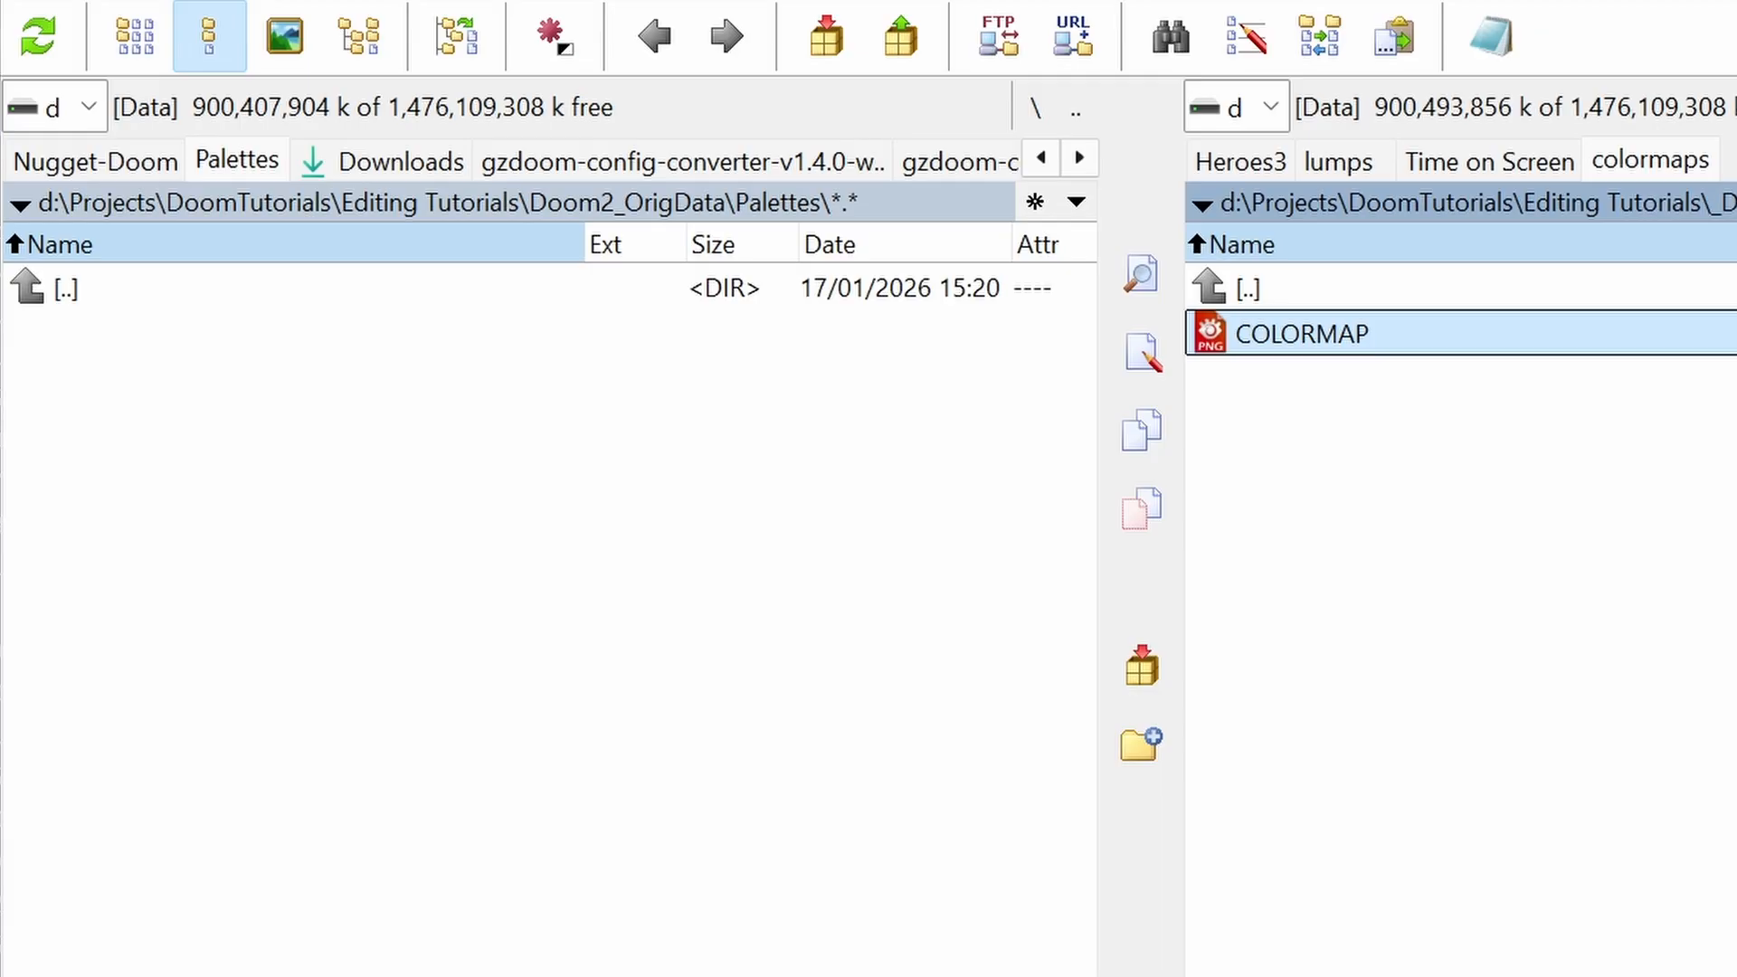
Step: Move the COLORMAP PNG from the colormaps folder into Doom2_OrigData\Palettes, and return to the convert folder
key("F6")
key("Return")
key("BackSpace")
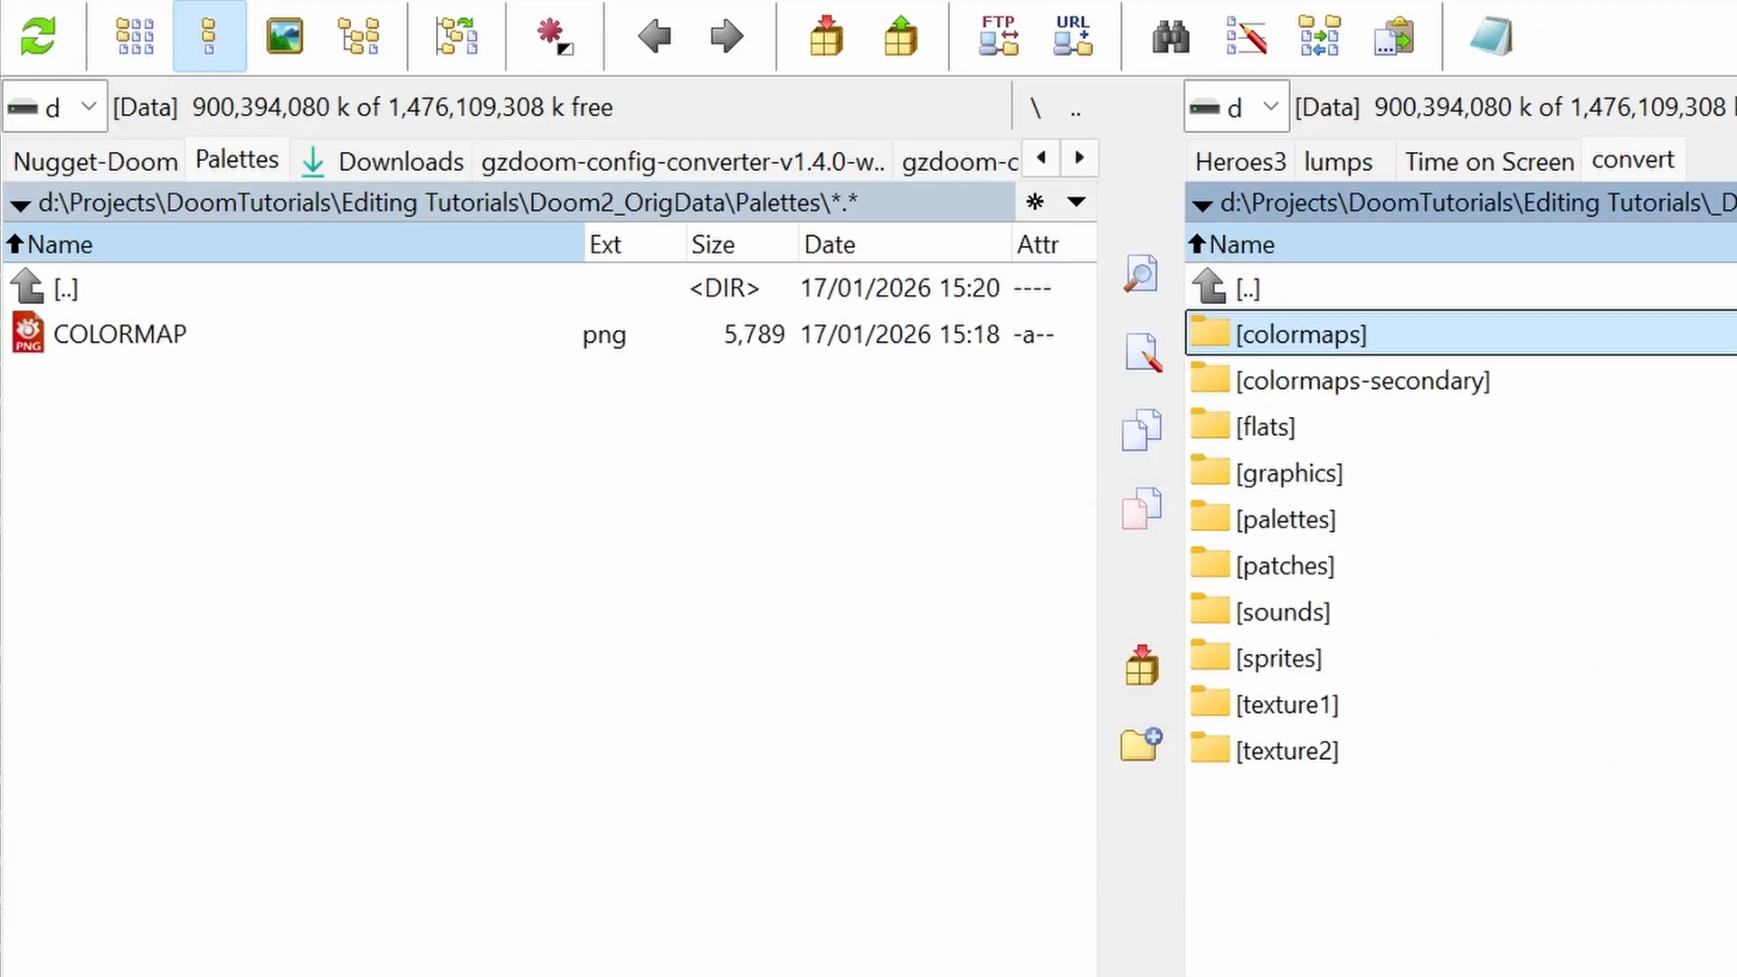
Step: Move the PLAYPAL PNG from the convert folder's palettes subfolder into Doom2_OrigData\Palettes
key("Down")
key("Down")
key("Down")
key("Down")
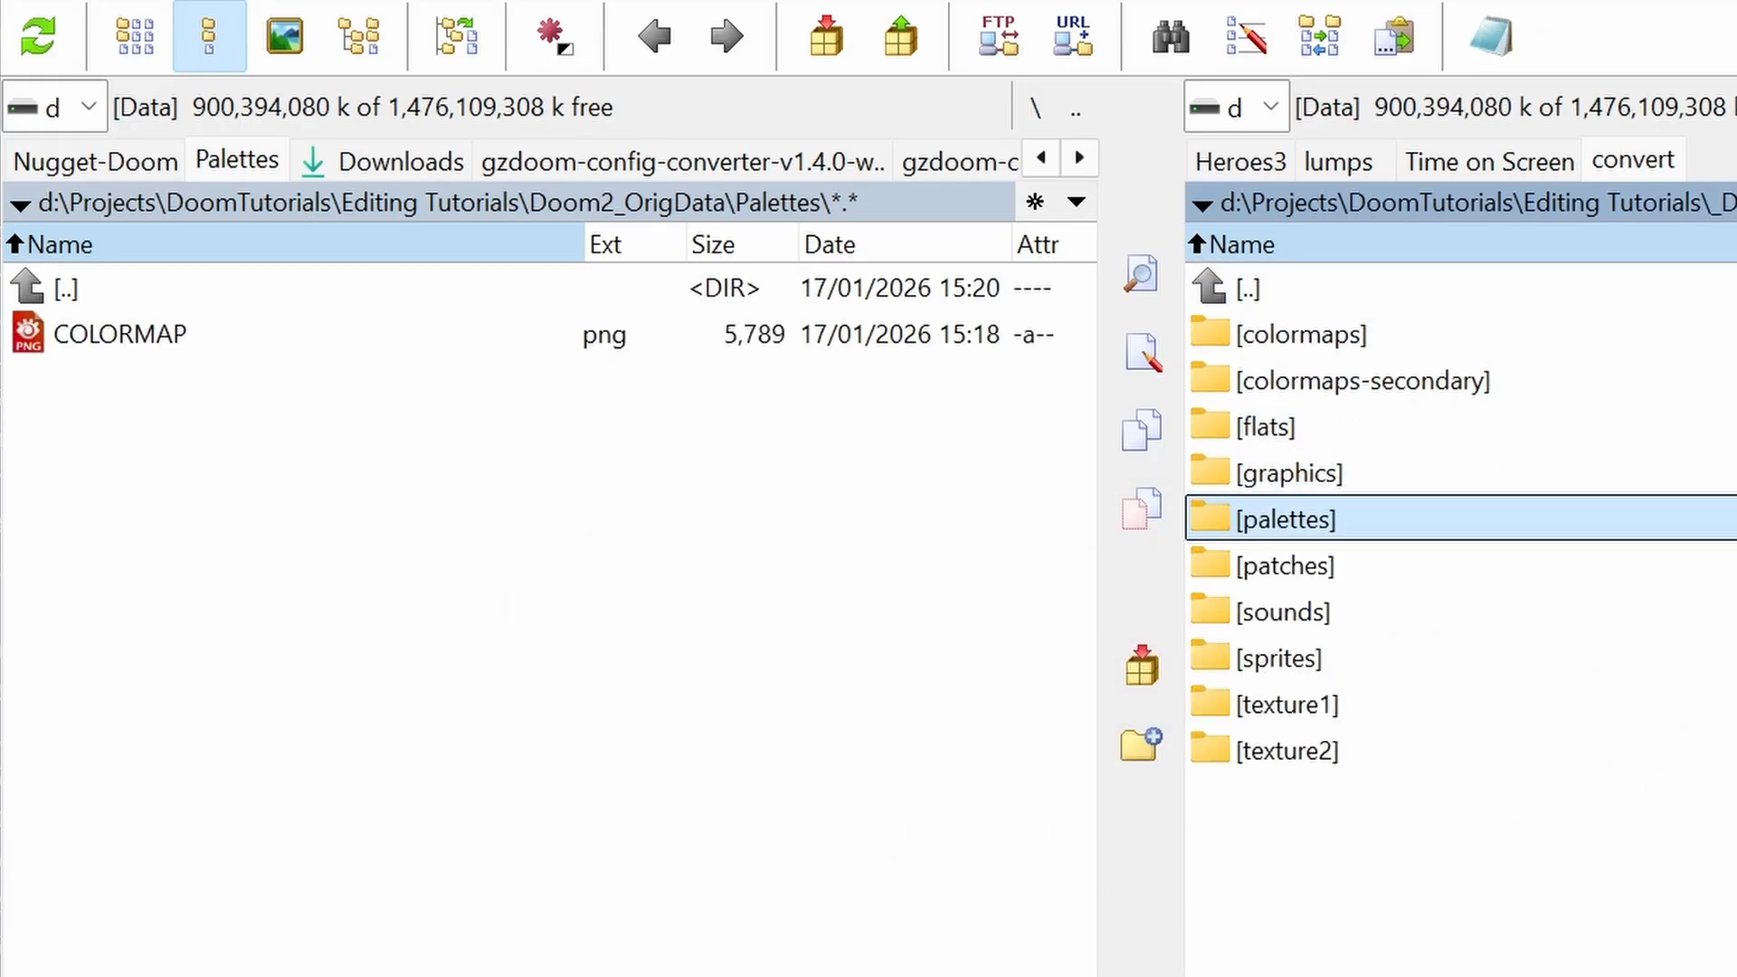
key("Return")
key("Down")
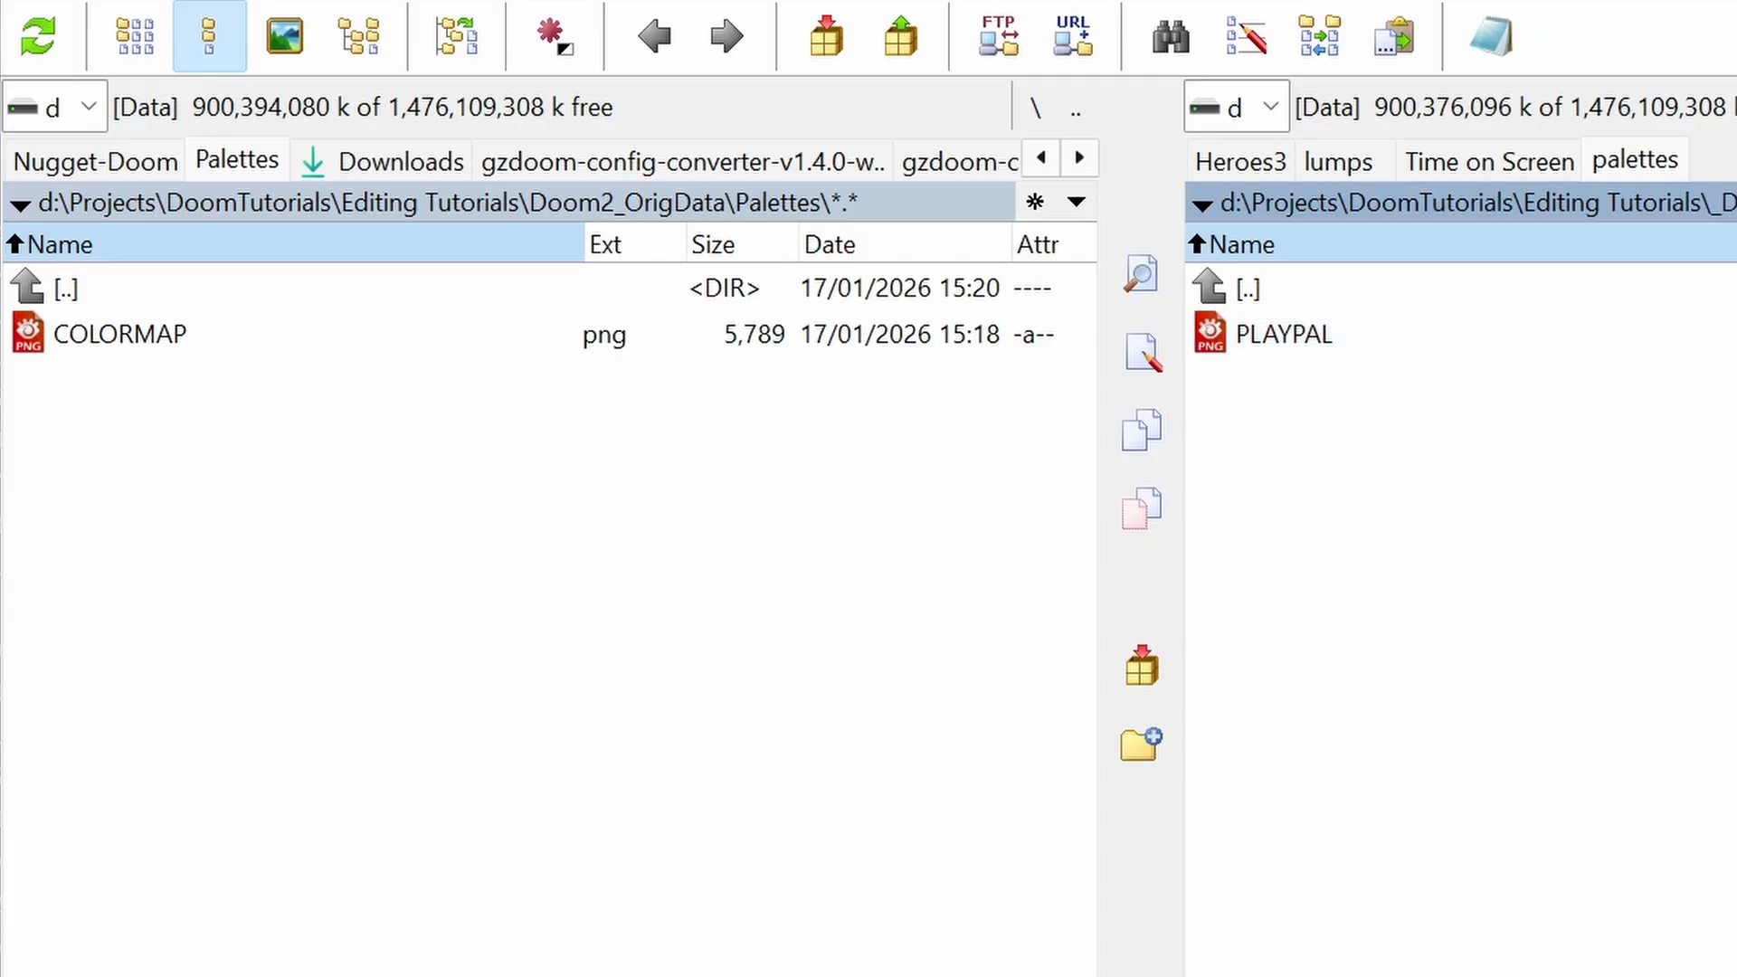
key("F6")
key("Return")
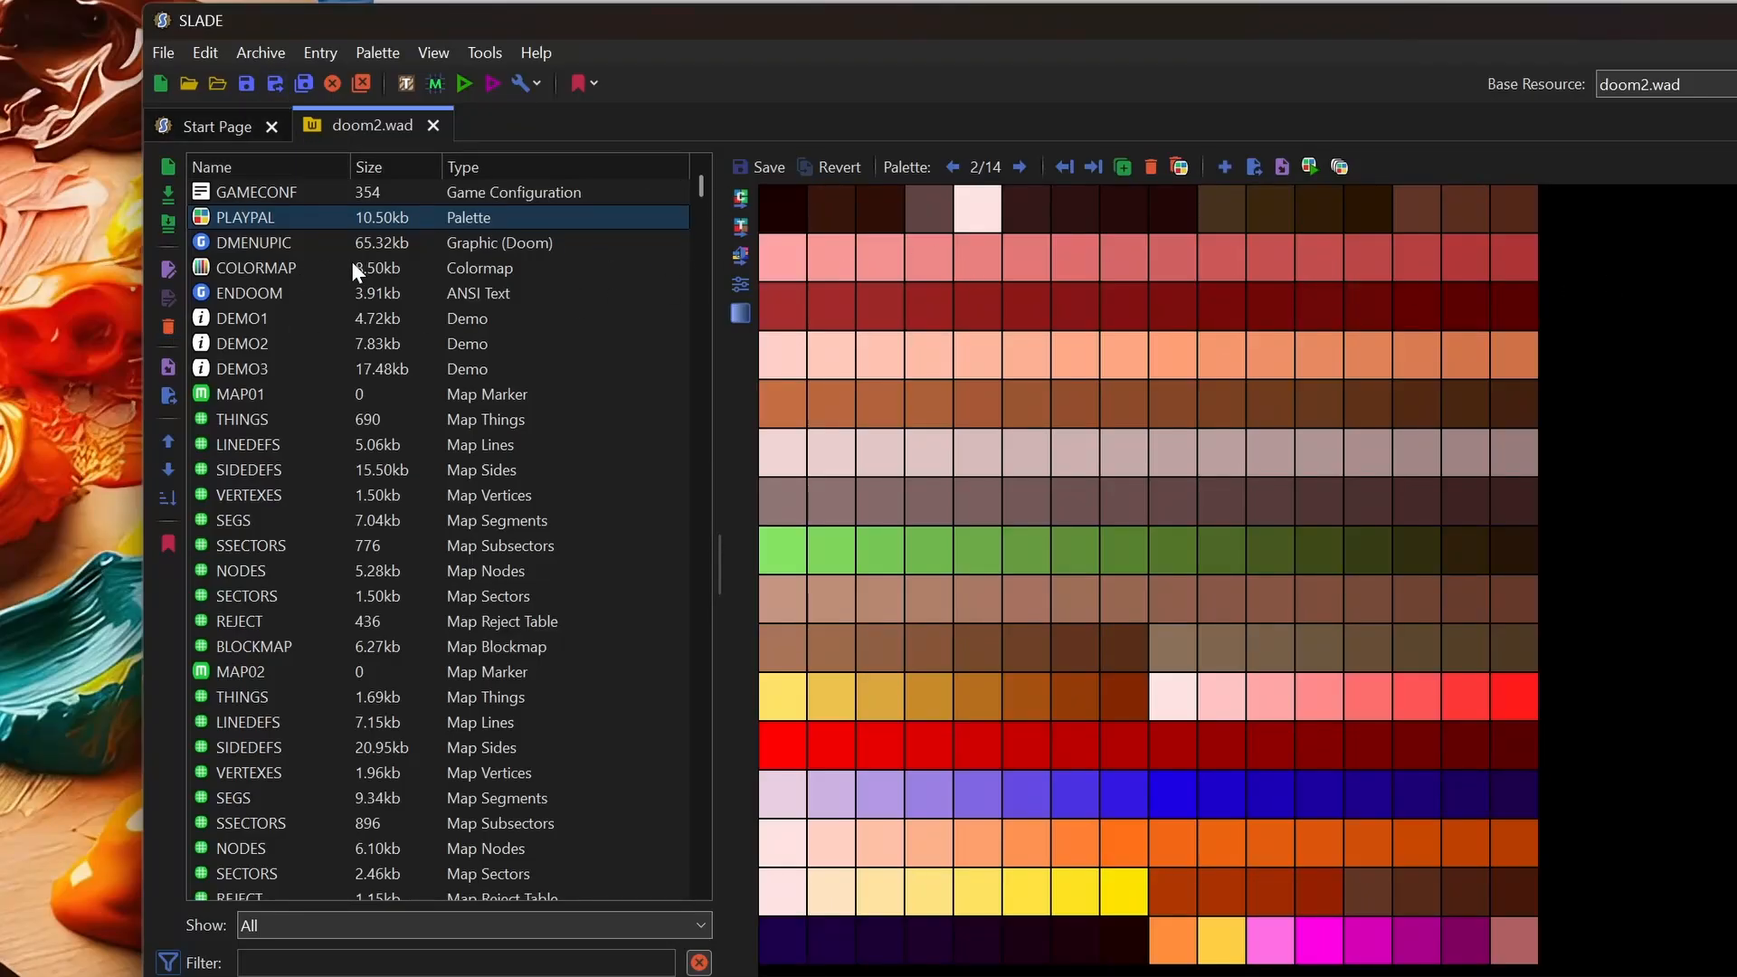
Step: In SLADE, export the PLAYPAL entry of doom2.wad to the Palettes folder as PLAYPAL.pal
right_click(252, 212)
left_click(373, 413)
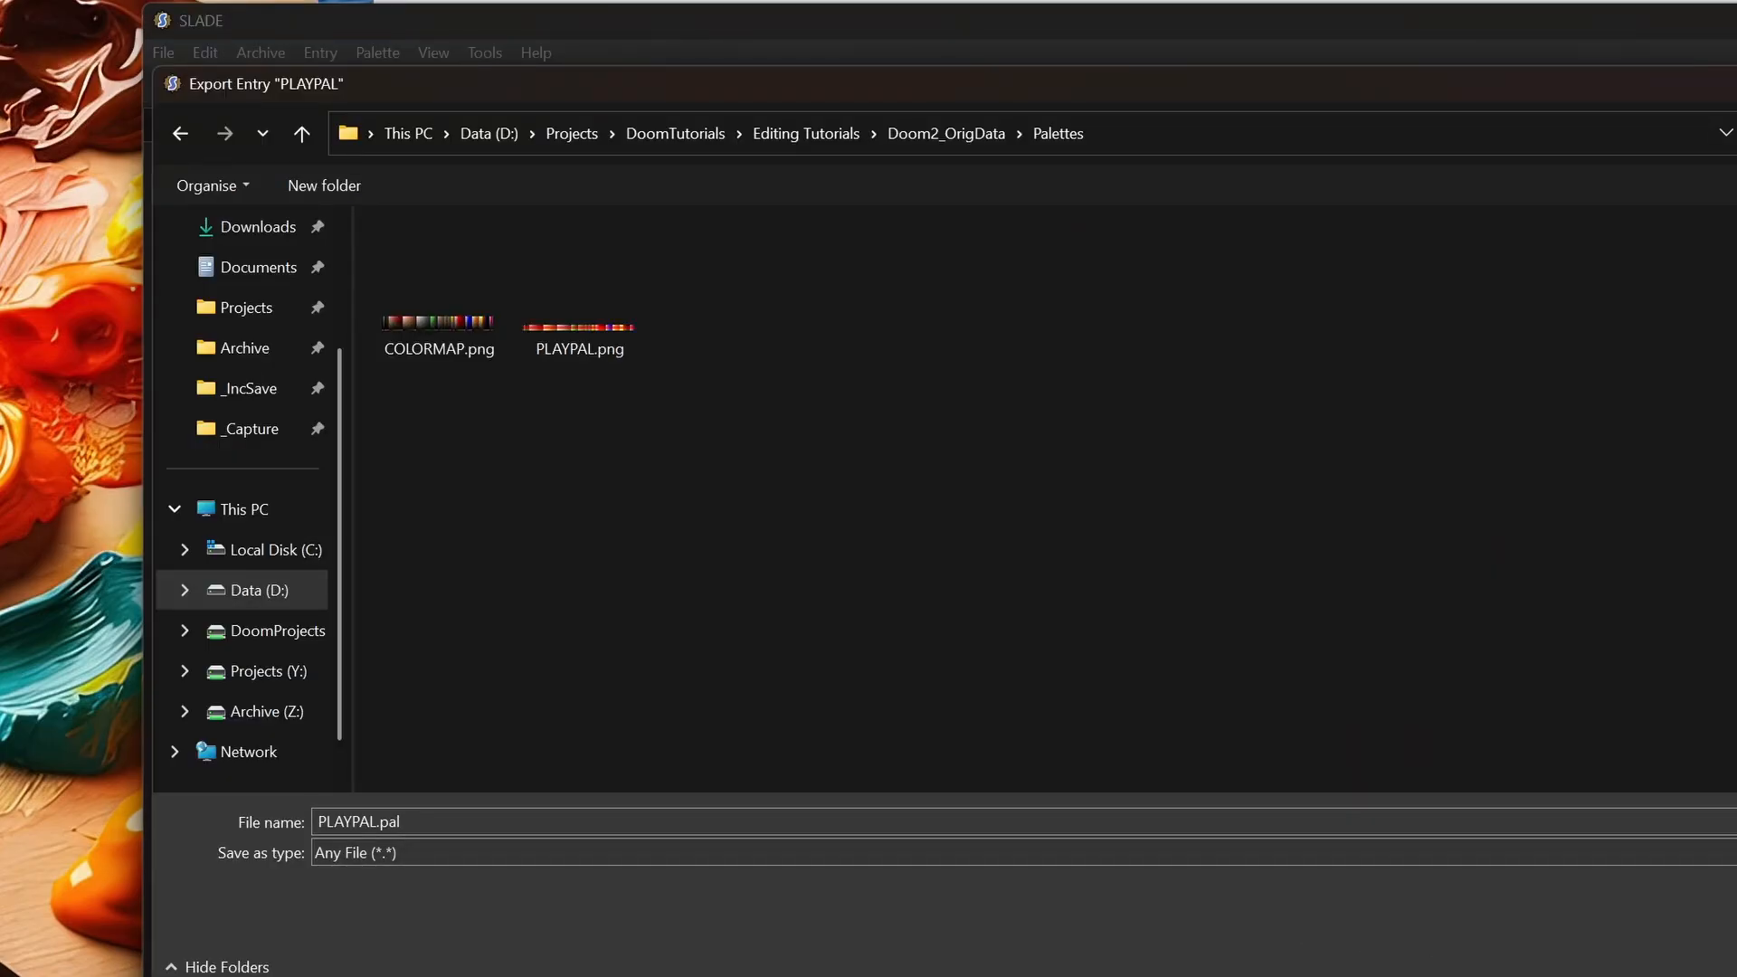
key("Return")
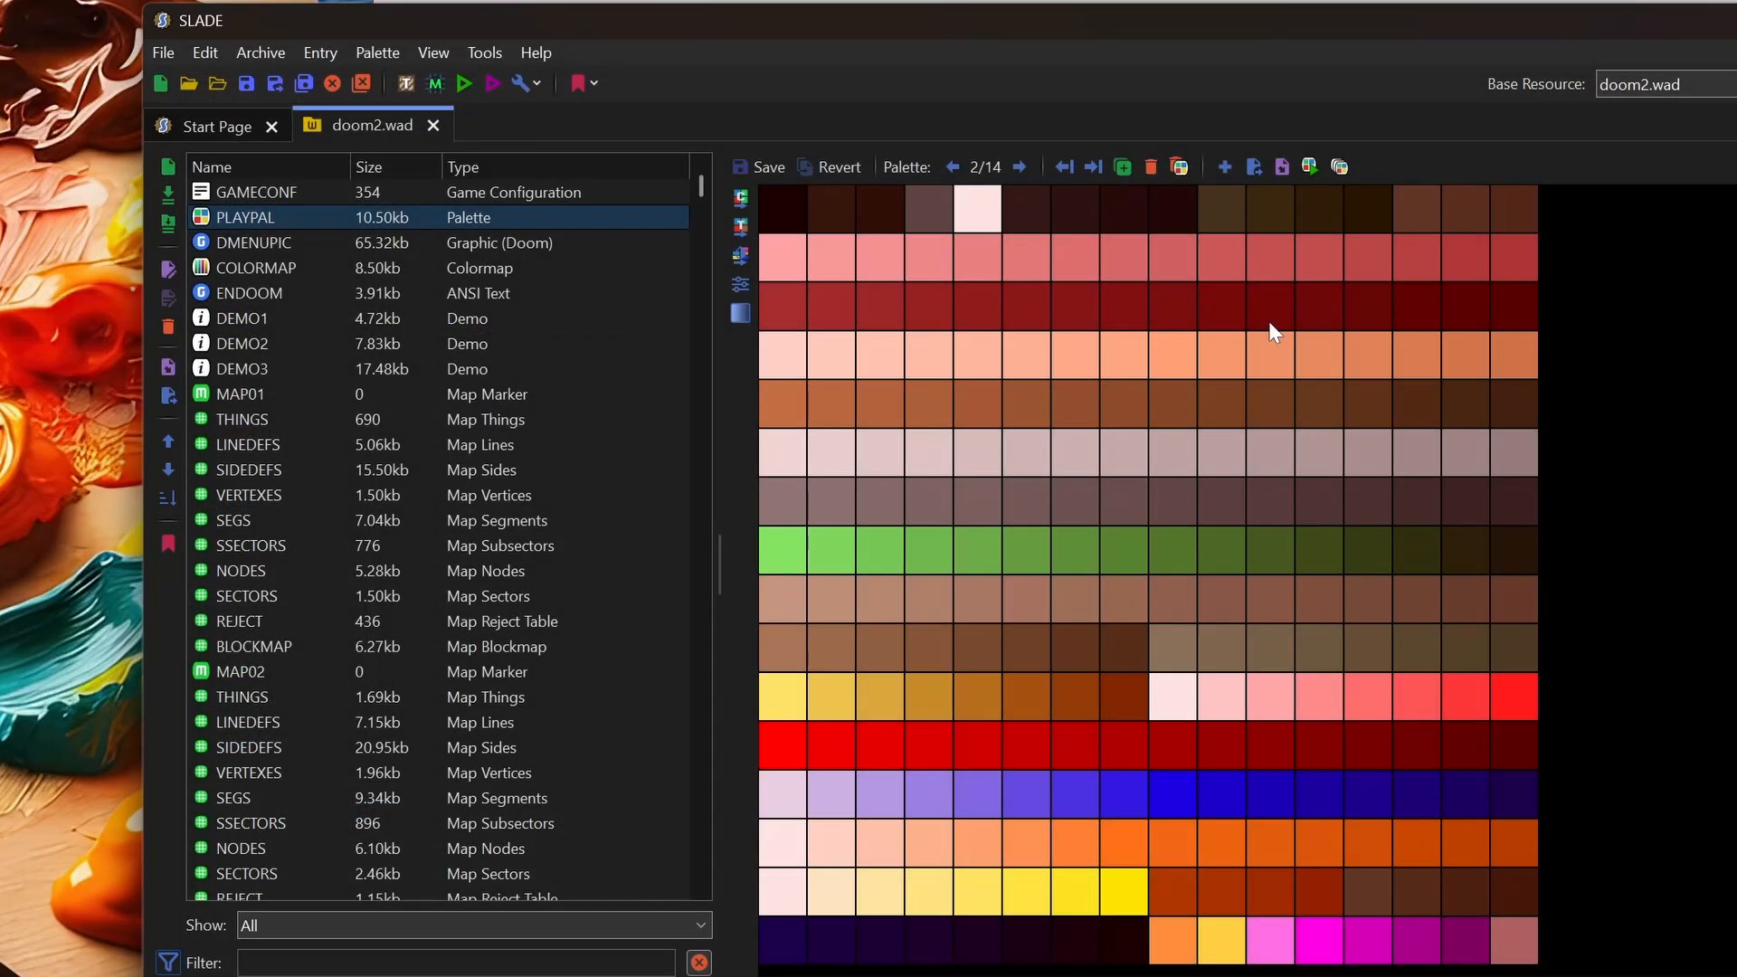
Step: Export the displayed PLAYPAL palette as a Raw Palette file named PLAYPAL_pal0.pal in the Palettes folder
left_click(1254, 167)
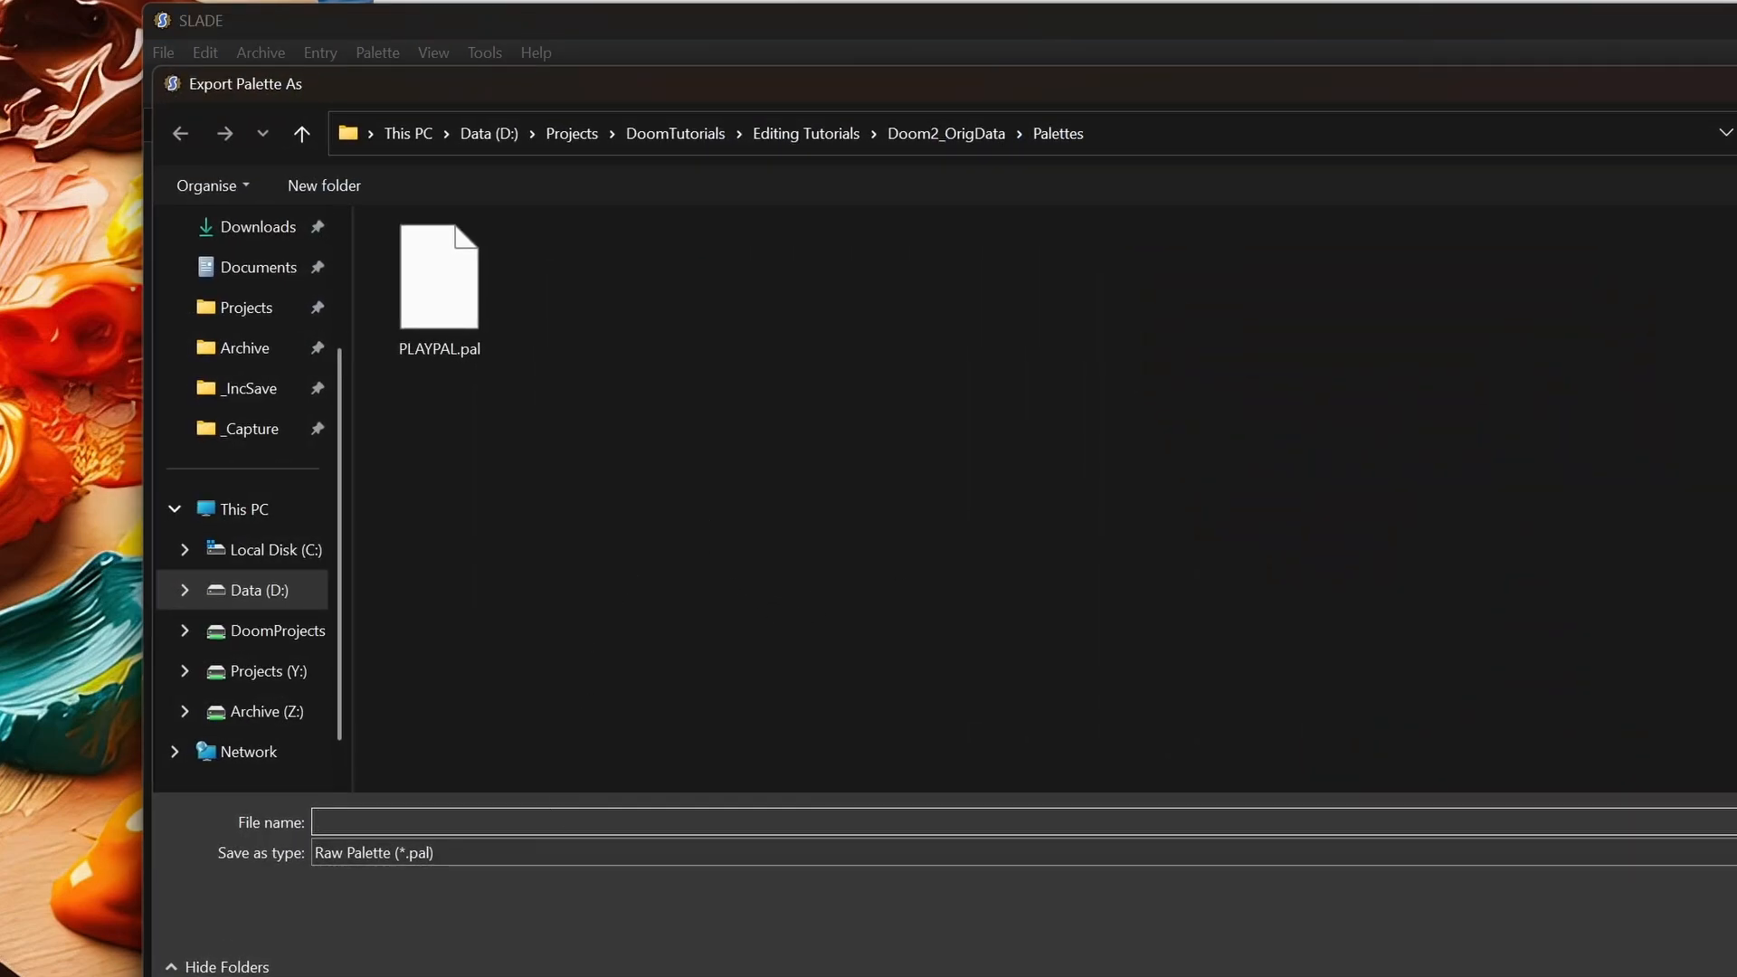
left_click(436, 329)
left_click(378, 822)
type("_pal0.pal")
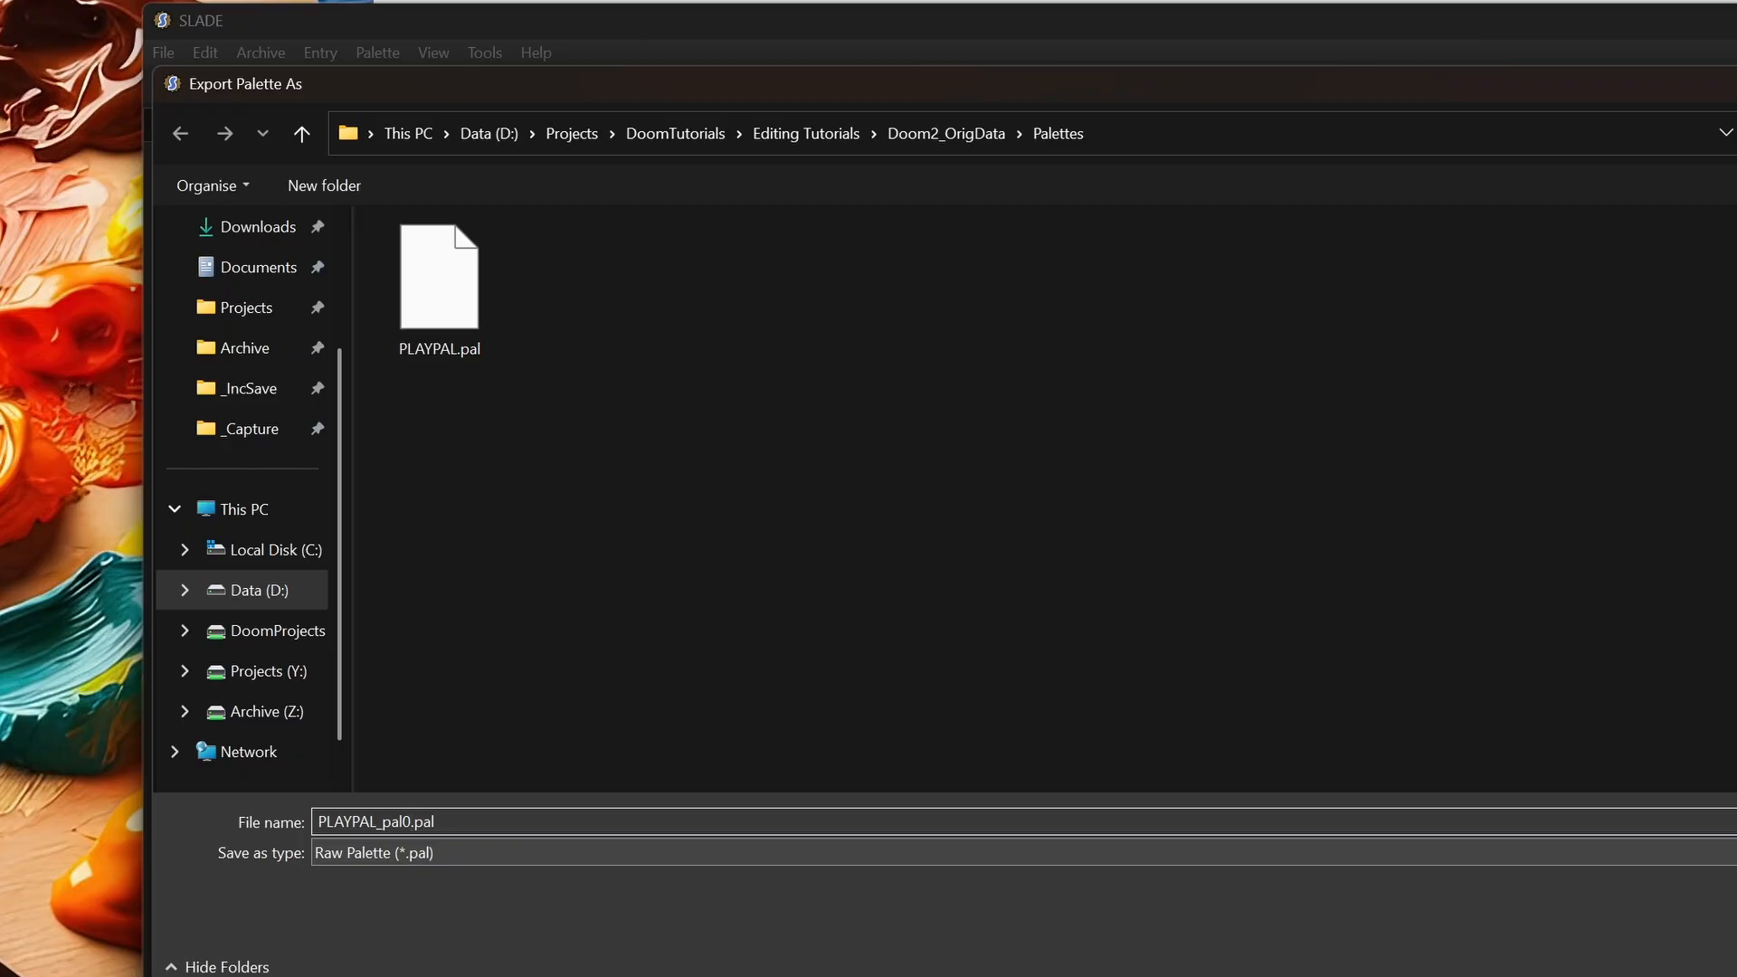
key("Return")
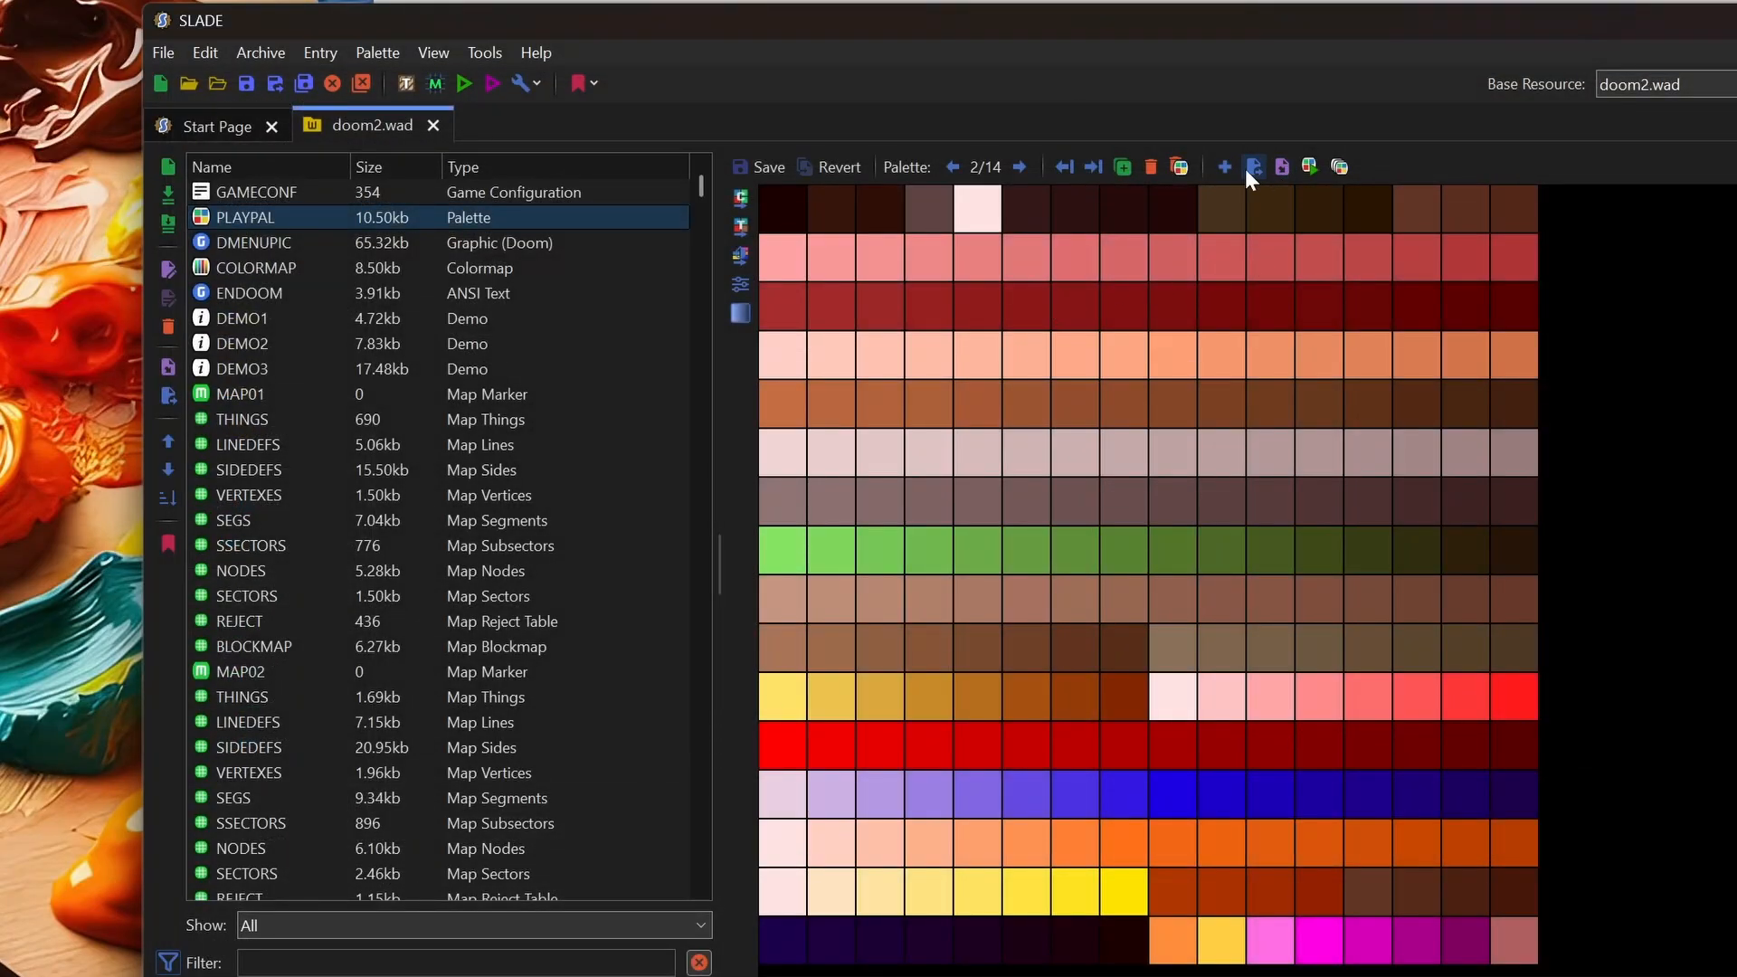
Step: Export the same displayed palette as a PNG file named PLAYPAL_pal0.png in the Palettes folder
left_click(1252, 169)
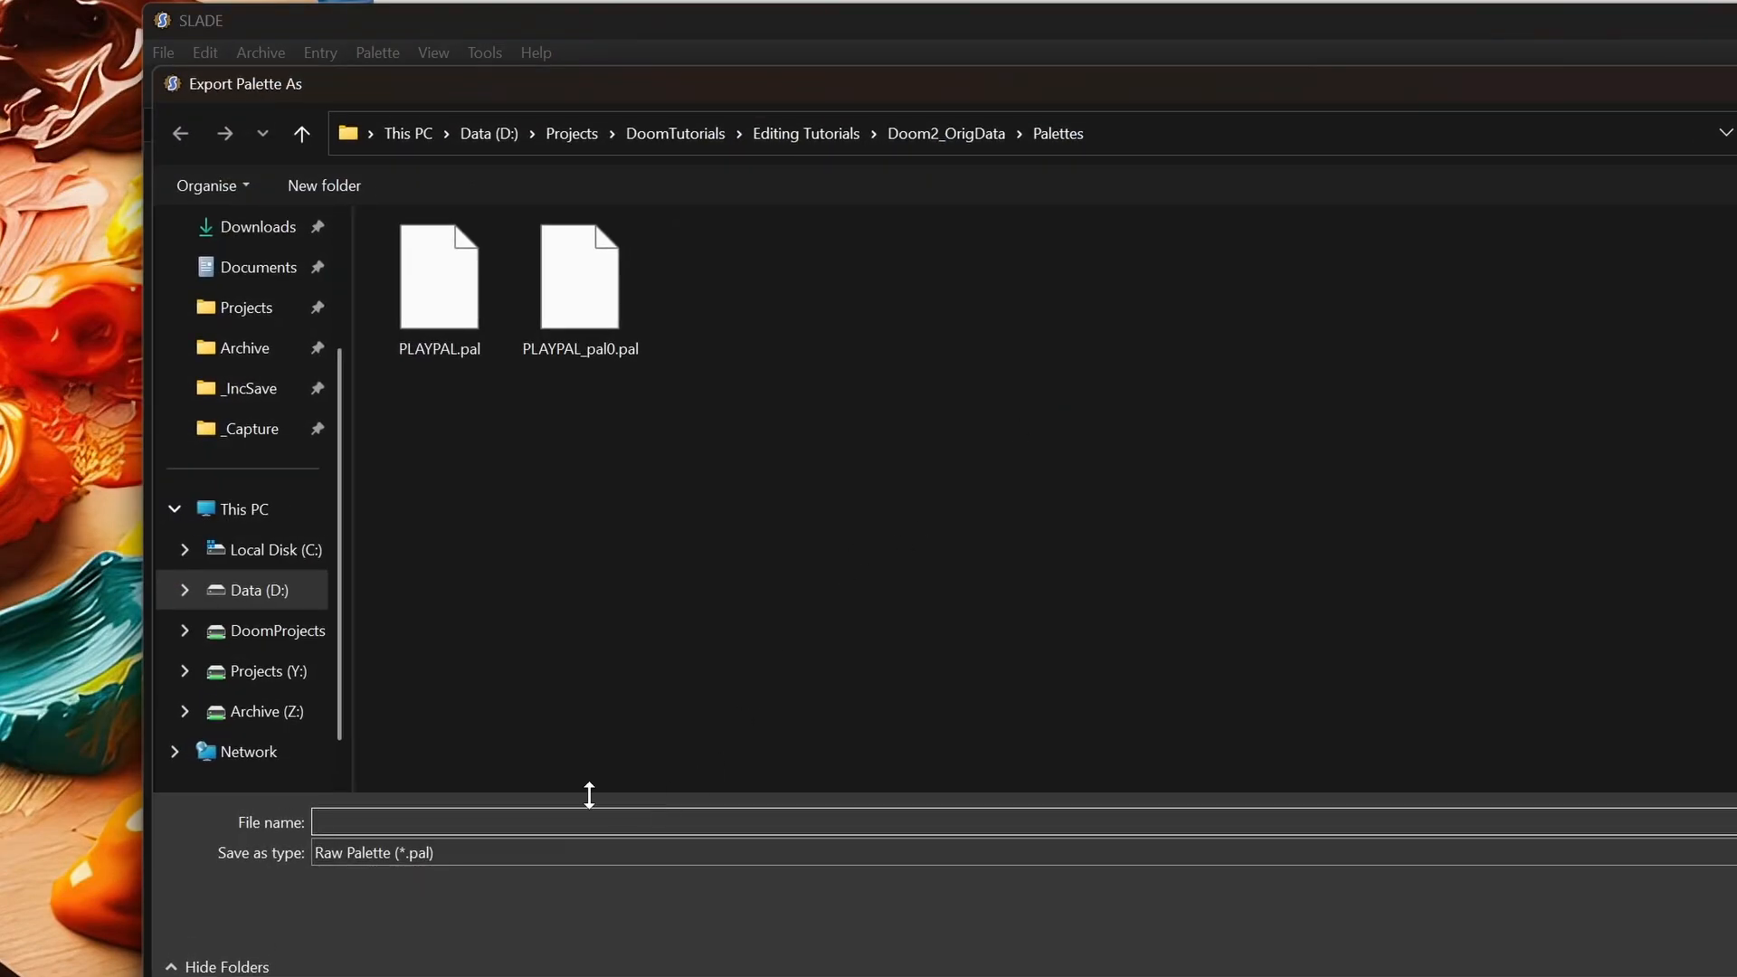
left_click(621, 345)
left_click(534, 862)
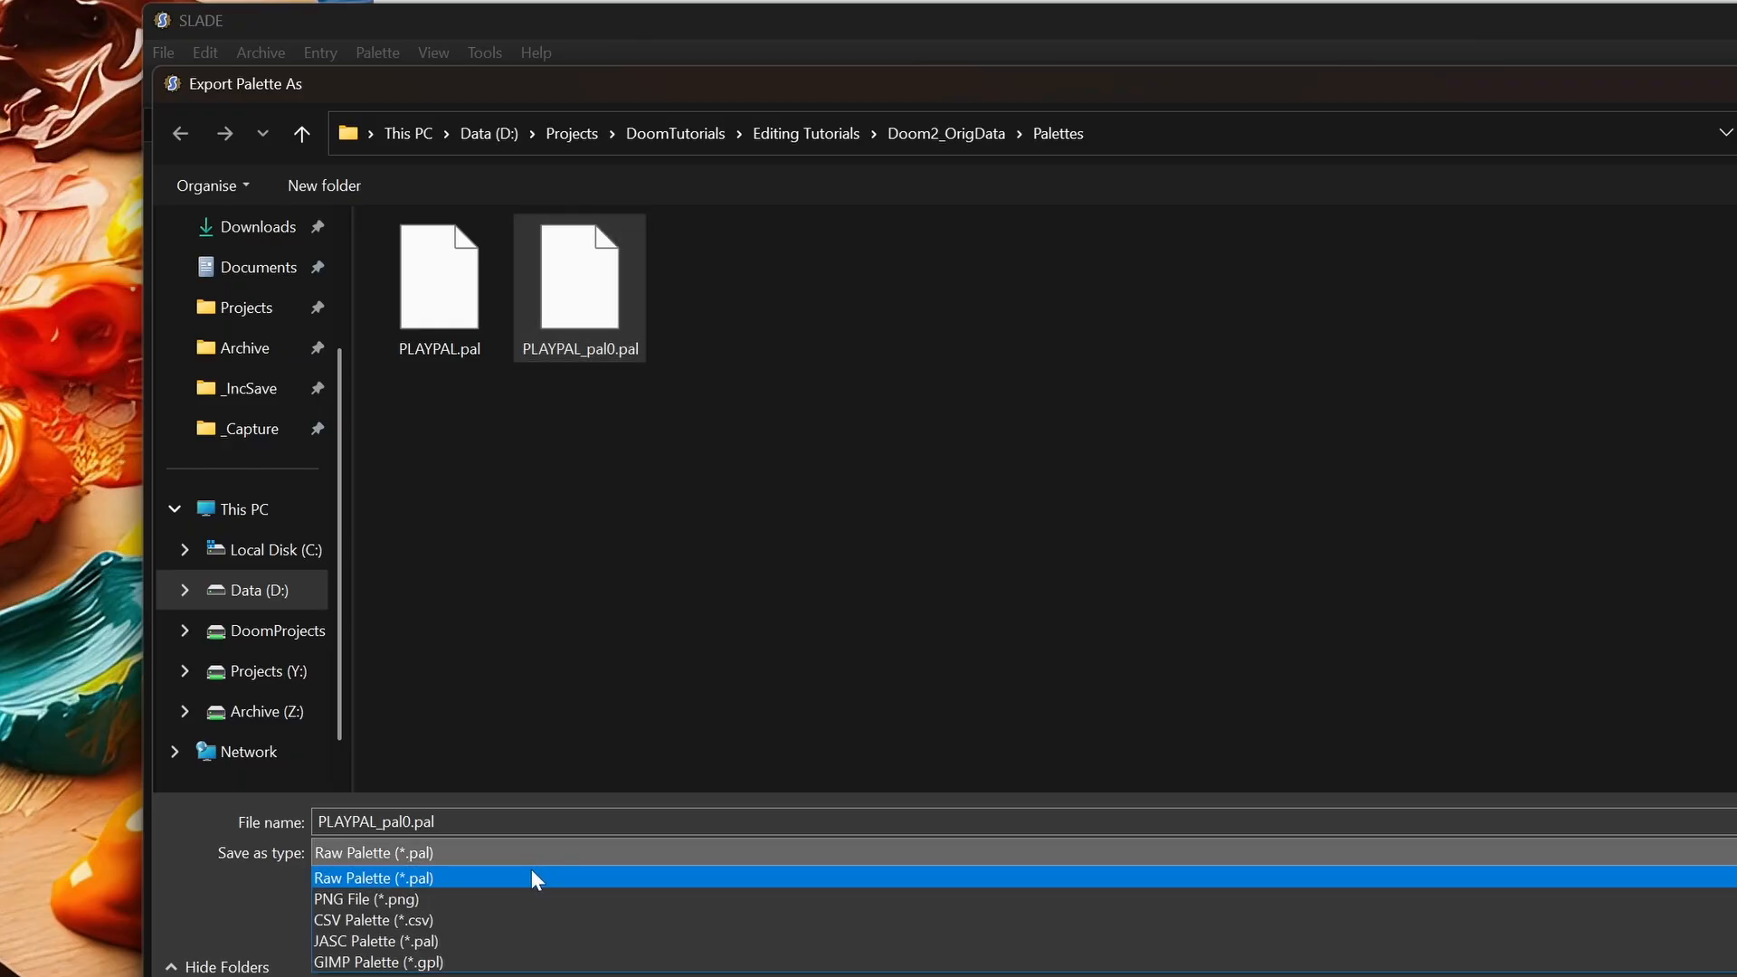
left_click(518, 899)
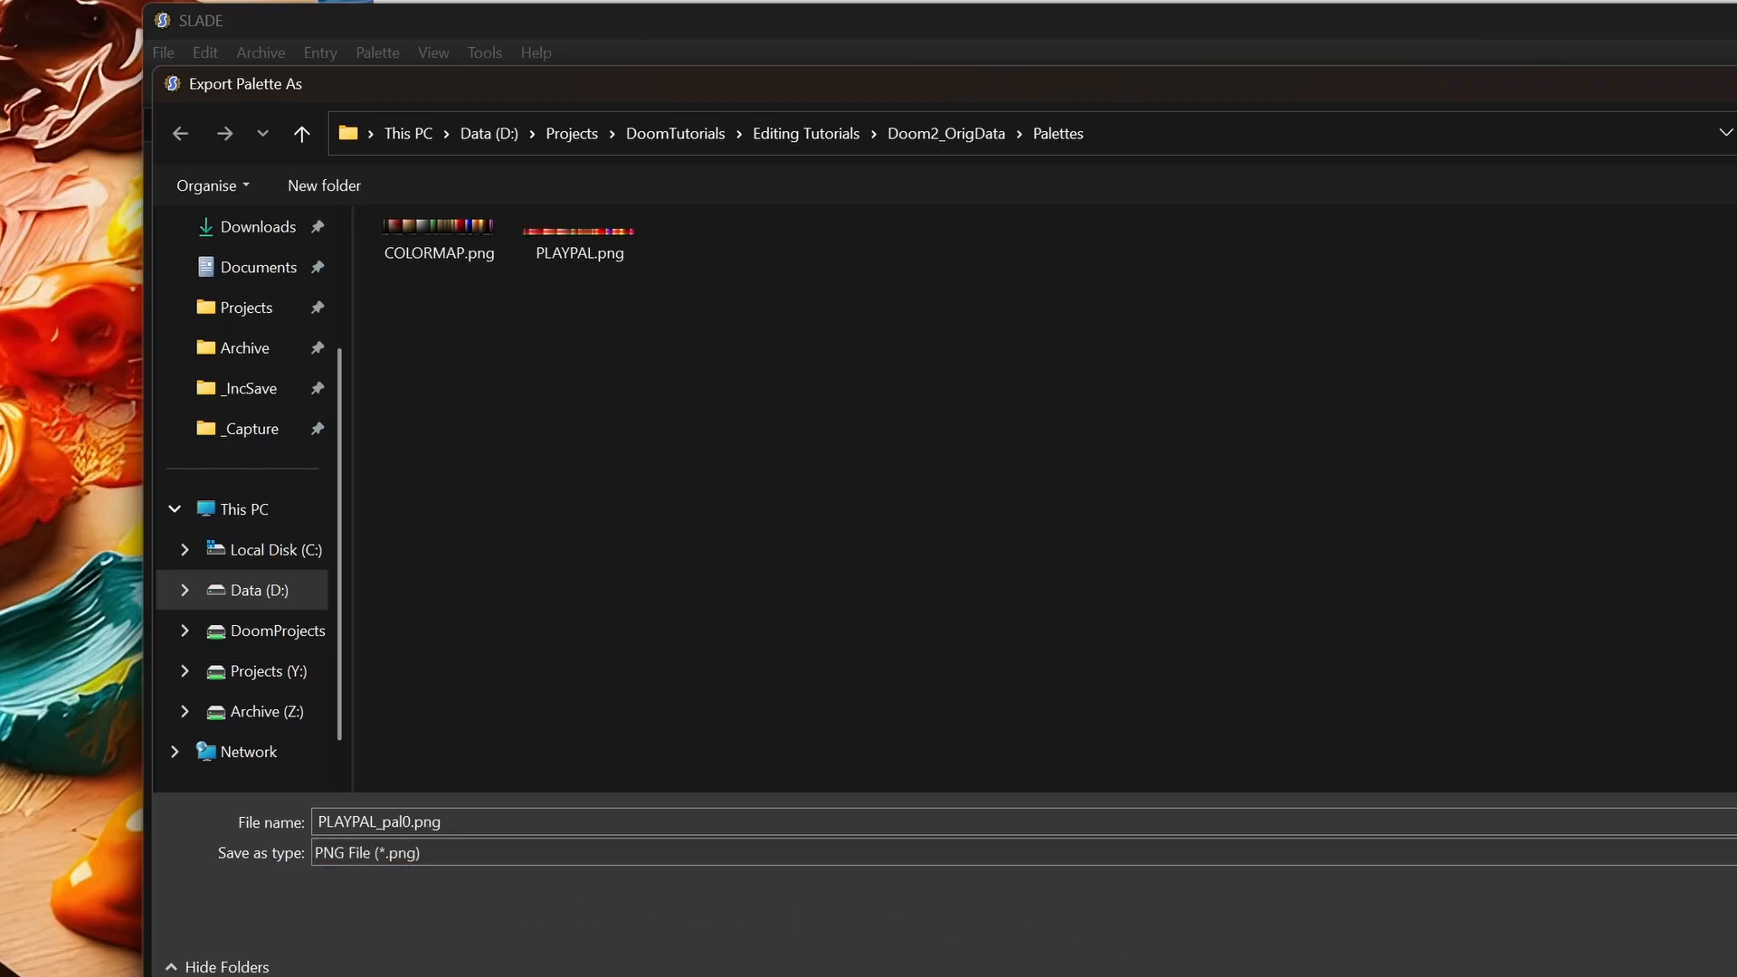
key("Return")
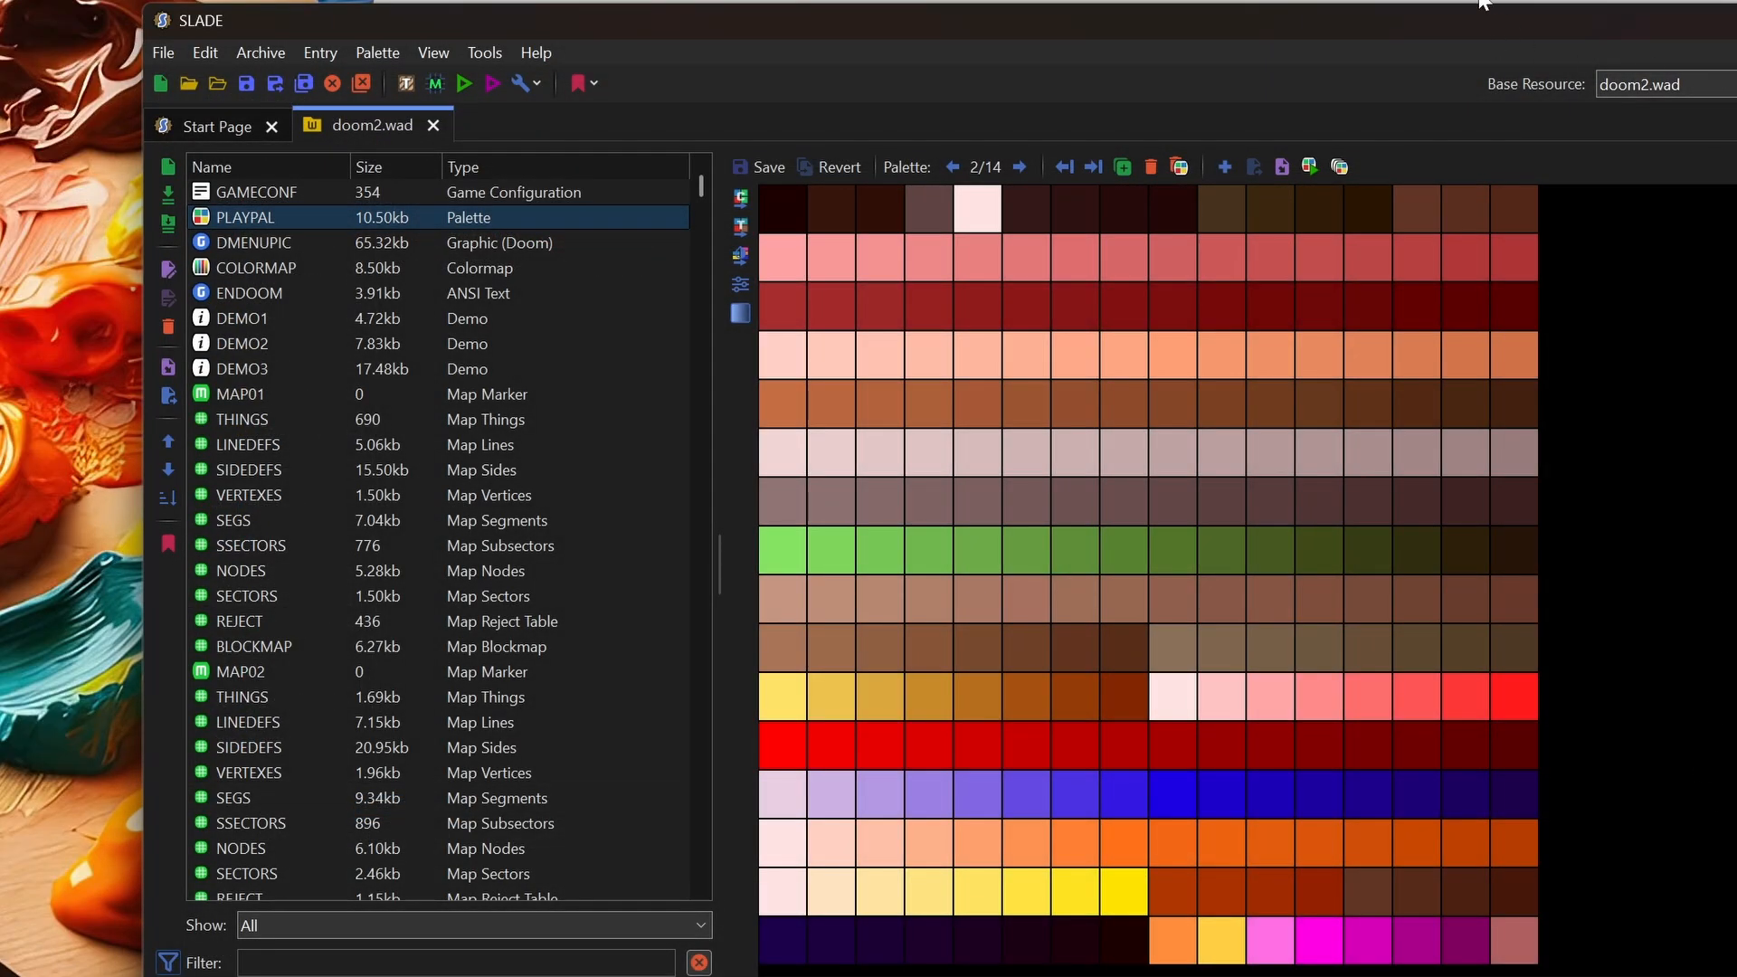
Step: Return to Total Commander and view the COLORMAP, PLAYPAL and PLAYPAL_pal0 PNG images enlarged, one after another
left_click(1484, 3)
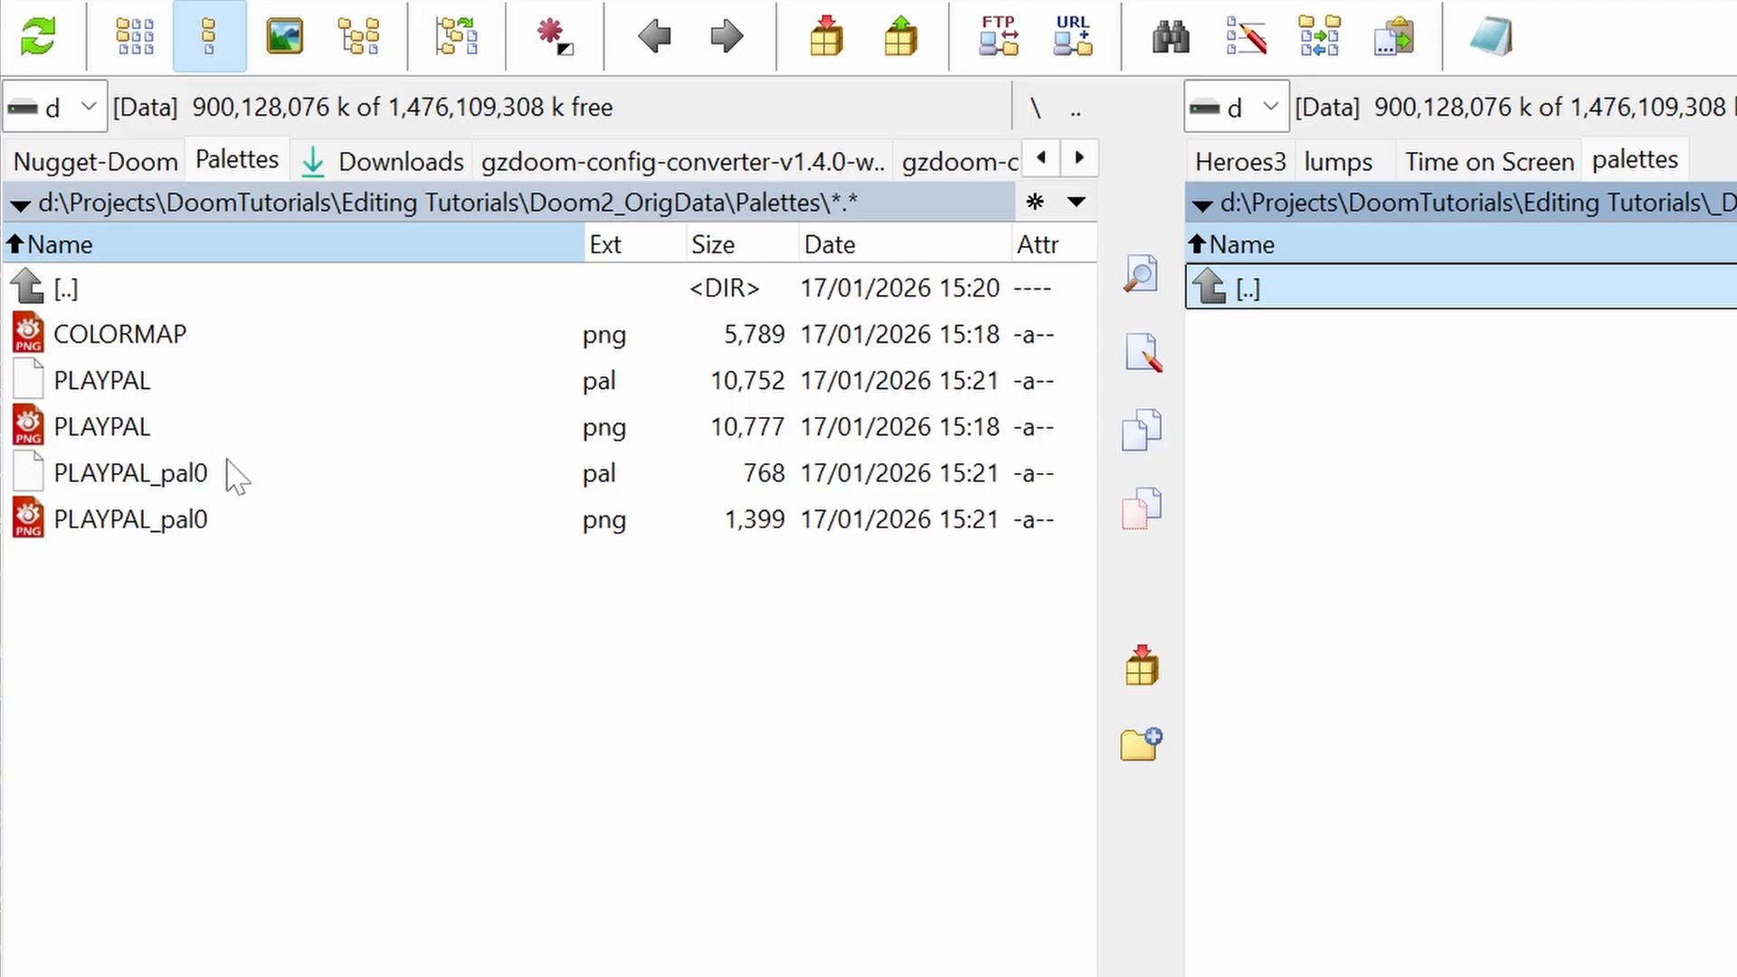
double_click(109, 335)
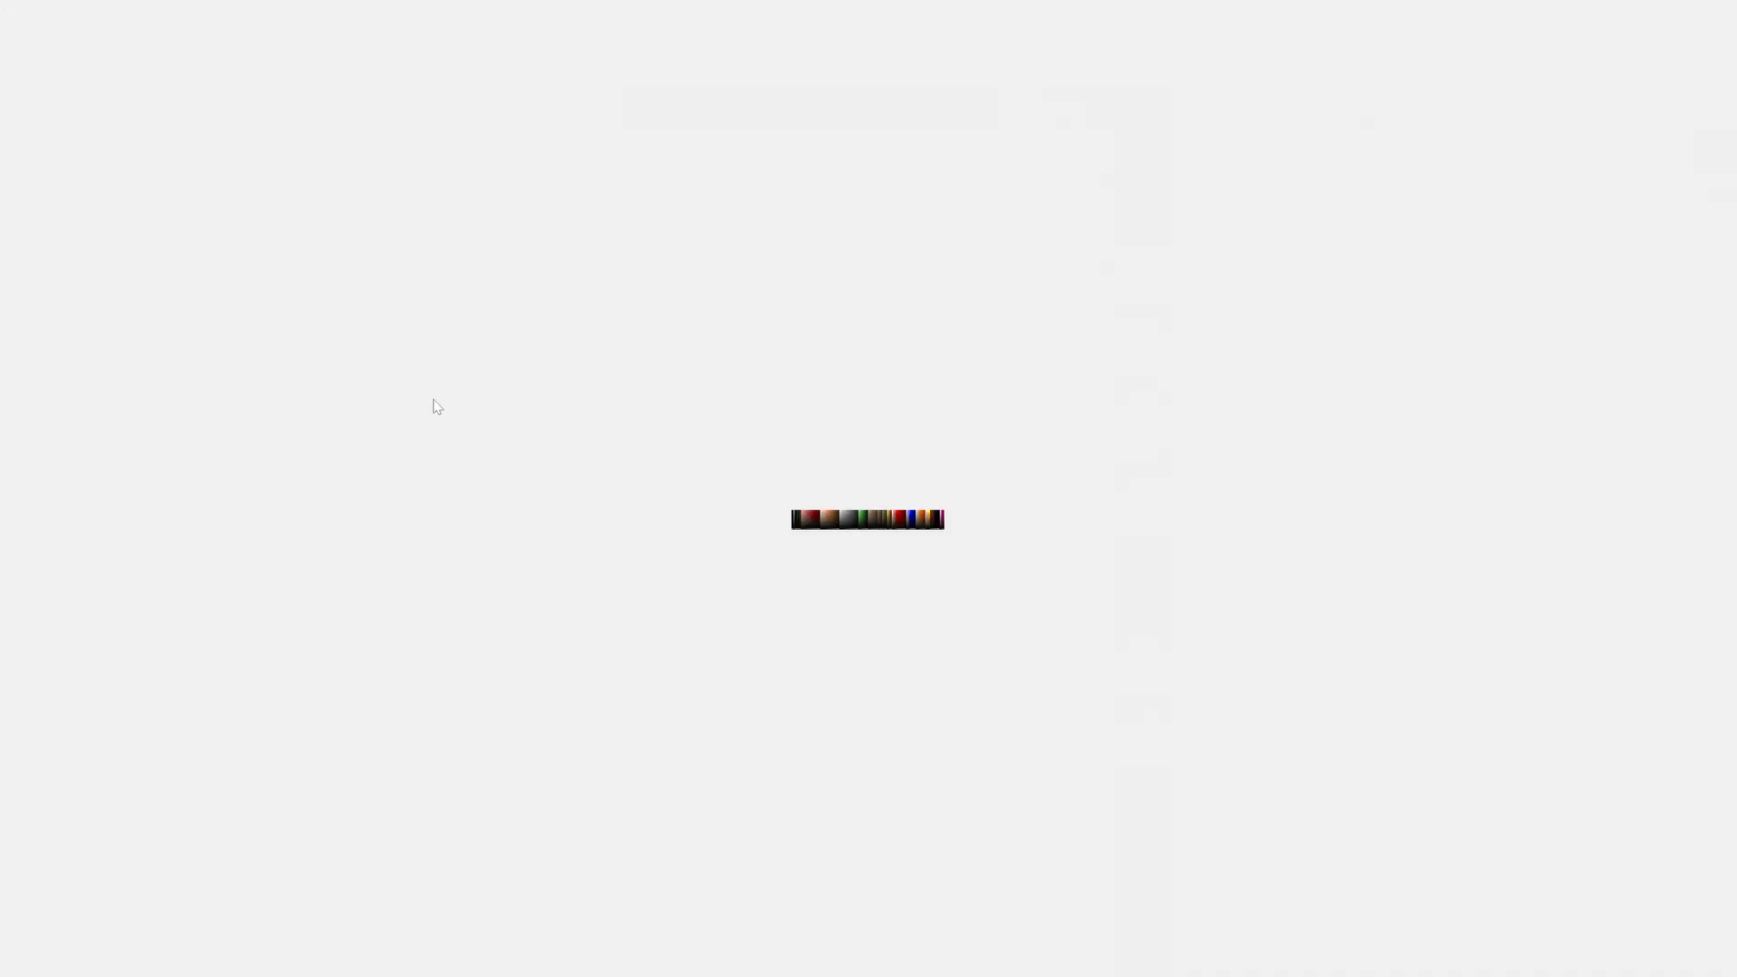
scroll(427, 384, "up", 6)
key("Escape")
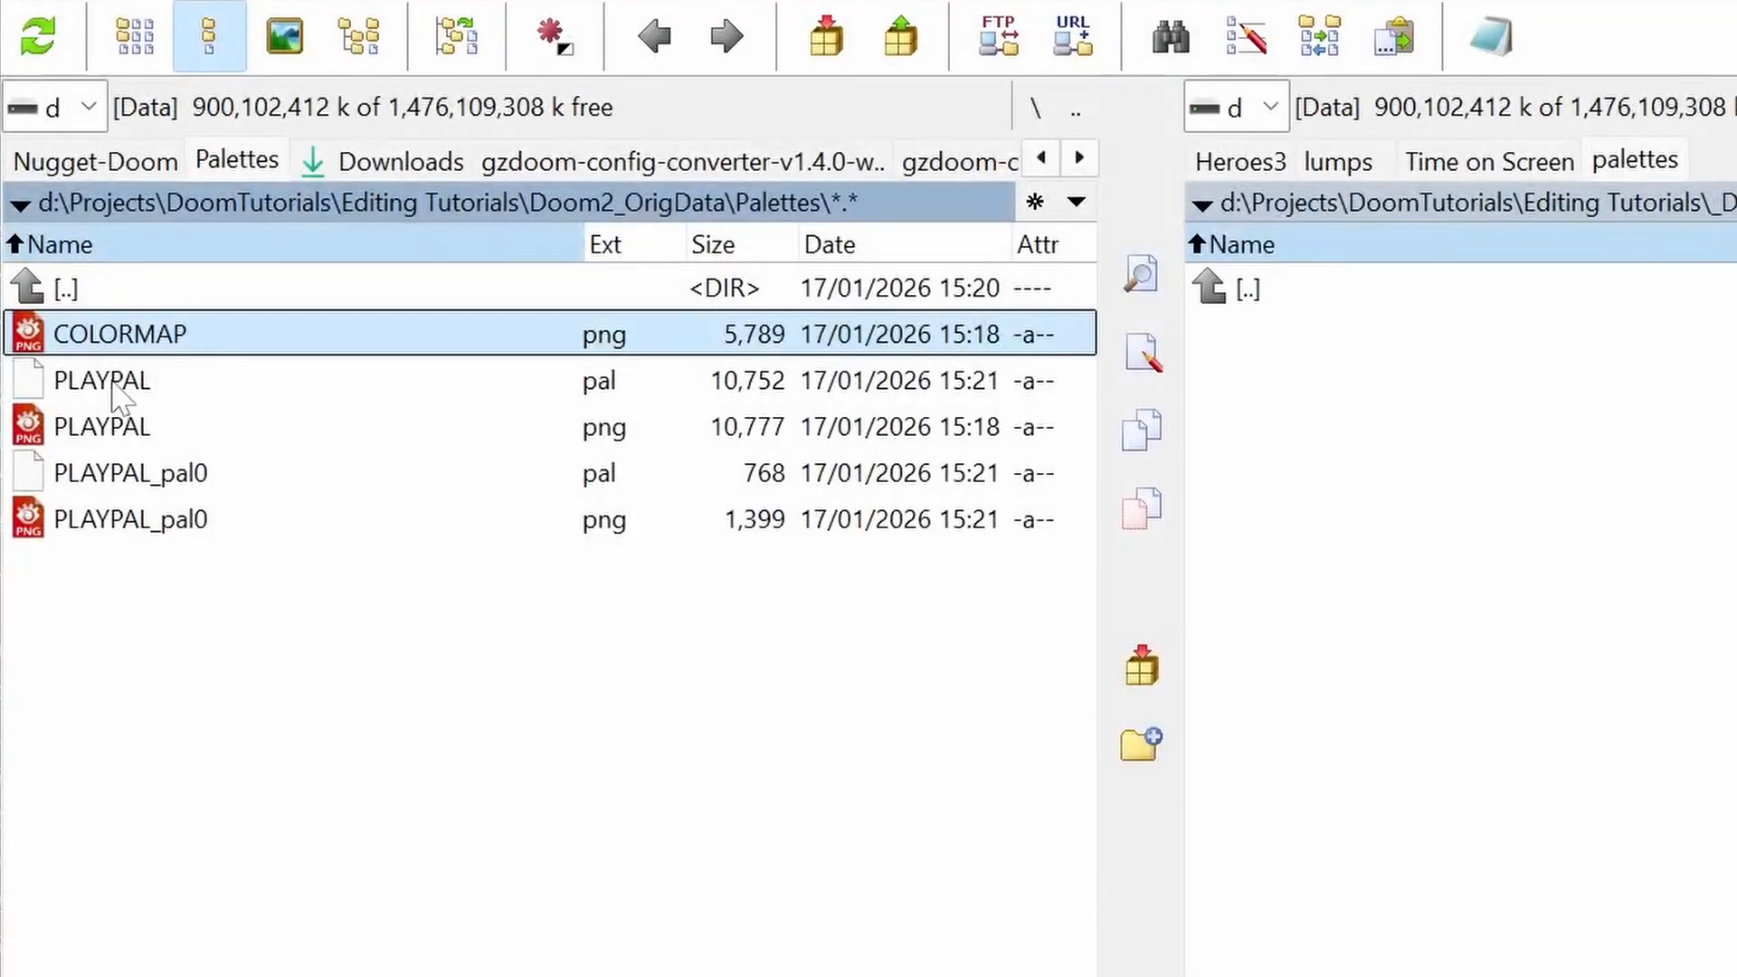
double_click(90, 427)
scroll(561, 460, "up", 5)
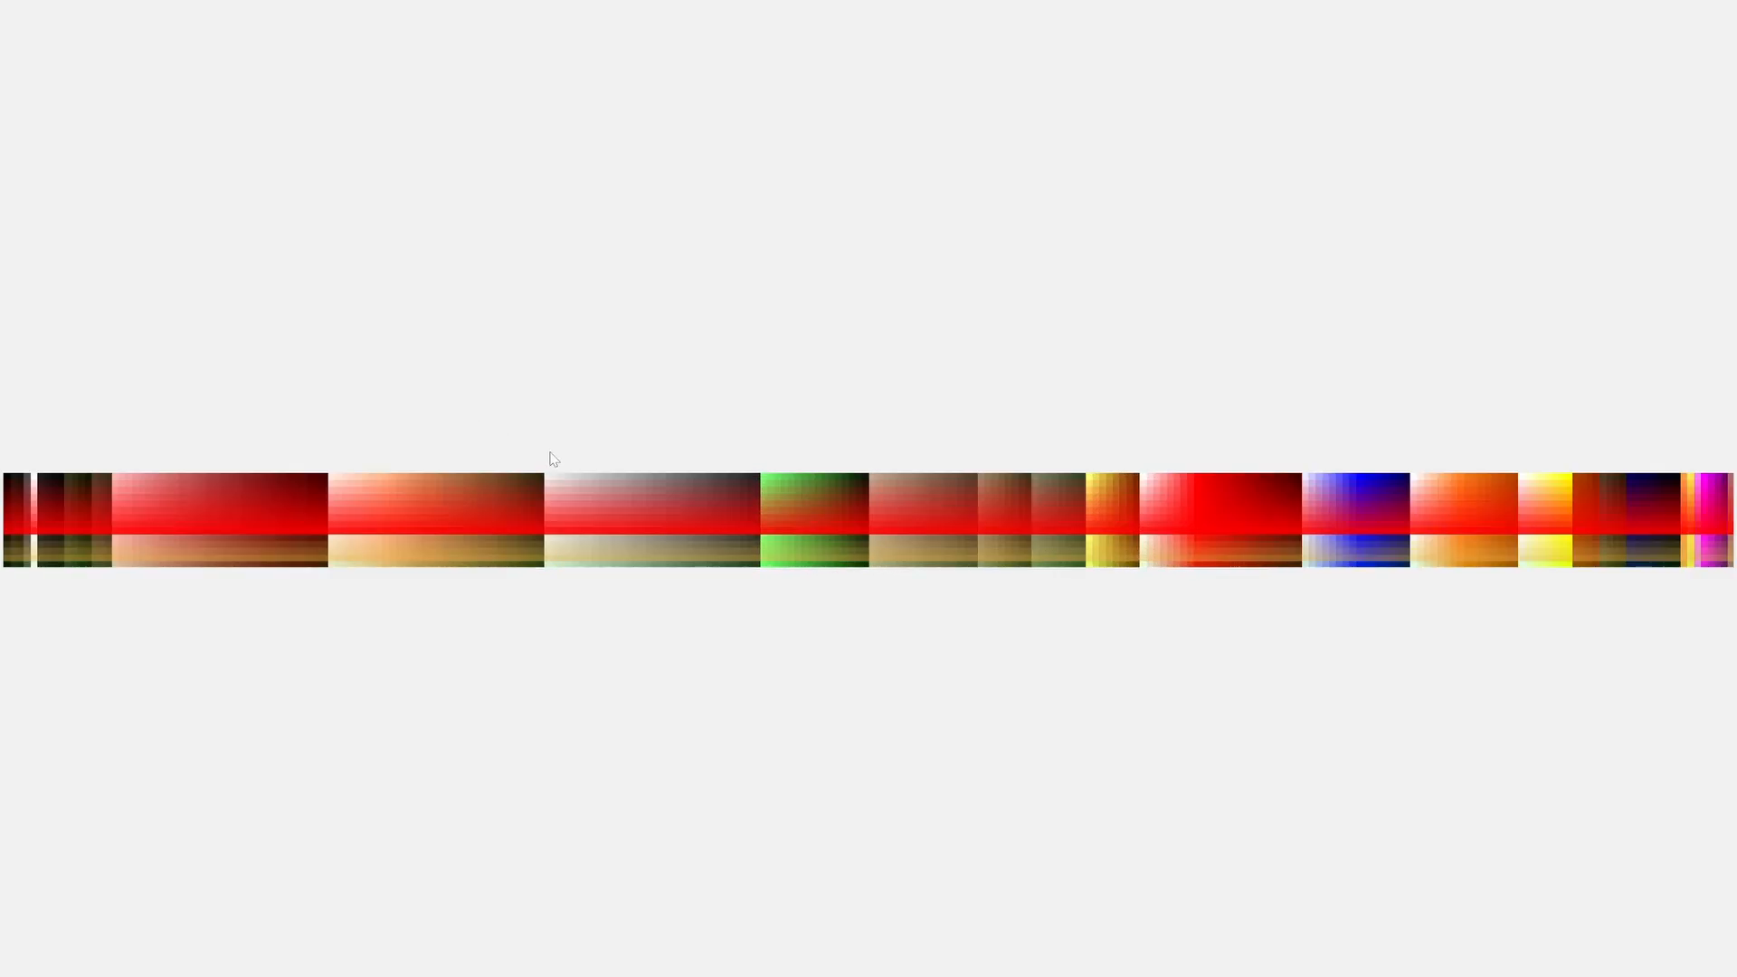
key("Escape")
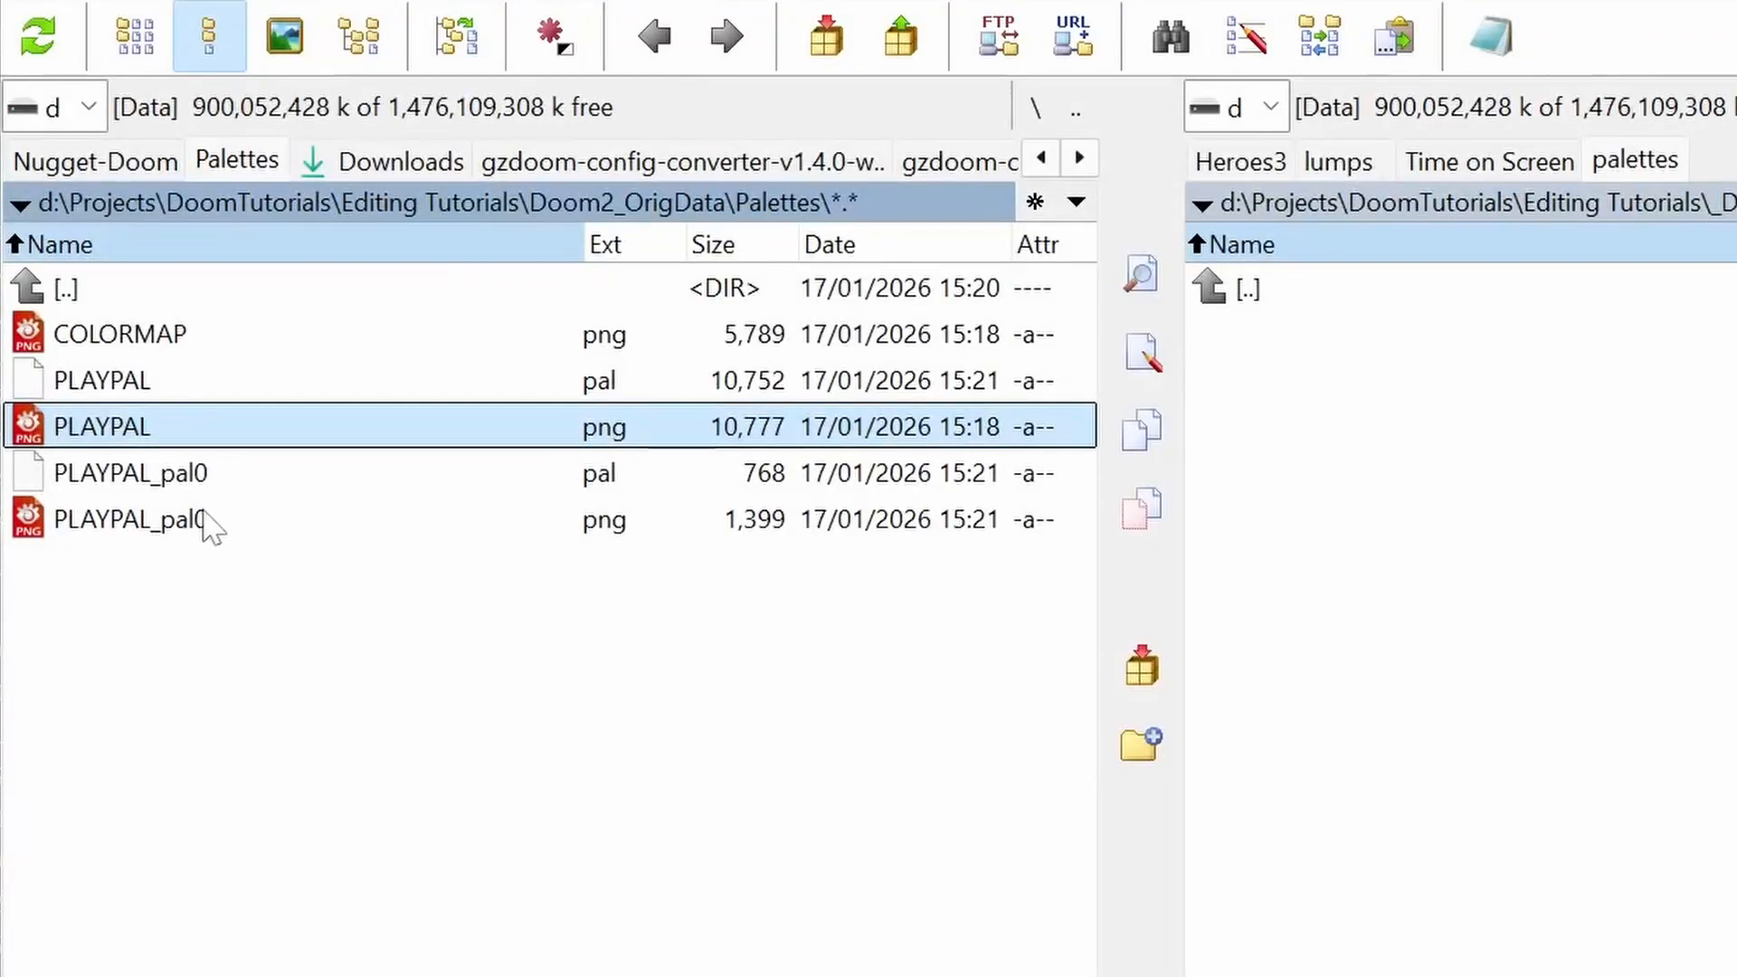
double_click(162, 524)
scroll(851, 629, "up", 5)
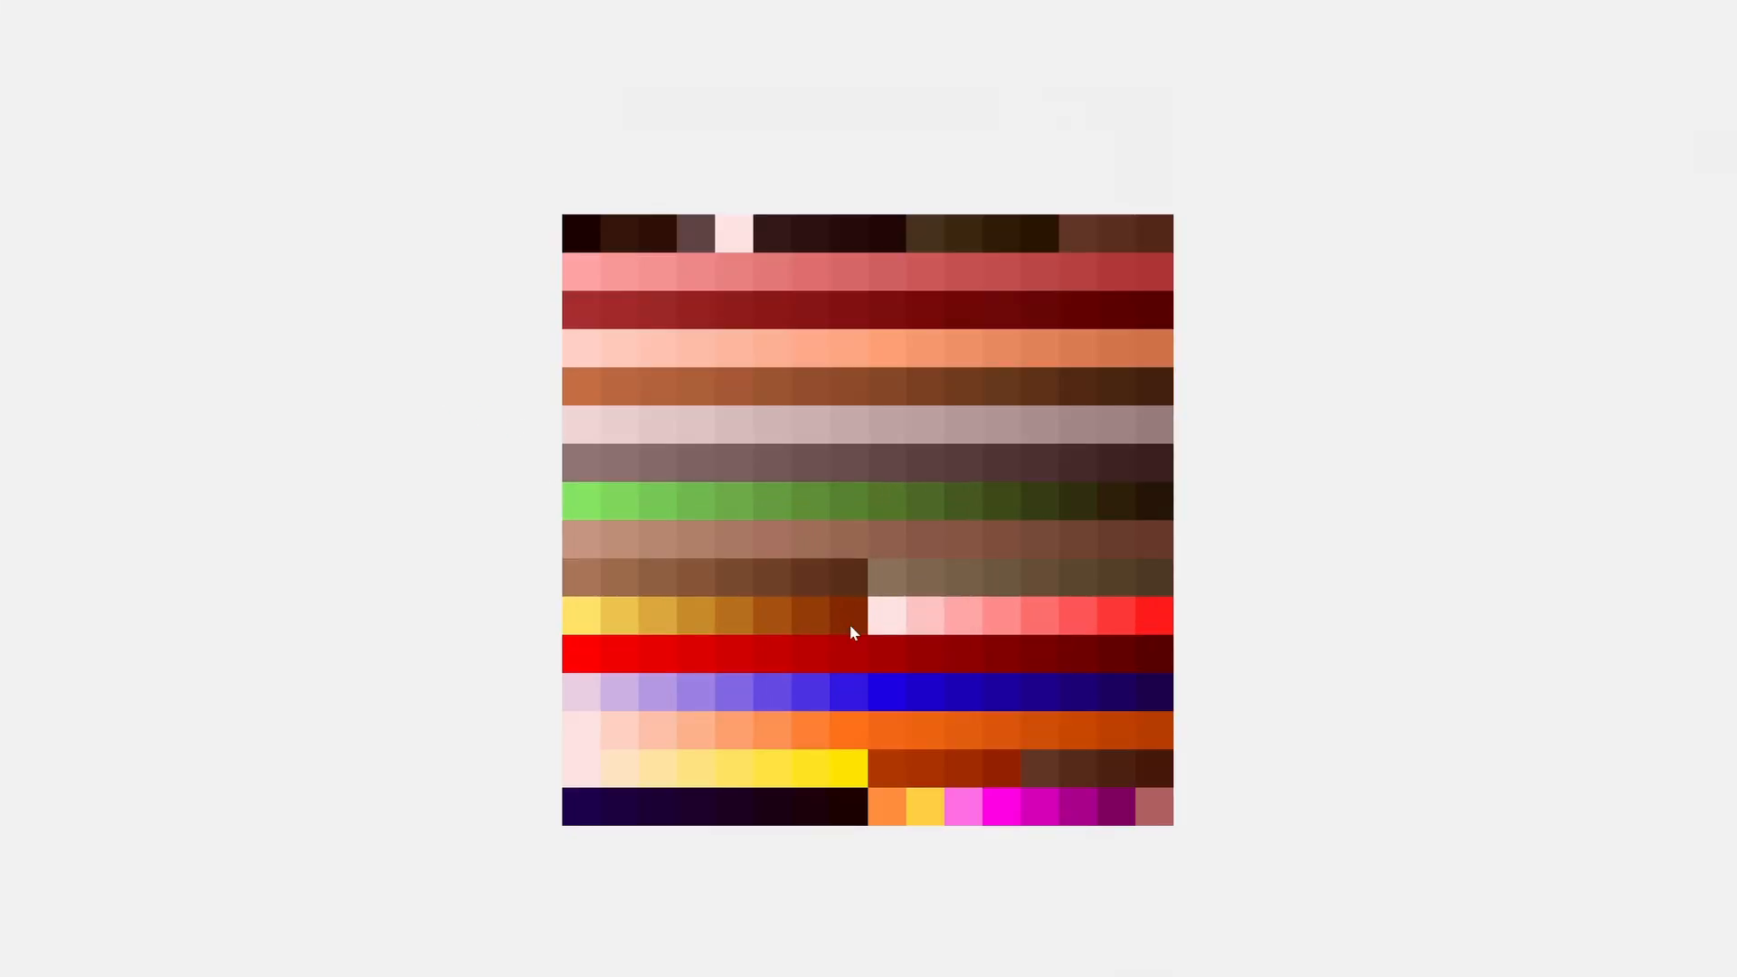
key("Escape")
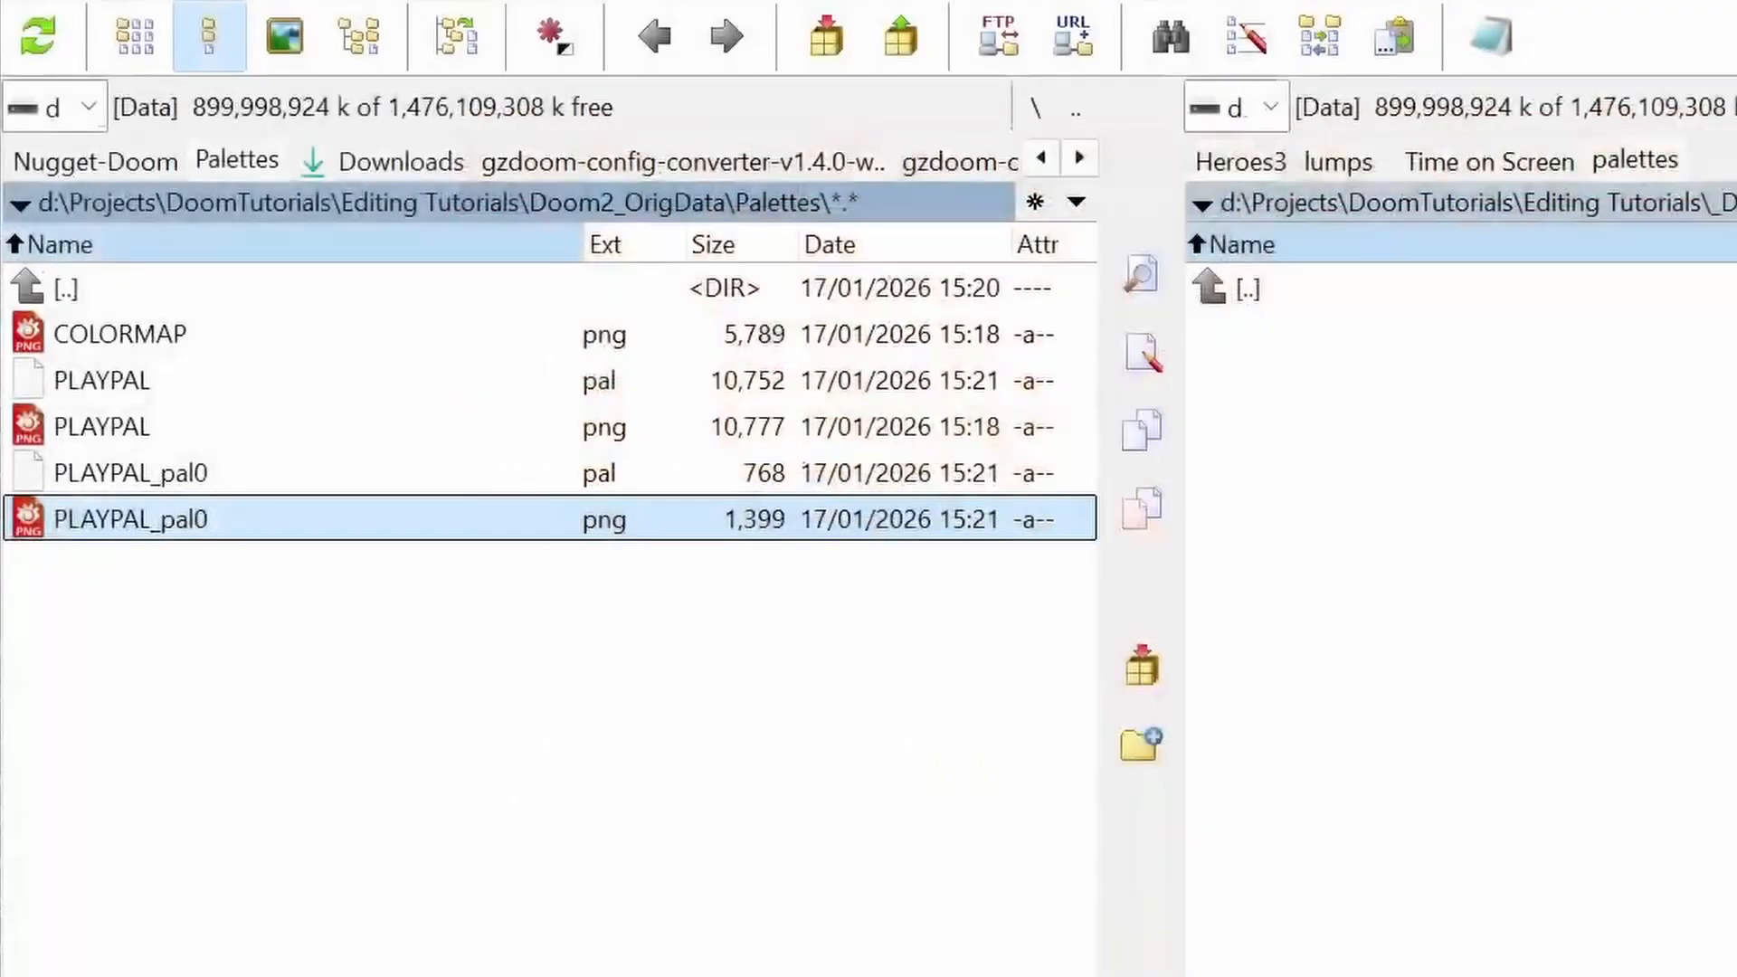
left_click(165, 389)
left_click(206, 479, "ctrl")
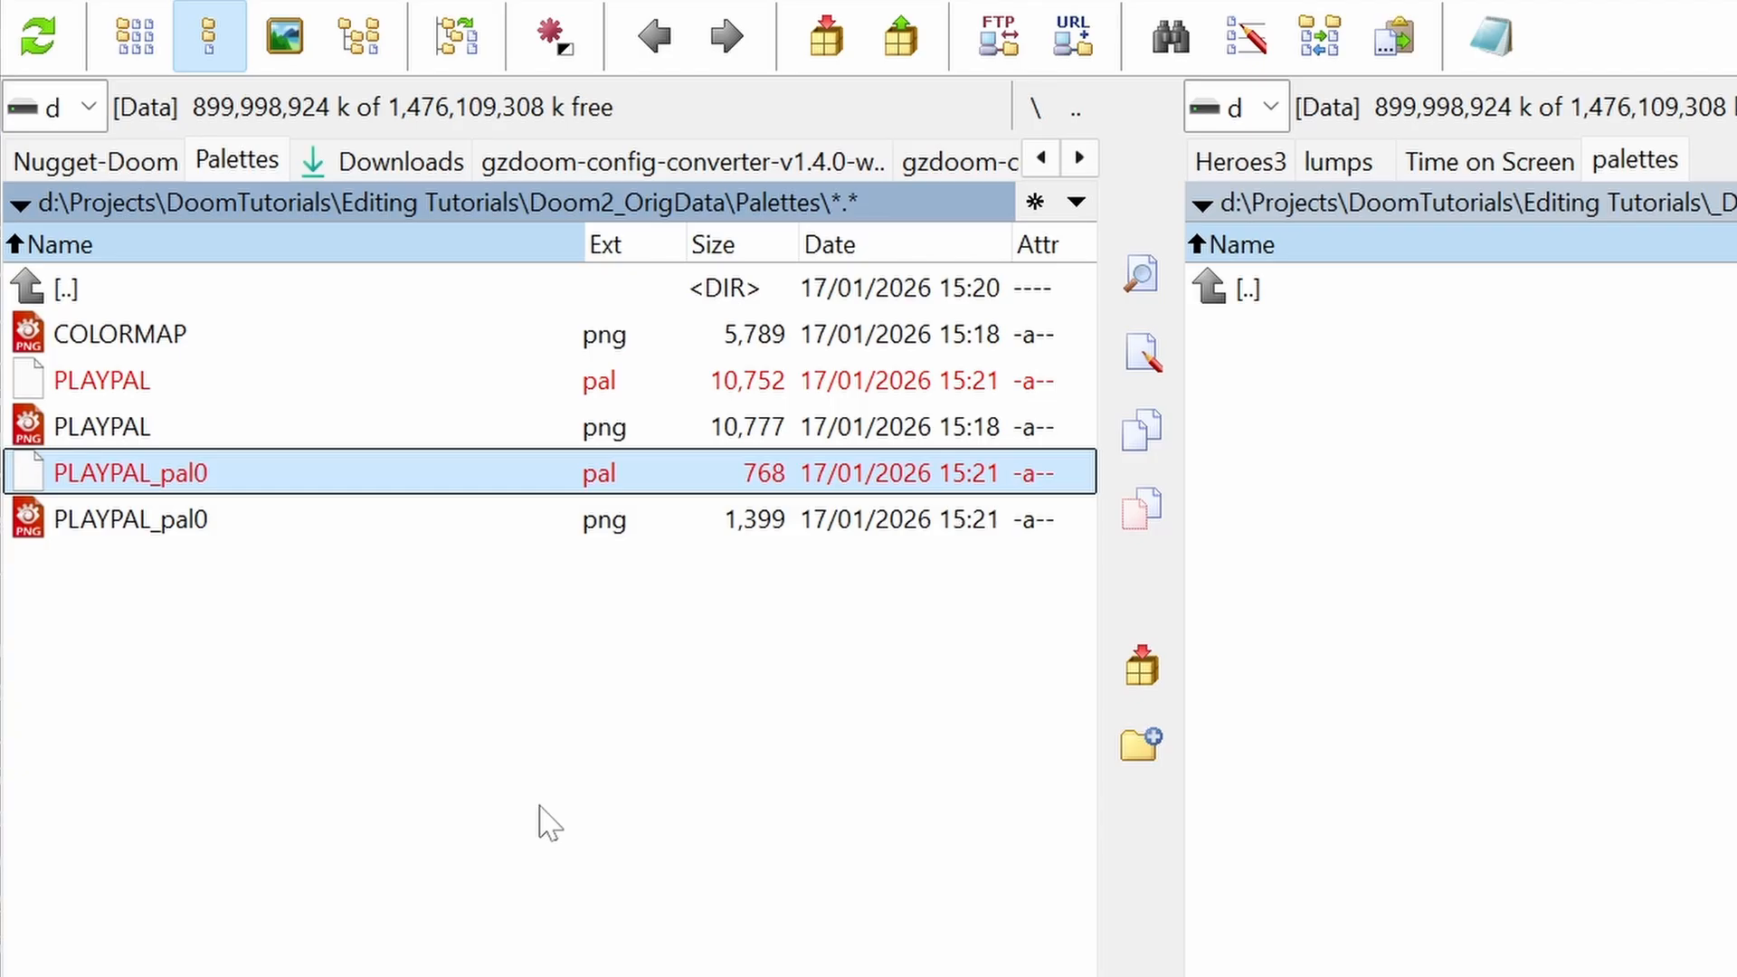
left_click(187, 473, "ctrl")
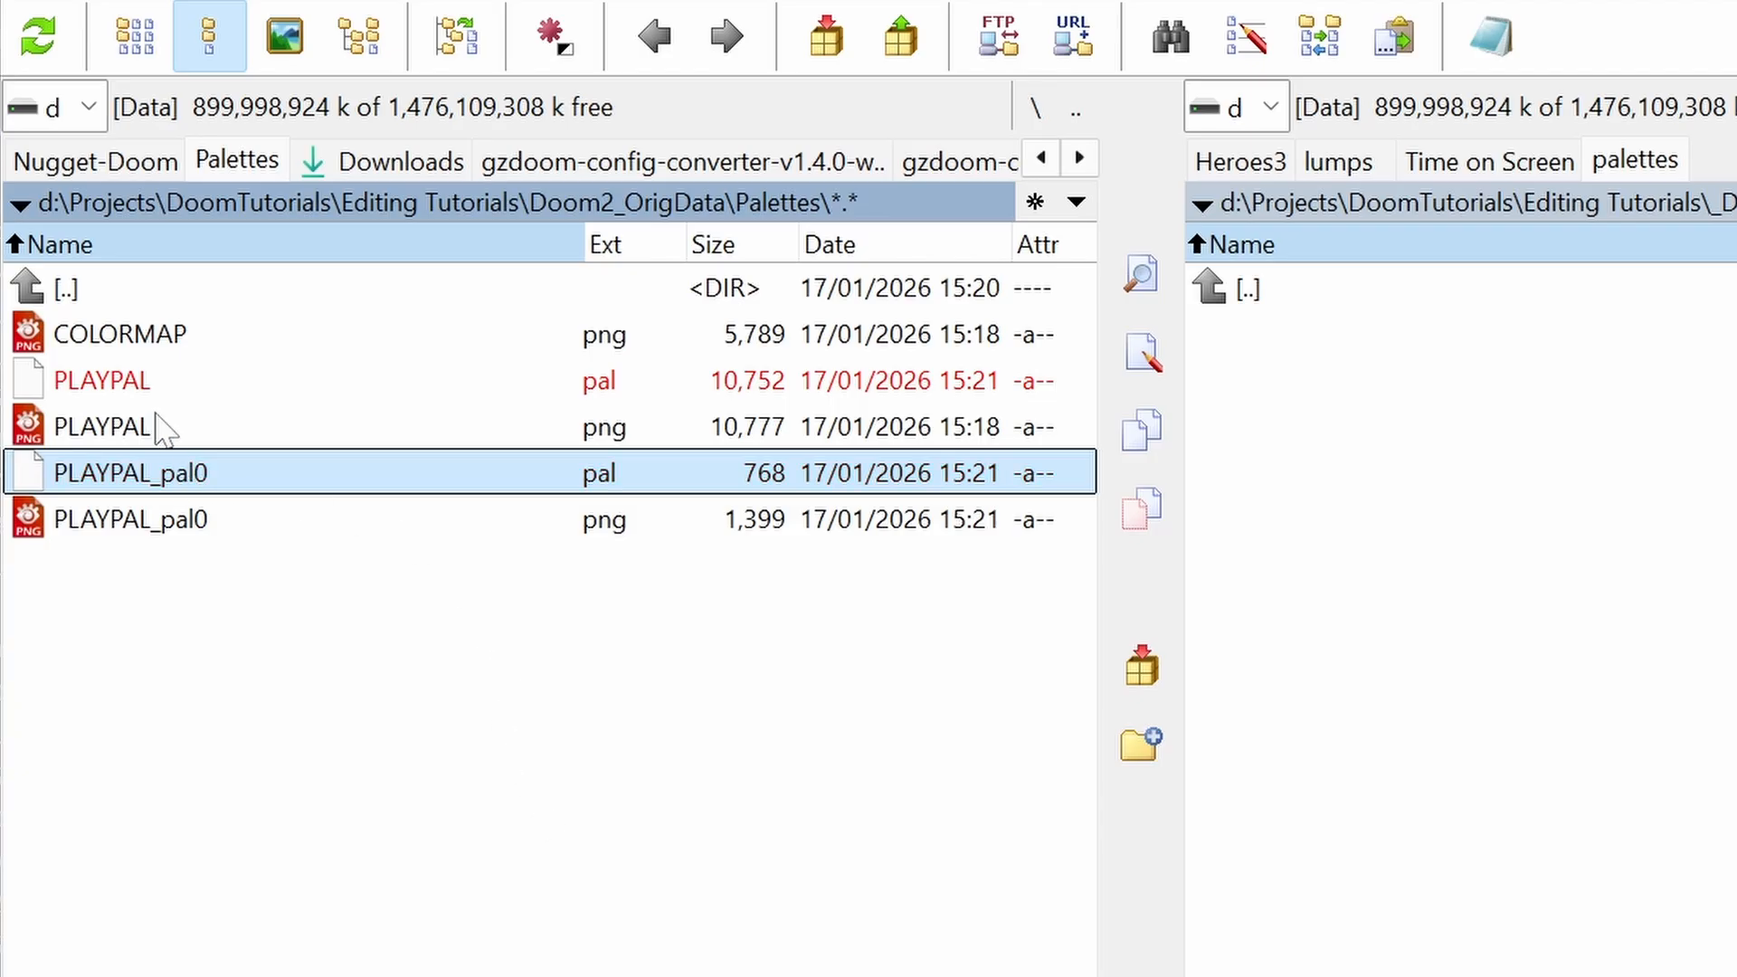
left_click(130, 386)
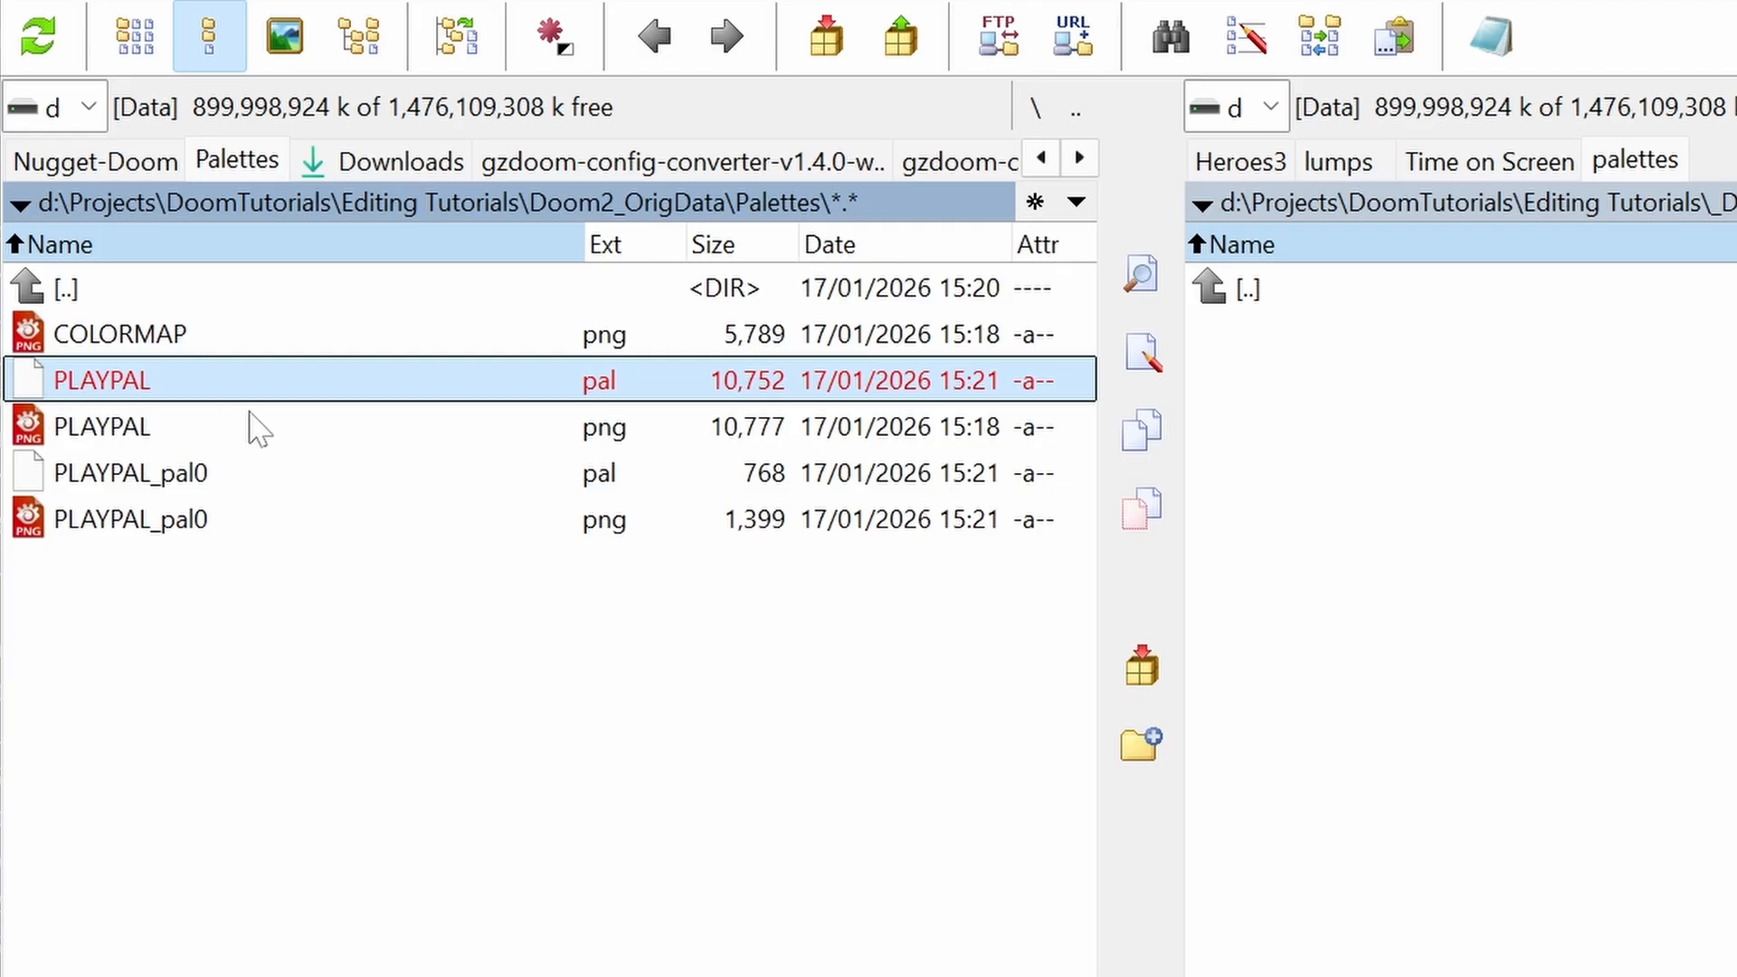
left_click(184, 397, "ctrl")
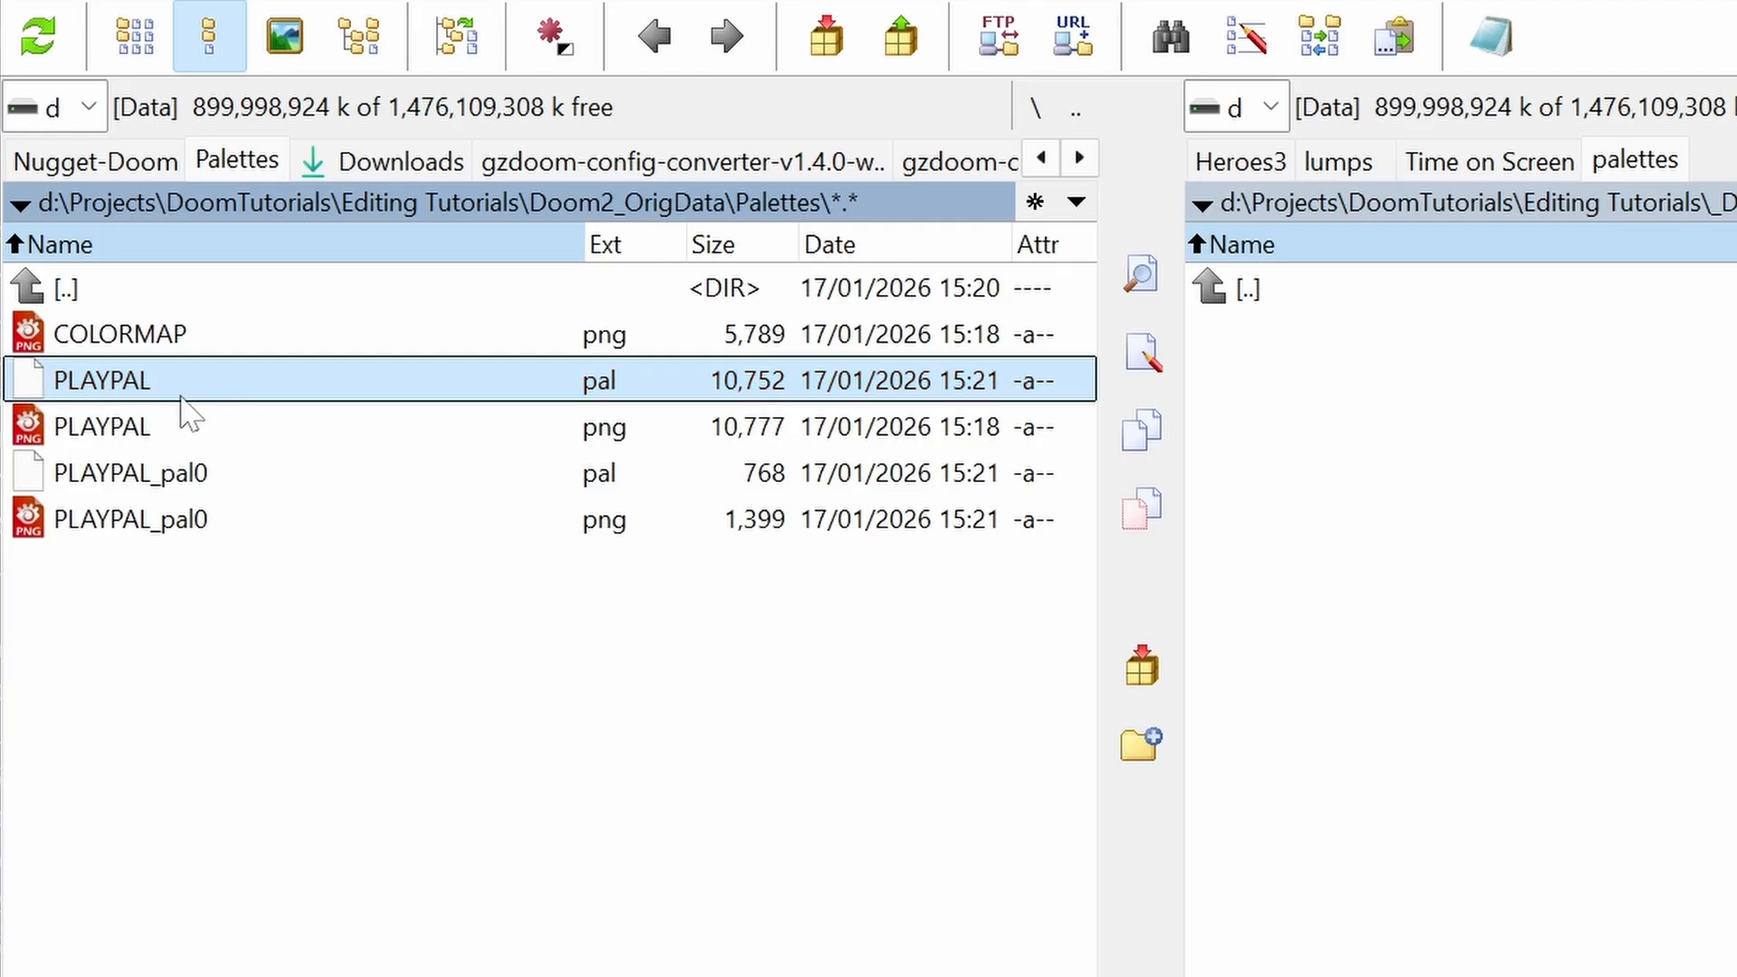
left_click(202, 489)
left_click(205, 485, "ctrl")
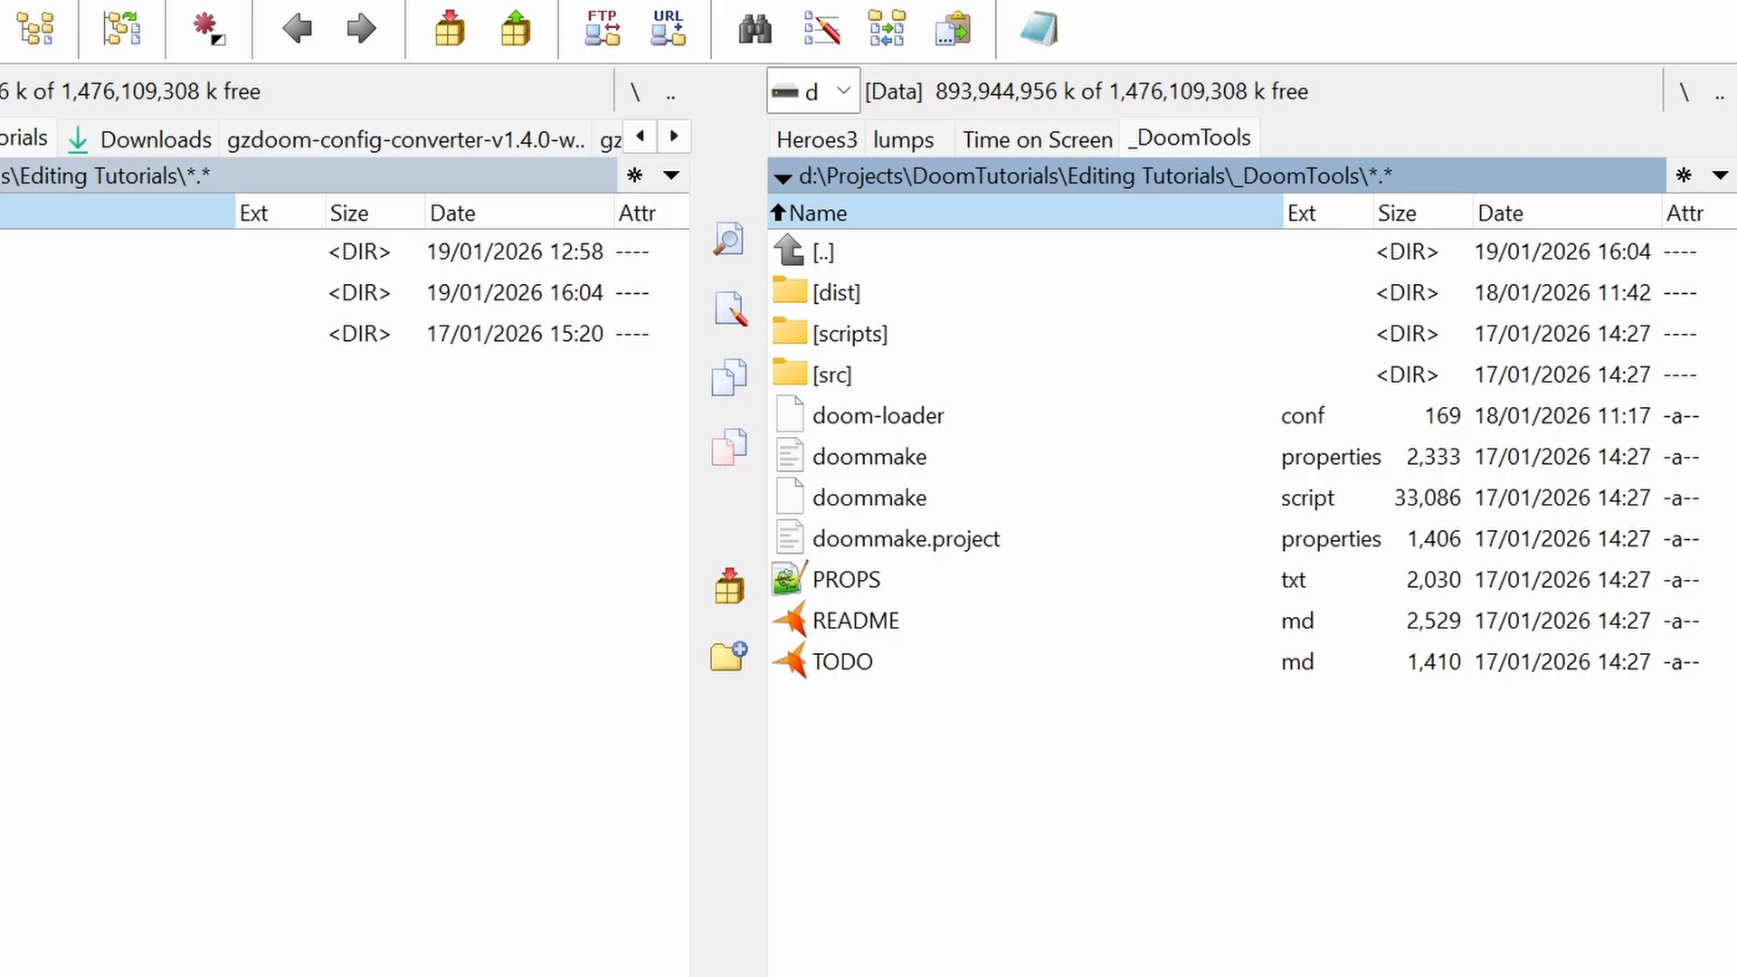
Step: Open a command prompt in the _DoomTools project folder and enter the dmake command
left_click(1054, 943)
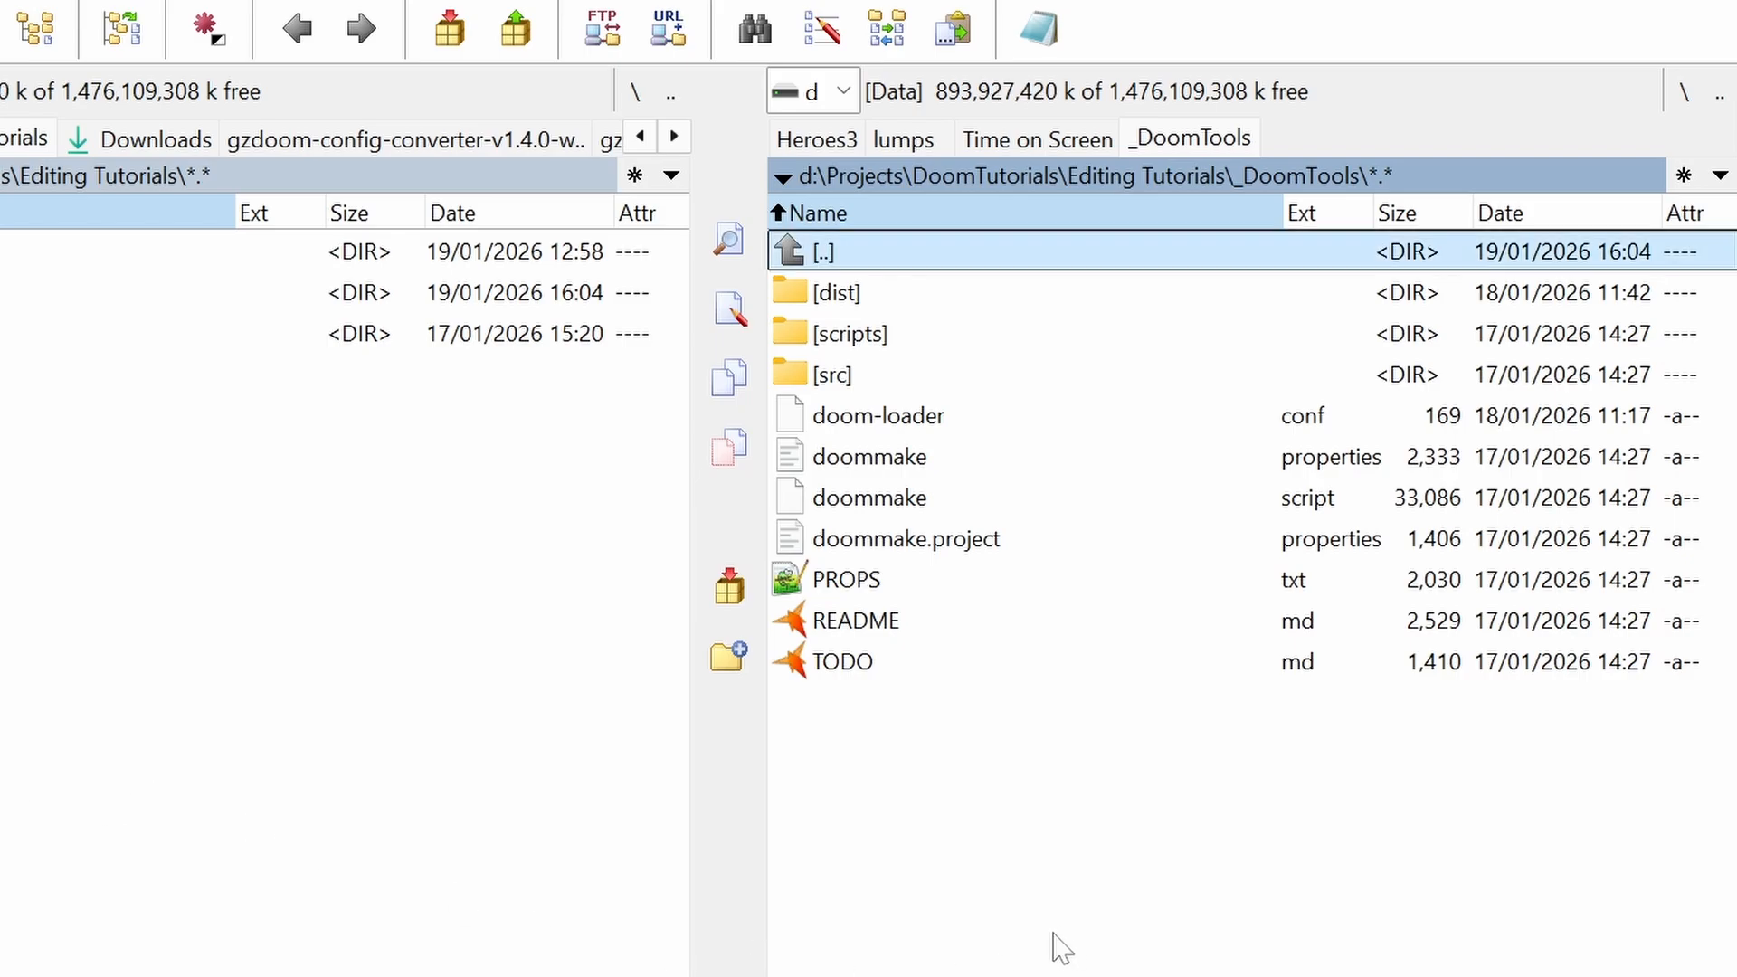
type("cmd")
key("Return")
left_click_drag(21, 0, 785, 121)
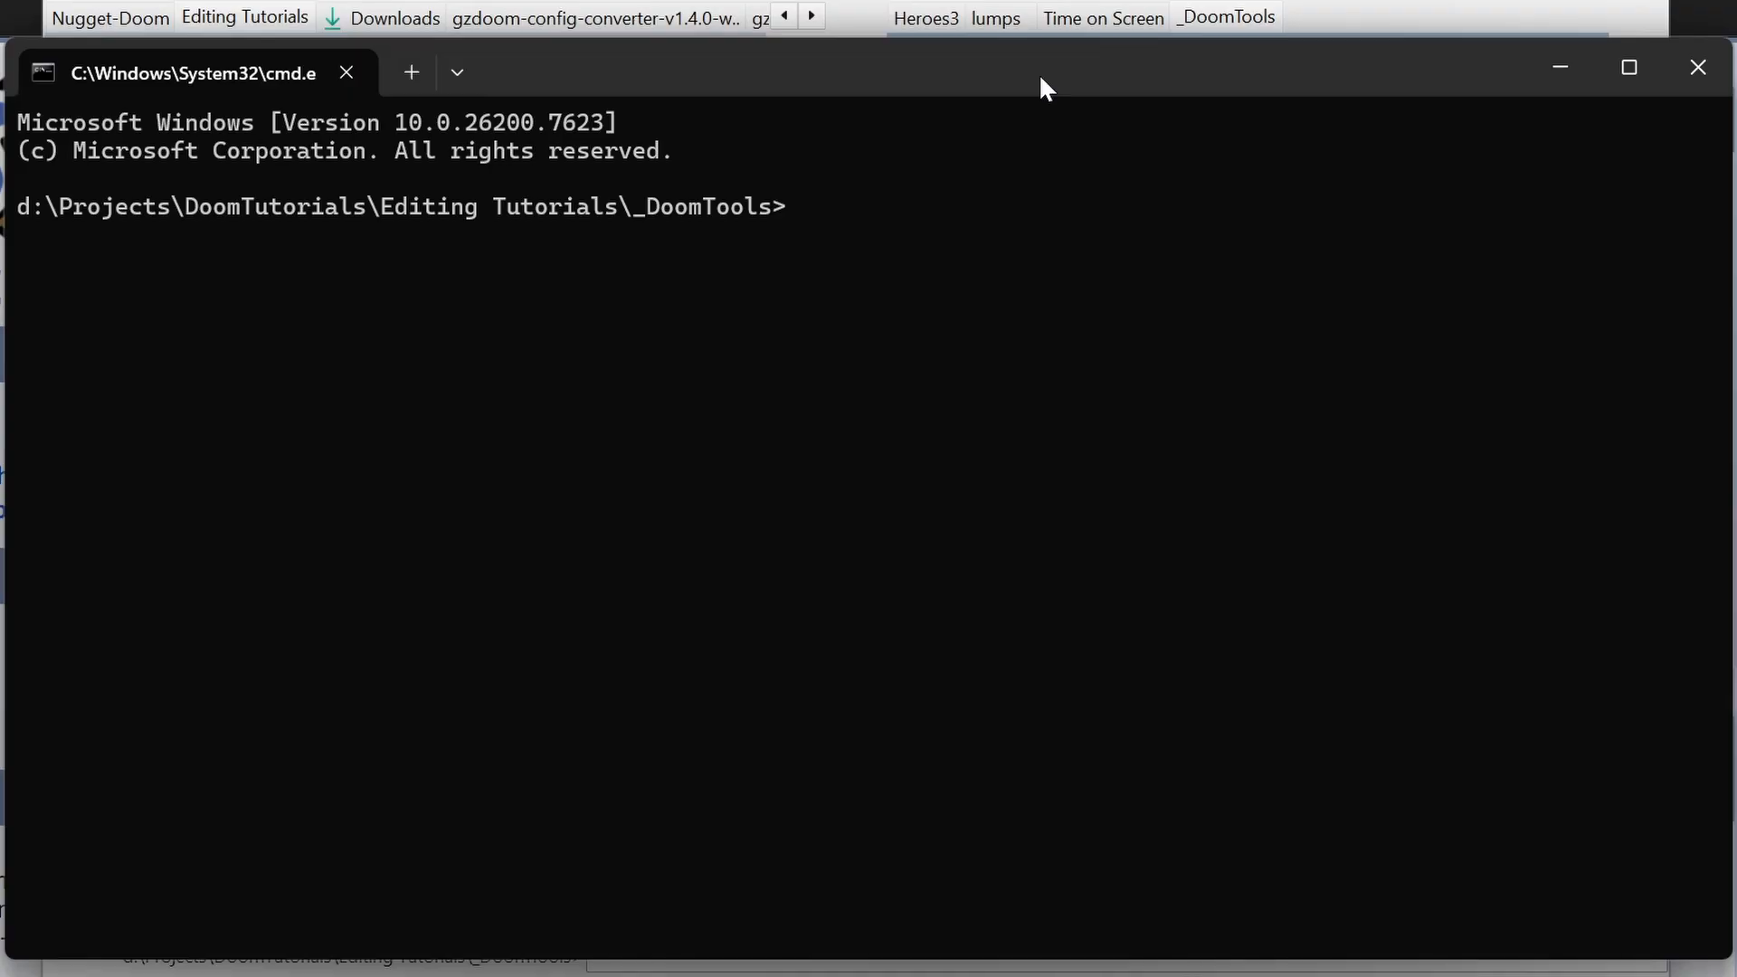
type("dmake")
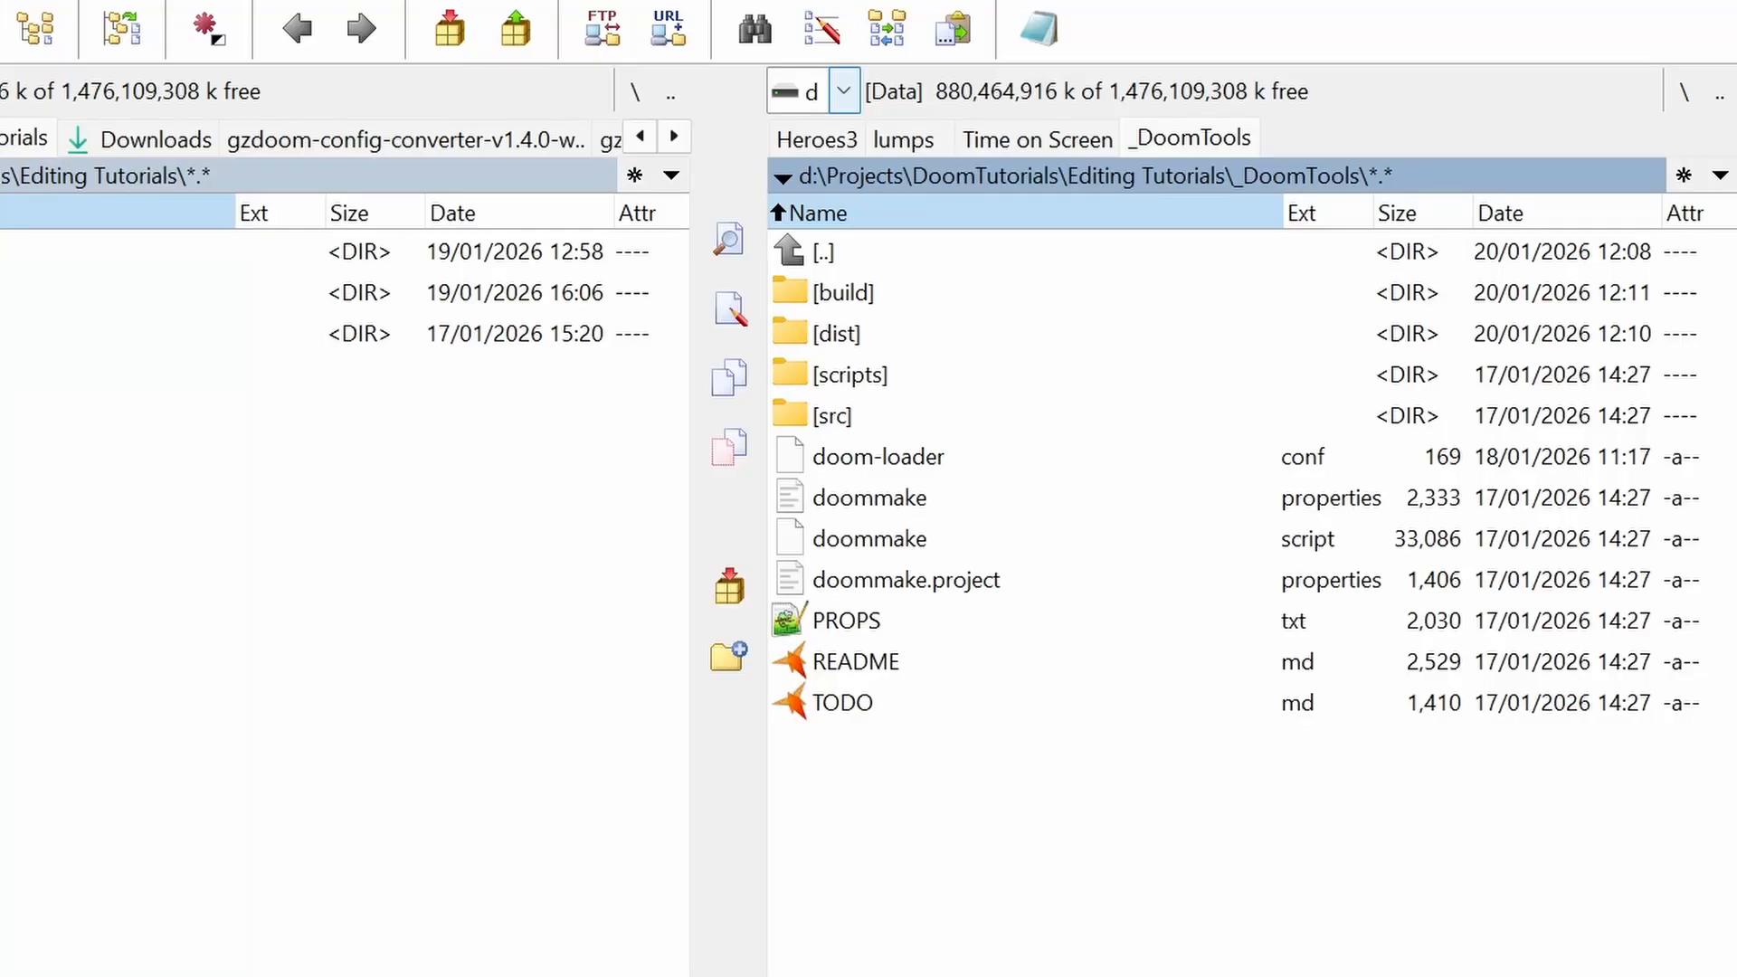
Step: In Total Commander, open the build folder inside the _DoomTools project
left_click(844, 292)
key("Down")
key("Down")
key("Up")
key("Up")
key("Return")
Step: Mark the GFXapp_demo.wad file in the build folder
key("Down")
key("Down")
key("Down")
key("Down")
key("Down")
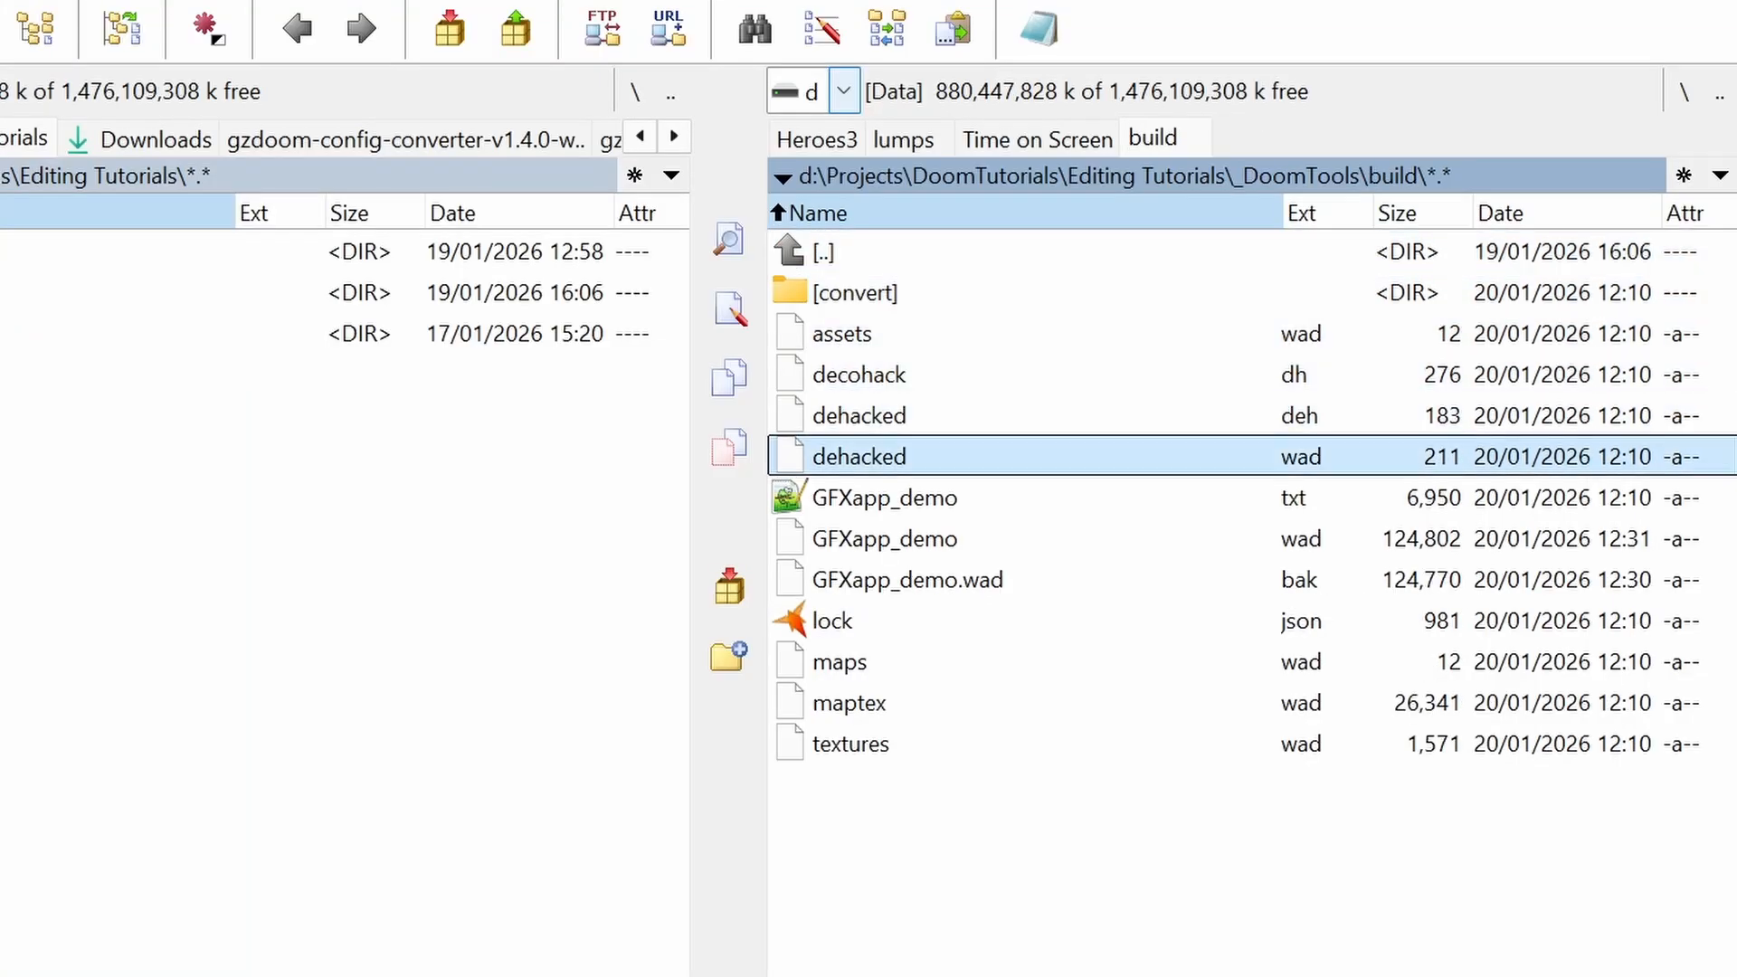
key("Down")
key("Insert")
key("Up")
key("Insert")
key("Insert")
key("Up")
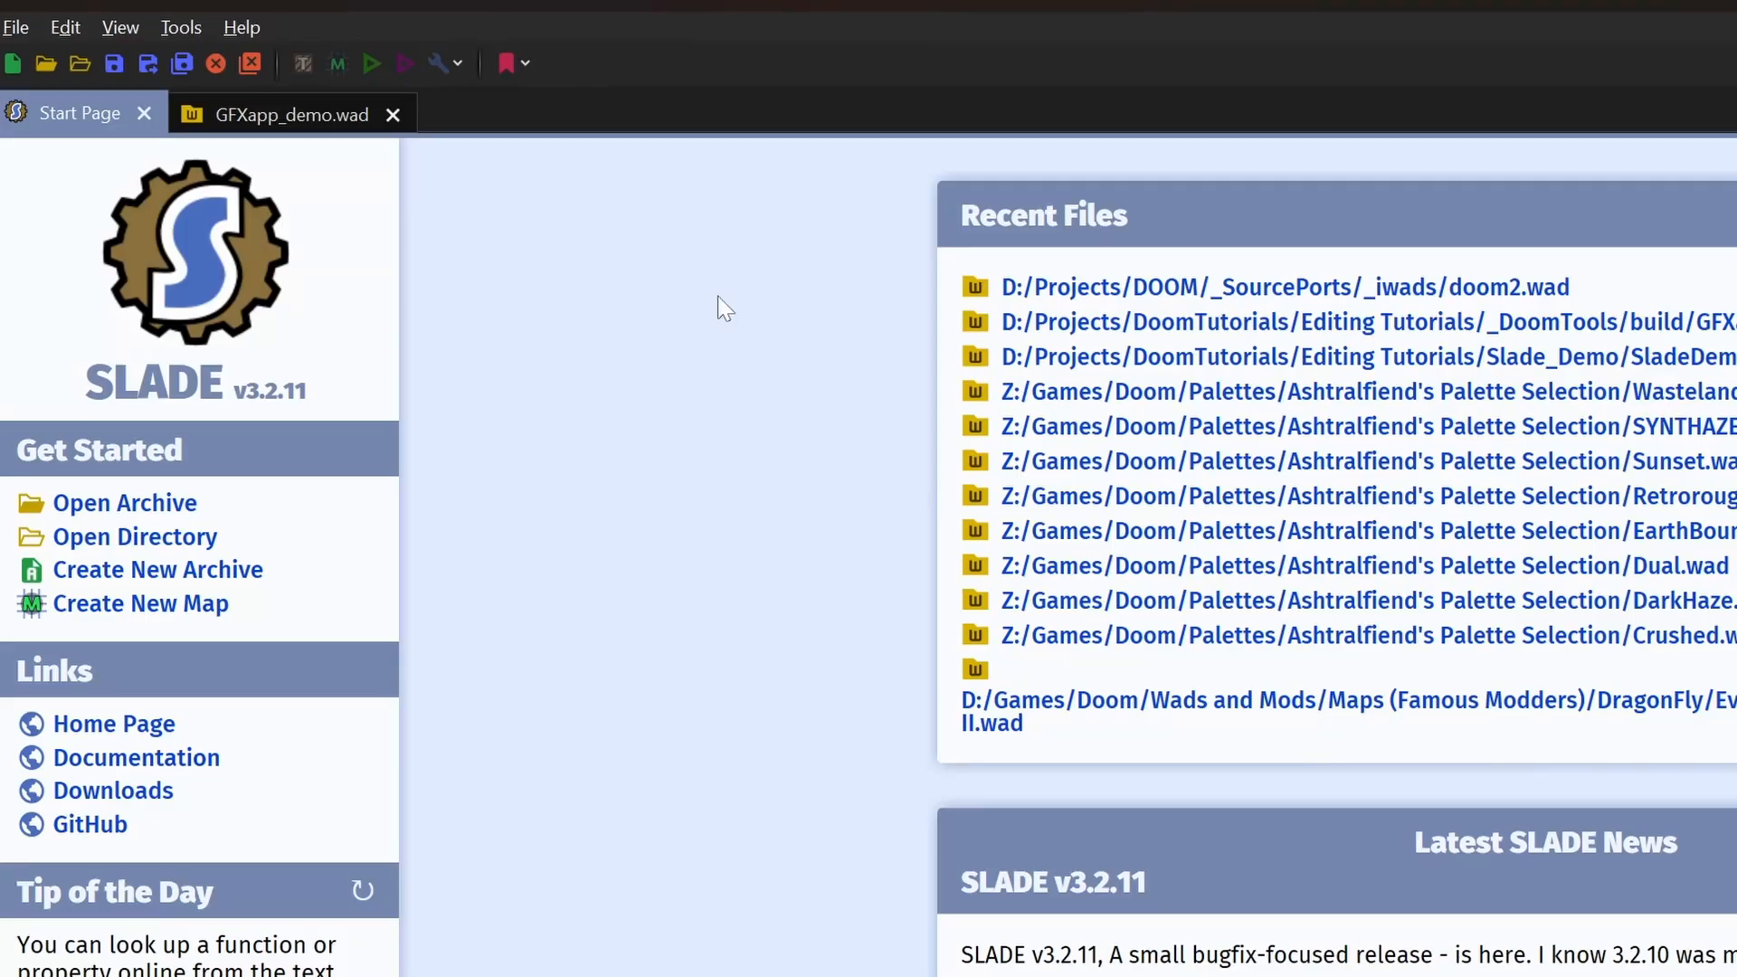
Step: In SLADE, open the recent file doom2.wad and copy its PLAYPAL entry into GFXapp_demo.wad
left_click(1471, 288)
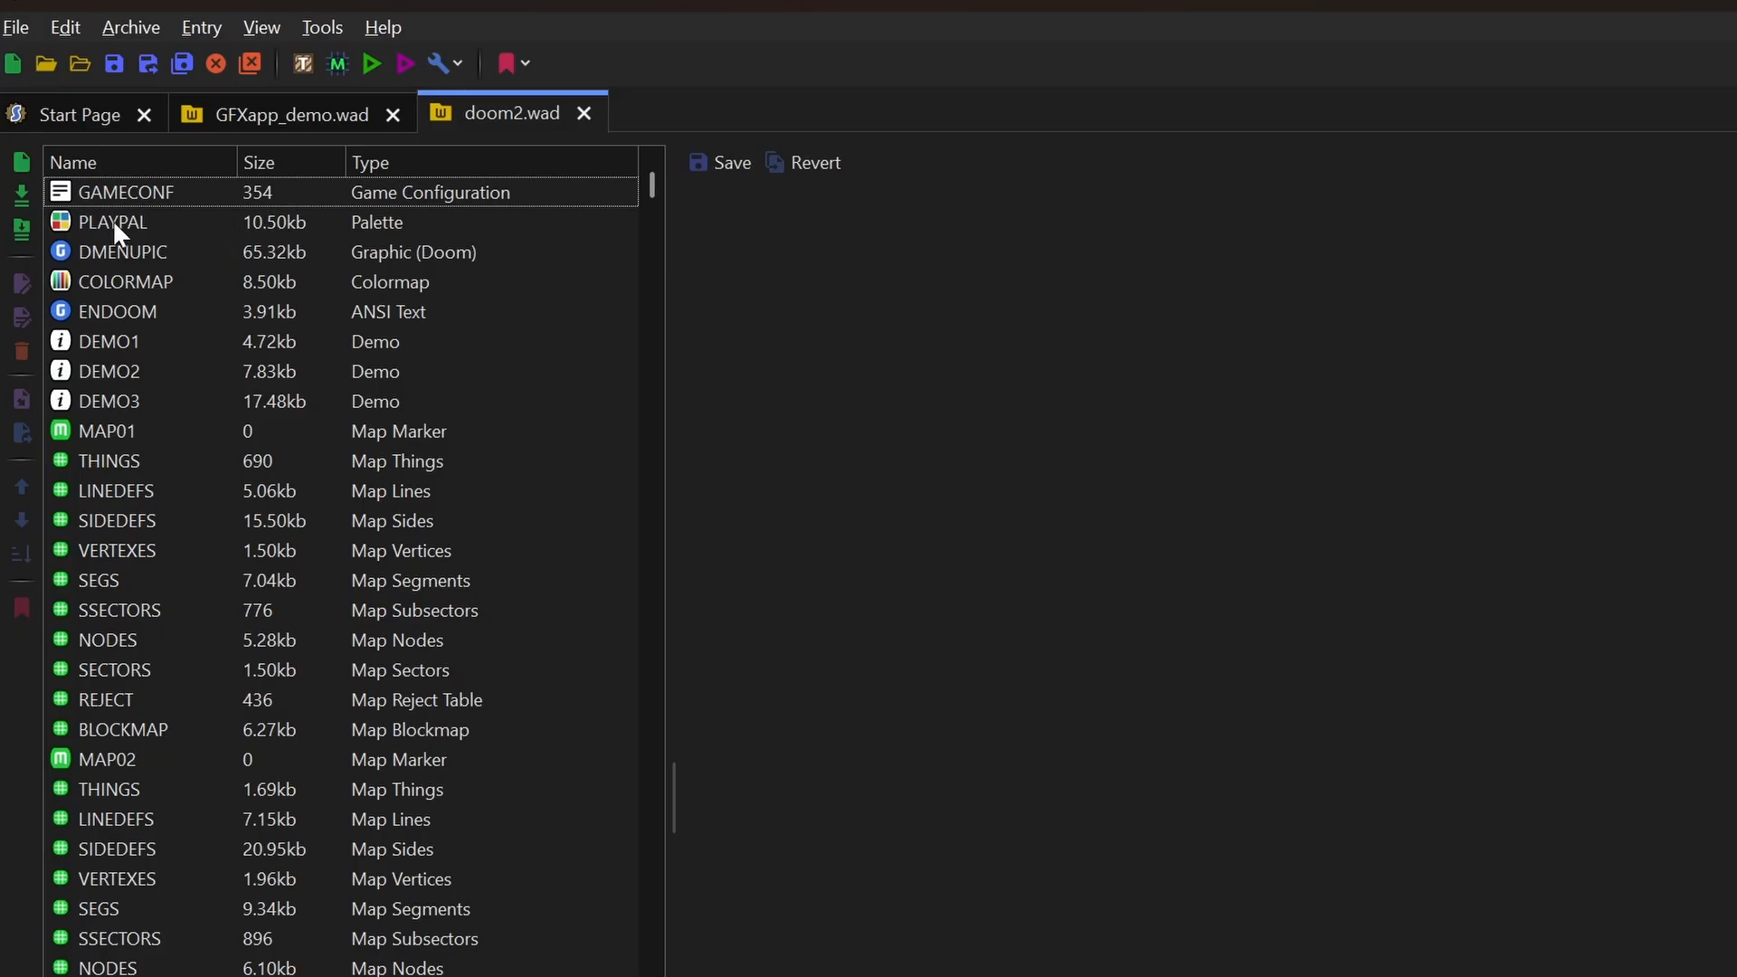
left_click(112, 222)
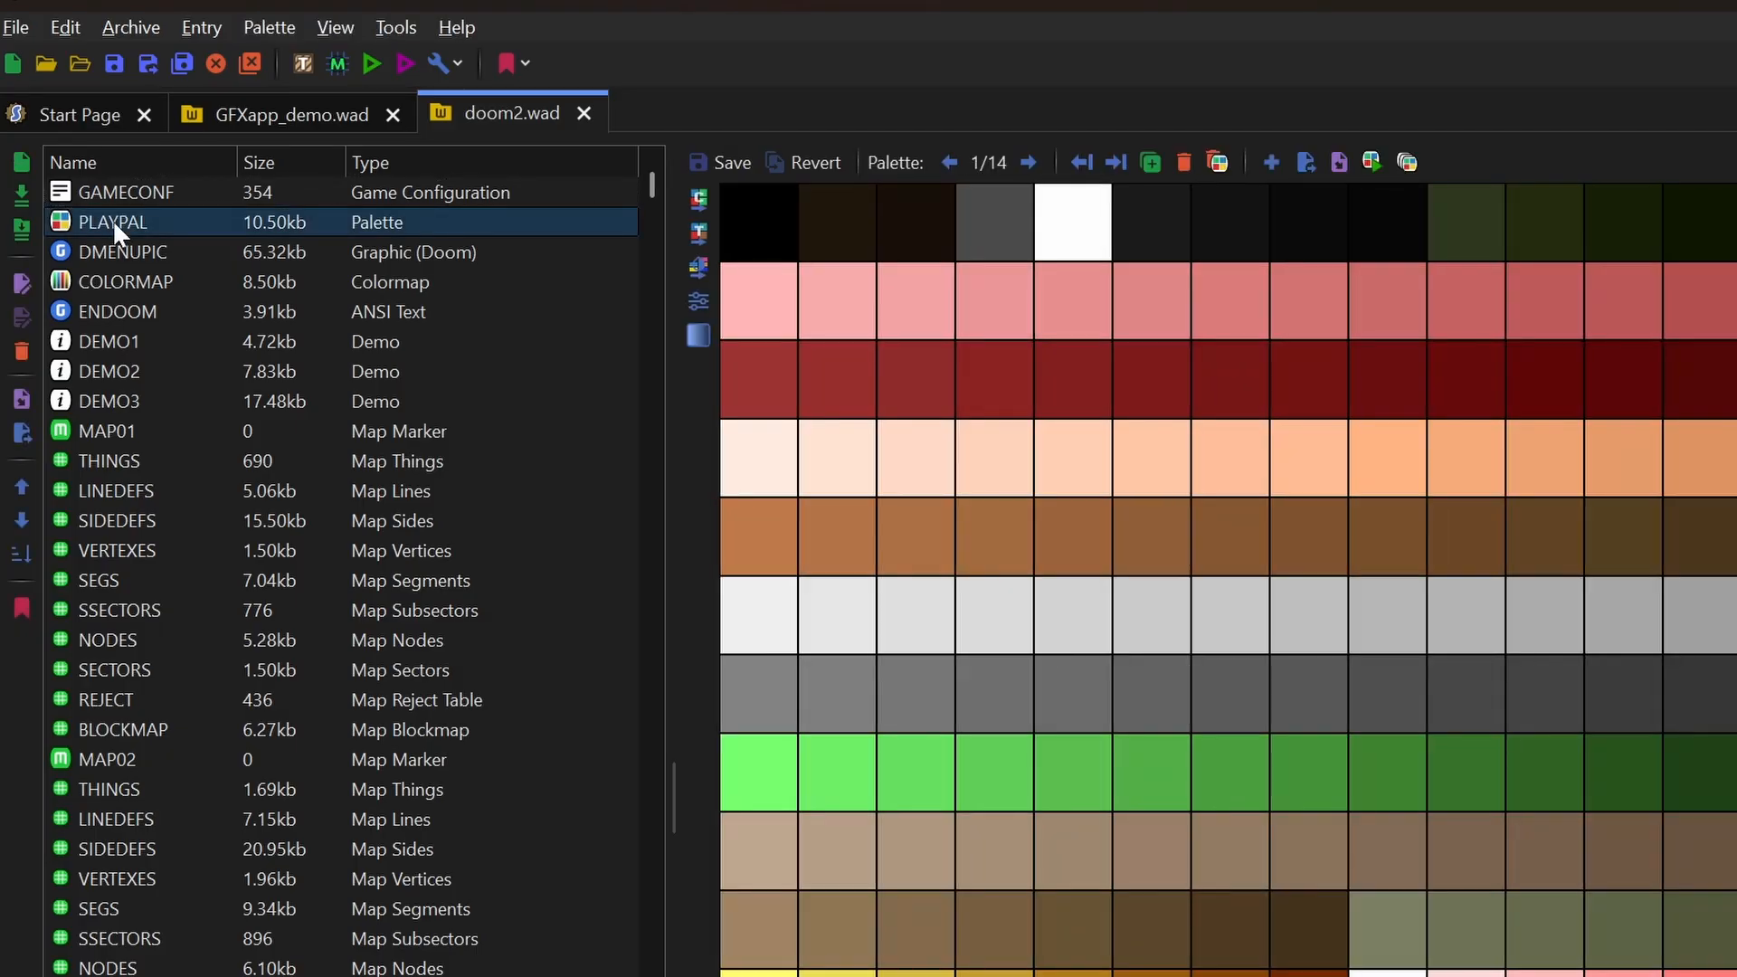
left_click(248, 117)
left_click(270, 528)
key("ctrl+v")
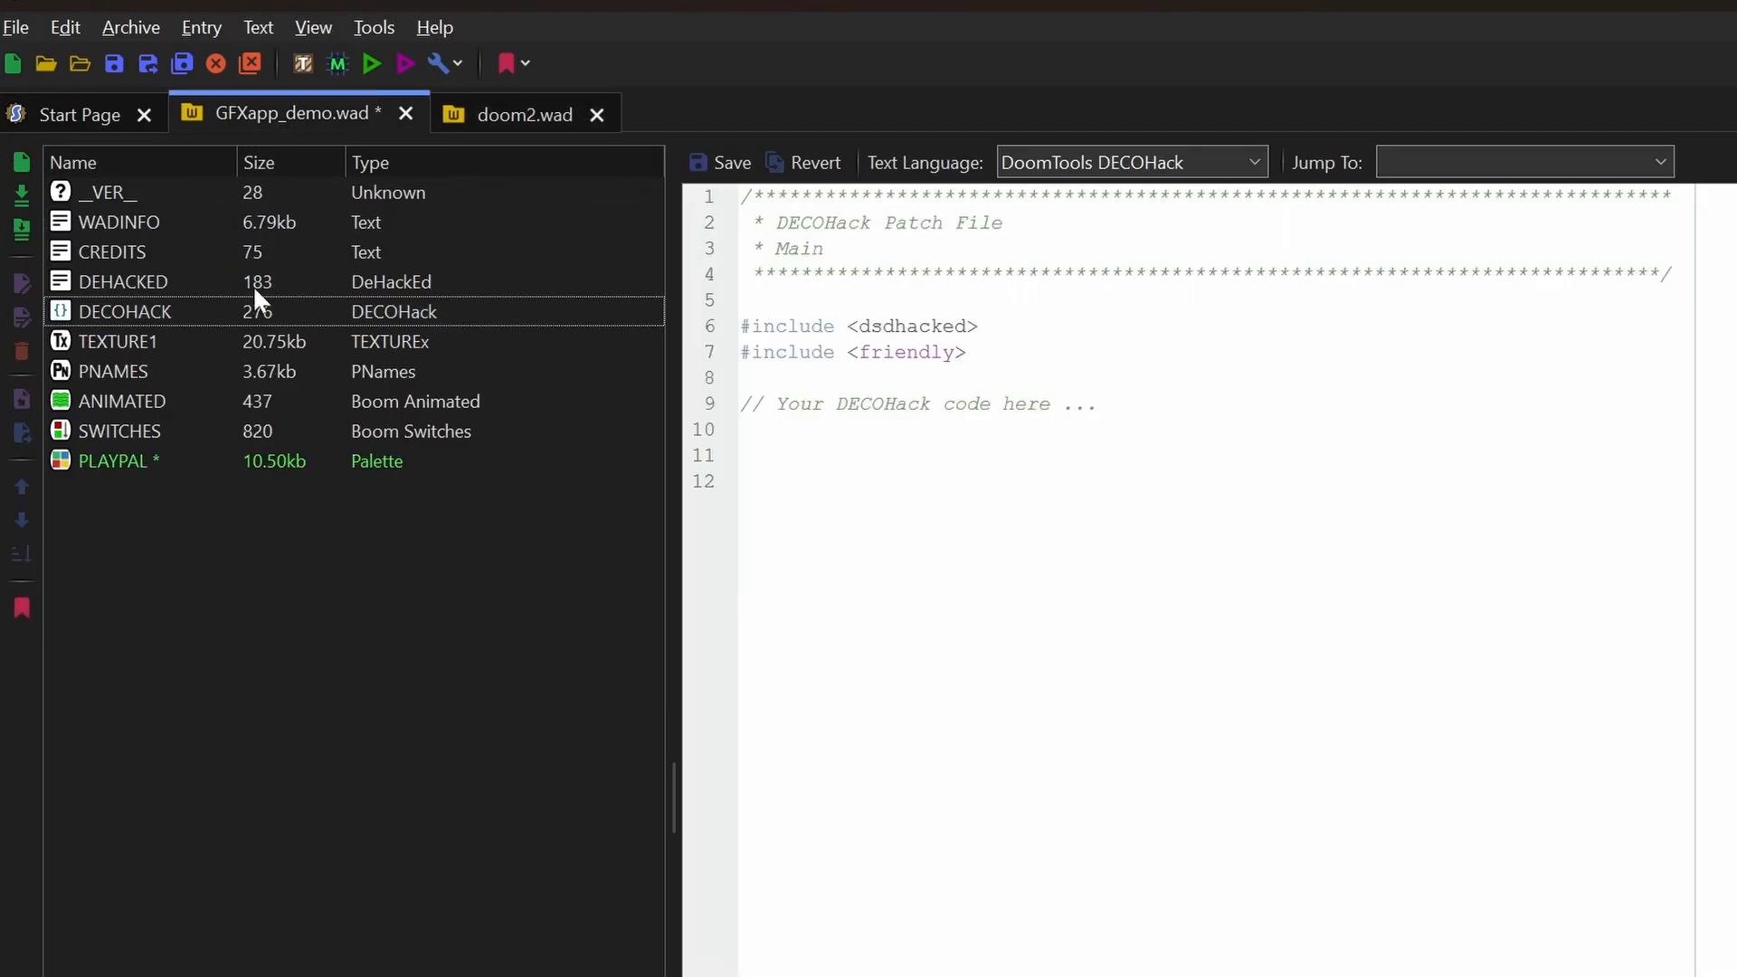
Step: Copy the COLORMAP entry from doom2.wad into GFXapp_demo.wad and save the archive
left_click(492, 115)
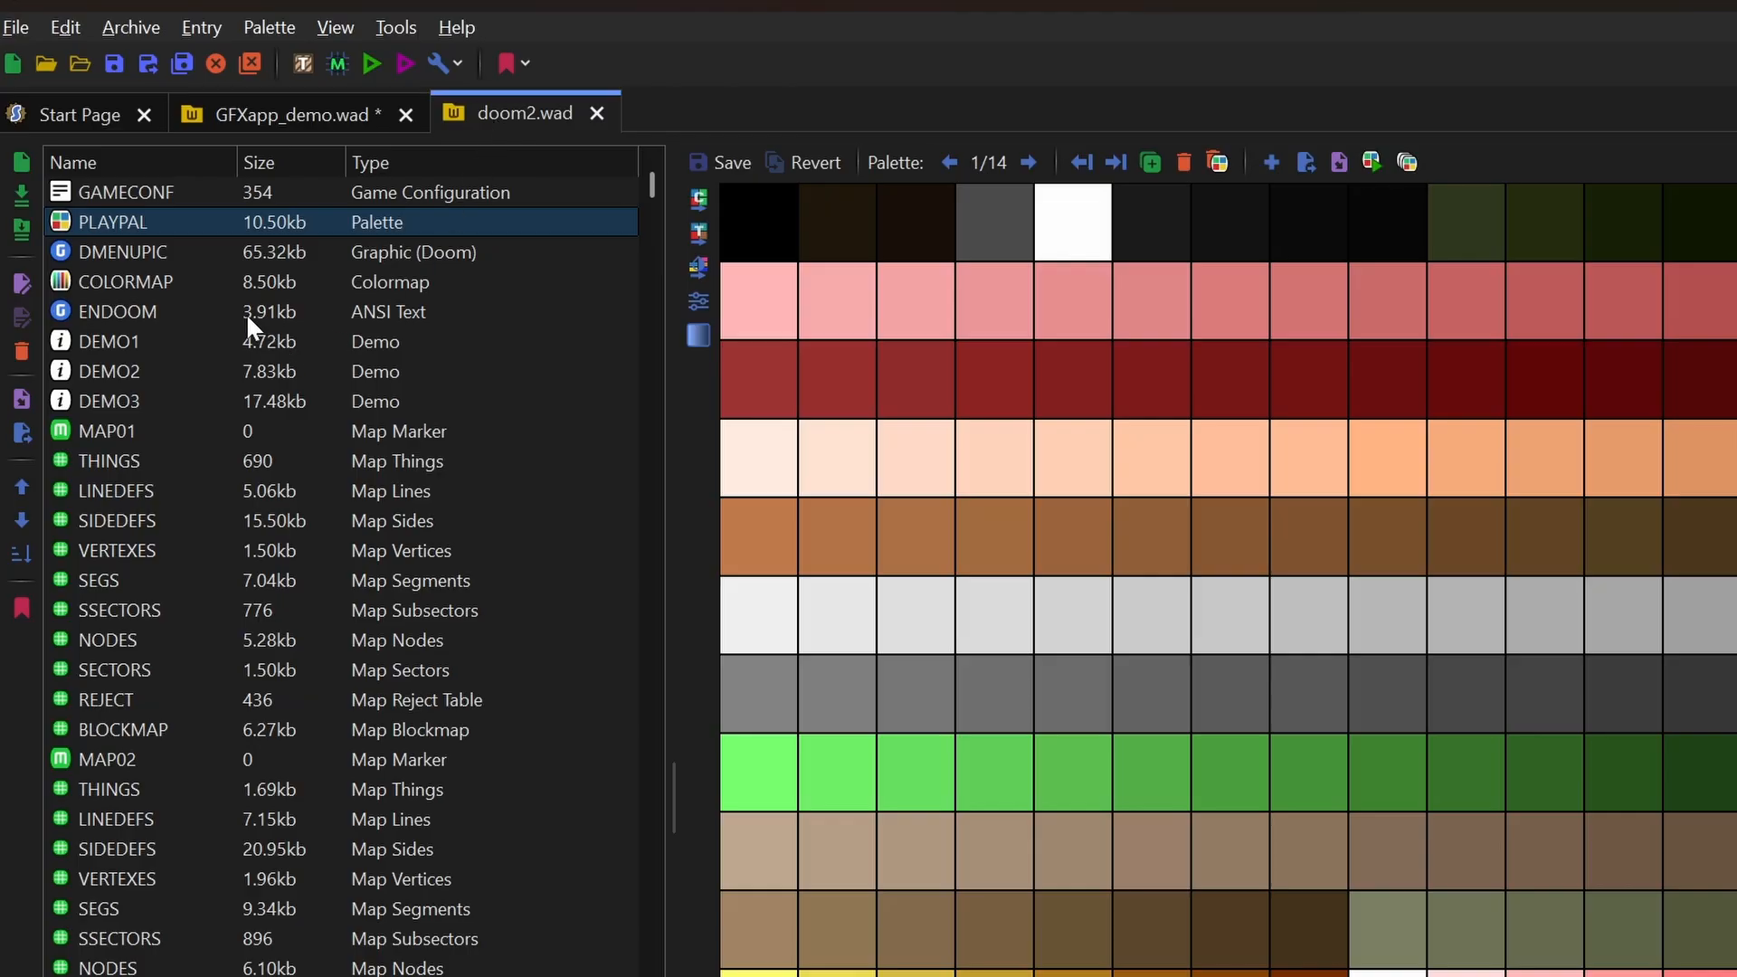
left_click(132, 280)
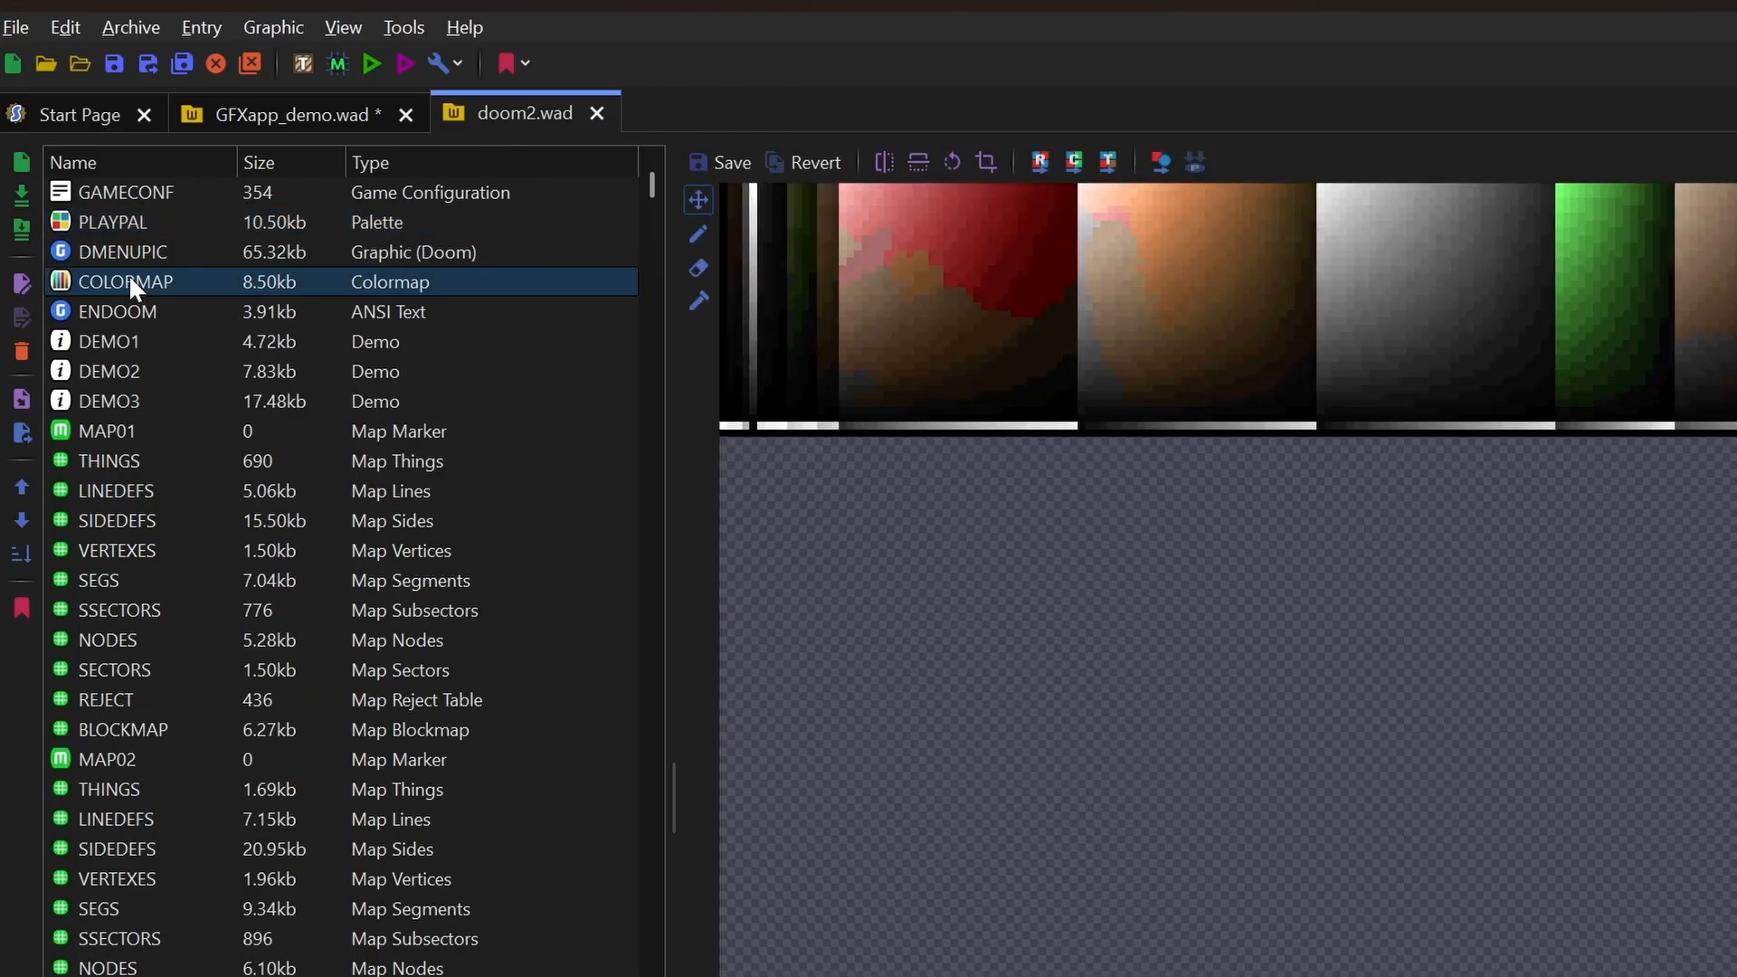
left_click(322, 111)
key("ctrl+v")
key("ctrl+s")
Step: Move the PLAYPAL and COLORMAP entries up to directly below __VER__ in GFXapp_demo.wad and save
left_click(135, 461)
left_click(120, 493, "shift")
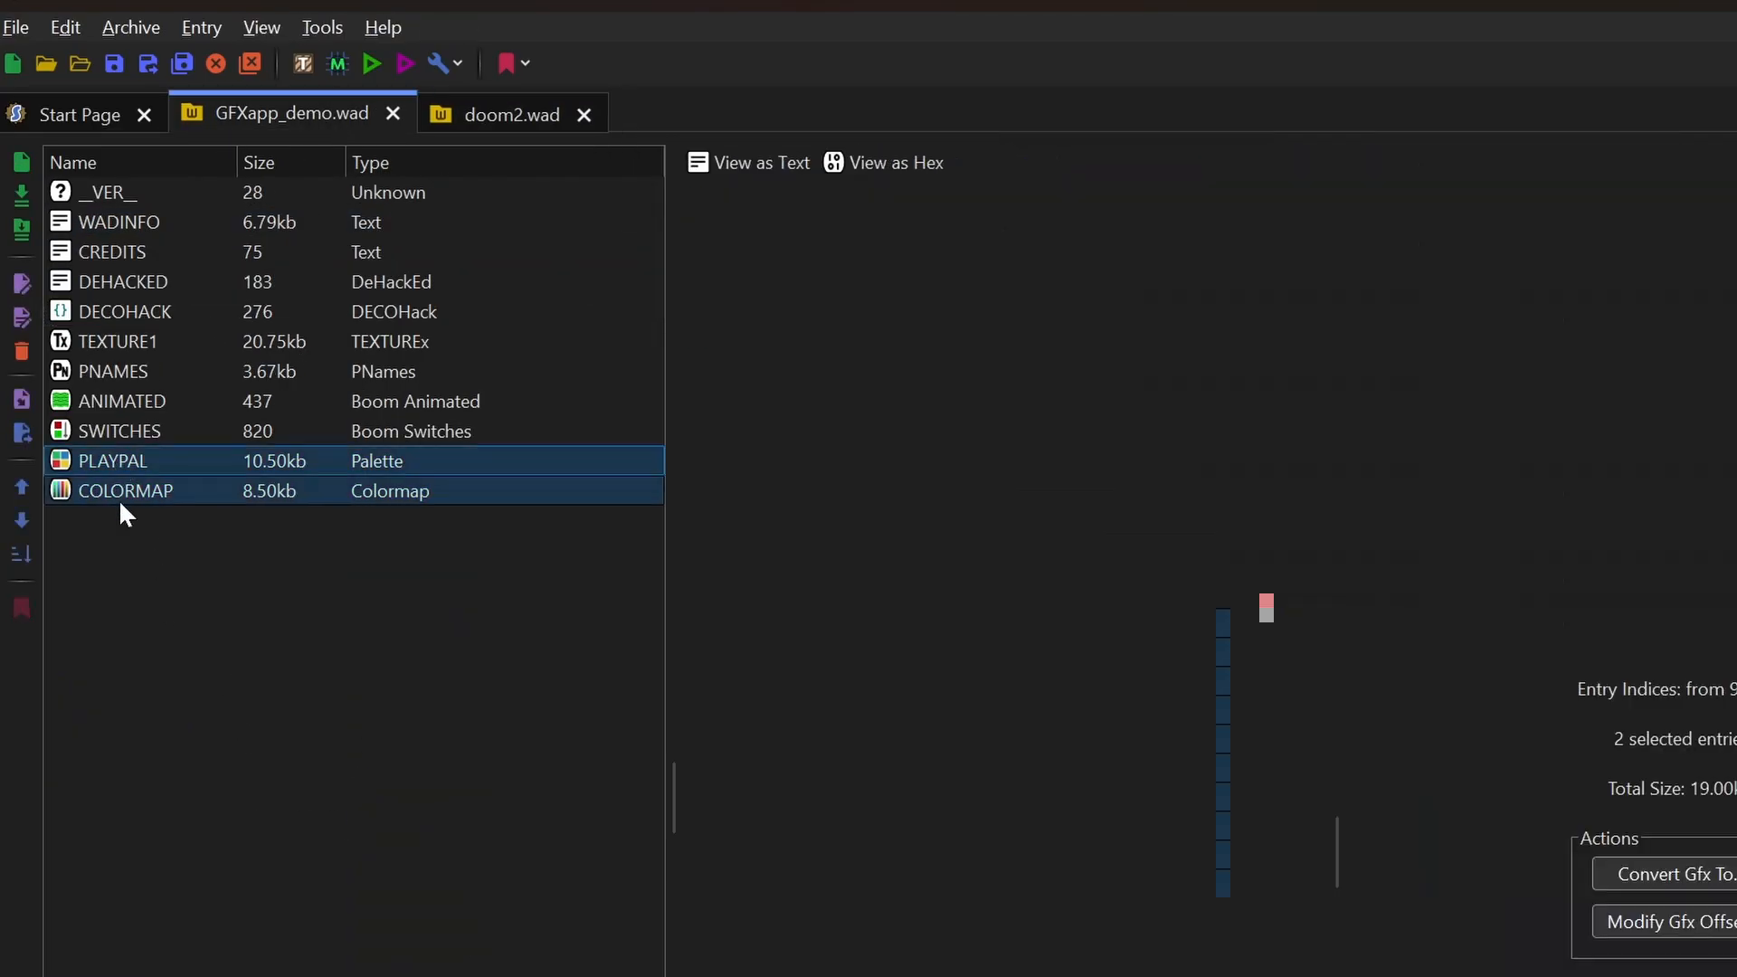
left_click(21, 487)
left_click(22, 487)
left_click(341, 567)
key("ctrl+s")
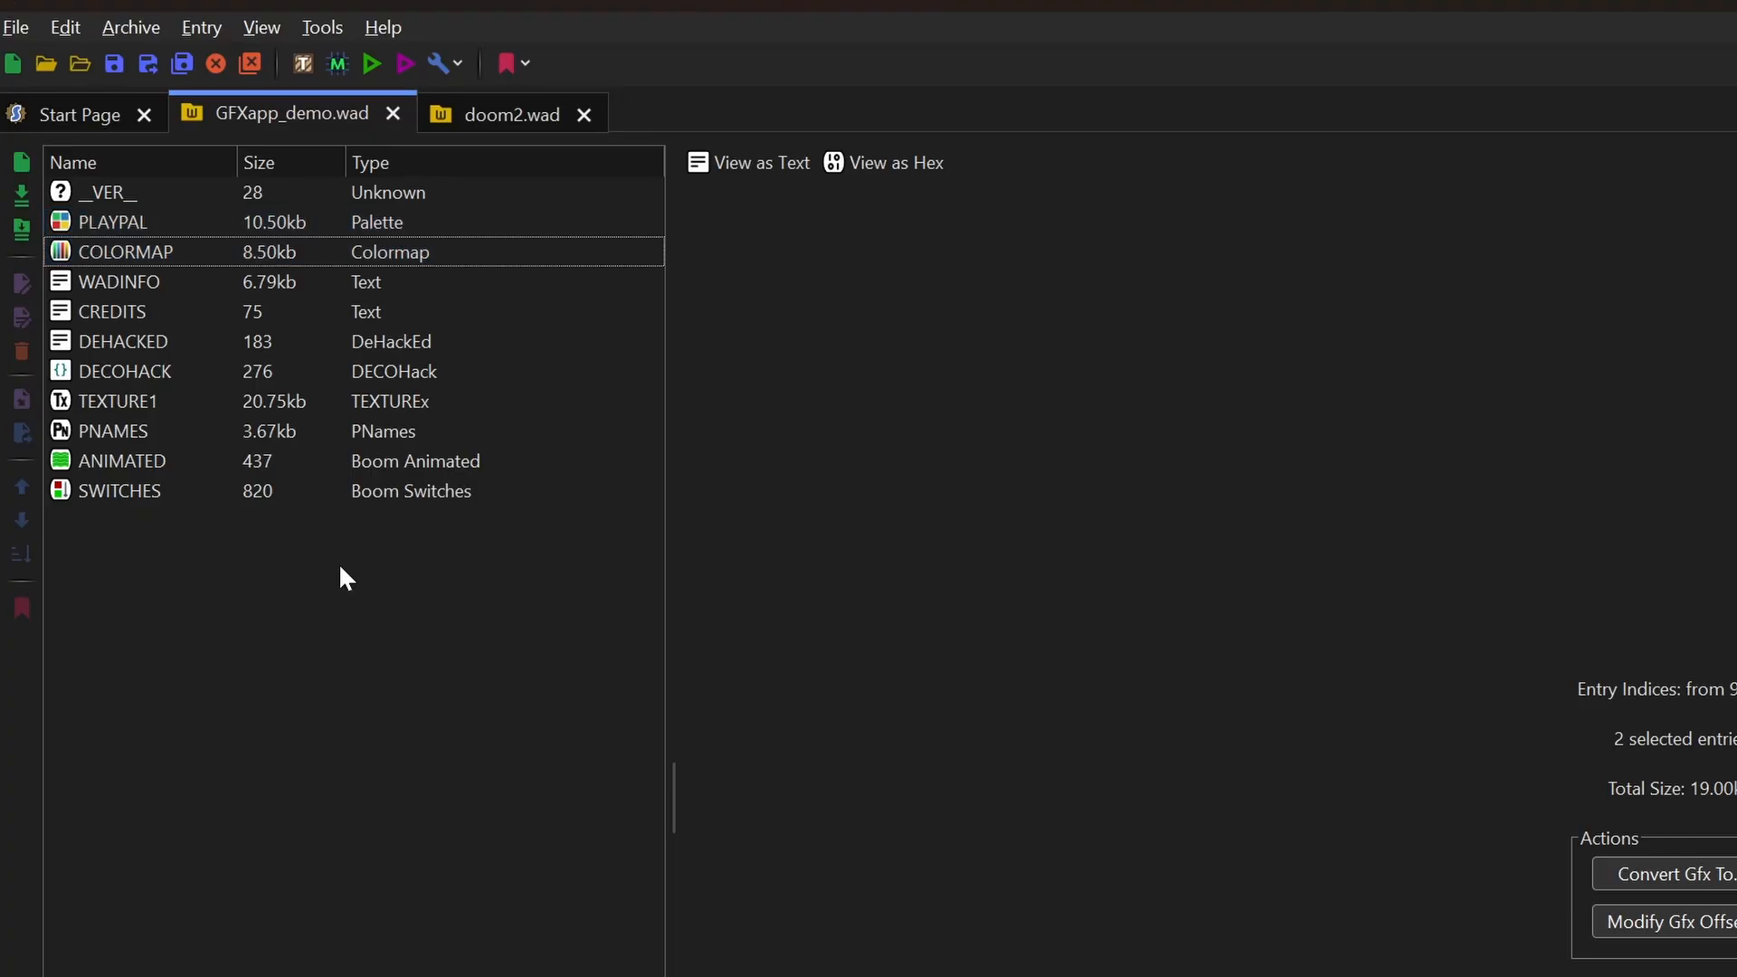
Step: View the PLAYPAL palette, open TEXTURE1 in the texture editor, and examine BIGBRIK3 and the individual patches of a computer-panel texture
left_click(127, 226)
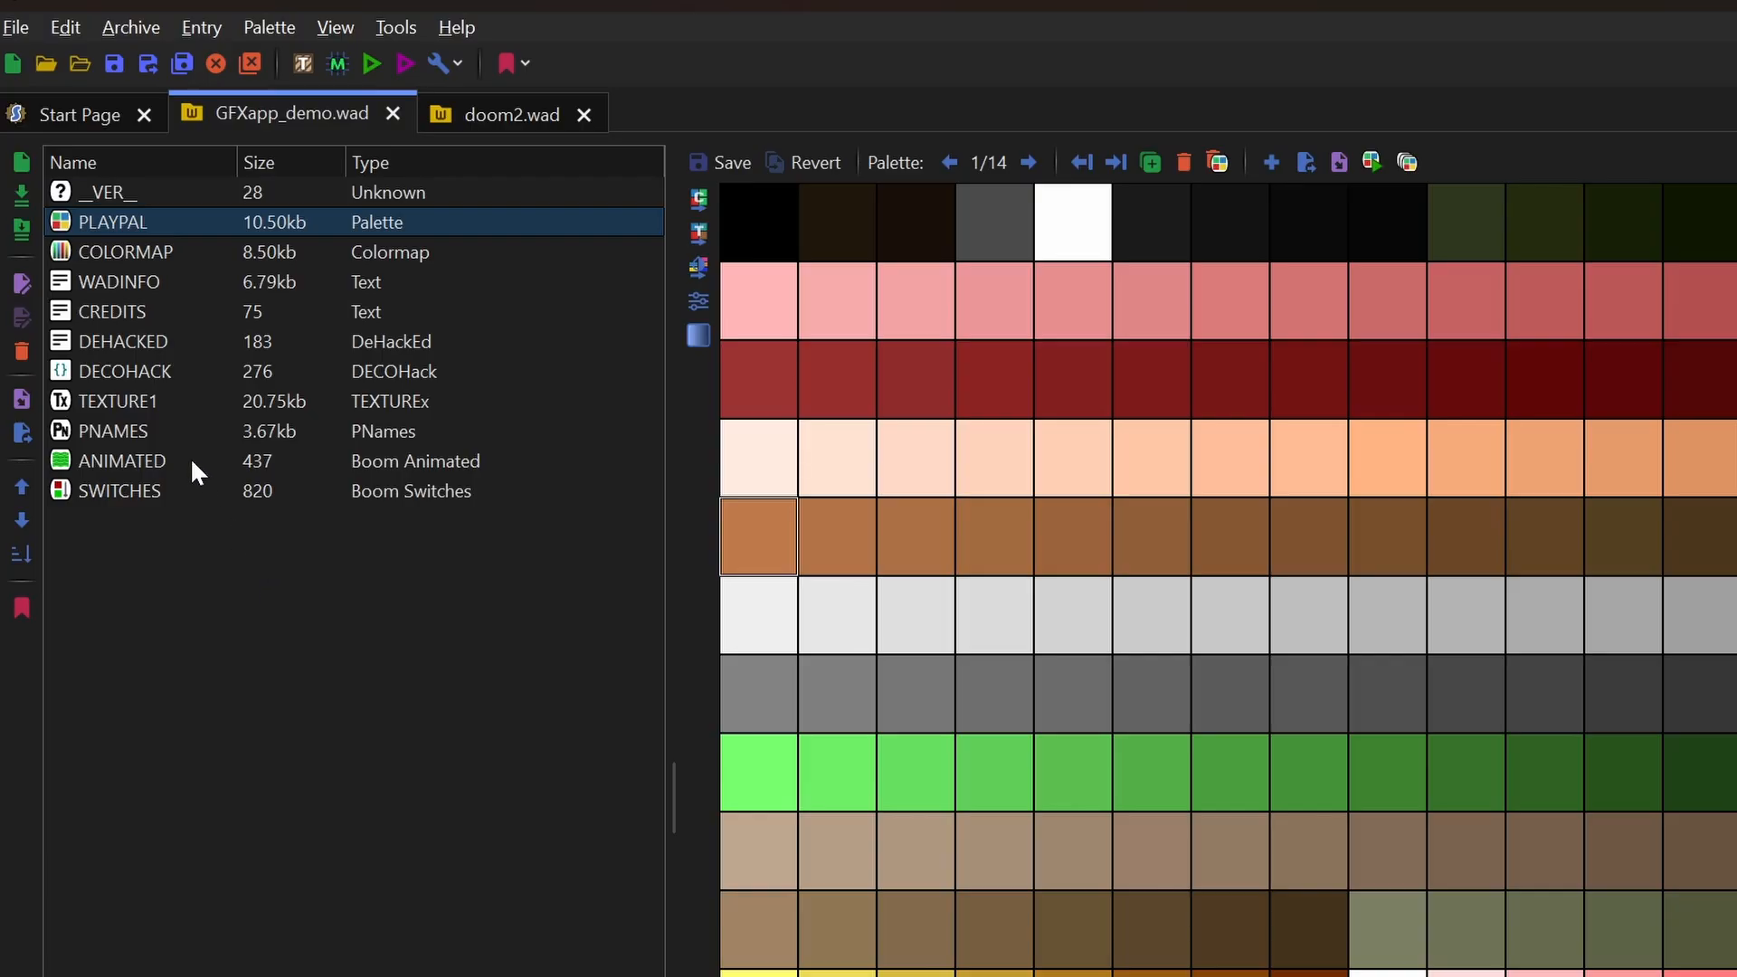
double_click(103, 403)
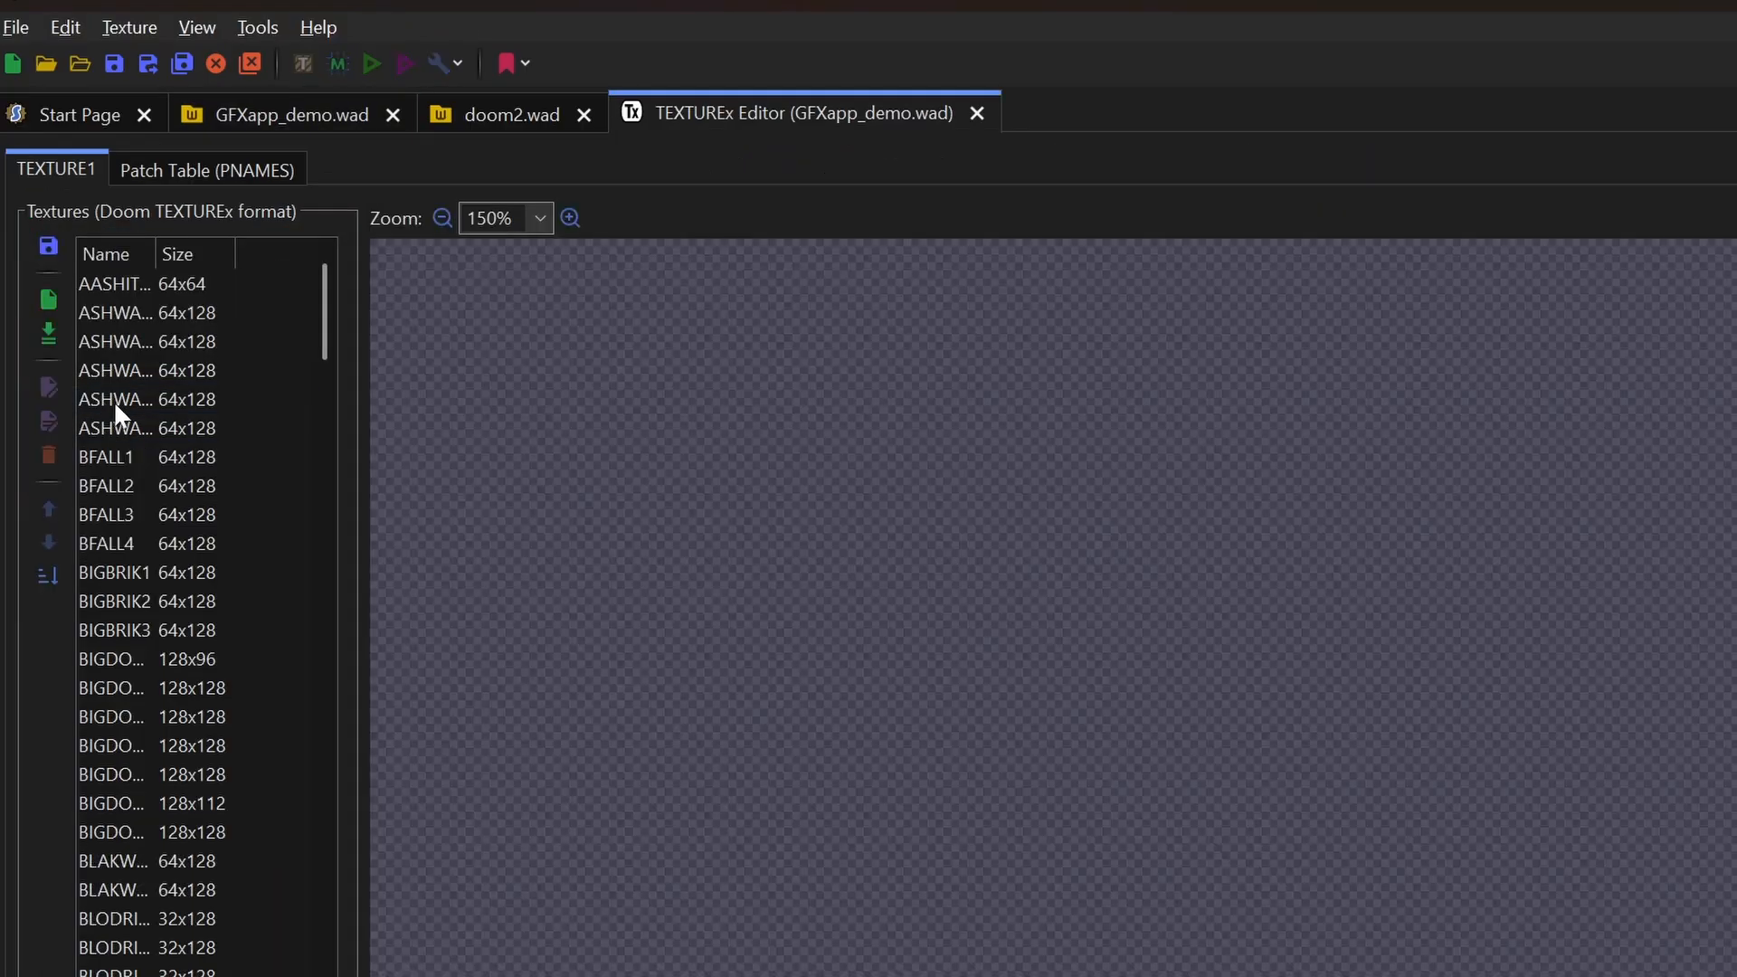
left_click(159, 626)
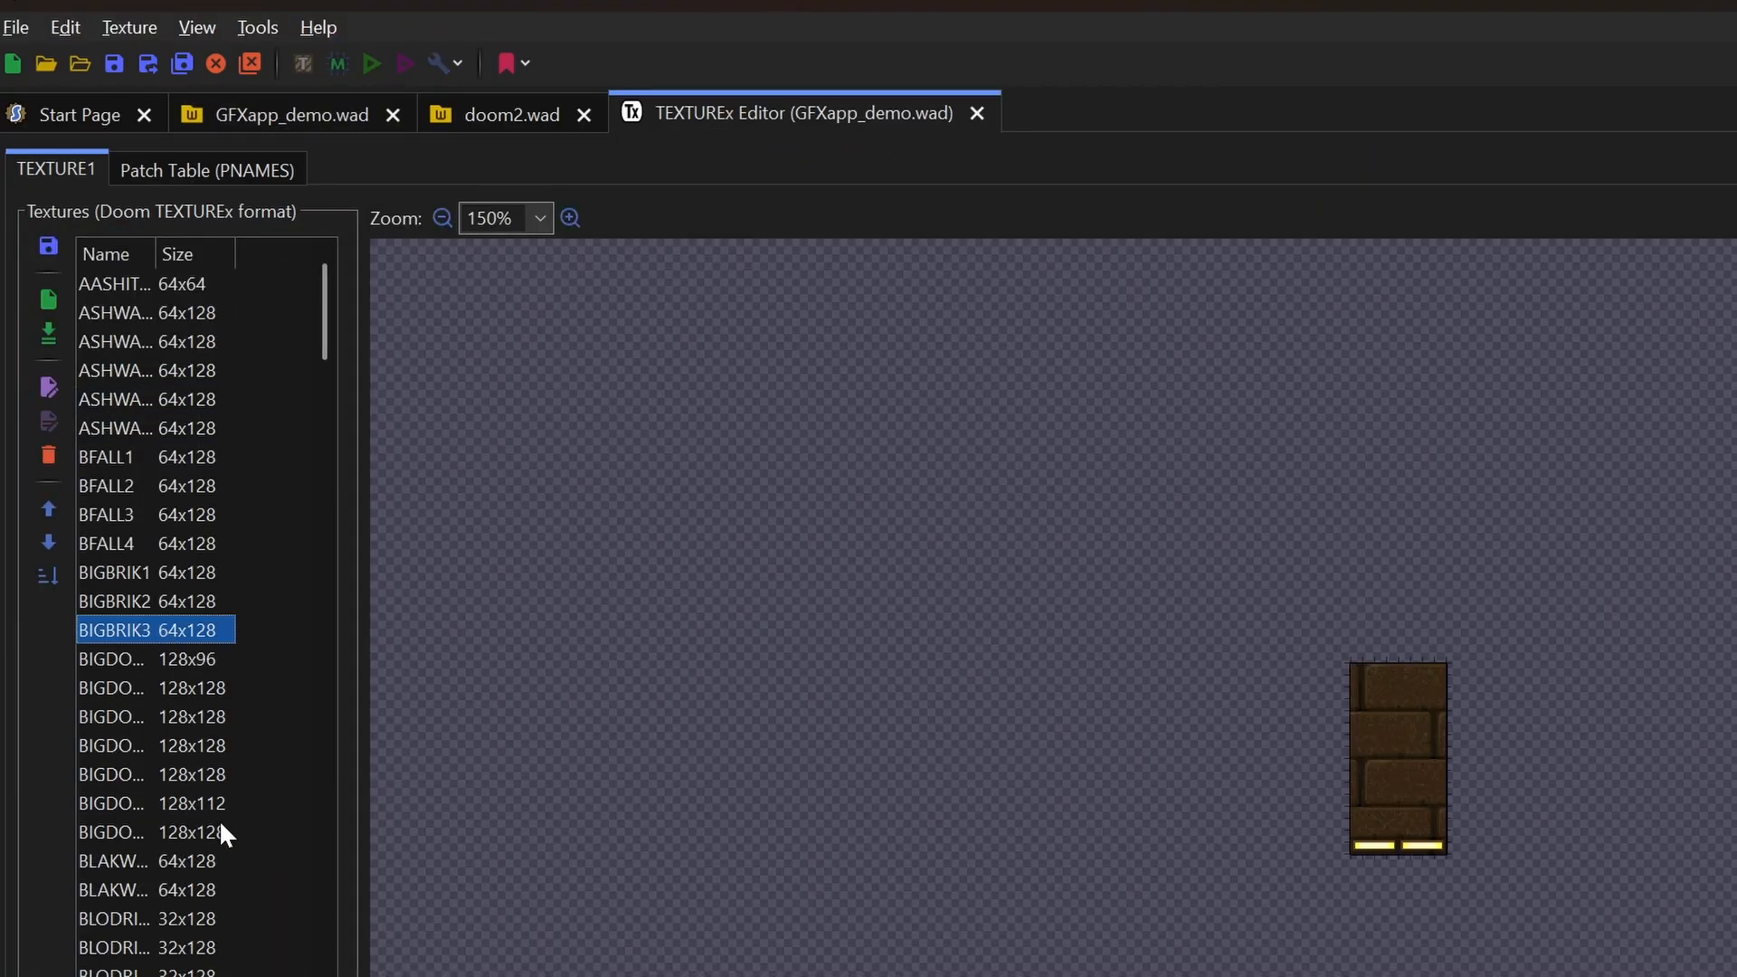
left_click(220, 828)
left_click(1583, 765)
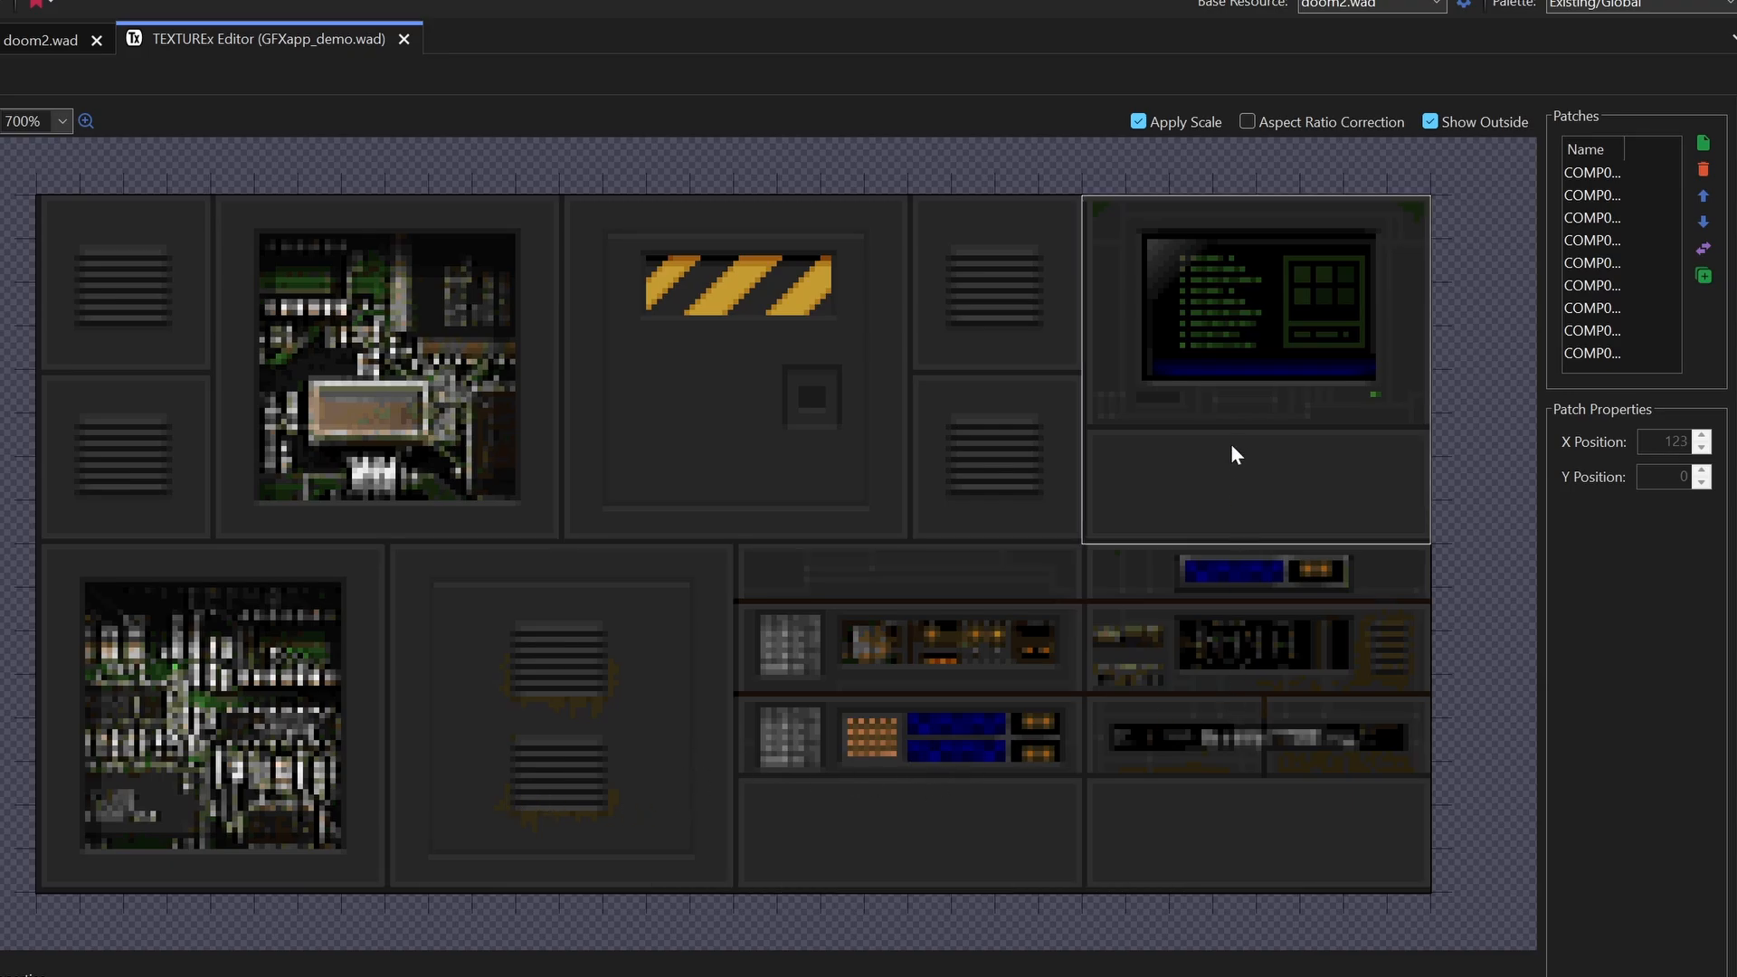
left_click(1592, 177)
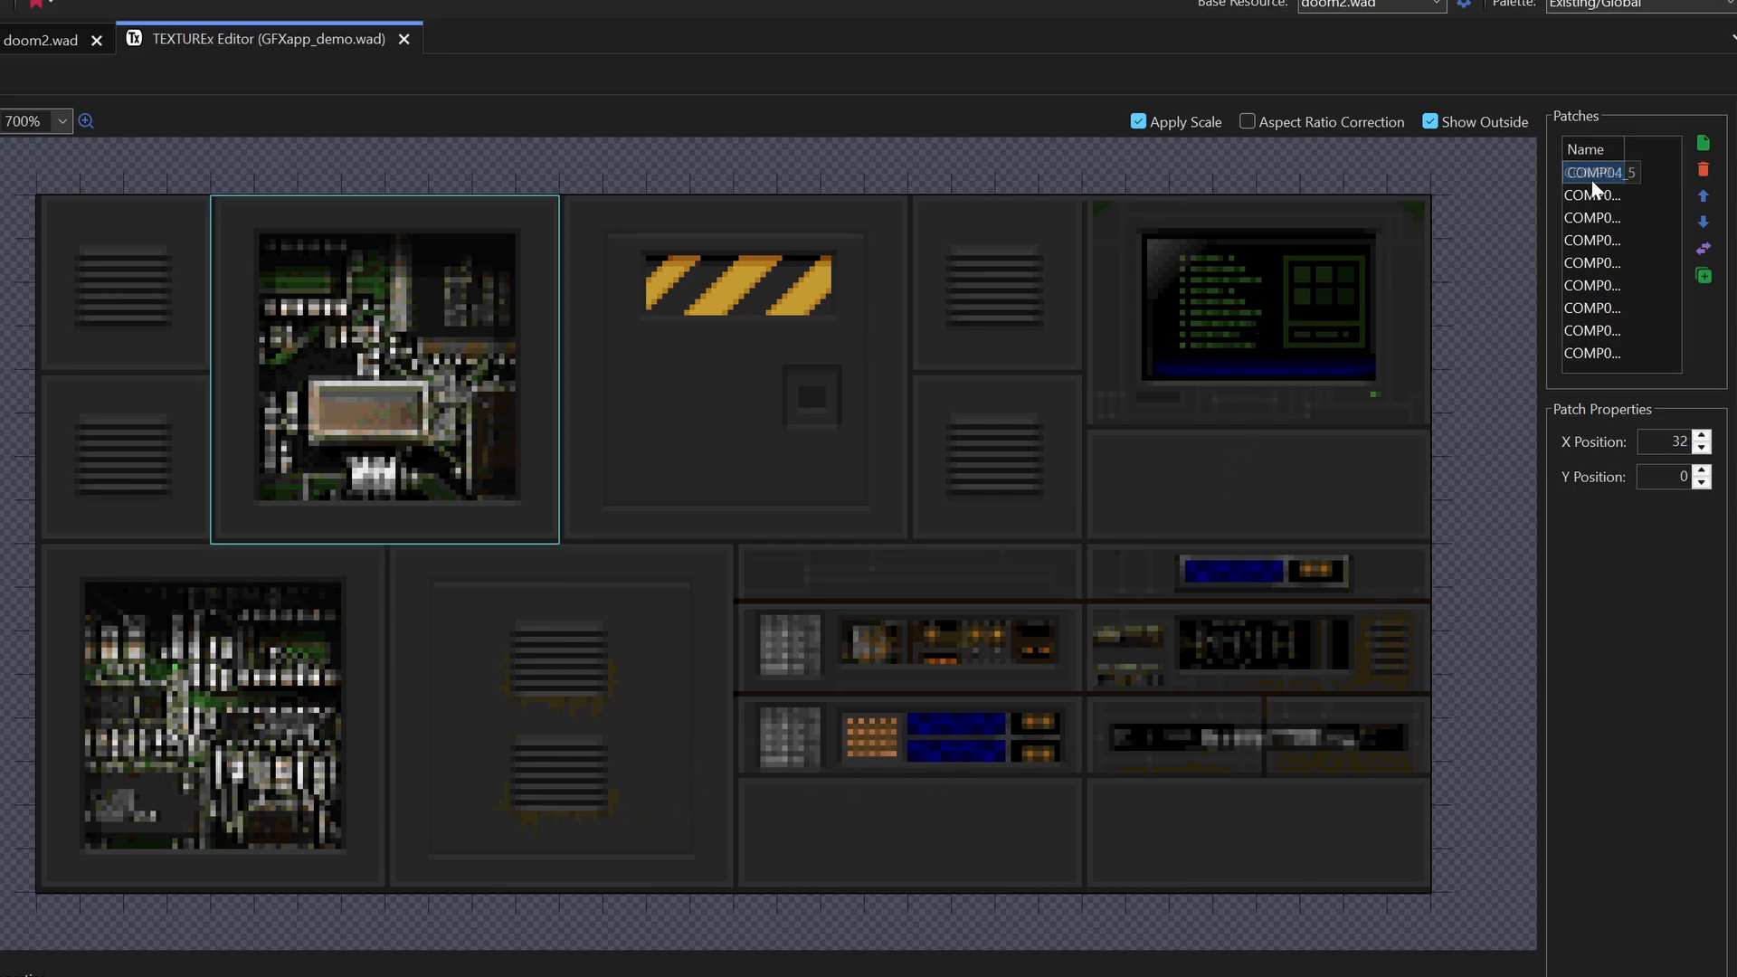
key("Down")
key("Down")
key("Down")
key("Down")
key("Down")
key("Down")
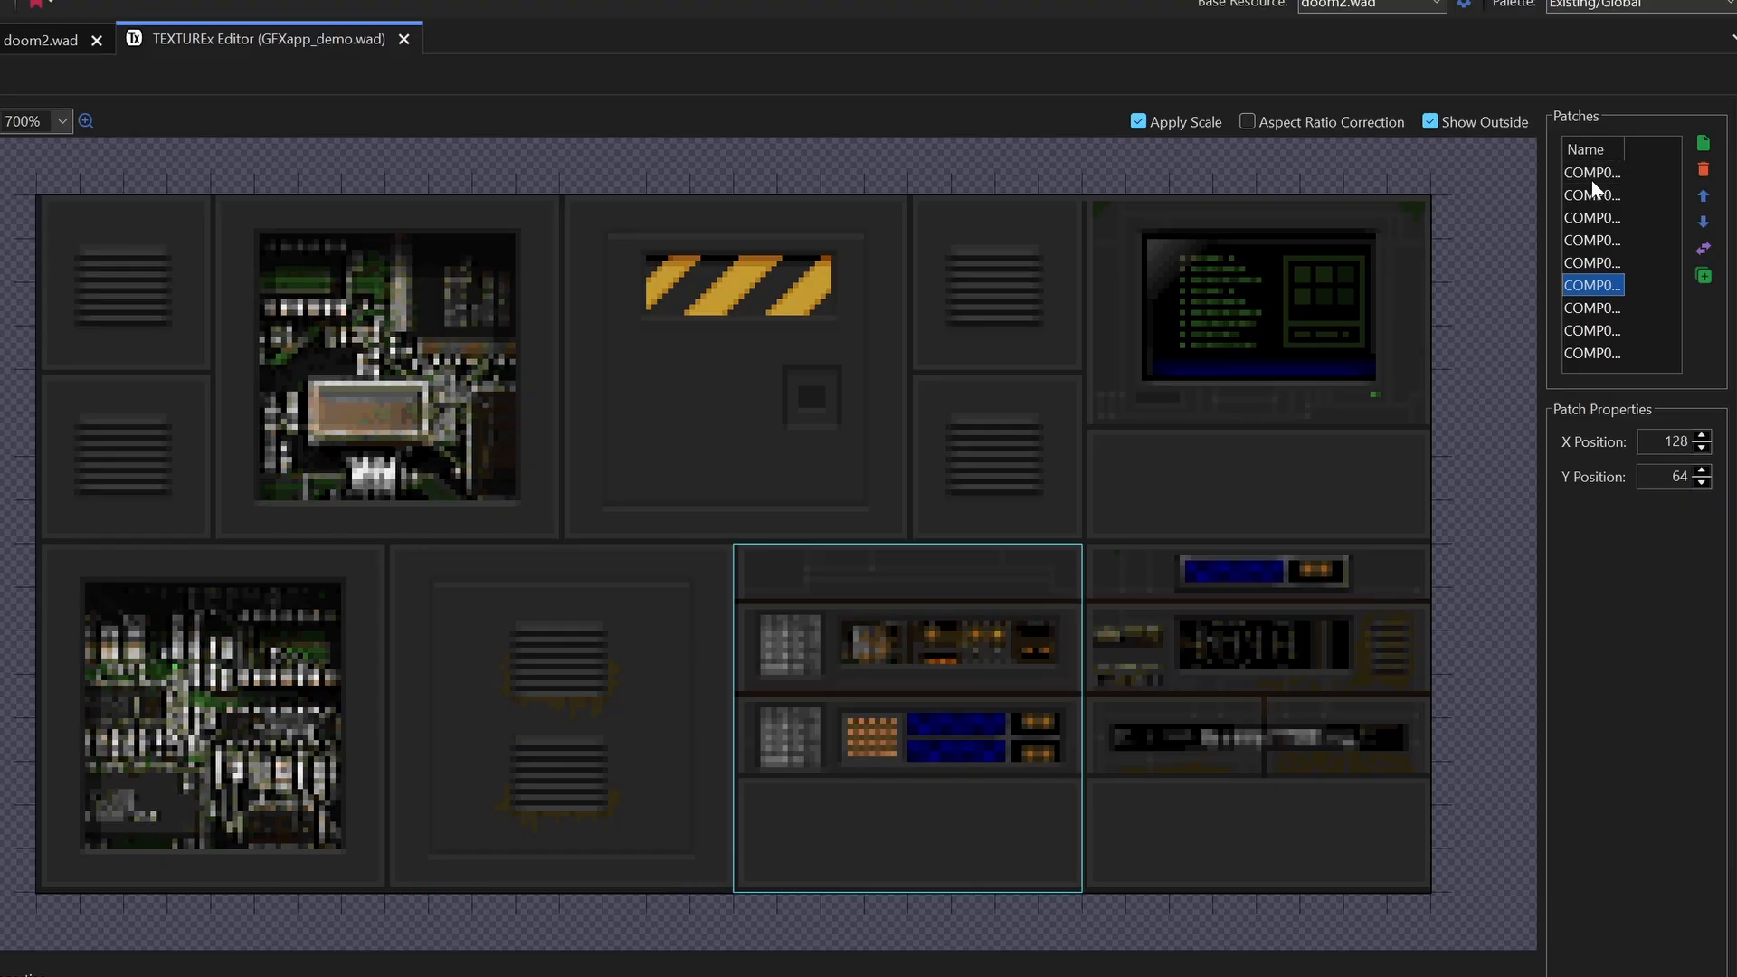
Step: Try rearranging the COMP patches within the computer-panel texture and close the texture editor without saving
left_click_drag(1195, 407, 1266, 354)
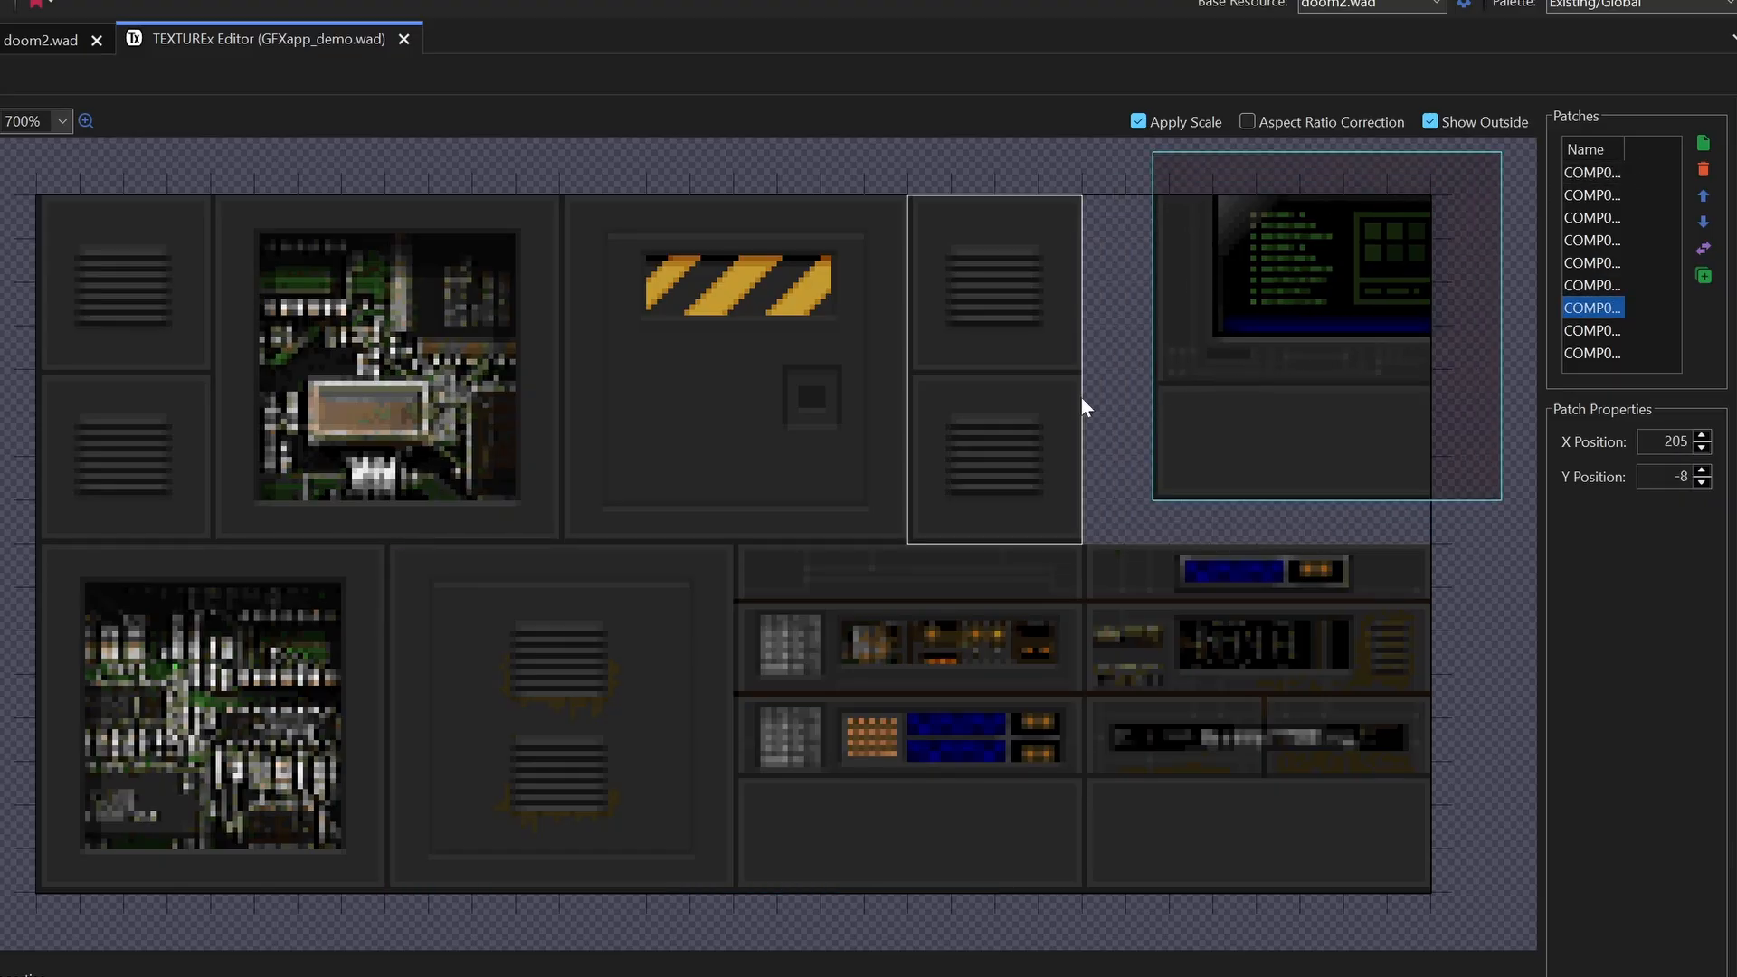
left_click_drag(1023, 406, 1045, 368)
left_click_drag(857, 398, 863, 376)
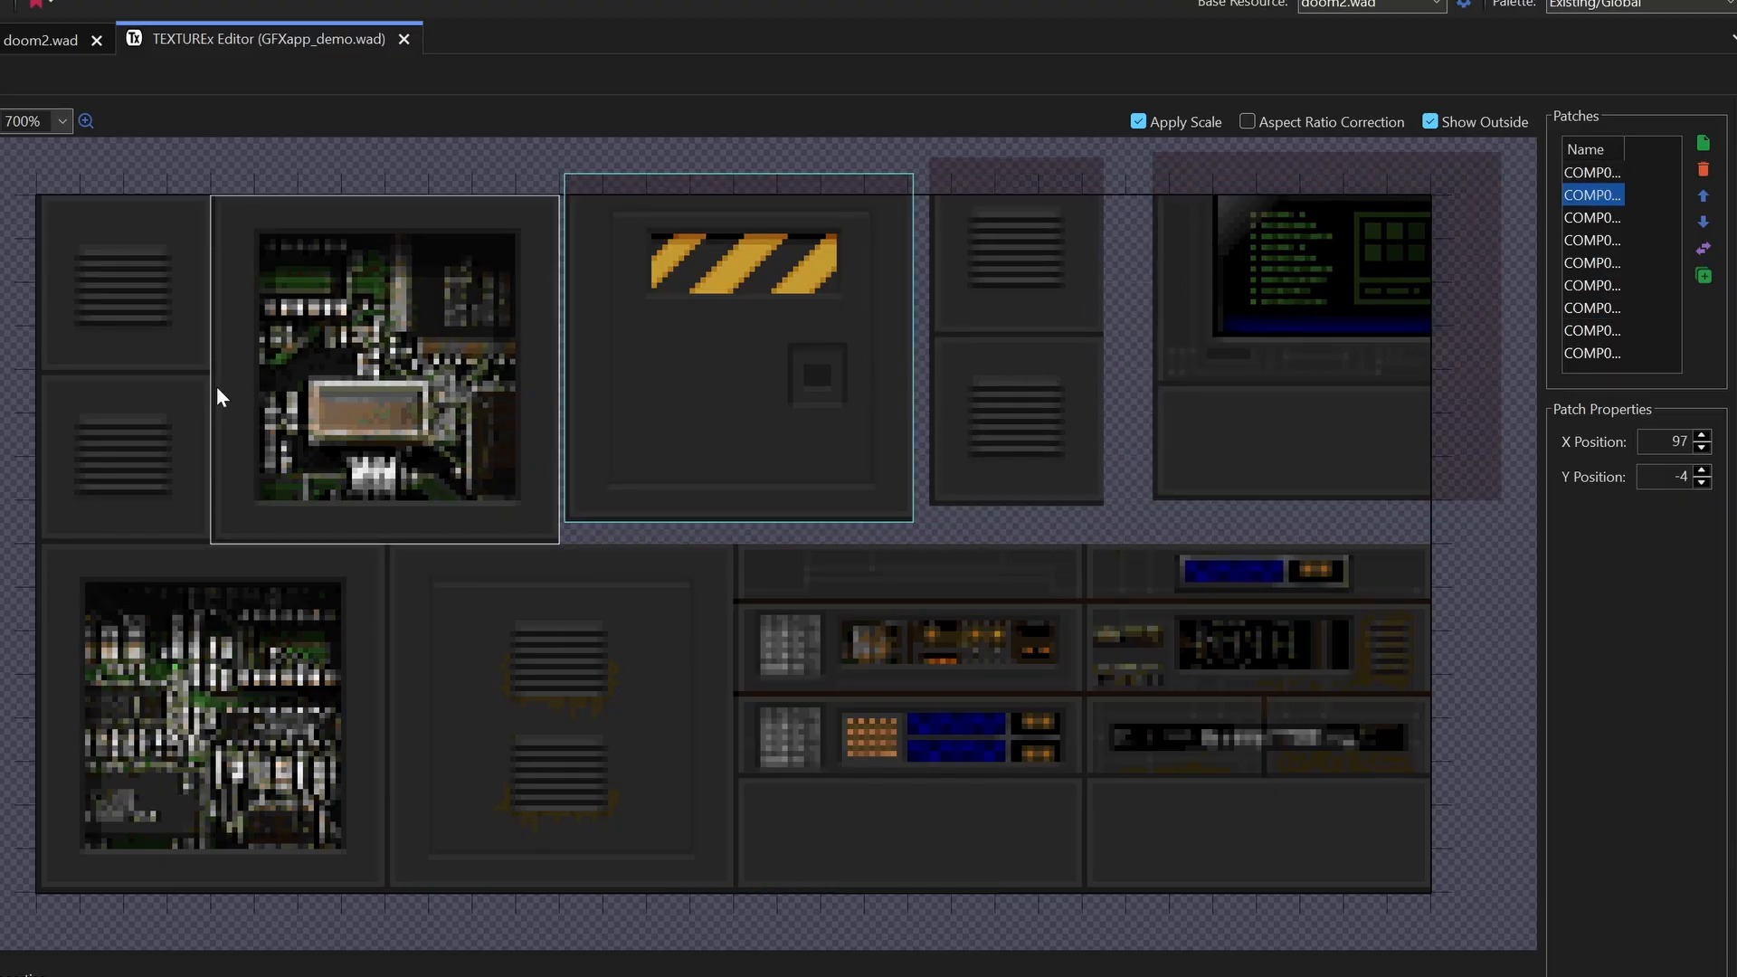
left_click_drag(192, 395, 132, 372)
left_click_drag(298, 410, 283, 362)
left_click_drag(302, 612, 248, 673)
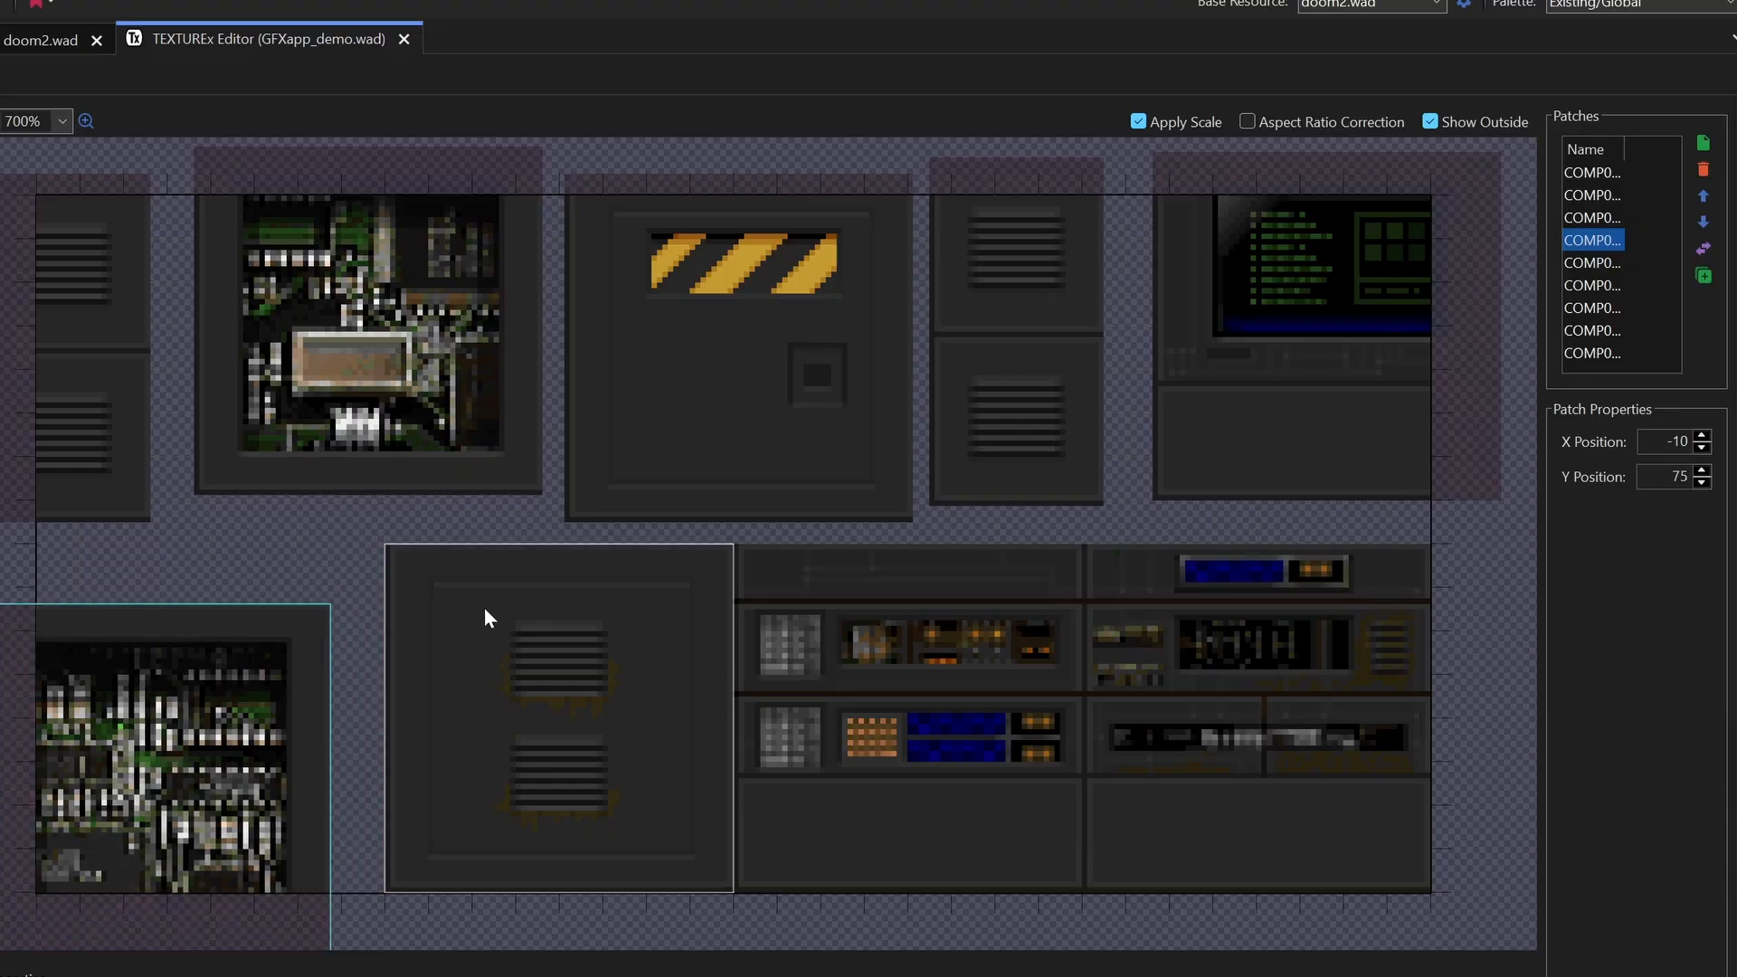
left_click_drag(485, 613, 449, 631)
left_click_drag(880, 676, 876, 730)
left_click_drag(1156, 674, 1267, 669)
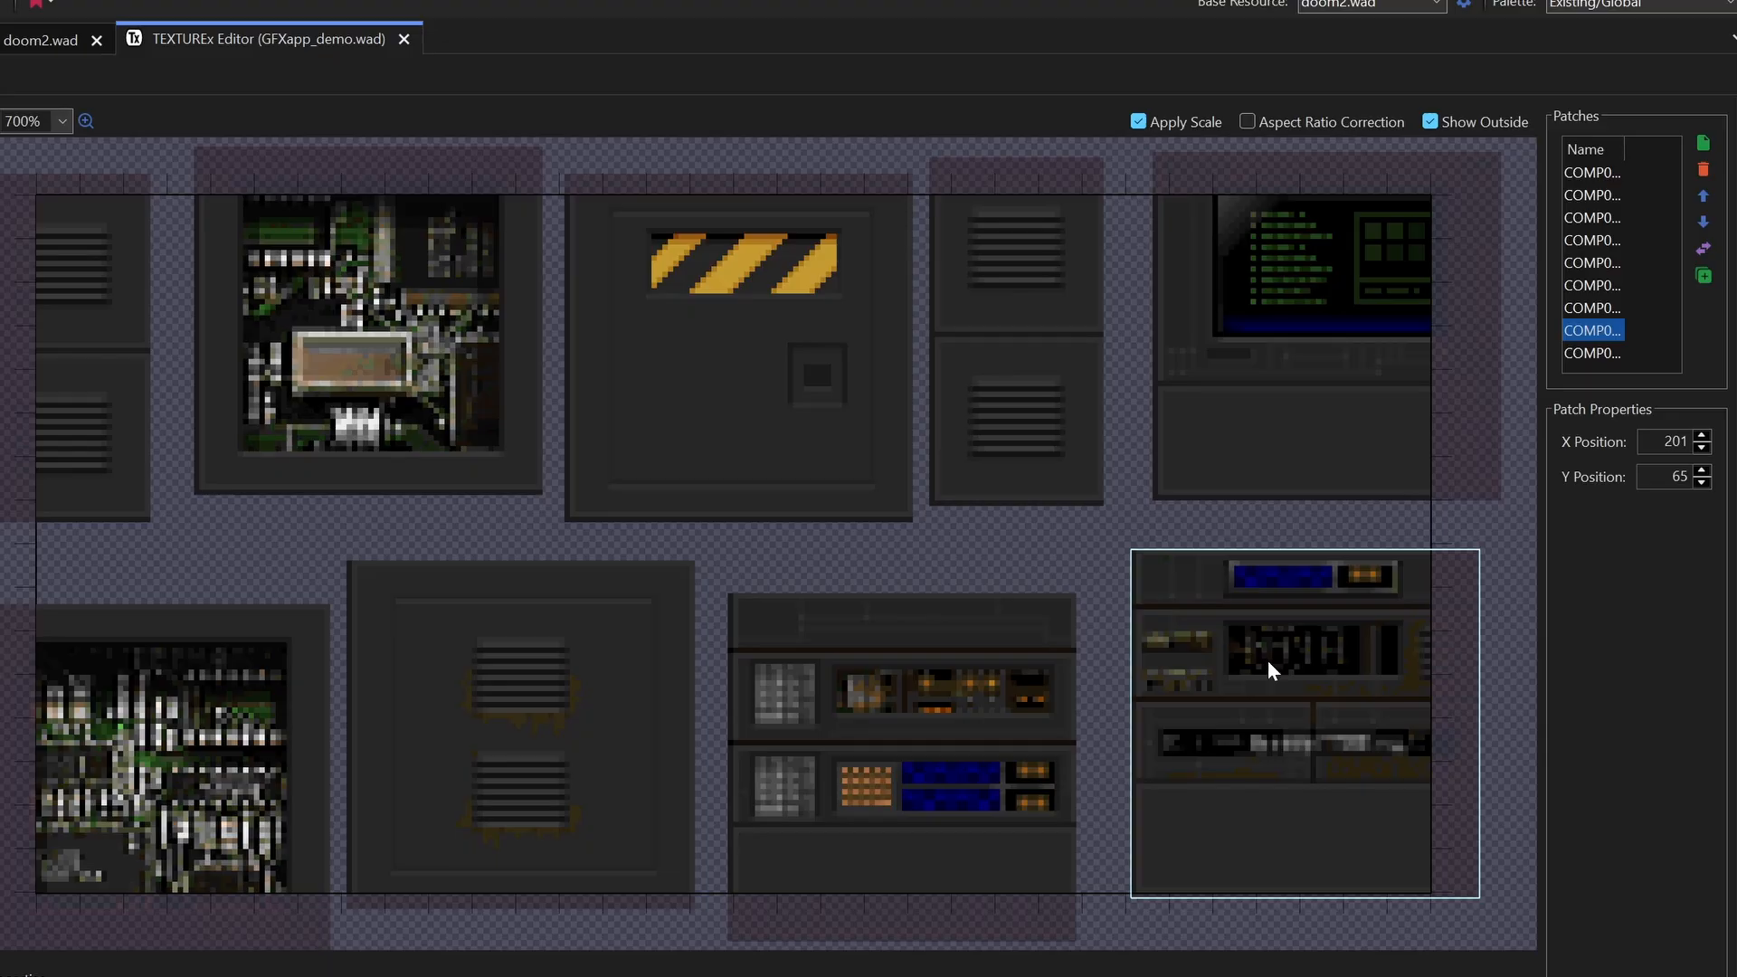
left_click_drag(1268, 663, 1221, 669)
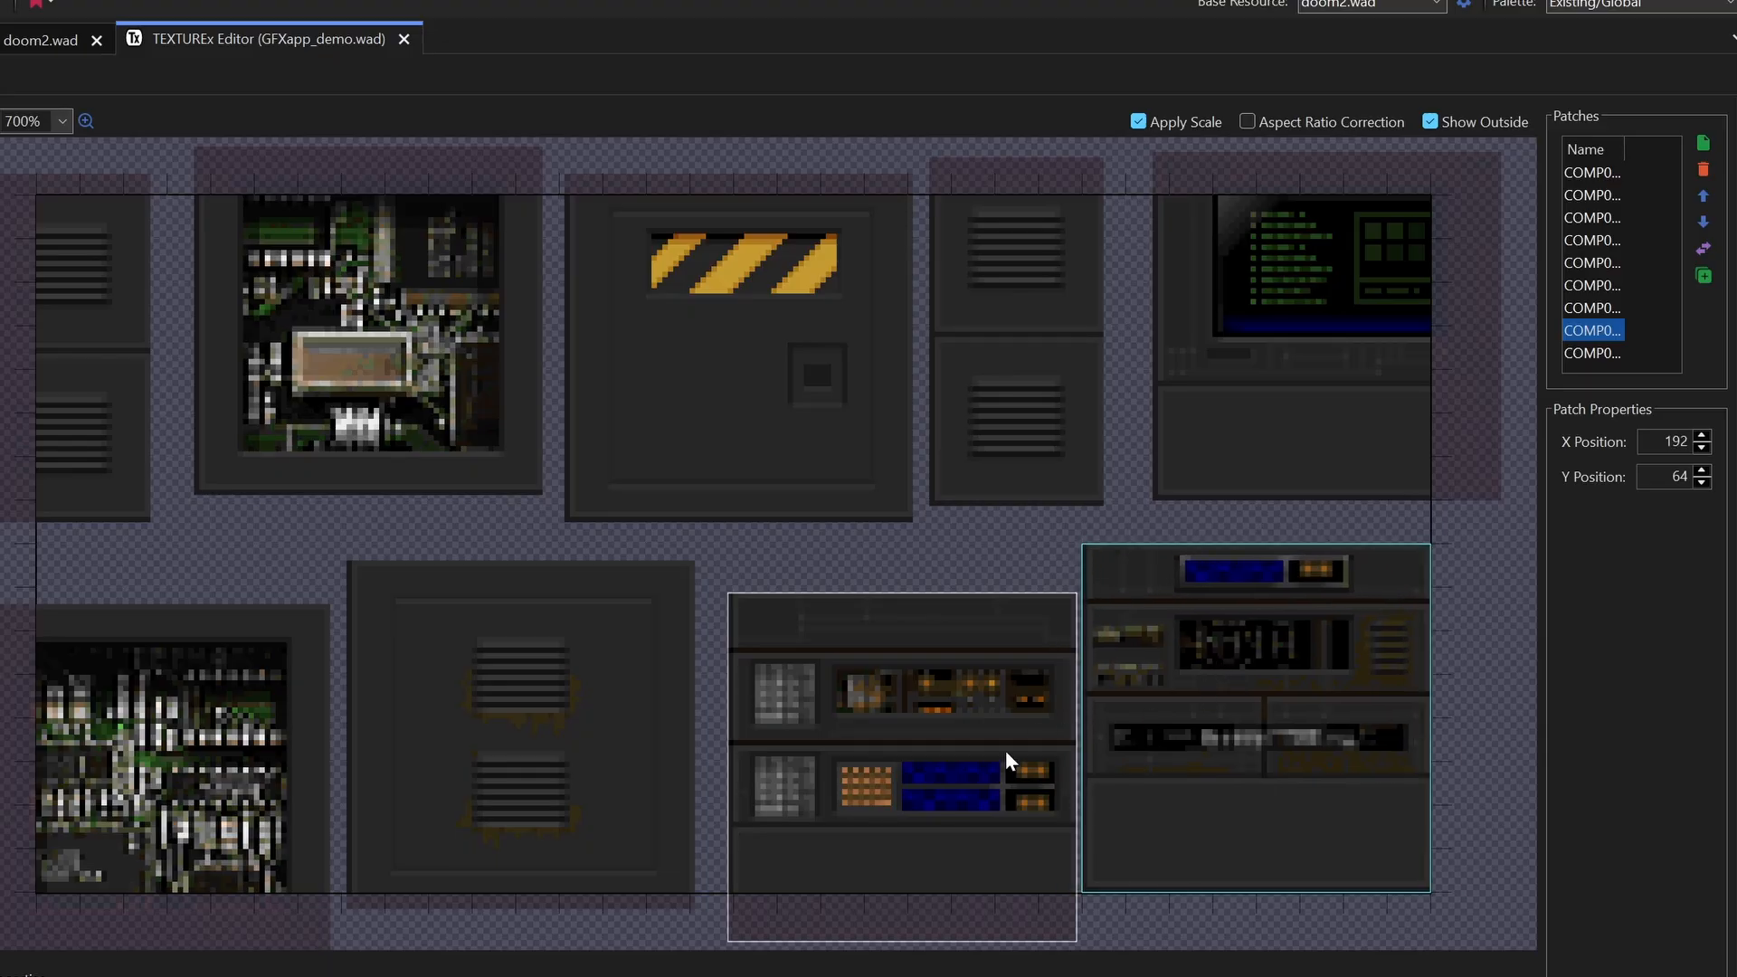
left_click_drag(986, 771, 971, 732)
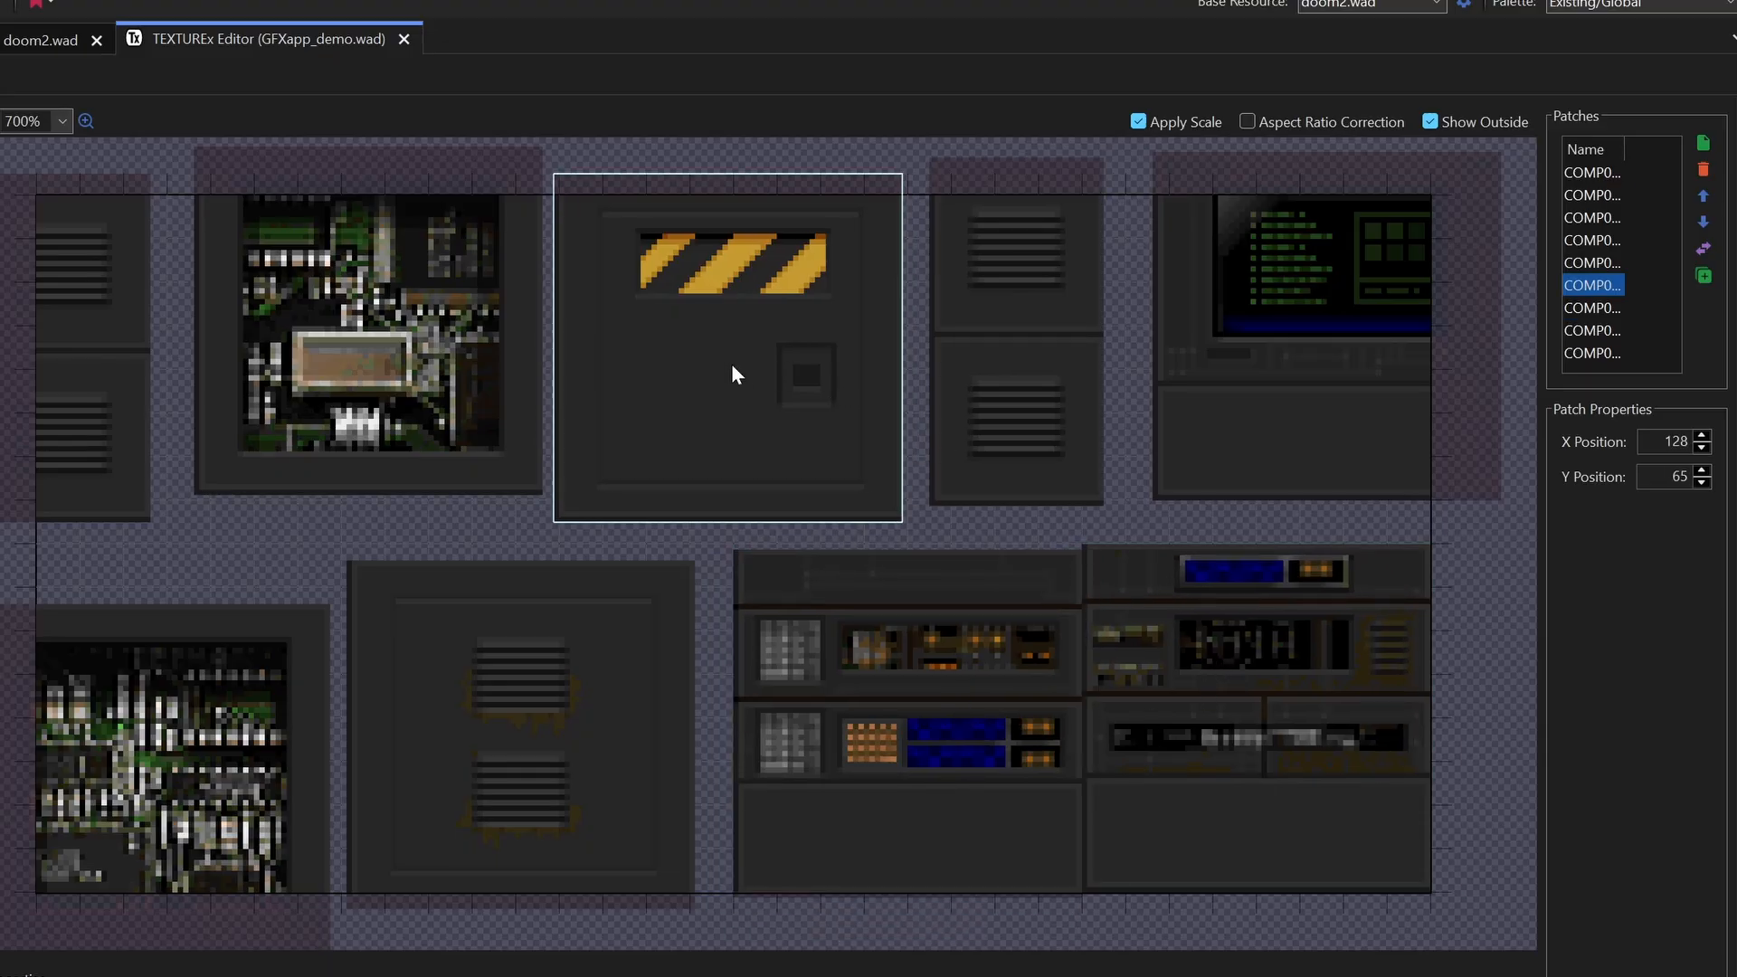
left_click_drag(733, 375, 672, 810)
left_click_drag(972, 760, 759, 349)
left_click_drag(773, 735, 989, 643)
left_click_drag(1276, 403, 1171, 444)
left_click_drag(1028, 368, 597, 806)
left_click_drag(398, 681, 896, 297)
left_click_drag(1208, 315, 1329, 280)
left_click_drag(669, 371, 643, 392)
left_click_drag(292, 344, 270, 399)
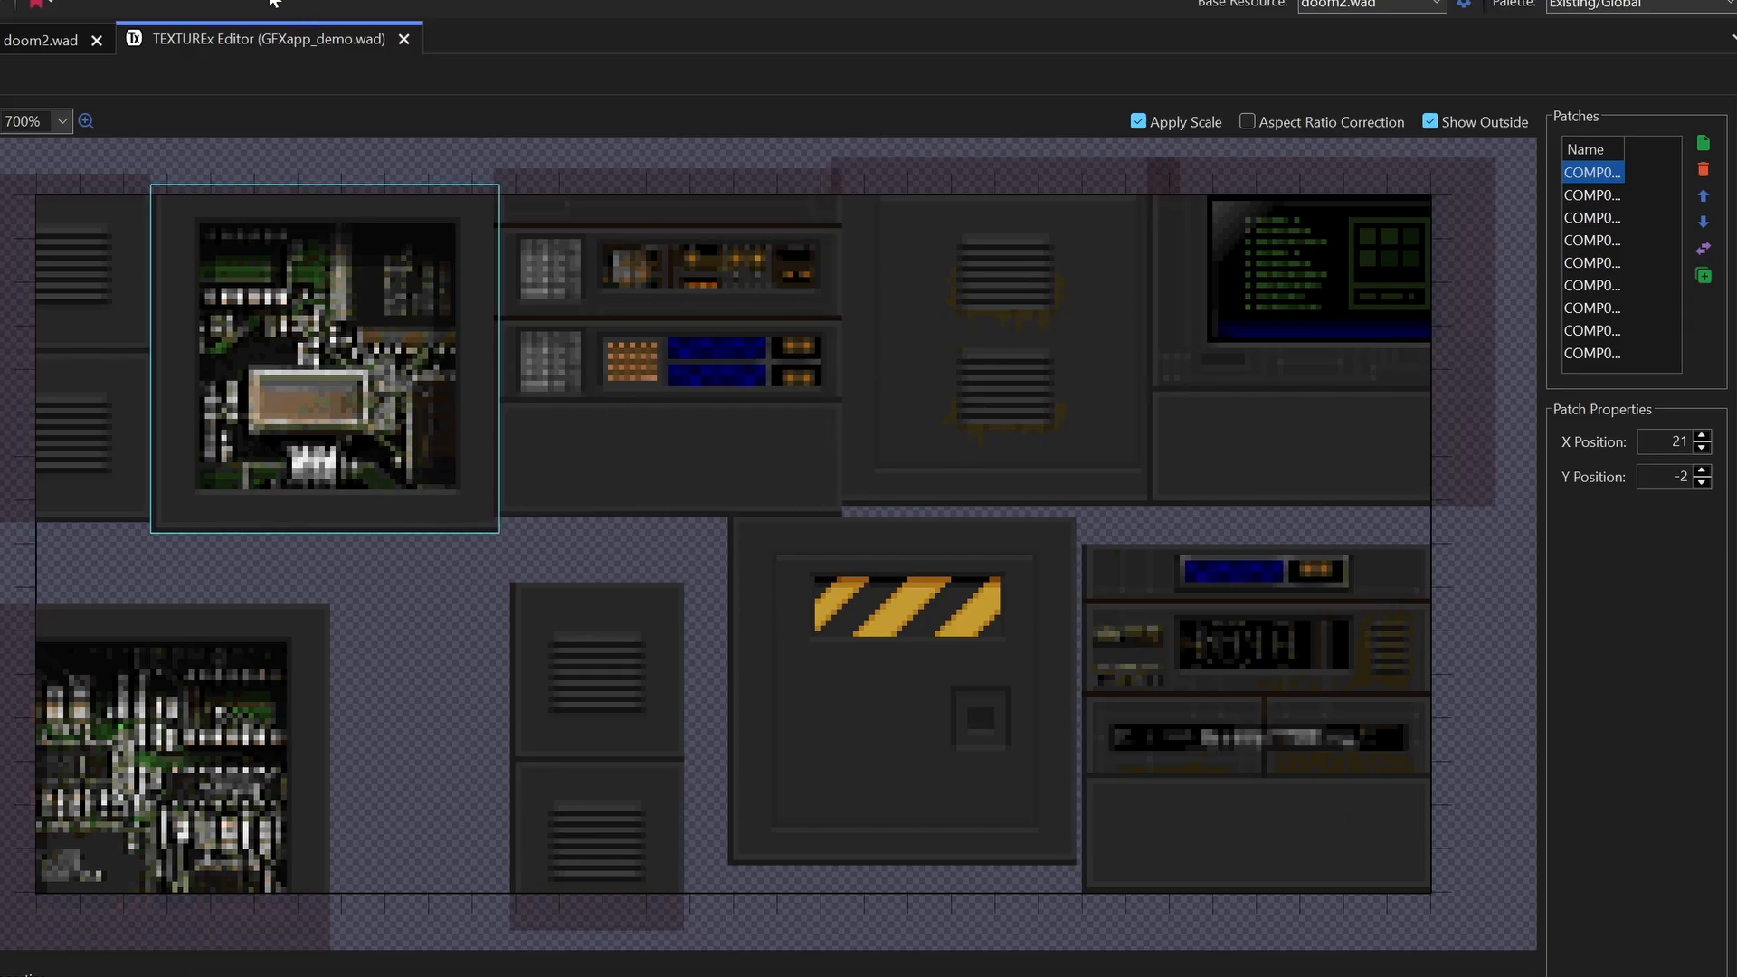
left_click(404, 41)
left_click(742, 532)
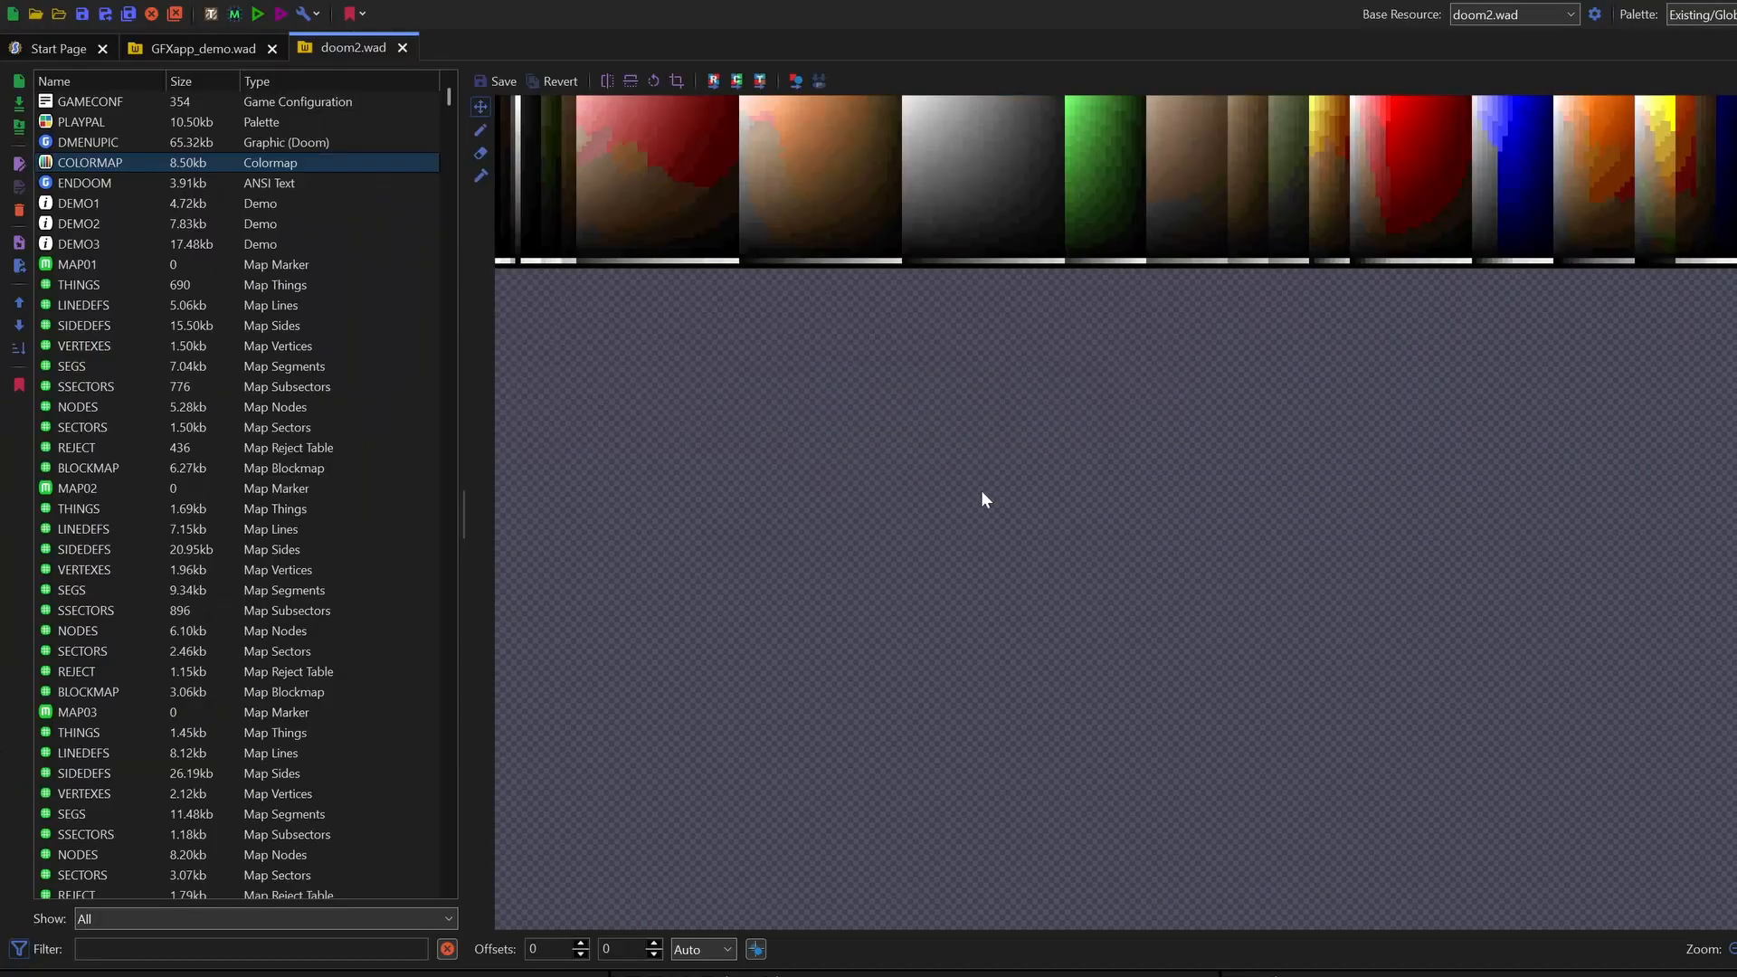
Step: Filter doom2.wad by "troo" and copy the TROOA1 sprite into GFXapp_demo.wad
left_click(210, 49)
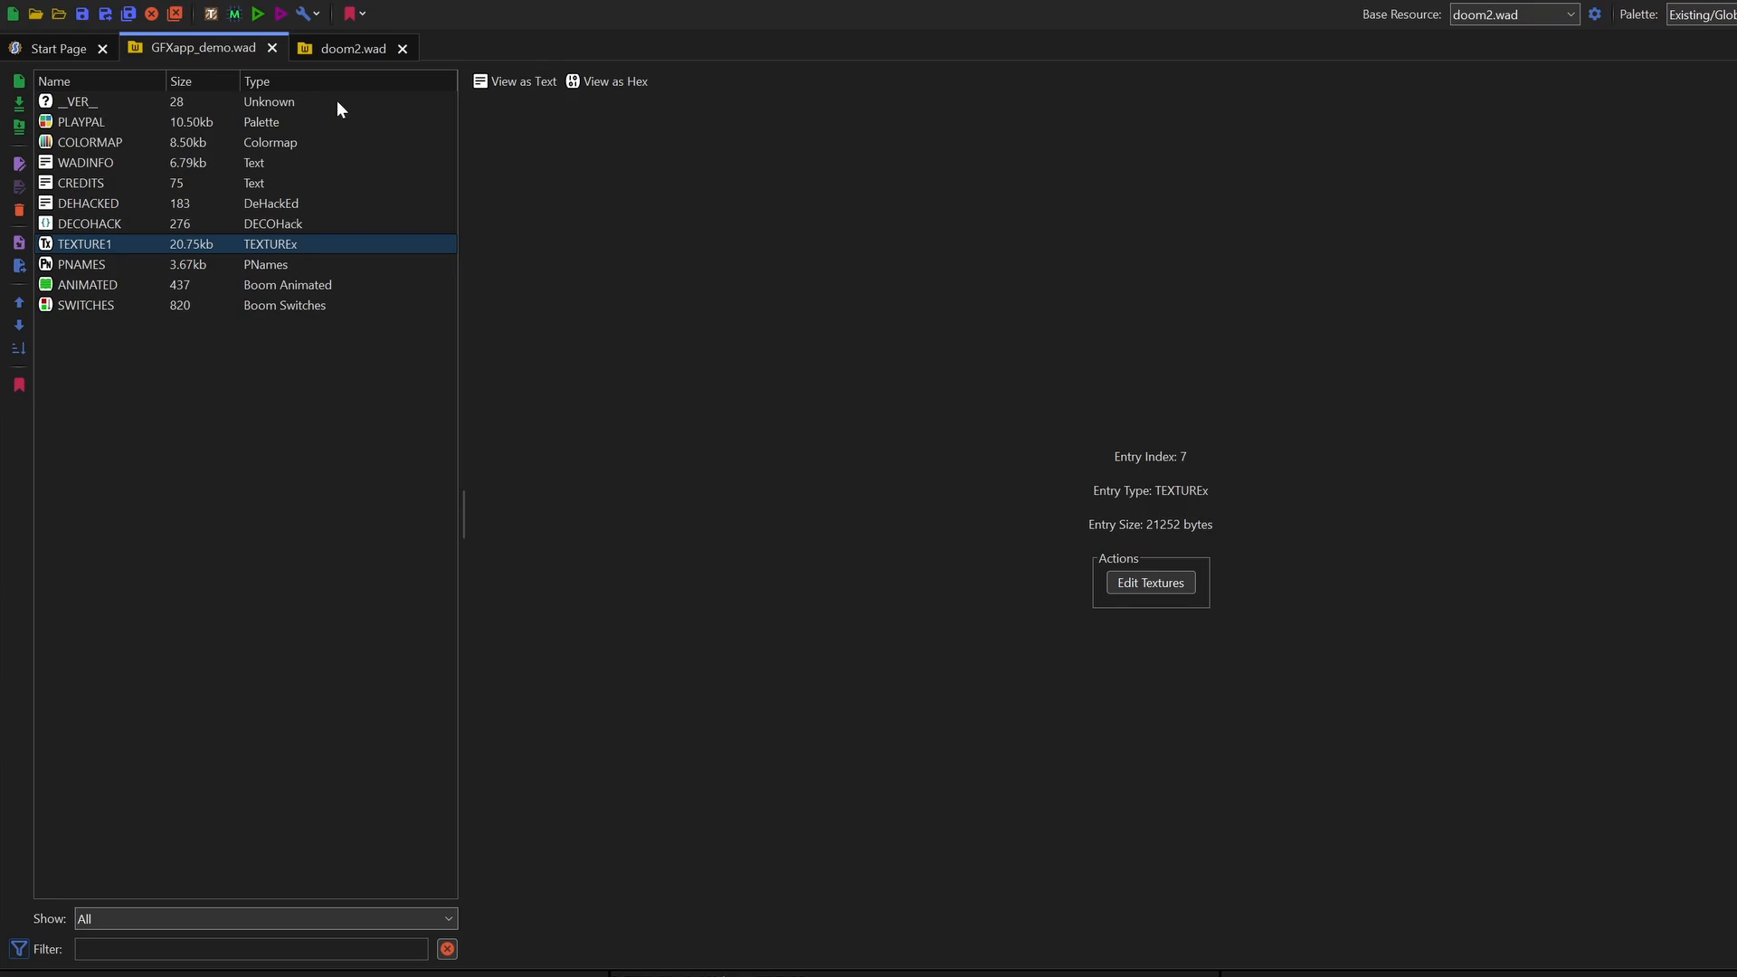
left_click(330, 53)
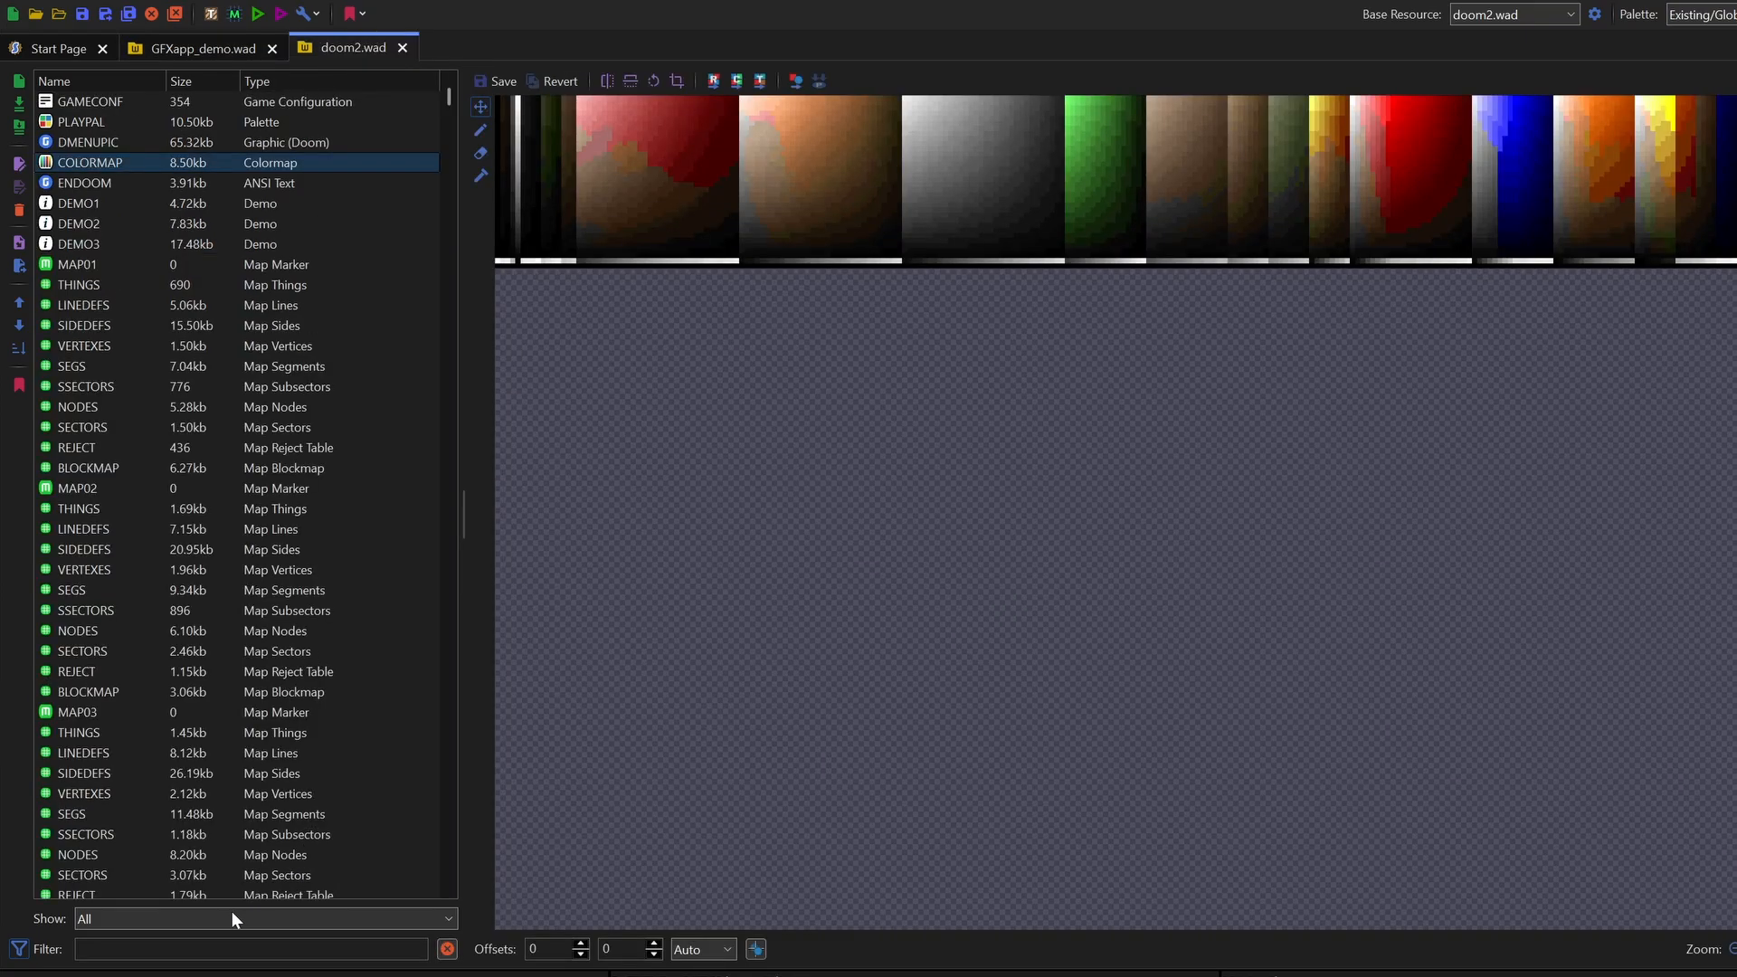
type("troo")
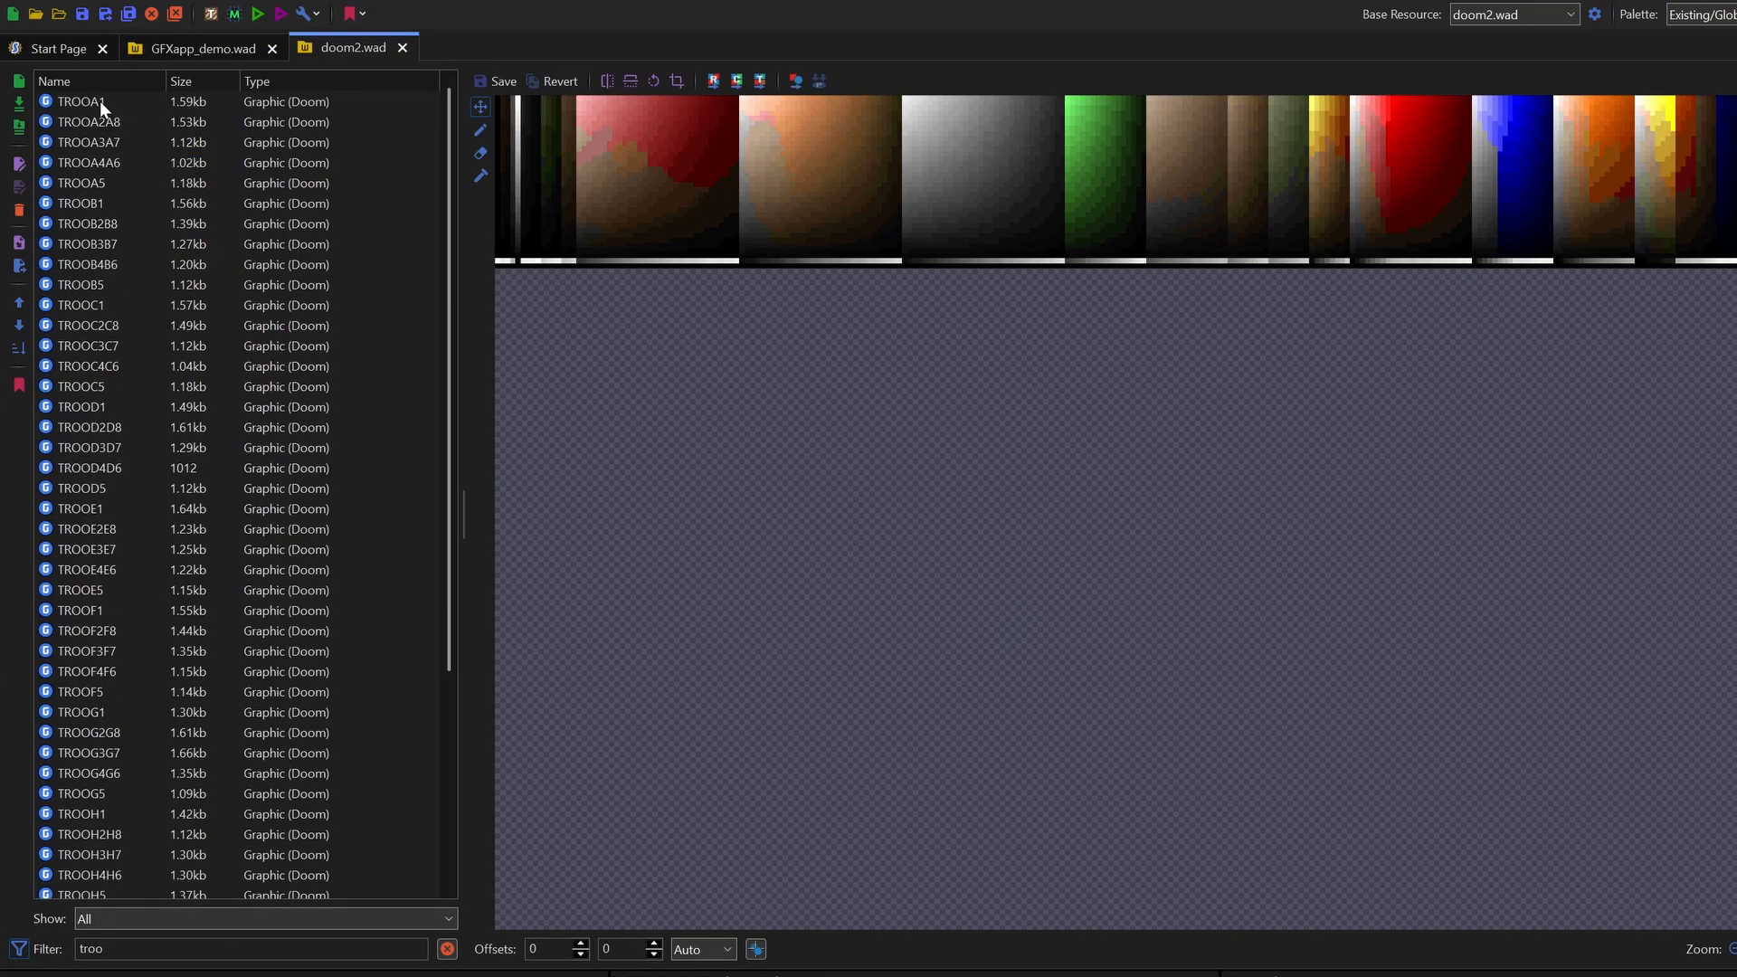
left_click(99, 101)
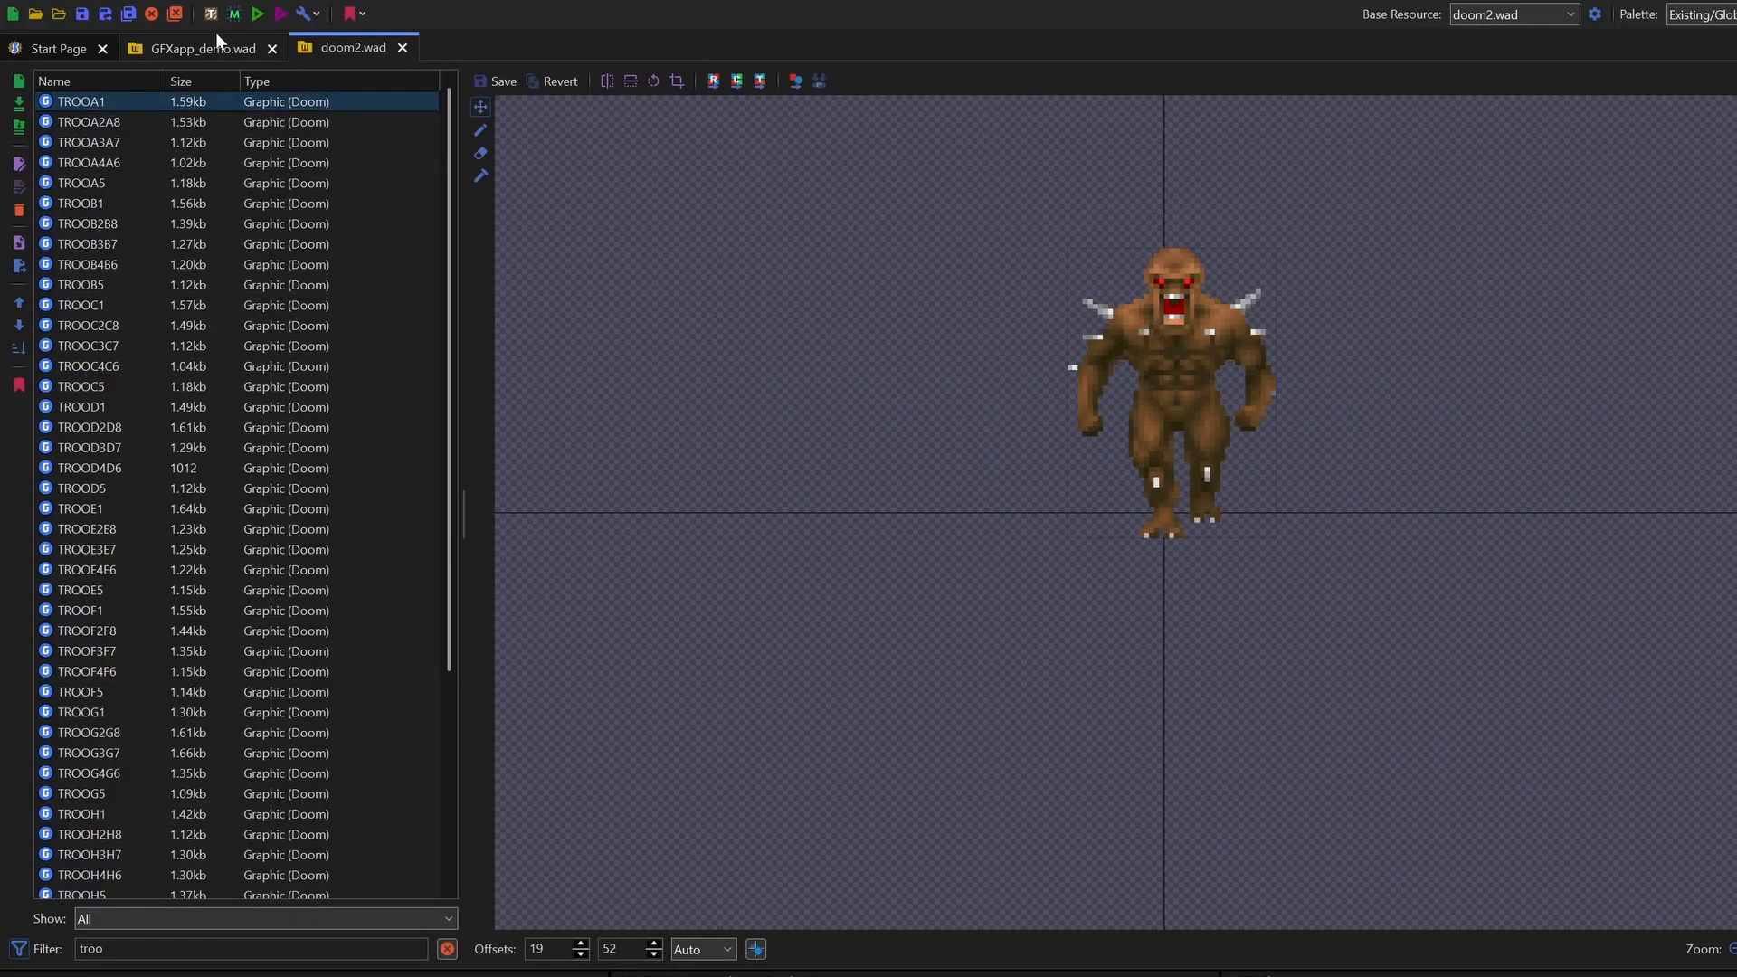
left_click(207, 48)
key("ctrl+v")
Step: Filter doom2.wad by "cp", copy the CPOSA1 sprite into GFXapp_demo.wad, and save the archive
left_click(365, 46)
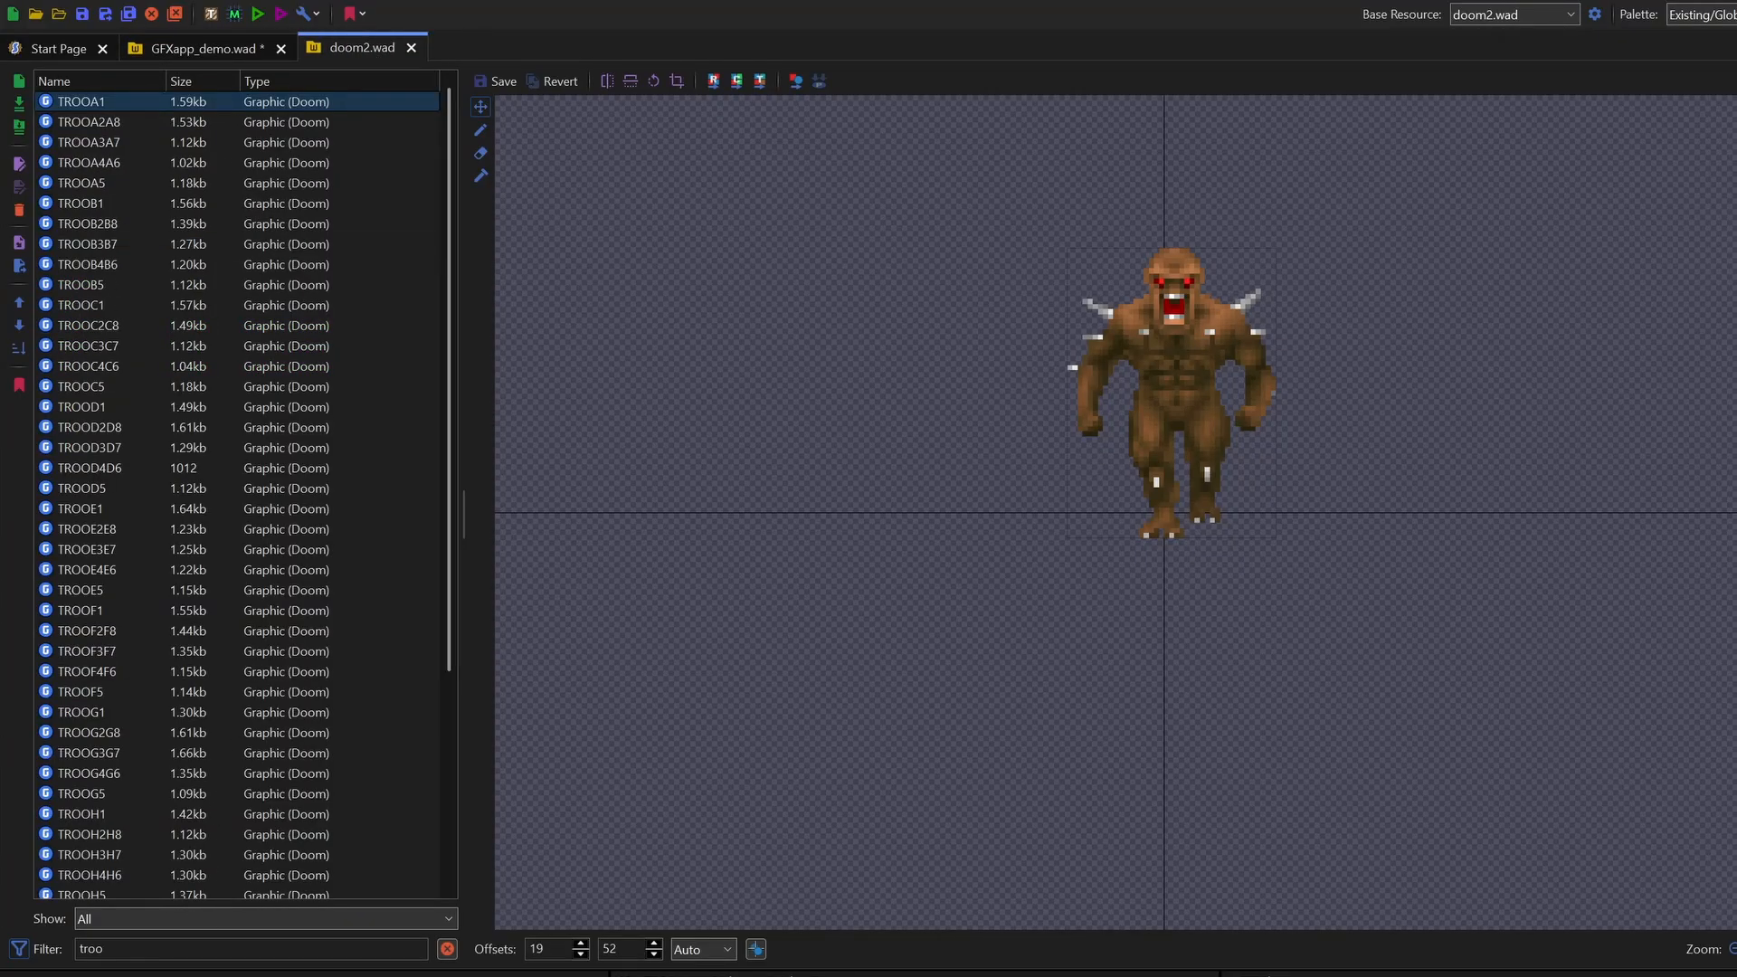
left_click_drag(105, 948, 74, 962)
type("cp")
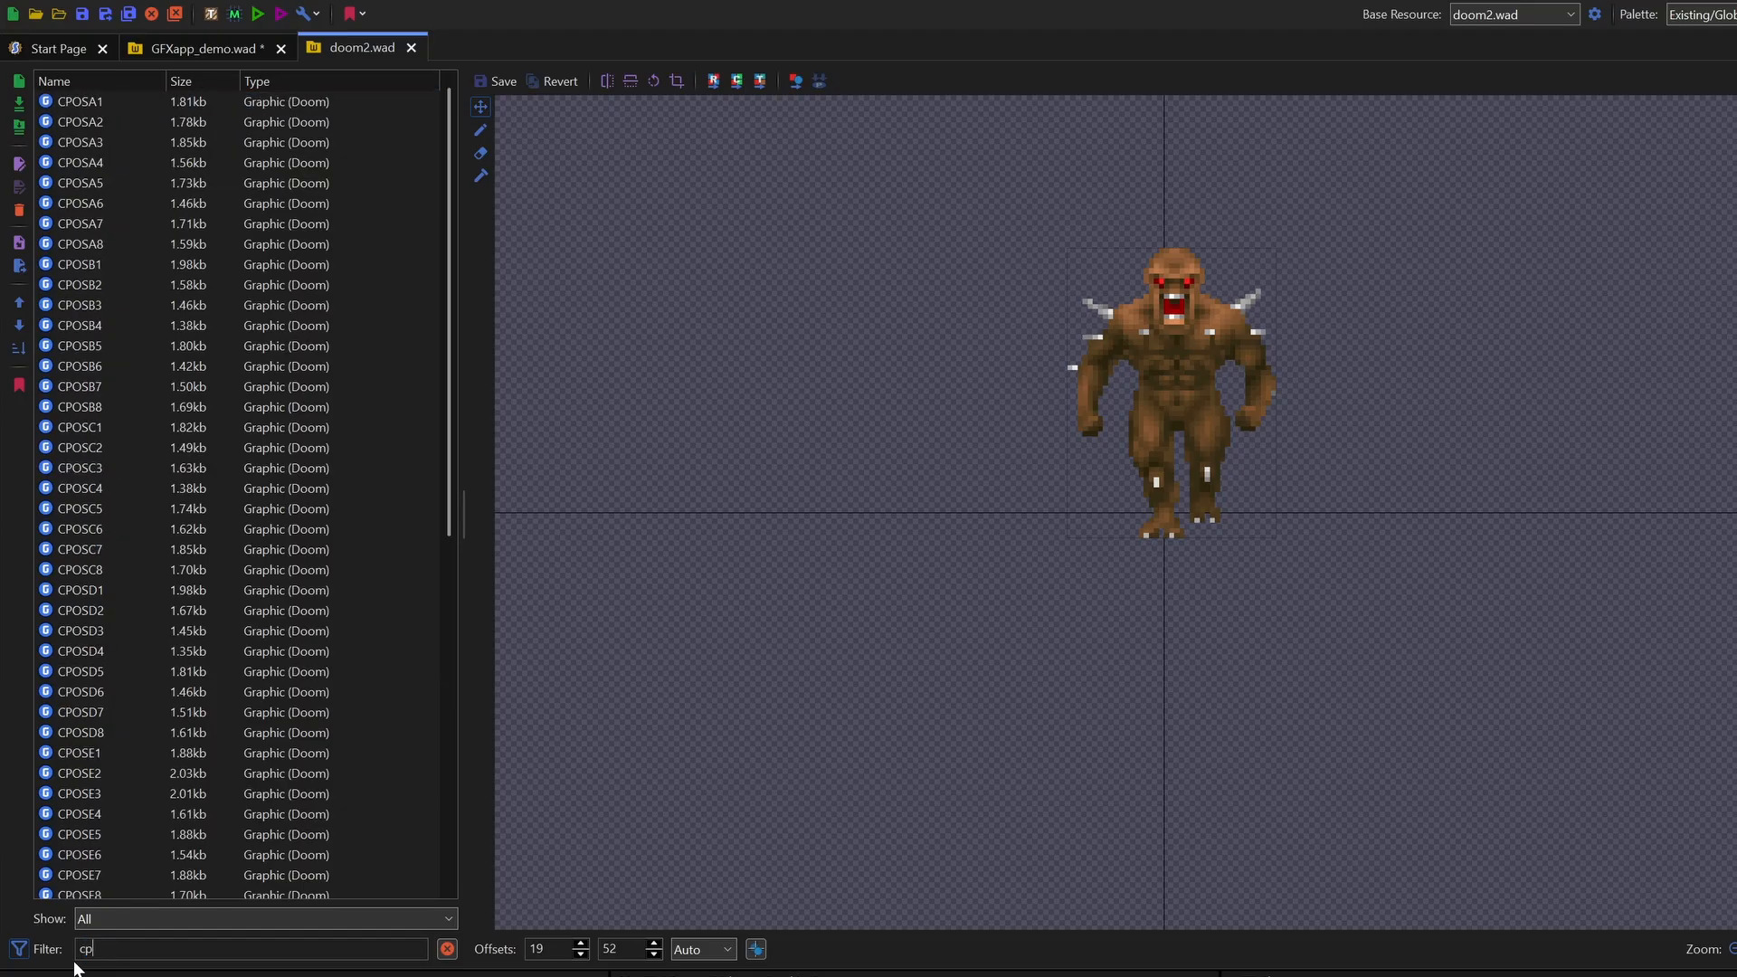
left_click(83, 105)
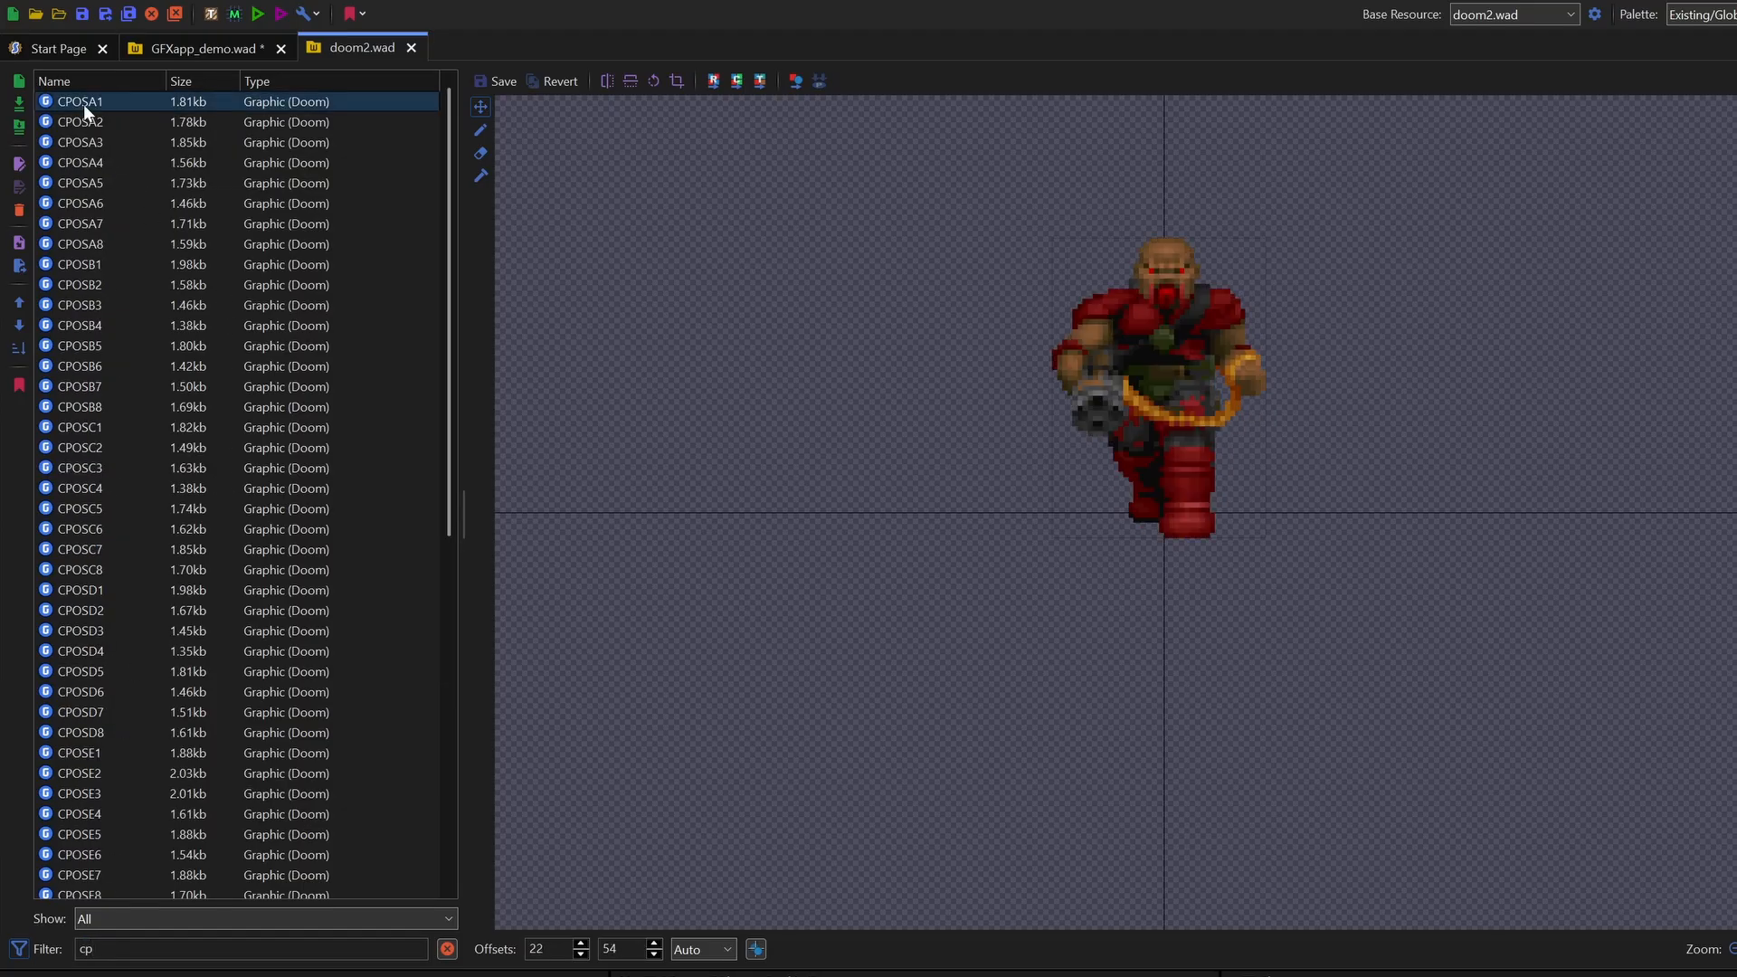
left_click(186, 50)
key("ctrl+v")
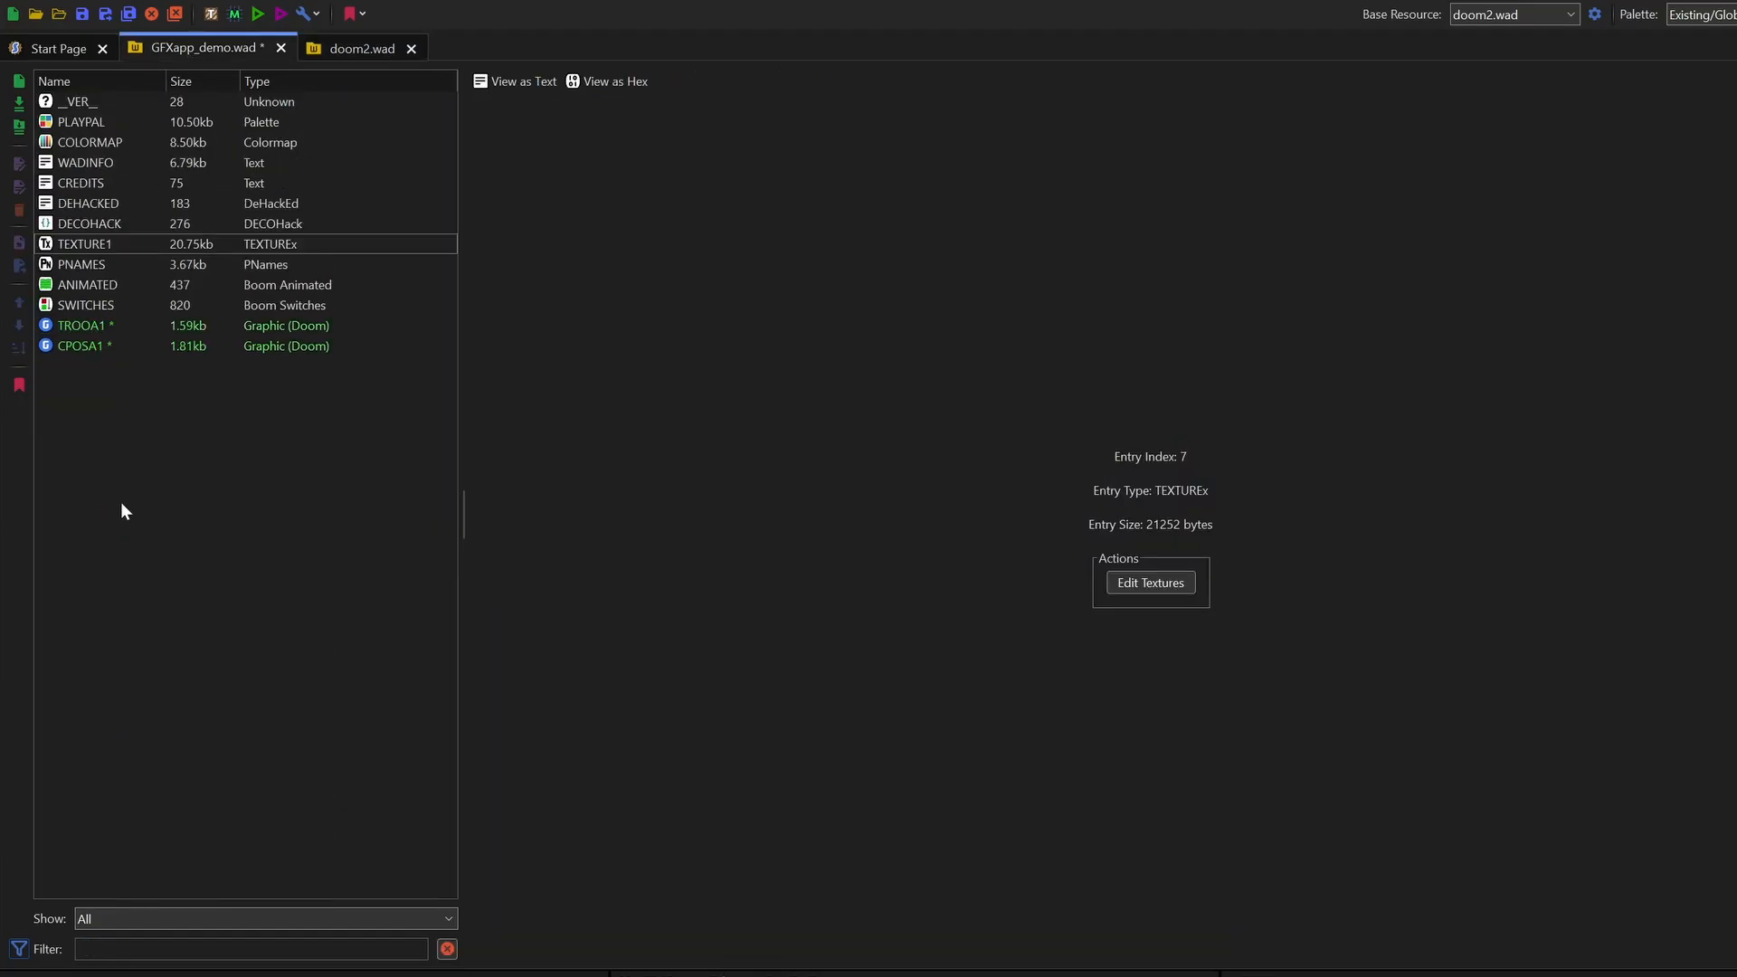
key("ctrl+s")
Step: Filter doom2.wad by "s_" and copy the S_START marker into GFXapp_demo.wad
left_click(336, 56)
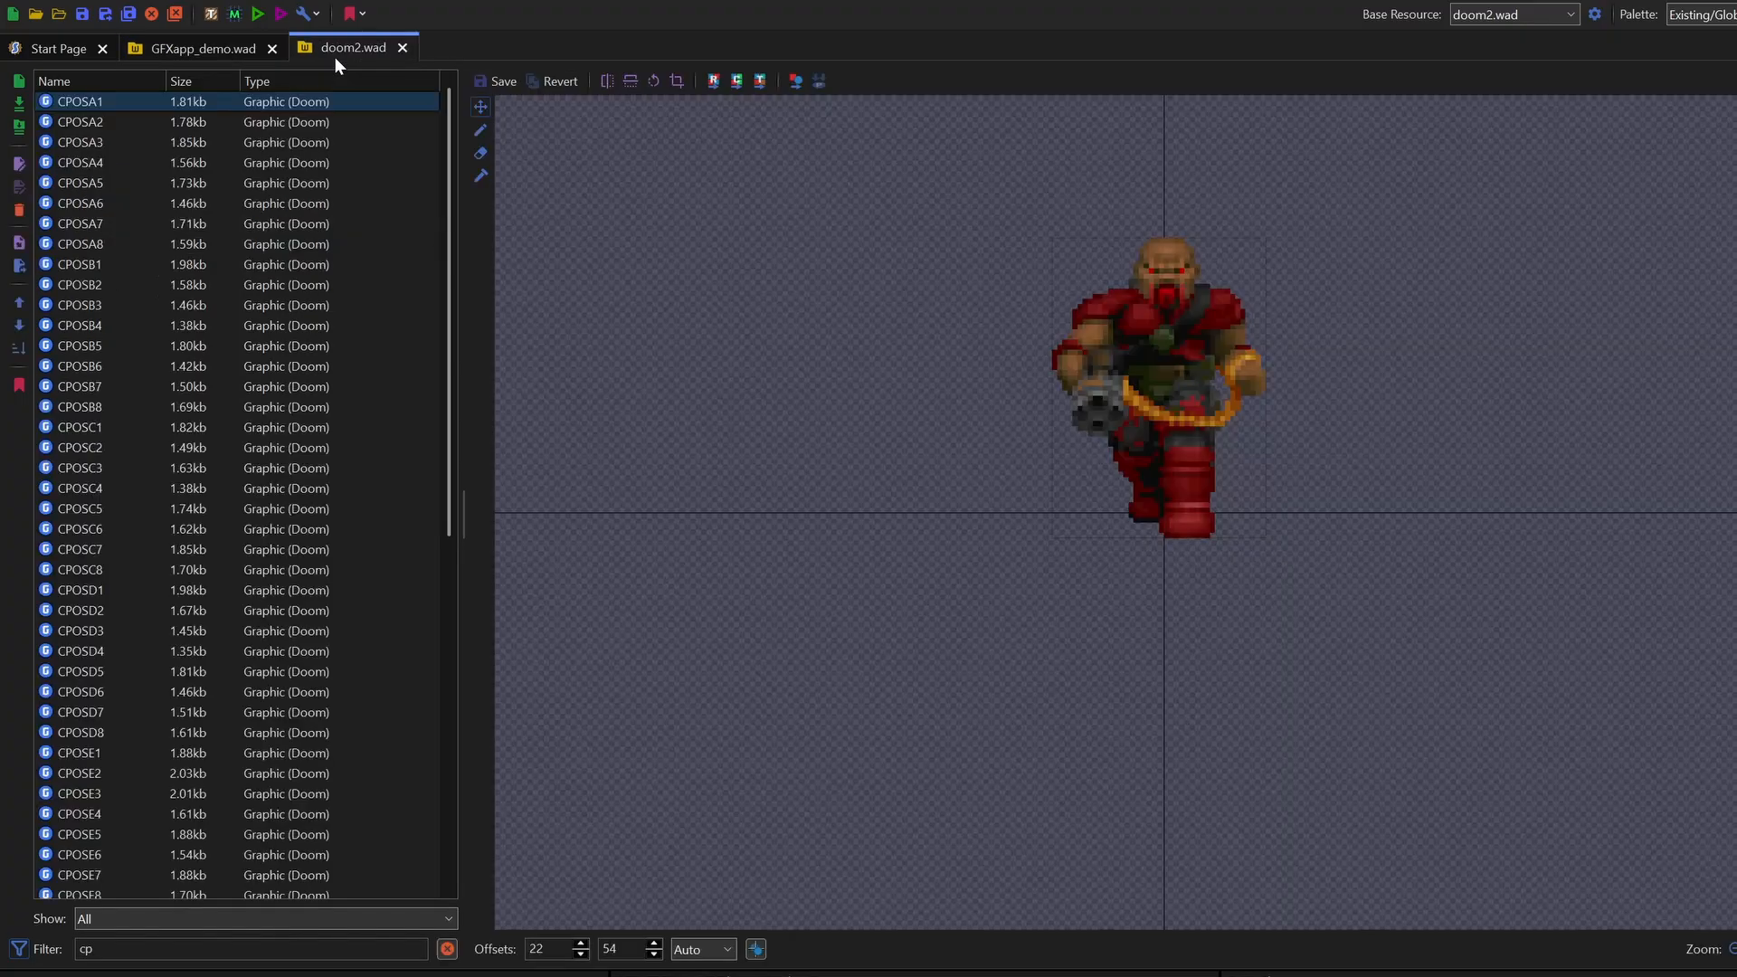
left_click_drag(101, 949, 49, 953)
key("BackSpace")
type("s")
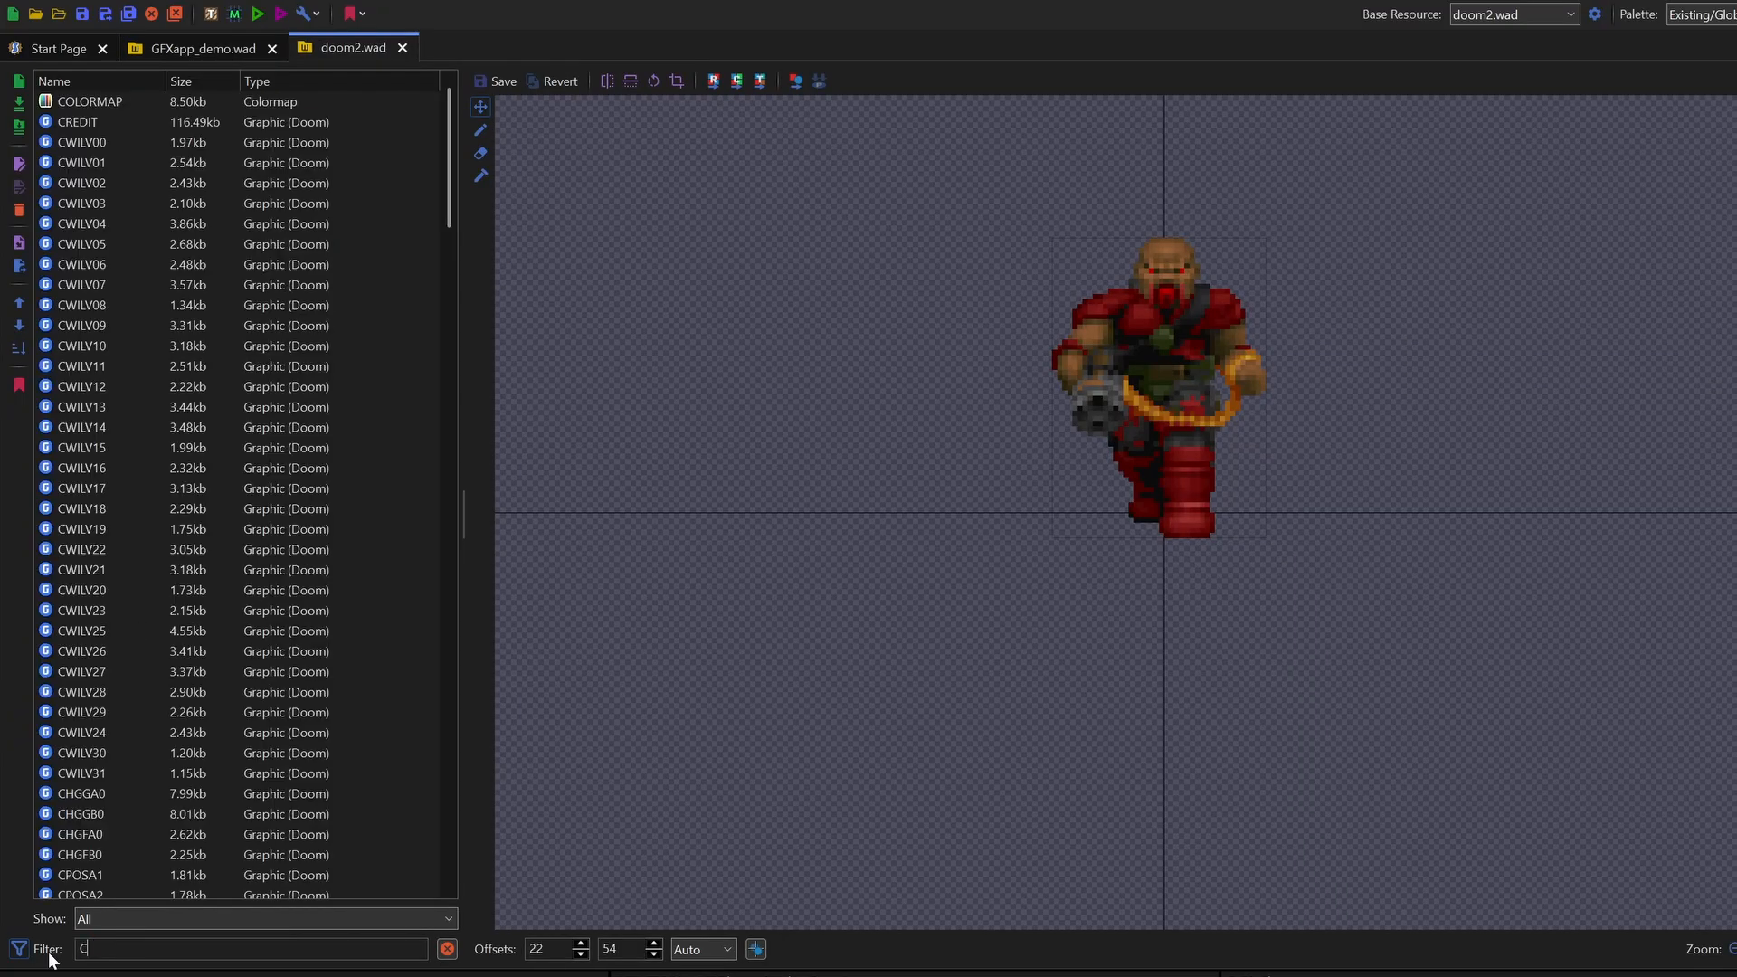
type("_")
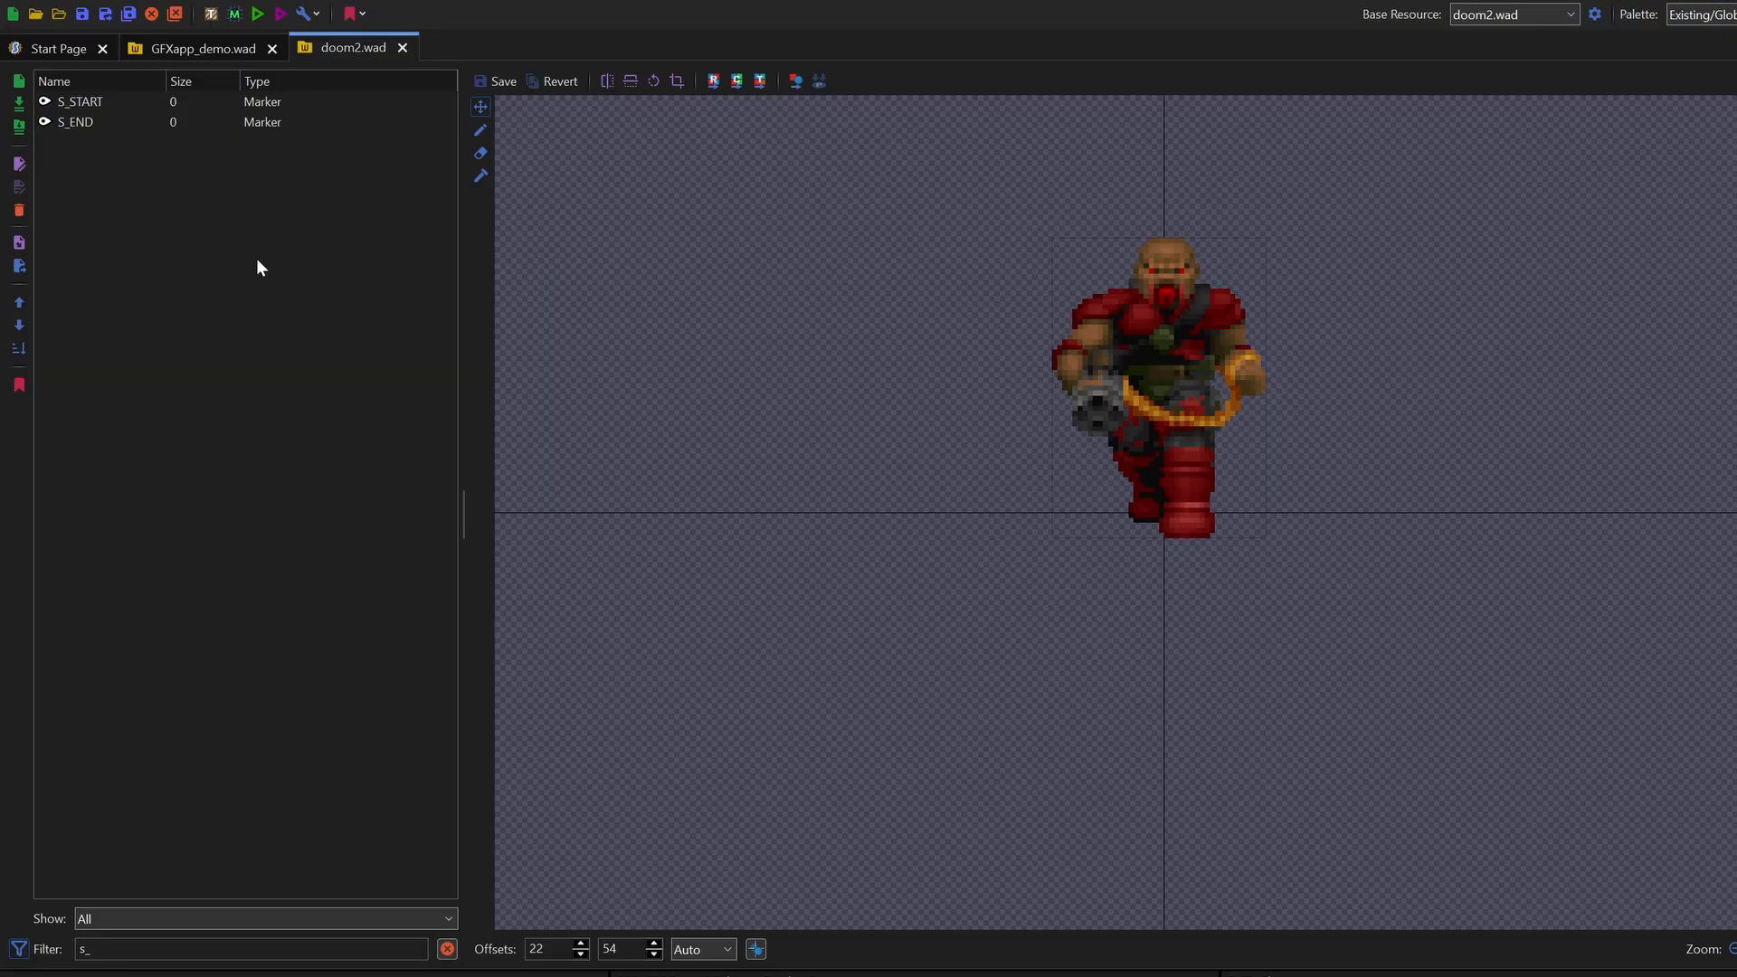
left_click(93, 102)
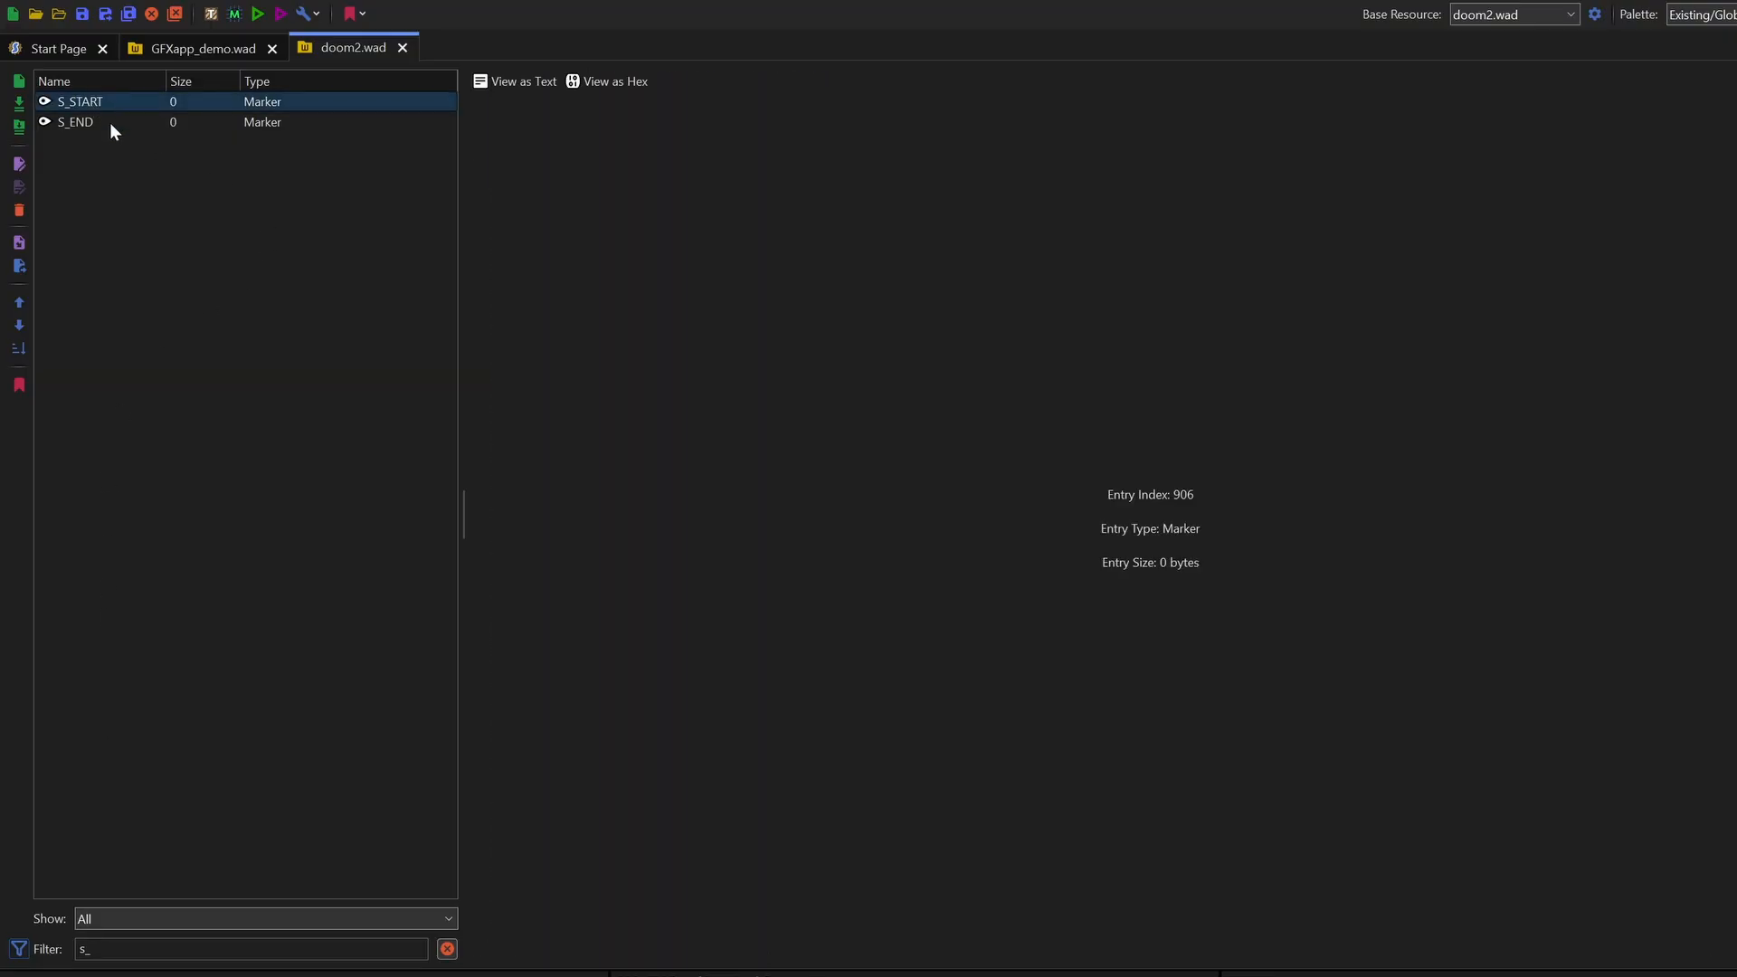
left_click(207, 54)
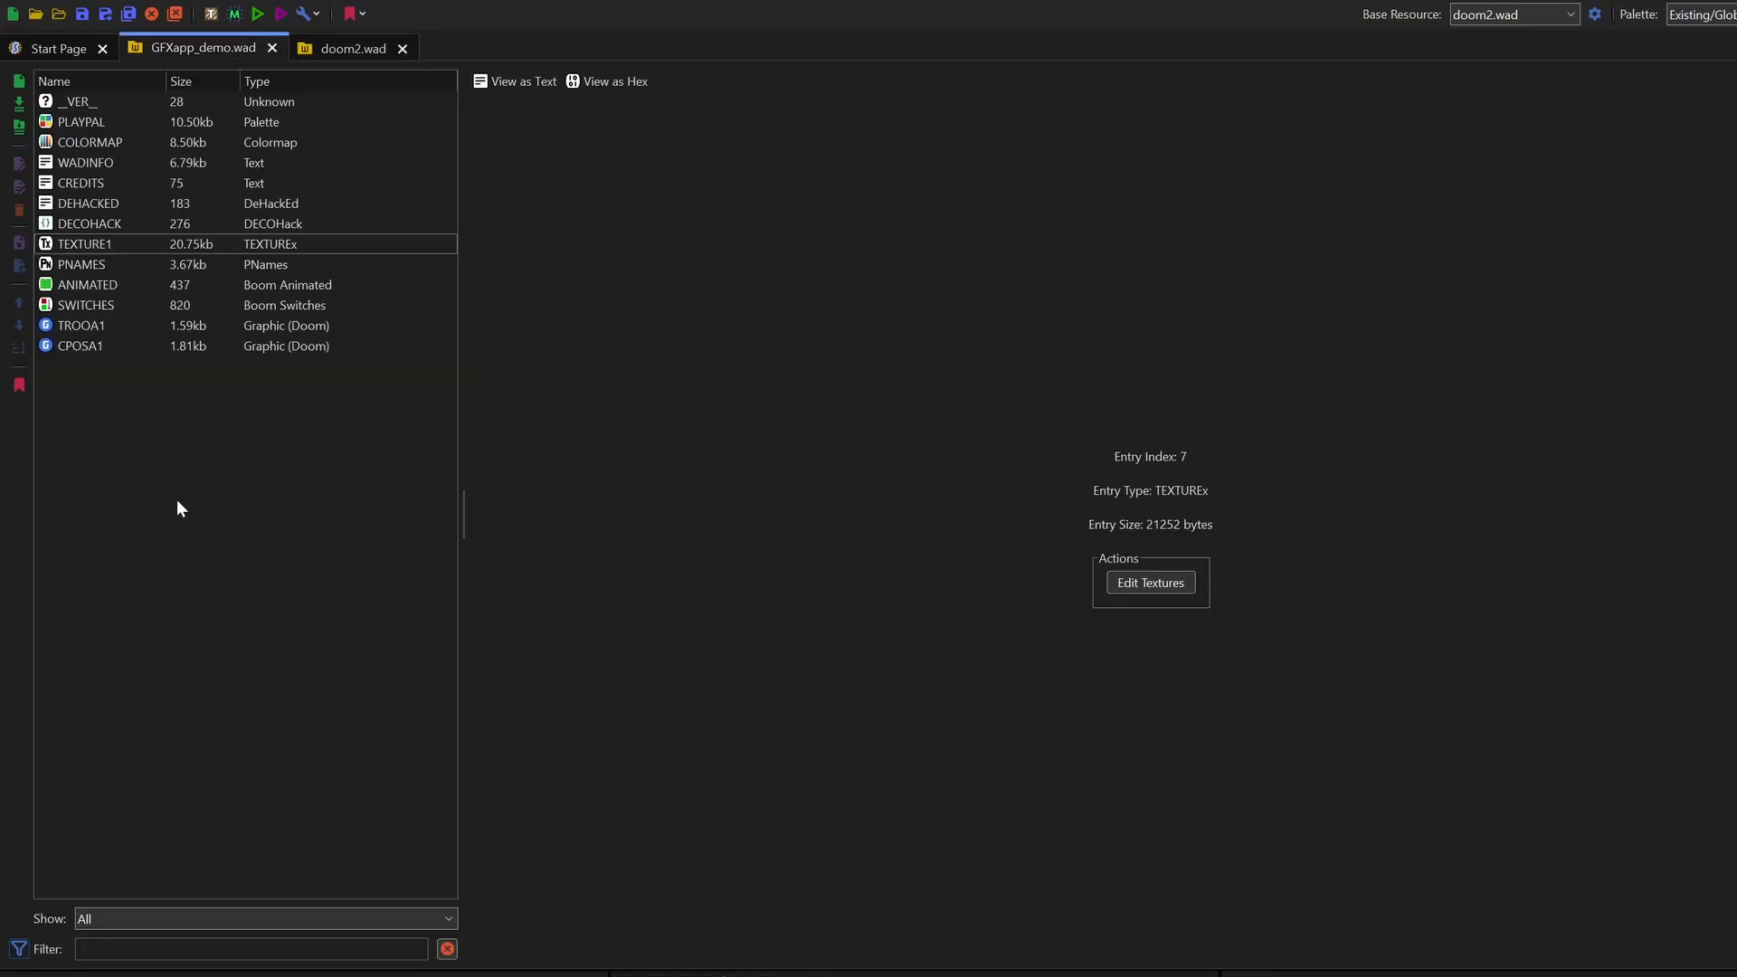
key("ctrl+v")
Step: Copy the S_END marker from doom2.wad into GFXapp_demo.wad and save the archive
left_click(328, 50)
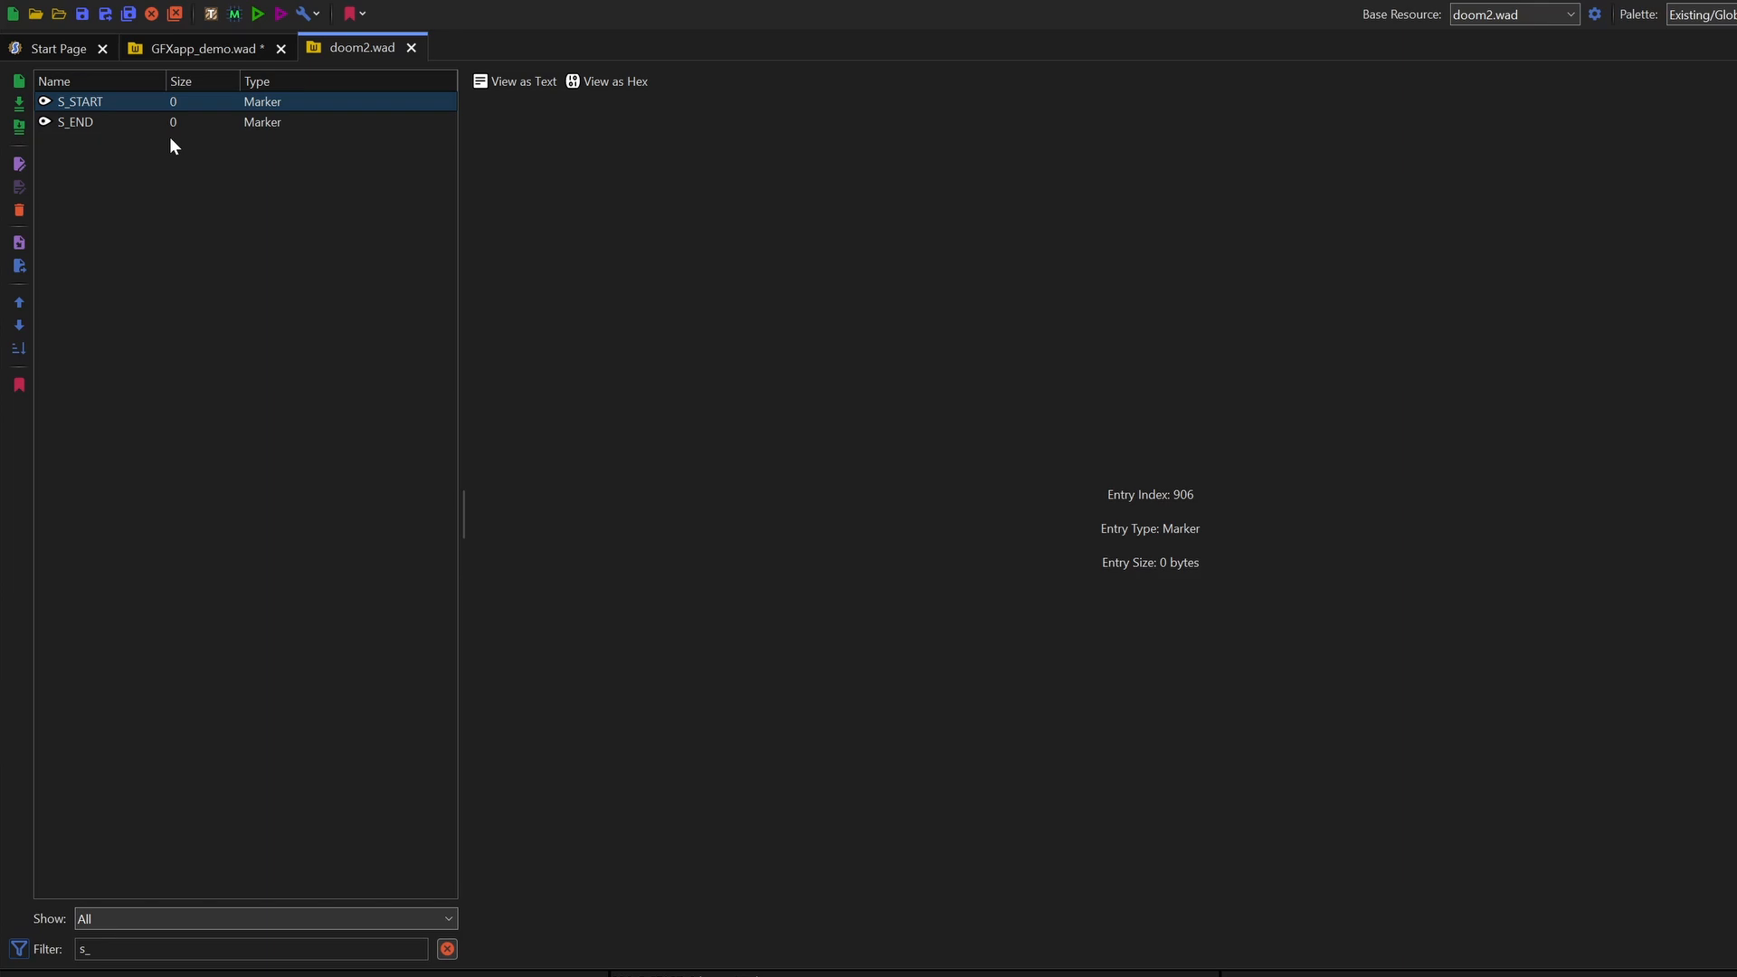
left_click(88, 124)
left_click(187, 44)
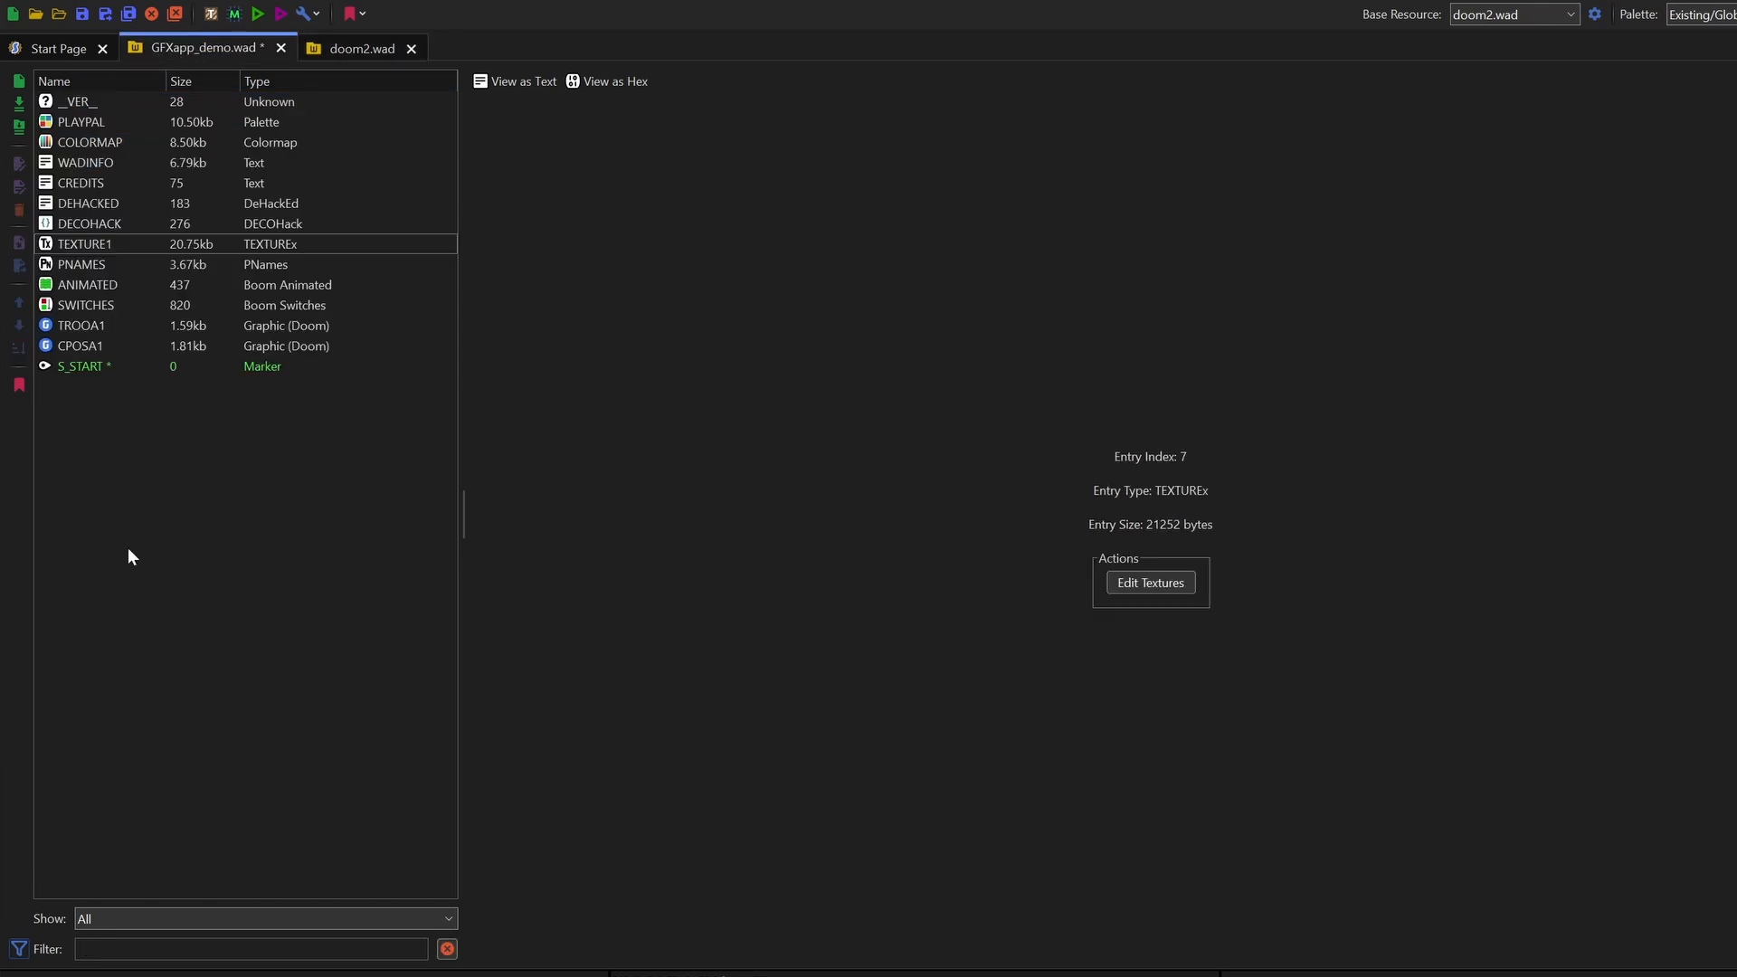
key("ctrl+v")
key("ctrl+s")
Step: Move the S_START marker up to directly above TROOA1 so both sprites sit between the markers
left_click(86, 369)
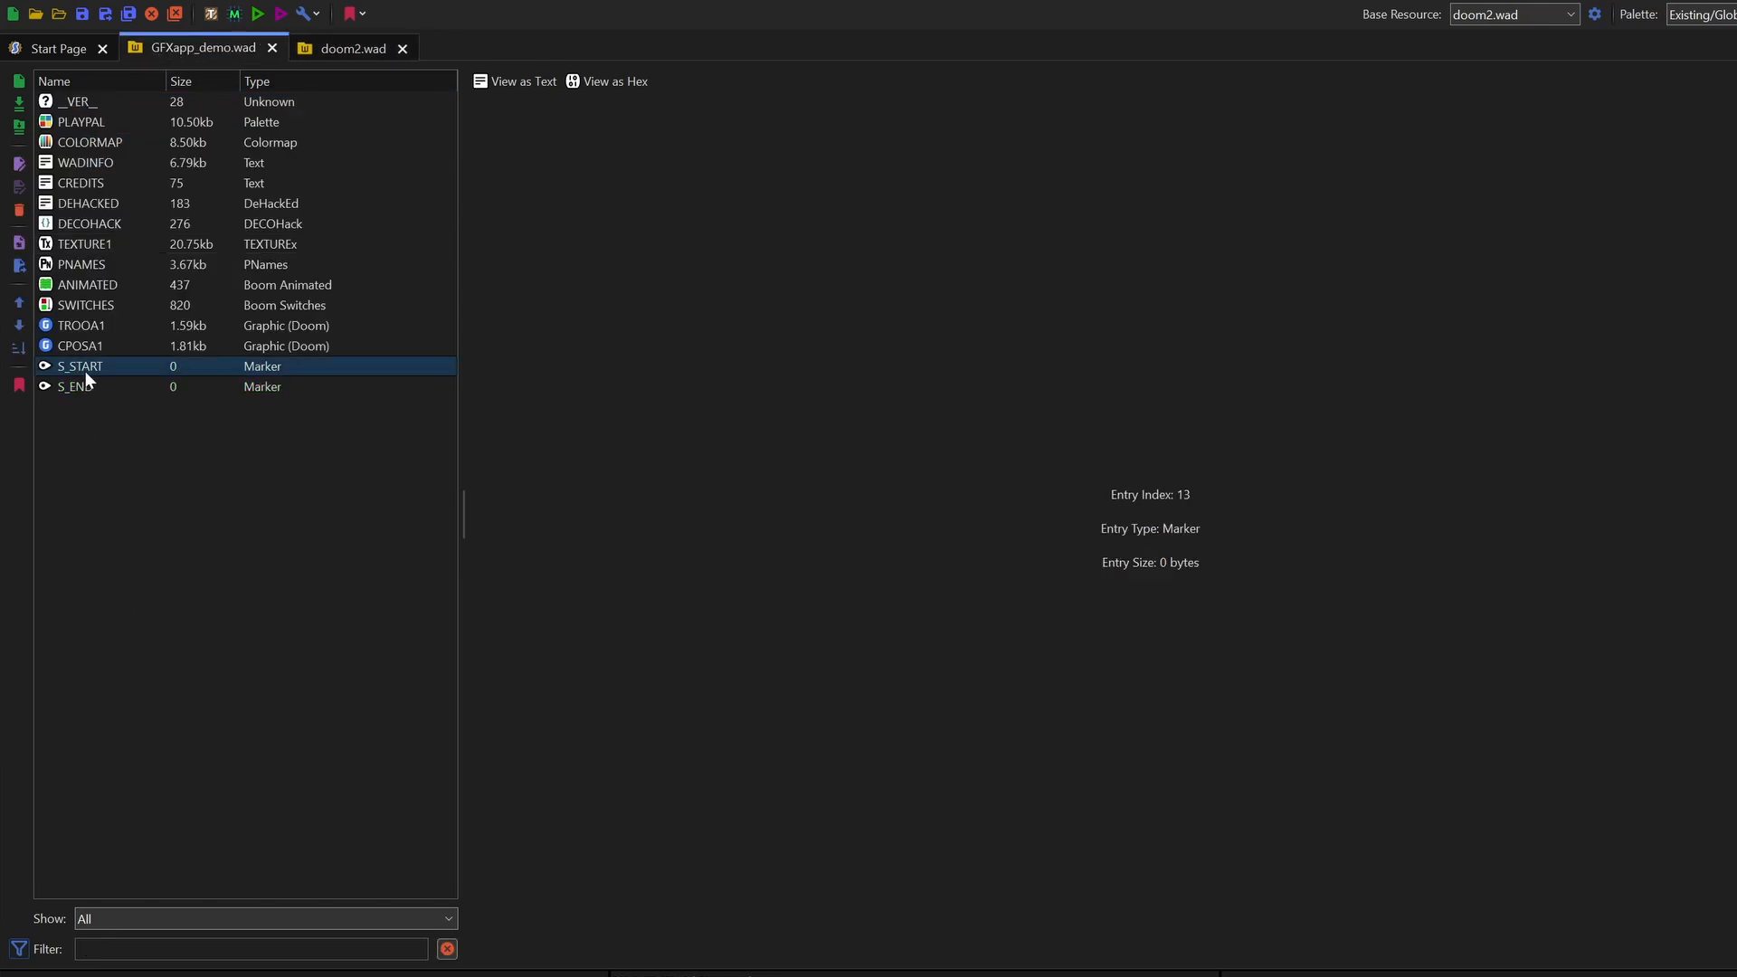
left_click(19, 304)
left_click(19, 304)
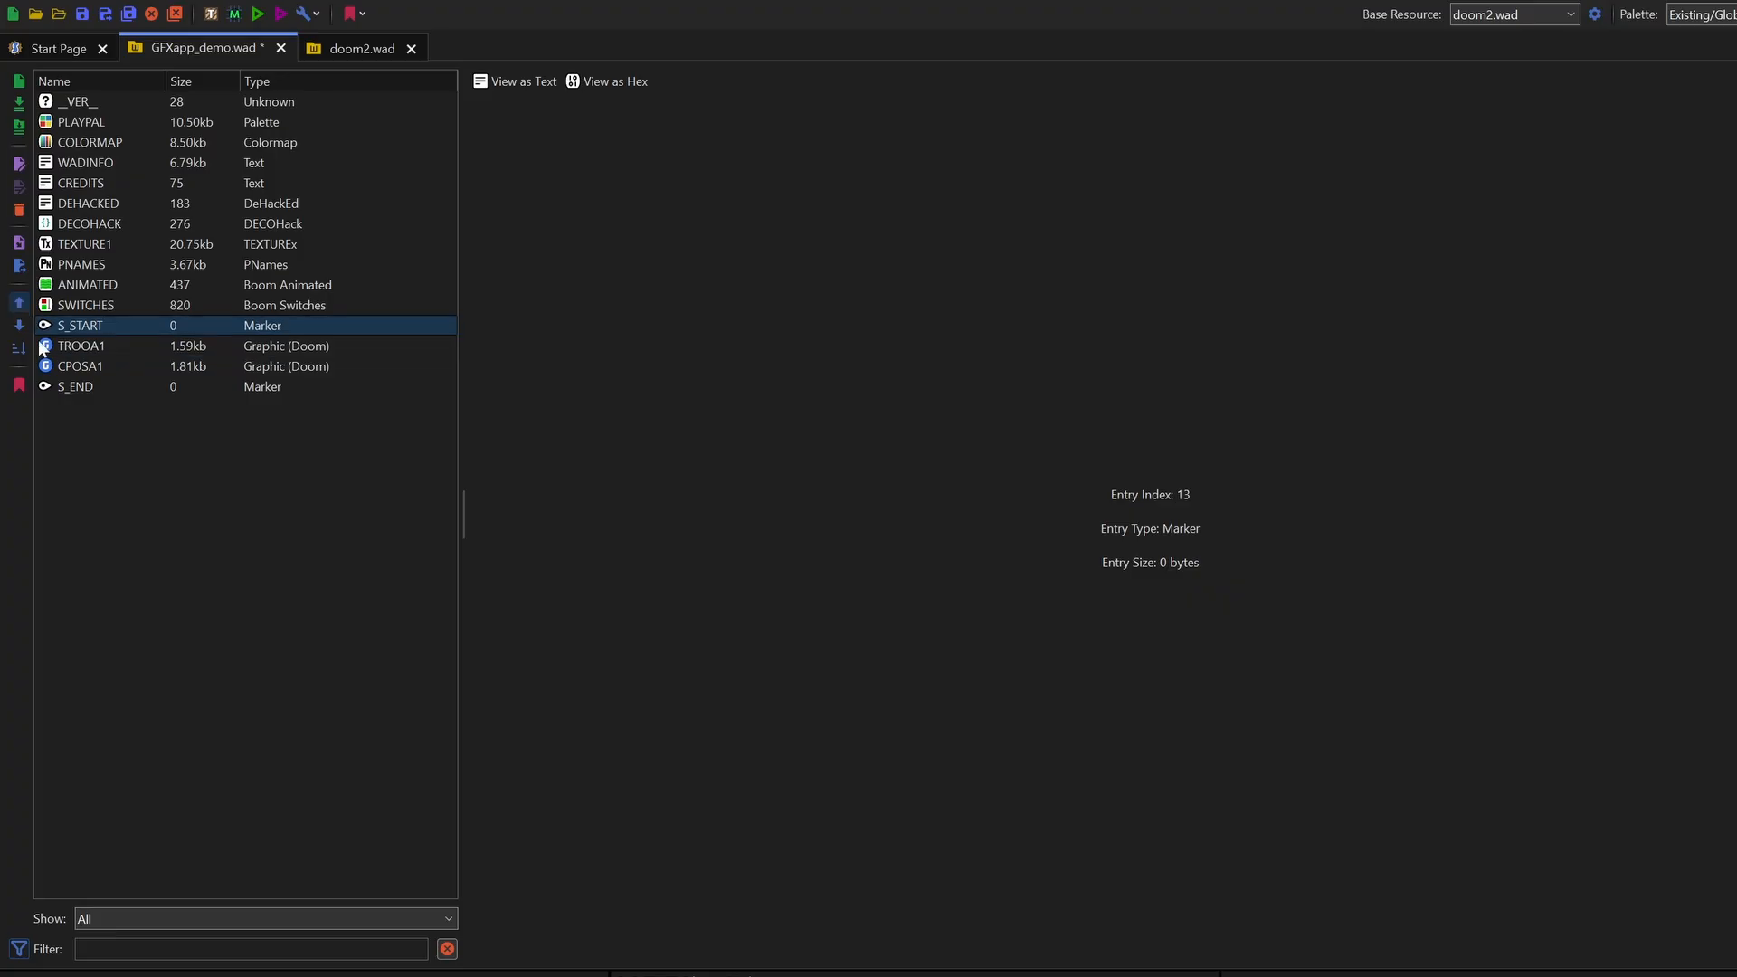
Step: Save the archive and view the TROOA1 and CPOSA1 sprites
key("ctrl+s")
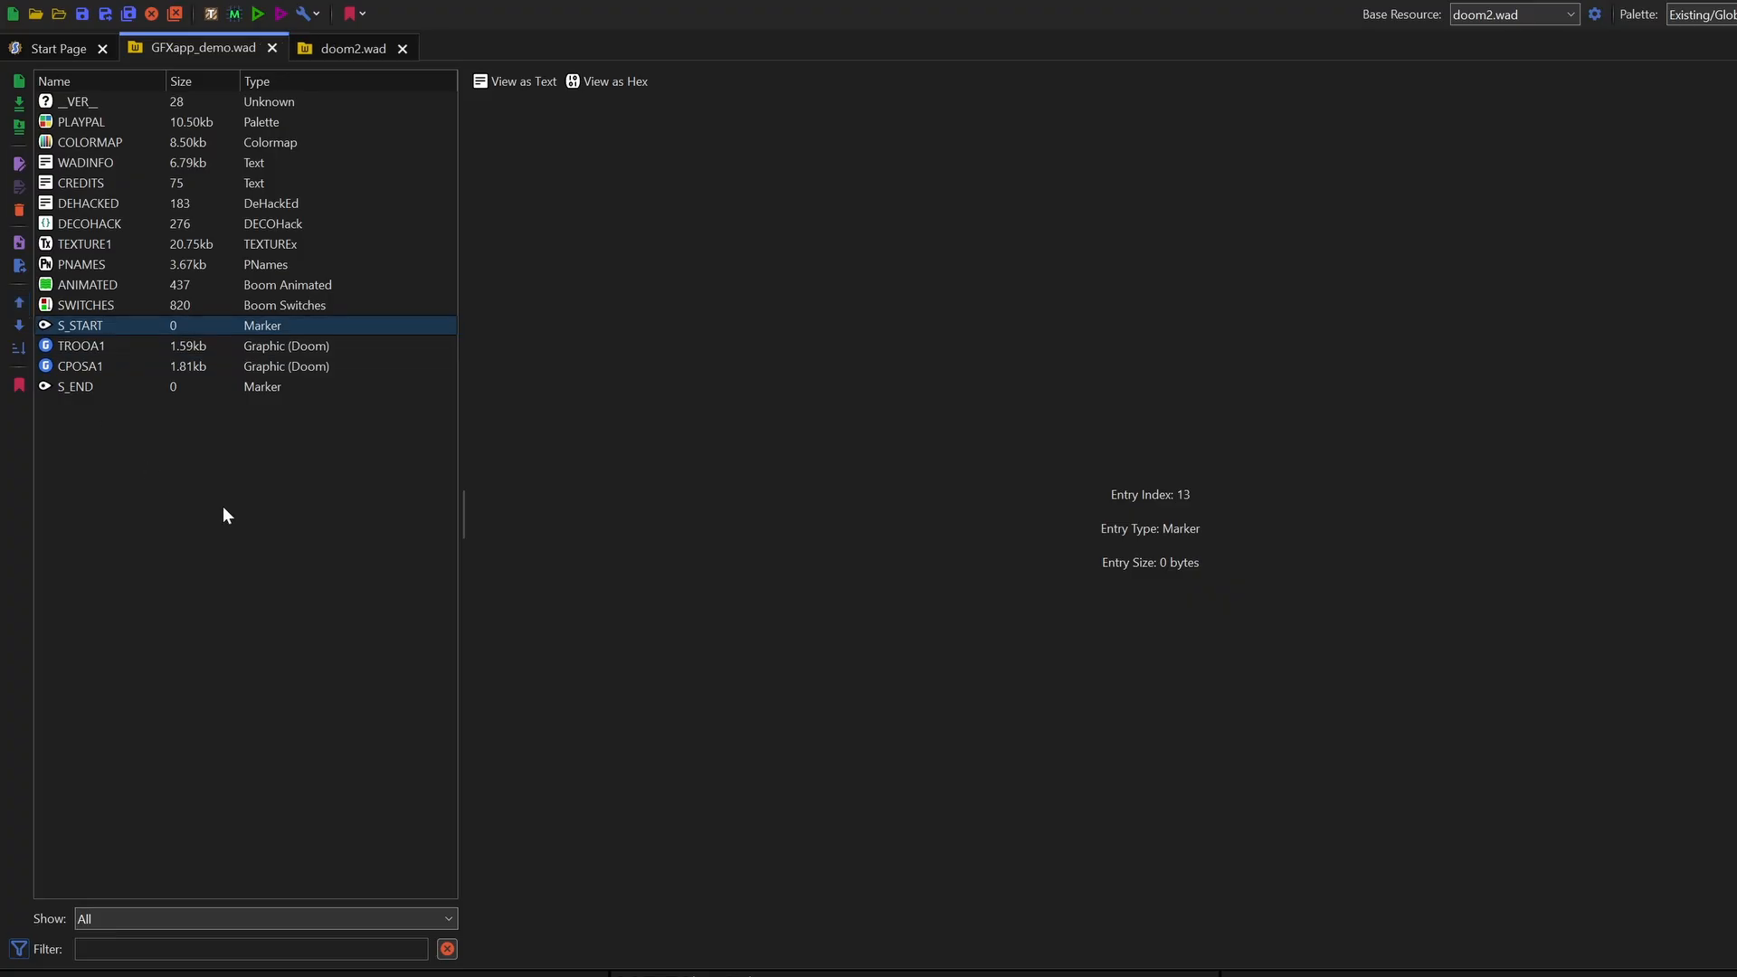
left_click(94, 351)
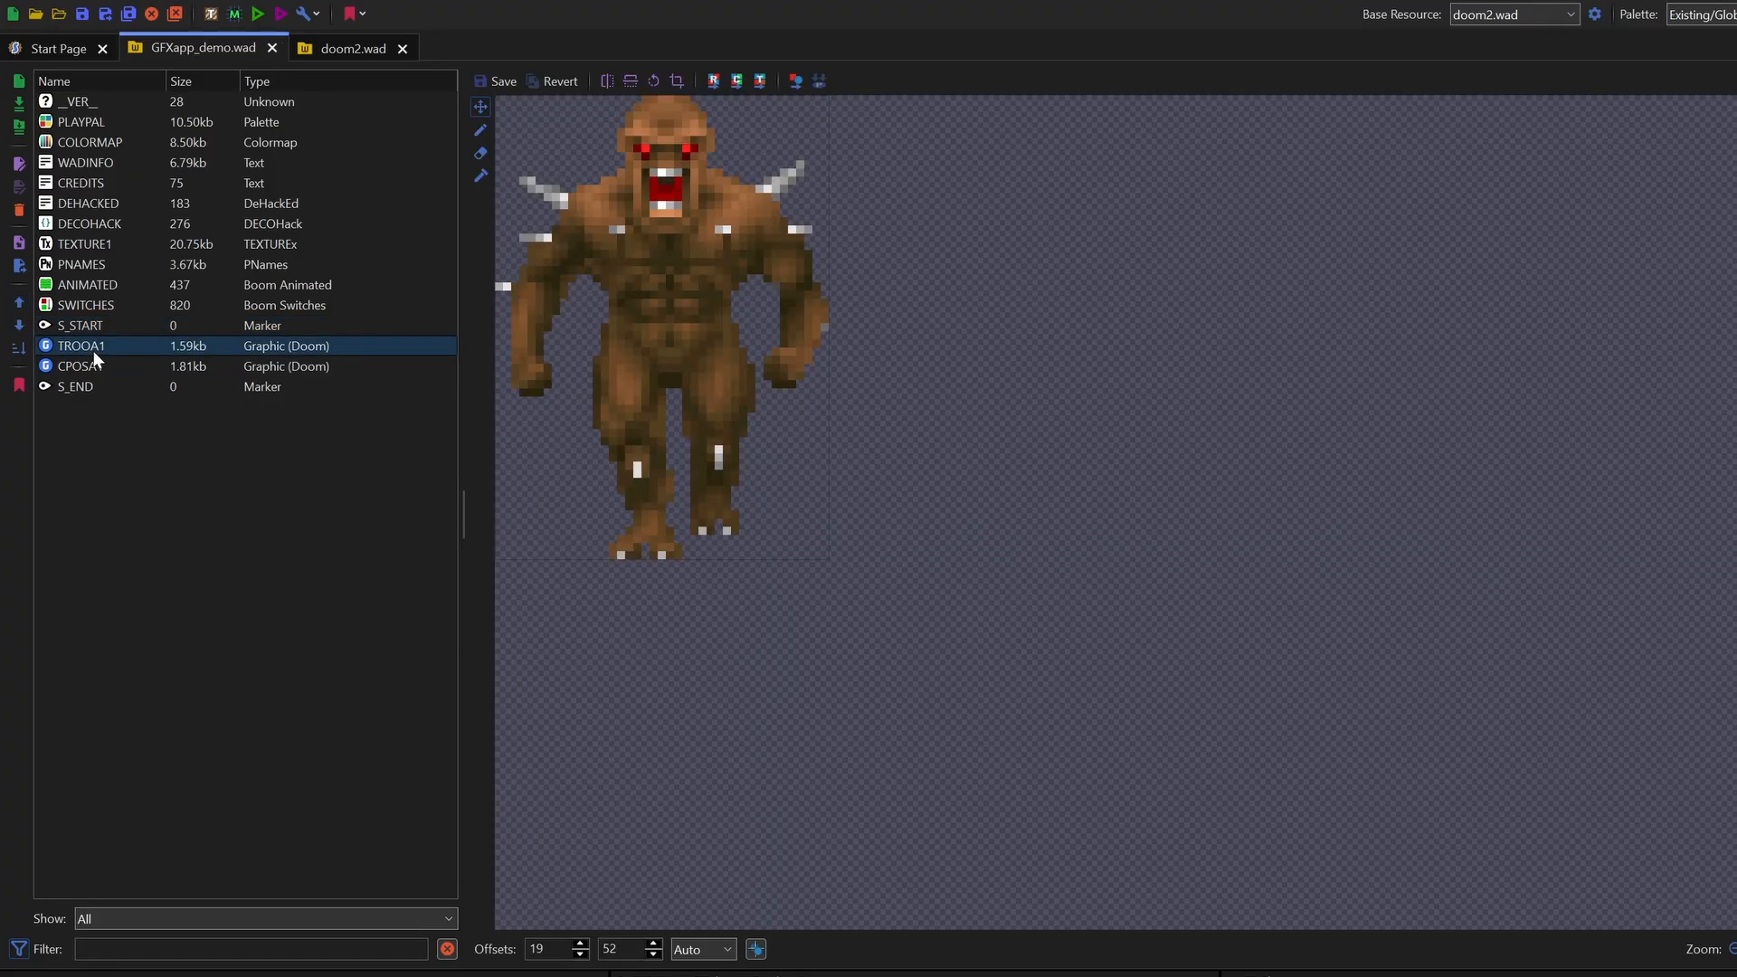
key("Down")
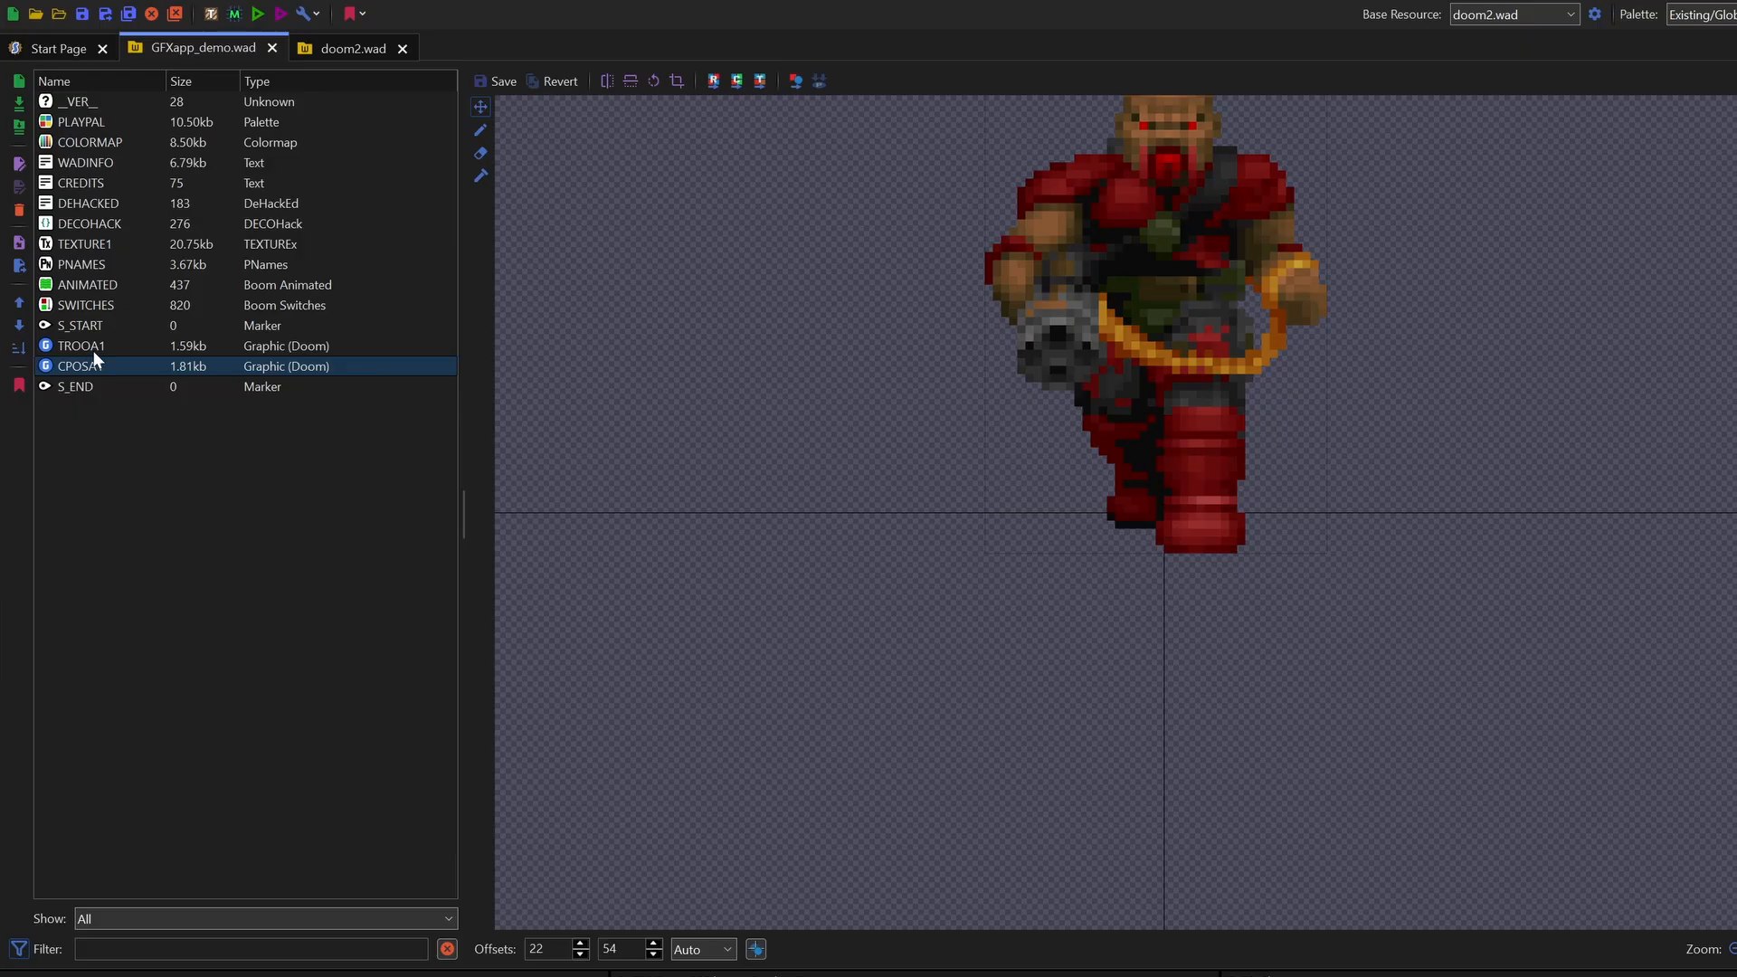
Step: Export the TROOA1 and CPOSA1 sprites as PNG files into a new MonstyerSprites folder inside Doom2_OrigData
left_click(94, 351)
left_click(96, 367)
left_click(85, 350, "shift")
right_click(85, 349)
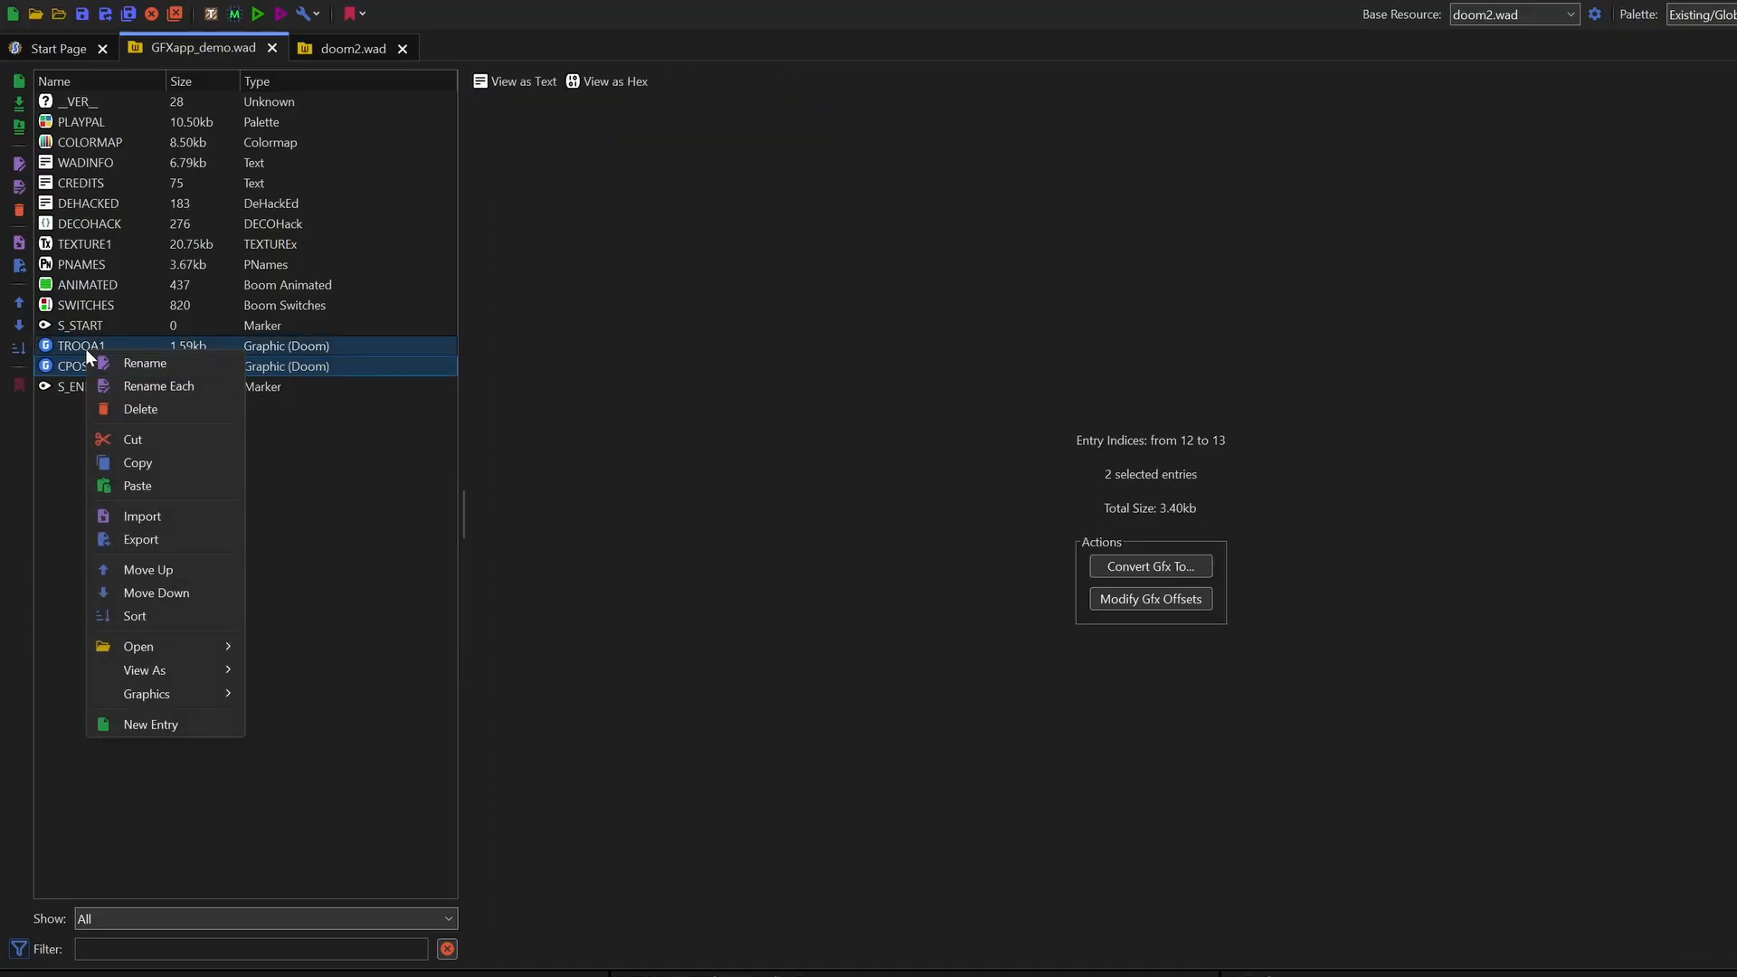
mouse_move(171, 690)
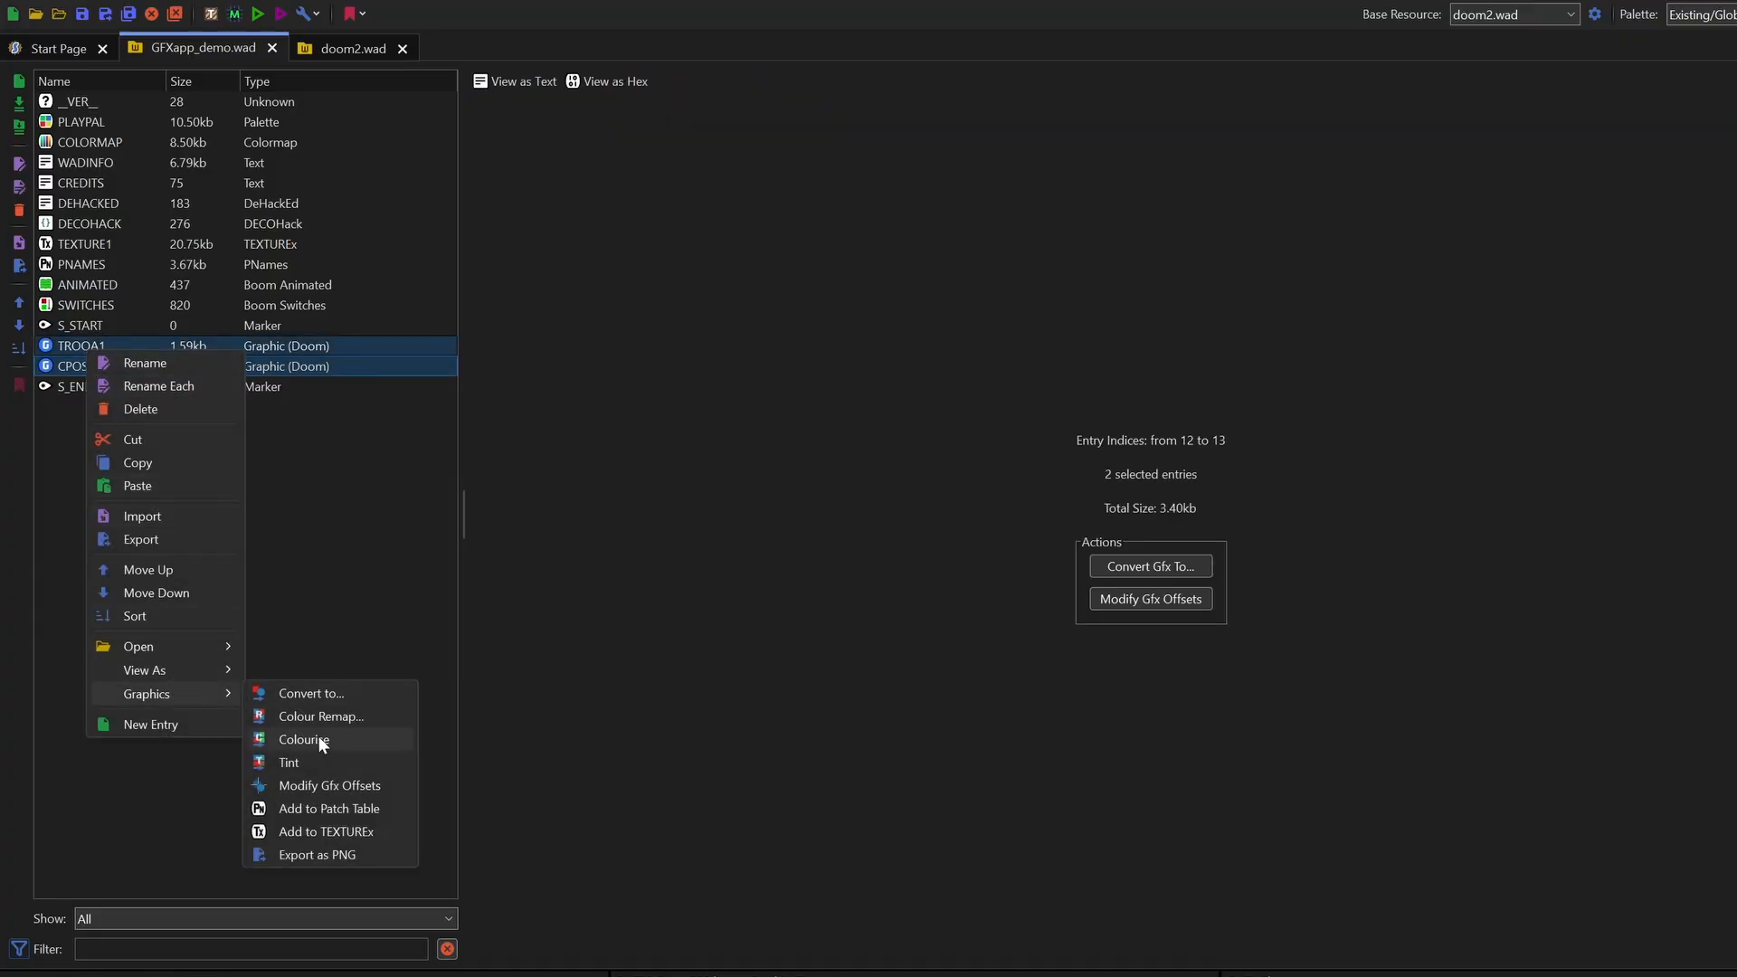
left_click(317, 855)
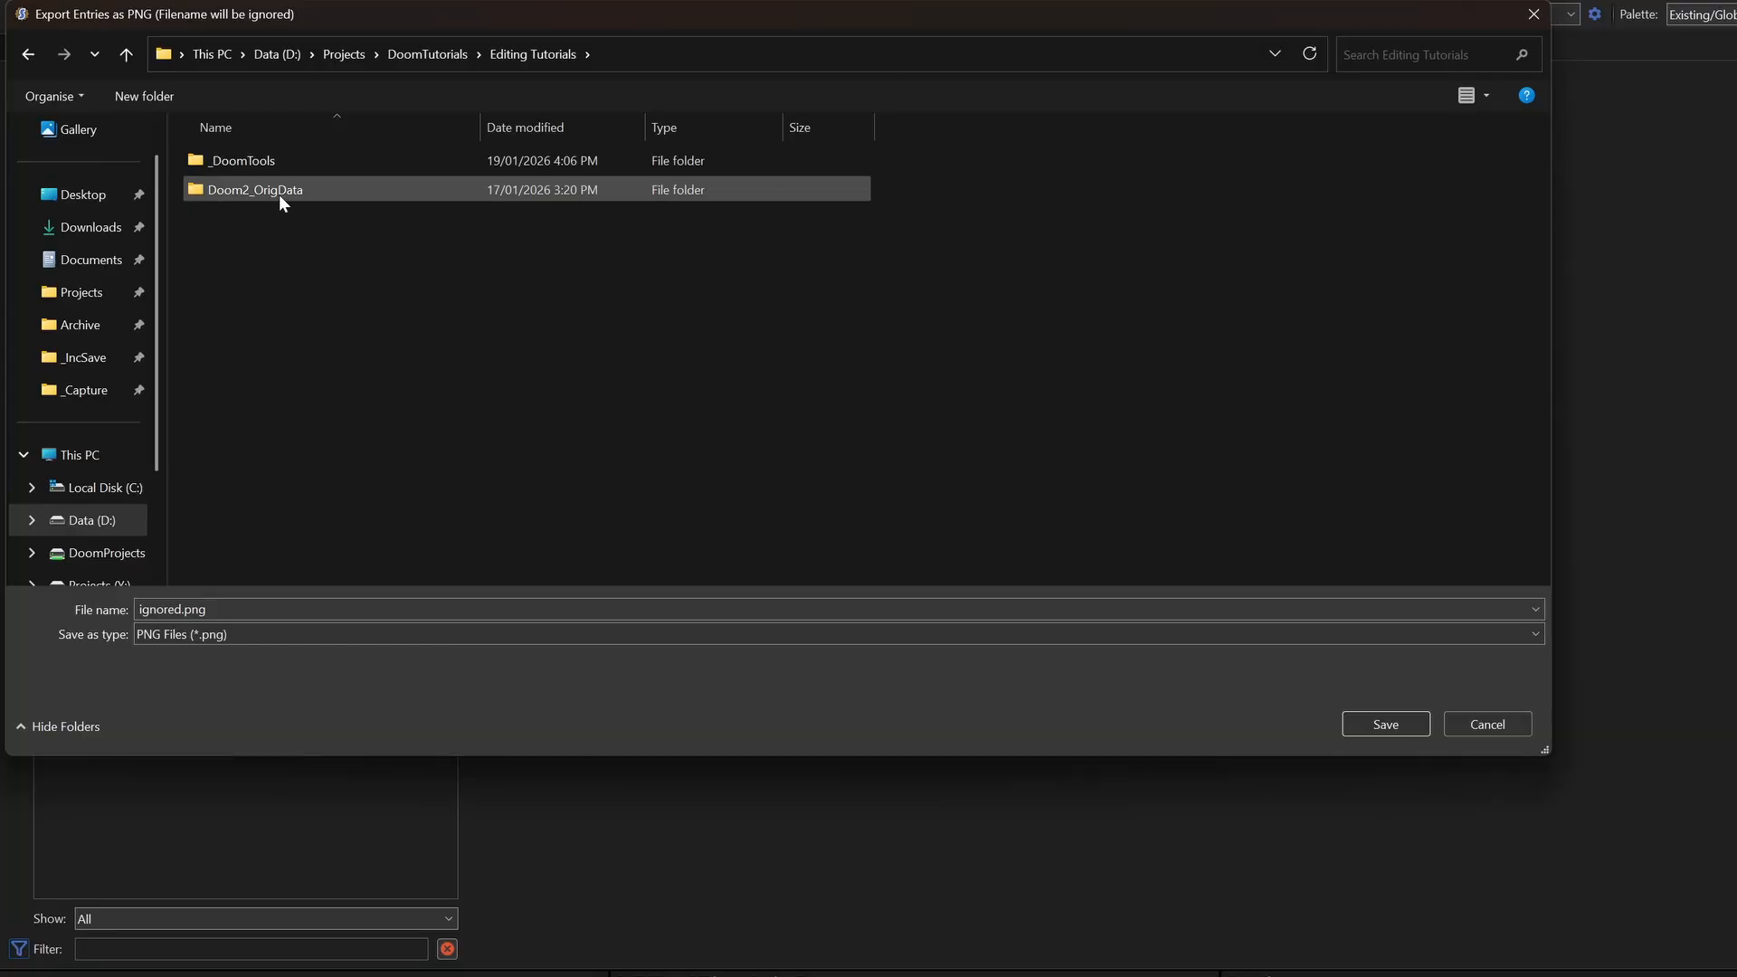
double_click(259, 190)
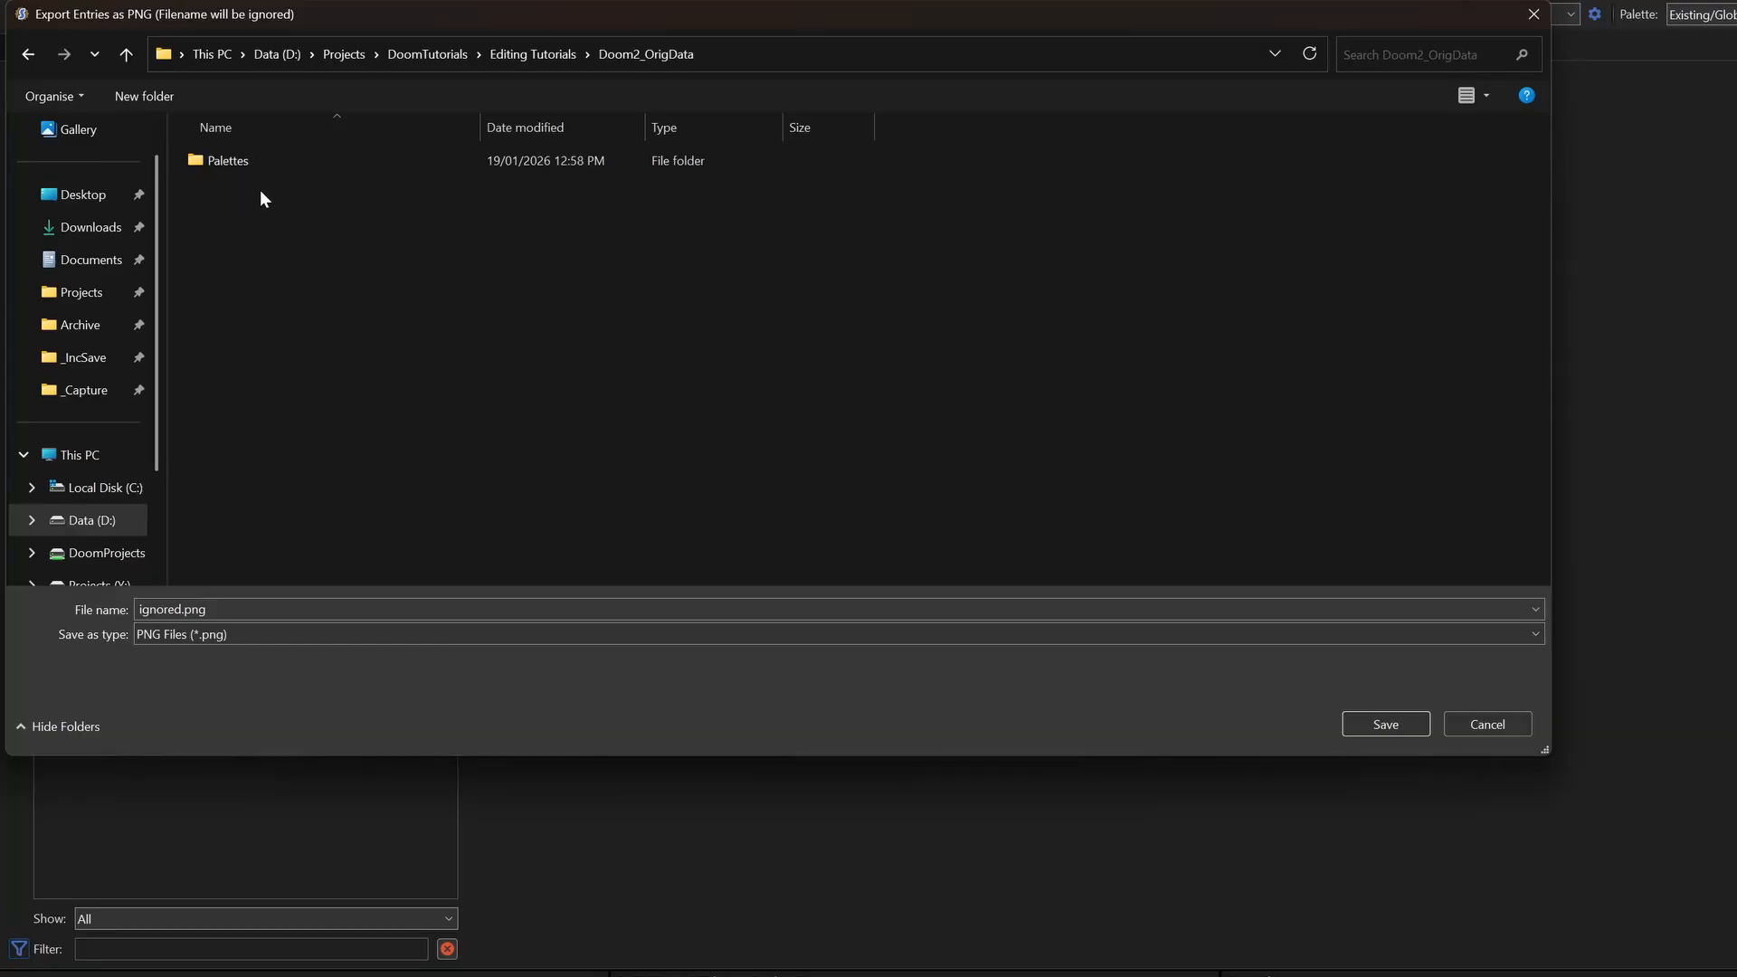
left_click(144, 96)
type("MonstyerSprite")
key("Return")
key("Return")
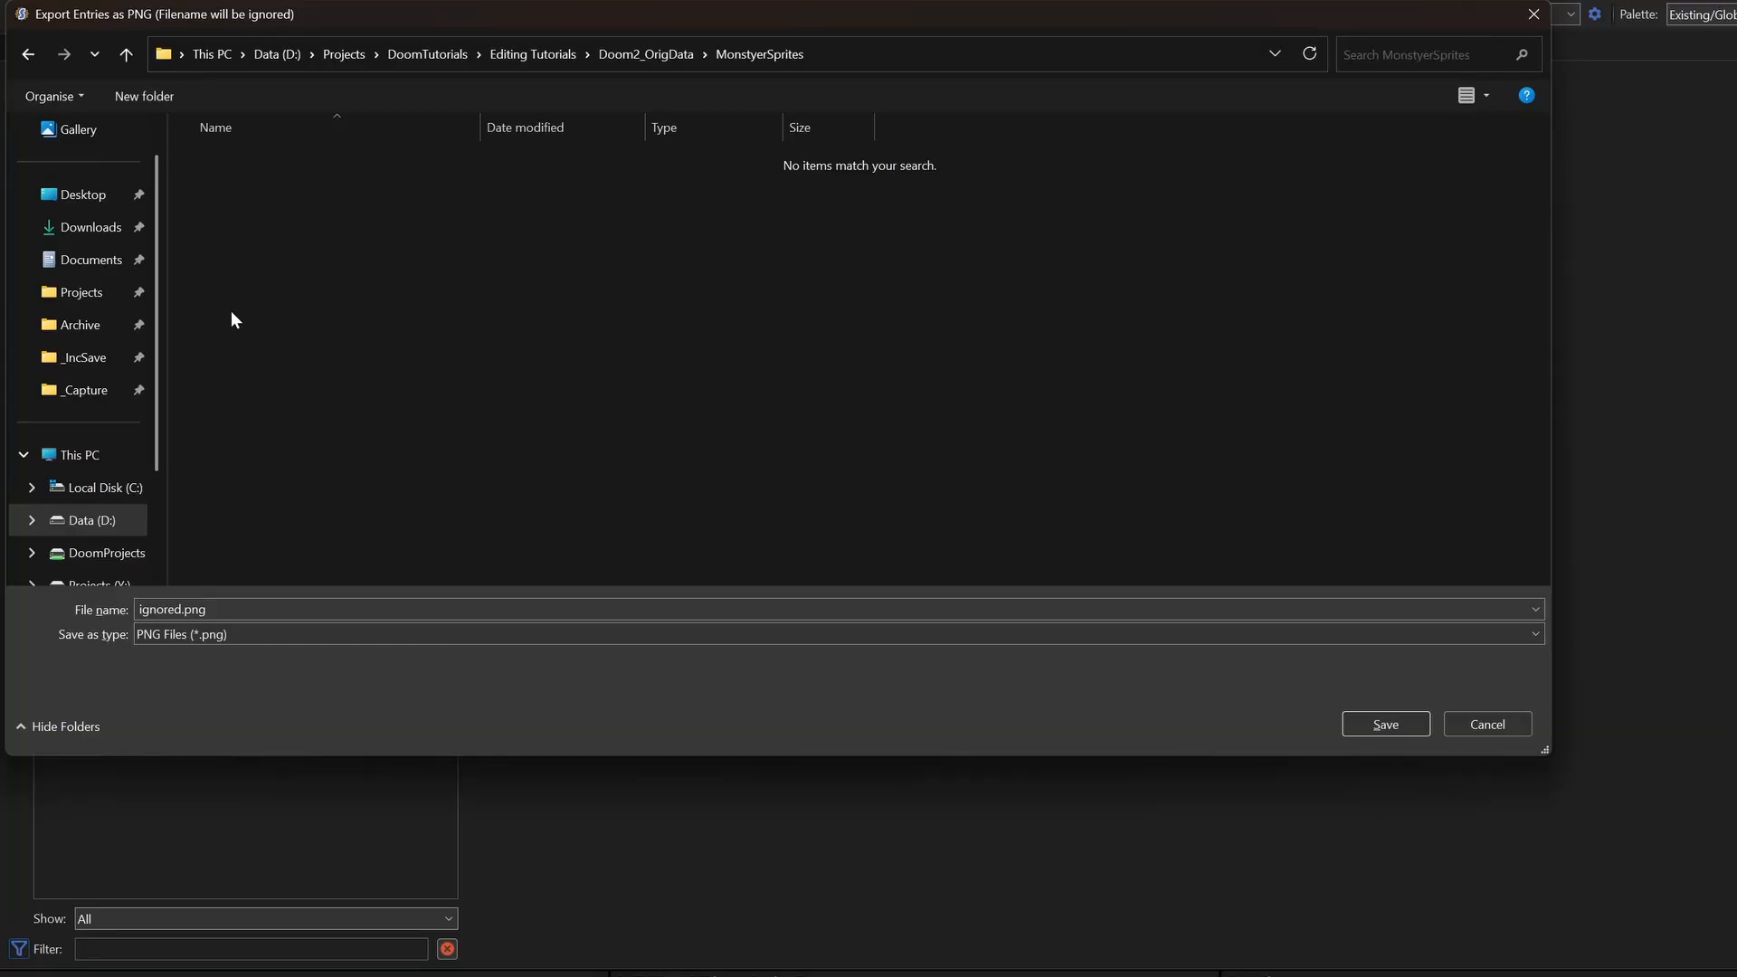
left_click(1385, 724)
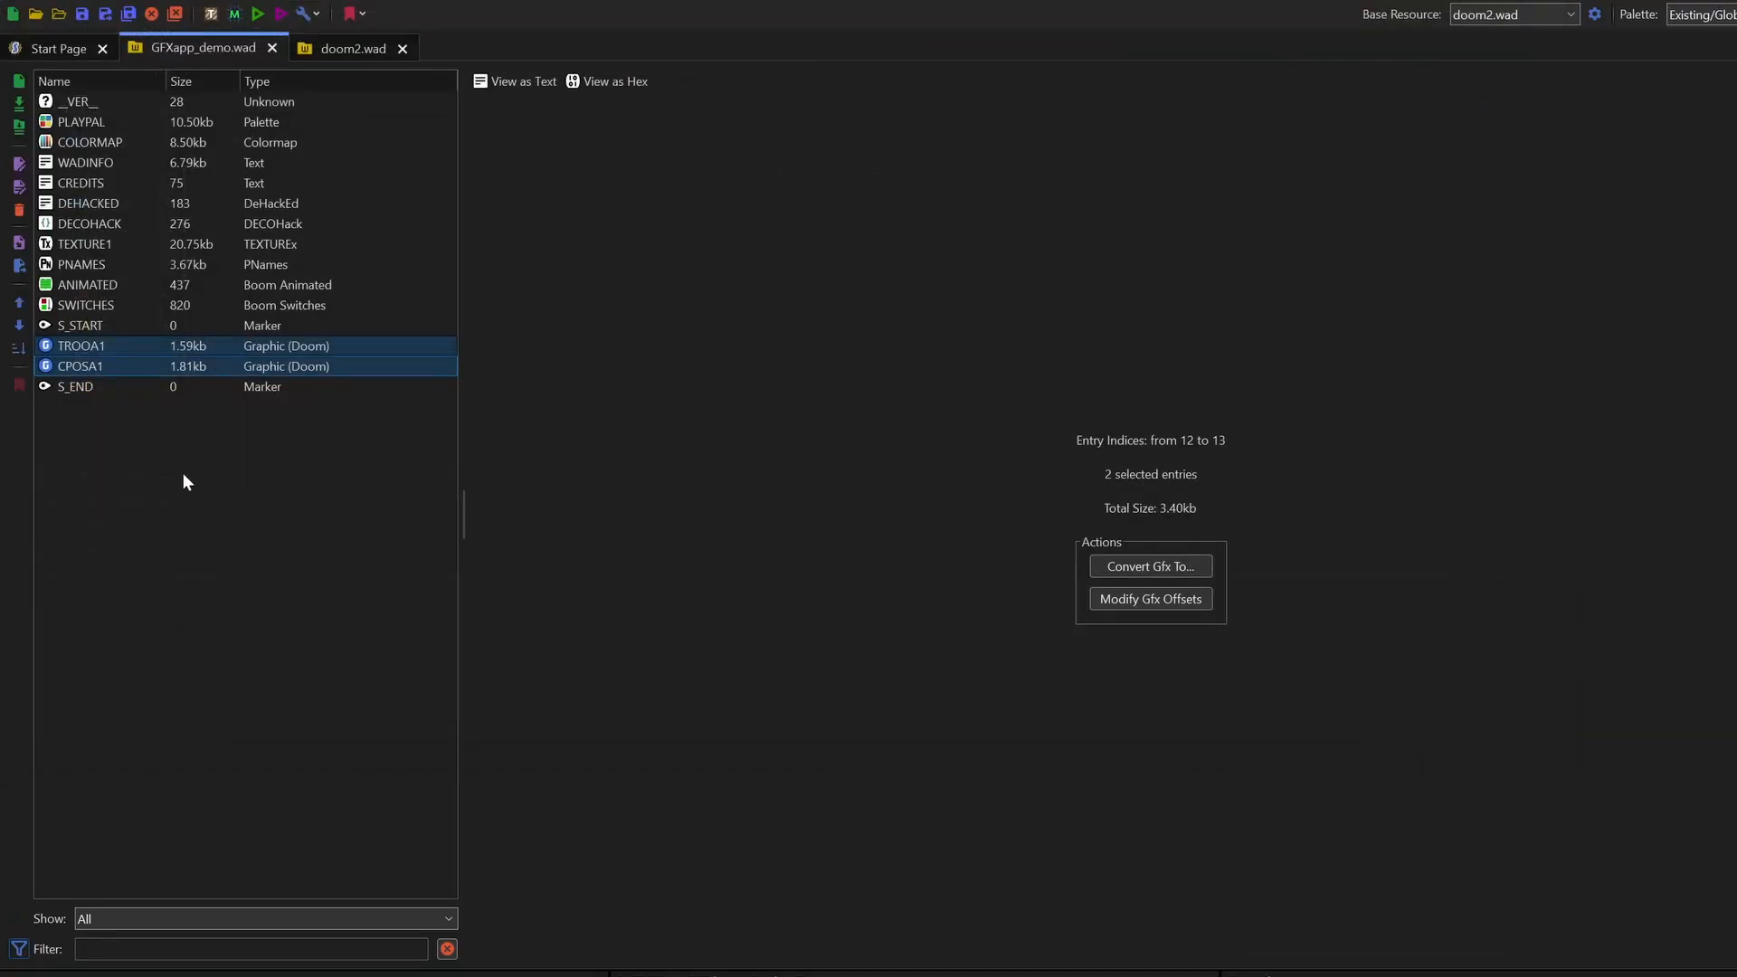
Step: View the TROOA1 sprite and compare it with the colours in the PLAYPAL entry
left_click(78, 353)
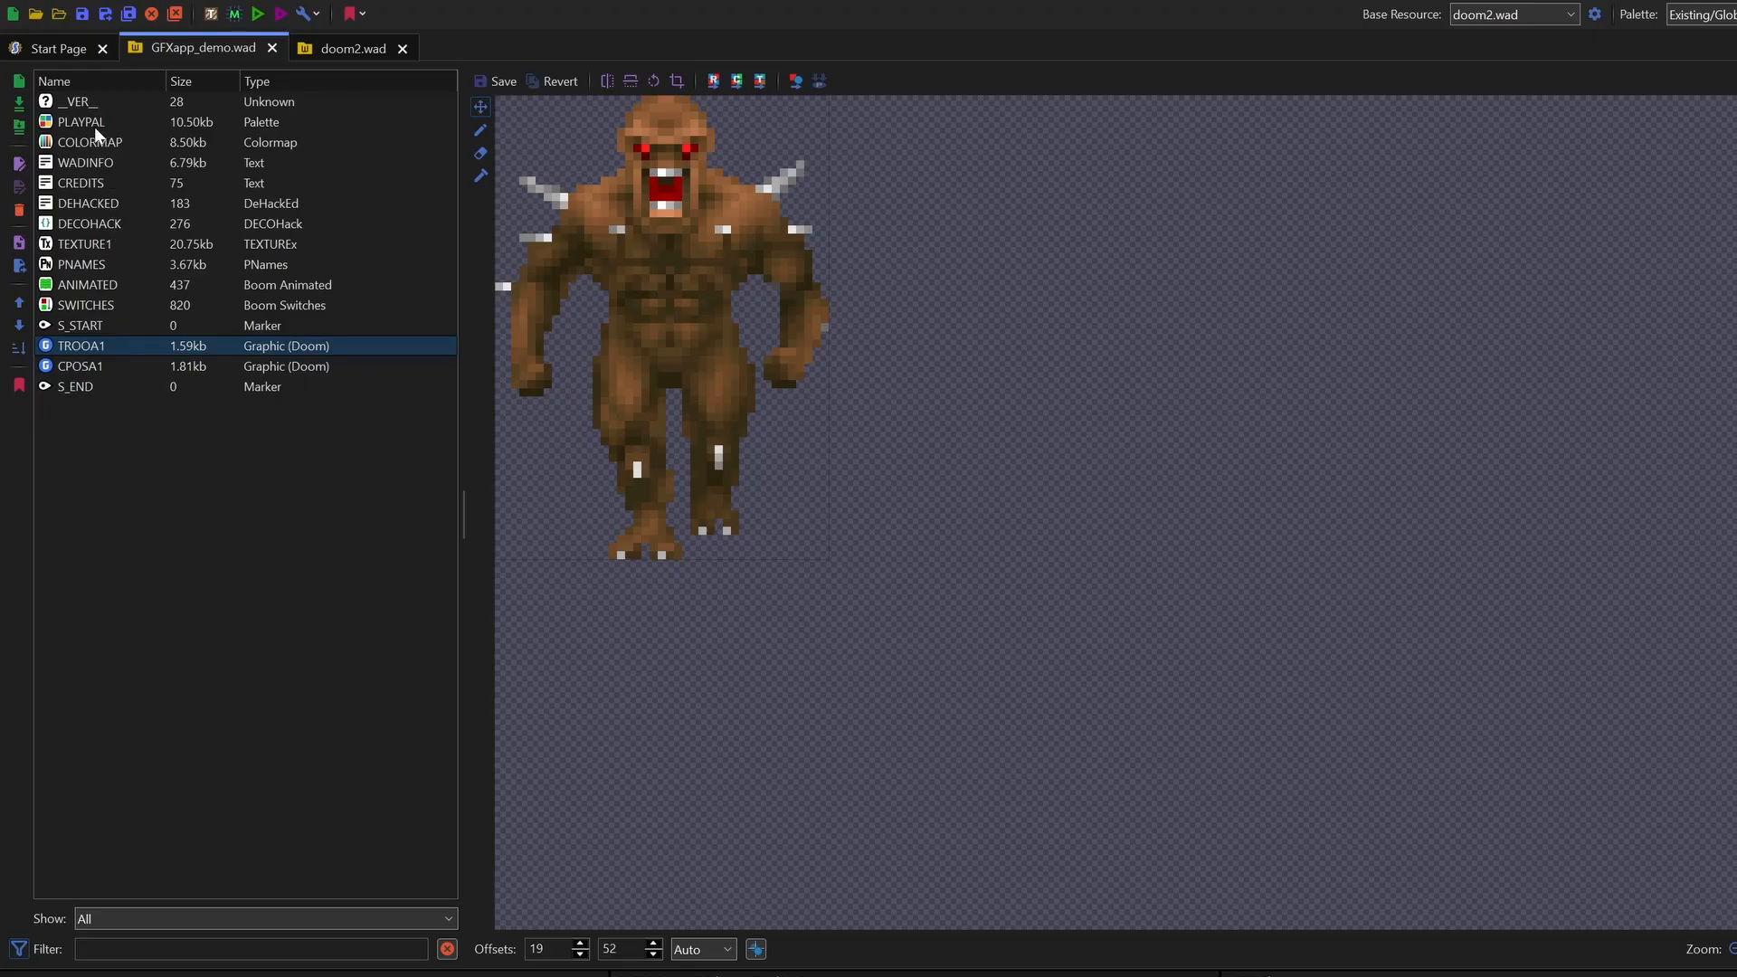
left_click(94, 127)
left_click(85, 347)
left_click(94, 127)
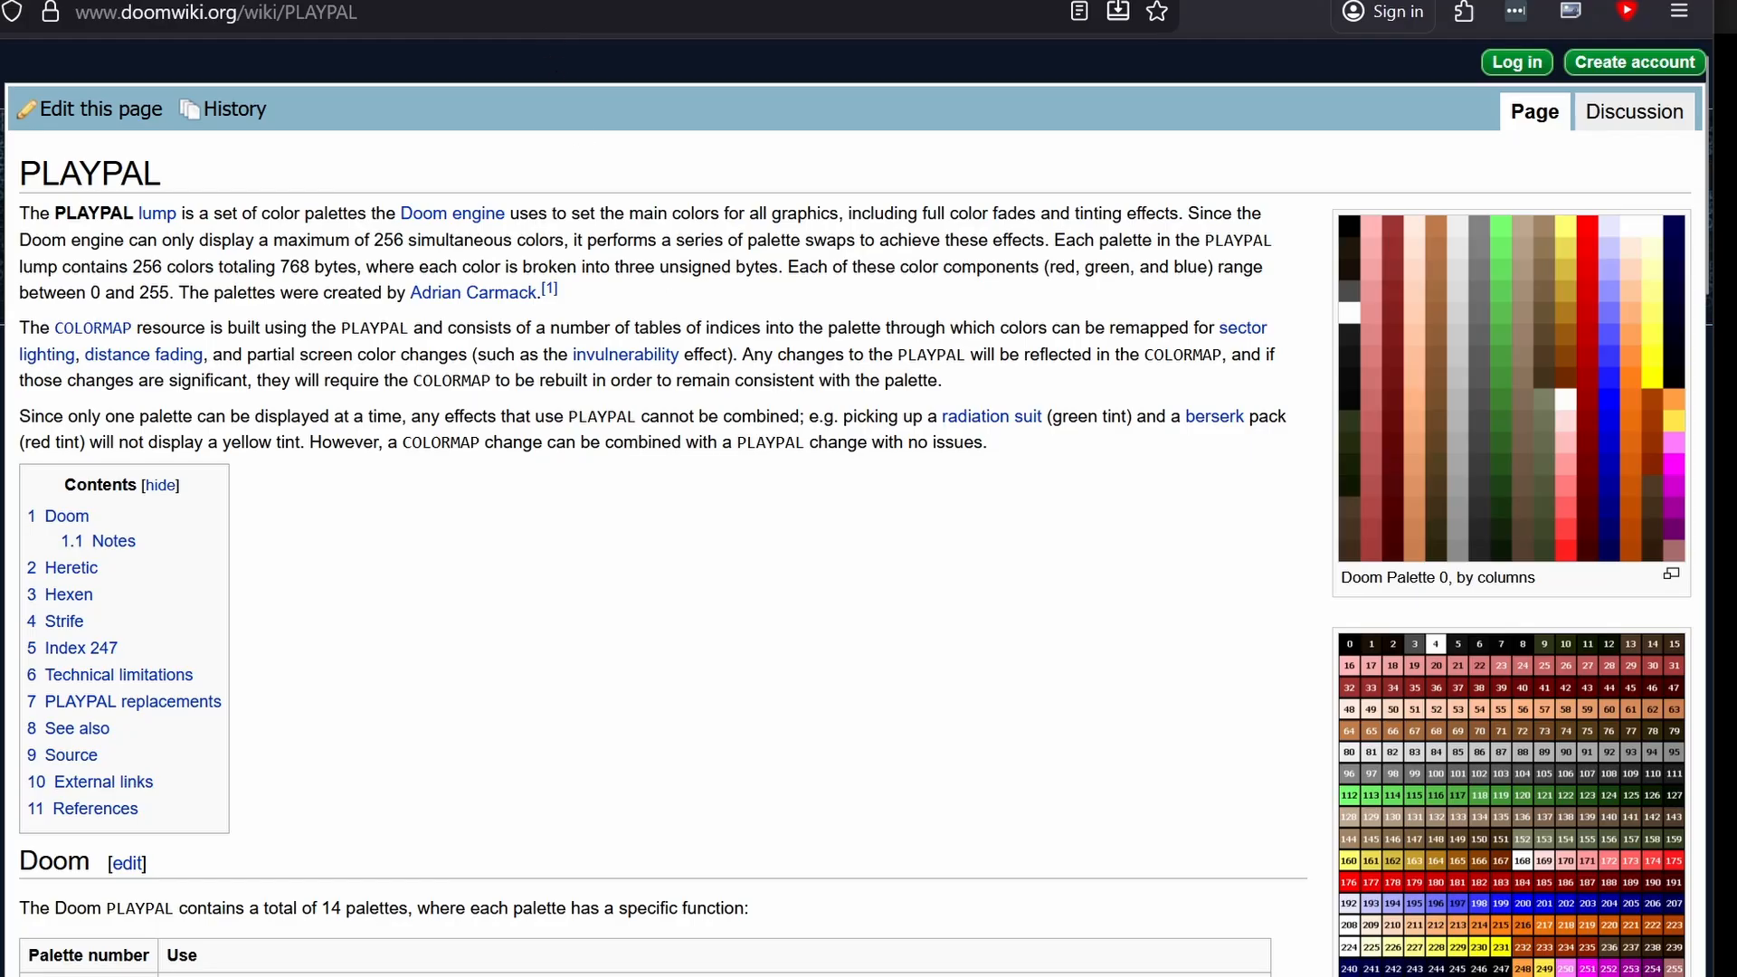
Step: Switch to the browser and open the numbered Doompal.png palette from the Doom Wiki PLAYPAL page as an enlarged standalone image
left_click(1517, 774)
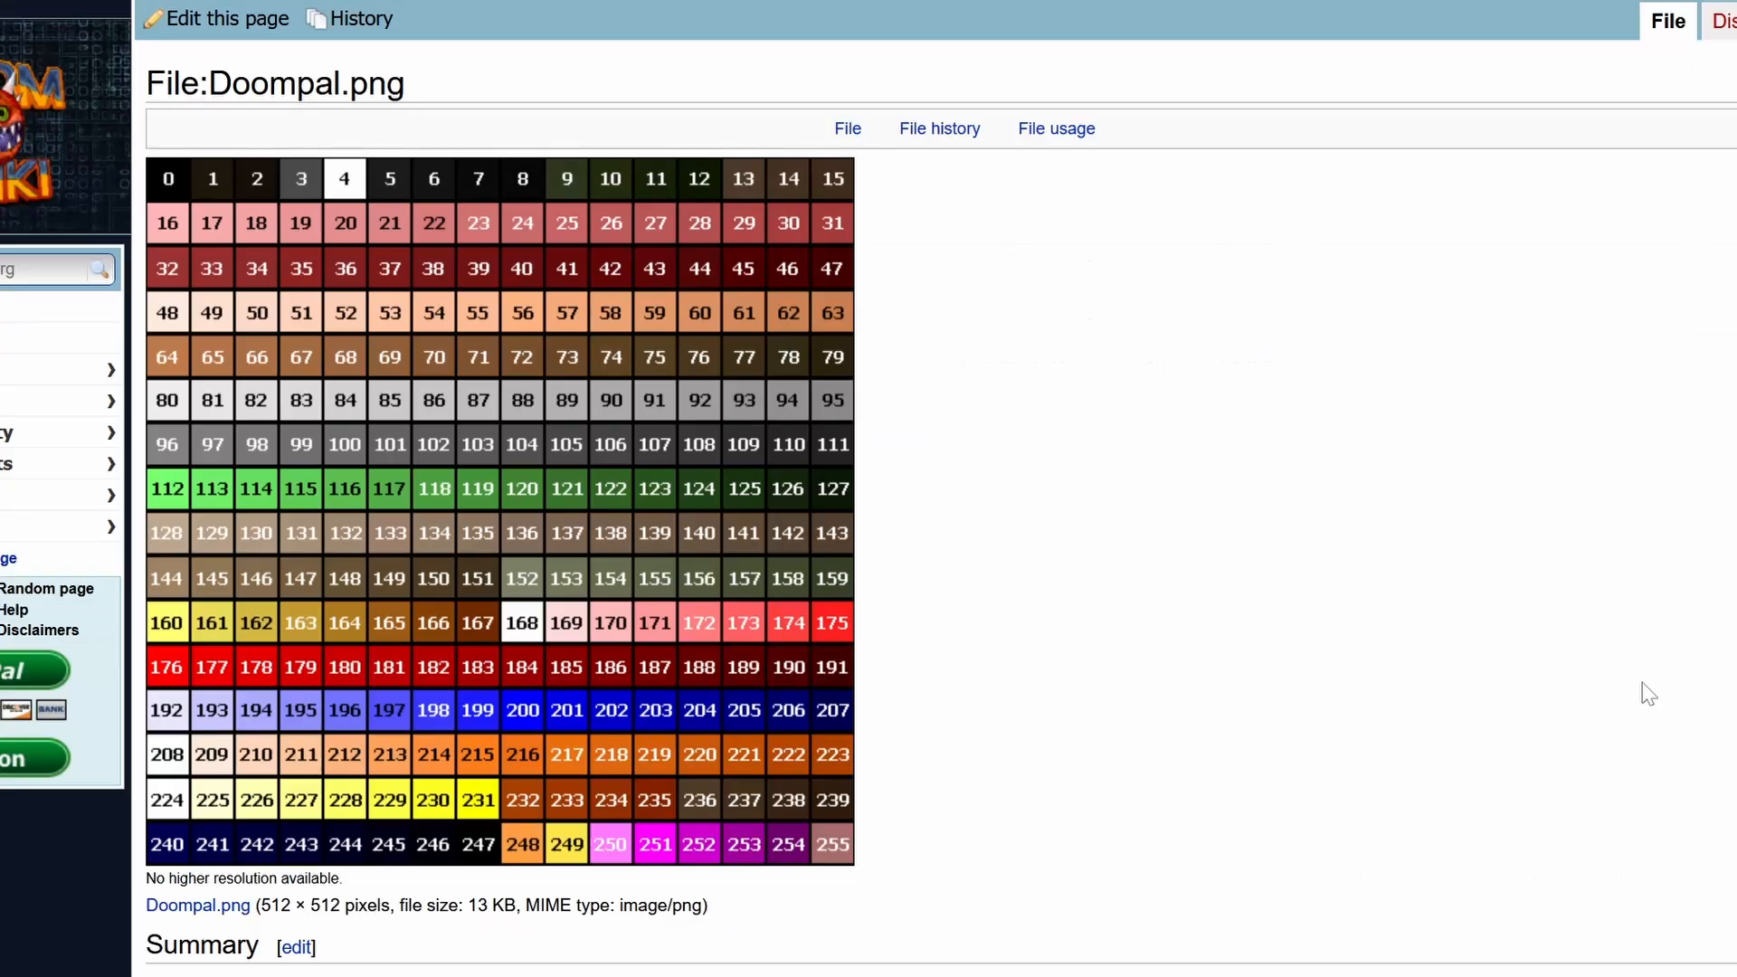
left_click(837, 513)
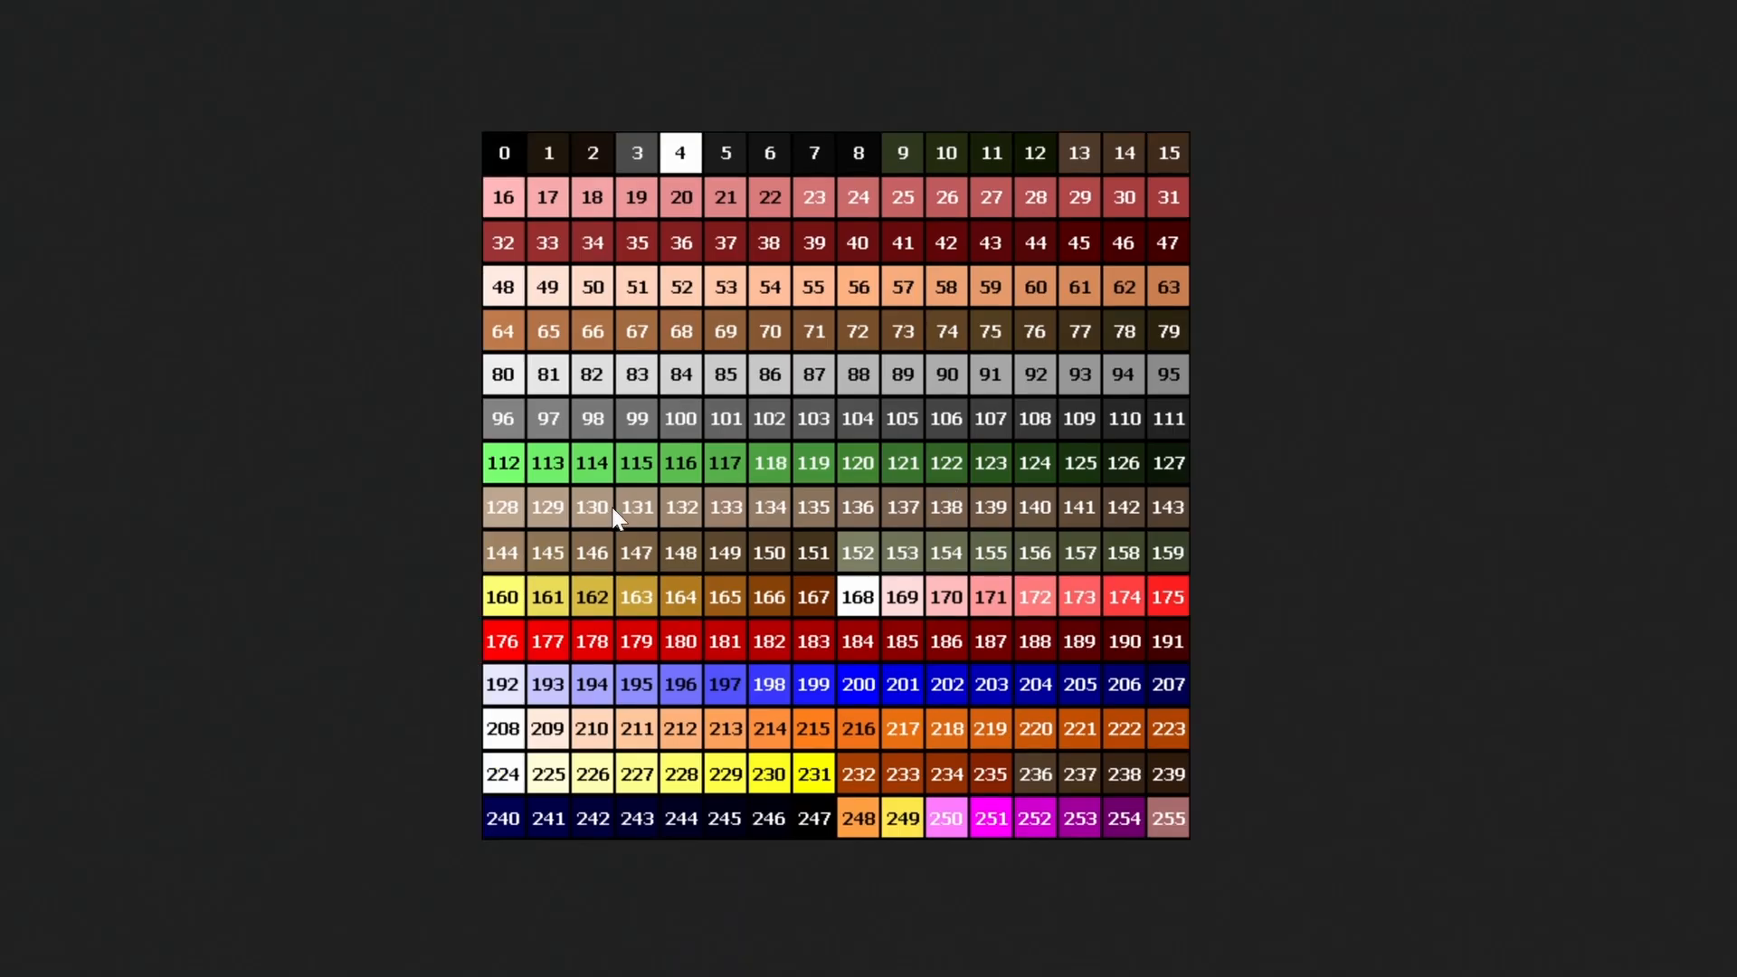
left_click(738, 548)
scroll(729, 552, "up", 2, "ctrl")
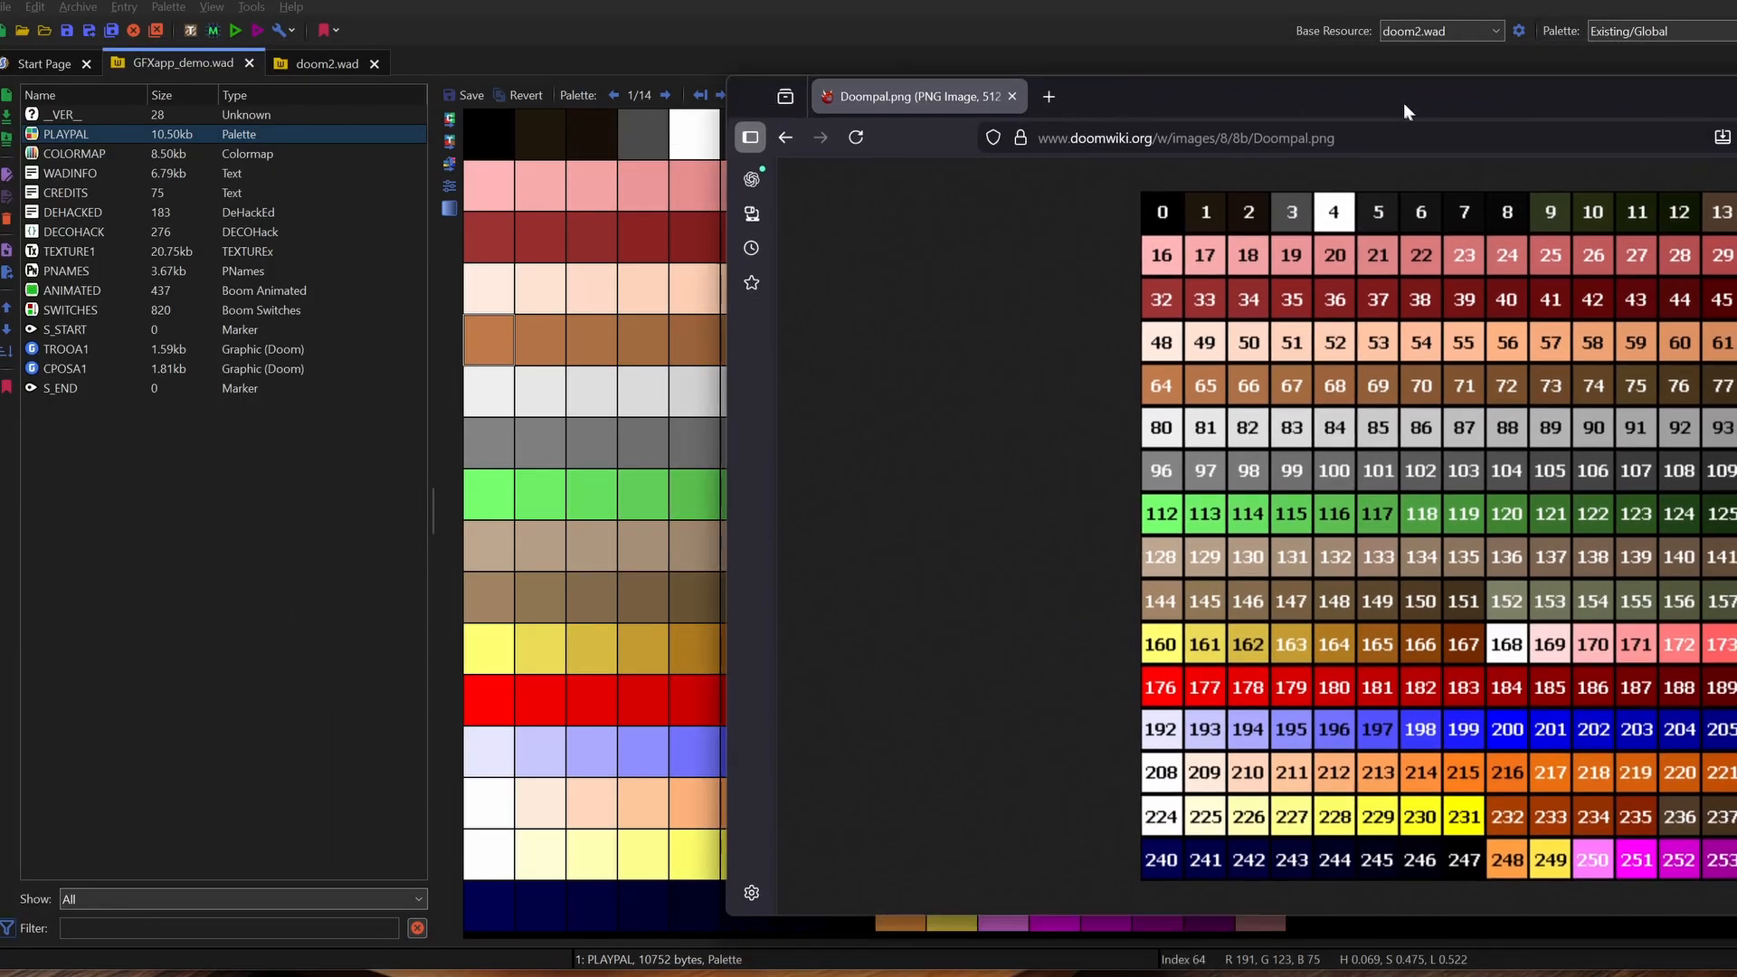
Step: Show the TROOA1 sprite and fit the browser window beside it to compare the sprite with the numbered palette
left_click_drag(1405, 111, 1297, 112)
left_click(78, 349)
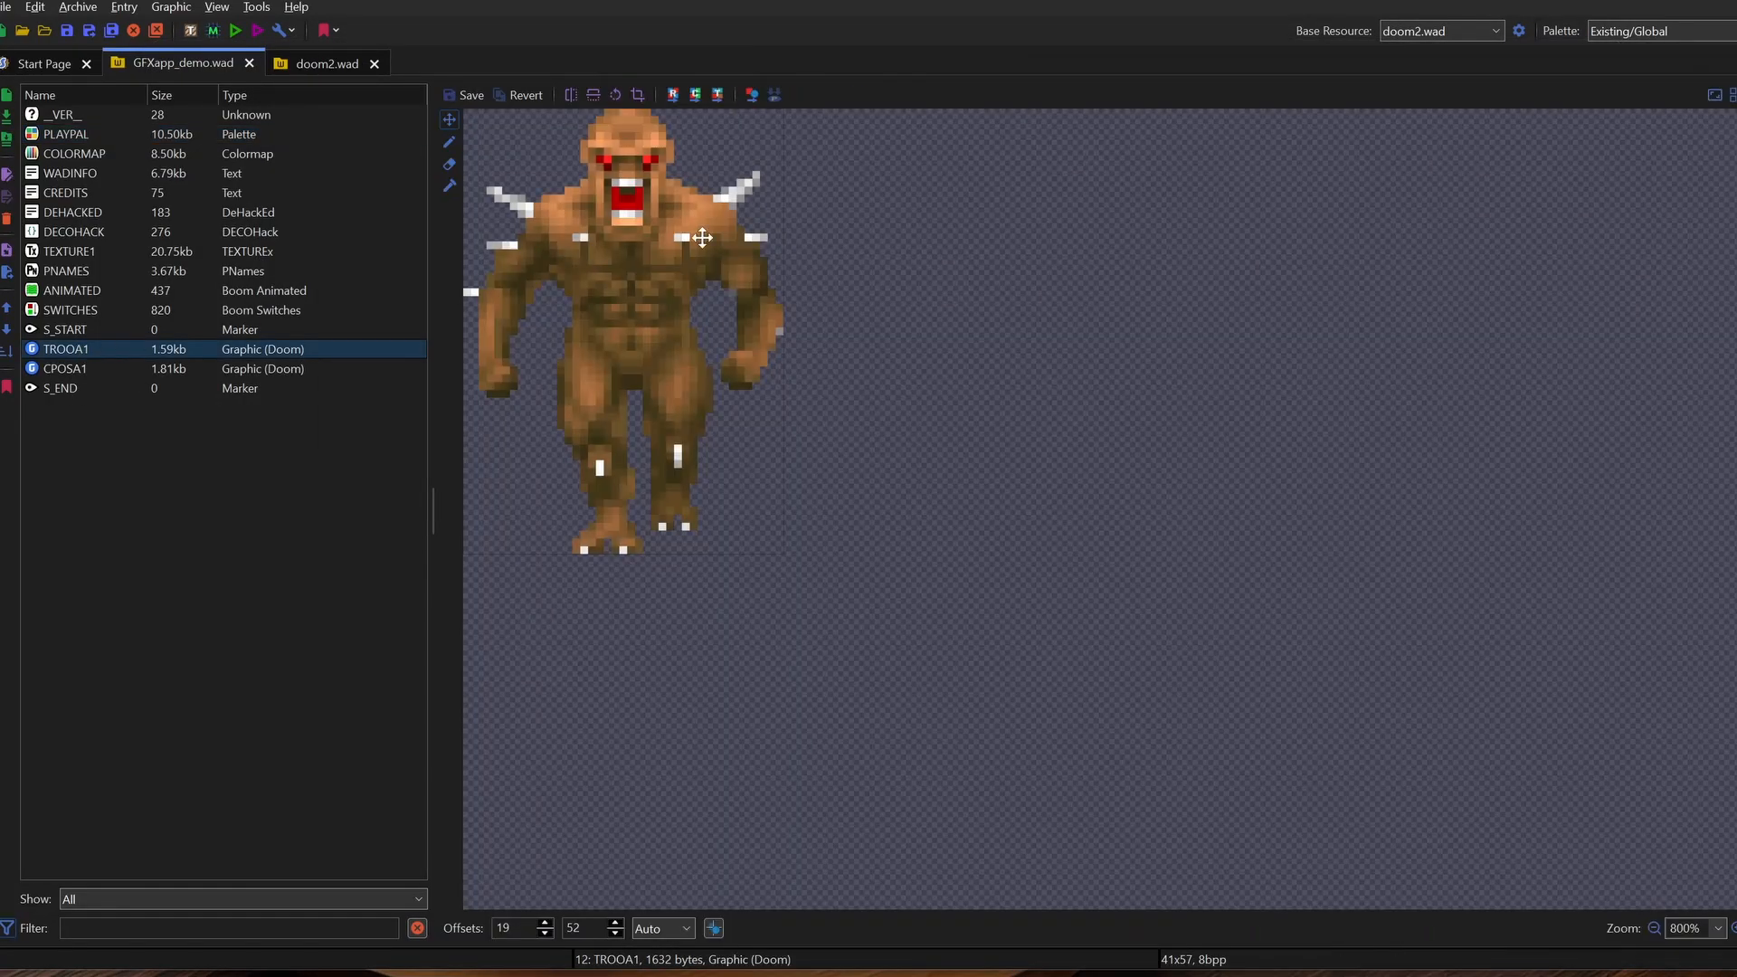
key("alt+Tab")
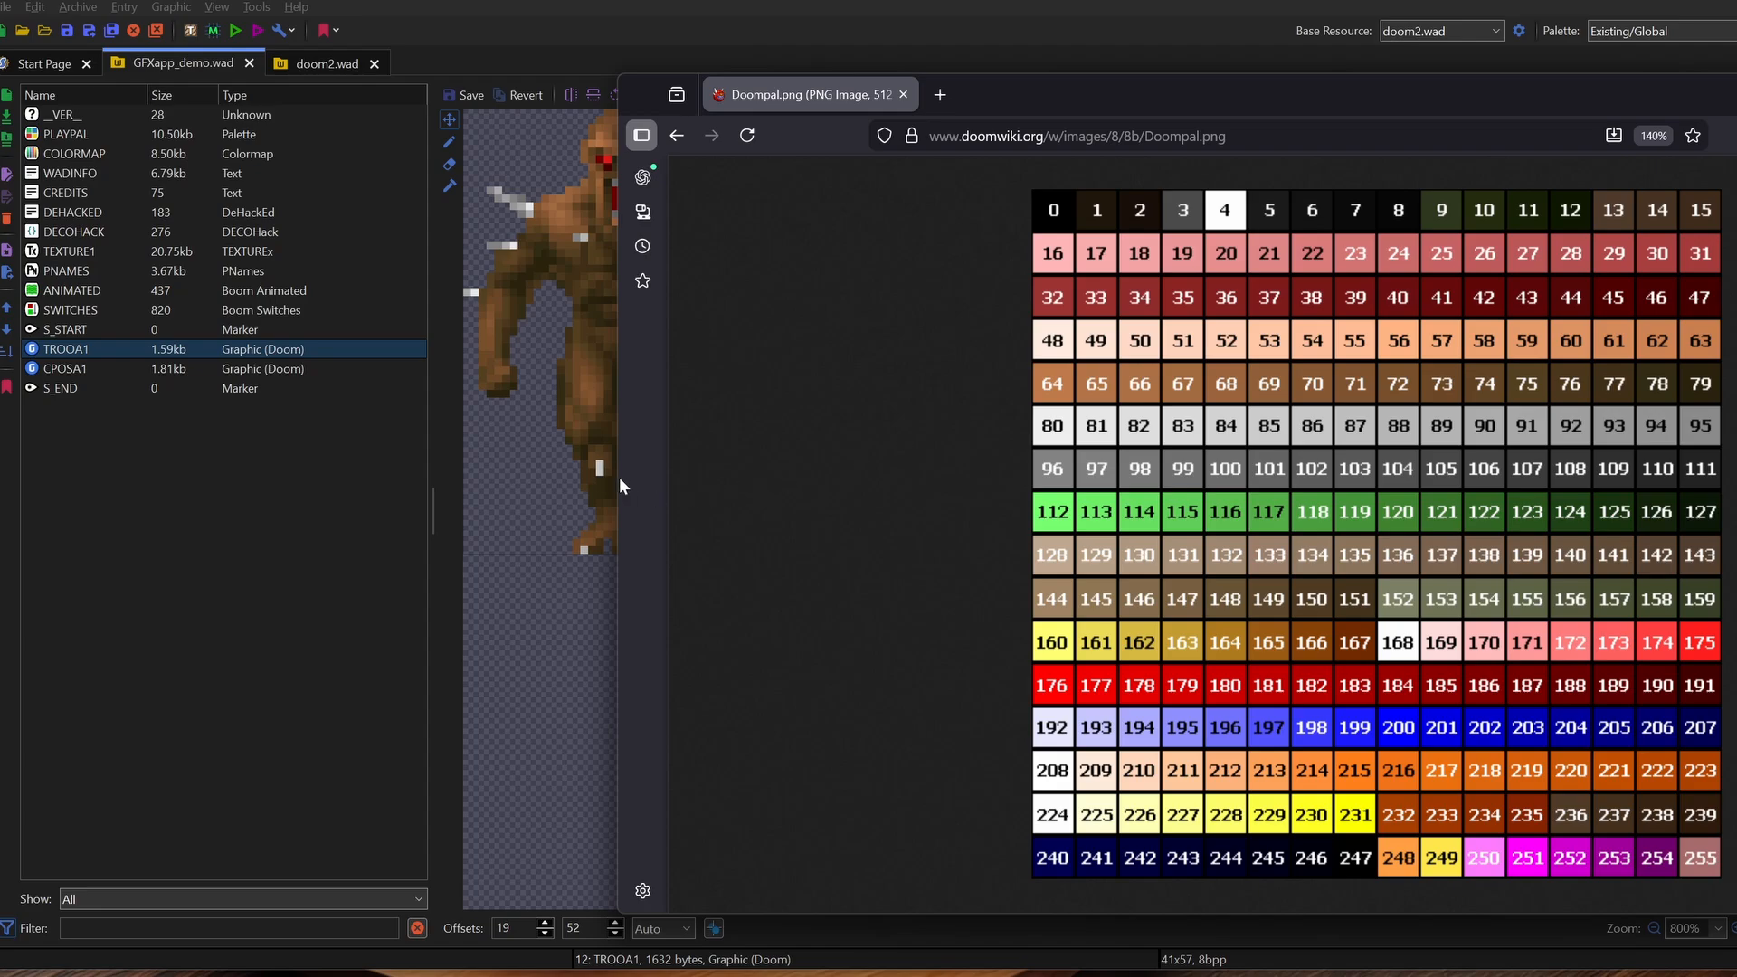
left_click_drag(626, 486, 1209, 426)
left_click_drag(1661, 105, 1370, 64)
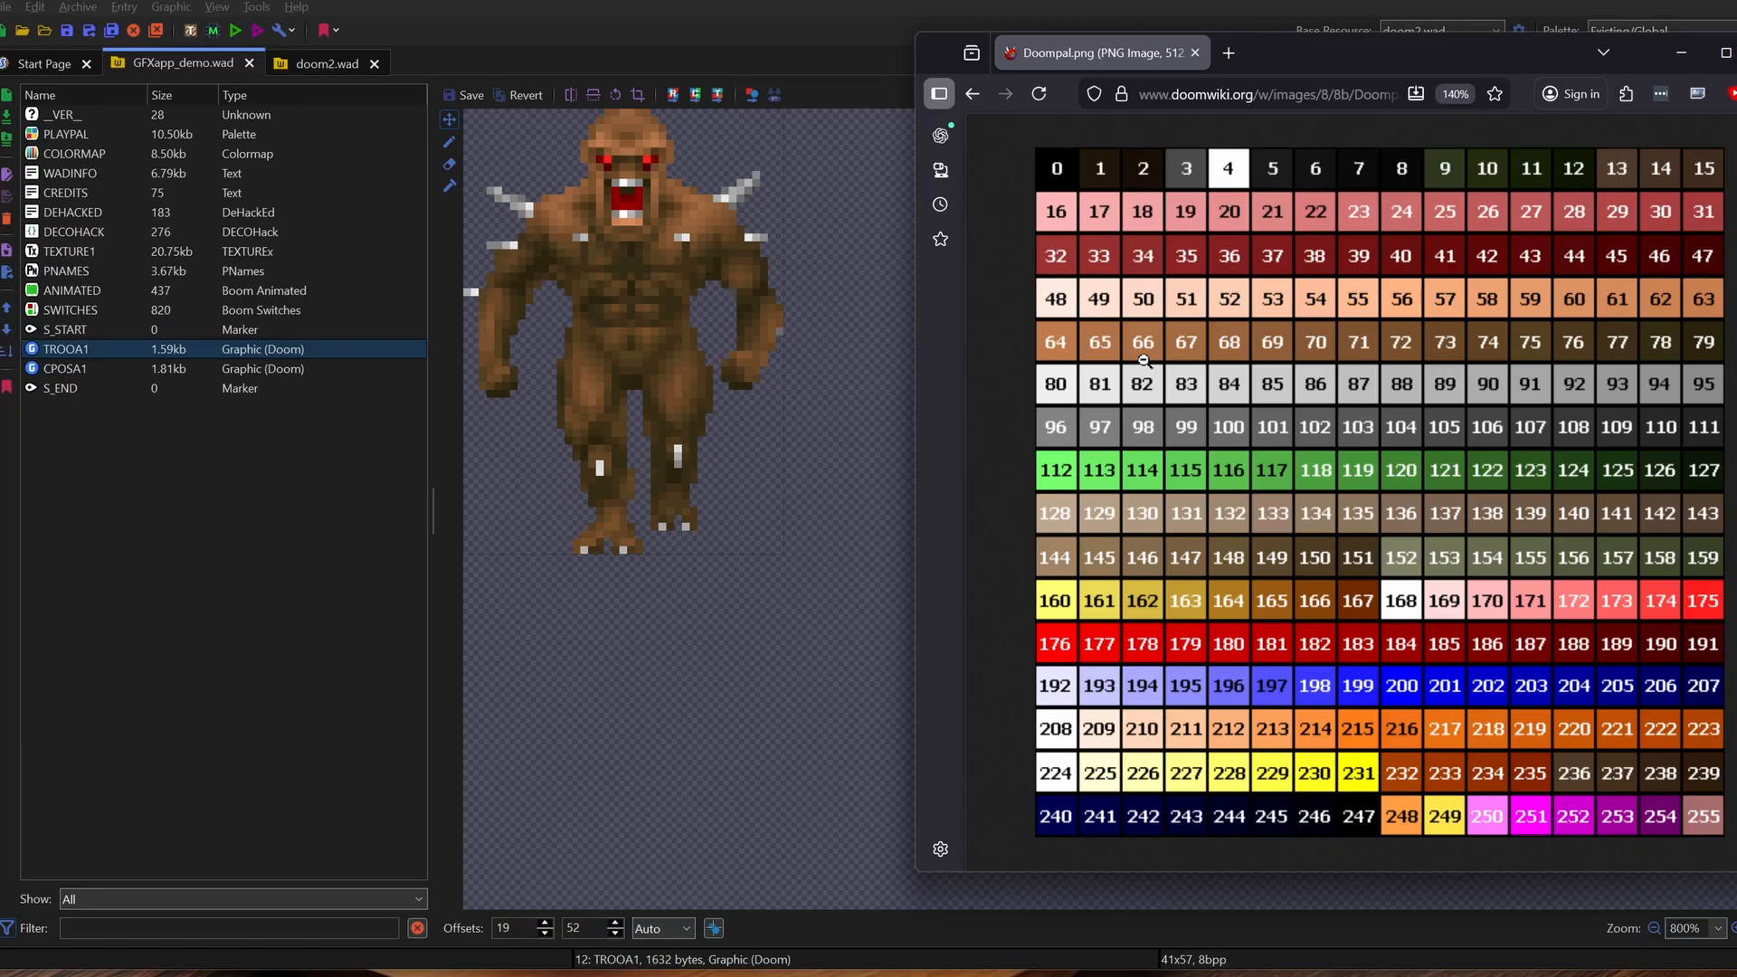
left_click(835, 24)
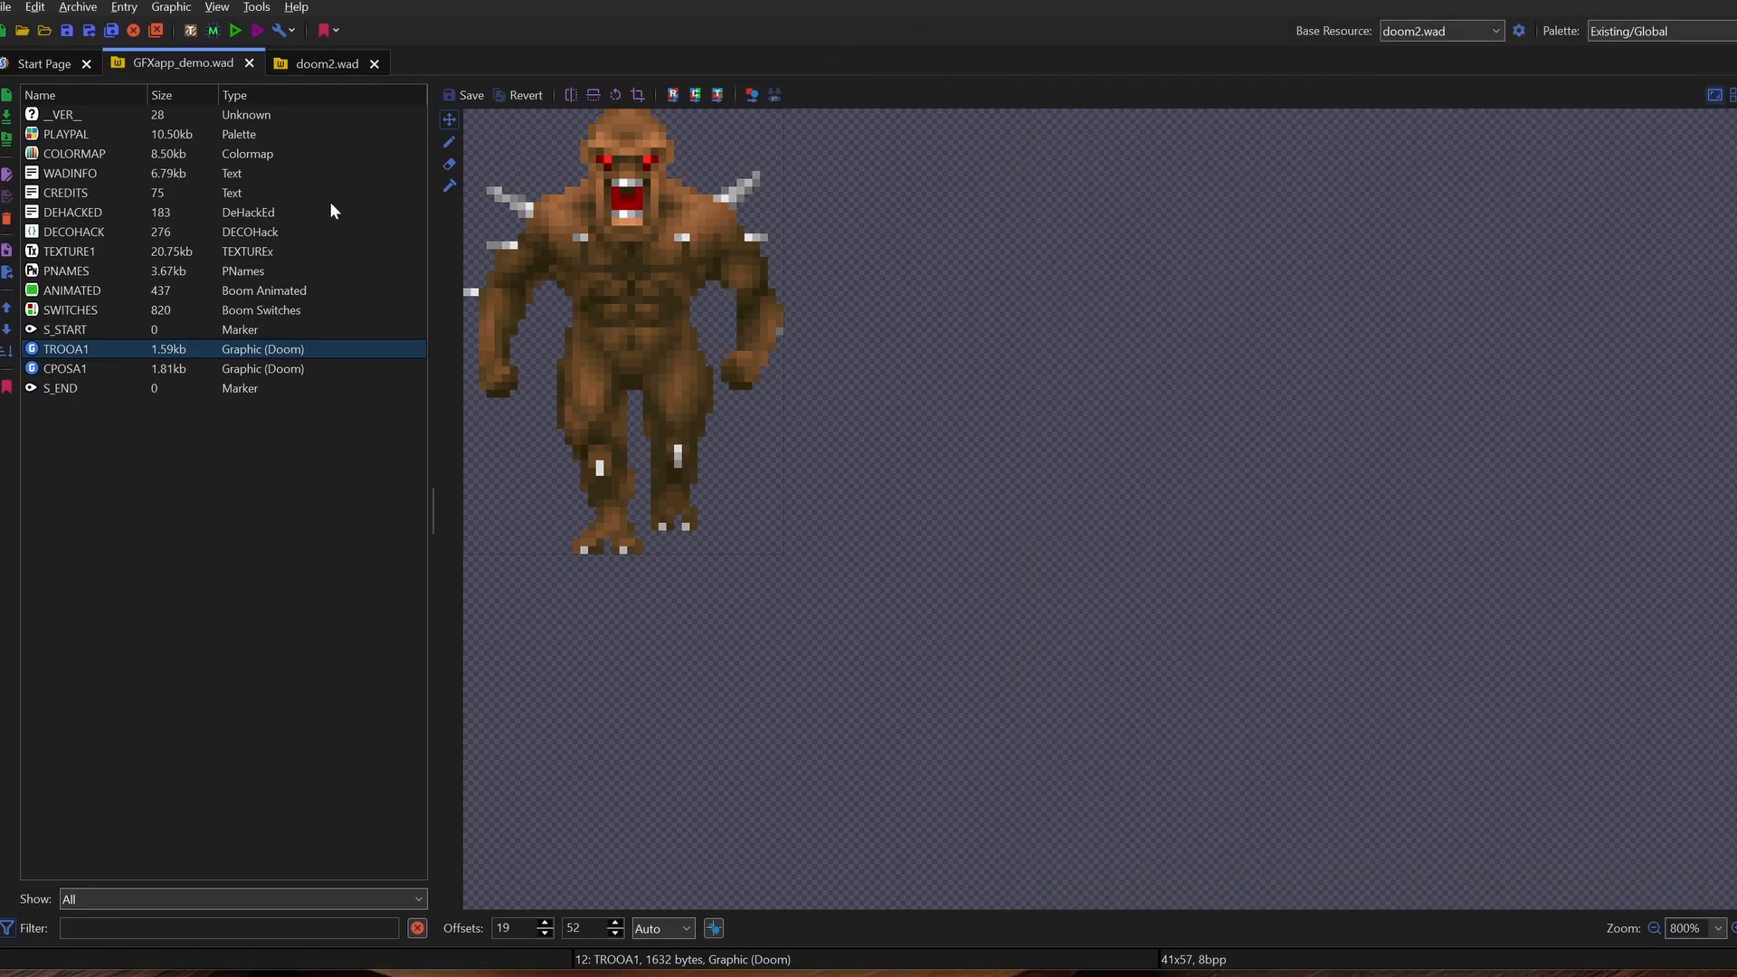
Step: Step through every palette in the PLAYPAL entry and return to the first one
left_click(67, 136)
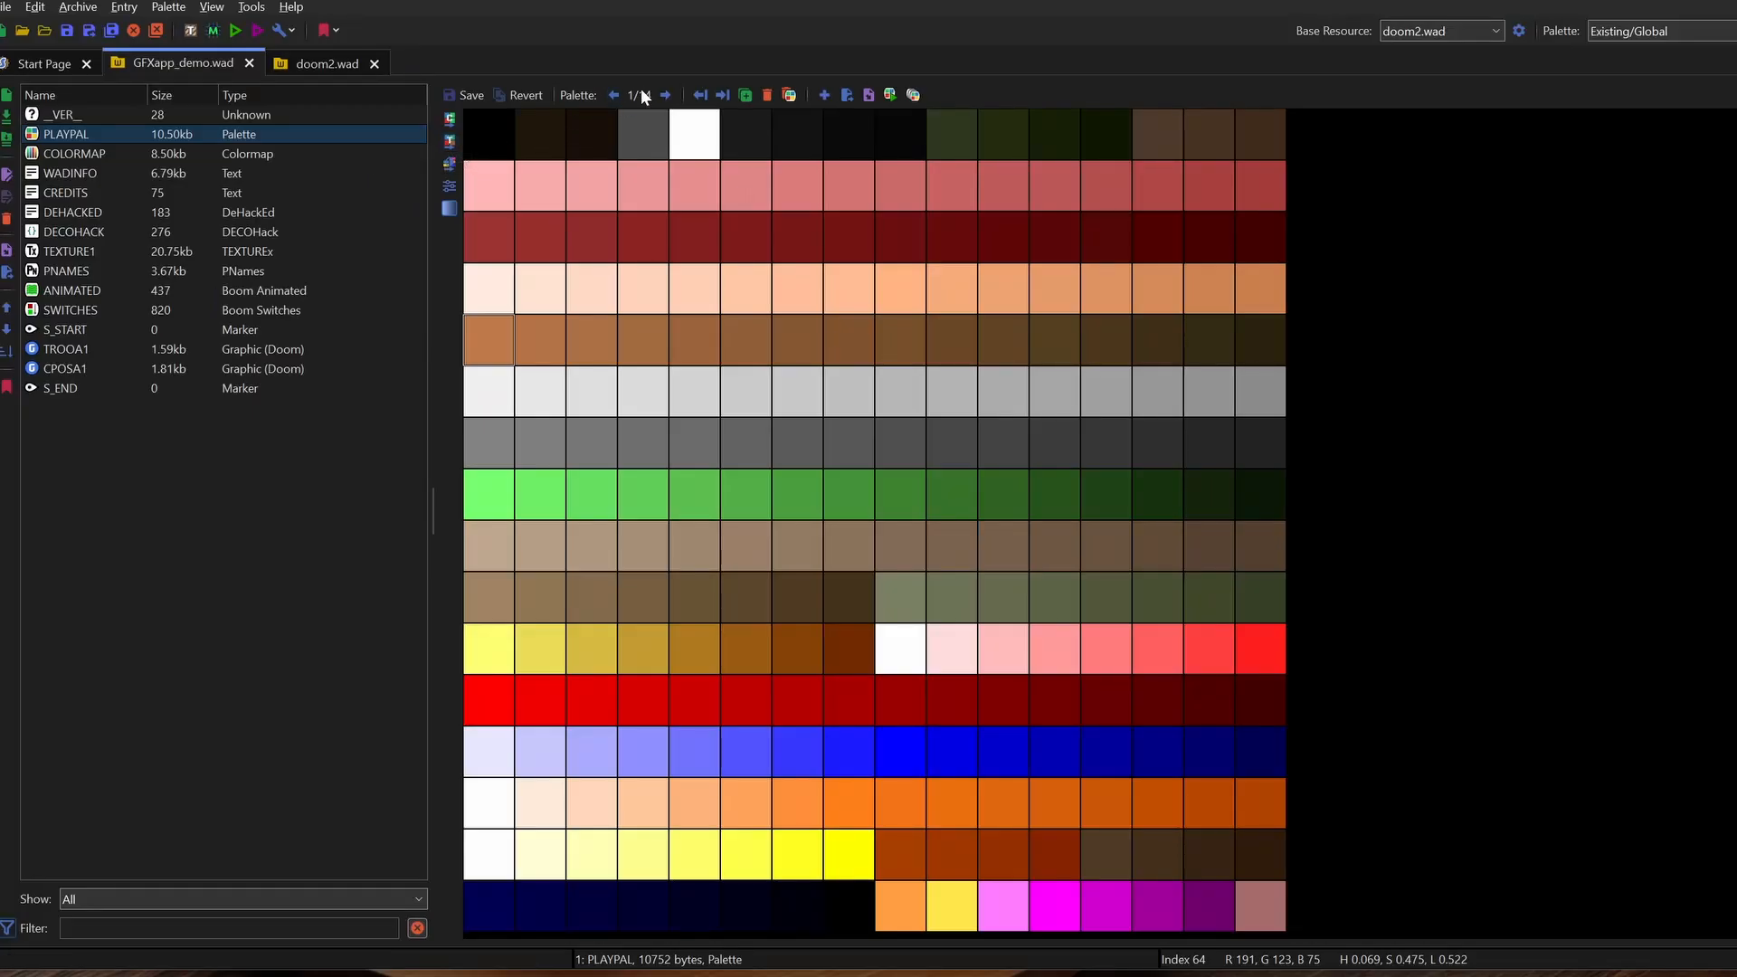
left_click(659, 96)
left_click(662, 96)
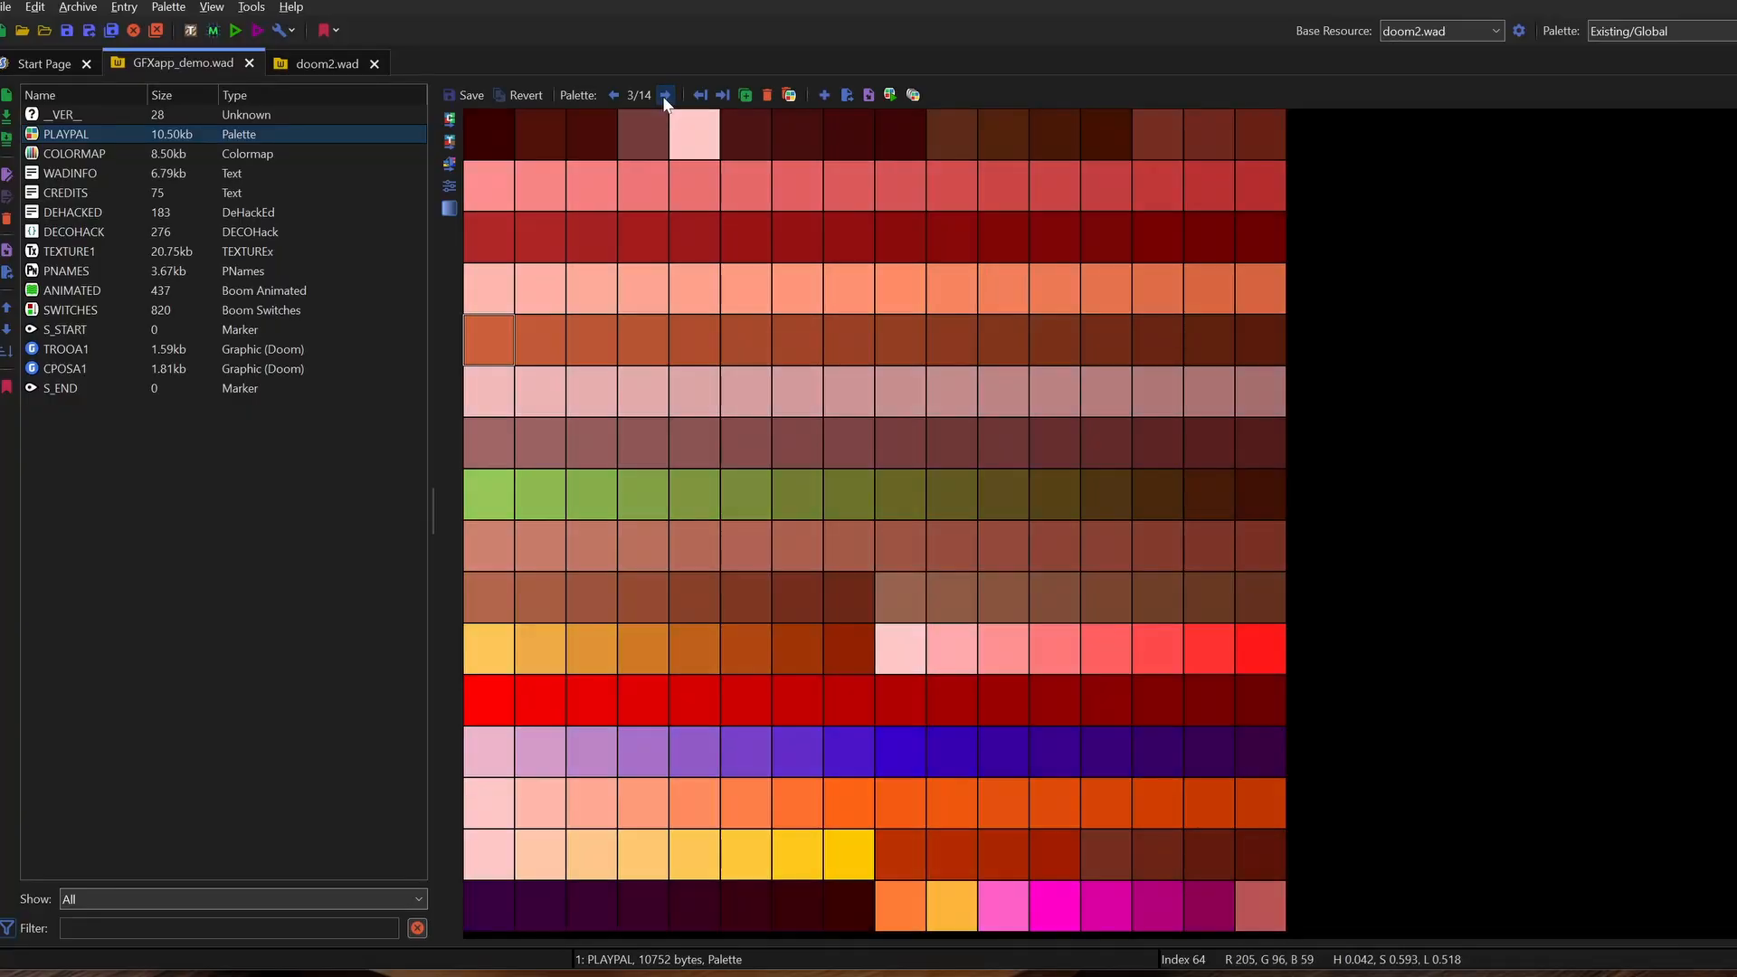
left_click(662, 96)
left_click(662, 96)
left_click(663, 96)
left_click(662, 96)
left_click(662, 96)
left_click(663, 96)
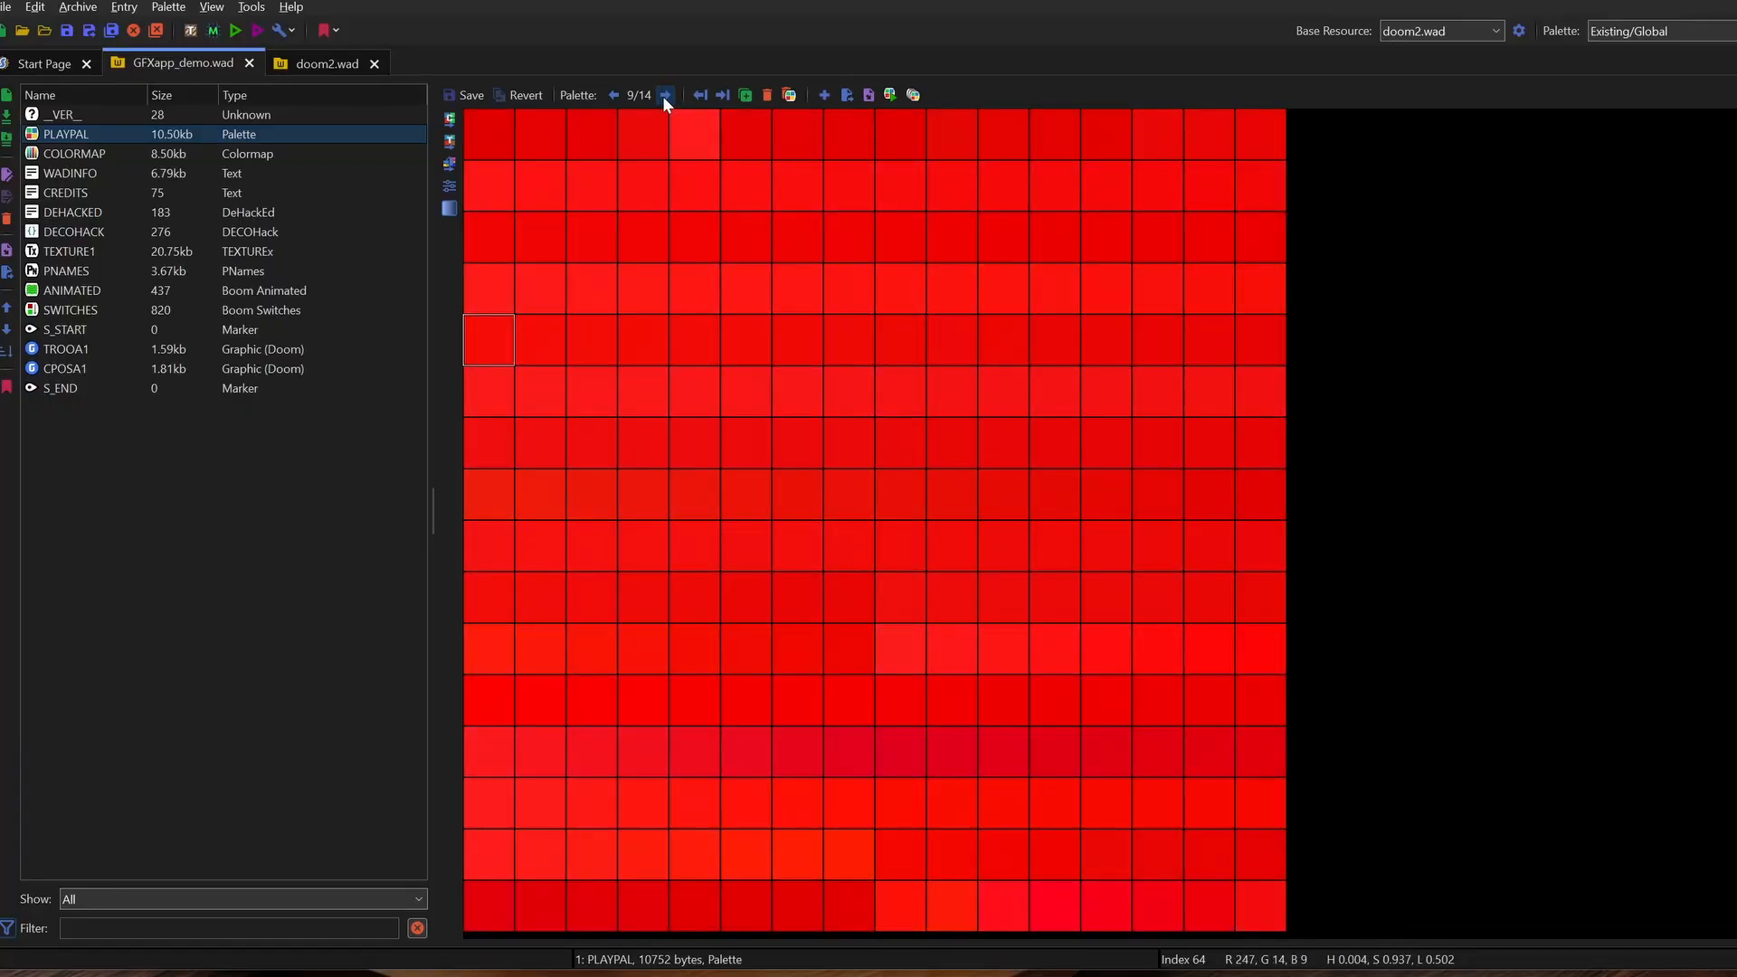
left_click(664, 96)
left_click(671, 96)
left_click(671, 96)
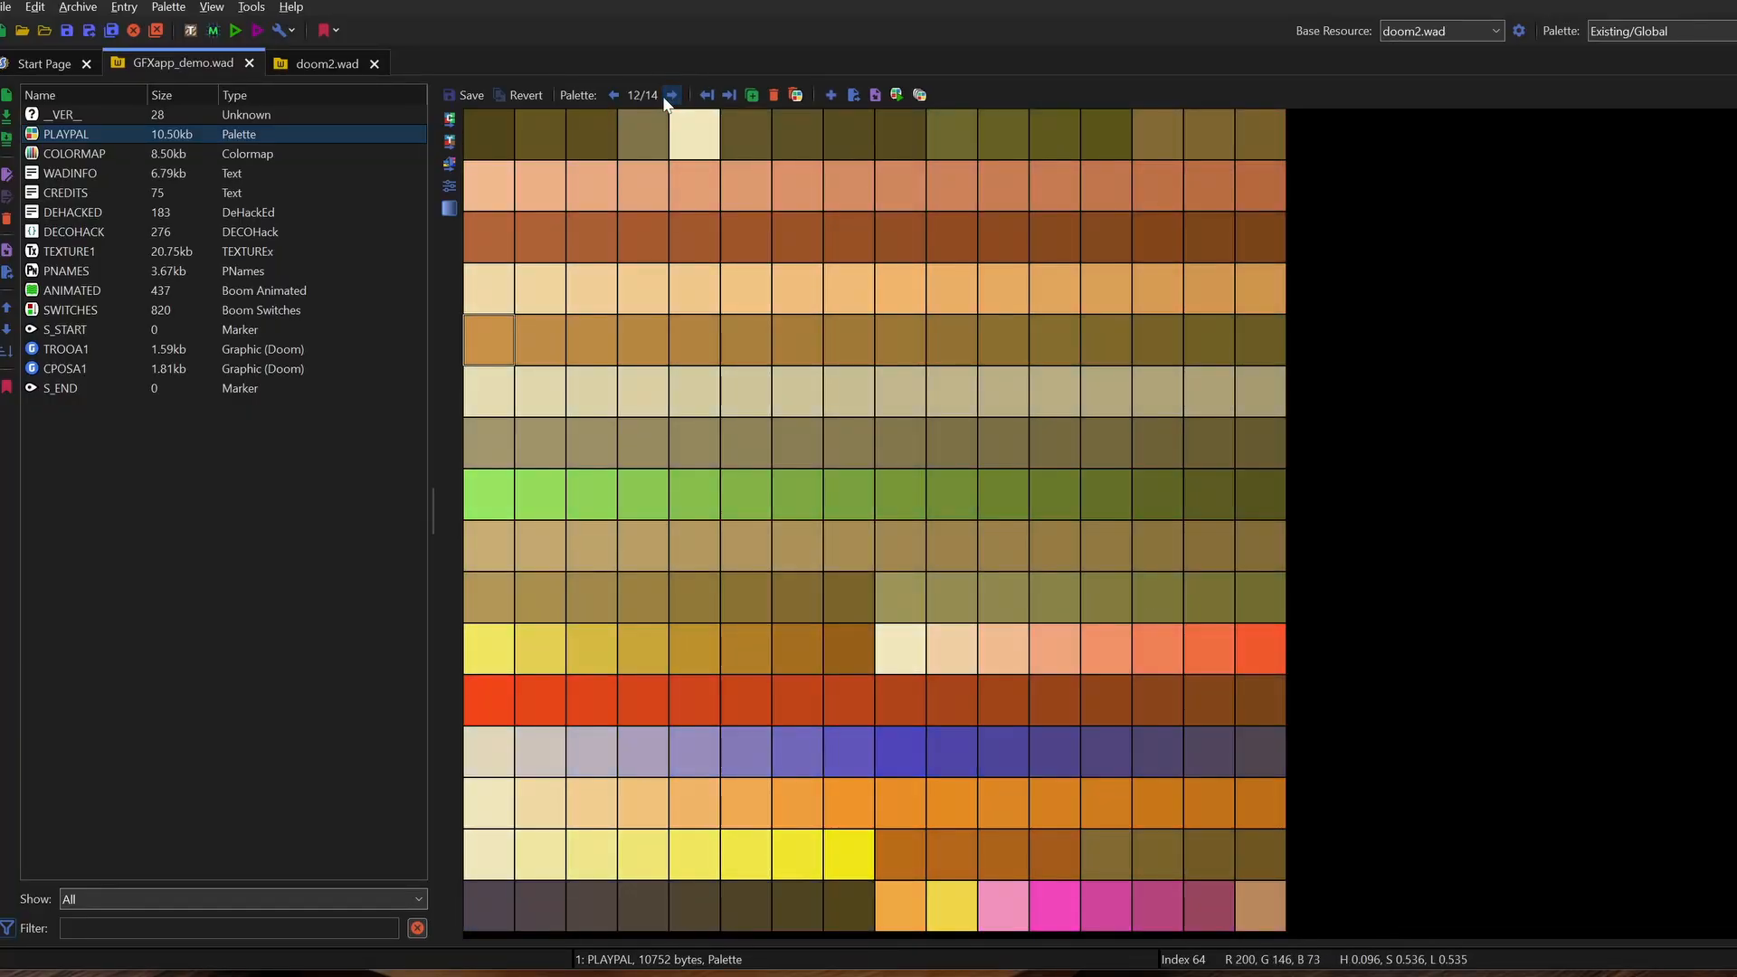
left_click(671, 96)
left_click(670, 96)
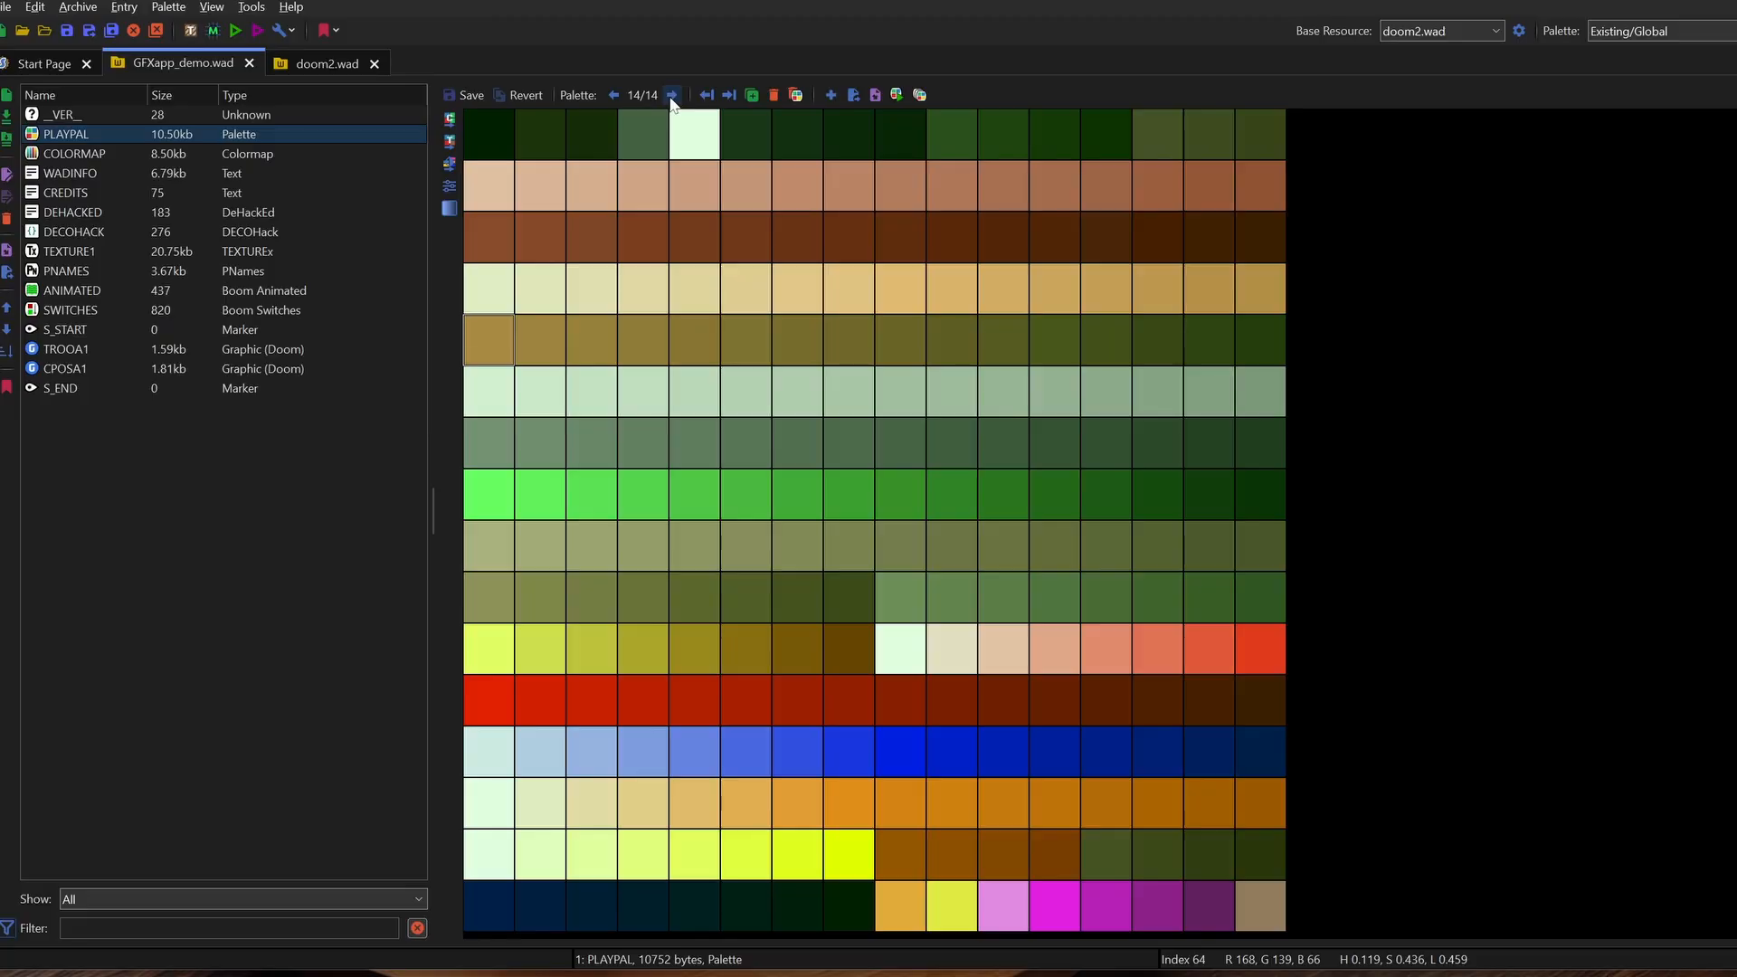
left_click(672, 96)
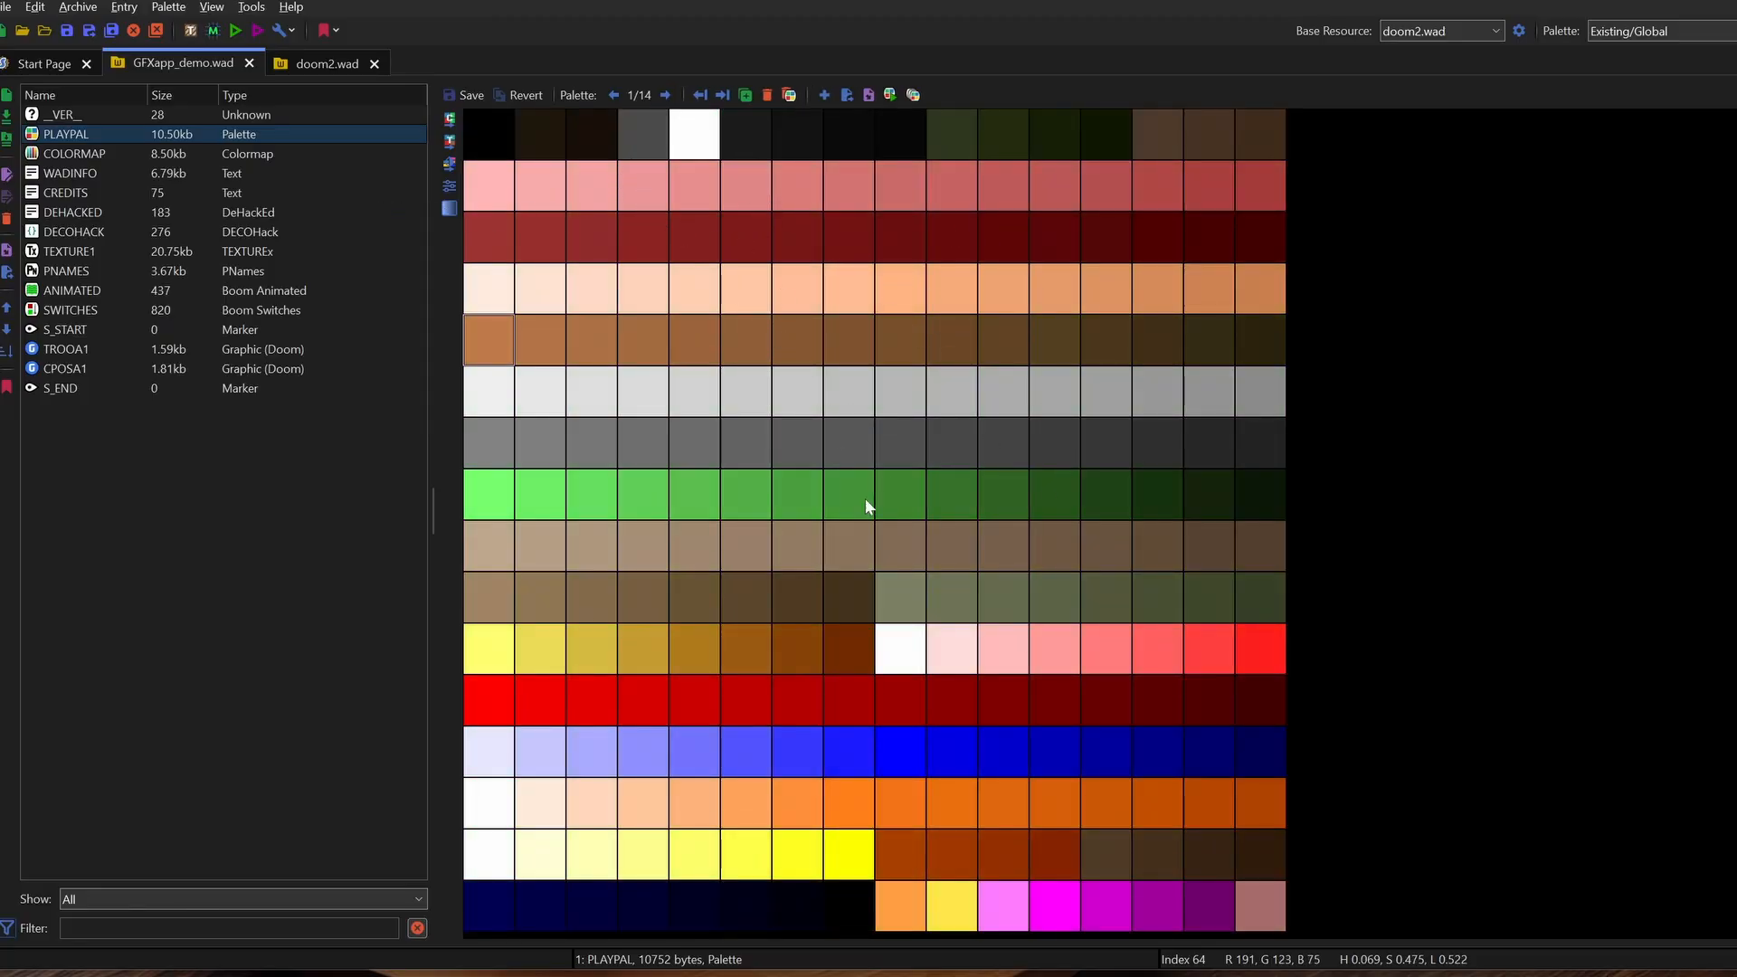
right_click(65, 137)
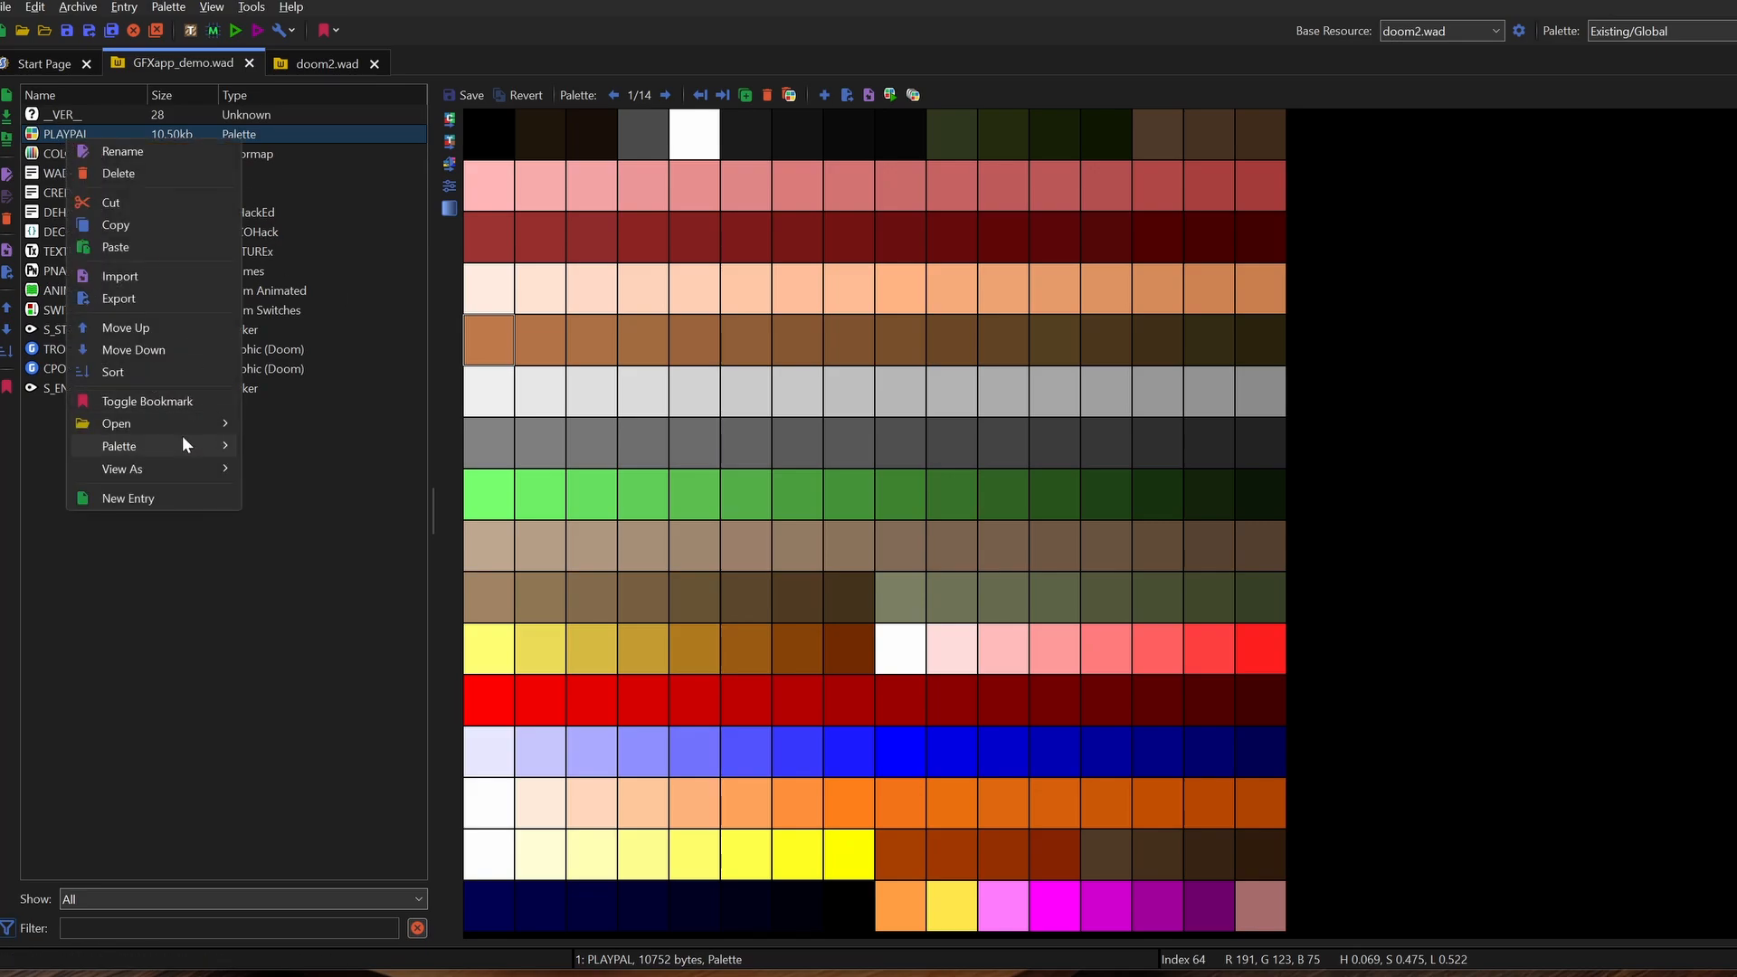
mouse_move(181, 444)
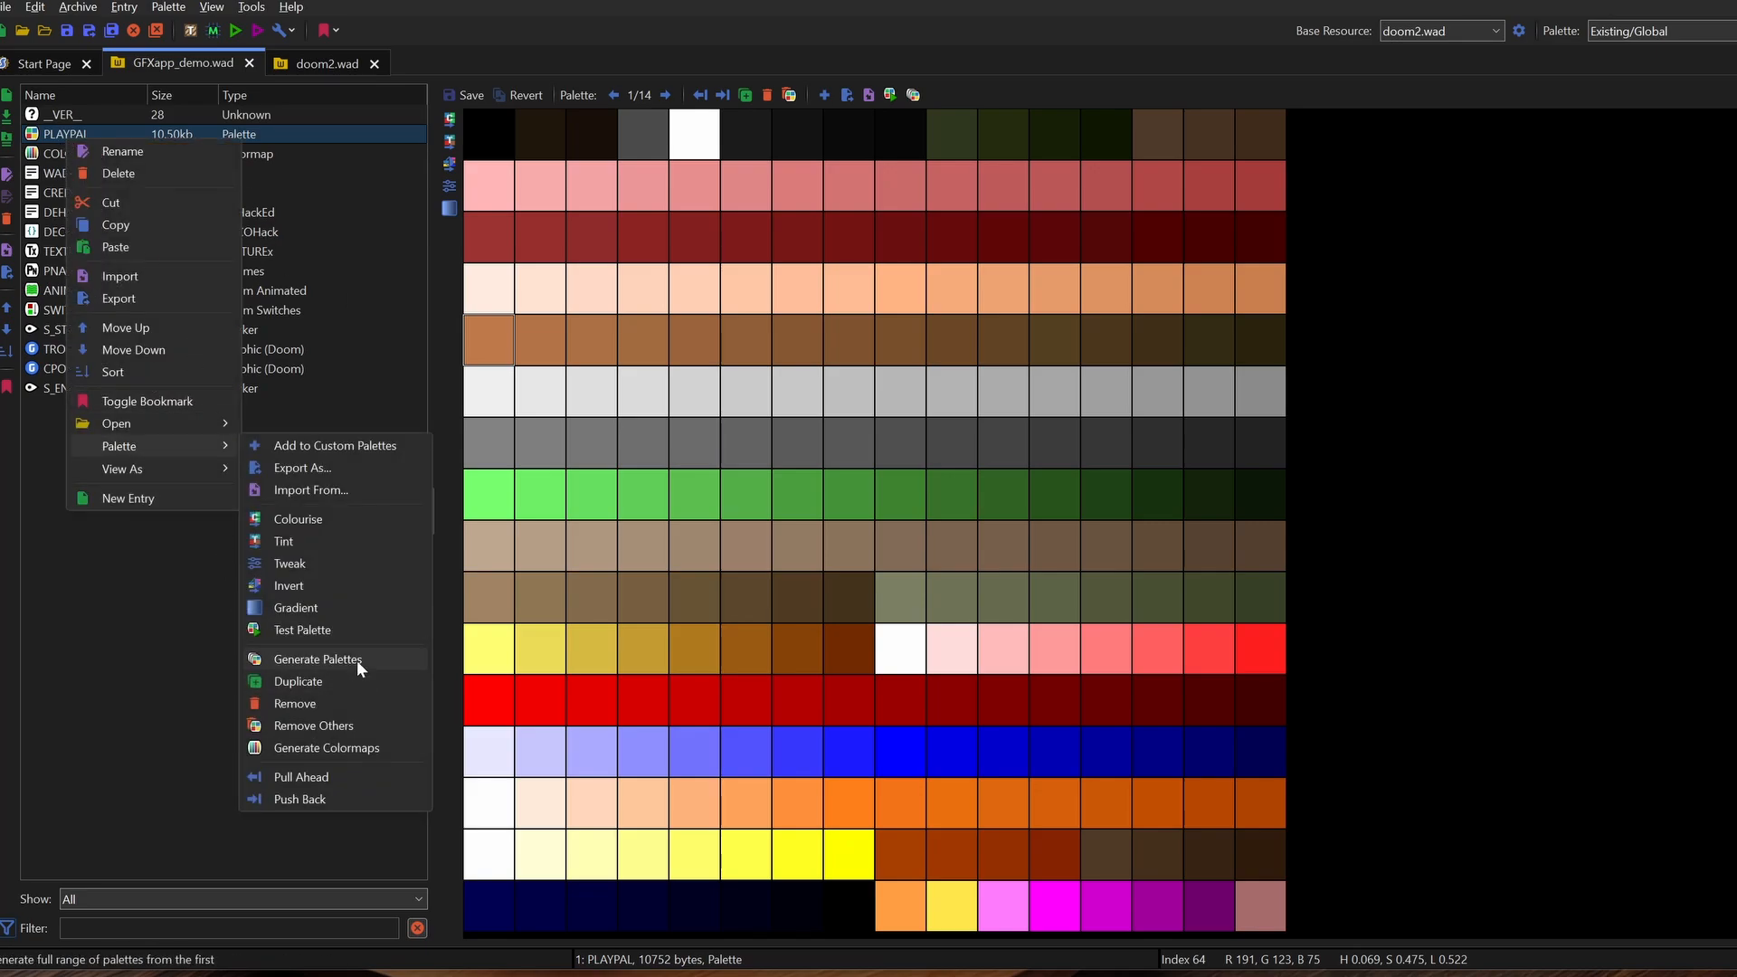
left_click(666, 78)
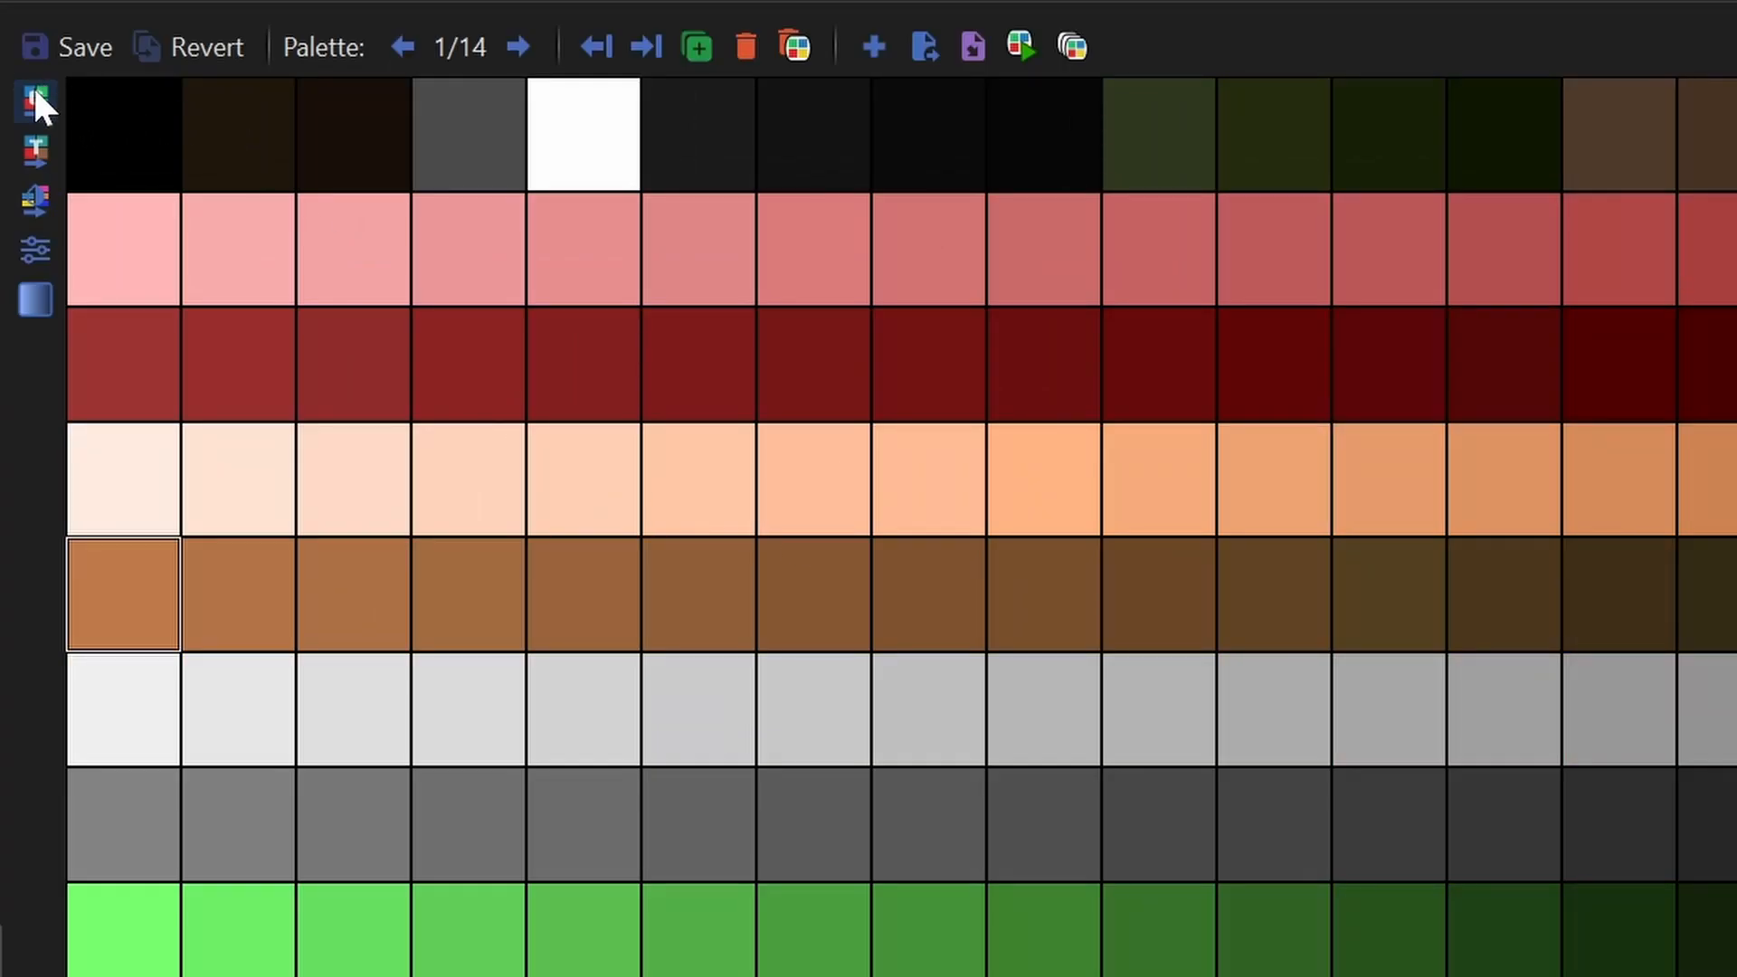
Step: Try the Colourise effect on the first palette with a yellow-green of red 152, green 252, blue 3
left_click(34, 100)
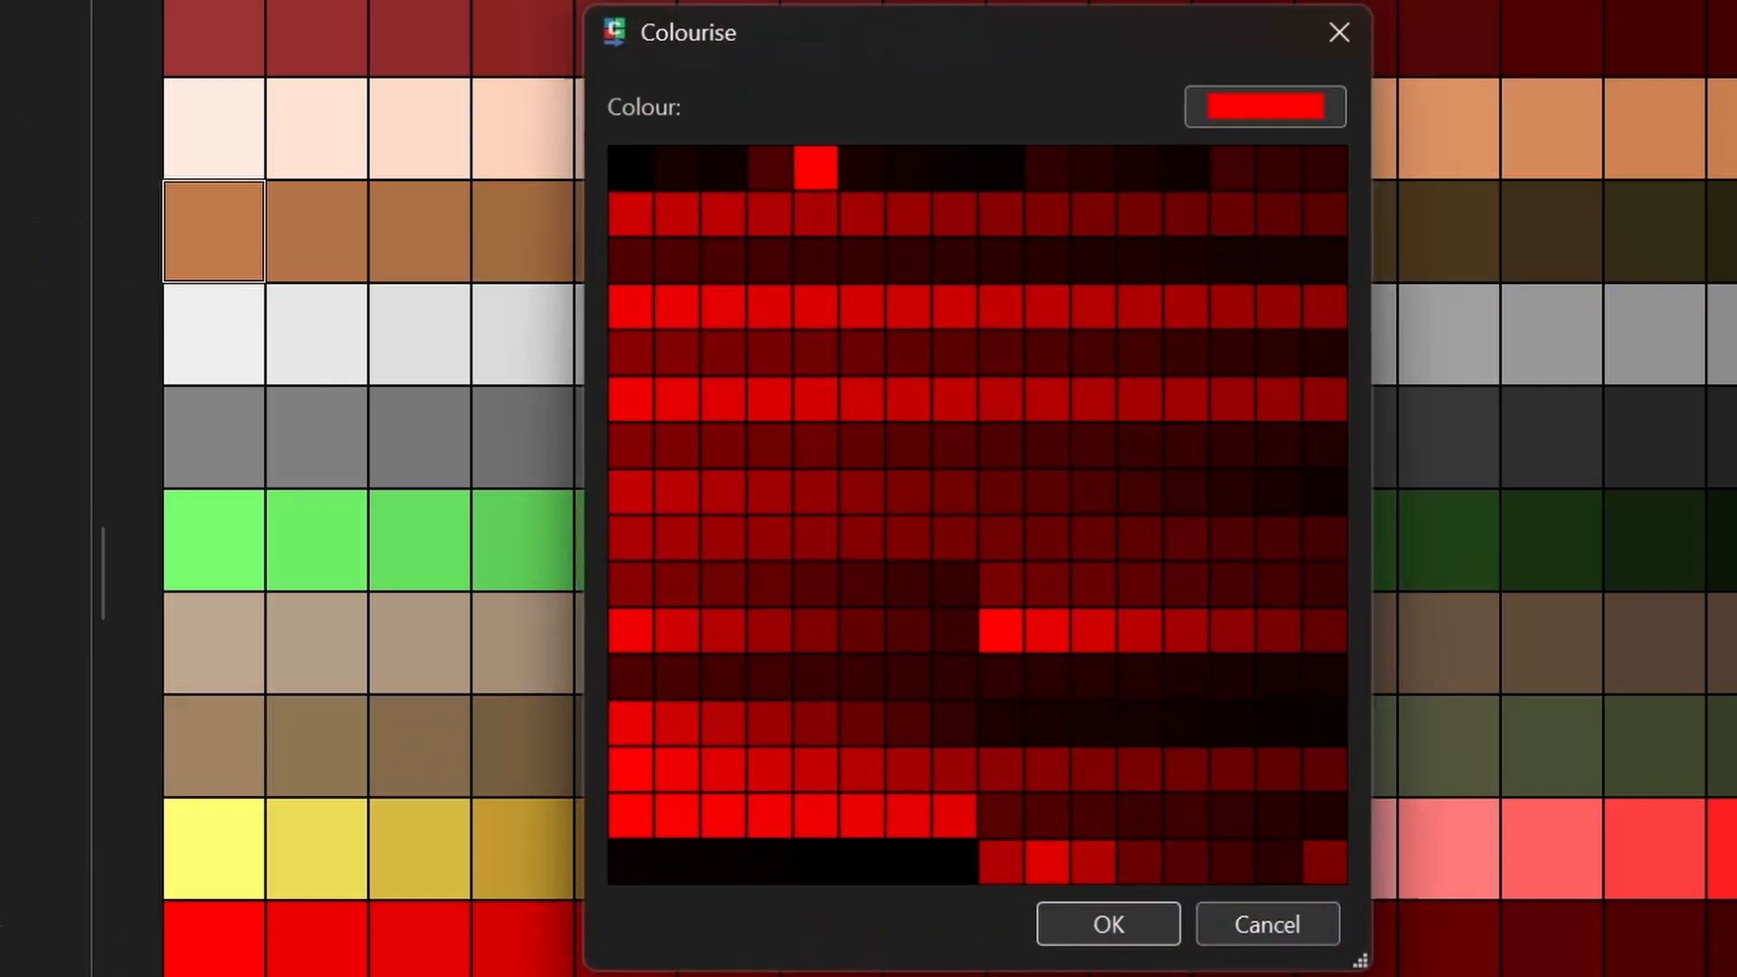
left_click(1322, 101)
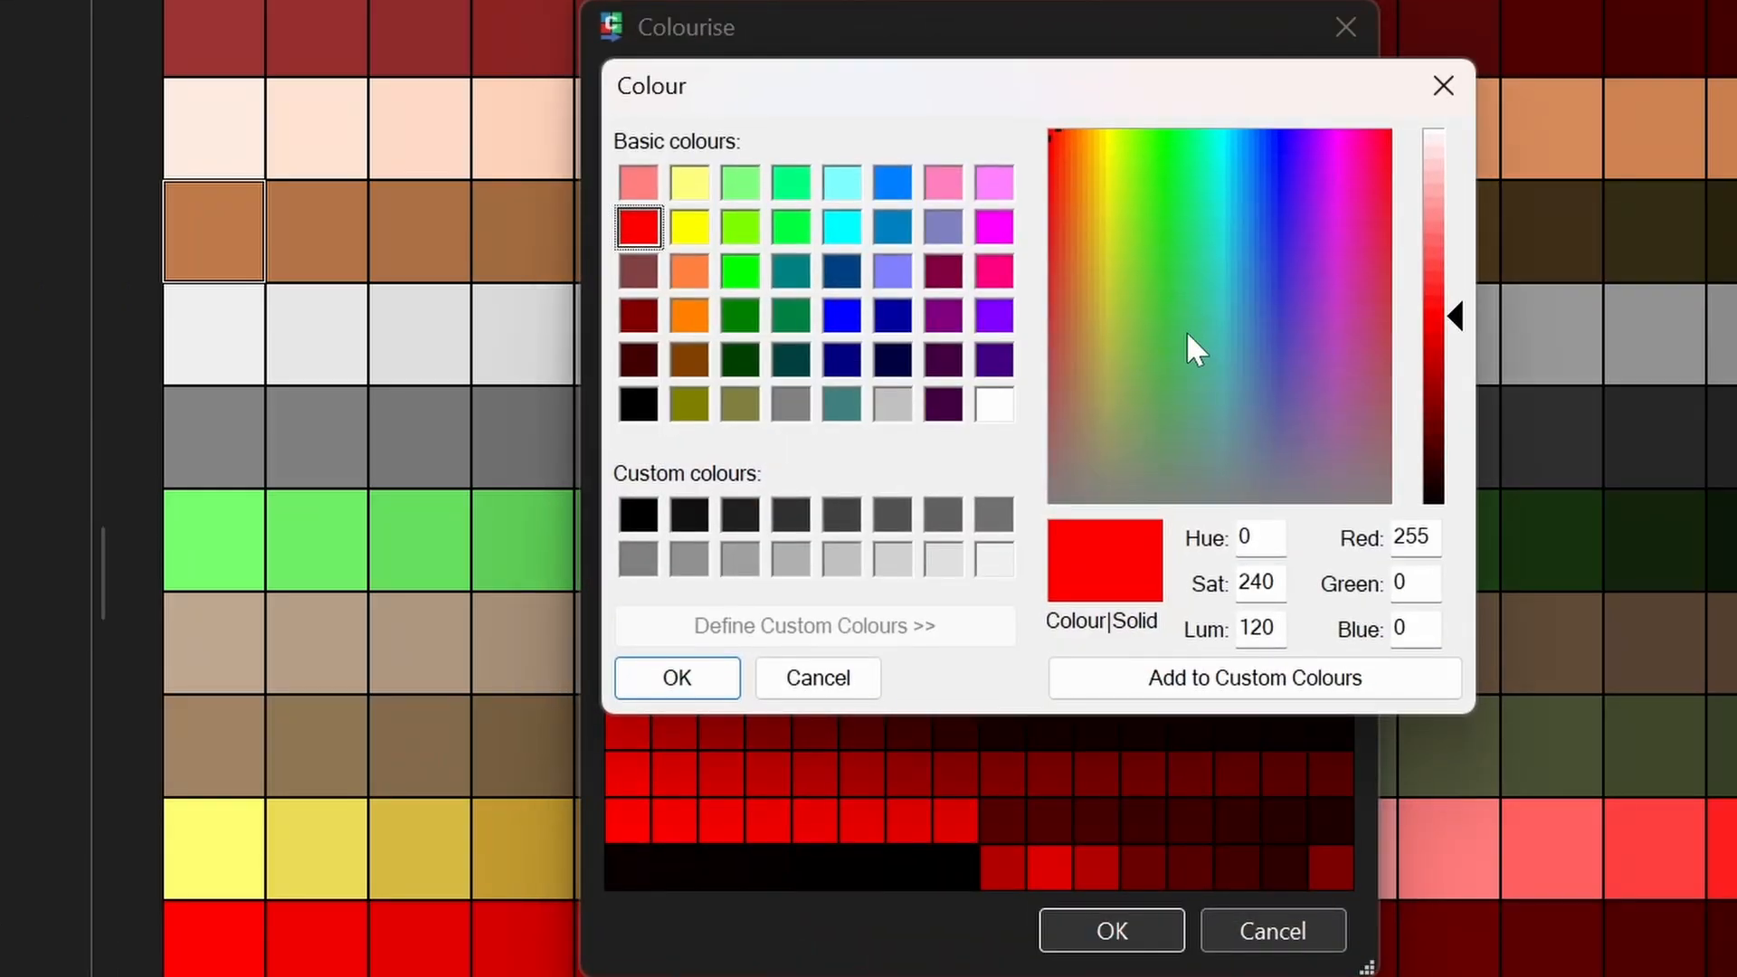
left_click_drag(1142, 206, 1129, 144)
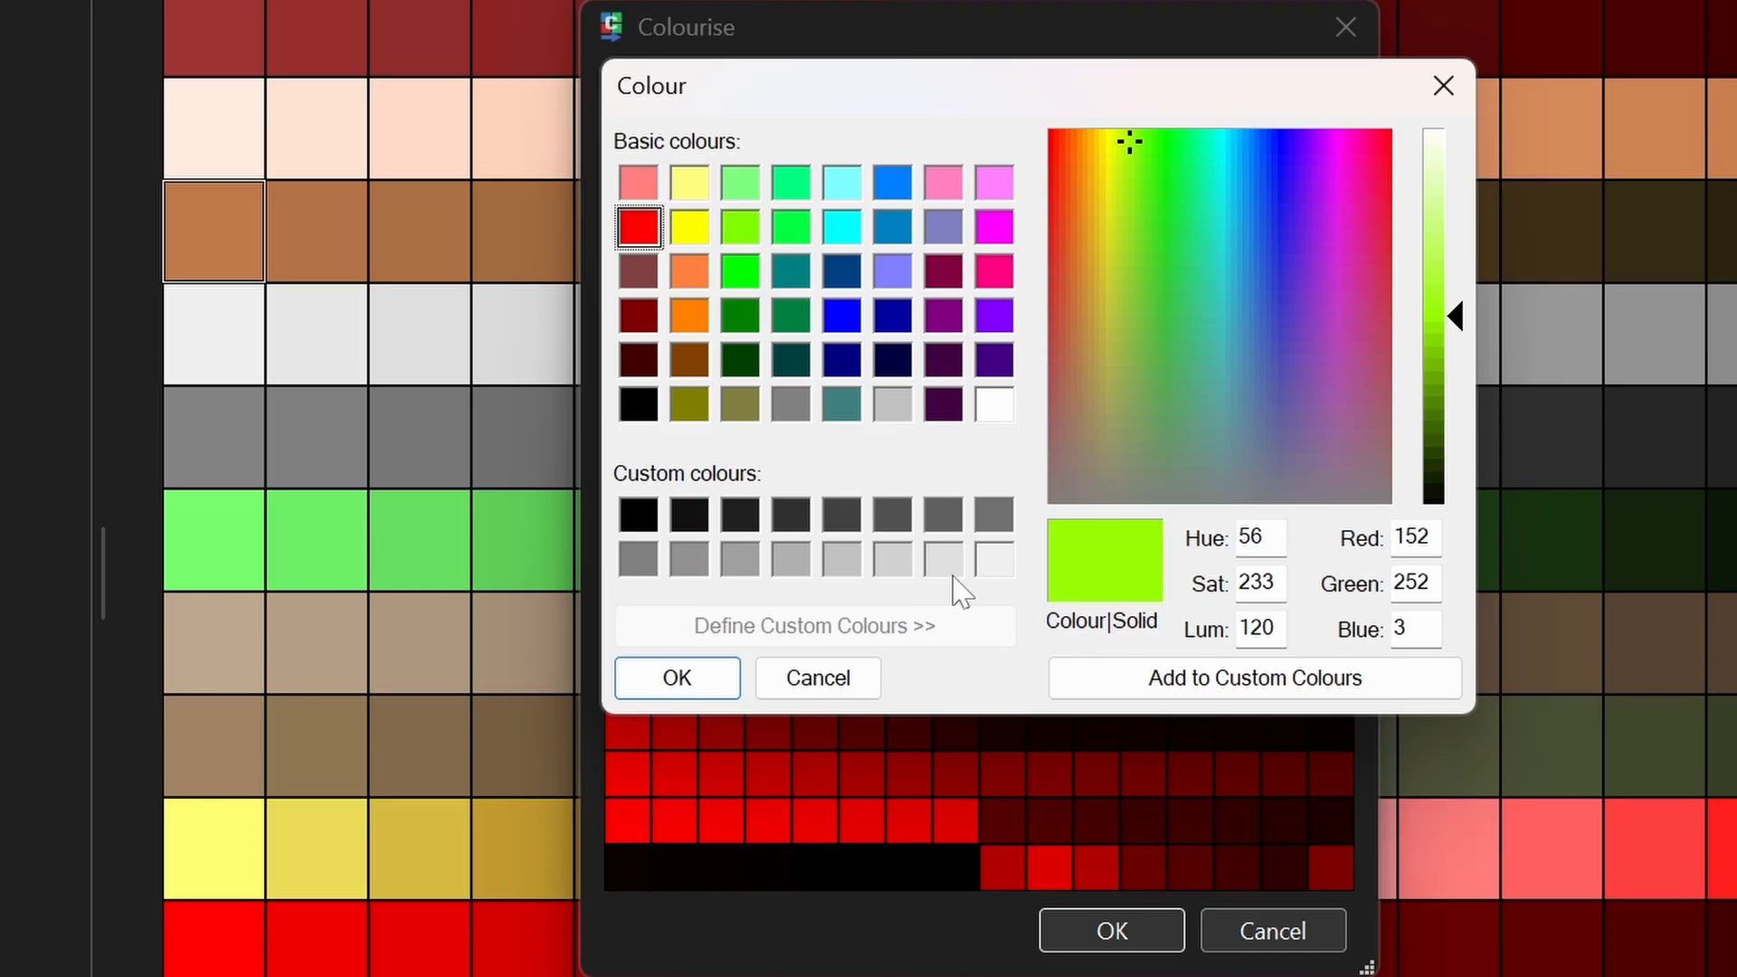
left_click(702, 691)
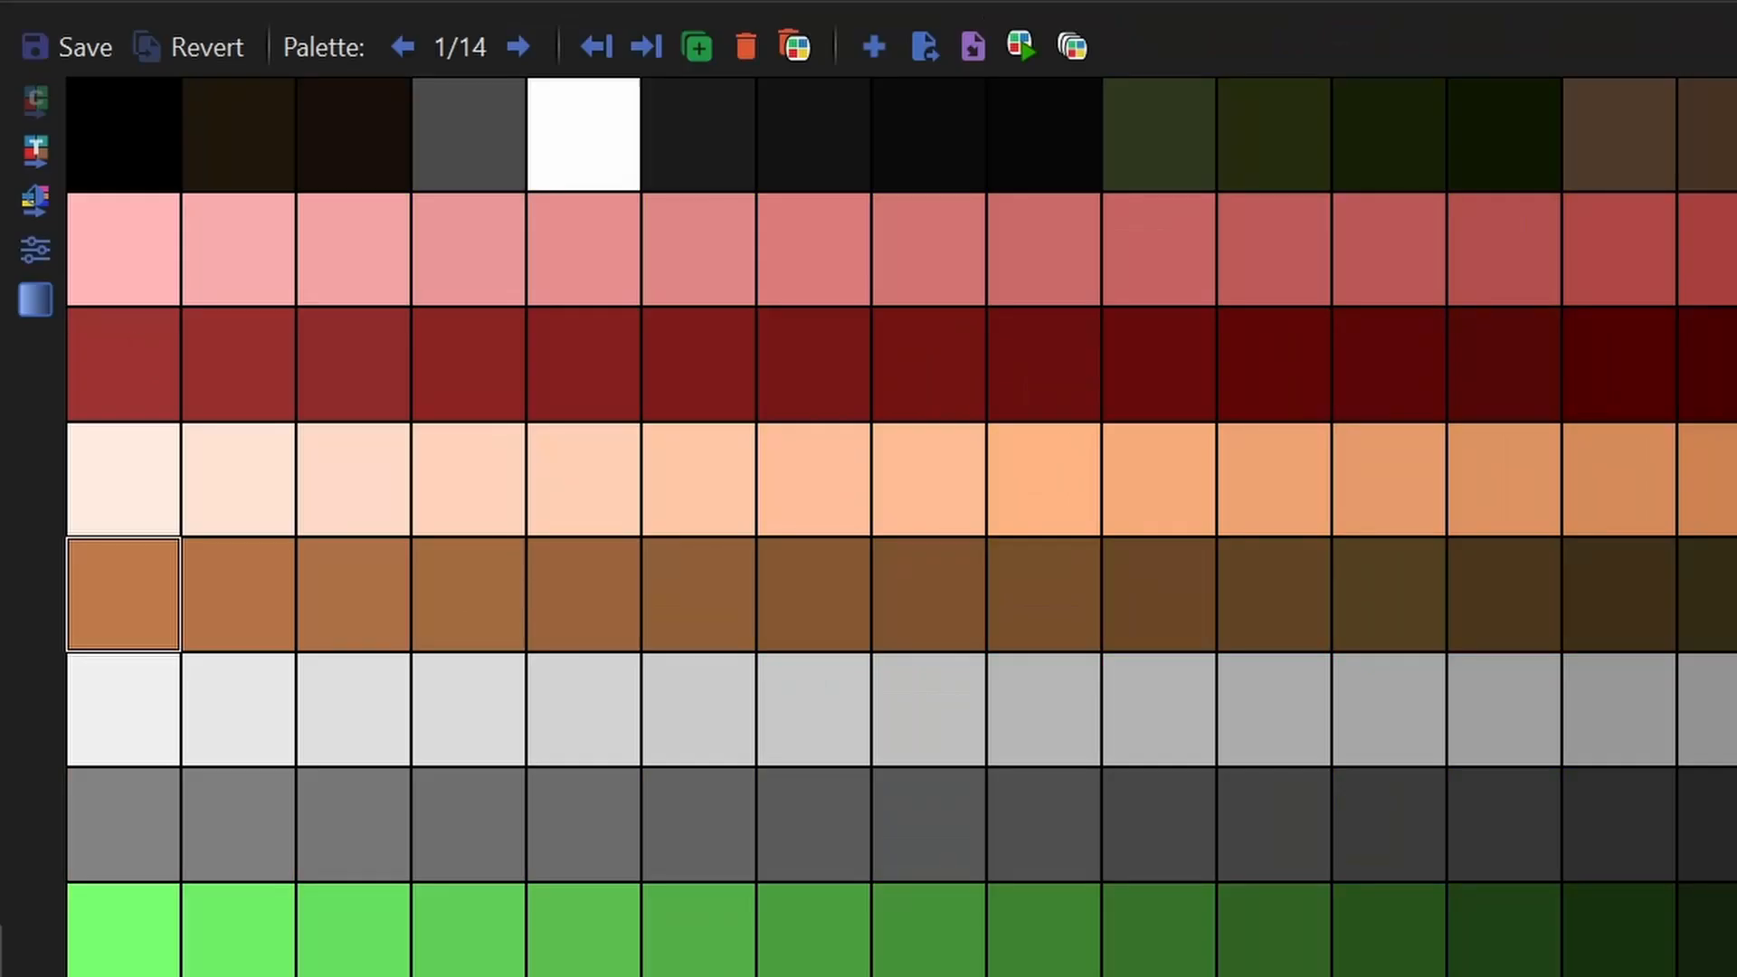
Step: Preview the Tint effect with an increased amount and the Invert effect on the first palette without applying either
left_click(36, 150)
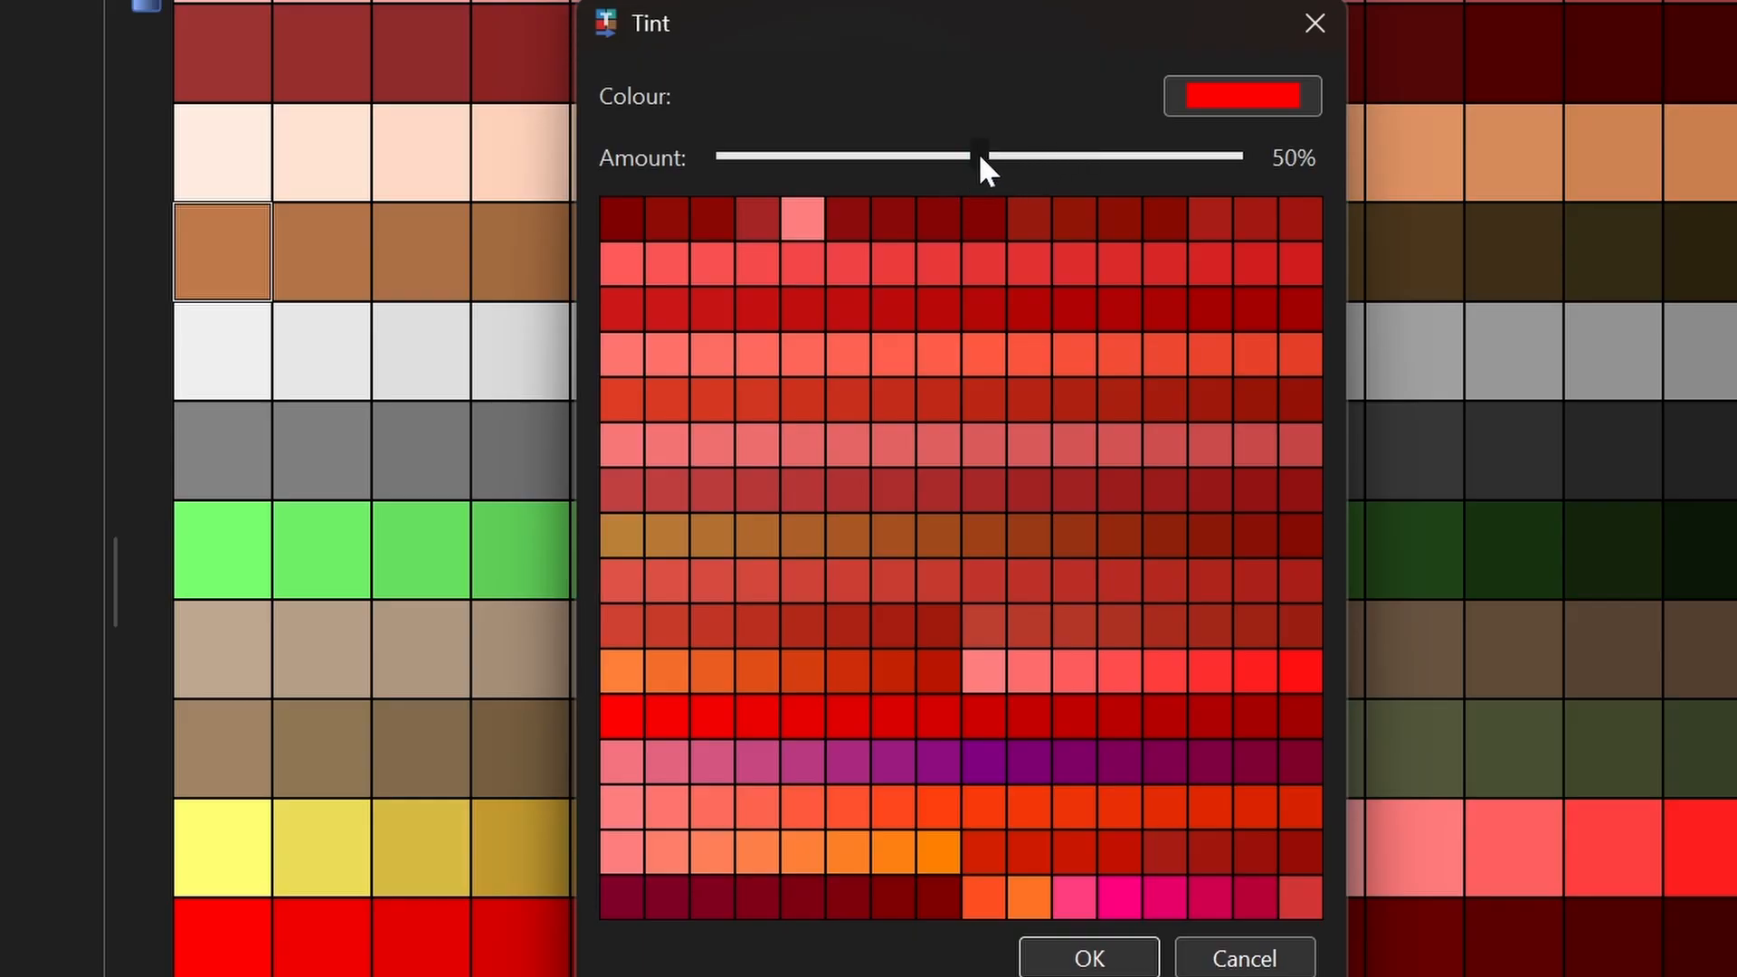
left_click_drag(979, 152, 1045, 177)
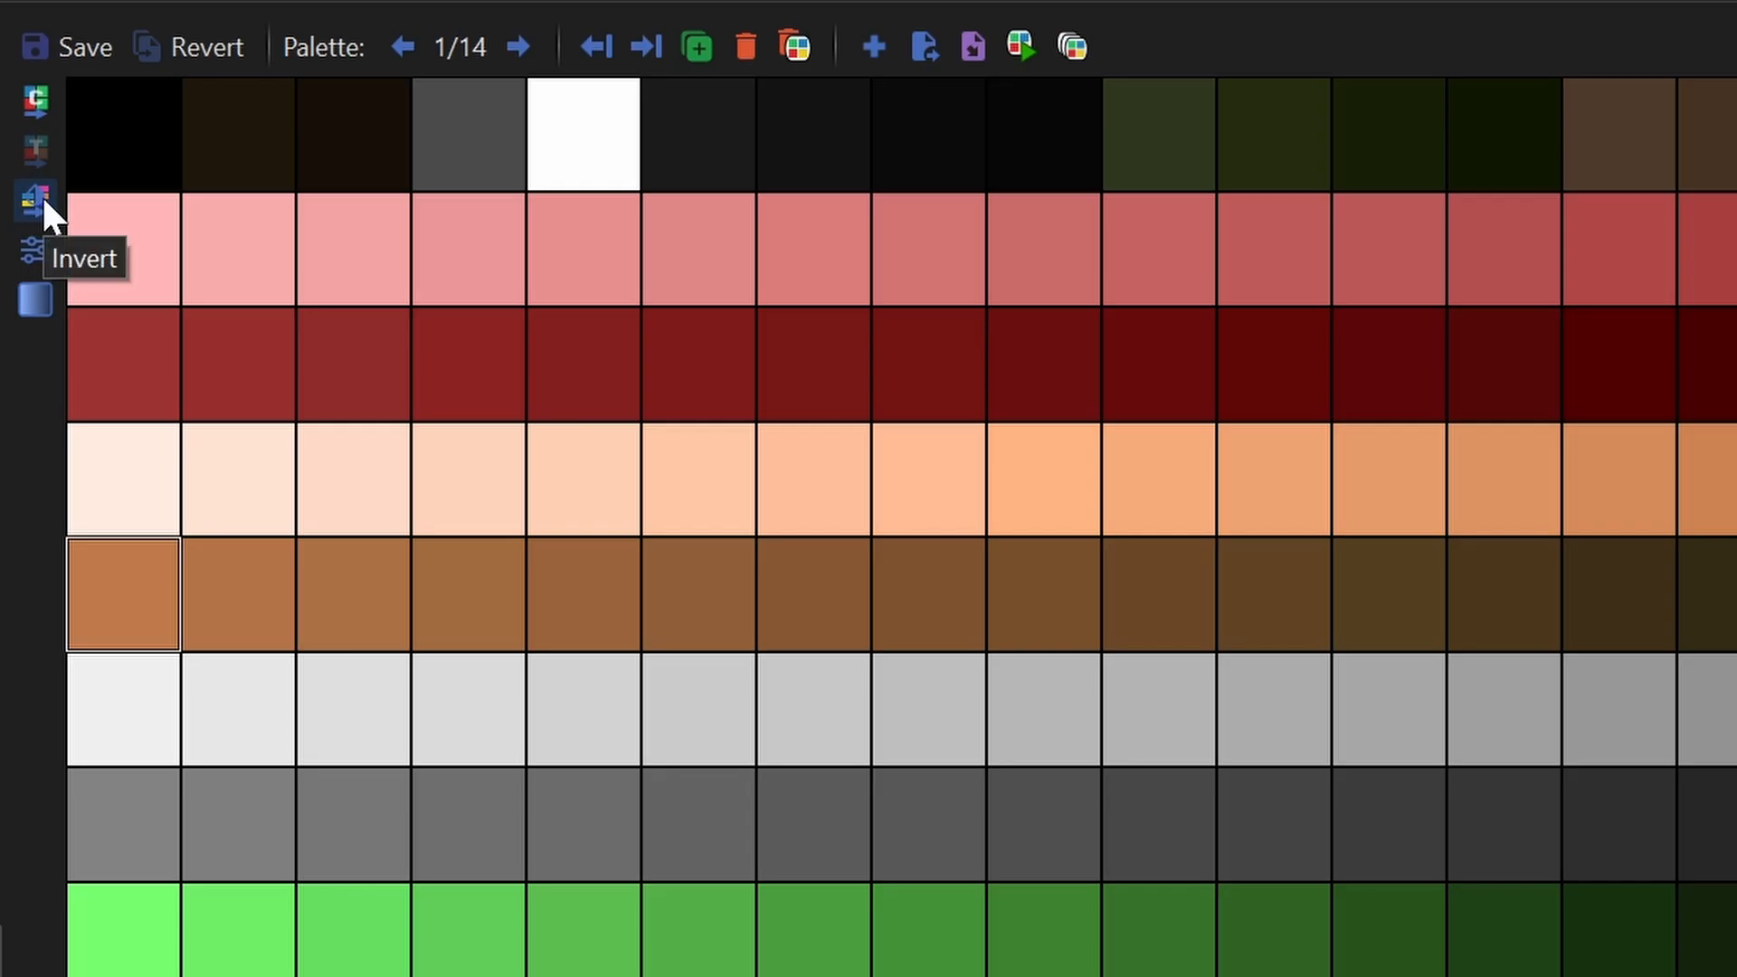
left_click(37, 199)
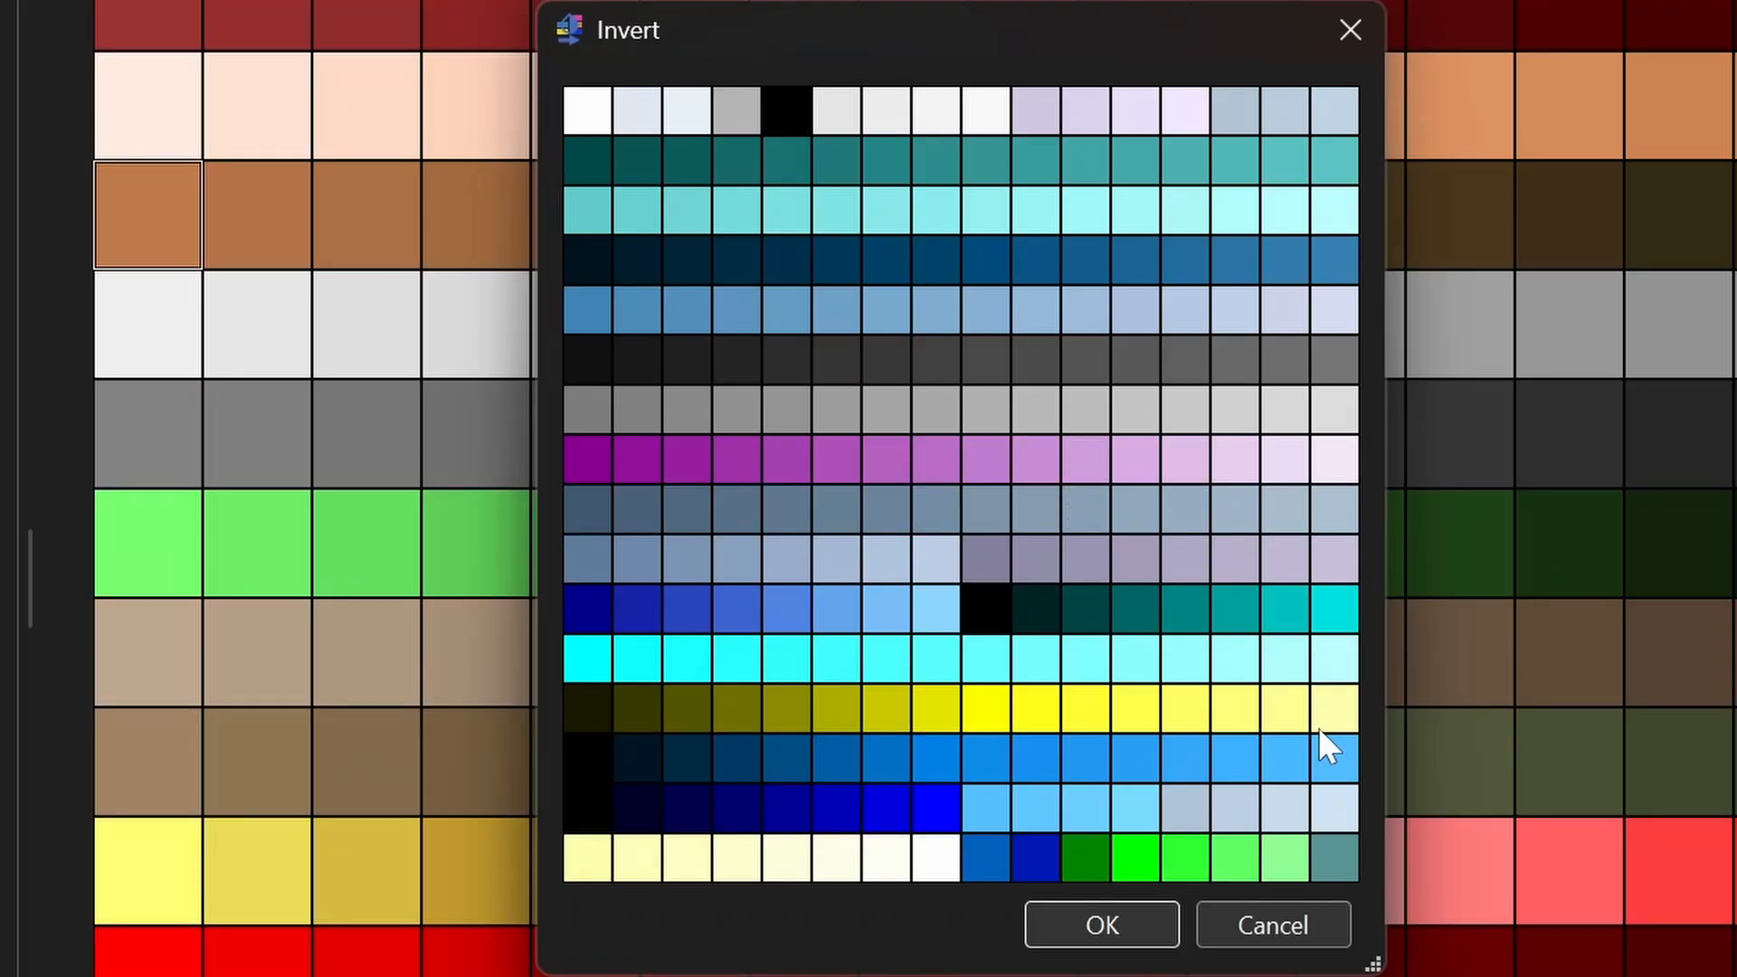
left_click(1272, 927)
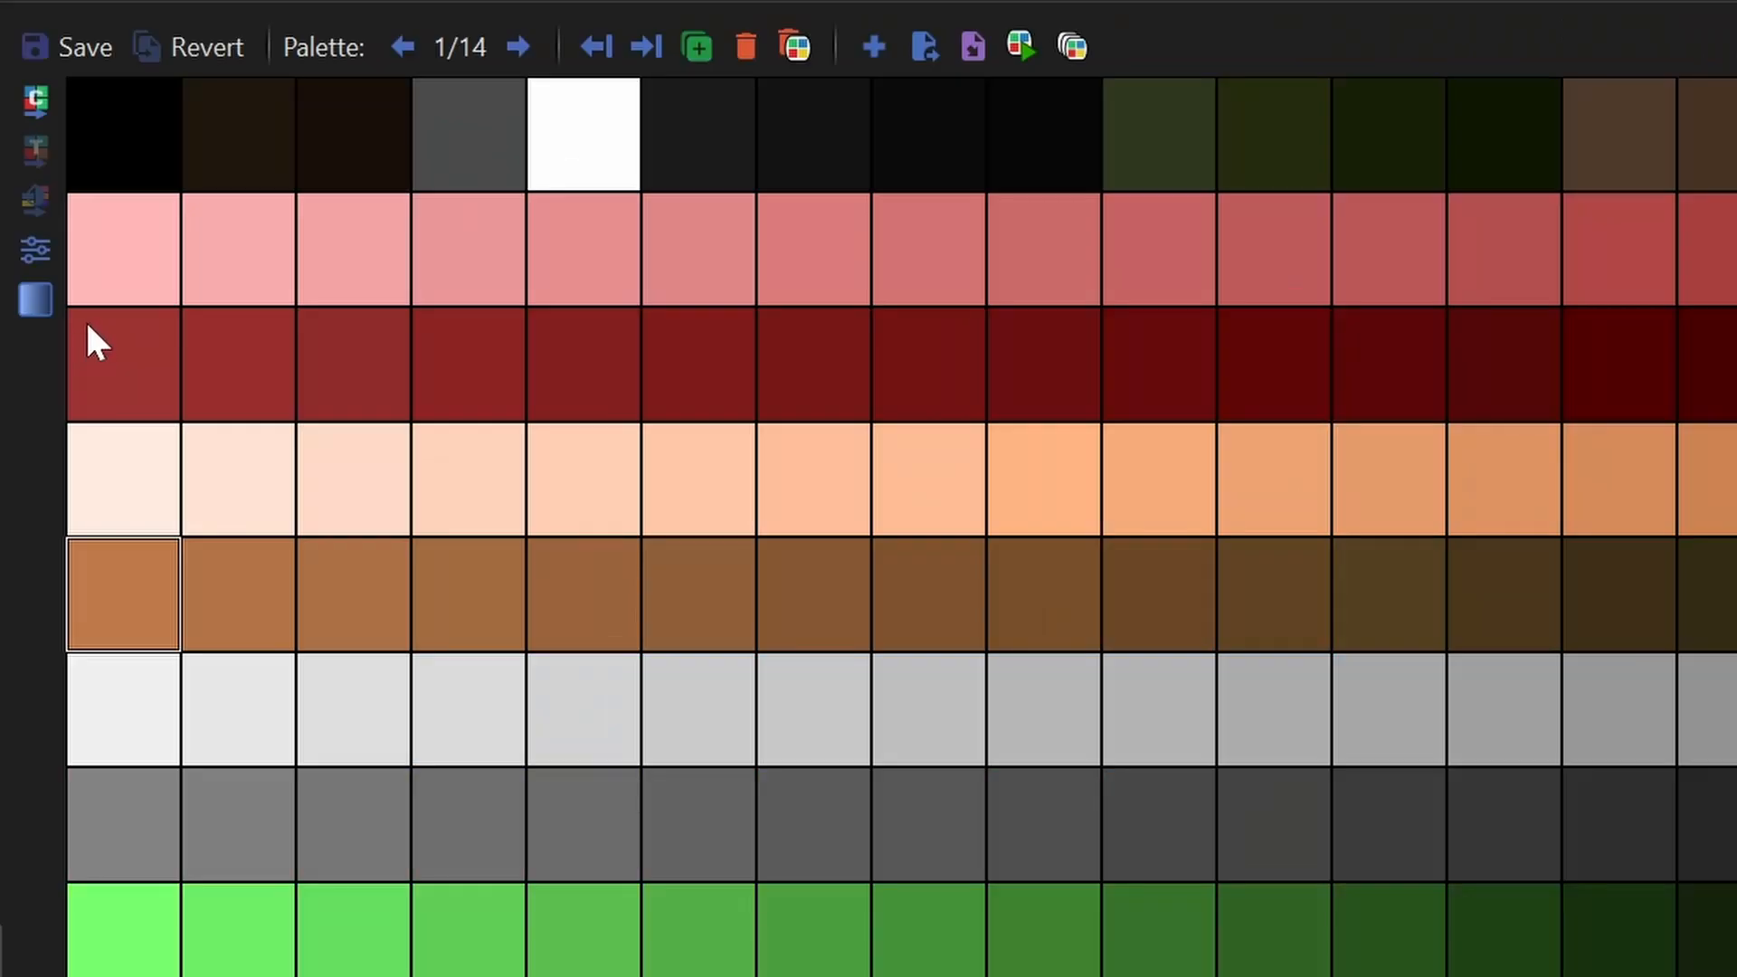
Step: Start a gradient on the first palette and try it over several rows, settling on the full light-to-dark brown row
left_click(31, 302)
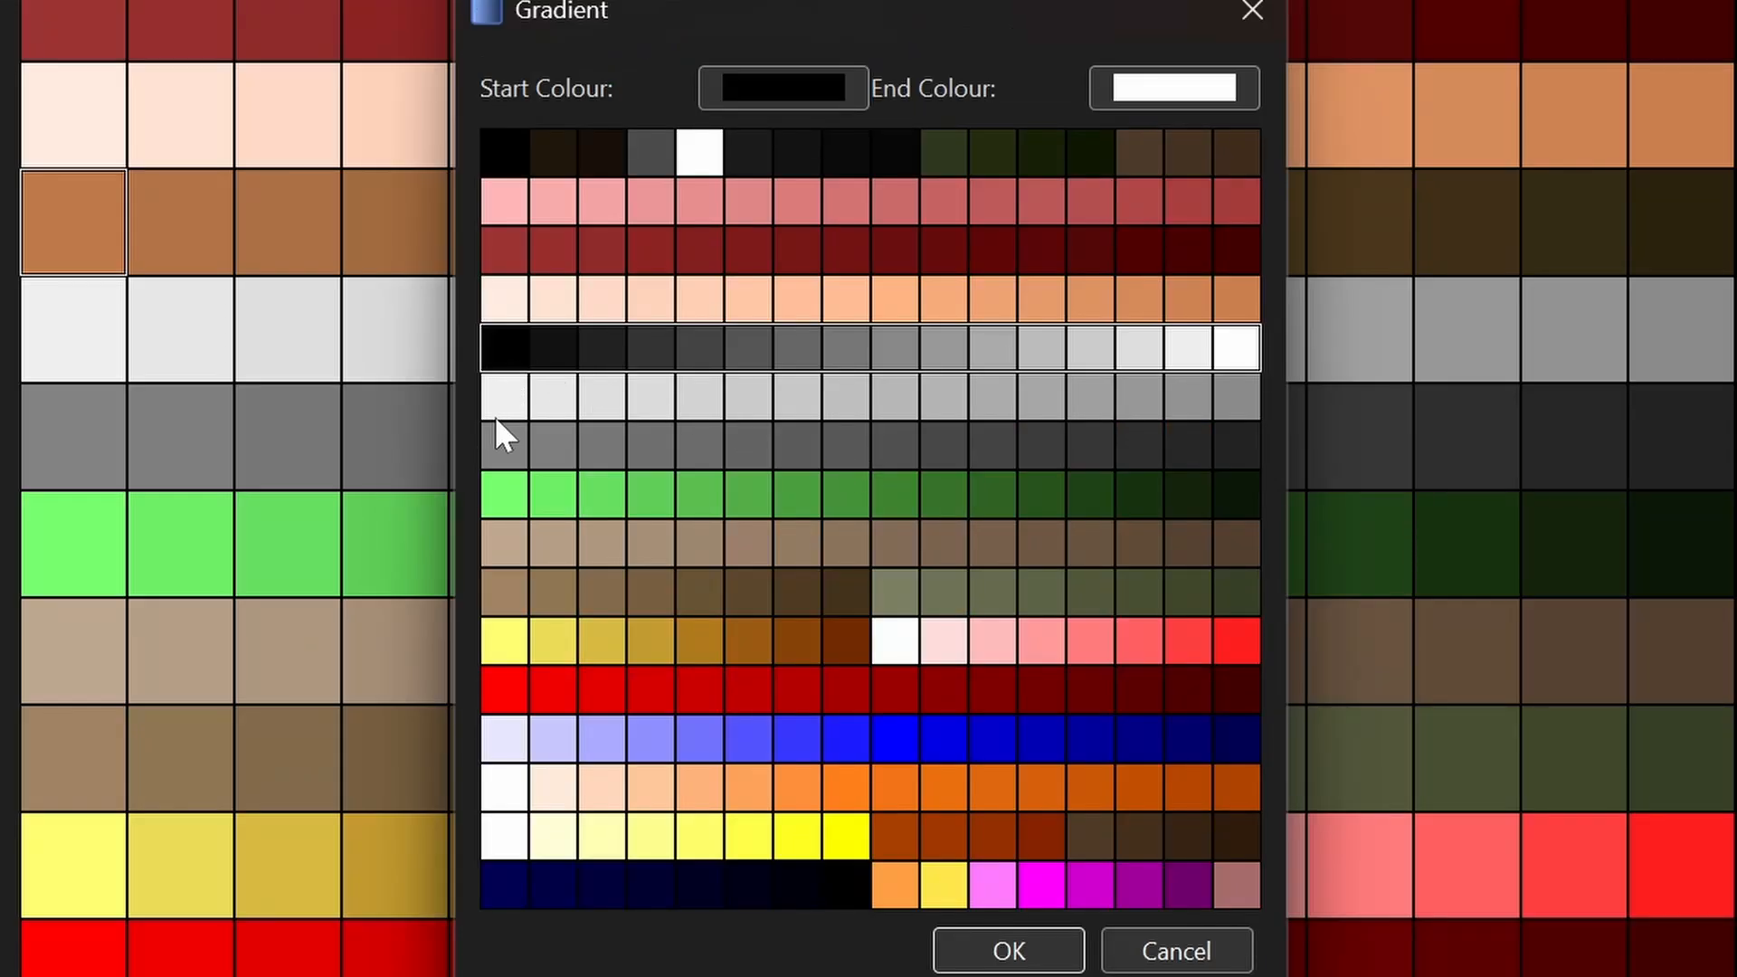
left_click_drag(515, 408, 1204, 409)
left_click_drag(520, 304, 1218, 308)
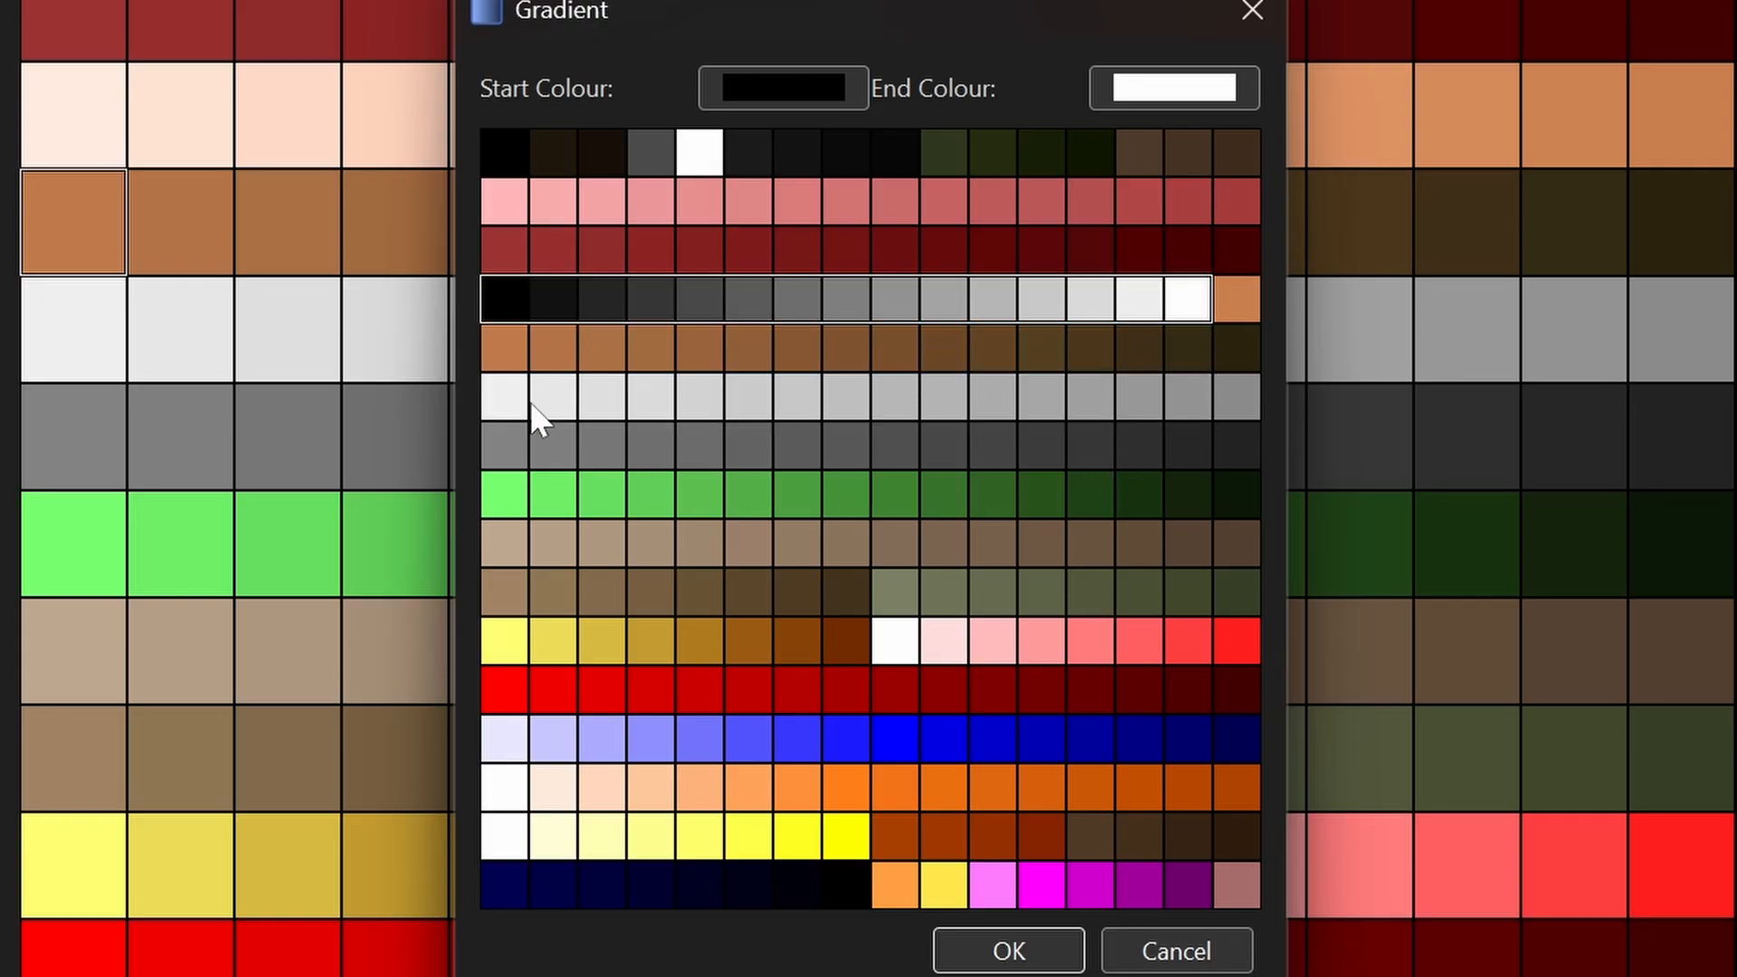
left_click_drag(517, 401, 1216, 403)
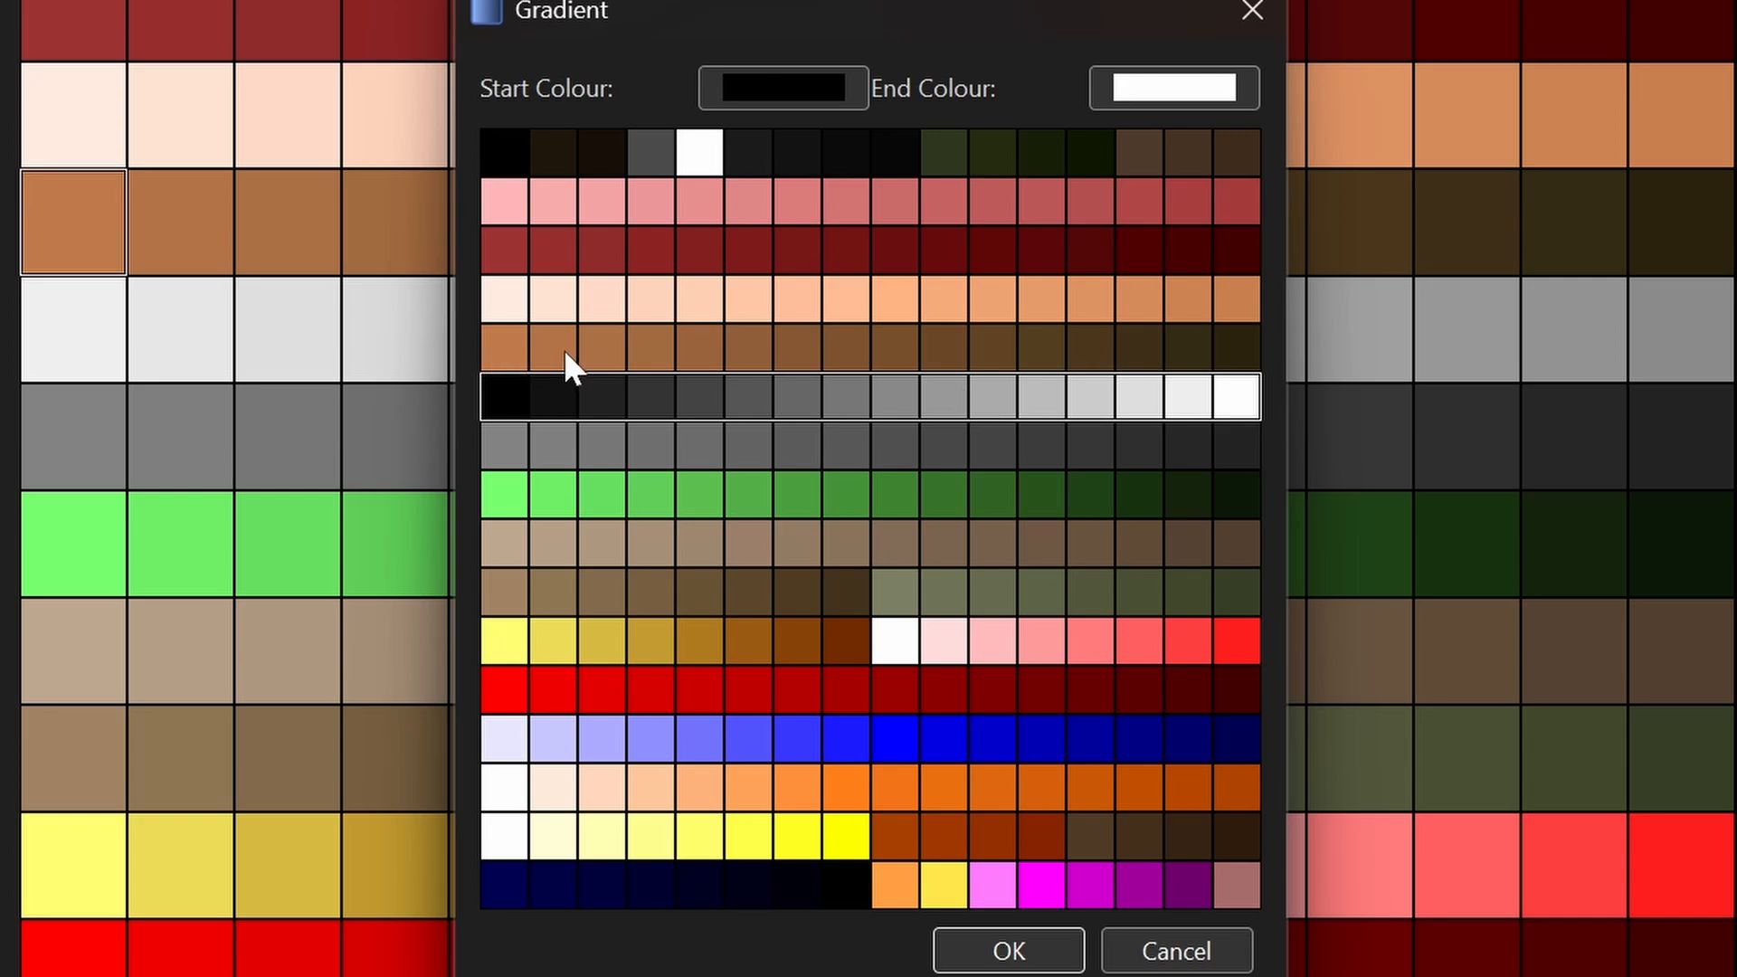
left_click_drag(526, 350, 1280, 377)
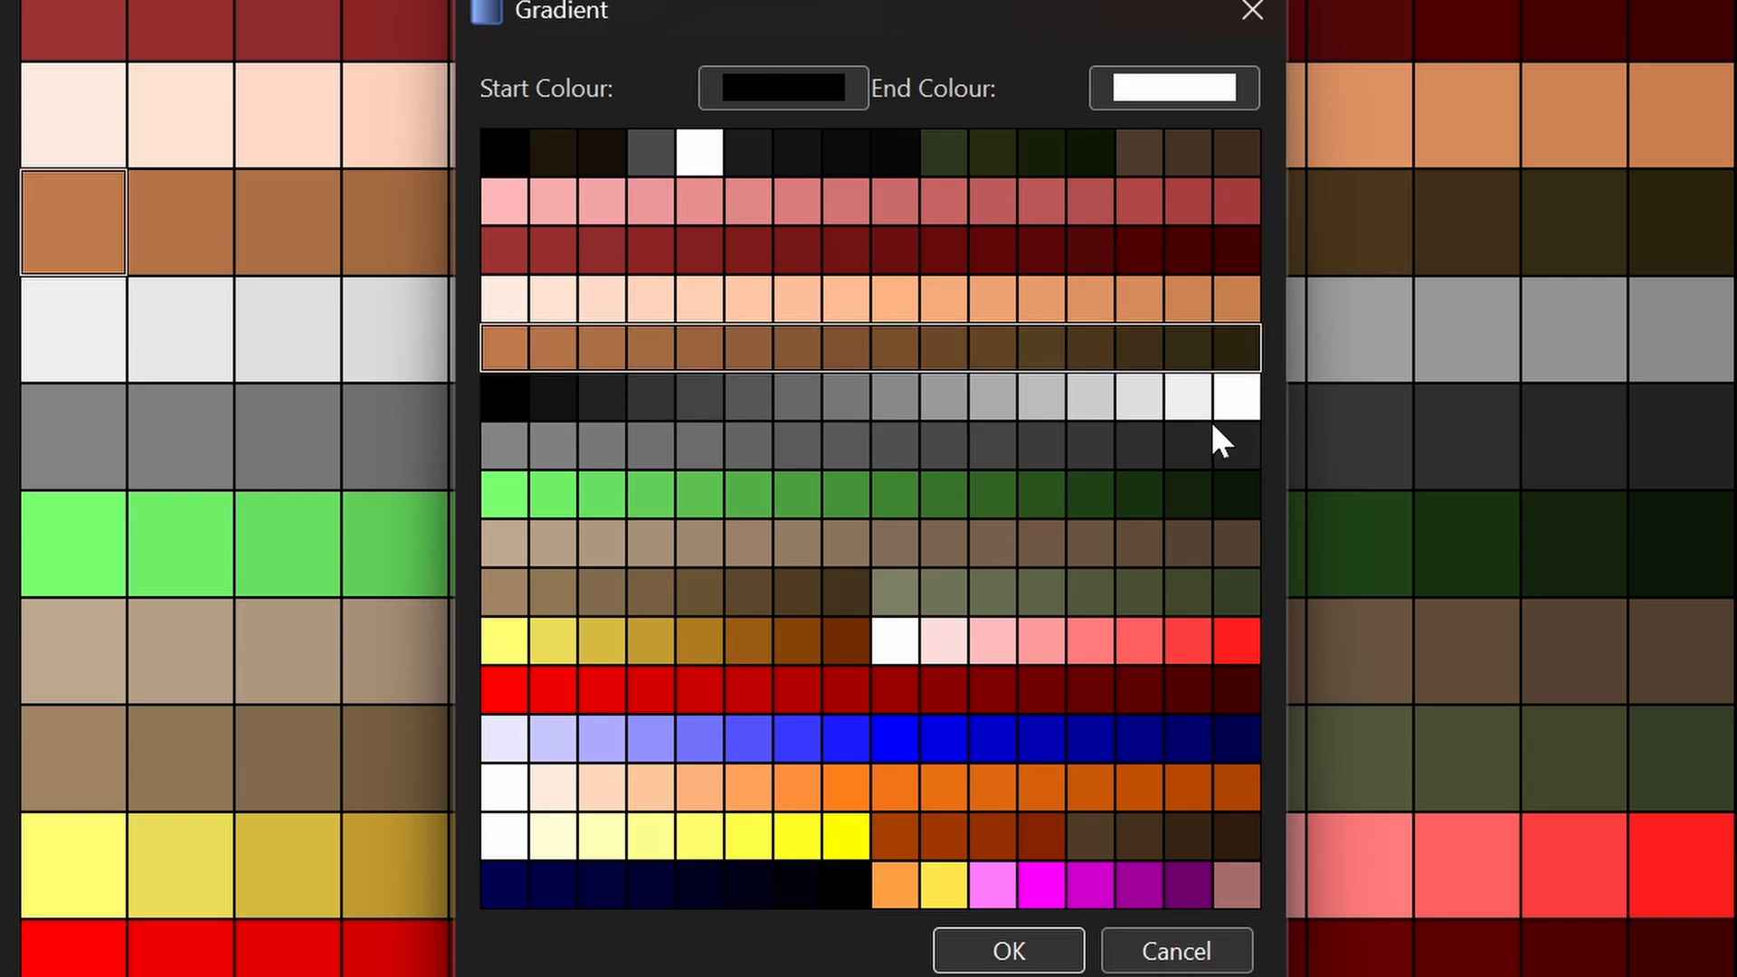
left_click_drag(526, 353, 1258, 353)
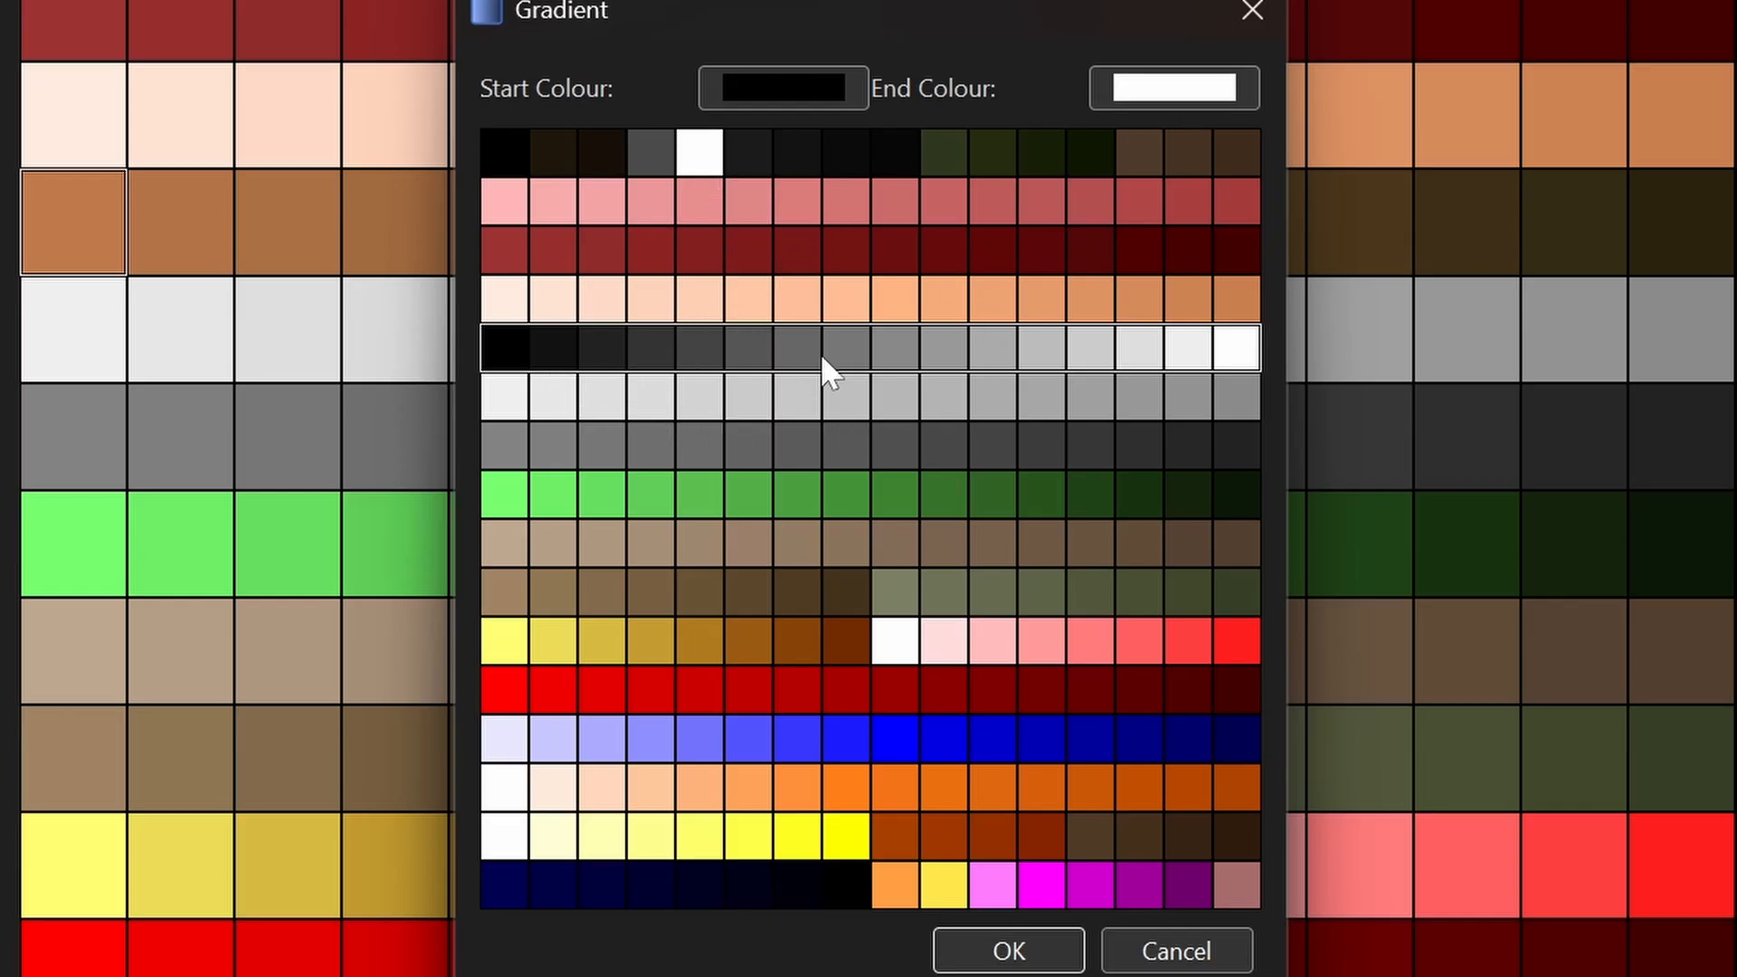
Step: Set the gradient's start colour to a pale pink of red 255, green 213, blue 255
left_click(821, 95)
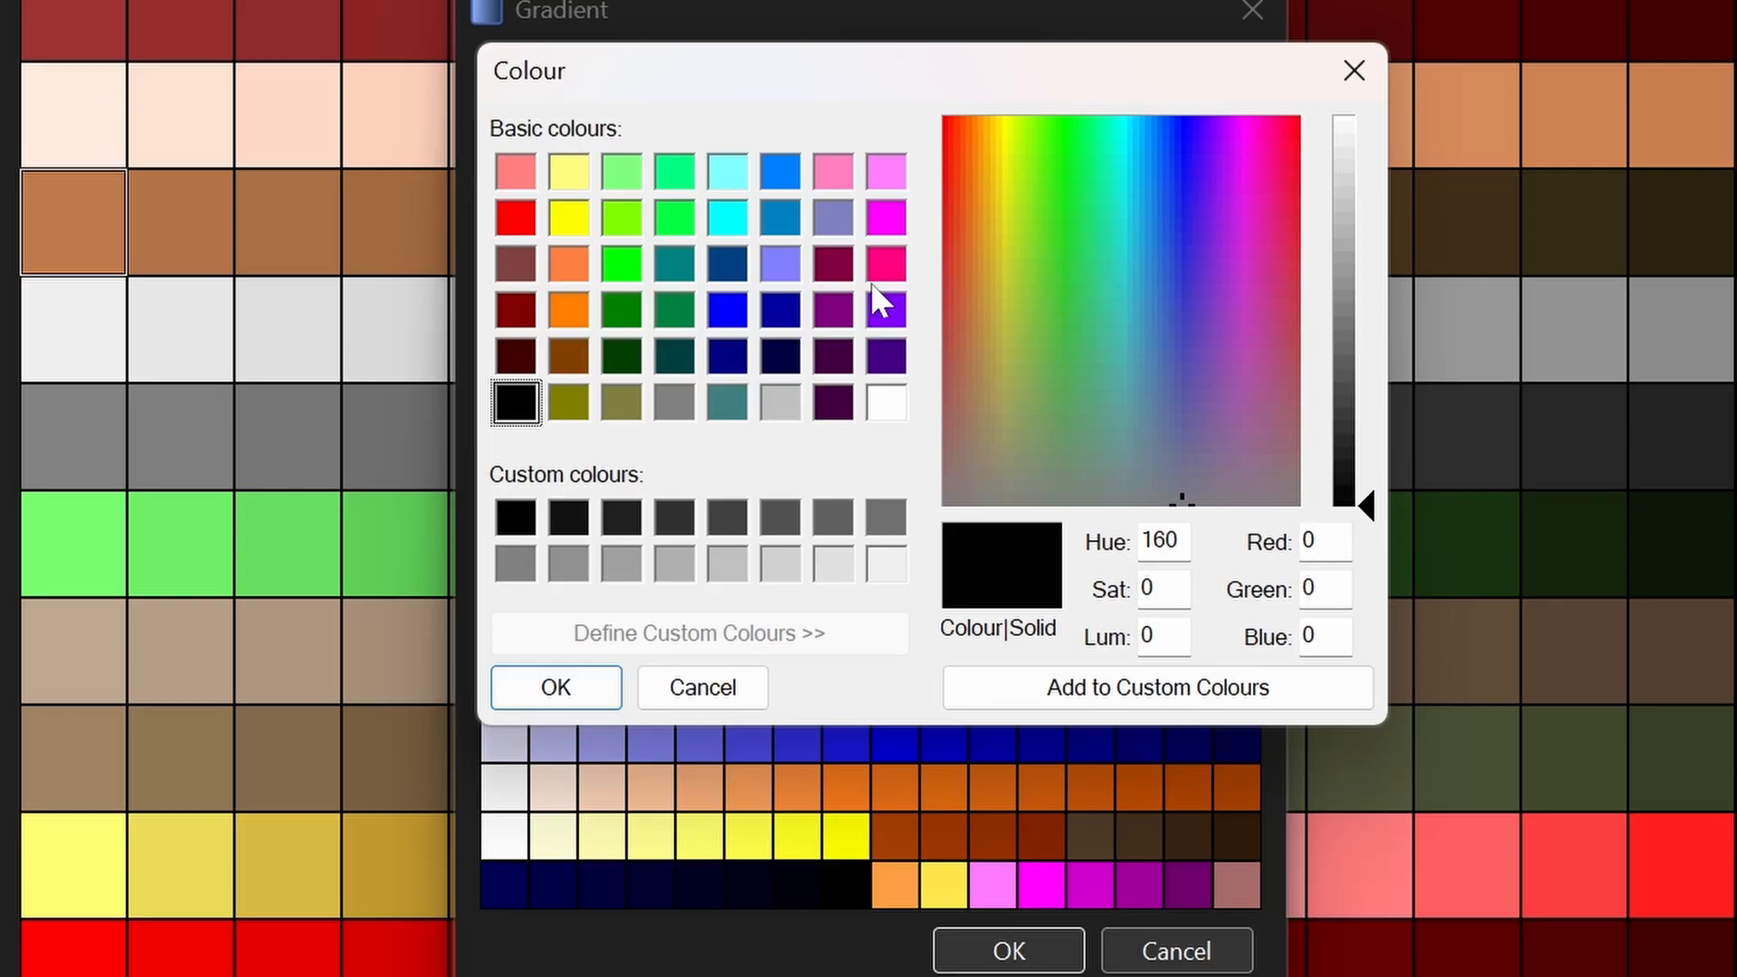
left_click(885, 172)
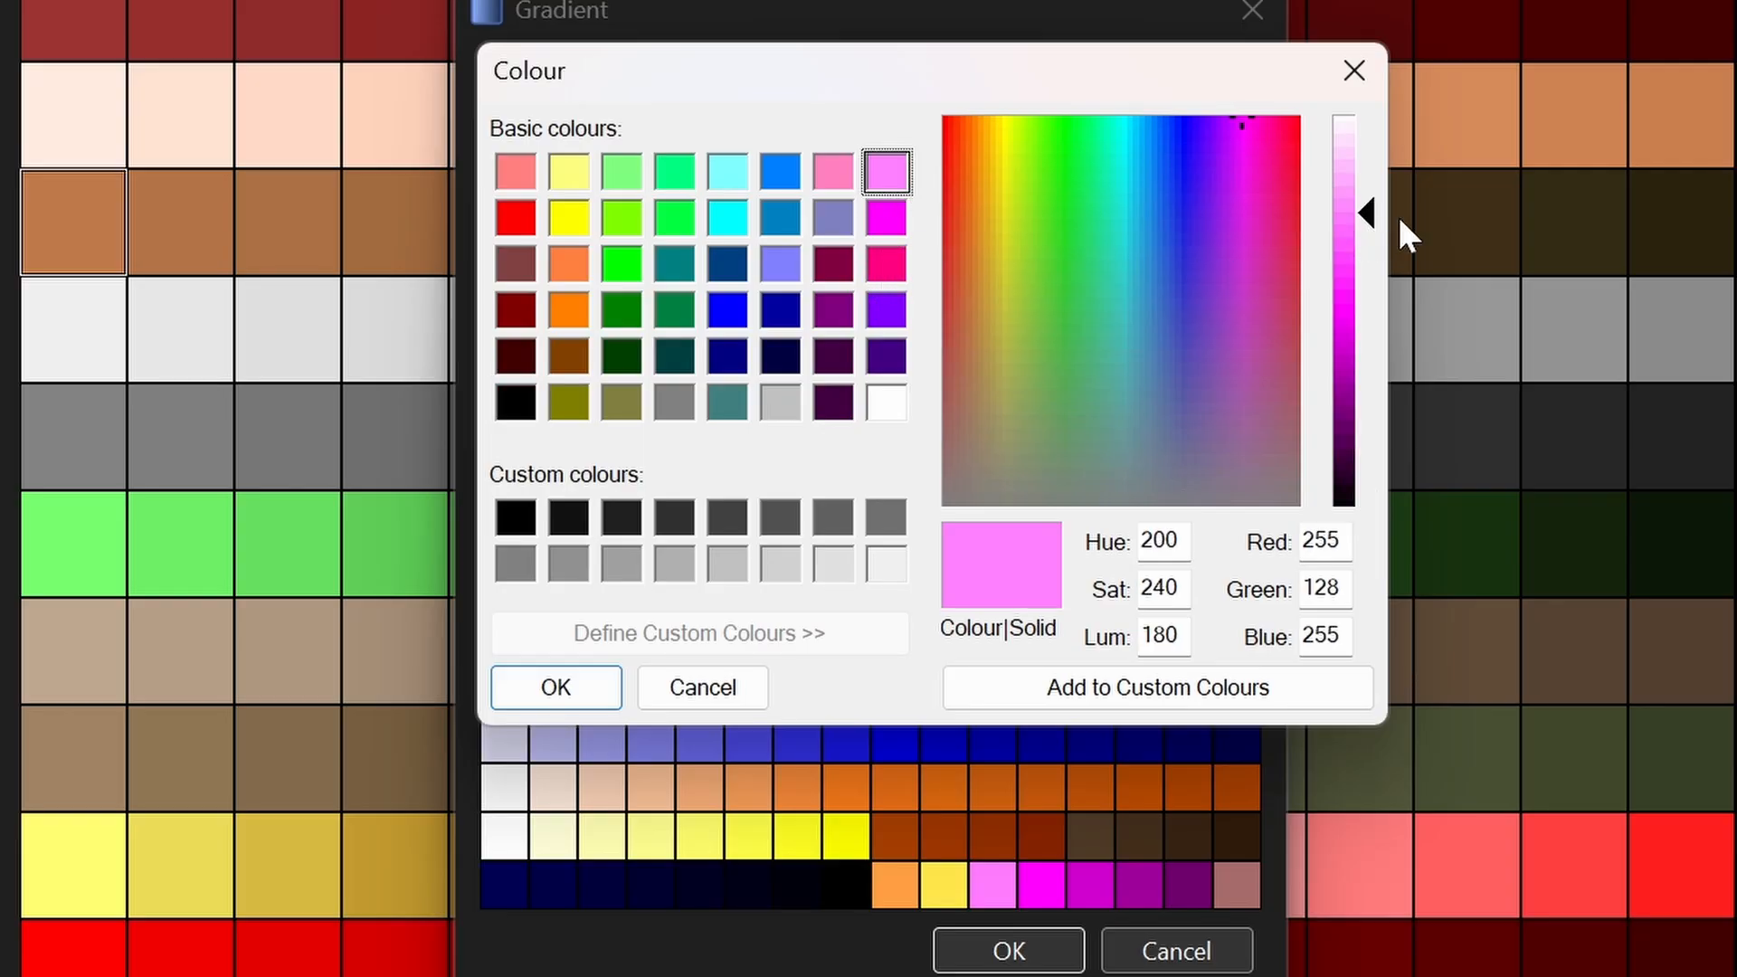
left_click_drag(1368, 222, 1366, 141)
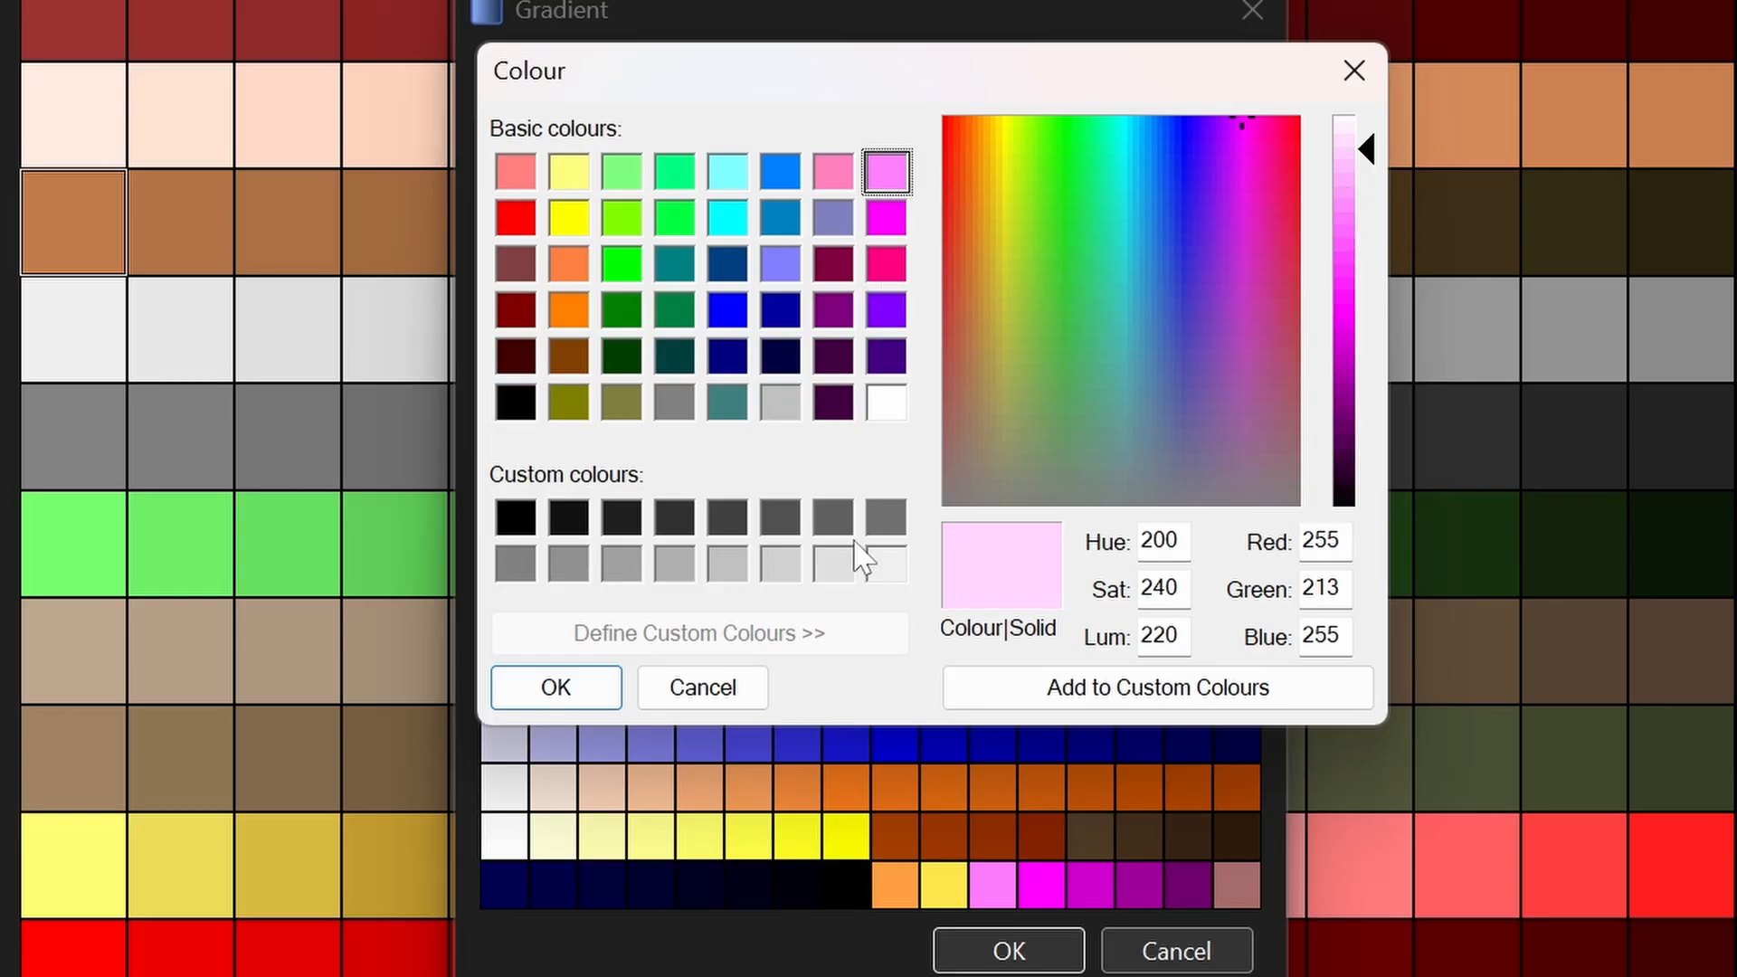
left_click(561, 692)
Step: Set the gradient's end colour to a dark purple of red 99, green 5, blue 99 and apply it to the brown row
left_click(1176, 90)
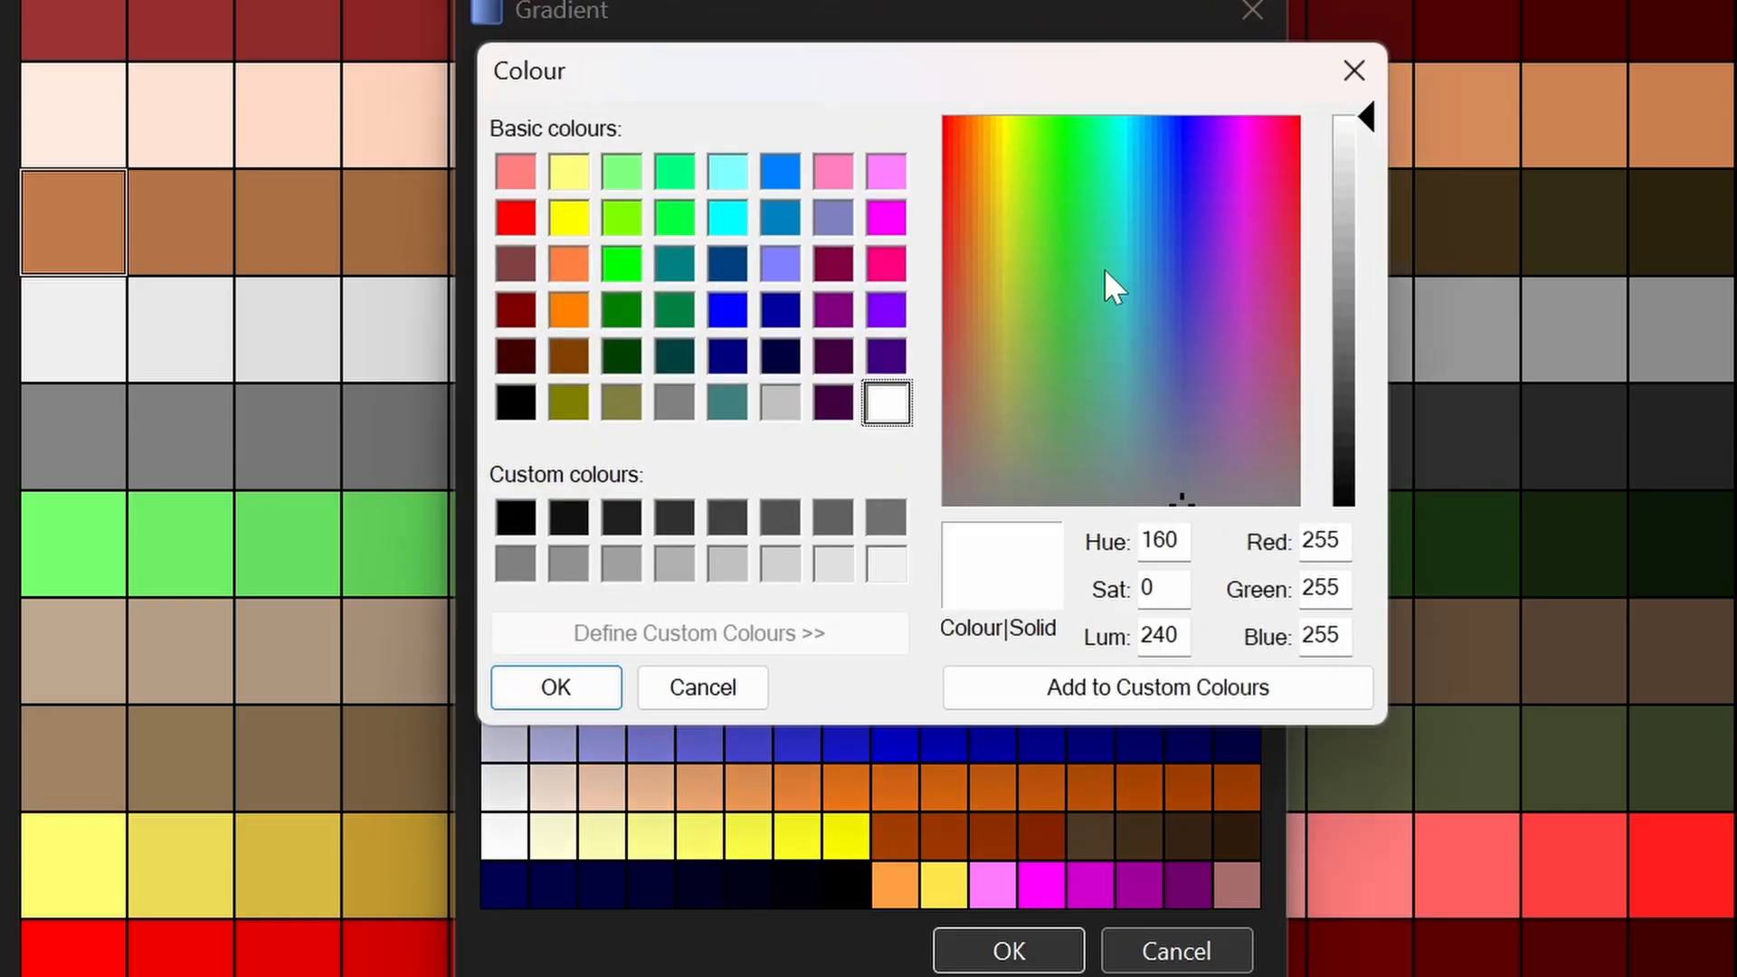
left_click(1243, 156)
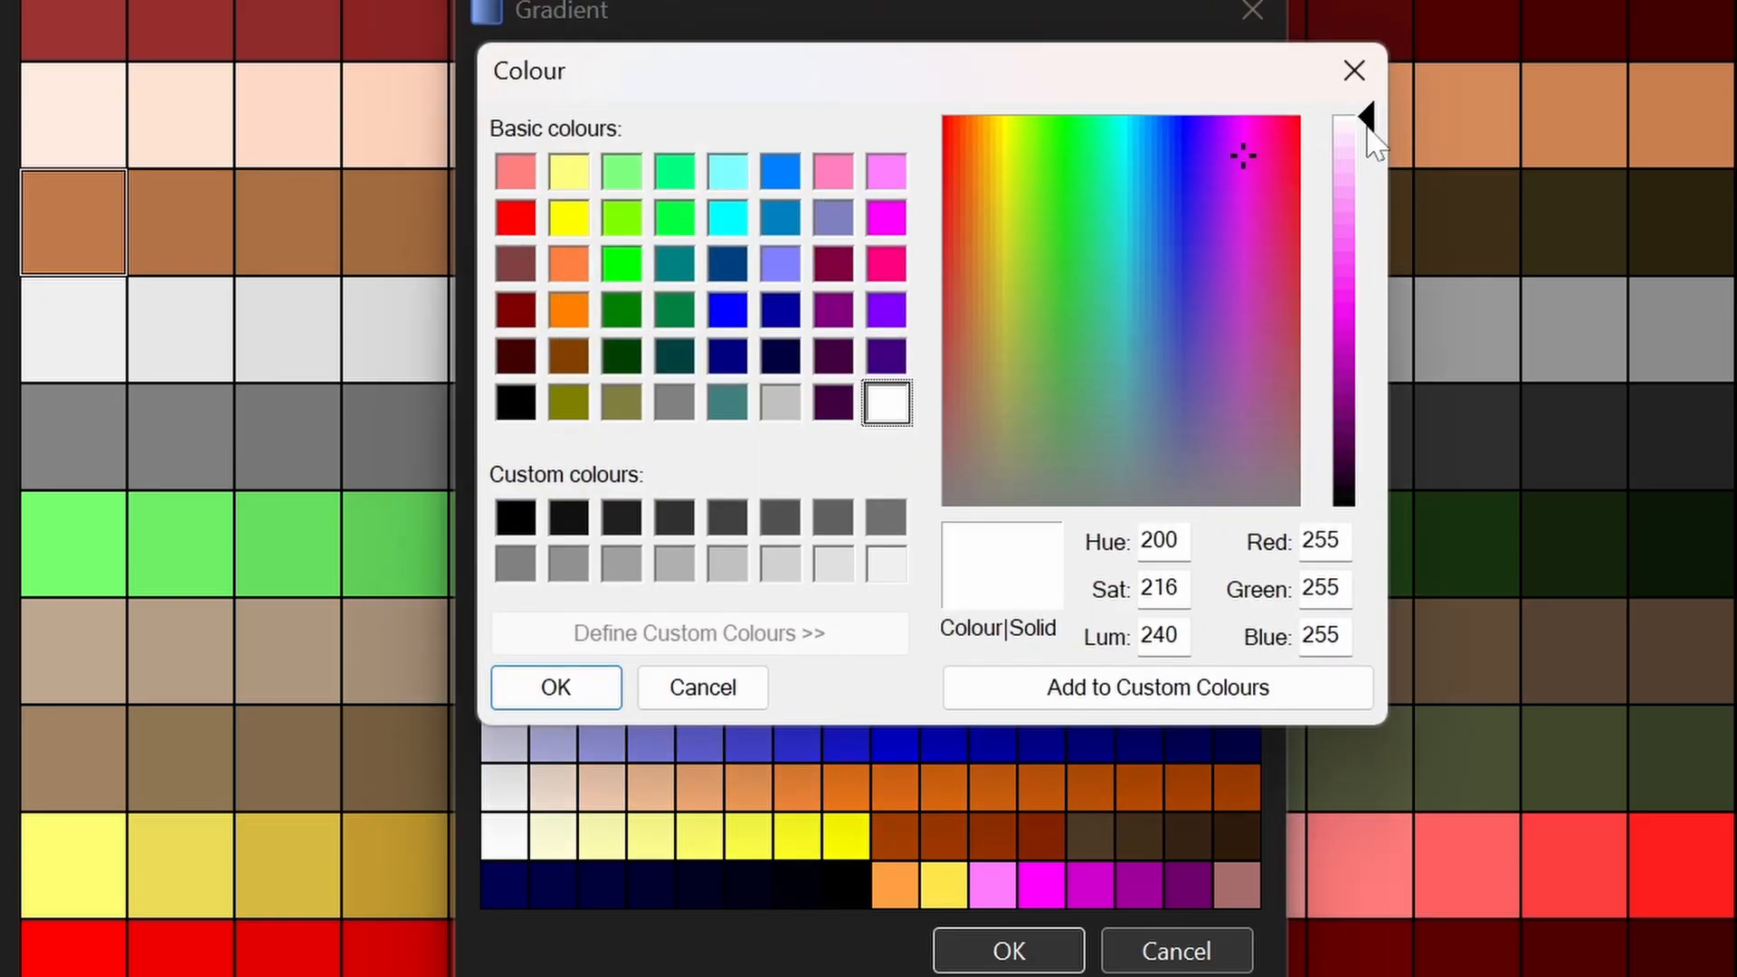
left_click_drag(1362, 150, 1367, 444)
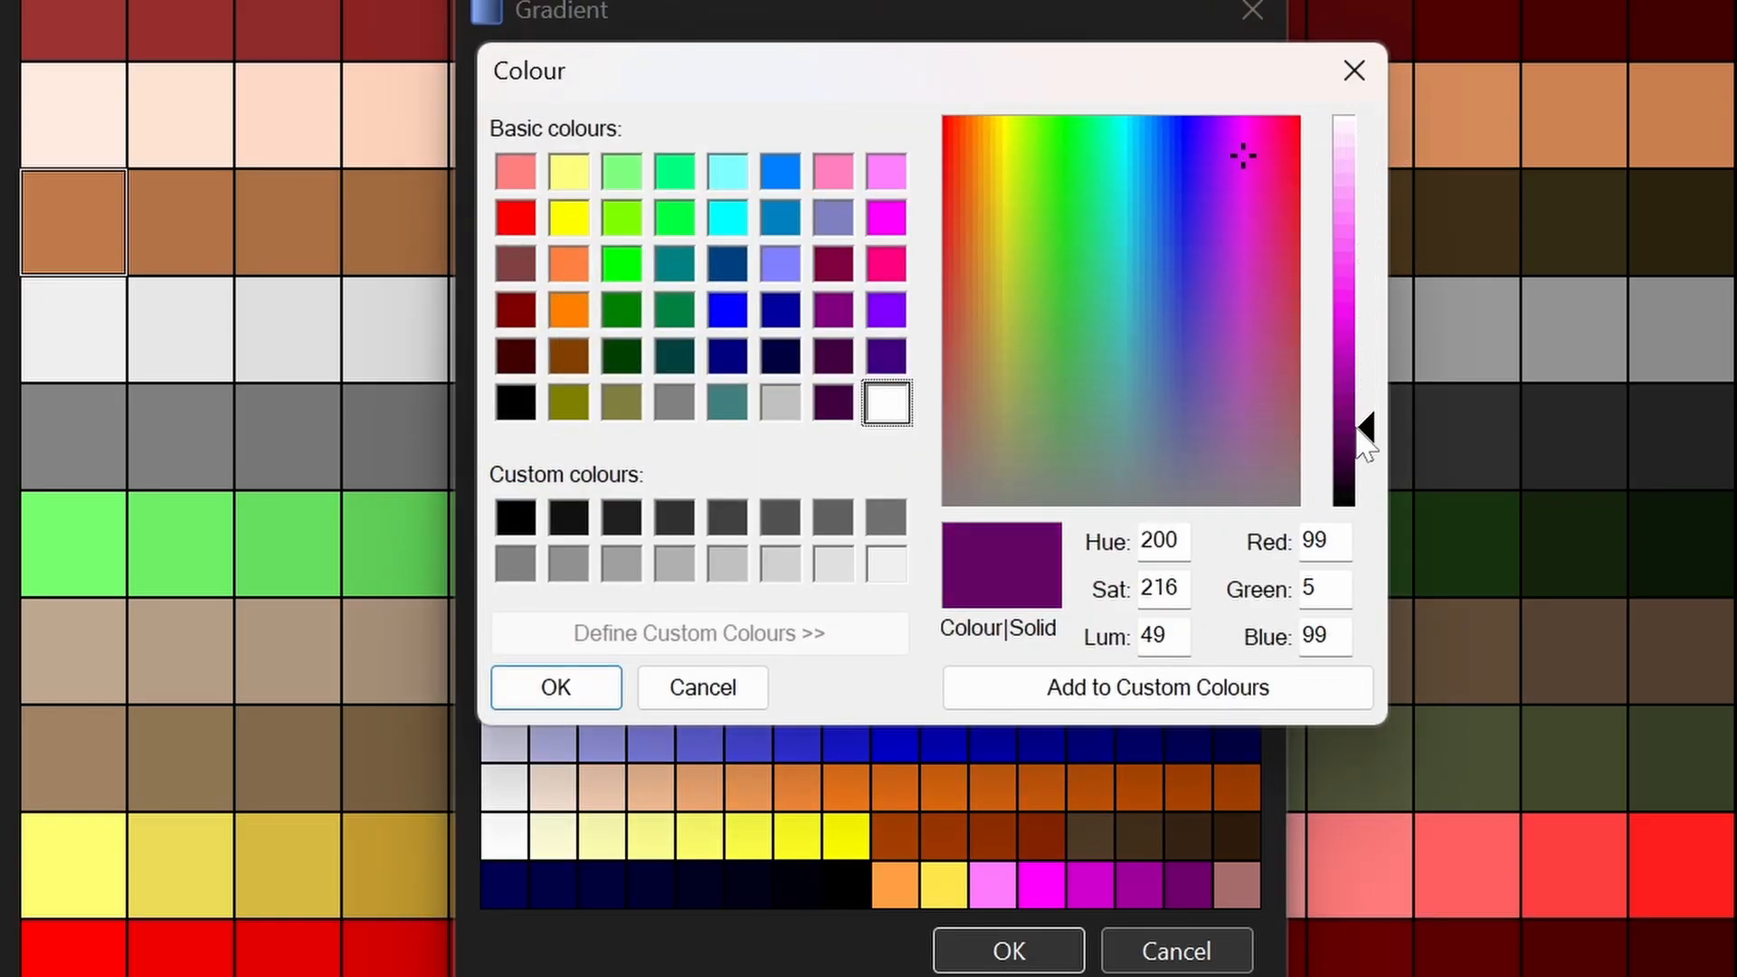
left_click(574, 697)
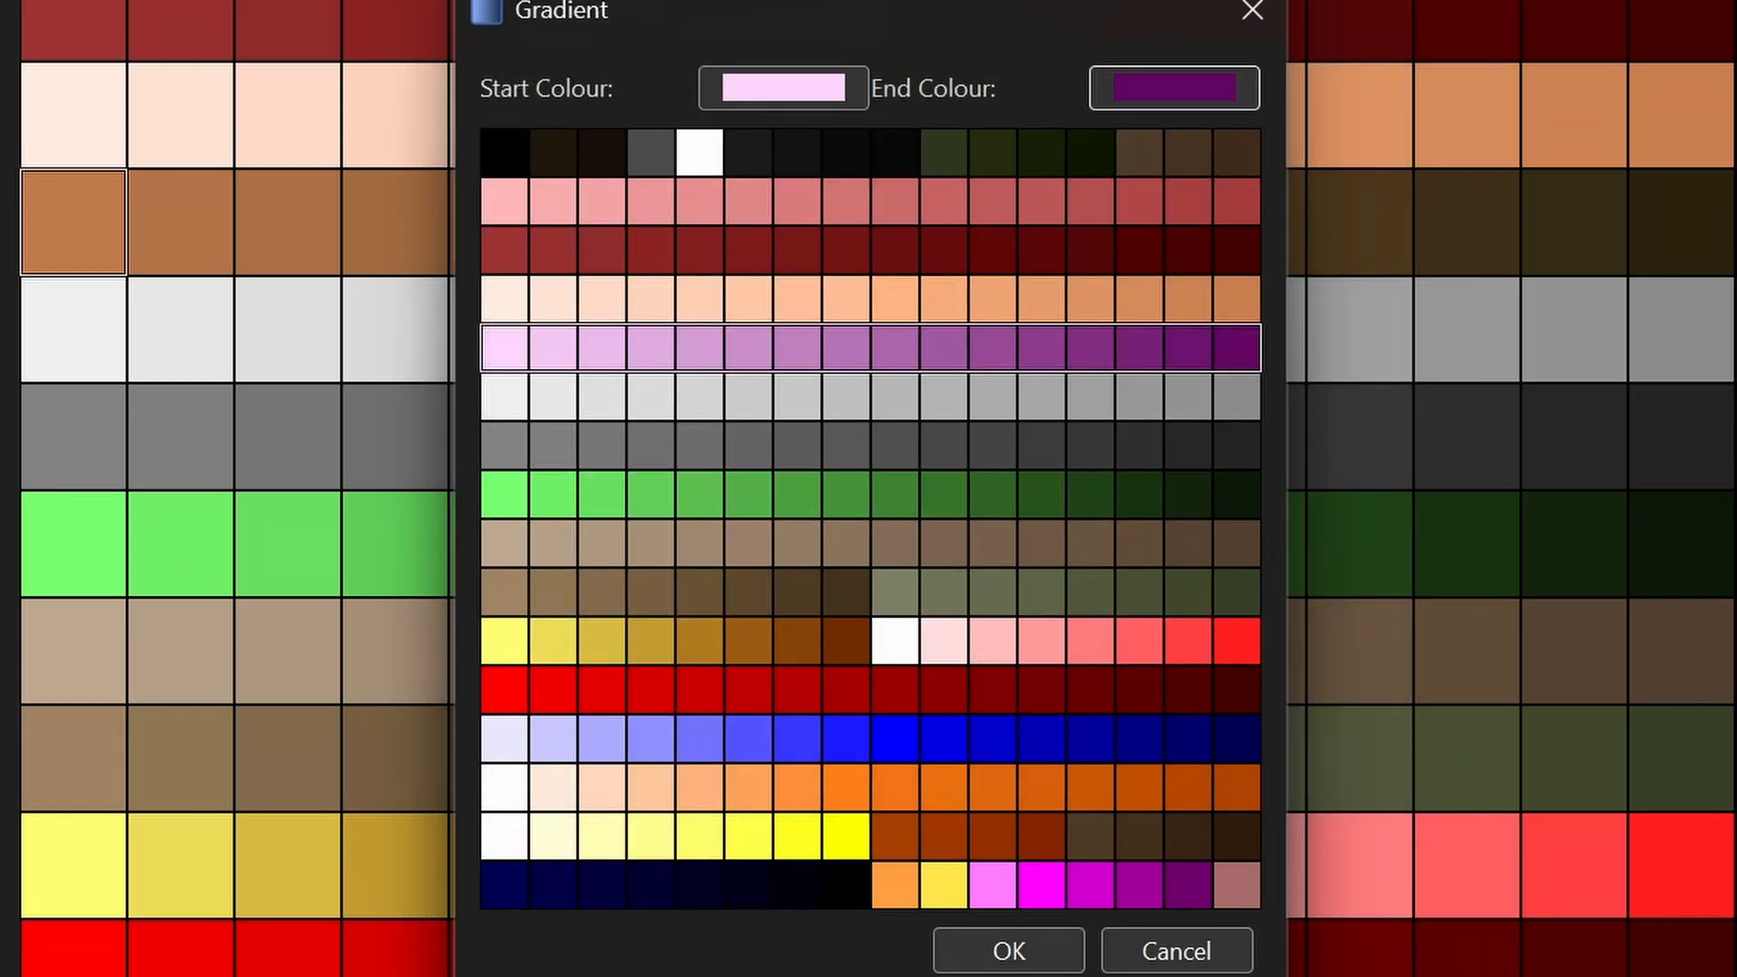
left_click(1021, 950)
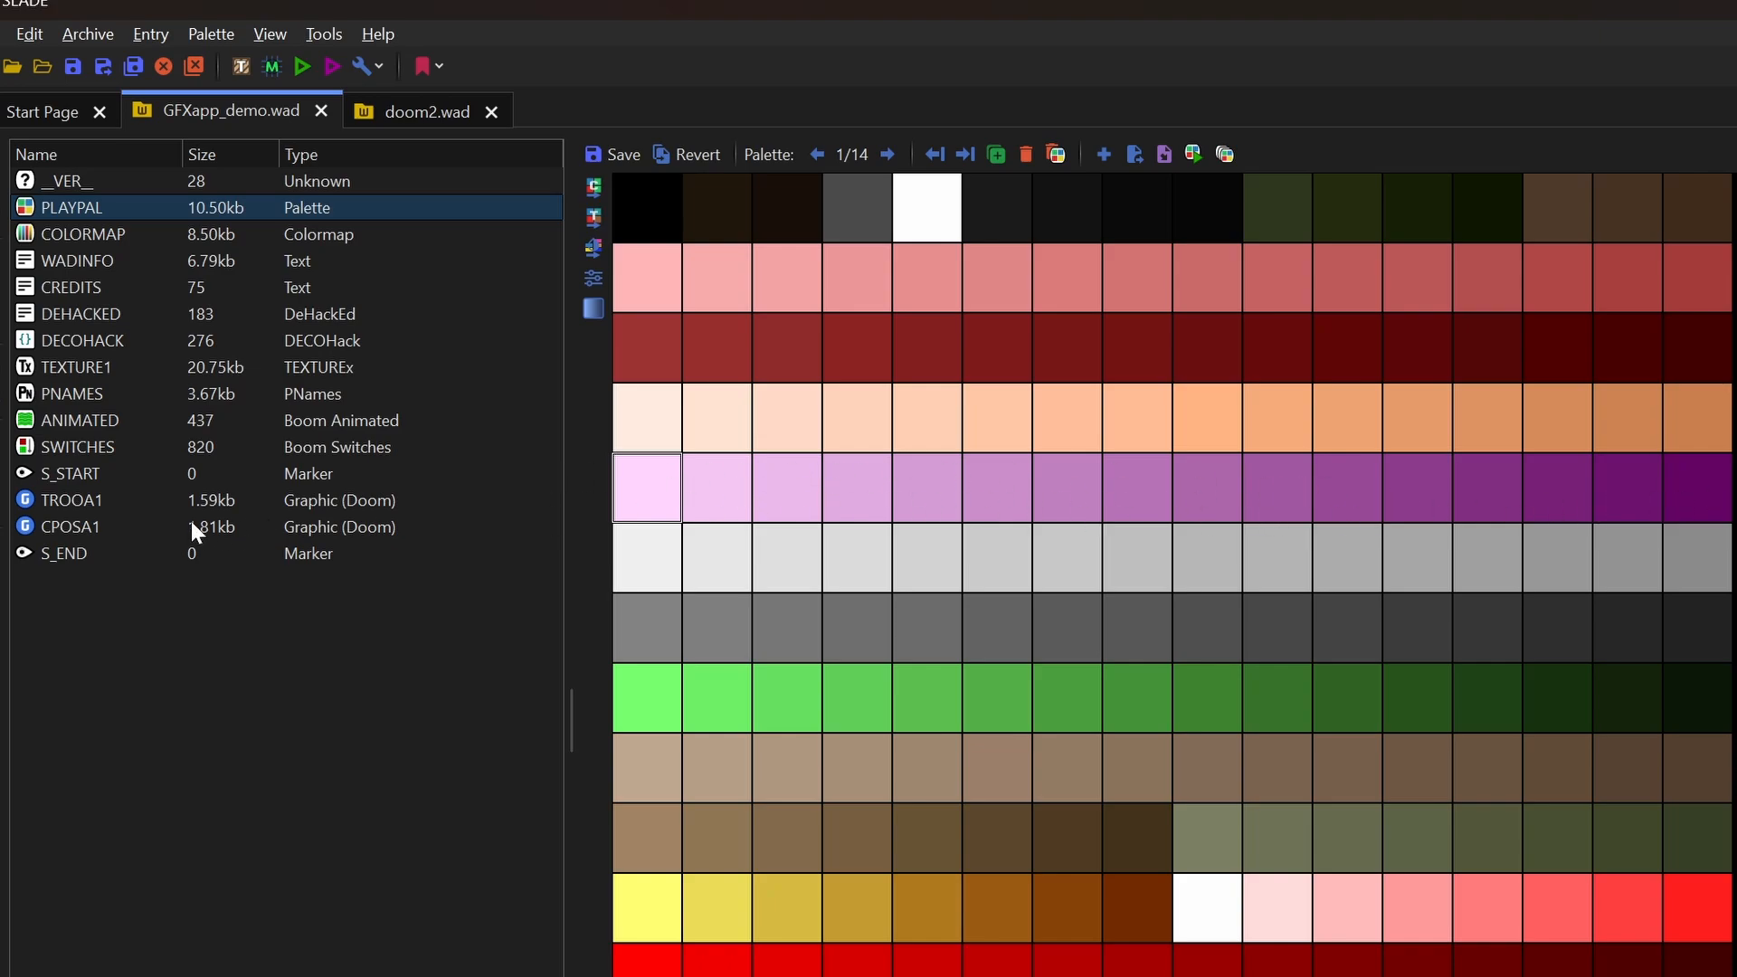
Step: Switch to the TROOA1 sprite, saving the changes made to the PLAYPAL entry
left_click(73, 501)
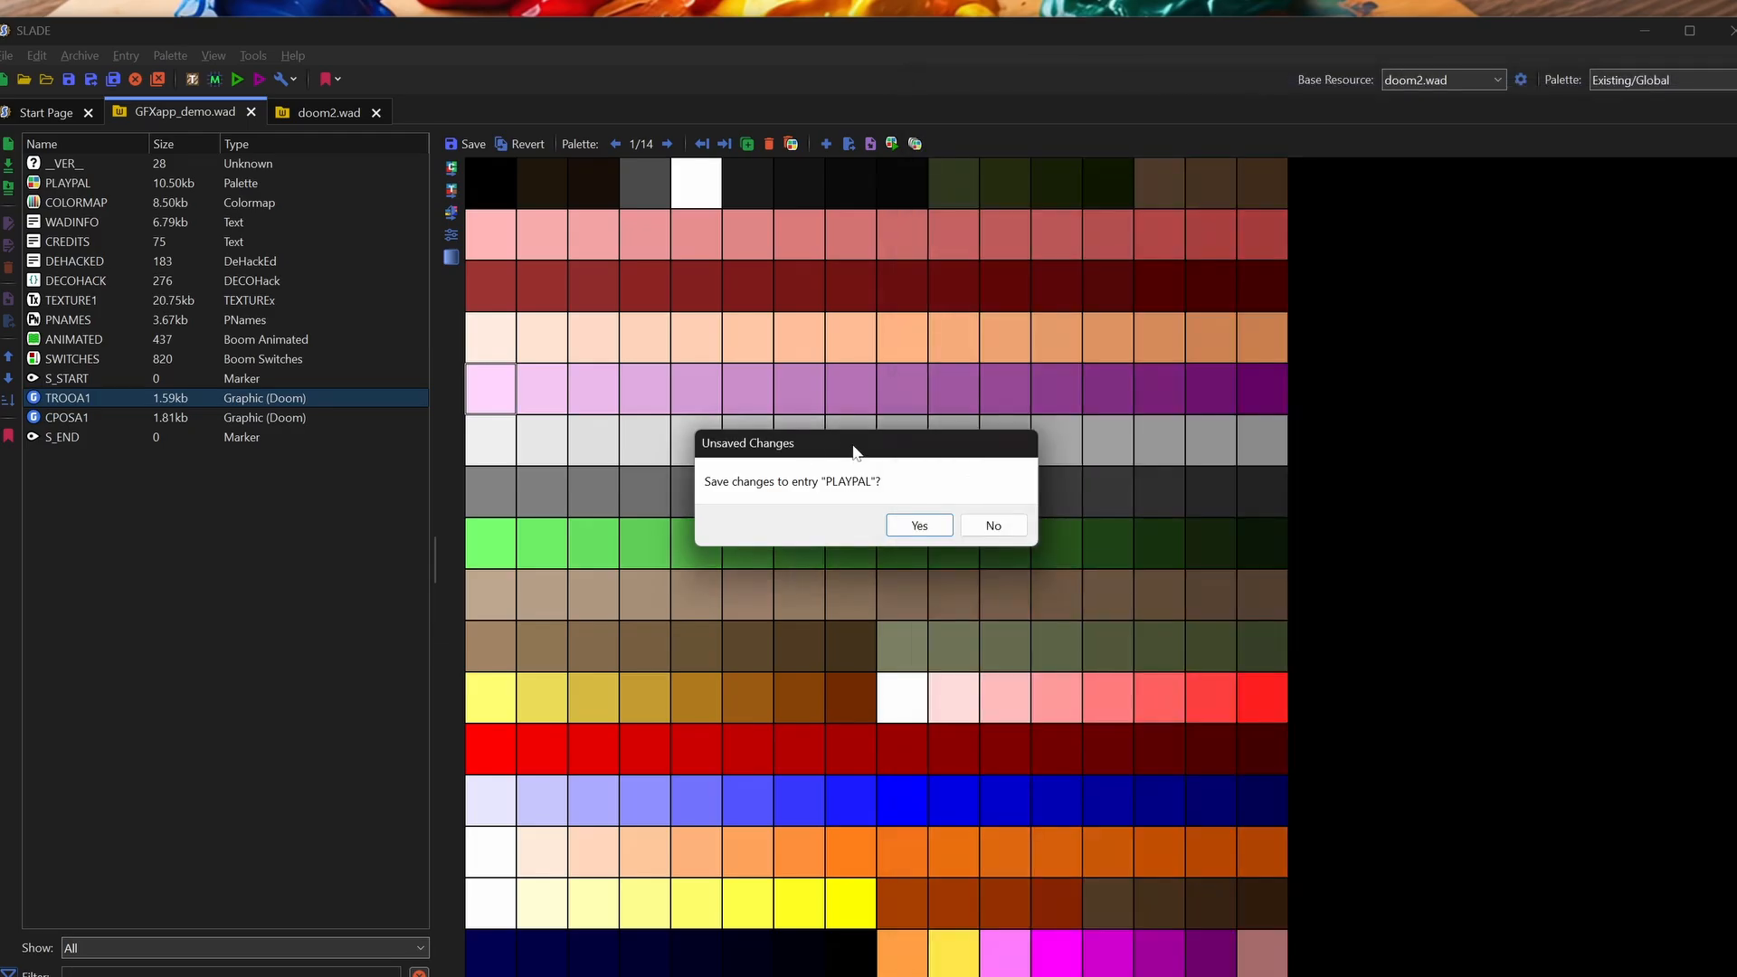
left_click(851, 448)
left_click(935, 531)
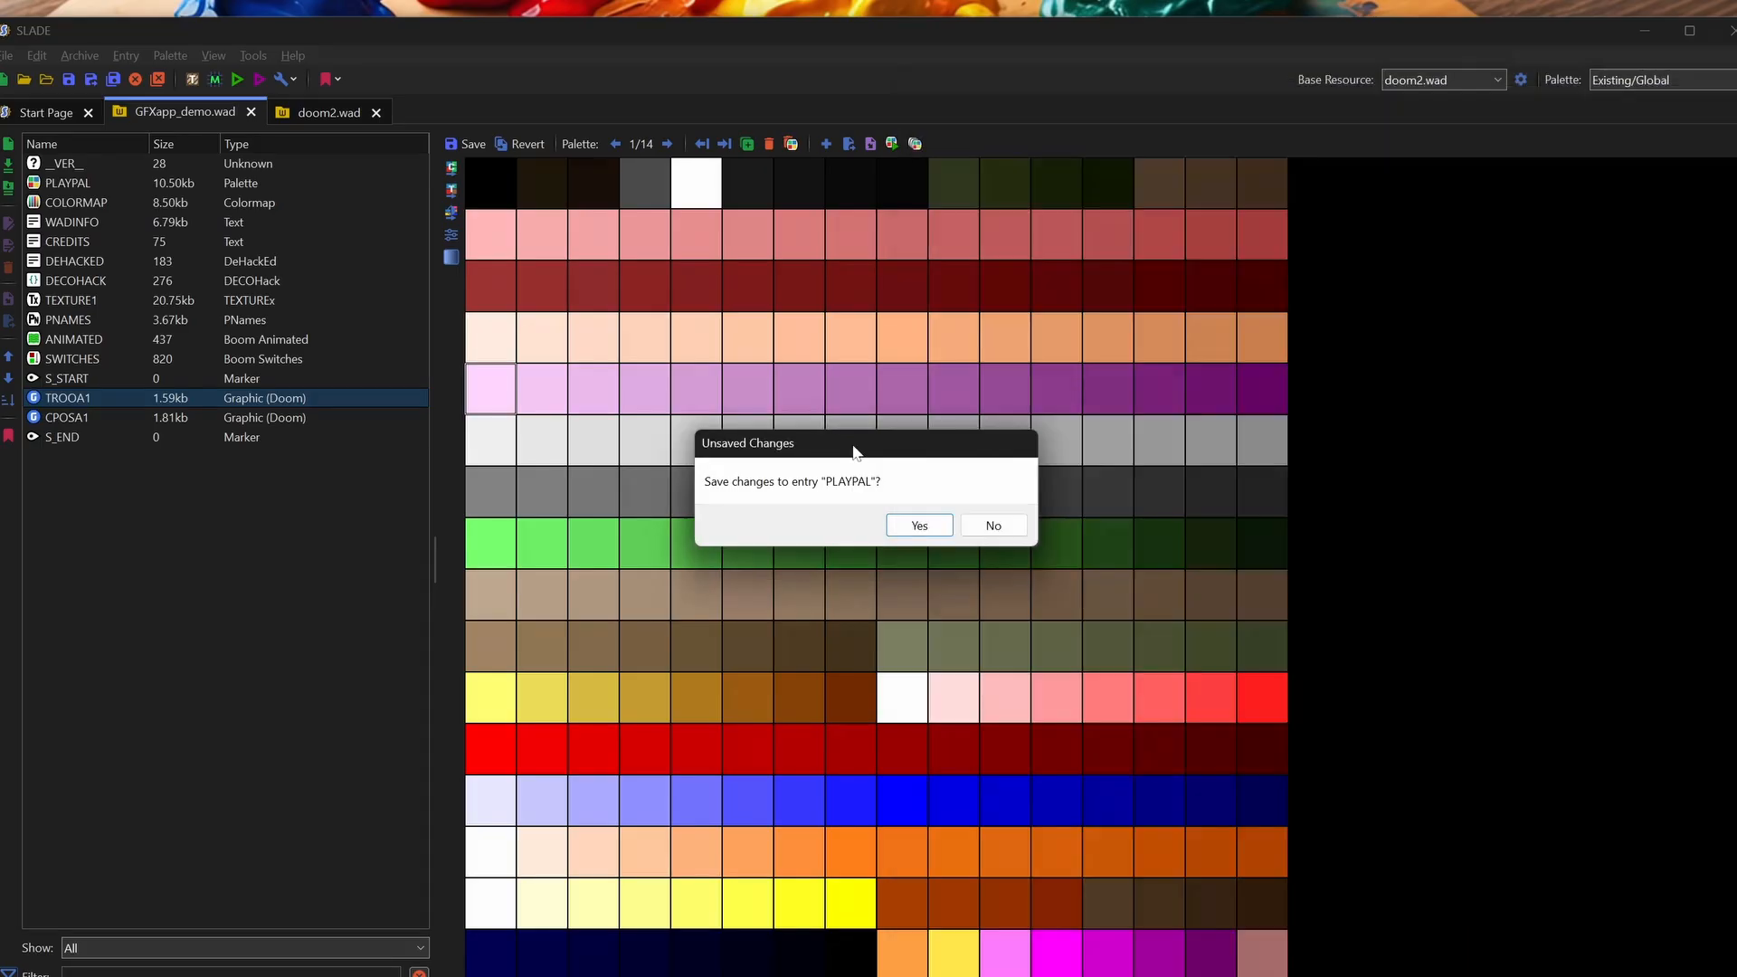
left_click(857, 455)
left_click(922, 528)
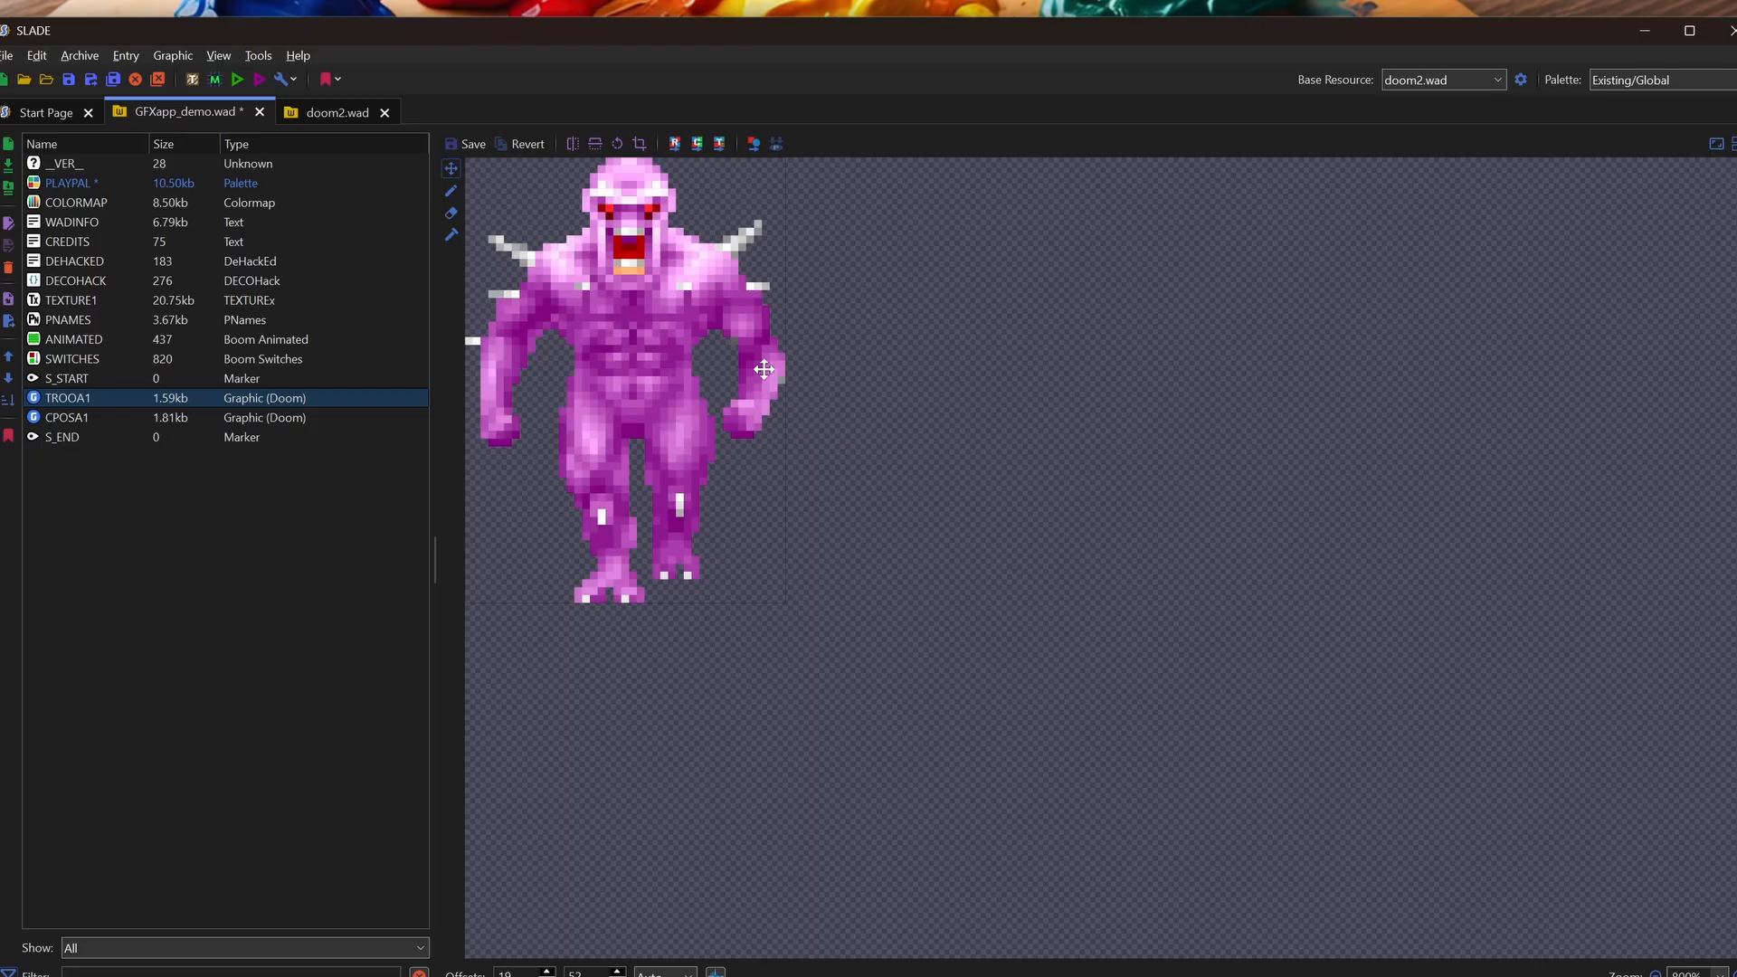
Step: Reopen PLAYPAL and start a new gradient over the purple row, with a pink start colour of red 245, green 126, blue 171
left_click(67, 185)
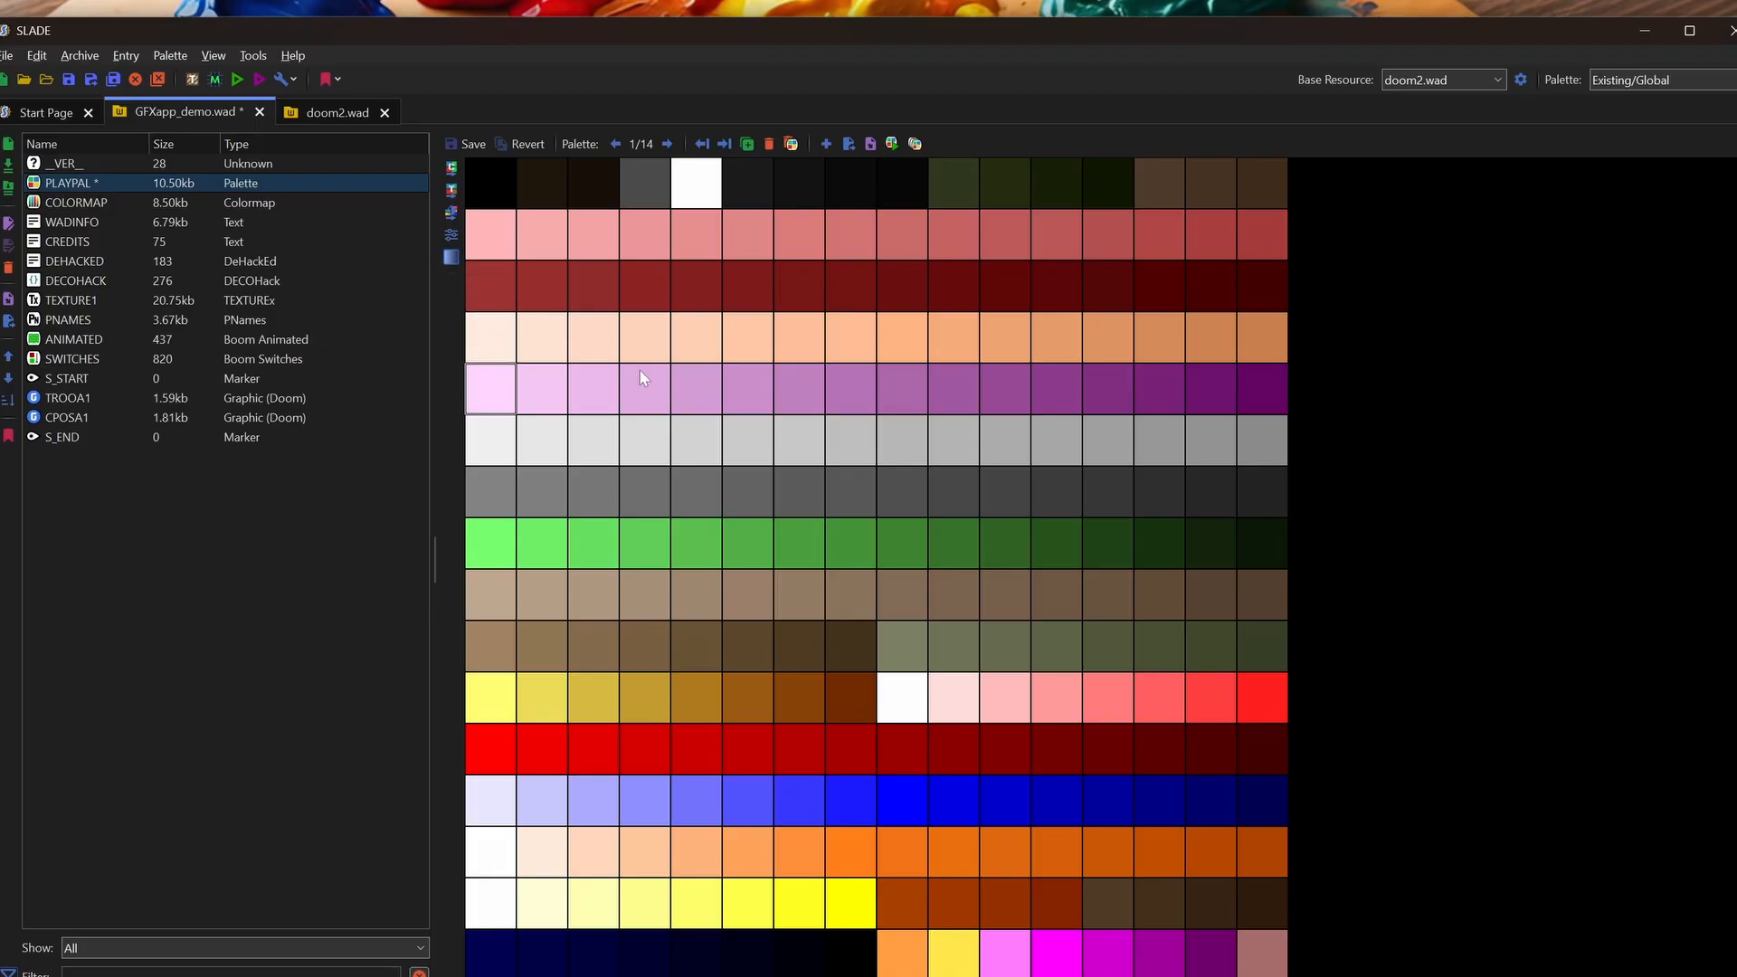
left_click(452, 257)
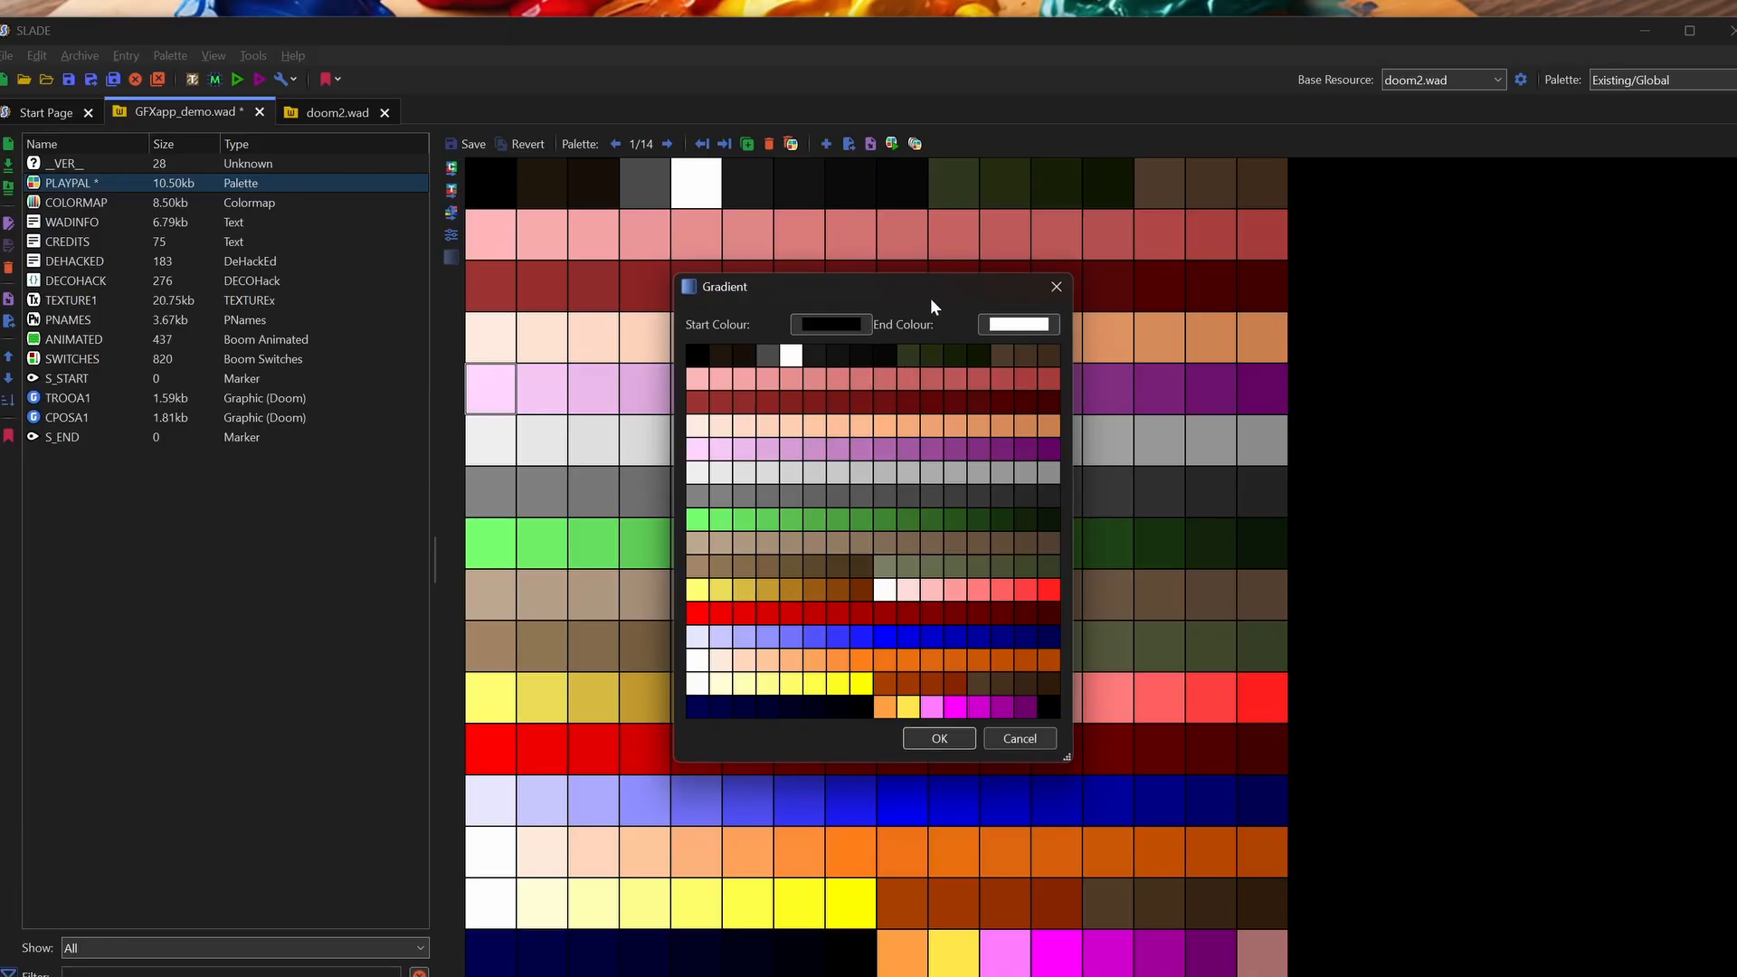
left_click_drag(933, 304, 896, 469)
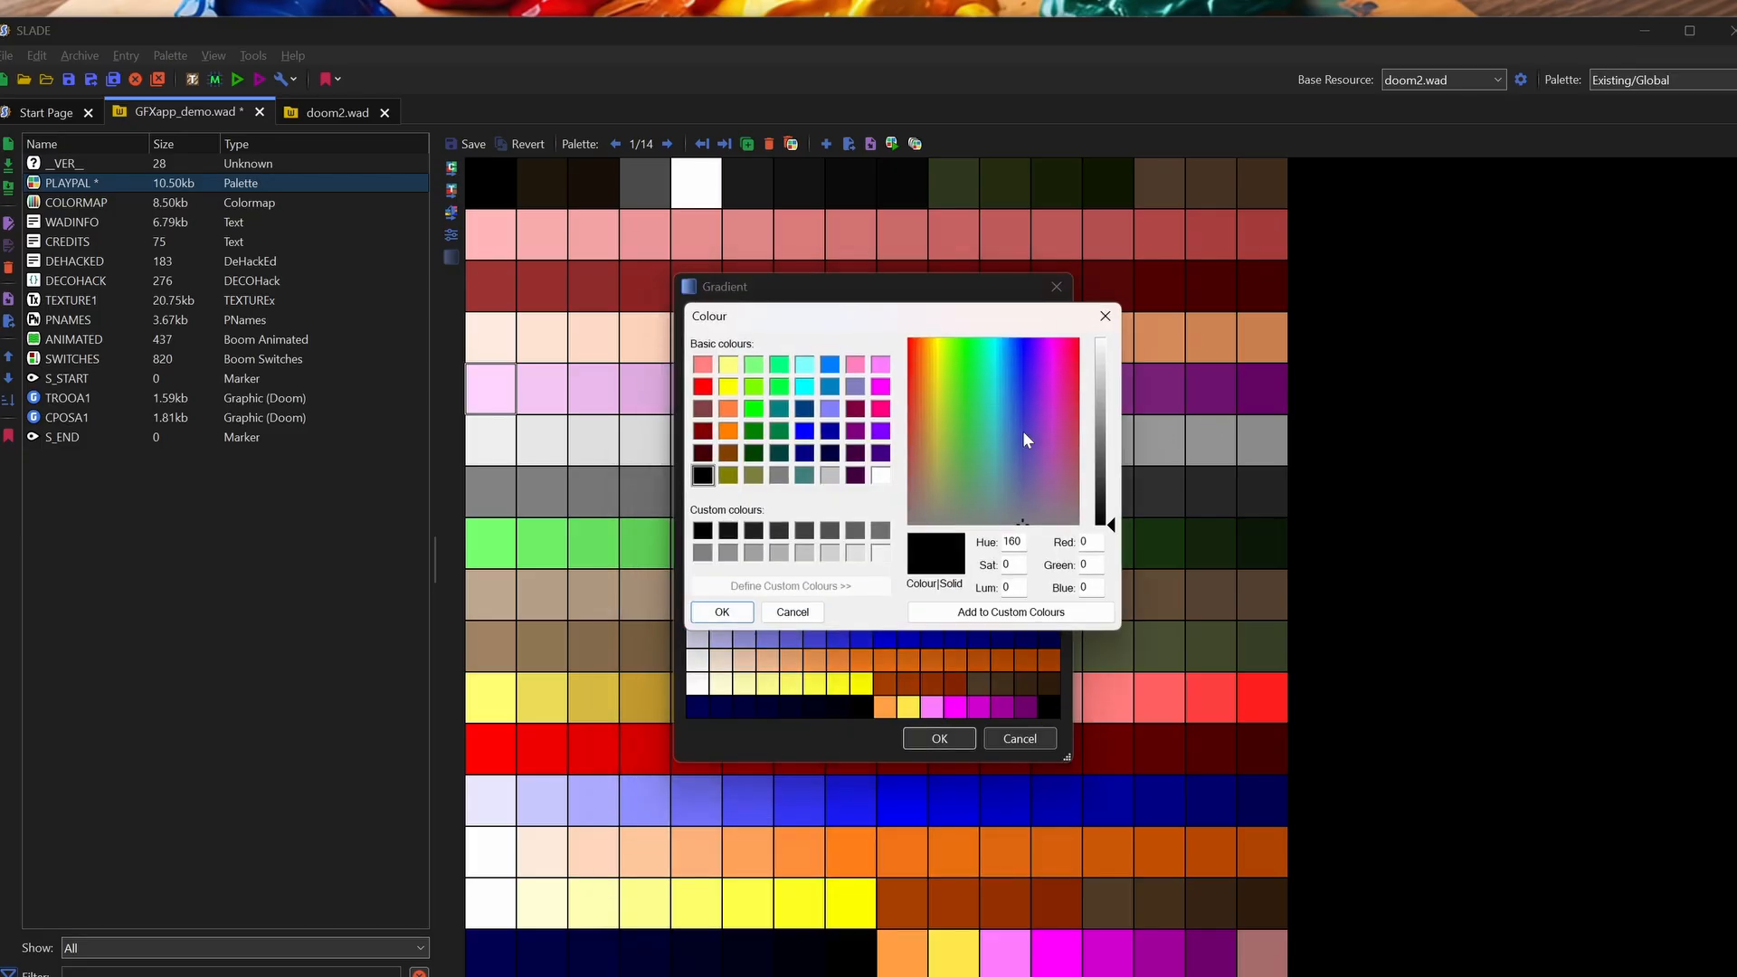
left_click_drag(1017, 406, 1070, 366)
left_click_drag(1092, 462, 1105, 380)
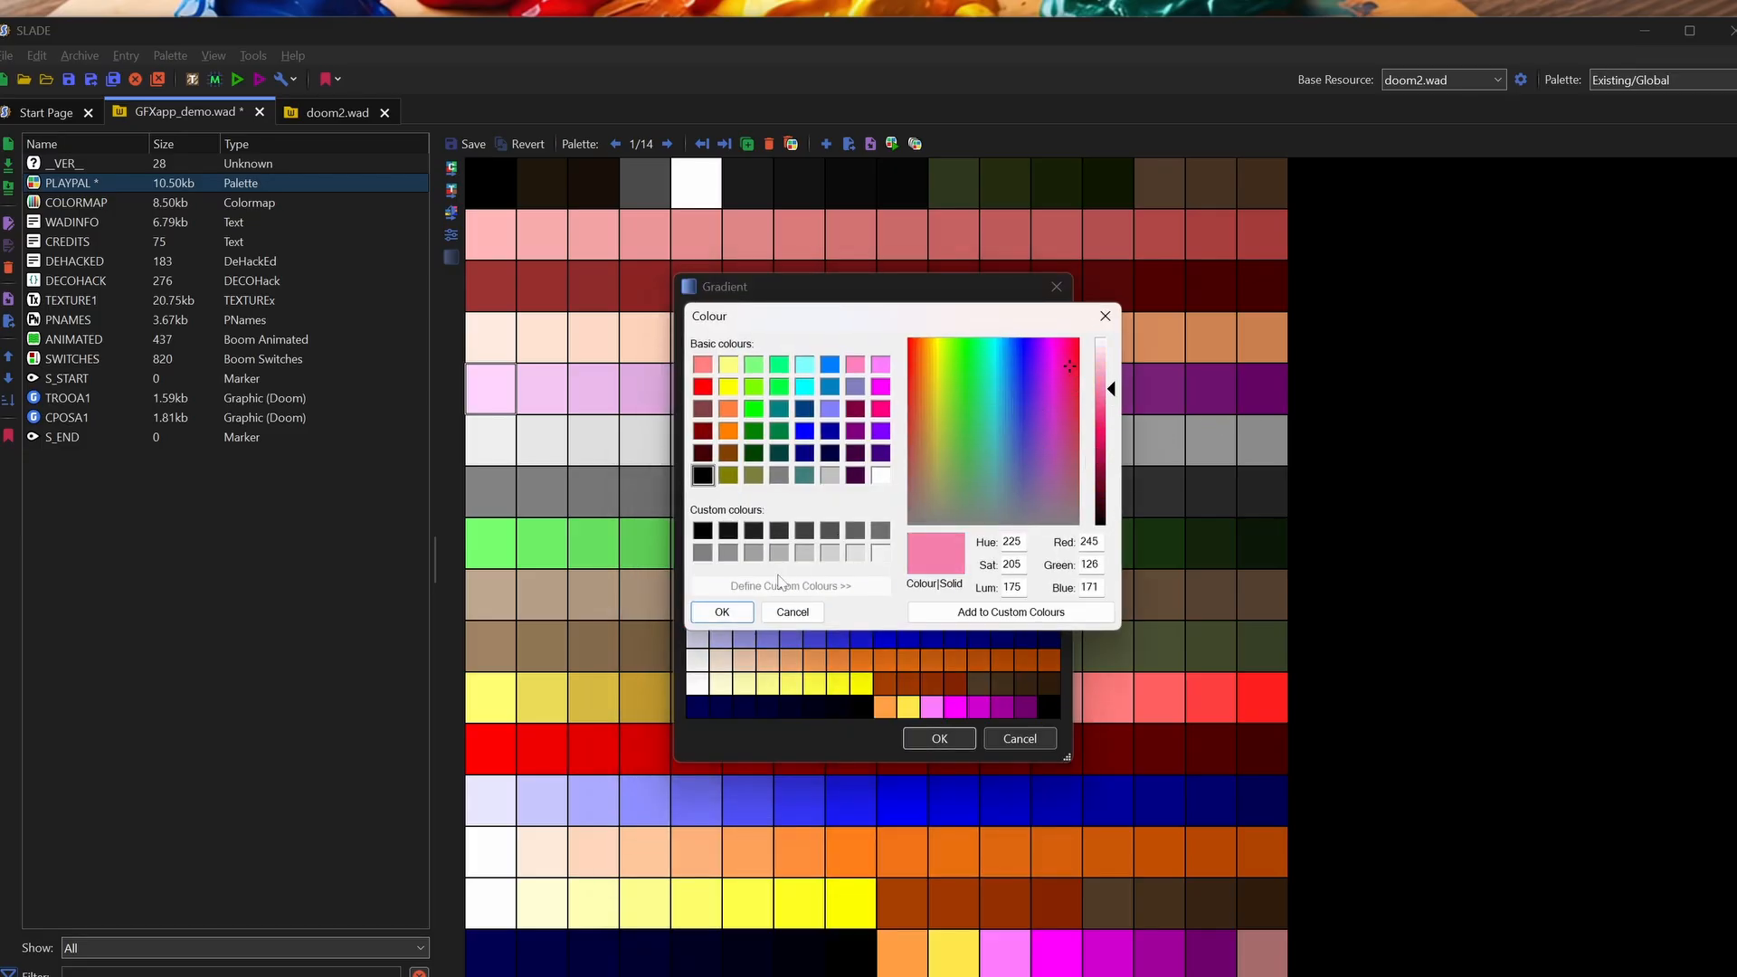
left_click(722, 612)
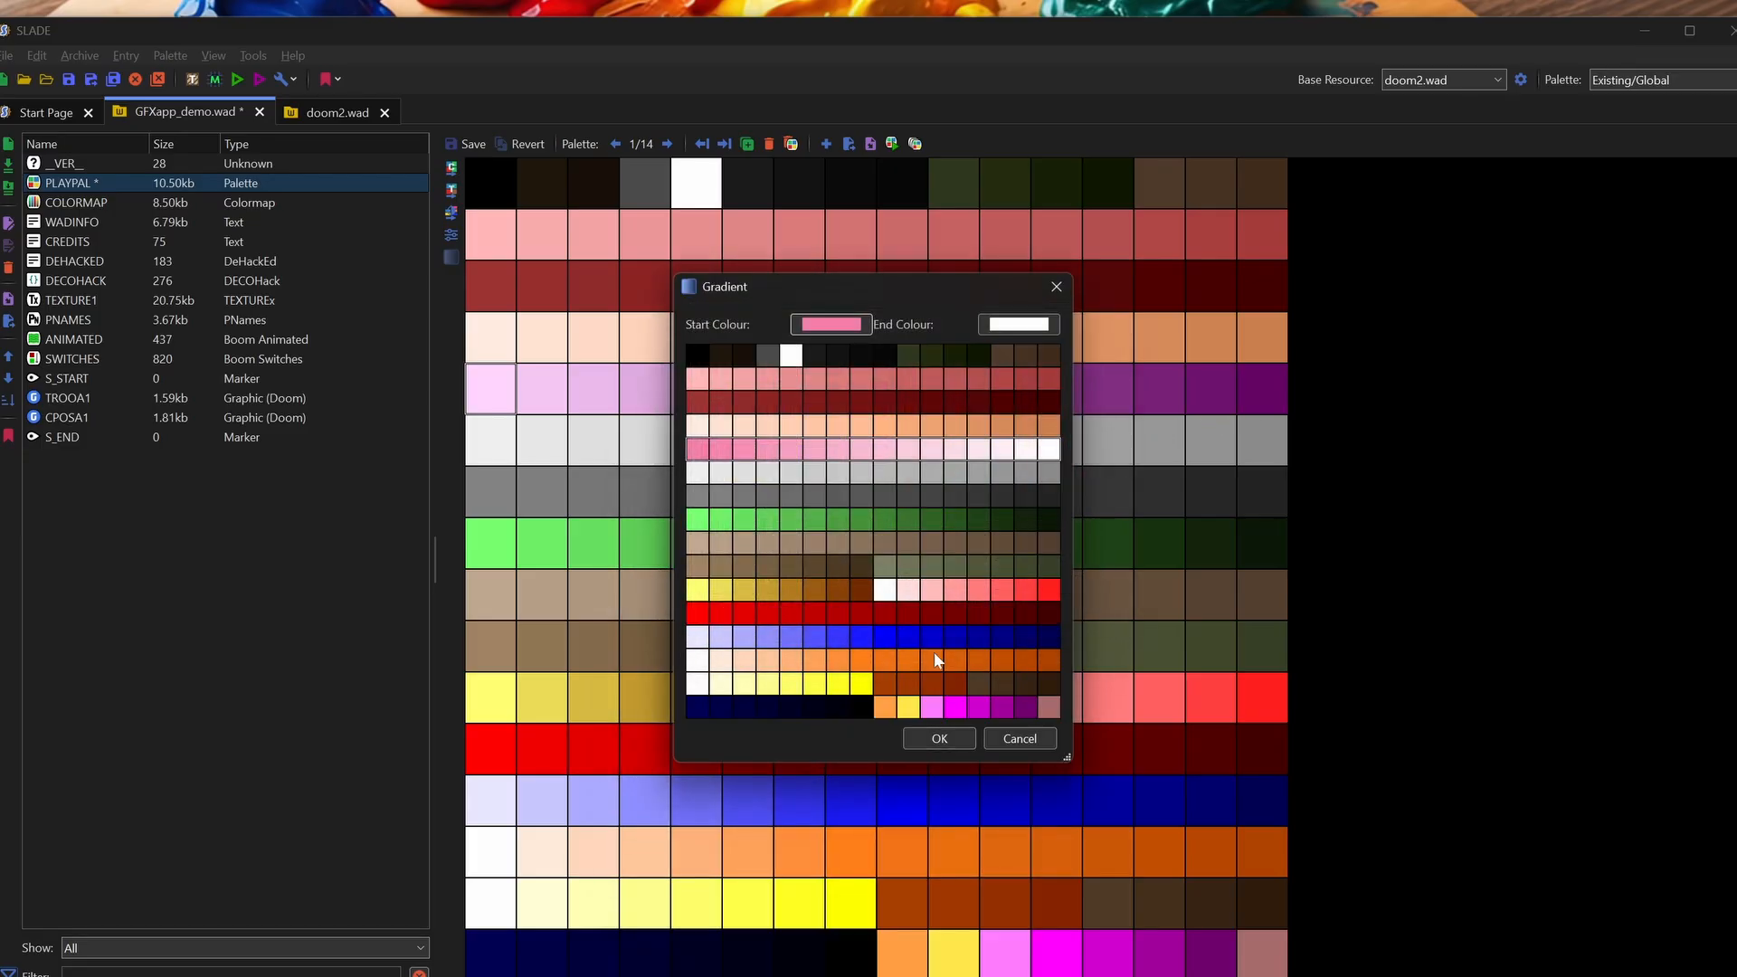
Step: Set the gradient's end colour to a dark blue with hue 166 and saturation 222
left_click(1038, 330)
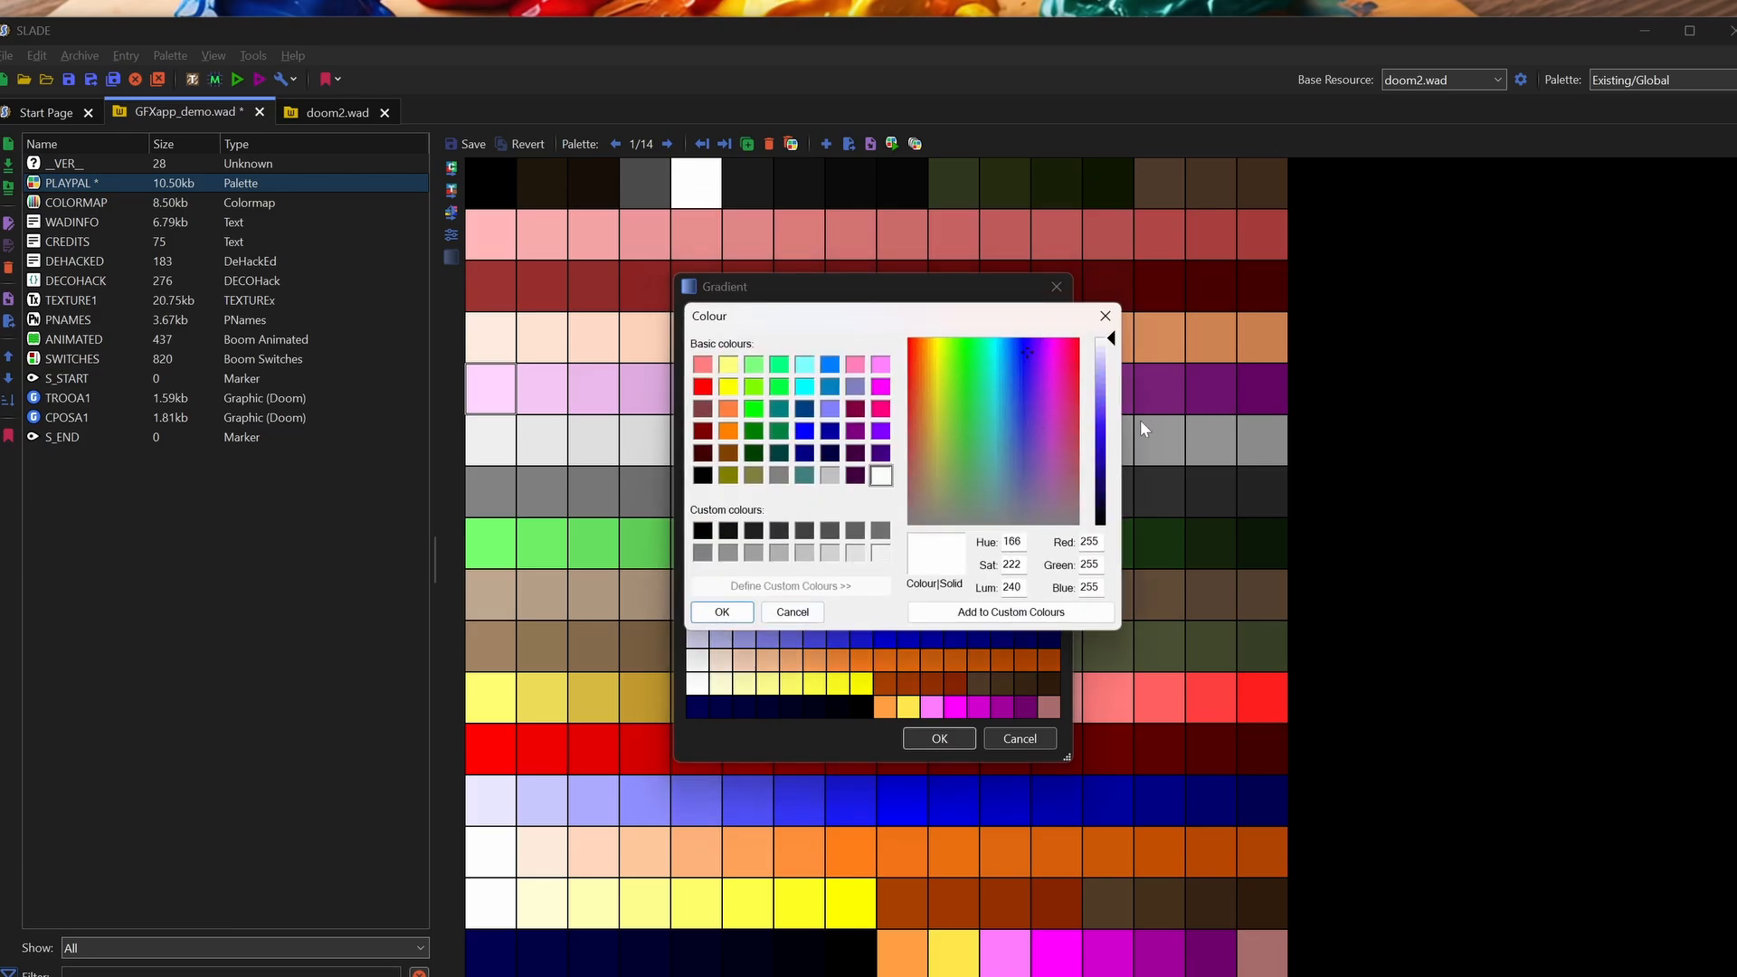
left_click(1106, 482)
left_click(734, 614)
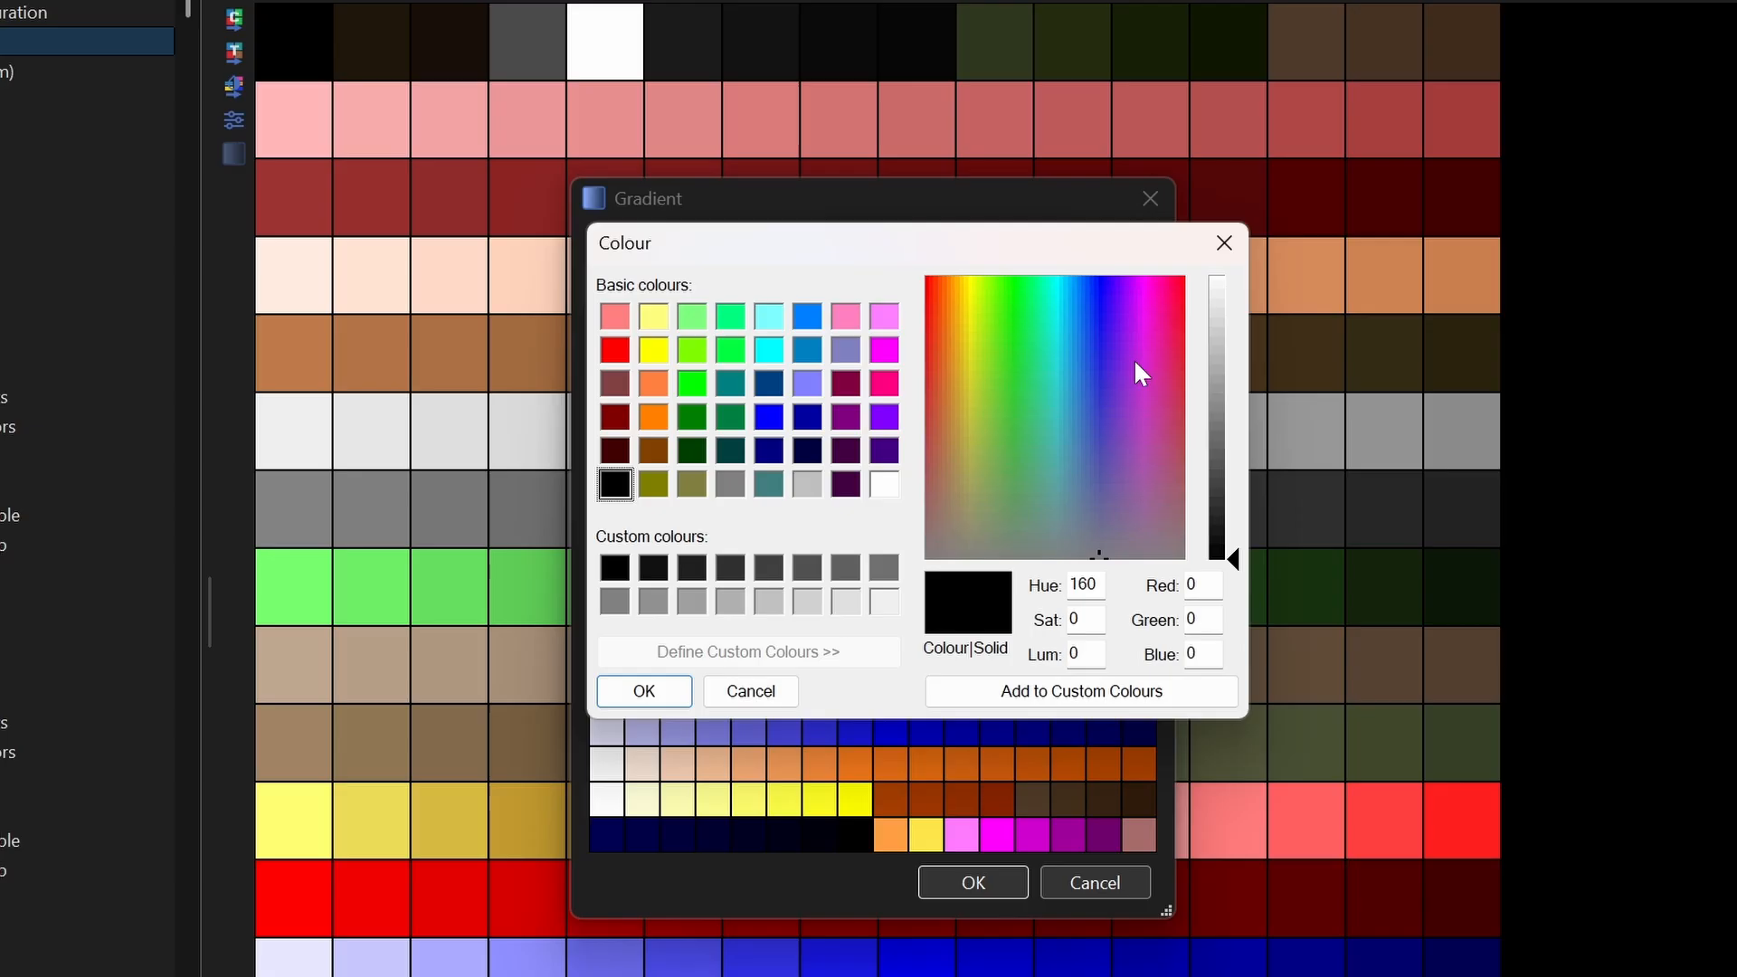
Step: Set the brown row gradient's start colour to a light blue of red 160, green 165, blue 248, also storing it as a custom colour
left_click(1097, 316)
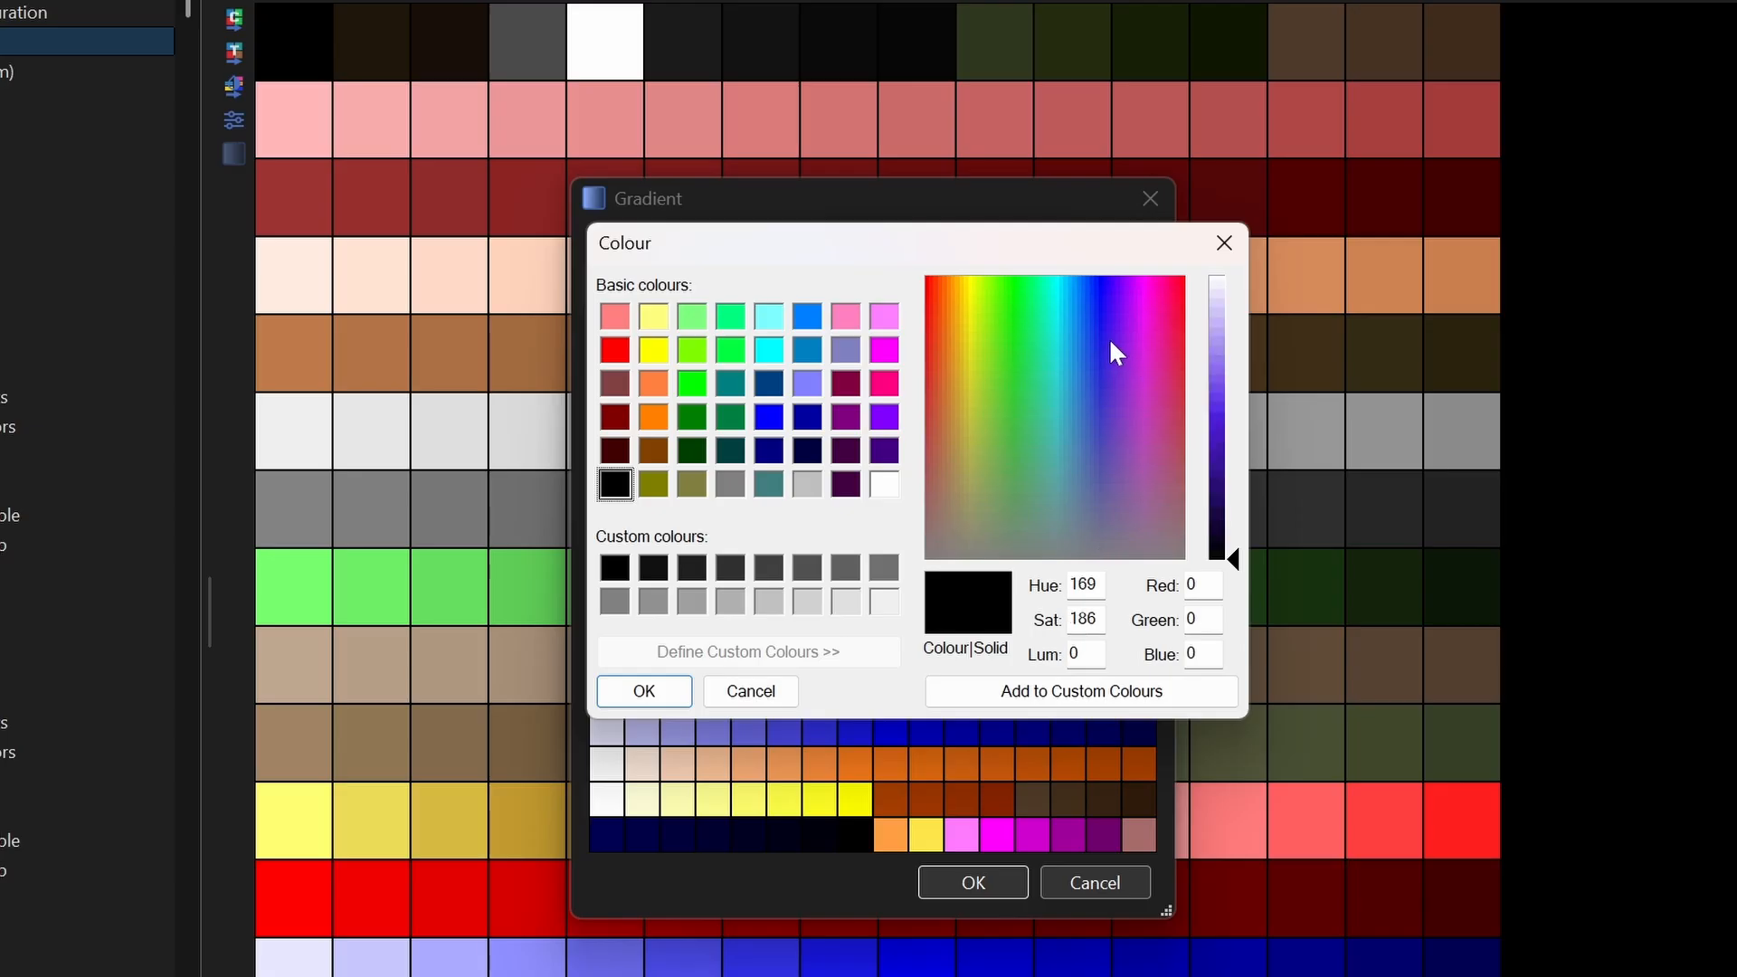
left_click_drag(1224, 541, 1224, 333)
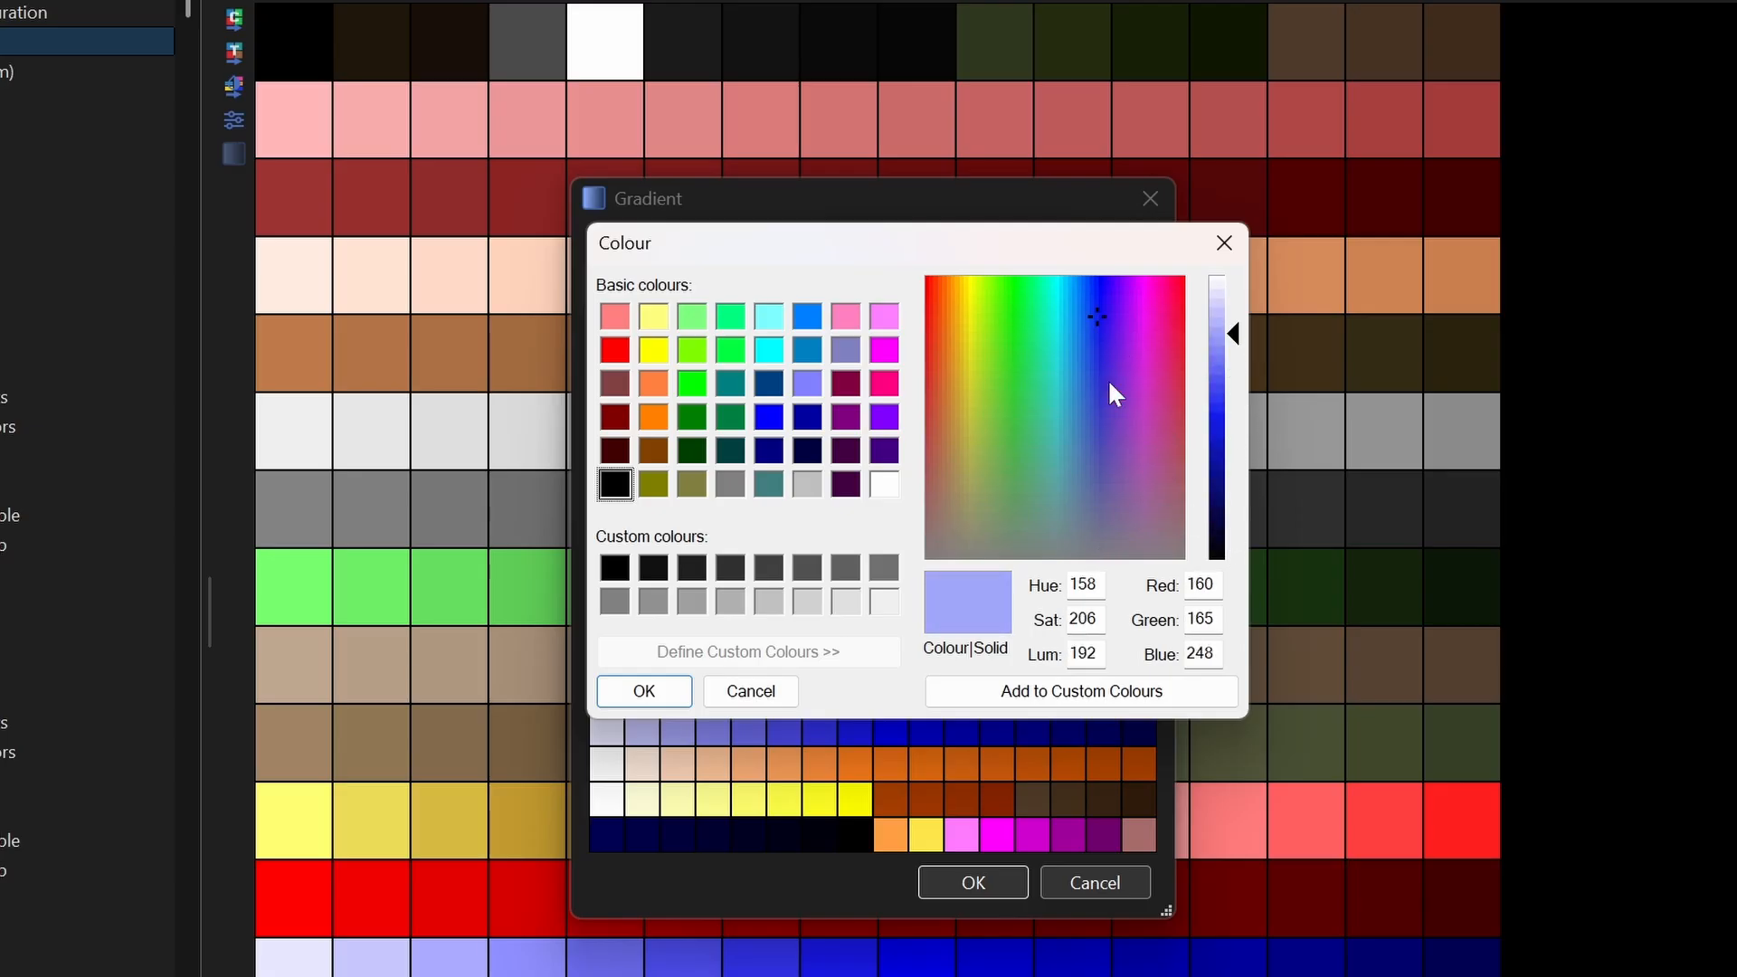
left_click(1047, 695)
left_click(671, 693)
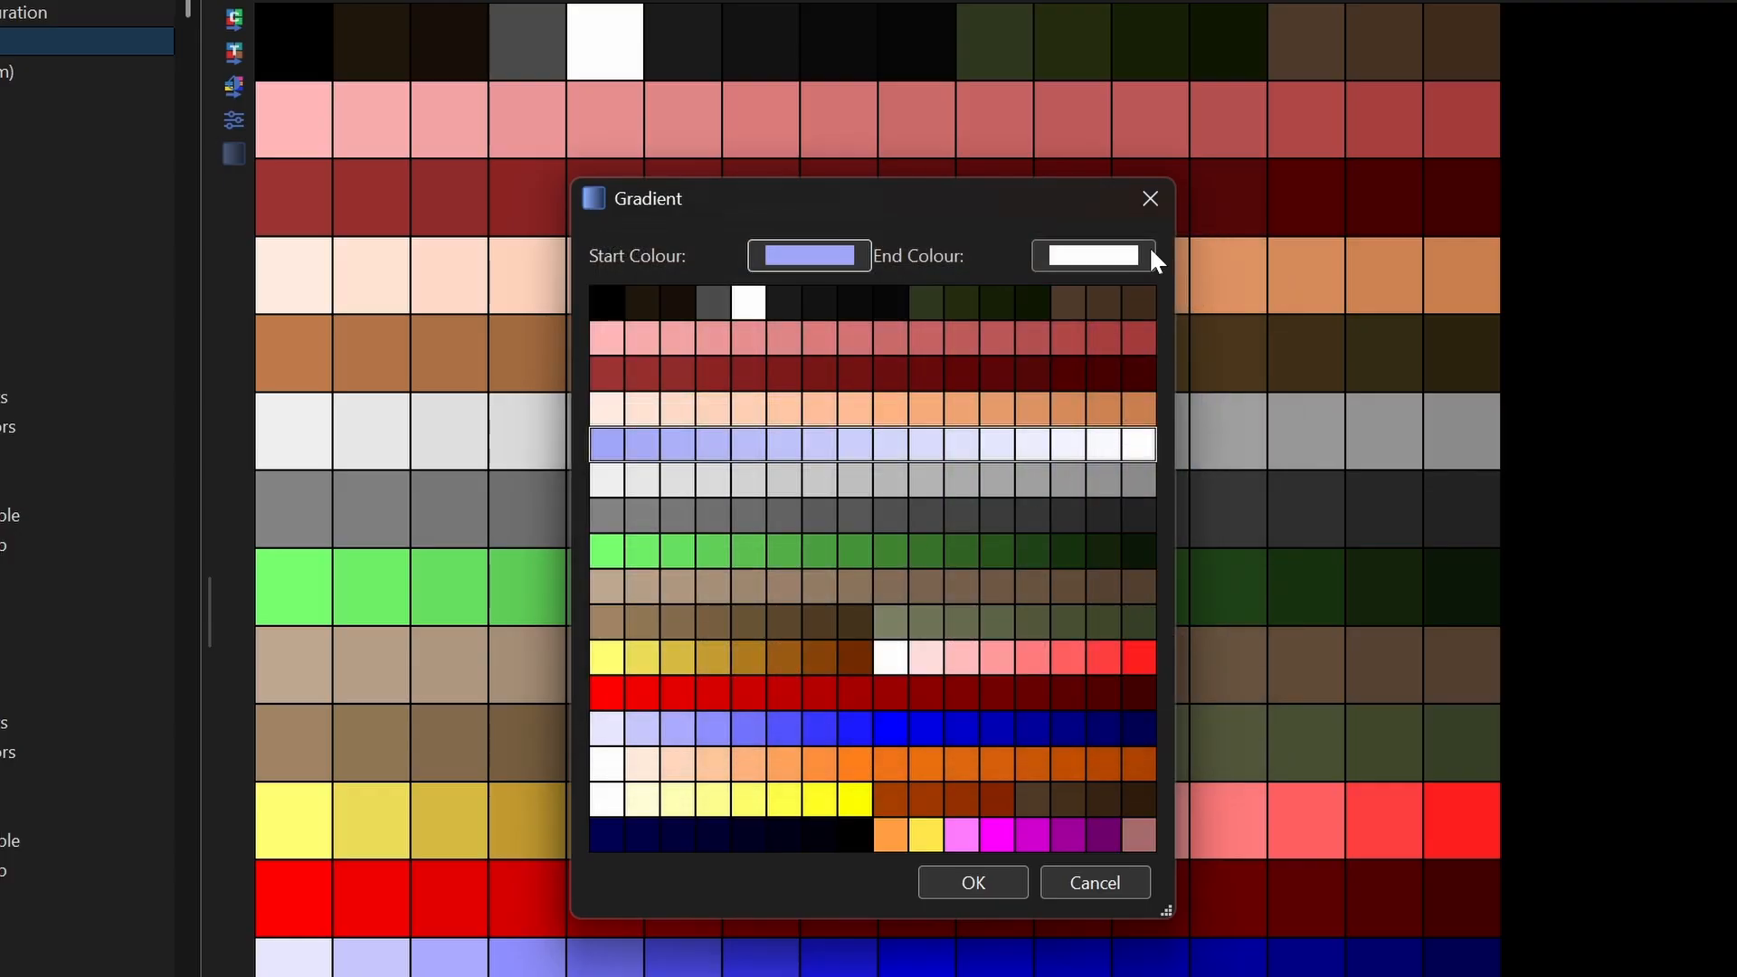
Step: Set the gradient's end colour to a near-black blue of red 21, green 21, blue 49 and apply the gradient
left_click(1106, 258)
left_click_drag(1109, 414, 1101, 445)
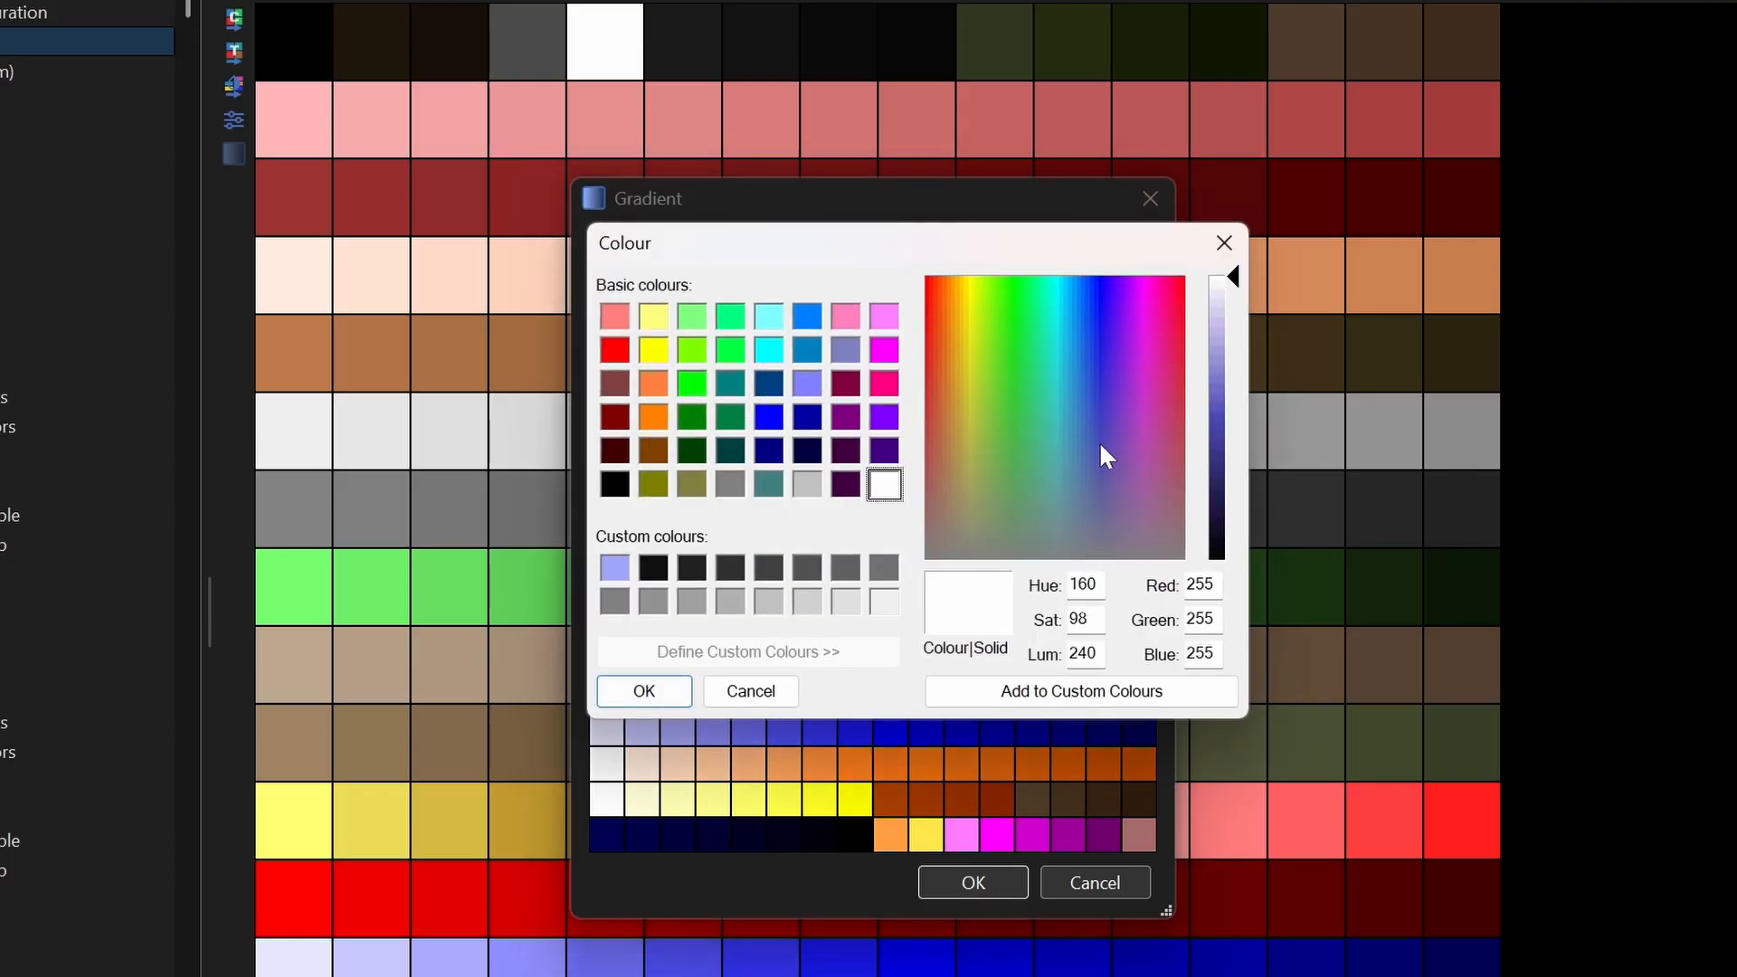
left_click_drag(1217, 439, 1217, 521)
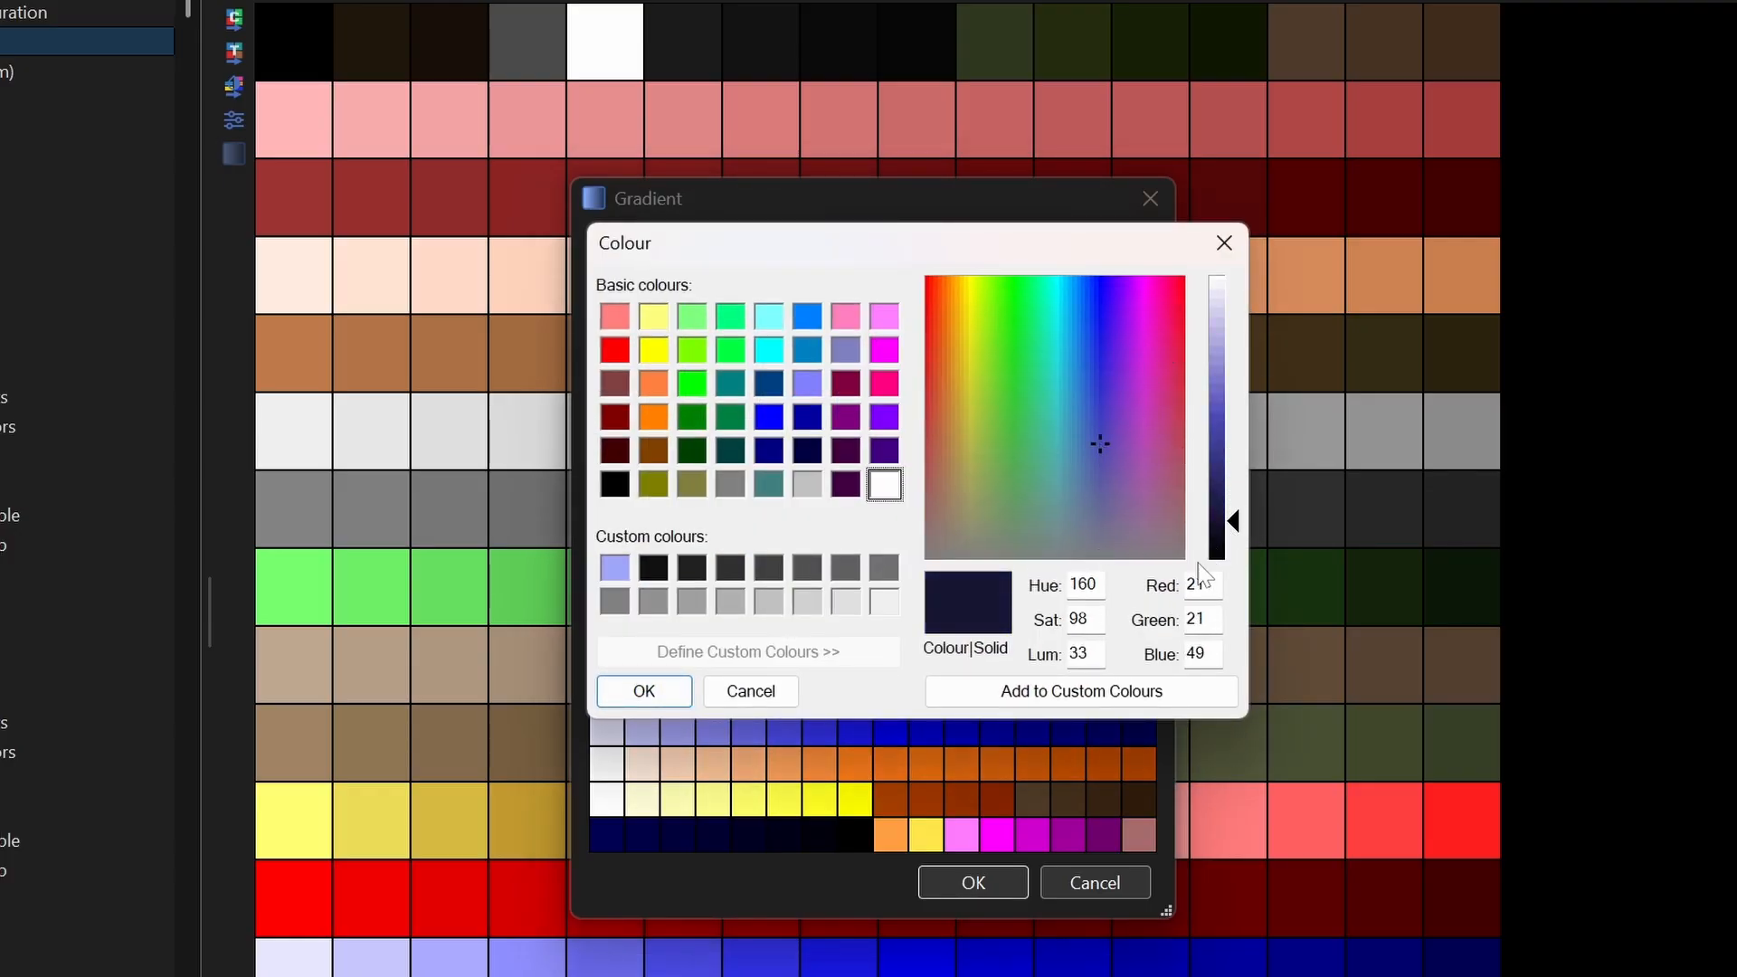
left_click(665, 692)
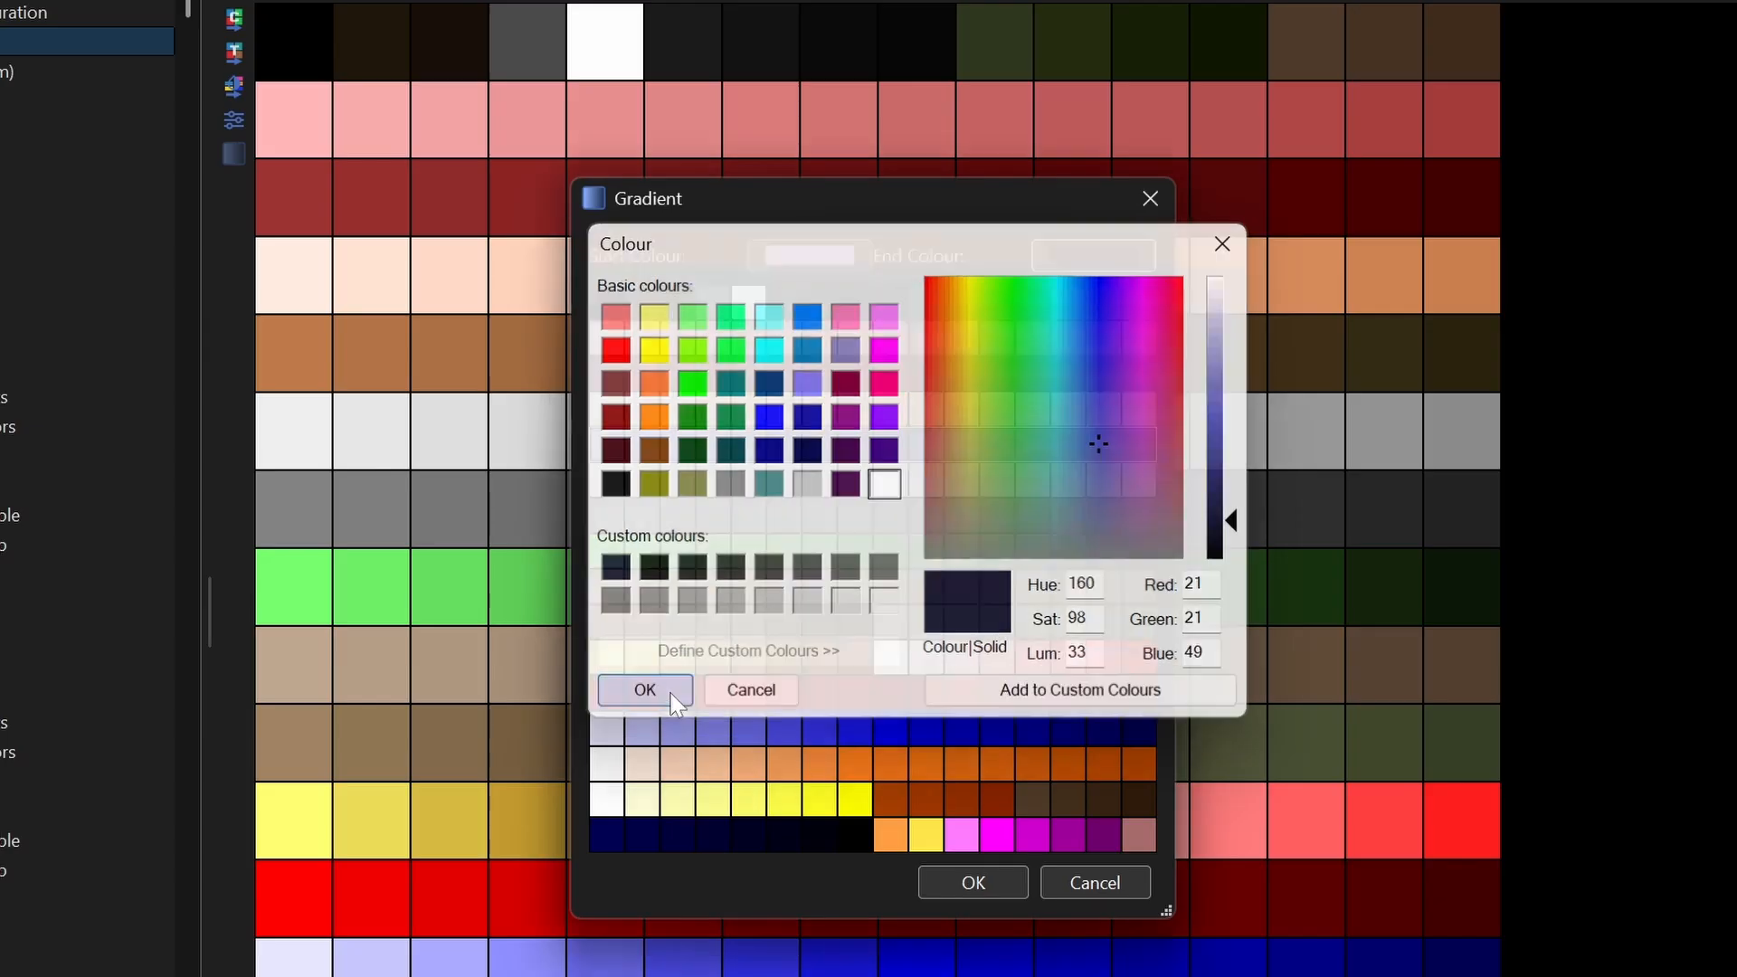
left_click(981, 885)
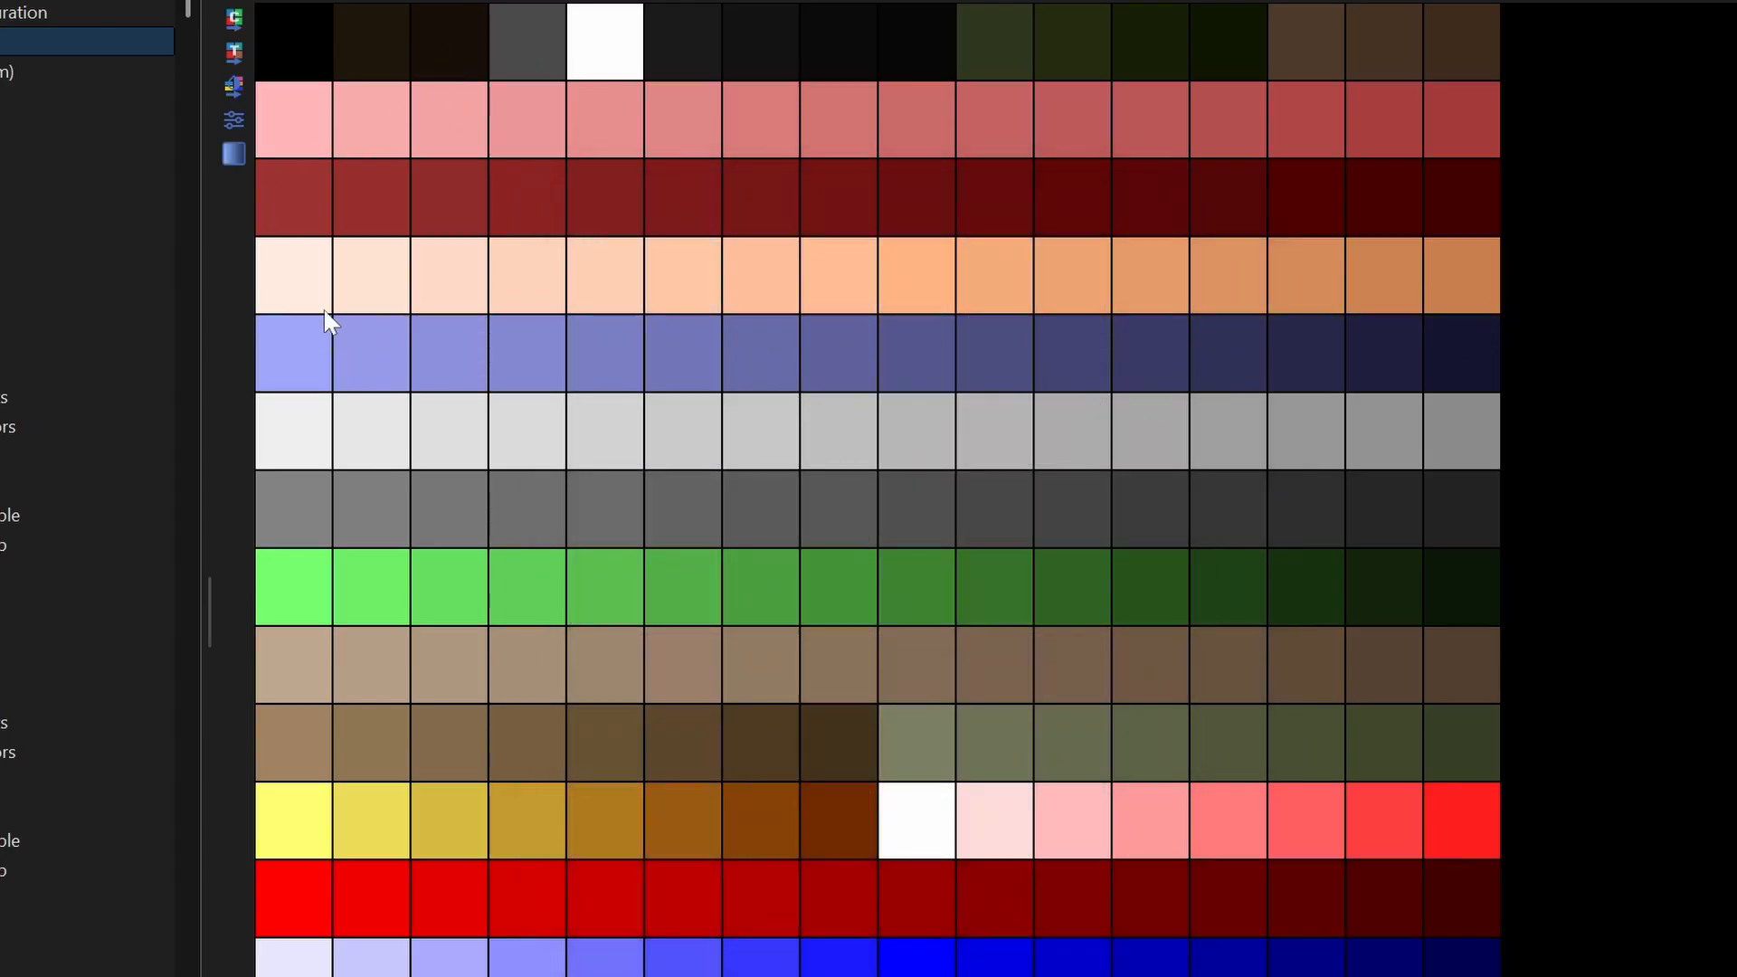
left_click(234, 155)
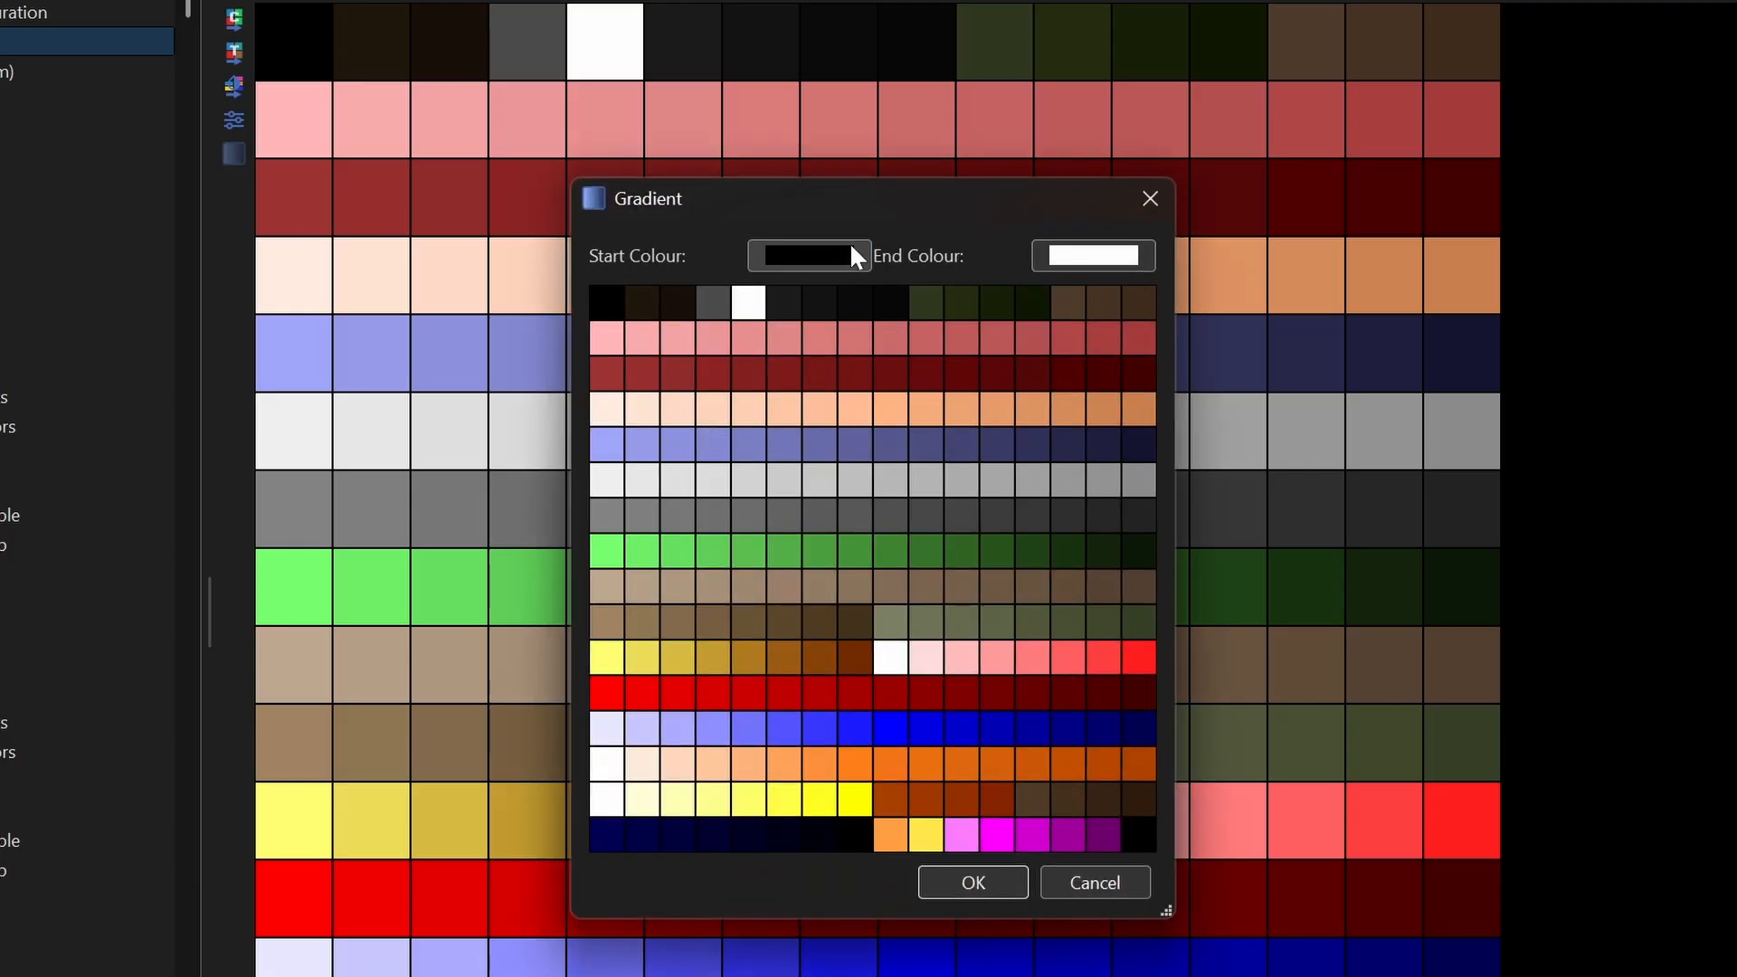
left_click_drag(599, 457, 1087, 414)
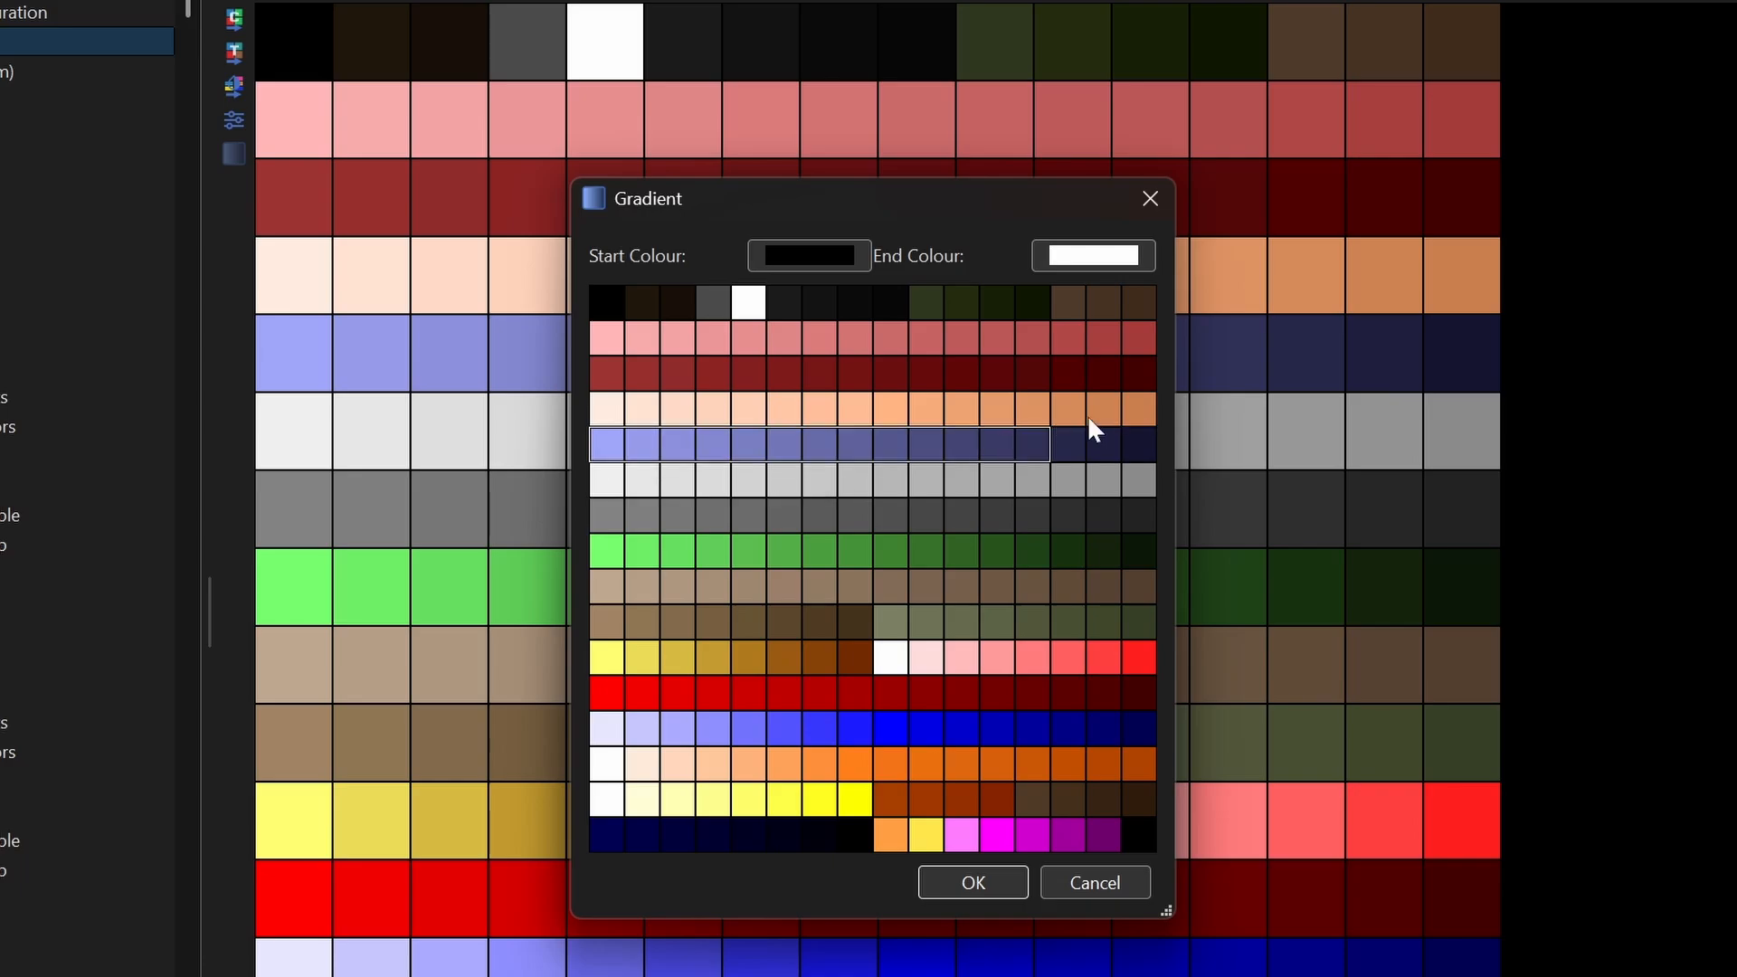
left_click(831, 255)
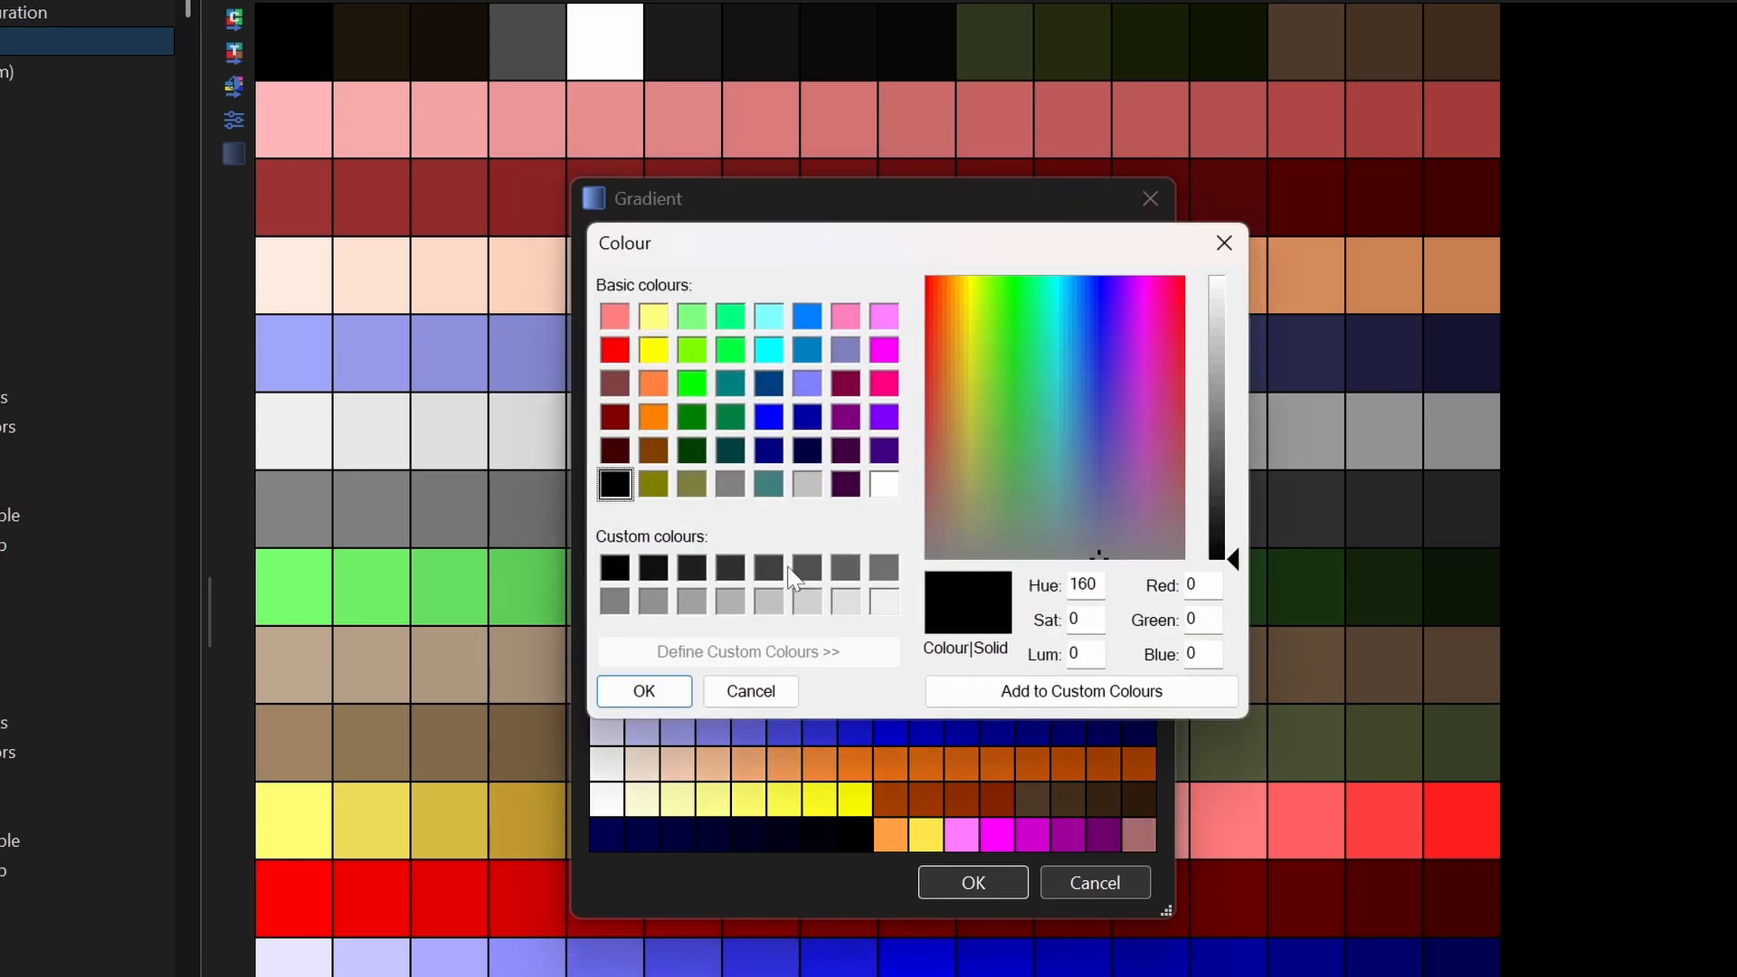
left_click(751, 690)
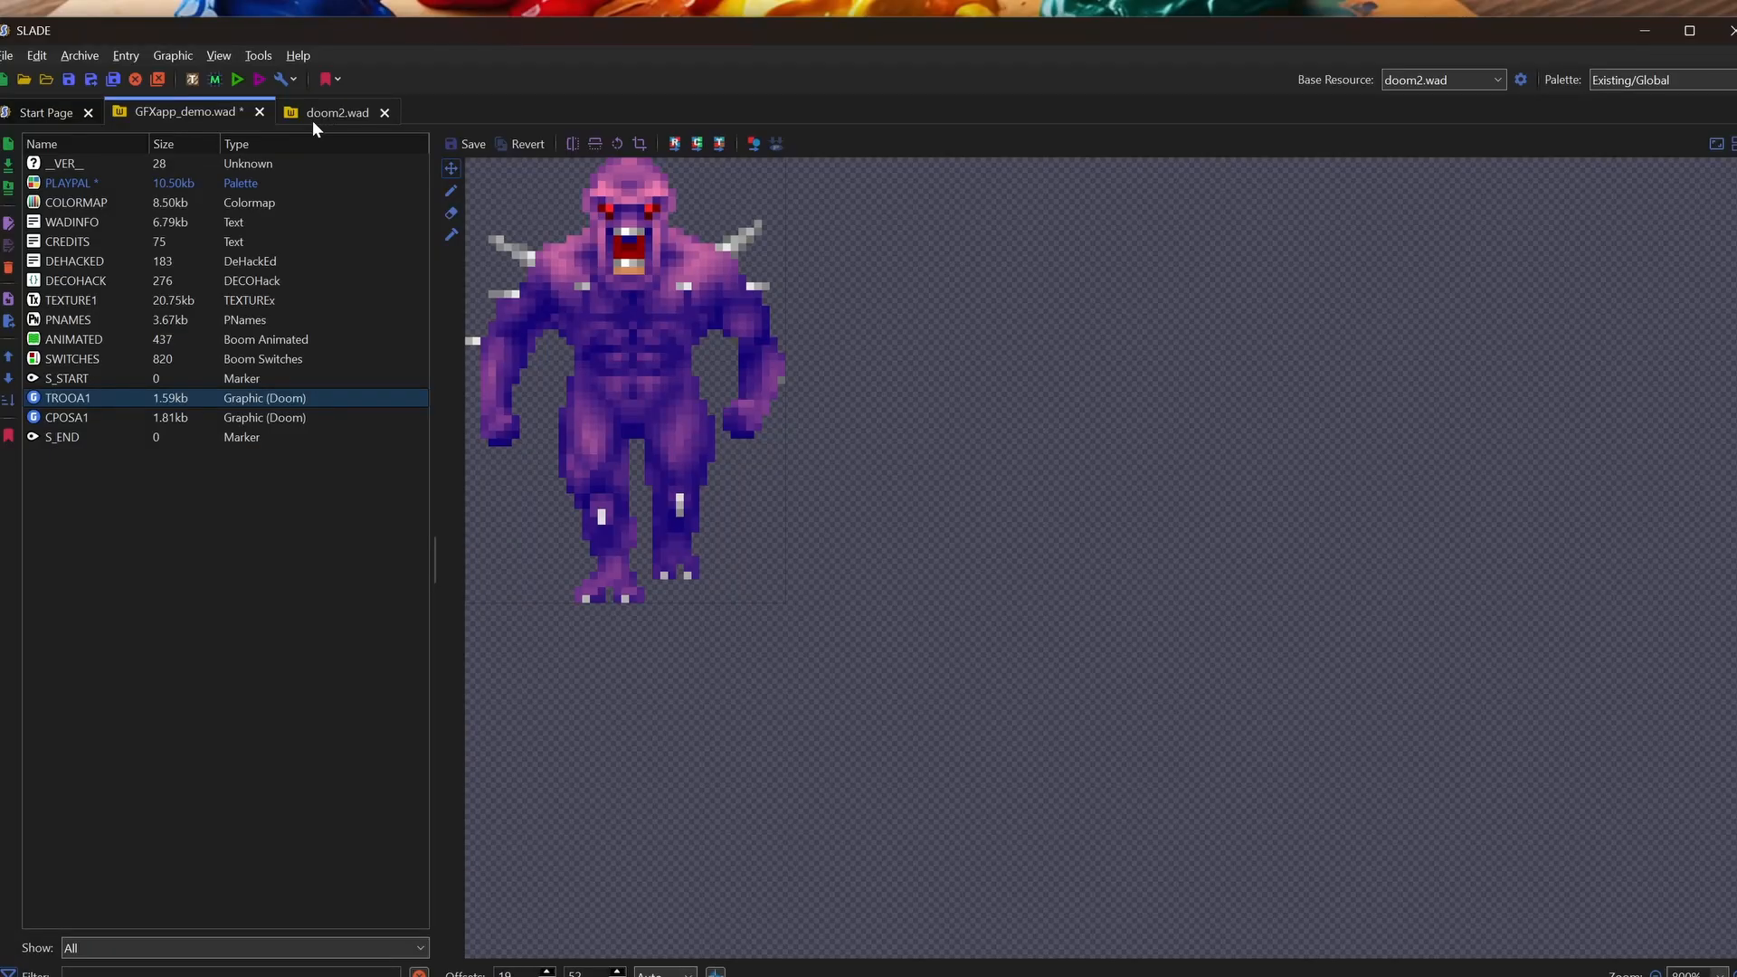
Step: Delete the recoloured PLAYPAL entry from GFXapp_demo.wad
left_click(86, 186)
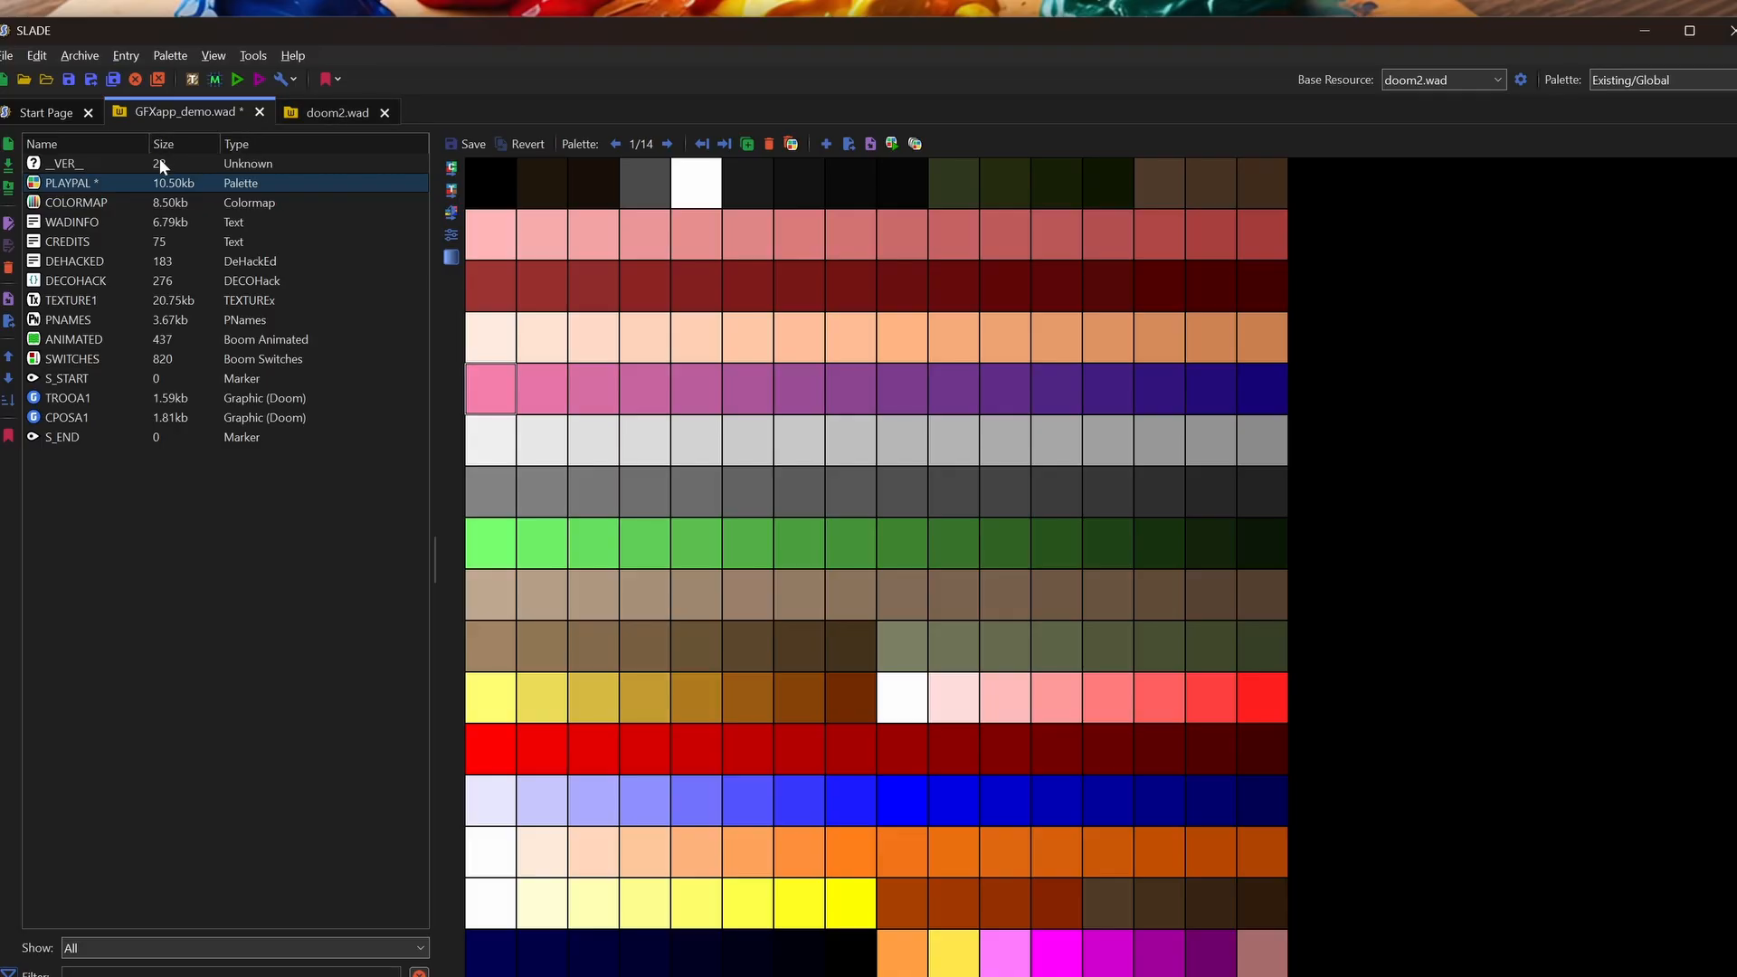
key("Delete")
left_click(920, 520)
Step: Copy the original PLAYPAL from doom2.wad into GFXapp_demo.wad and save the archive
left_click(341, 113)
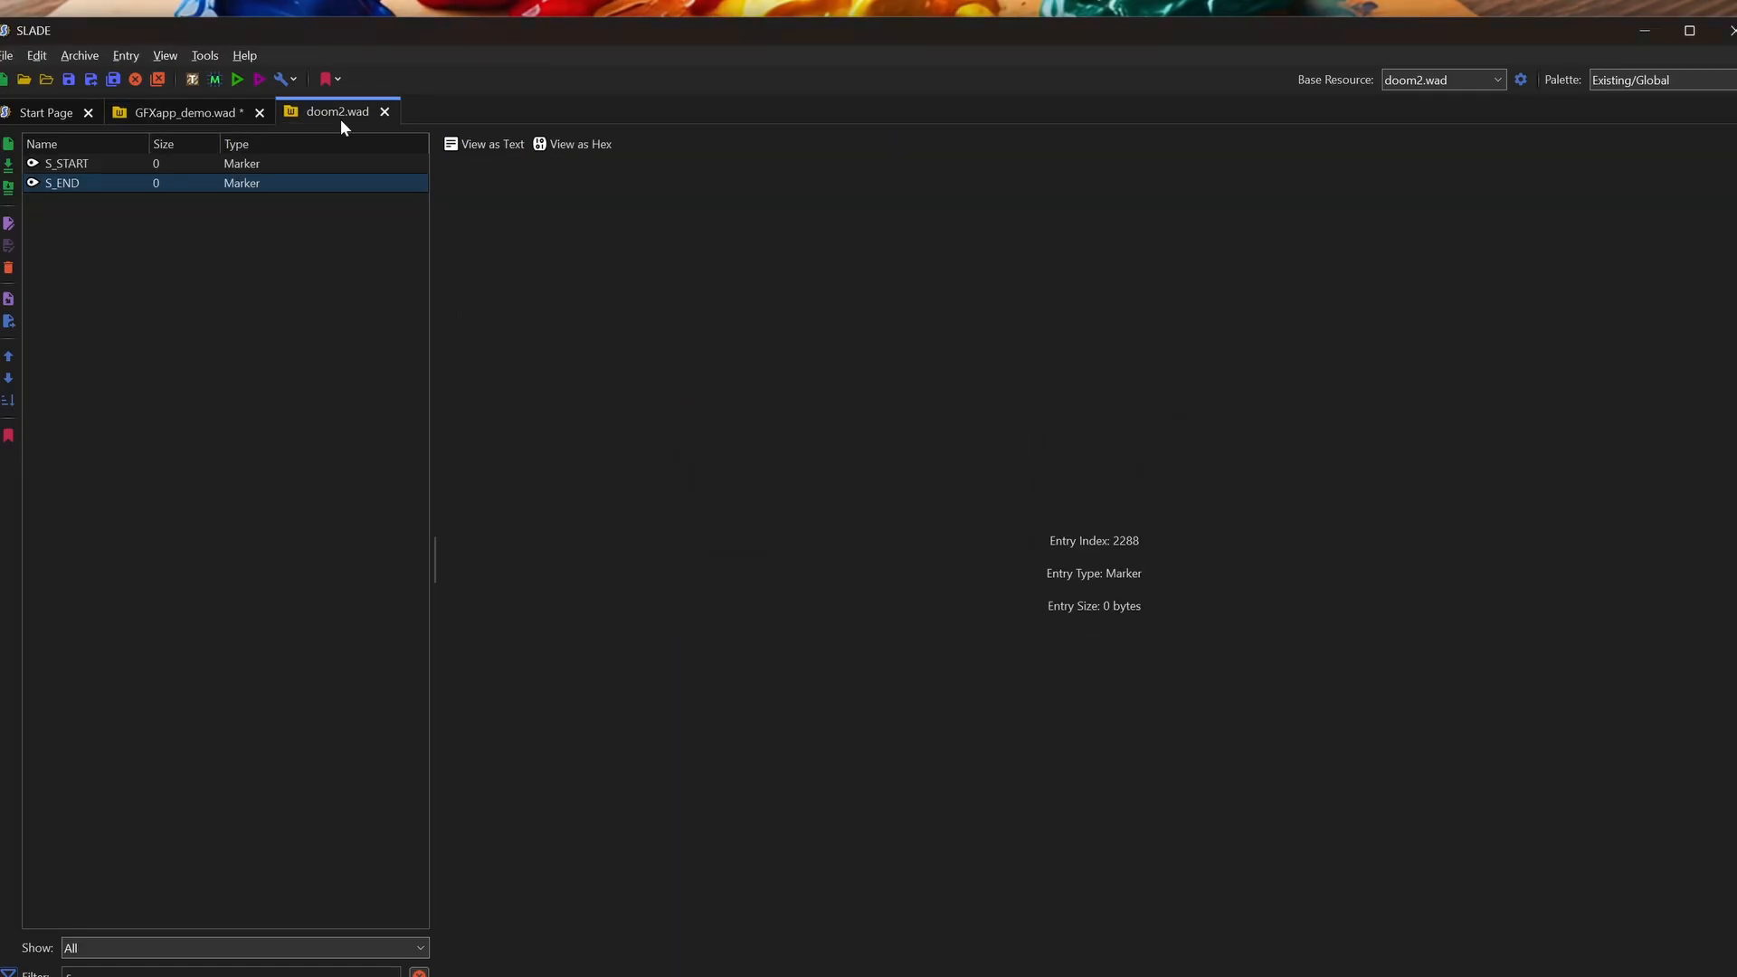
type("play")
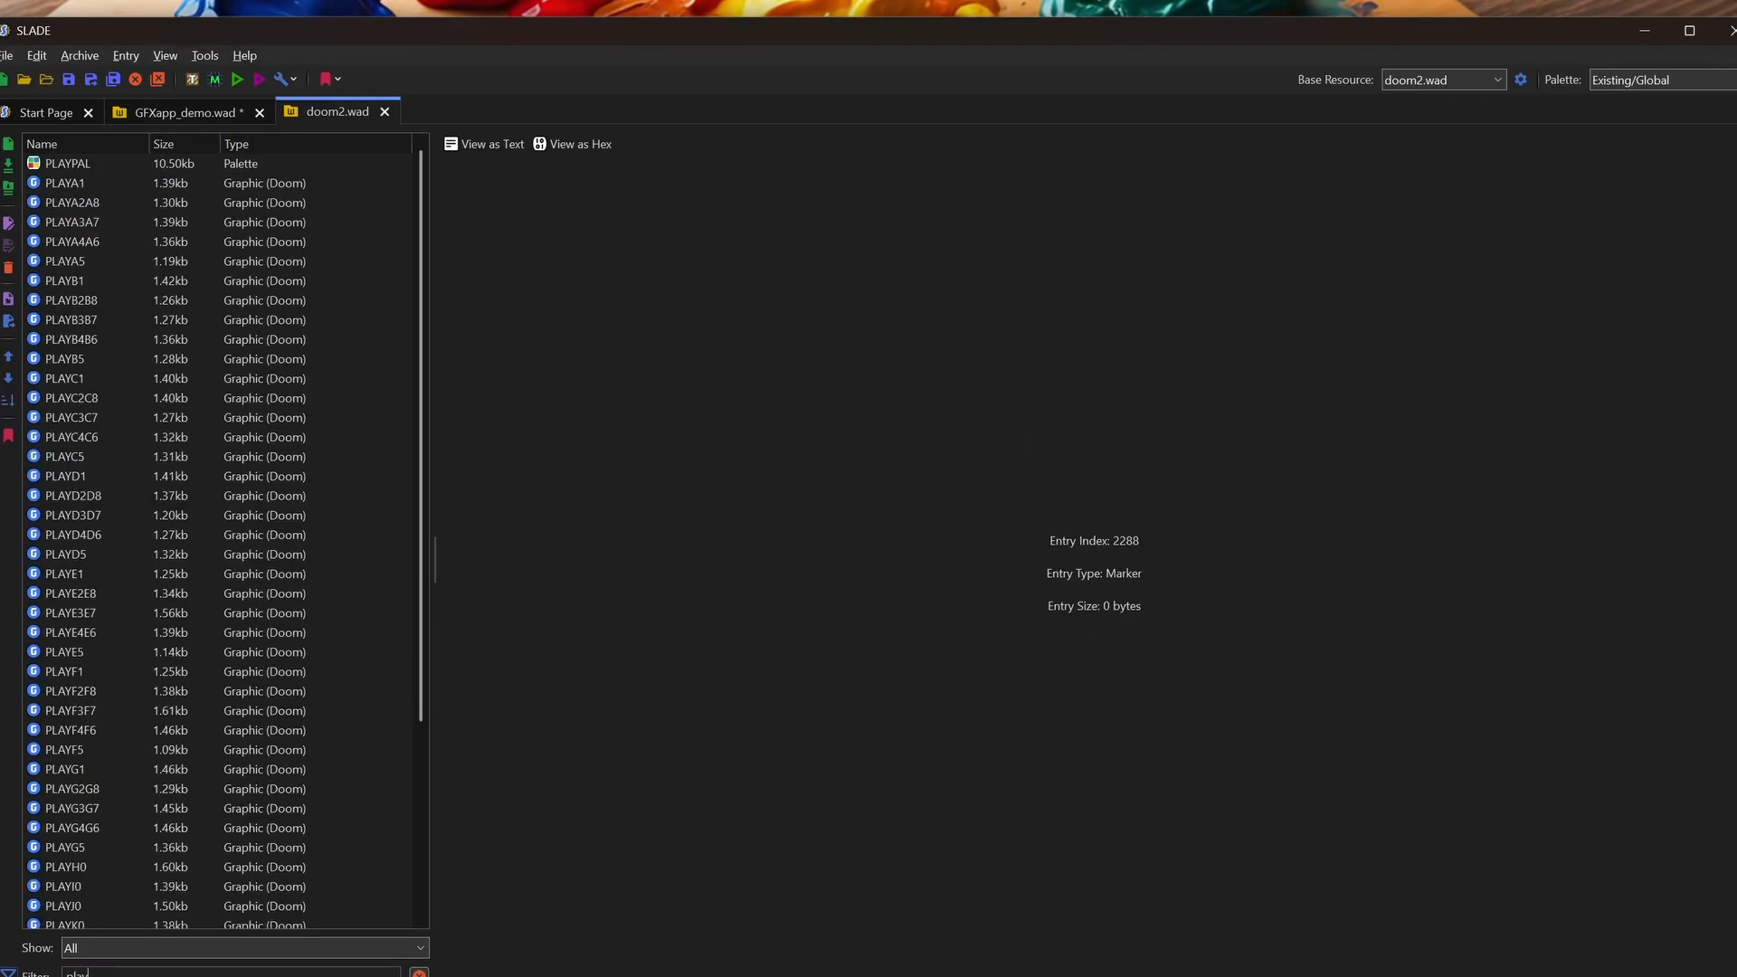
left_click(65, 160)
left_click(181, 113)
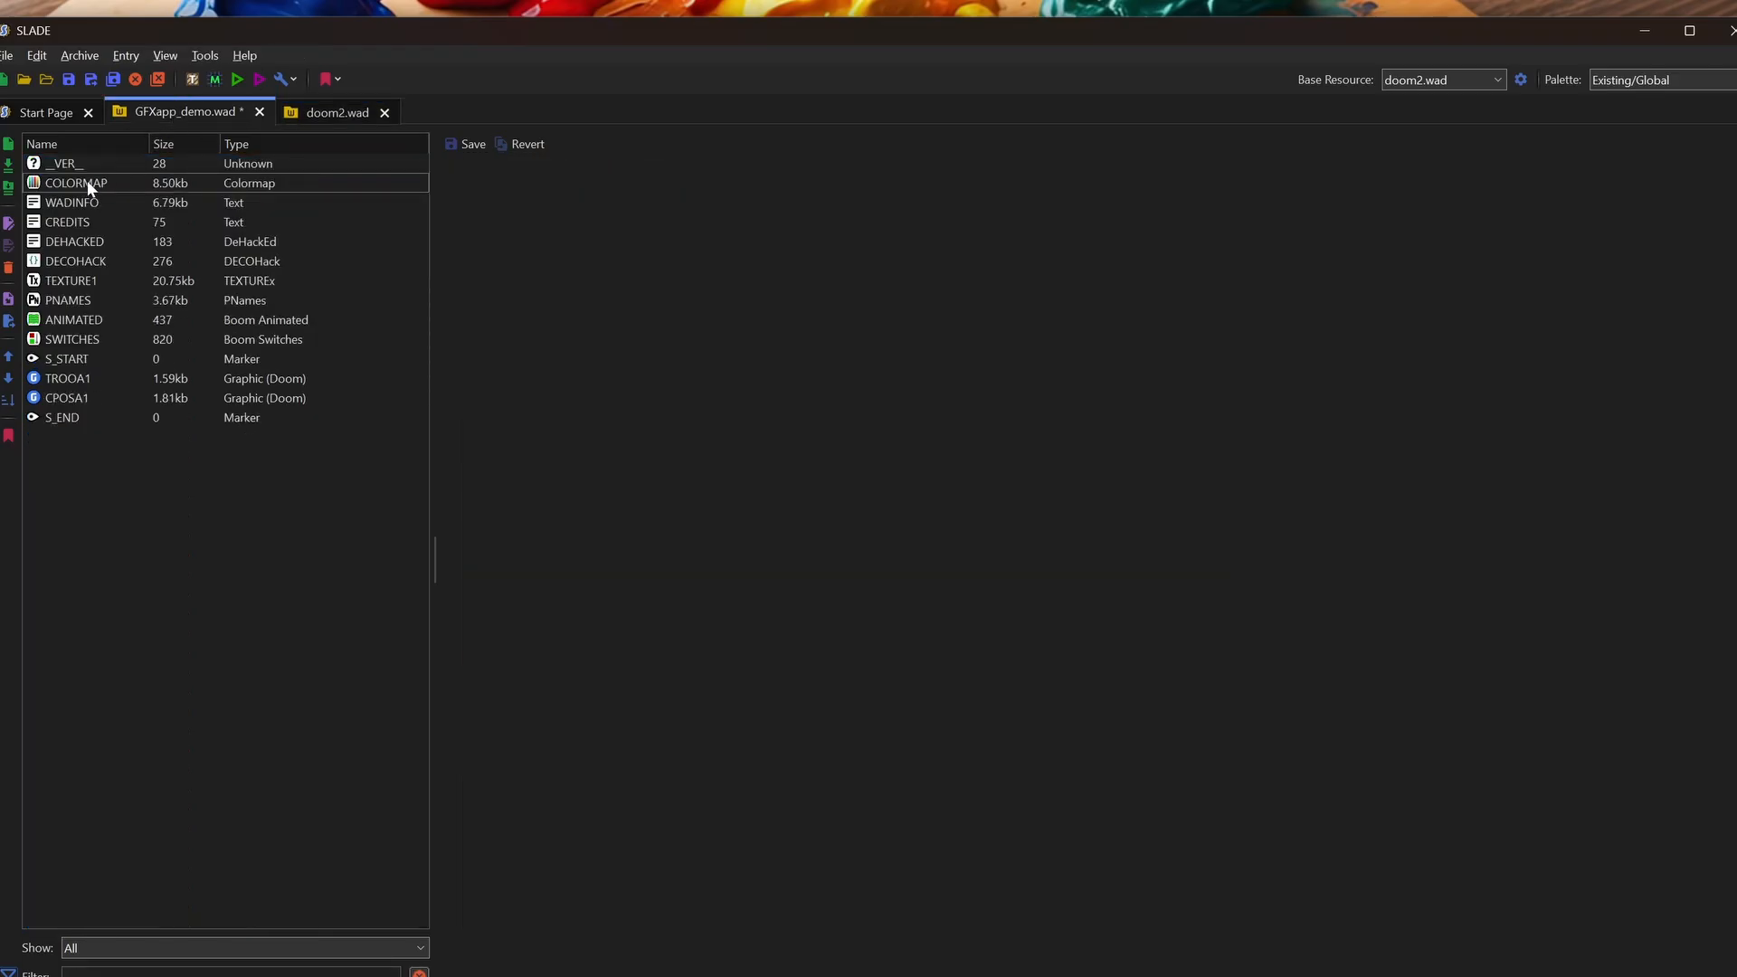
left_click(72, 168)
key("ctrl+v")
key("ctrl+s")
Step: Tweak PLAYPAL's brown row below the peach tones with a 0.522 hue shift, keep the palette changes and preview TROOA1
left_click(99, 184)
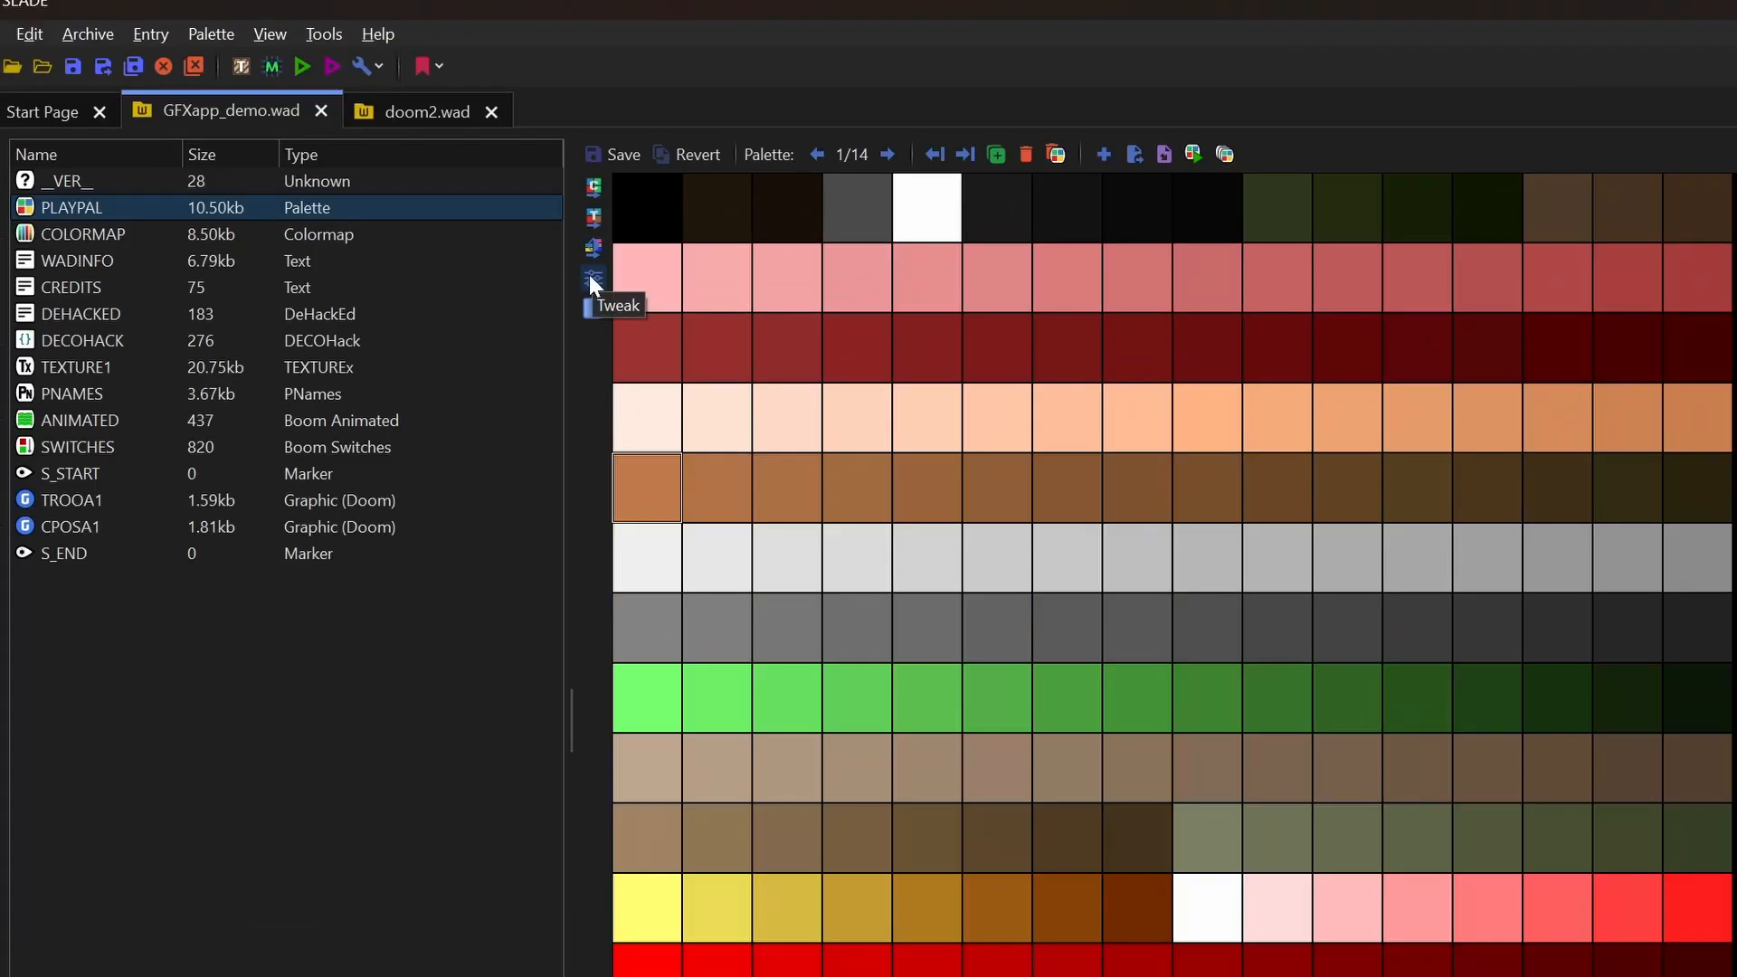
left_click(592, 277)
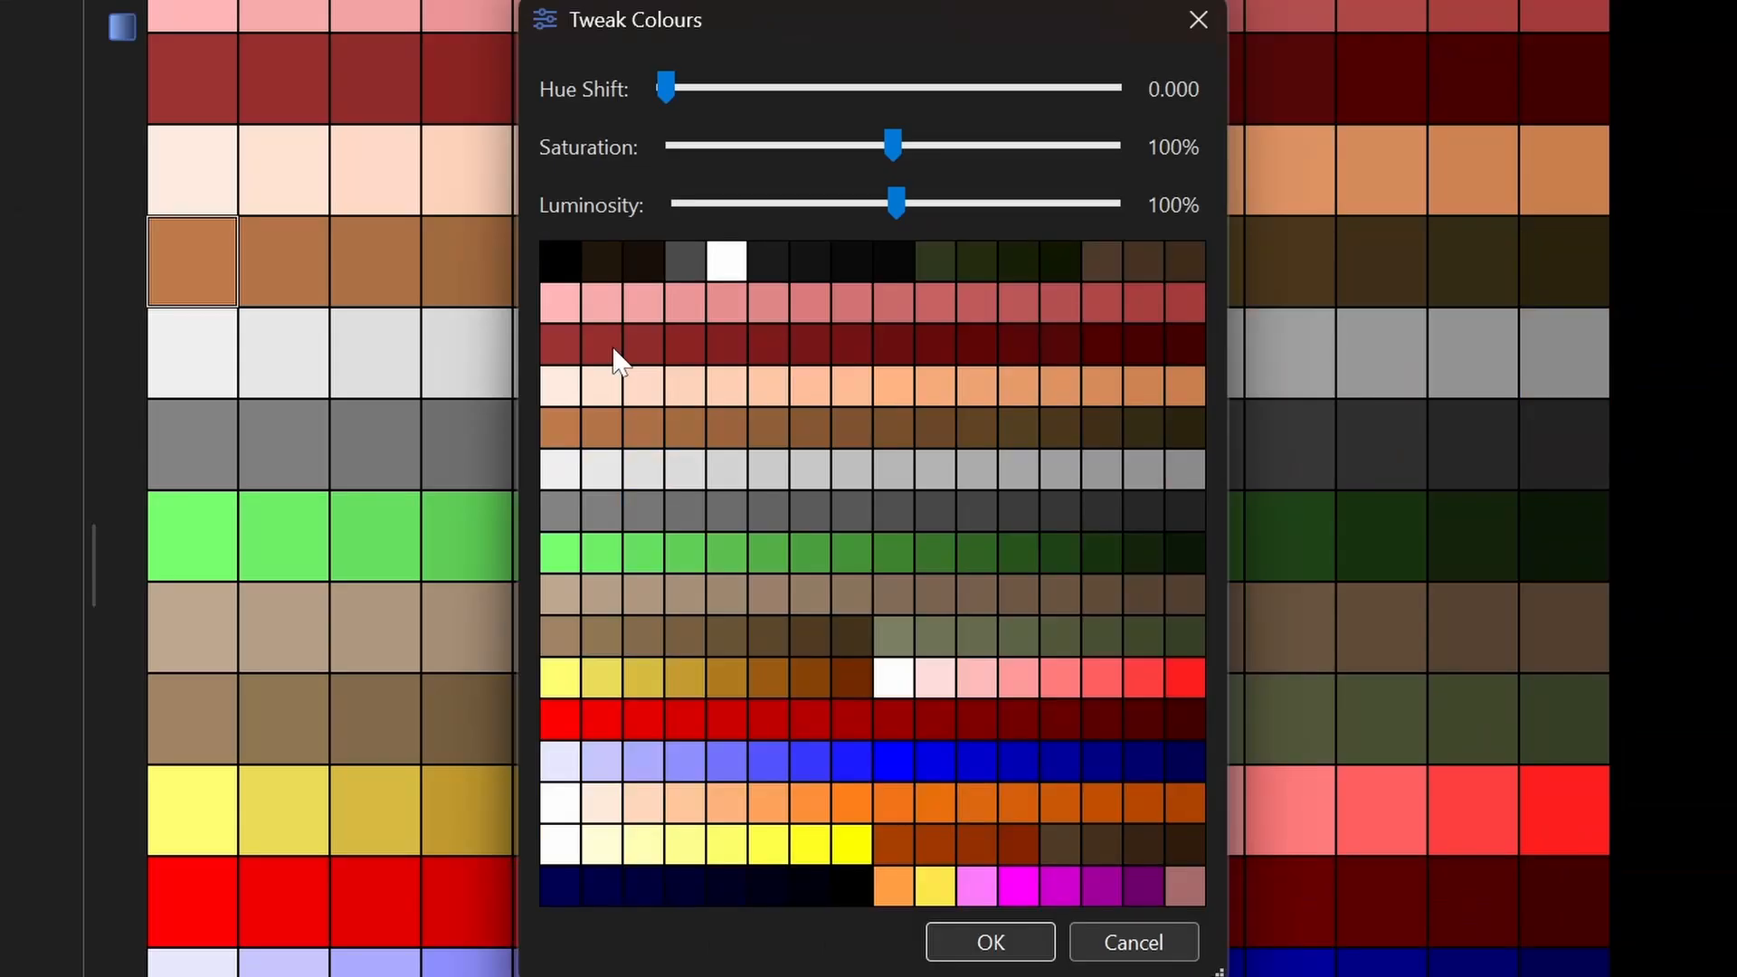
left_click_drag(559, 428, 1156, 427)
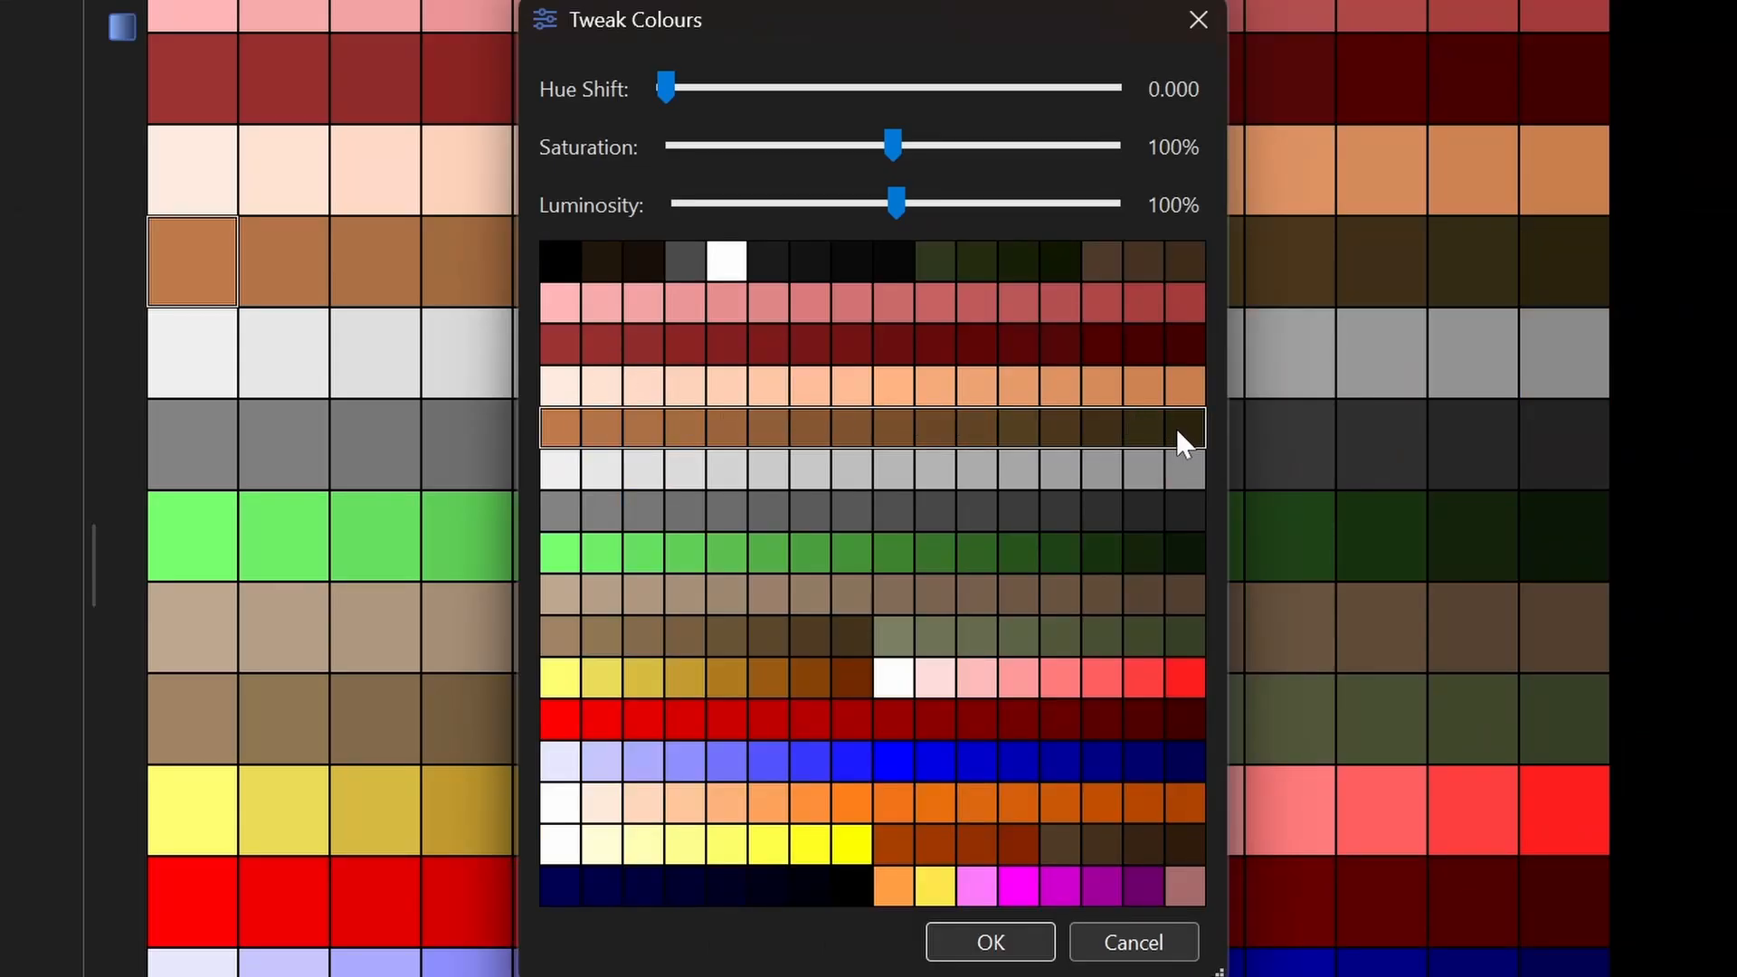
left_click_drag(662, 84, 741, 129)
left_click_drag(701, 109, 899, 152)
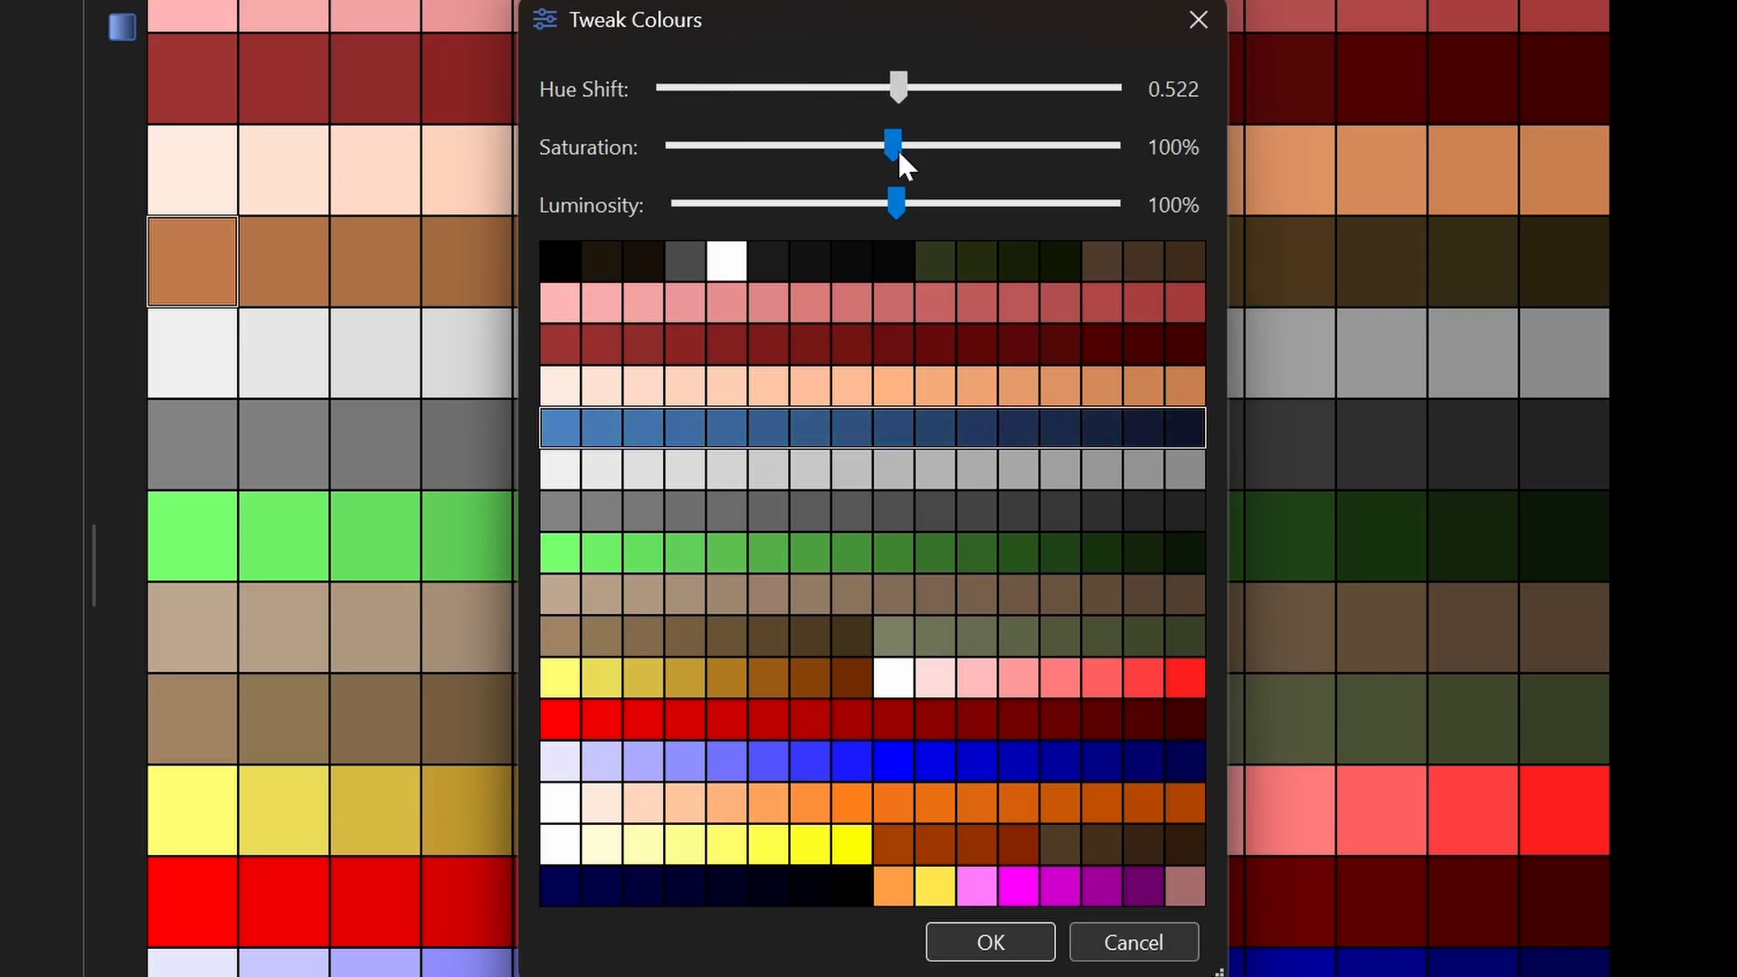
left_click(1006, 948)
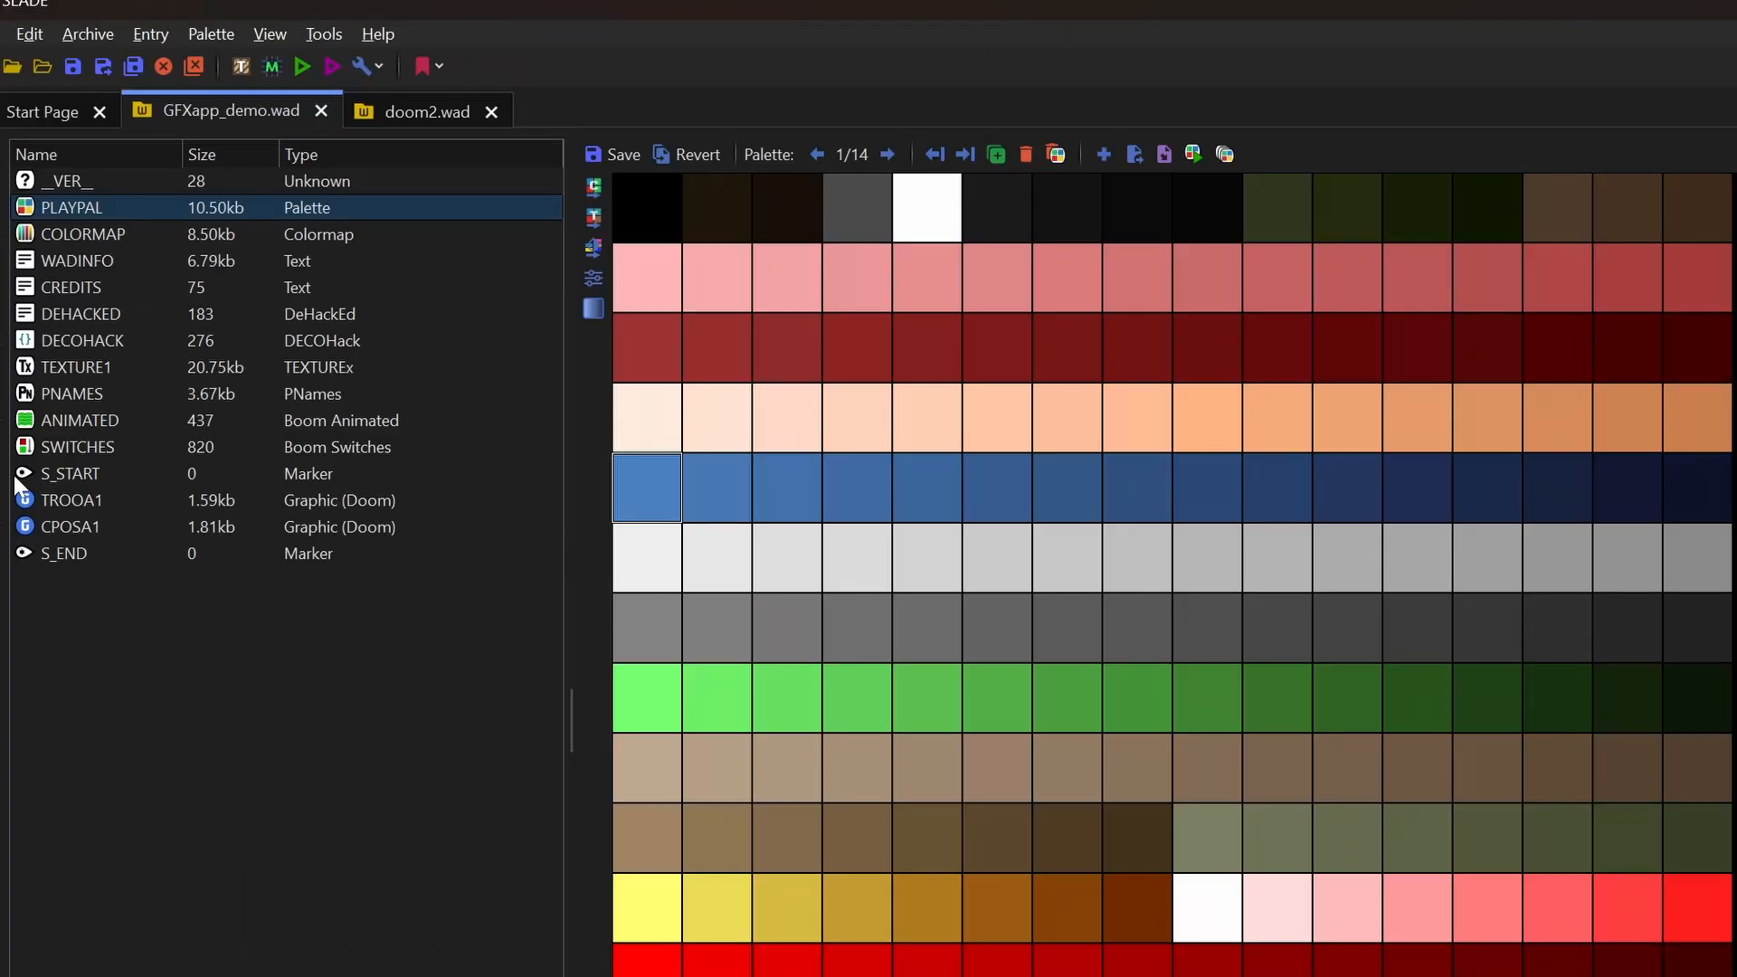
left_click(89, 503)
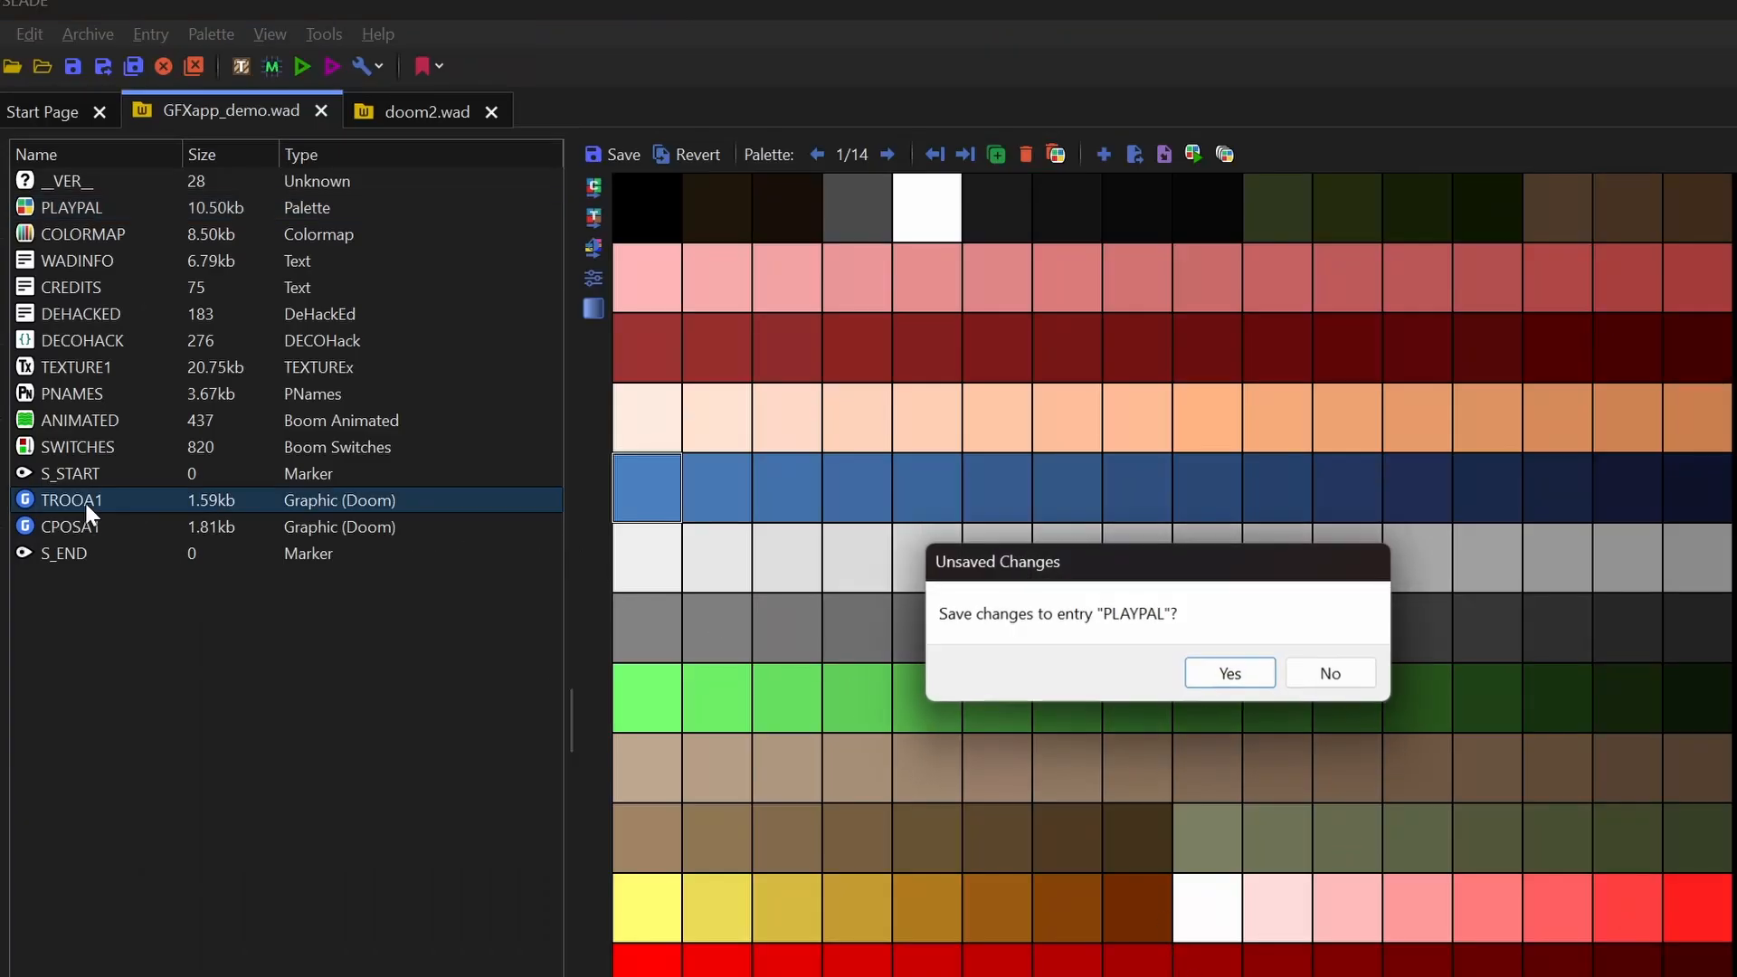
left_click(1222, 672)
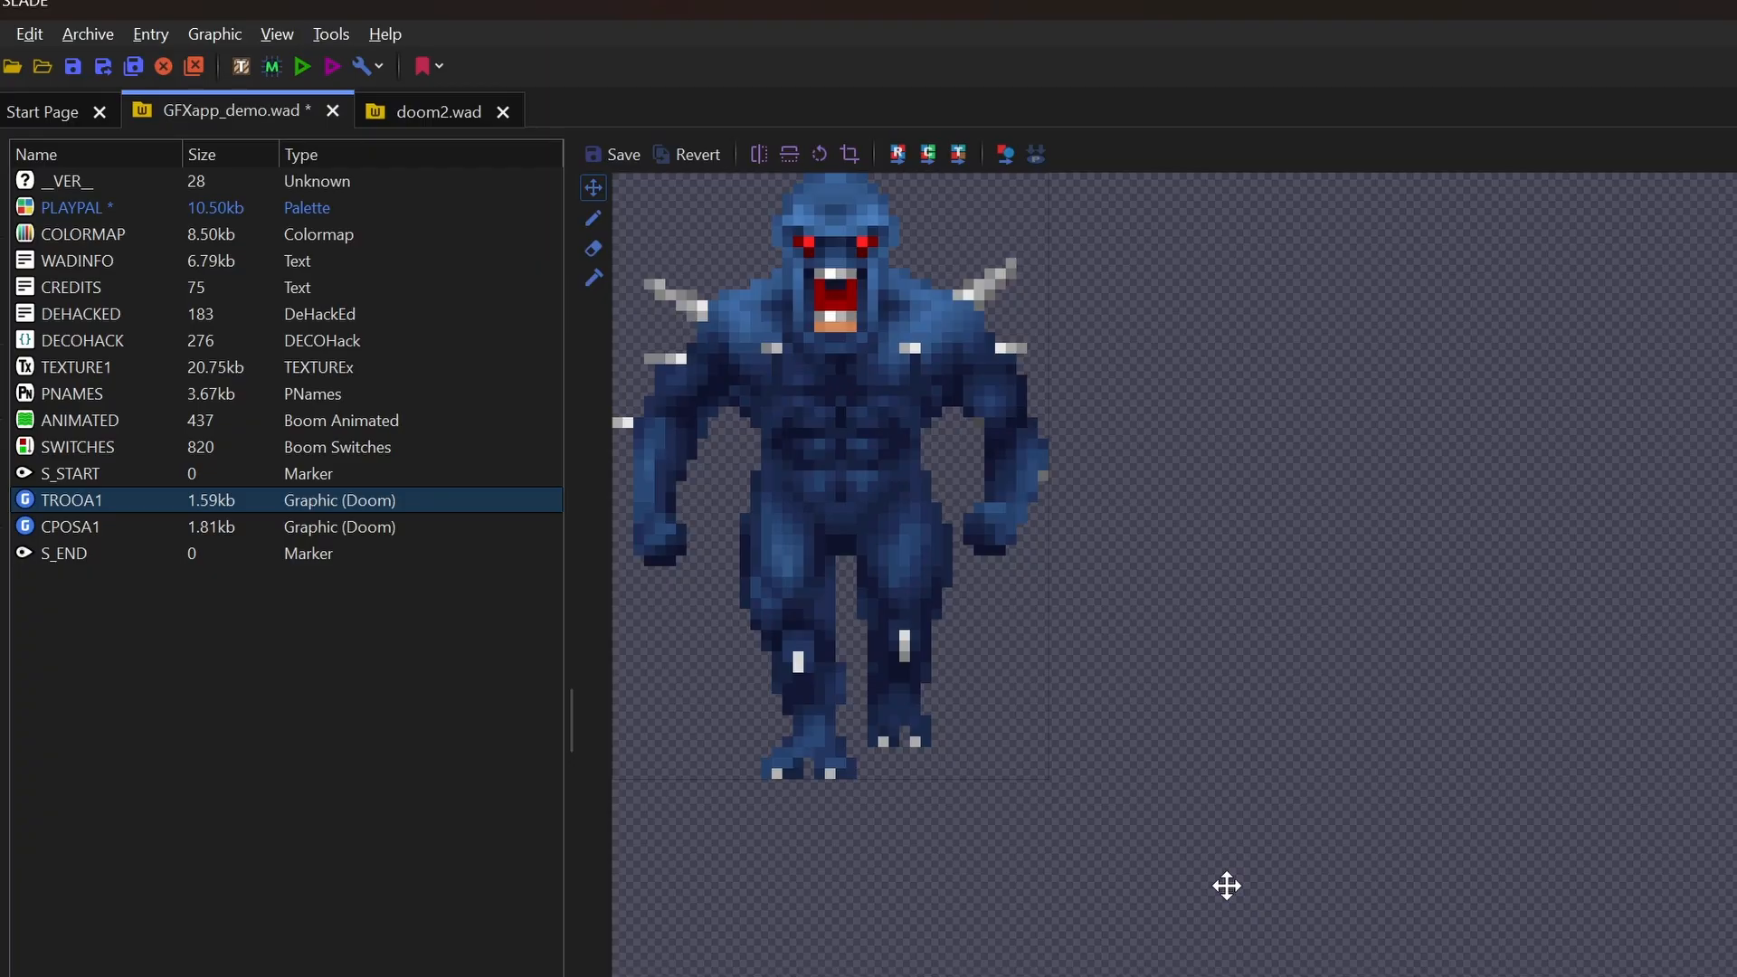
Step: Tweak PLAYPAL's shifted blue row, lowering its luminosity to 75% and slightly reducing its saturation
left_click(76, 211)
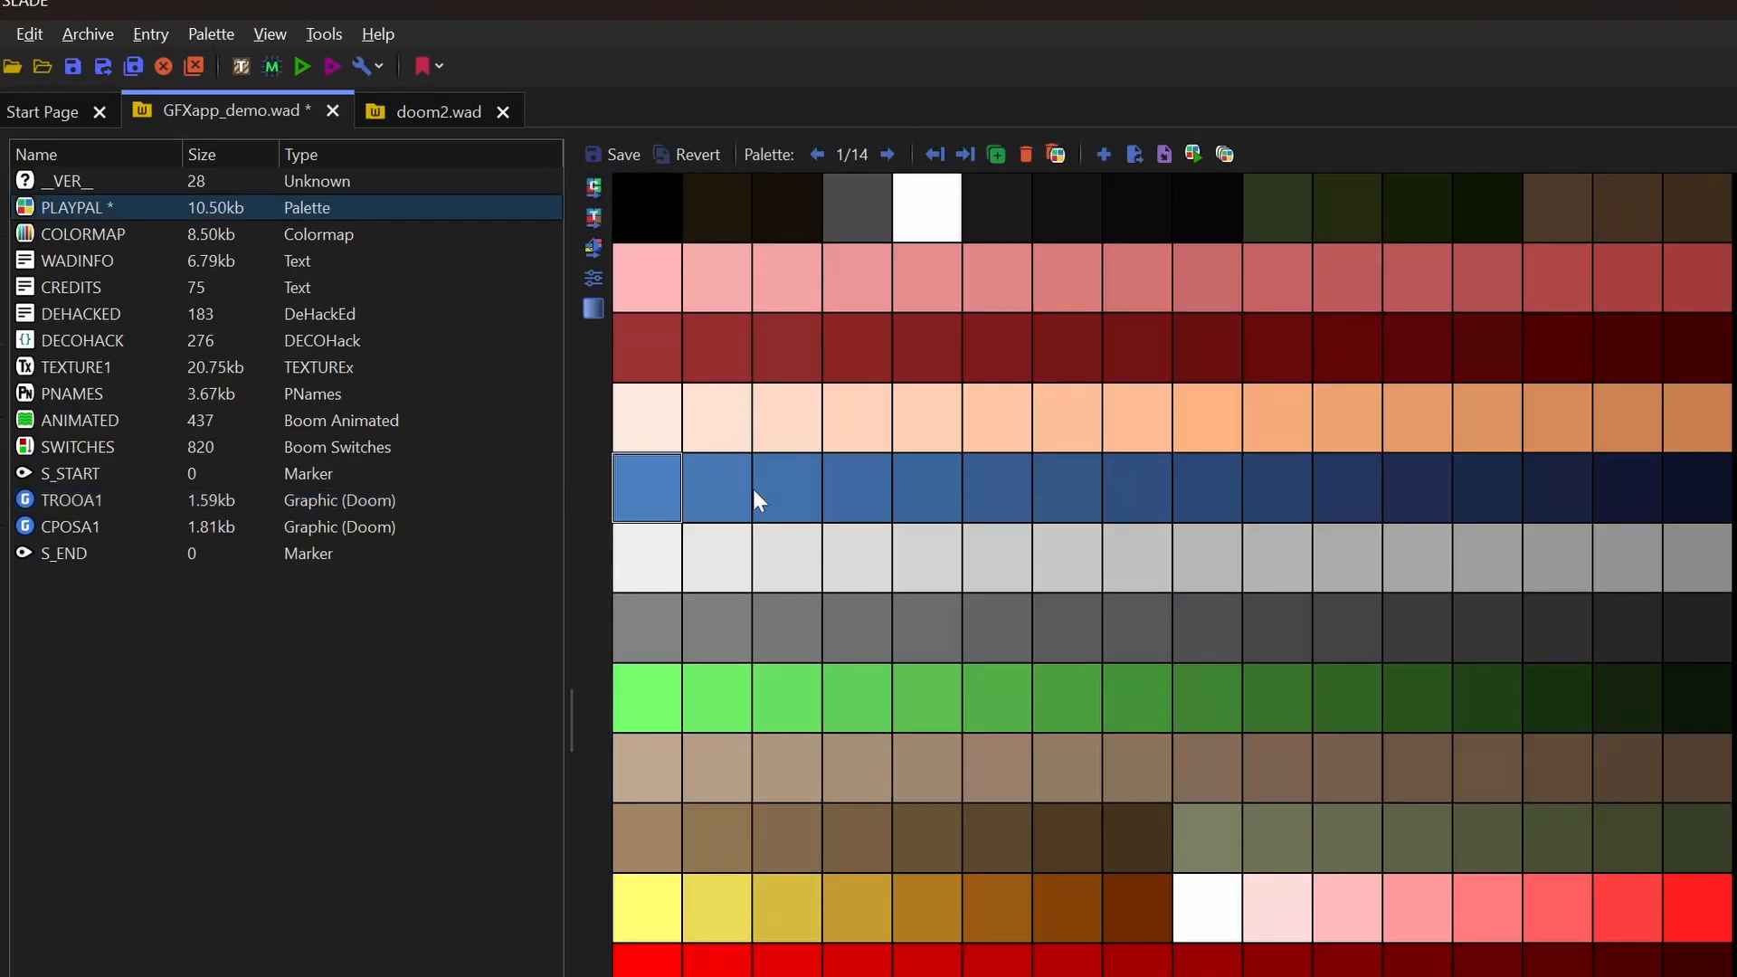
left_click(594, 280)
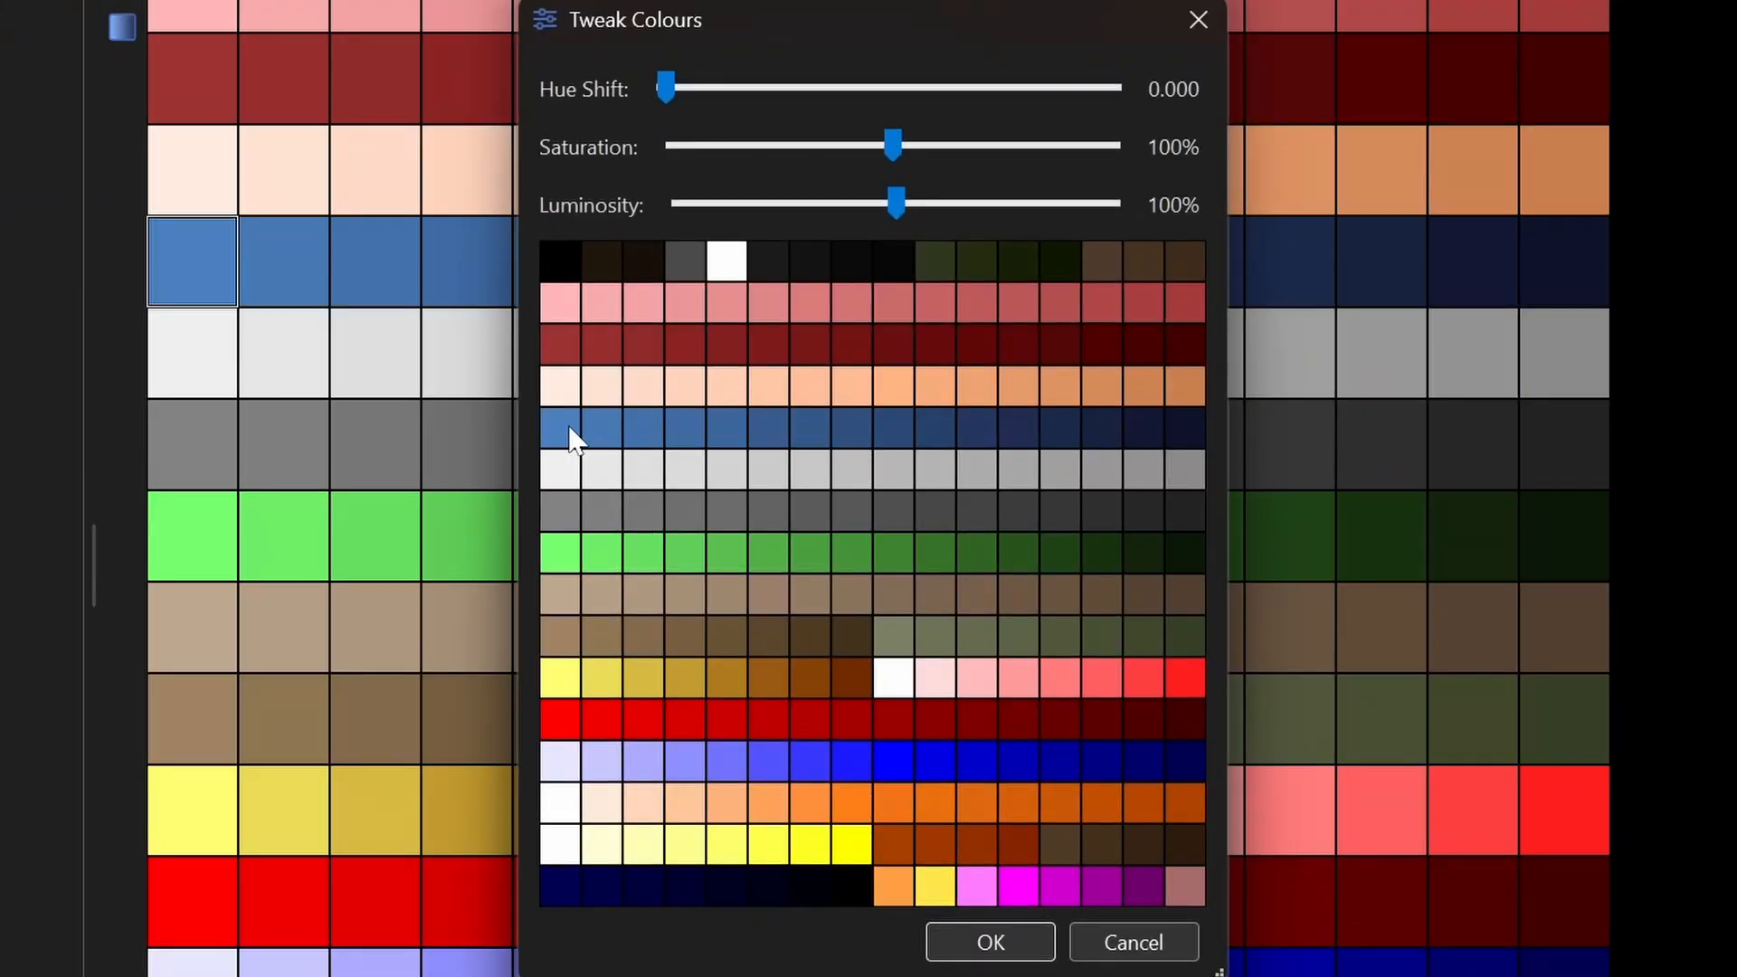
left_click_drag(572, 439, 1194, 452)
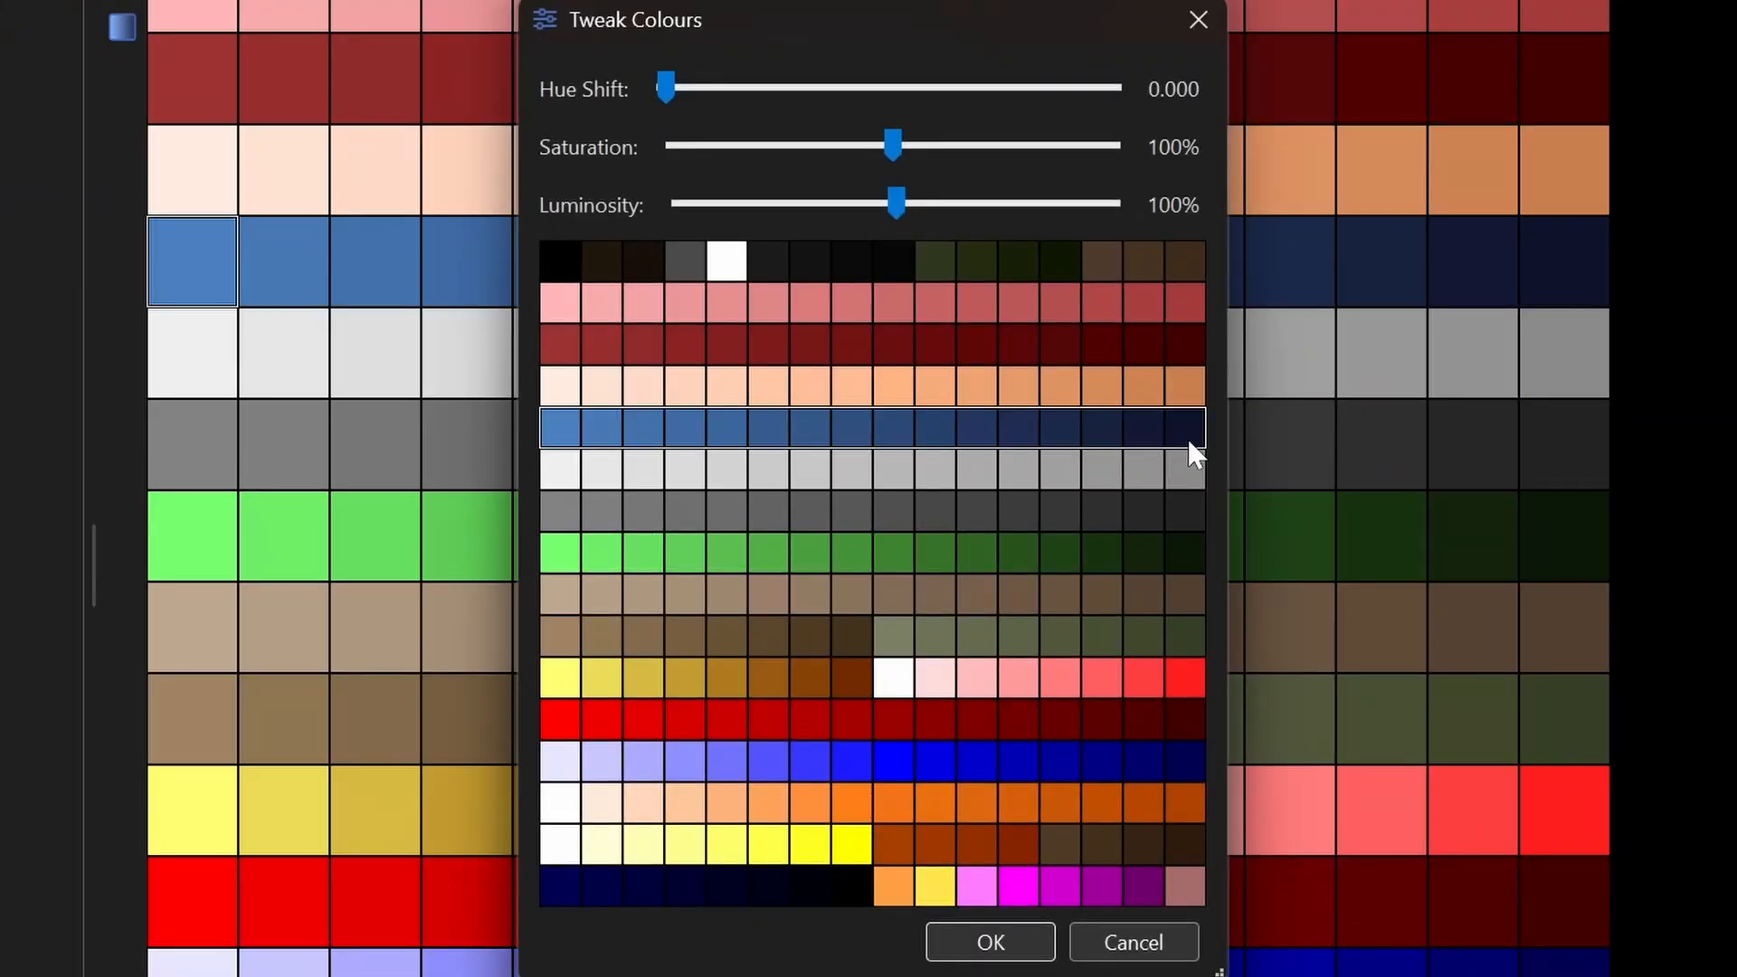
left_click_drag(899, 206, 845, 203)
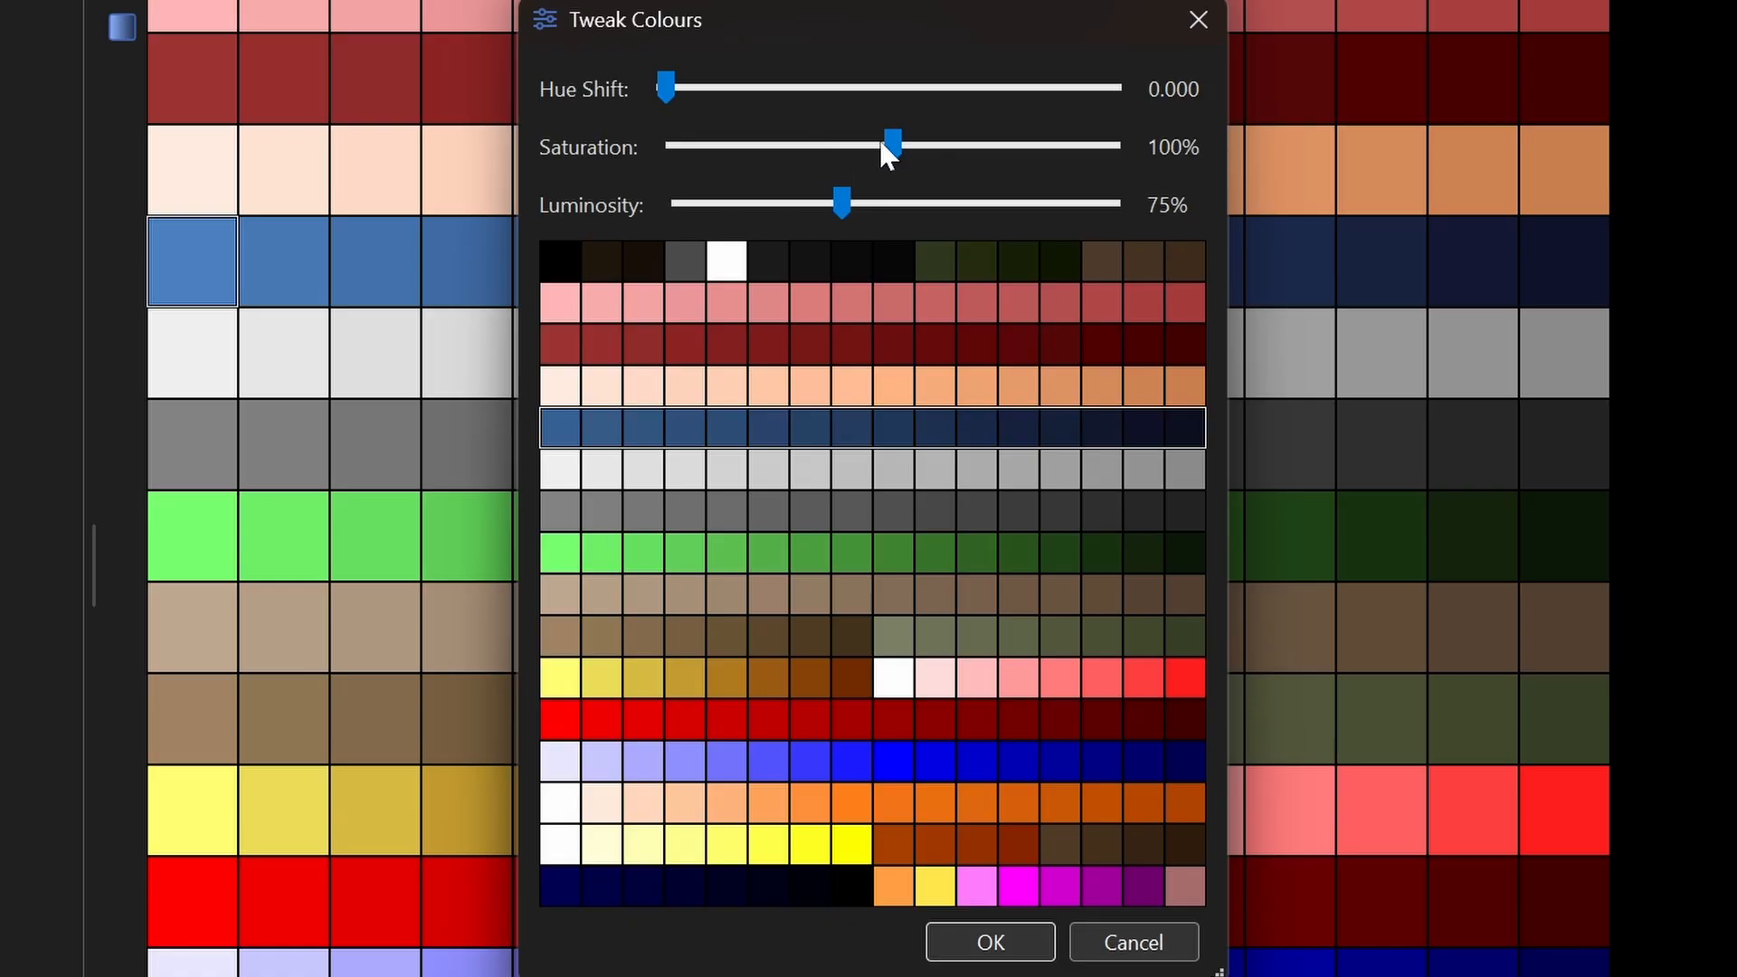
mouse_move(881, 142)
left_mouse_down()
mouse_move(1057, 154)
mouse_move(744, 127)
mouse_move(869, 142)
left_mouse_up()
left_click(999, 942)
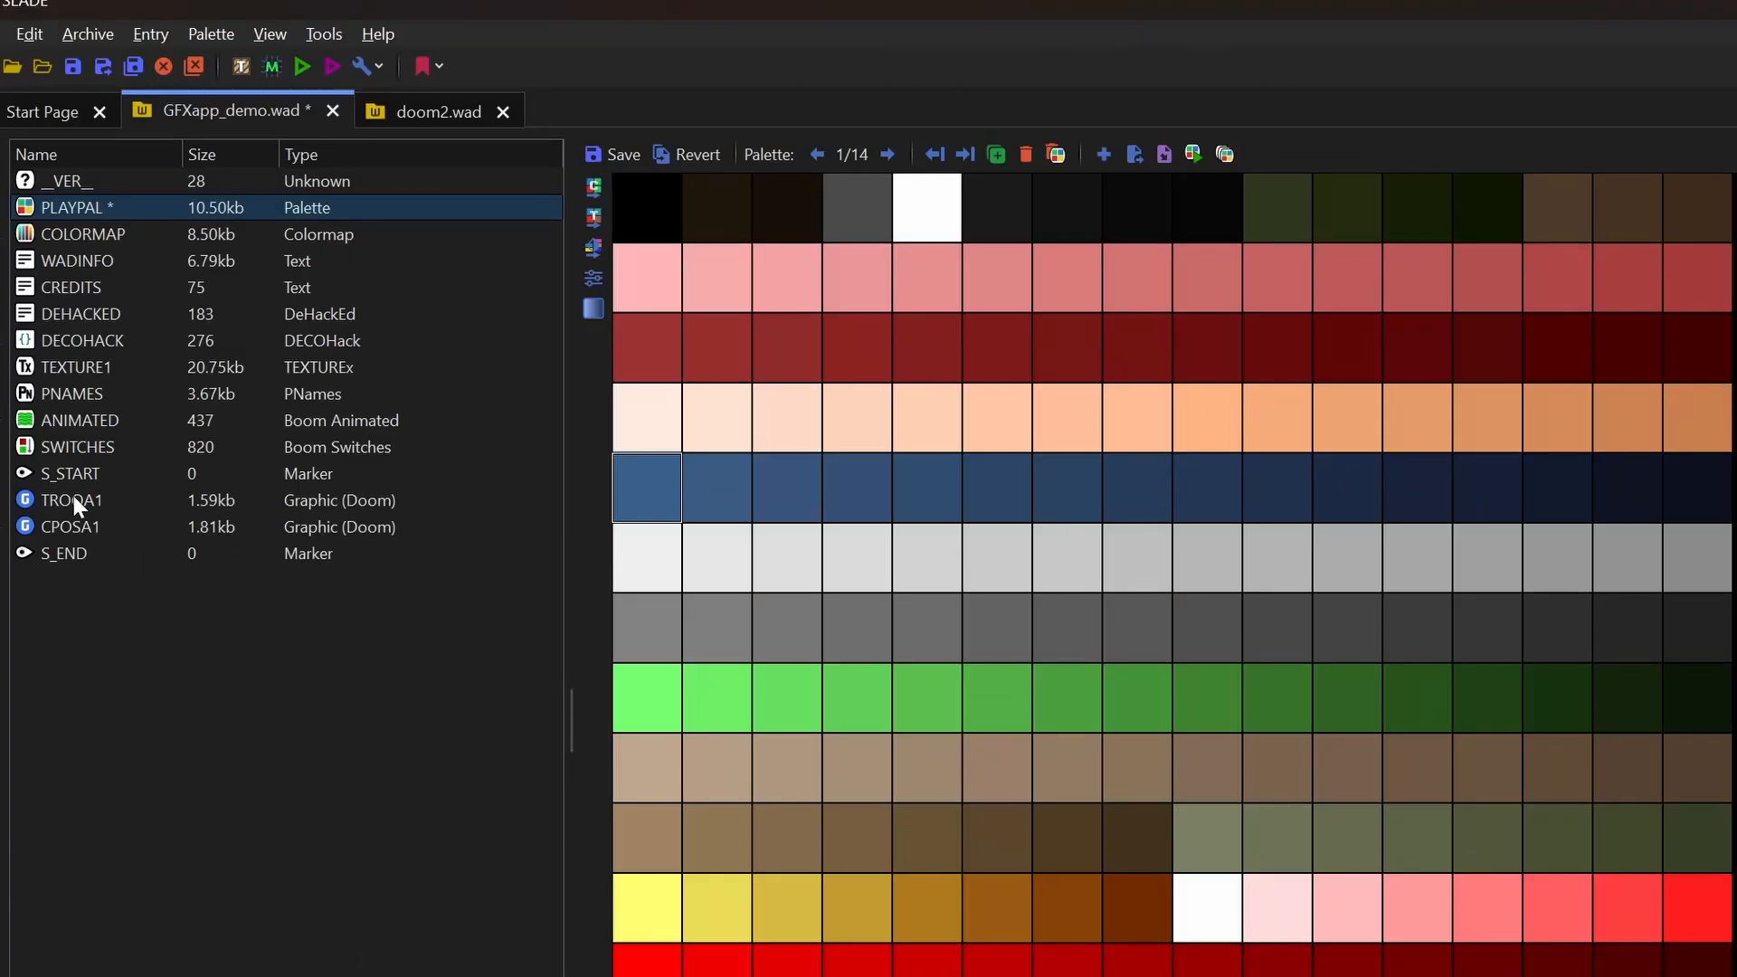
Step: Keep the PLAYPAL changes, save GFXapp_demo.wad, and preview TROOA1 and CPOSA1 with the darker blue range
left_click(78, 500)
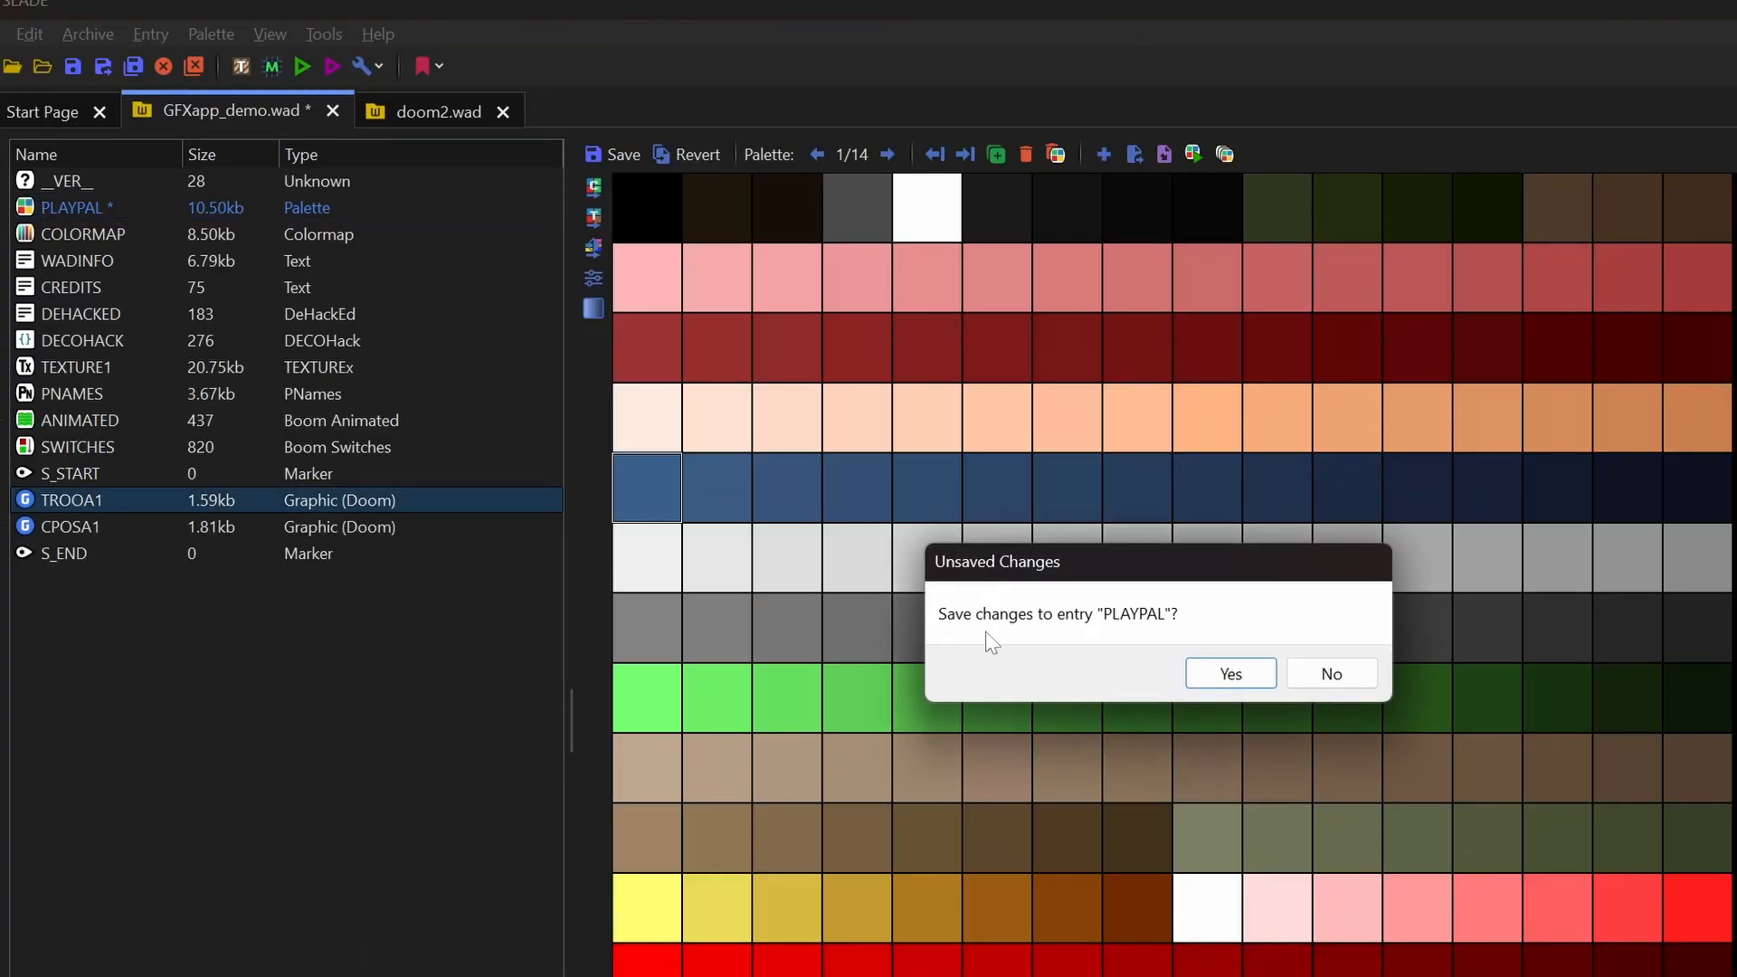
left_click(1260, 677)
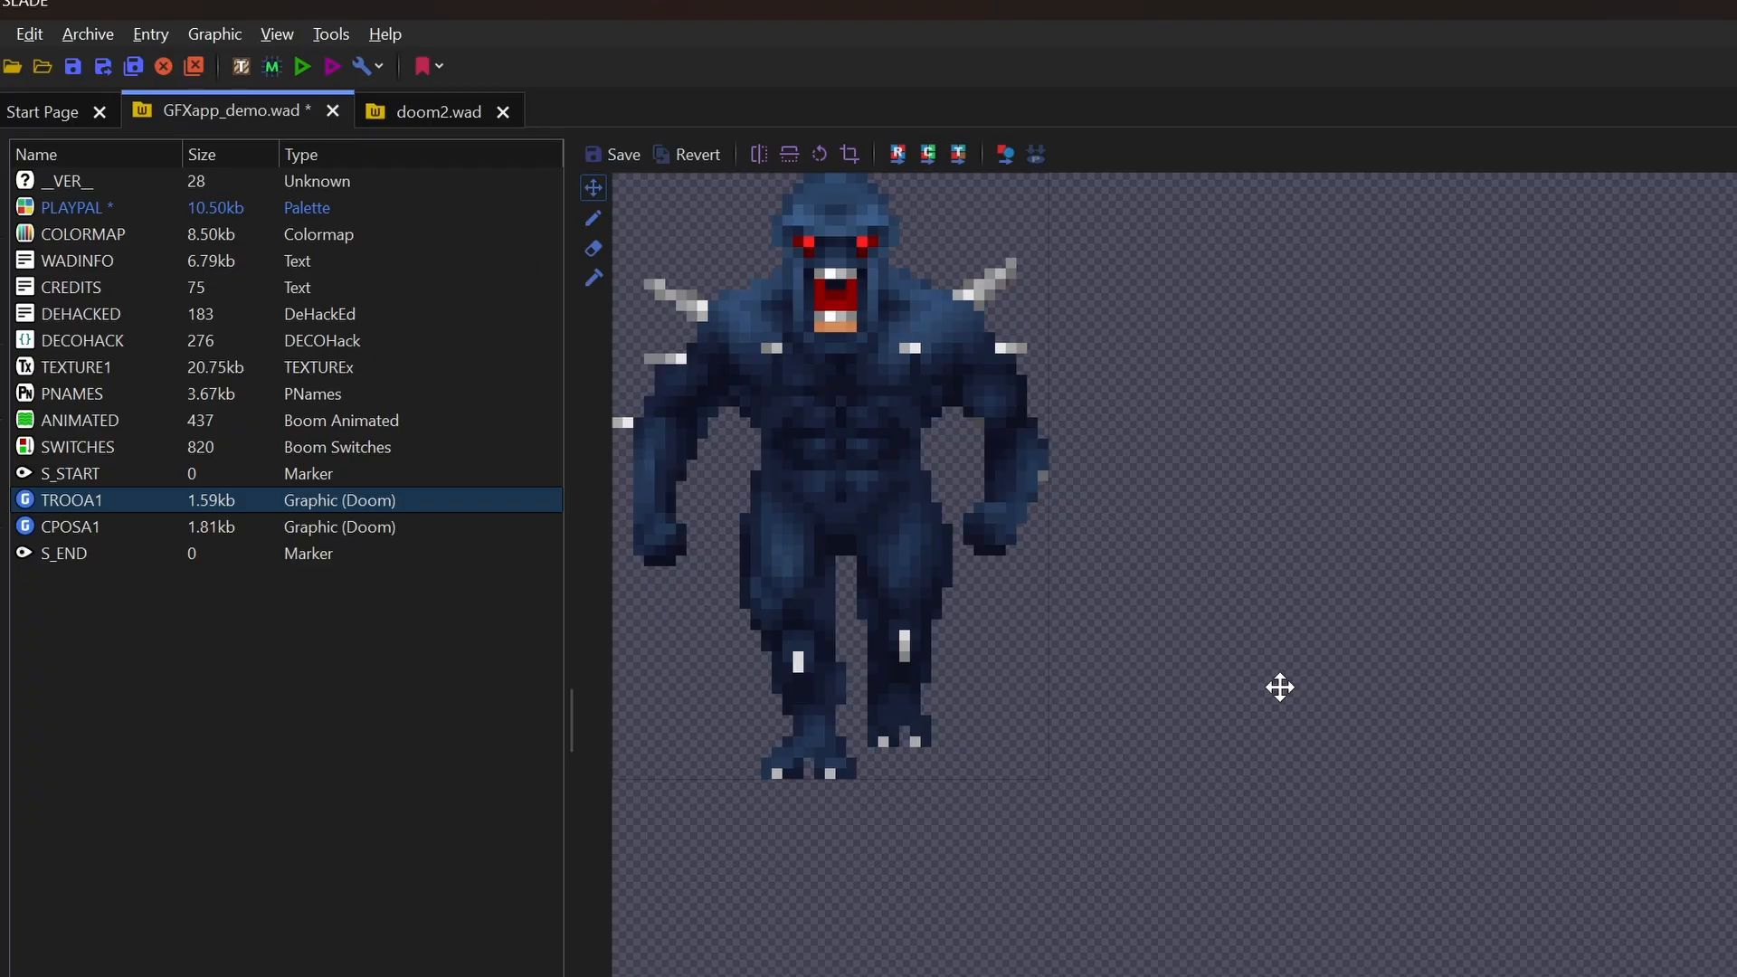
key("ctrl+s")
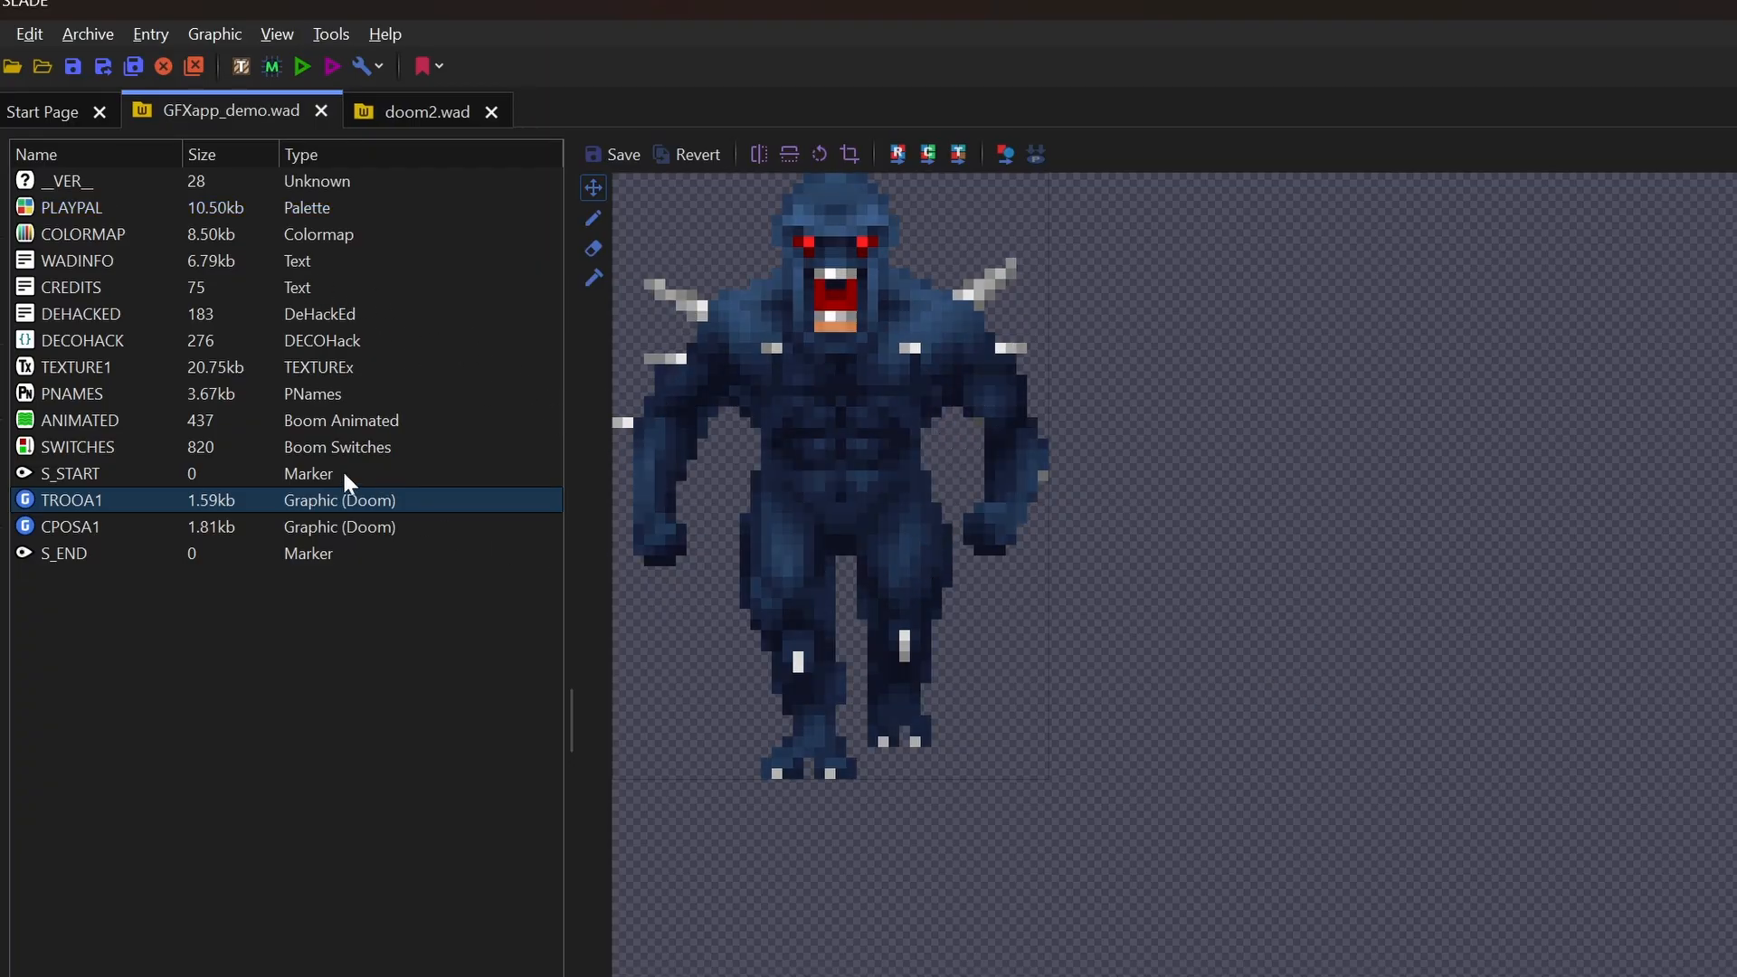
left_click(69, 530)
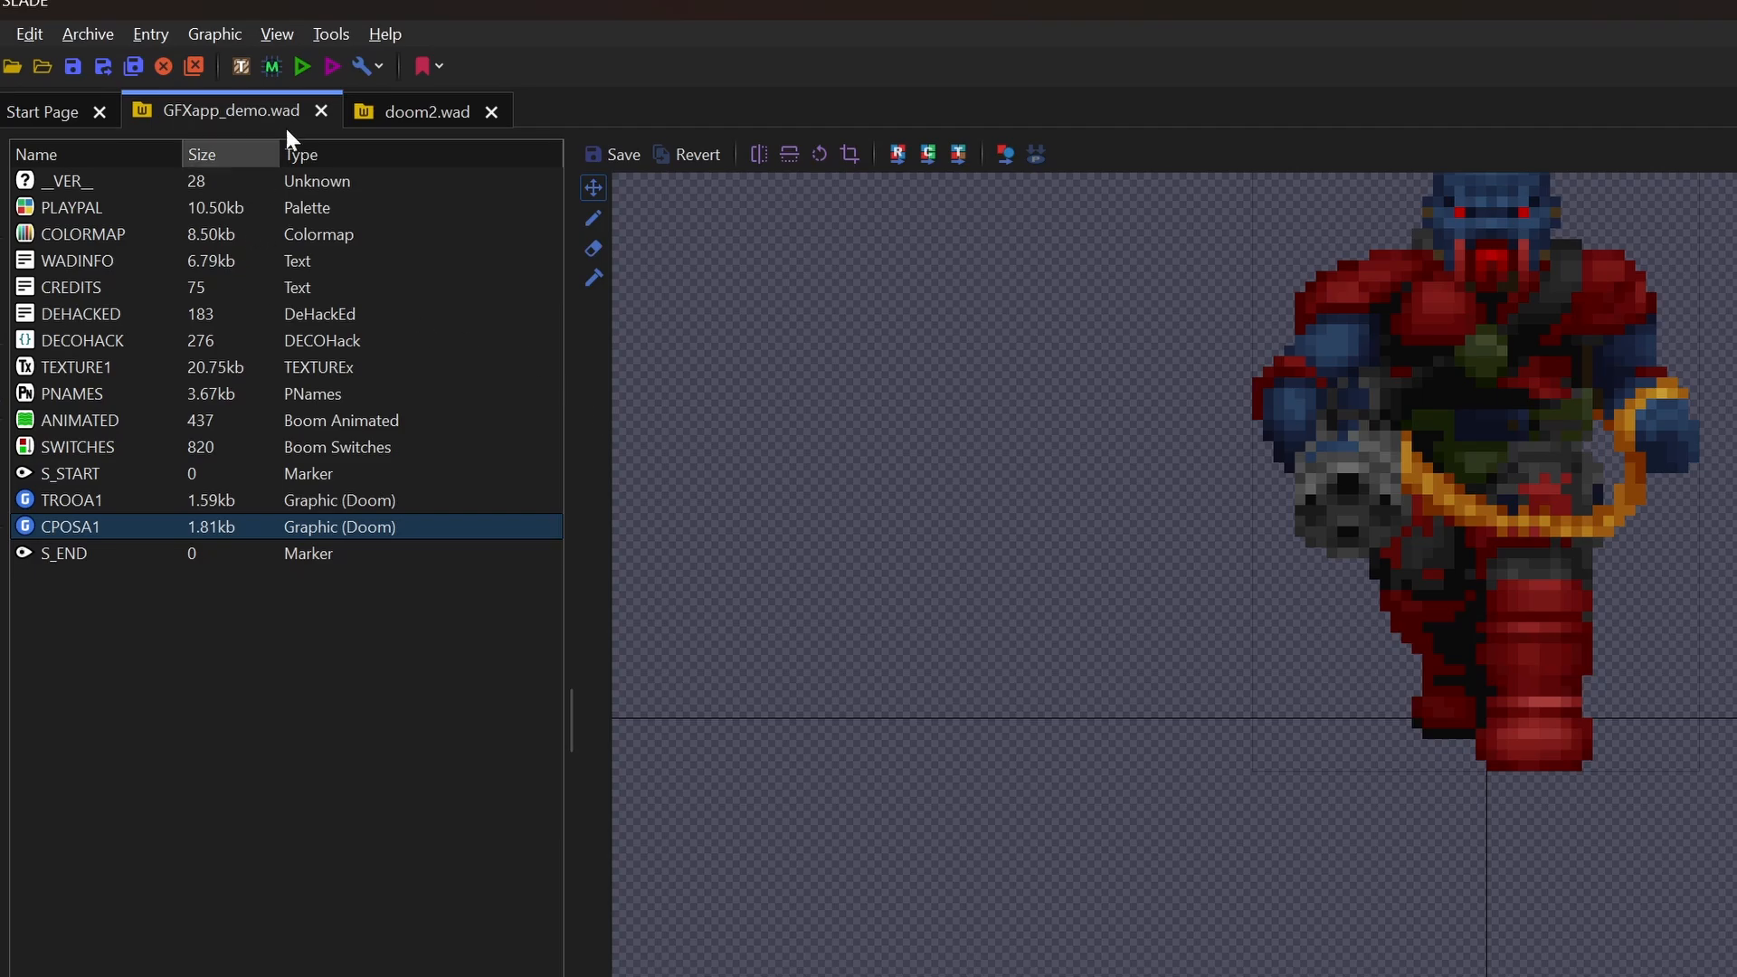
Step: Test-run GFXapp_demo.wad in Doom II and start a new game on Ultra-Violence
left_click(331, 67)
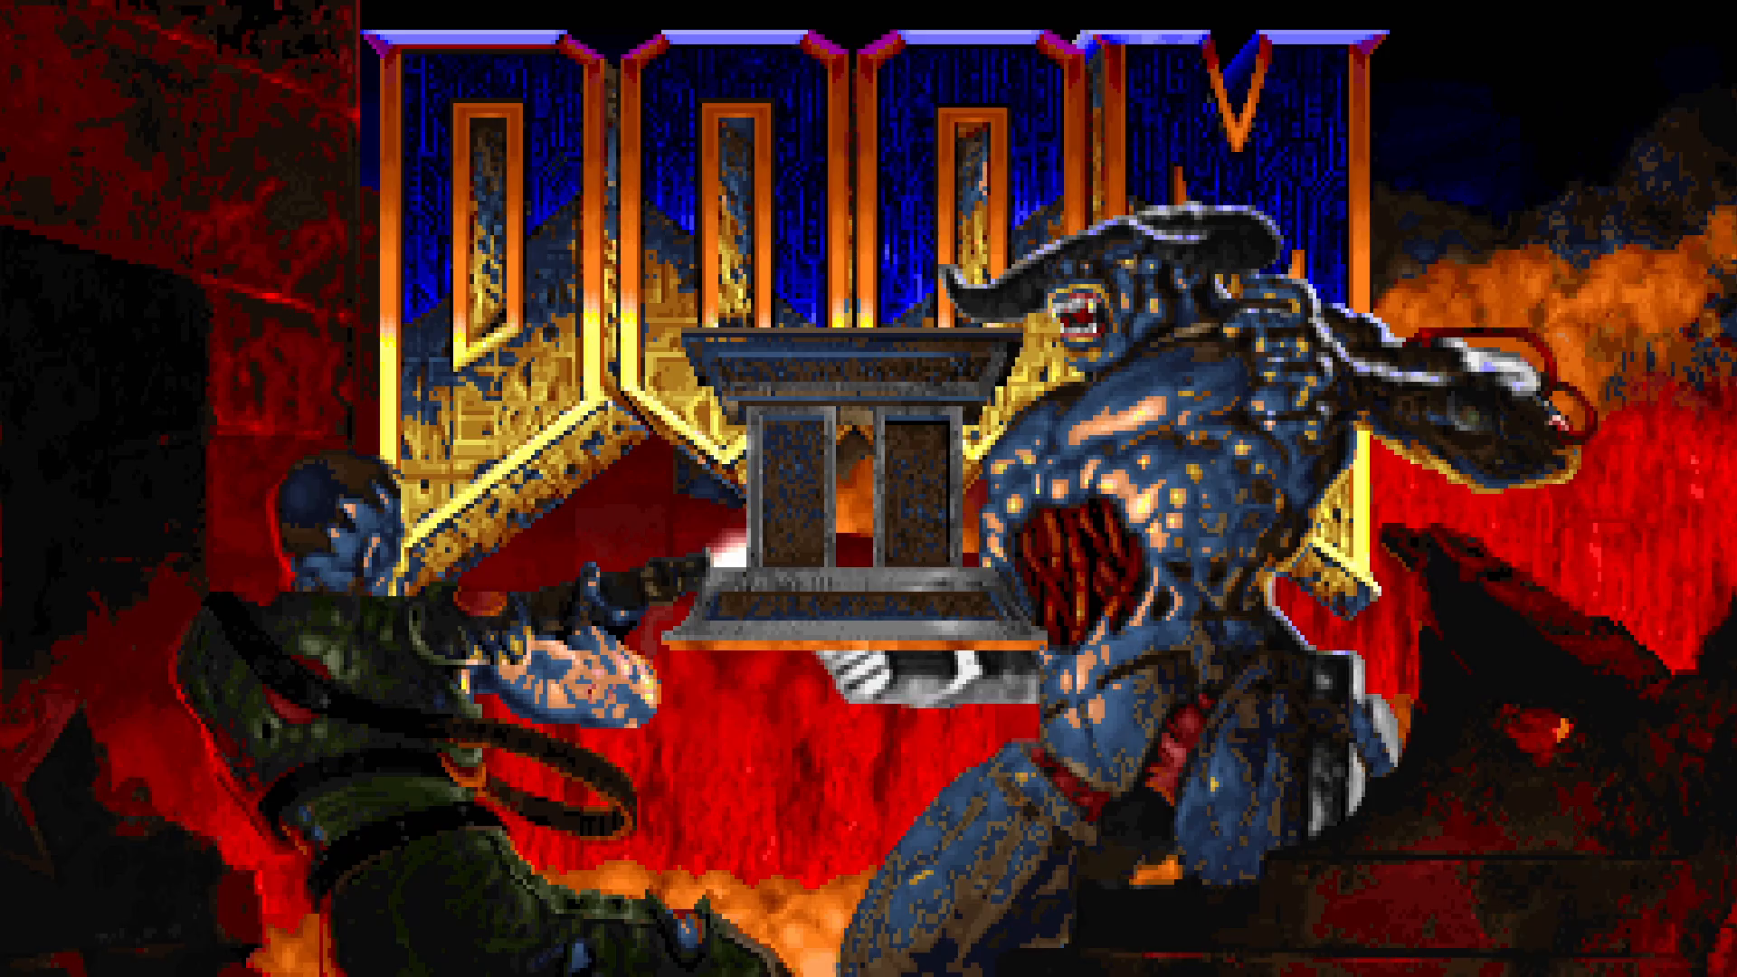
key("Escape")
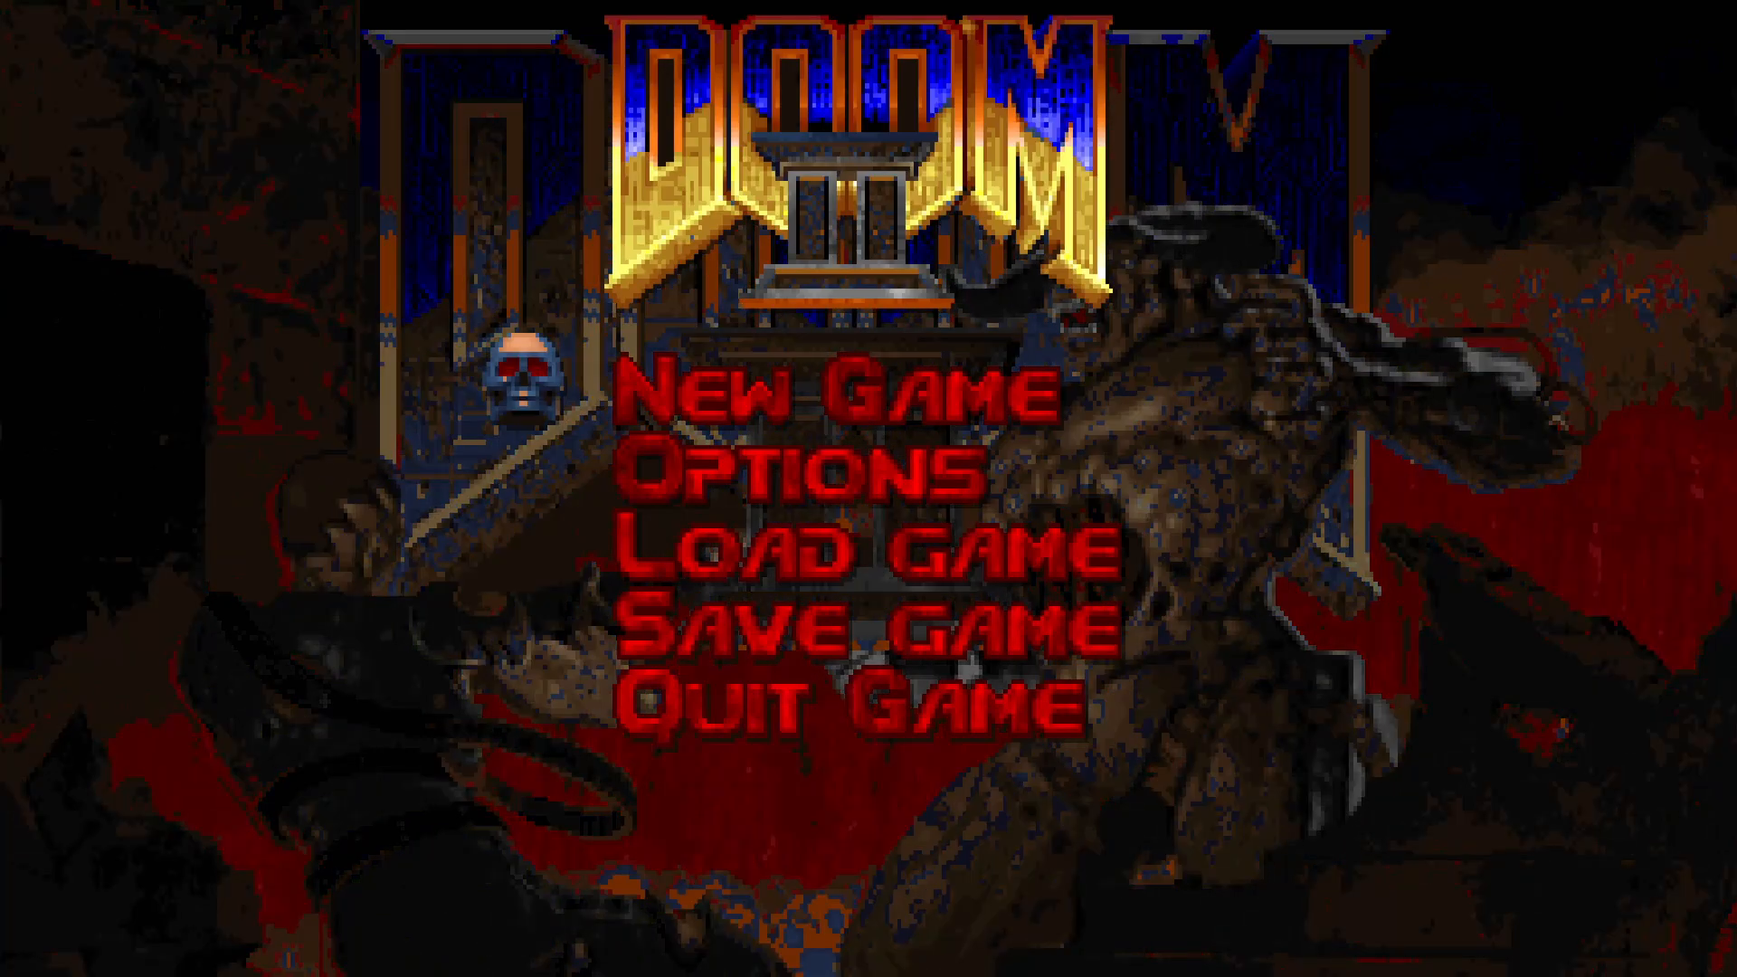
key("Return")
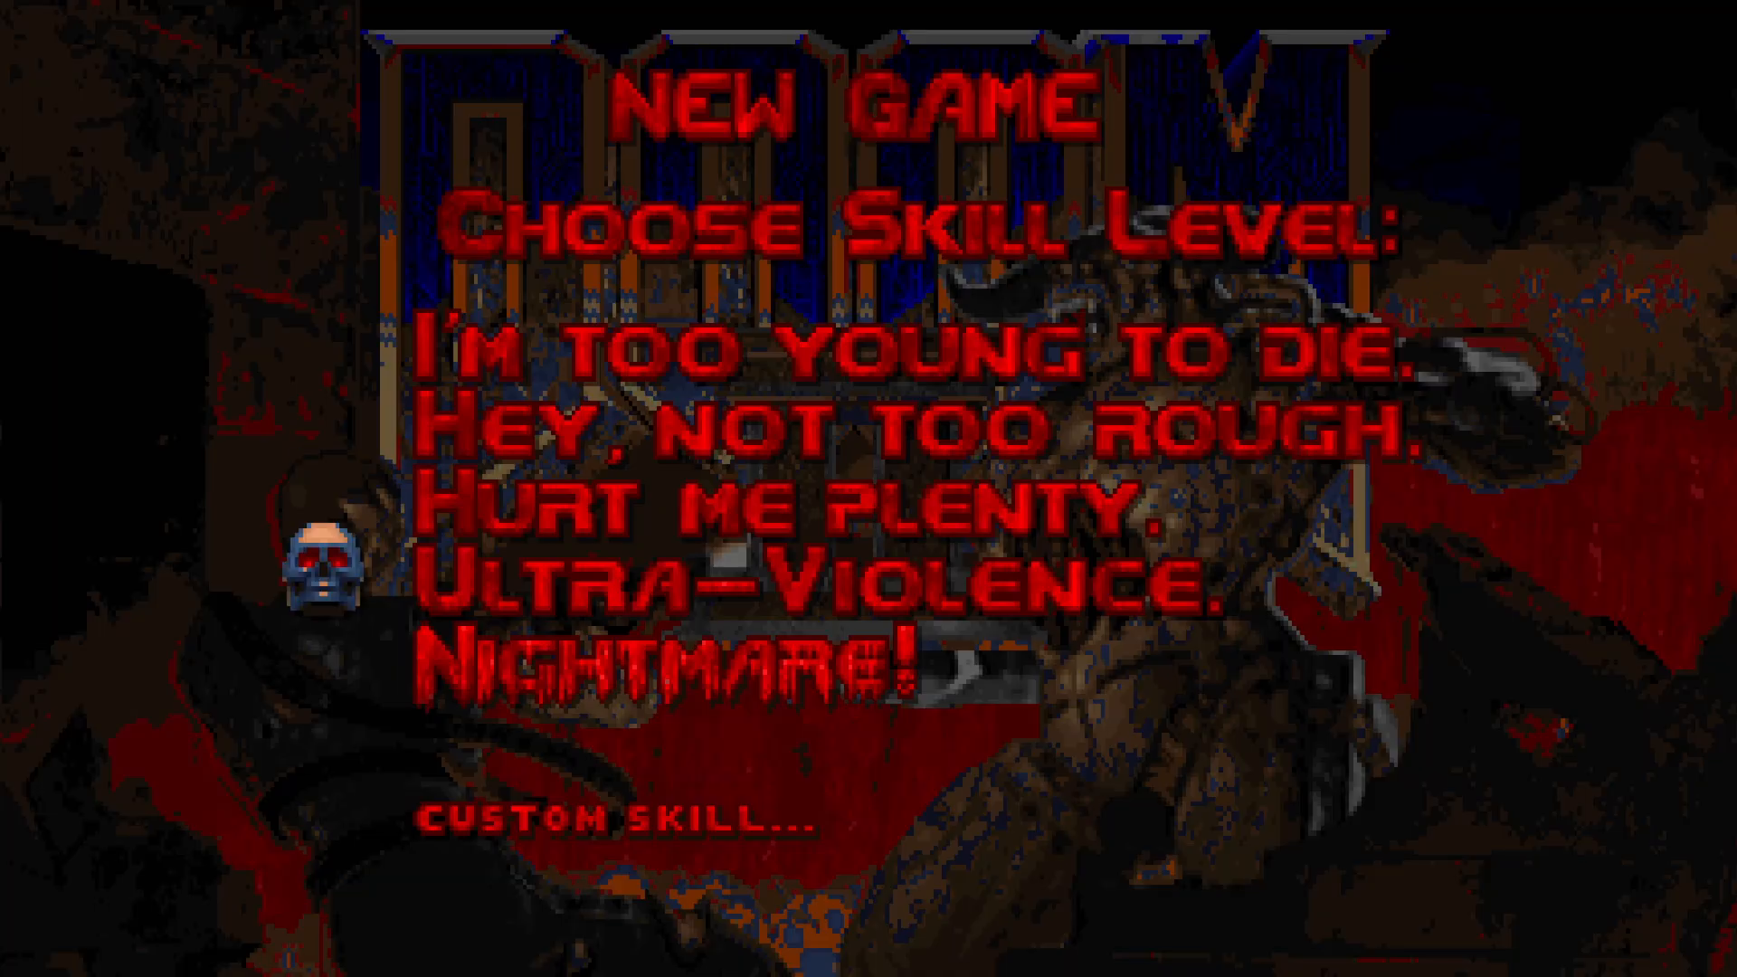
key("Return")
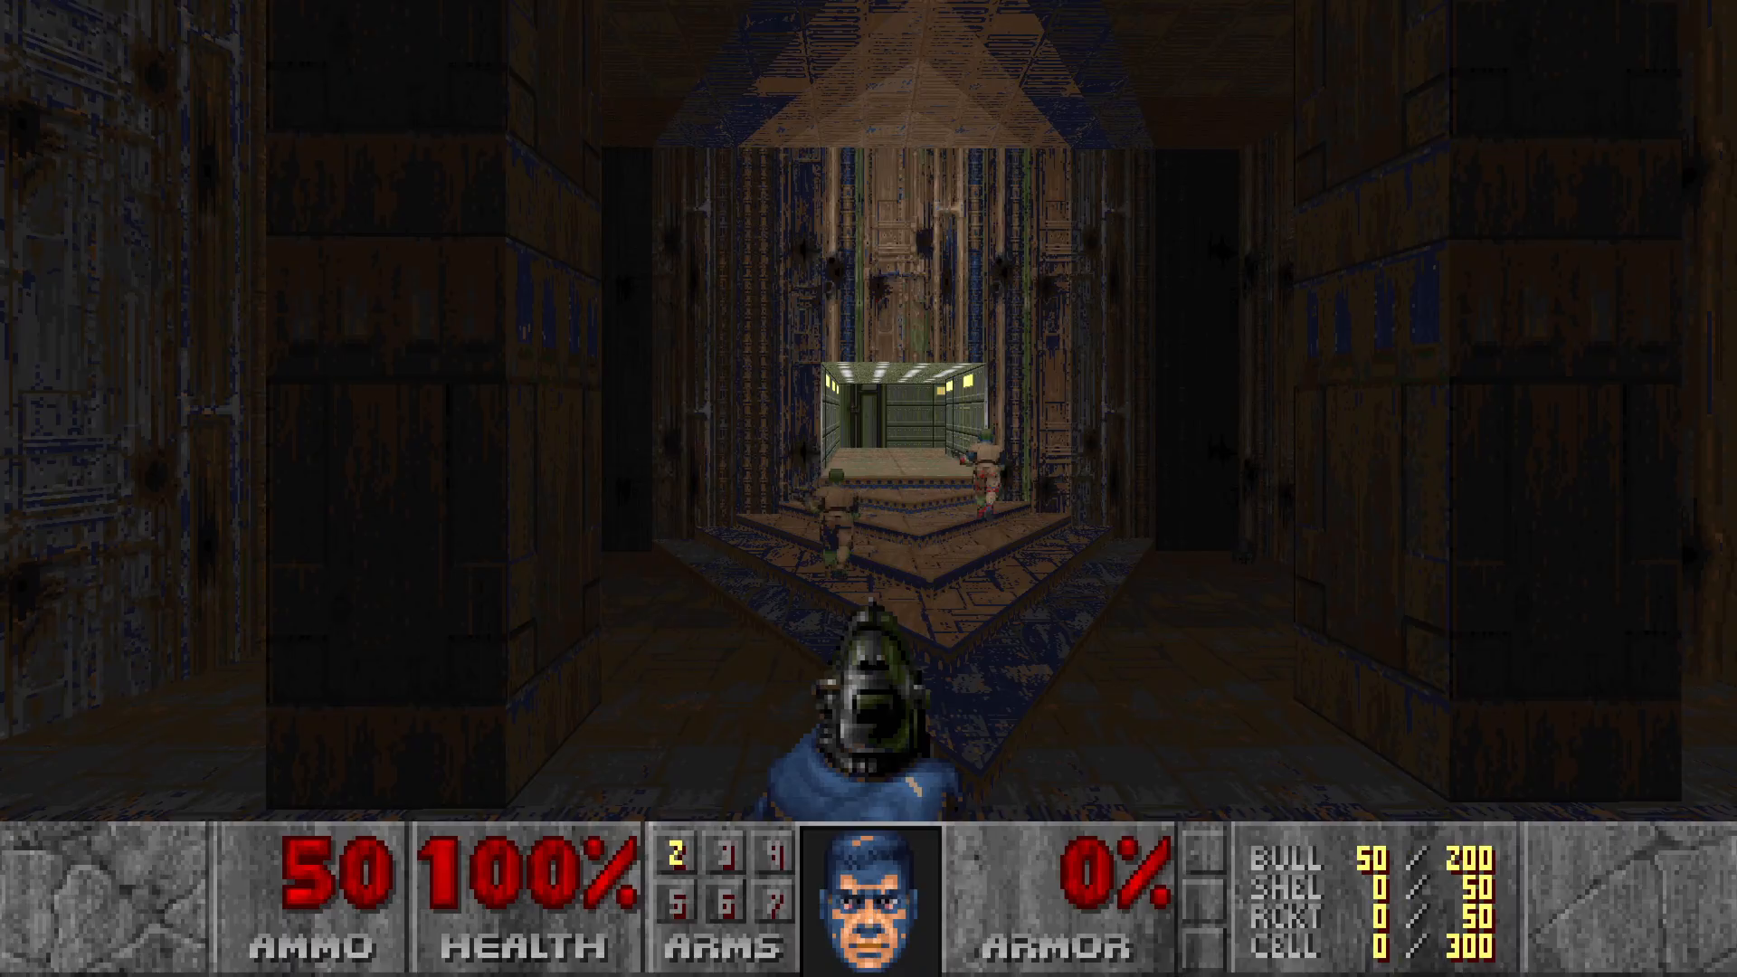
Step: Turn on god mode with the iddqd cheat and walk through the level, examining how the palette affects monsters, textures and the player's hand
type("idclipiddqdw")
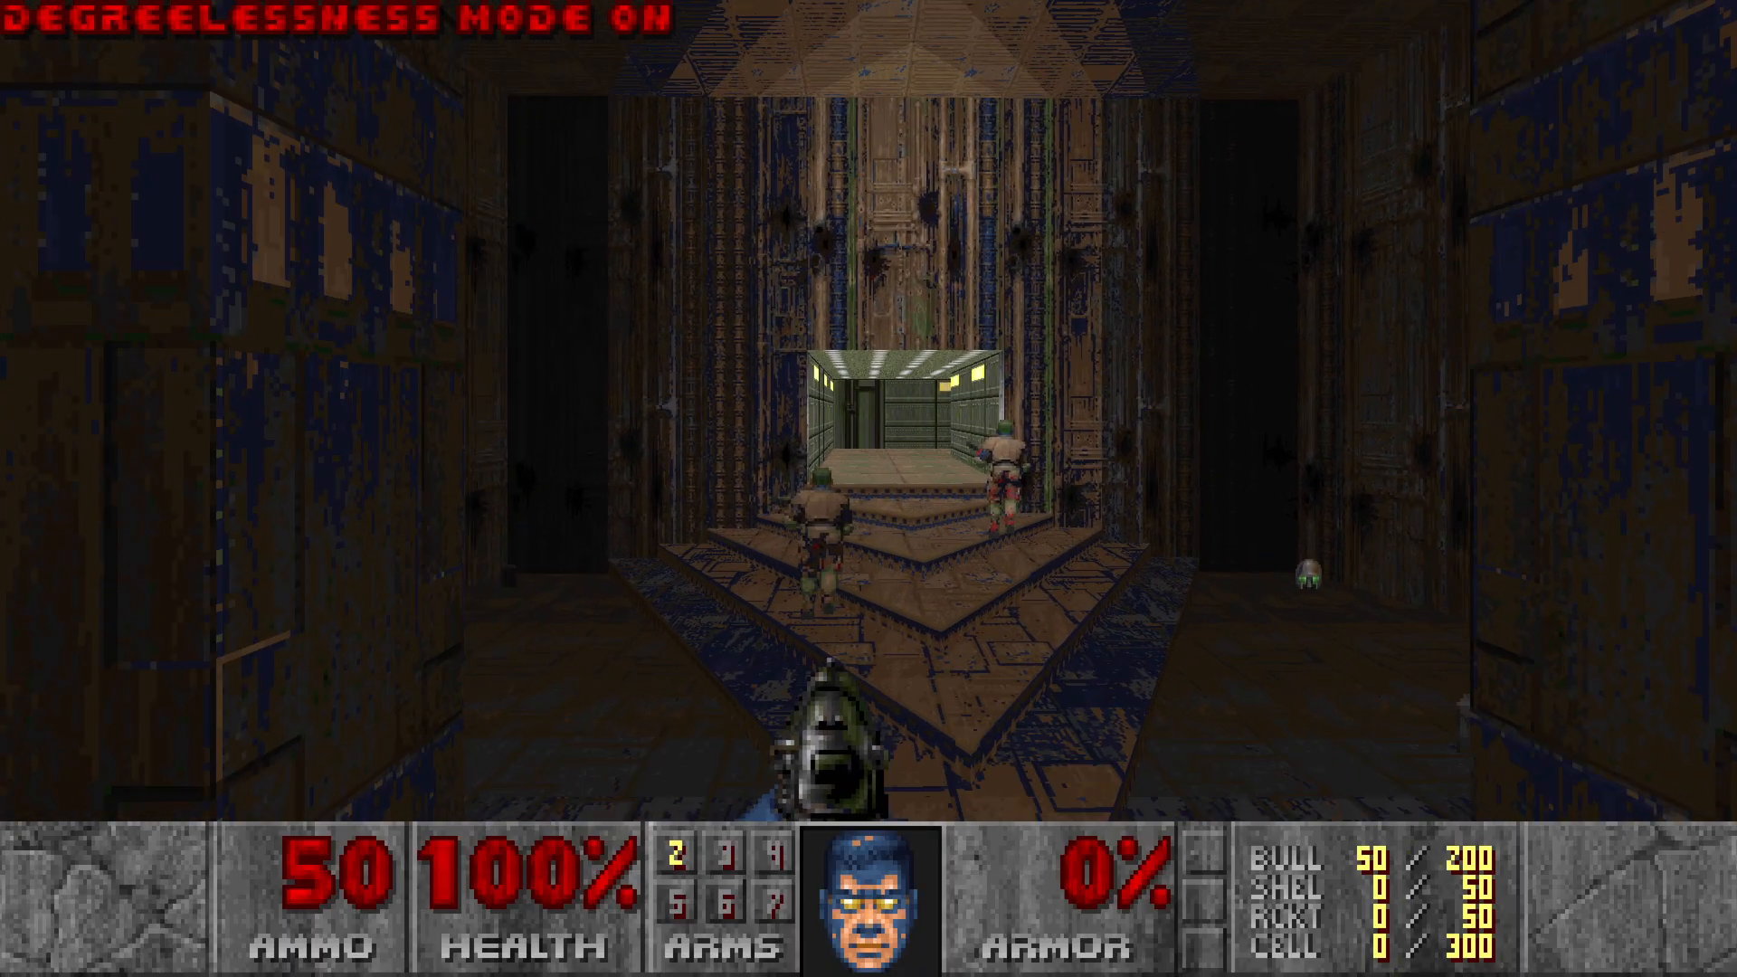
type("w")
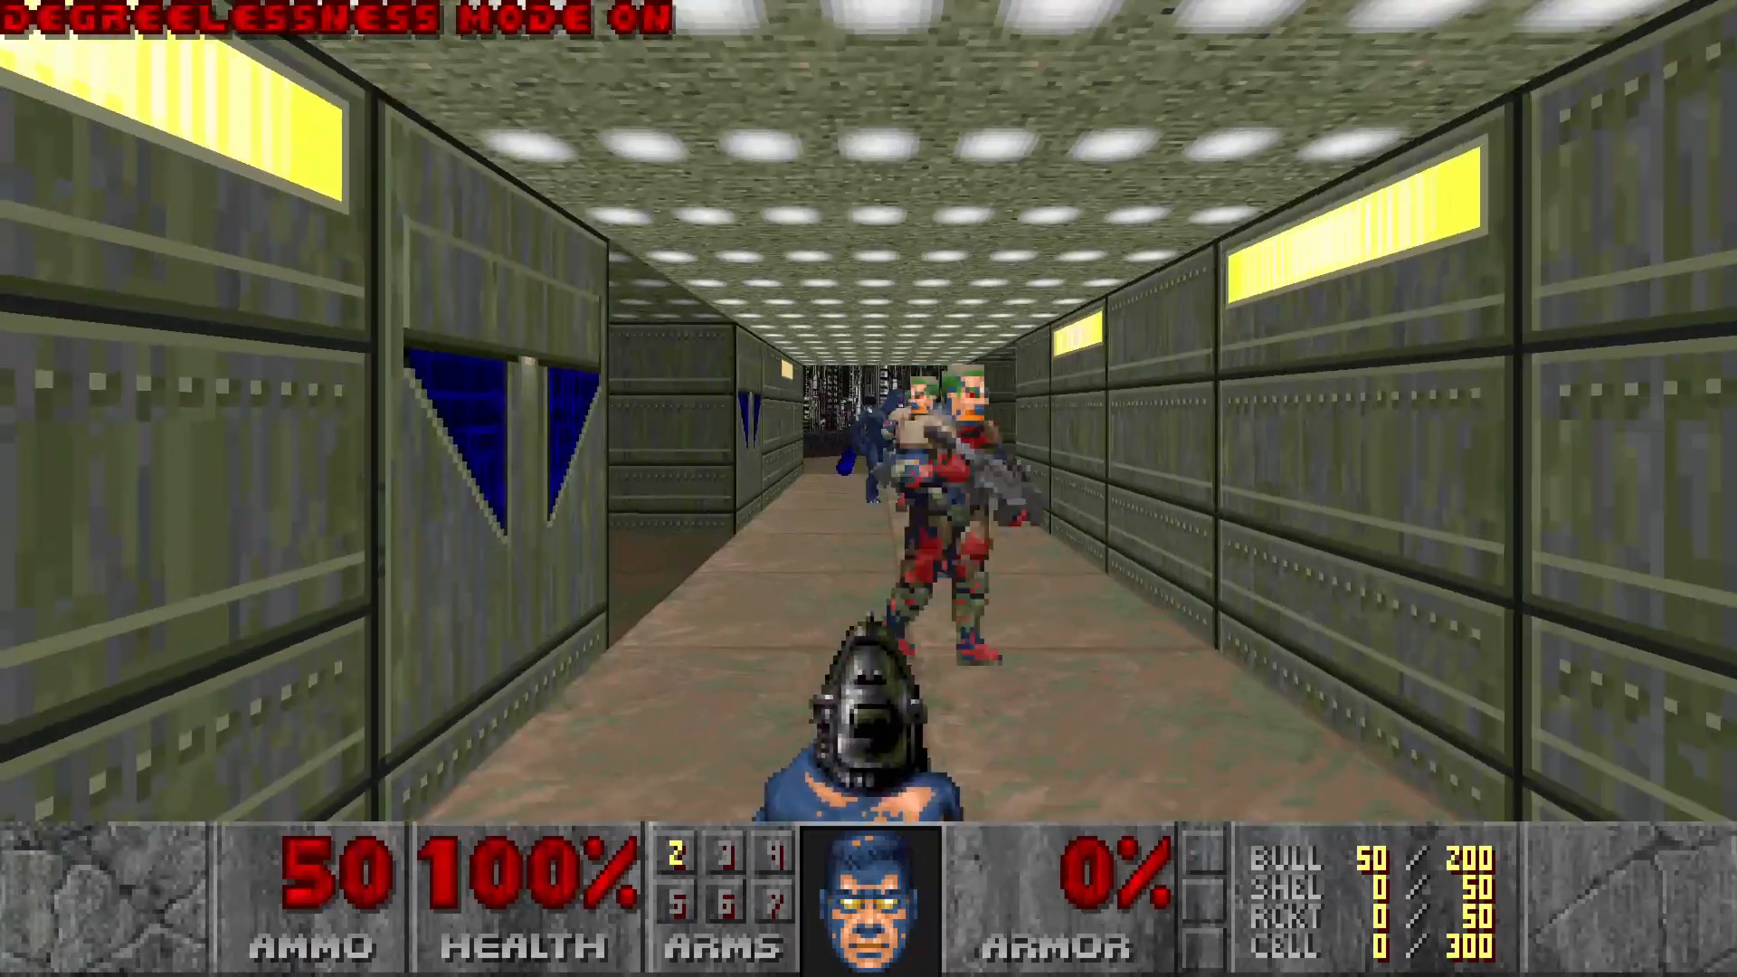
type("w")
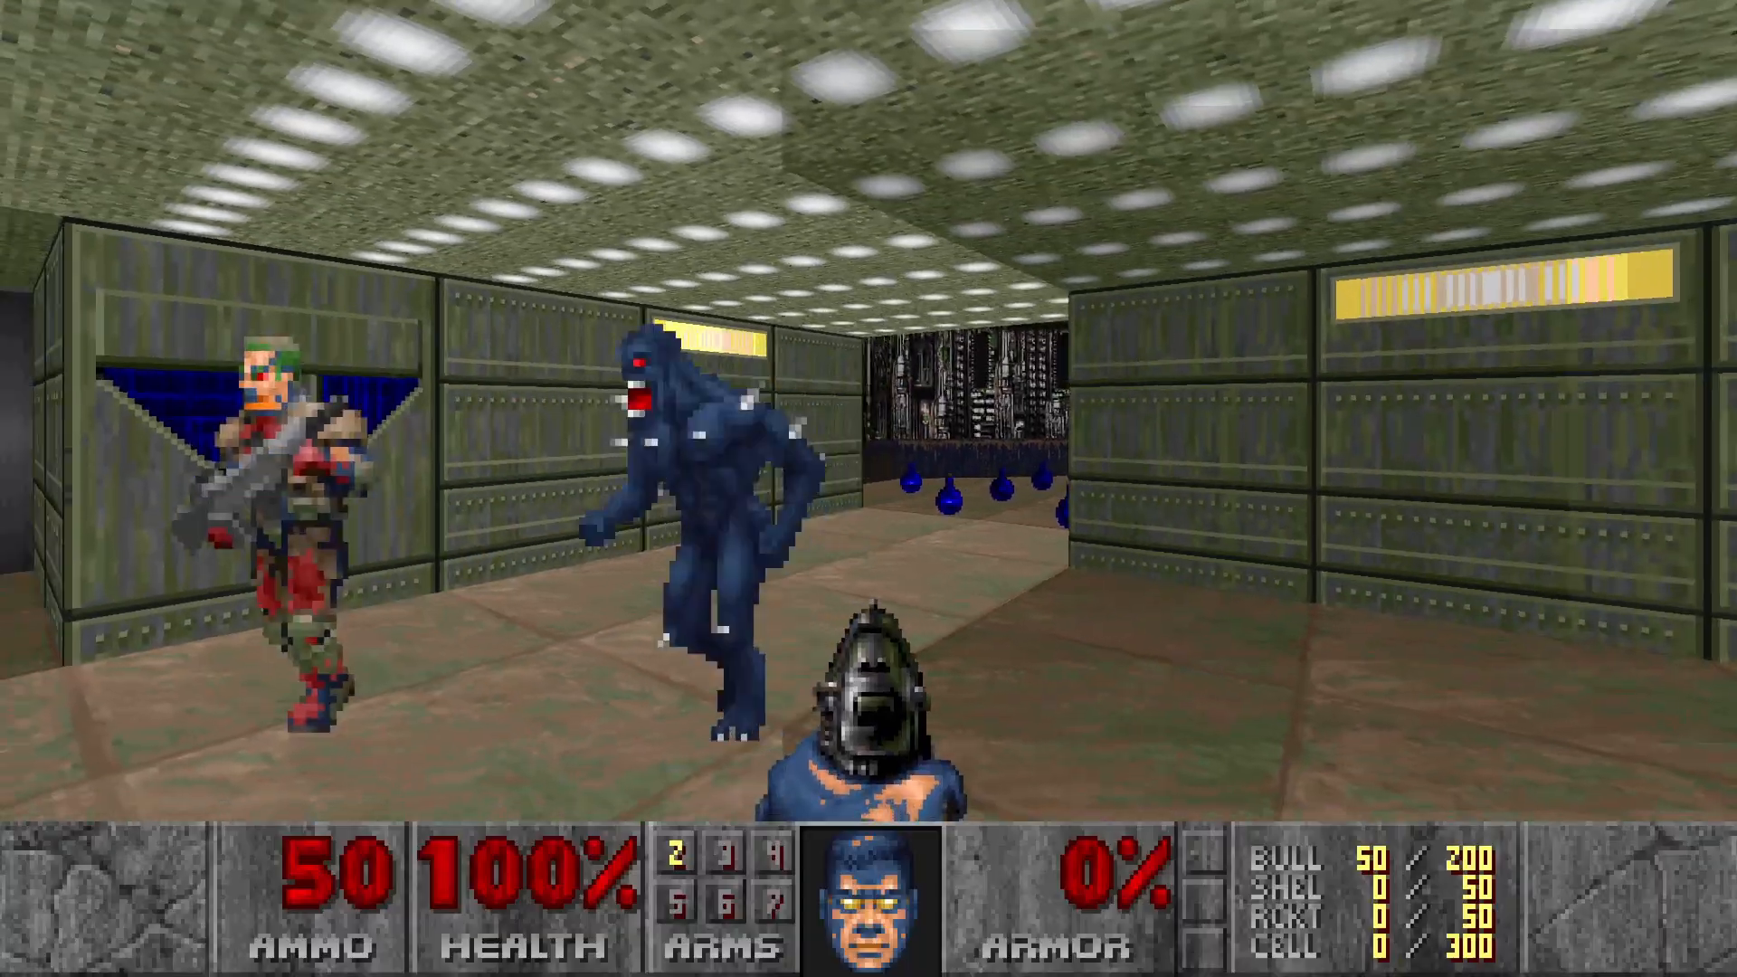
type("ws")
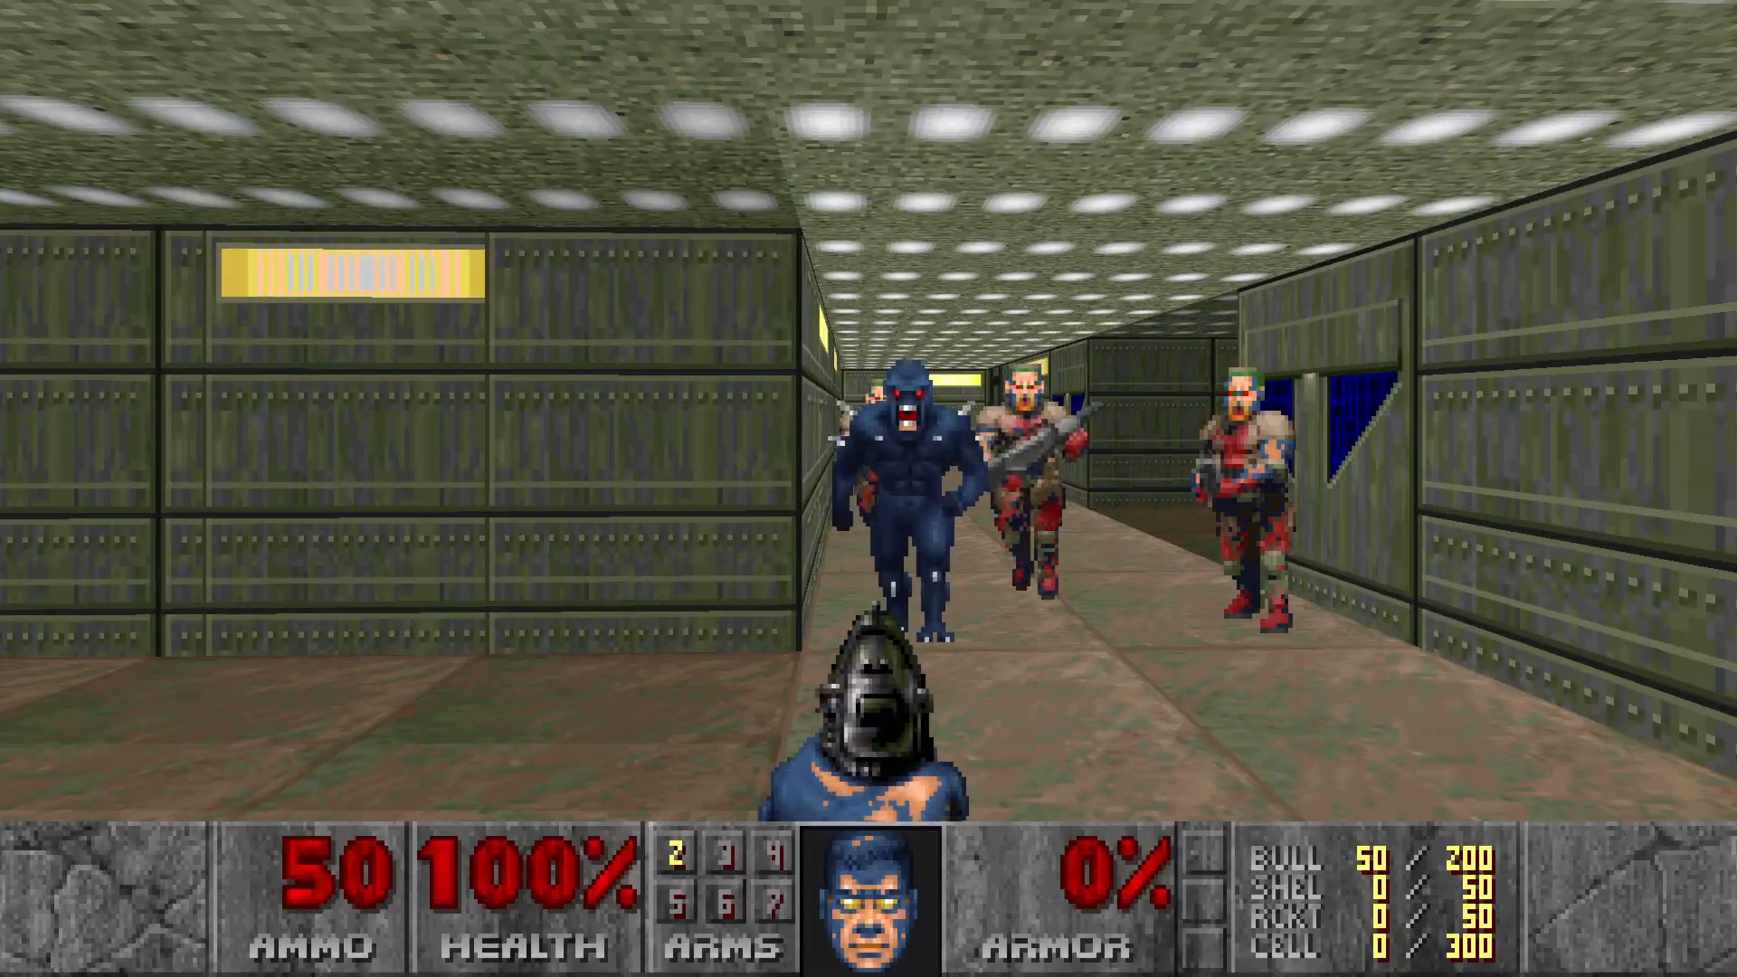
type("s")
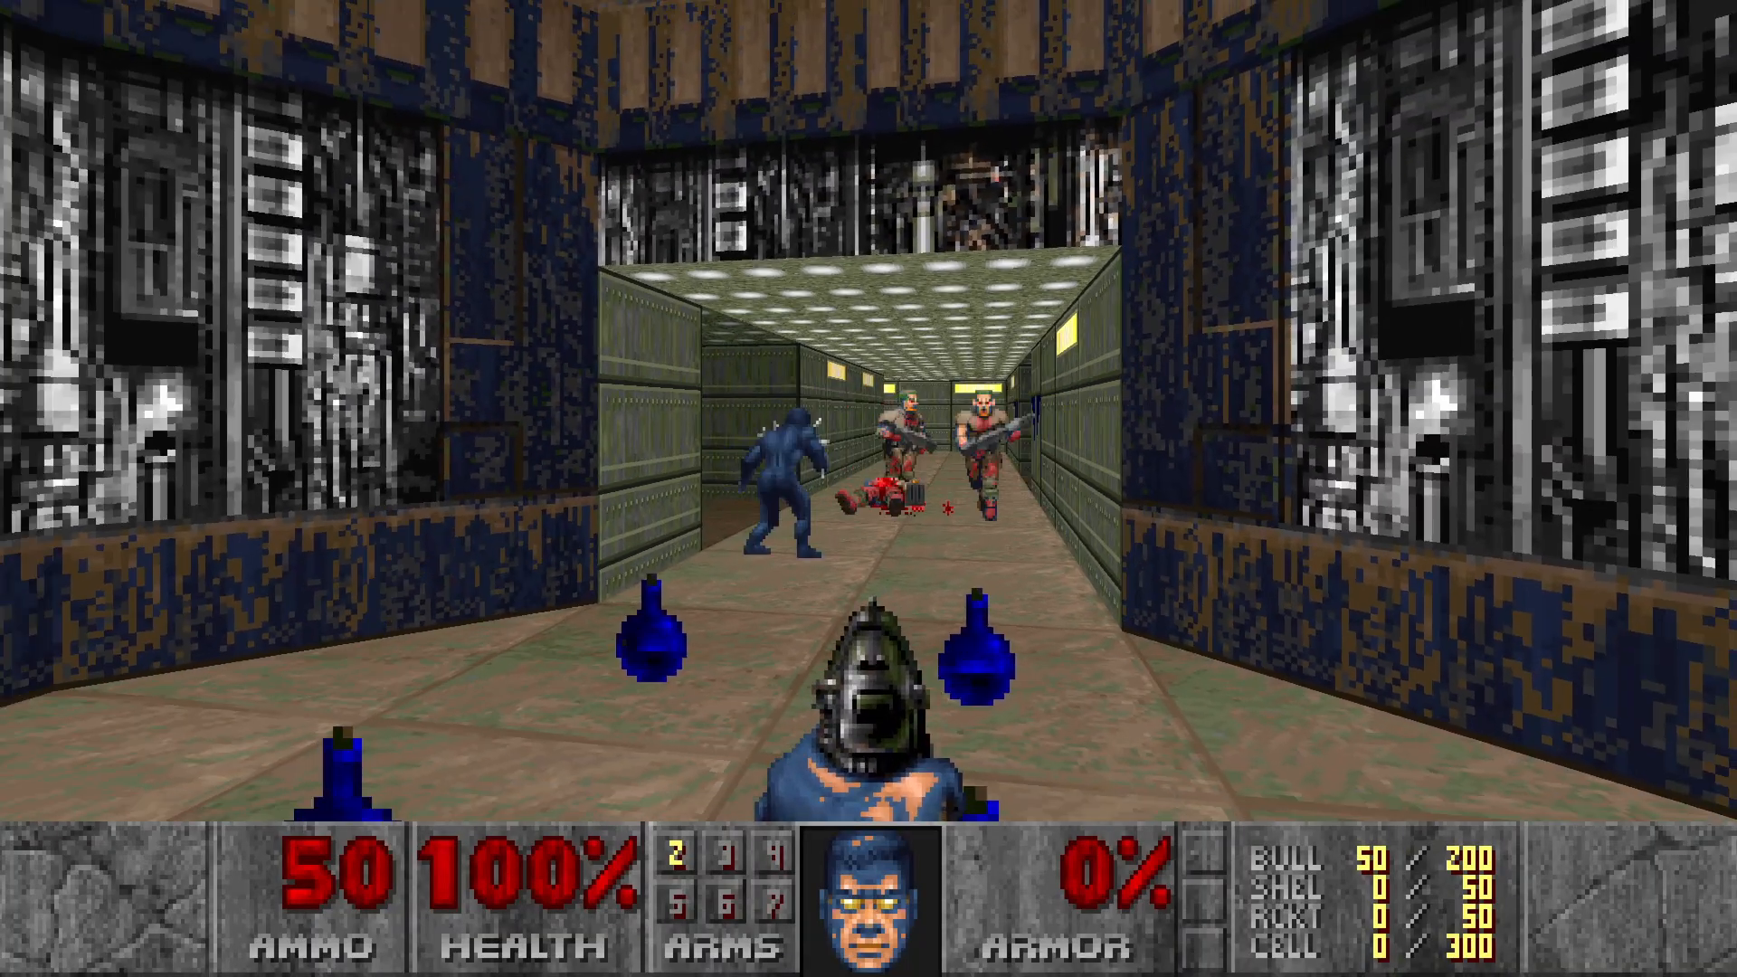
type("w")
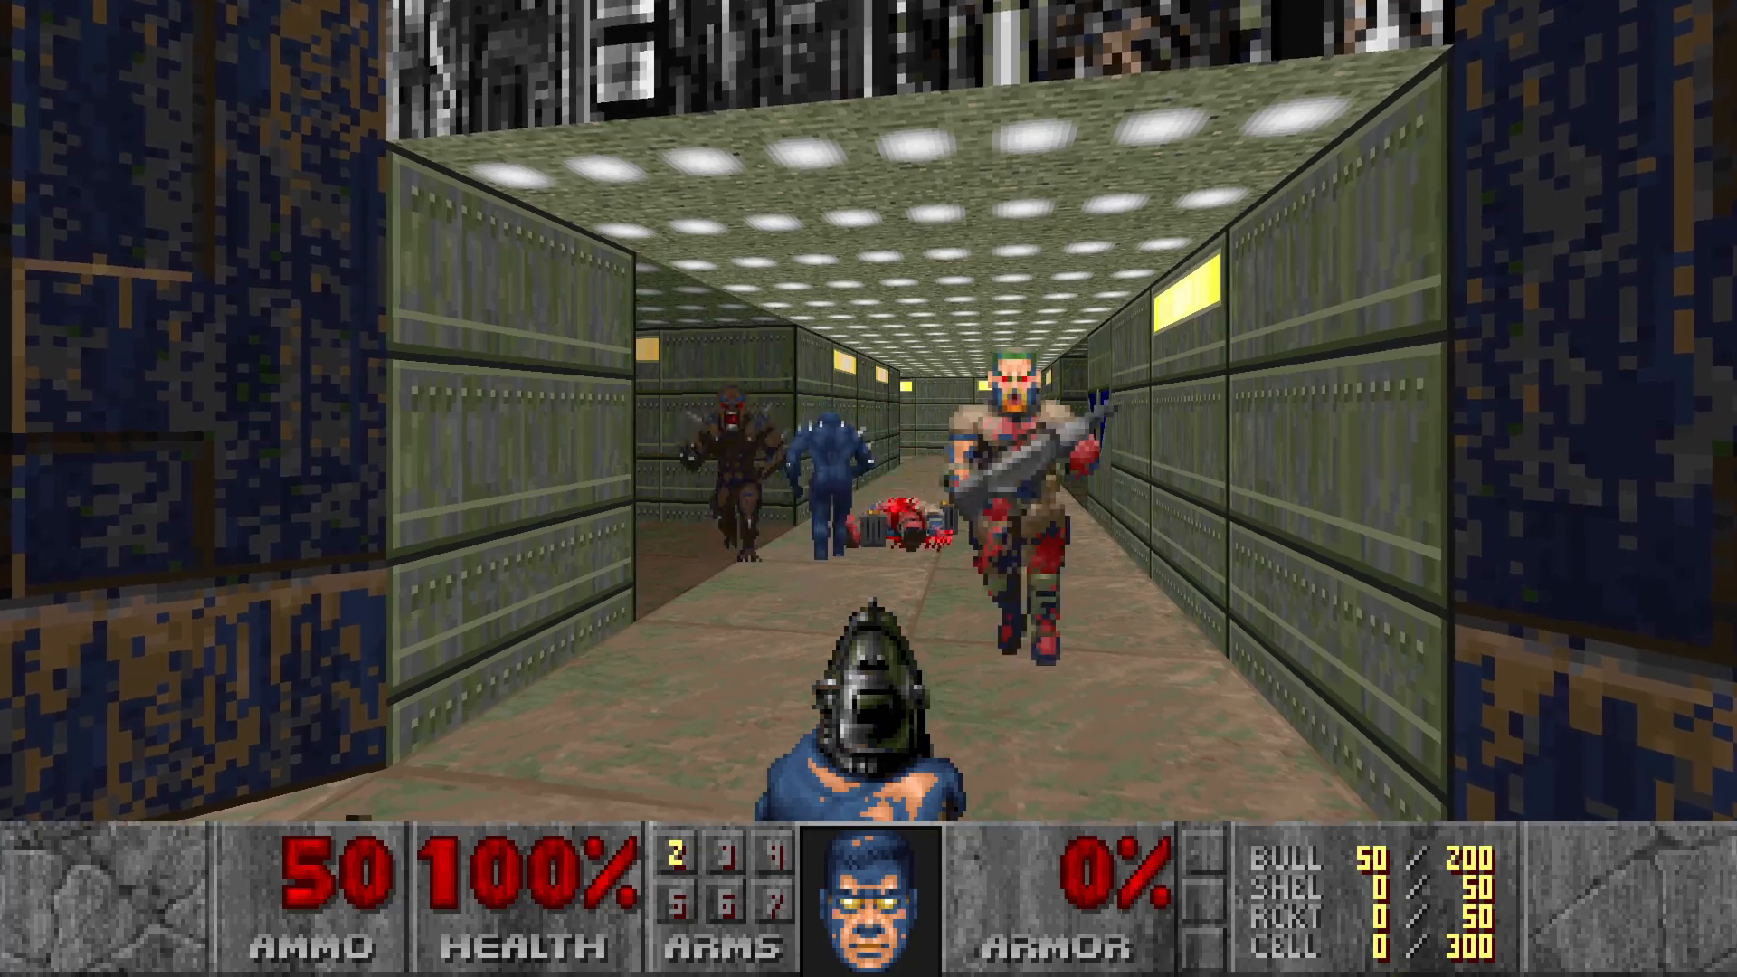
type("w")
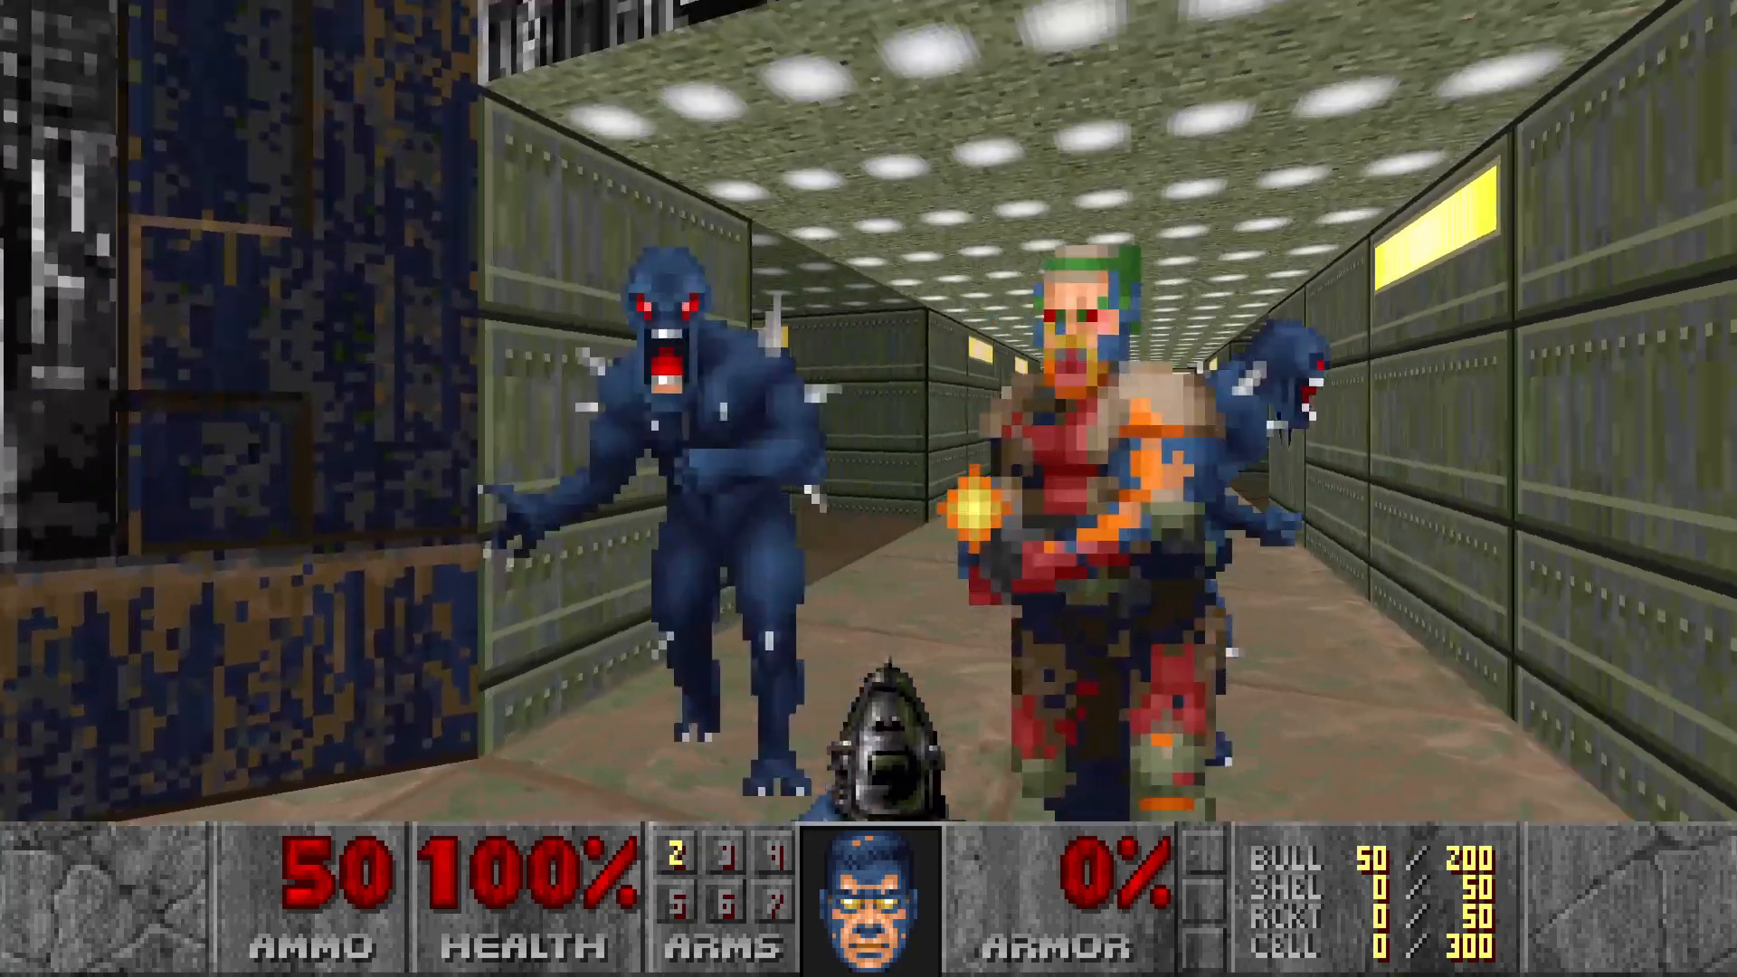
type("w")
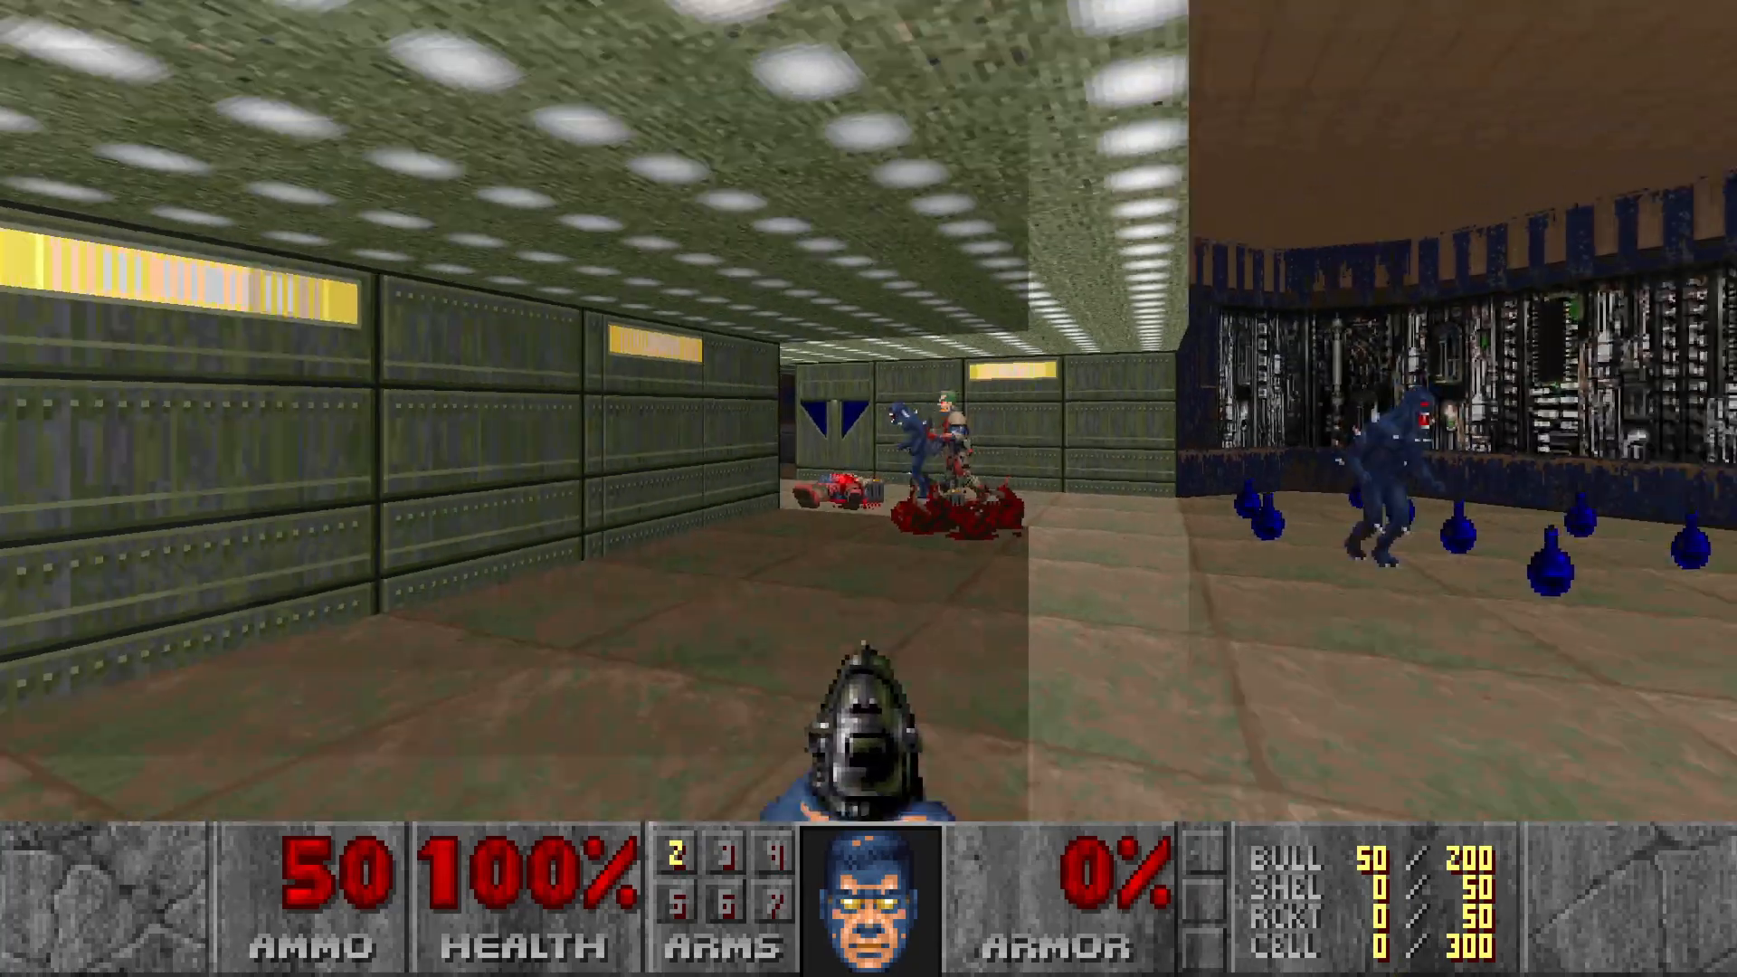
type("s")
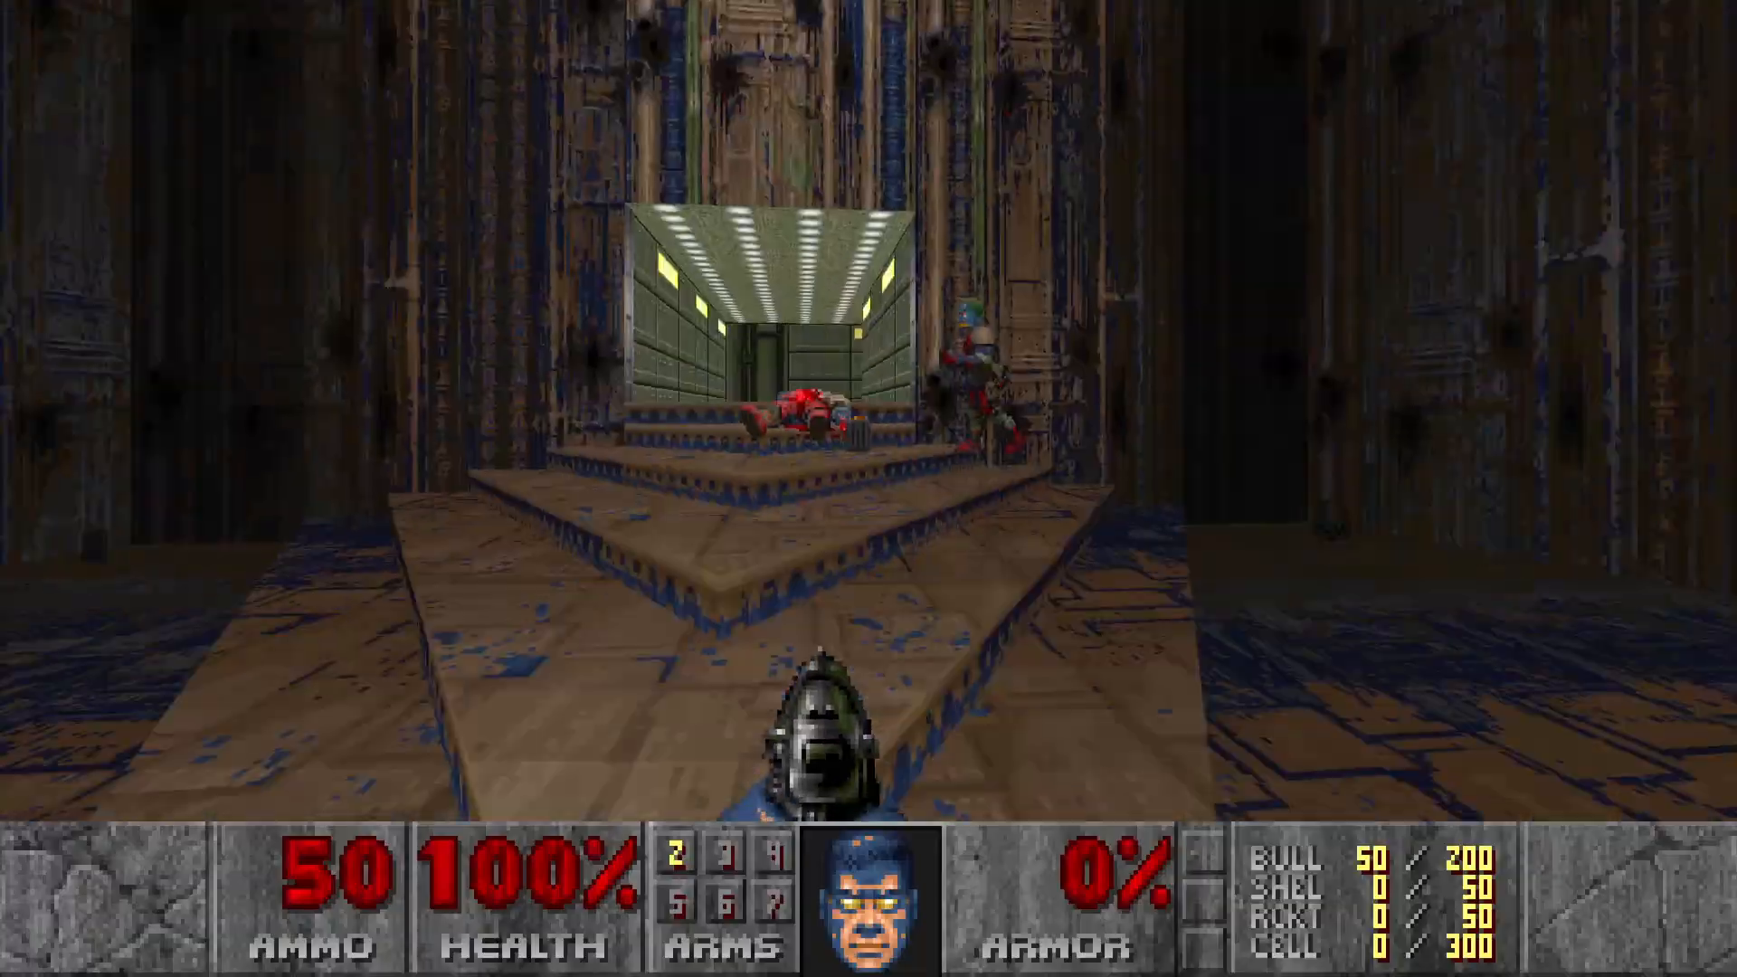
type("w")
key("ctrl")
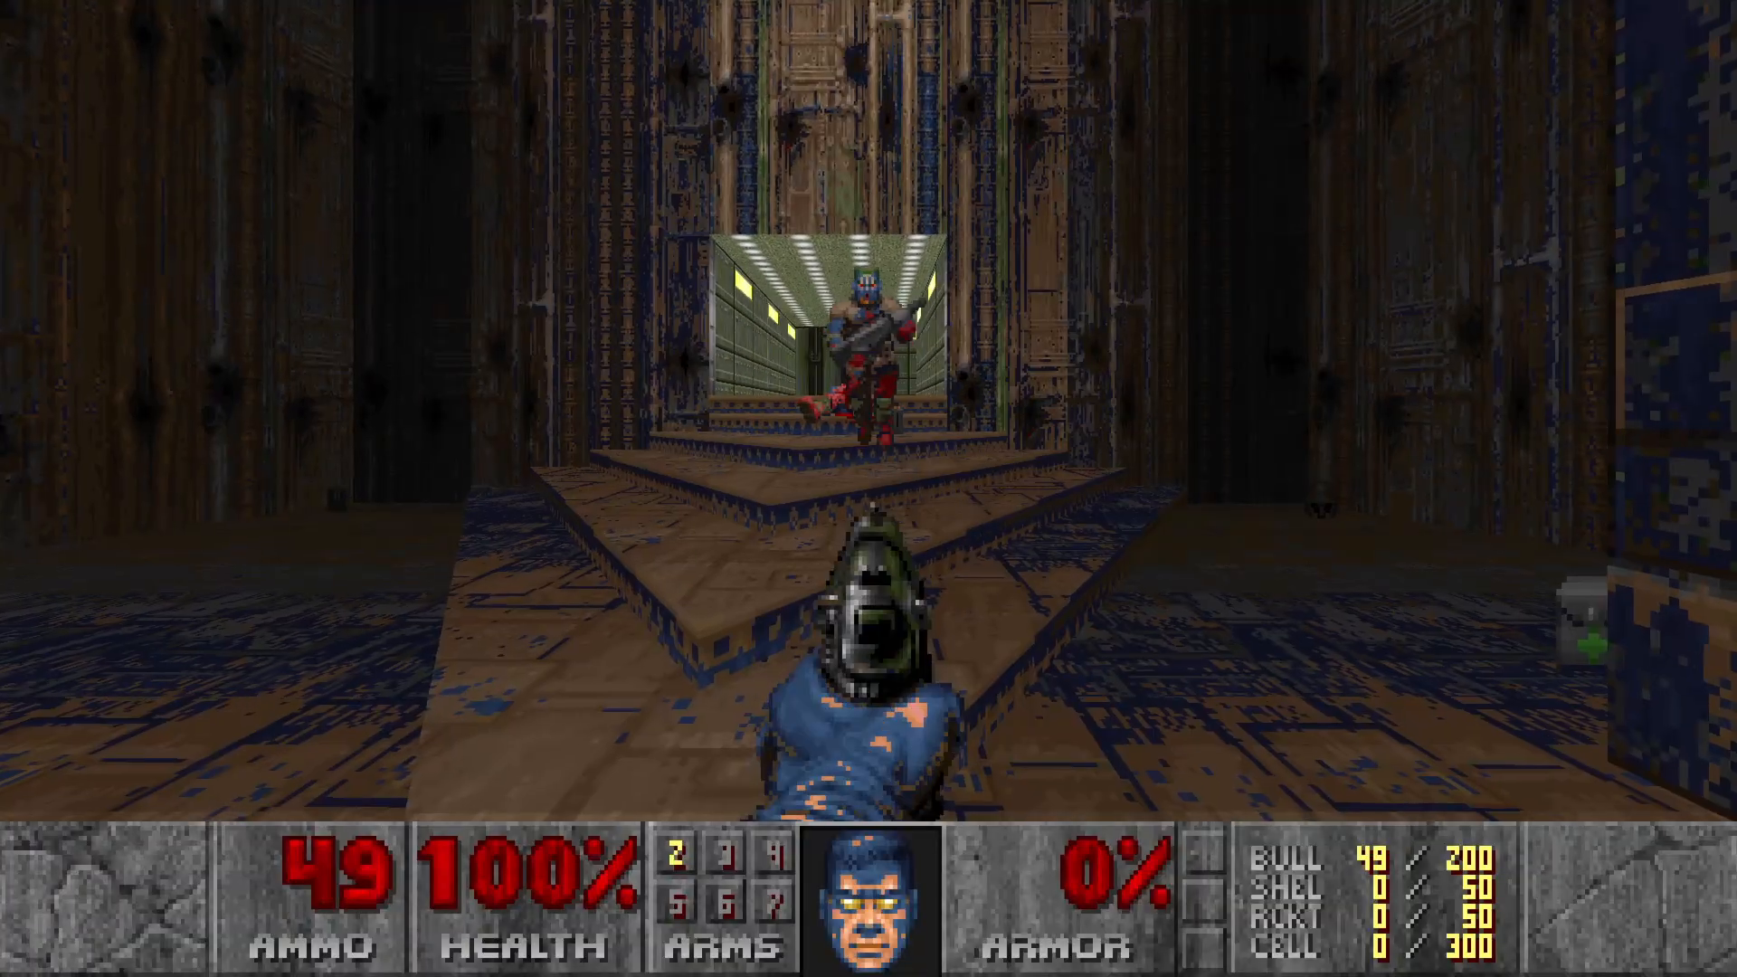
key("ctrl")
key("w")
key("s")
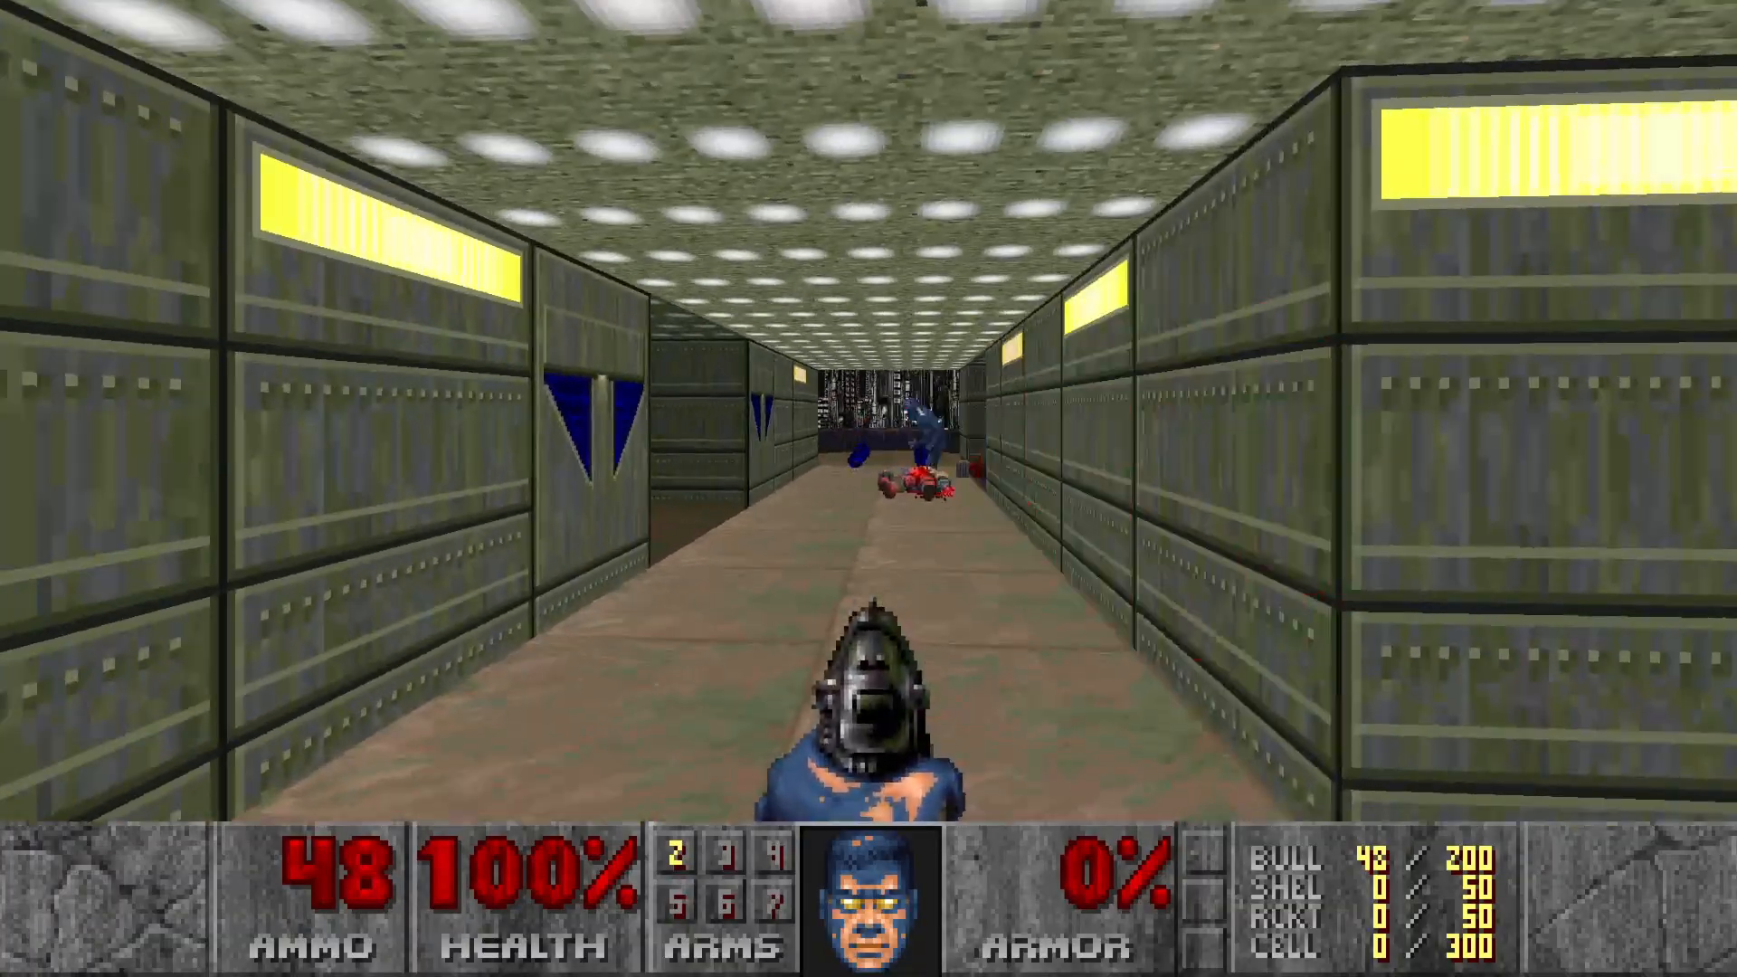
Step: Move around the stepped room in the level, examining how the palette affects dark textures and monsters in low light
key("d")
key("s")
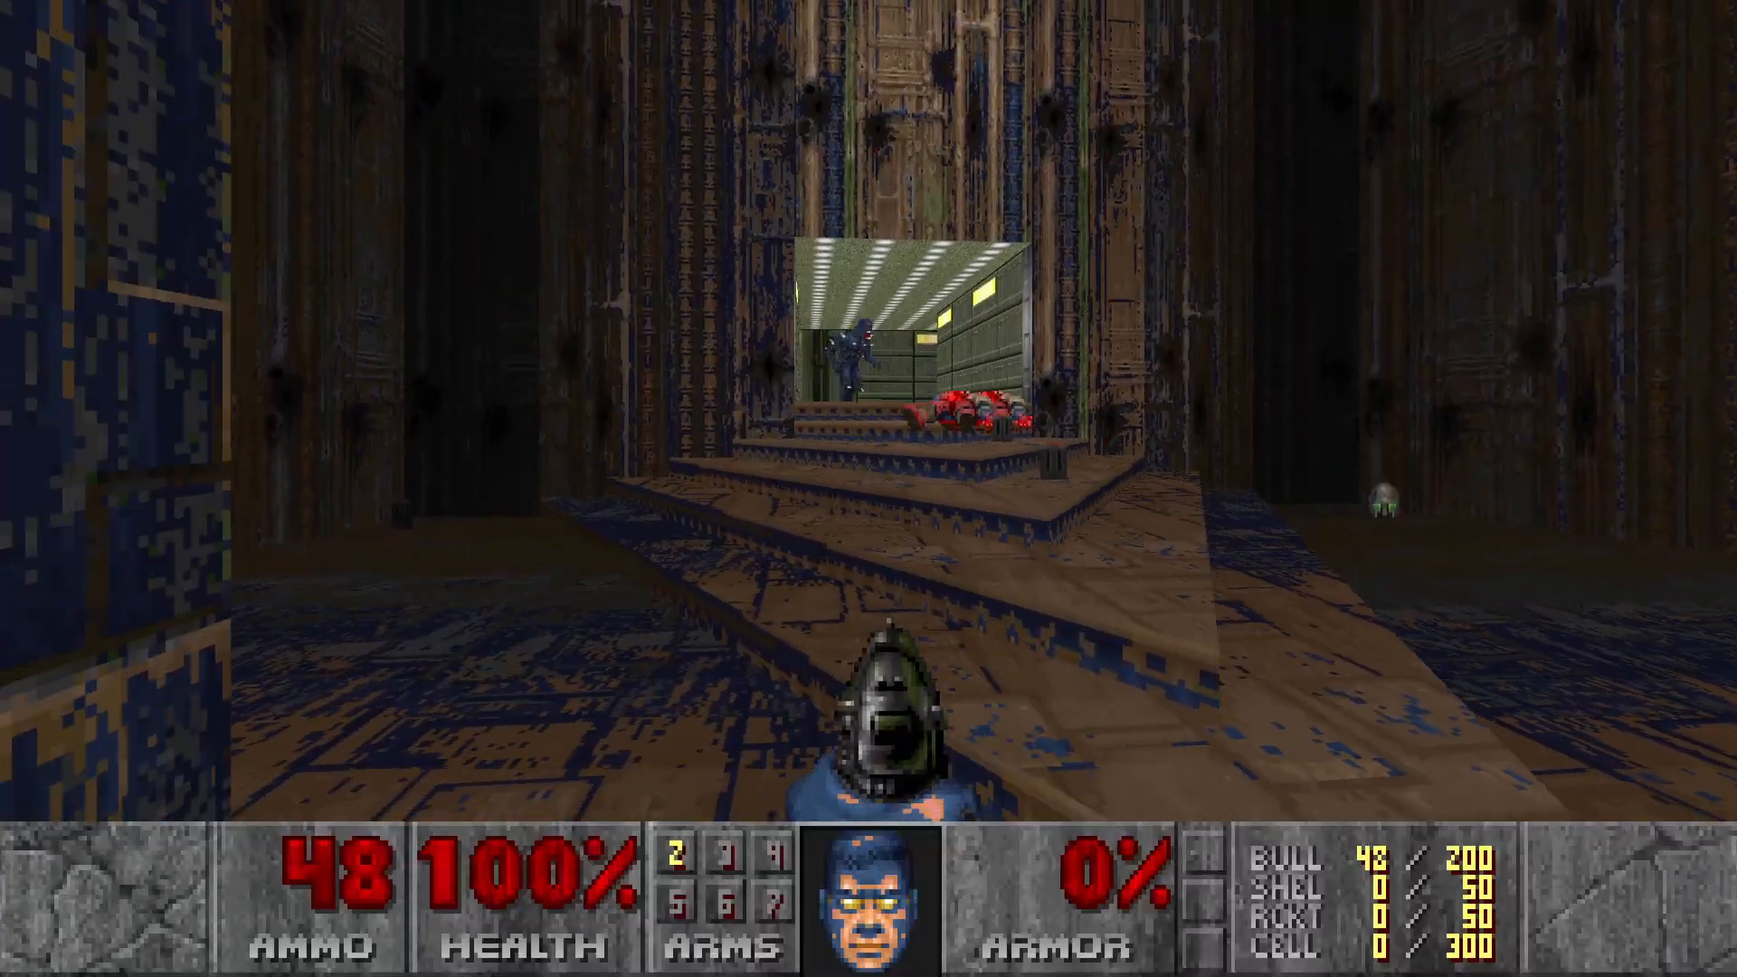
key("a")
key("a")
key("w")
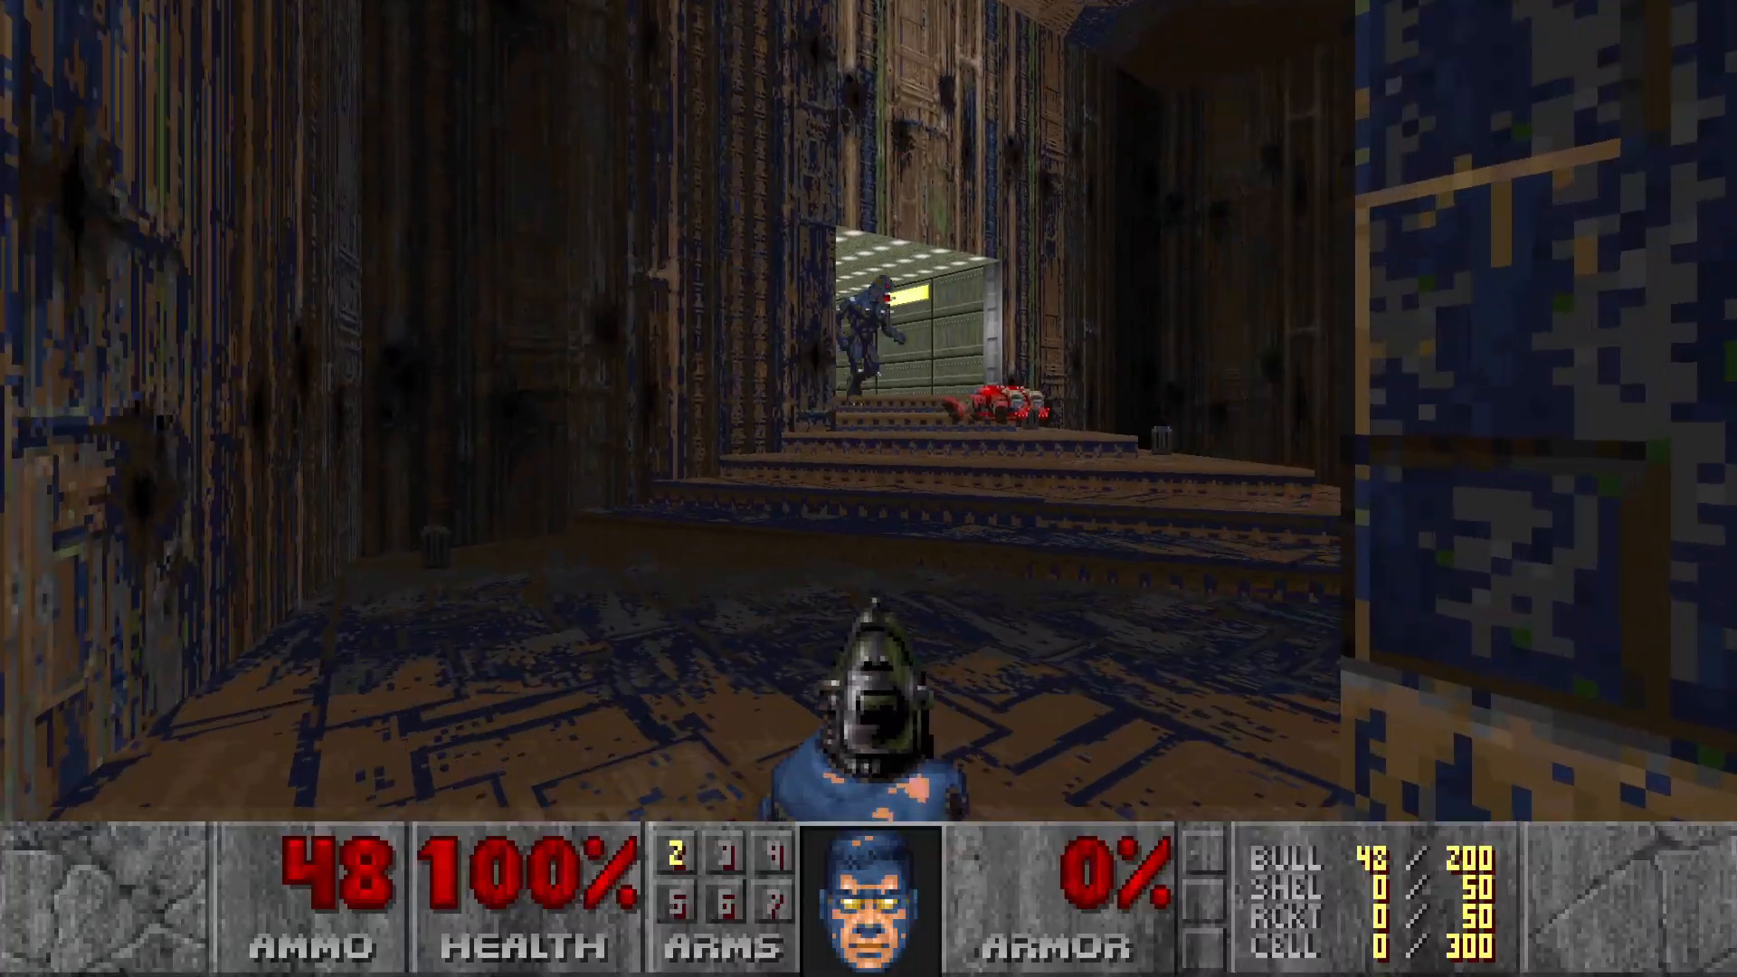
key("d")
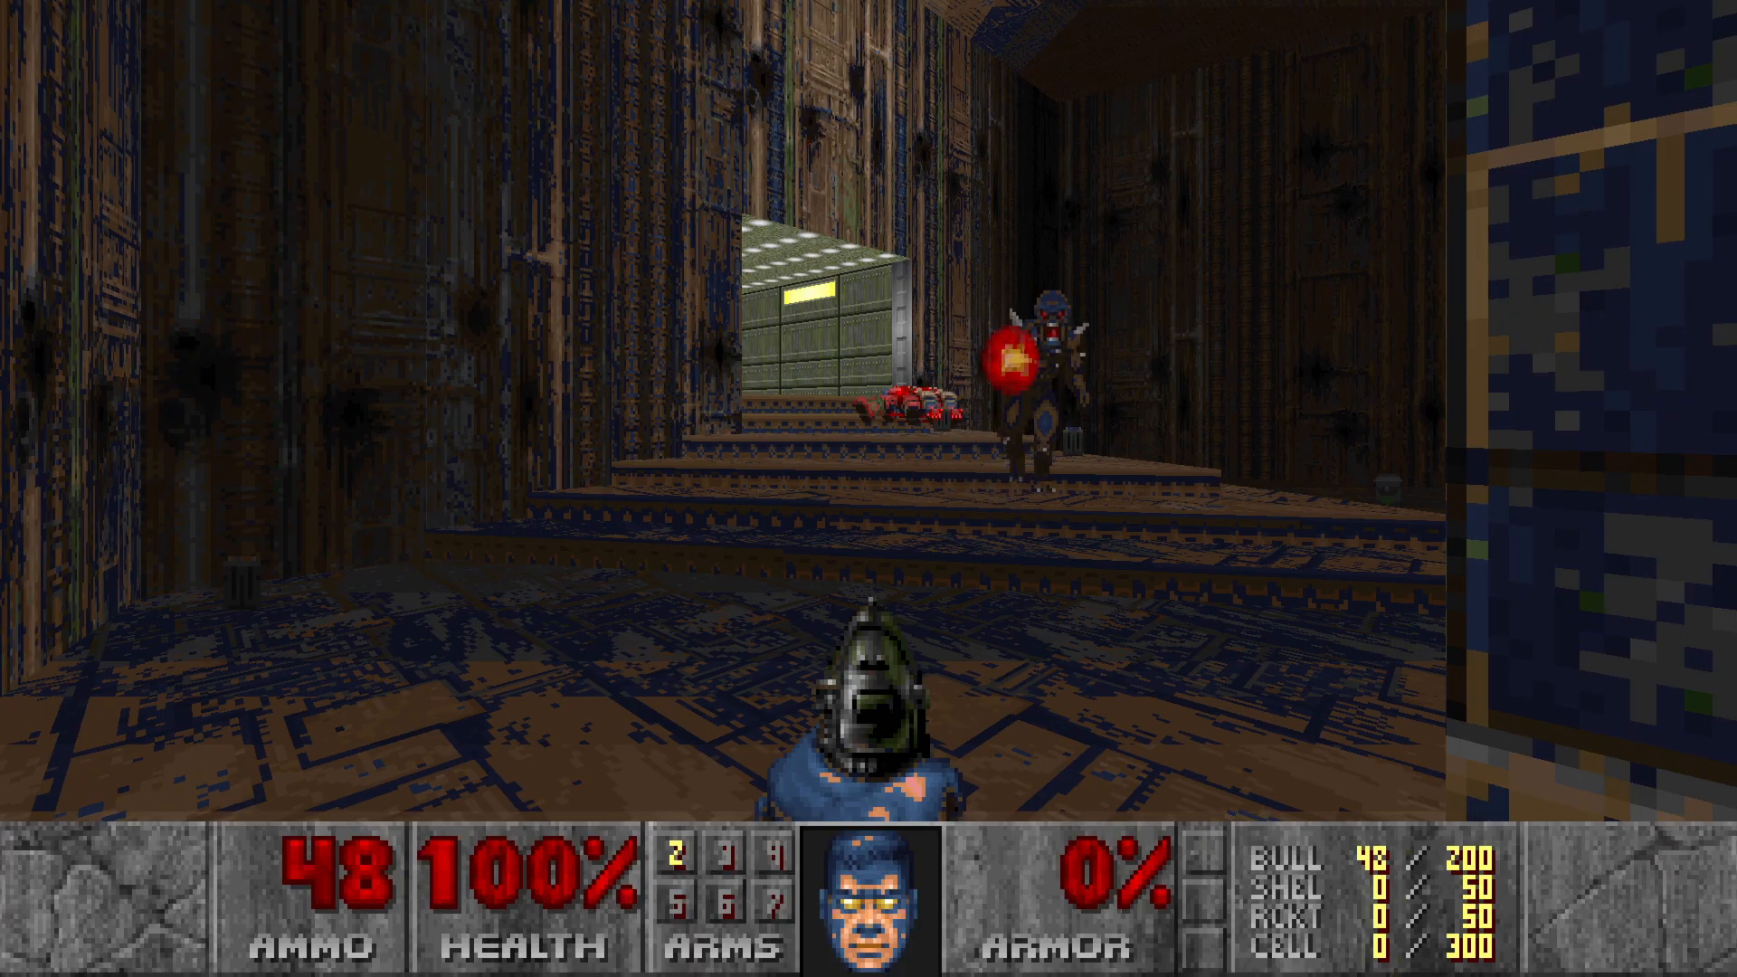
key("d")
key("a")
key("w")
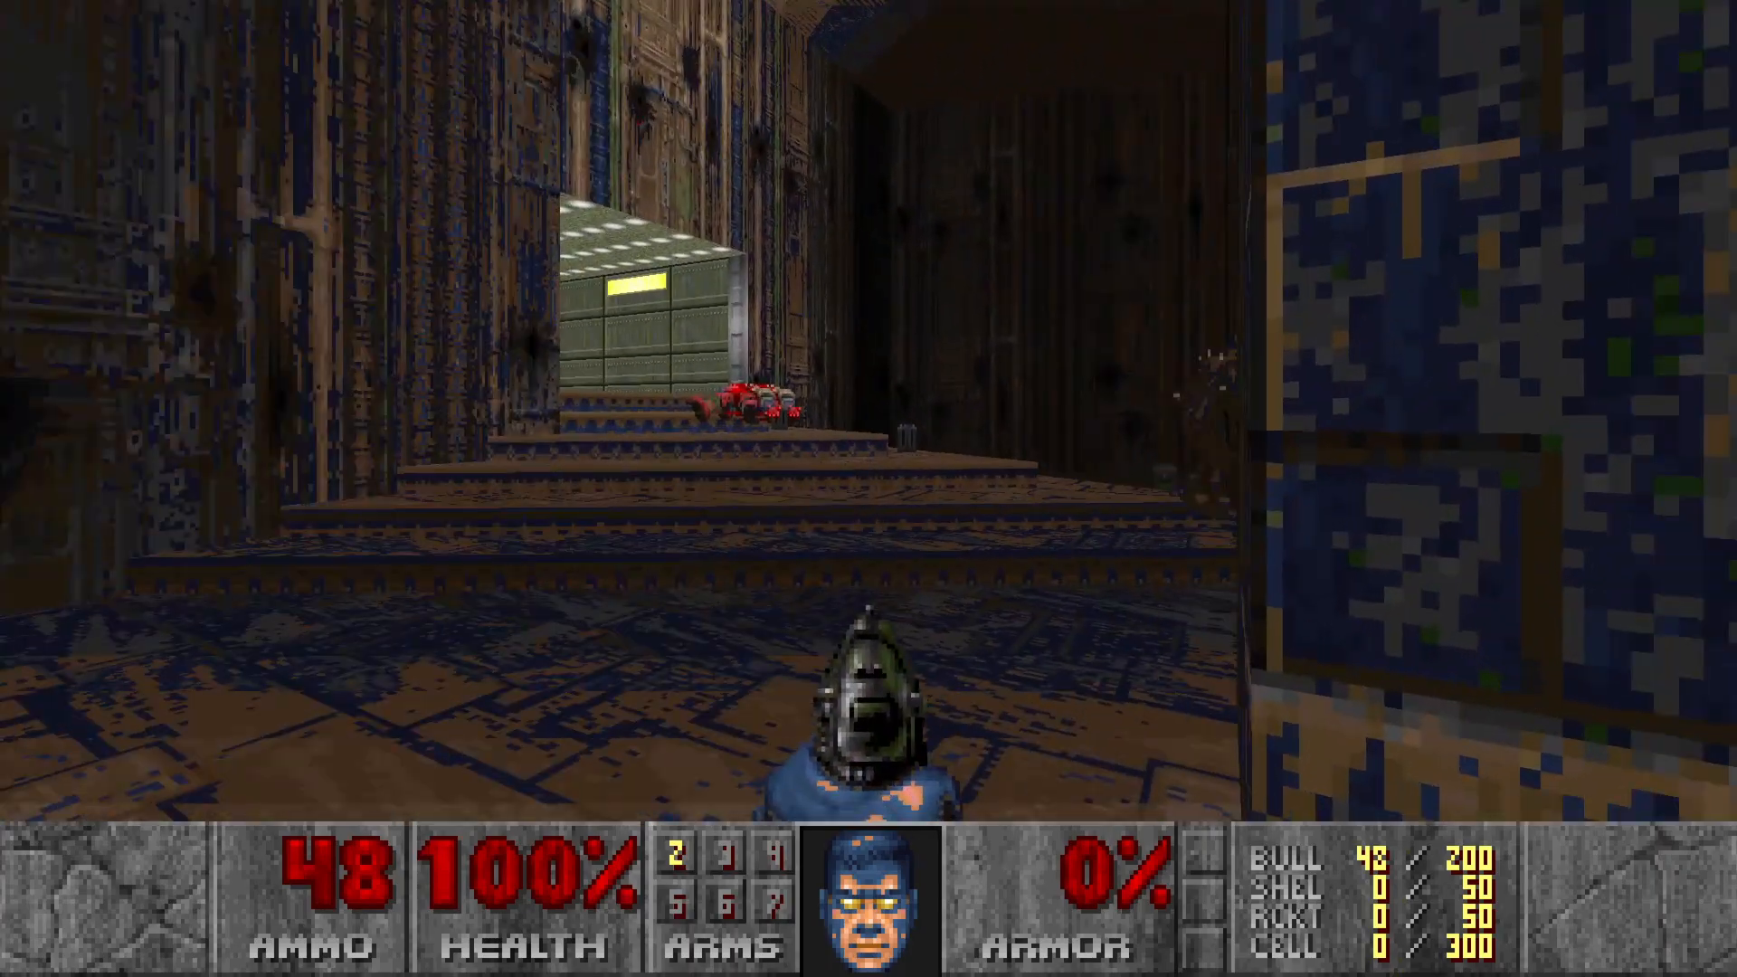
Step: Switch back to SLADE and compare the COLORMAP entry with the PLAYPAL colours in GFXapp_demo.wad
key("alt+Tab")
key("alt+Tab")
key("Tab")
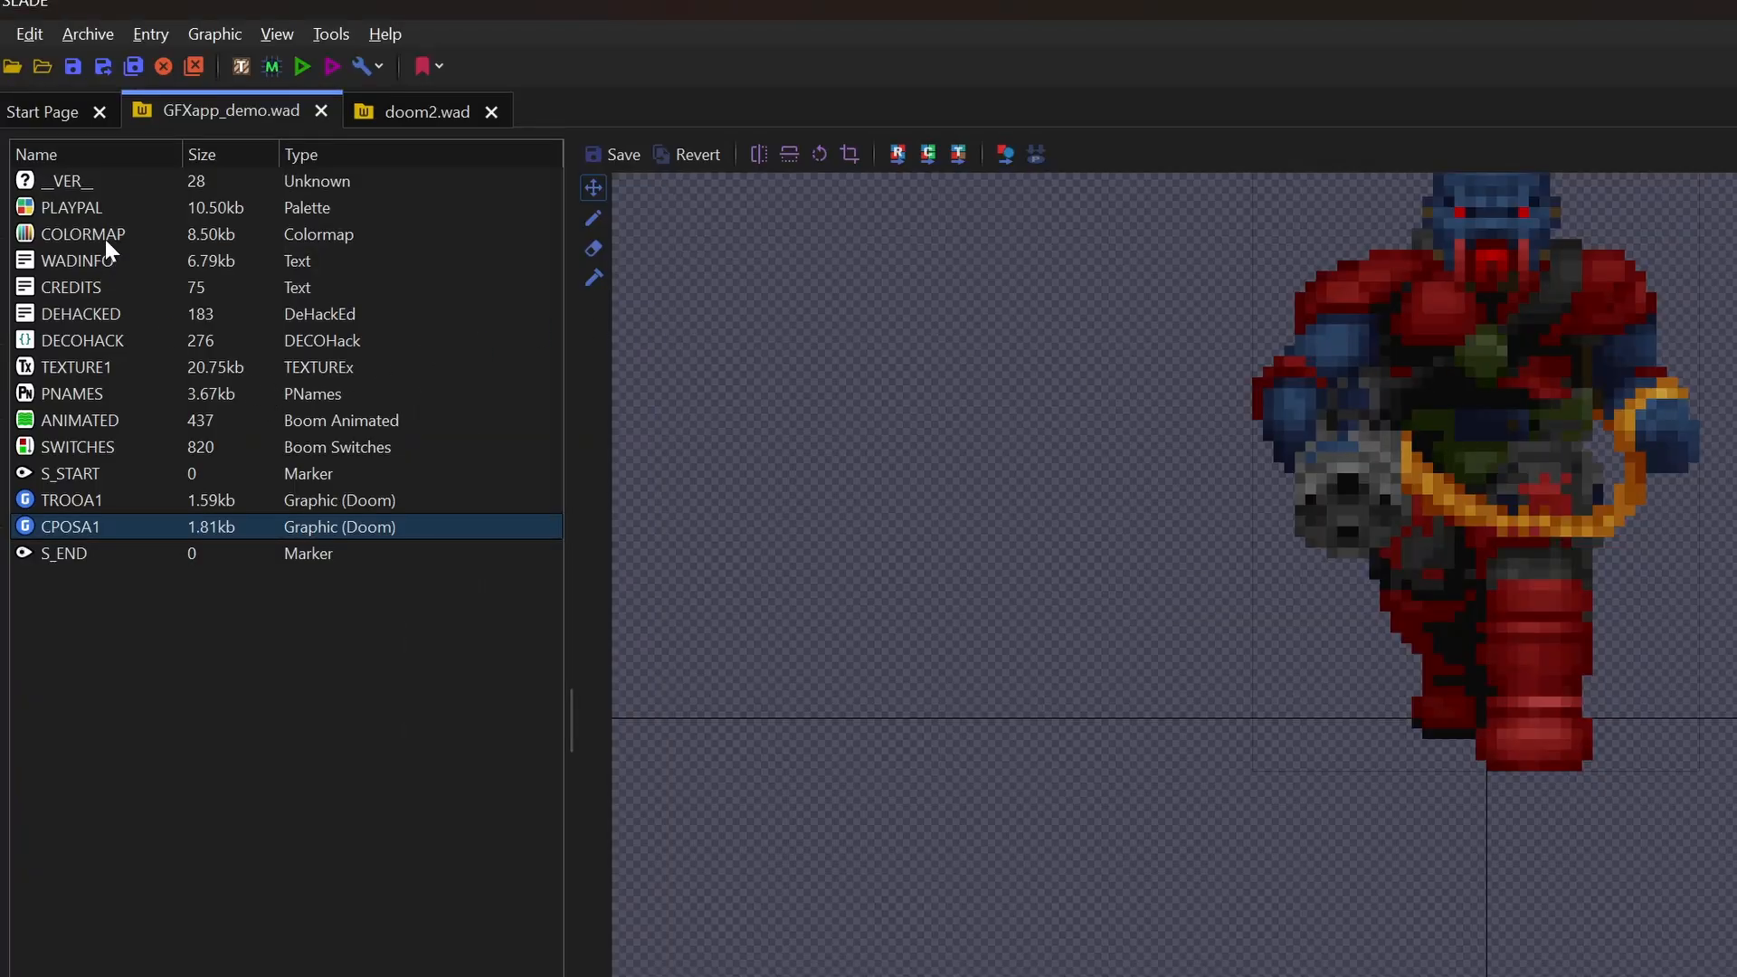
left_click(97, 237)
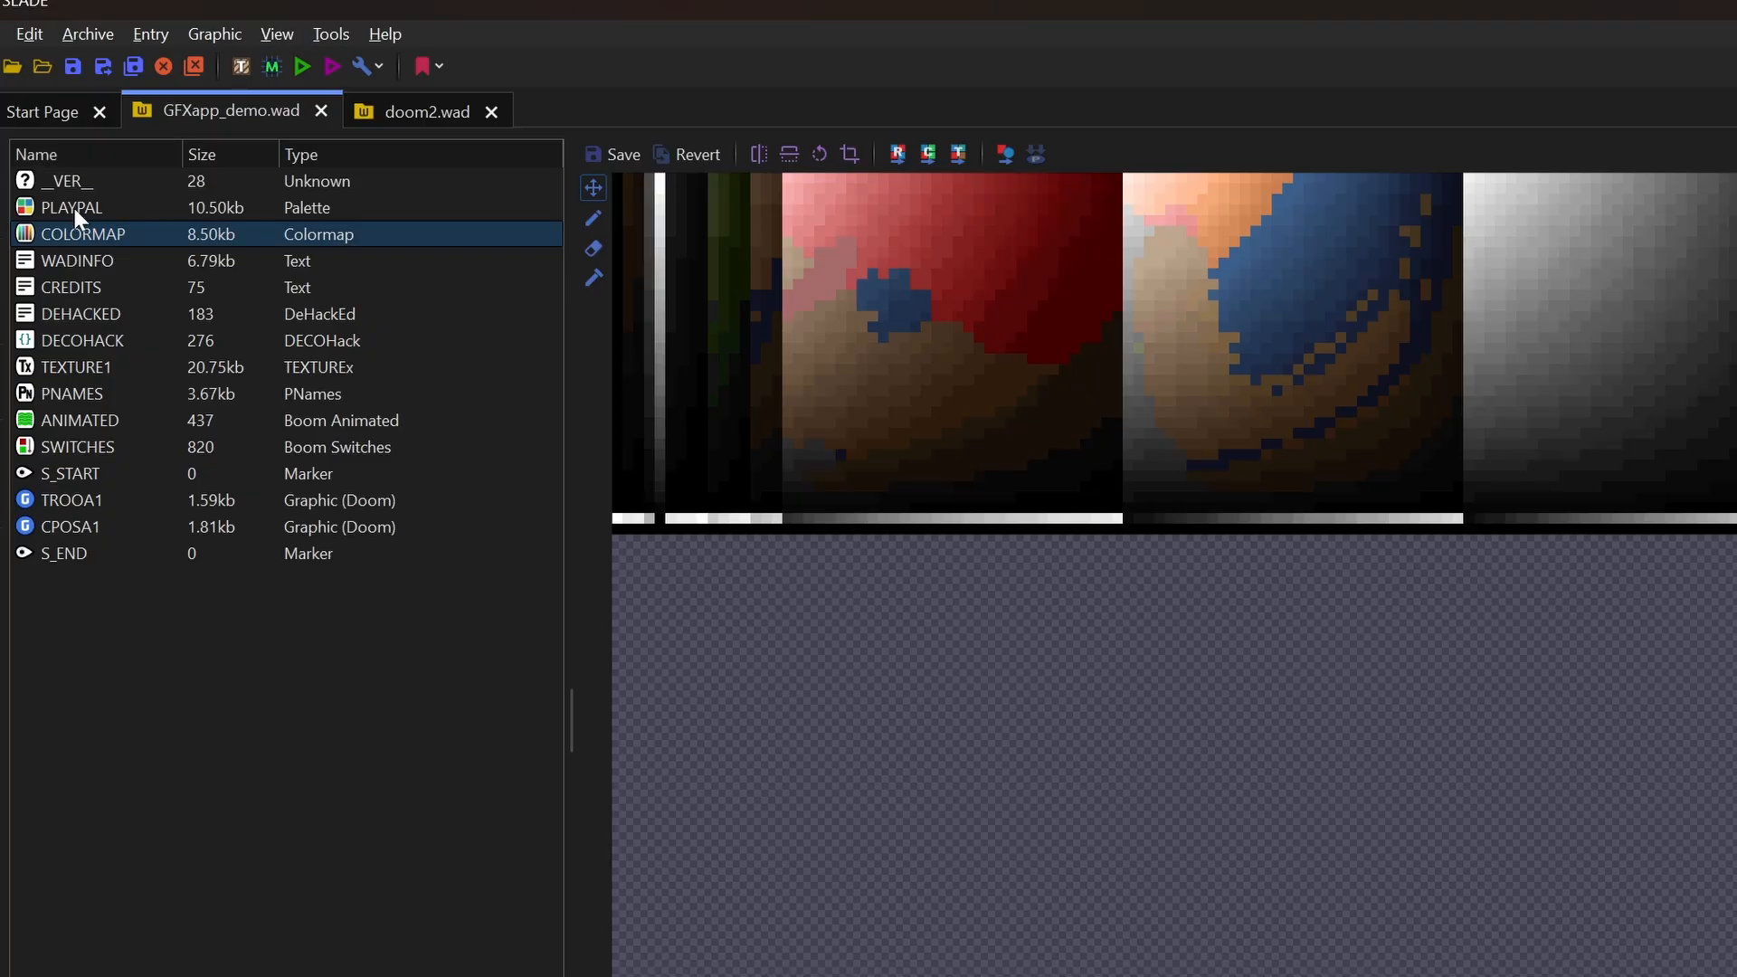
left_click(75, 208)
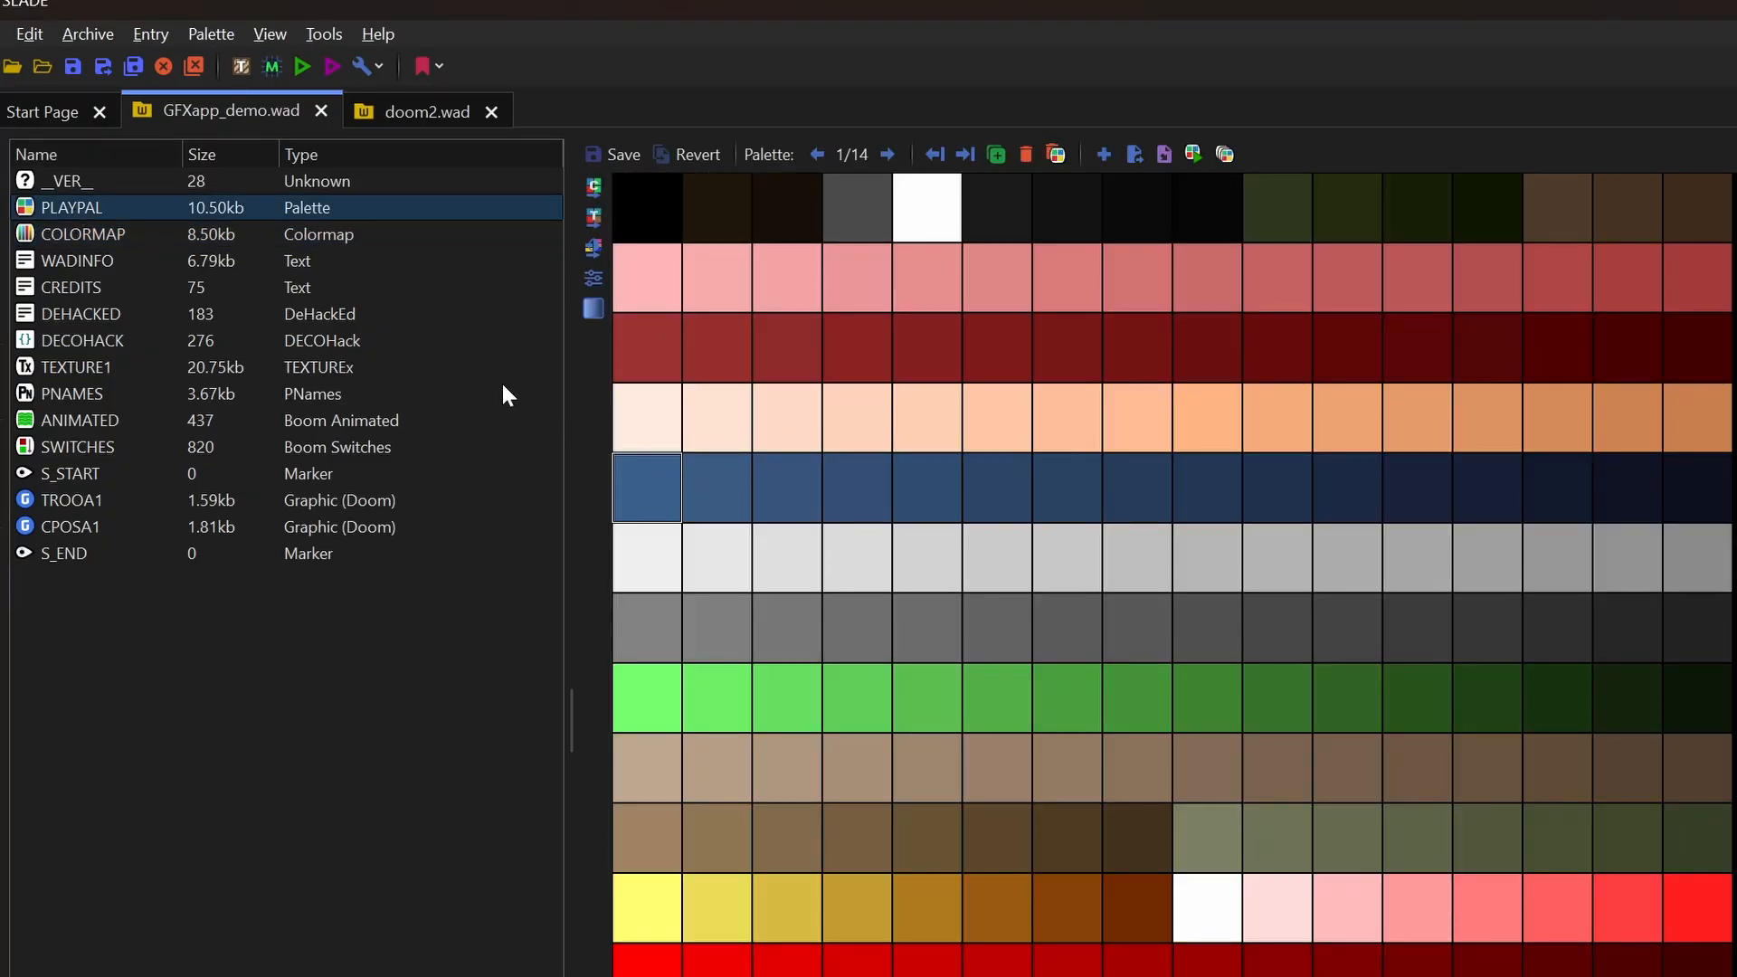
left_click(93, 237)
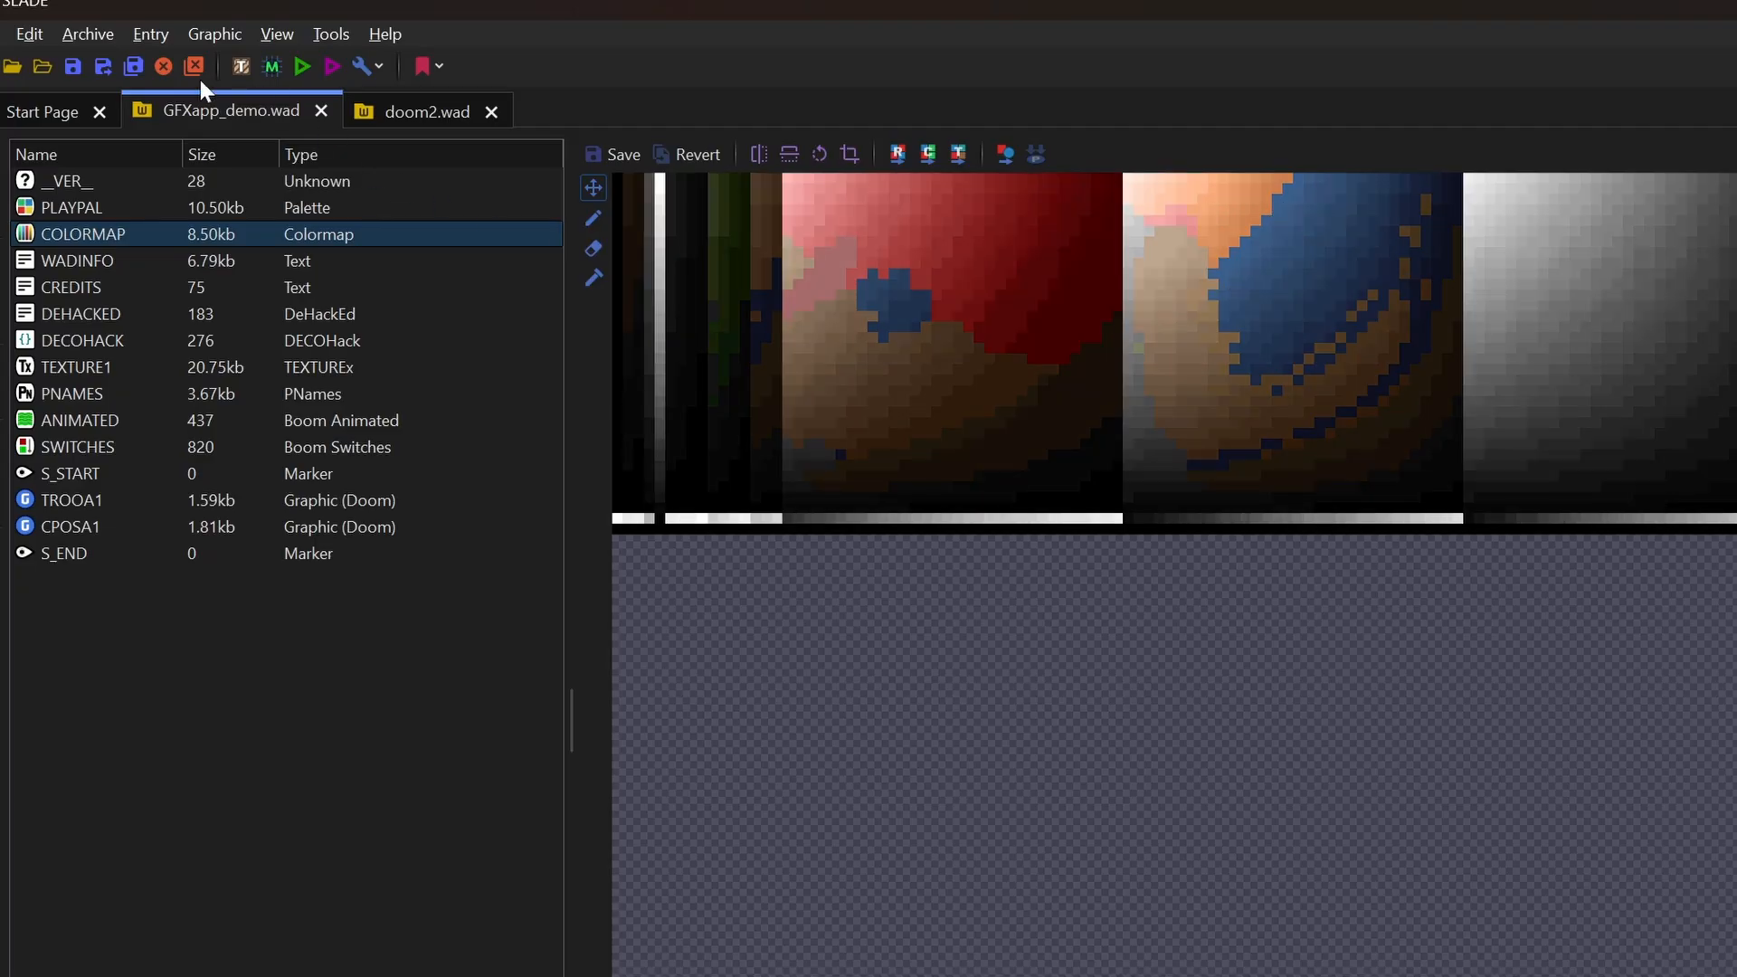
left_click(74, 208)
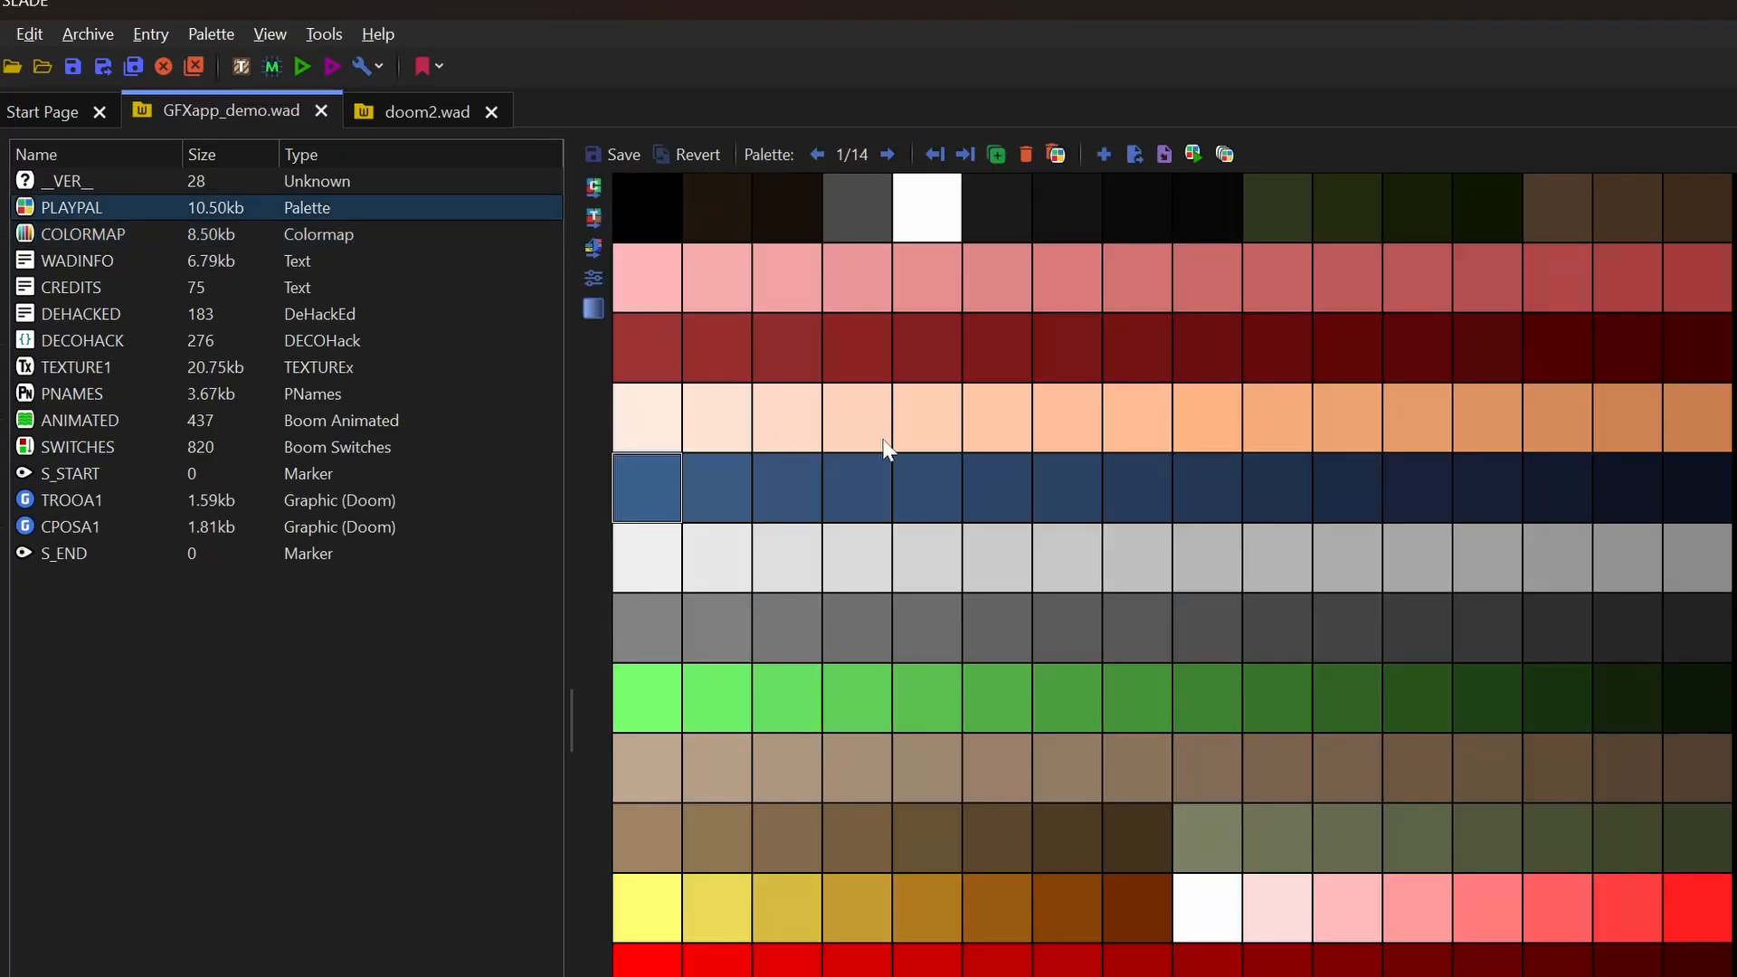
left_click(95, 237)
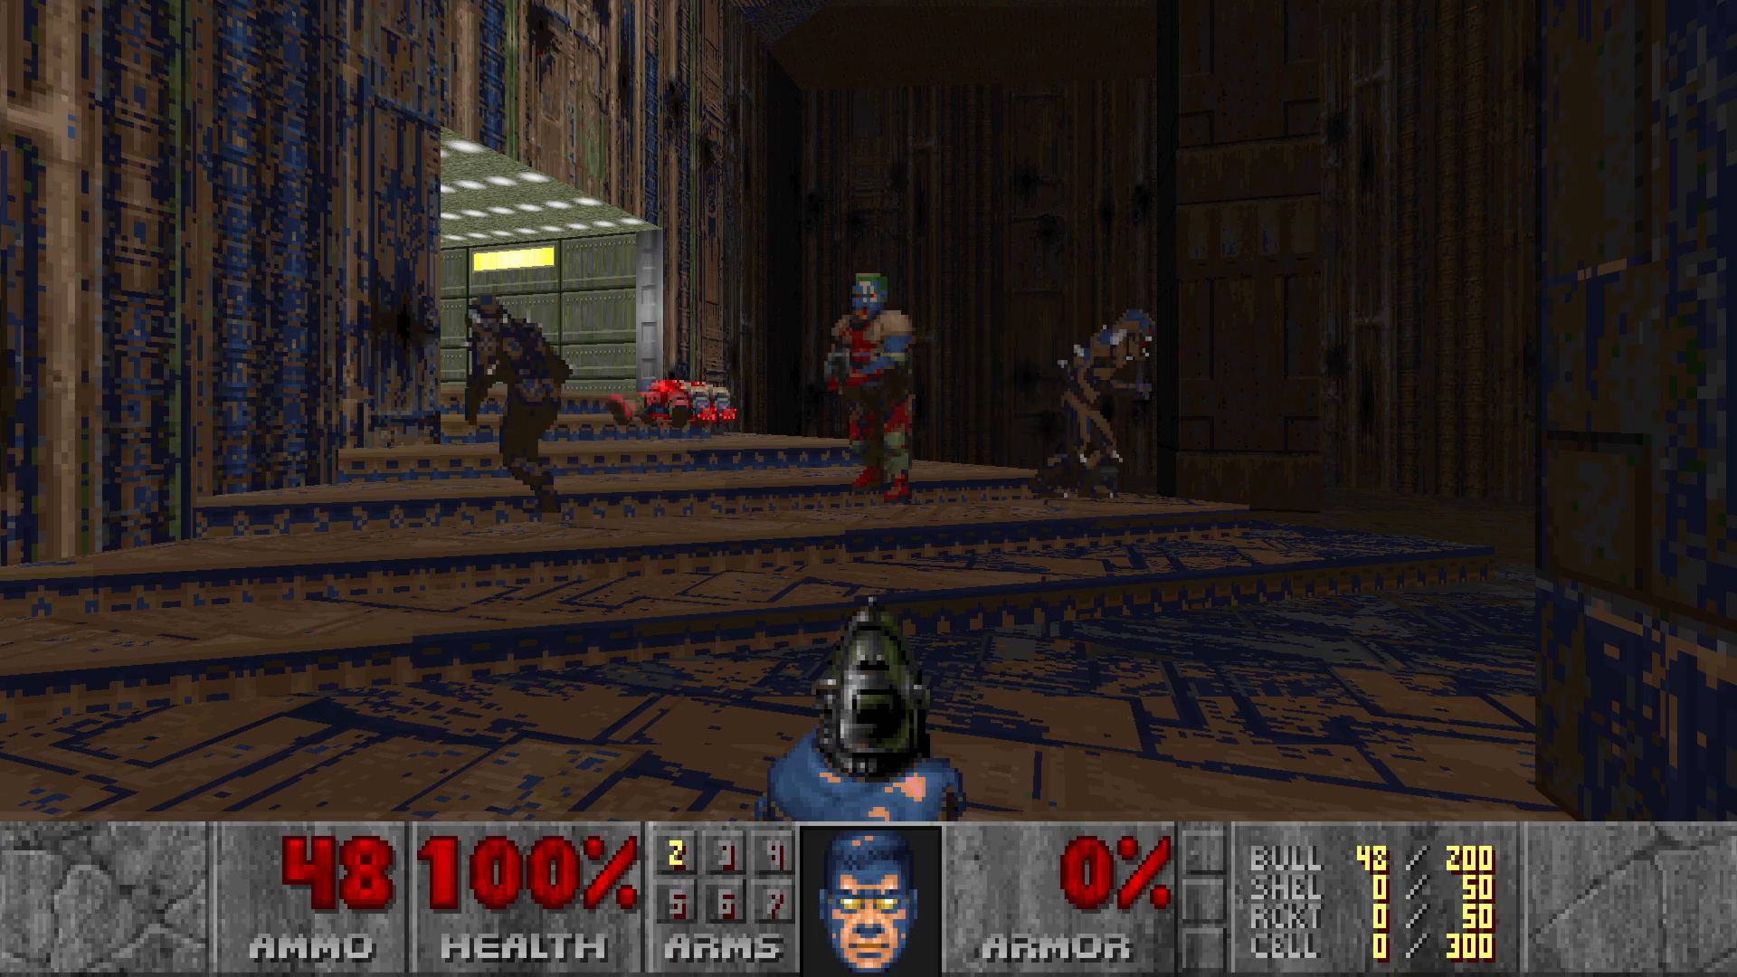
Step: Return to the game, toggle light amplification with the idbeholdl cheat, examine the brightened room and monsters, and leave the game
type("idbeholdlw")
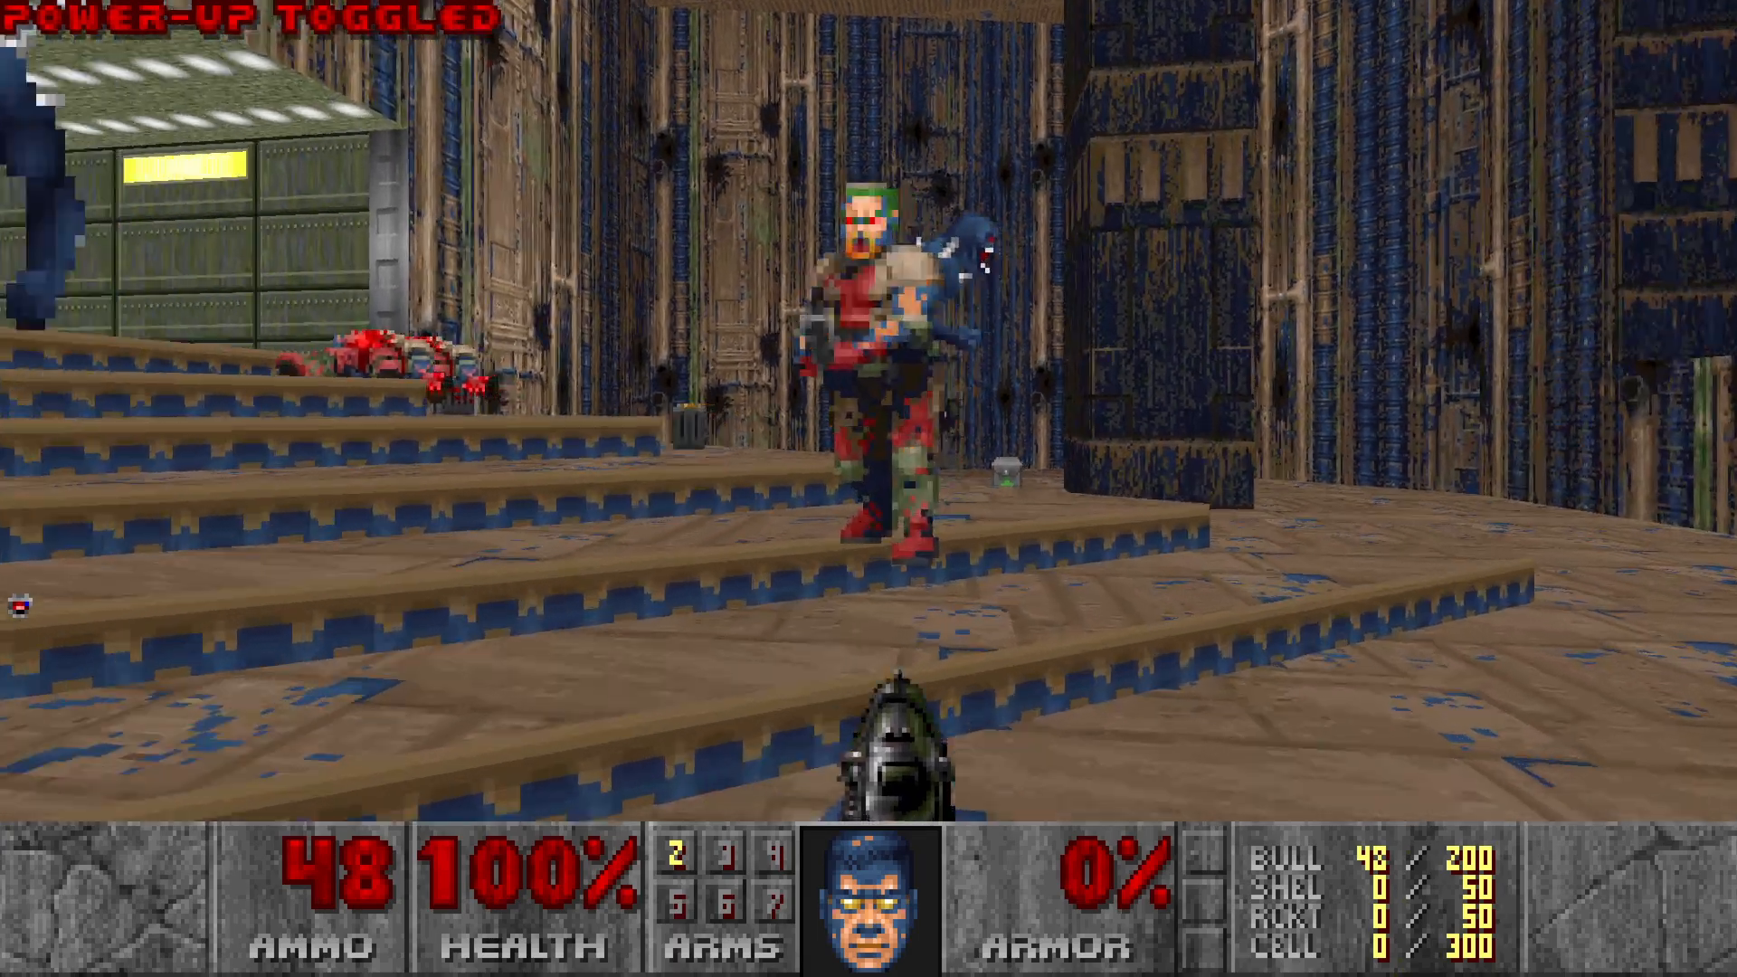
type("sw")
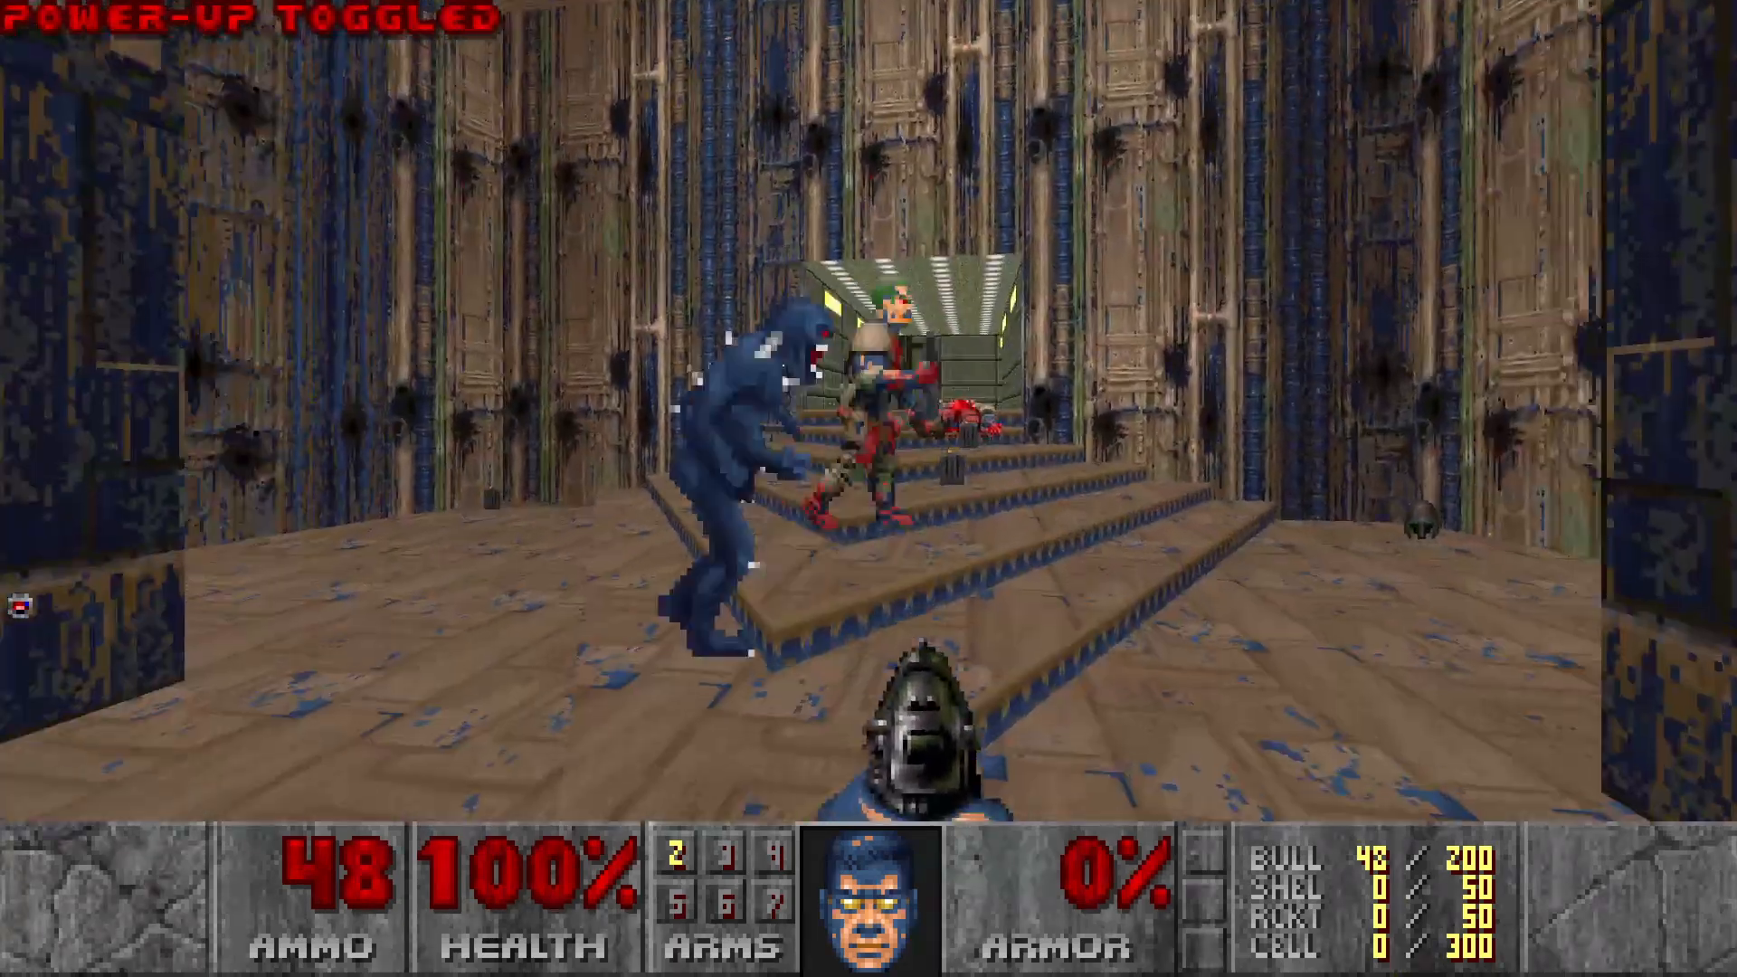
type("ss")
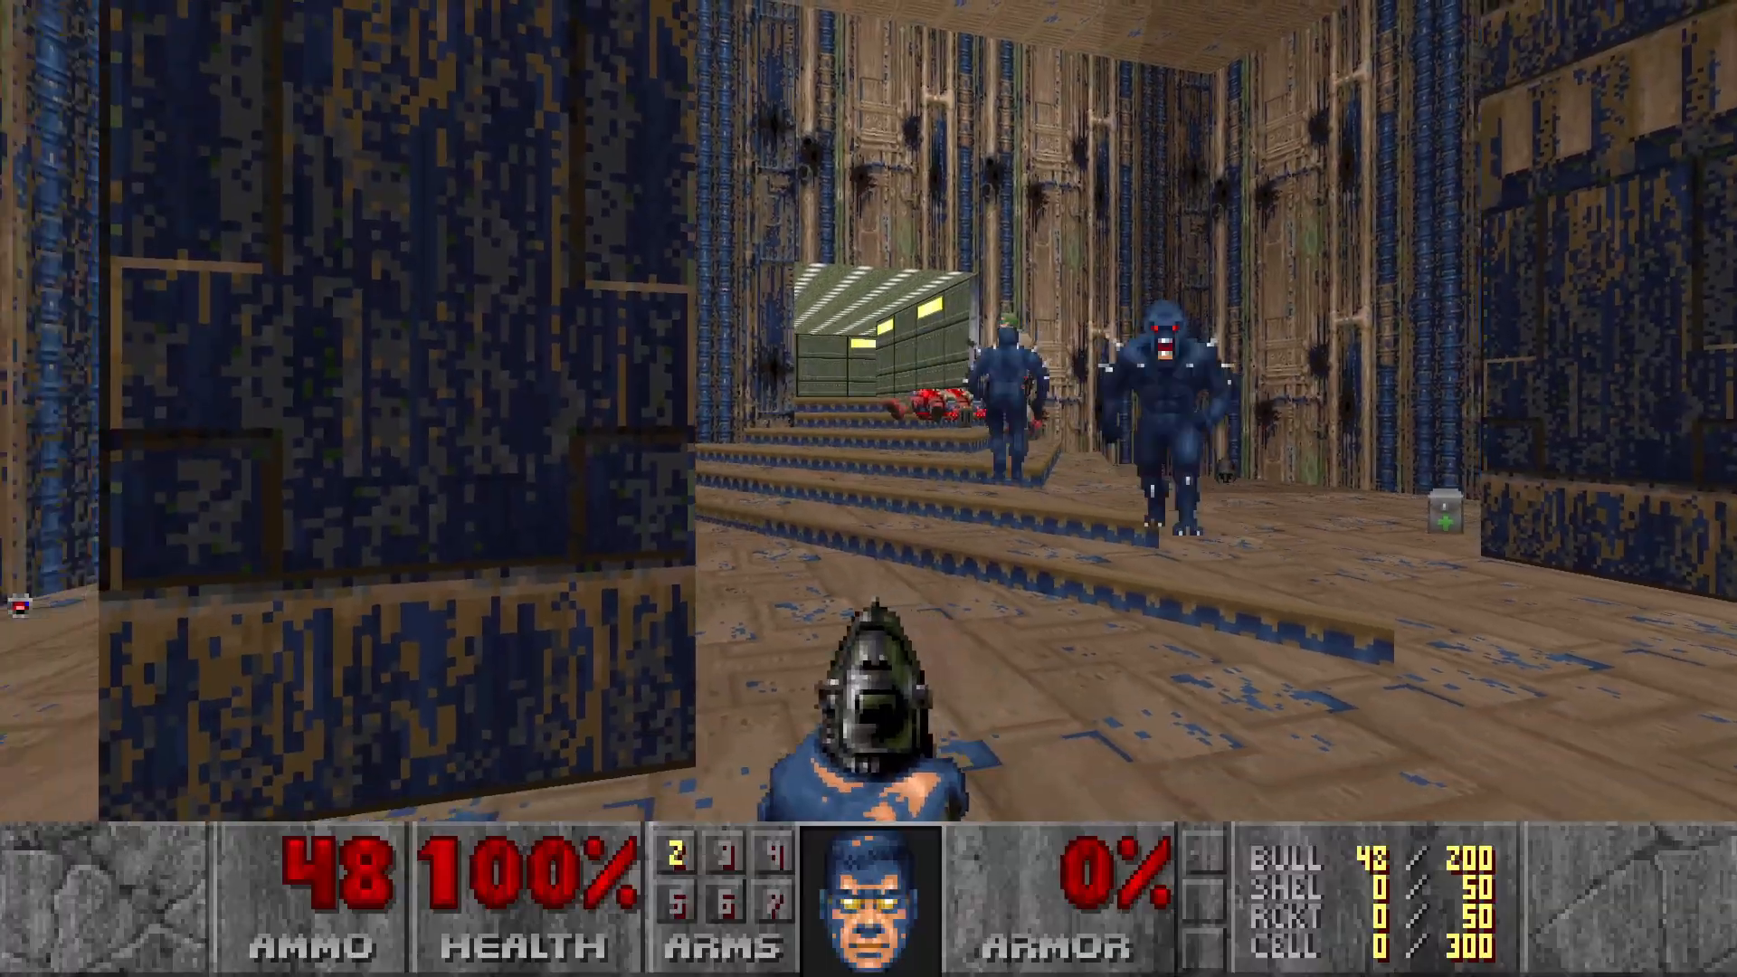
type("wd")
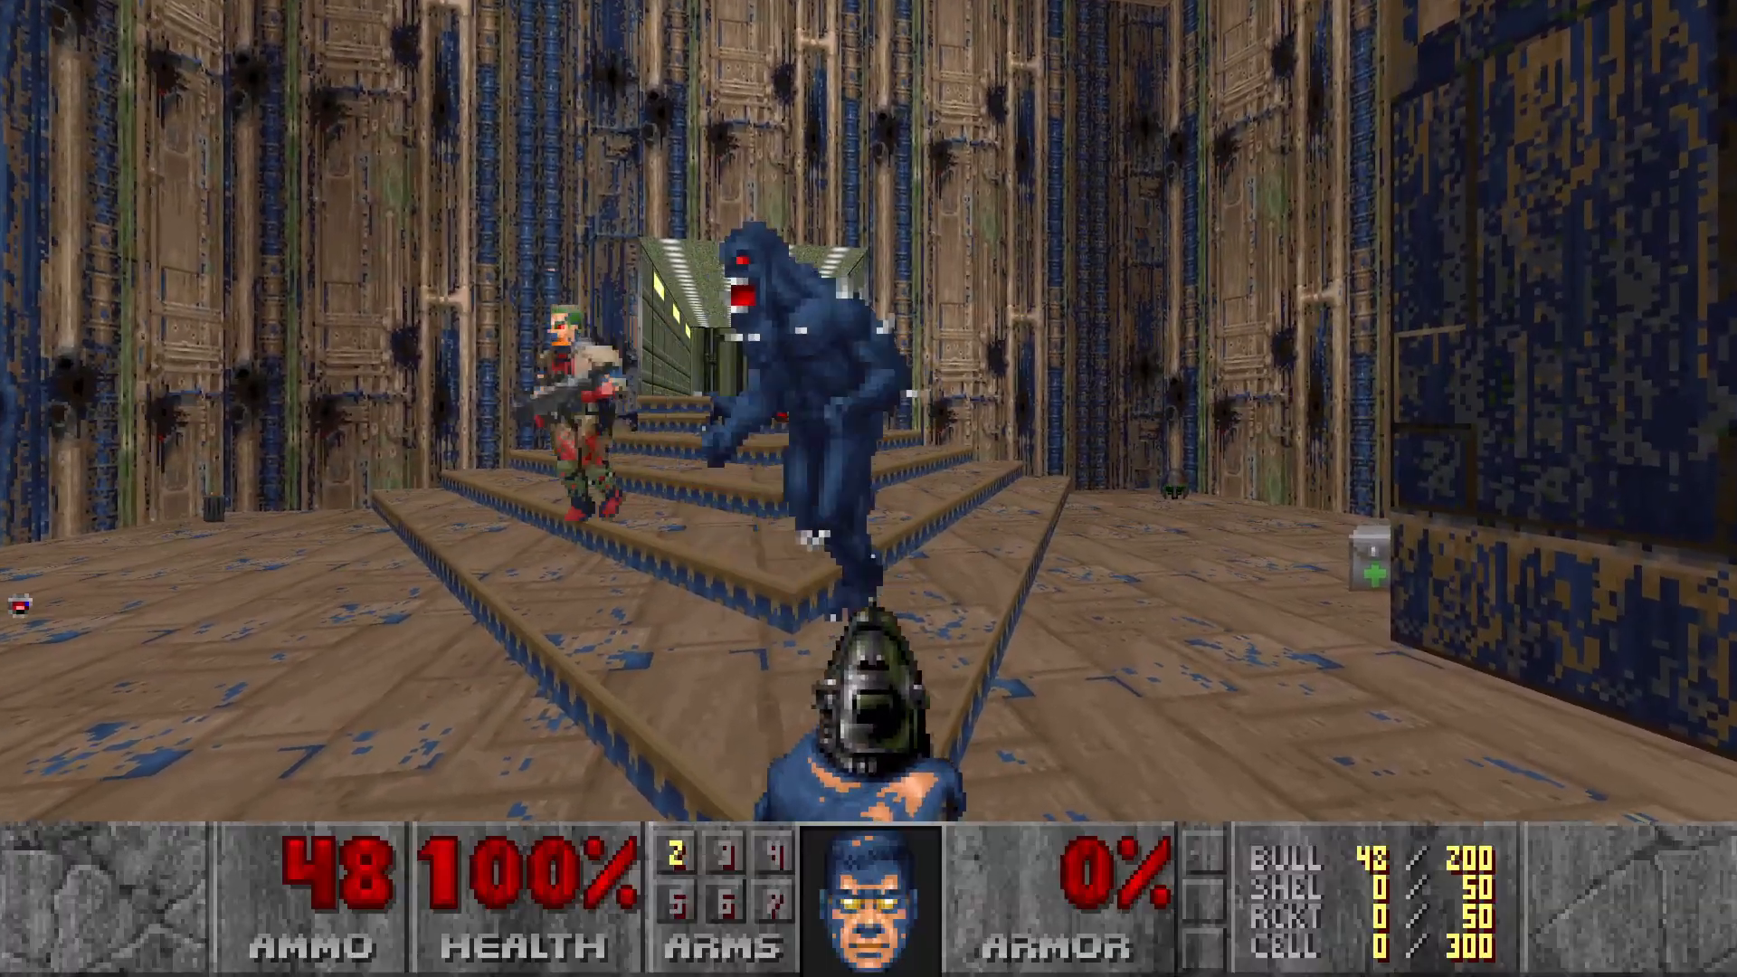
key("Escape")
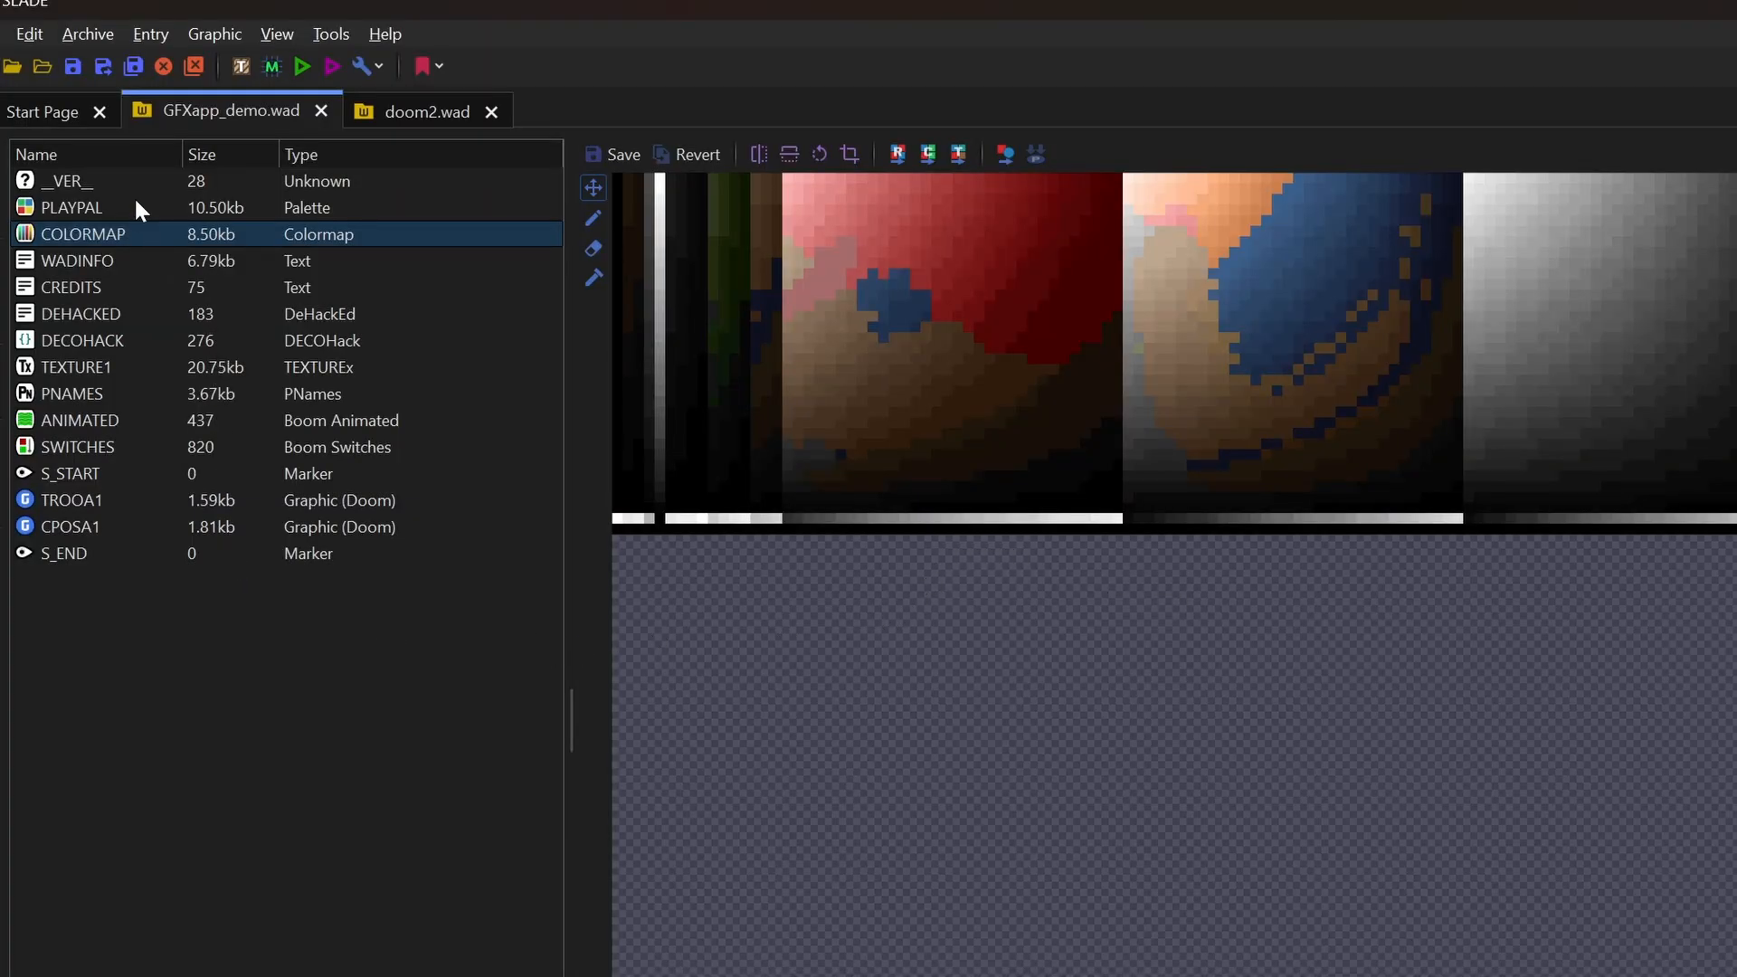
Step: Import TROOB1.png into GFXapp_demo.wad, convert it to Doom Gfx (Paletted) with the Existing/Global palette, and keep the entry's changes
right_click(215, 675)
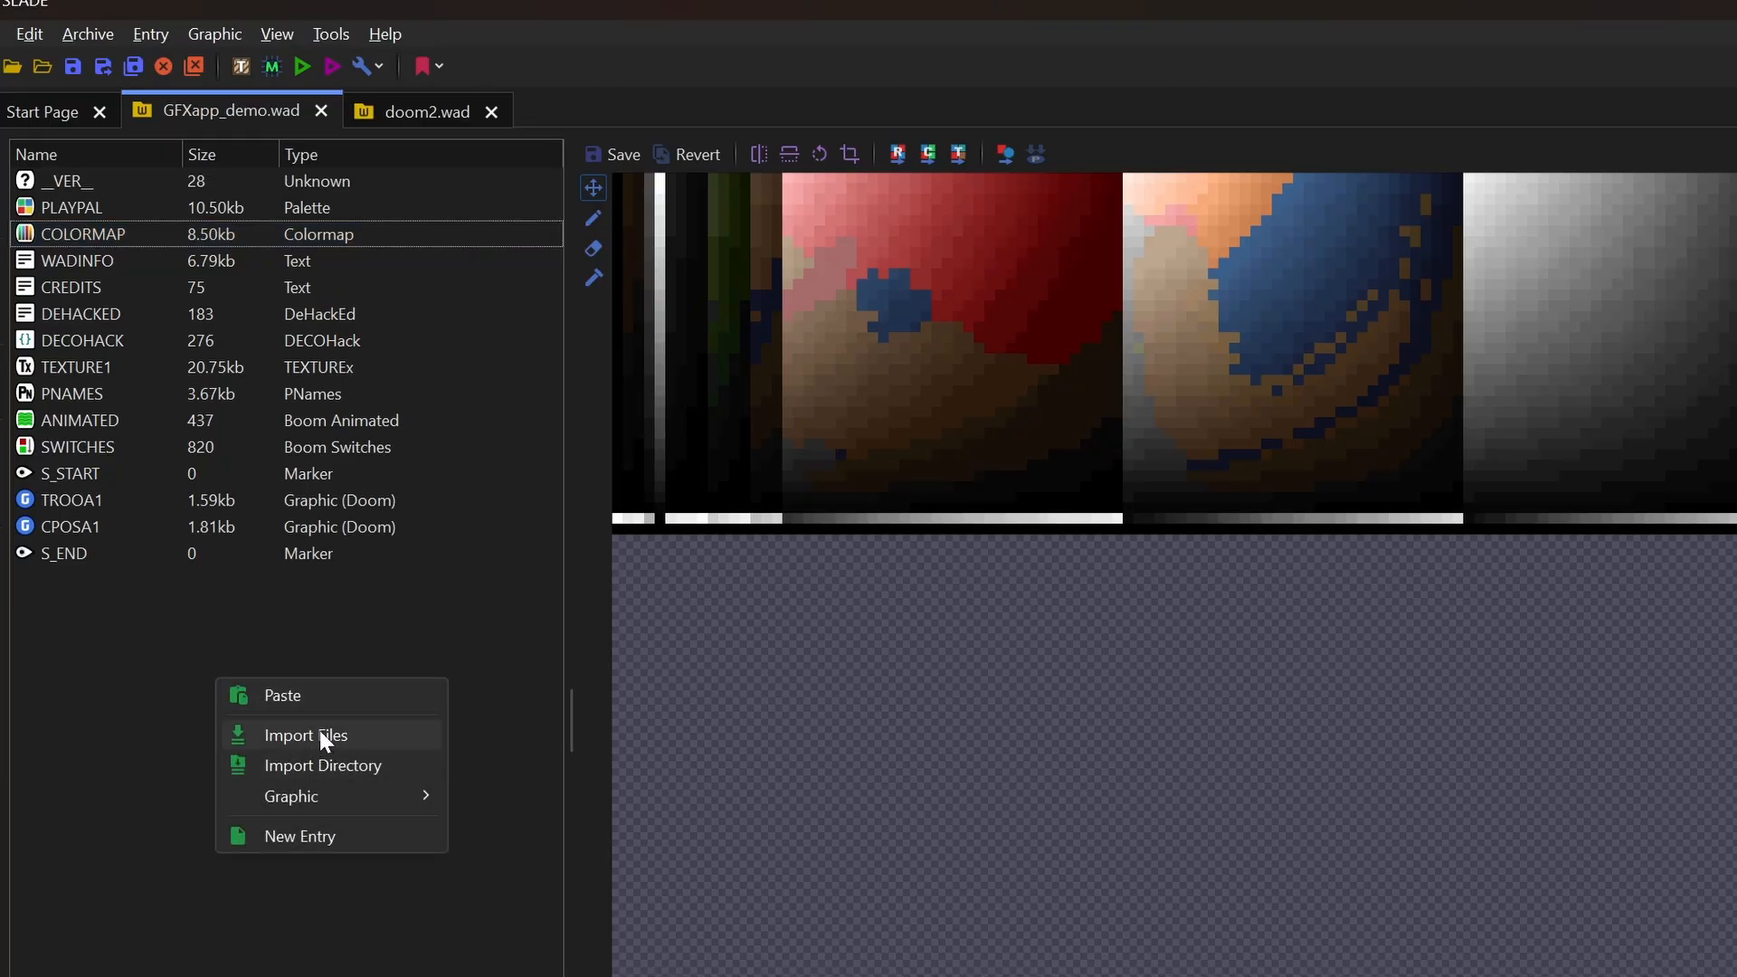
left_click(319, 733)
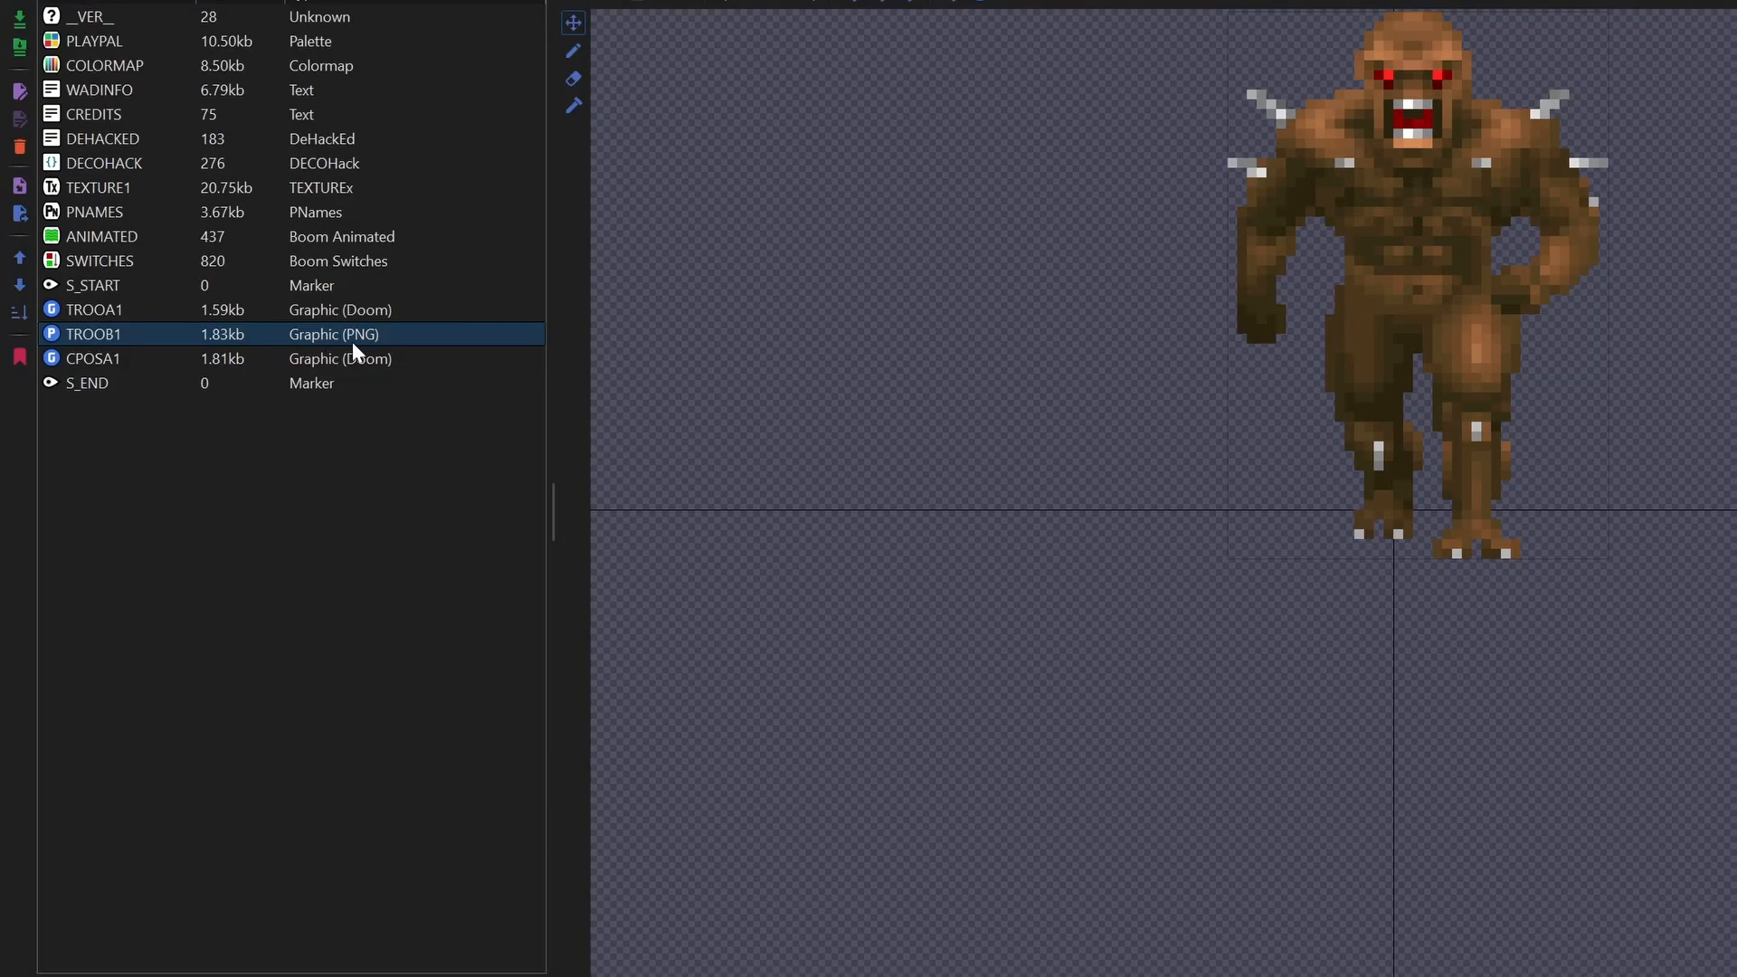
right_click(353, 343)
mouse_move(447, 724)
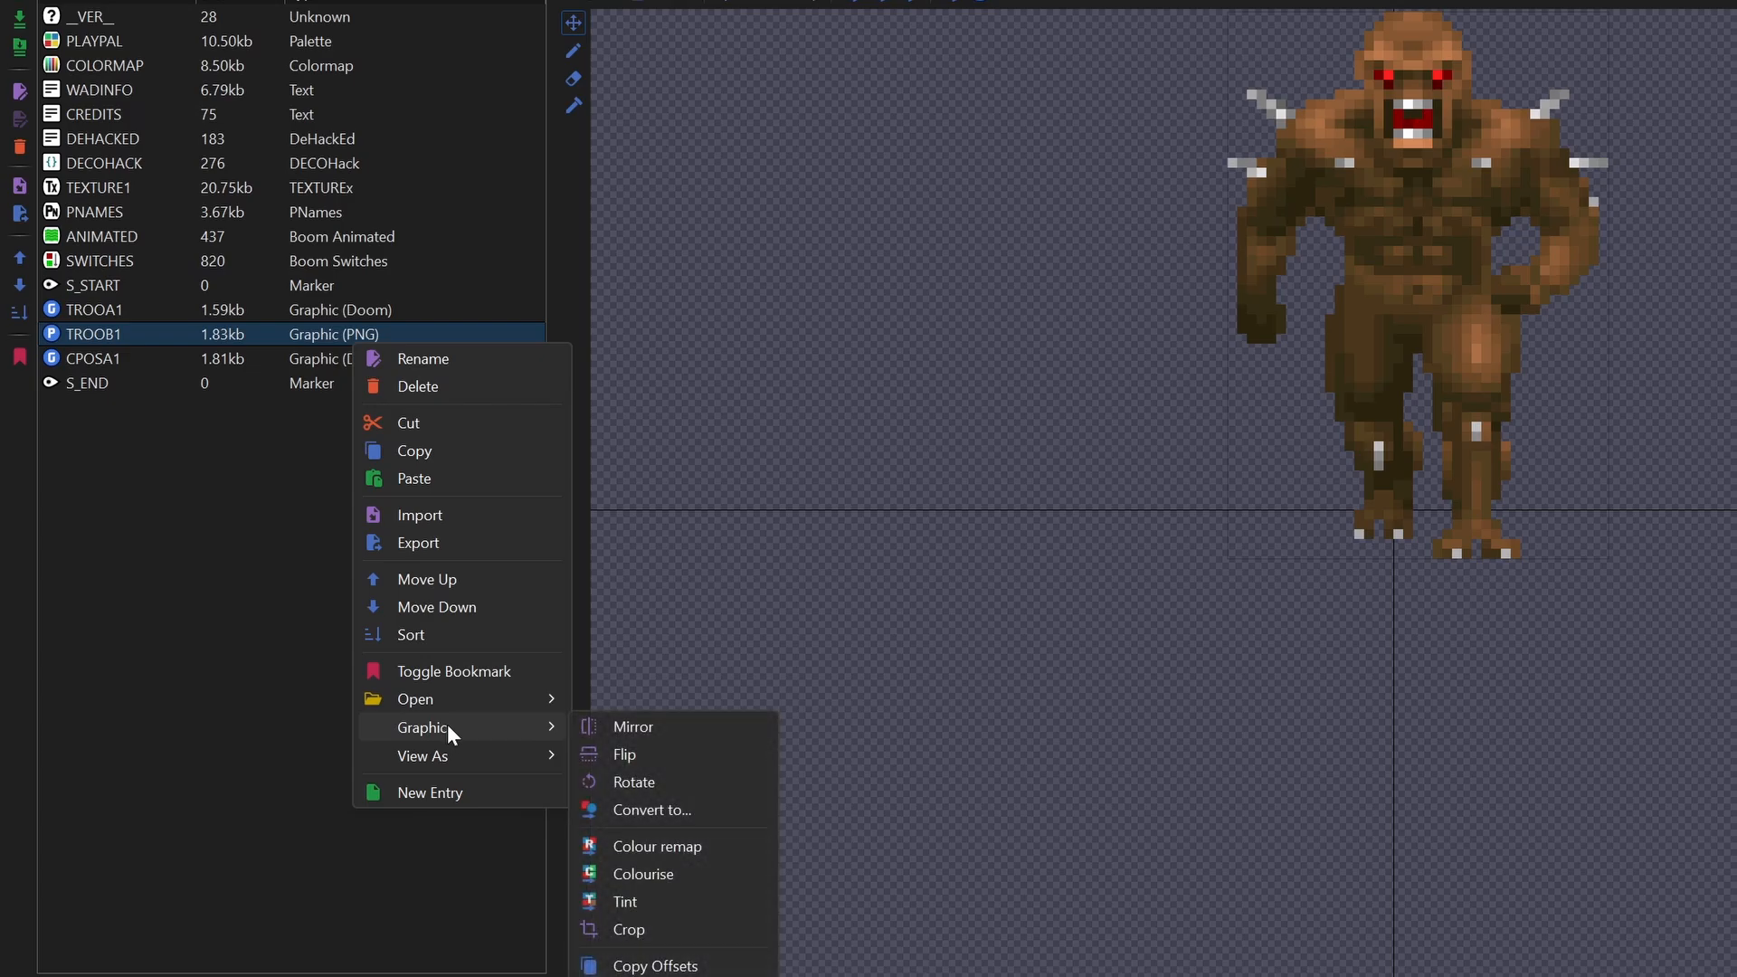
left_click(664, 811)
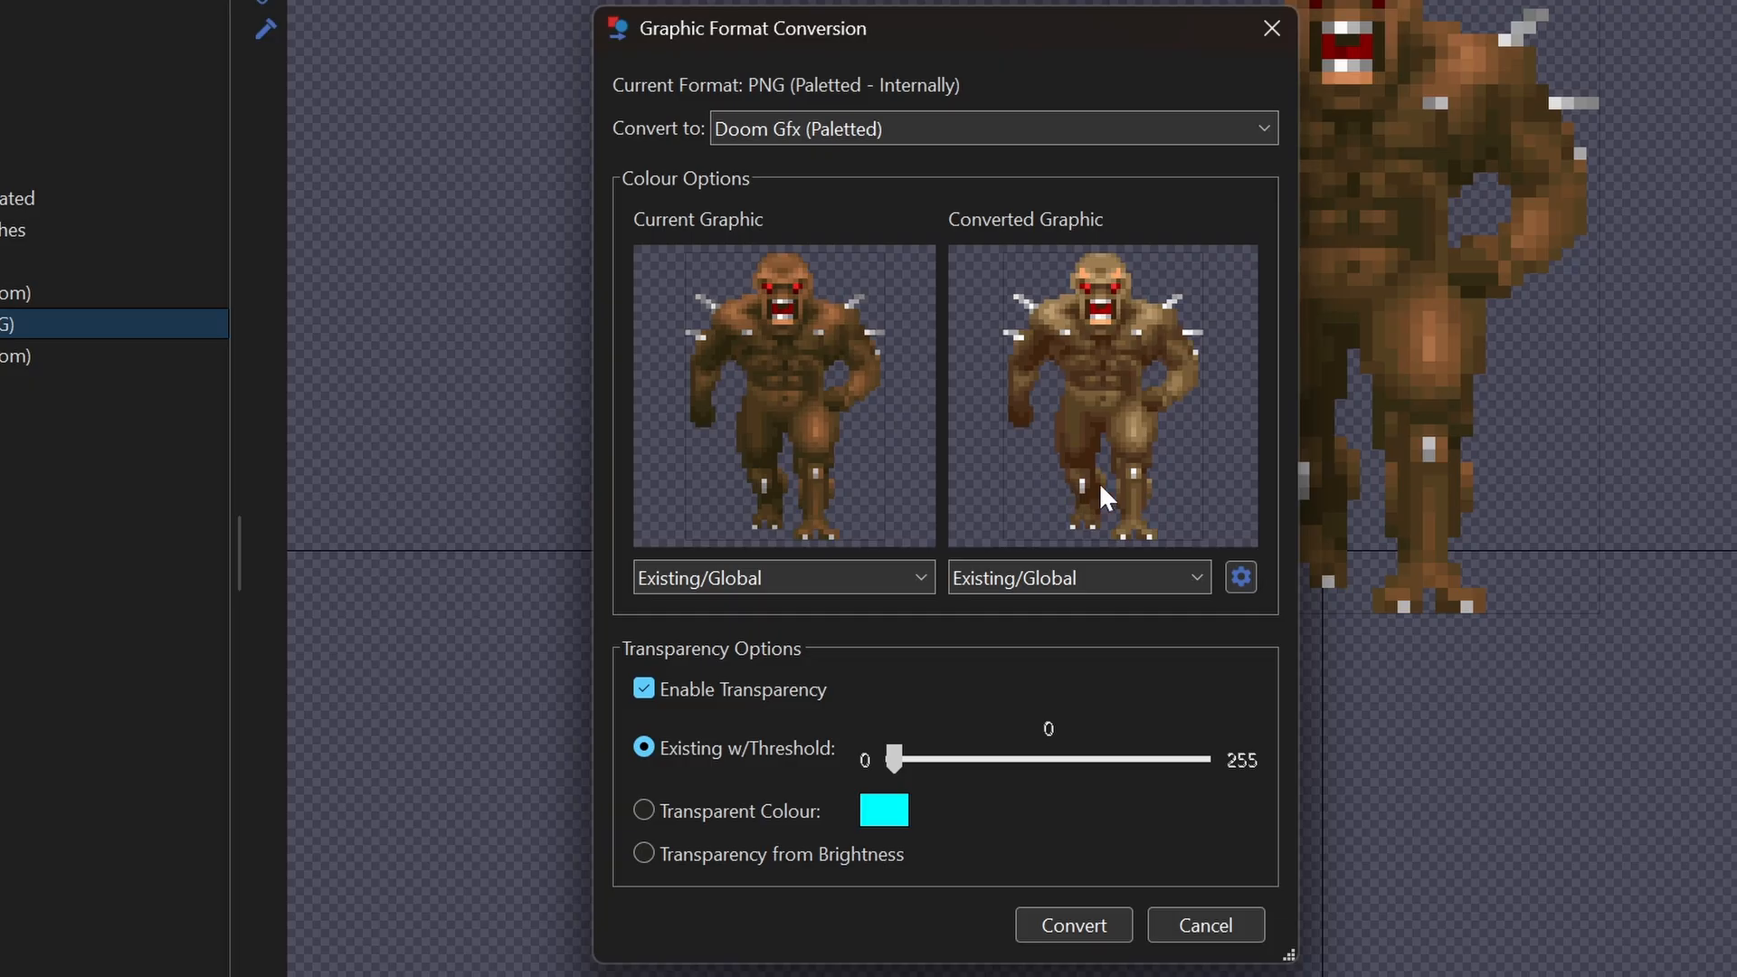
left_click(1083, 927)
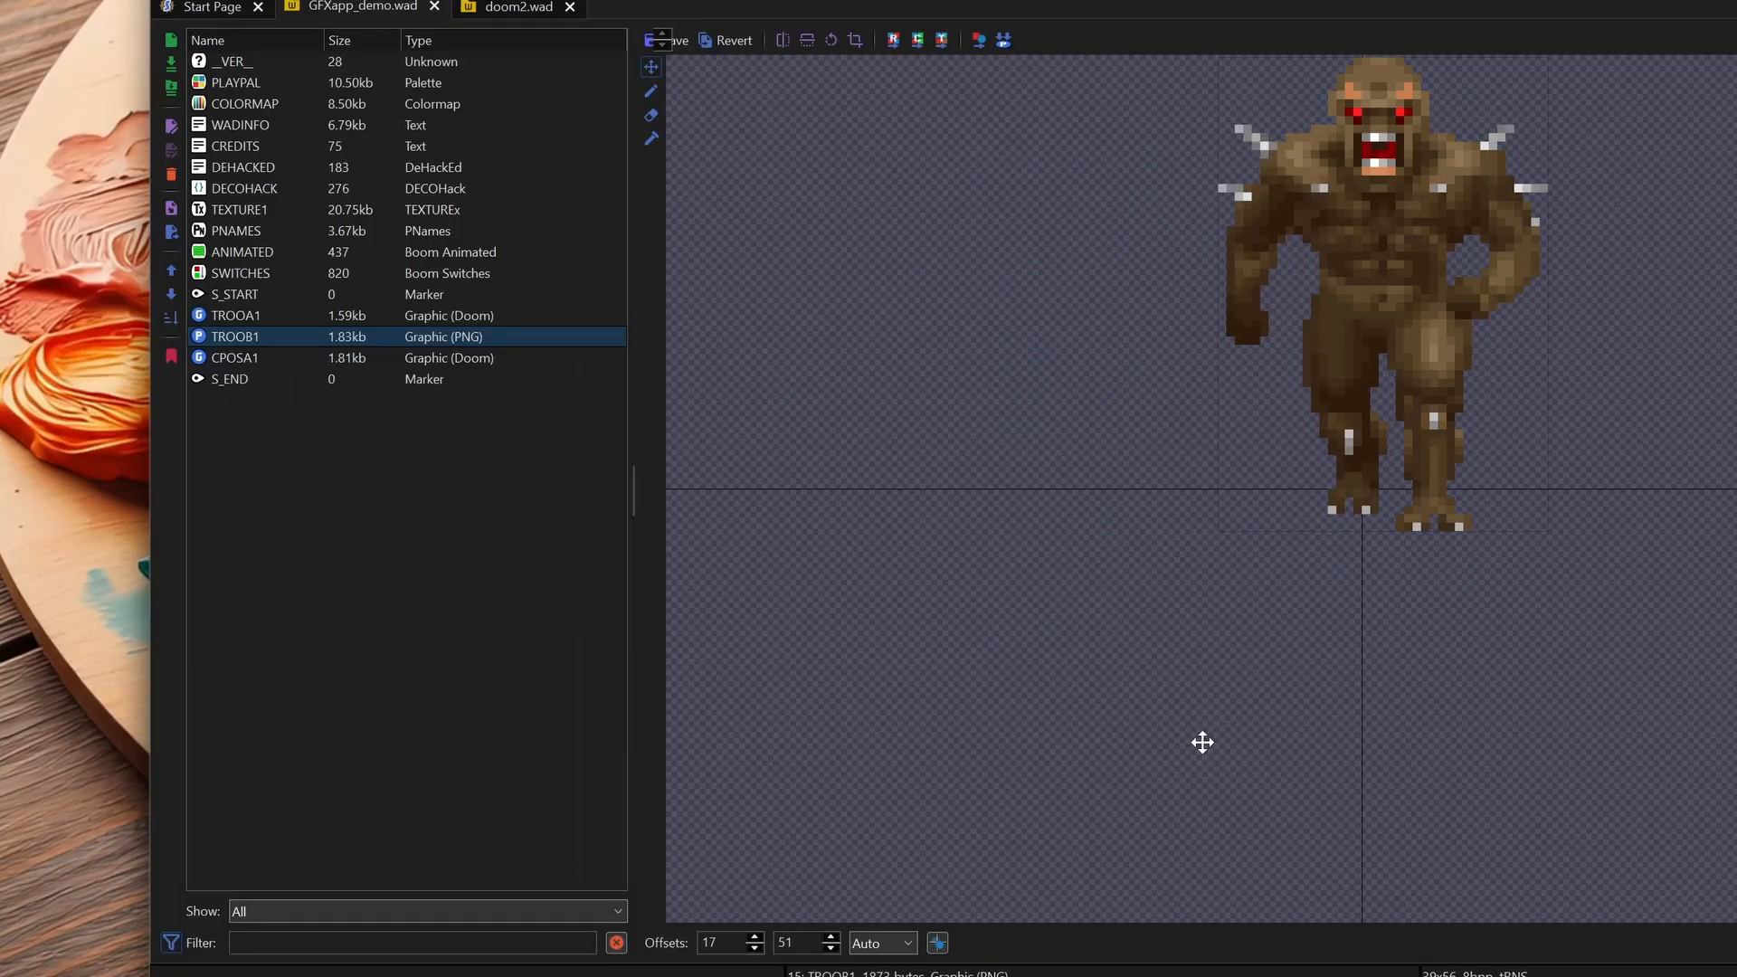
left_click(1161, 455)
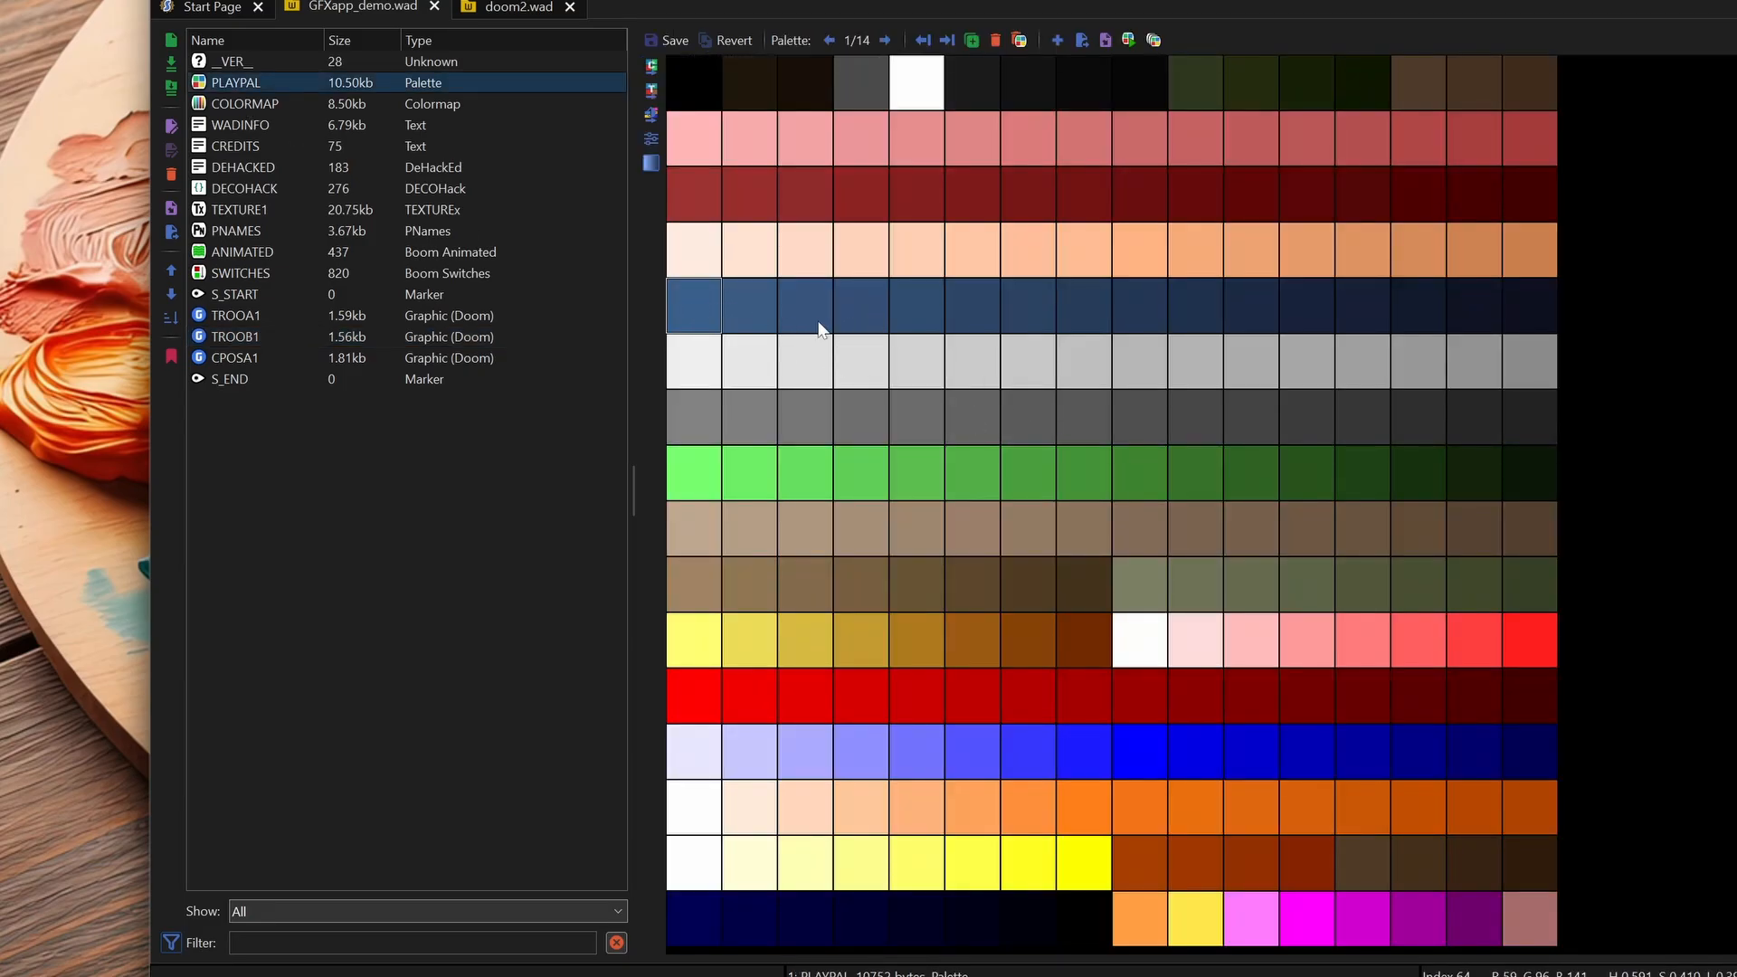
Step: Examine PLAYPAL's remaining brown shades and compare them with the colours of the converted TROOB1 sprite
left_click(1100, 576)
left_click(767, 588)
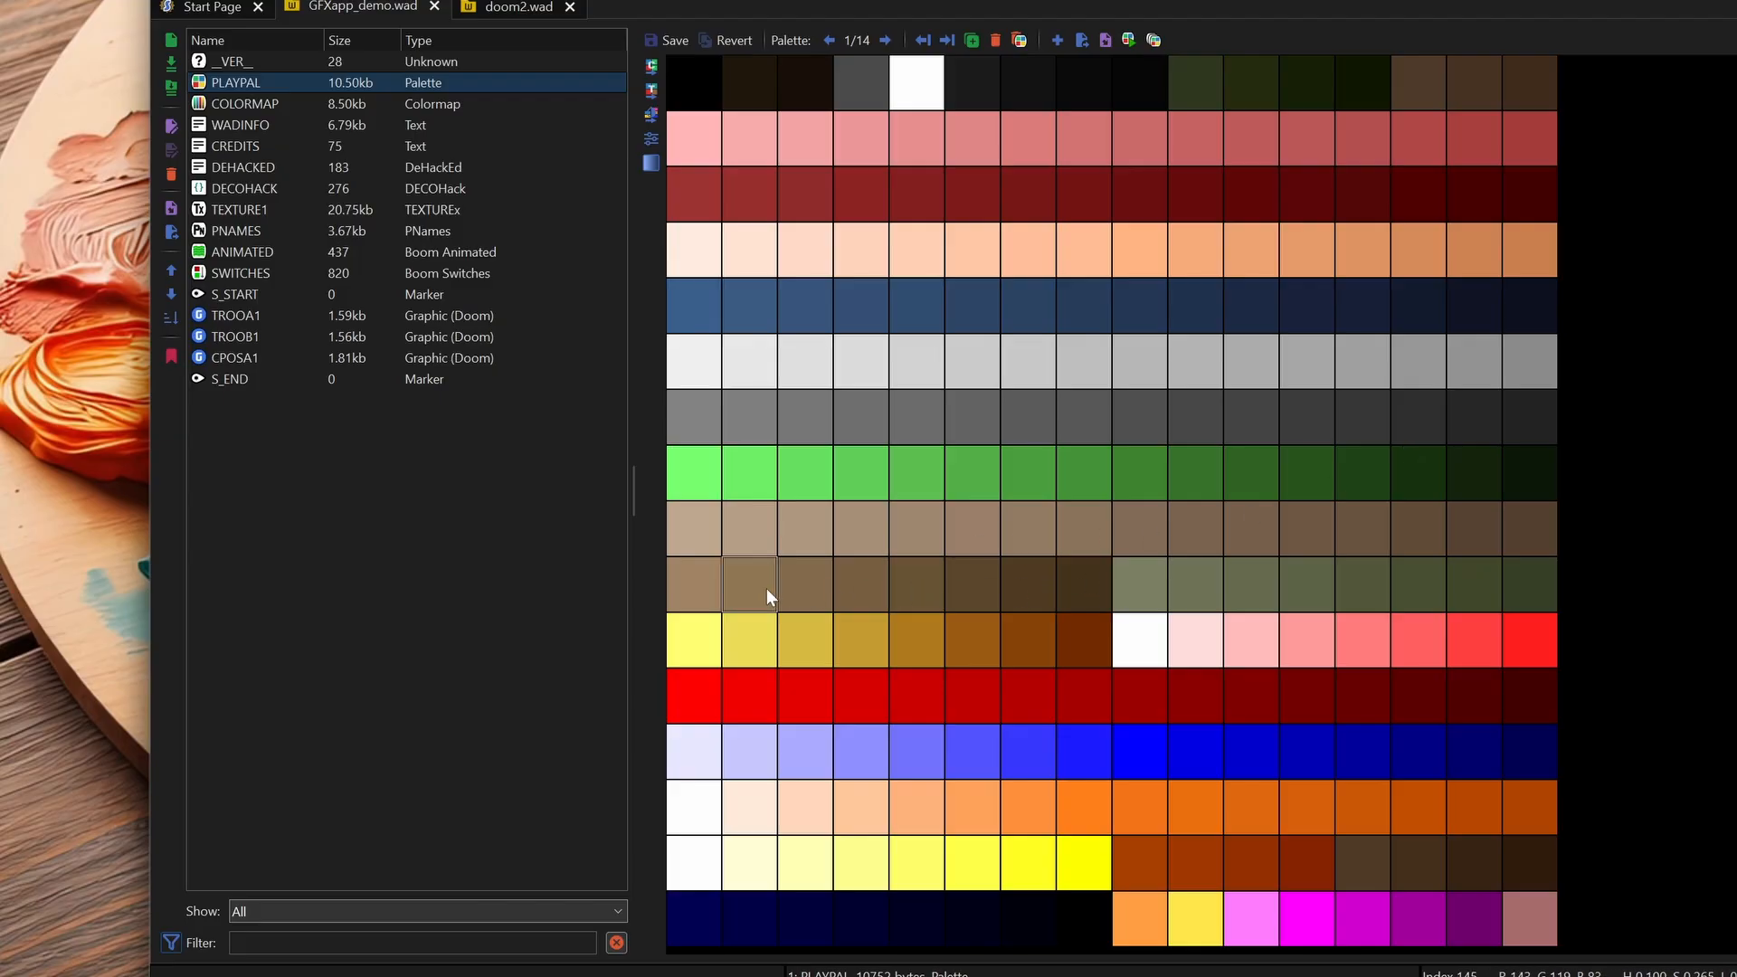
left_click(1471, 78)
left_click(1518, 83)
left_click(1432, 100)
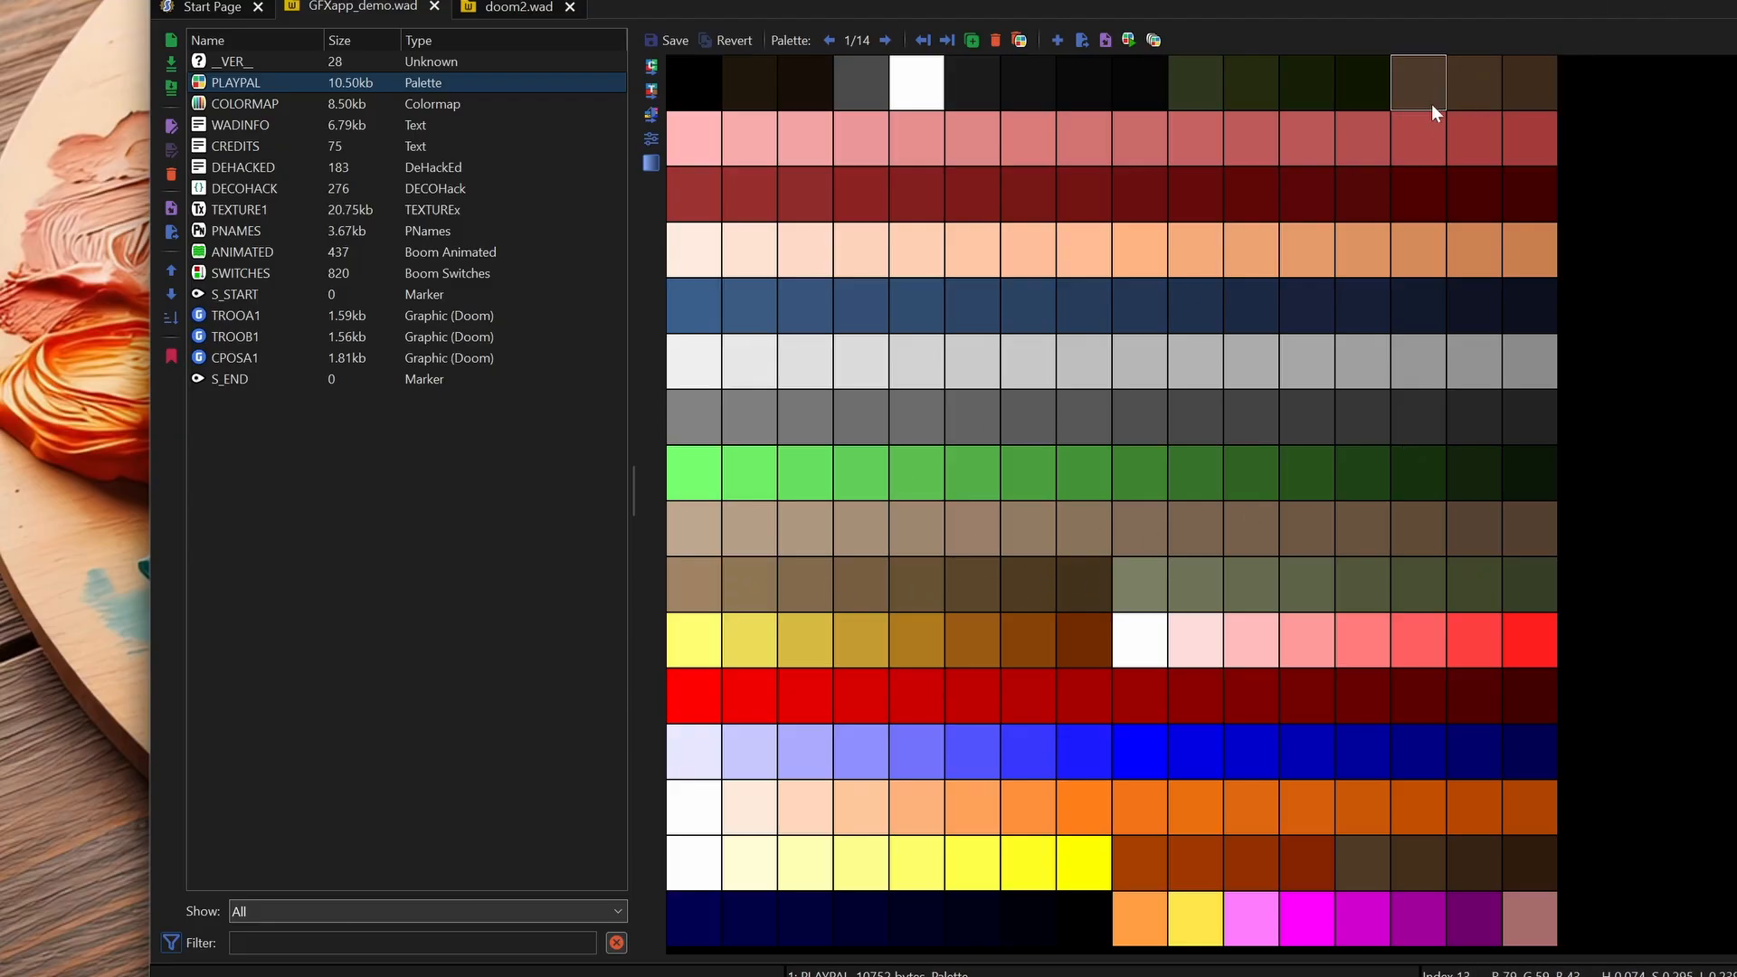
left_click(1373, 867)
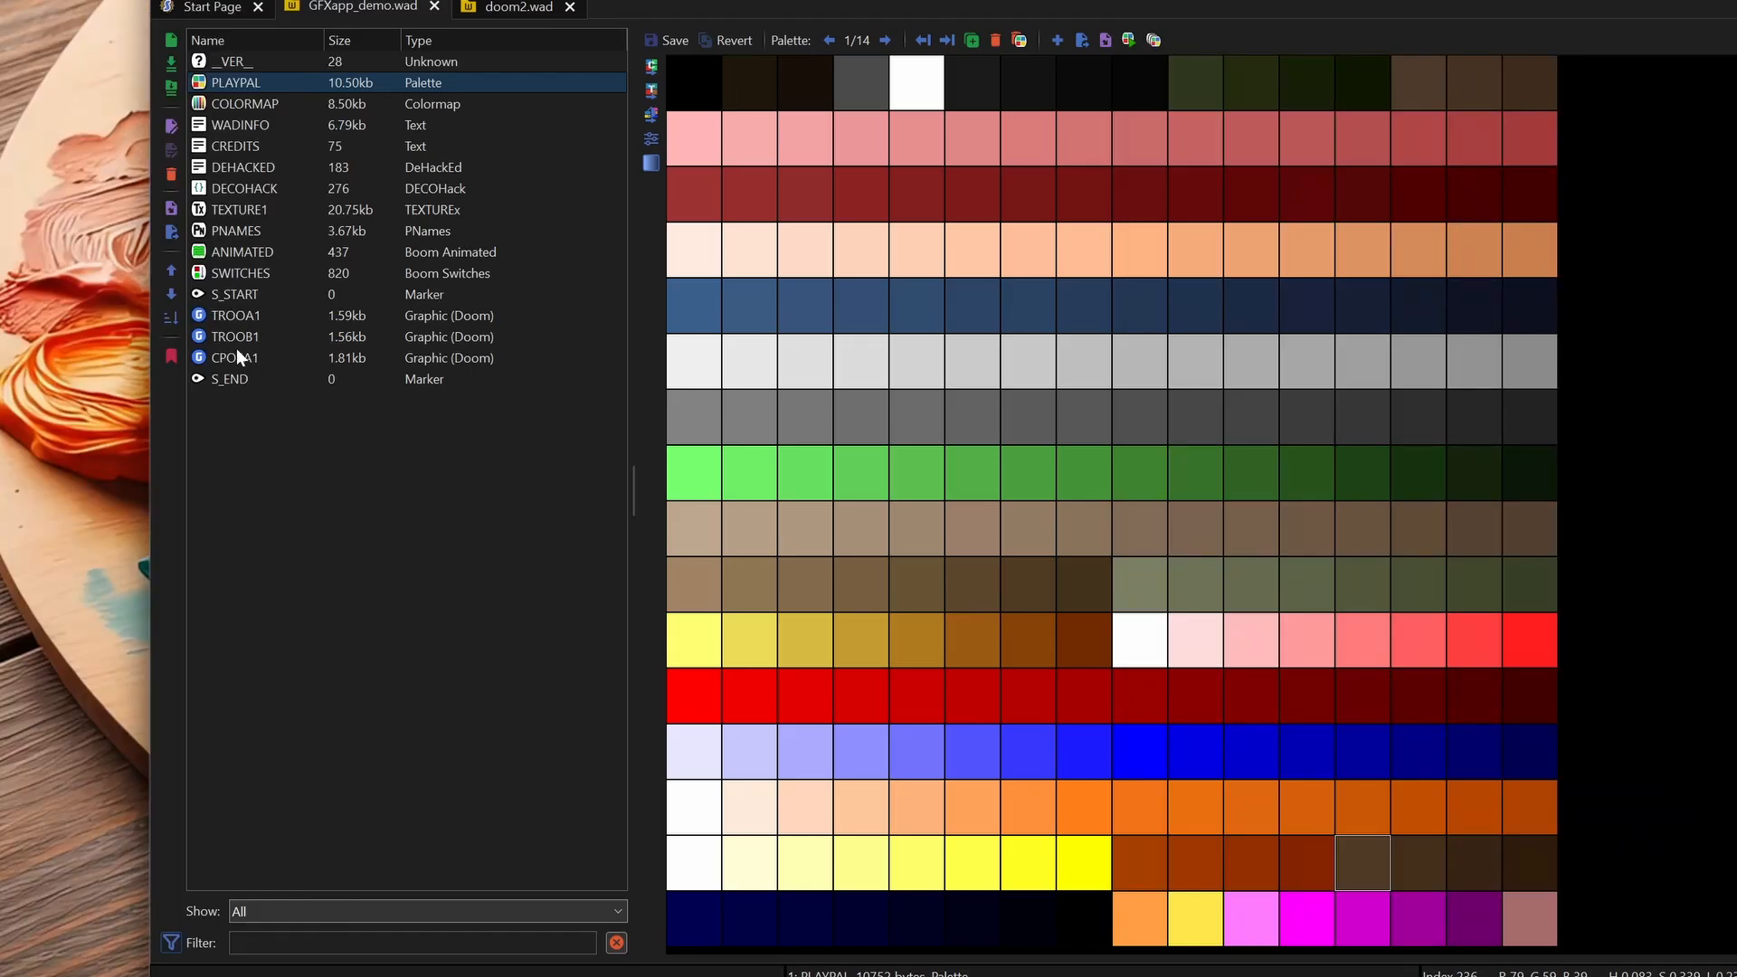
left_click(239, 338)
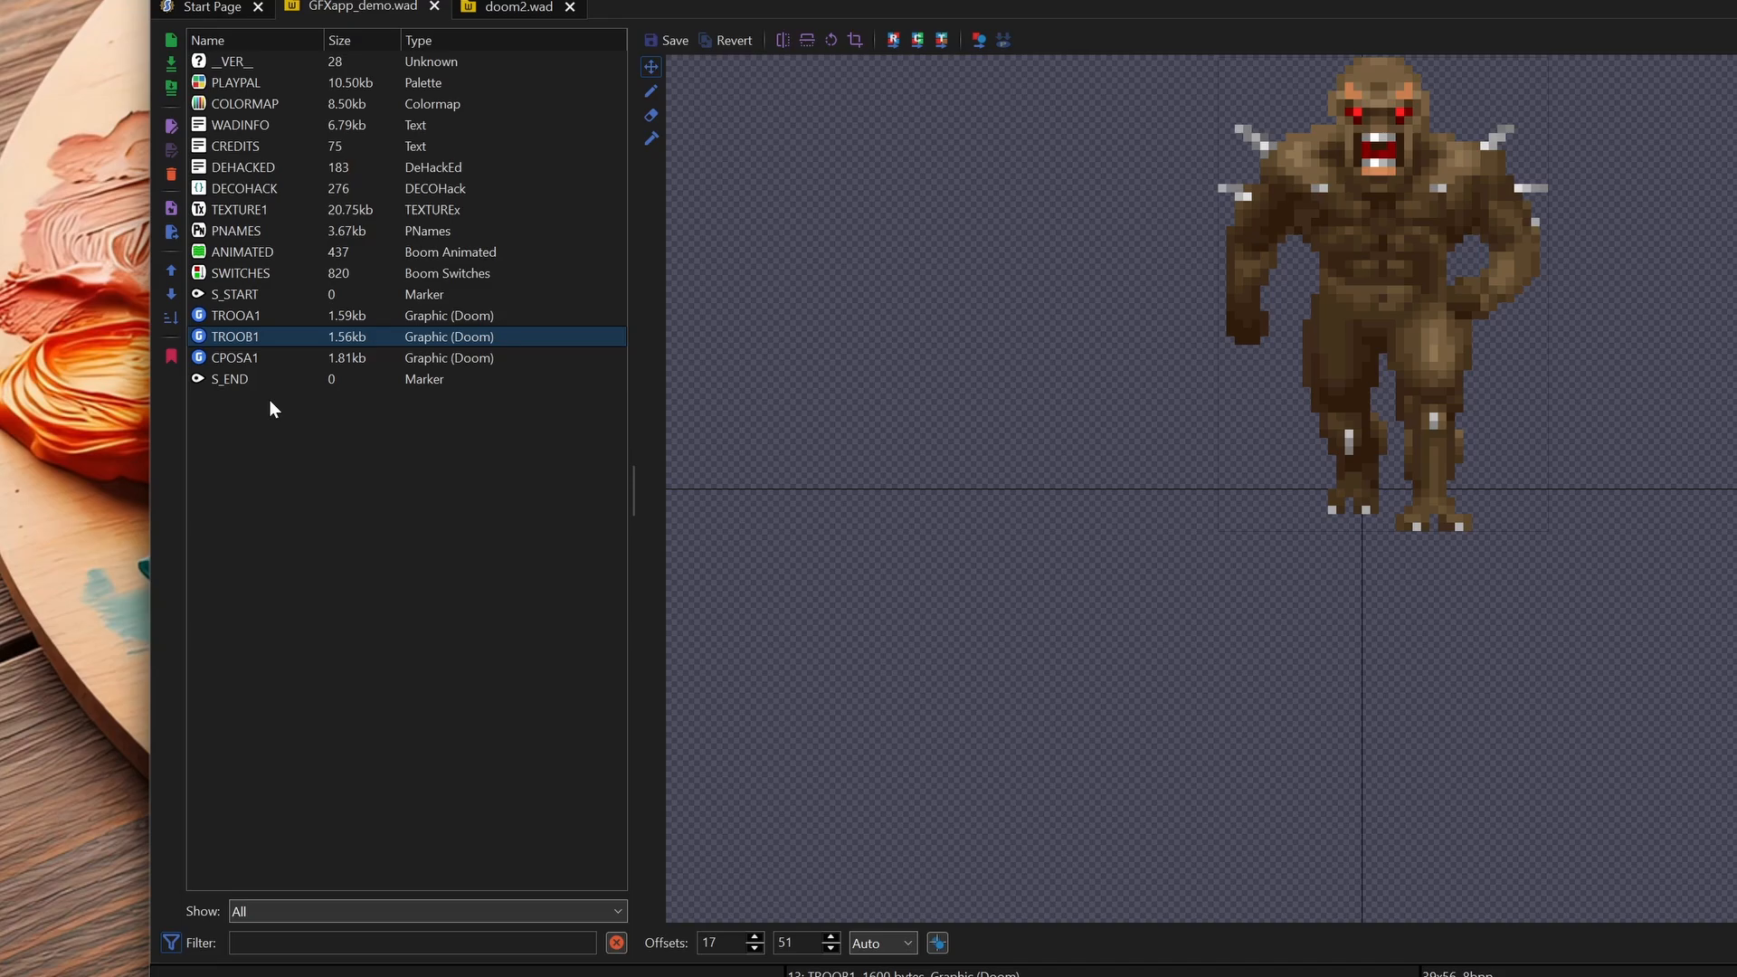
left_click(246, 84)
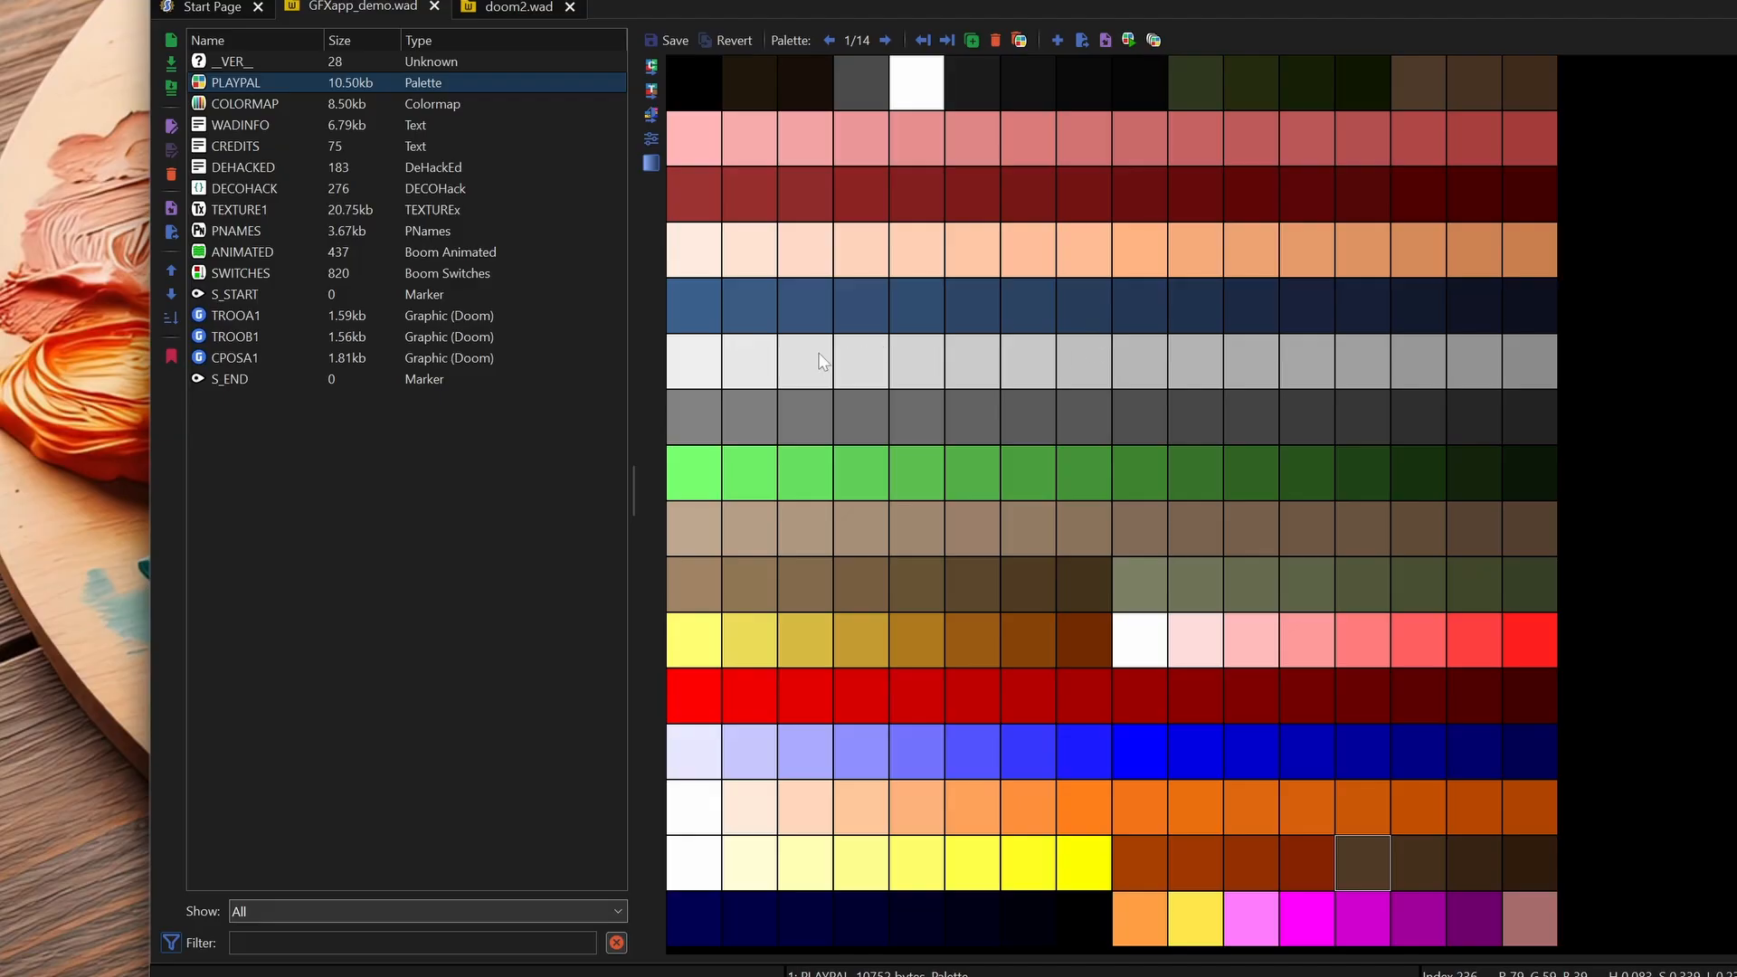
left_click(243, 339)
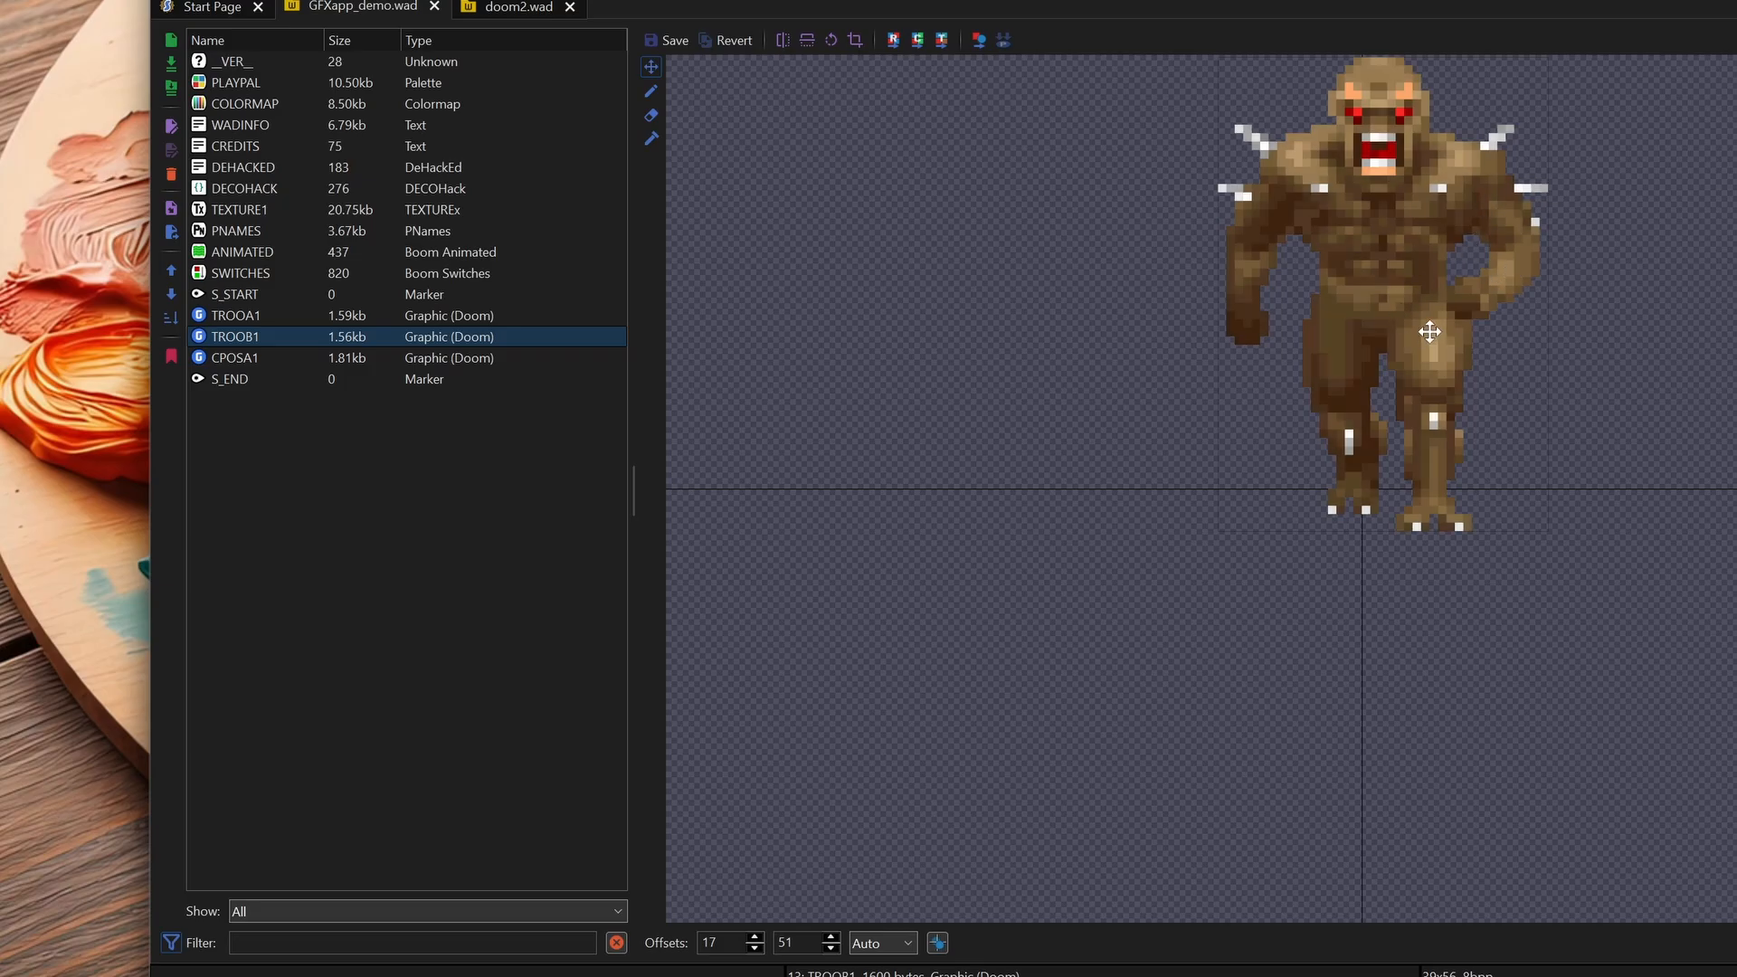
Step: Rename the blue TROOA1 sprite to 23232 and move it below the S_END marker
left_click(252, 319)
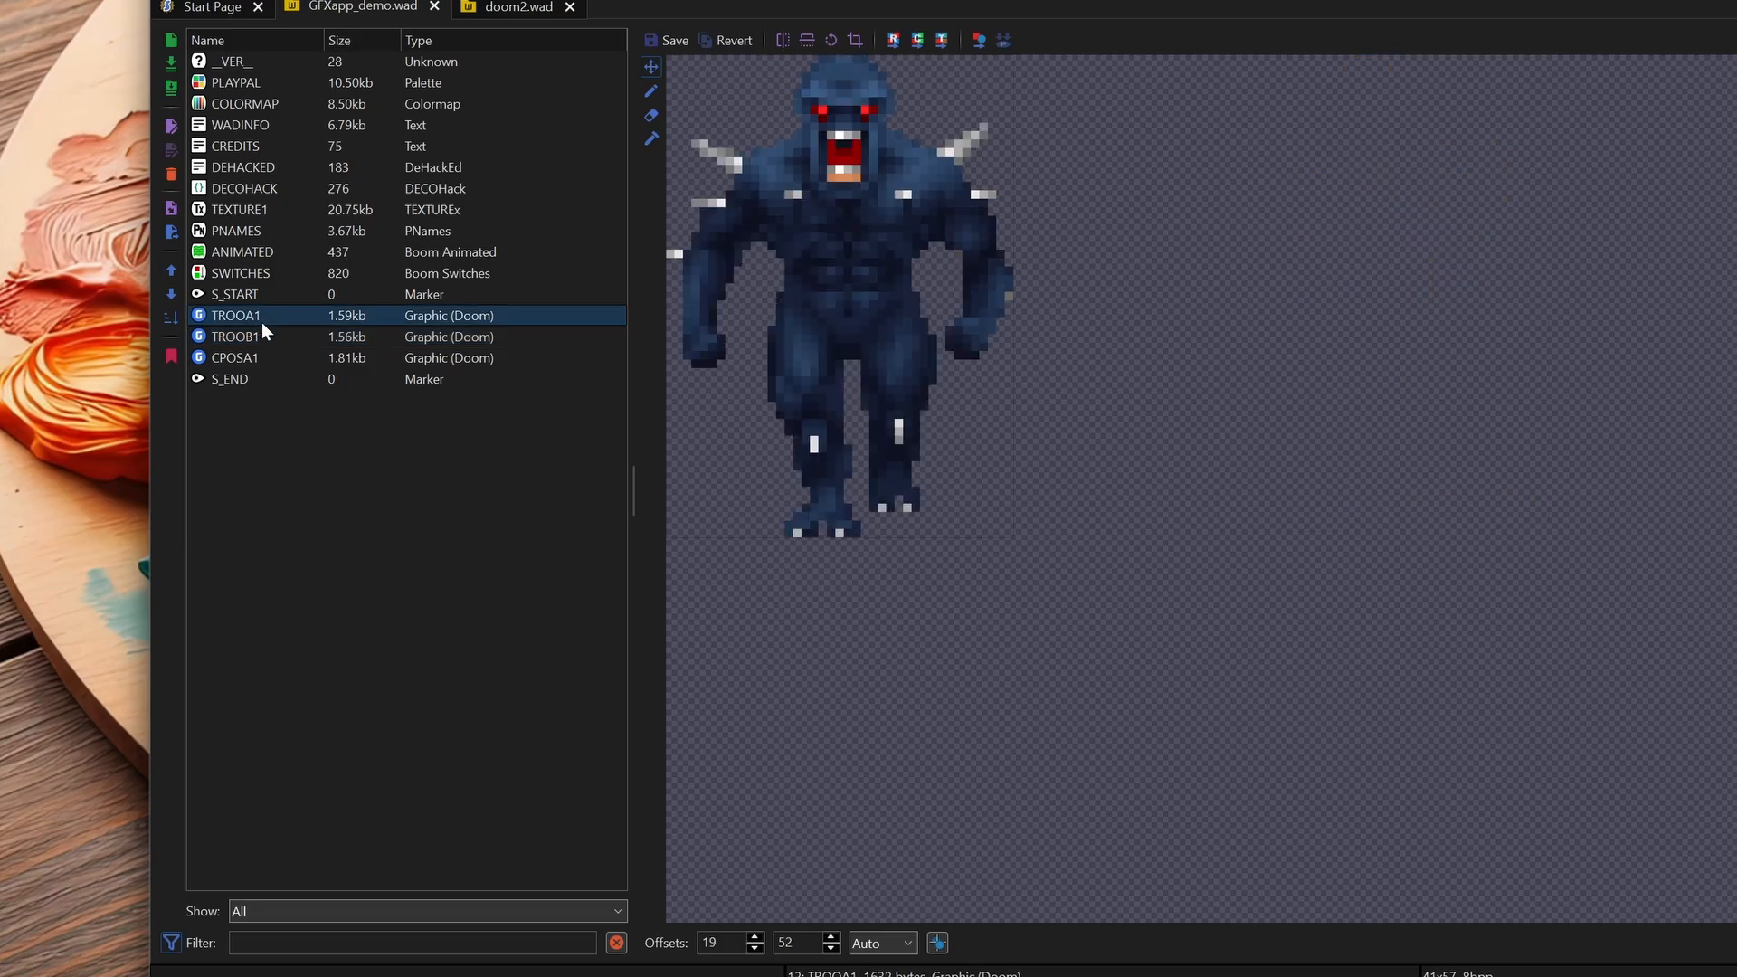
key("F2")
type("23232")
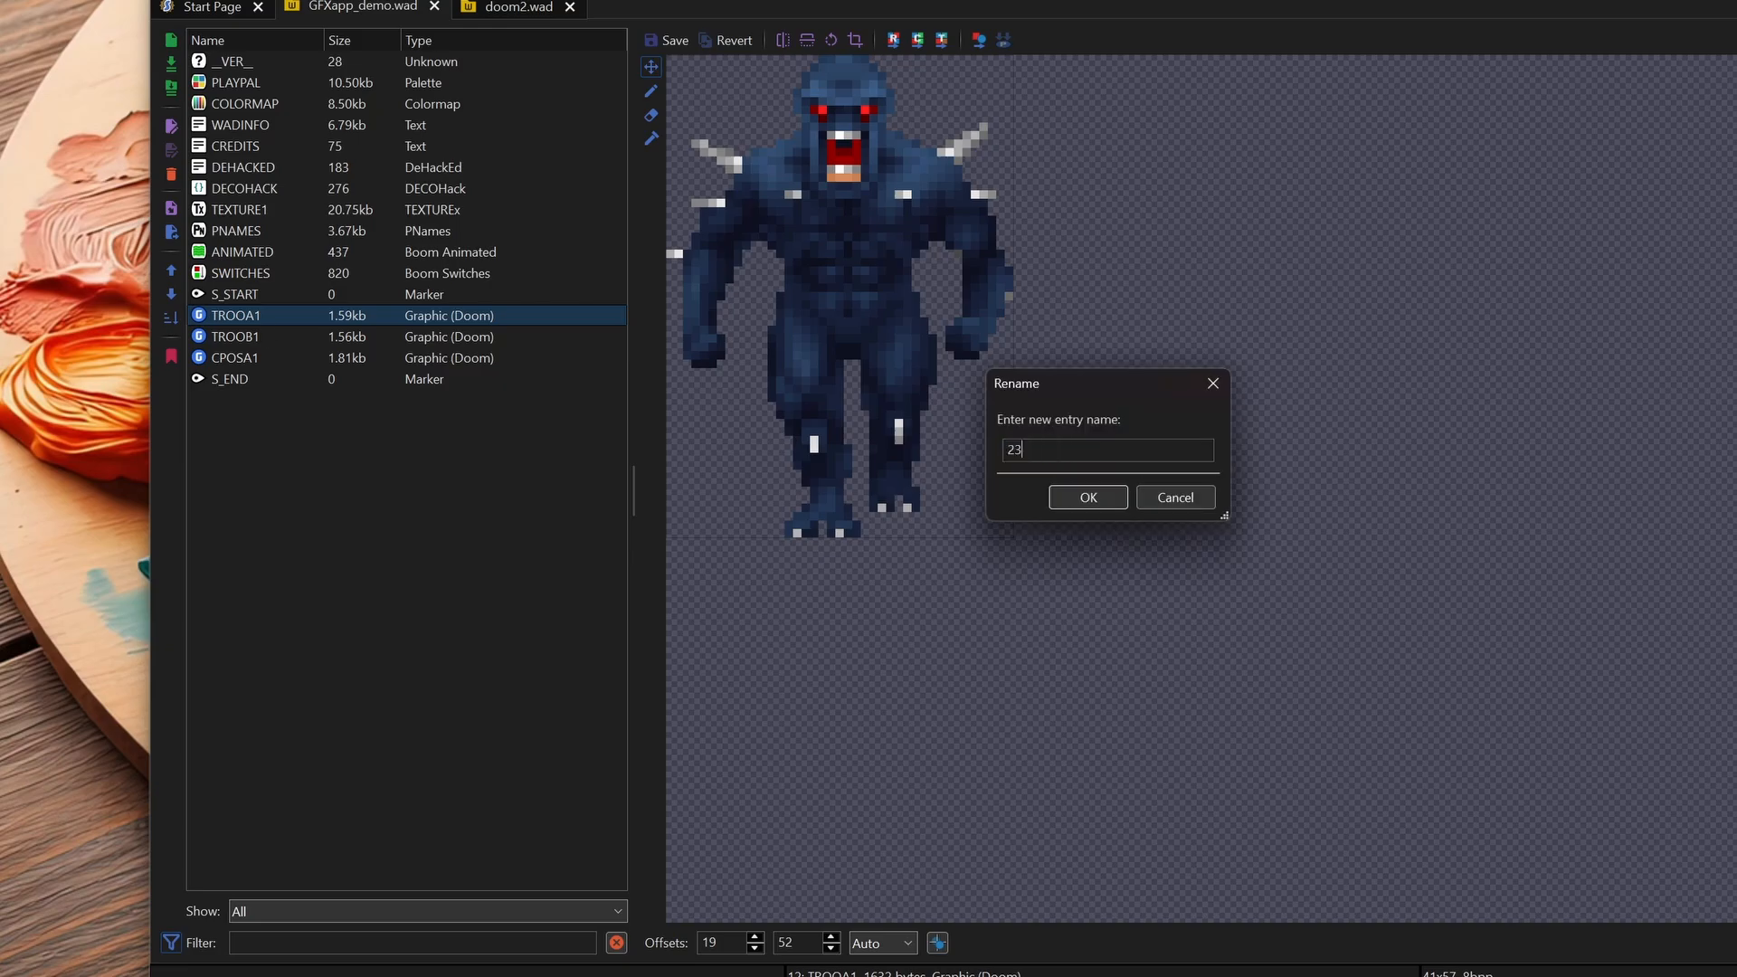
key("Return")
left_click(170, 292)
left_click(171, 293)
left_click(170, 292)
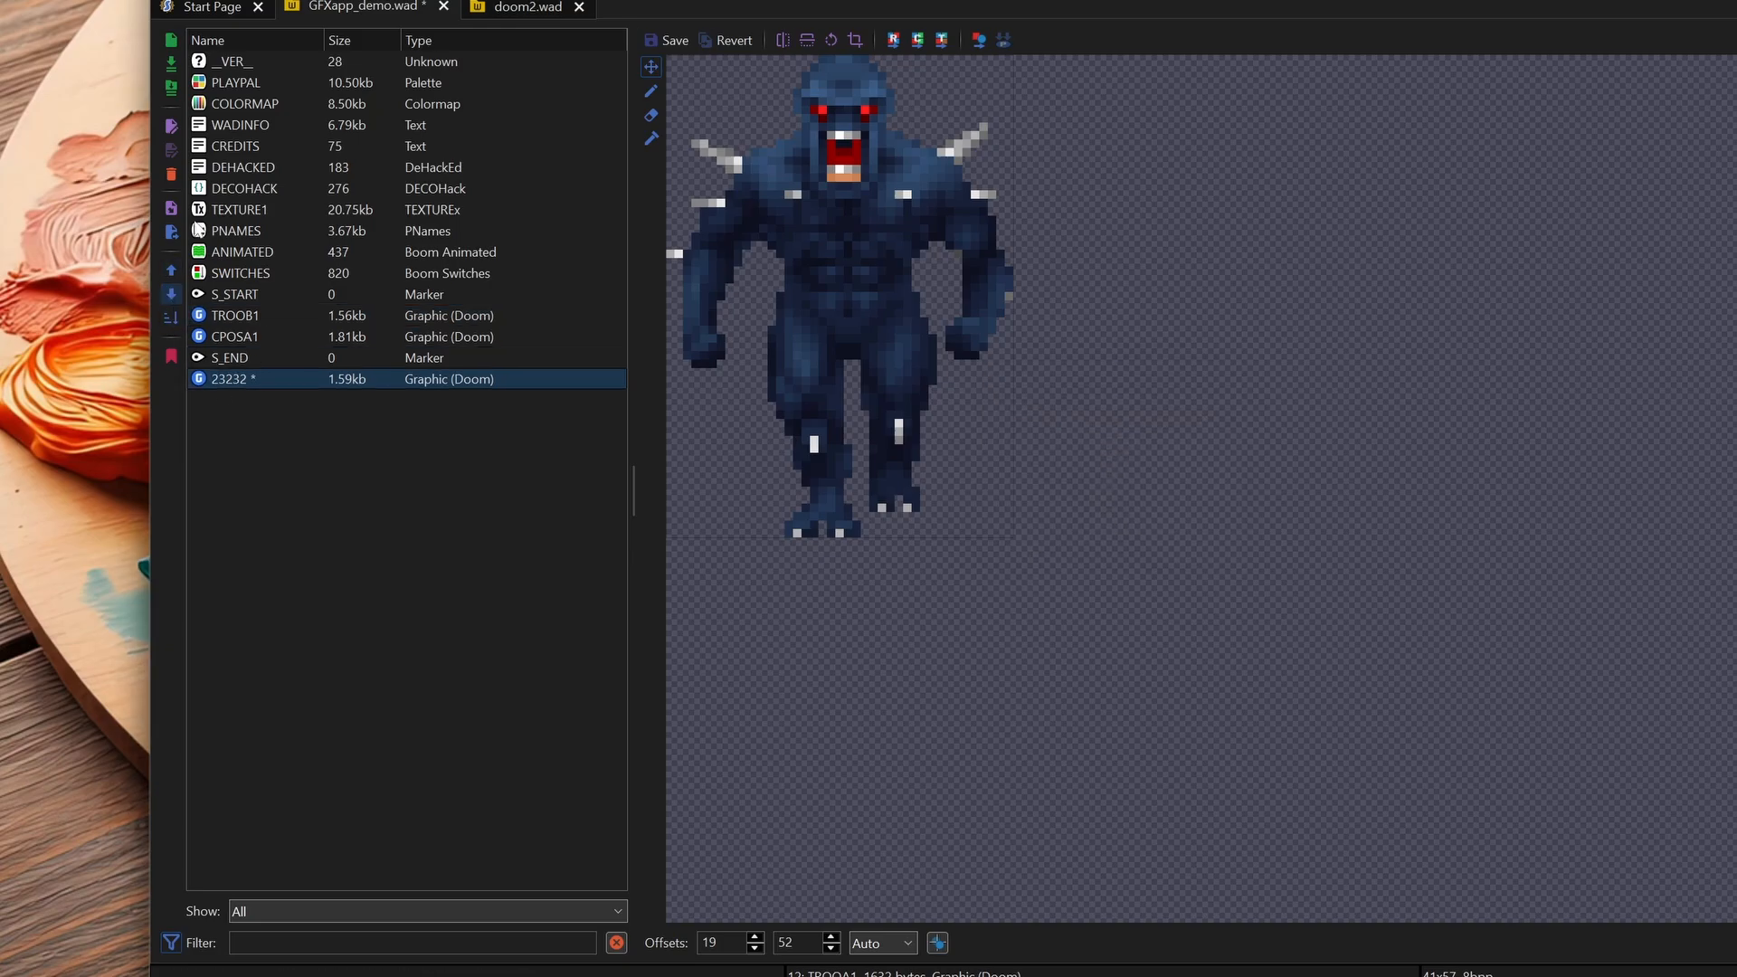
Step: Import TROOA1.png from the MonstyerSprites folder, convert it to a Doom graphic, and keep the entry's changes
right_click(274, 491)
left_click(351, 536)
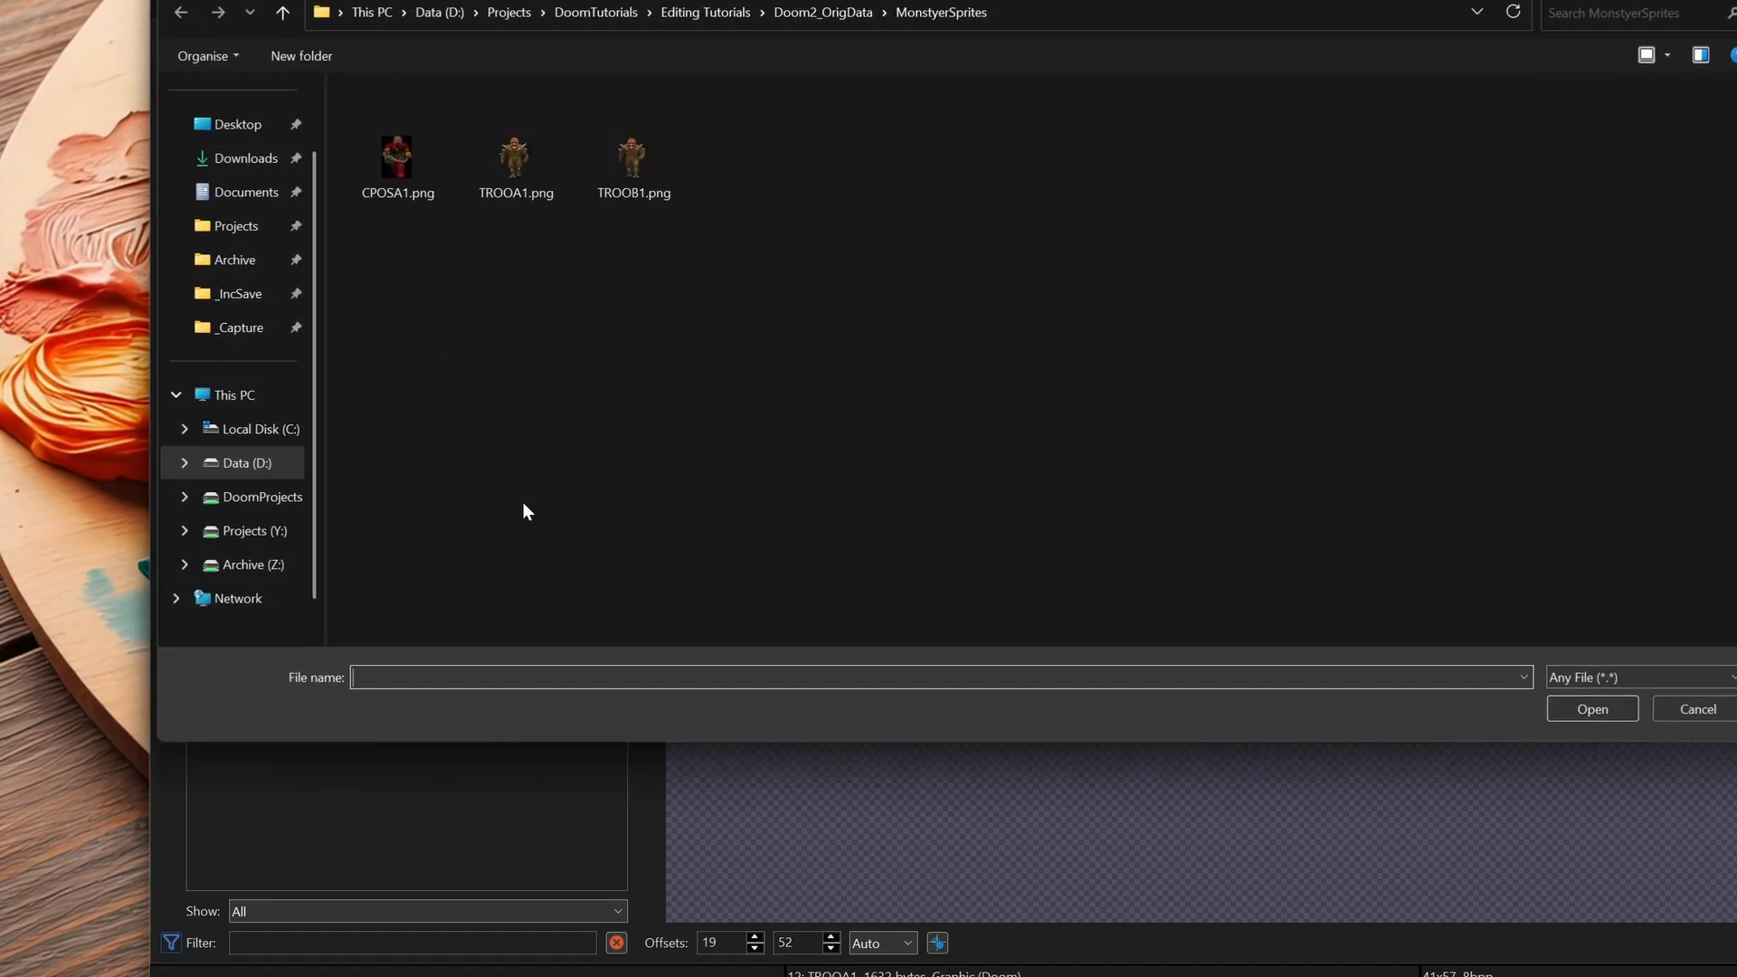
double_click(523, 167)
right_click(259, 399)
mouse_move(353, 736)
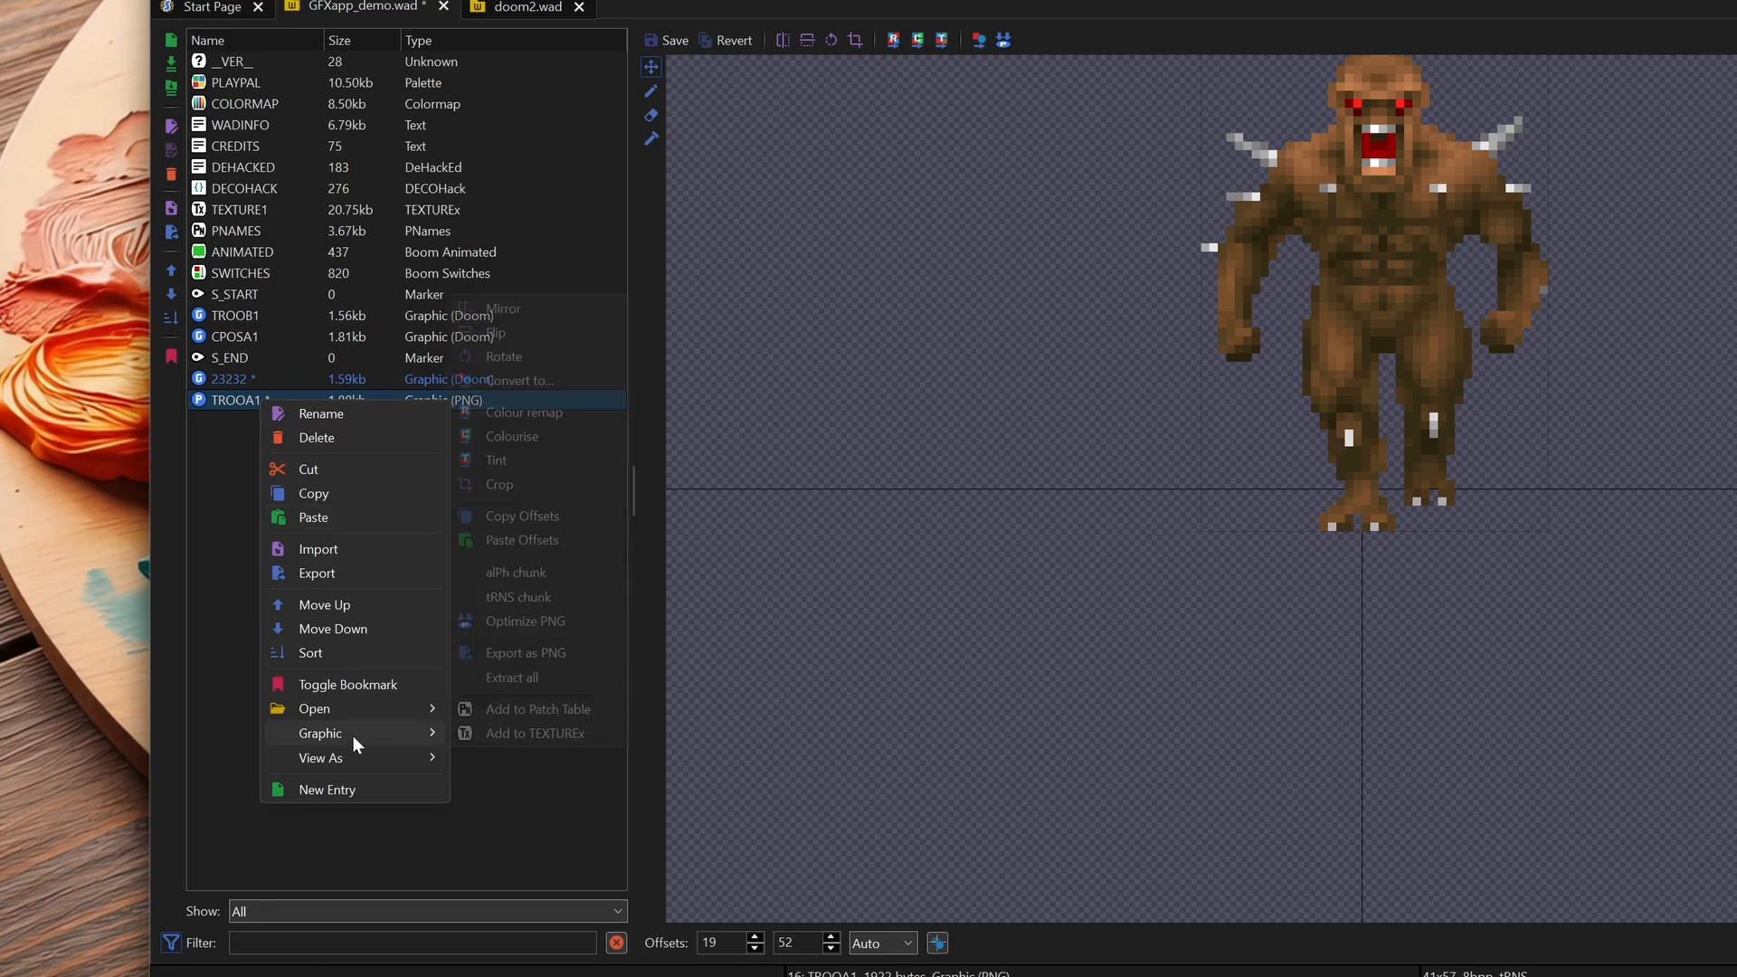
left_click(534, 382)
left_click(1191, 736)
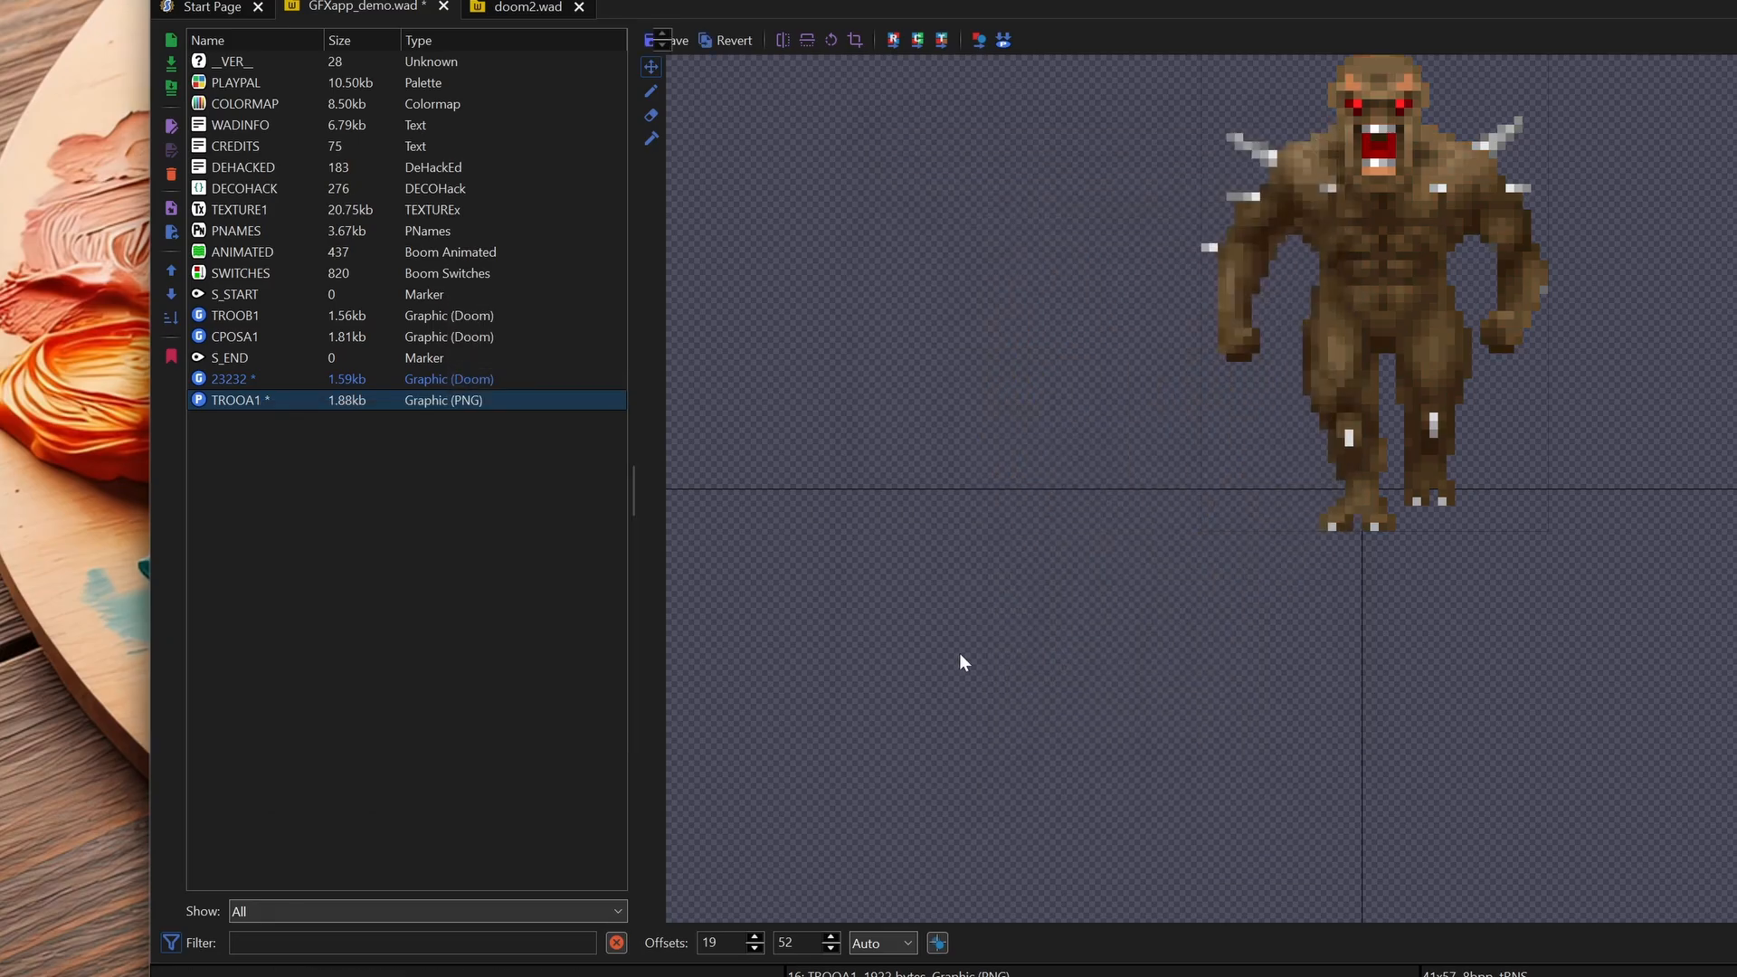
left_click(459, 550)
left_click(1160, 451)
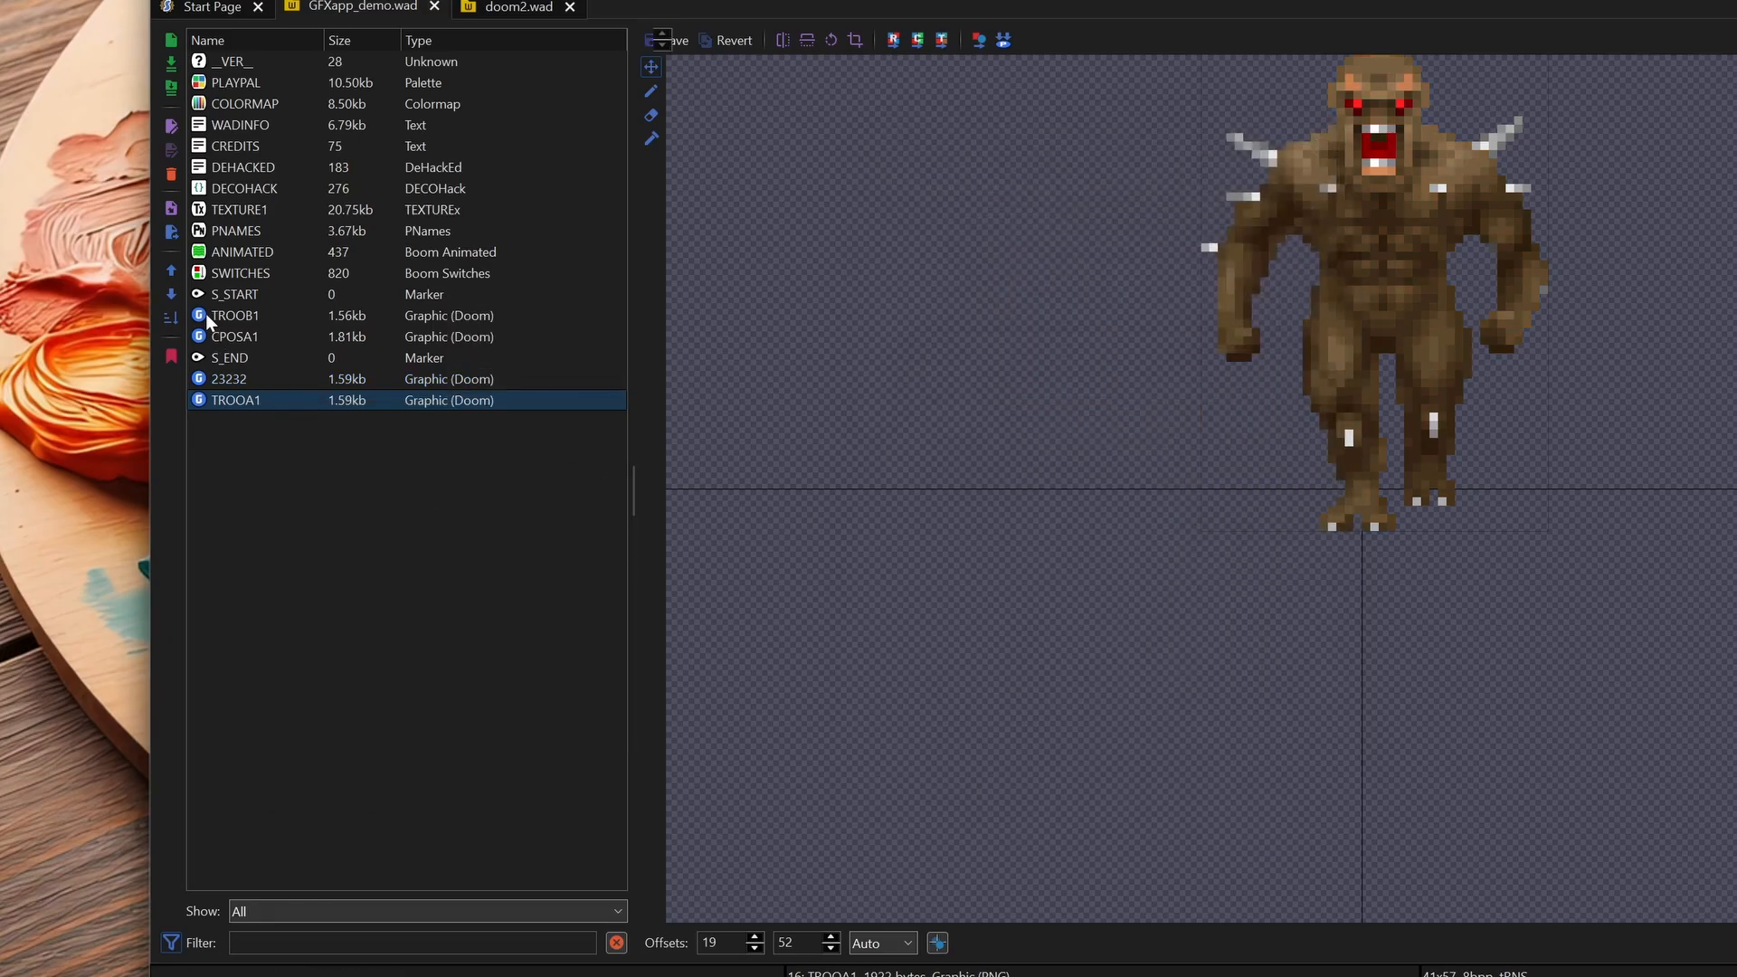
Step: Move the newly converted TROOA1 up to directly below S_START, above TROOB1
left_click(171, 269)
left_click(171, 270)
left_click(171, 270)
left_click(171, 269)
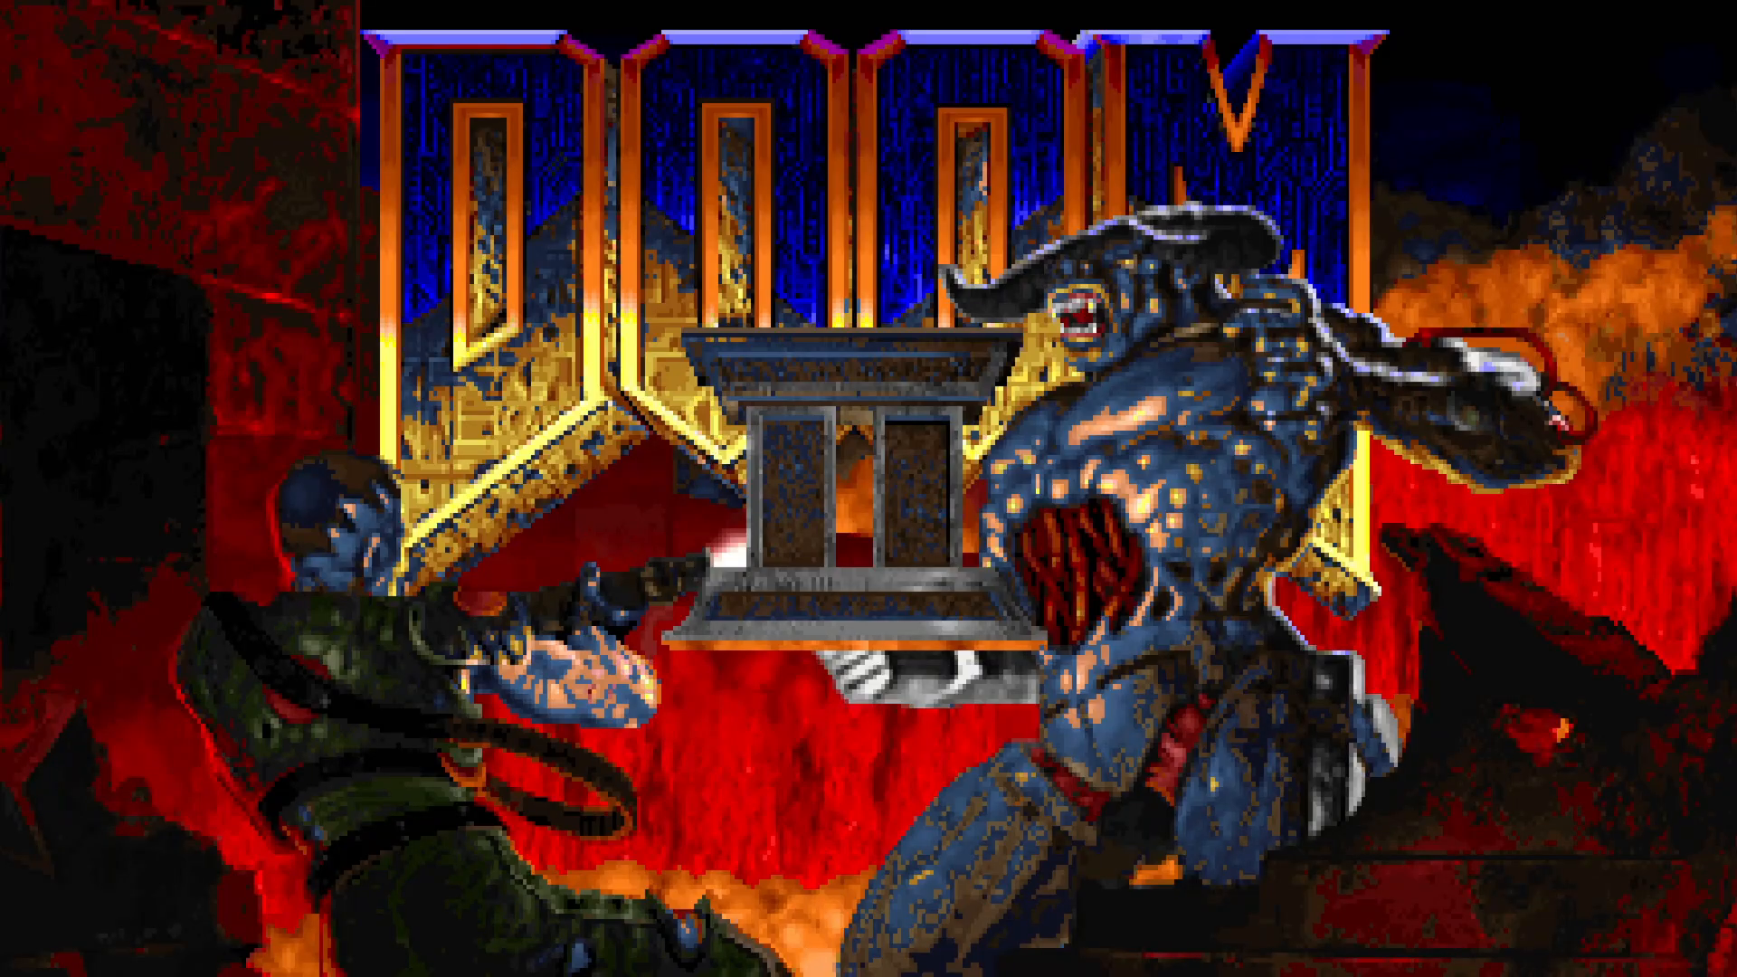
Step: Start a new game on Ultra-Violence, head into the Entryway corridor, and enable god mode with the iddqd cheat
key("Escape")
key("Return")
key("Down")
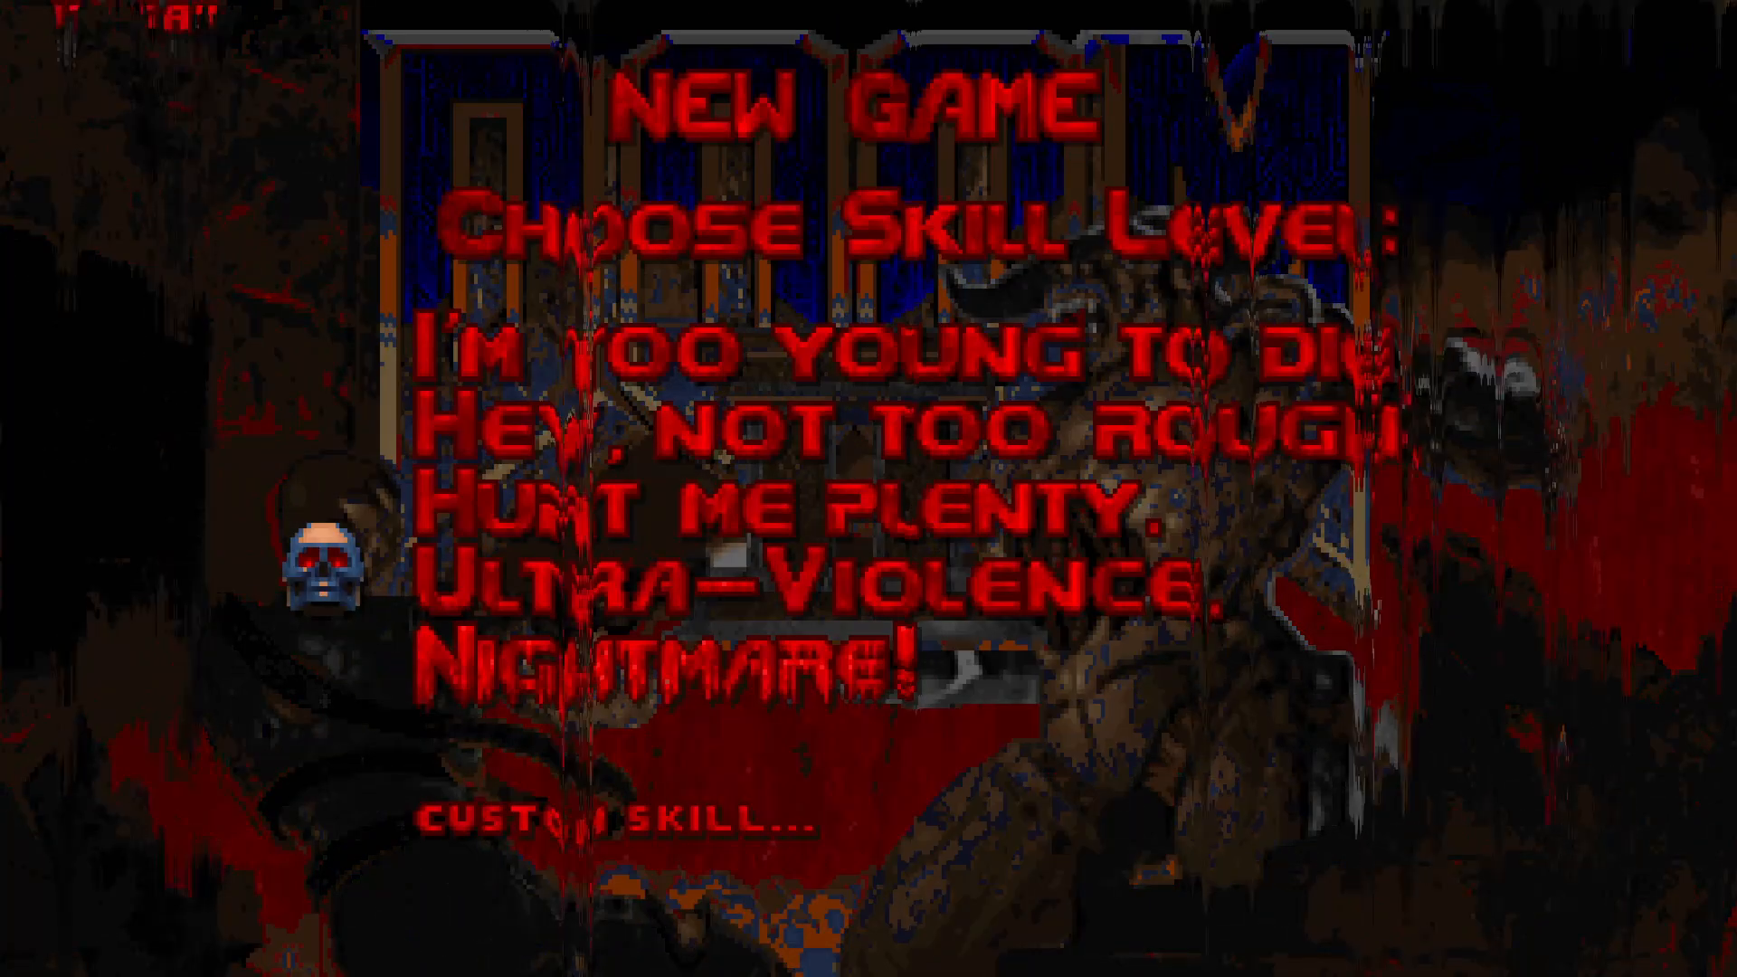
key("Return")
key("Up")
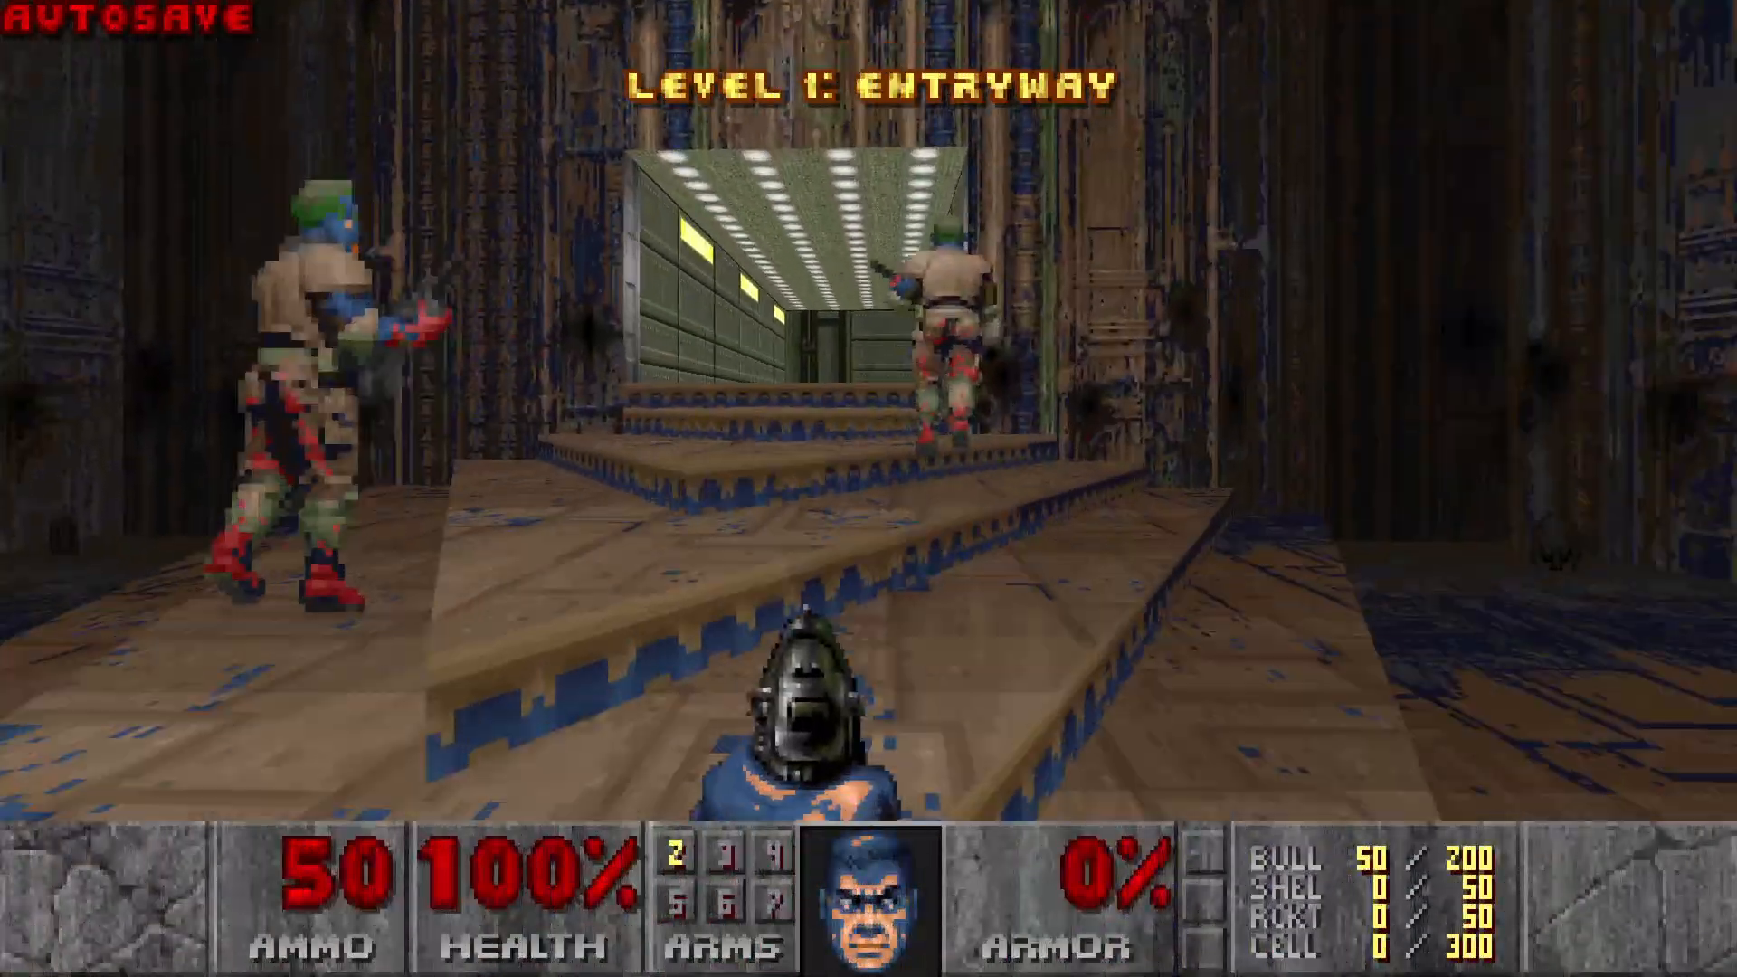
key("Up")
type("iddqd")
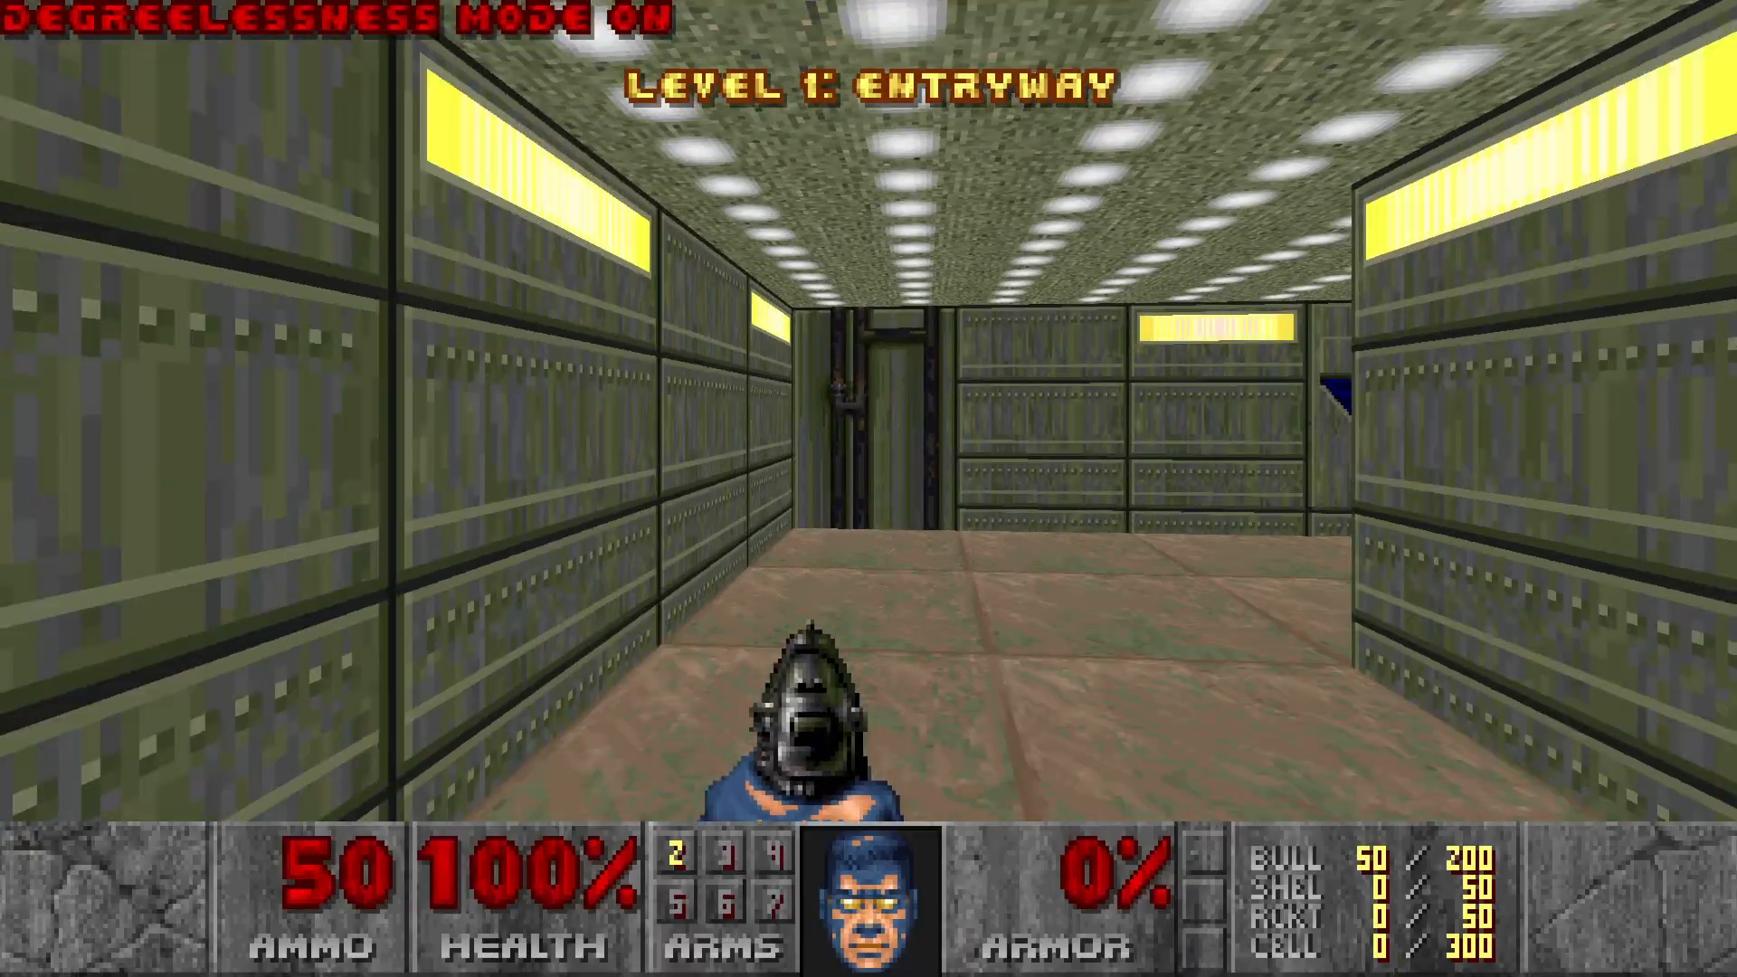
Step: Advance around the corridor corner to meet the imp, and shoot the zombiemen blocking the view
key("Up")
key("Left")
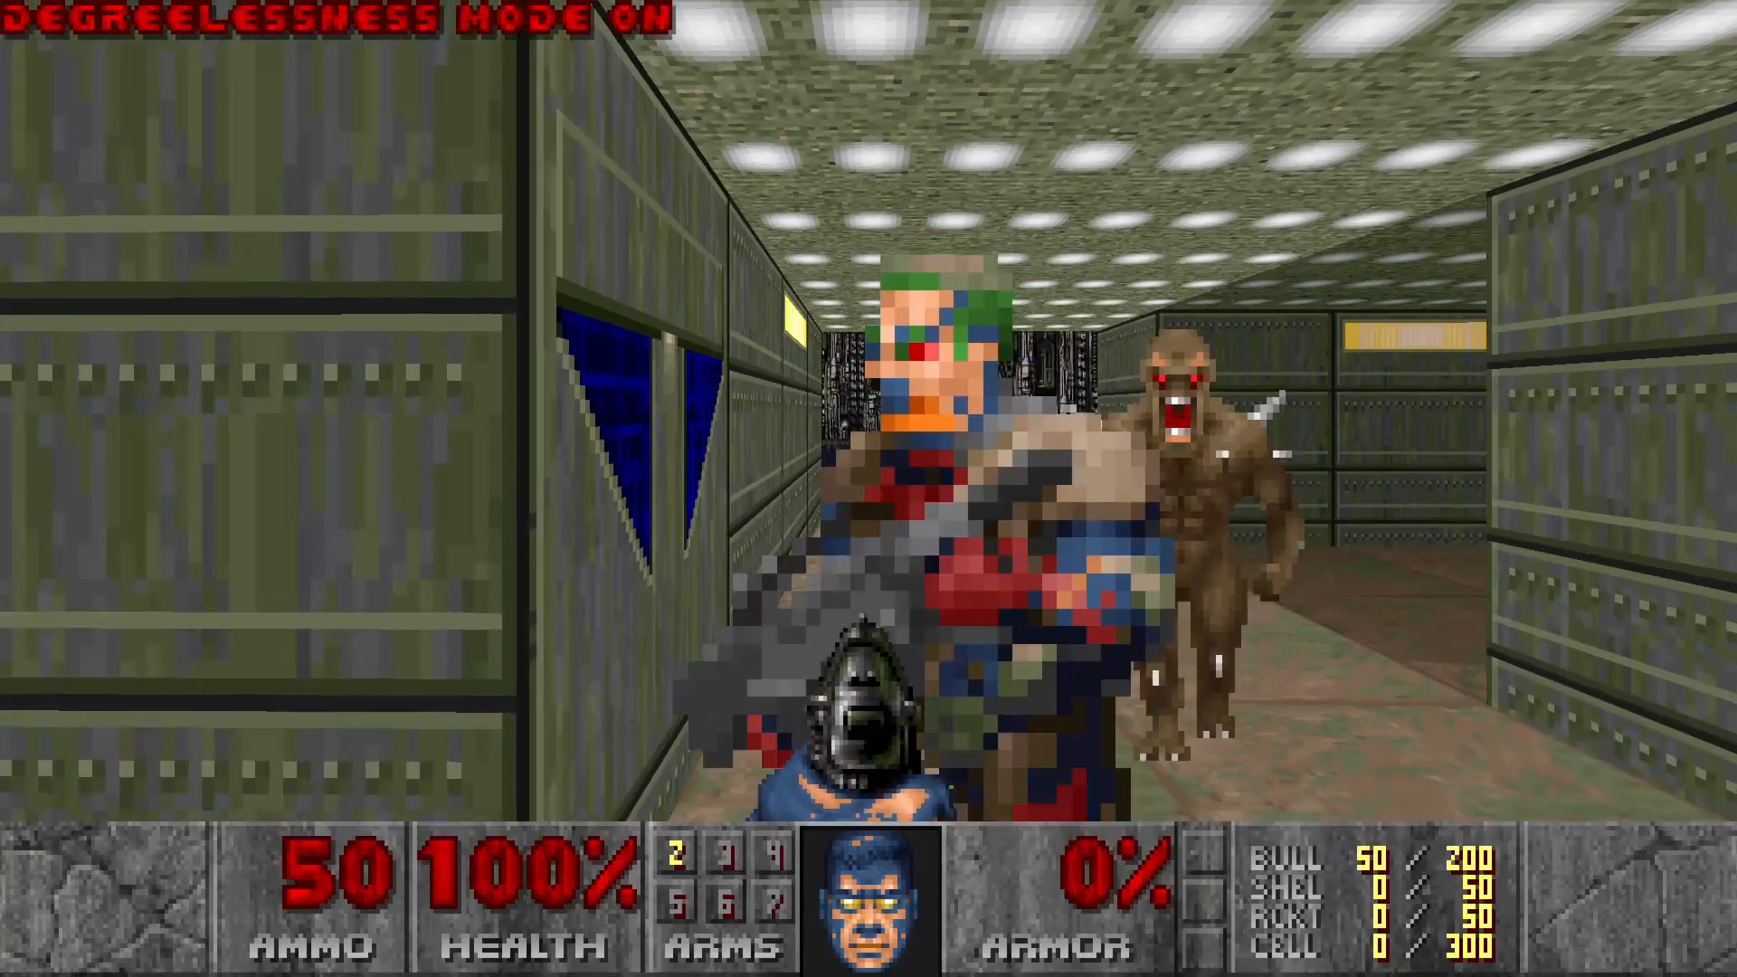
key("Right")
key("ctrl")
key("ctrl")
key("ctrl")
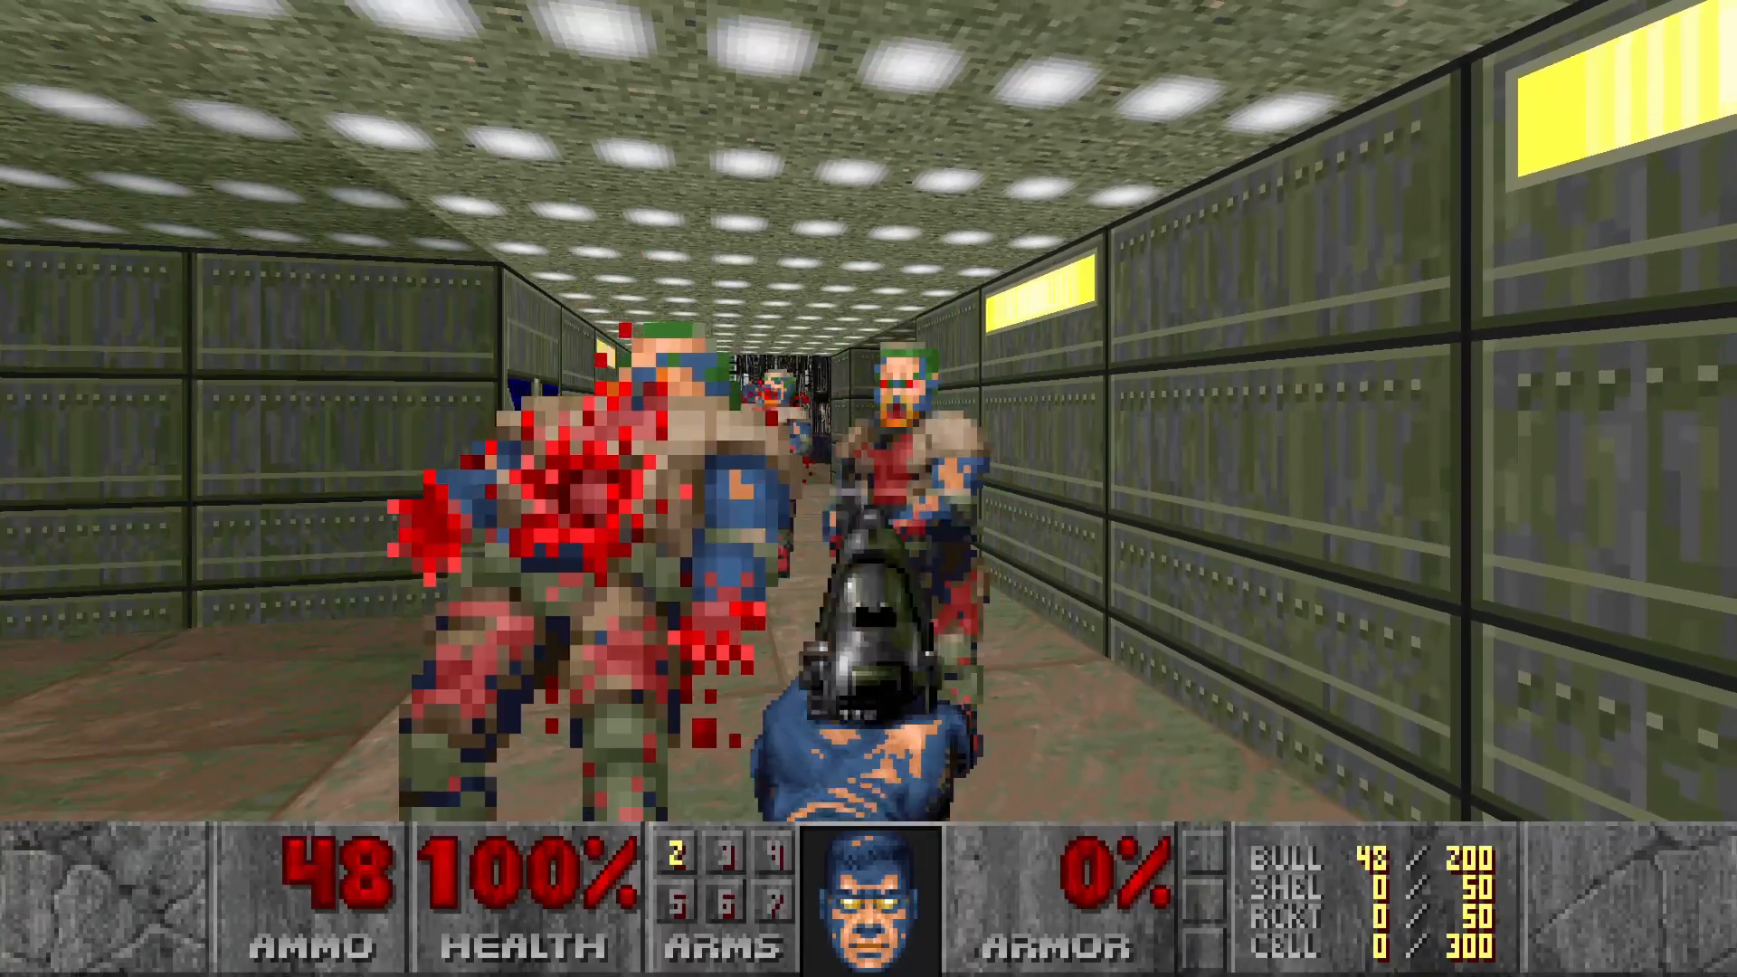
key("ctrl")
key("Up")
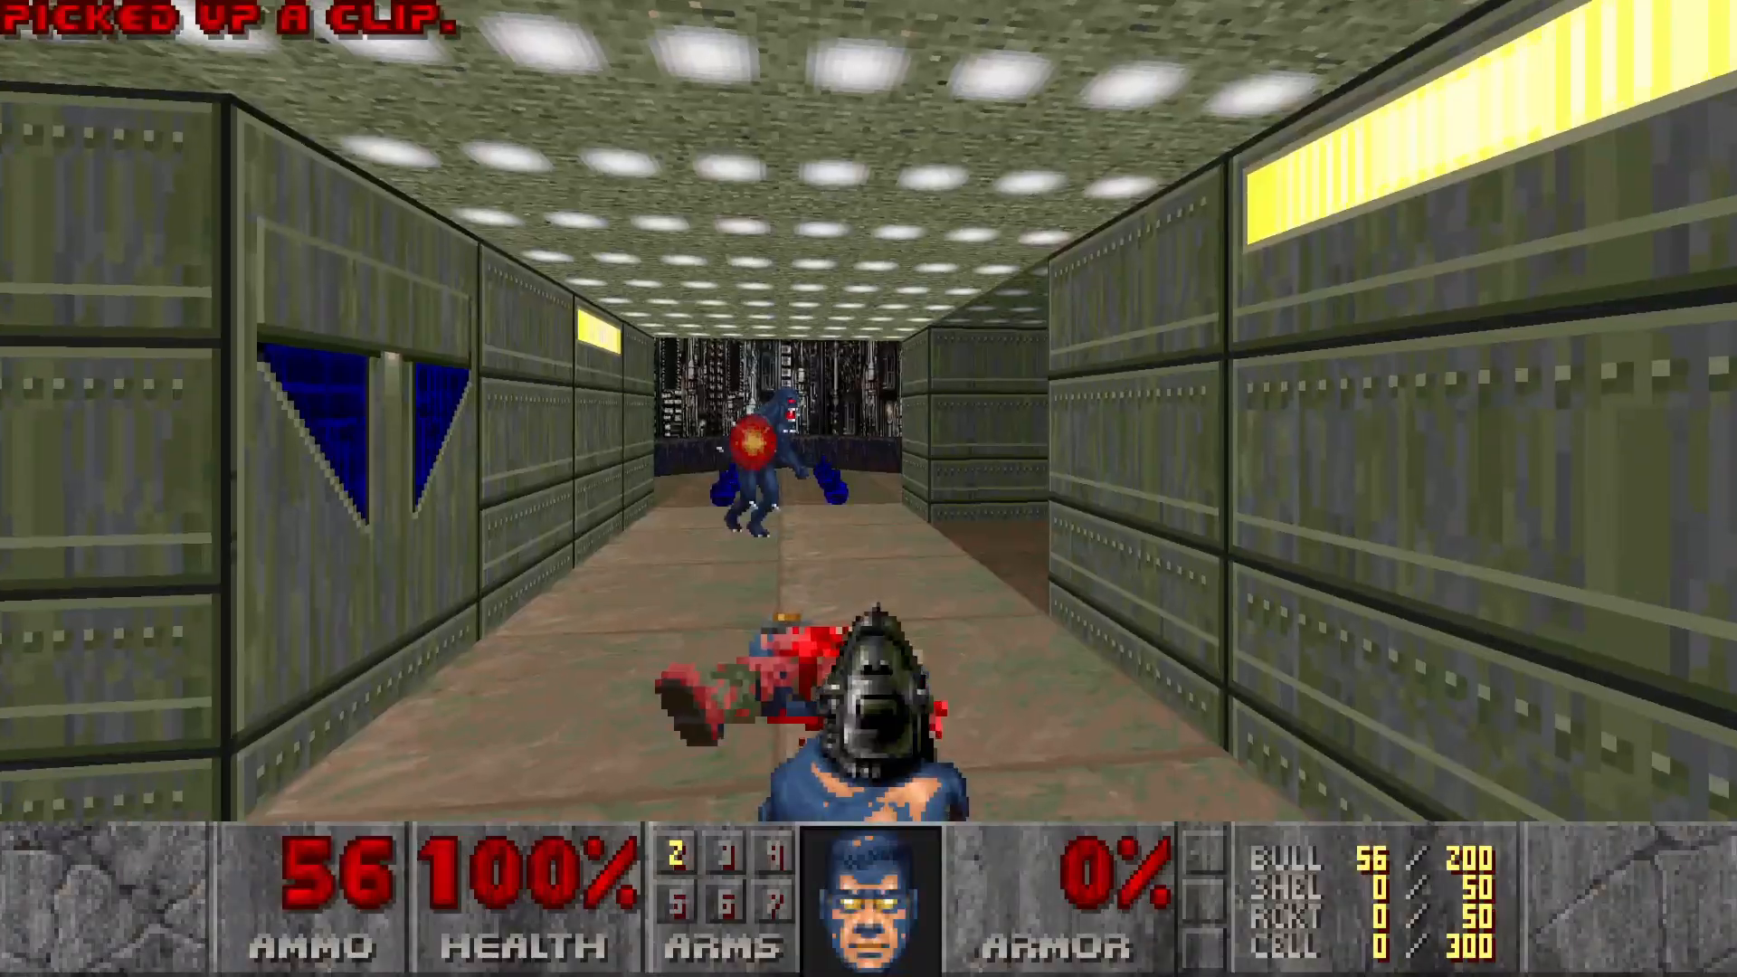
Step: Back away along the corridor while keeping the approaching imp in view to examine its walking frames
key("Left")
key("Down")
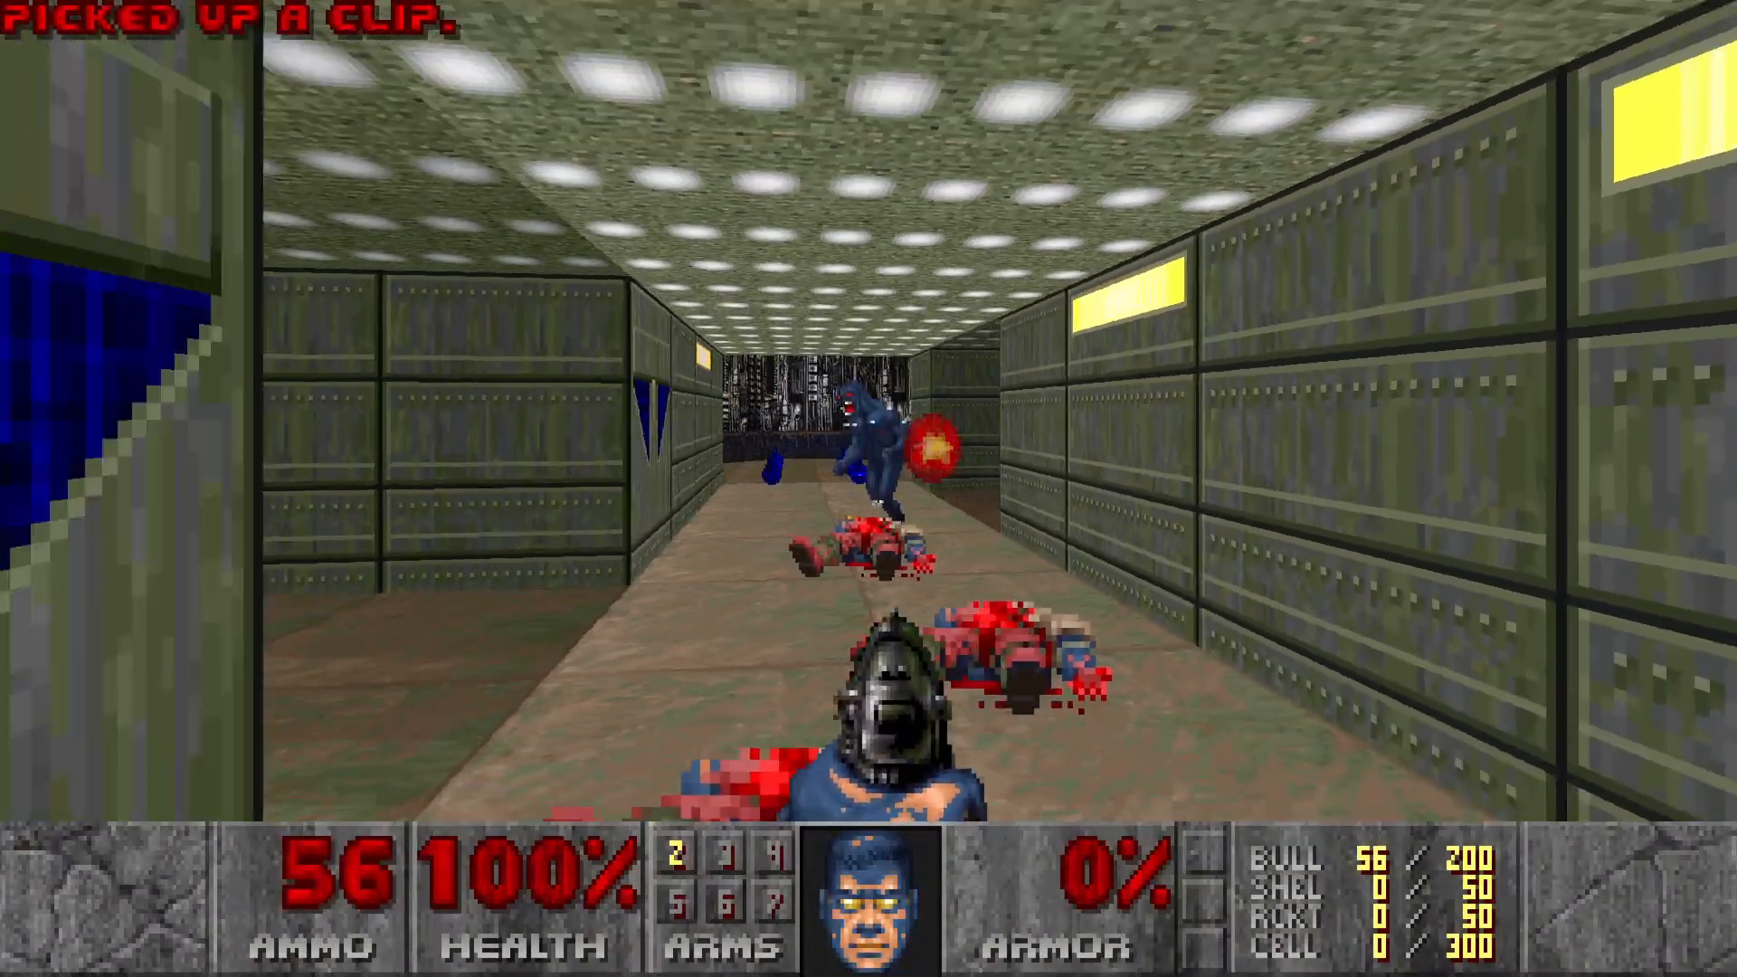
key("period")
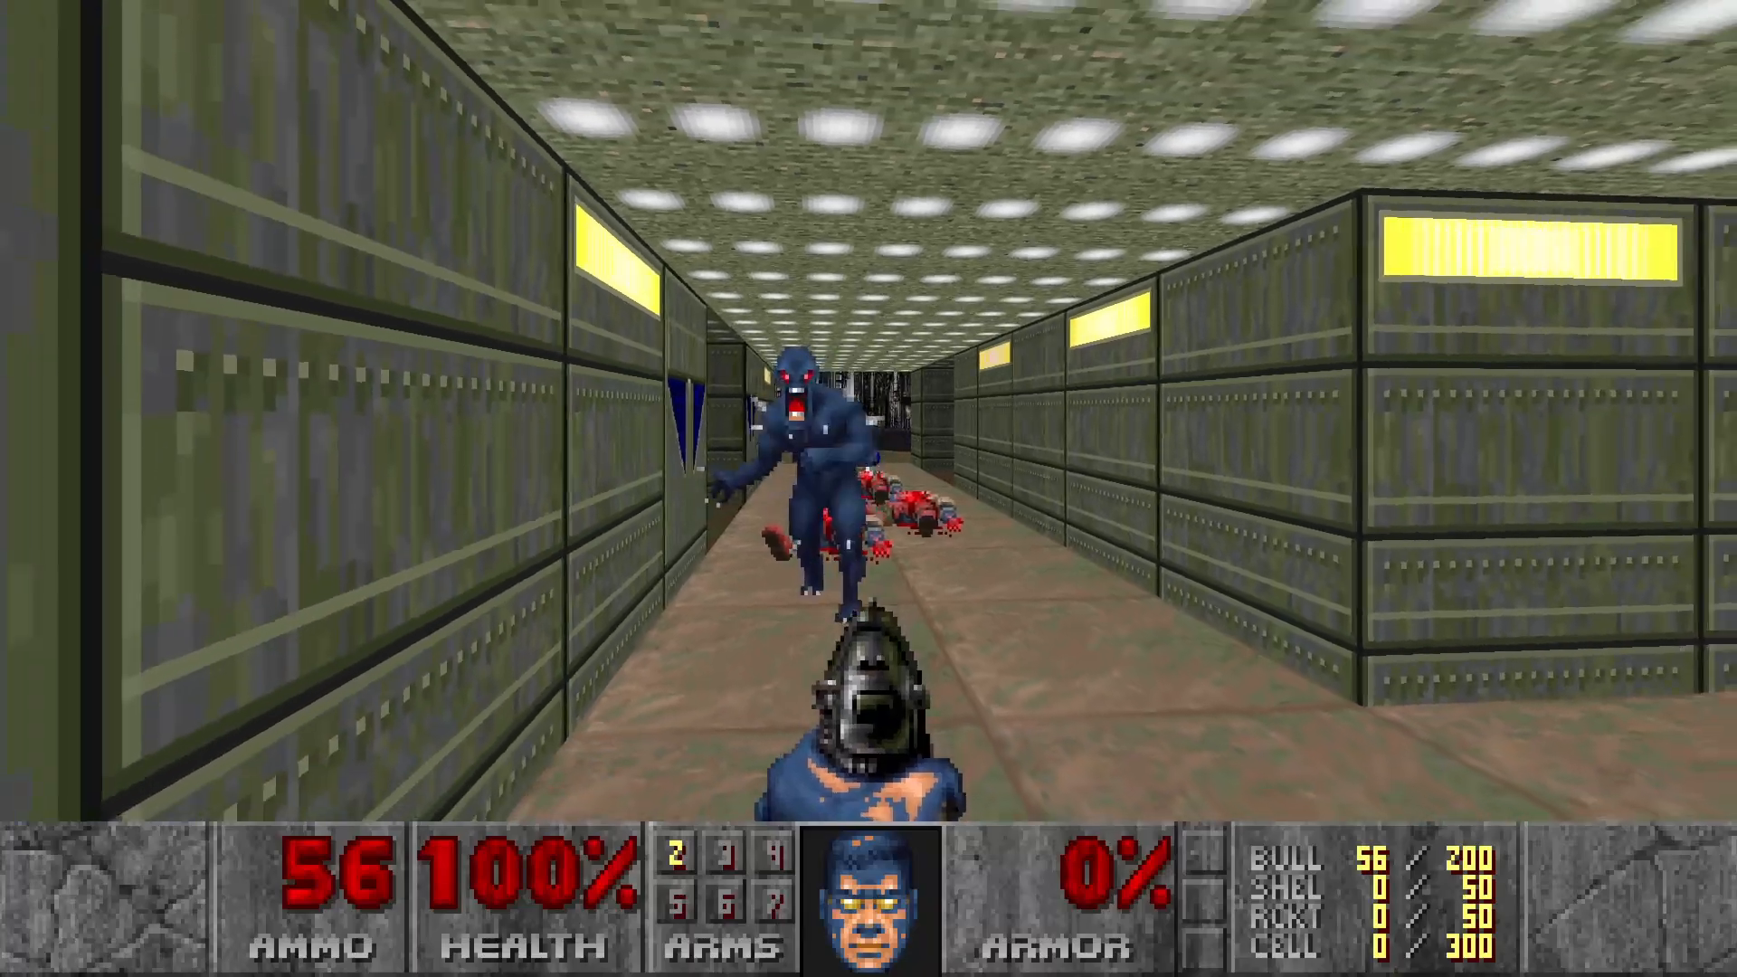
key("period")
key("Left")
key("Down")
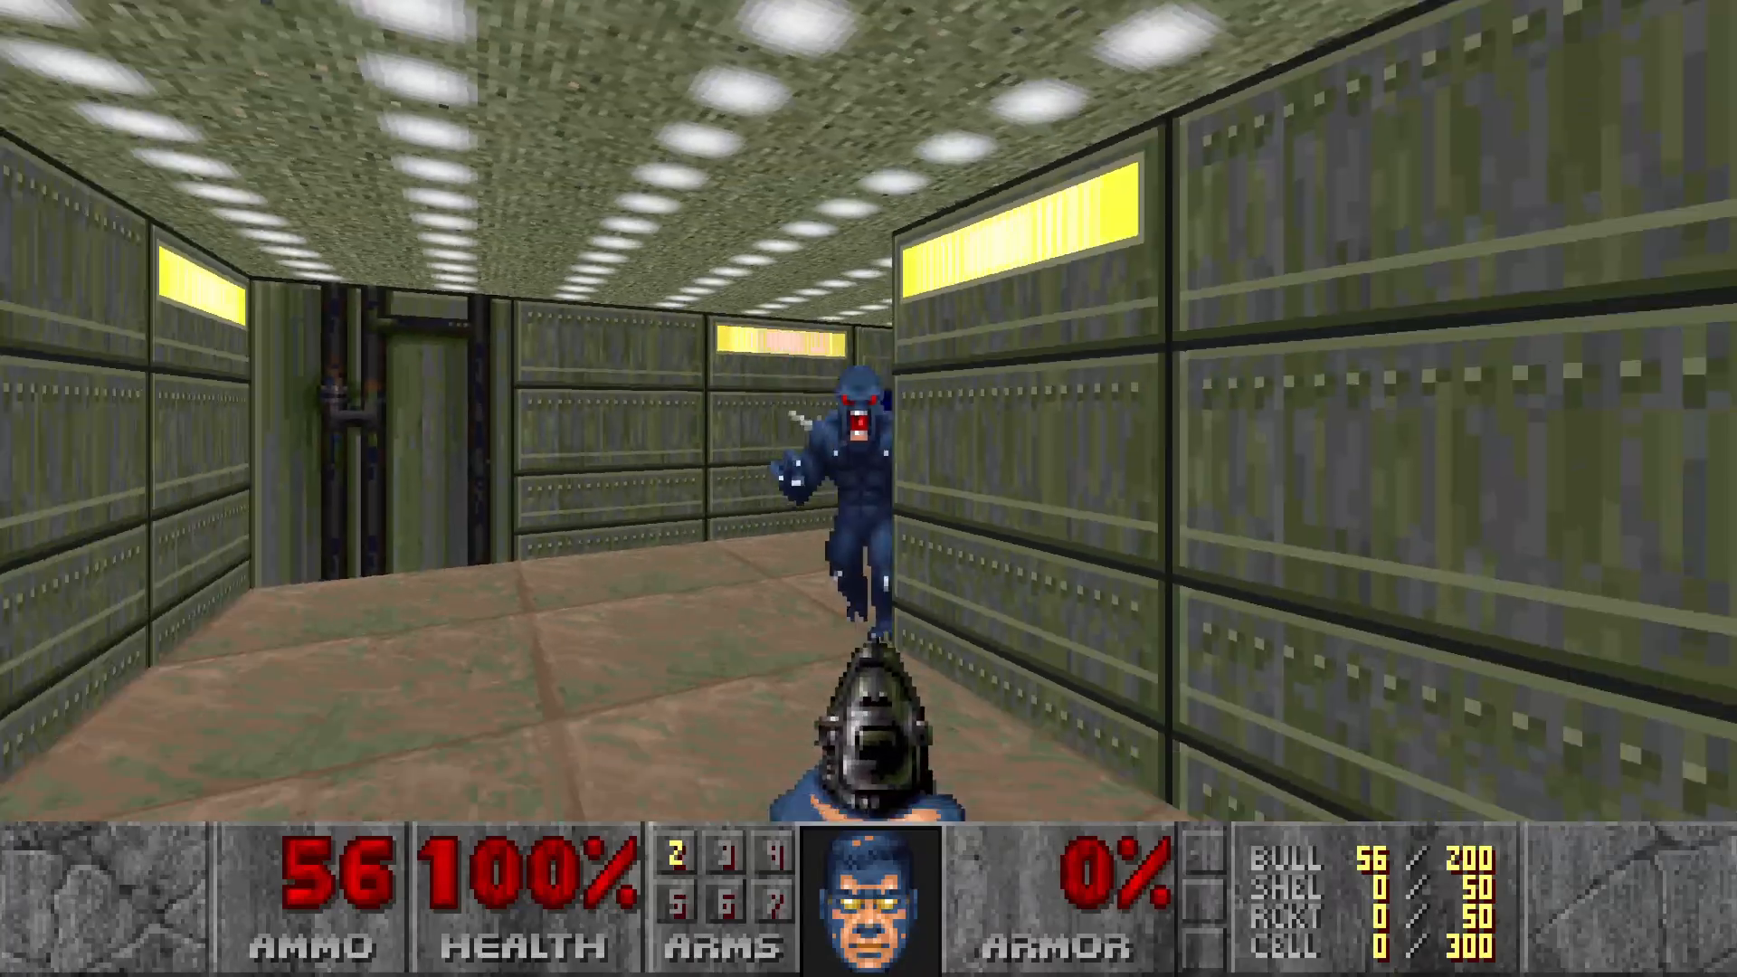
key("Down")
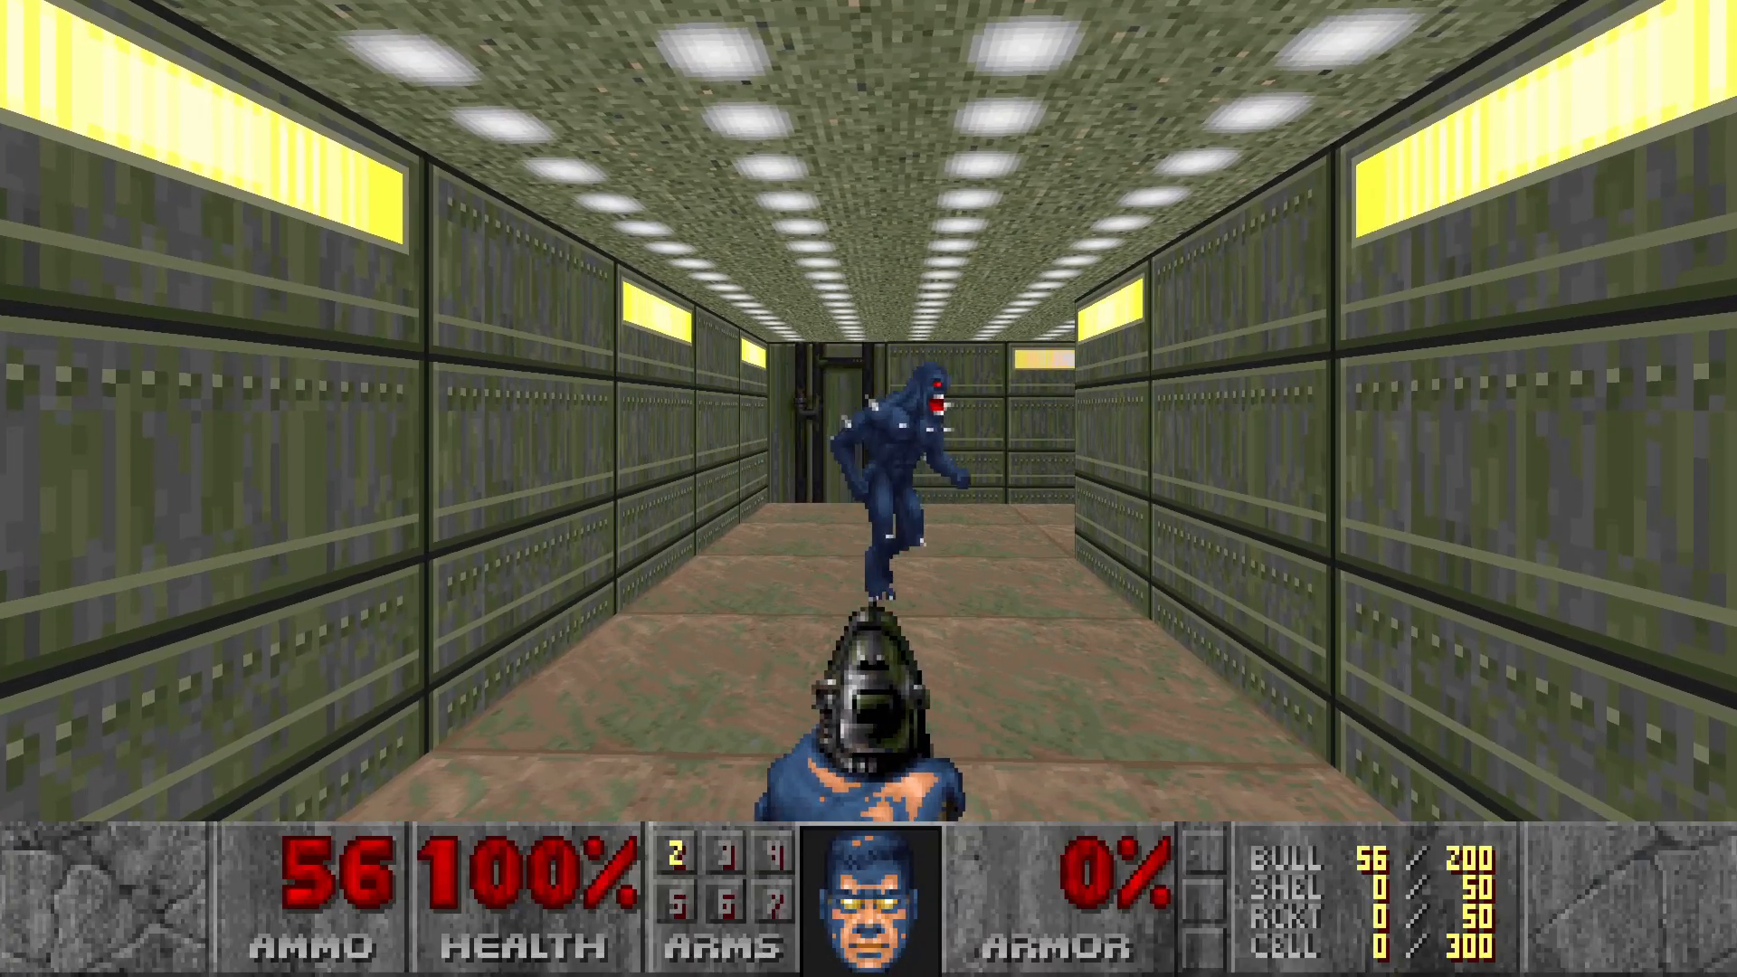
Step: Turn back into the starting room, shoot the zombieman there, and face the corridor with the imp again
key("comma")
key("Right")
key("Right")
key("Up")
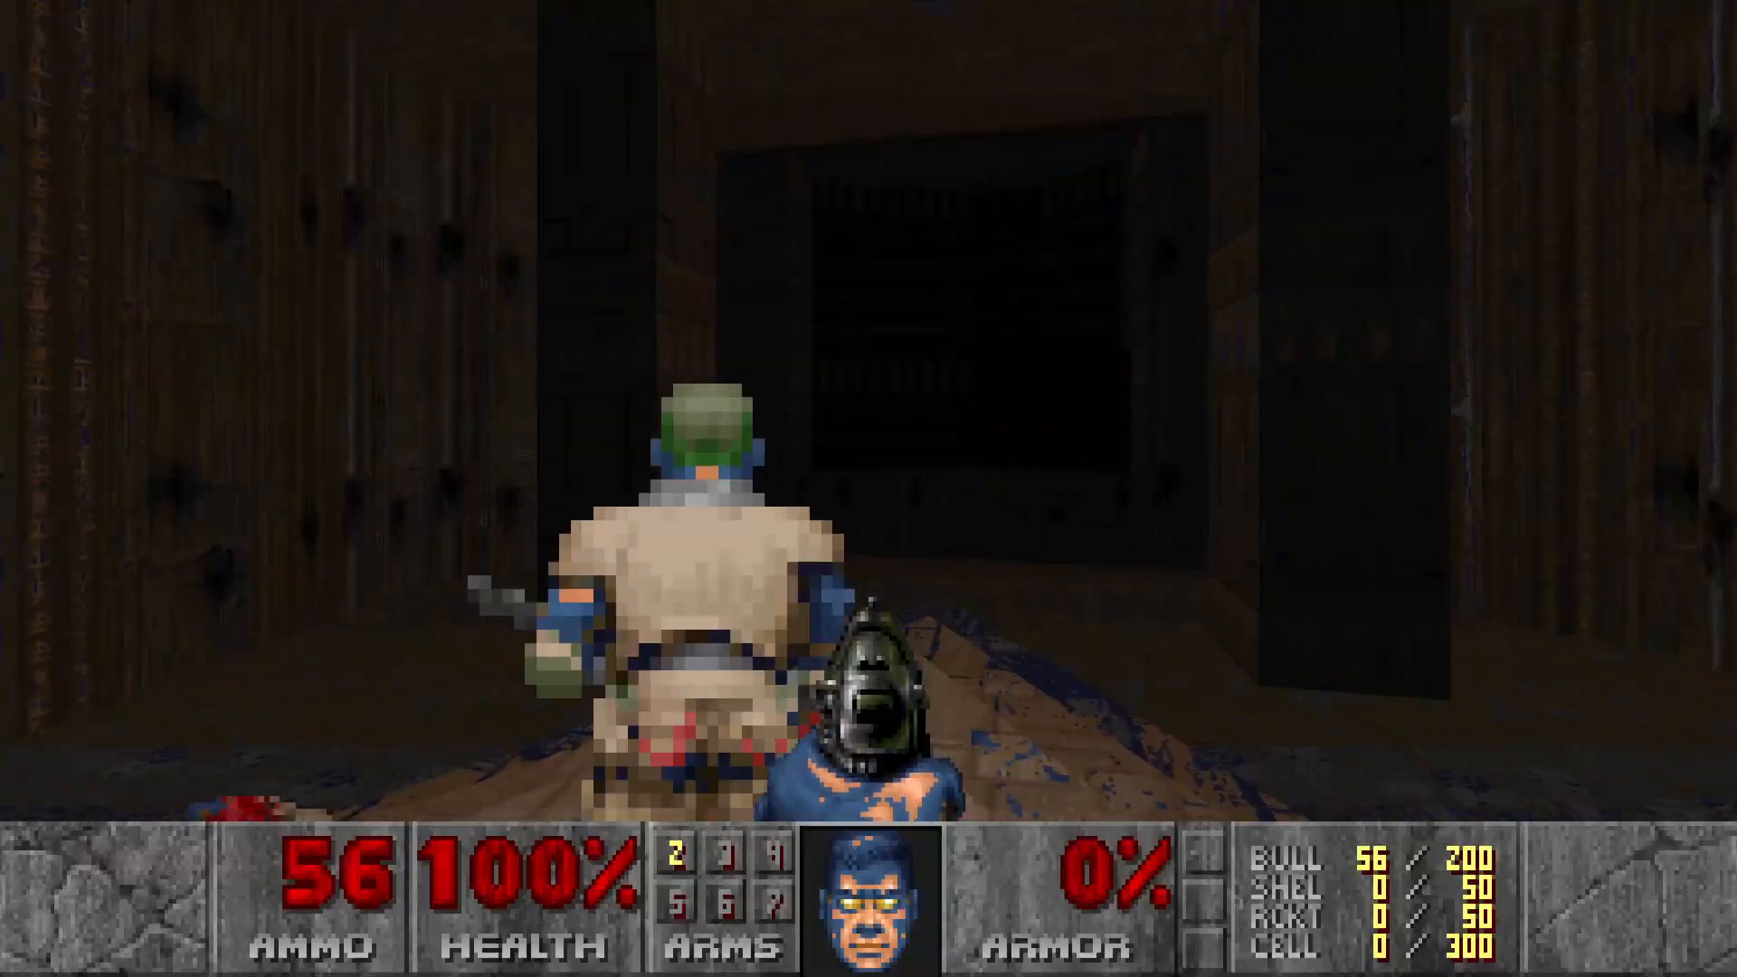
key("ctrl")
key("Left")
key("Left")
key("Down")
key("period")
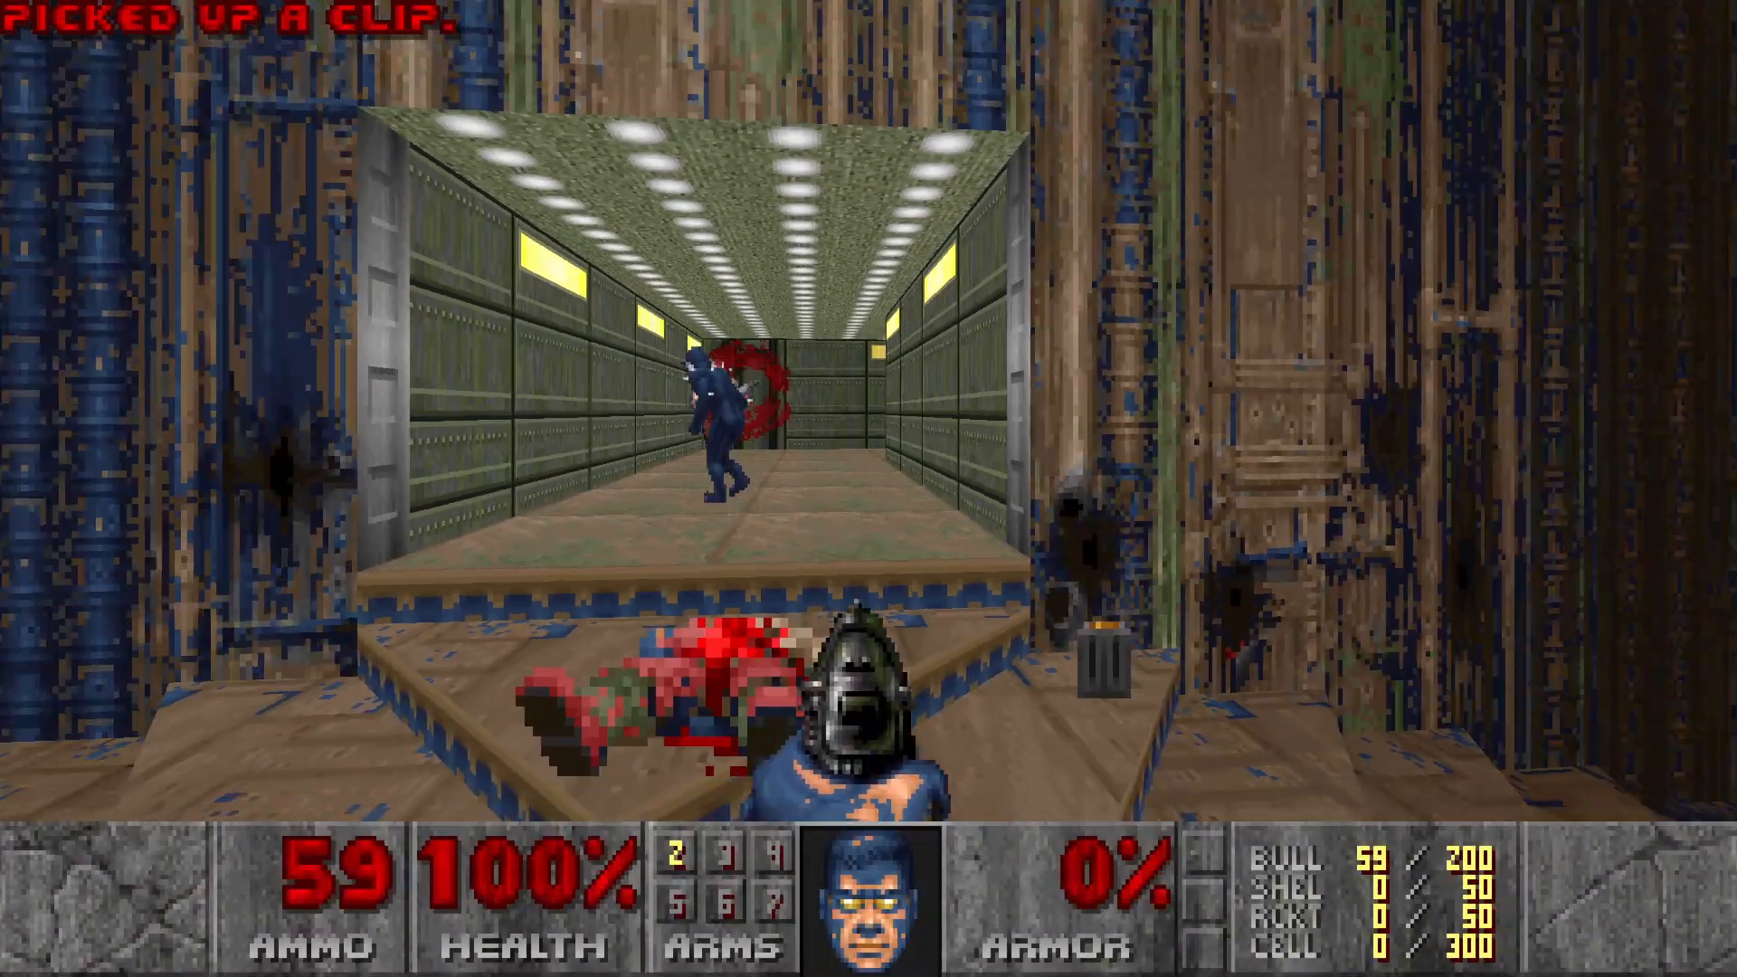
Step: Toggle a power-up with the idbehold cheat, fire down the corridor, and back away to compare the imp's sprite frames
type("idbeholda")
key("Left")
key("Up")
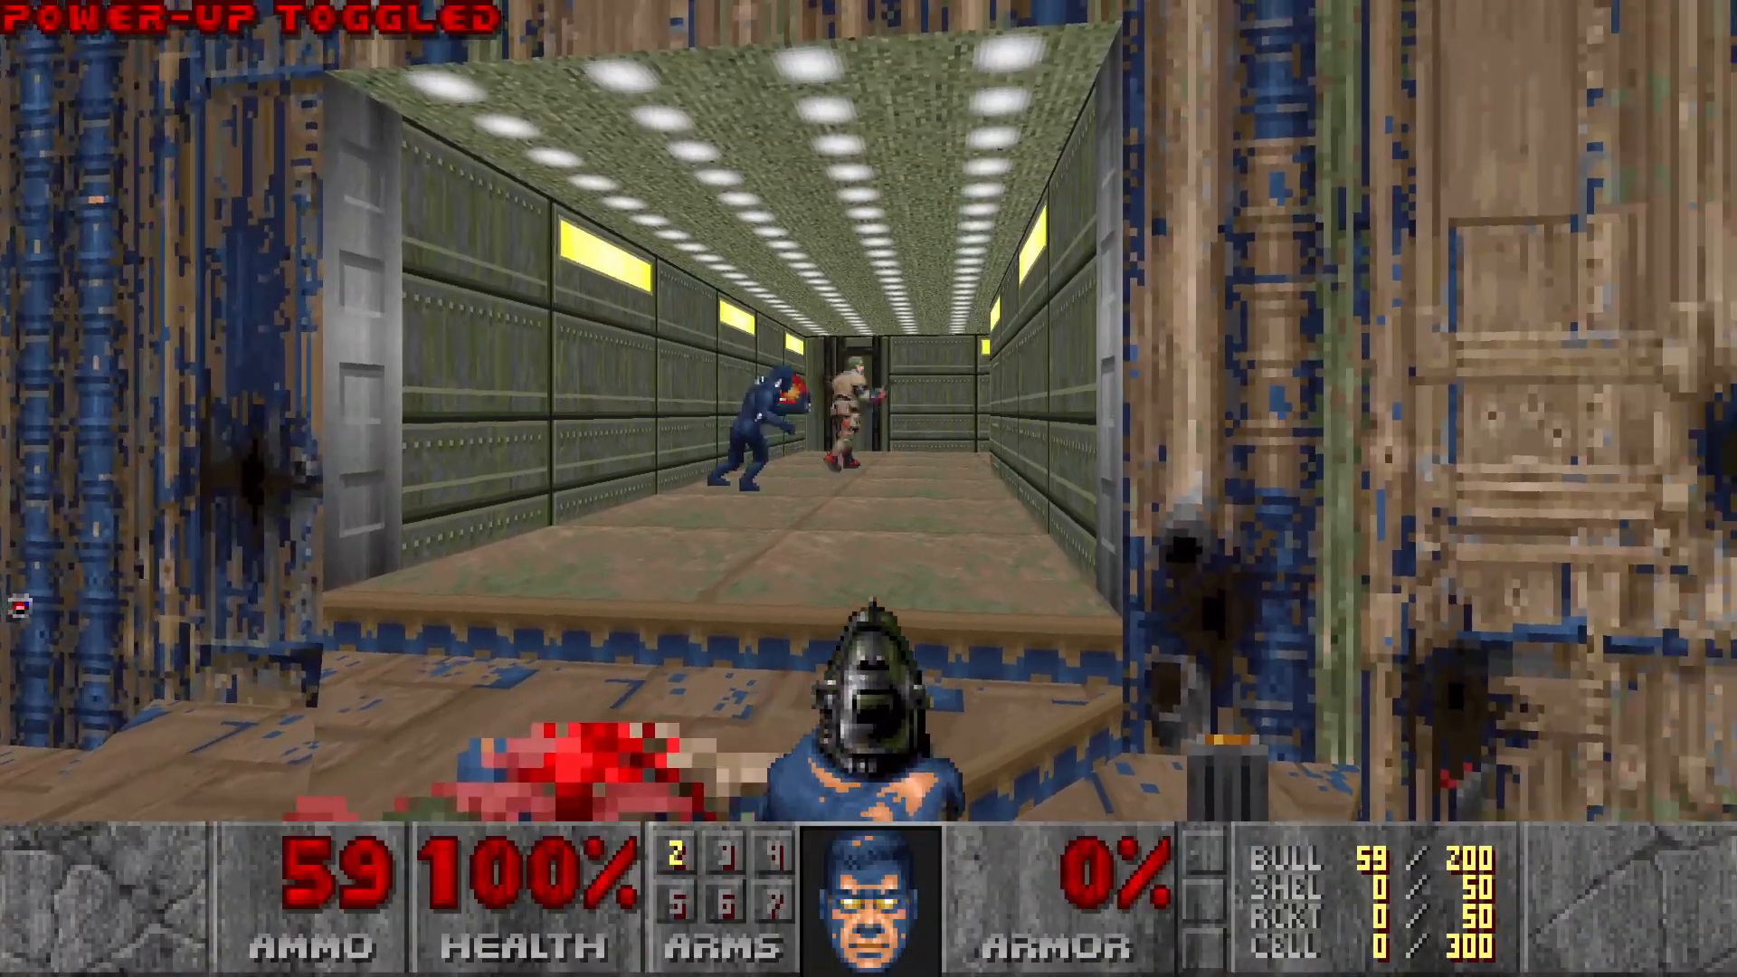
key("ctrl")
key("Down")
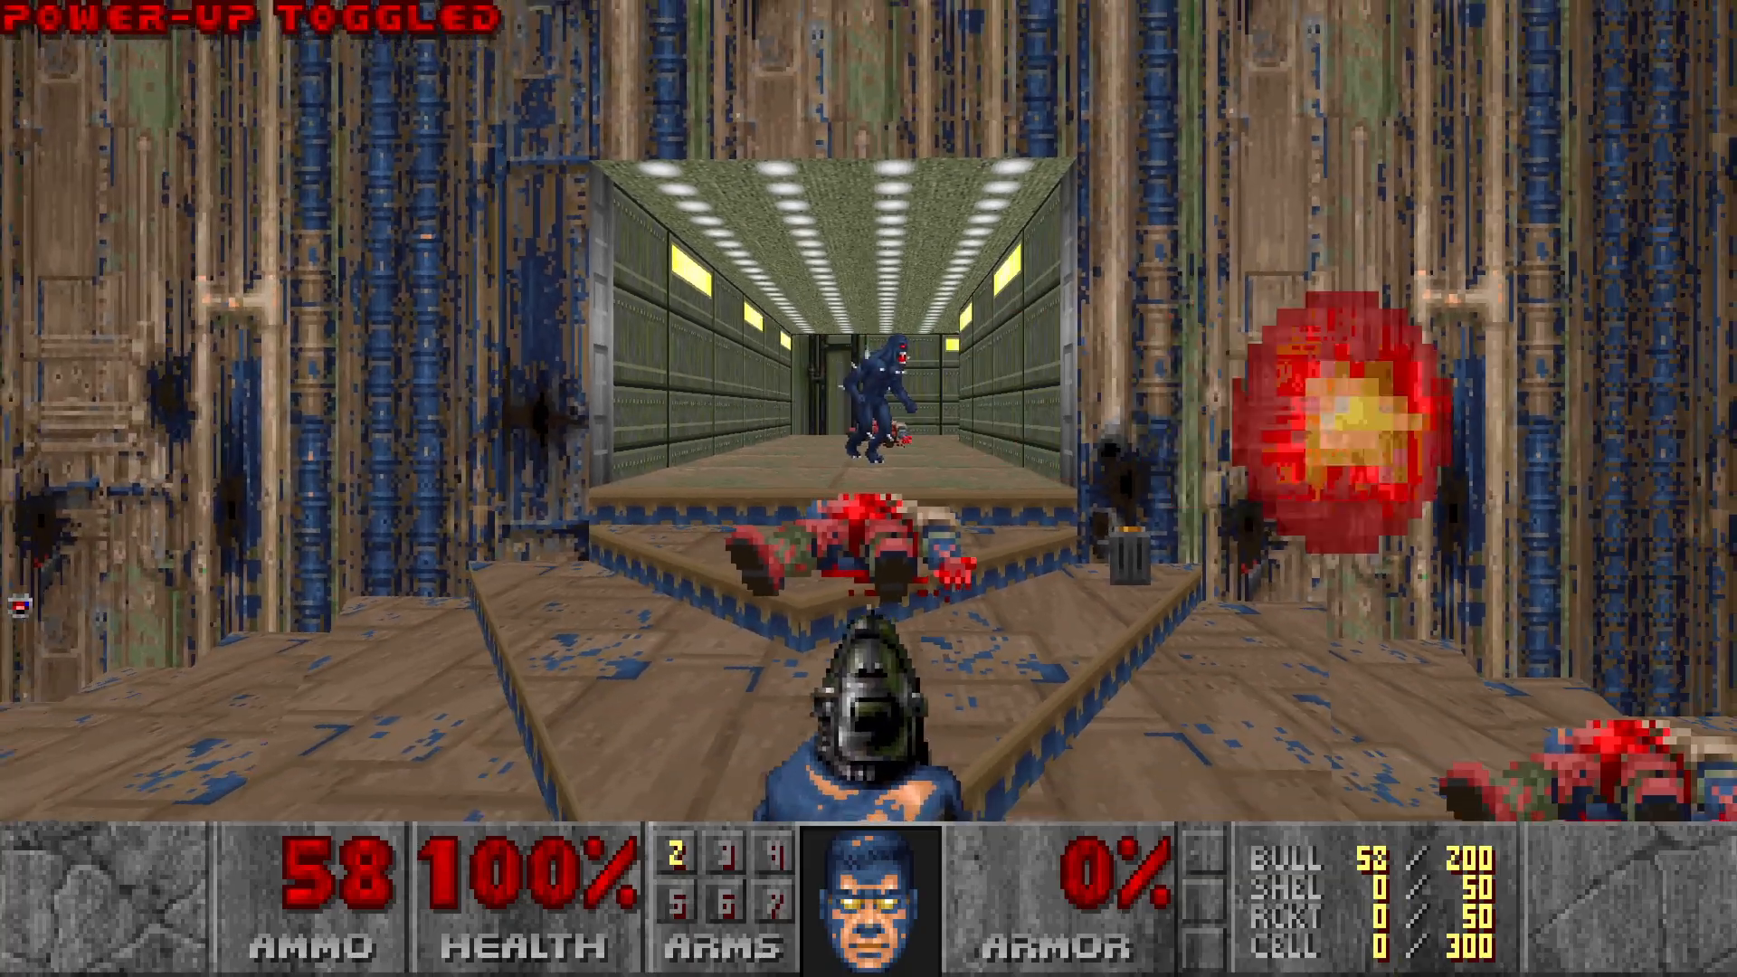
key("Left")
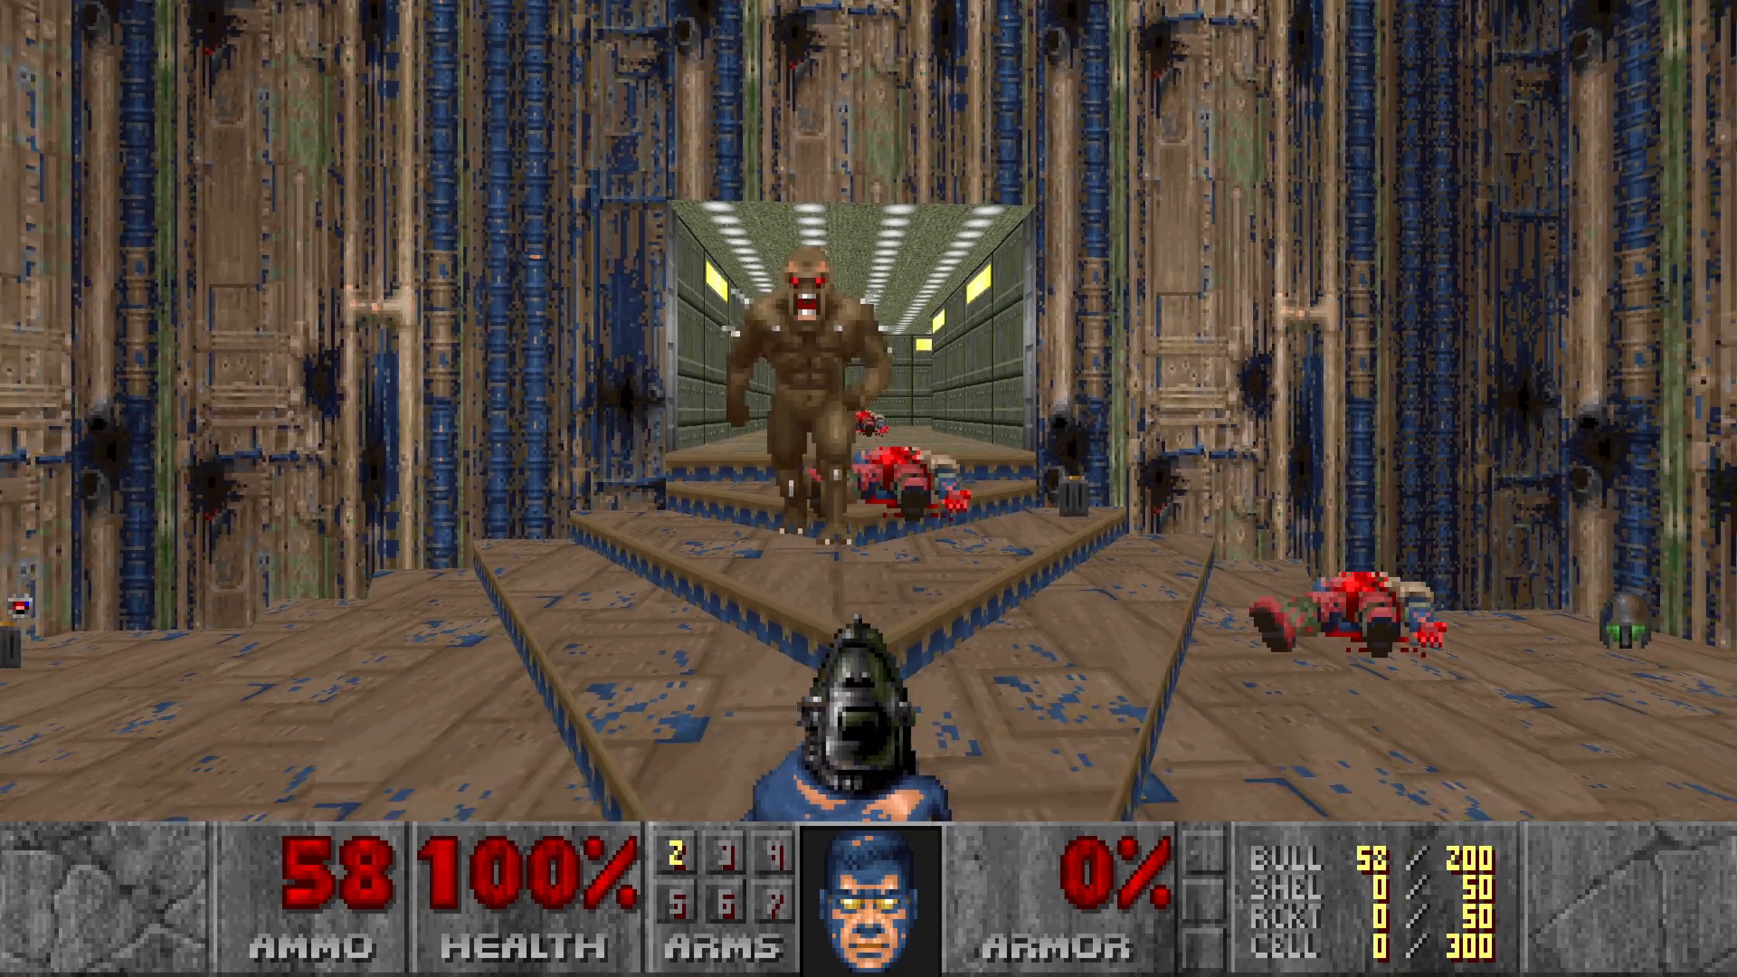
Step: Quit the Doom II test game and return to the WAD editor
key("Escape")
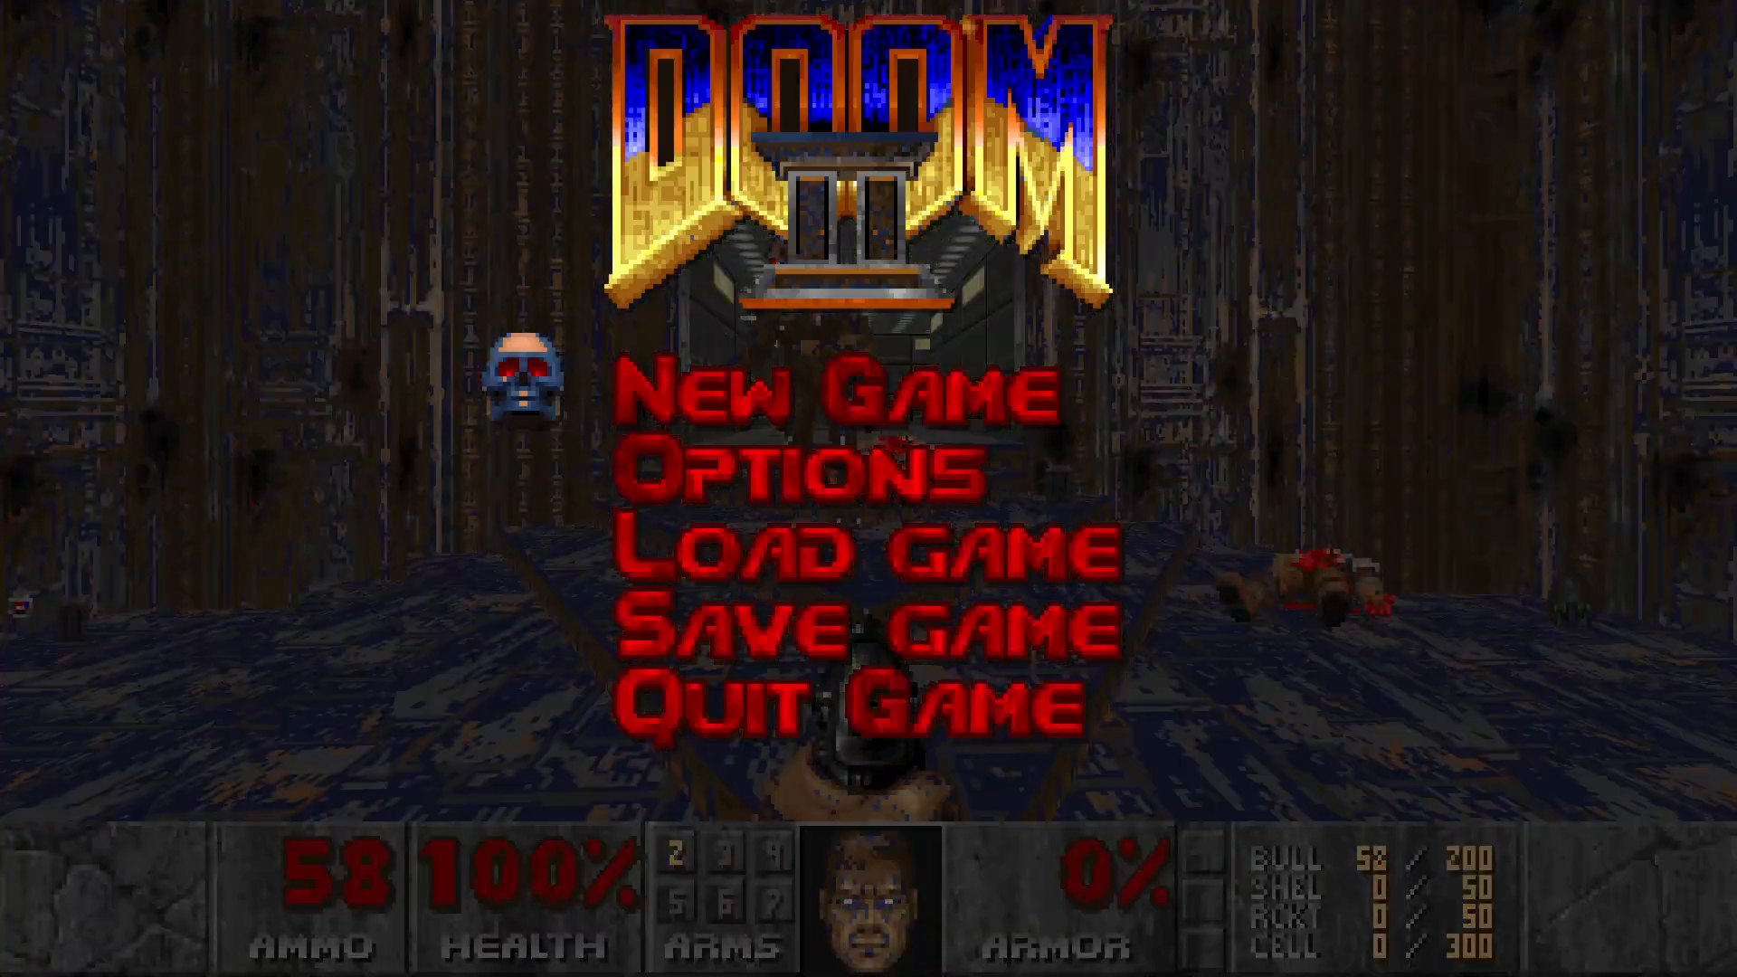
key("Up")
key("Return")
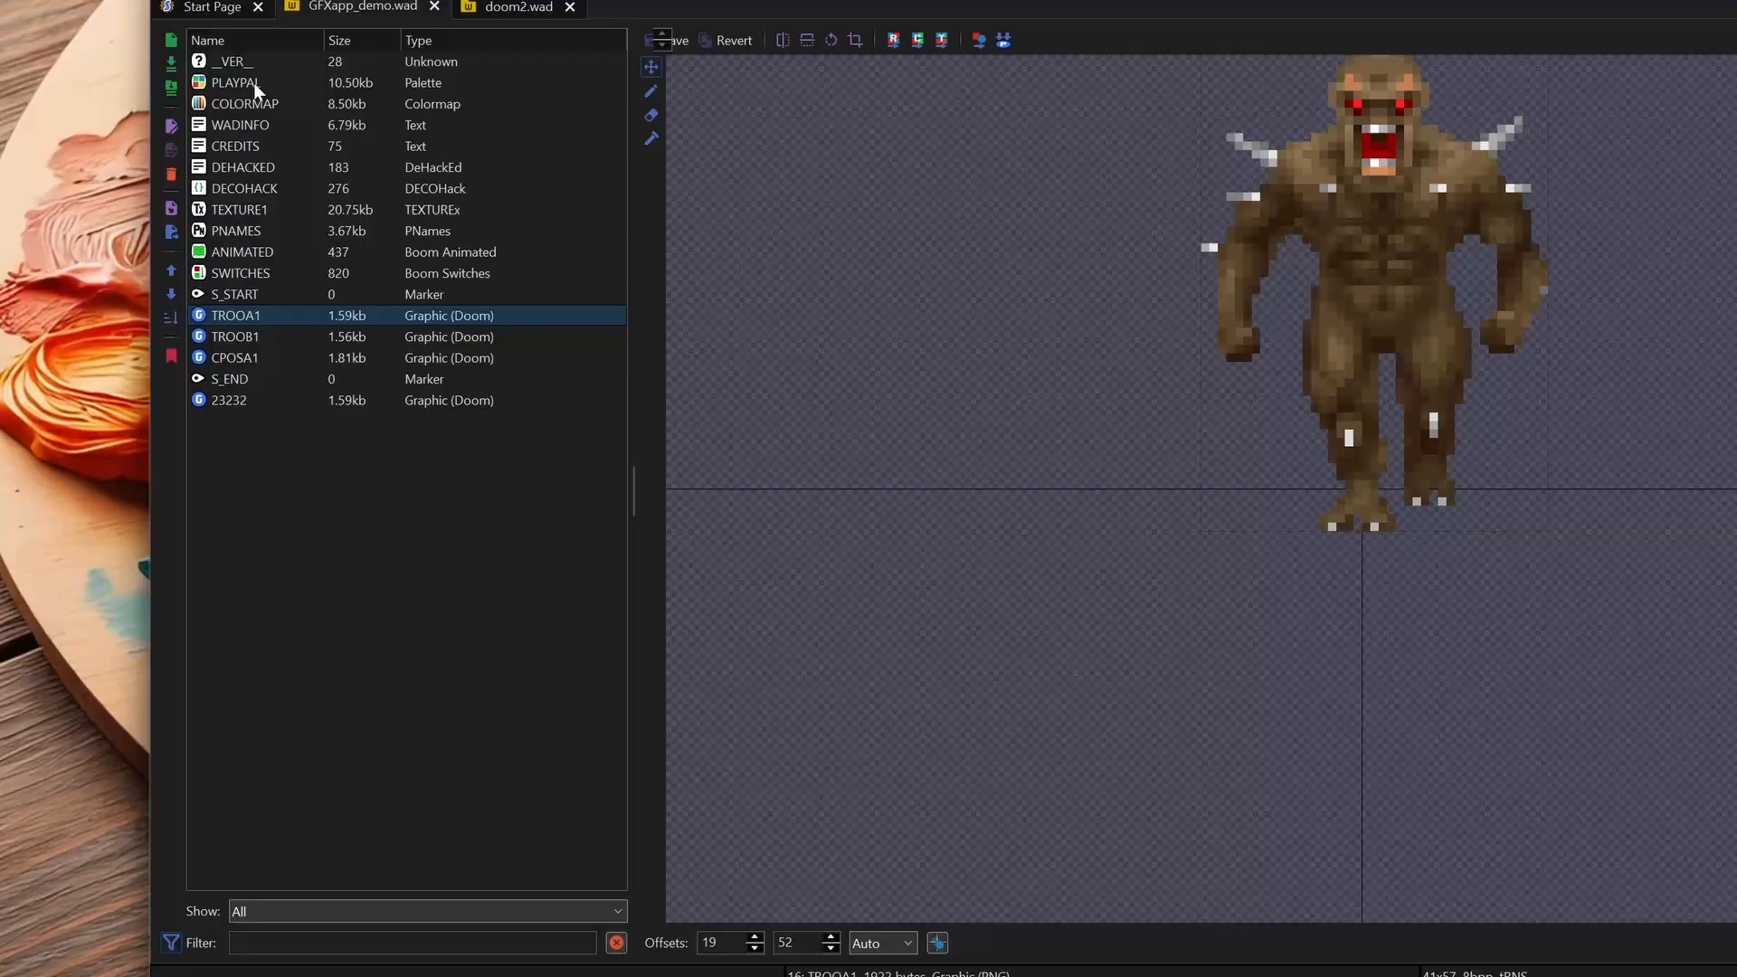
Step: Show the PLAYPAL palette of GFXapp_demo.wad and bring up its Tweak Colours dialog
left_click(319, 285)
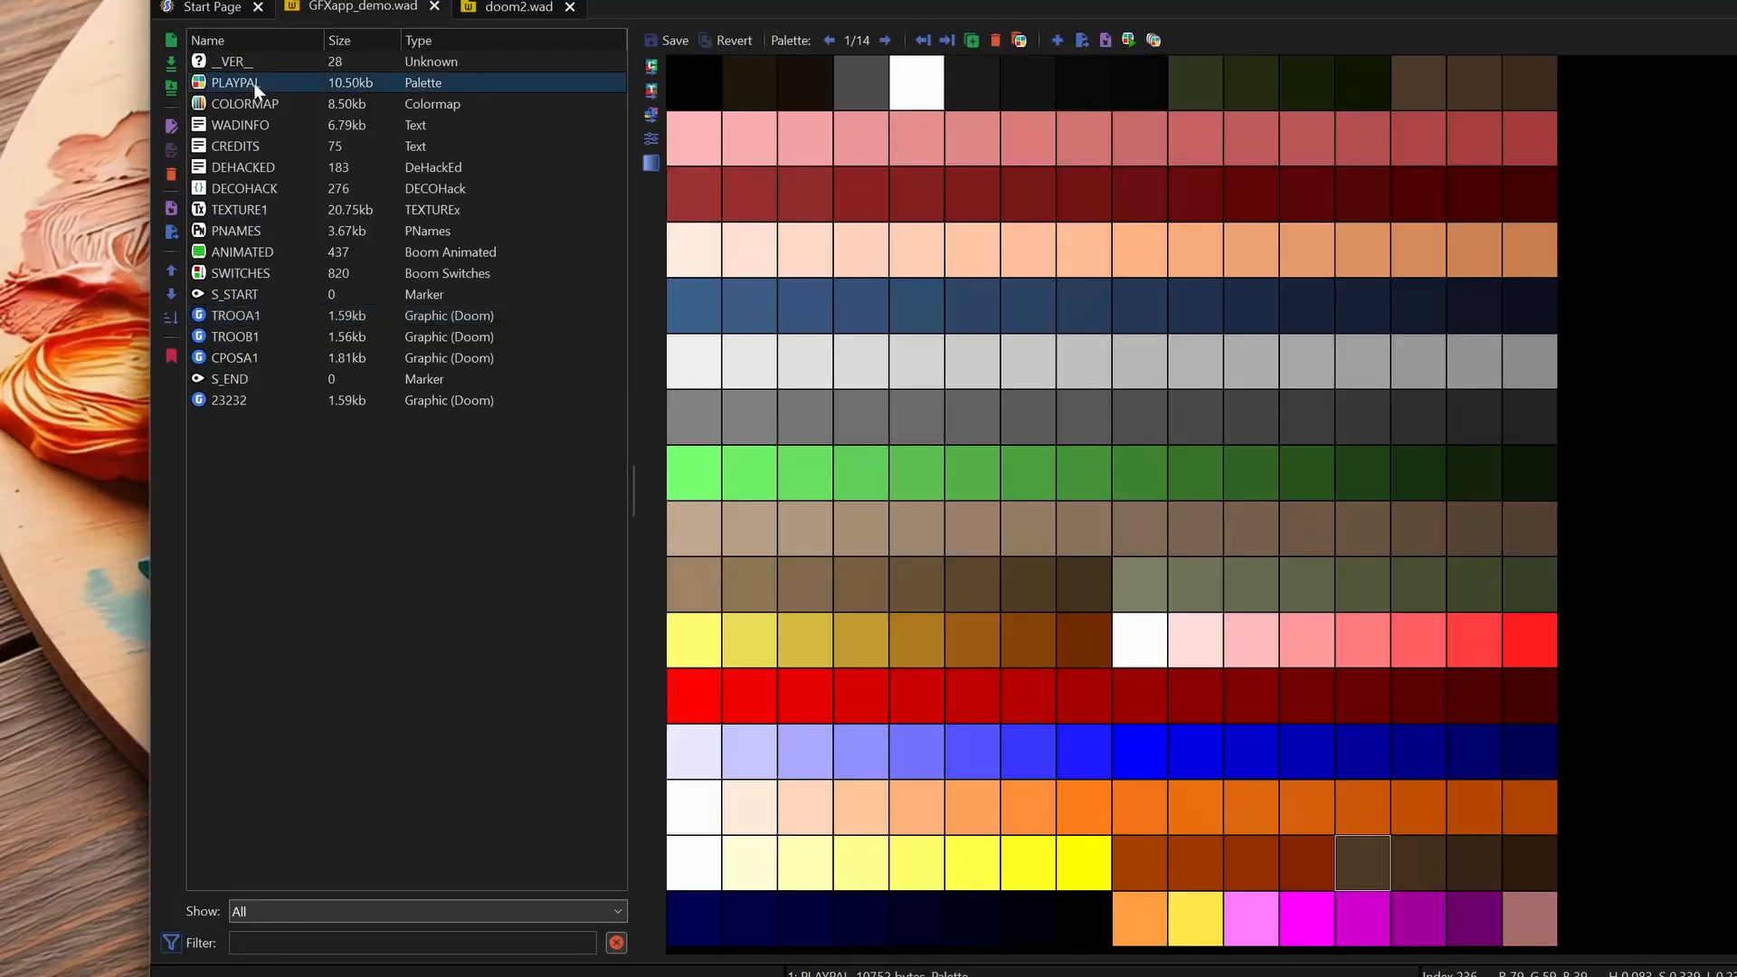
left_click(648, 143)
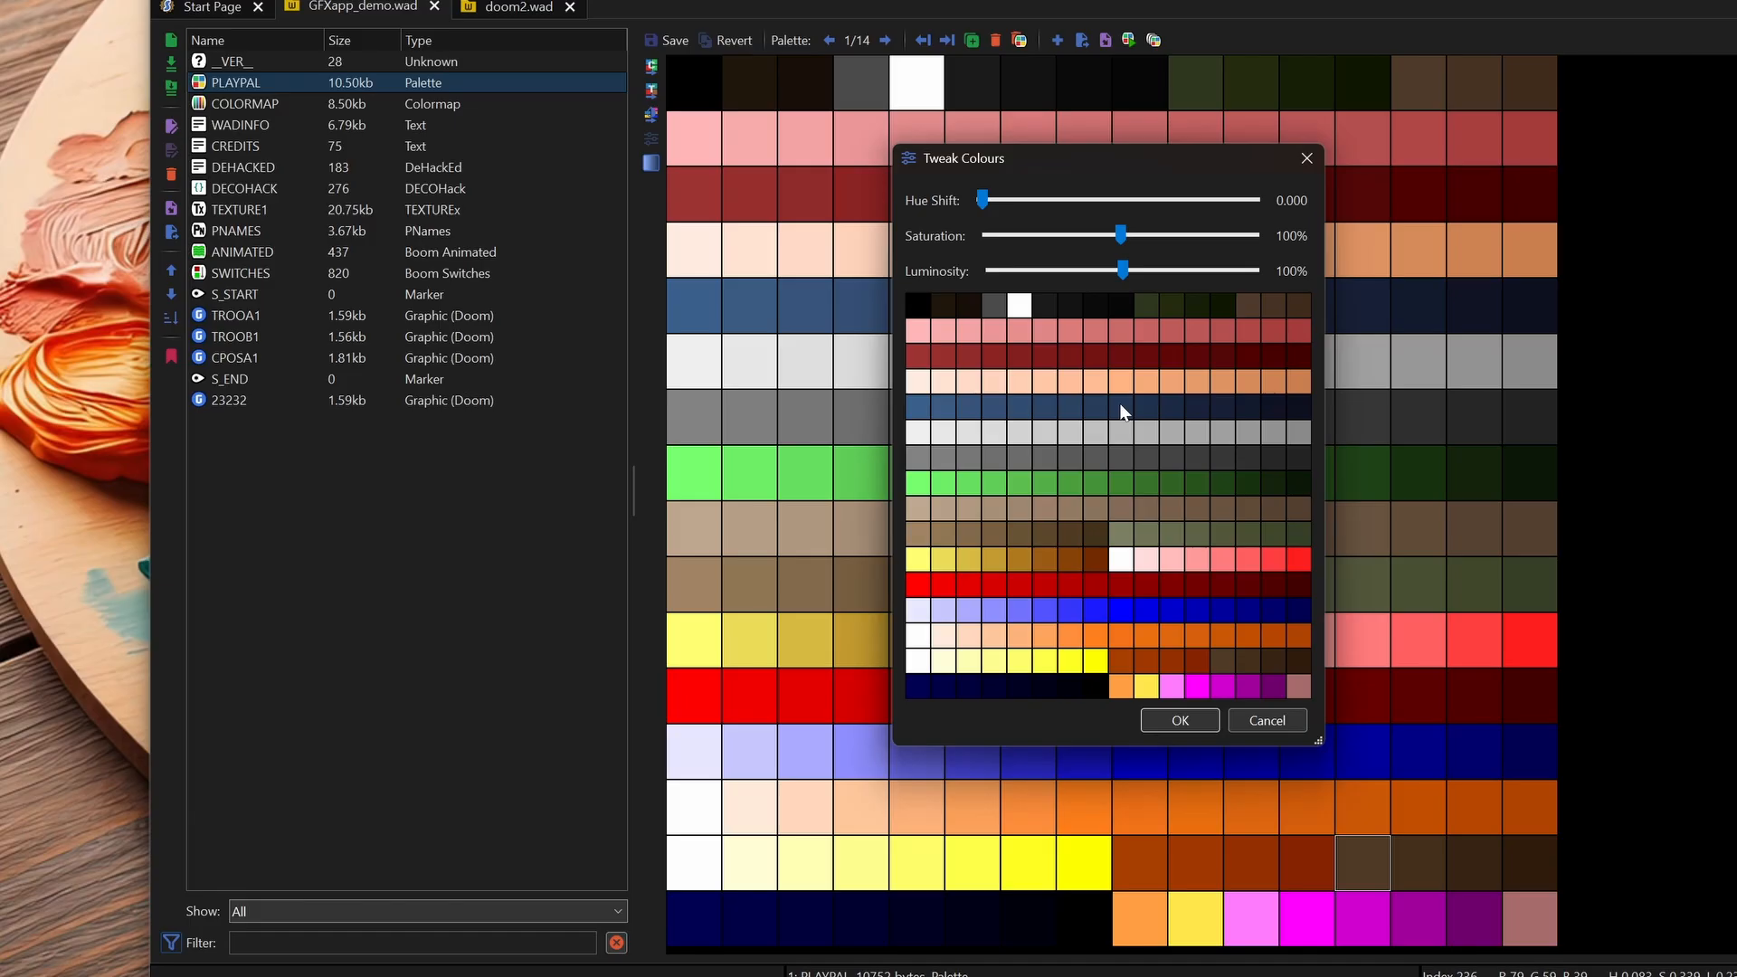
Step: Dismiss the colour tweaks and delete the 23232, TROOA1 and TROOB1 graphics from GFXapp_demo.wad
left_click(1271, 720)
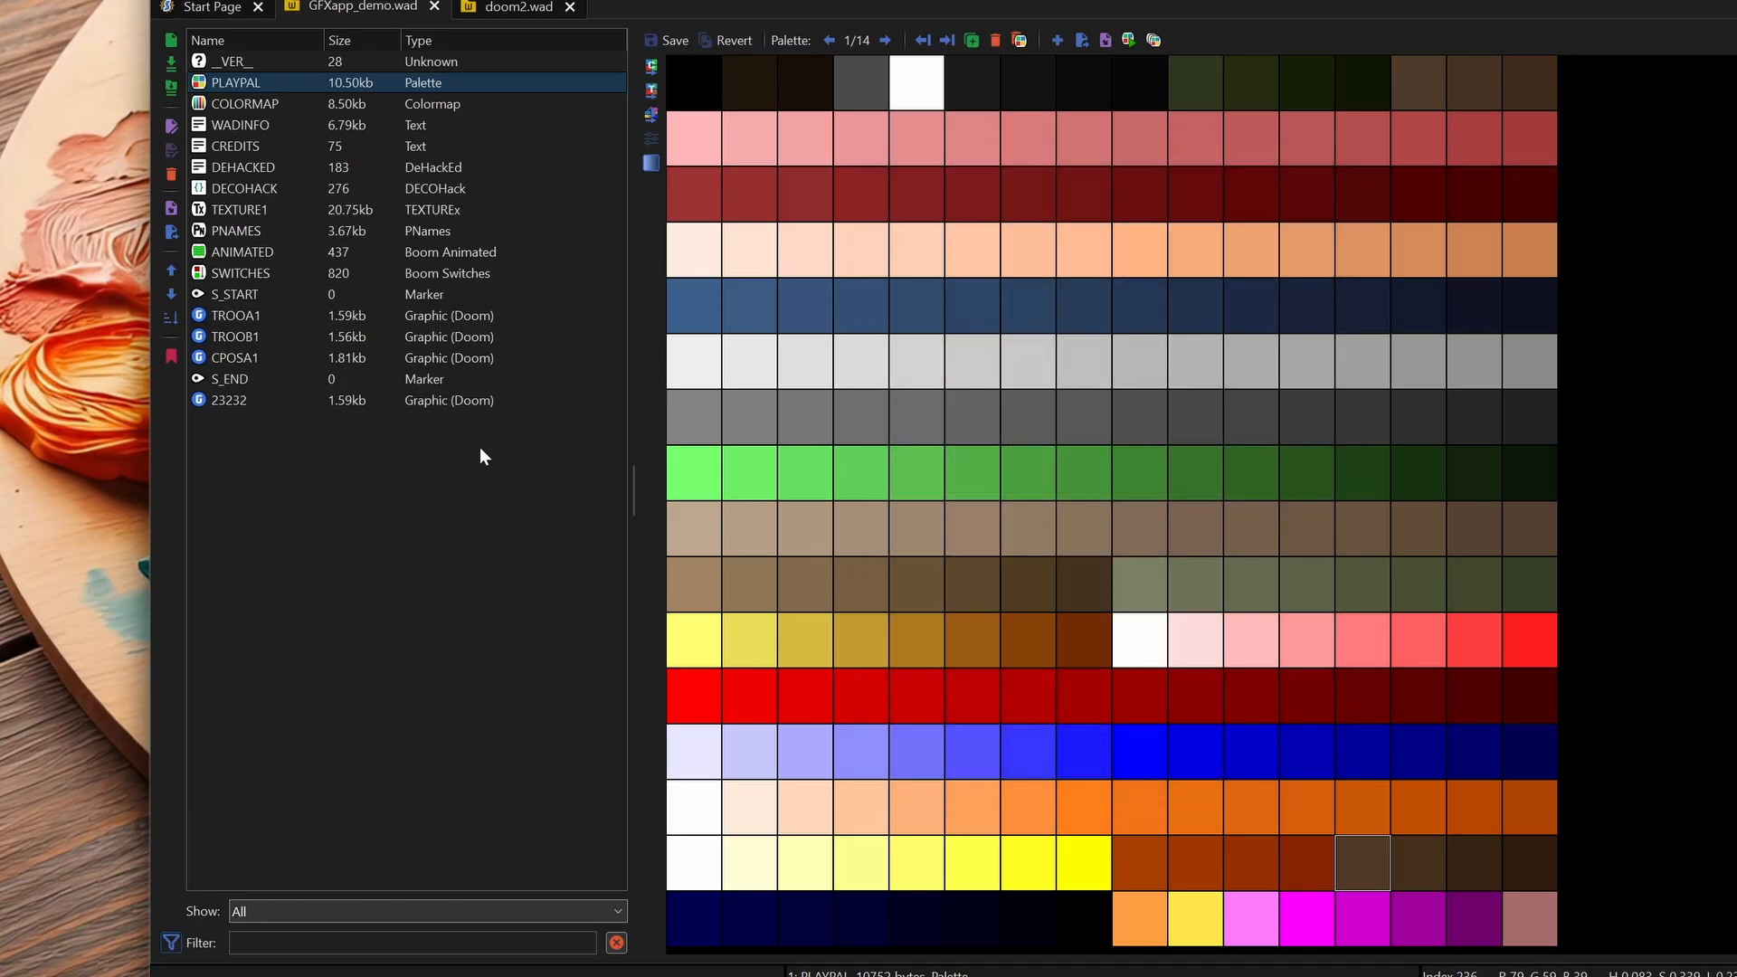
left_click(221, 399)
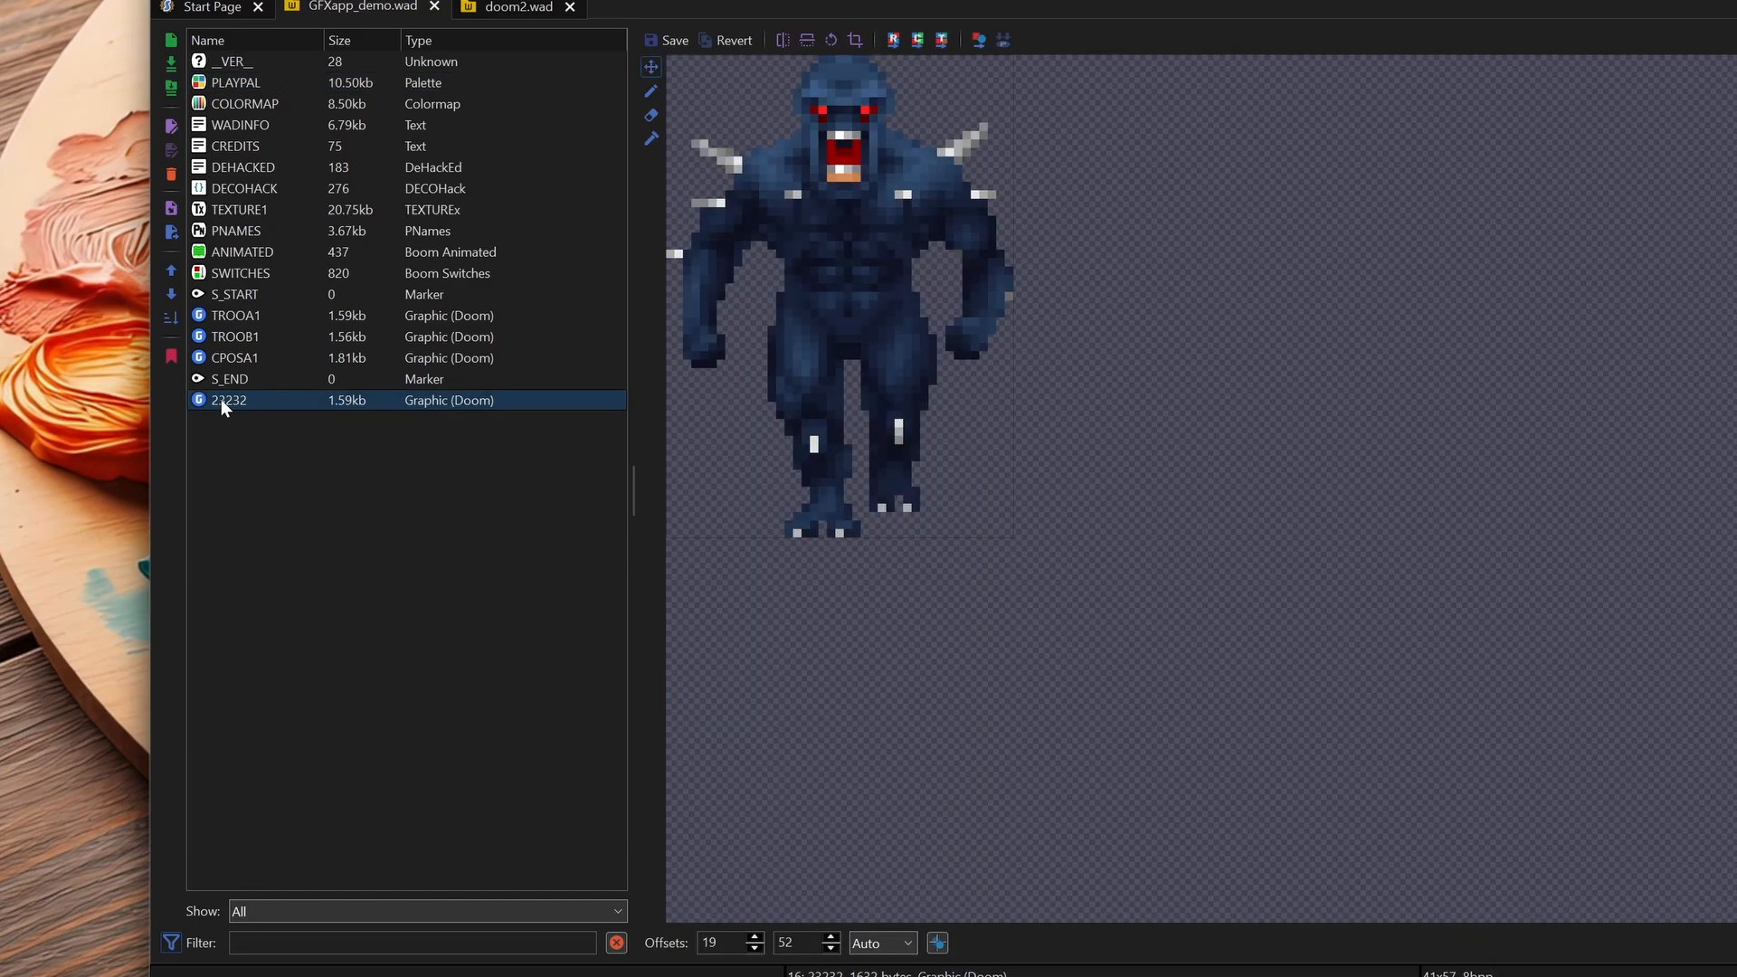
key("Delete")
left_click(1158, 454)
left_click(263, 316)
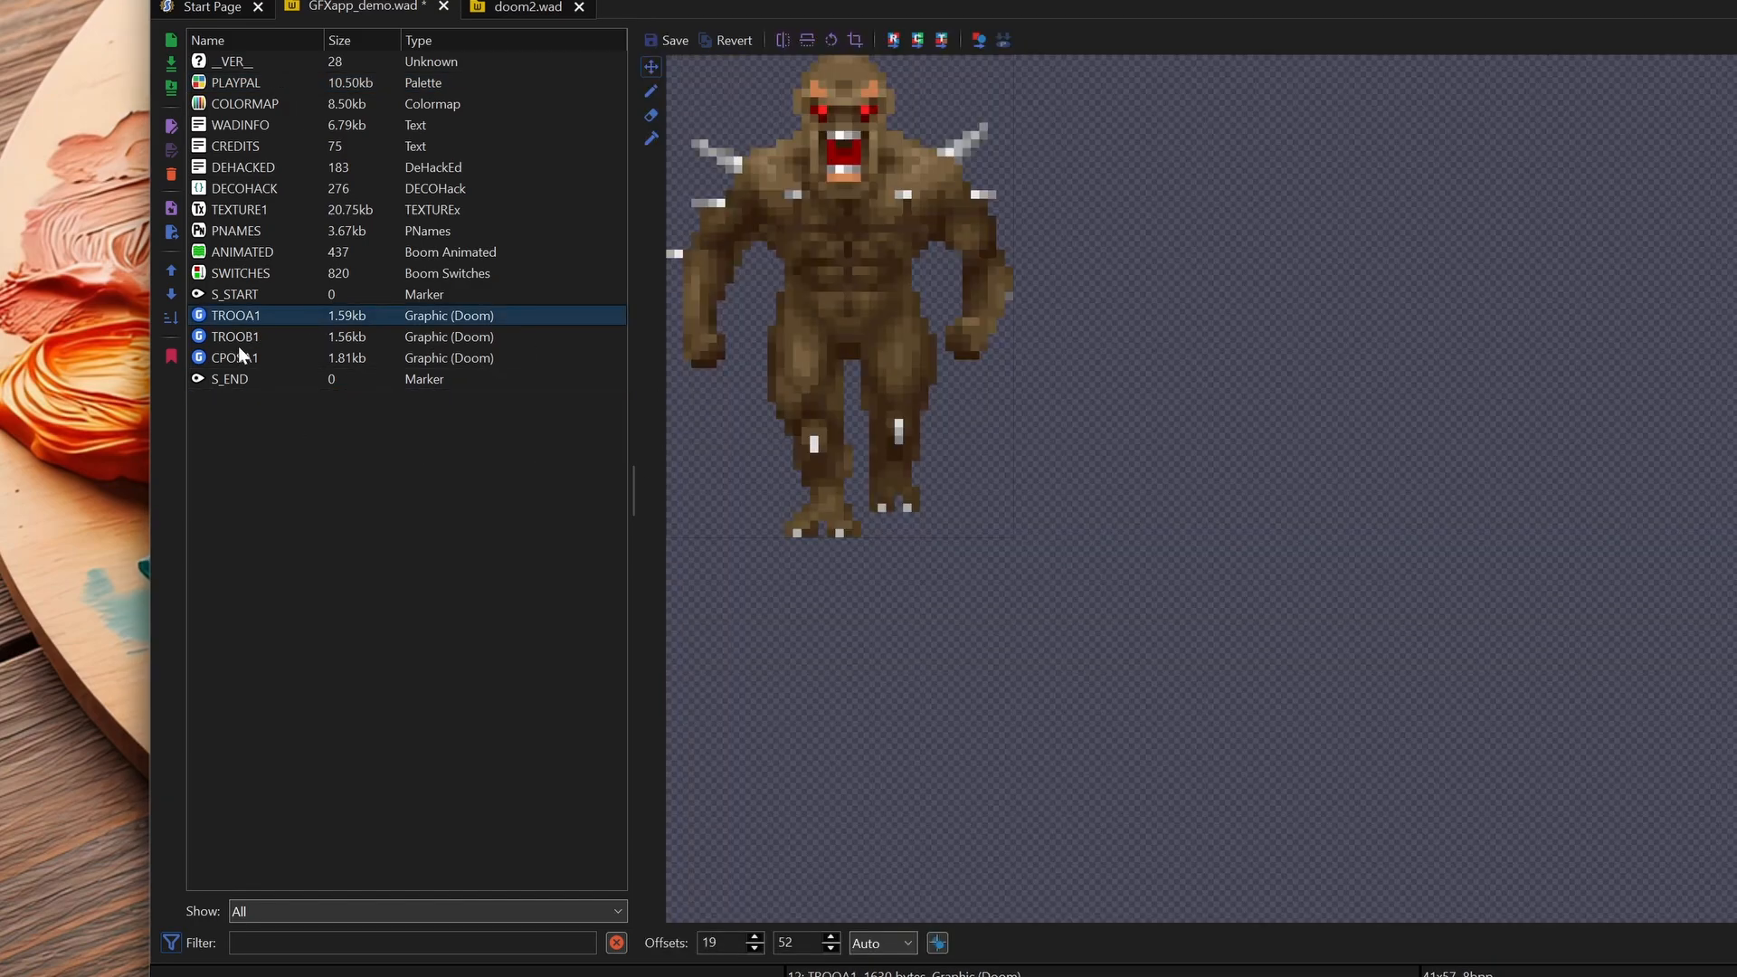
left_click(239, 337, "shift")
key("Delete")
key("Return")
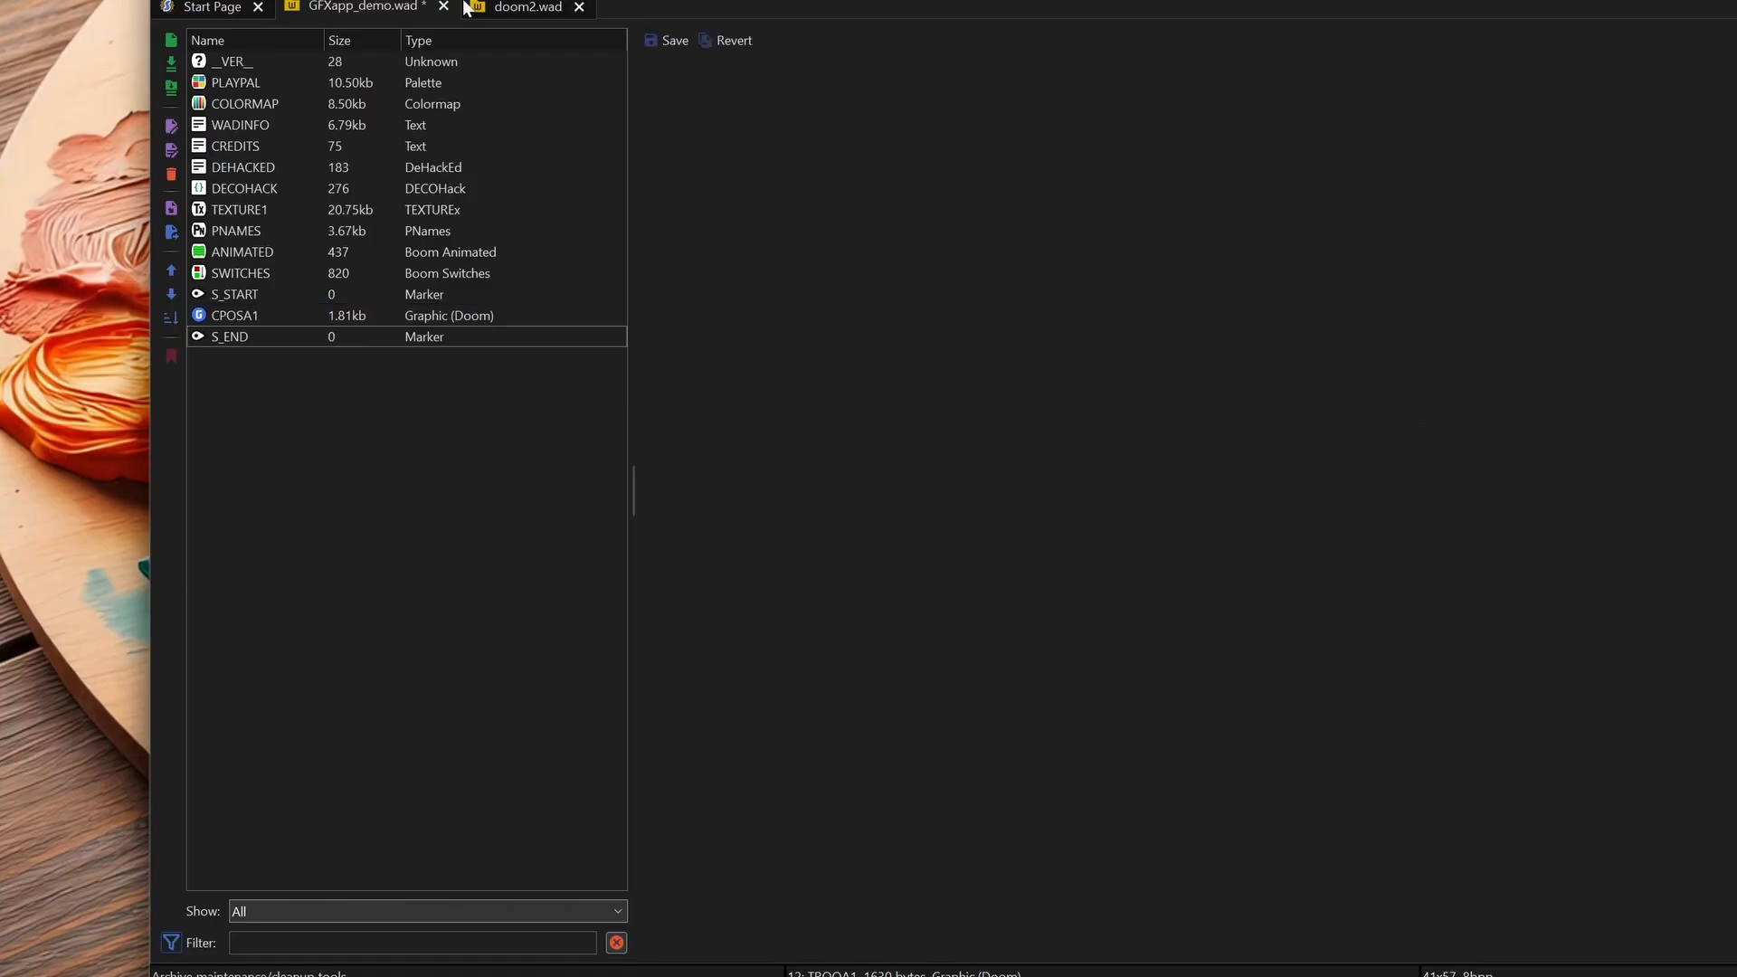
Step: Copy all TROO sprites, TROOA1 to TROOU0, from doom2.wad into GFXapp_demo.wad after the S_START marker and save the archive
left_click(529, 7)
left_click(244, 62)
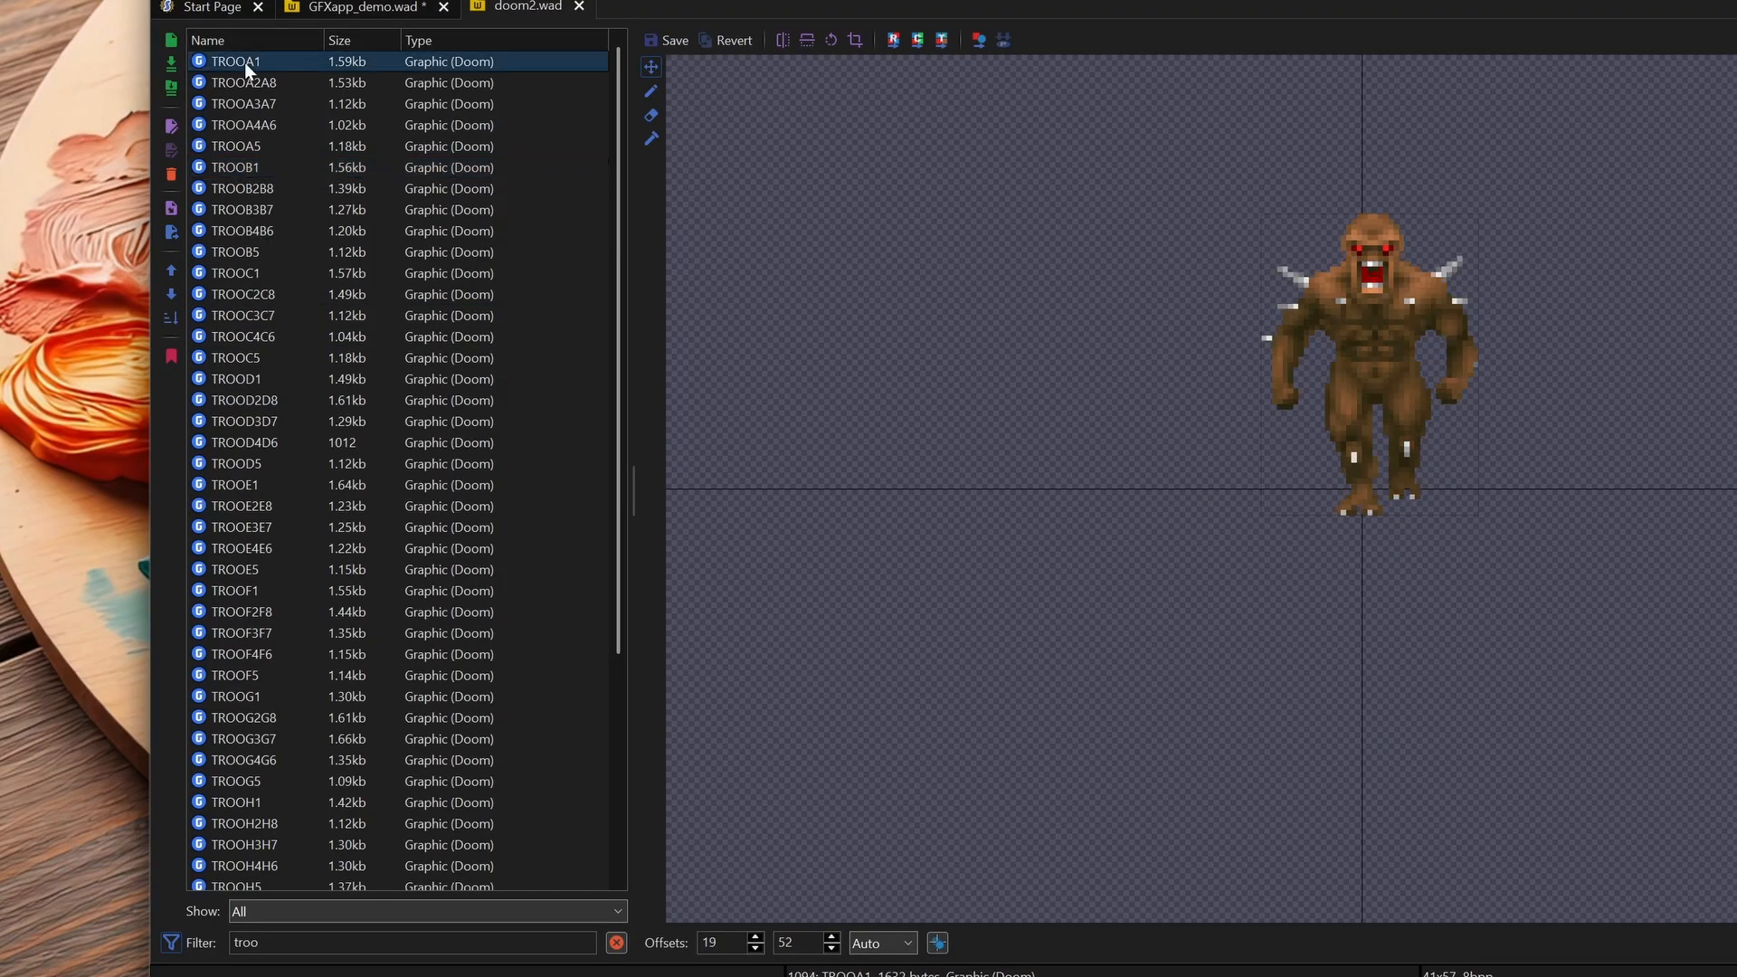
scroll(250, 91, "down", 5)
left_click(250, 867, "shift")
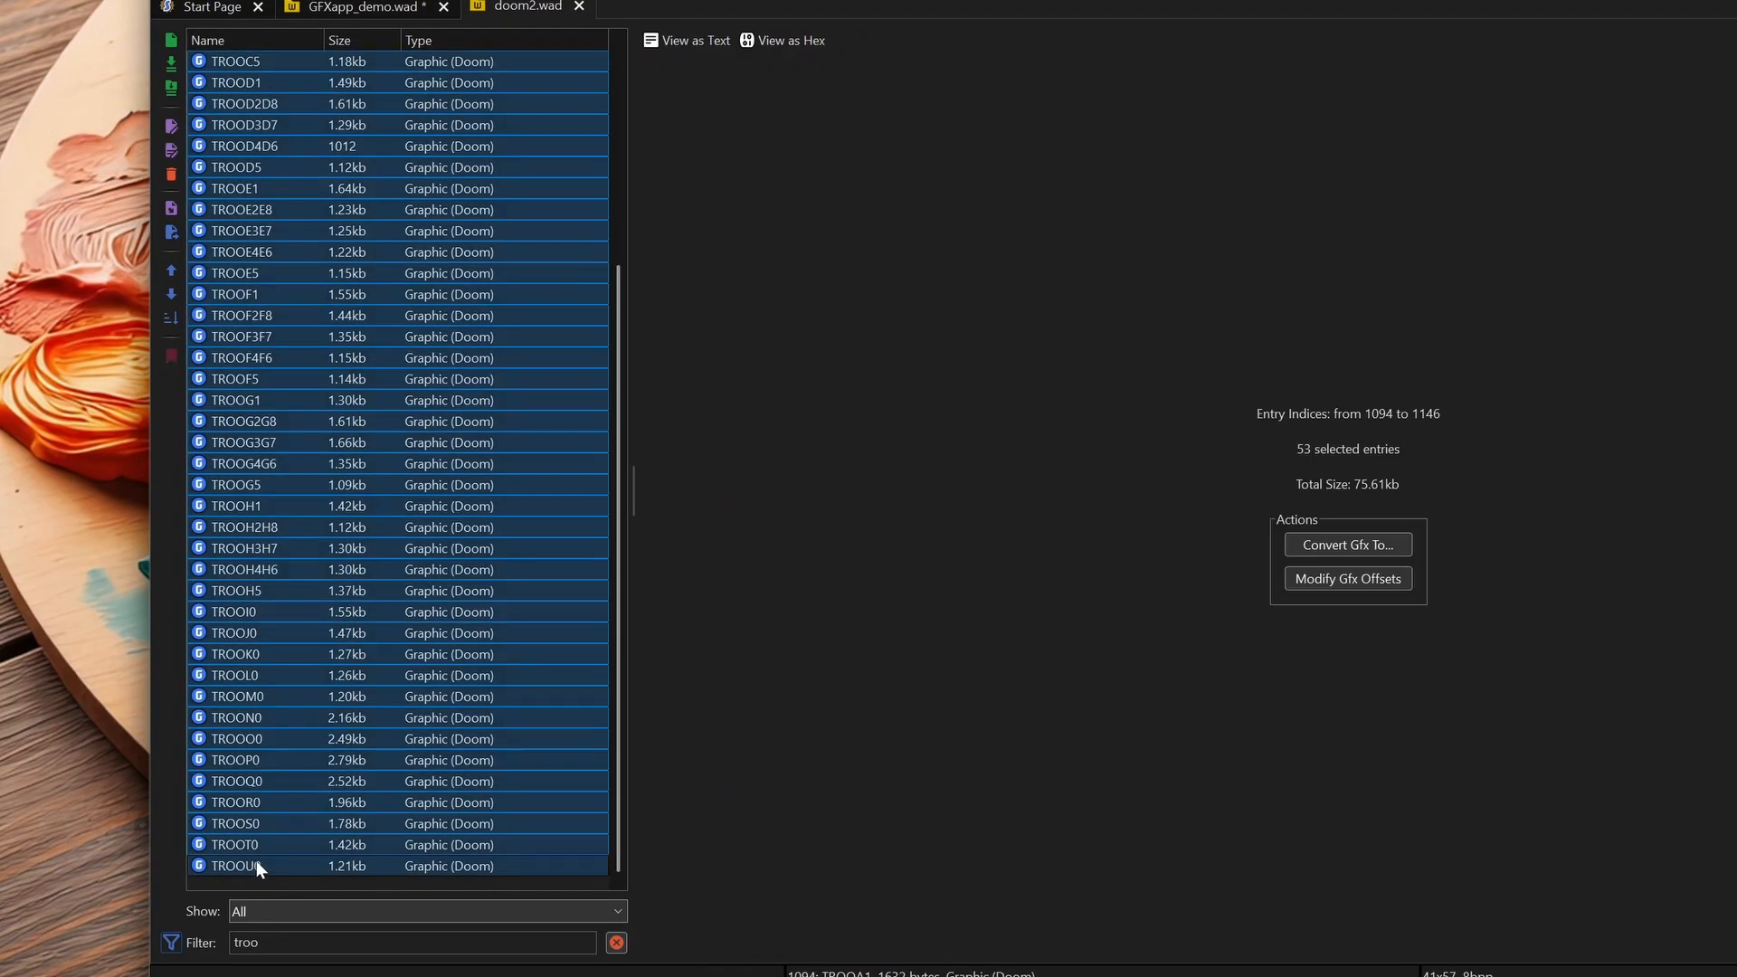
left_click(375, 7)
left_click(246, 297)
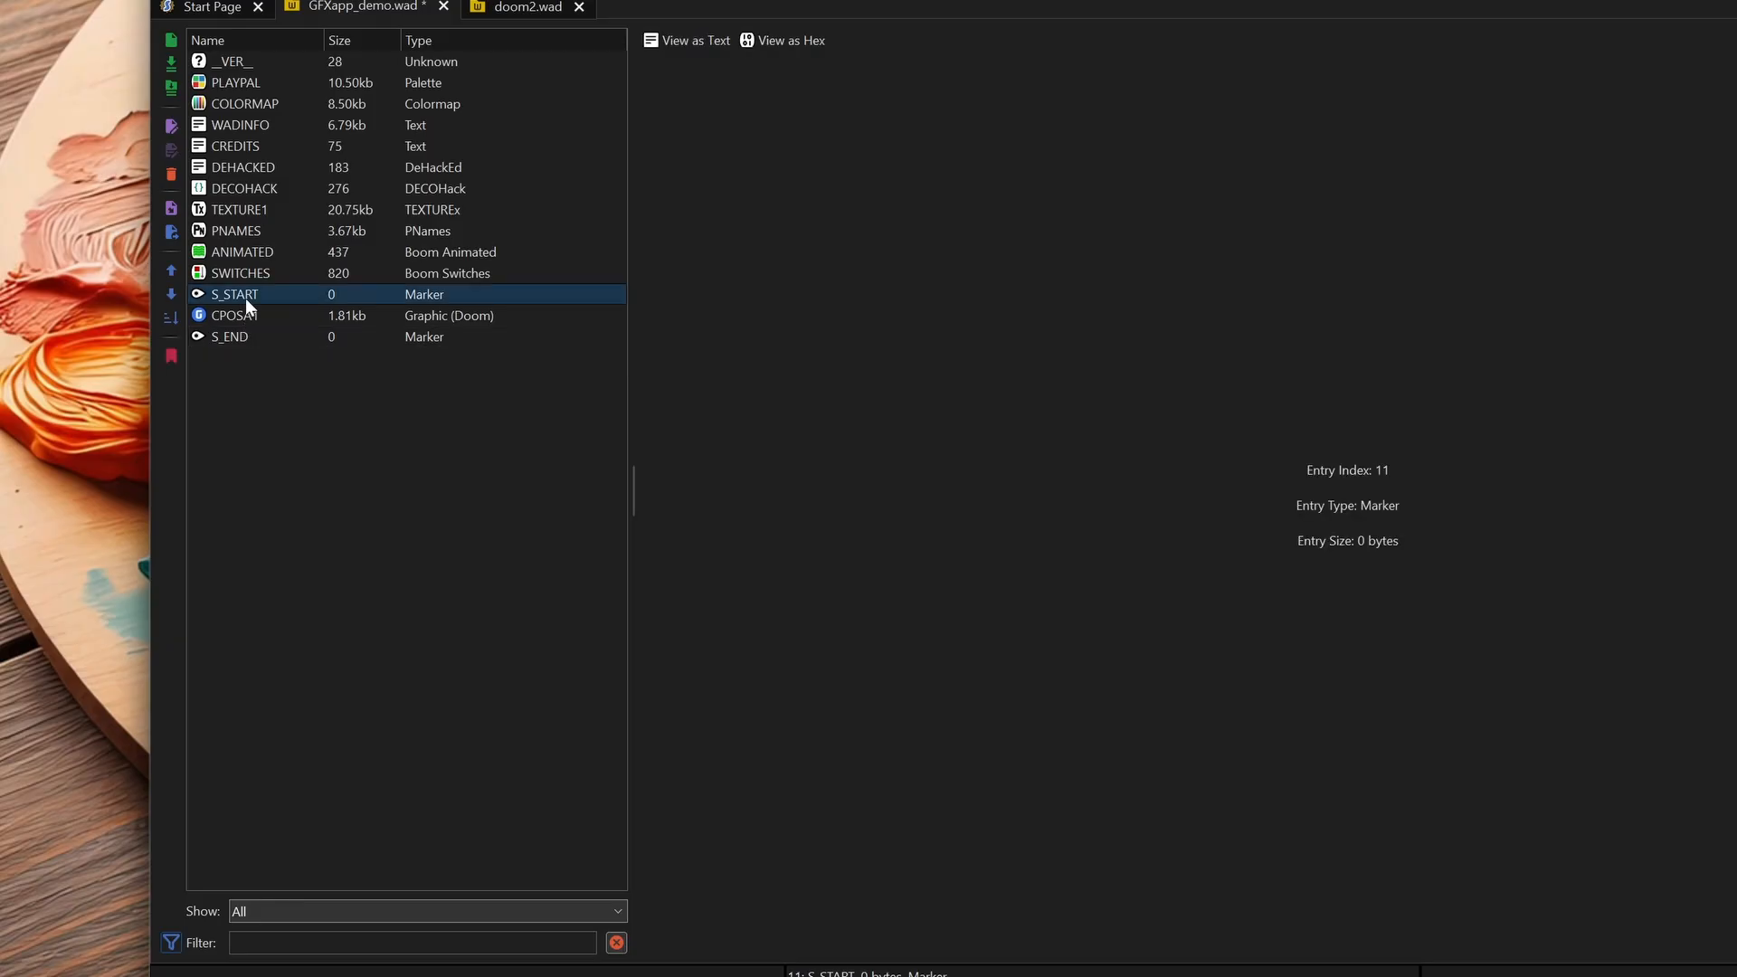
key("ctrl+v")
key("ctrl+s")
Step: Examine how the TROO sprites look with the archive's own palette, going through the frames from TROOA1 to TROOG1 and back
left_click(272, 318)
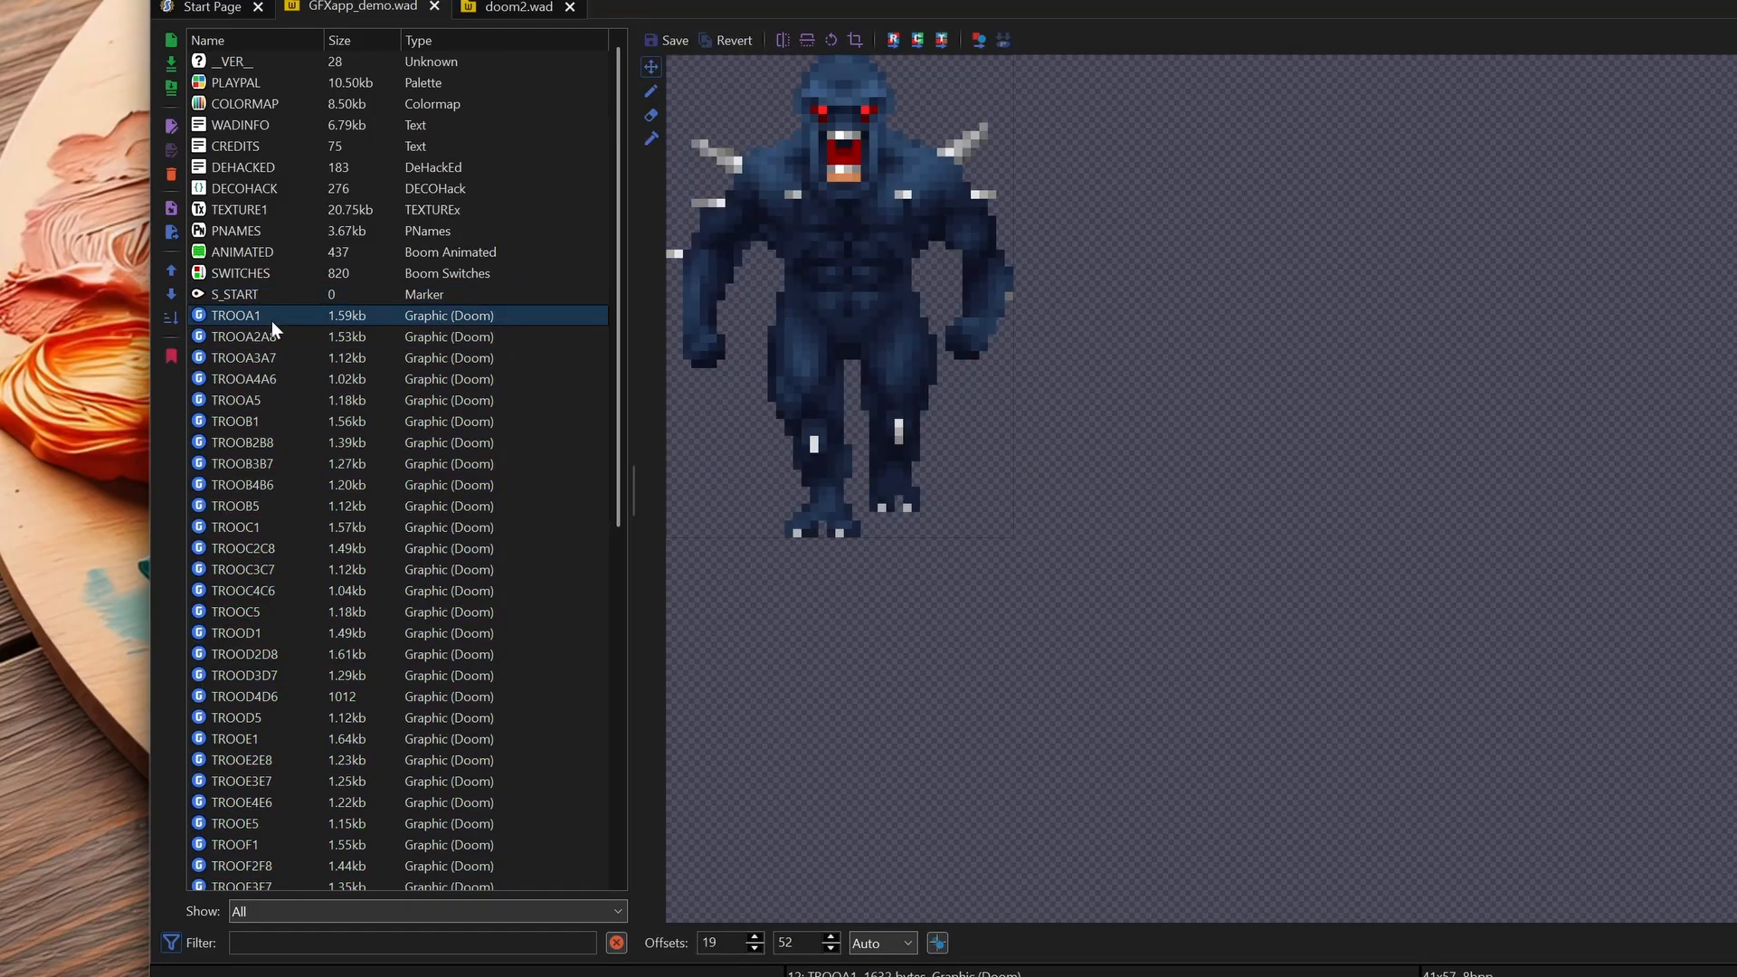
key("Down")
key("Down")
key("Down")
key("Down")
key("Down")
key("Down")
key("Down")
key("Down")
key("Down")
key("Down")
key("Down")
key("Down")
key("Down")
key("Down")
key("Down")
key("Down")
key("Down")
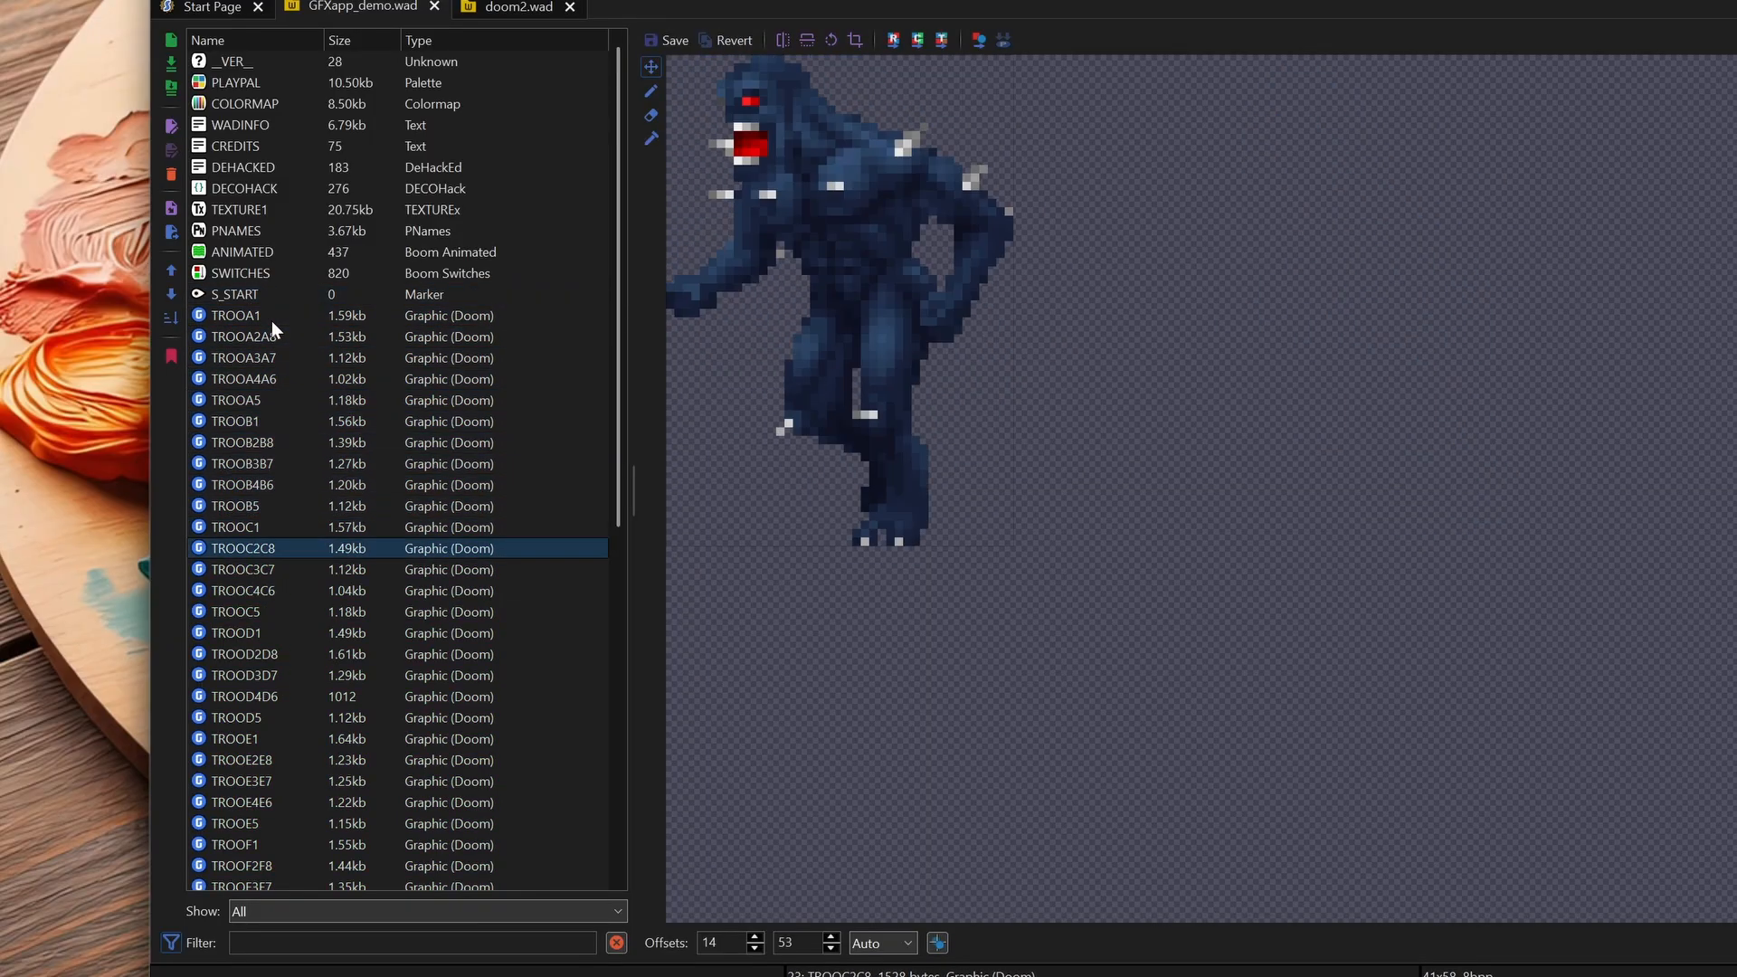
key("Down")
key("Down")
key("Down")
key("Down")
key("Down")
key("Down")
key("Down")
key("Down")
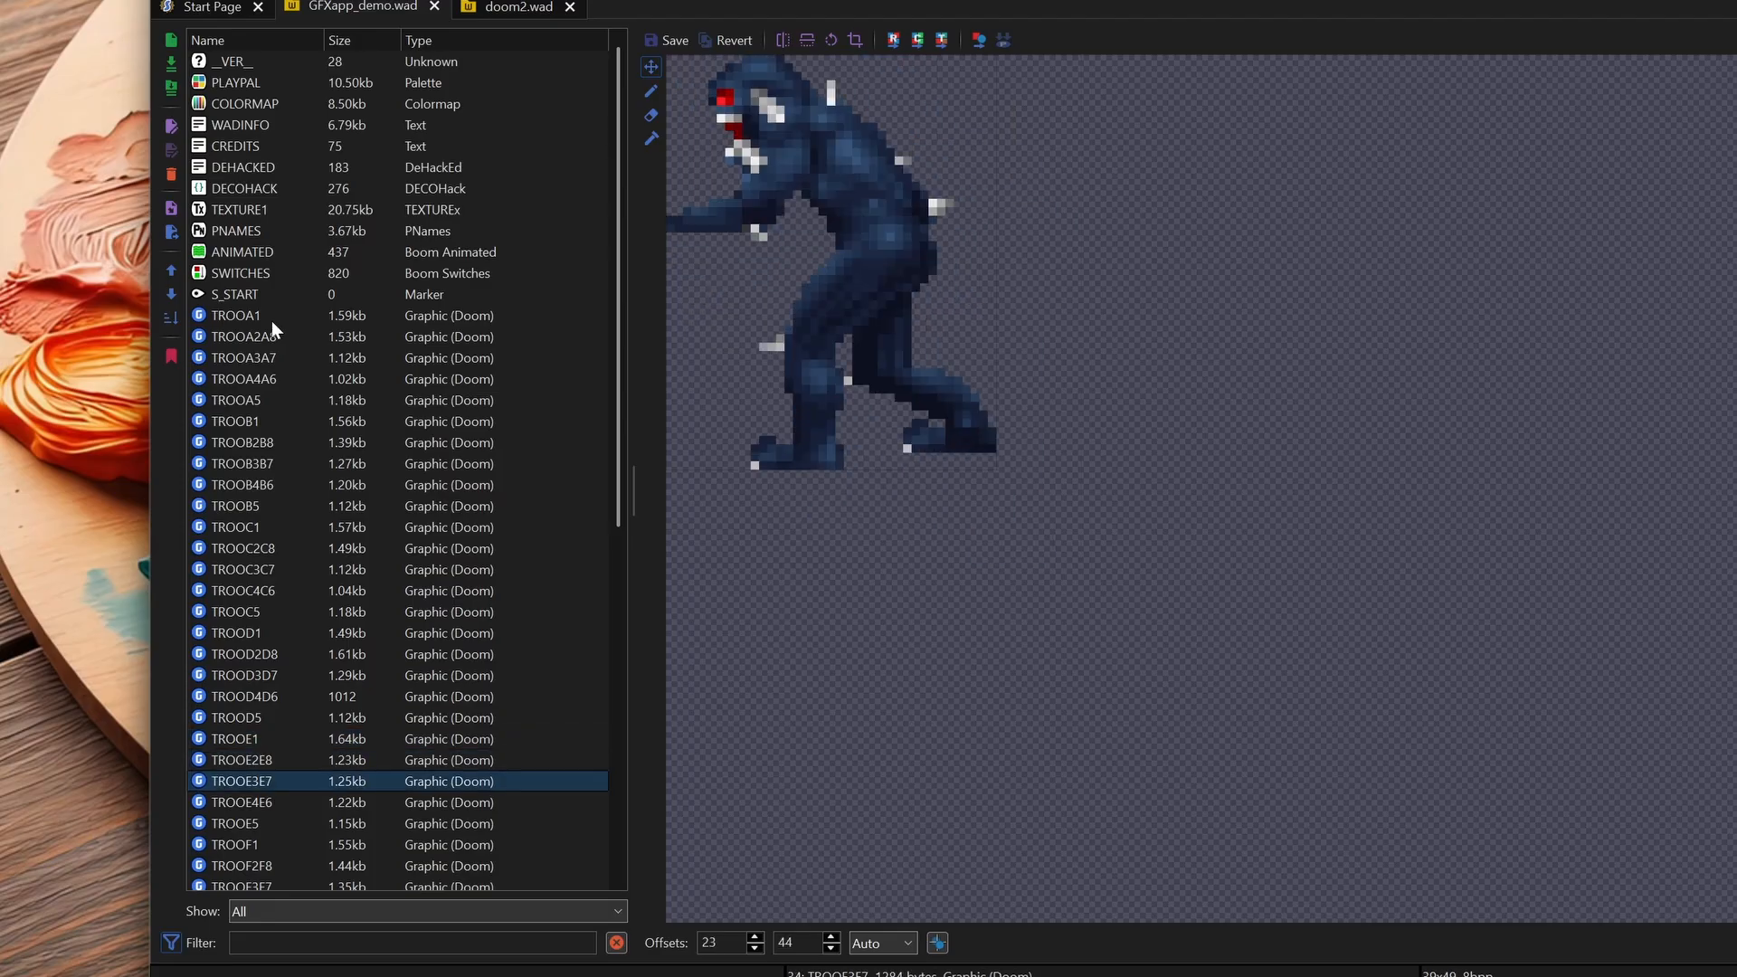
key("Down")
key("Down")
key("Down")
key("Down")
key("Down")
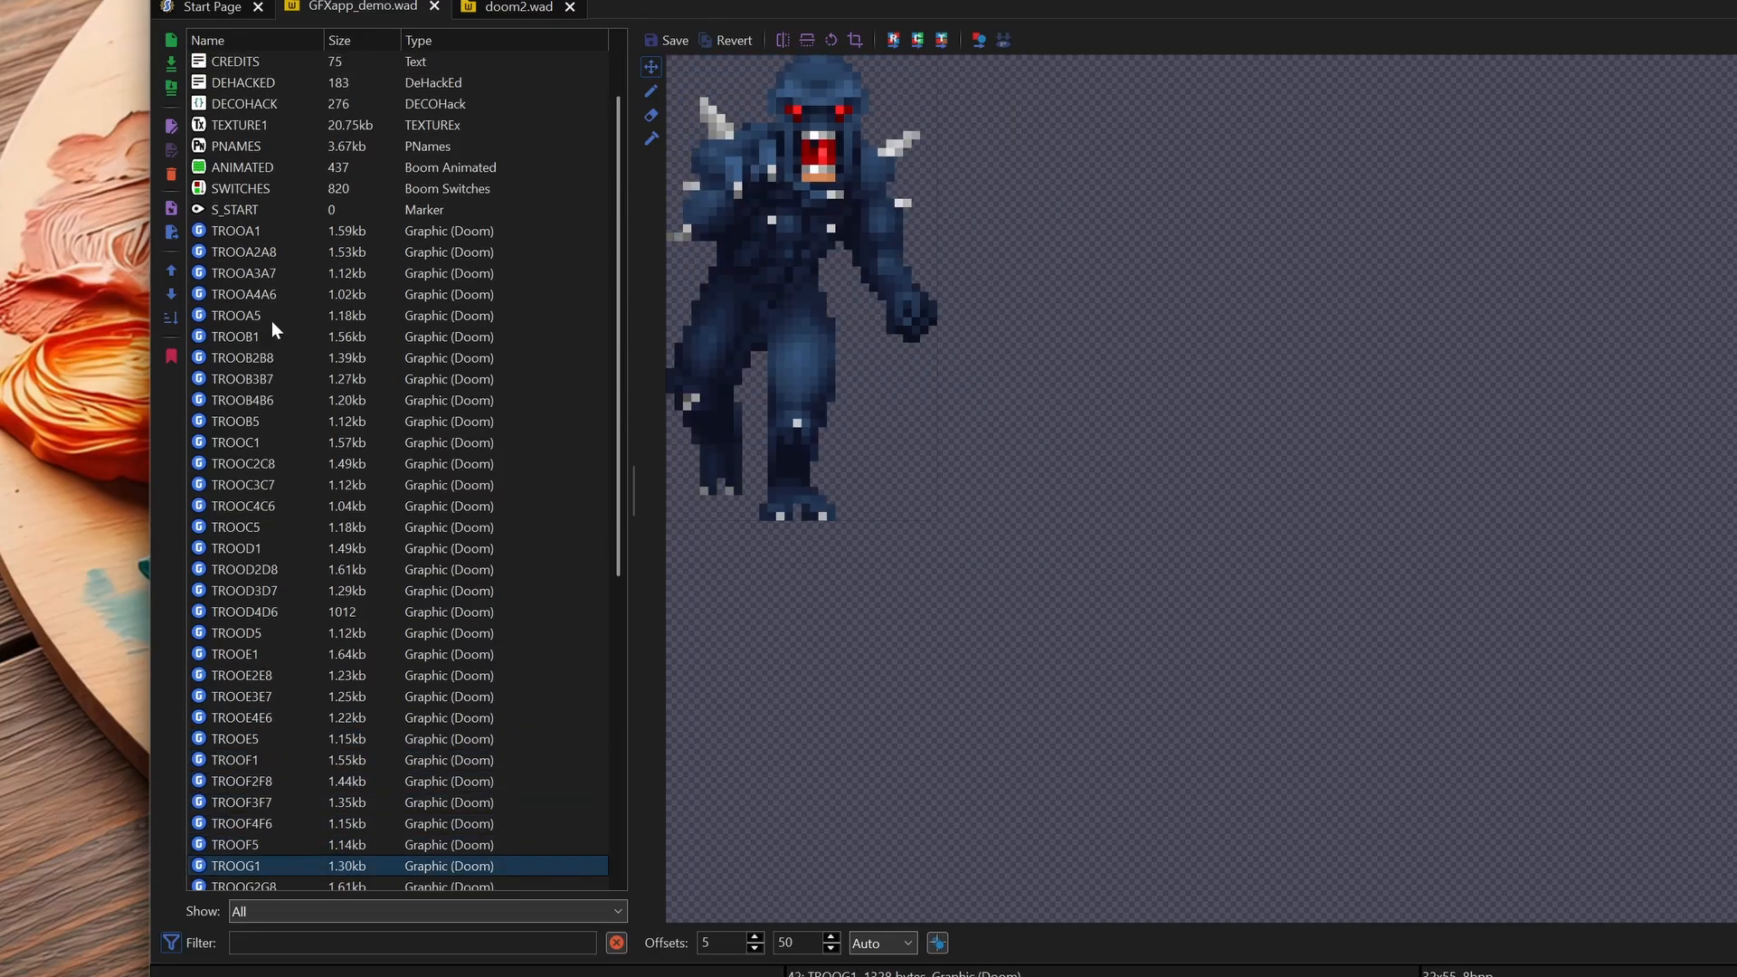
key("Up")
key("Up")
key("Up")
key("Up")
key("Up")
key("Up")
key("Up")
key("Up")
key("Up")
key("Up")
key("Up")
key("Up")
key("Up")
key("Up")
key("Up")
key("Up")
key("Up")
key("Up")
key("Up")
key("Up")
key("Up")
key("Up")
key("Up")
key("Up")
key("Up")
key("Up")
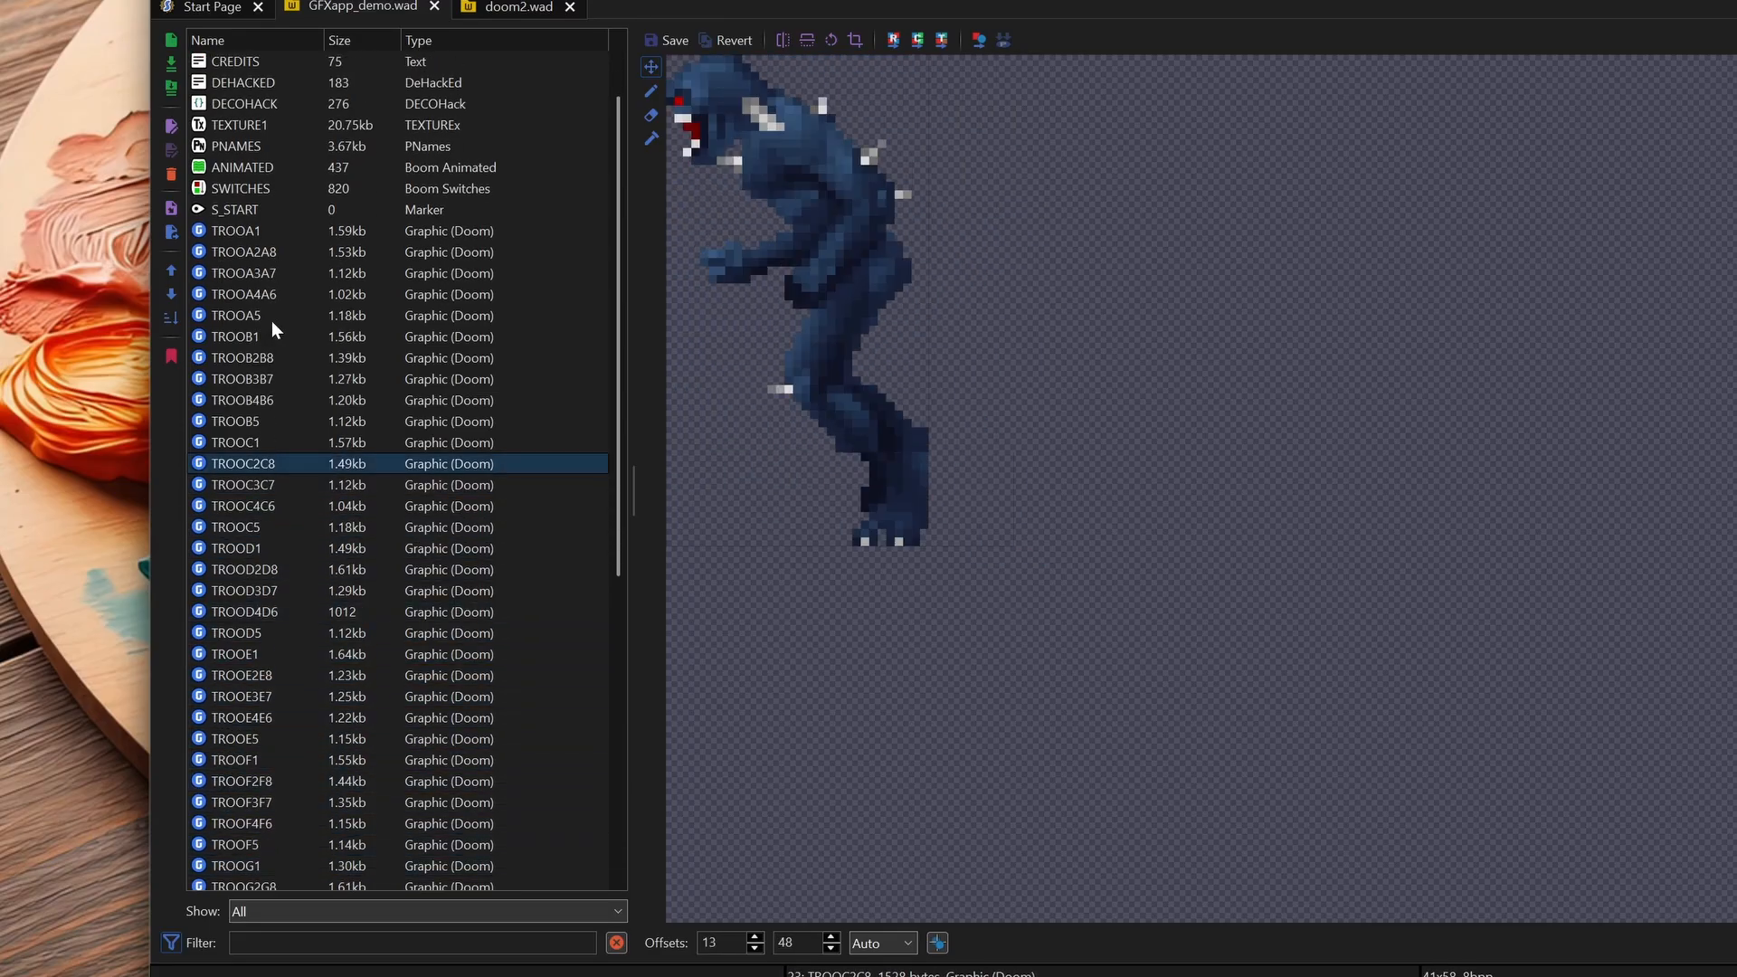
key("Up")
key("Up")
key("Up")
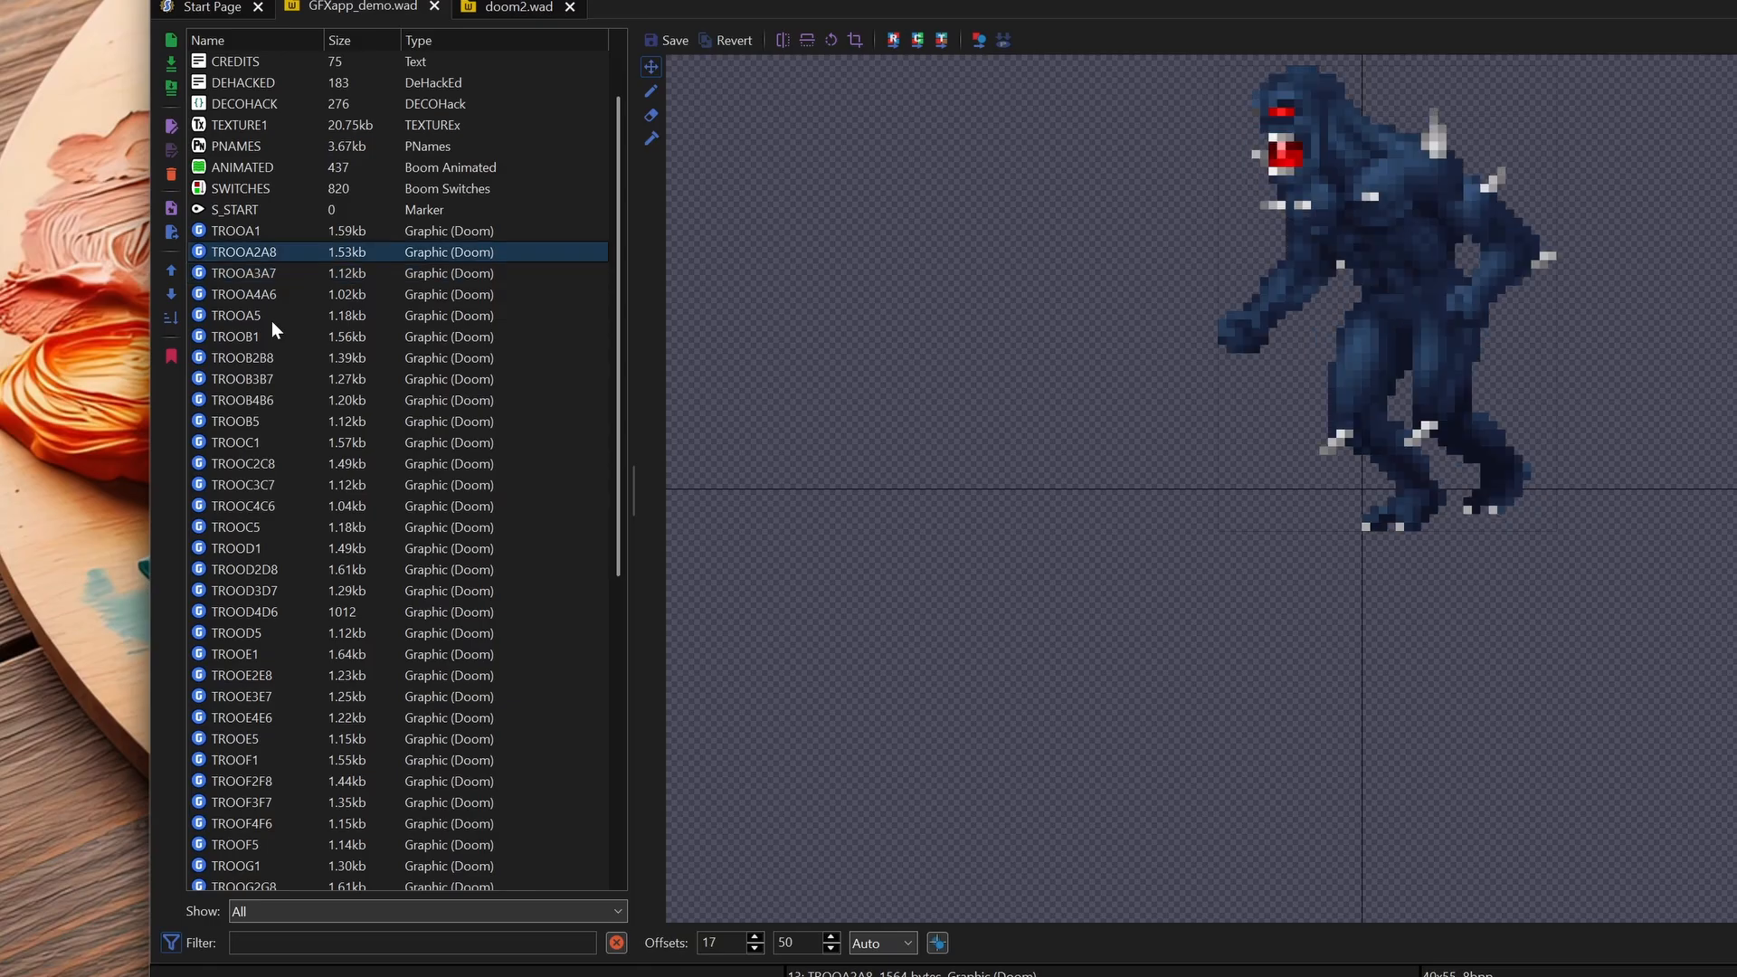
scroll(303, 197, "up", 2)
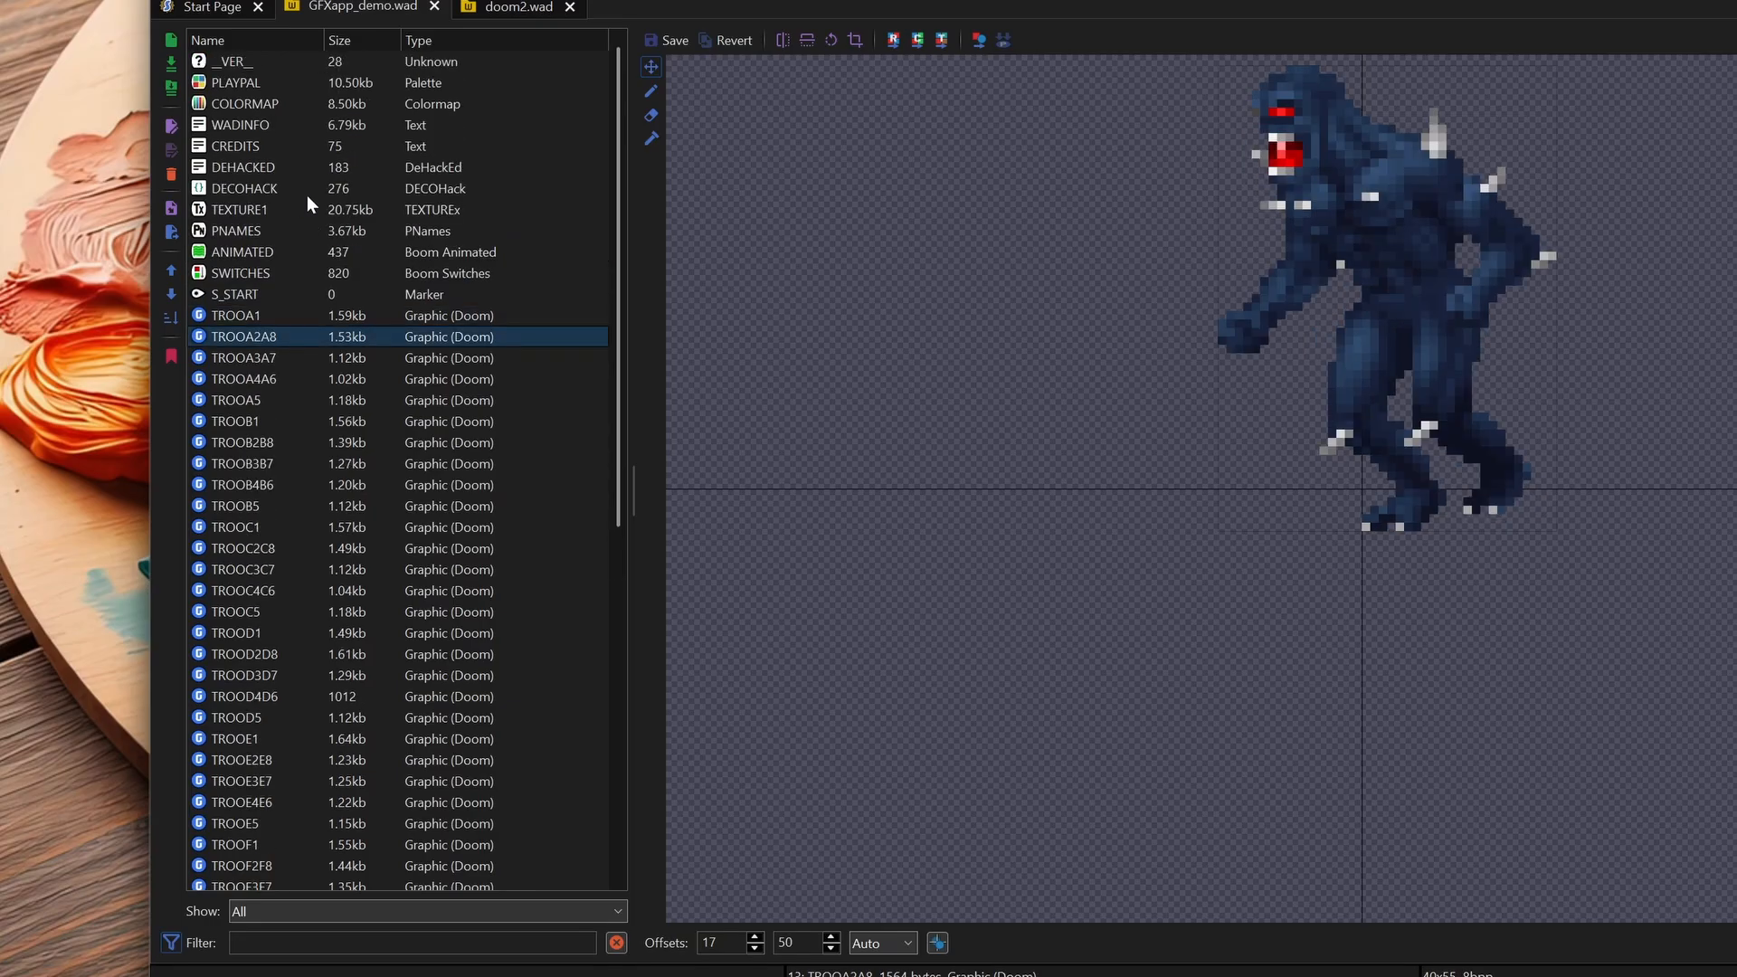
left_click(259, 91)
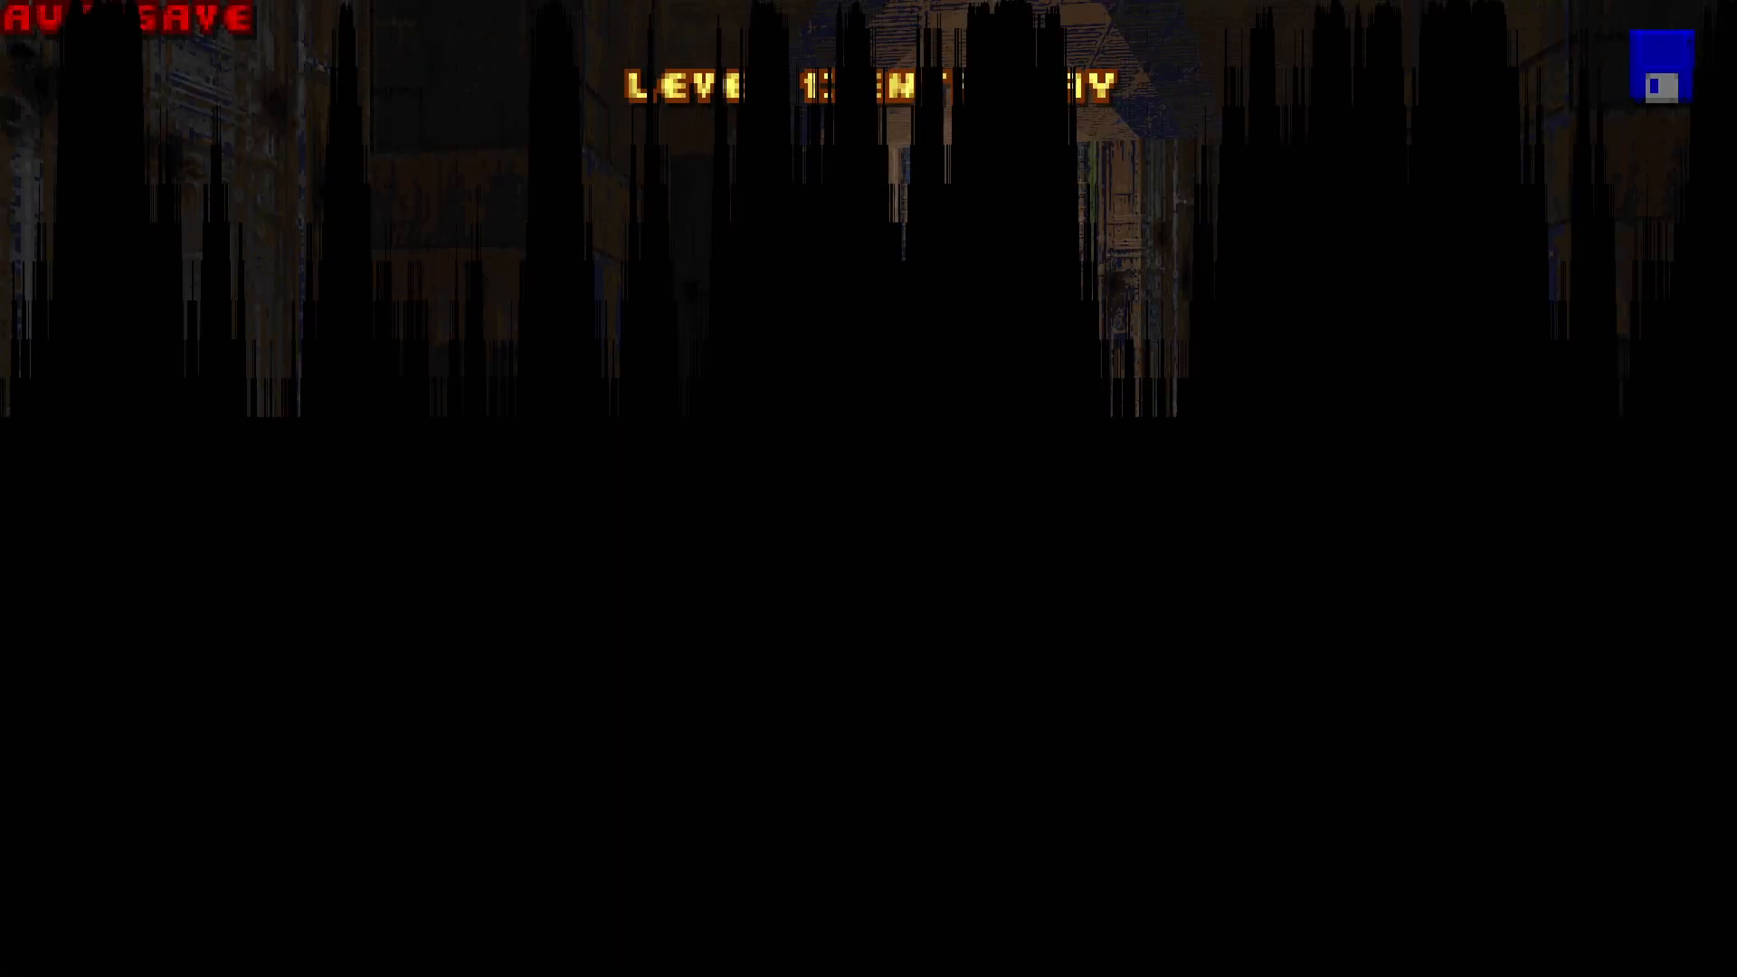
Step: Play-test the Entryway level in Doom II with the iddqd cheat to check the sprites in game, and bring up the game menu to leave
type("w")
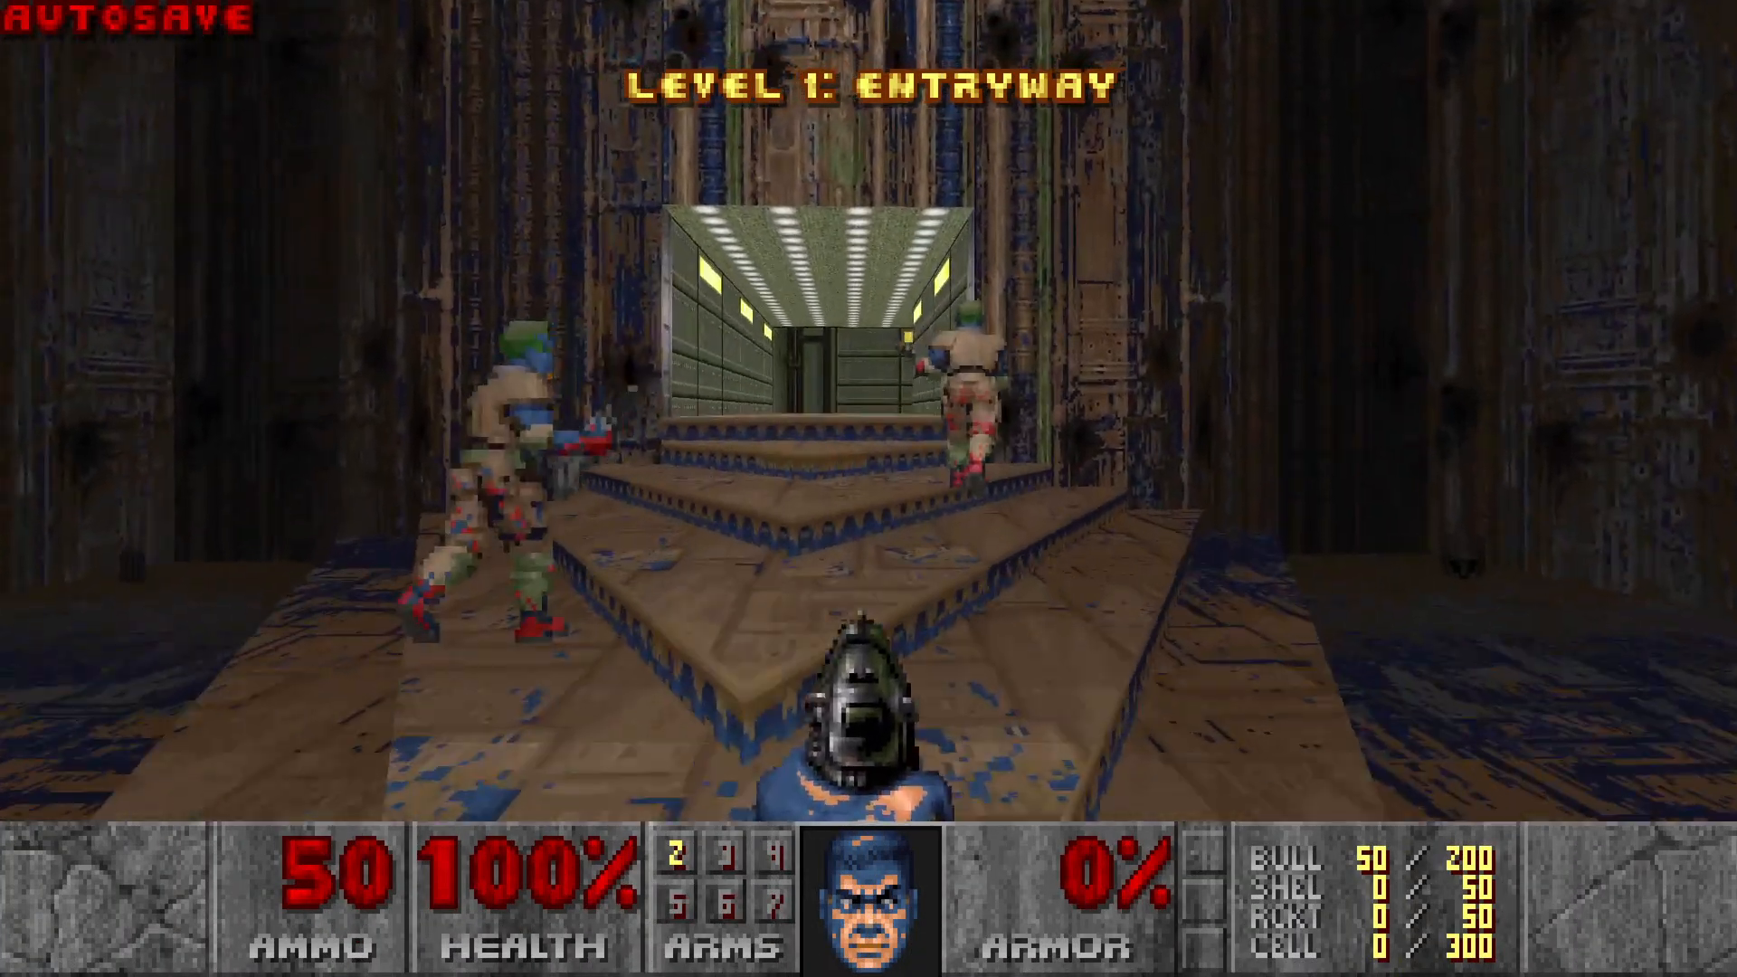
type("iddqdw")
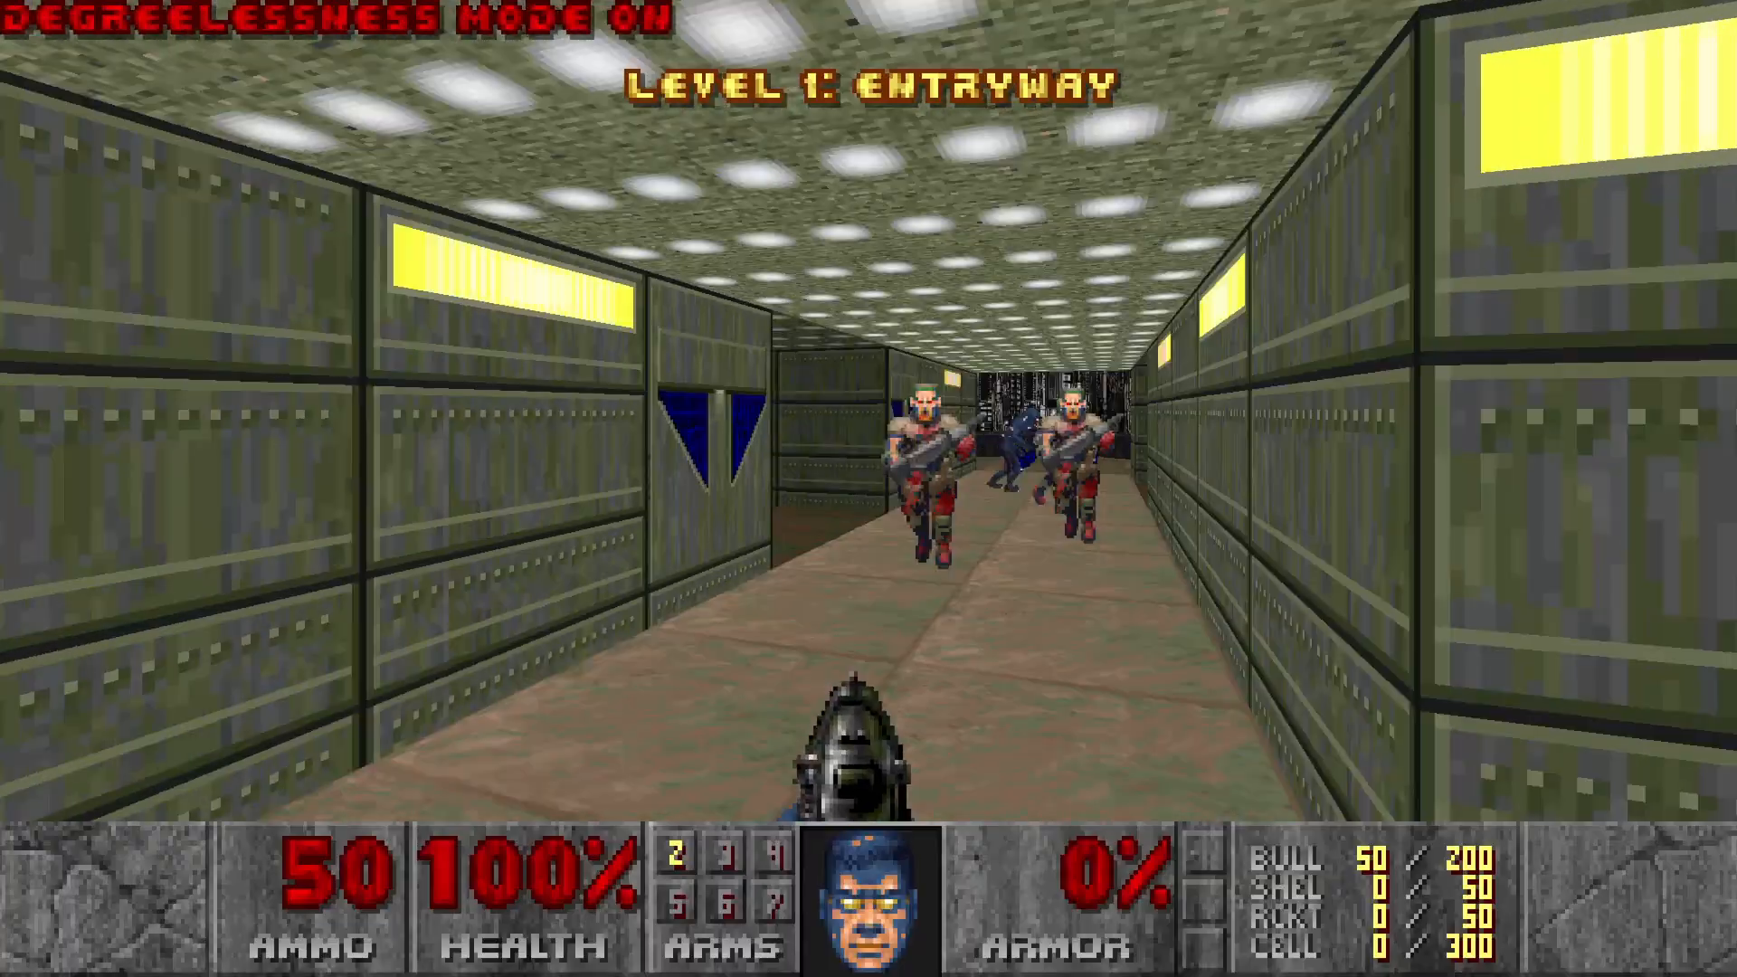
key("ctrl")
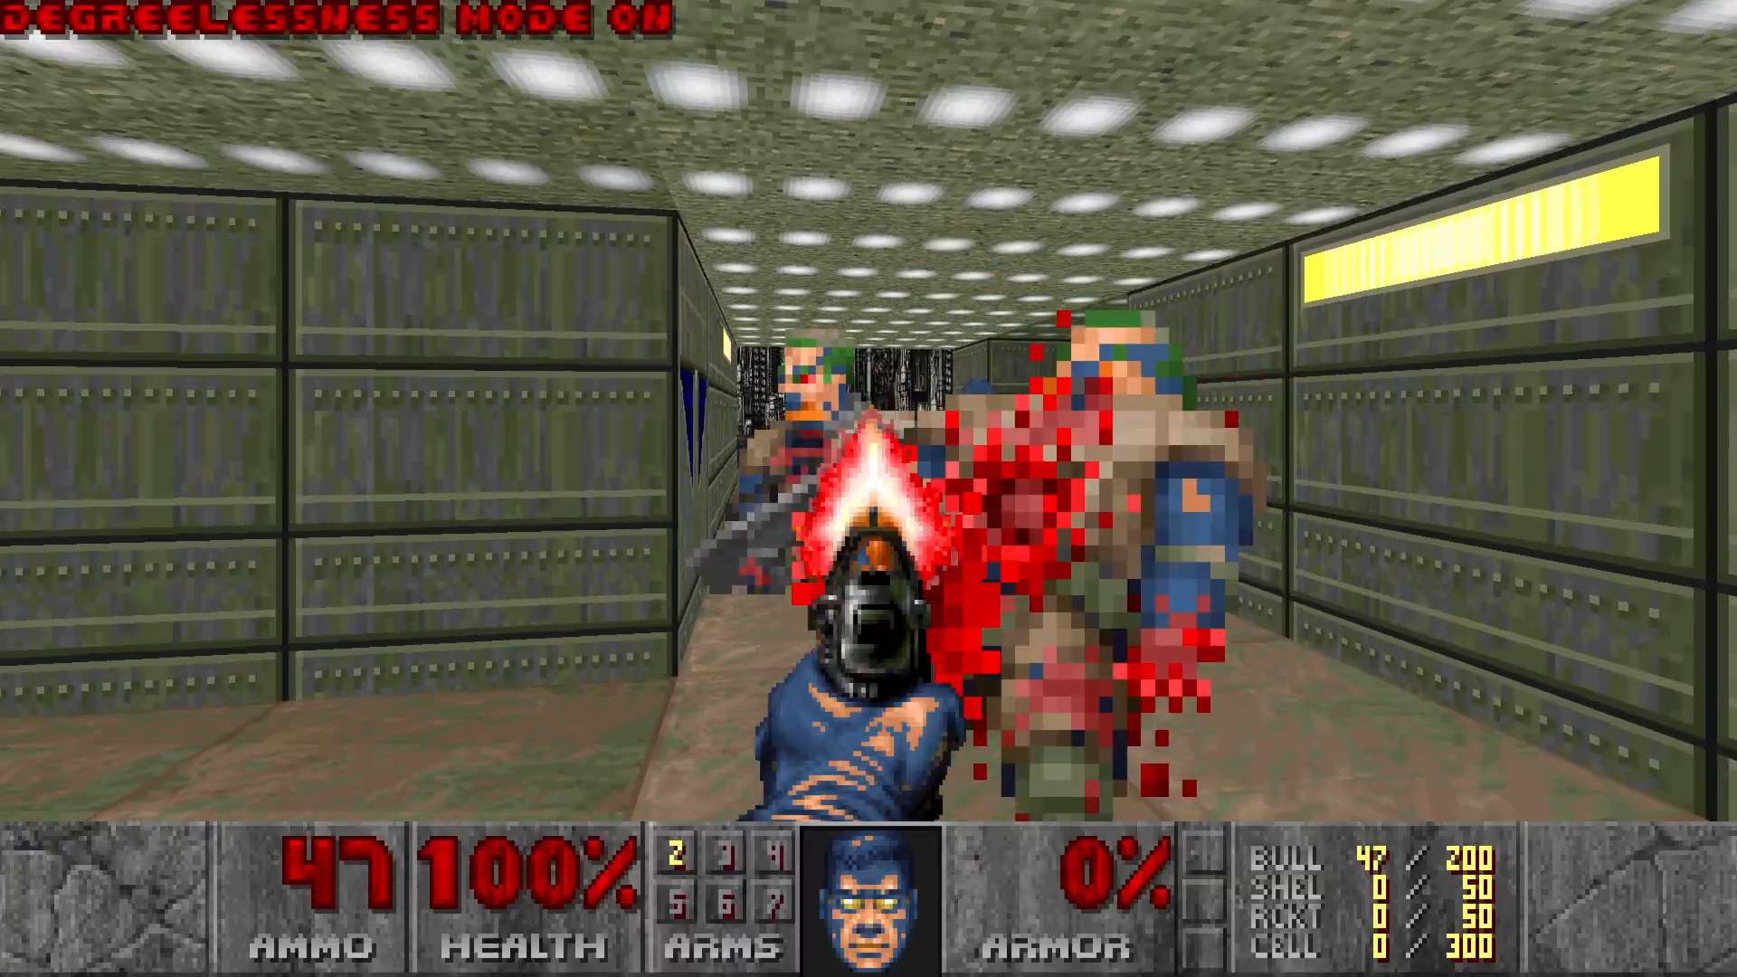
key("ctrl")
key("Escape")
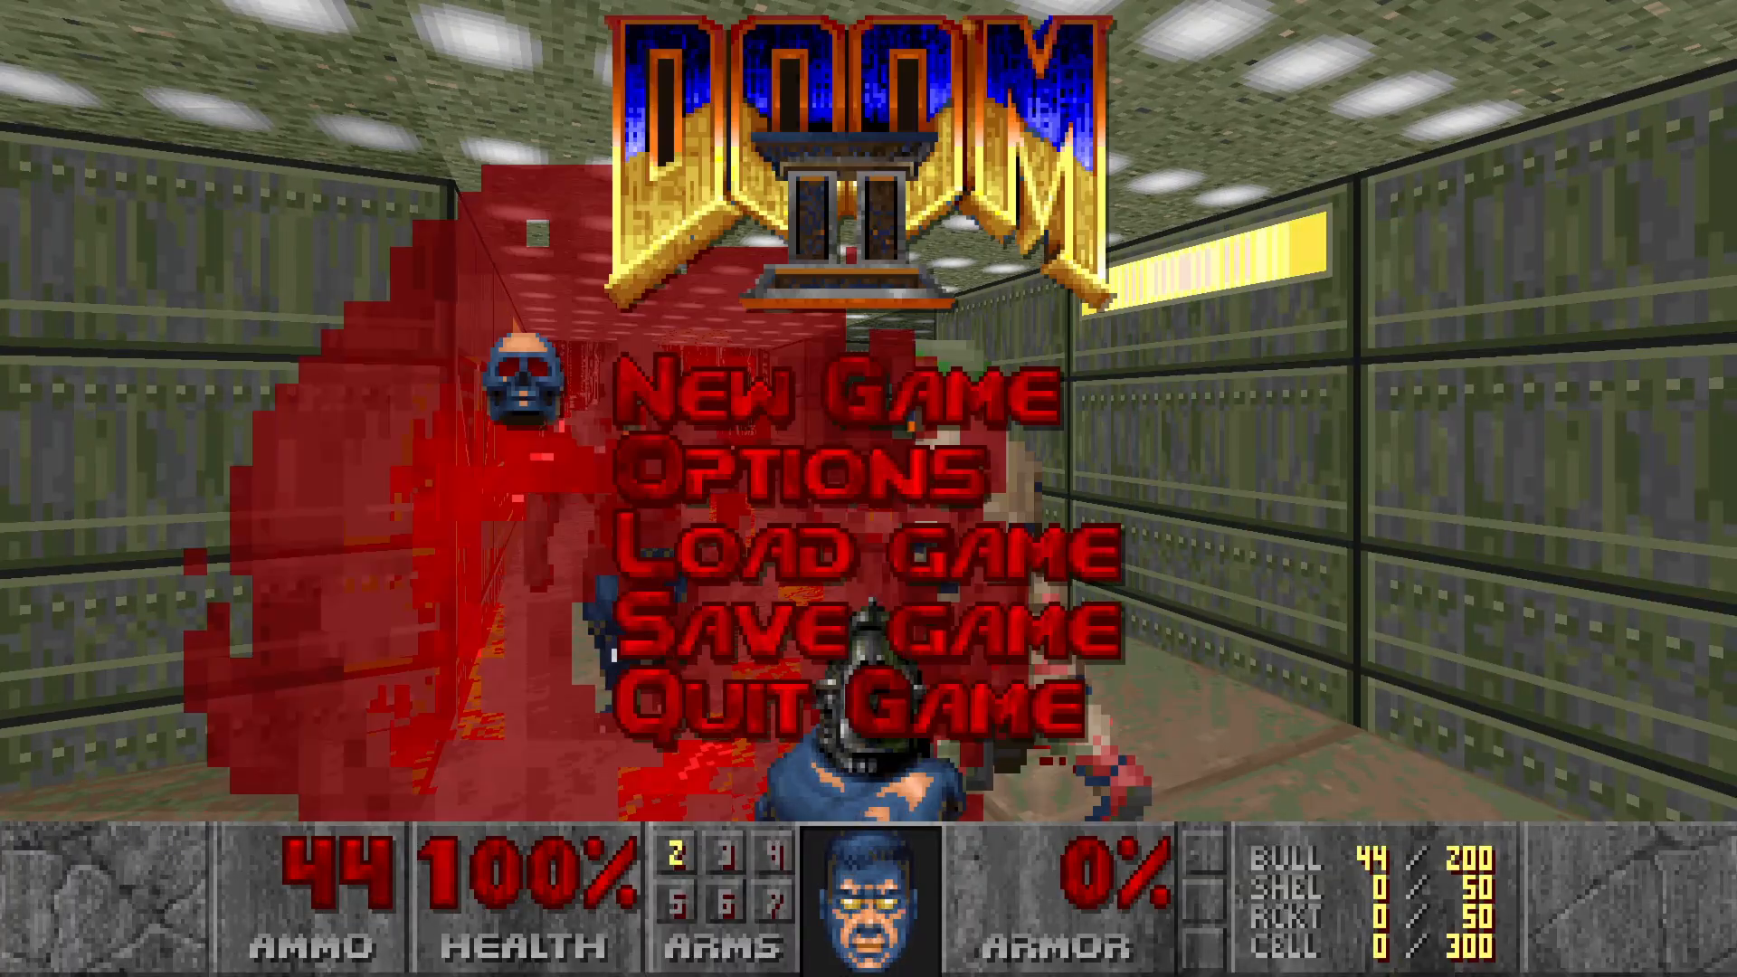
key("Up")
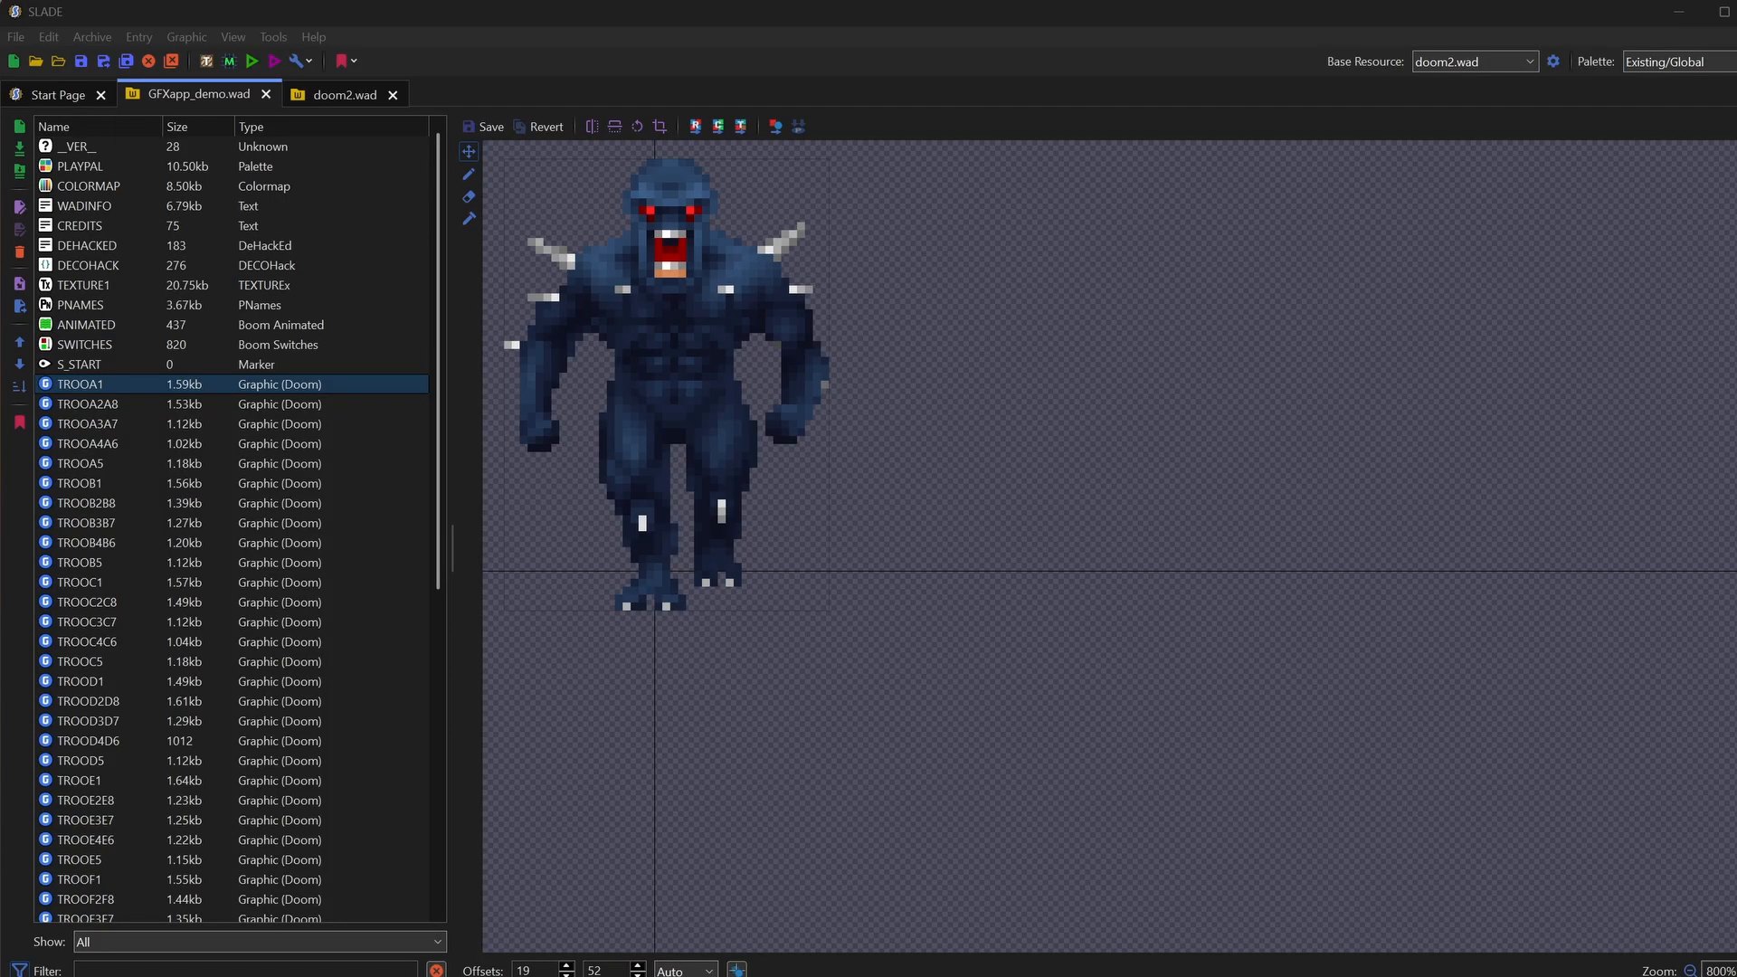
Step: Compare the PLAYPAL palette's blue colour range with the colours used in the TROOA1 graphic
left_click(81, 168)
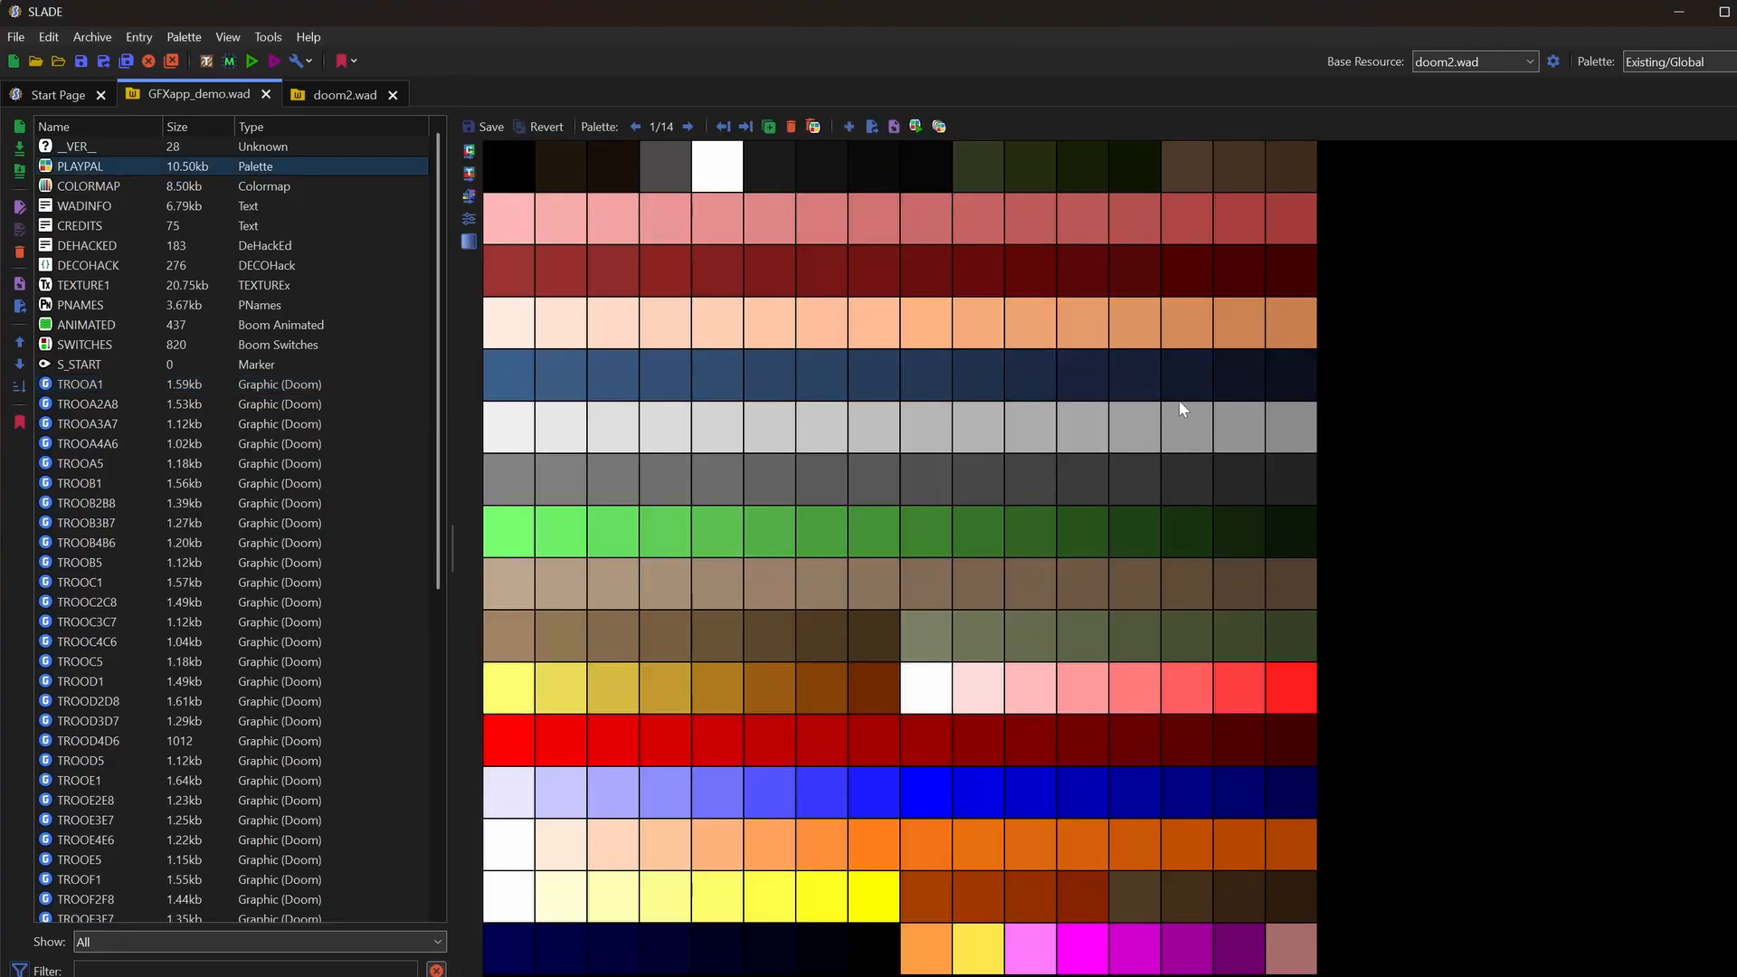
left_click(62, 386)
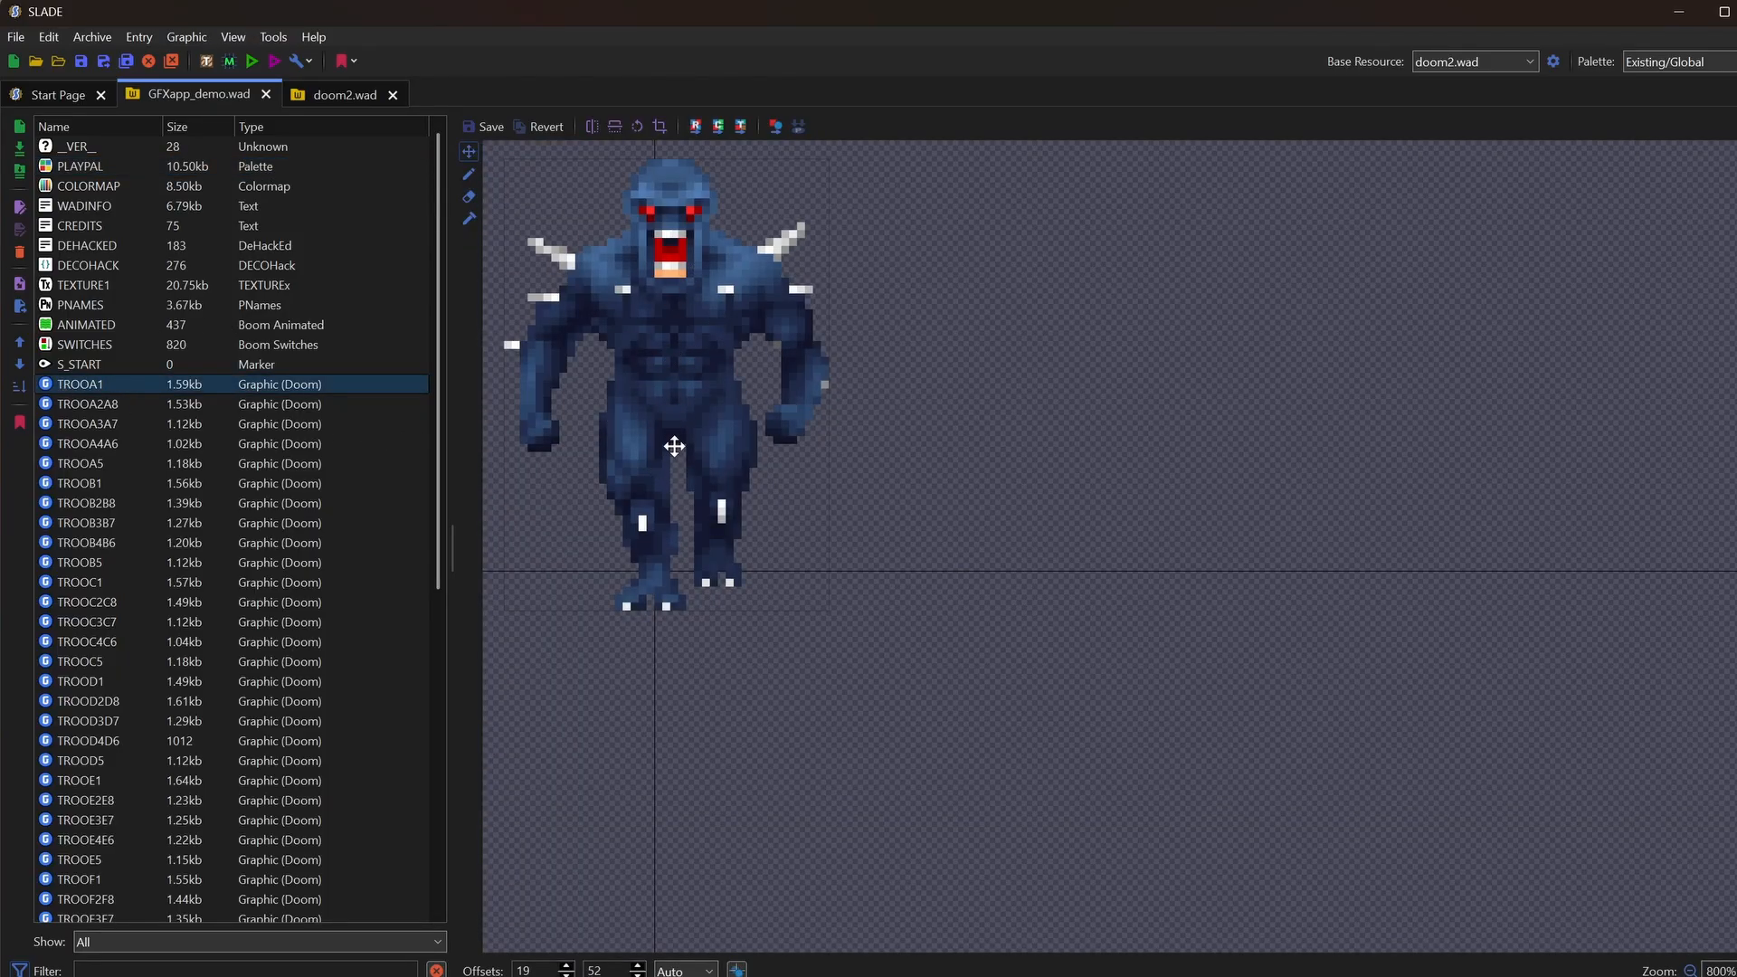
left_click(93, 166)
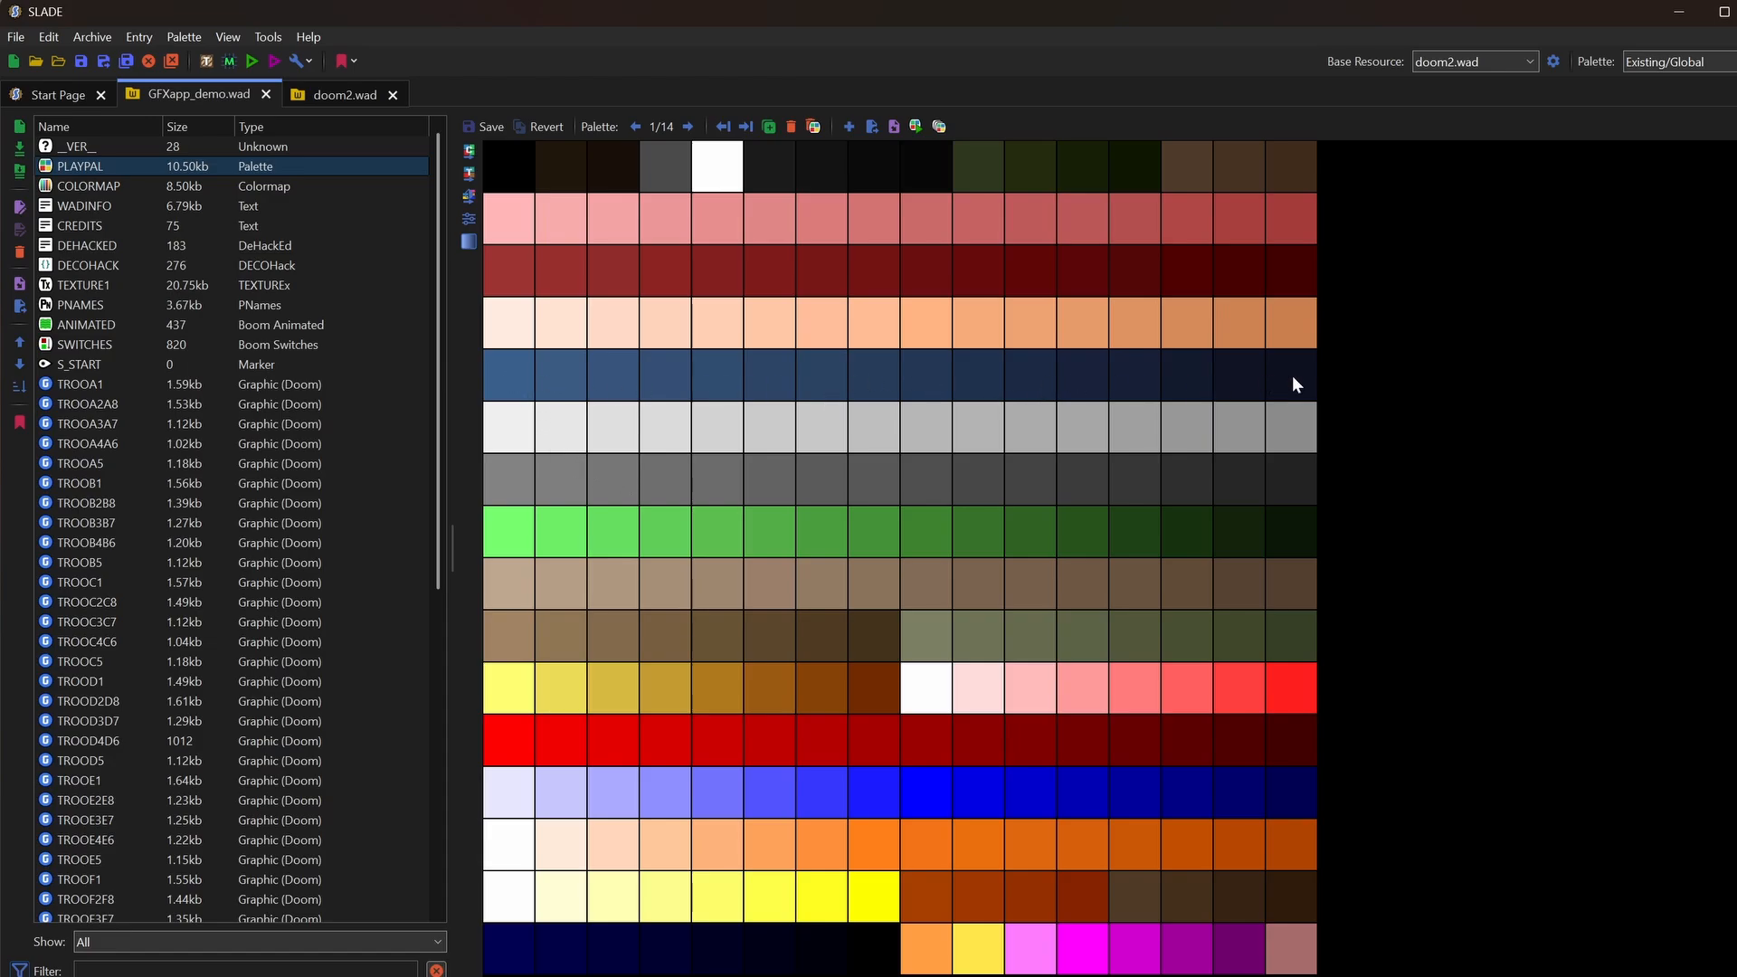
left_click(89, 380)
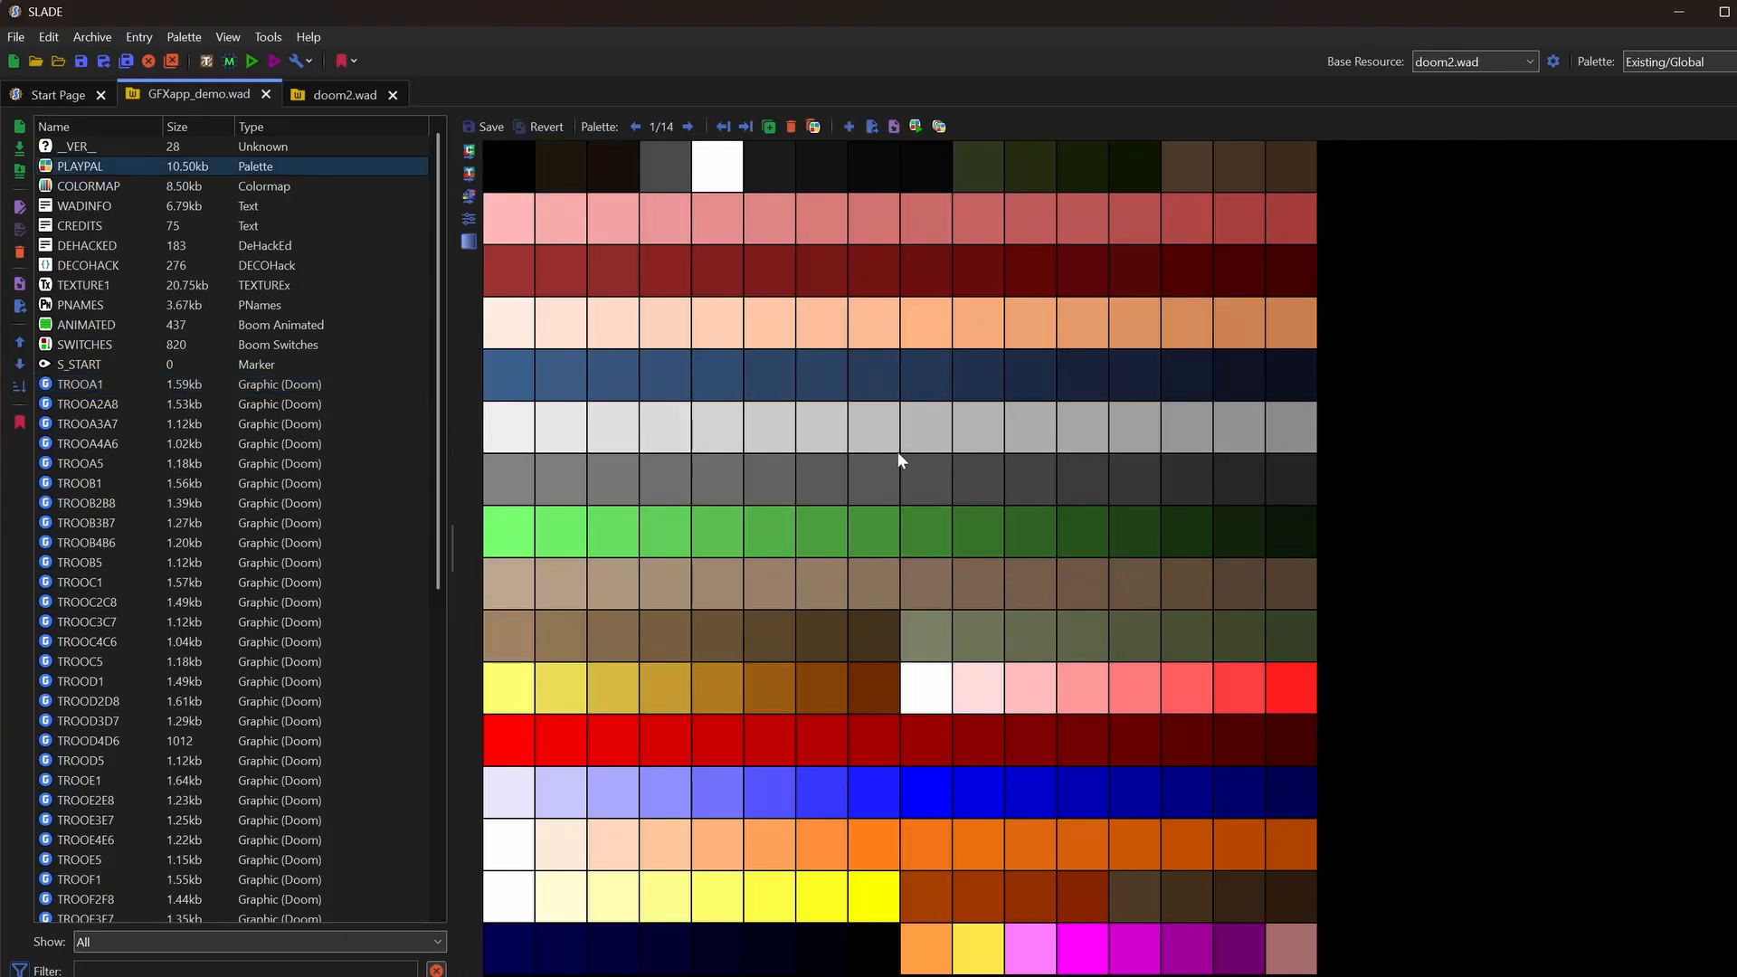
left_click(871, 366)
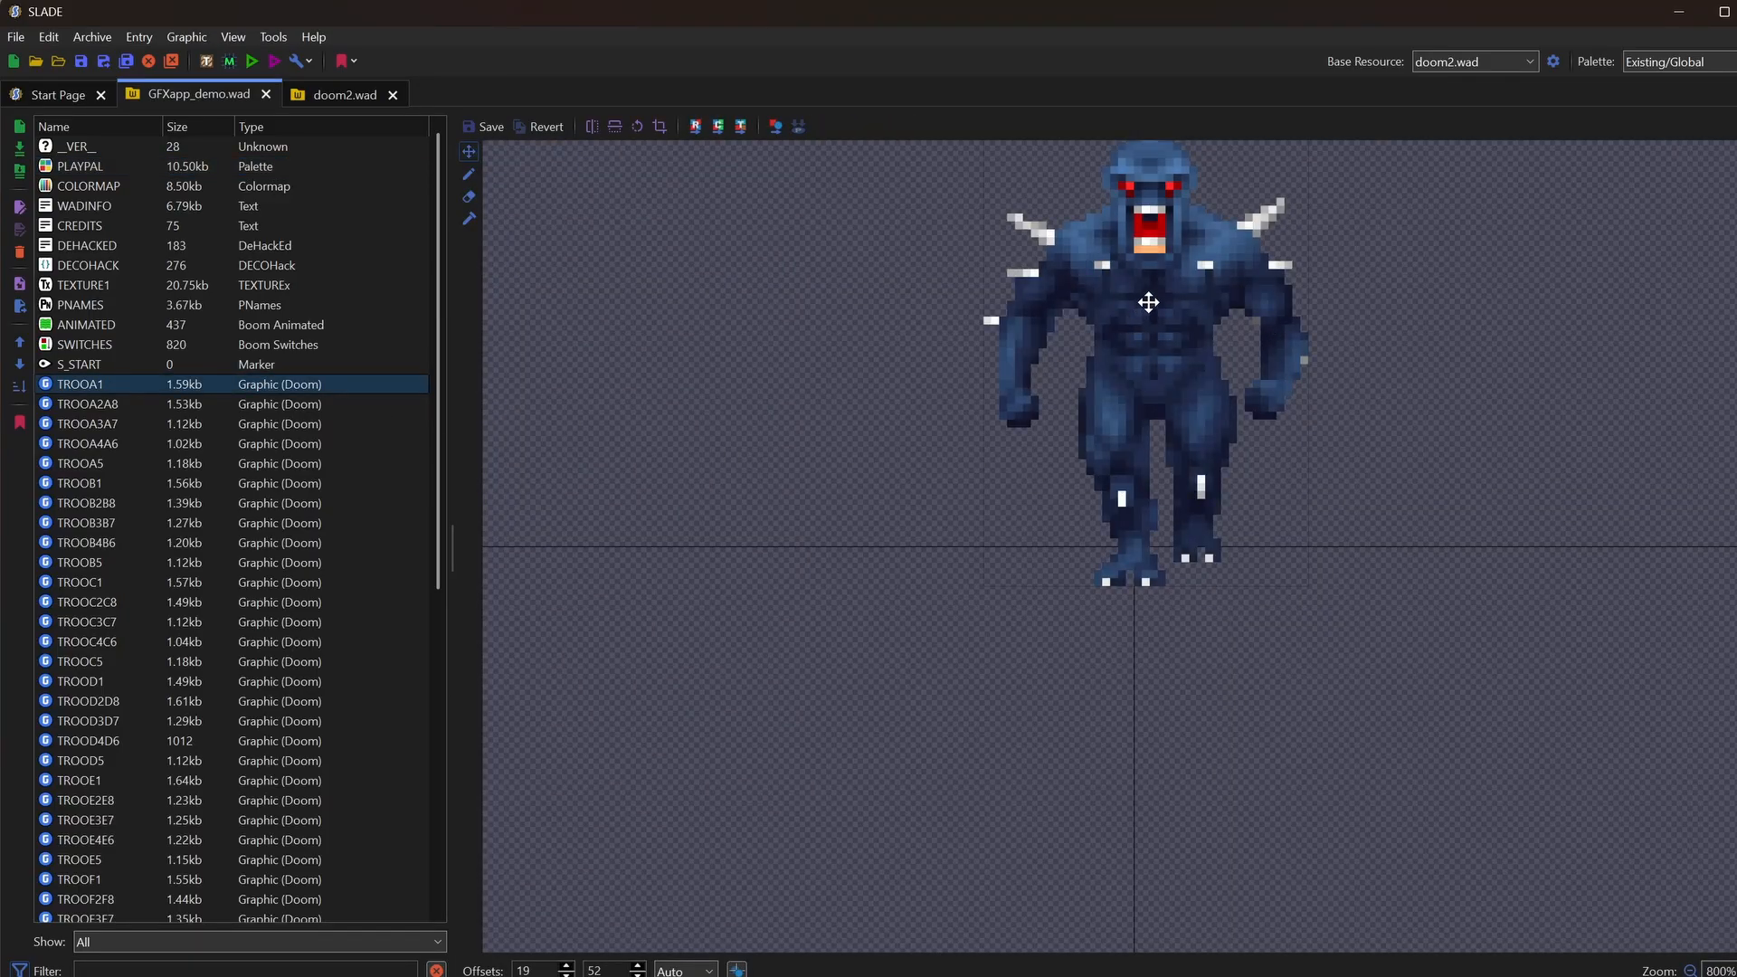
middle_click_drag(1149, 302, 690, 326)
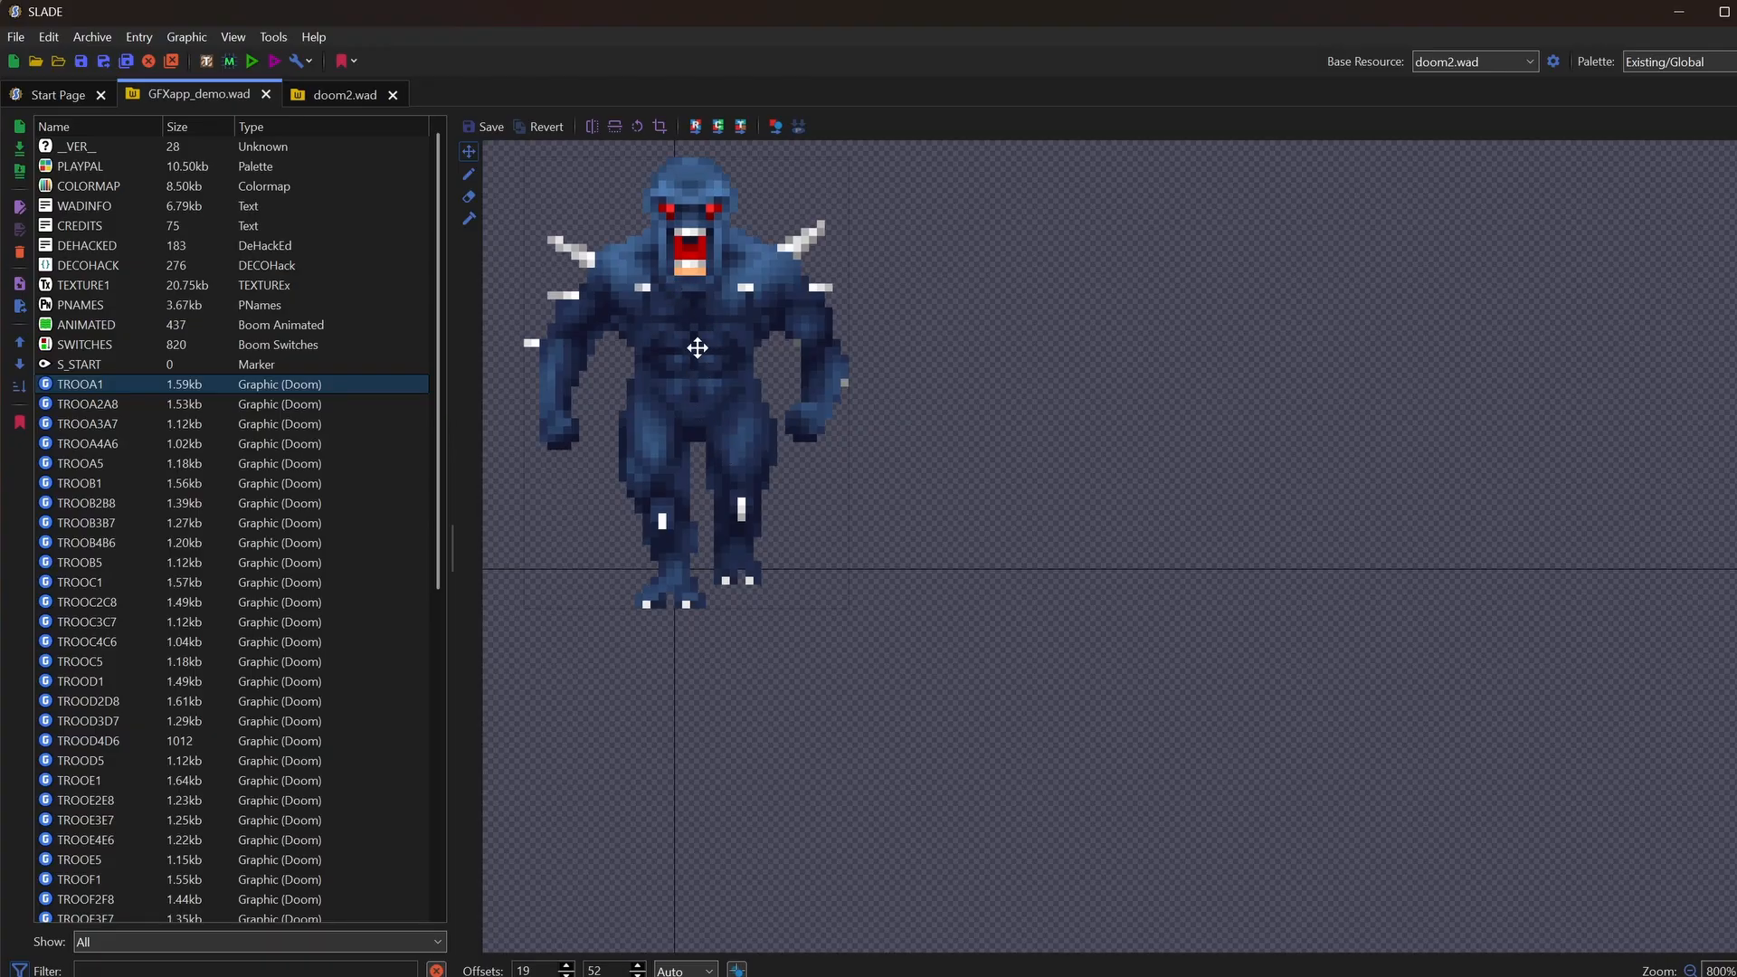
left_click(81, 167)
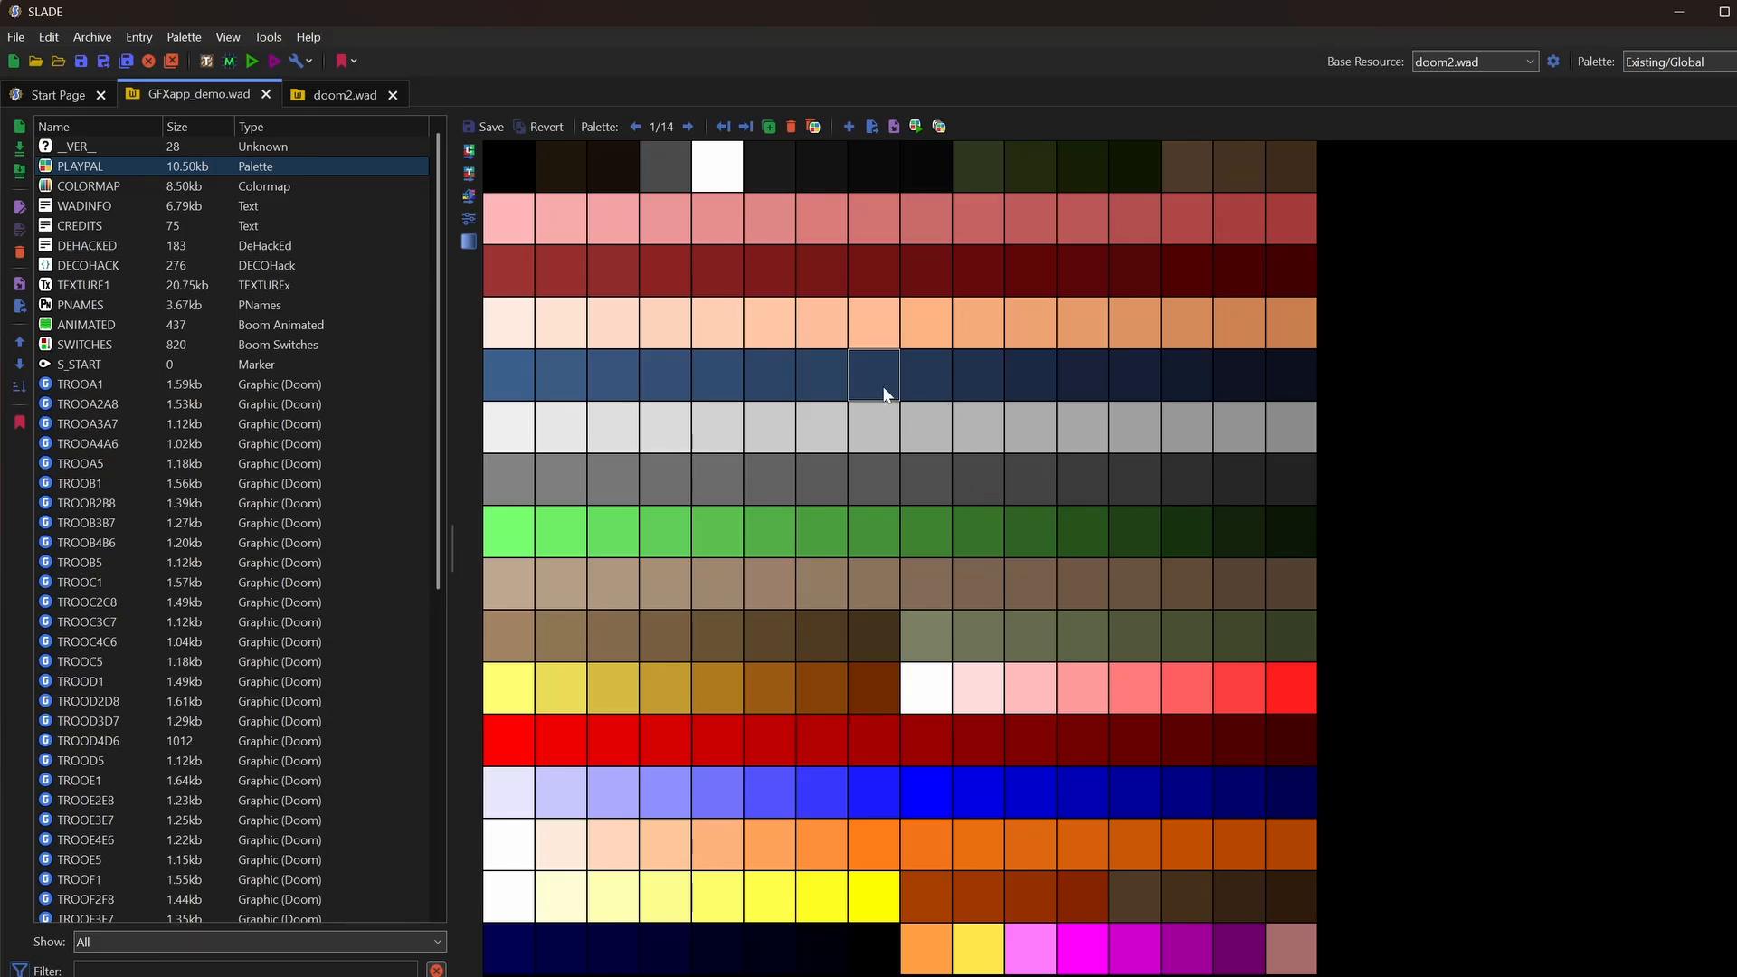
left_click(83, 388)
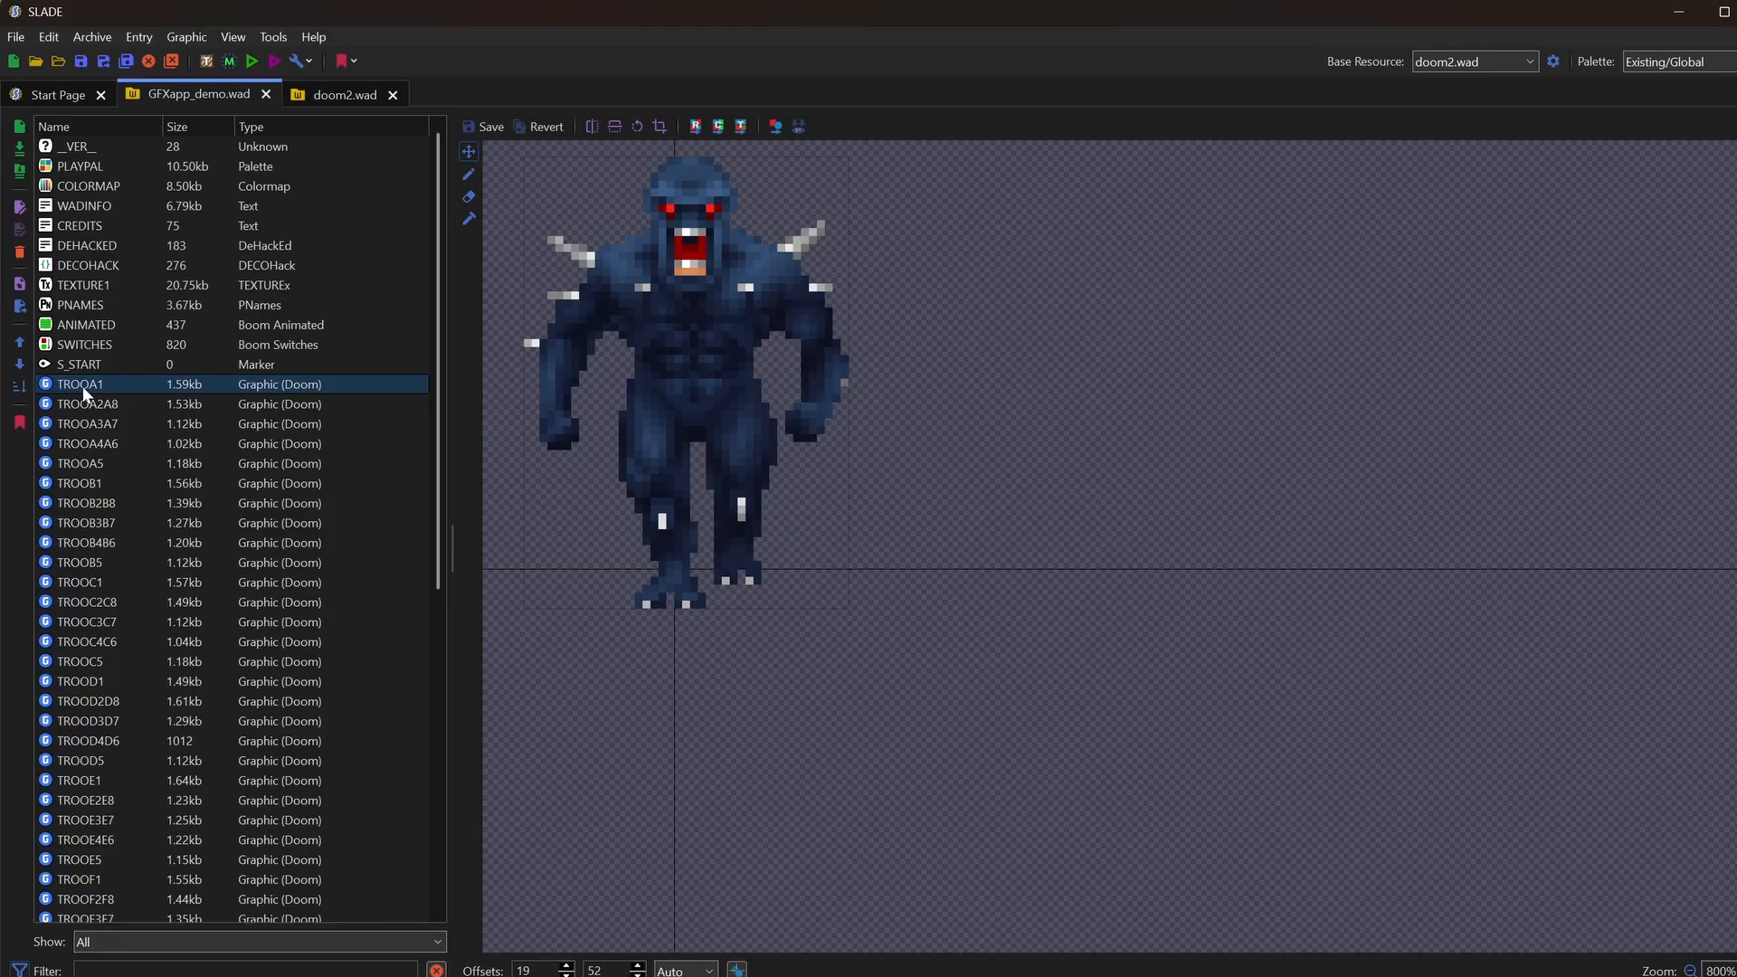
left_click(92, 168)
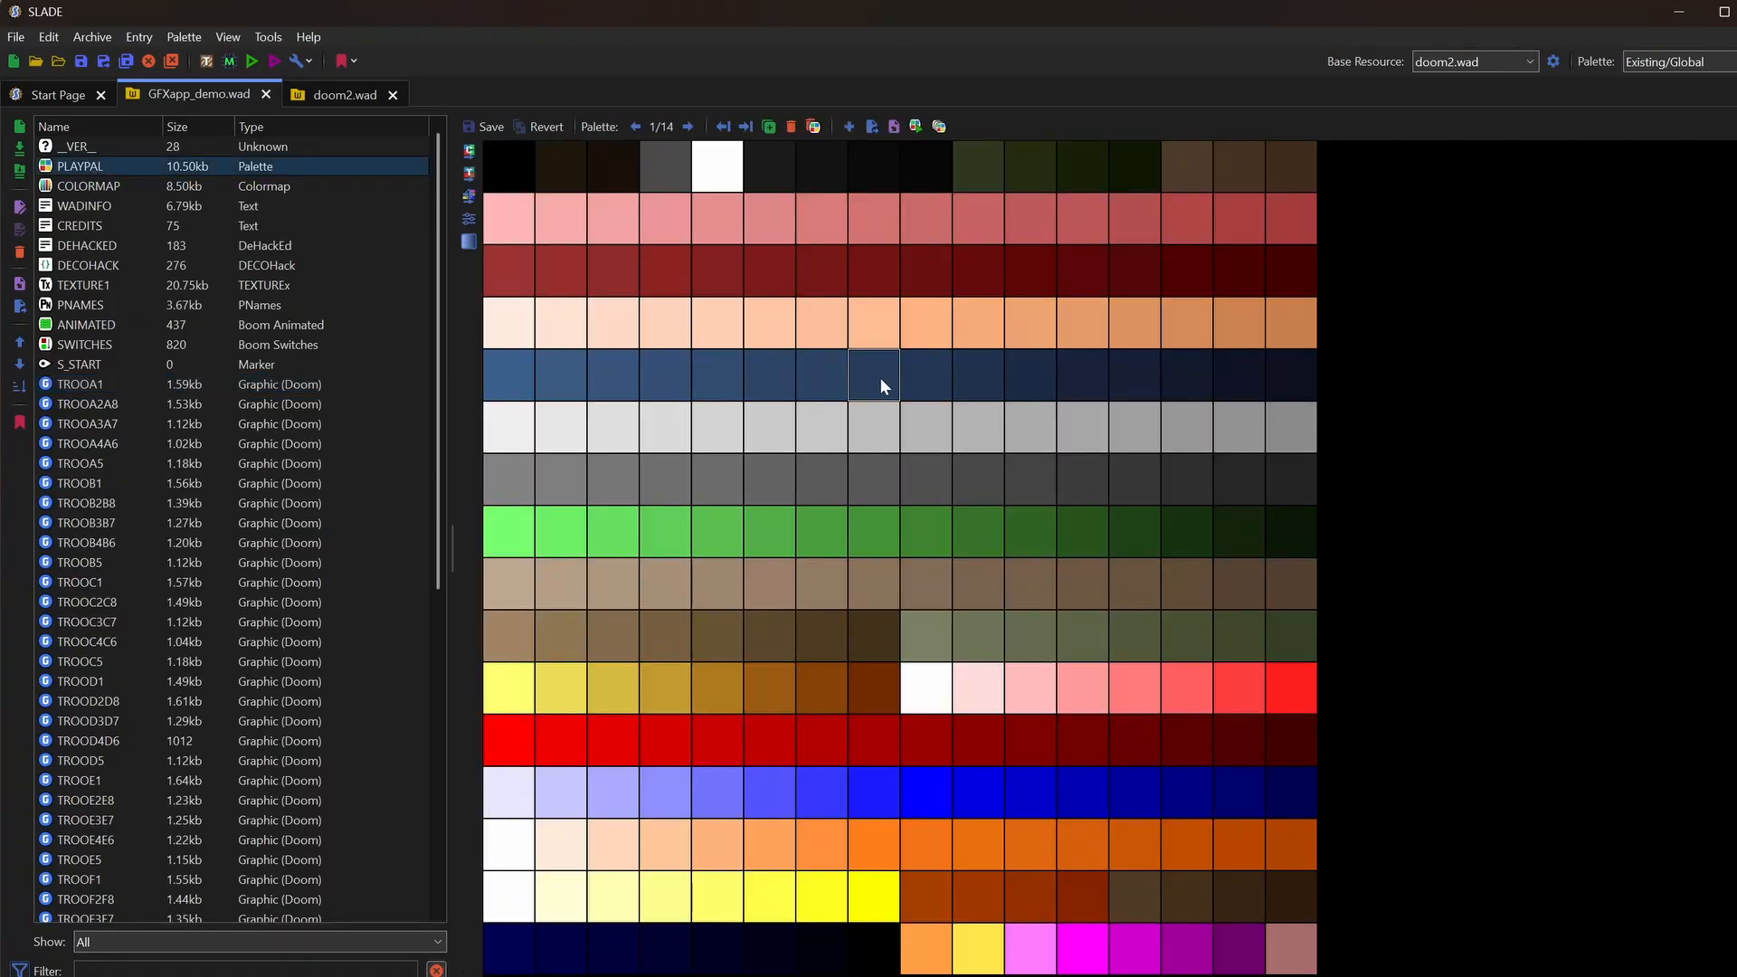
left_click(925, 795)
left_click(63, 396)
left_click(68, 387)
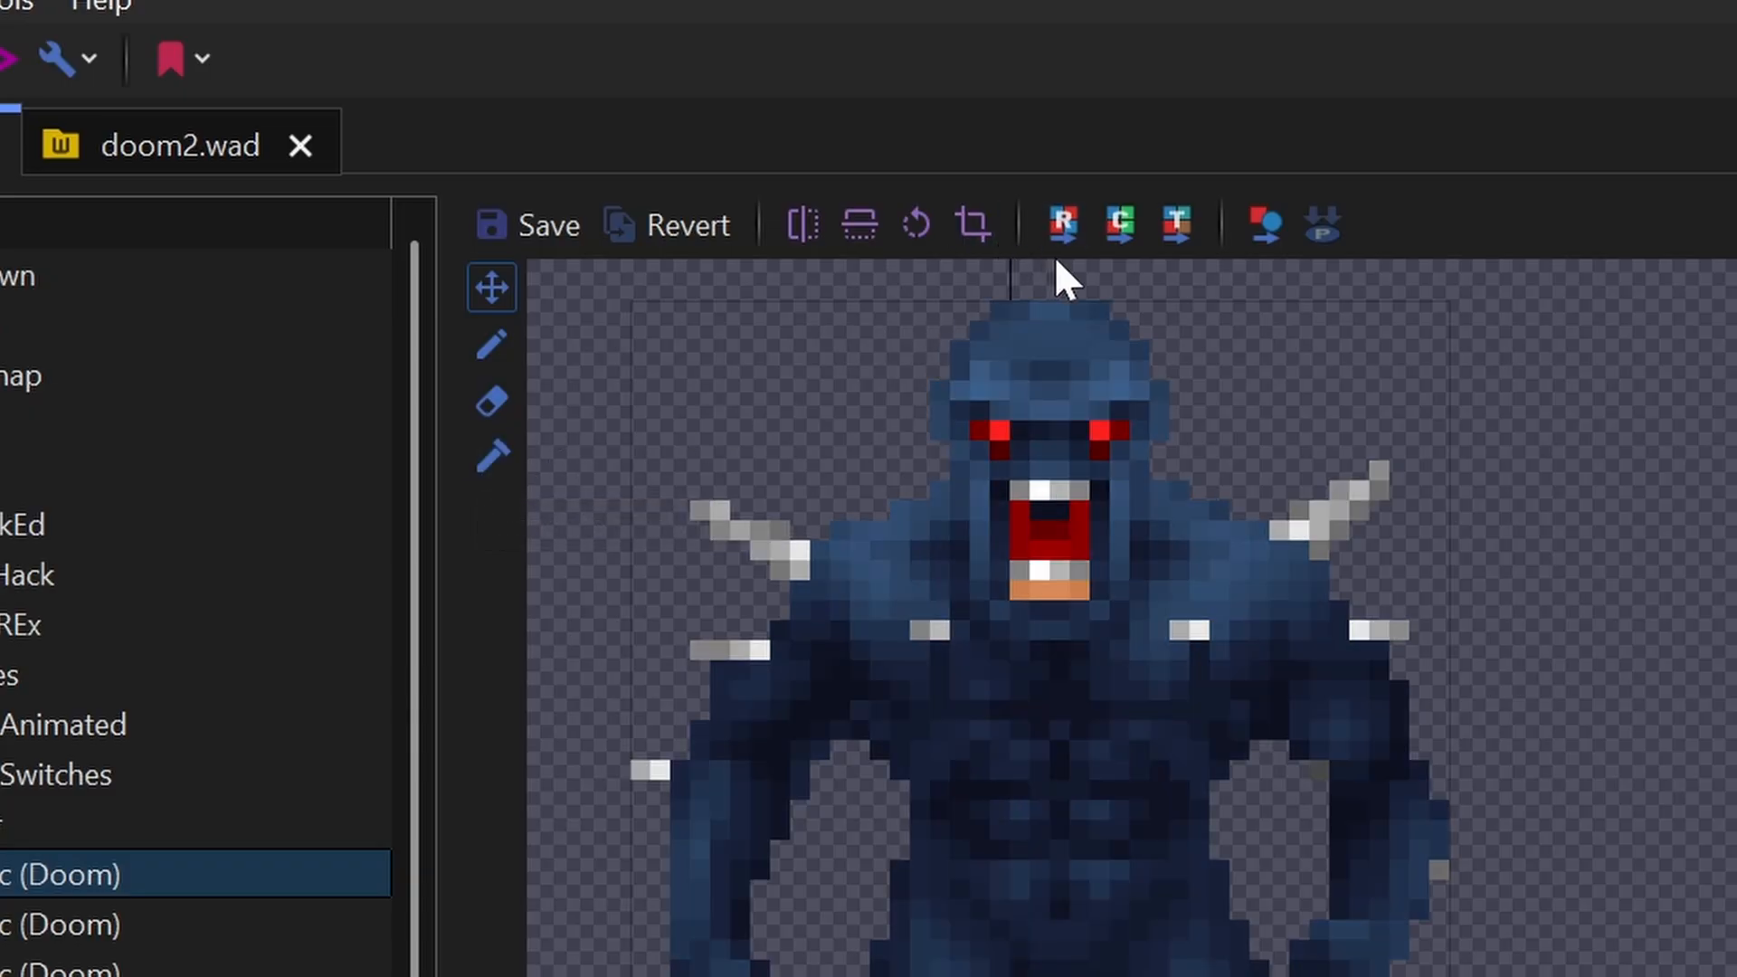
left_click(1122, 233)
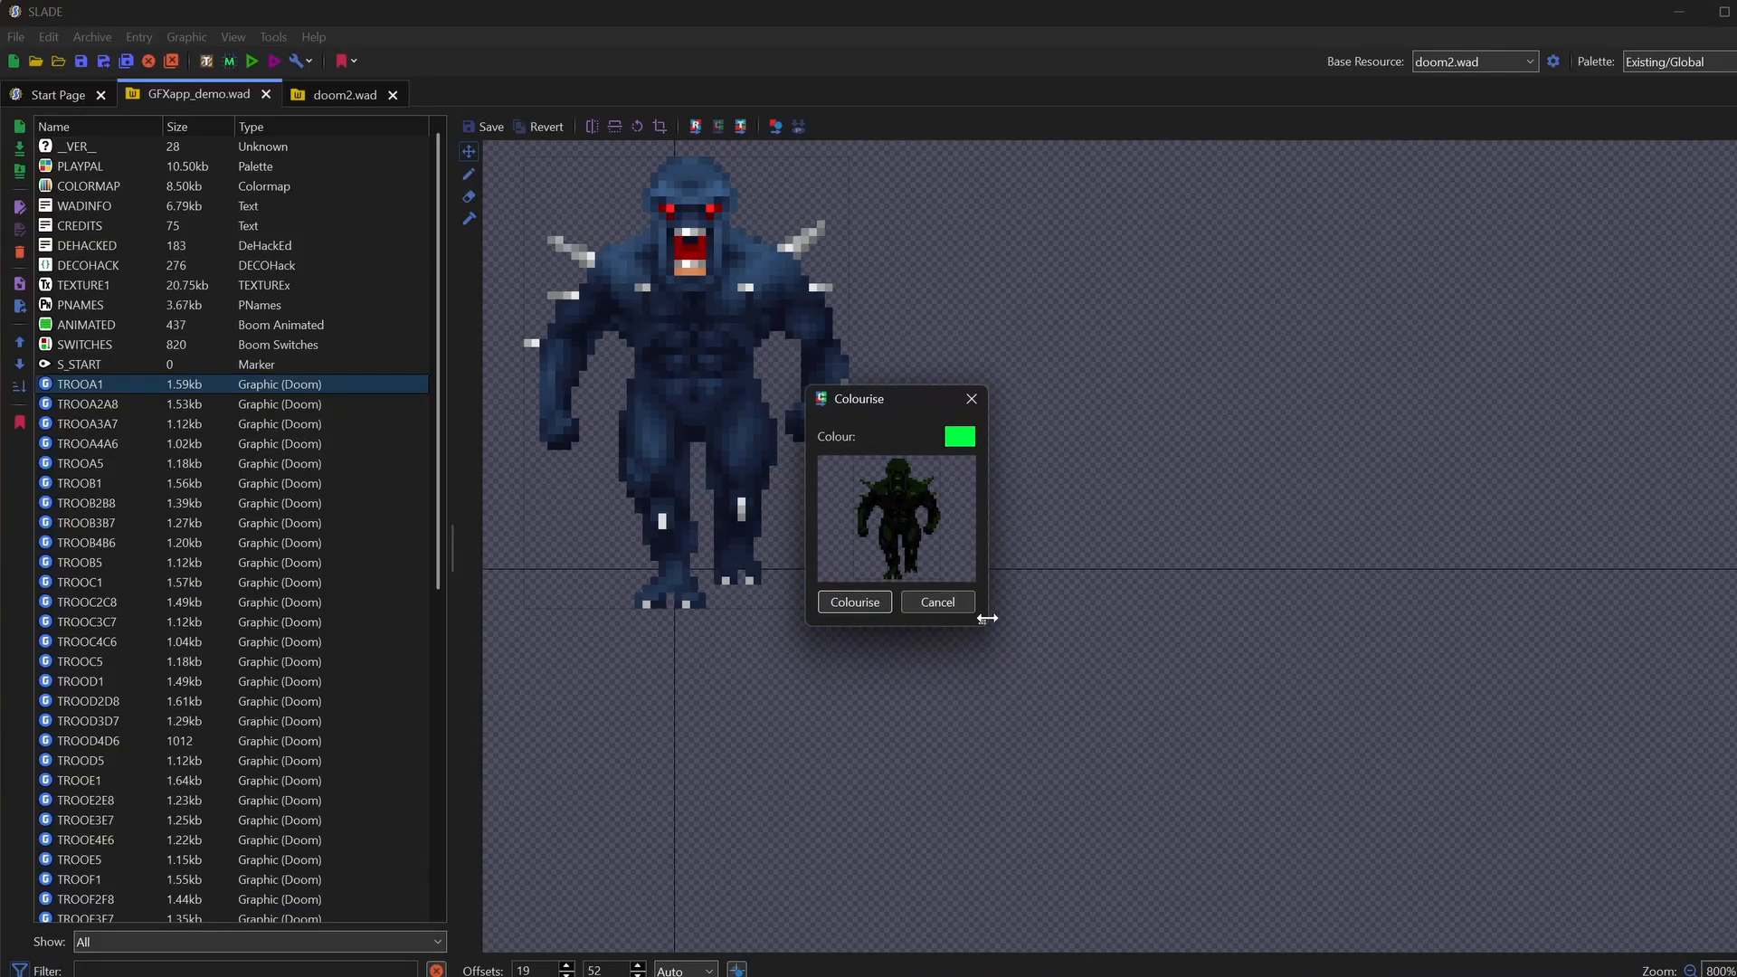
left_click_drag(984, 620, 1187, 884)
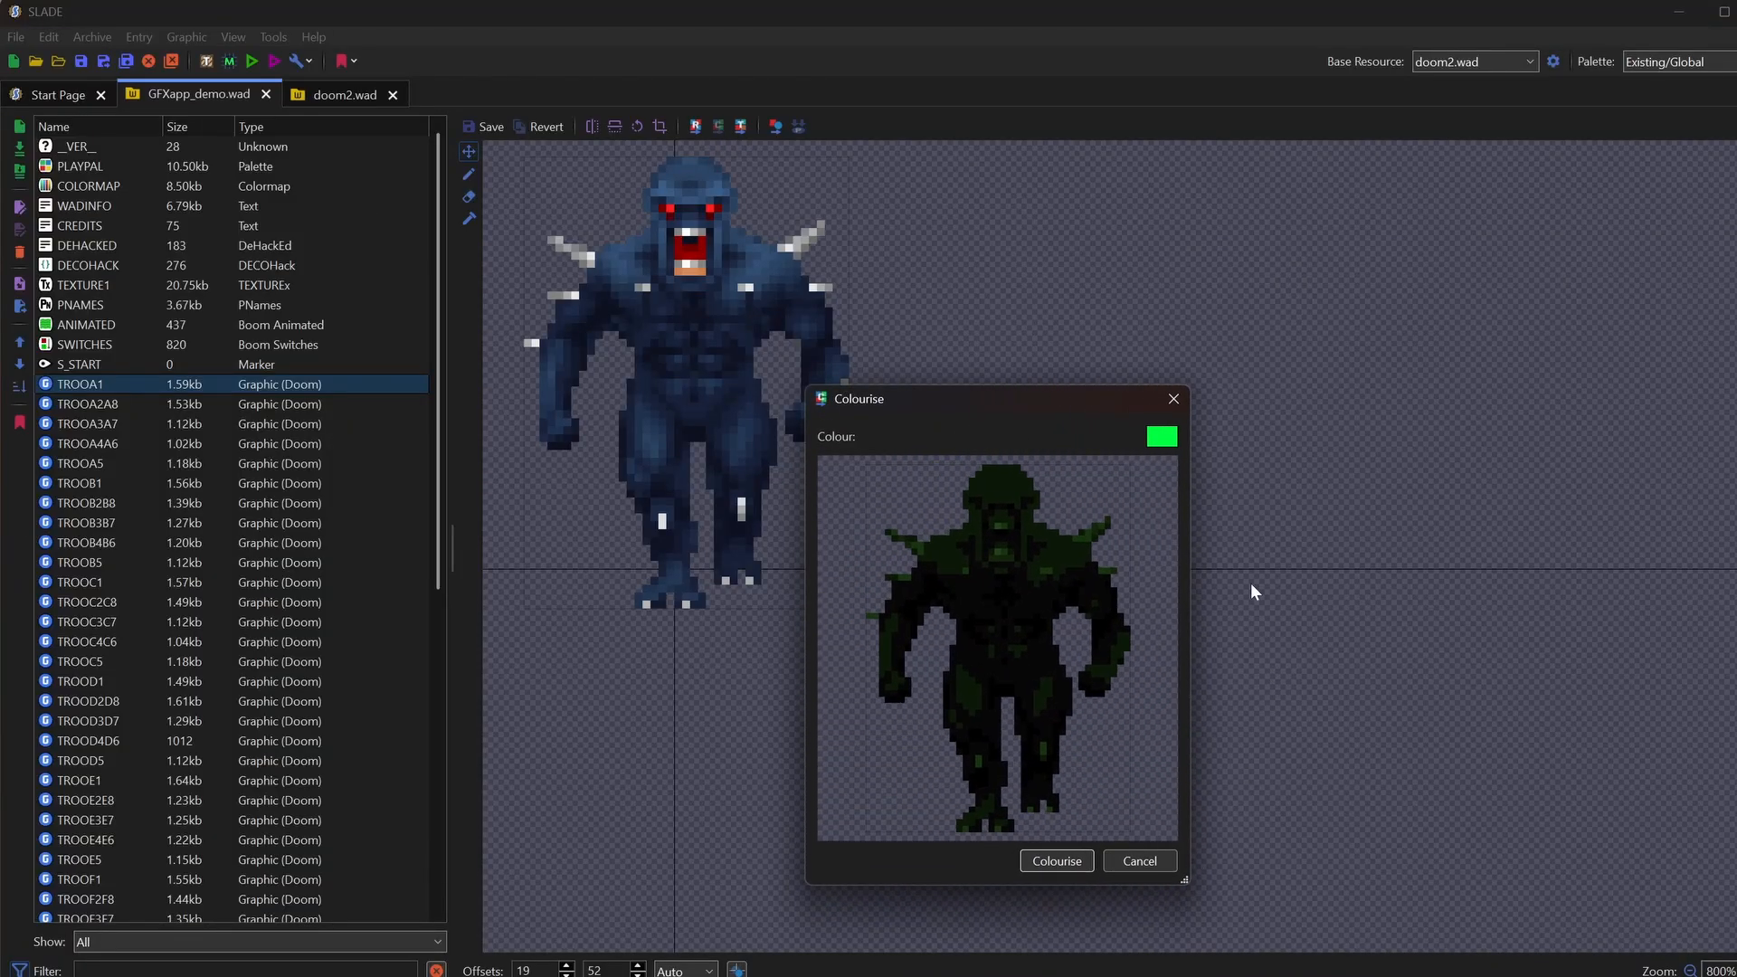
left_click(1162, 437)
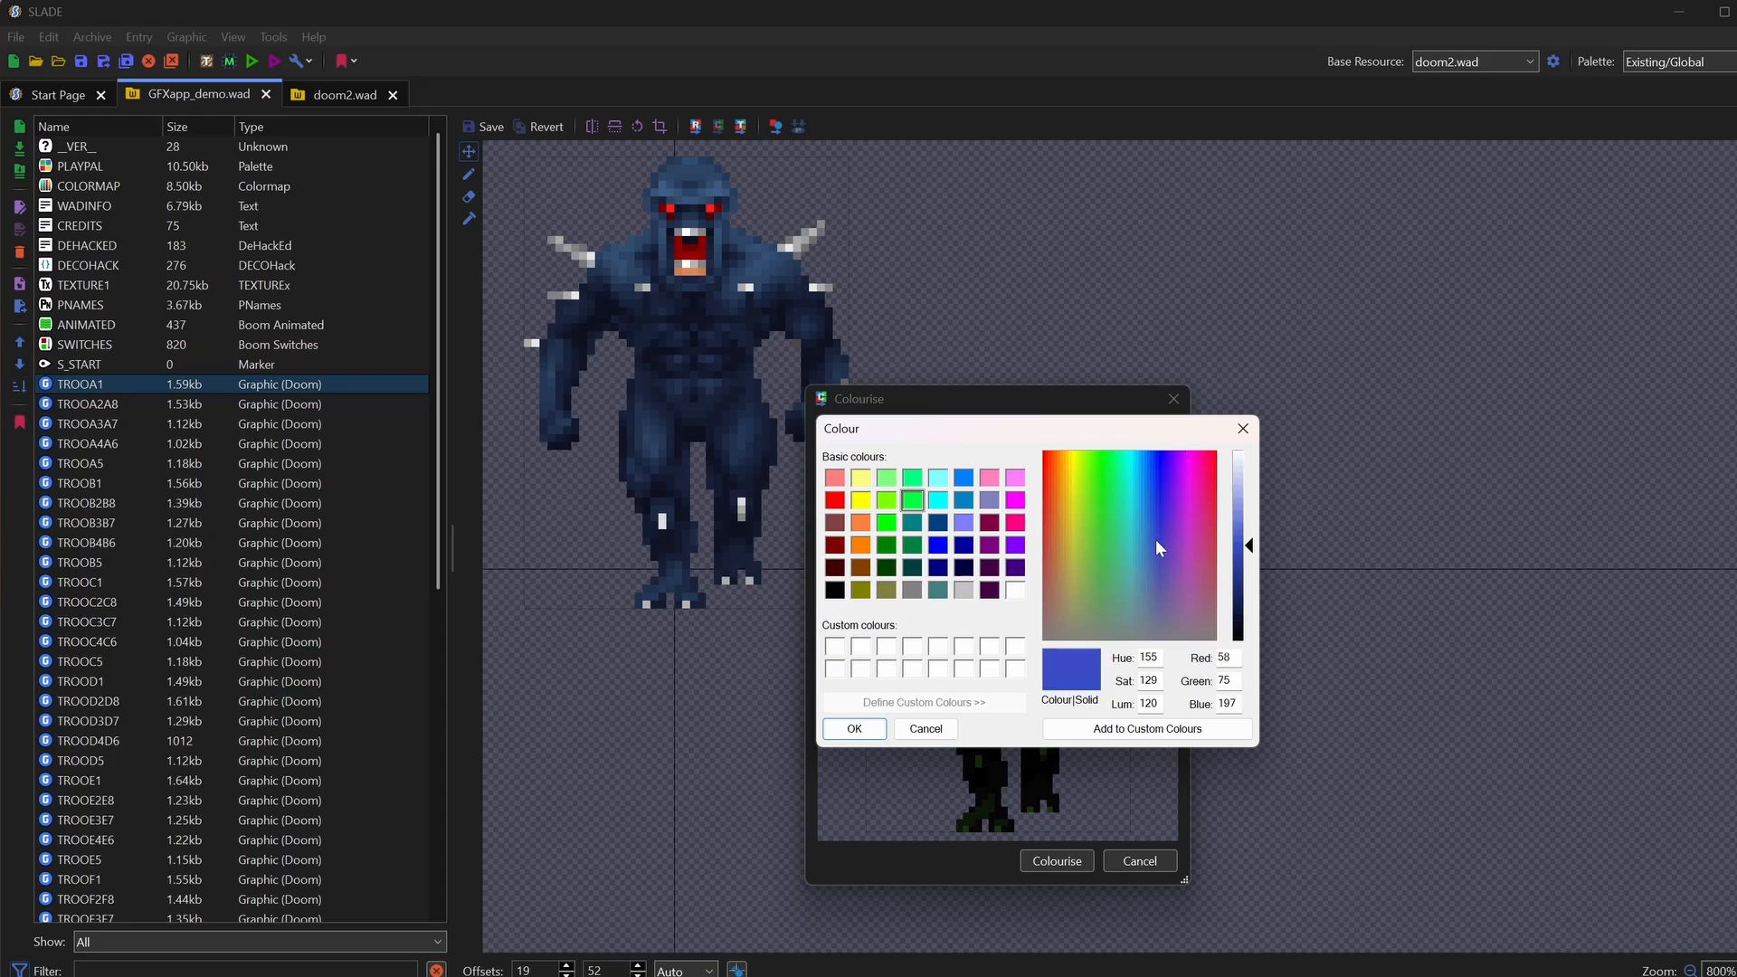
left_click(1242, 428)
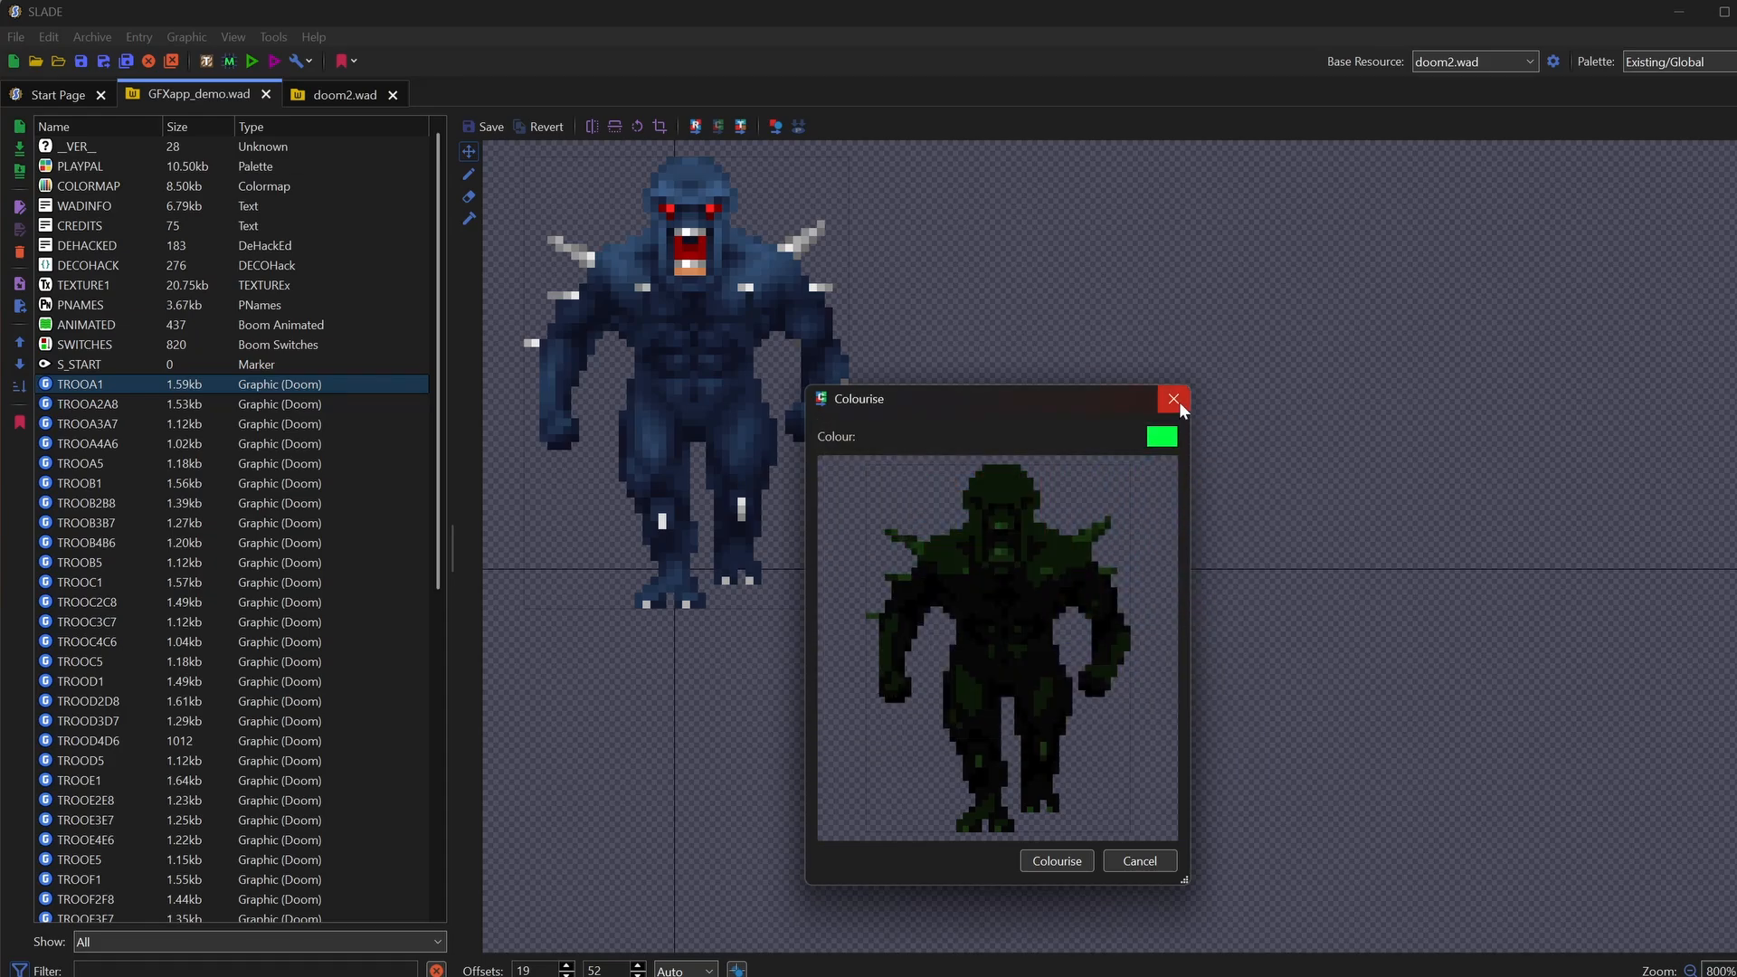
left_click(1176, 399)
Step: Try the Tint tool on TROOA1 in an enlarged preview at 34% and pick a blue tint colour
left_click(742, 126)
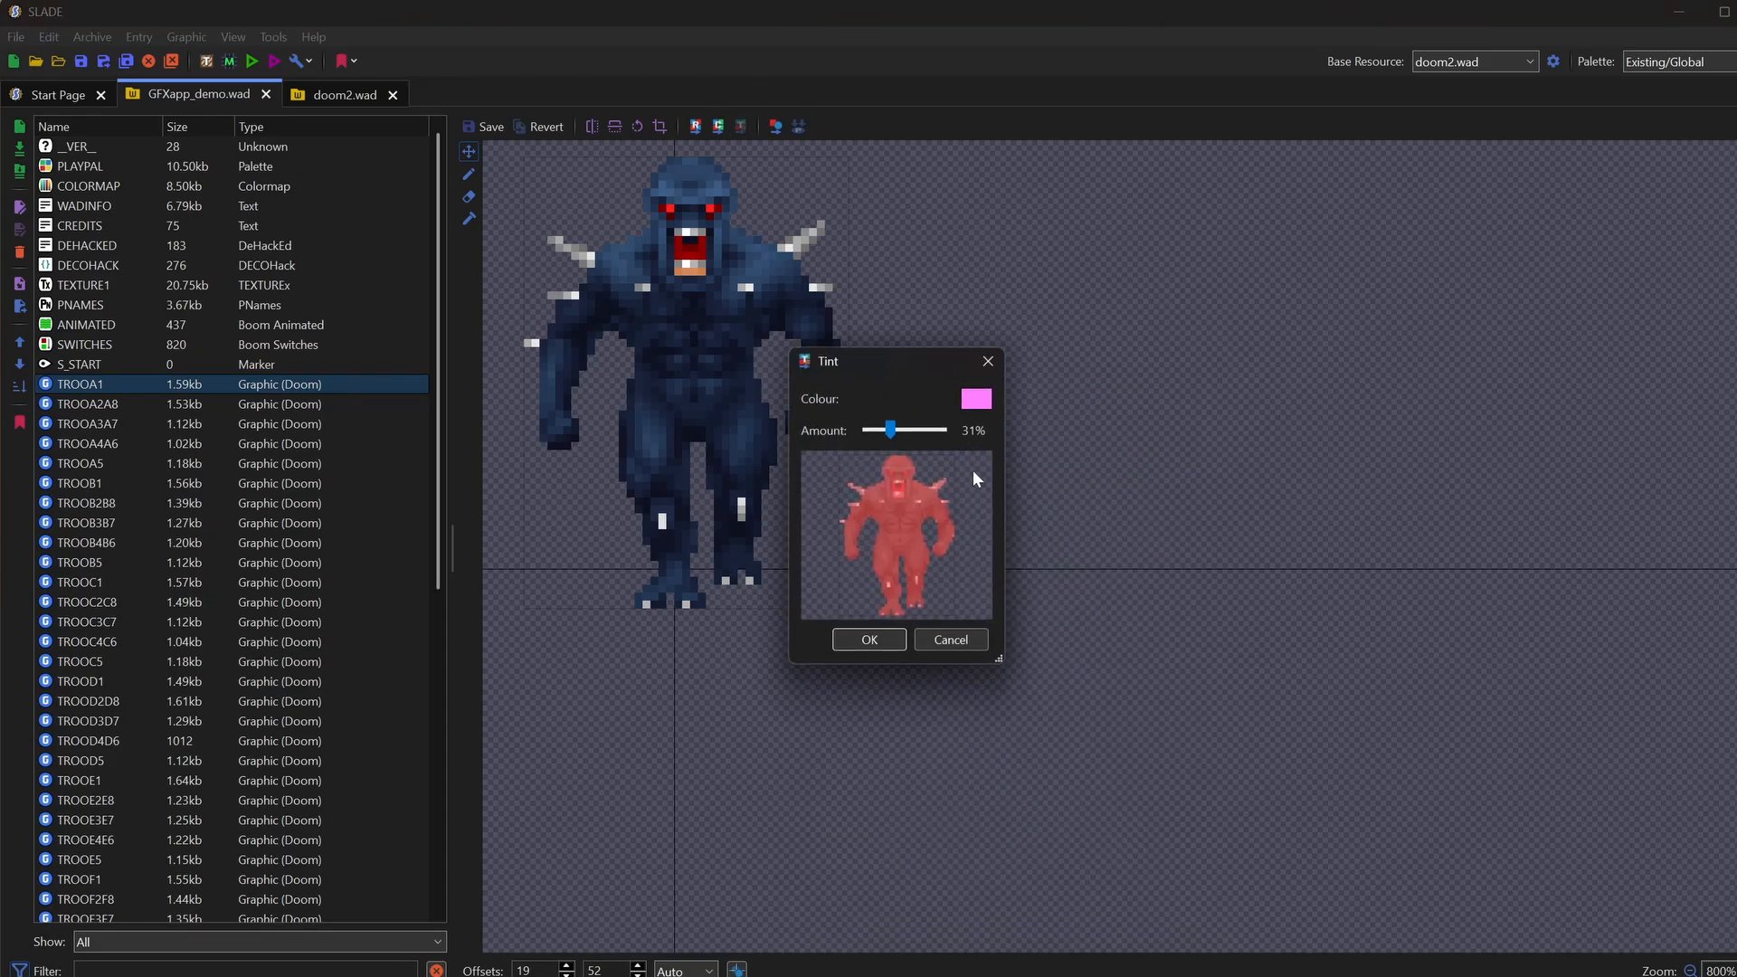
left_click_drag(999, 660, 1284, 886)
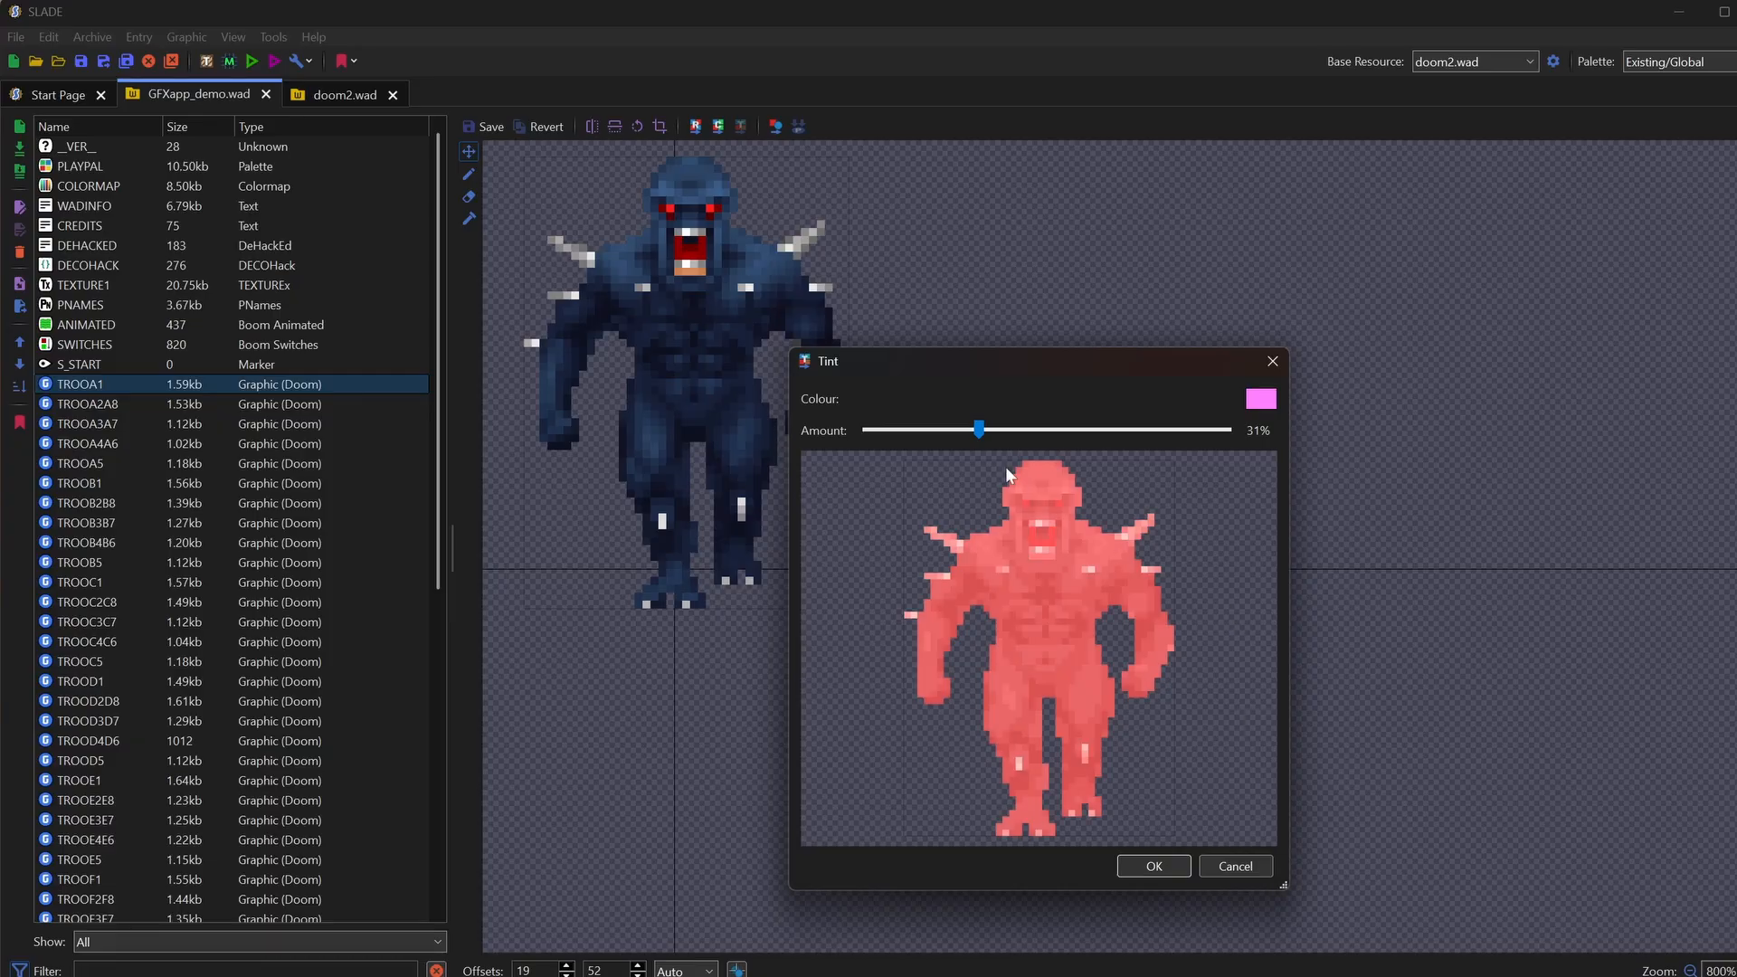
mouse_move(979, 429)
left_mouse_down()
mouse_move(1066, 438)
mouse_move(920, 431)
mouse_move(989, 431)
left_mouse_up()
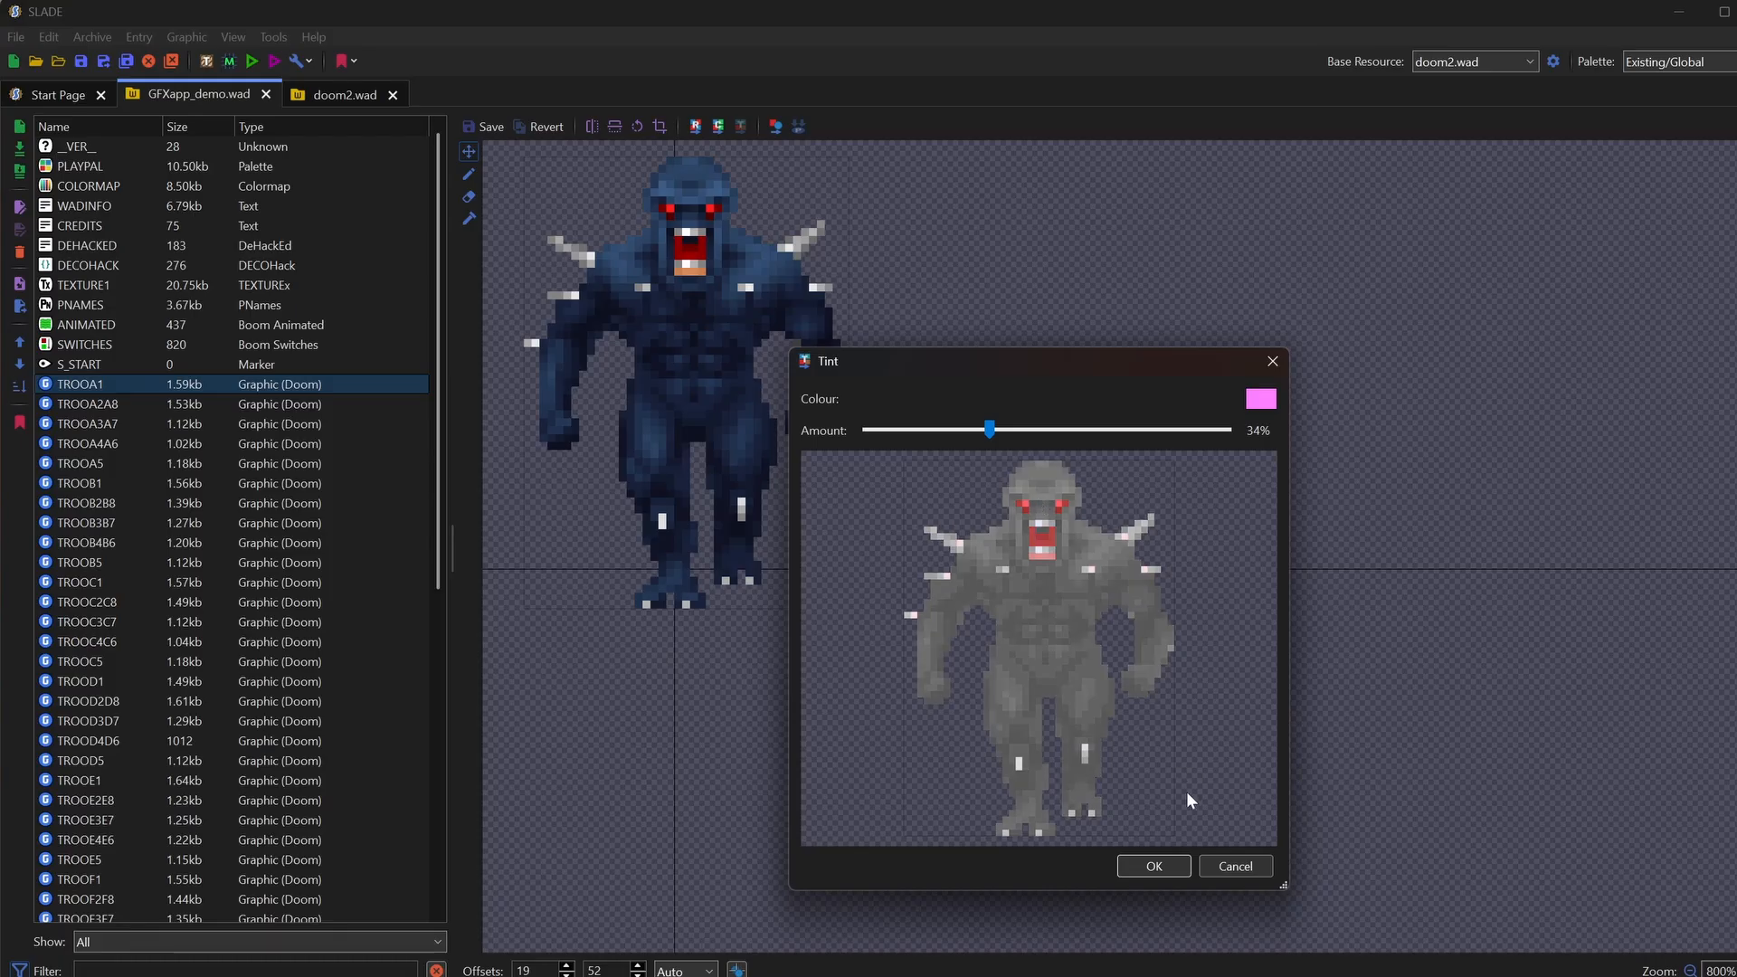
left_click(1267, 400)
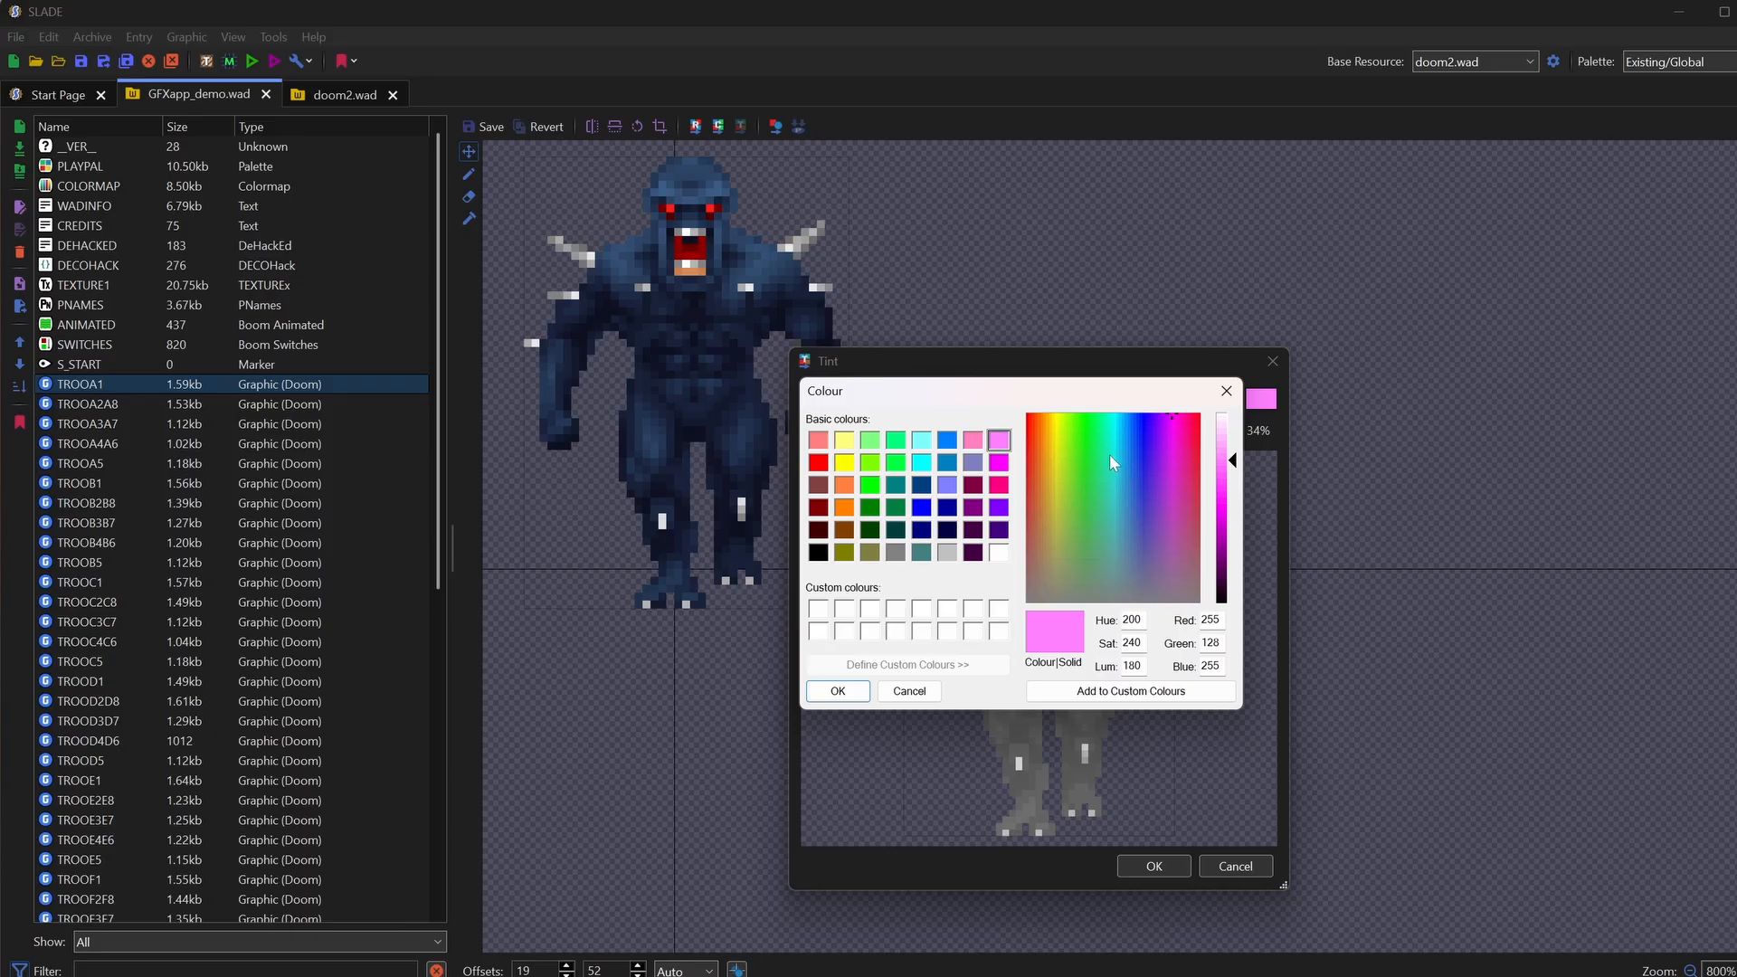
mouse_move(1133, 454)
left_mouse_down()
mouse_move(1079, 445)
mouse_move(1106, 518)
mouse_move(1140, 493)
left_mouse_up()
left_click(1147, 465)
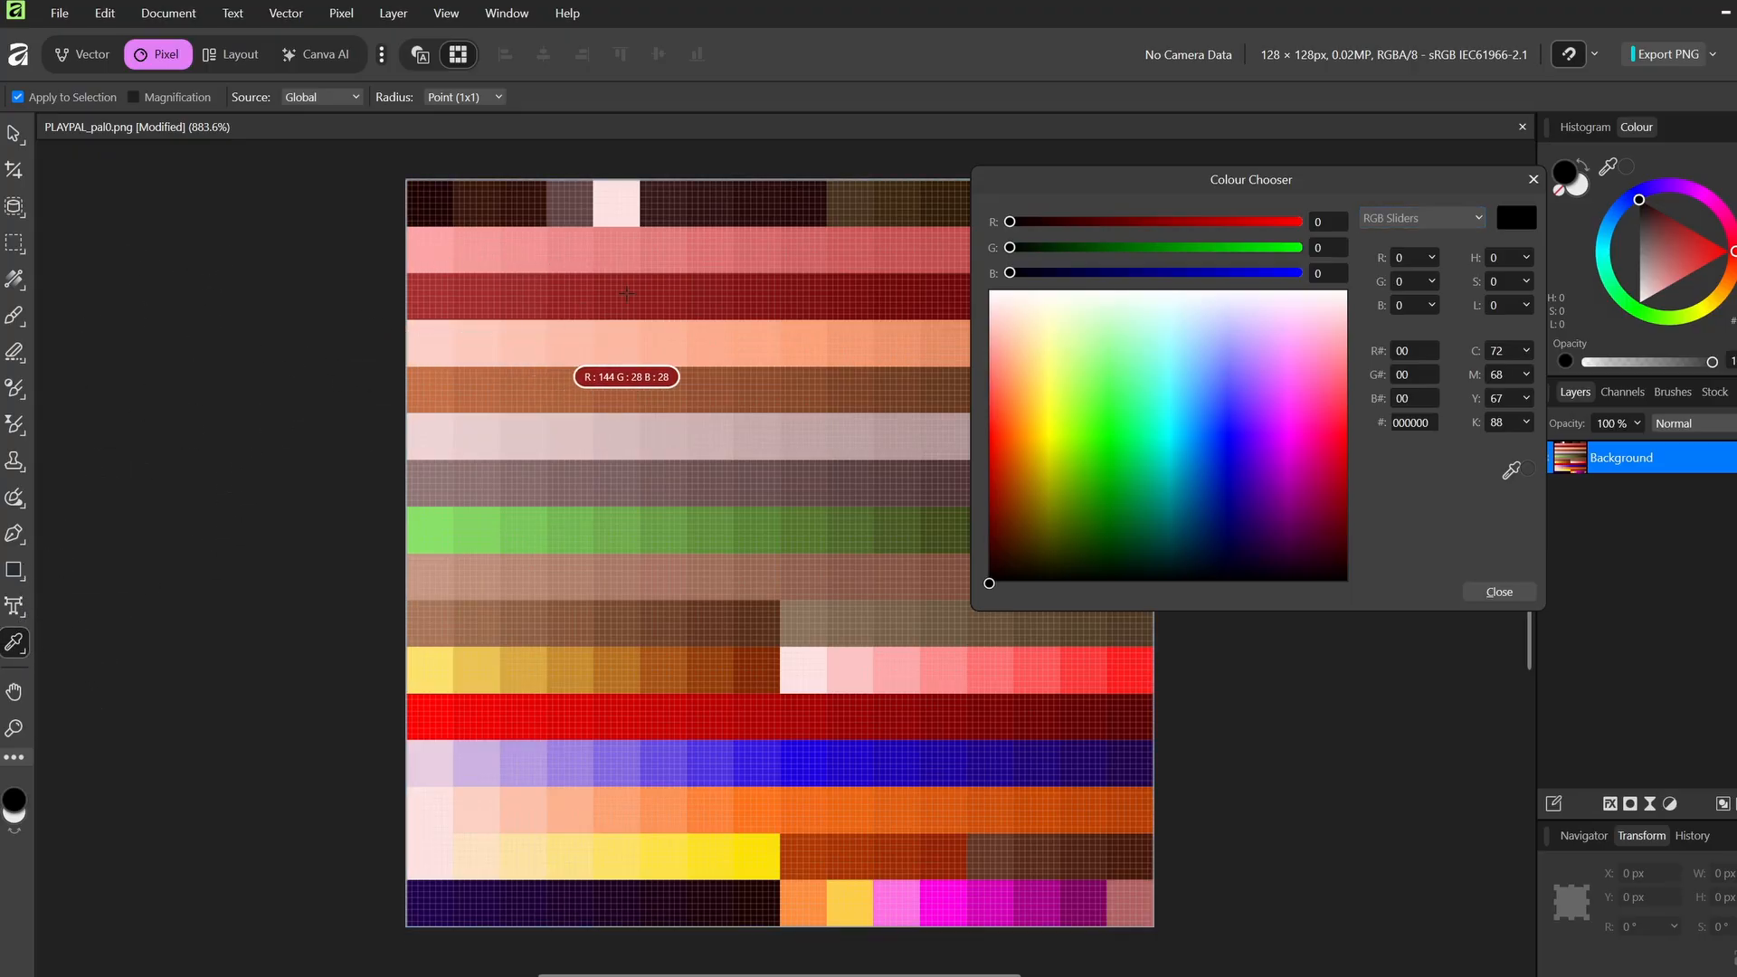
Step: Switch to Affinity and sample red, green and brown shades from the PLAYPAL_pal0.png palette image to compare their RGB values
left_click(648, 292)
left_click(762, 379)
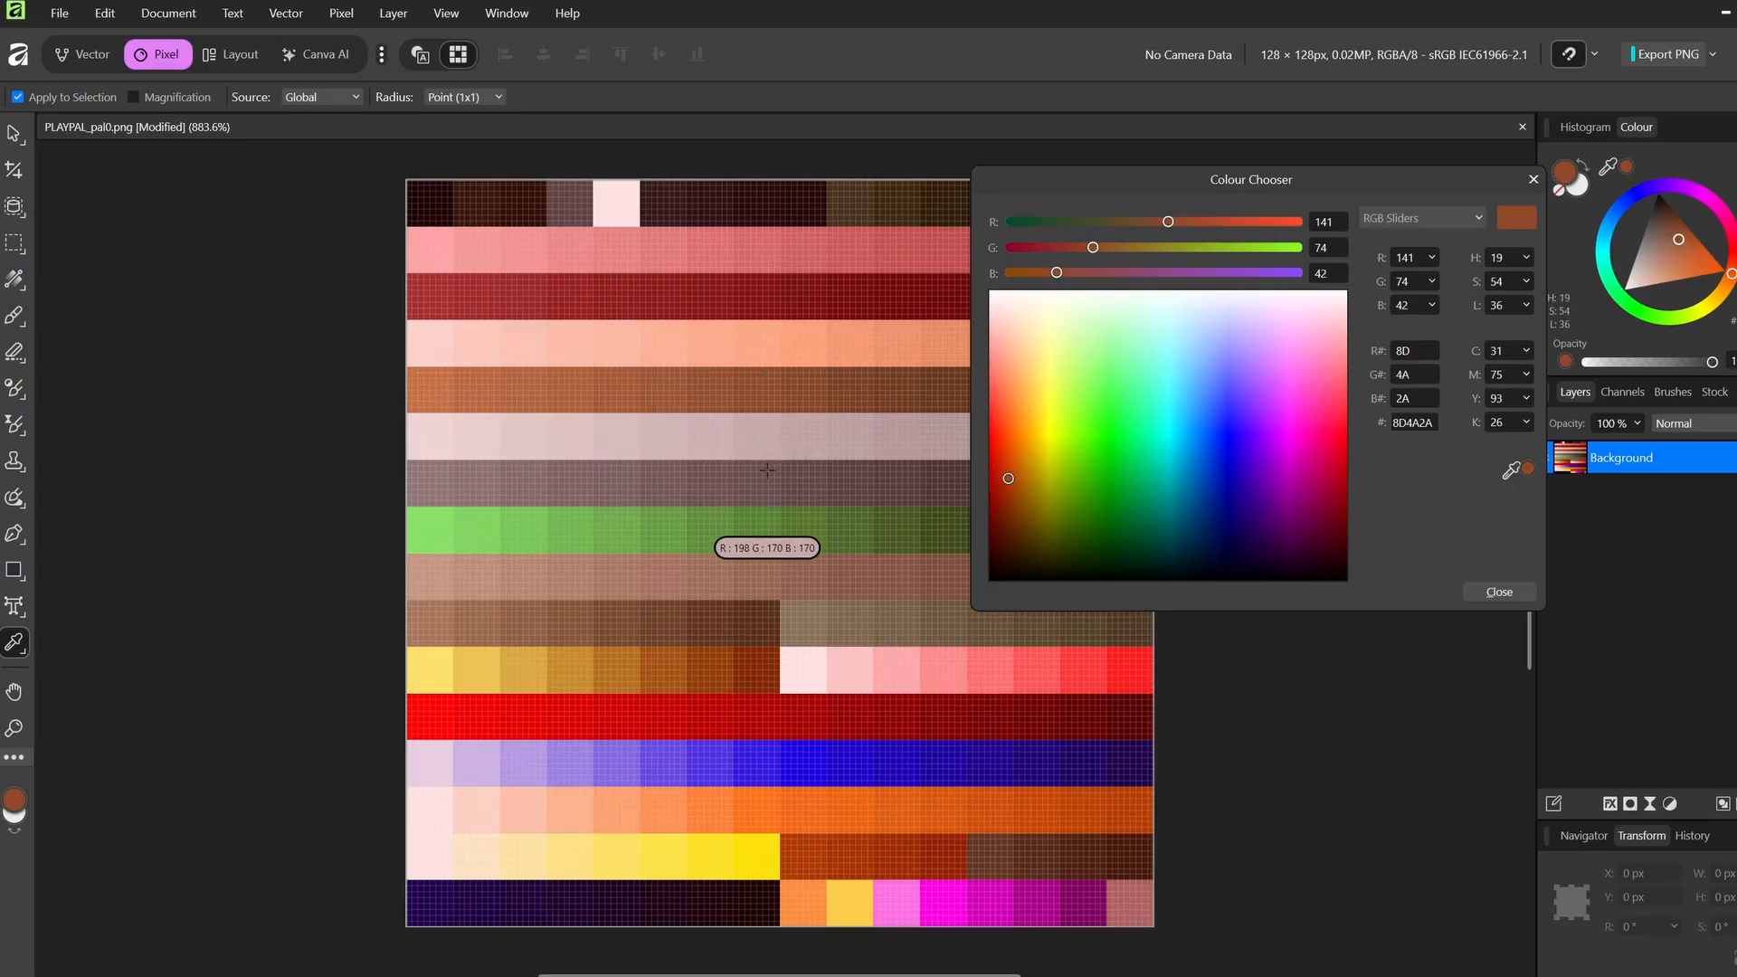
left_click(709, 519)
left_click(709, 629)
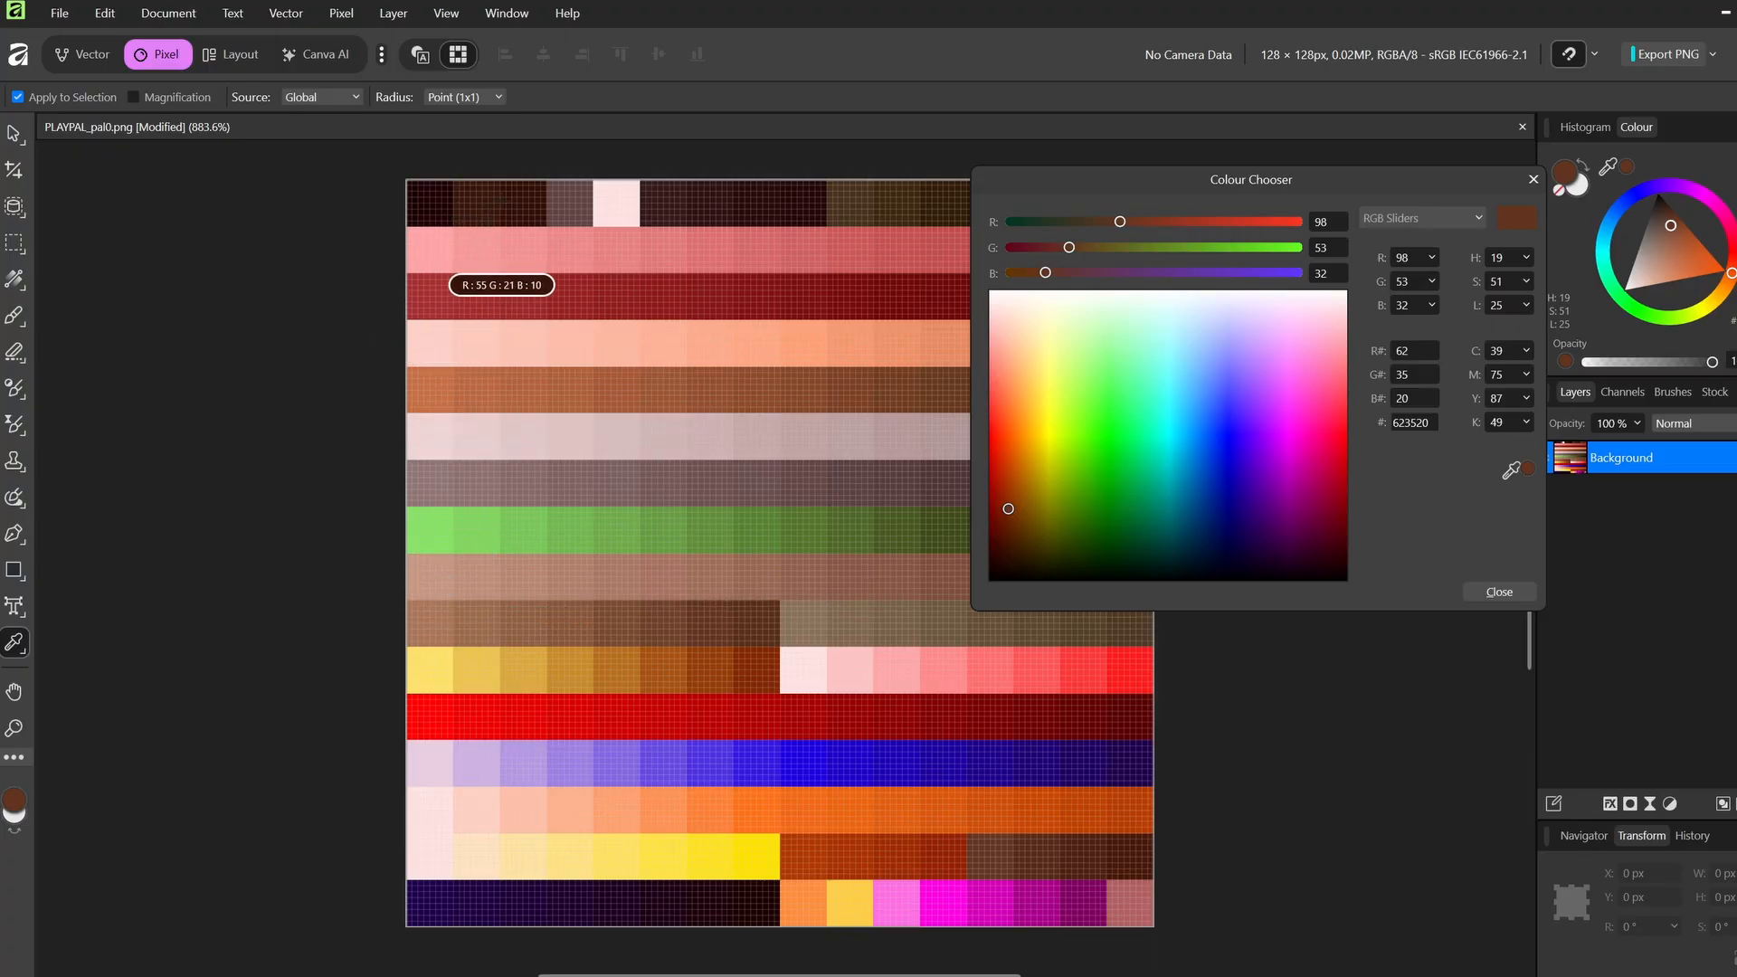
left_click(524, 191)
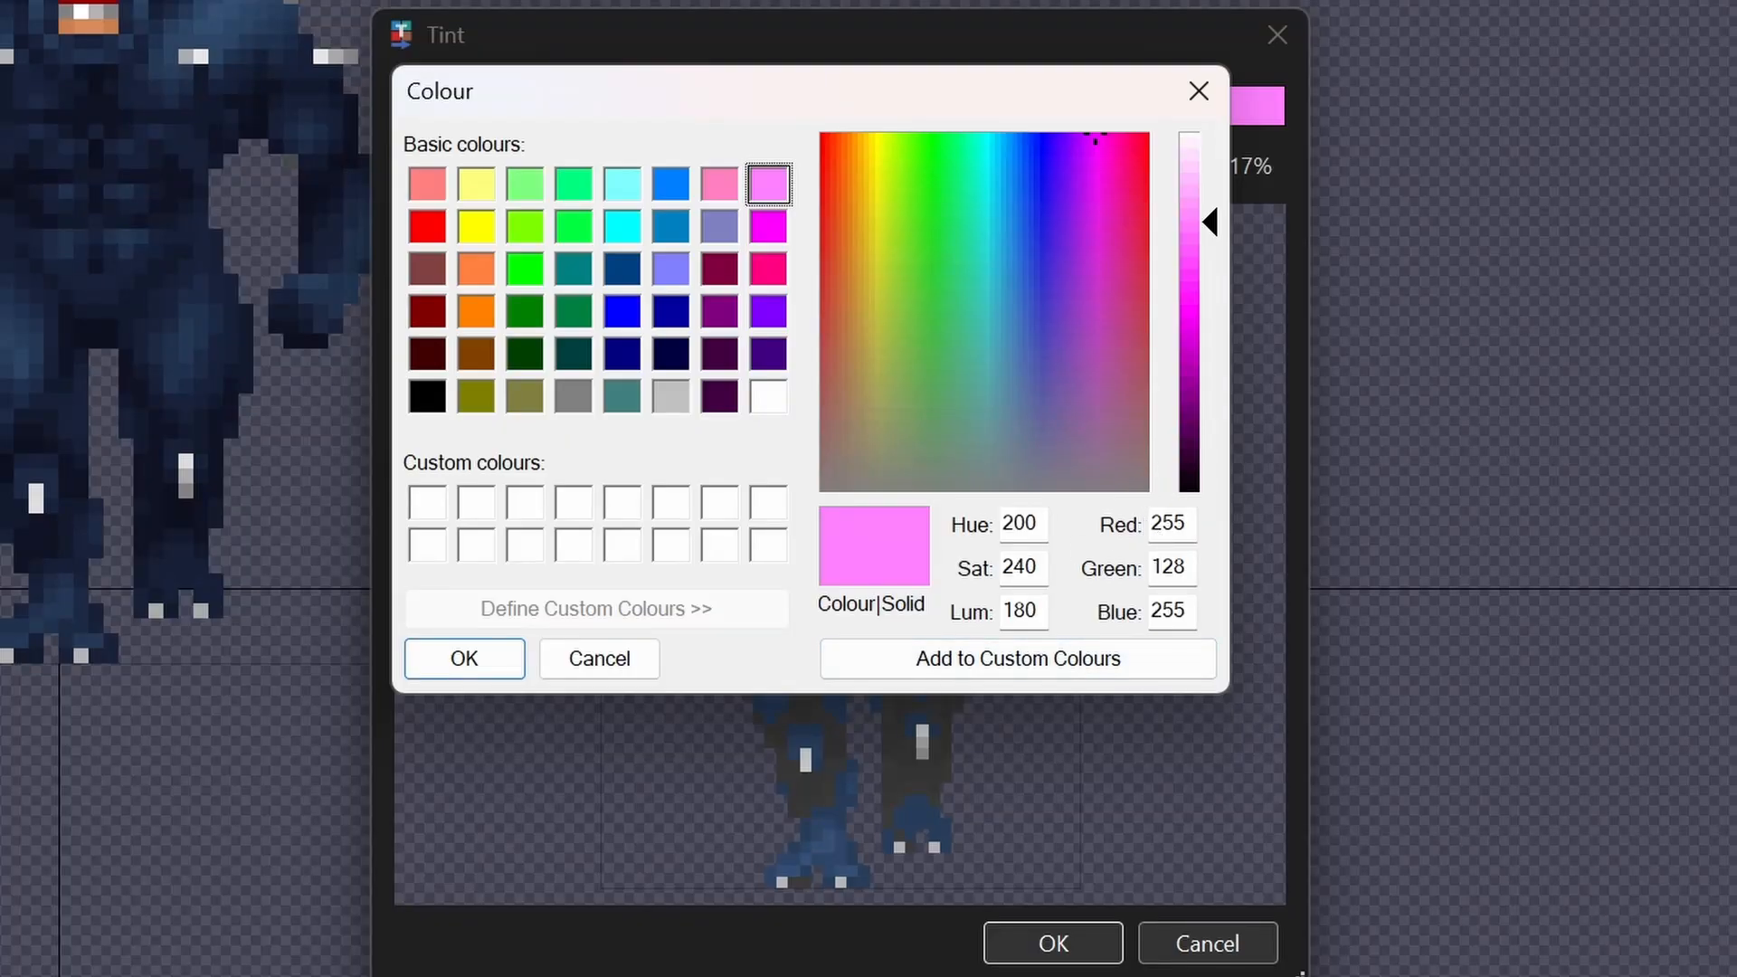
Step: In SLADE's Tint tool, set the tint colour to RGB 48, 14, 7 and store it as a custom colour
double_click(1160, 523)
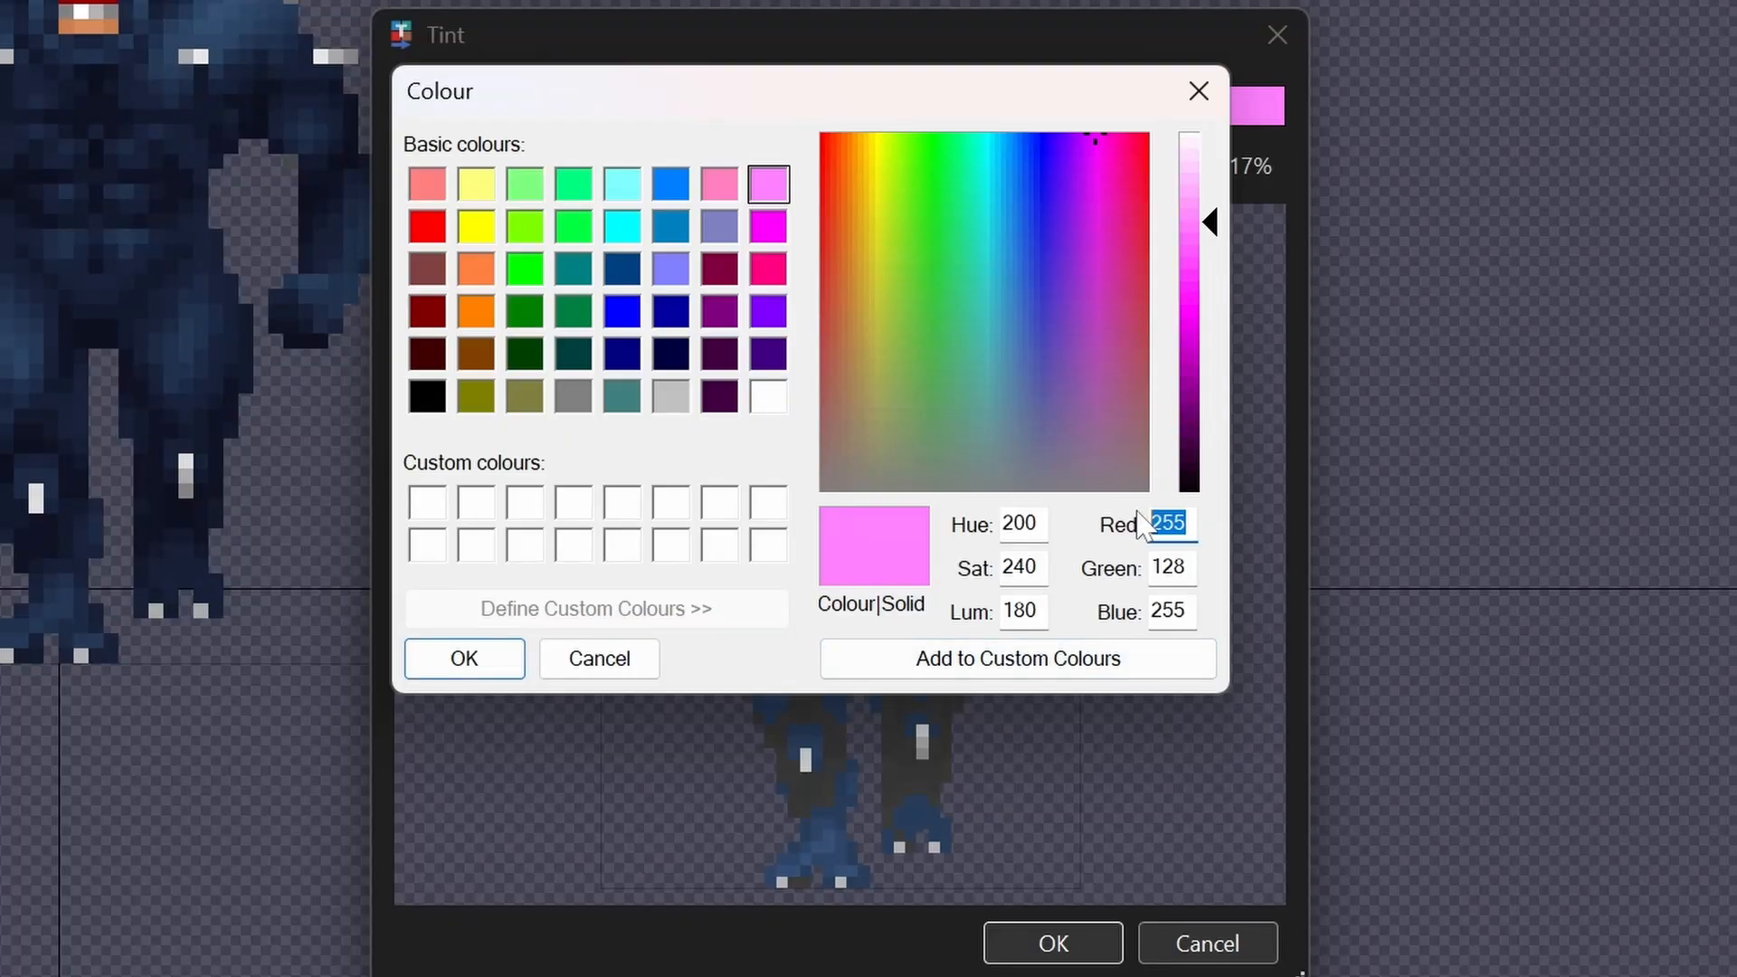
type("5")
key("BackSpace")
type("48")
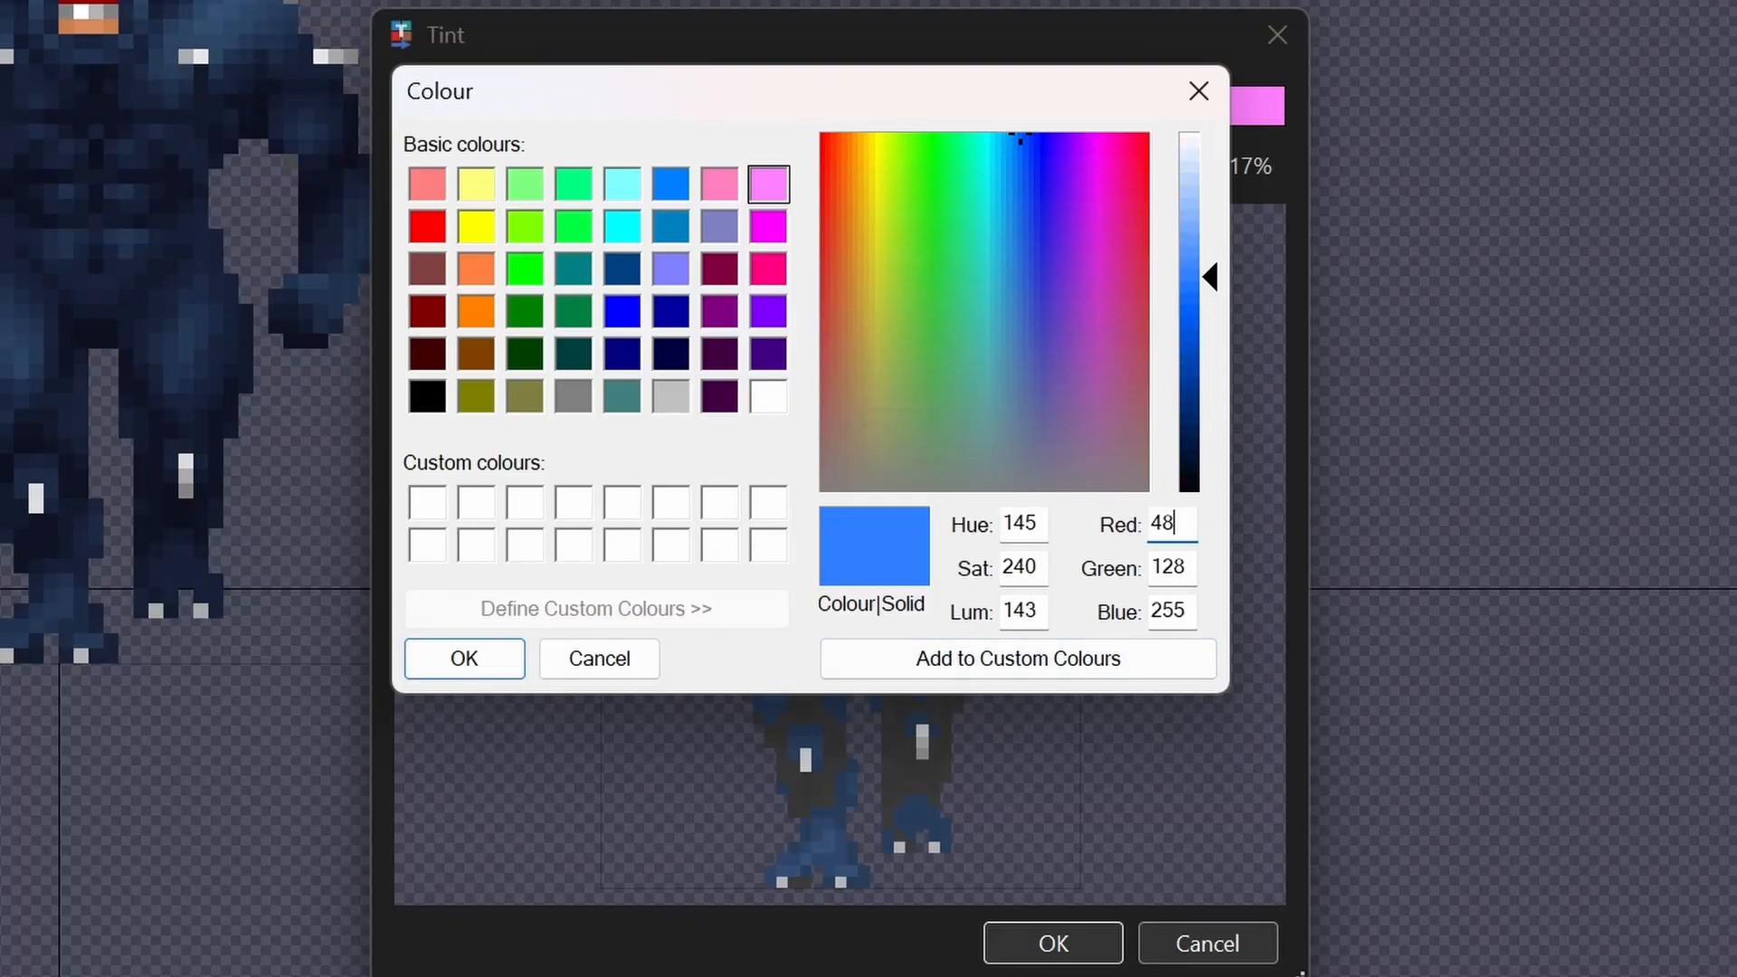
key("Tab")
type("14")
key("Tab")
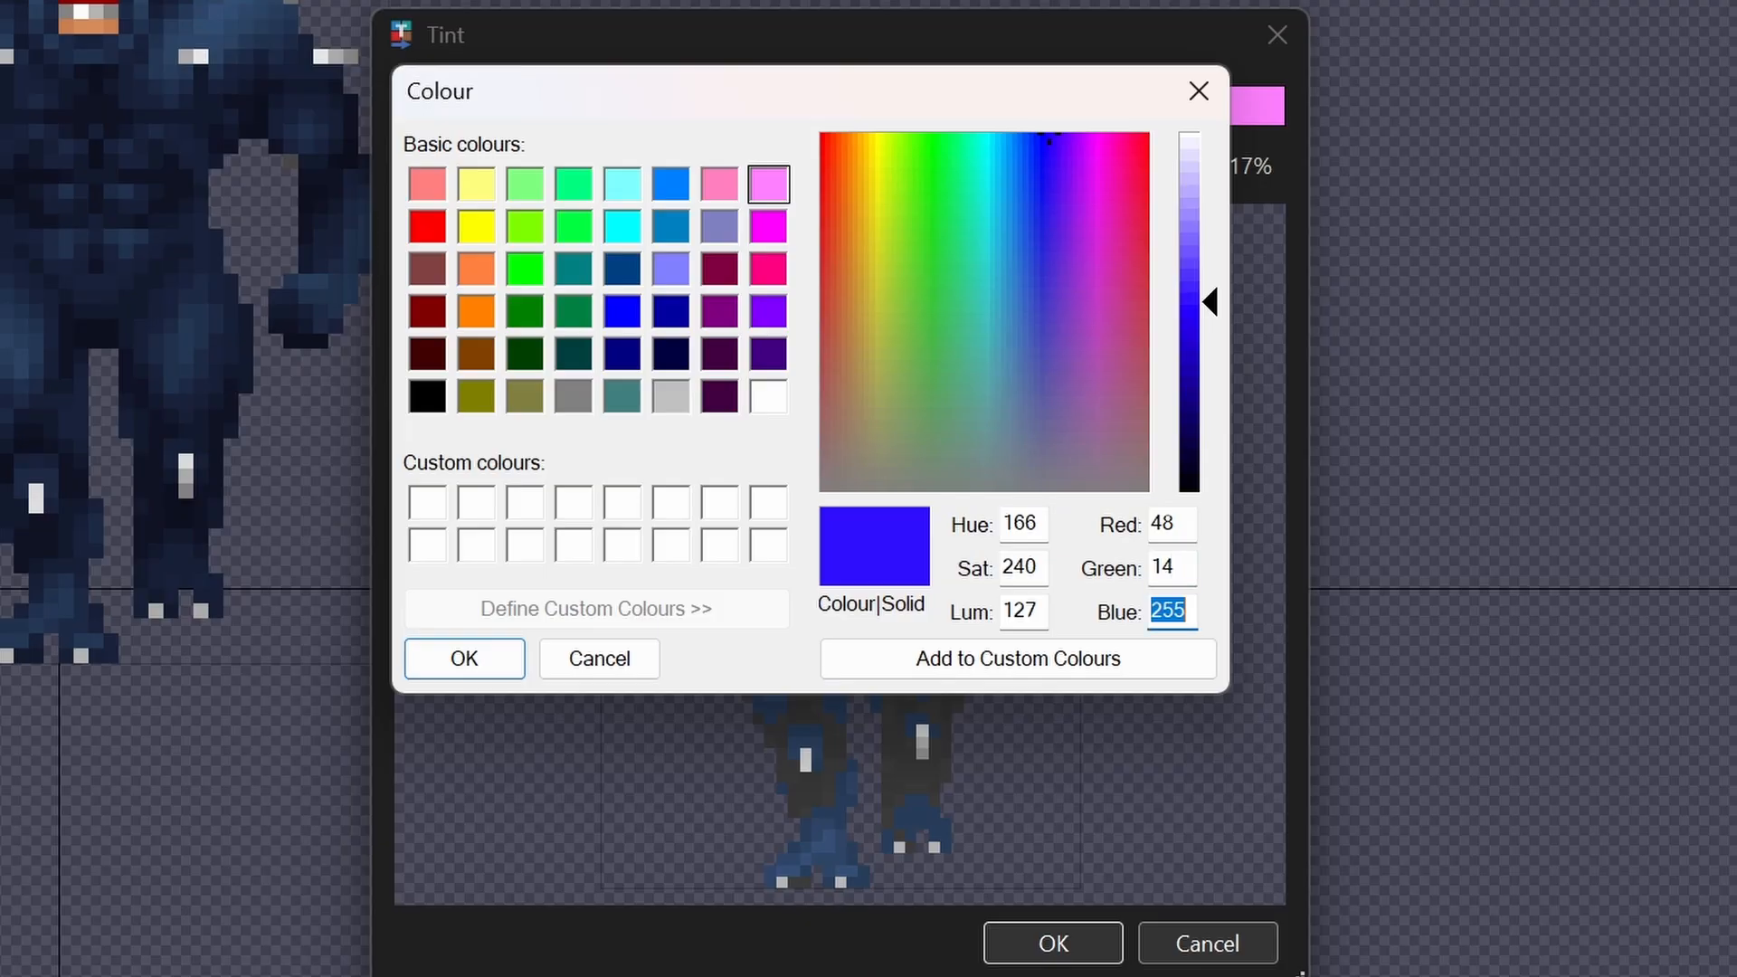
type("7")
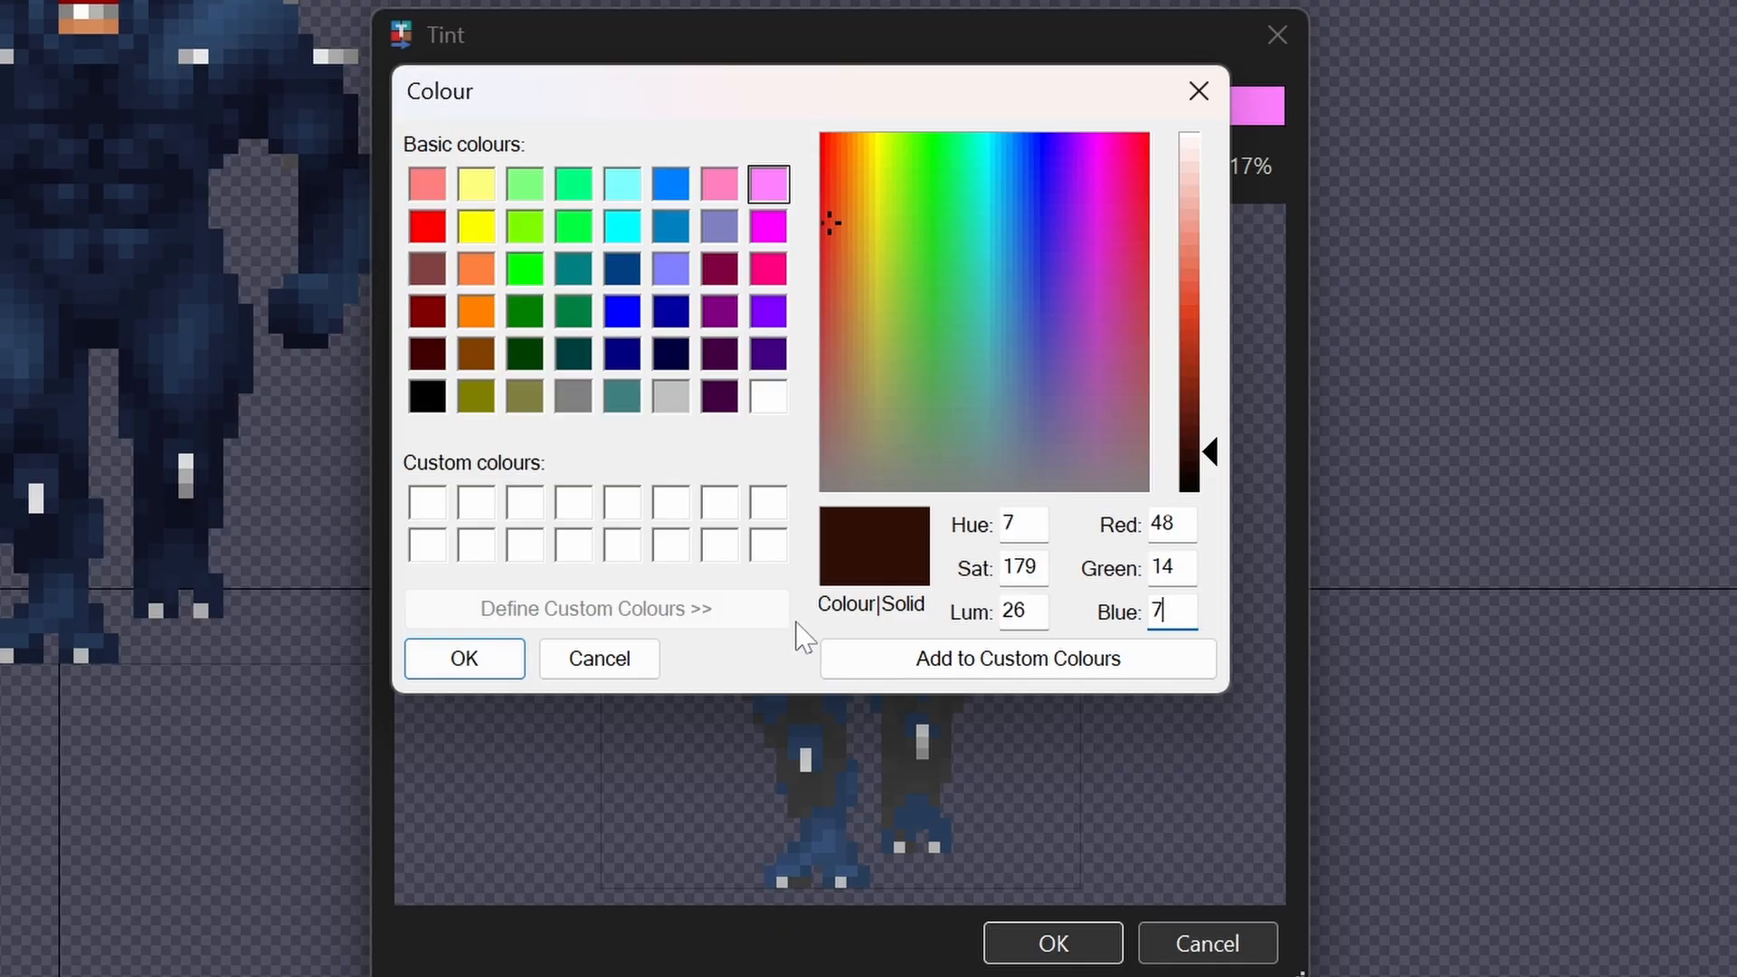
left_click(961, 668)
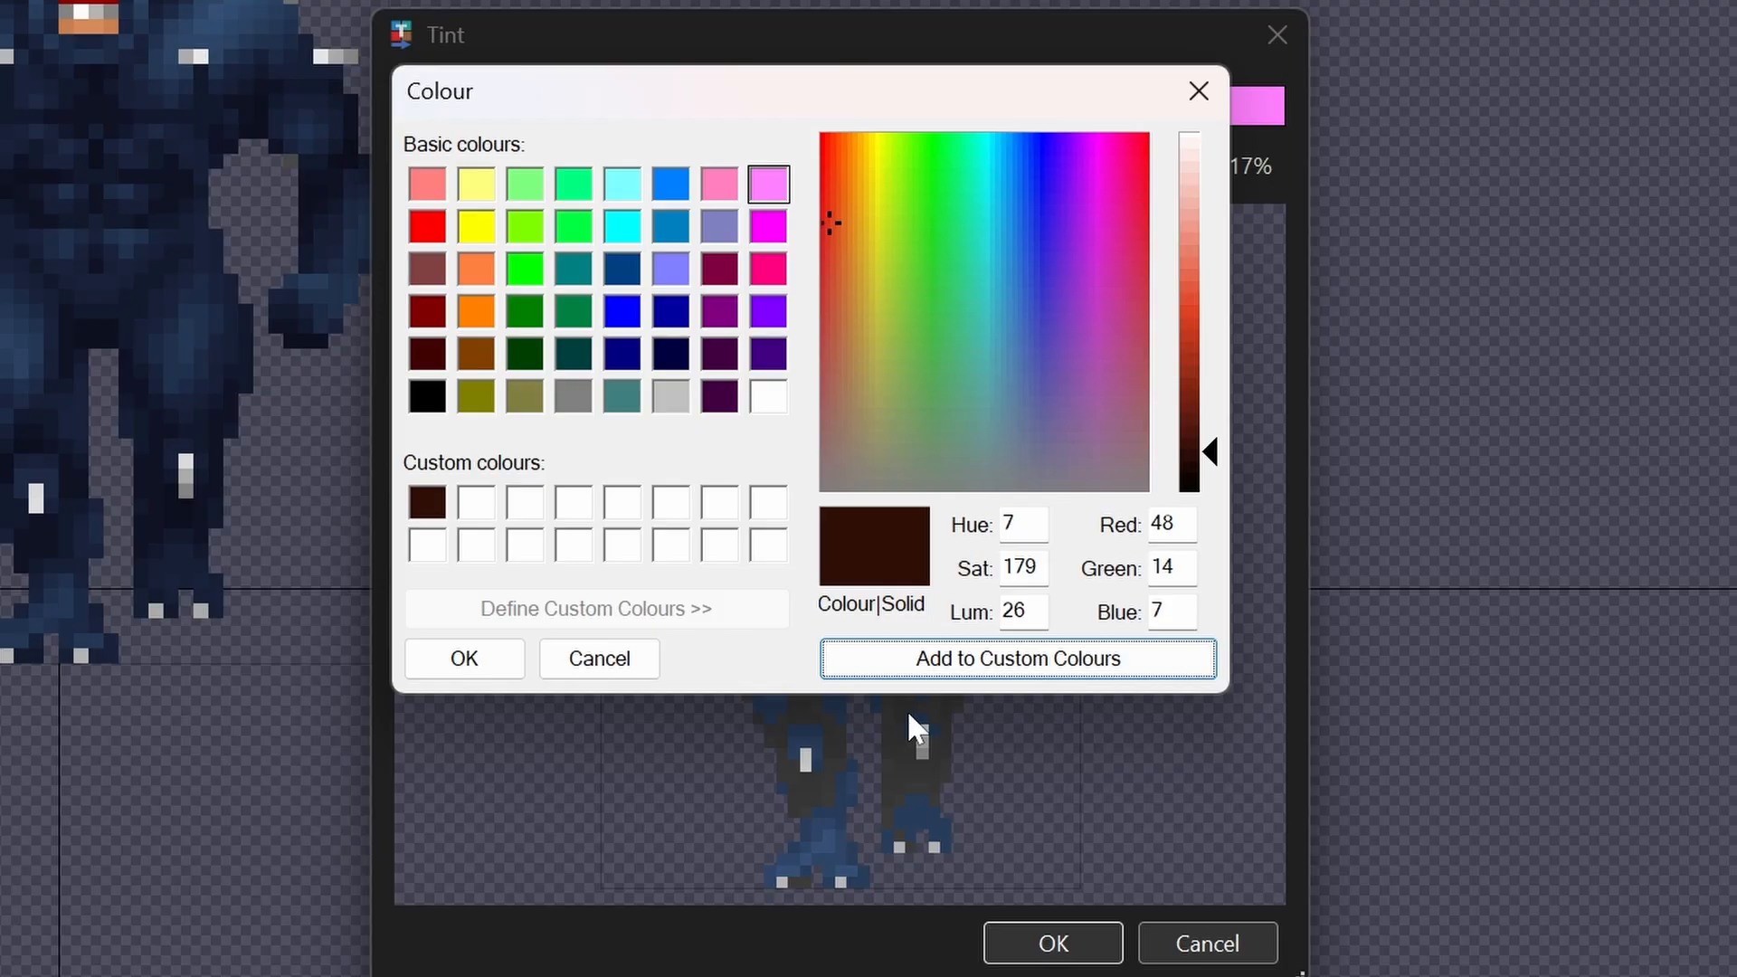
left_click(481, 666)
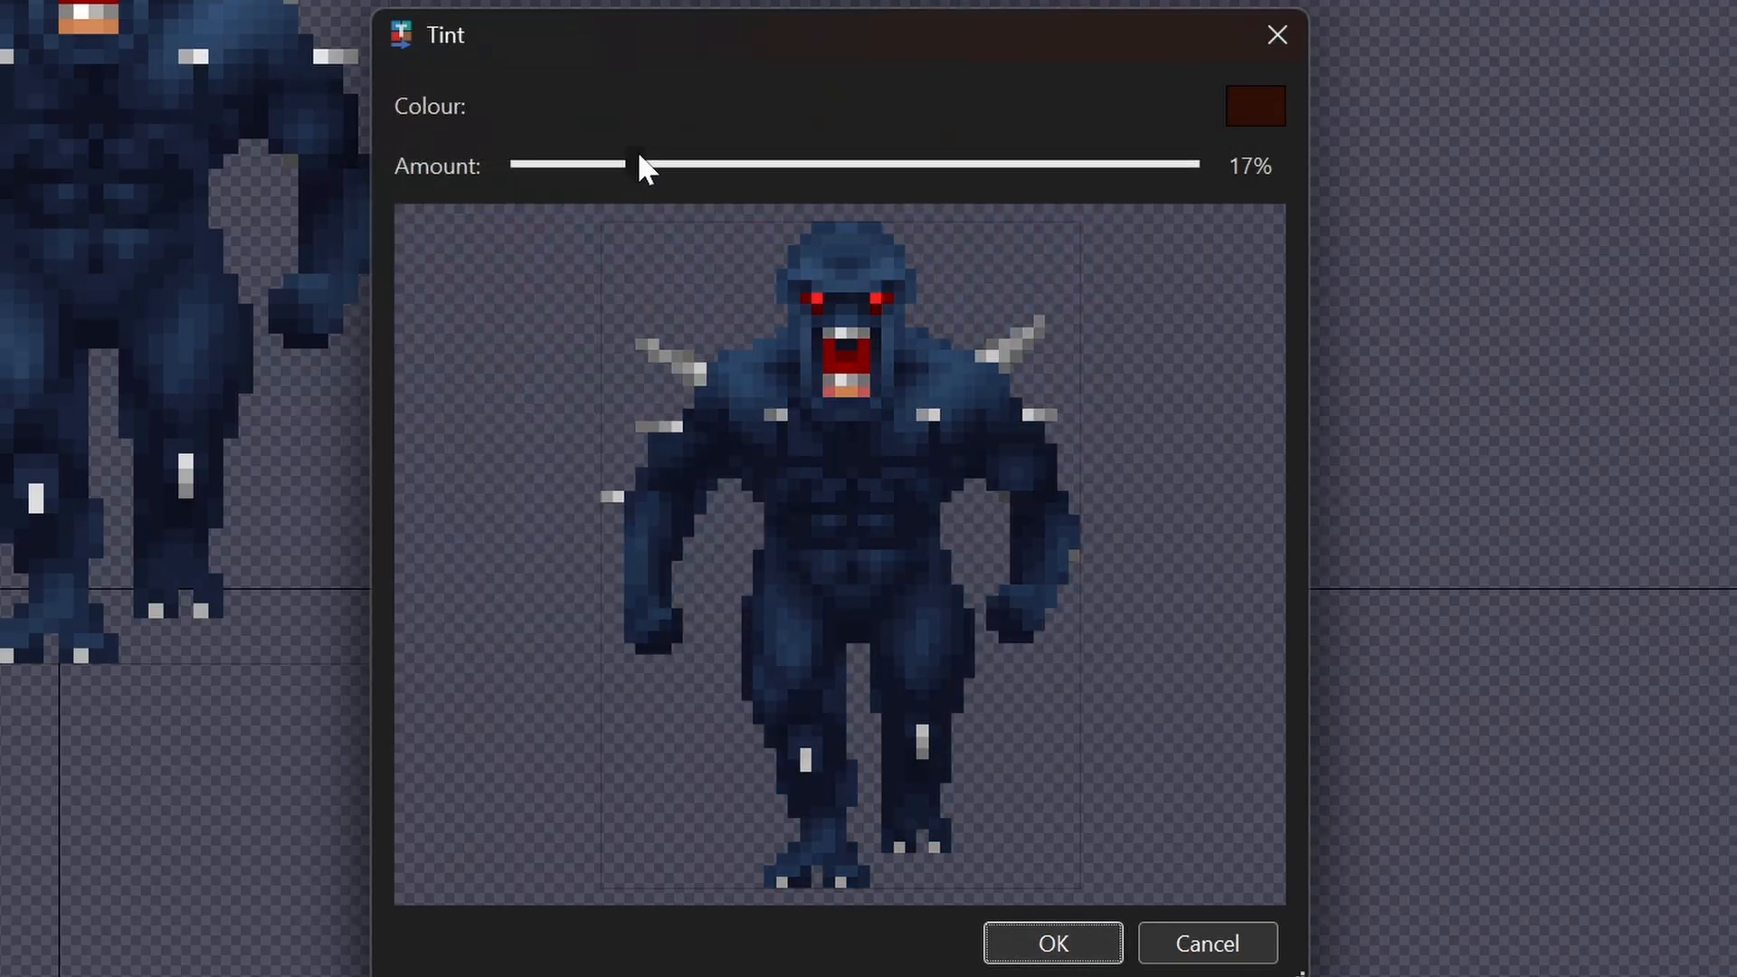
Step: Preview the dark brown tint on TROOA1 at 25% and 29%, and dismiss the tint without applying it
left_click_drag(637, 164, 694, 201)
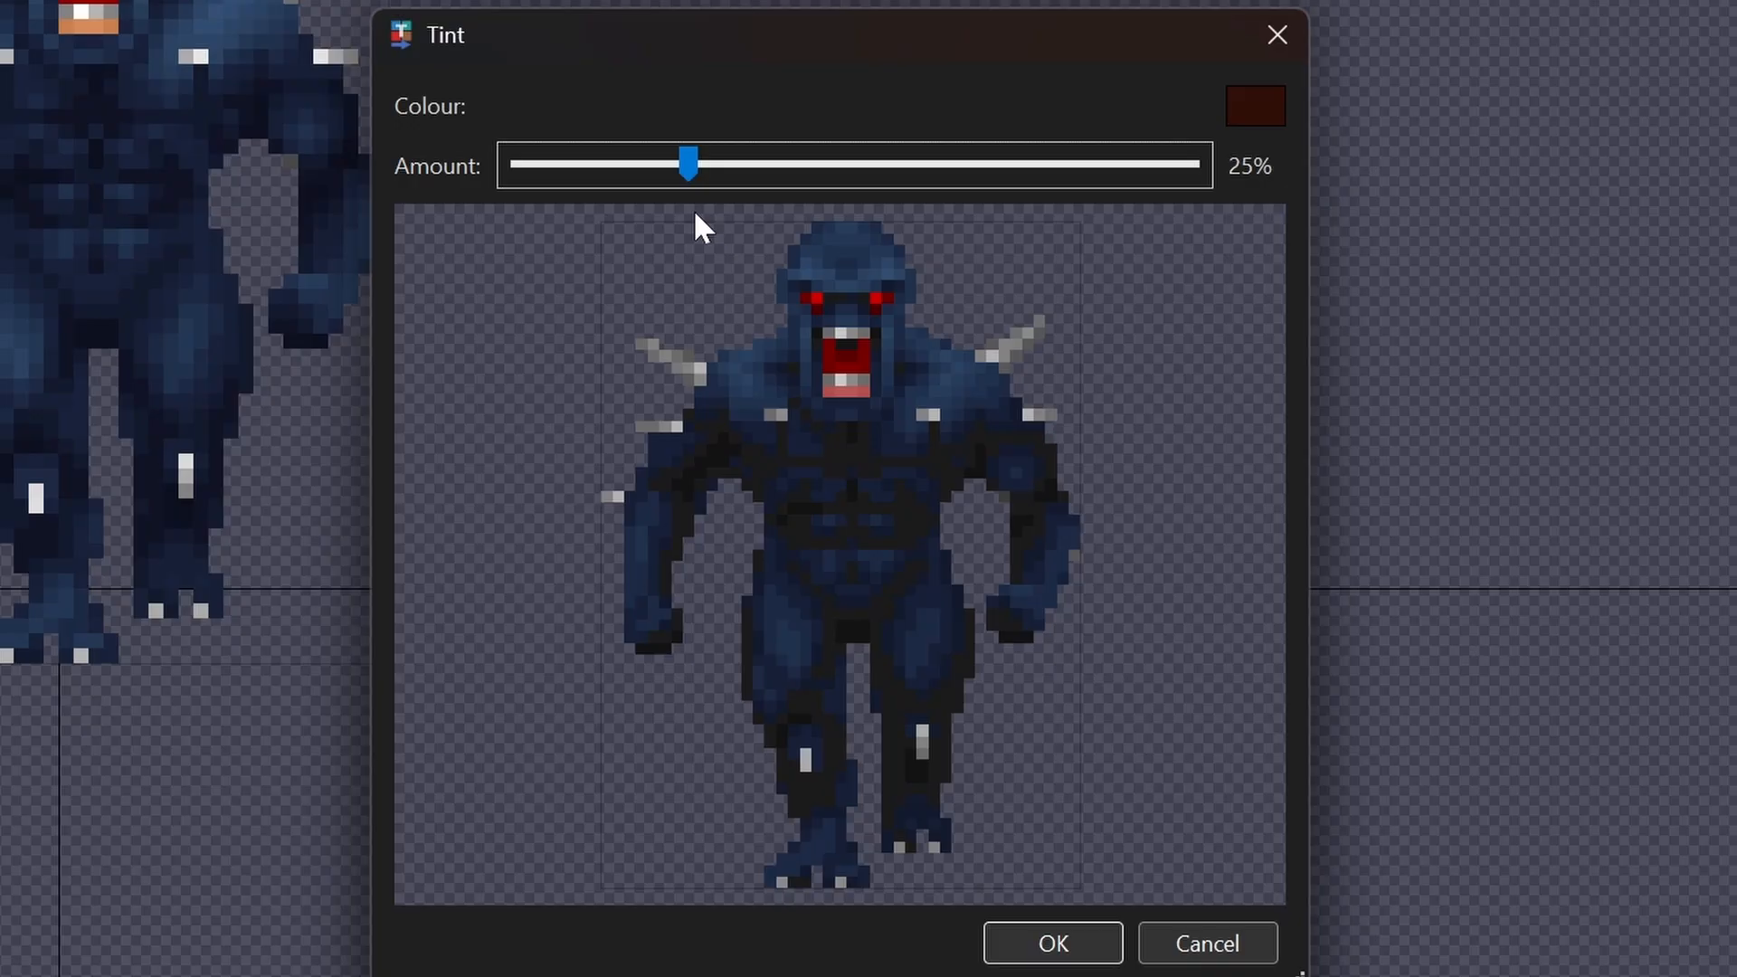
left_click_drag(688, 163, 725, 175)
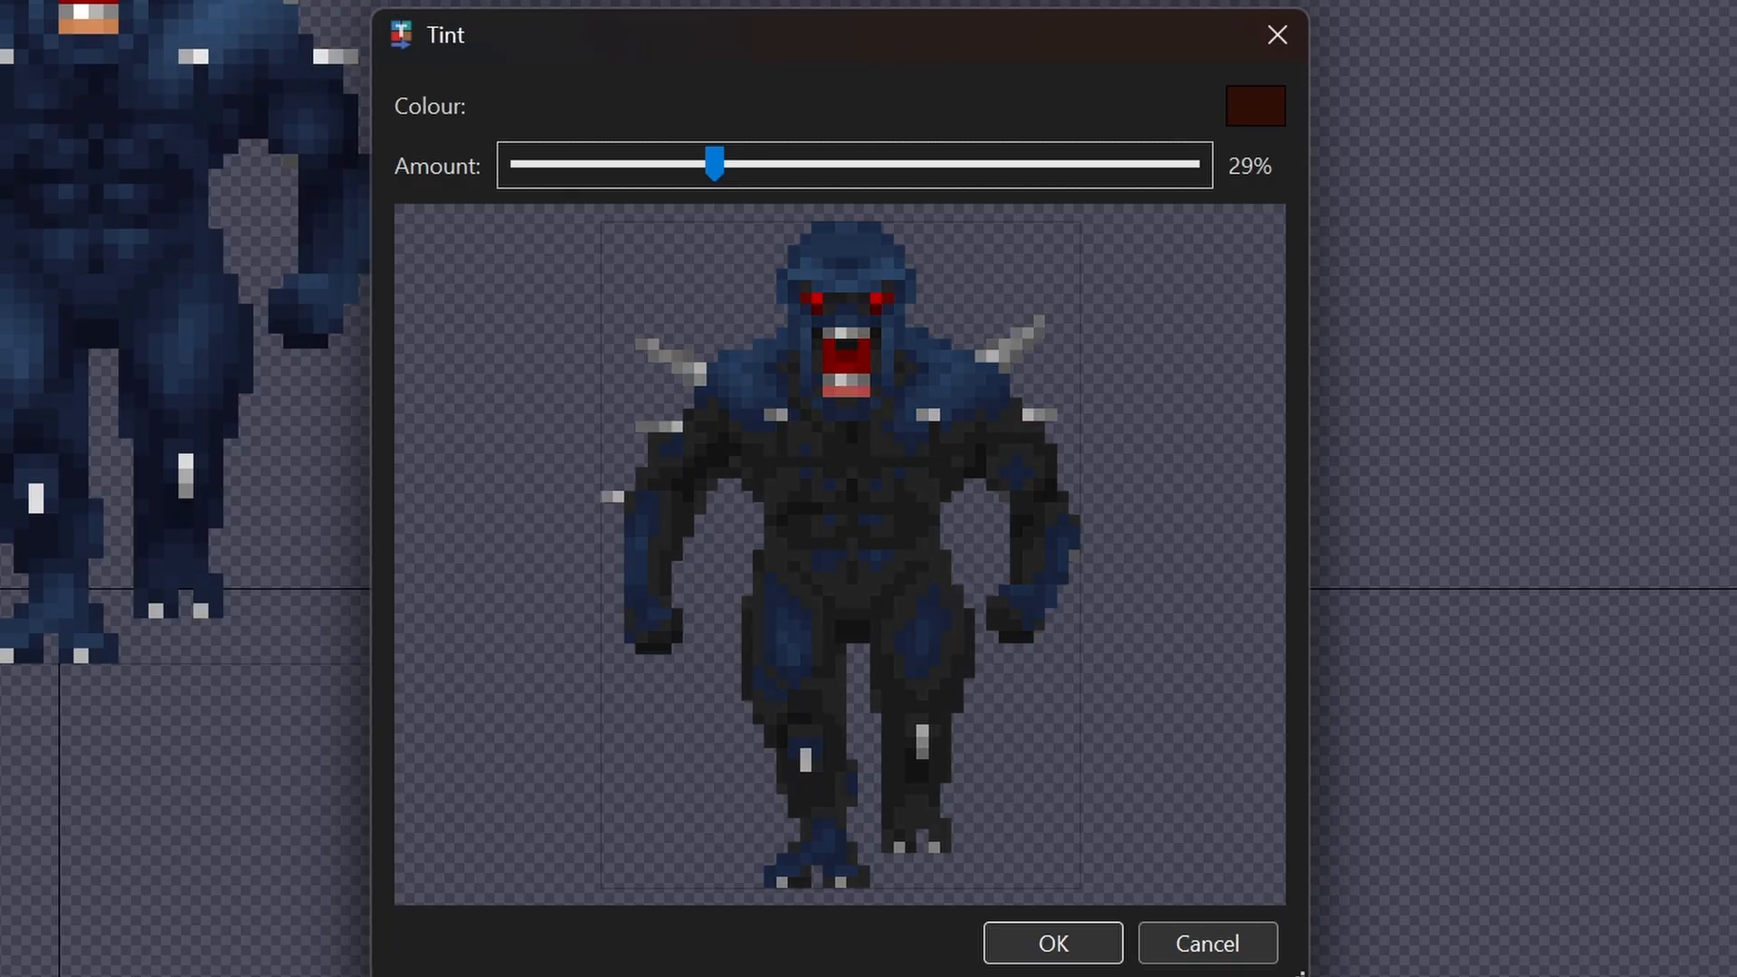
left_click(1208, 944)
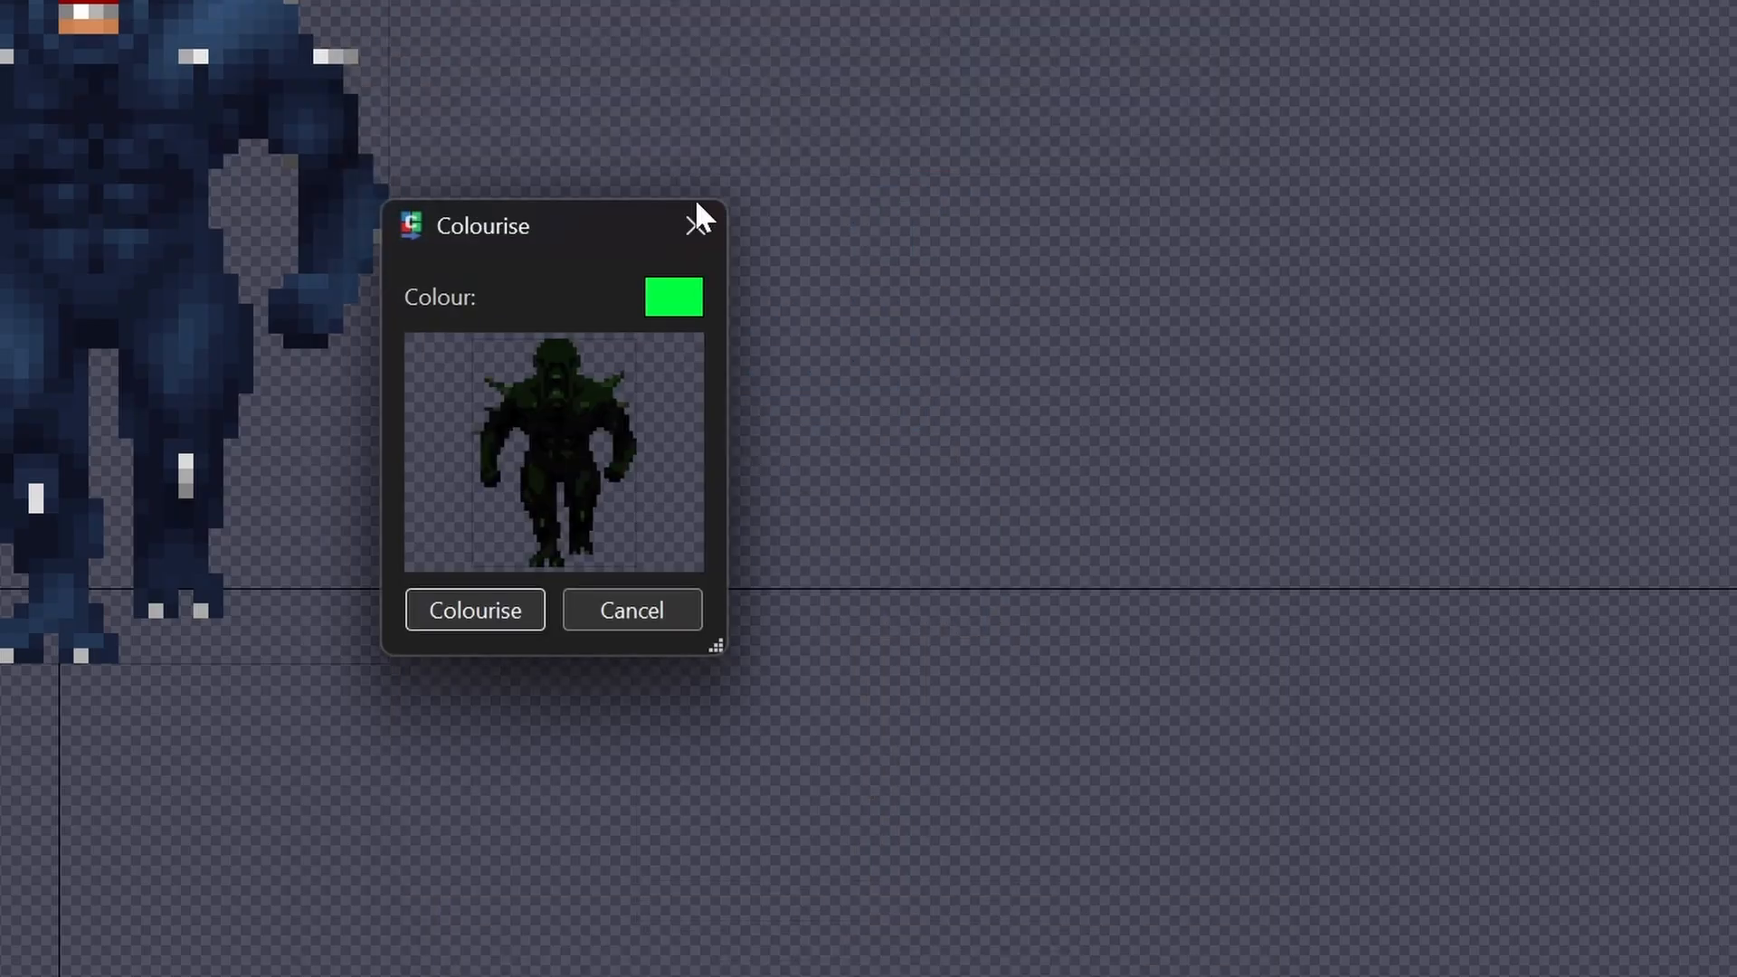
Step: Preview TROOA1 colourised with the stored dark brown custom colour in an enlarged Colourise window
left_click_drag(725, 609, 1427, 613)
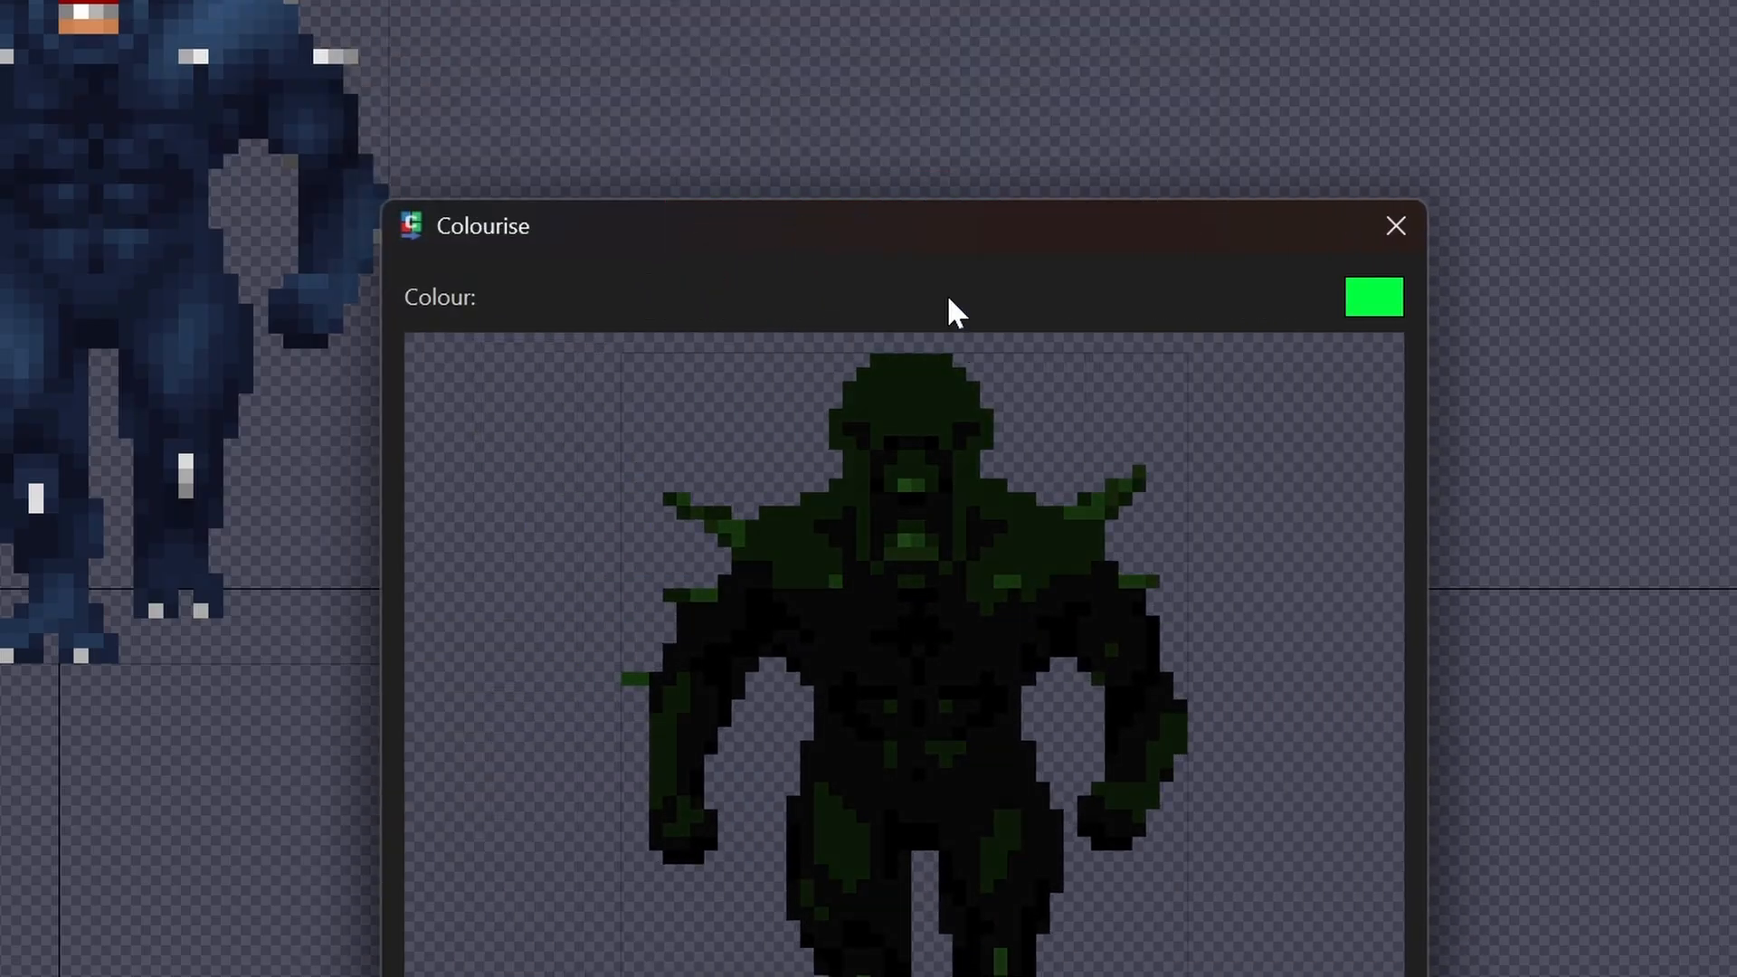
left_click_drag(873, 238, 868, 0)
left_click(1366, 35)
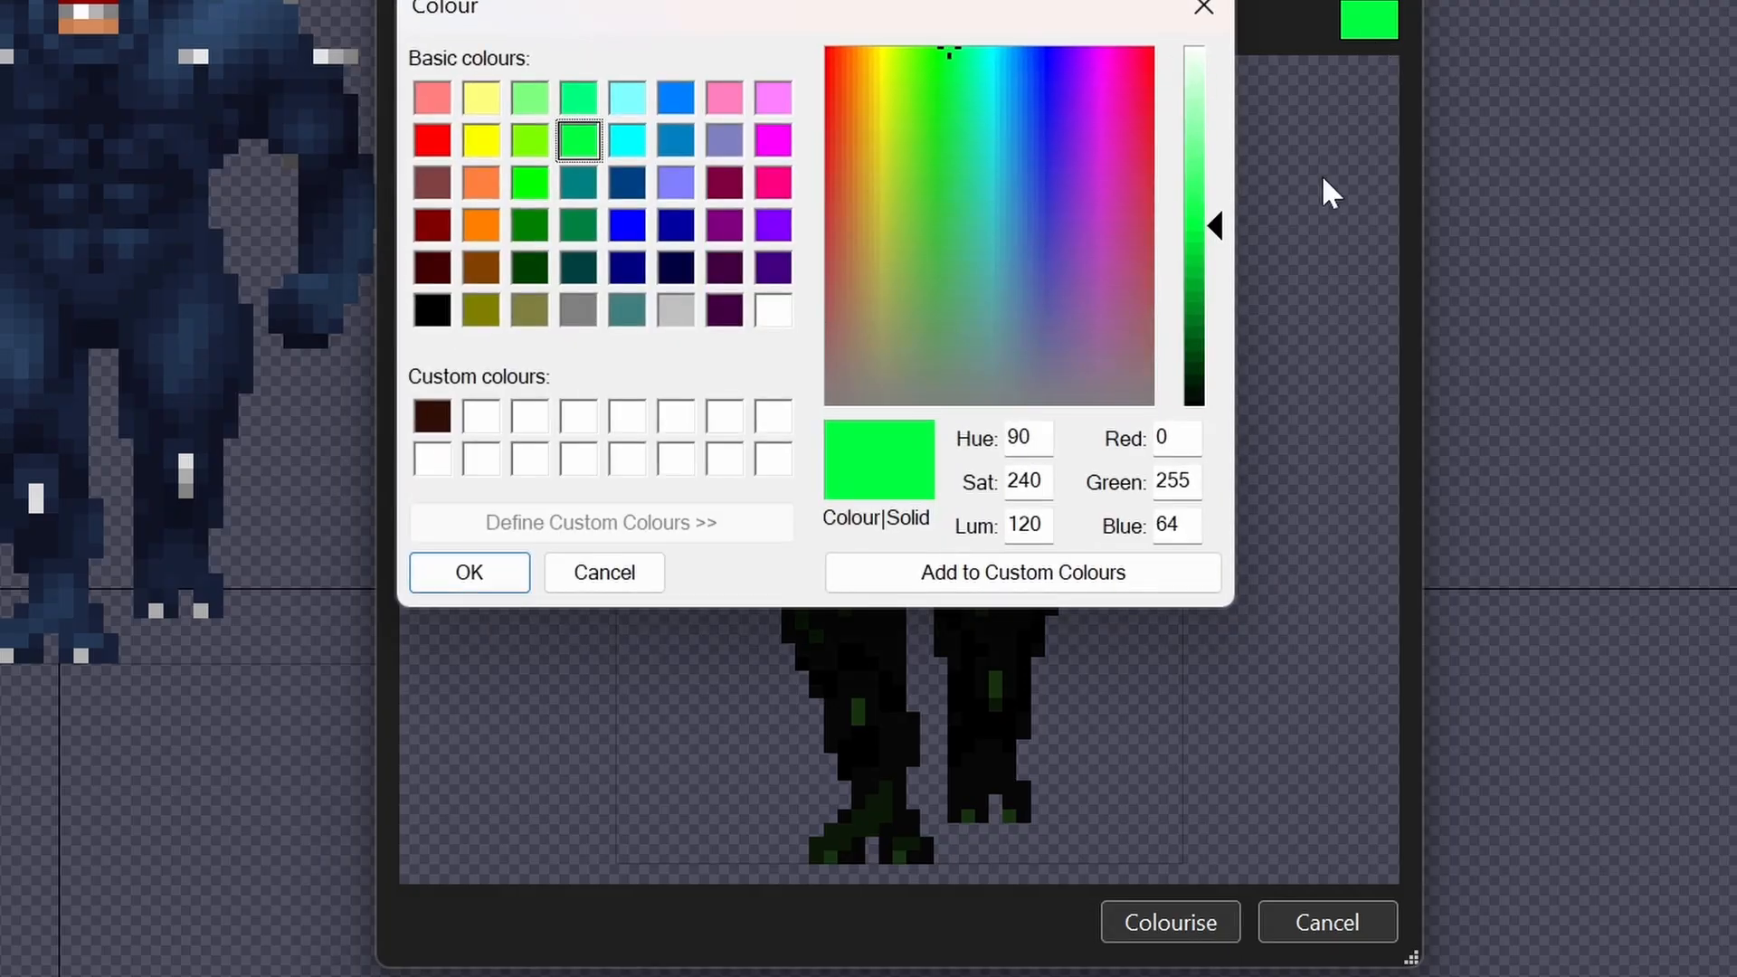
left_click(432, 417)
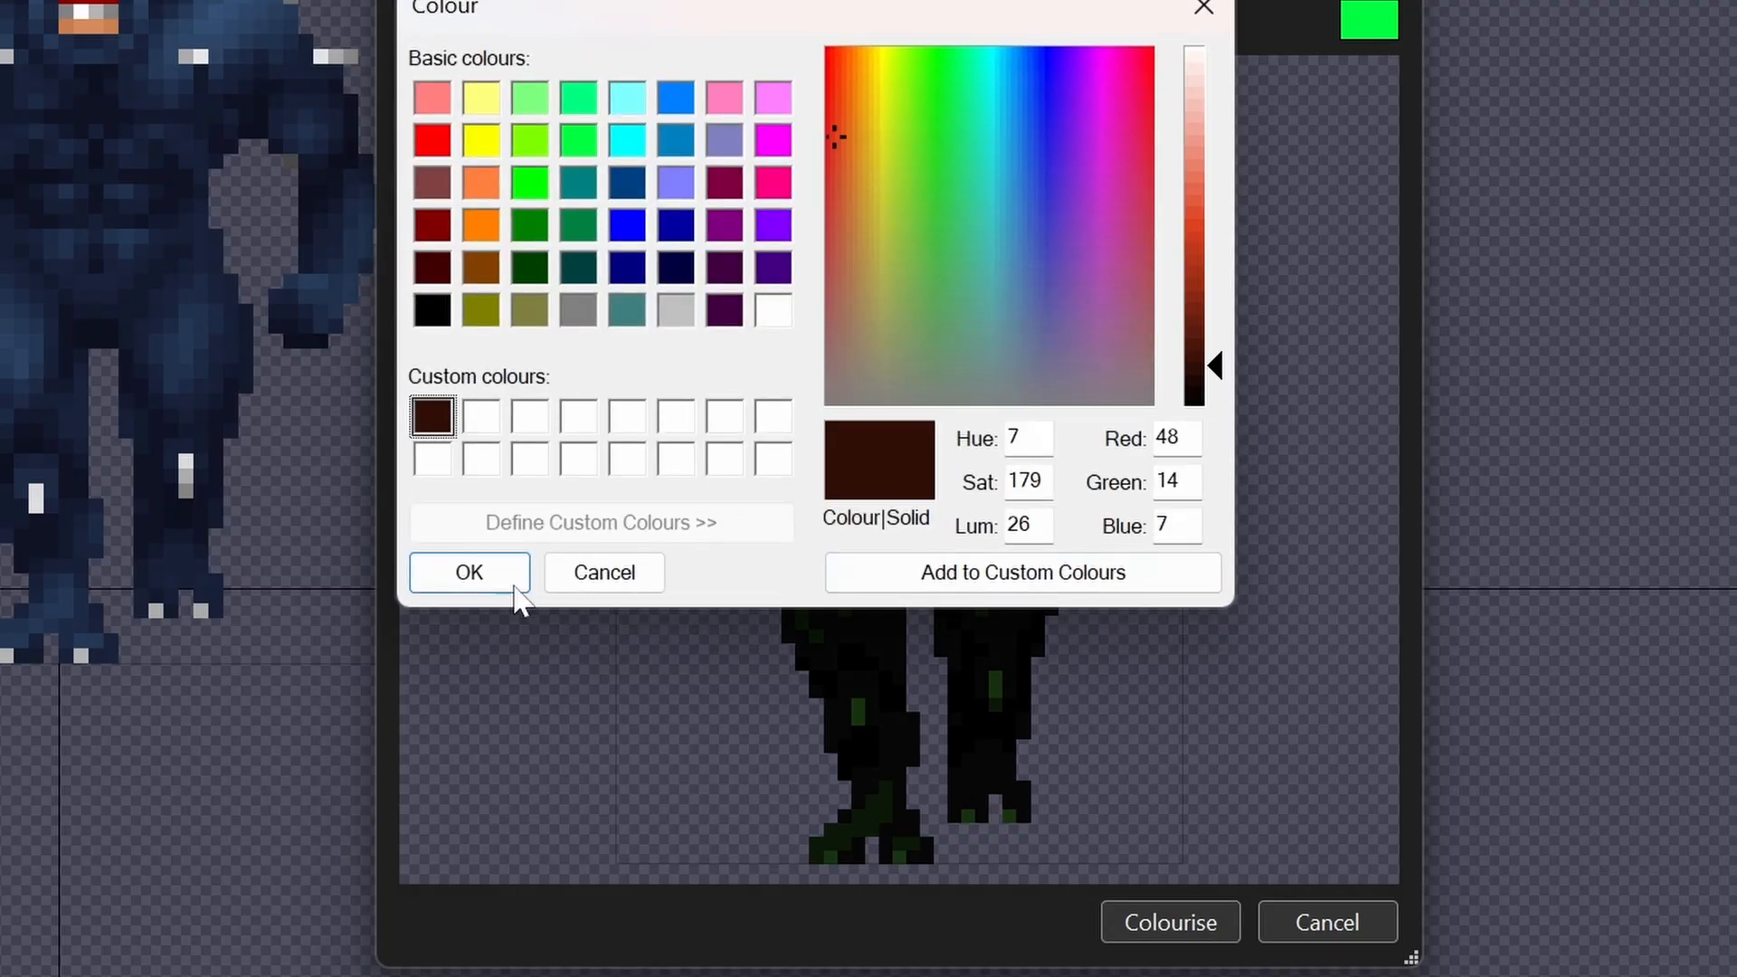
left_click(470, 573)
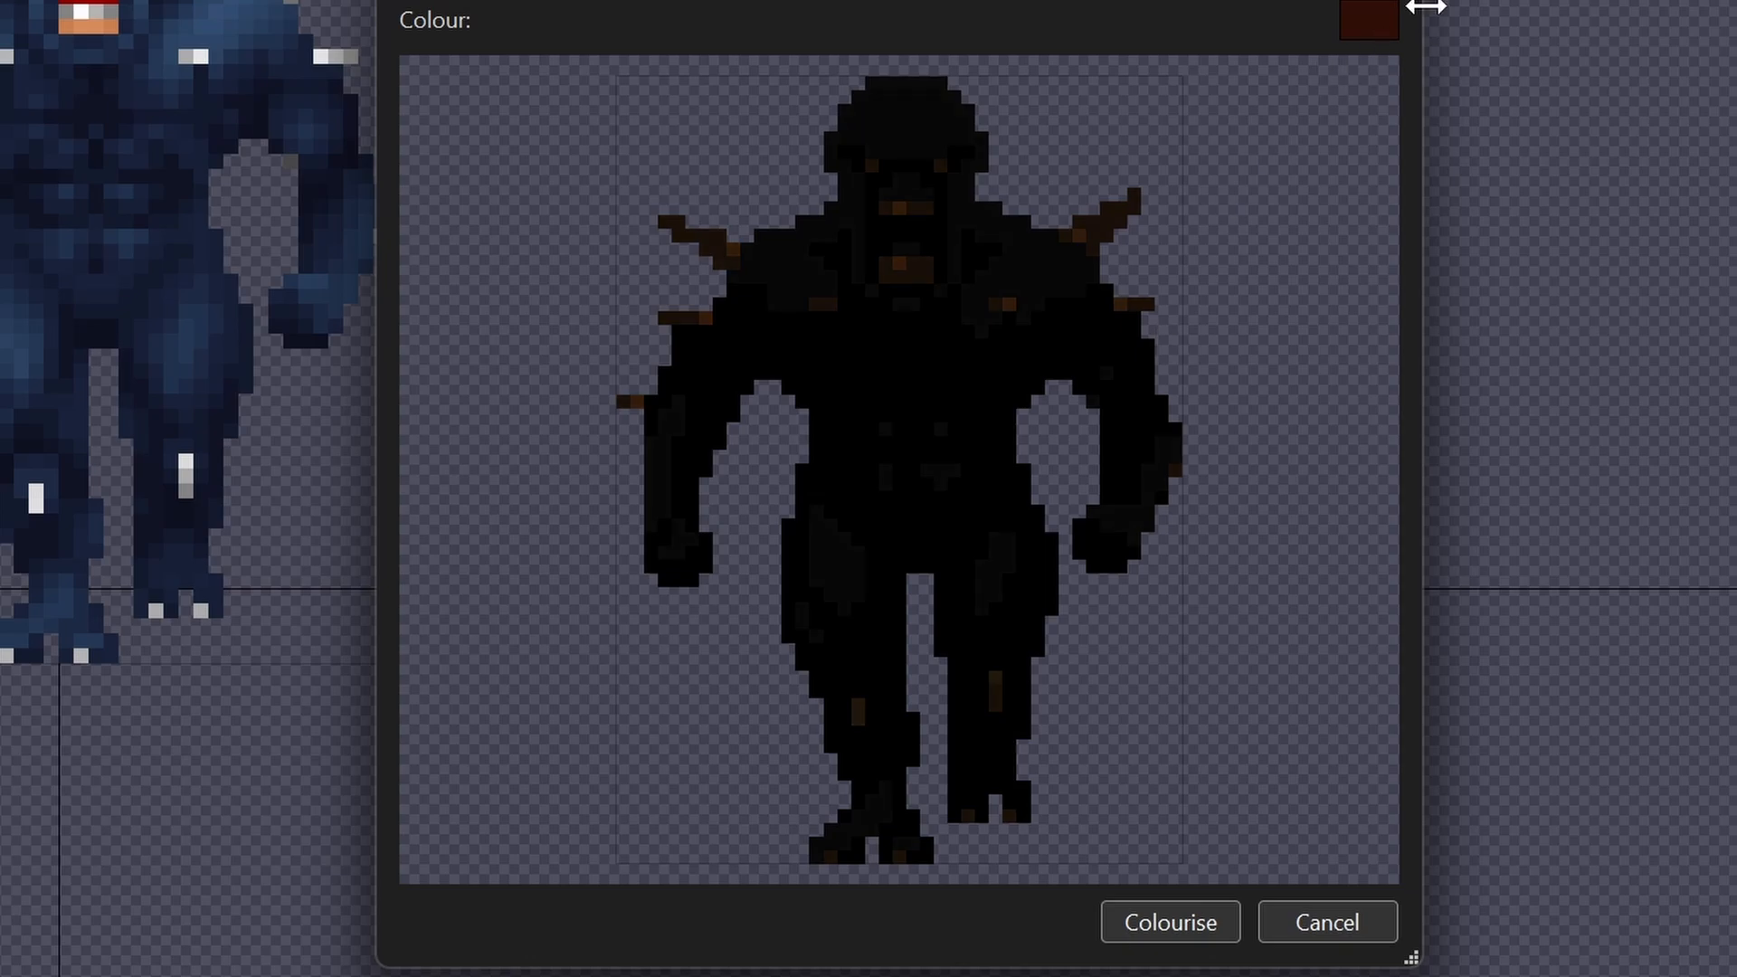
Step: Try lighter shades of the colourise colour on TROOA1, with luminosity 198, 220 and a slightly darker one
left_click(1381, 24)
left_click_drag(1215, 375, 1227, 113)
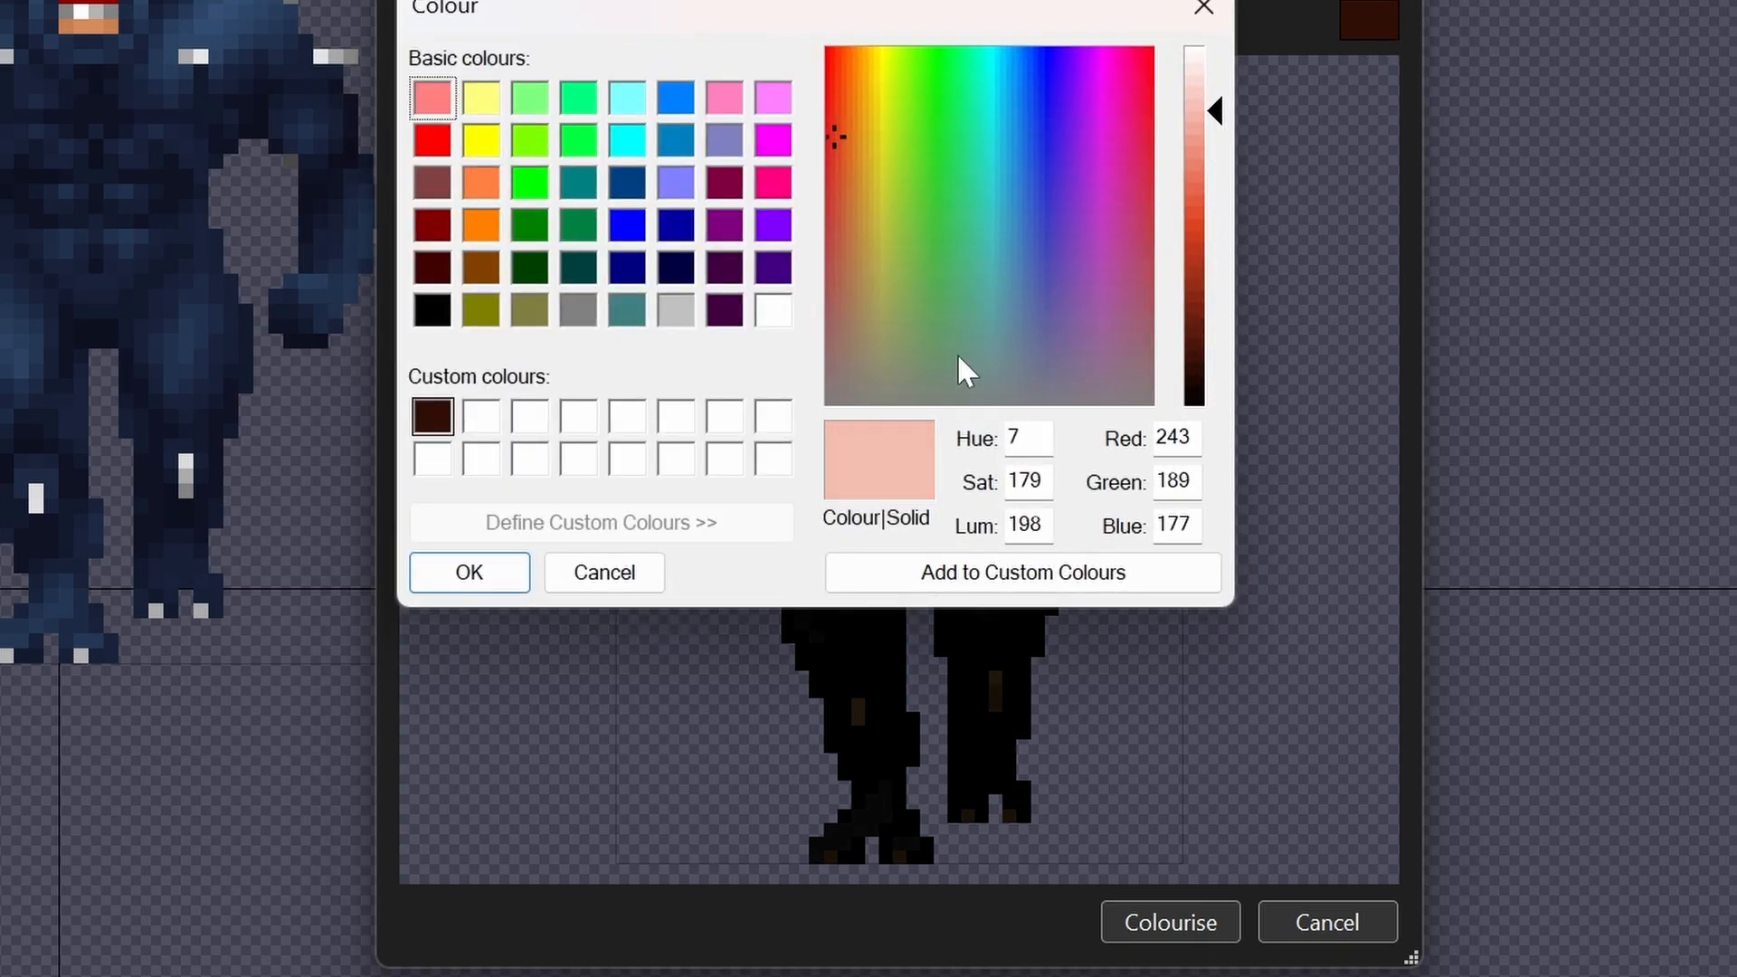
left_click(453, 575)
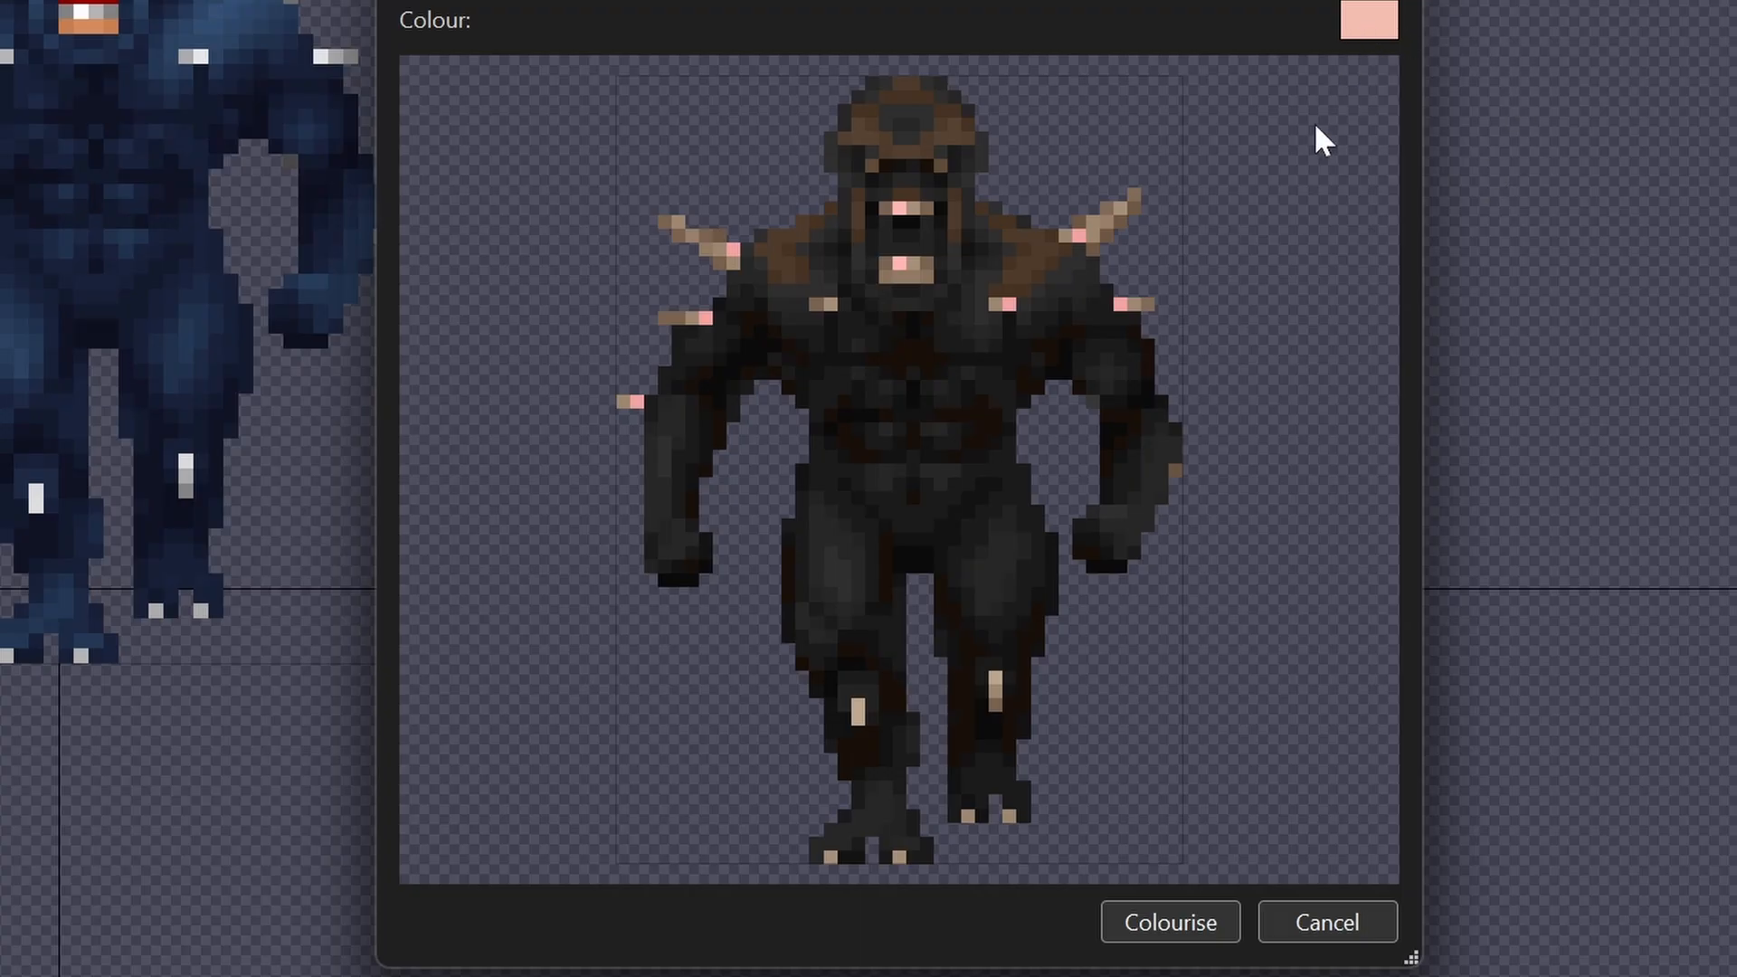
left_click(1388, 25)
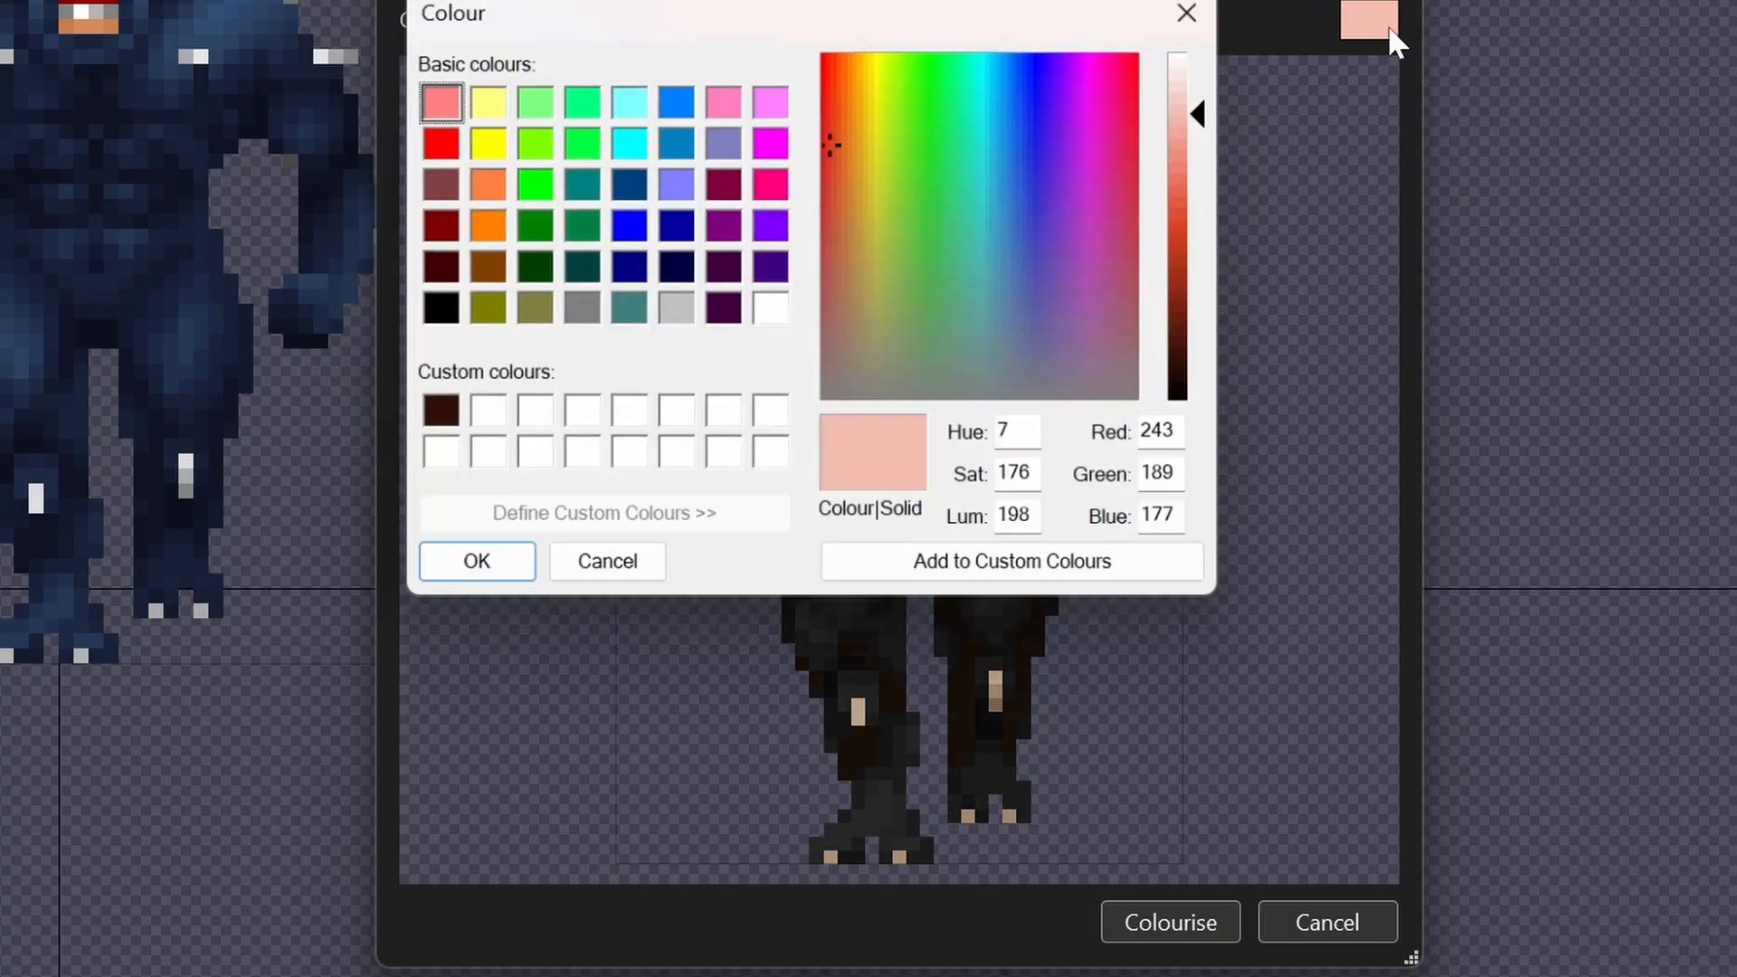
left_click_drag(1216, 108, 1215, 79)
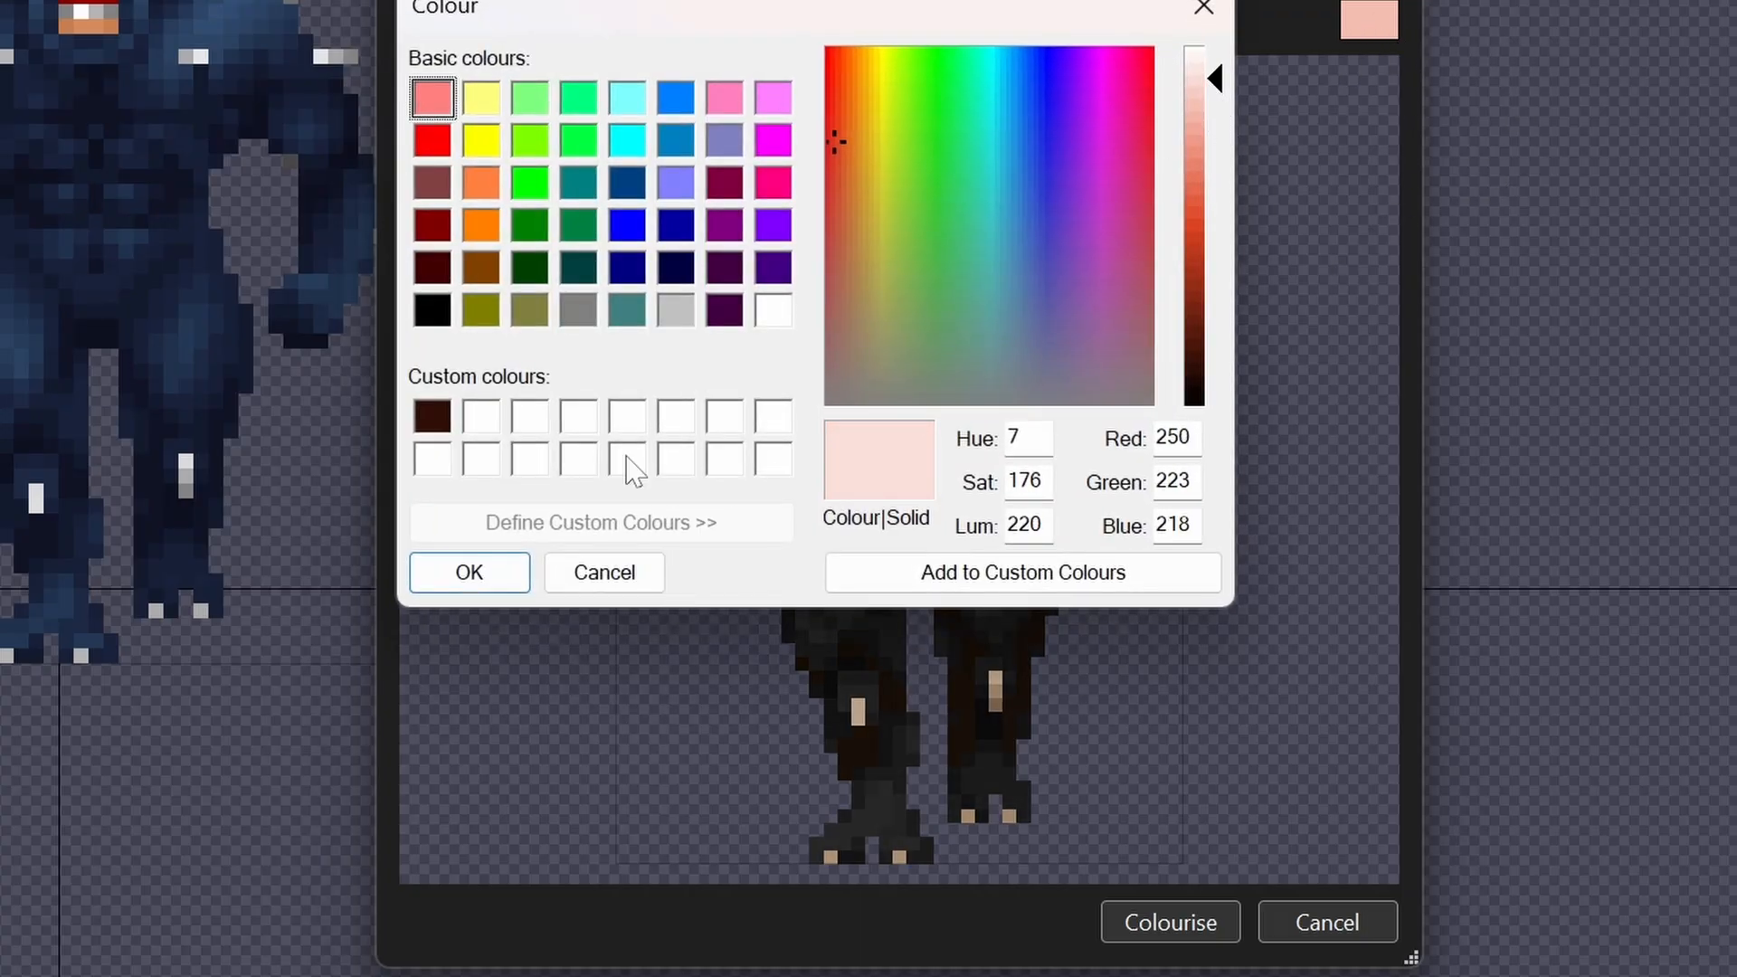
left_click(501, 576)
left_click(1369, 20)
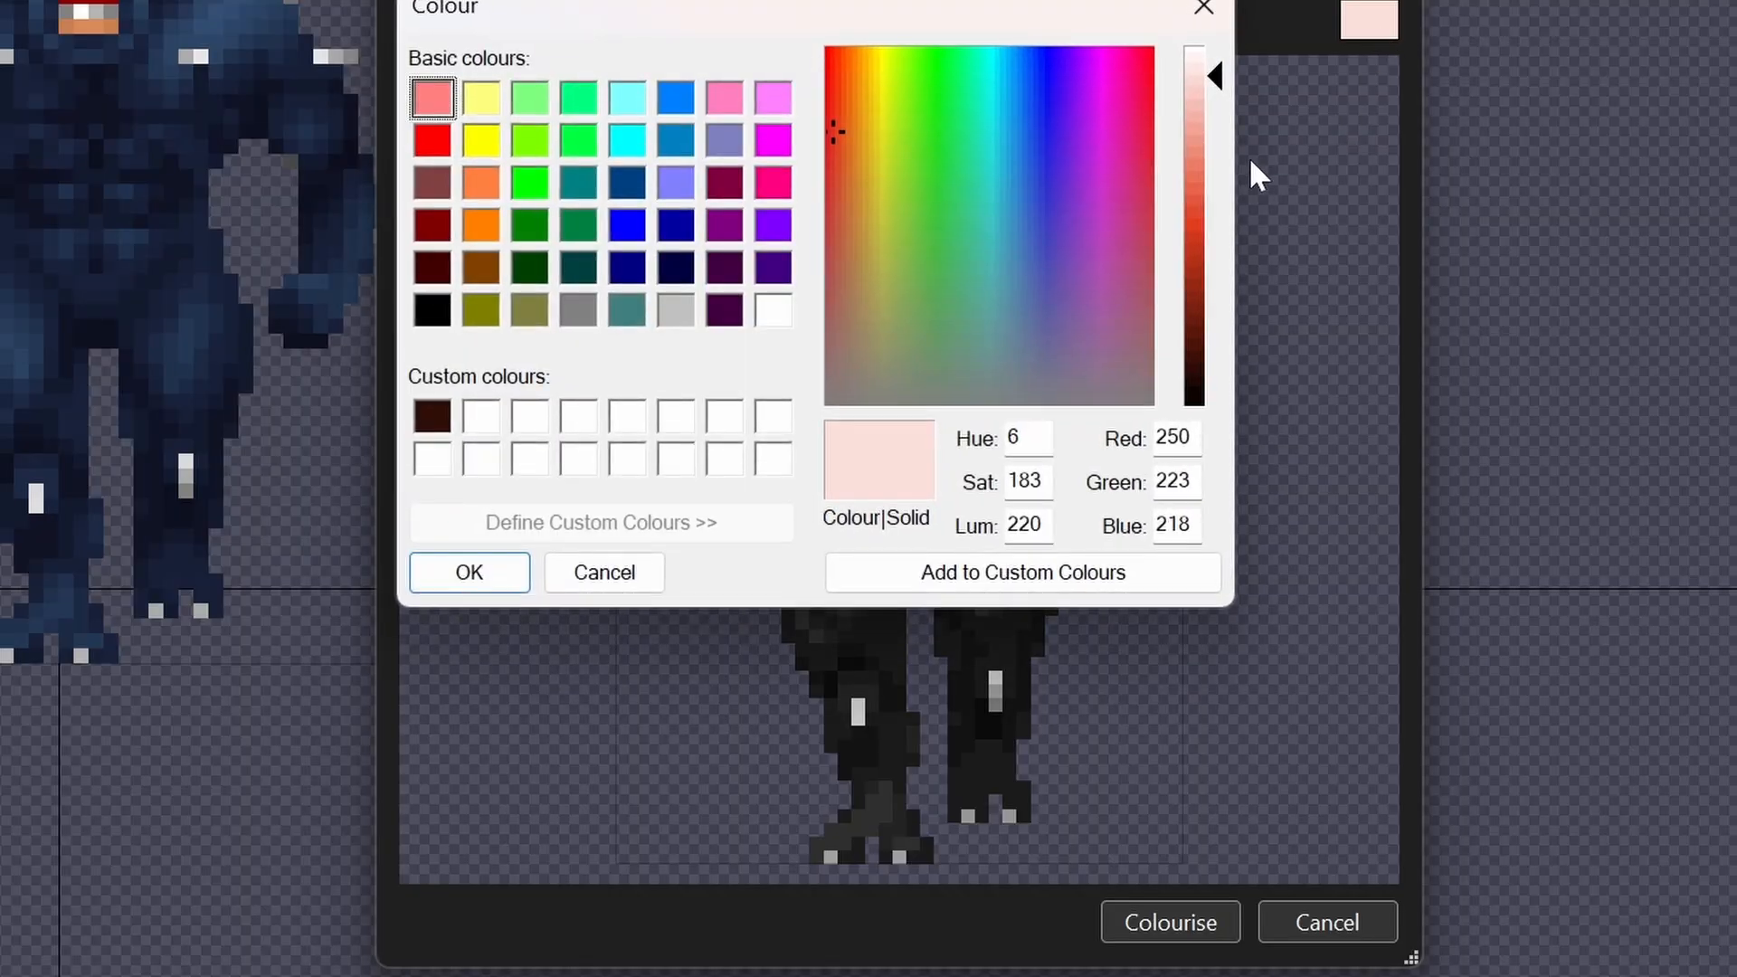
left_click_drag(1221, 86, 1215, 166)
left_click(469, 579)
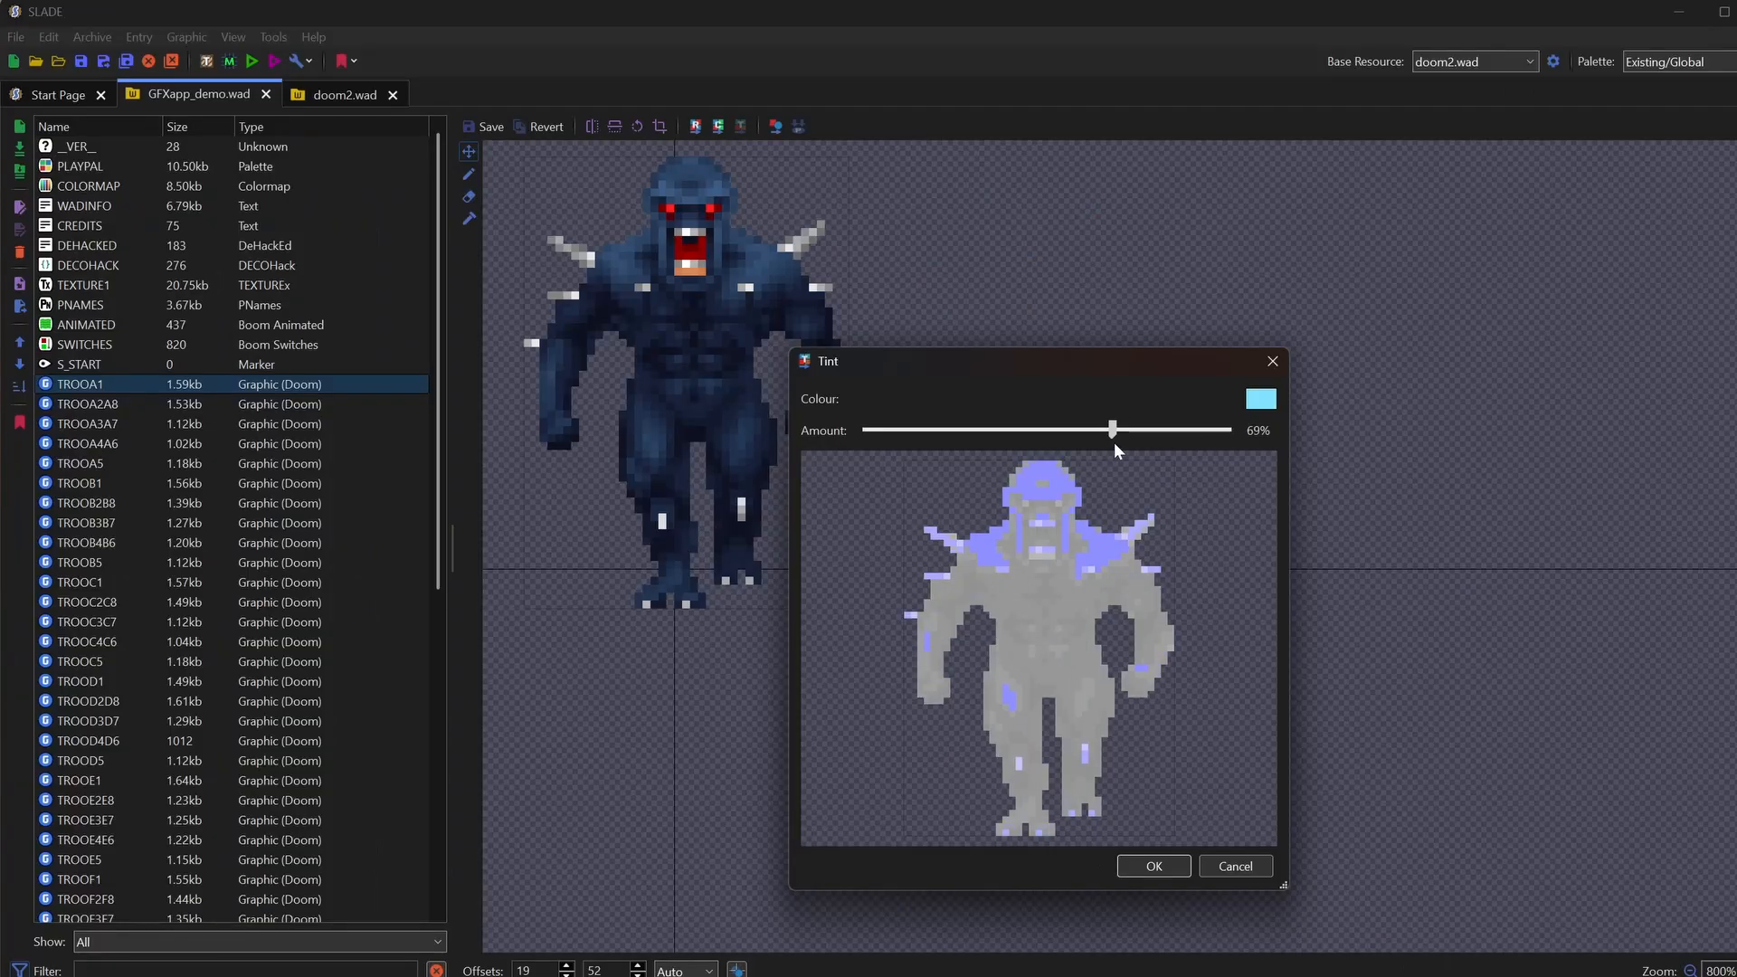
Step: Preview a light blue tint on TROOA1 at about 29% and cancel the tint
left_click_drag(1115, 443, 965, 431)
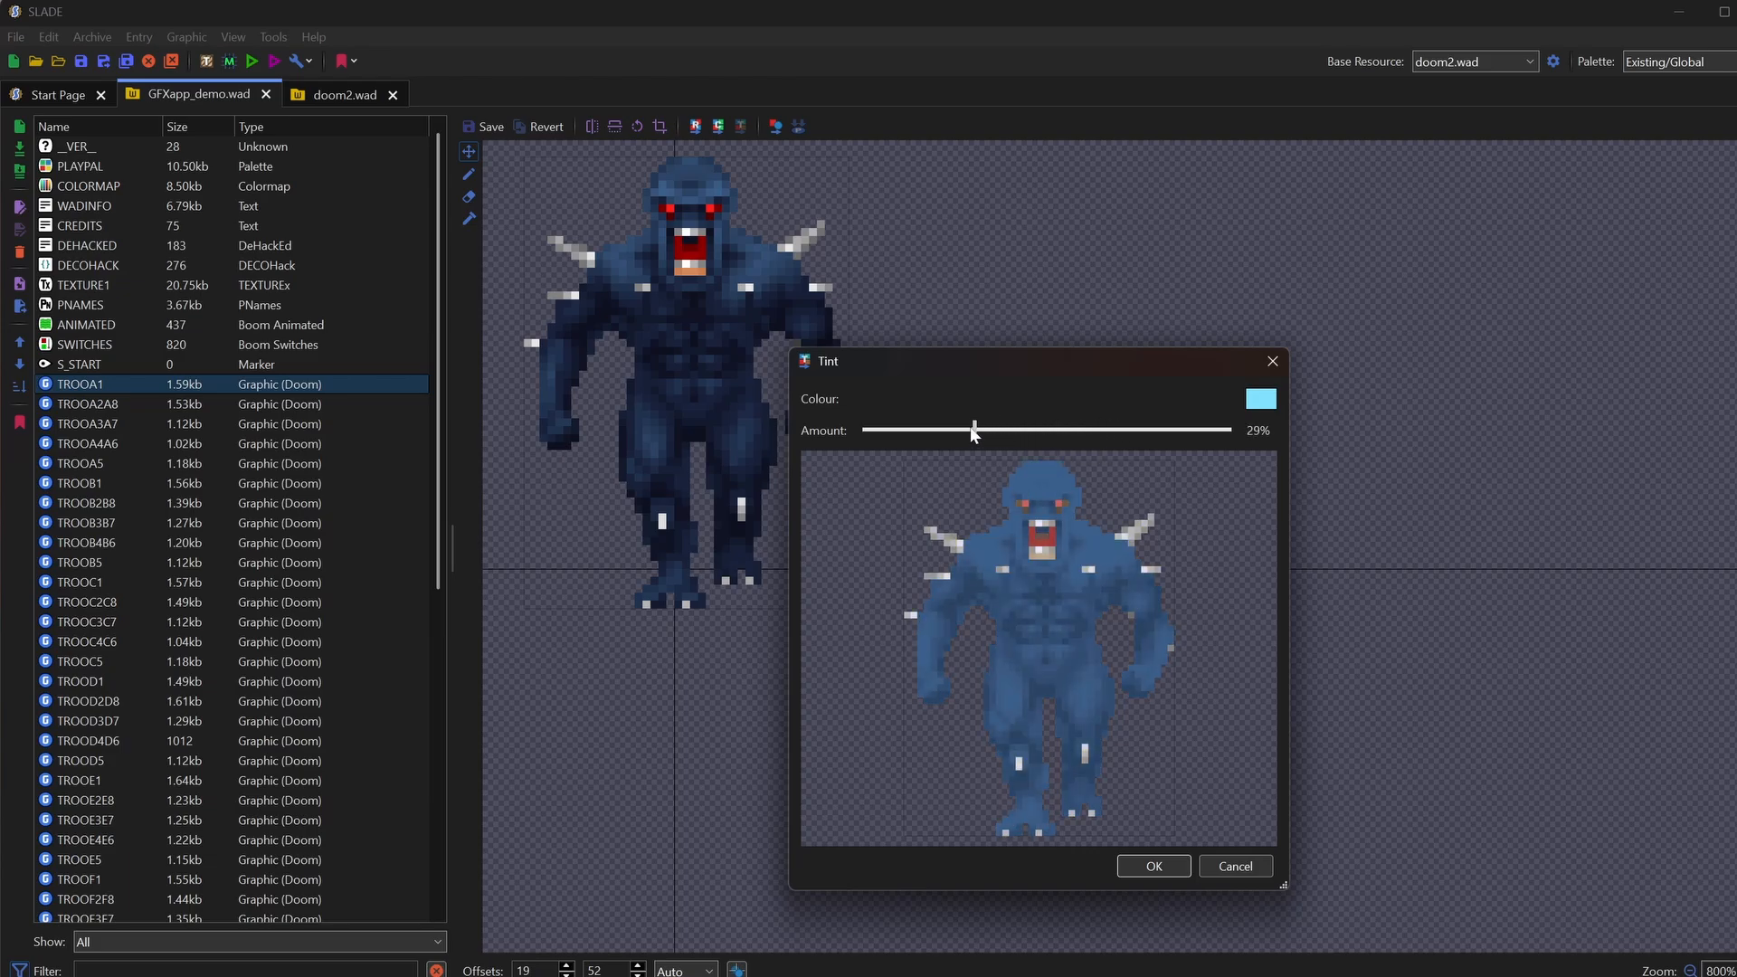
left_click(1241, 868)
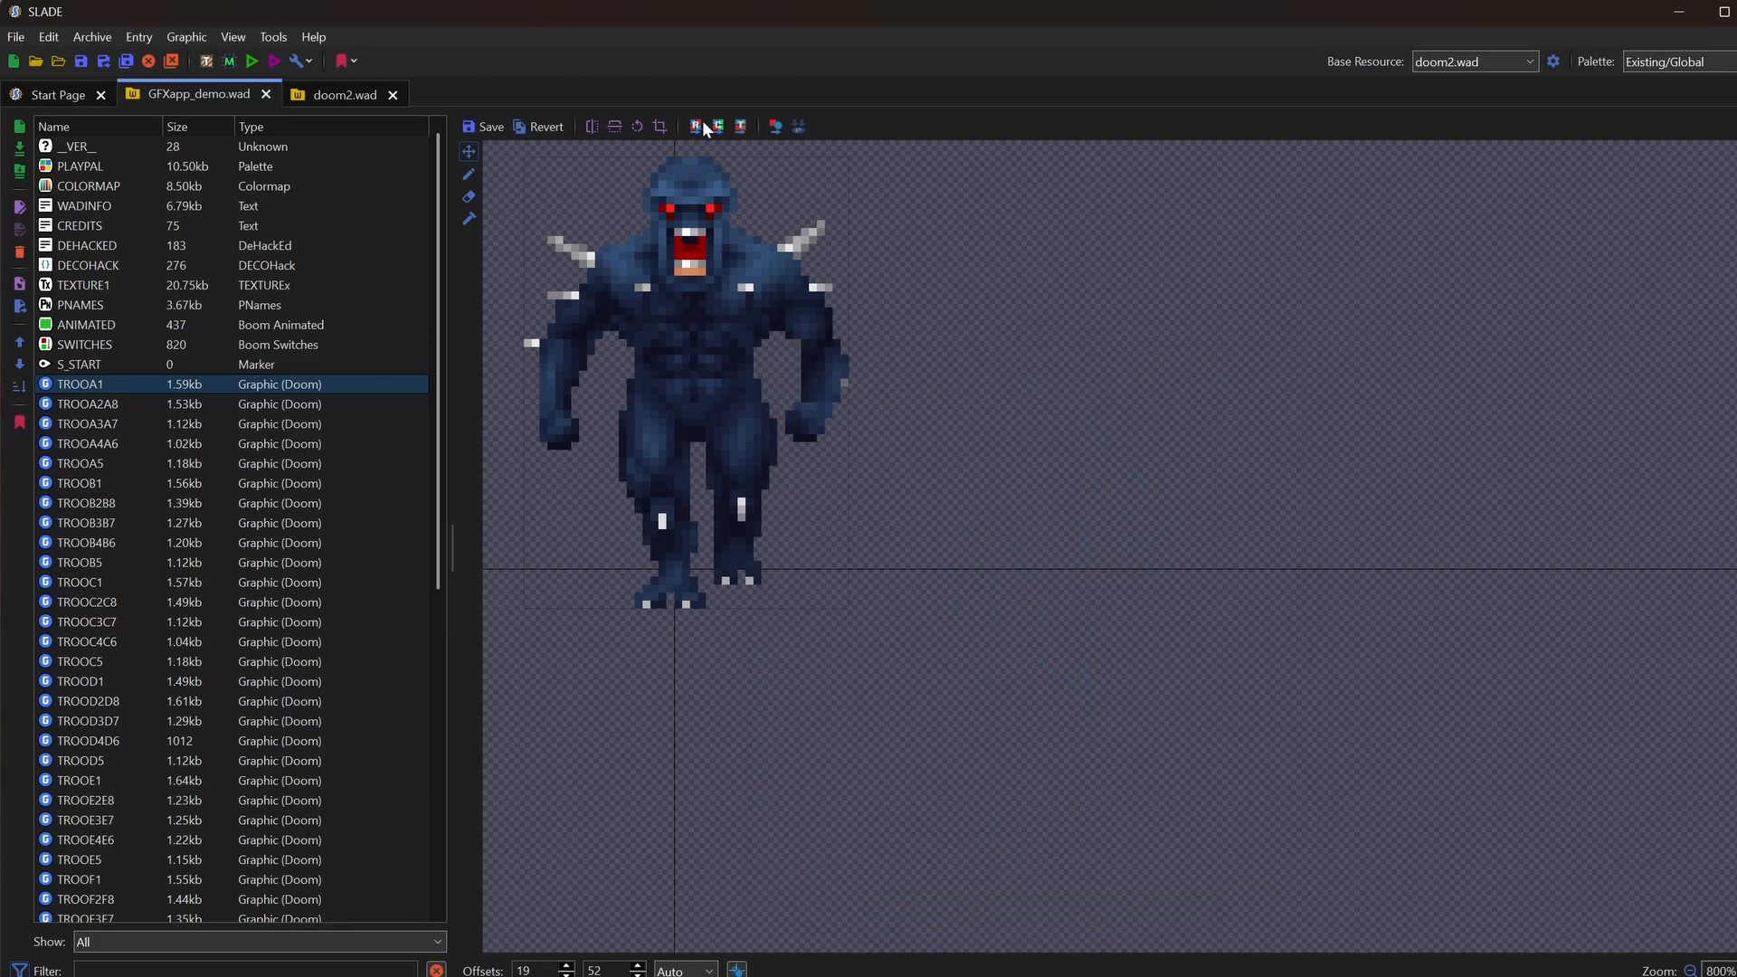
Step: Start a colour remap of TROOA1 that translates the blue palette range 64:79 to the single magenta colour 251
left_click(695, 126)
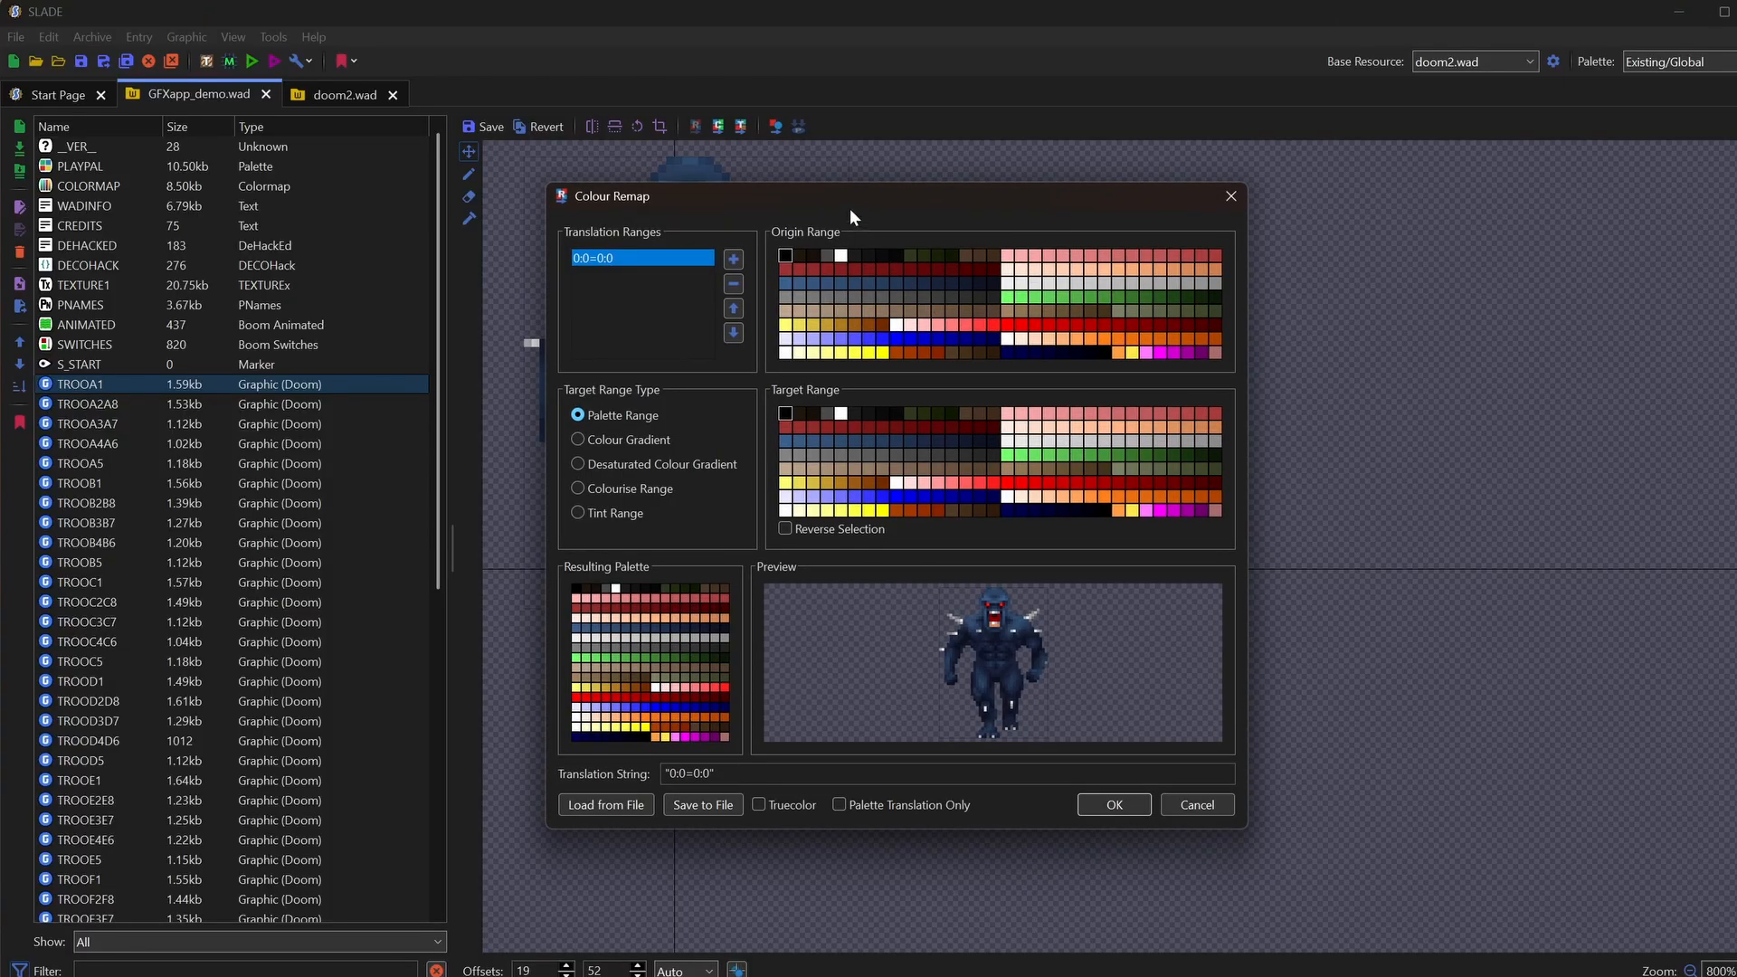
left_click_drag(850, 206, 1165, 173)
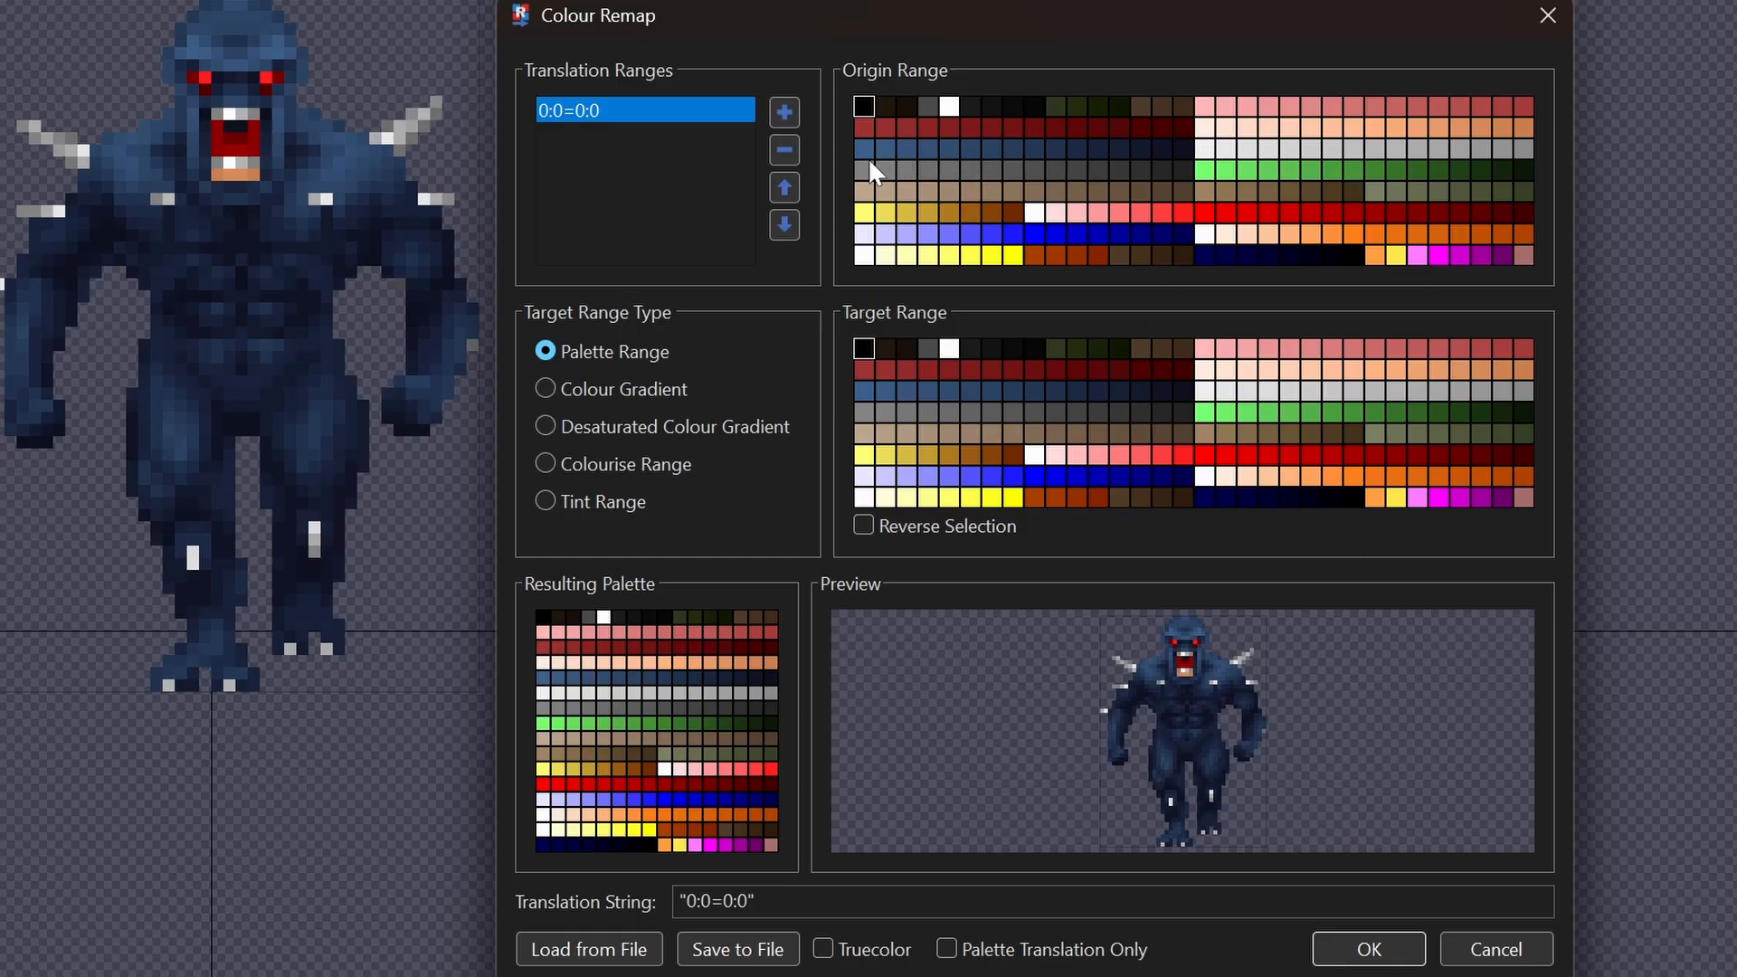
left_click_drag(867, 149, 1192, 167)
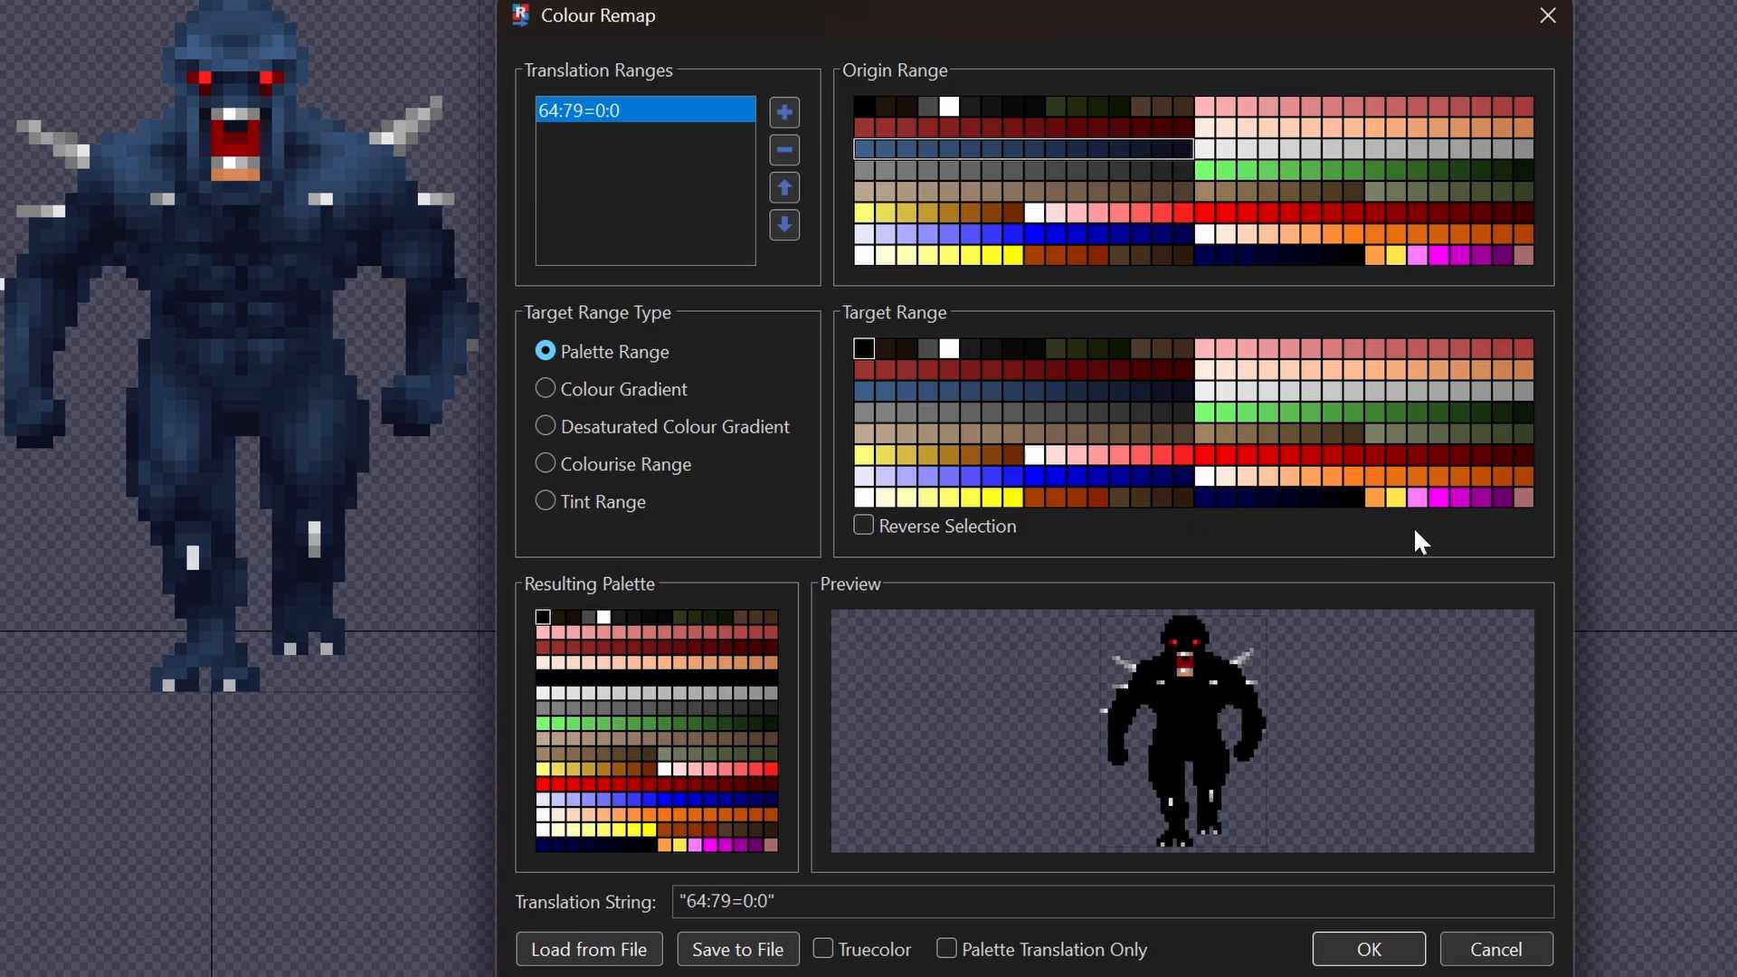
left_click(1439, 499)
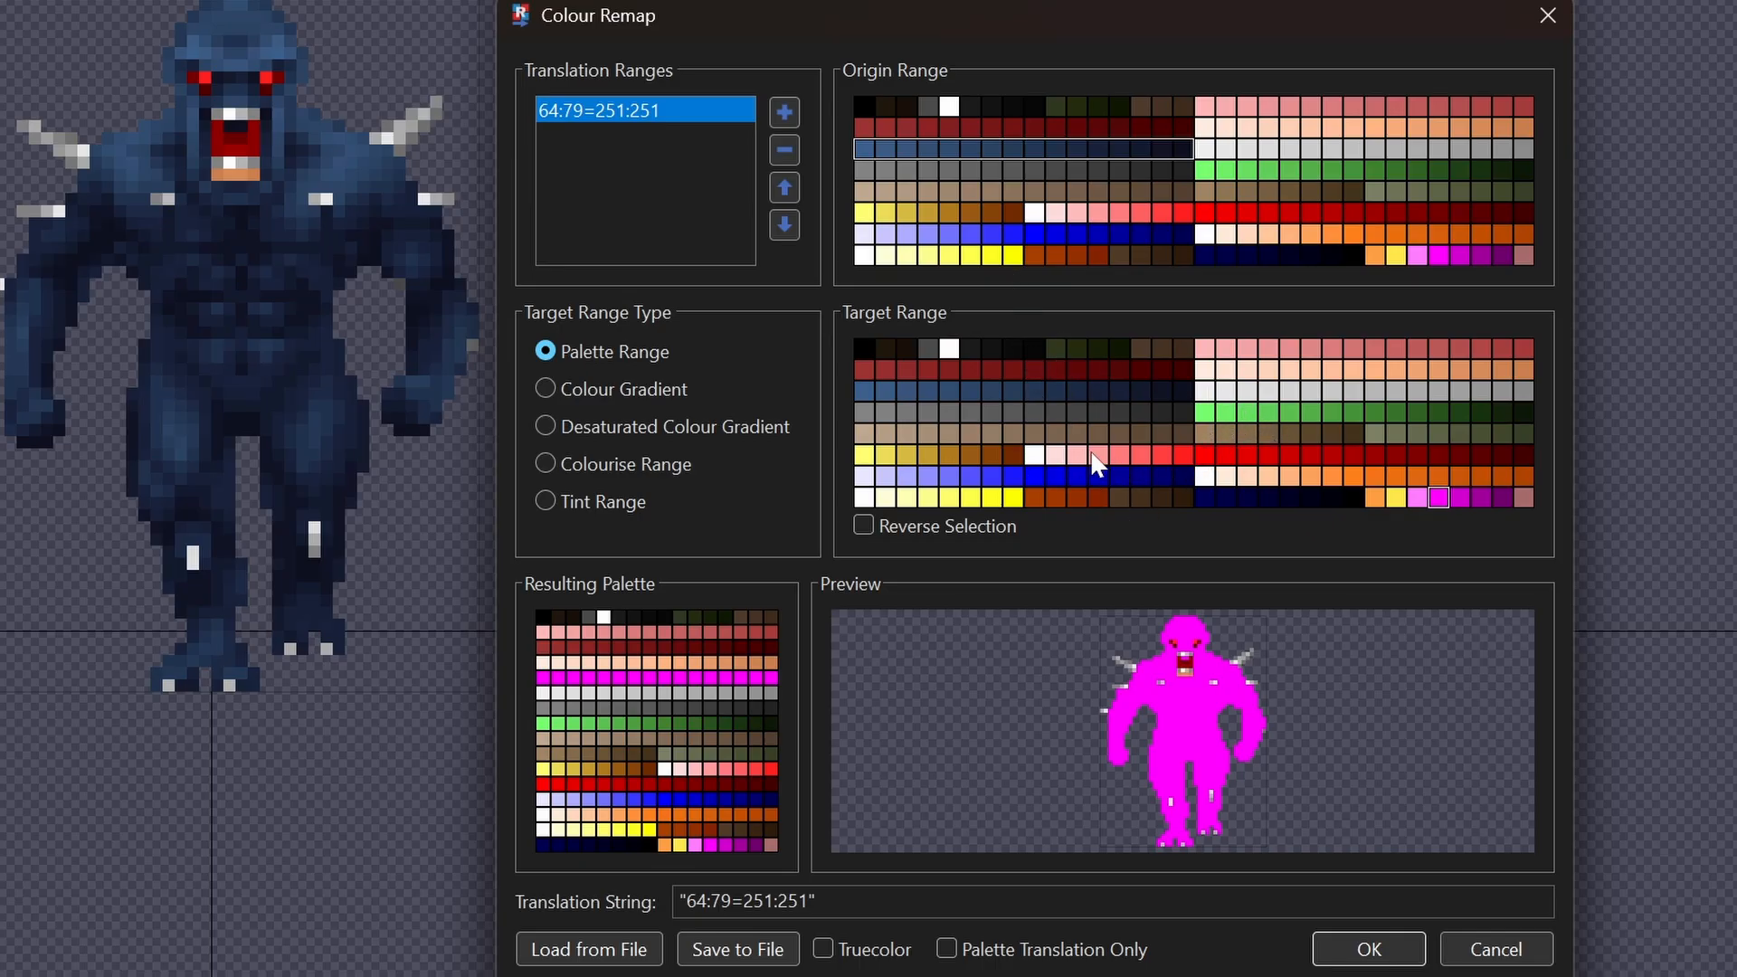
Step: Change the target of the blue range to the green palette range 112:127 and add a second translation range
left_click_drag(1206, 412, 1271, 418)
left_click_drag(1483, 420, 1528, 423)
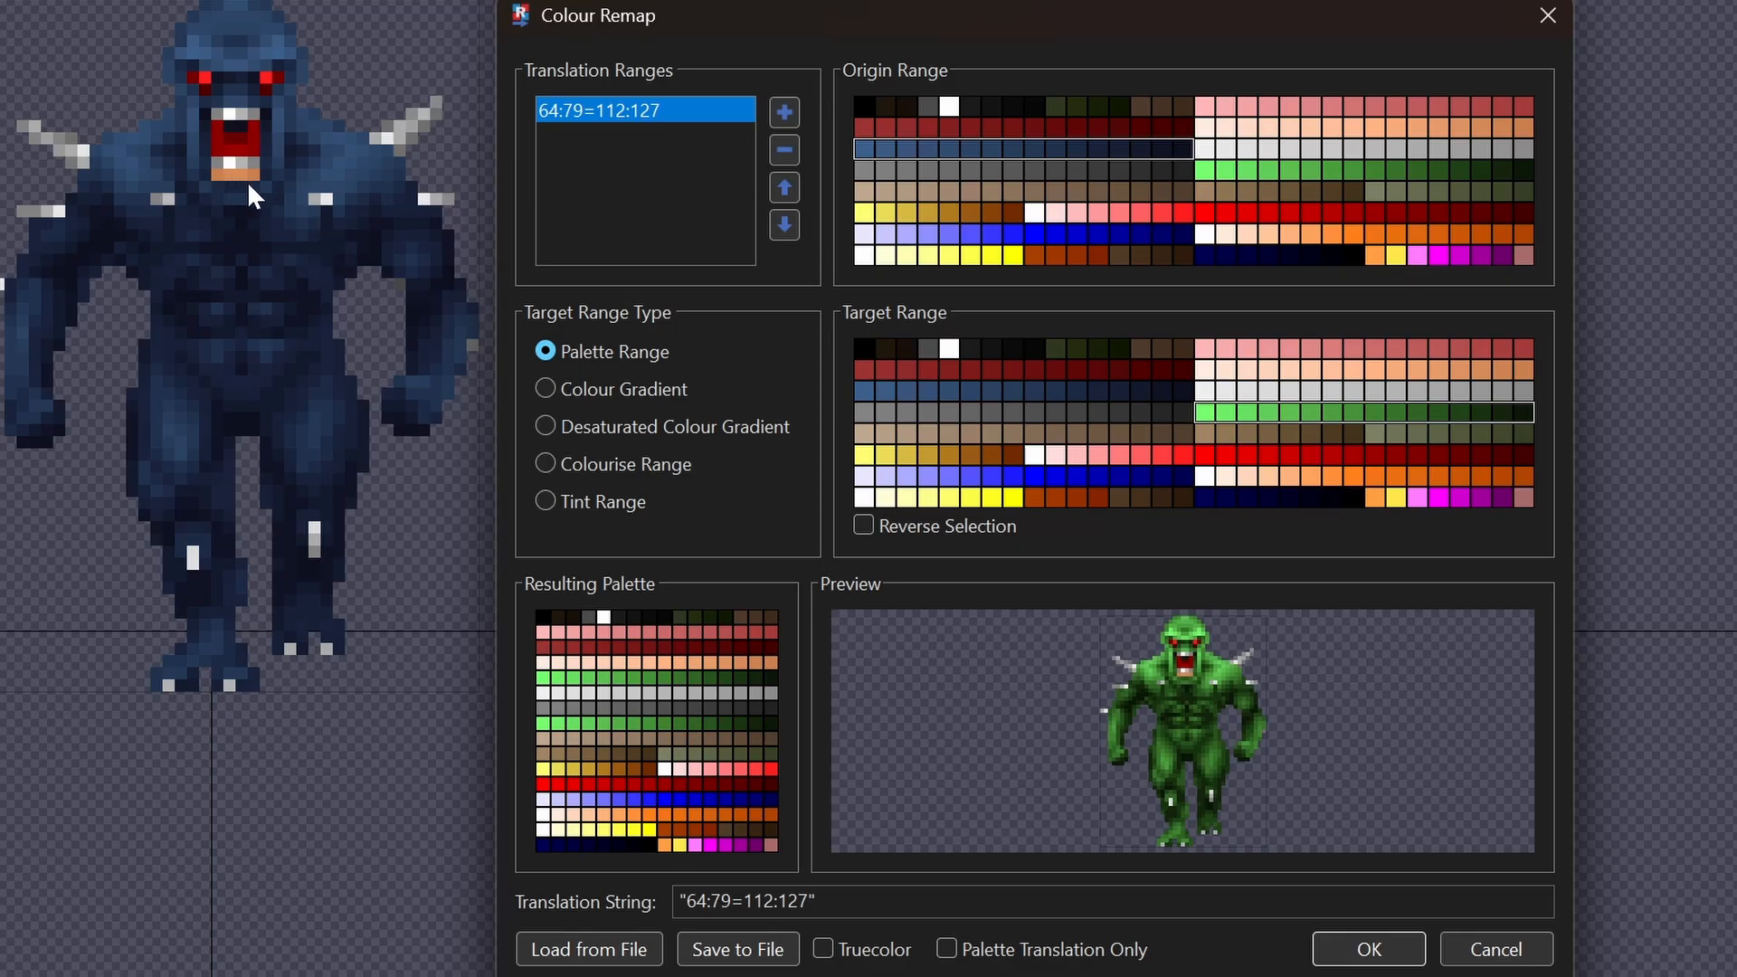
left_click(789, 122)
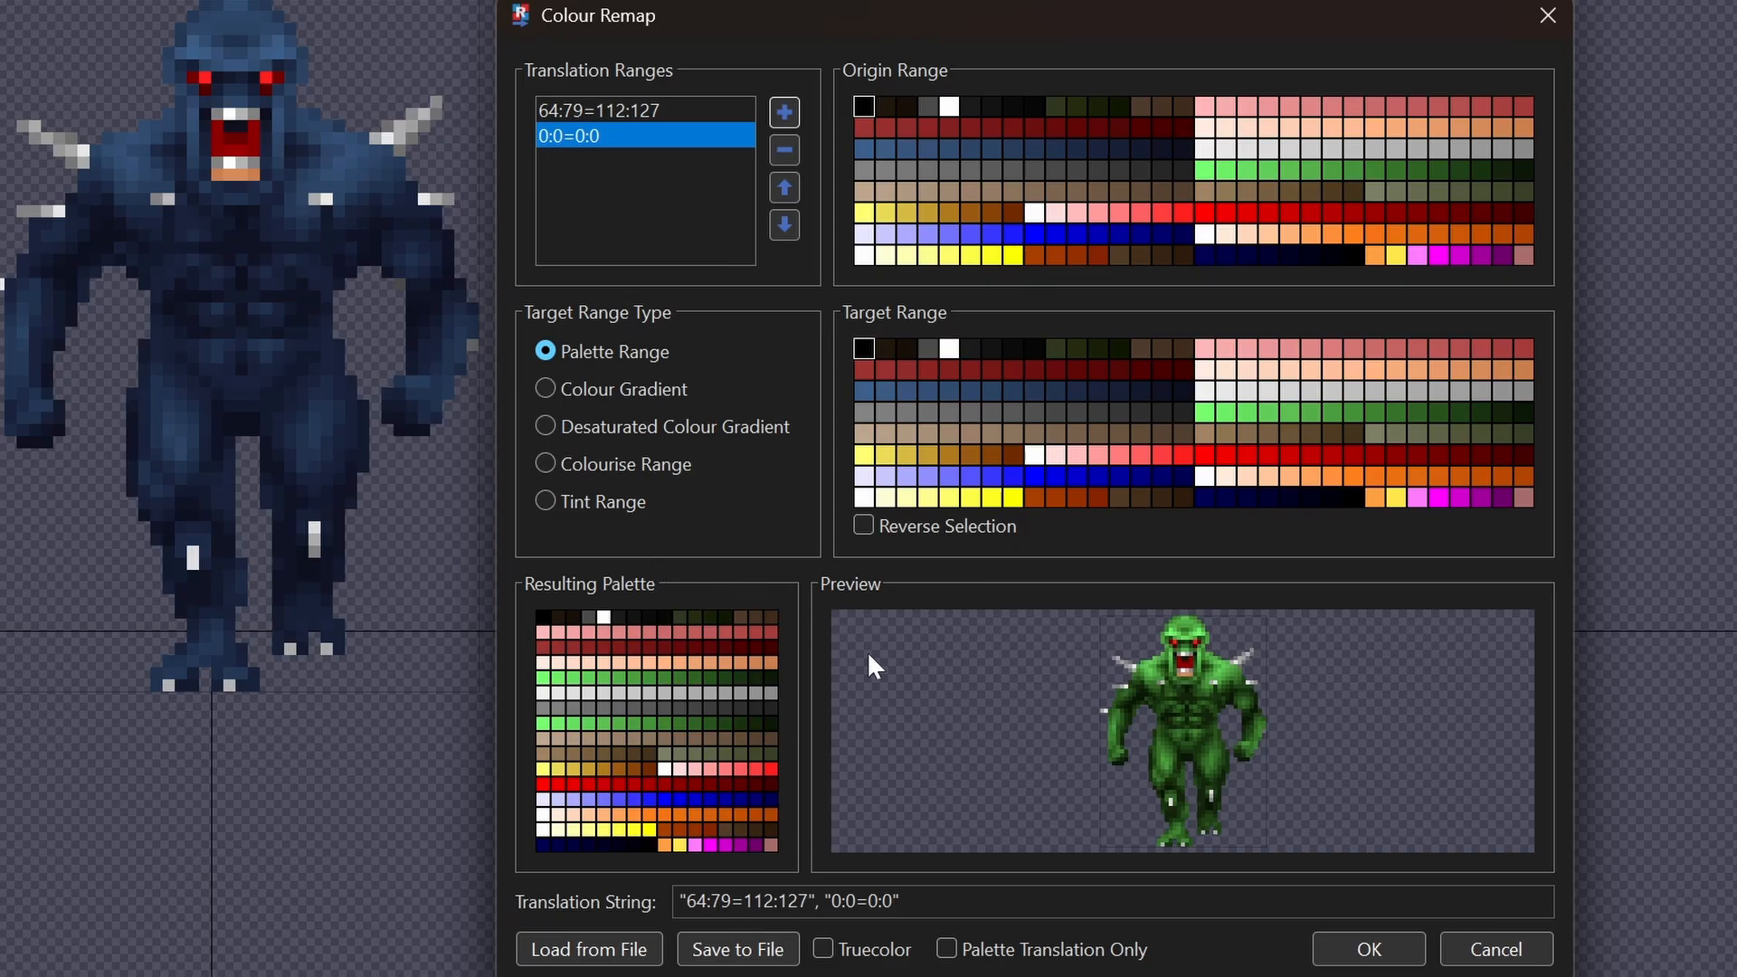
Step: Set the second translation range to map the tan origin colours 61:63 to the single pink colour 250
left_click(1418, 498)
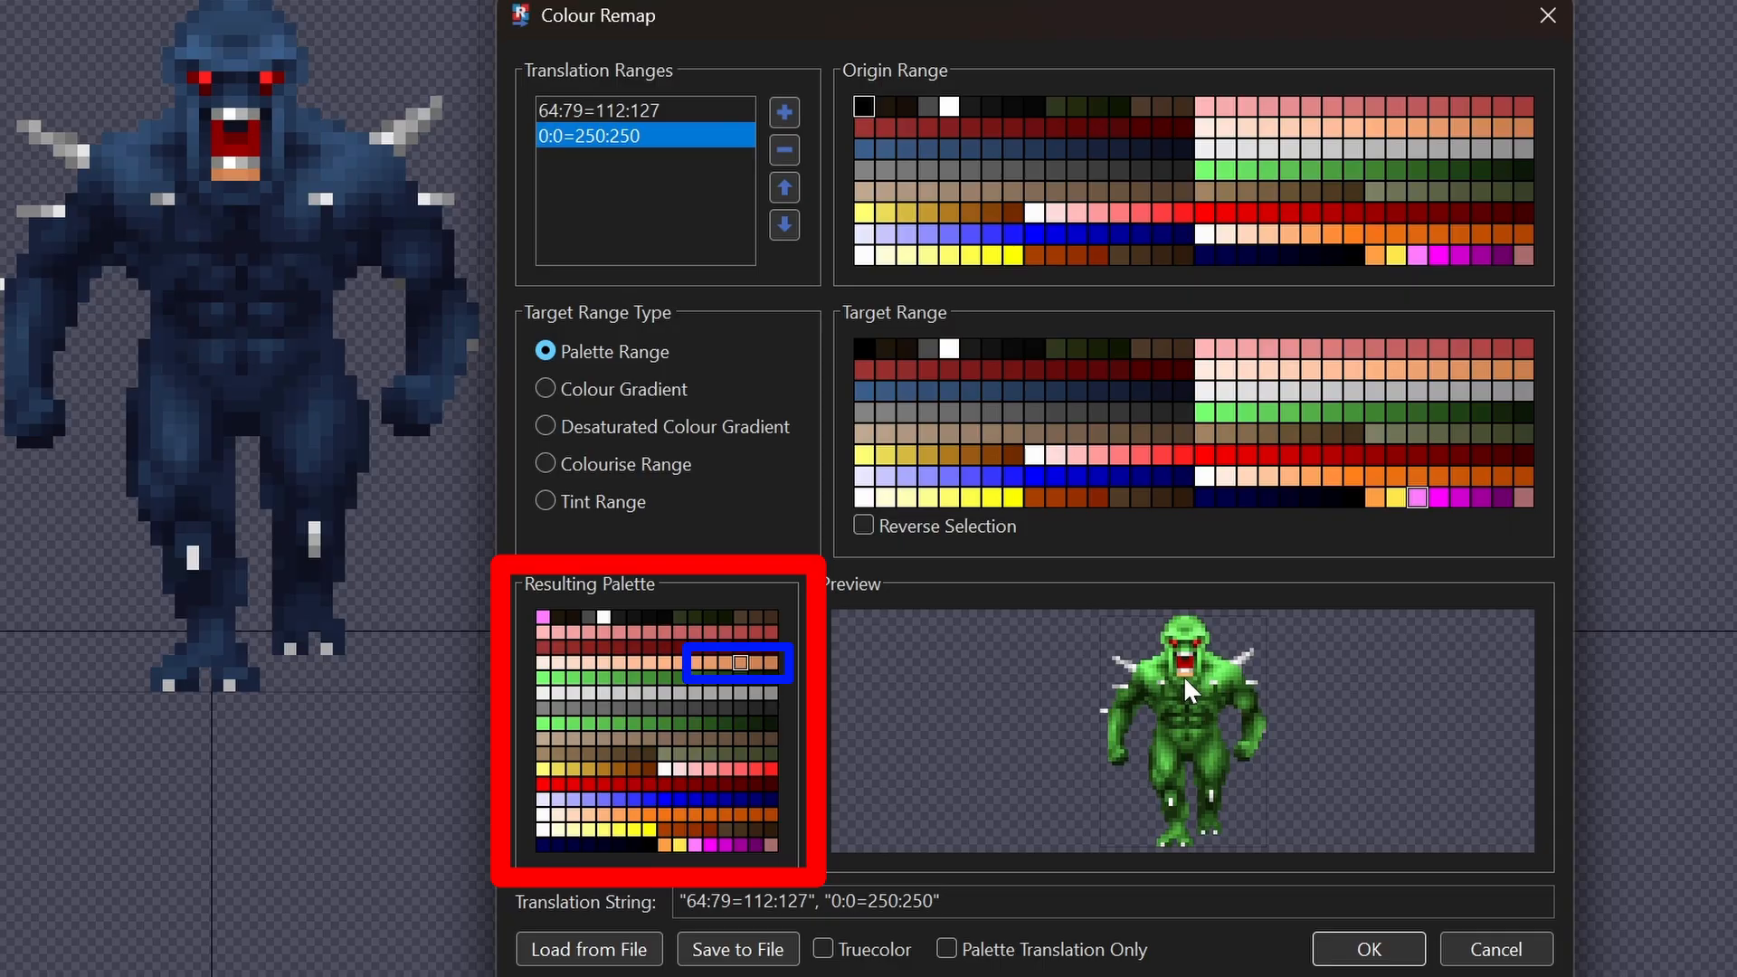
left_click(1481, 127)
left_click_drag(1516, 122, 1518, 121)
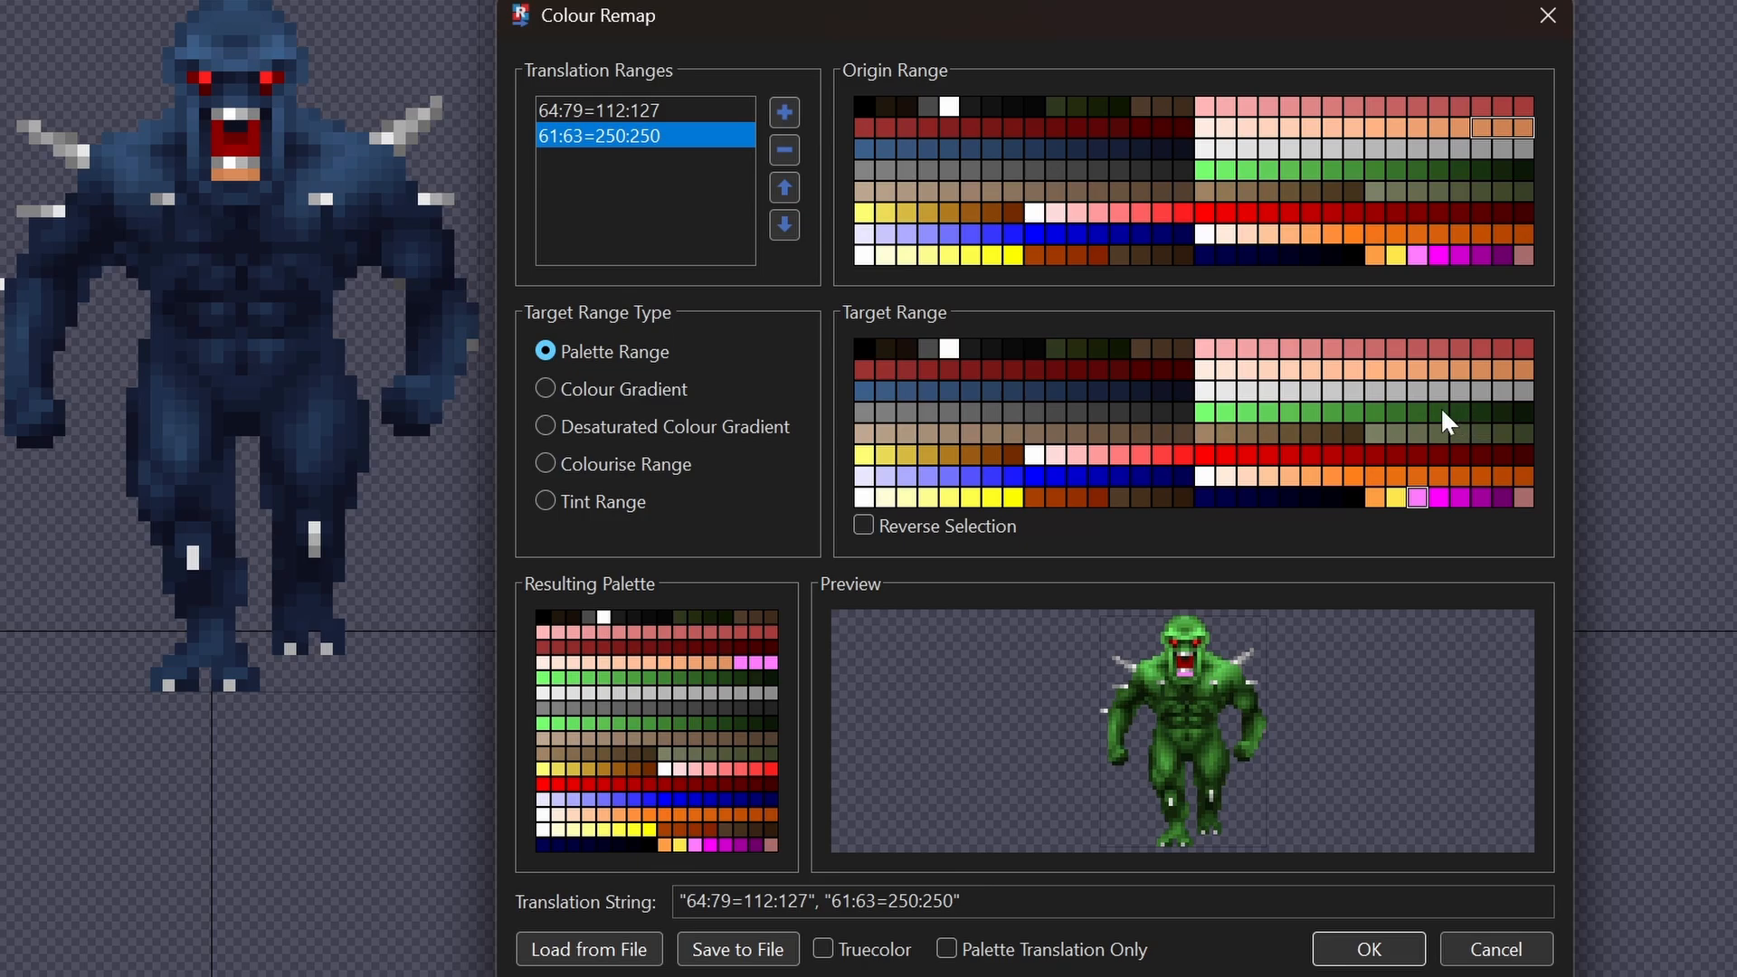
Step: Retarget the 61:63 range to the greens 122:124, apply the remap to TROOA1 and save the archive
left_click_drag(1396, 414, 1428, 407)
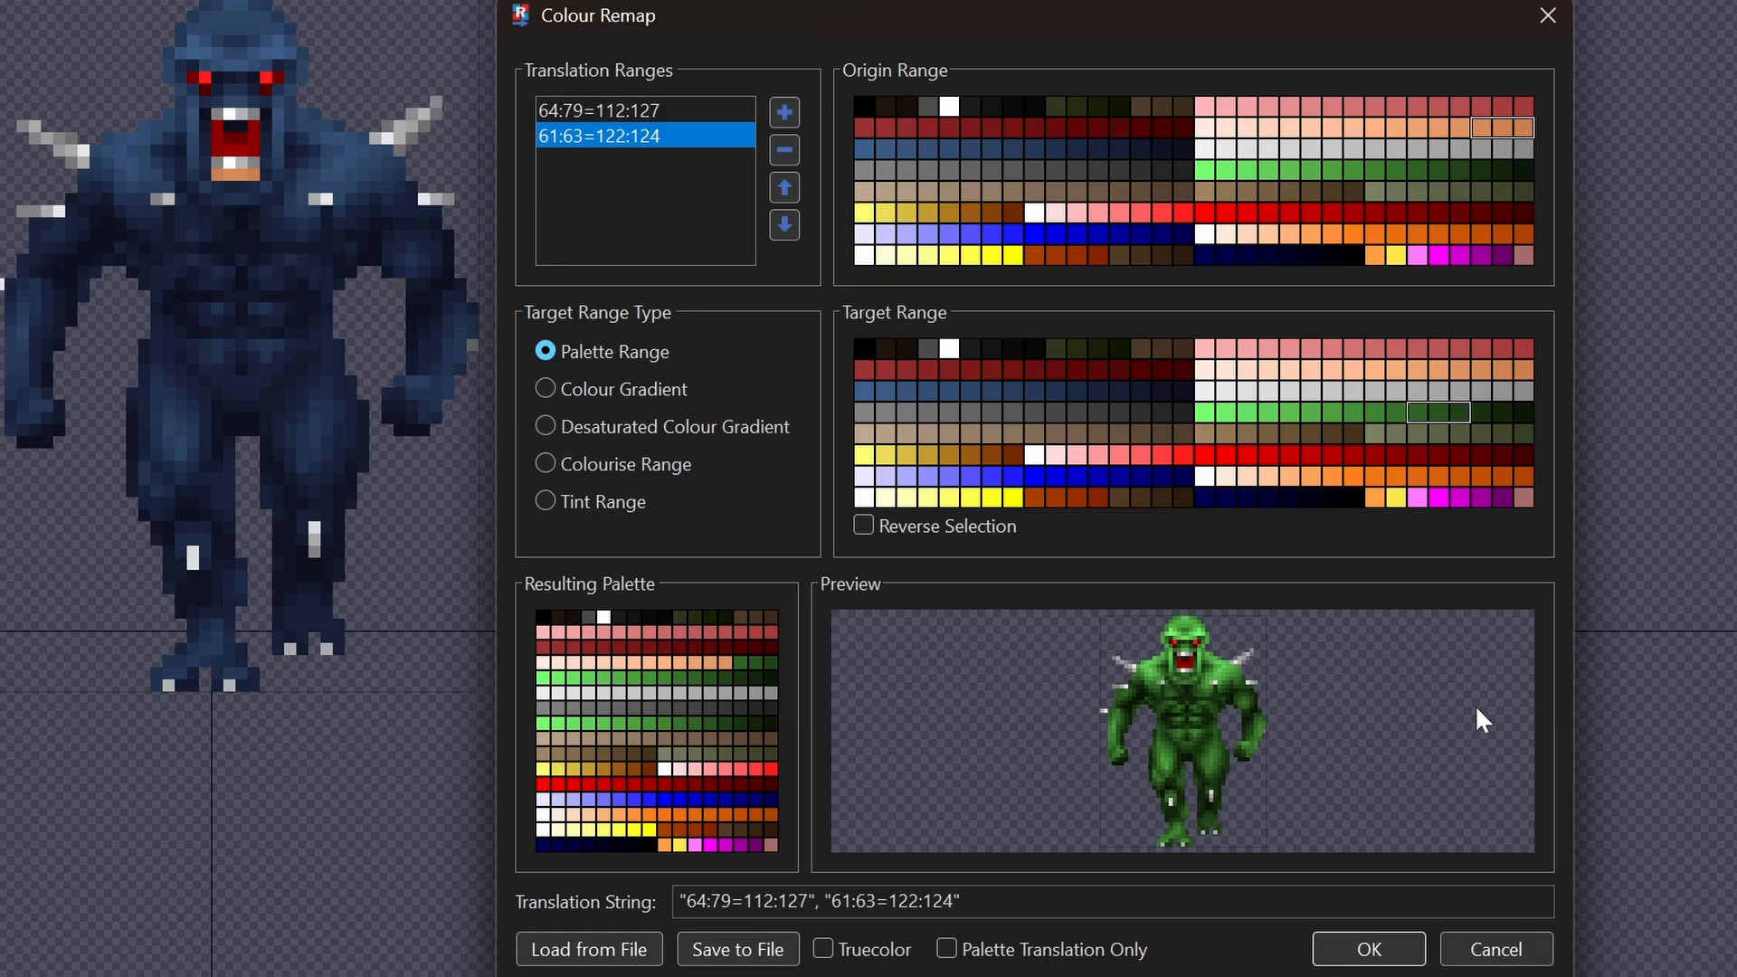
left_click(1366, 950)
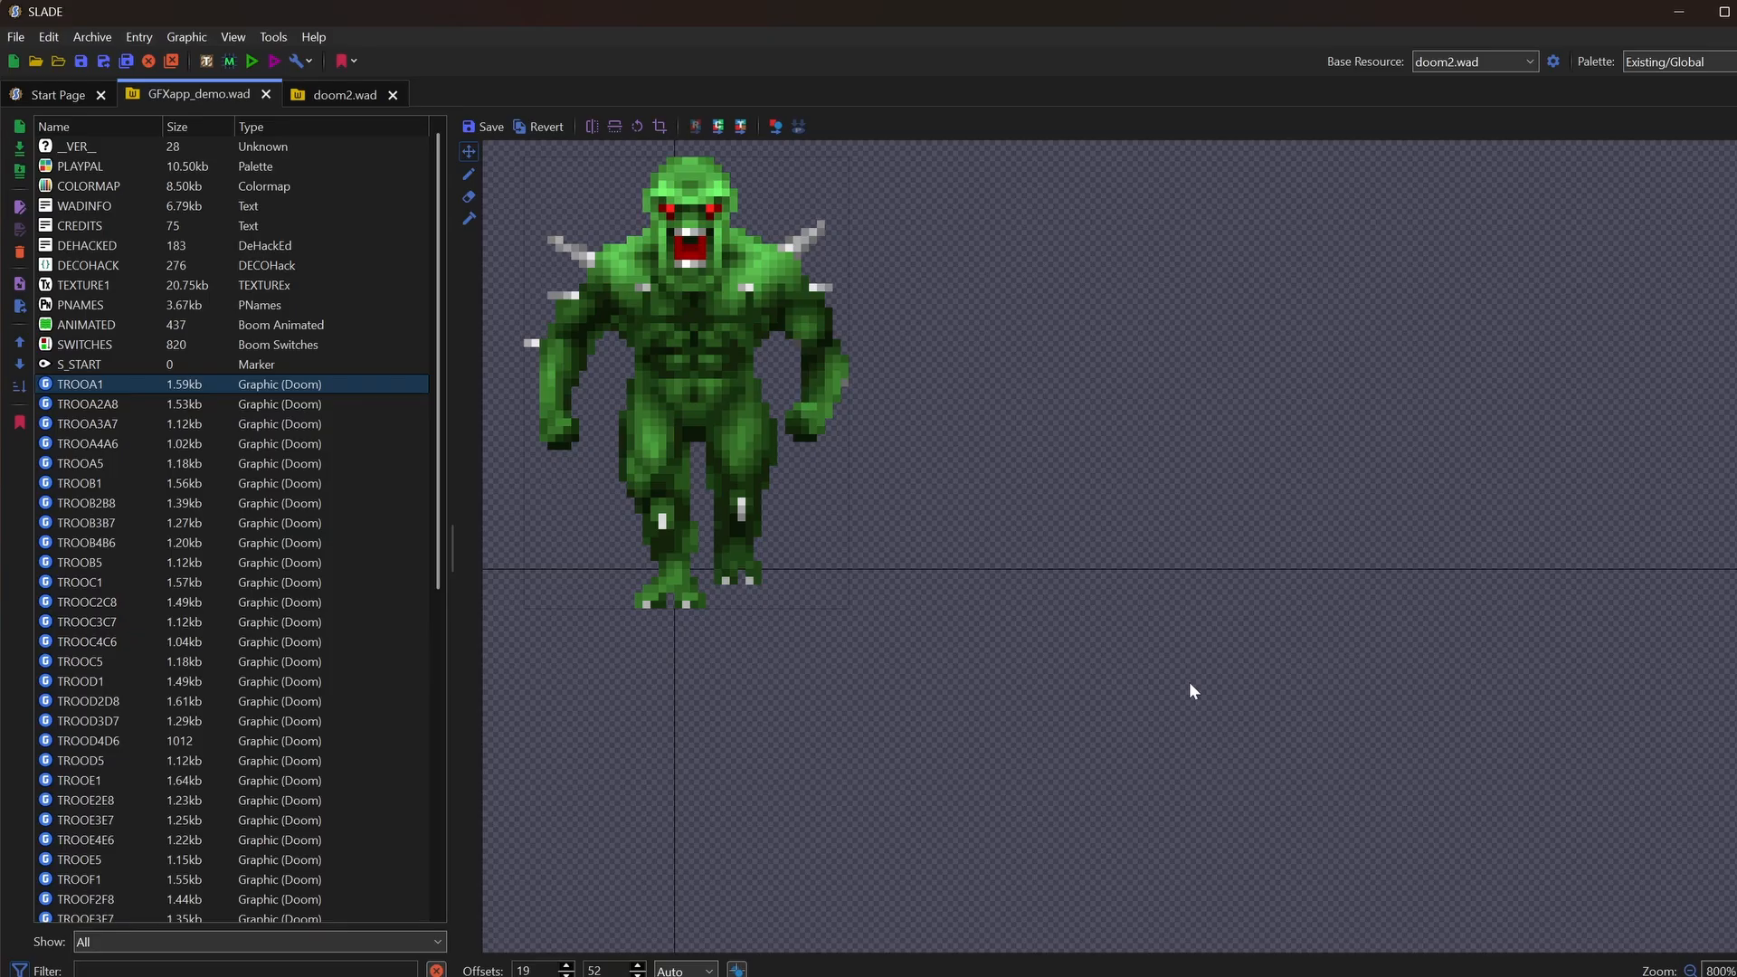
key("ctrl+s")
left_click(965, 517)
Step: Select all remaining Imp sprites from TROOA2A8 through TROOU0
left_click(106, 407)
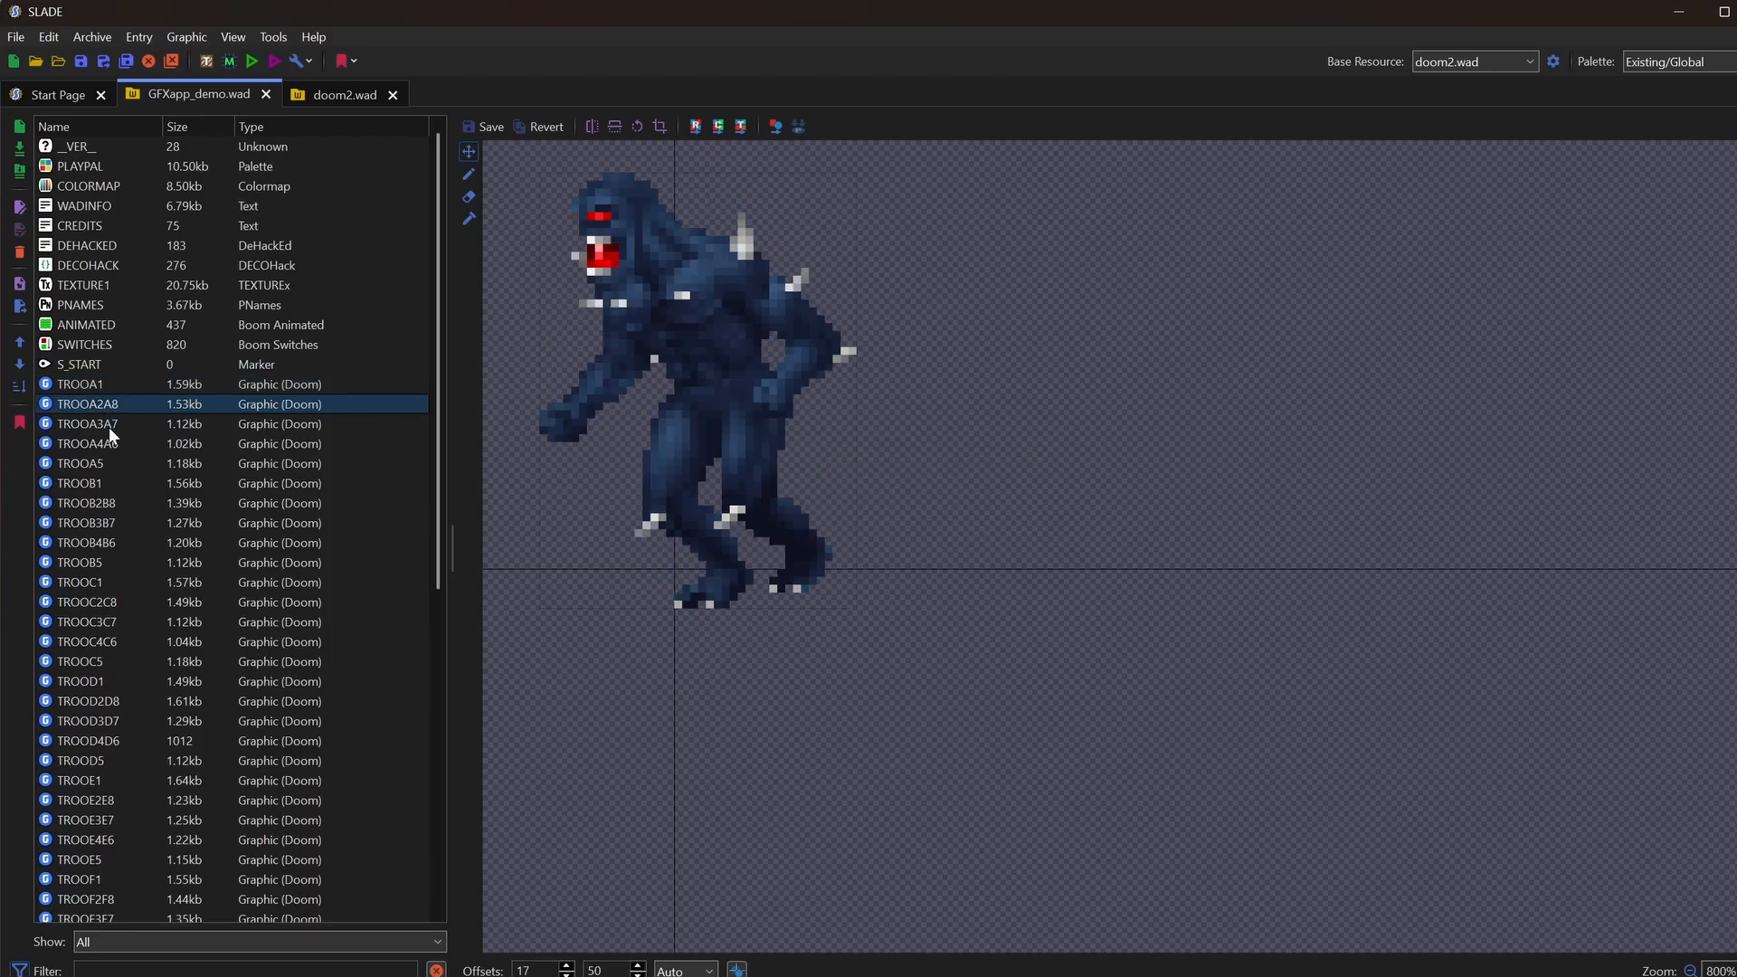
scroll(98, 476, "down", 9)
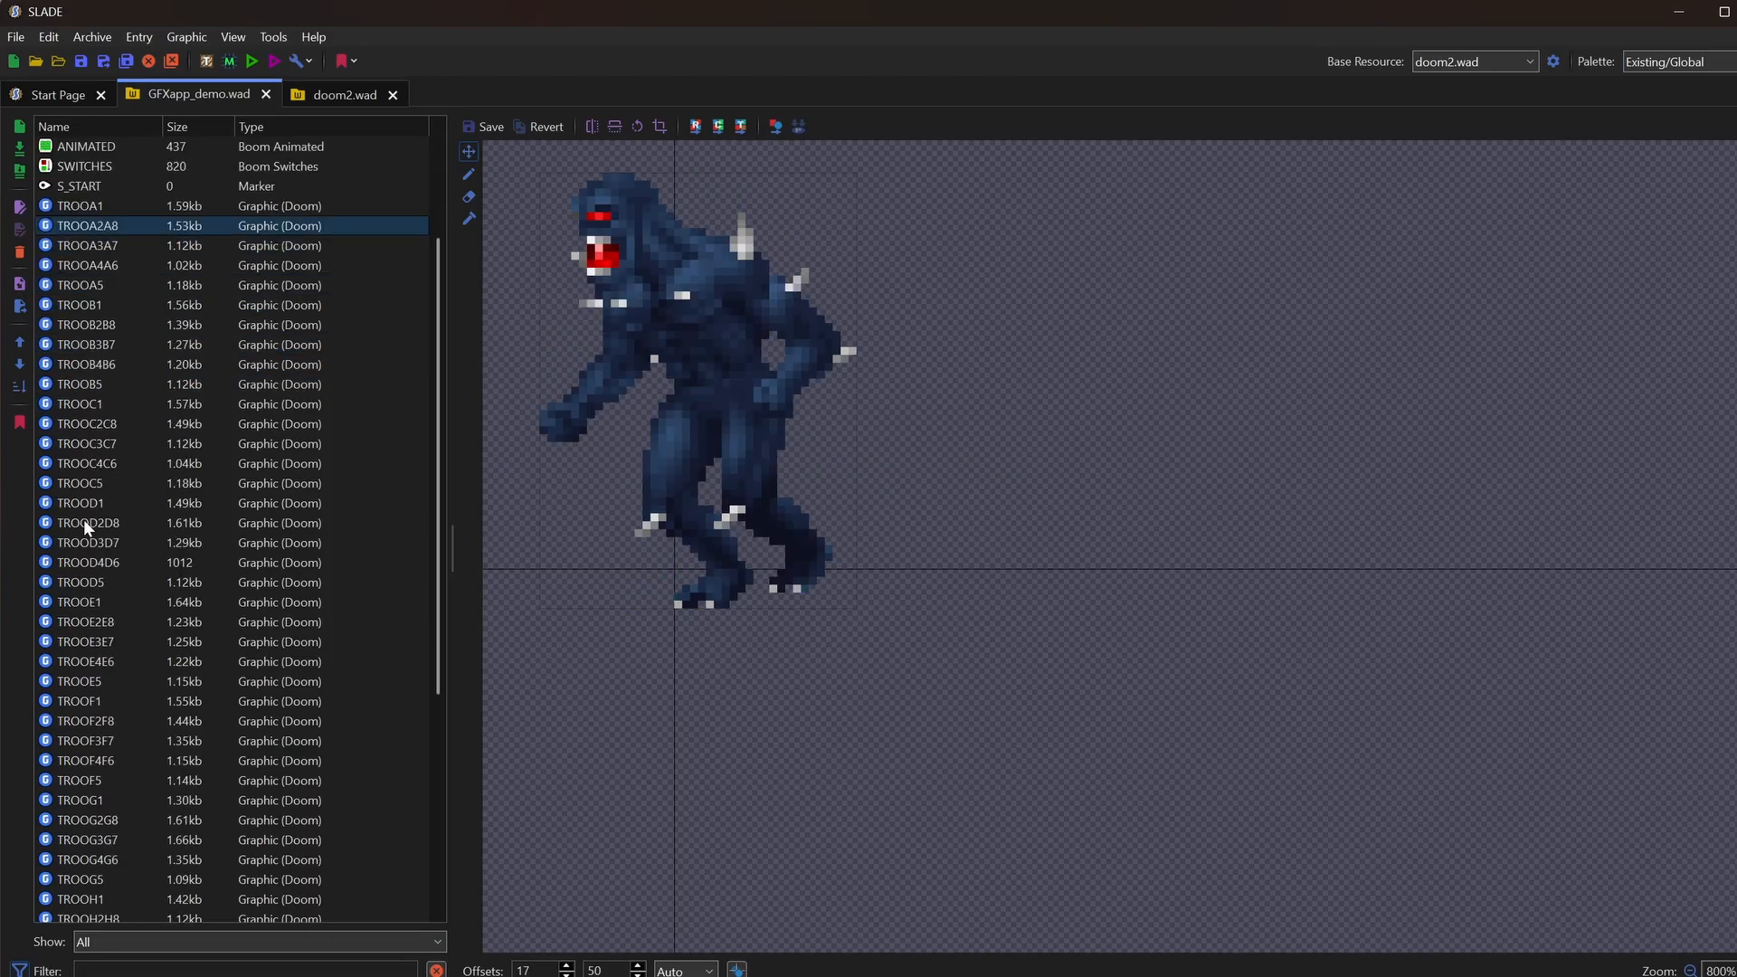
left_click(85, 879, "shift")
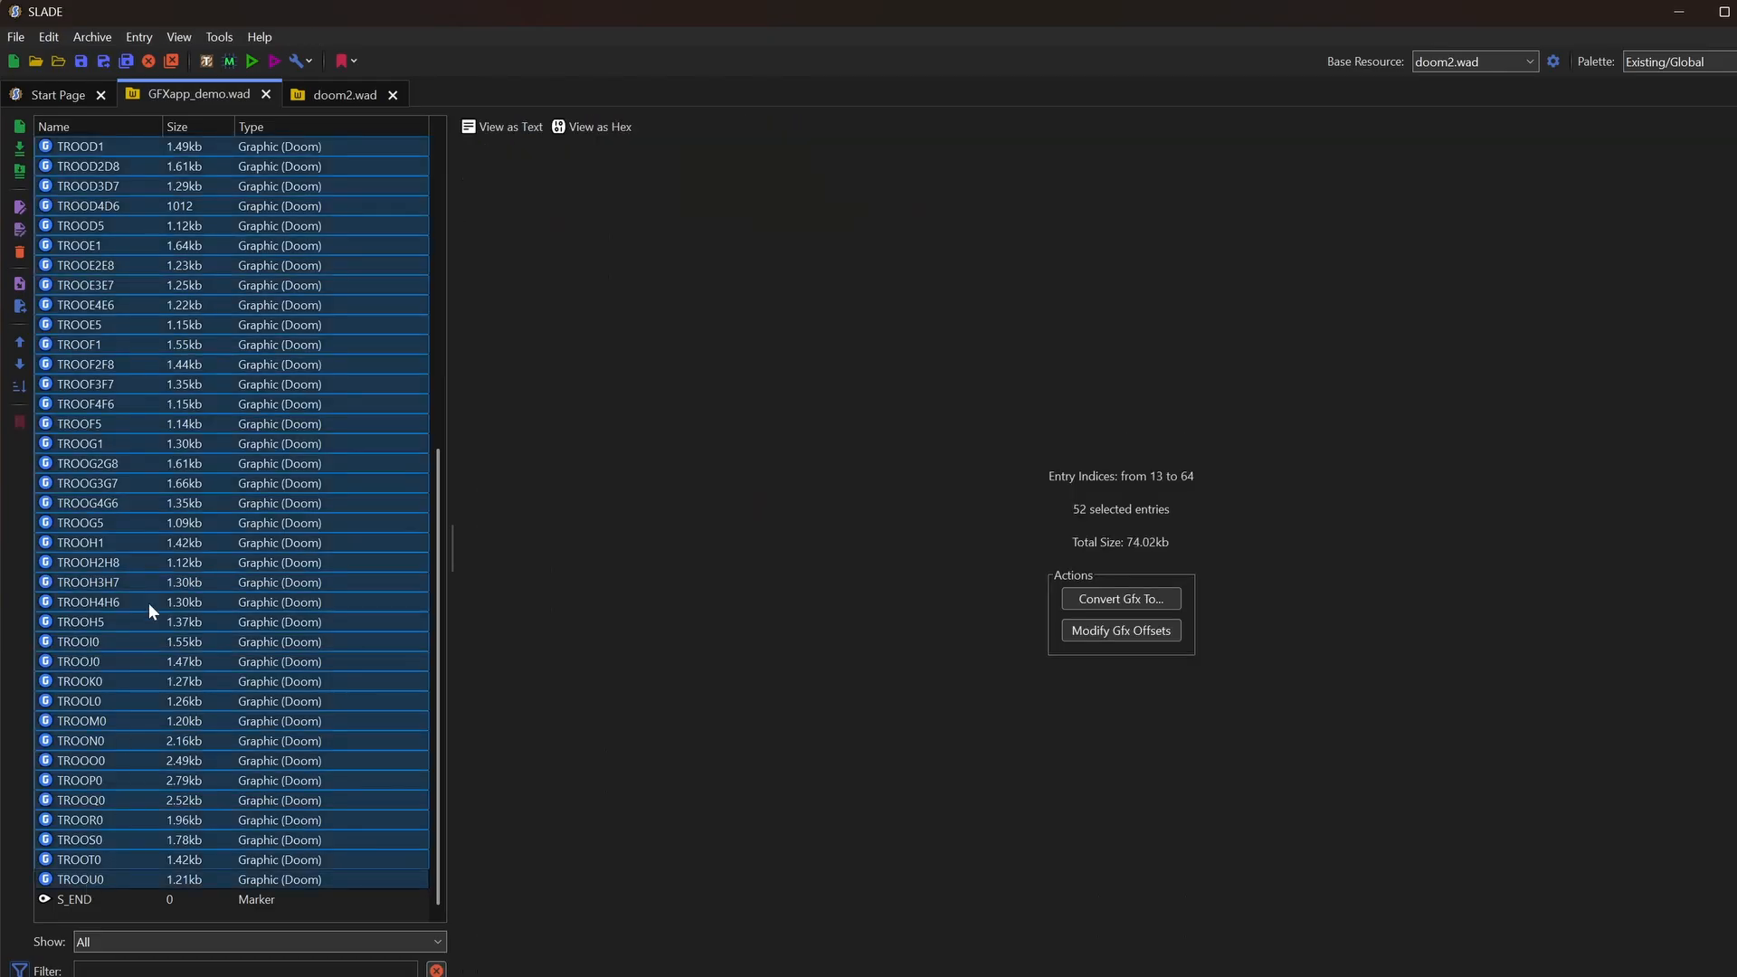
scroll(121, 404, "up", 7)
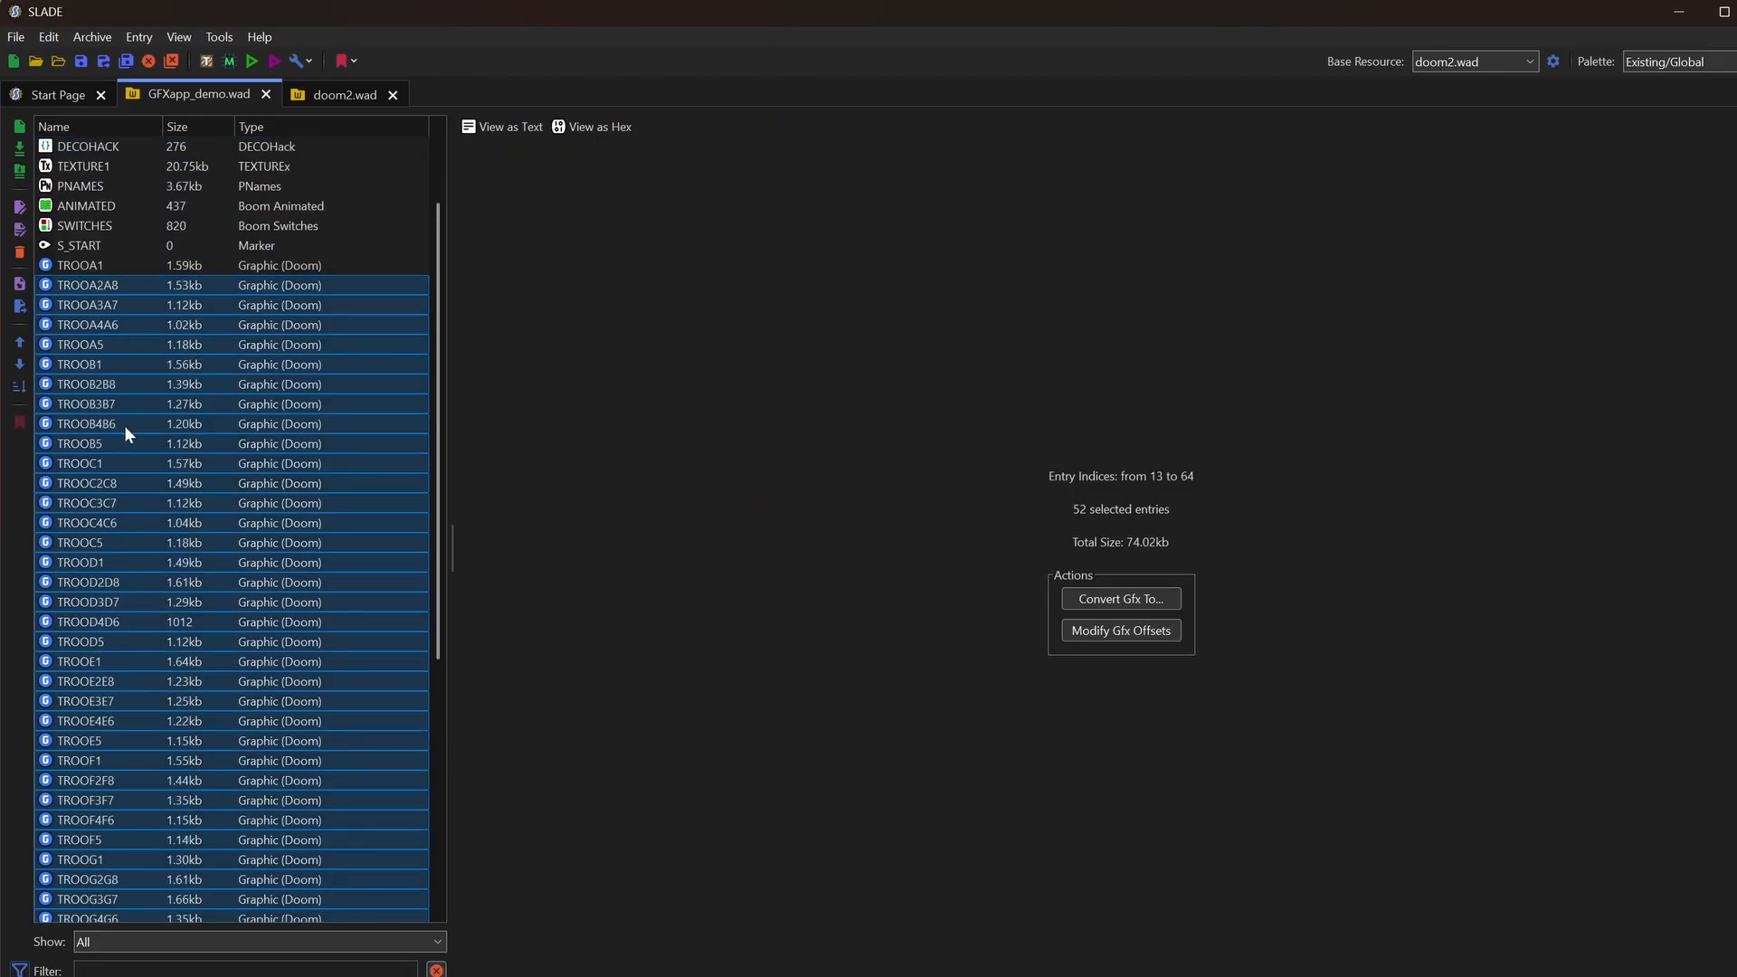
Step: Apply the colour remap with ranges 64:79=112:127 and 61:63=122:124 to all selected Imp sprites
right_click(123, 425)
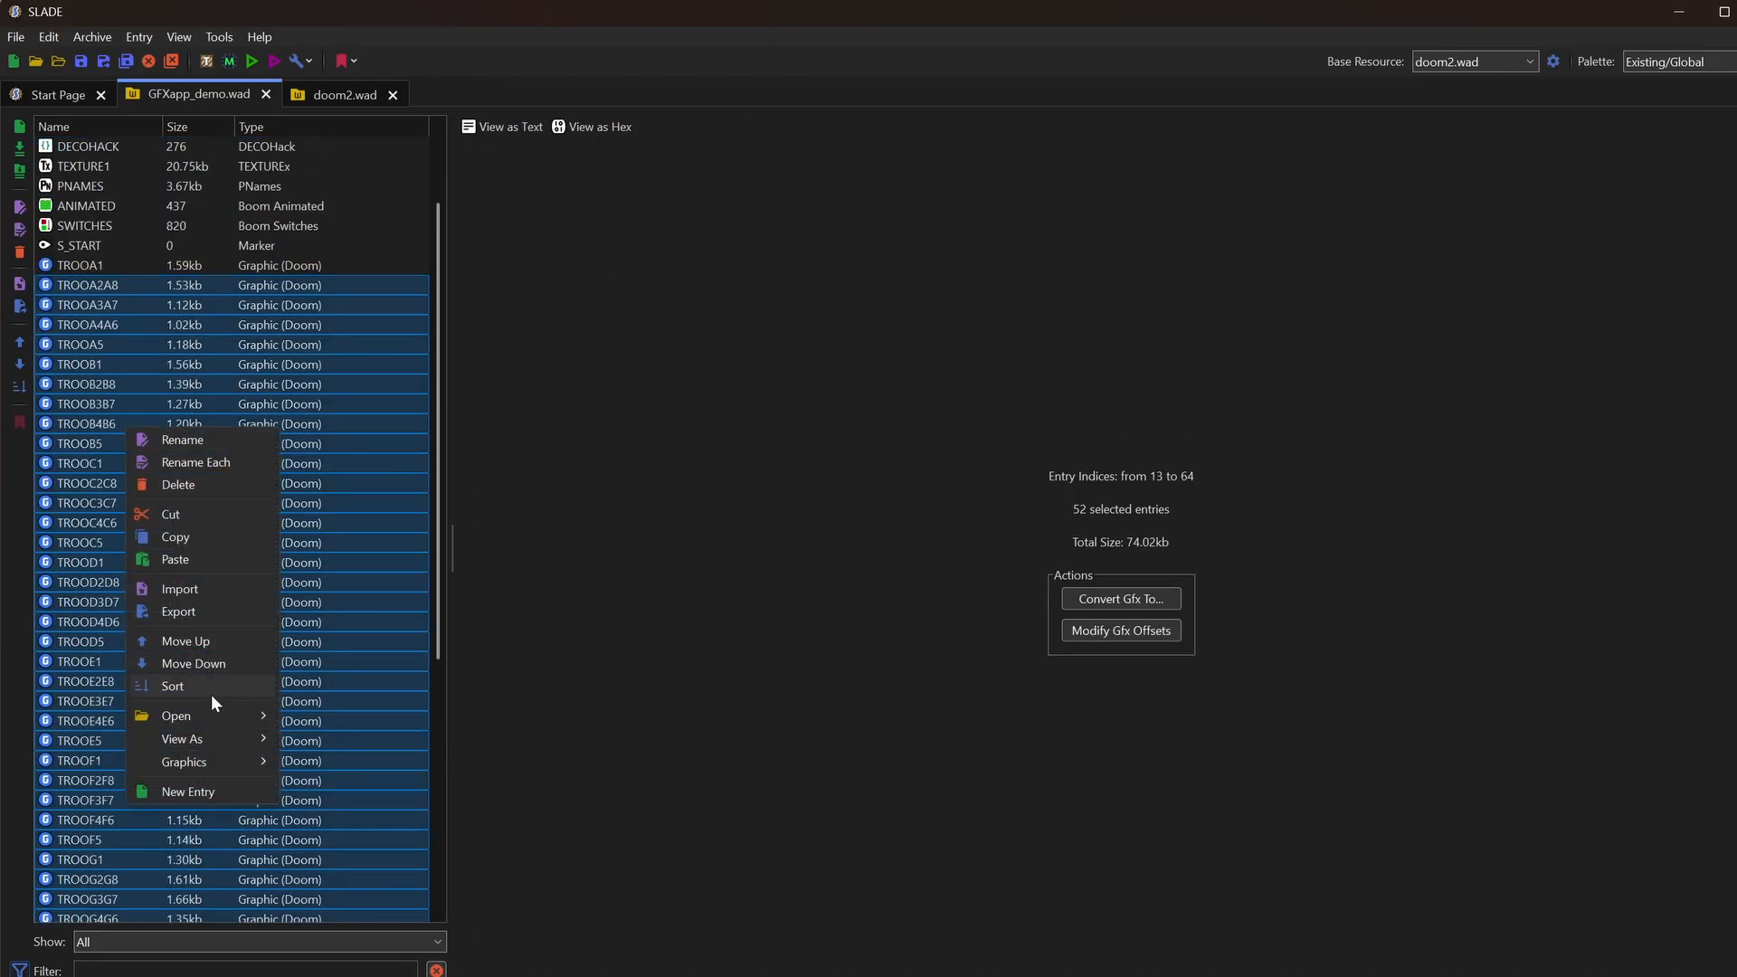
mouse_move(210, 767)
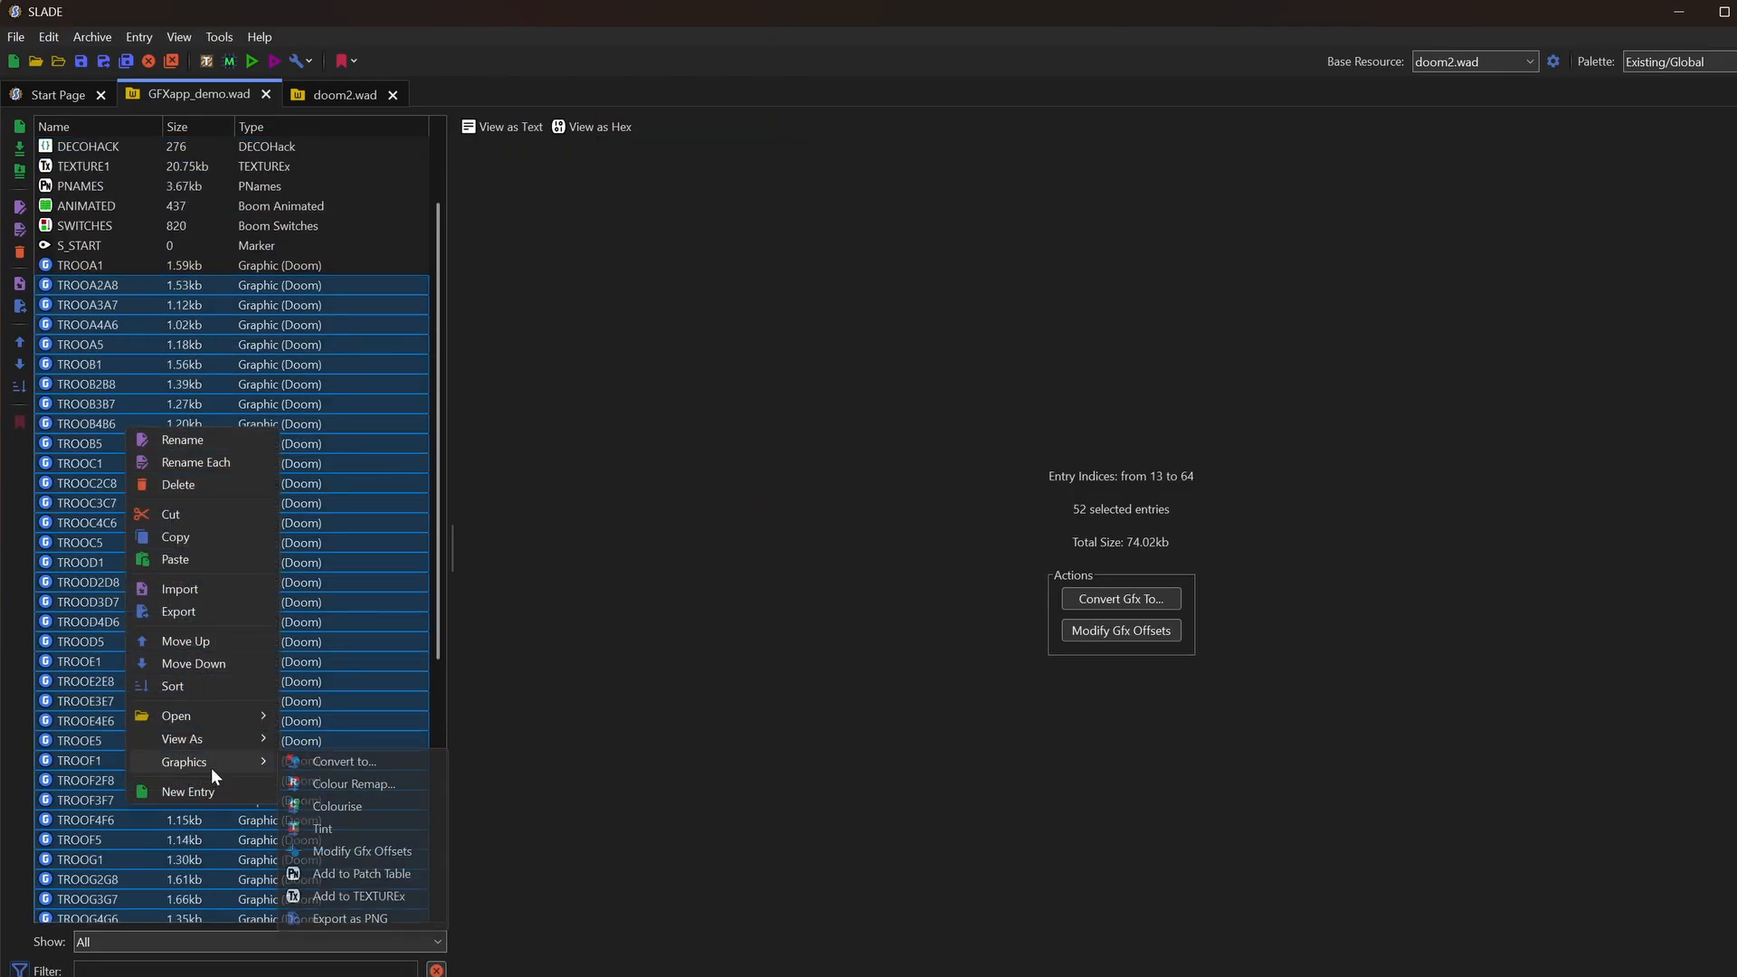
left_click(361, 785)
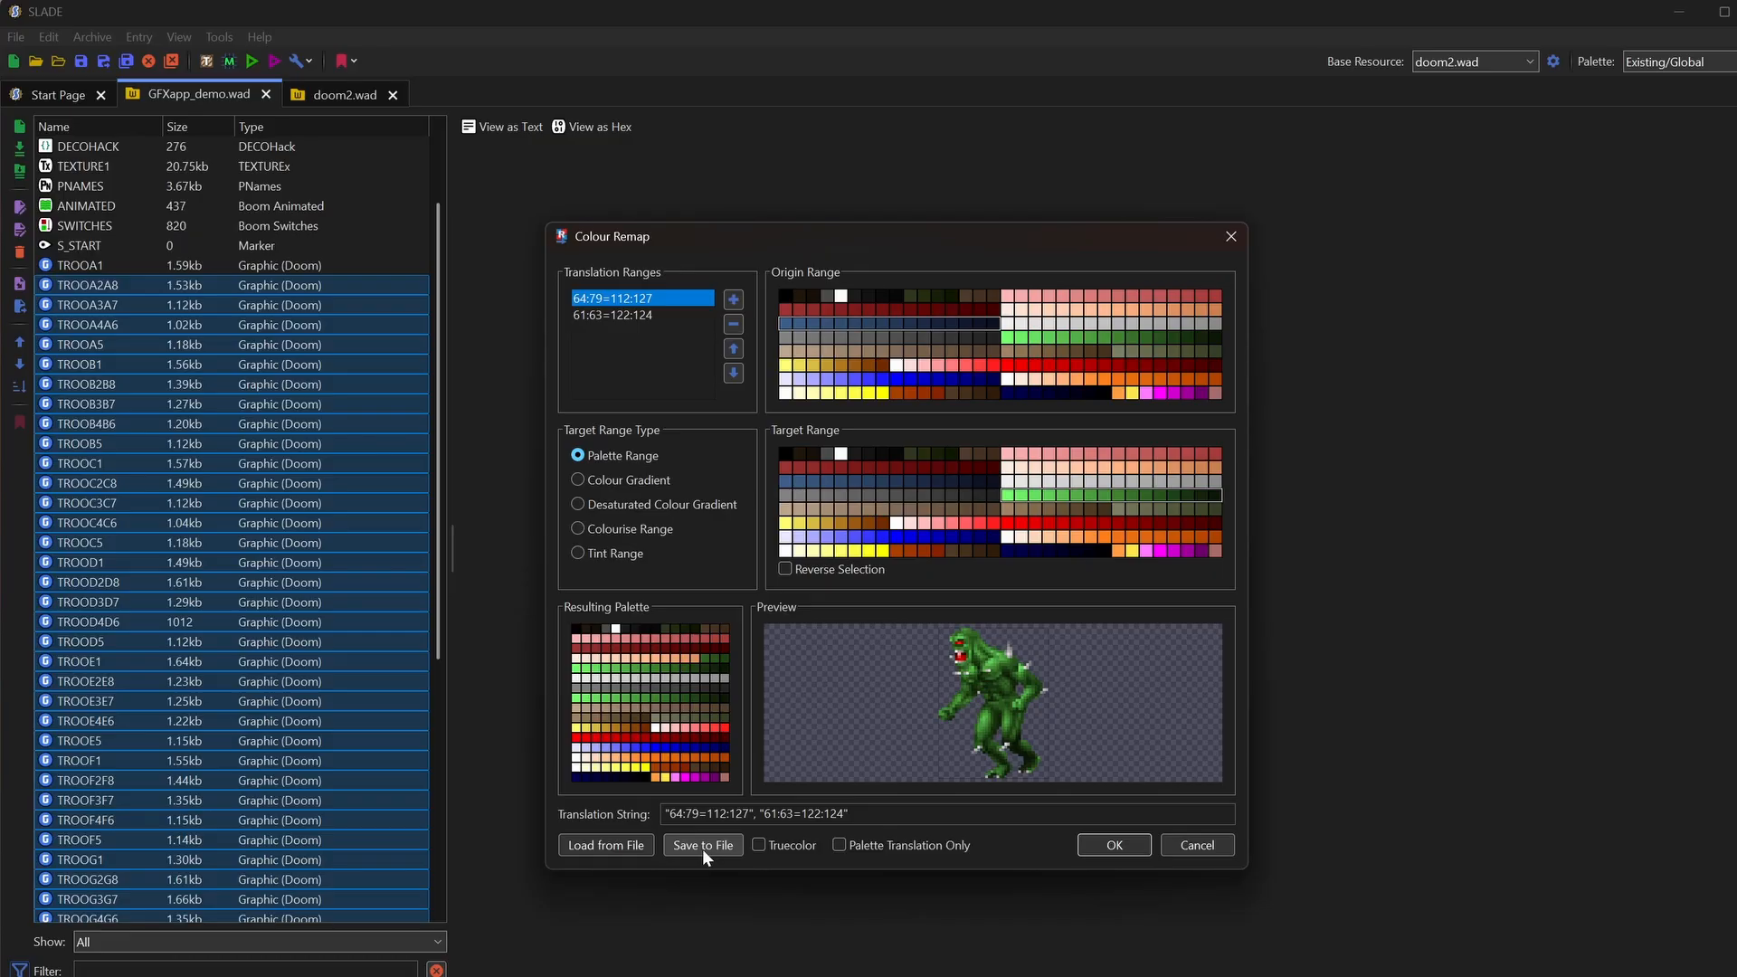
left_click(1122, 845)
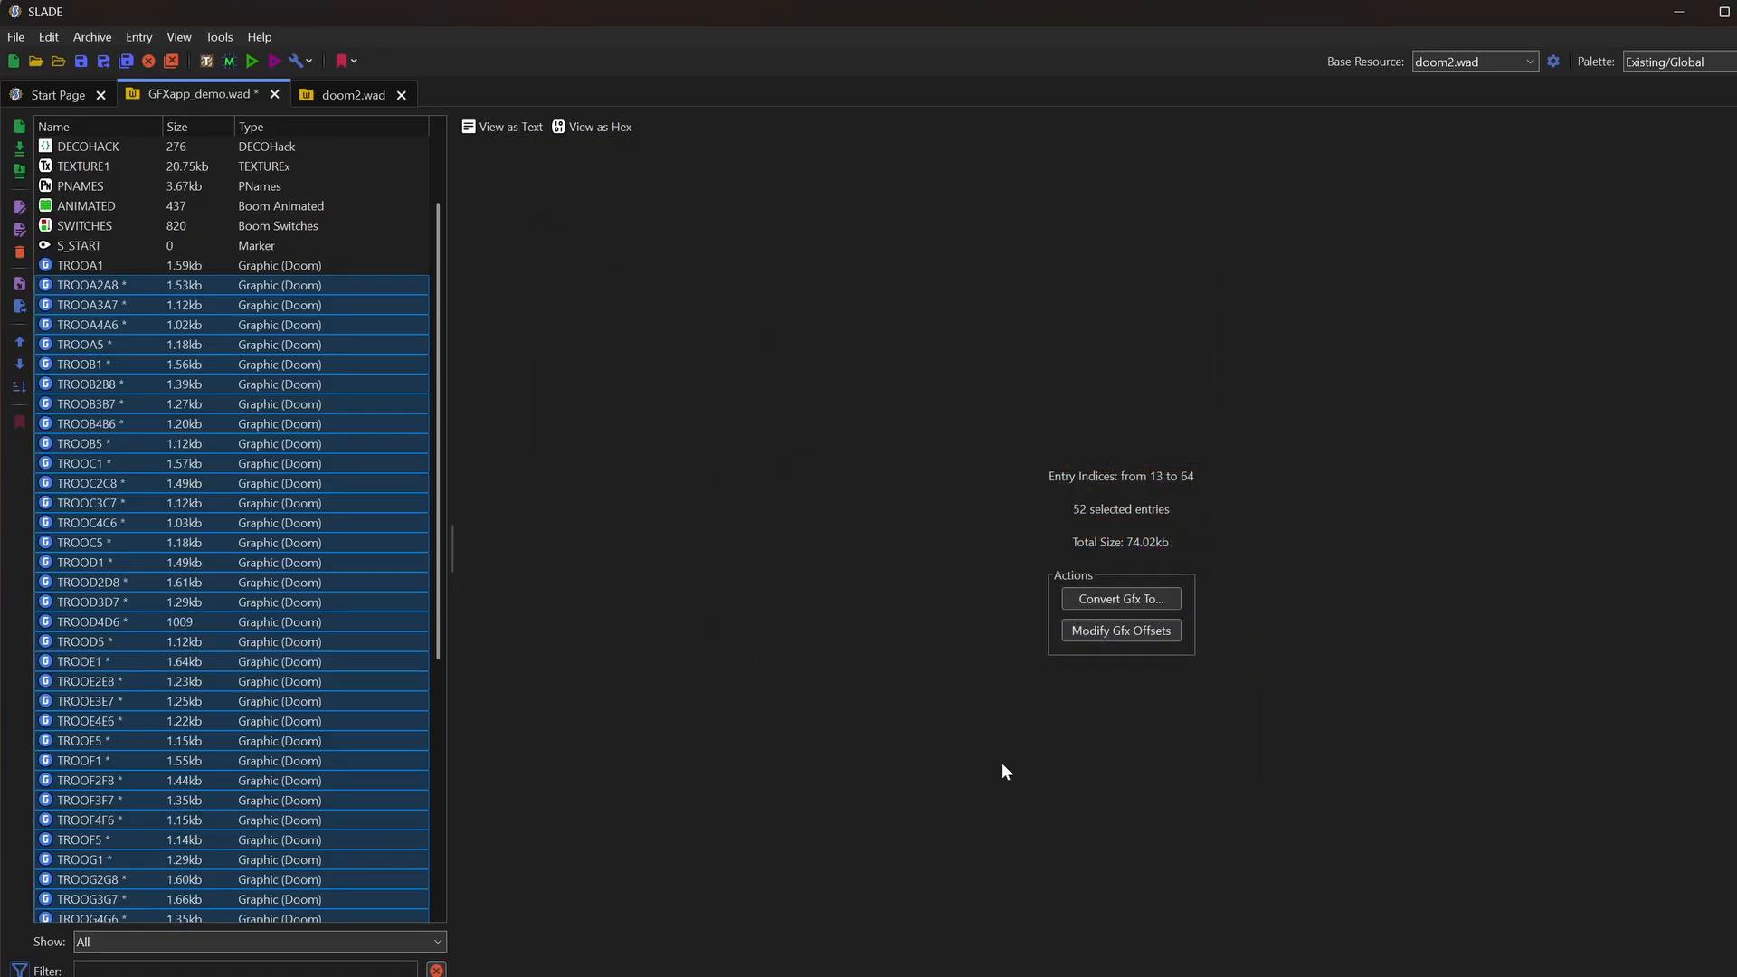
Step: Browse the remapped Imp walking and attack frames around TROOC3C7 to TROOG2G8 to check their recolouring
left_click(127, 668)
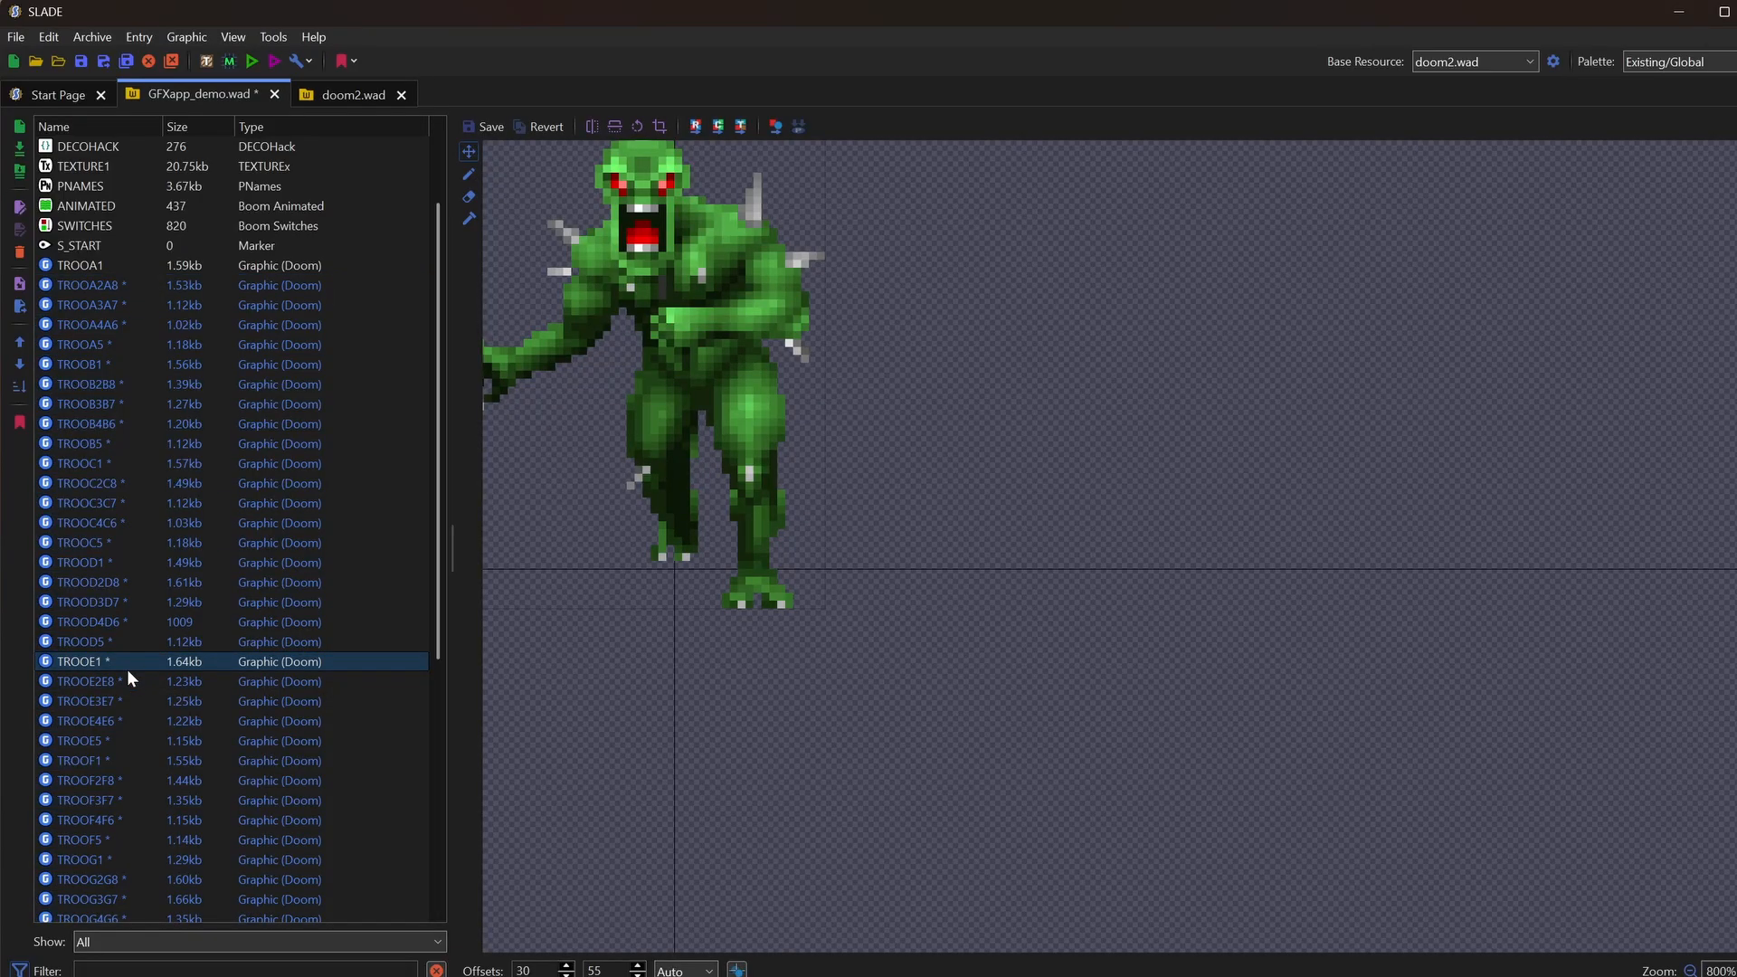
key("Down")
key("Down")
key("Down")
key("Down")
key("Down")
key("Down")
key("Down")
key("Down")
key("Down")
key("Down")
key("Down")
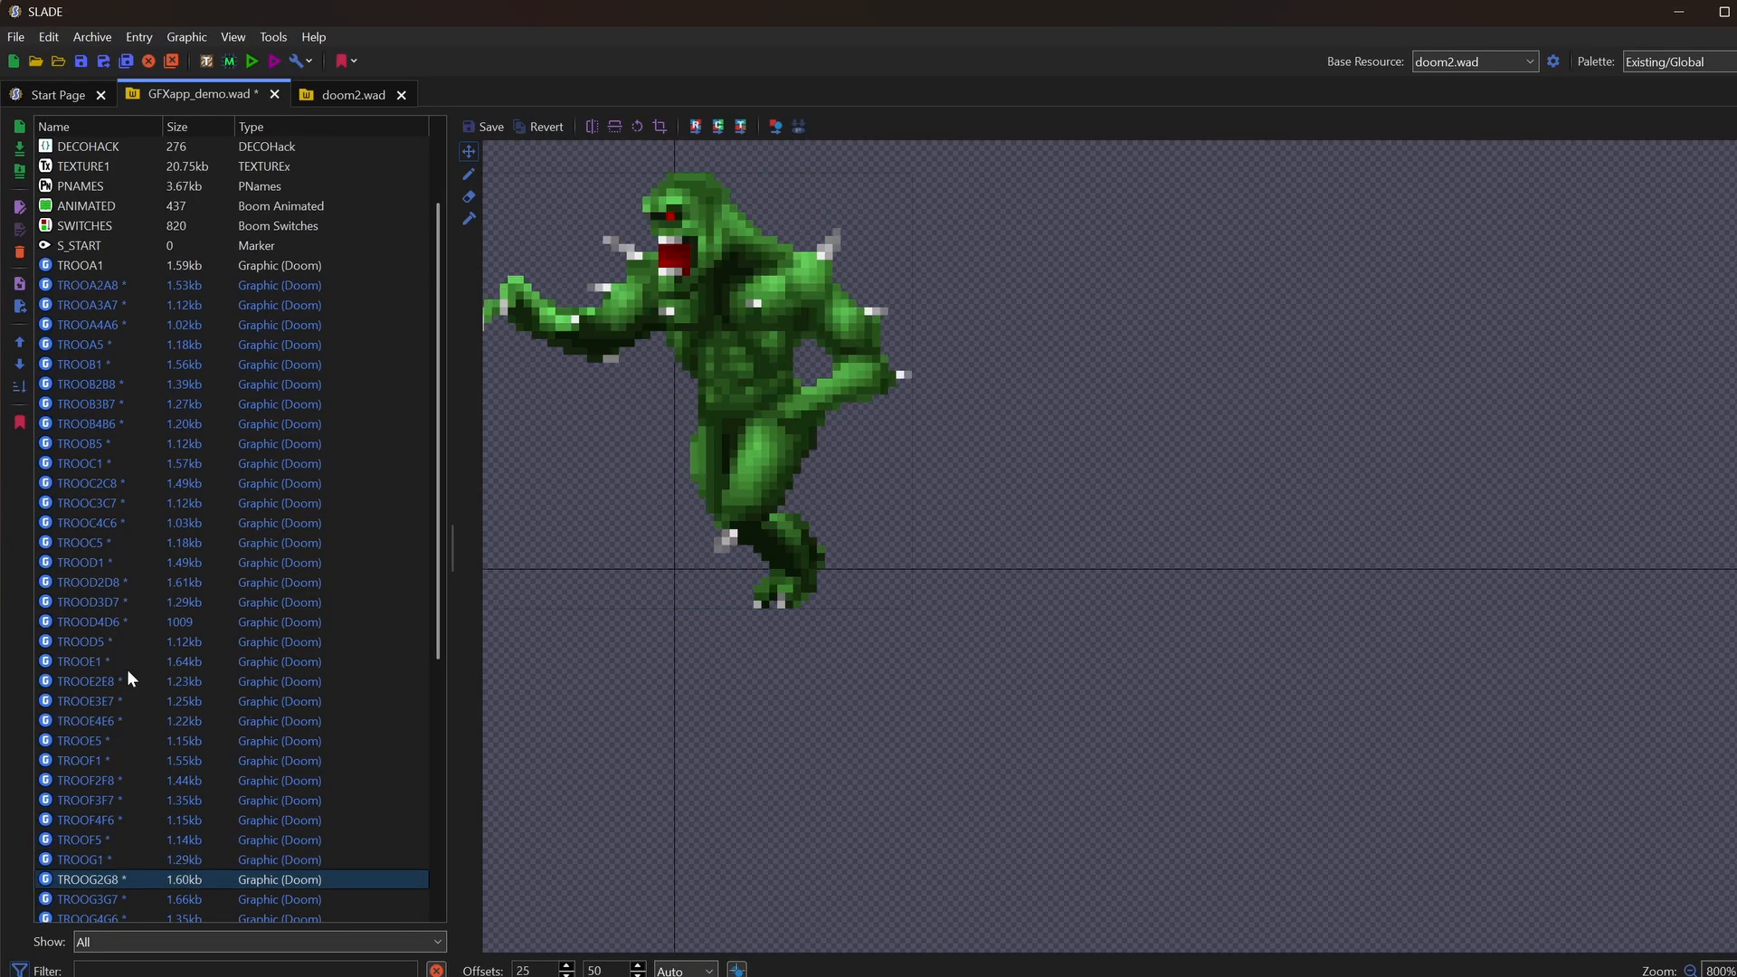
key("Up")
key("Up")
key("Up")
key("Up")
key("Up")
key("Up")
key("Up")
key("Up")
key("Up")
key("Up")
key("Up")
key("Up")
key("Up")
key("Up")
key("Up")
key("Up")
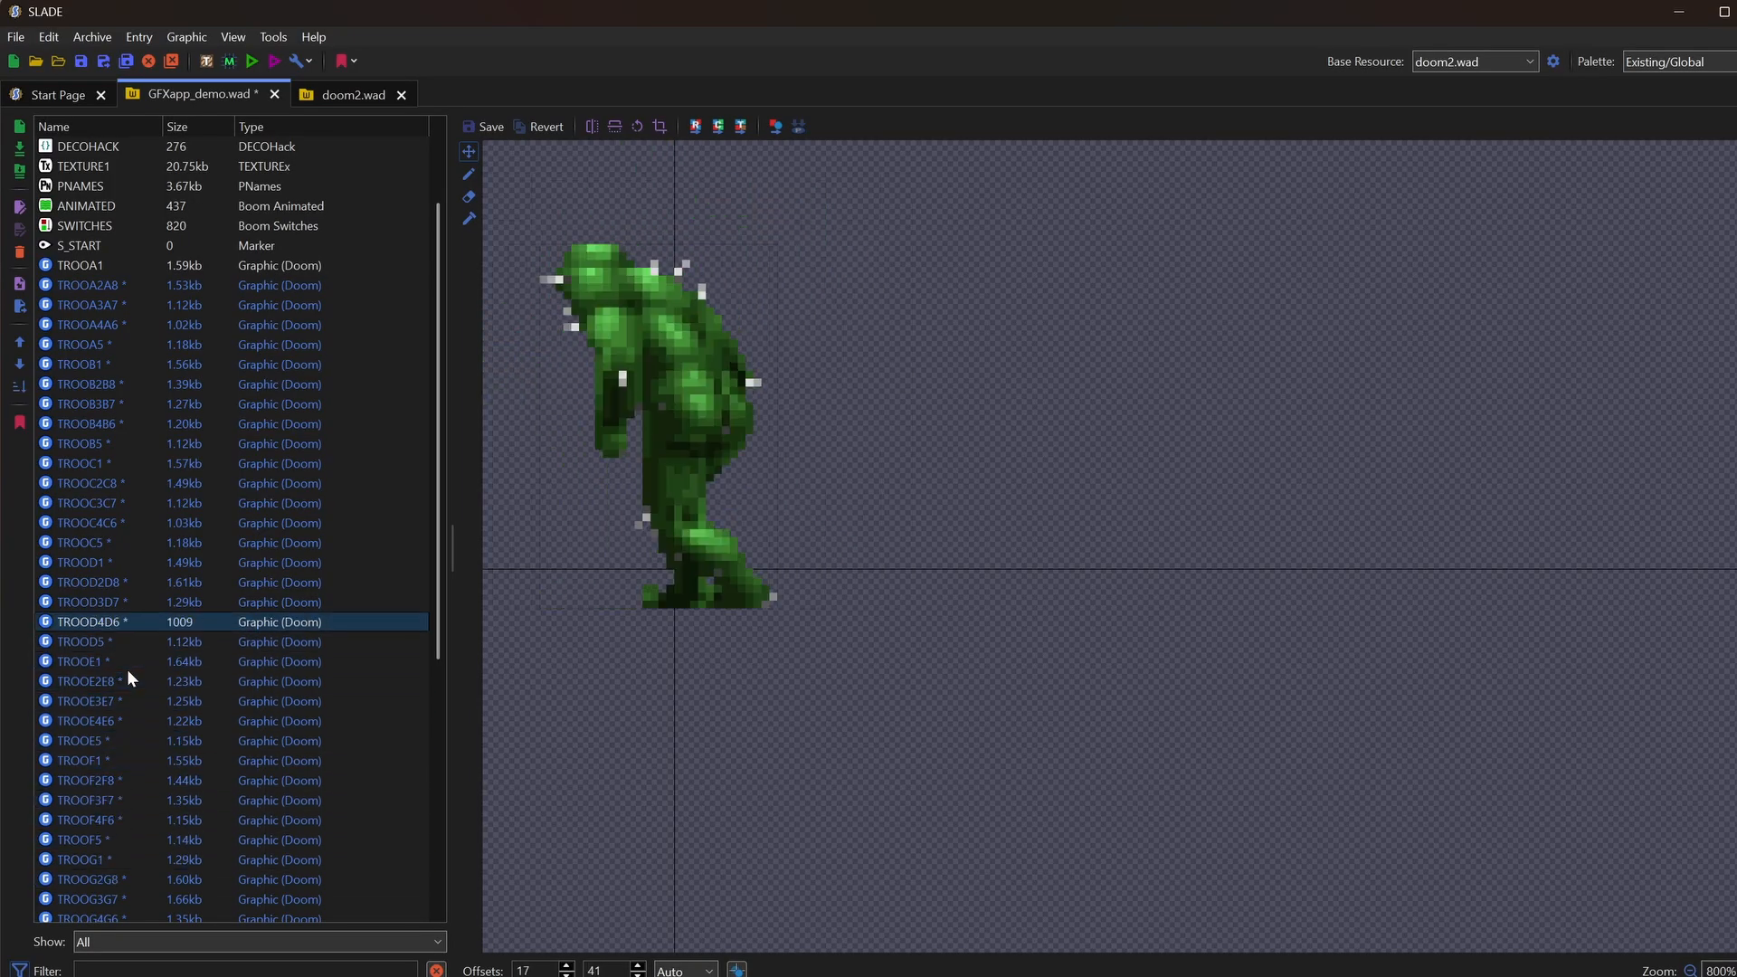
key("Up")
key("Up")
key("Up")
key("Up")
key("Up")
key("Up")
key("Up")
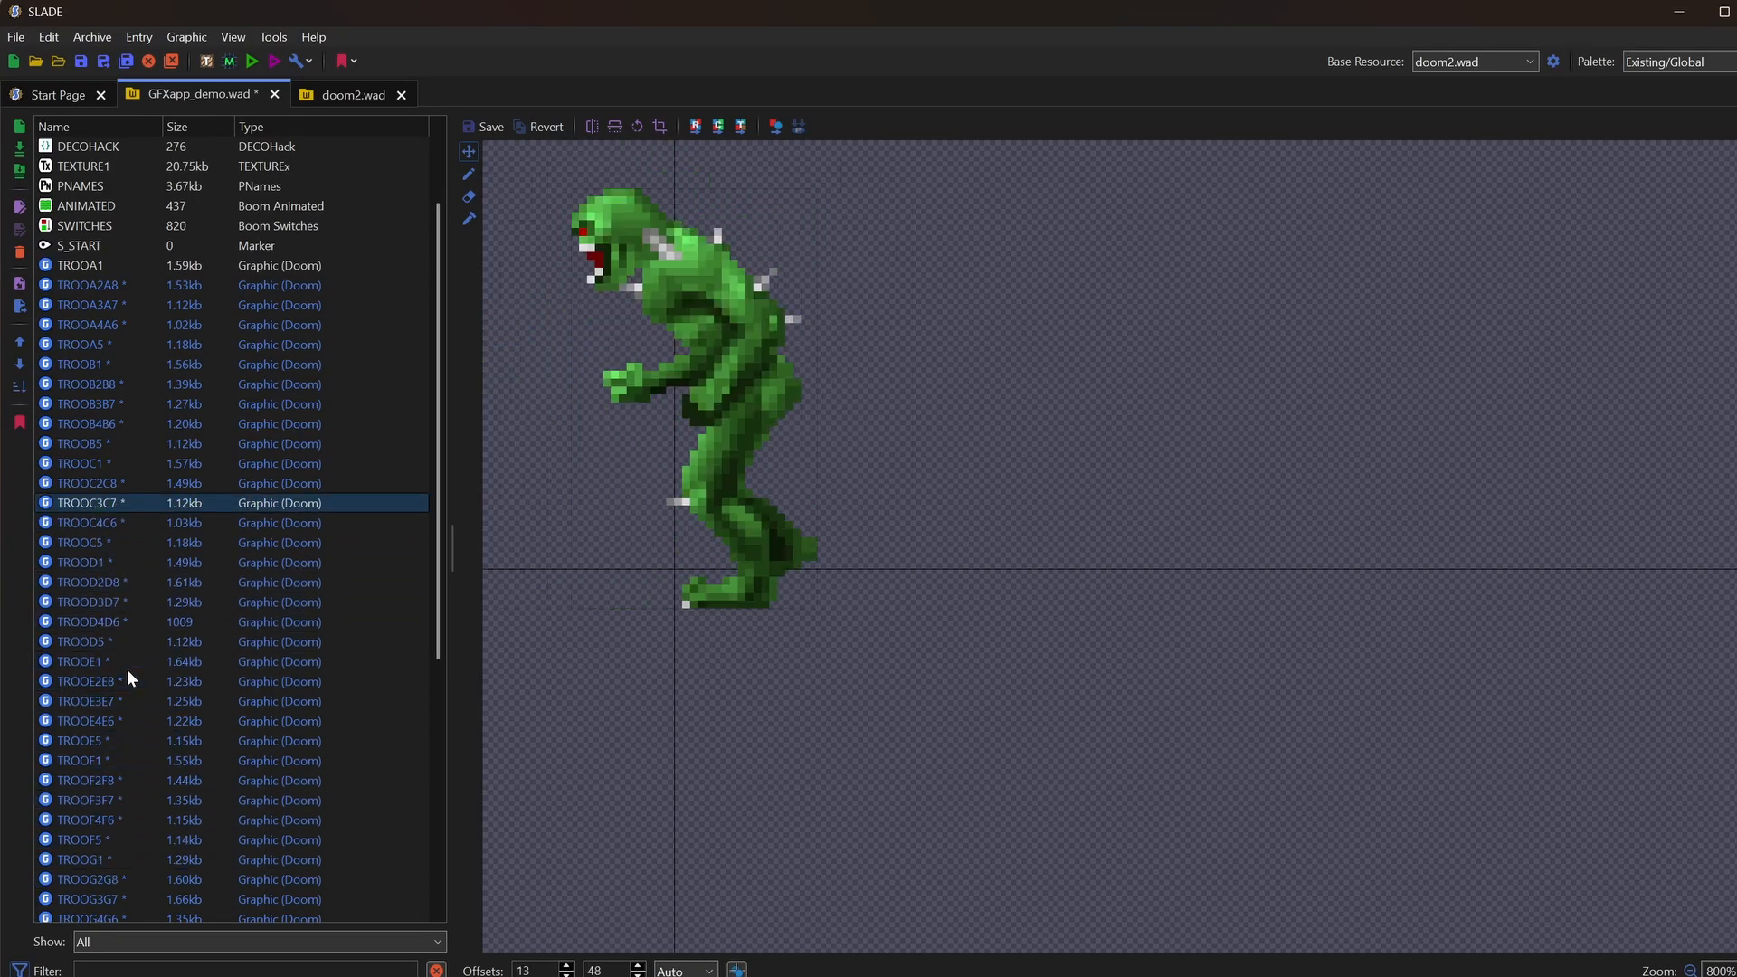
key("Down")
key("Down")
key("Down")
key("Down")
key("Down")
key("Down")
key("Down")
key("Down")
key("Down")
key("Down")
key("Down")
key("Down")
key("Down")
key("Down")
key("Down")
key("Down")
key("Down")
key("Down")
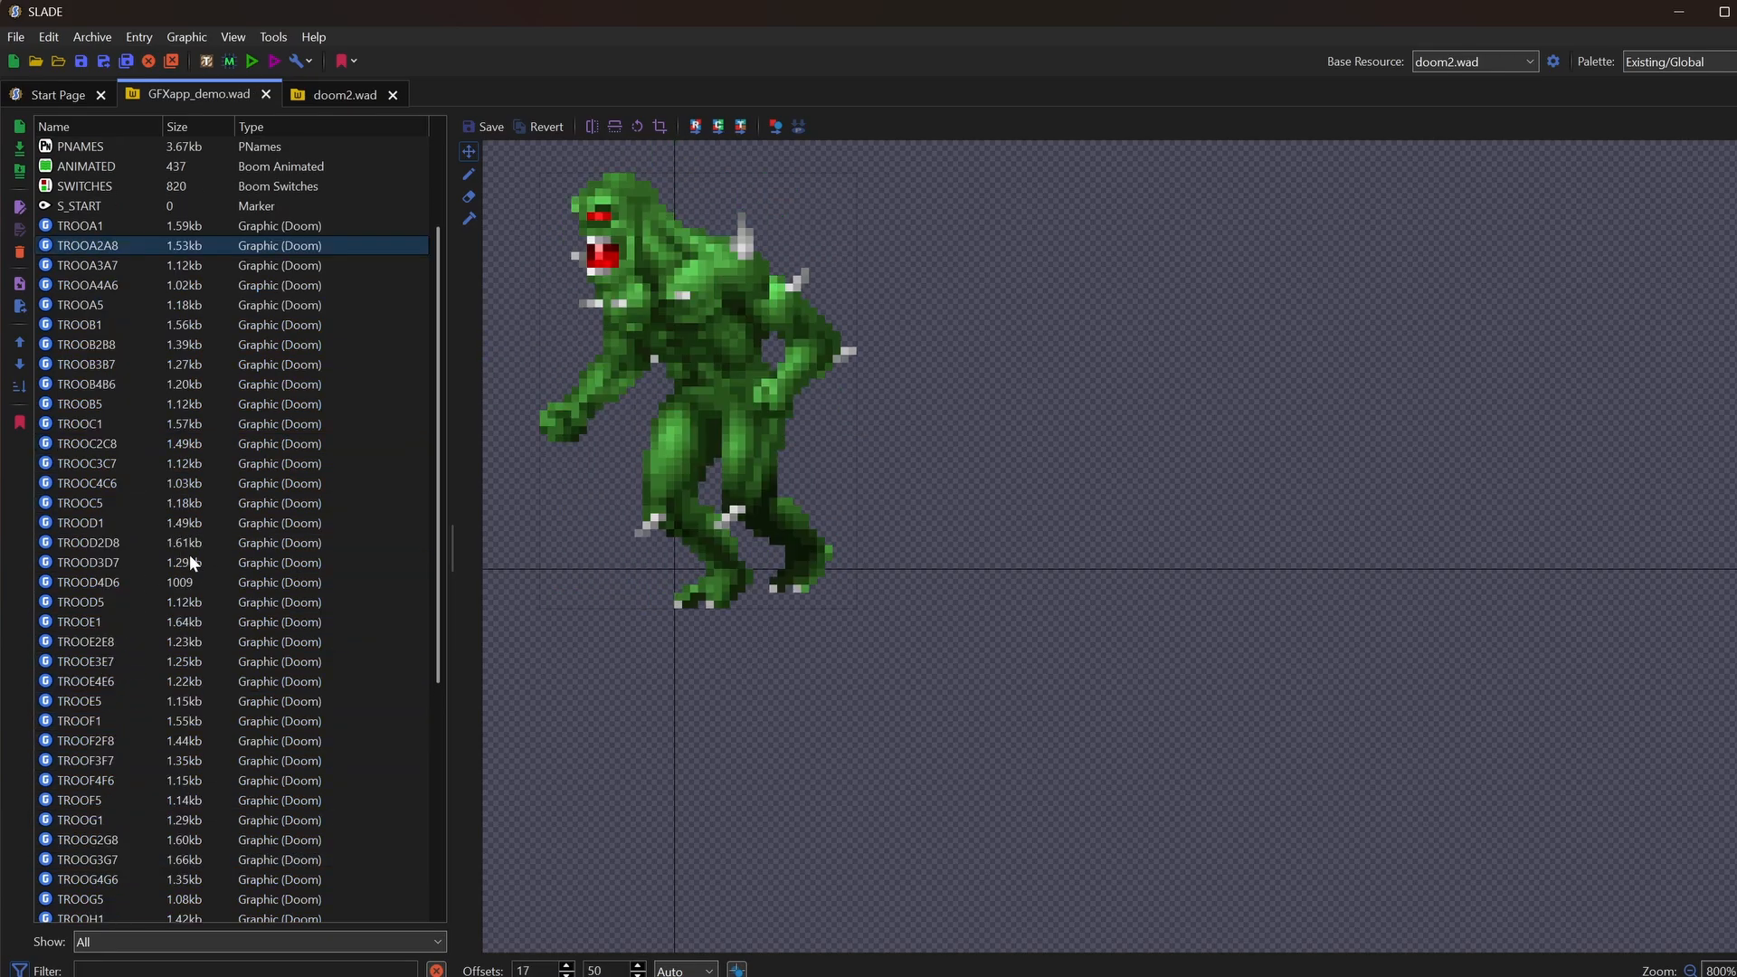
Step: Step back and forth through the Imp death and gib frames TROOI0 to TROOU0 to examine their recolouring
scroll(187, 556, "down", 6)
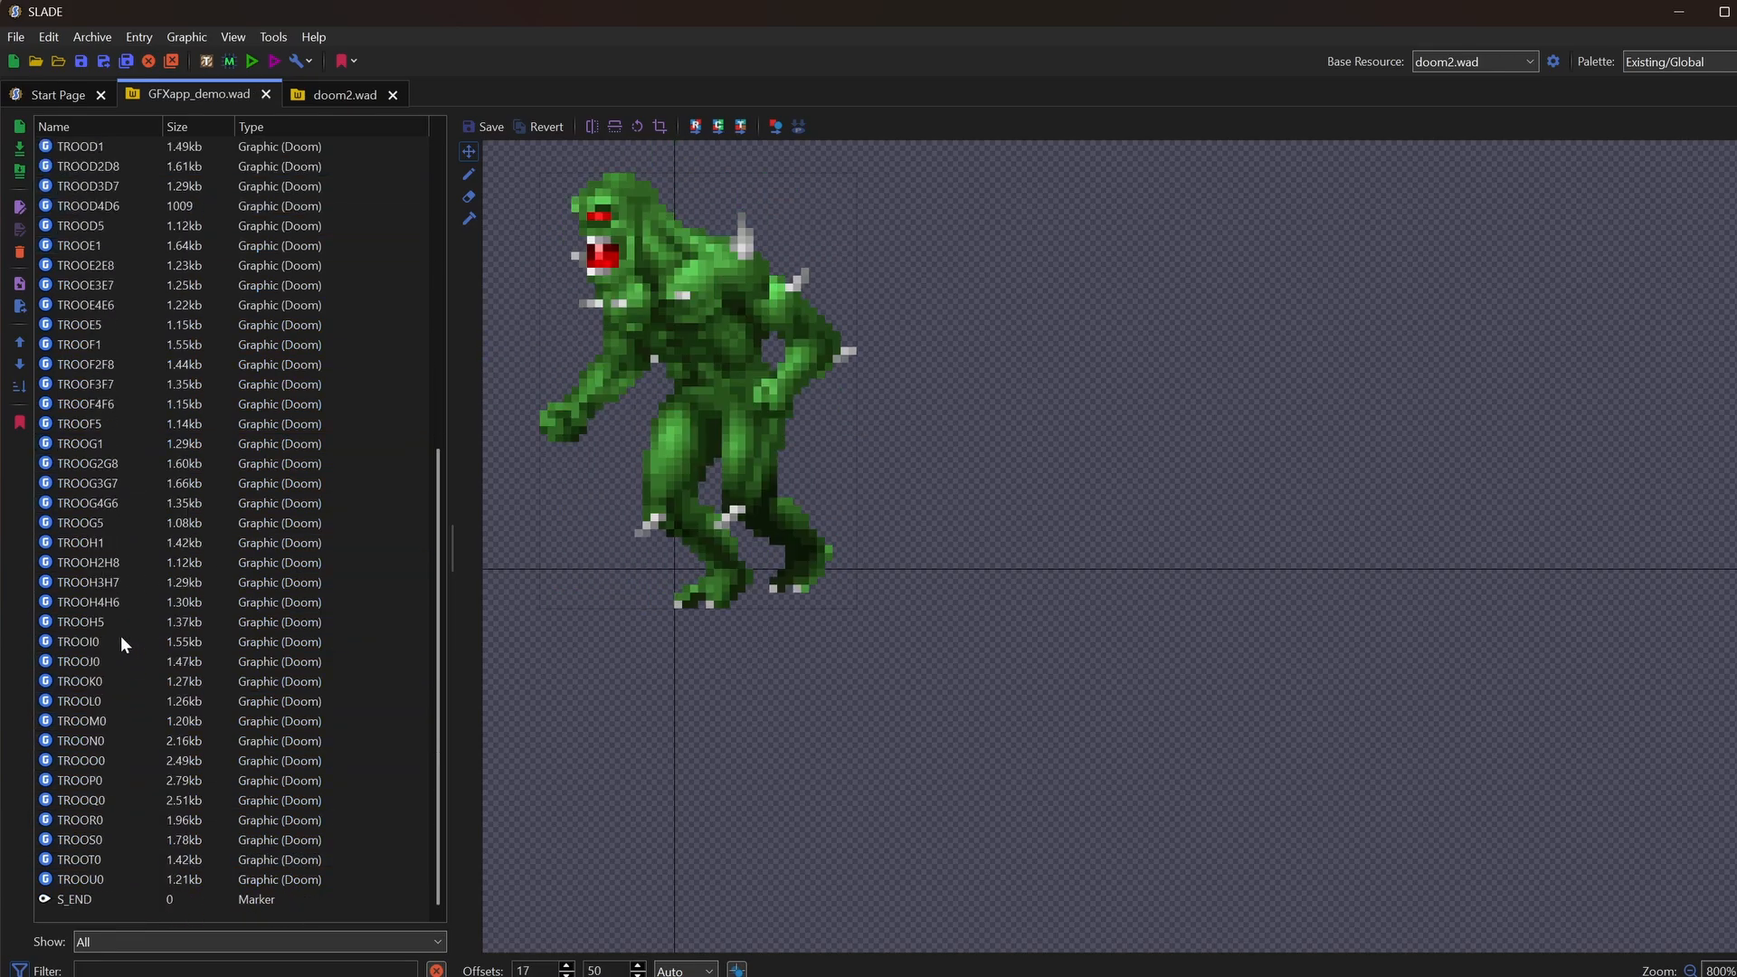
left_click(96, 642)
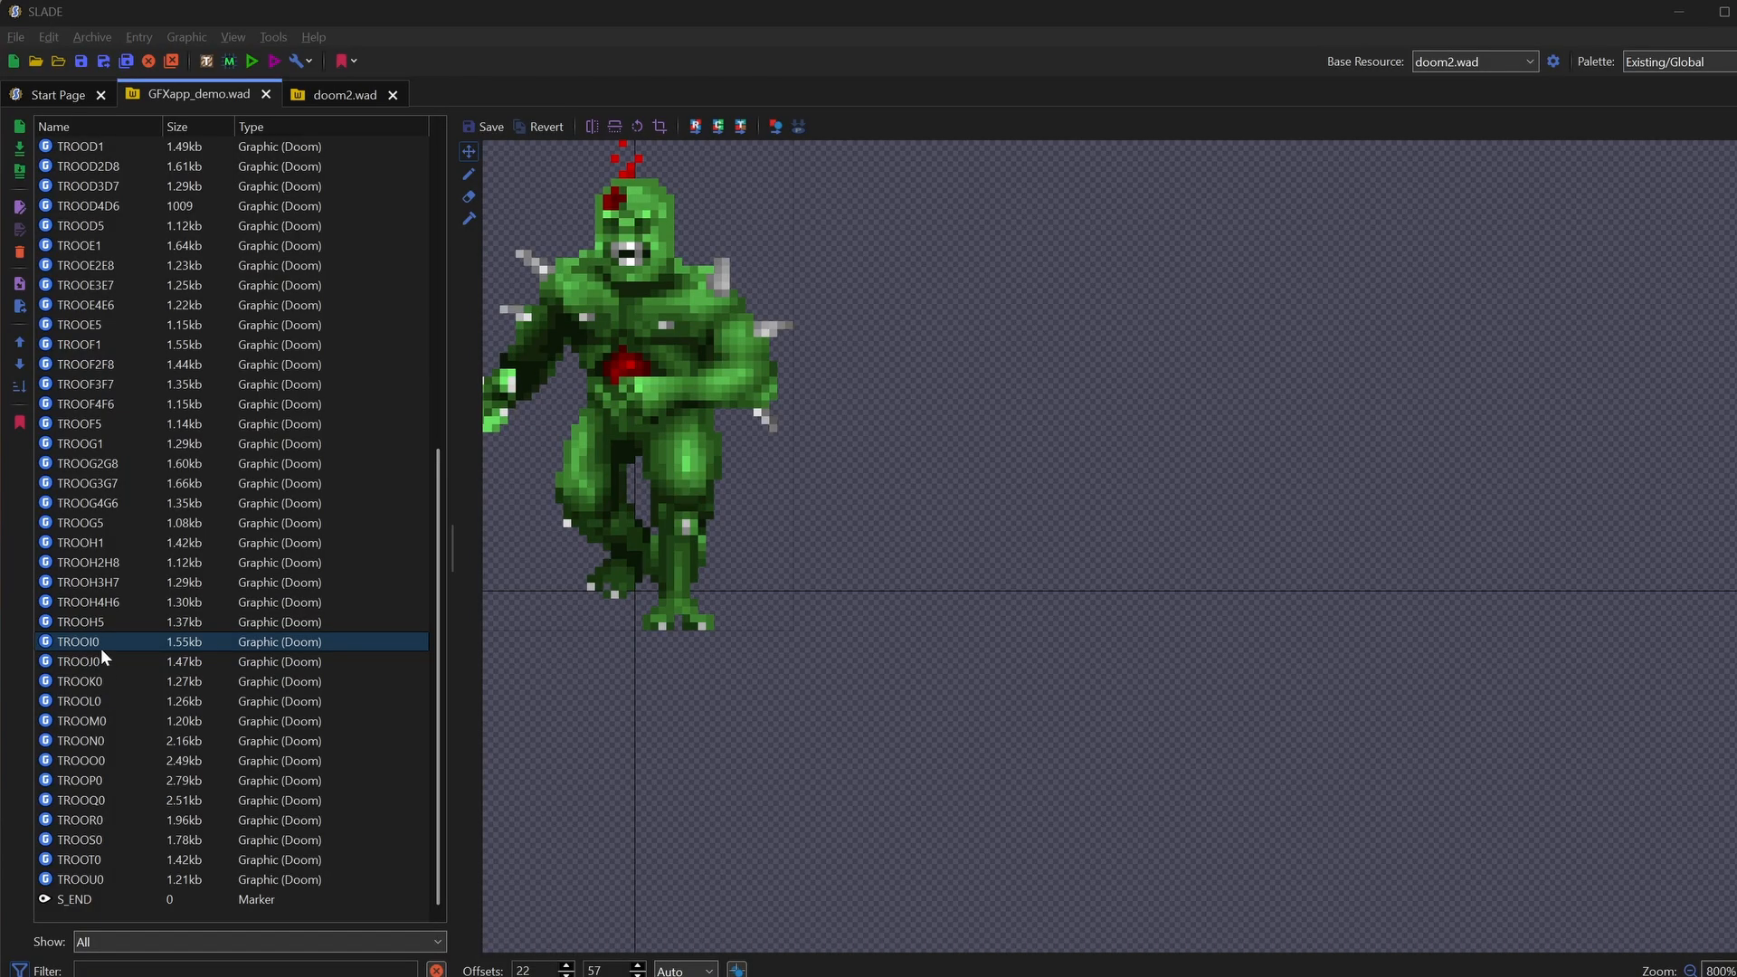
key("Down")
key("Down")
key("Down")
key("Down")
key("Down")
key("Down")
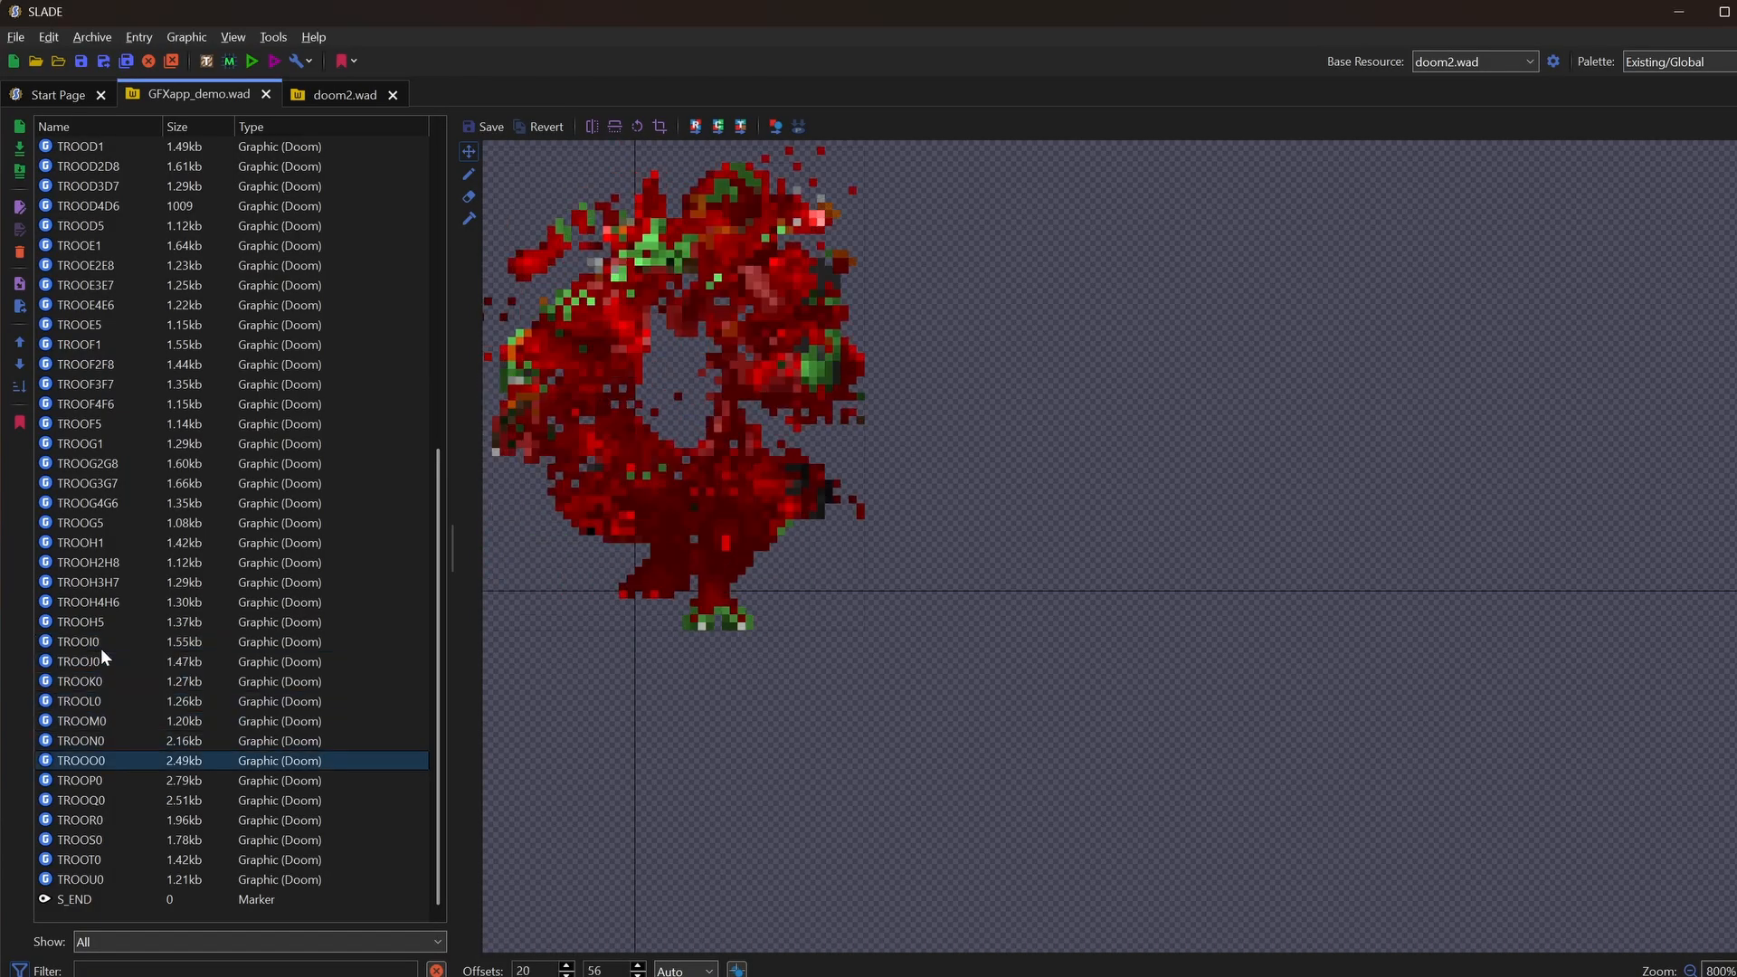
key("Down")
key("Down")
key("Down")
key("Down")
key("Down")
key("Down")
key("Down")
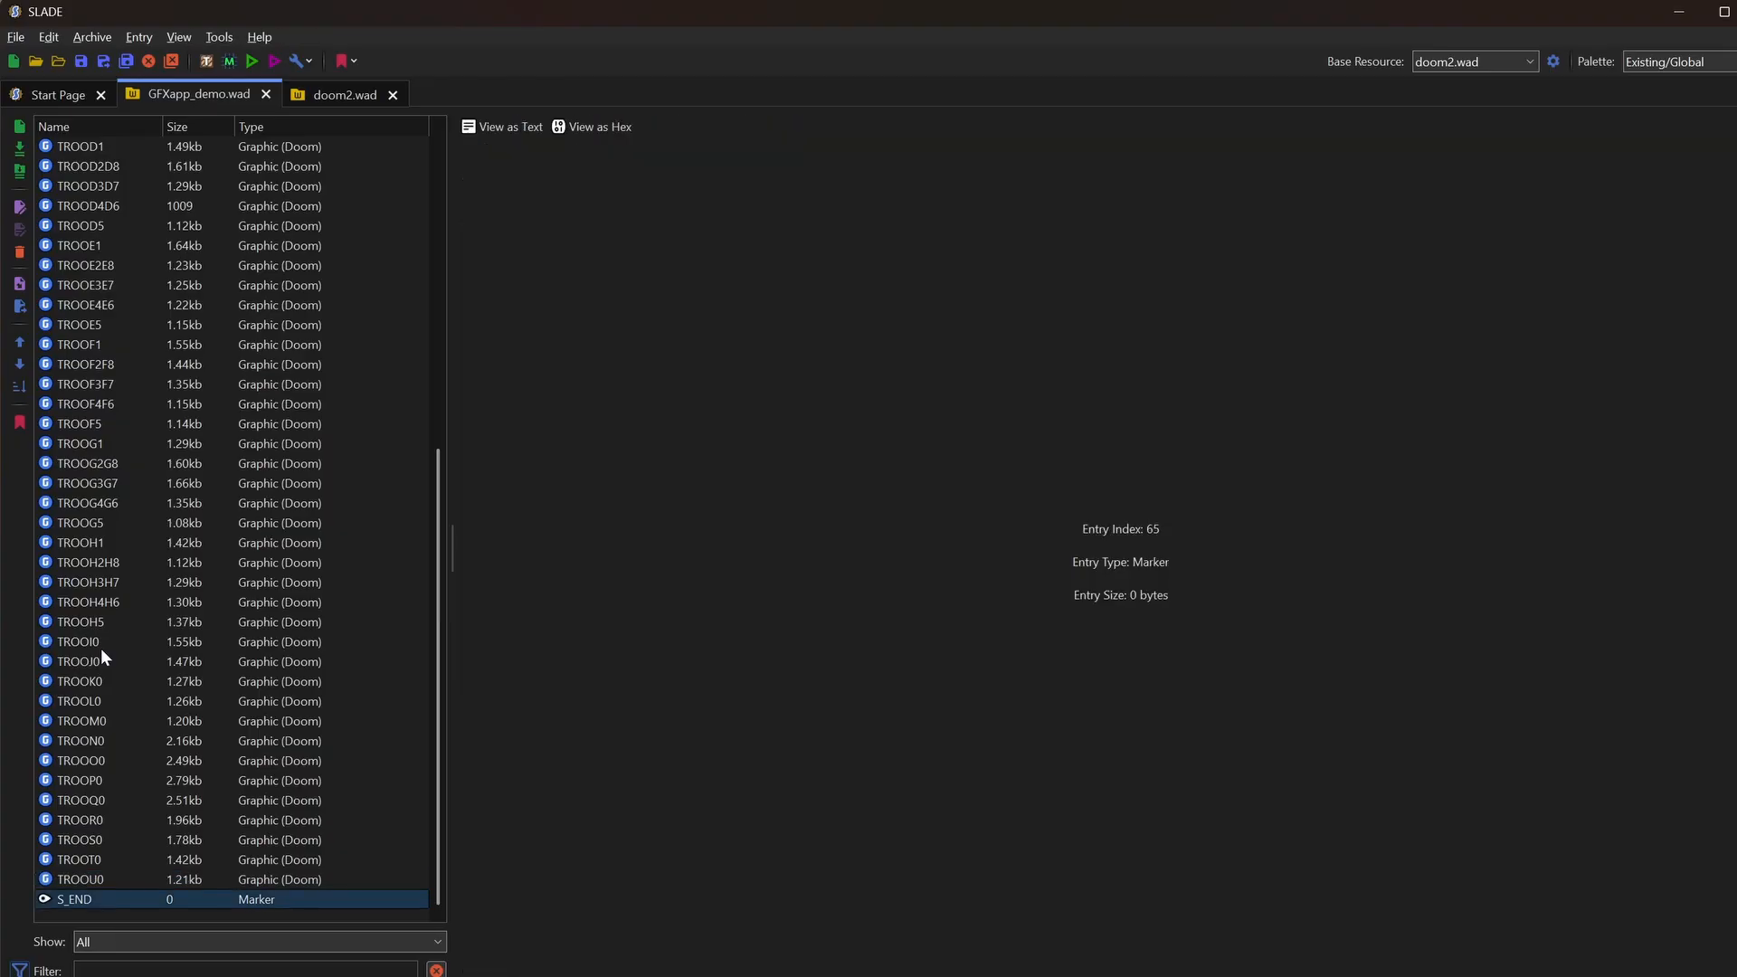
key("Up")
key("Up")
key("Up")
key("Up")
key("Up")
key("Up")
key("Up")
key("Up")
key("Up")
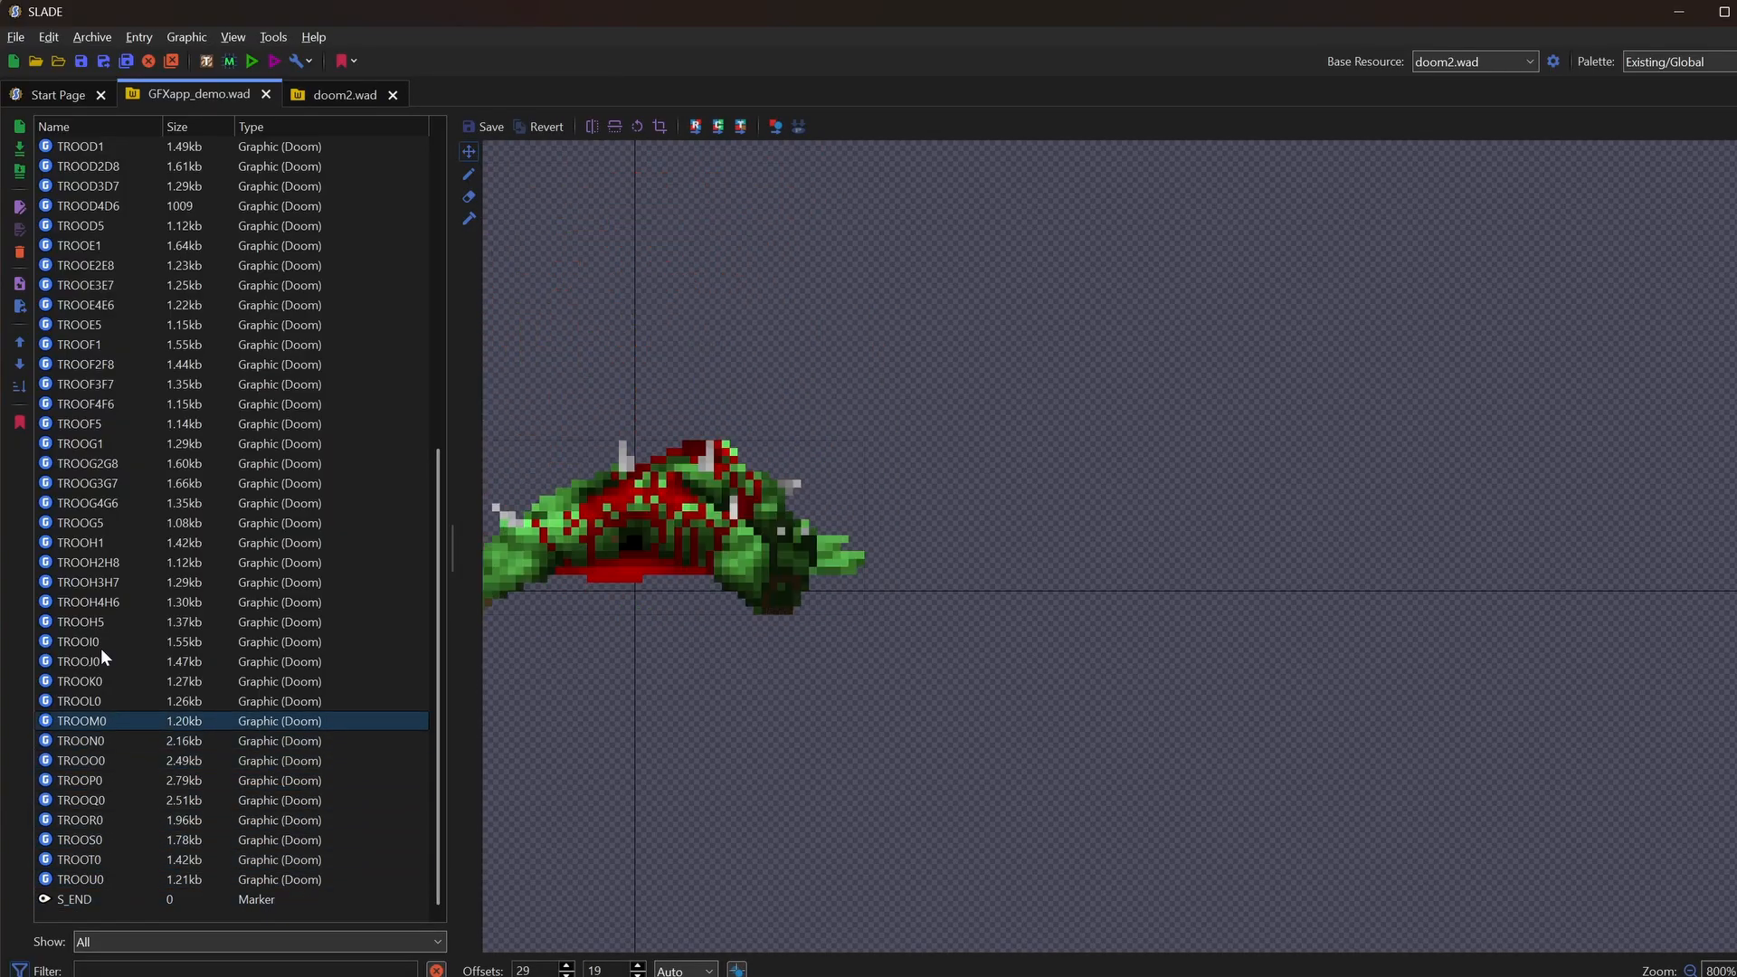
key("Up")
key("Up")
key("Up")
key("Up")
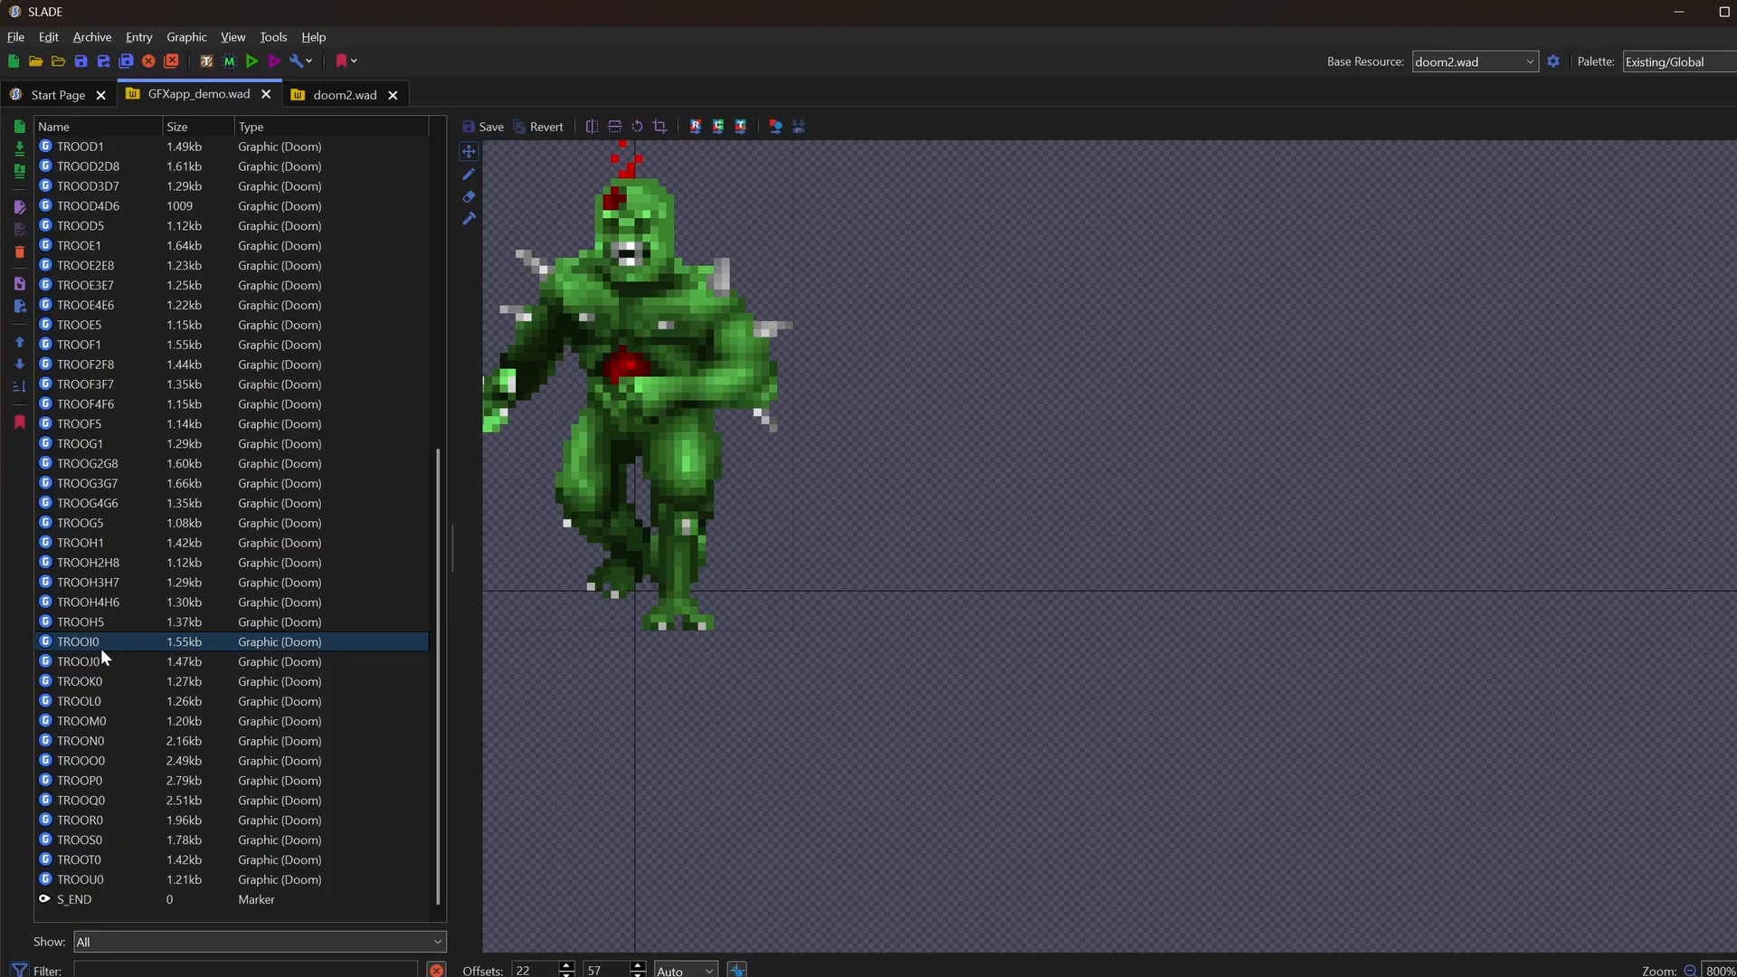
key("Down")
key("Down")
key("Down")
key("Down")
key("Down")
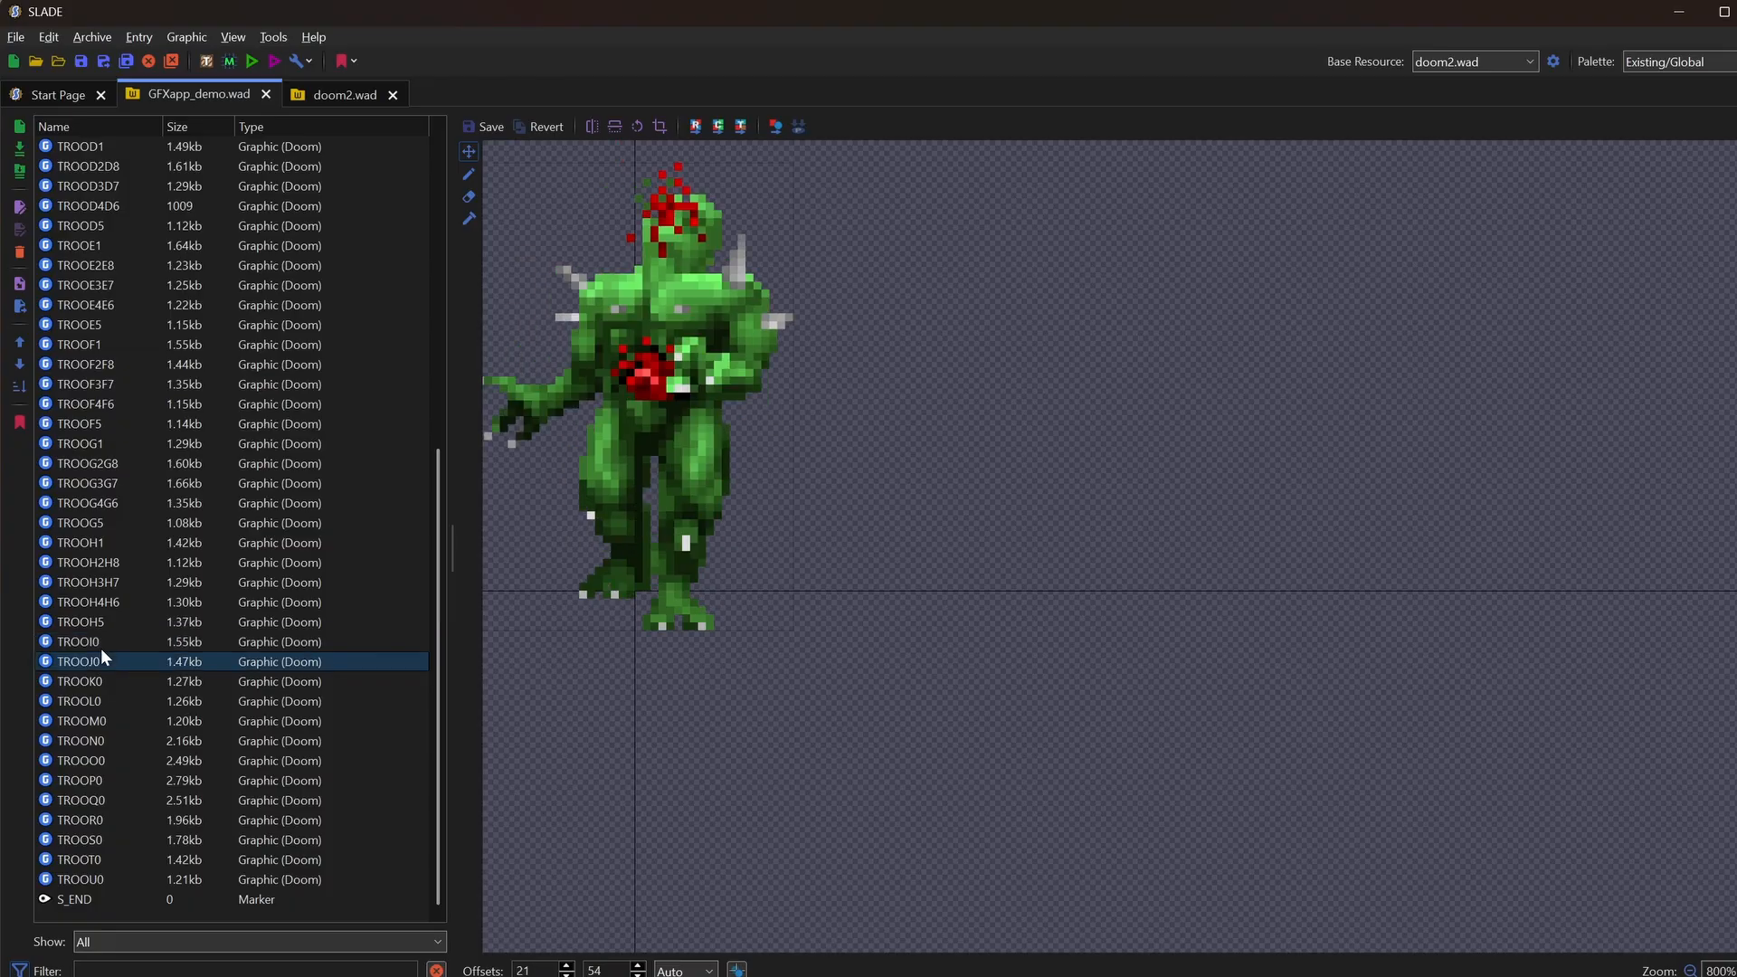
key("Down")
key("Down")
key("Down")
key("Down")
key("Down")
key("Down")
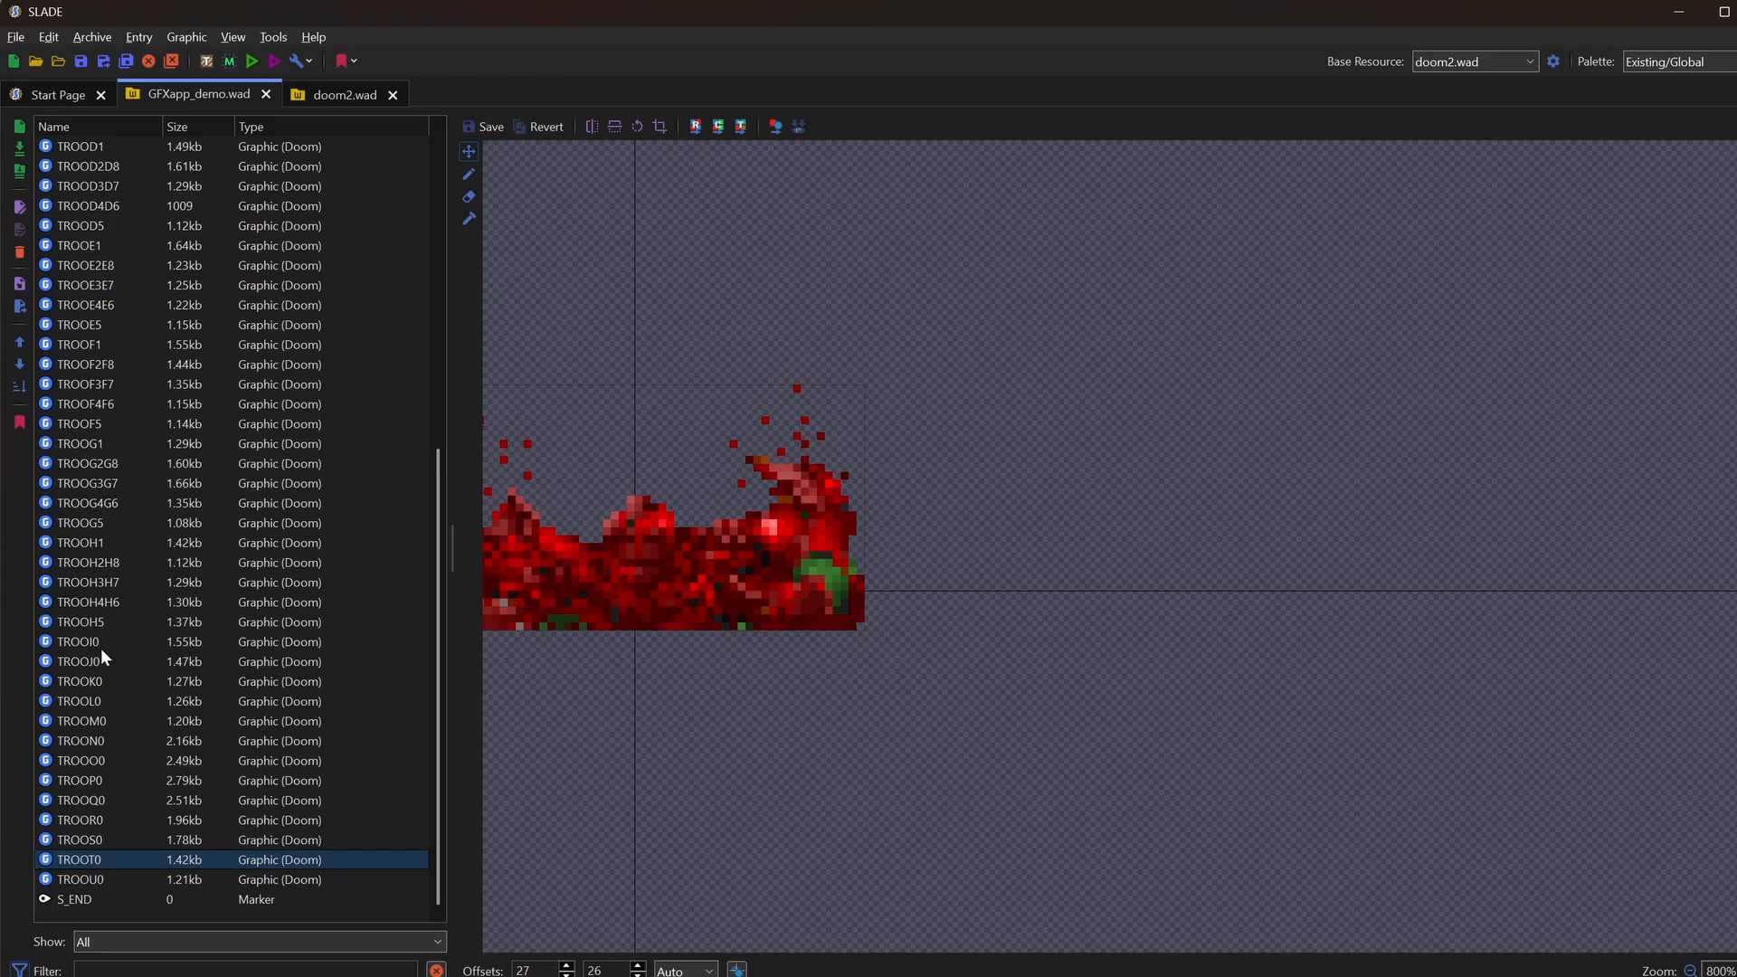
key("Down")
key("Up")
key("Up")
key("Up")
key("Up")
key("Up")
key("Up")
key("Up")
key("Up")
key("Up")
key("Up")
key("Up")
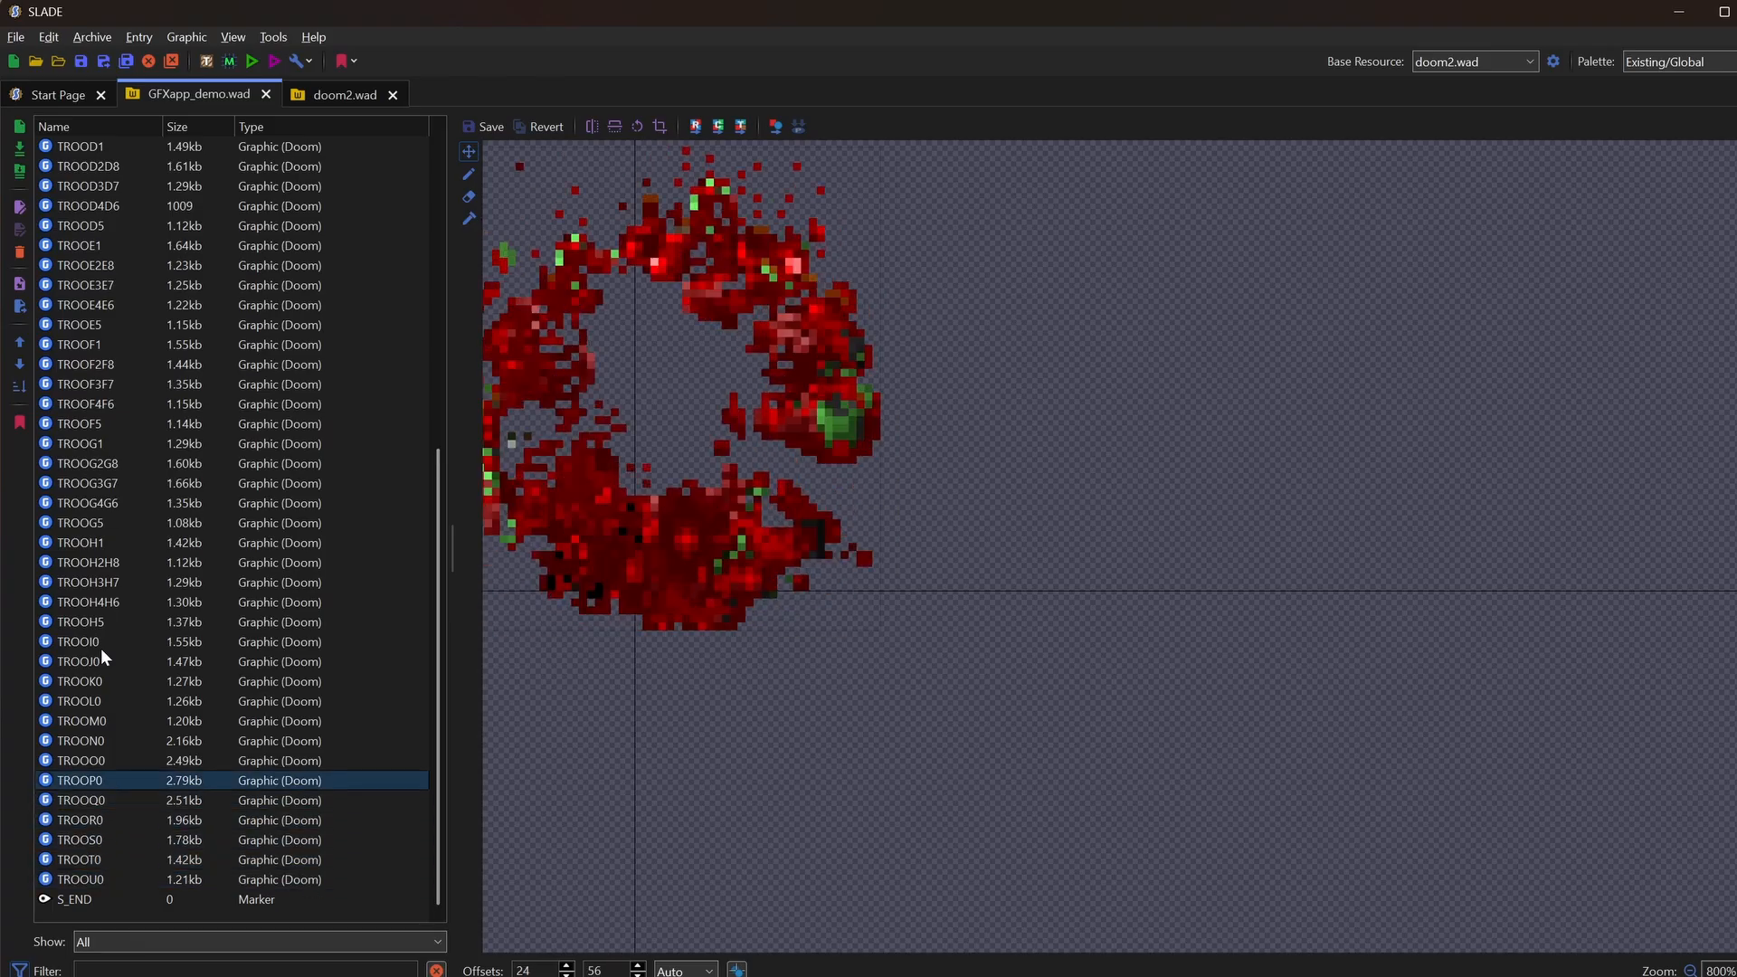
key("Up")
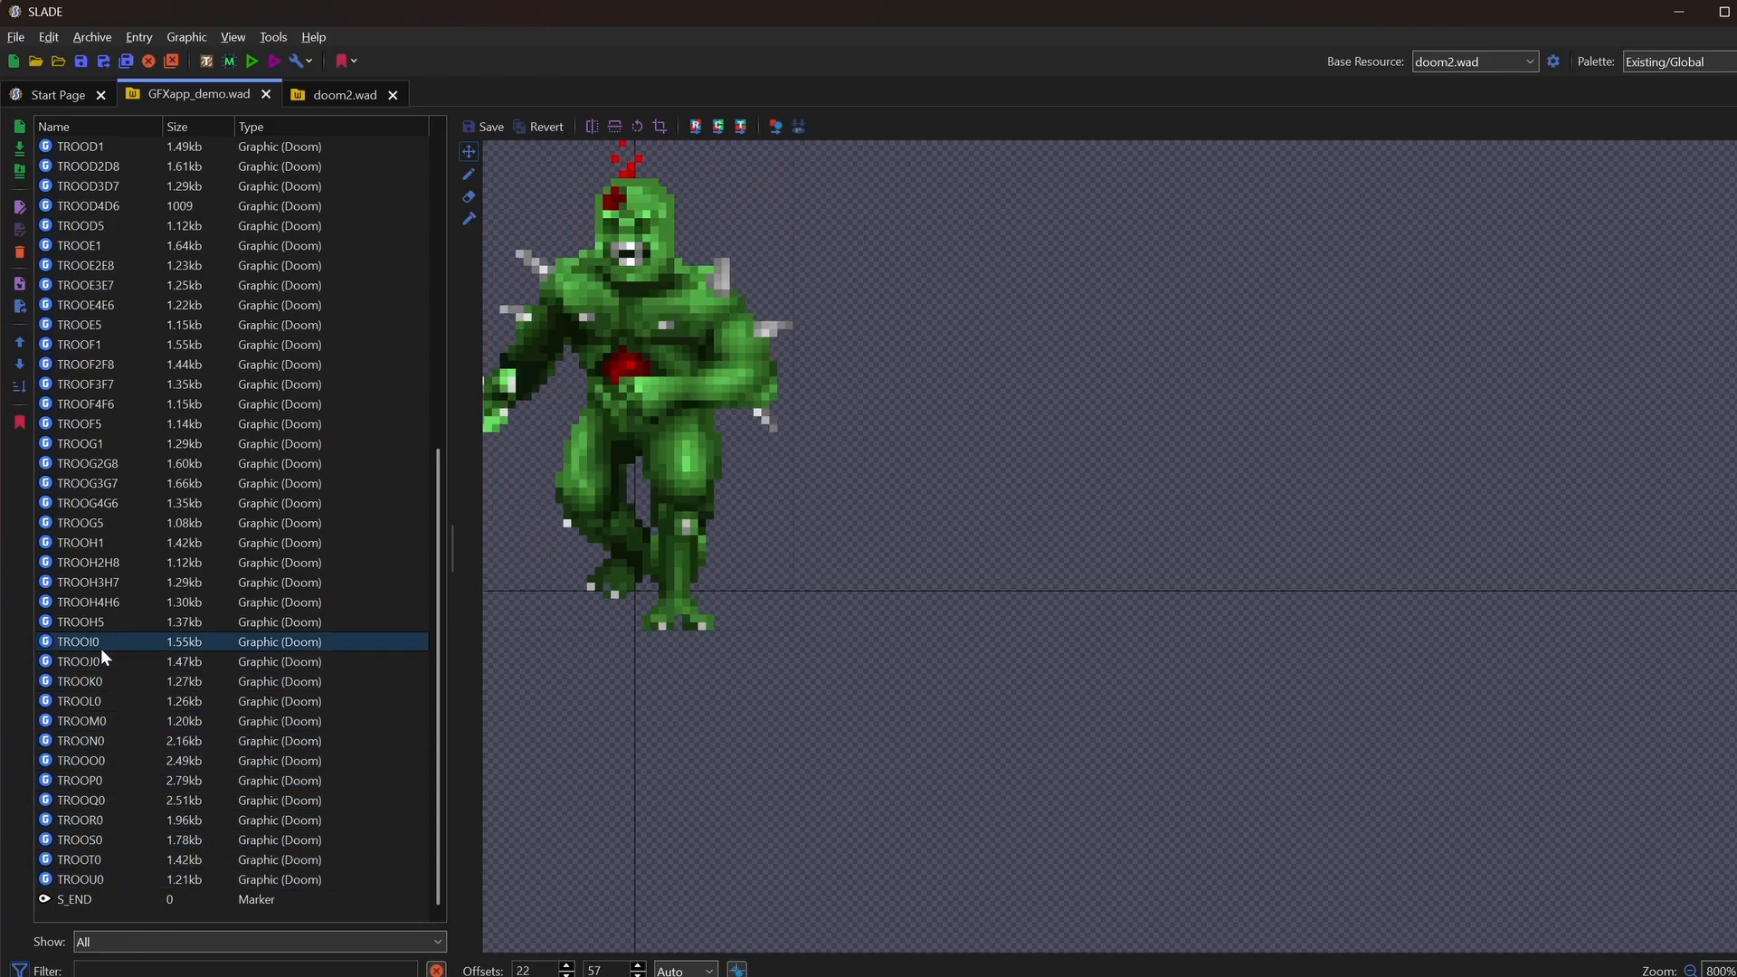
key("Down")
key("Down")
key("Down")
key("Down")
key("Down")
key("Down")
key("Down")
key("Down")
key("Down")
key("Down")
key("Down")
key("Down")
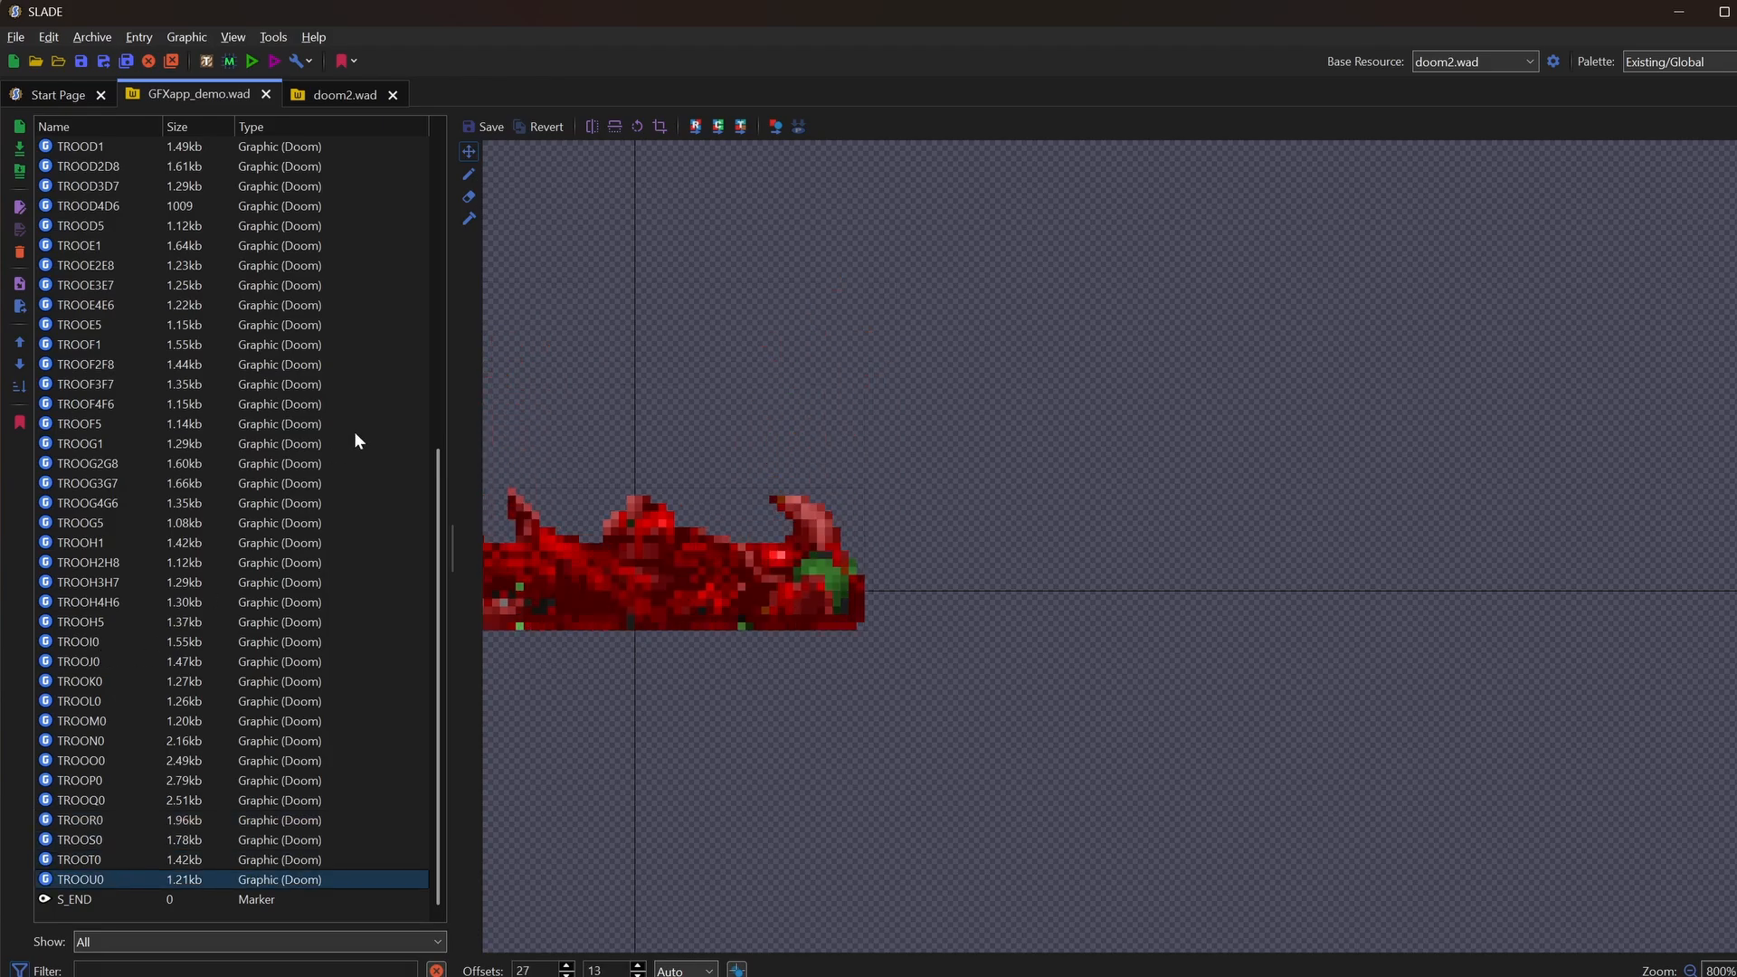
Step: Review the translation ranges and preview in the Colour Remap of TROOU0, then cancel the remap
left_click(695, 127)
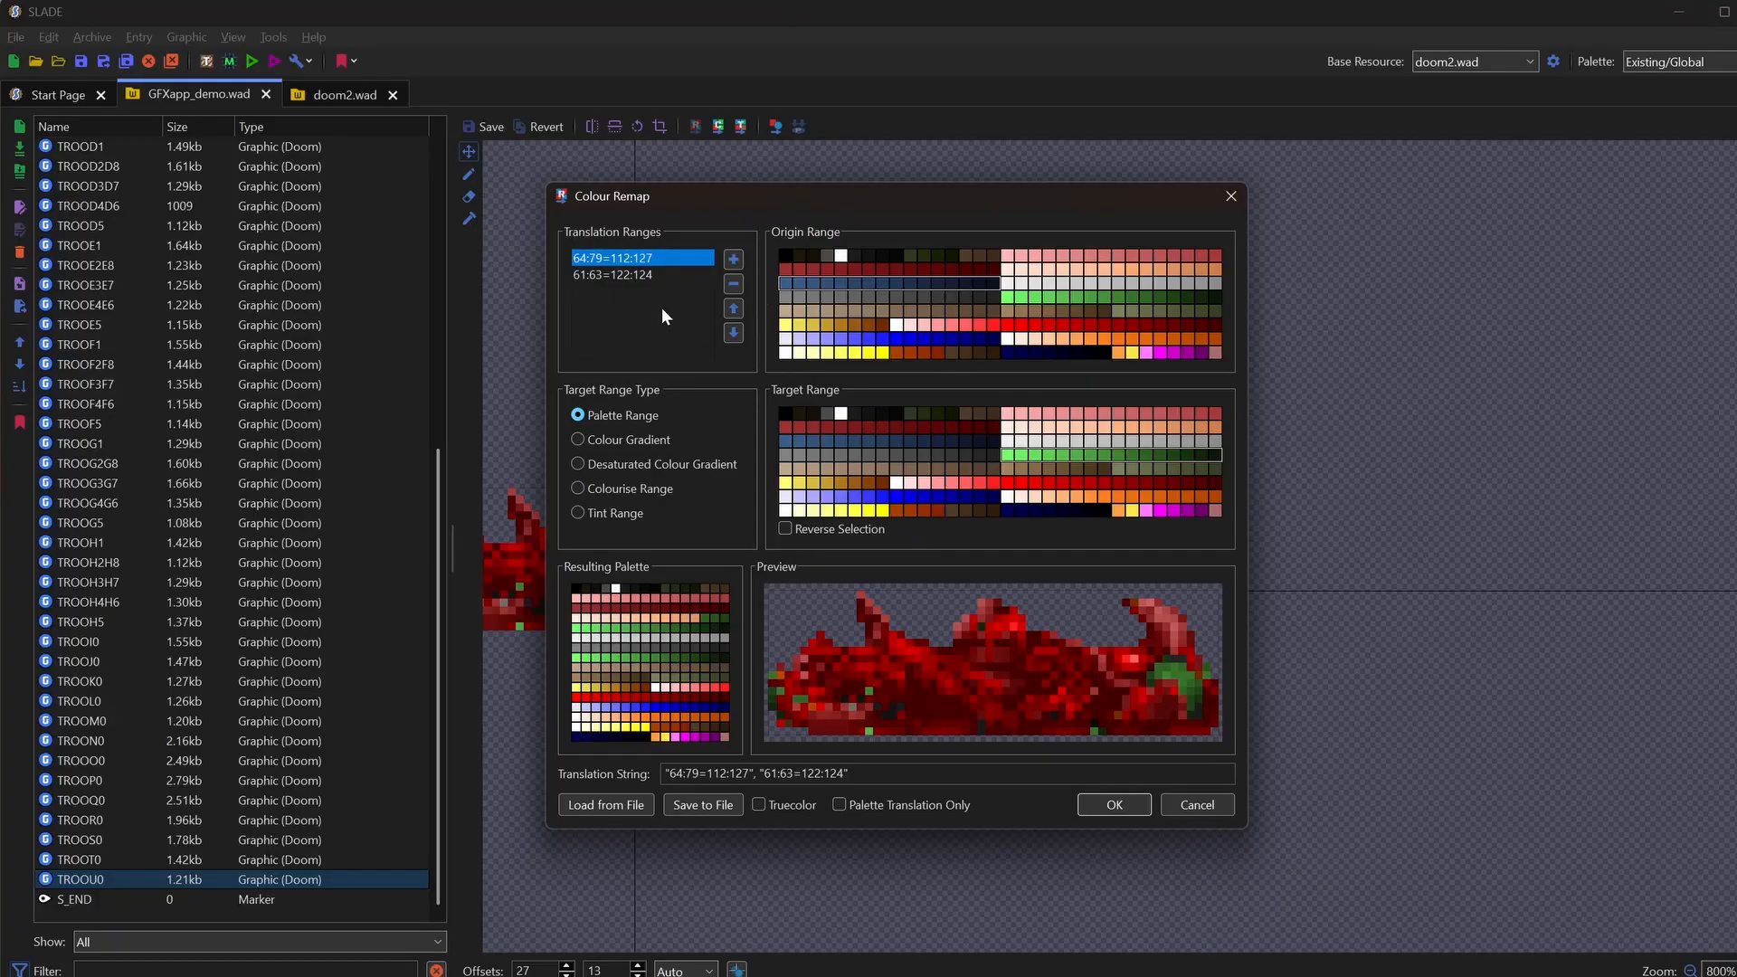
left_click_drag(725, 205, 963, 225)
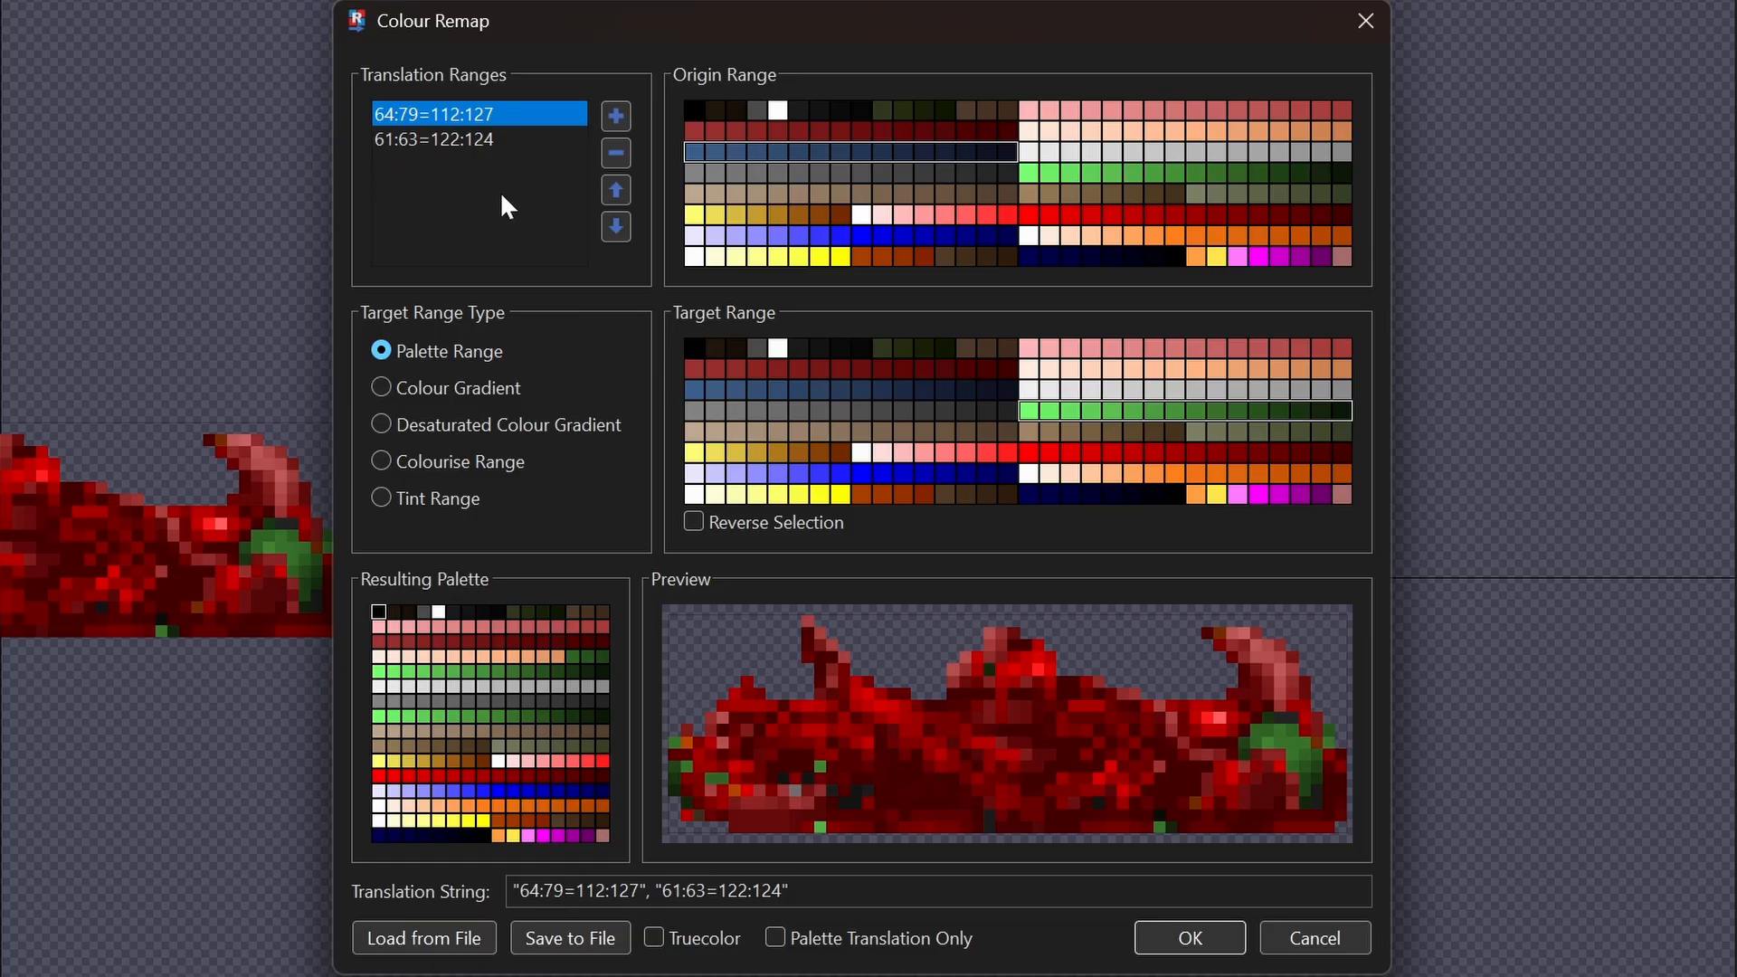
left_click(1317, 938)
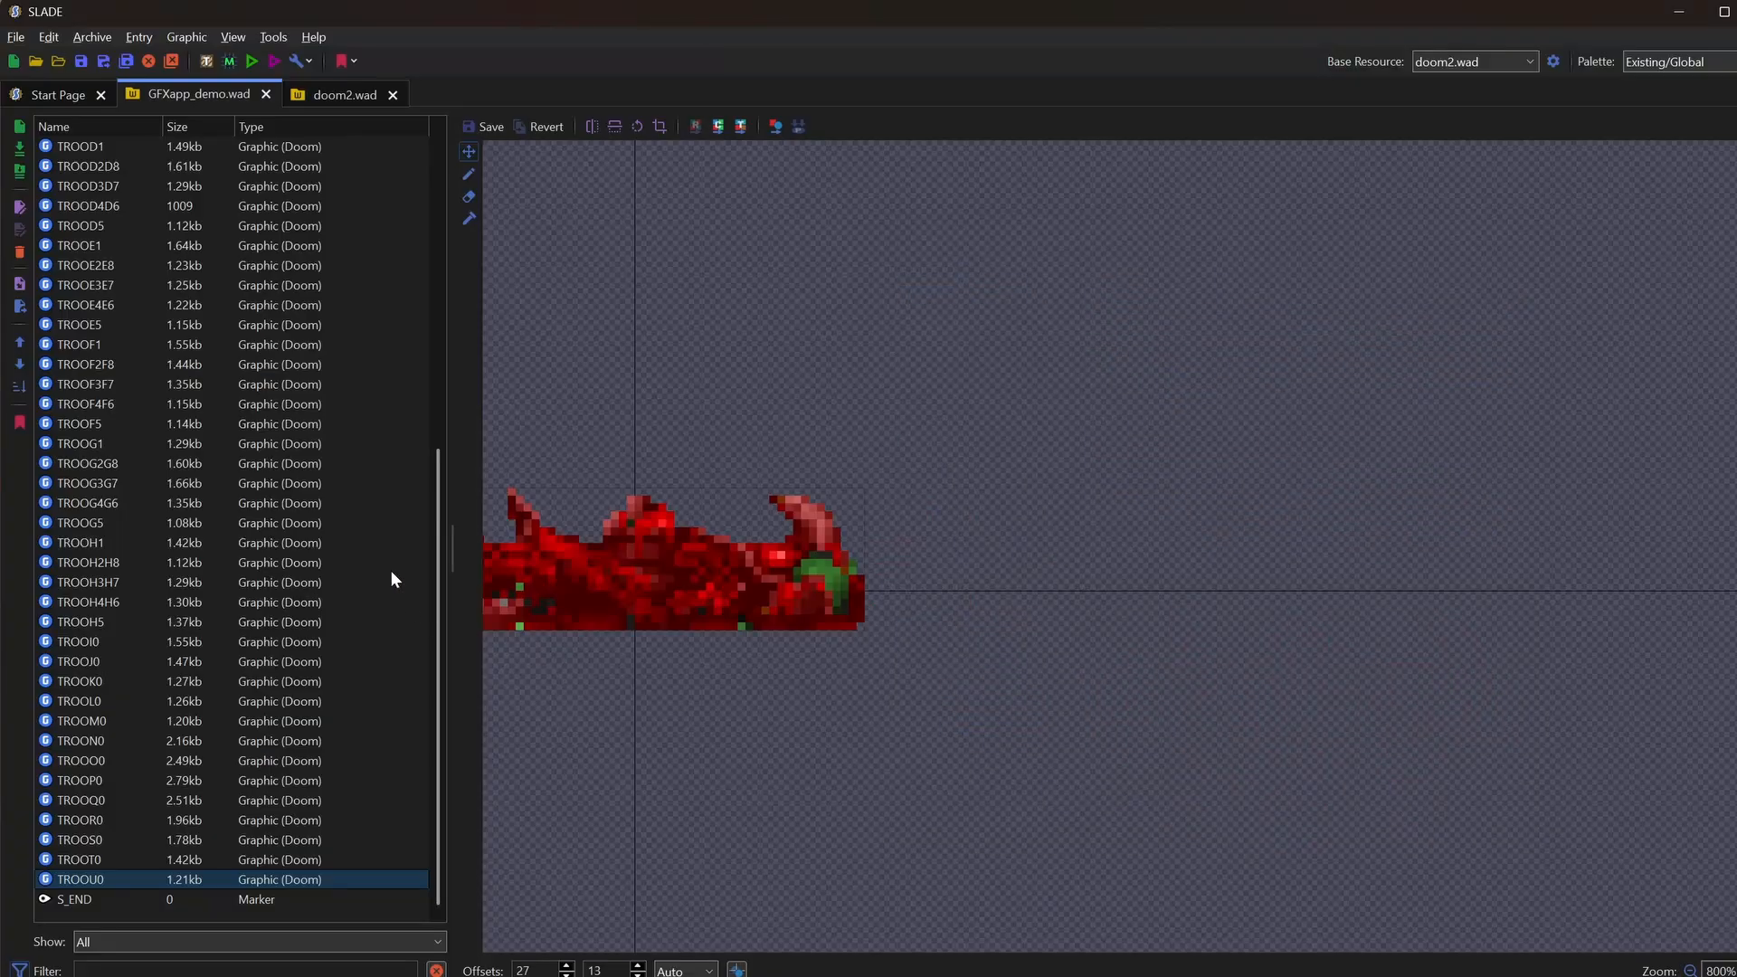
Step: Examine the TROOA1 sprite and its preview in Colour Remap, then close the dialog without applying
scroll(117, 408, "up", 6)
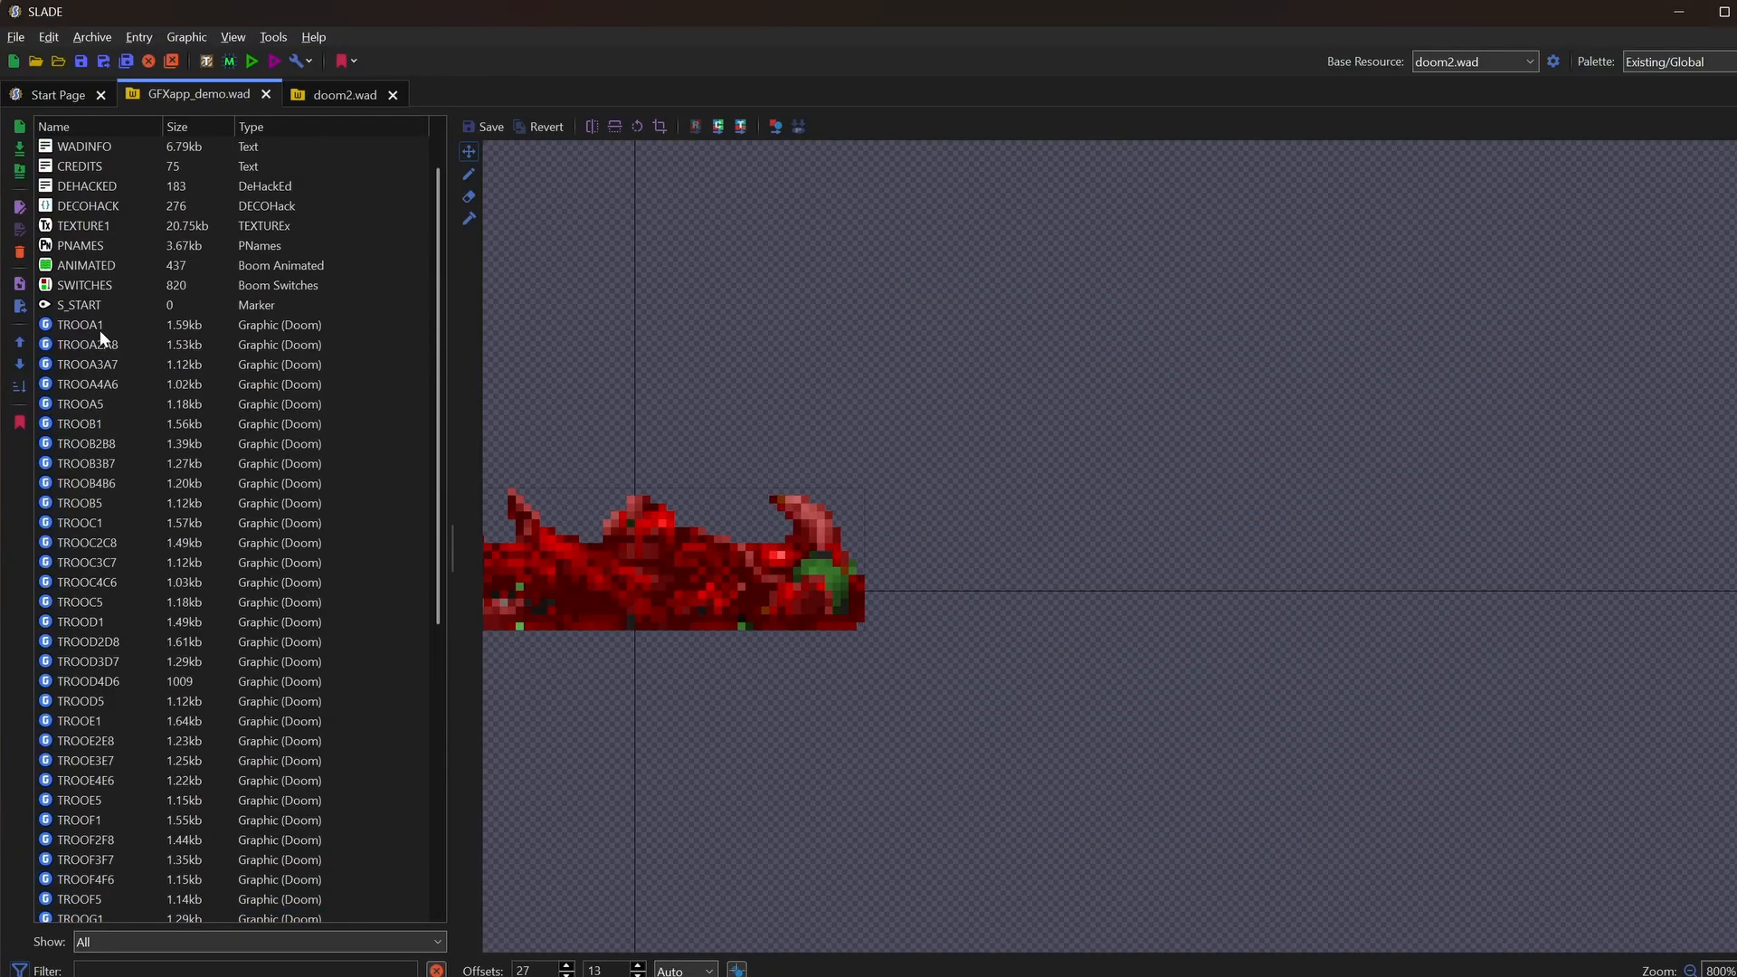
left_click(99, 328)
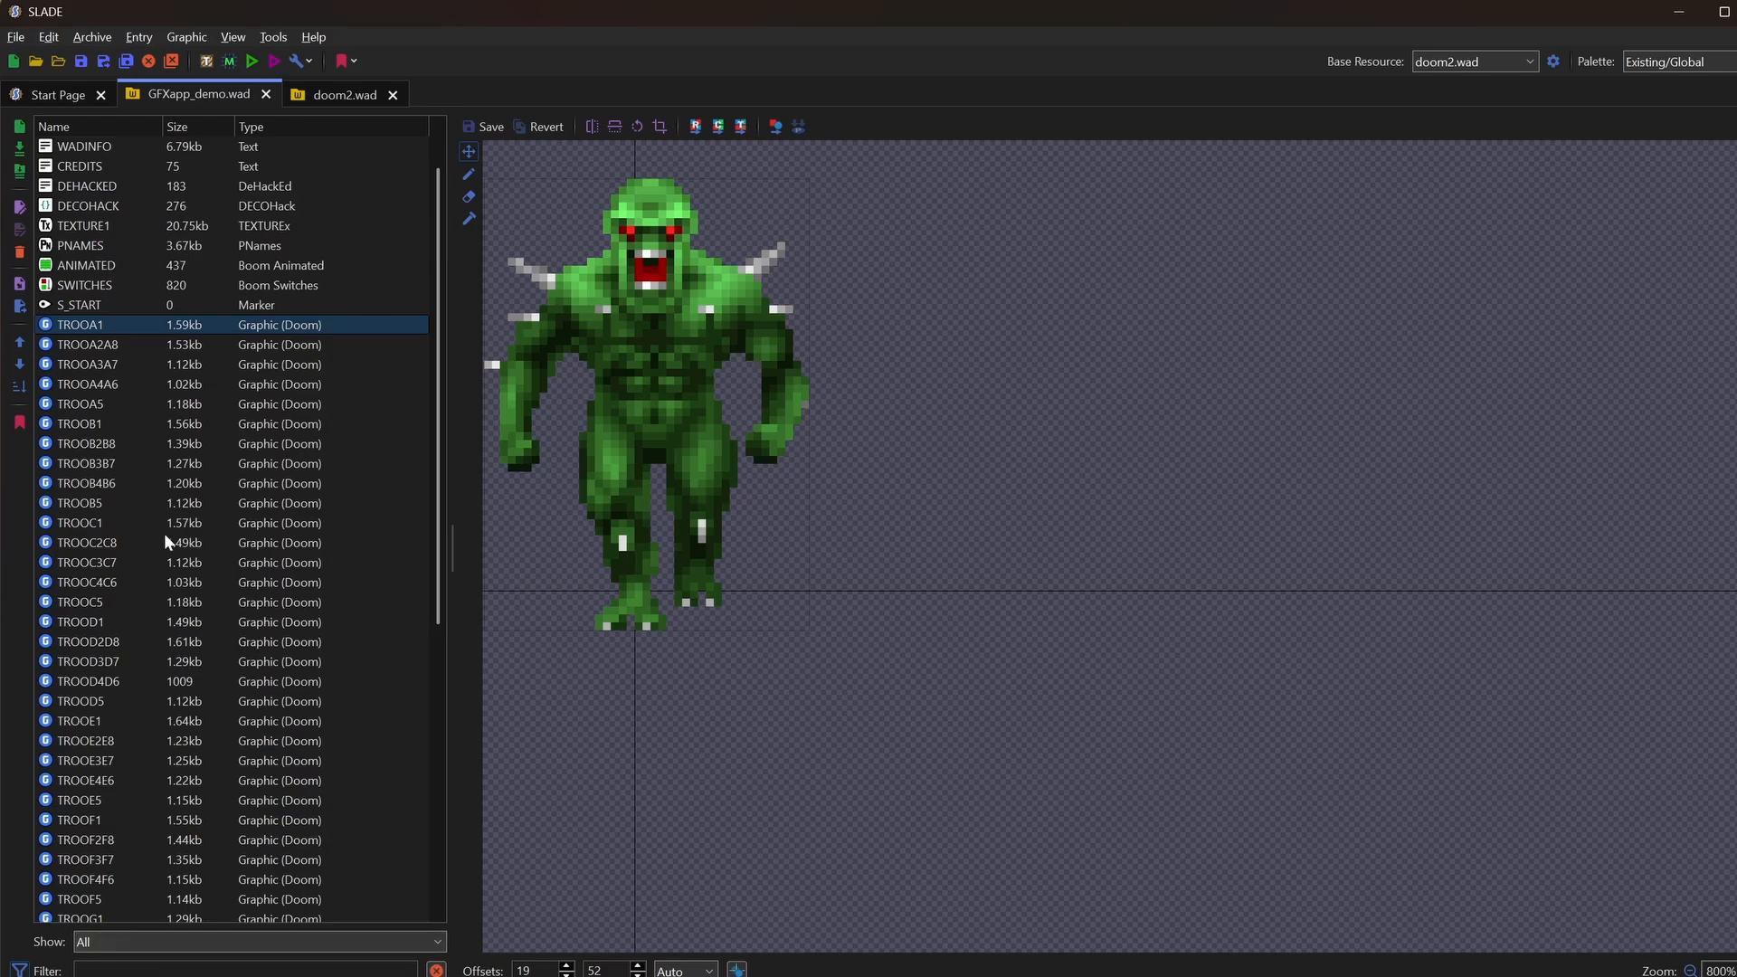
right_click(122, 327)
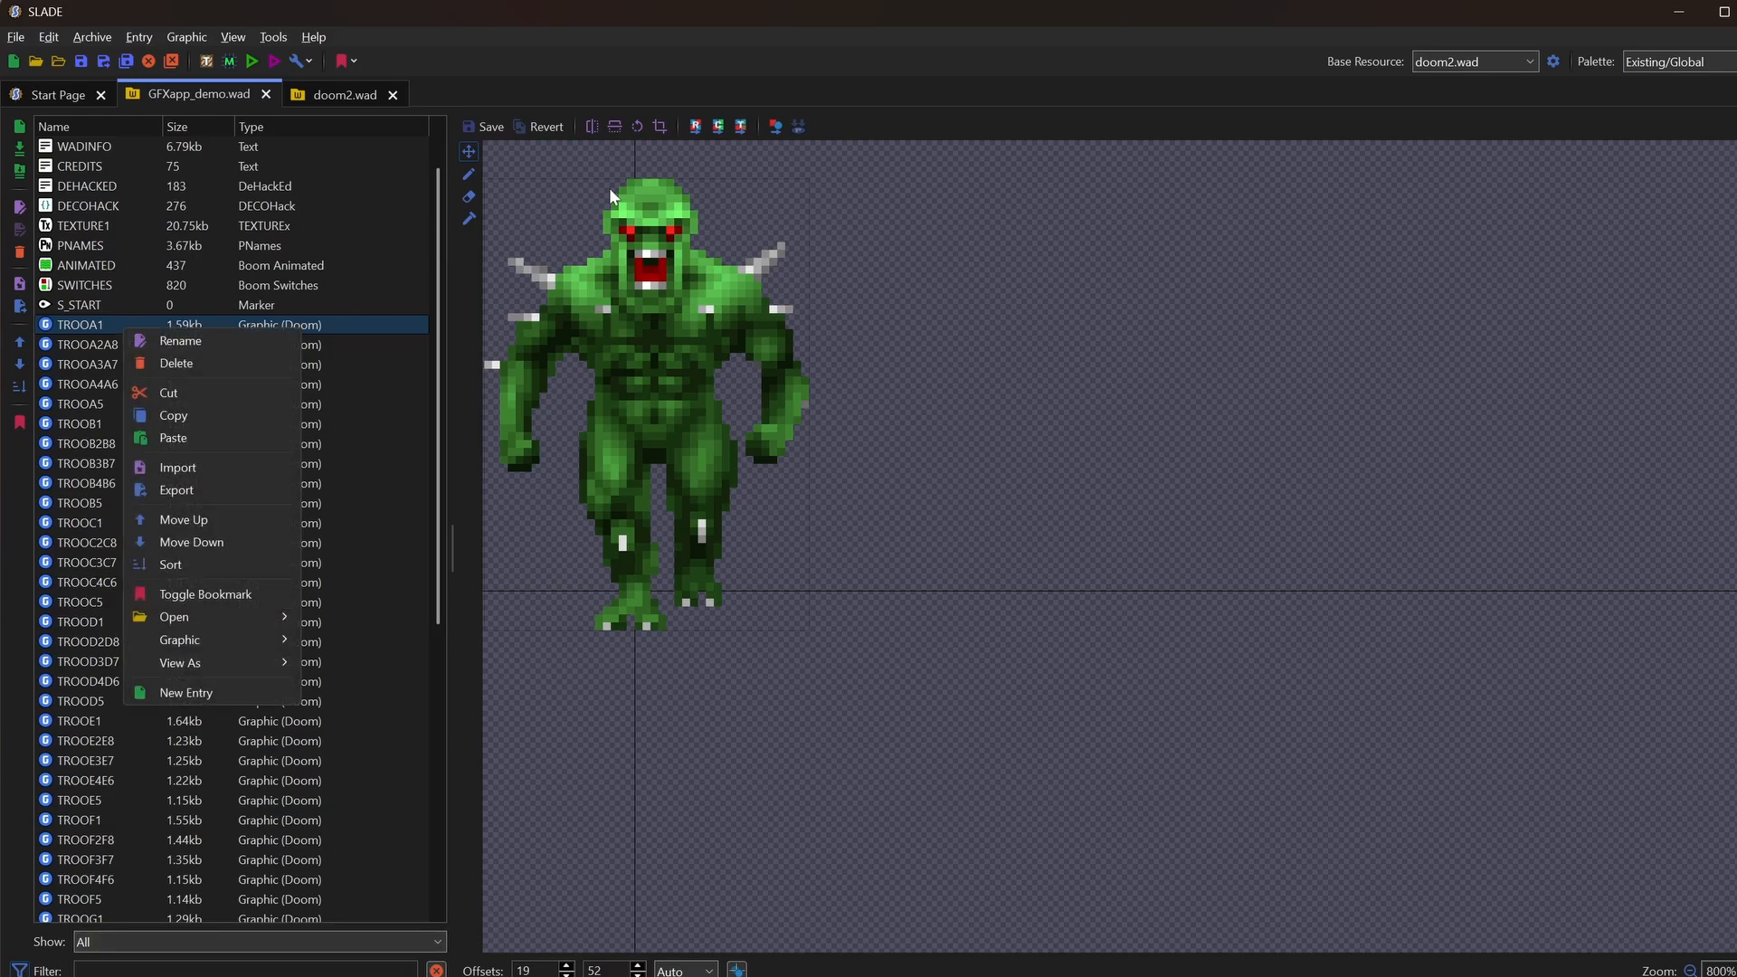
left_click(731, 89)
left_click(695, 126)
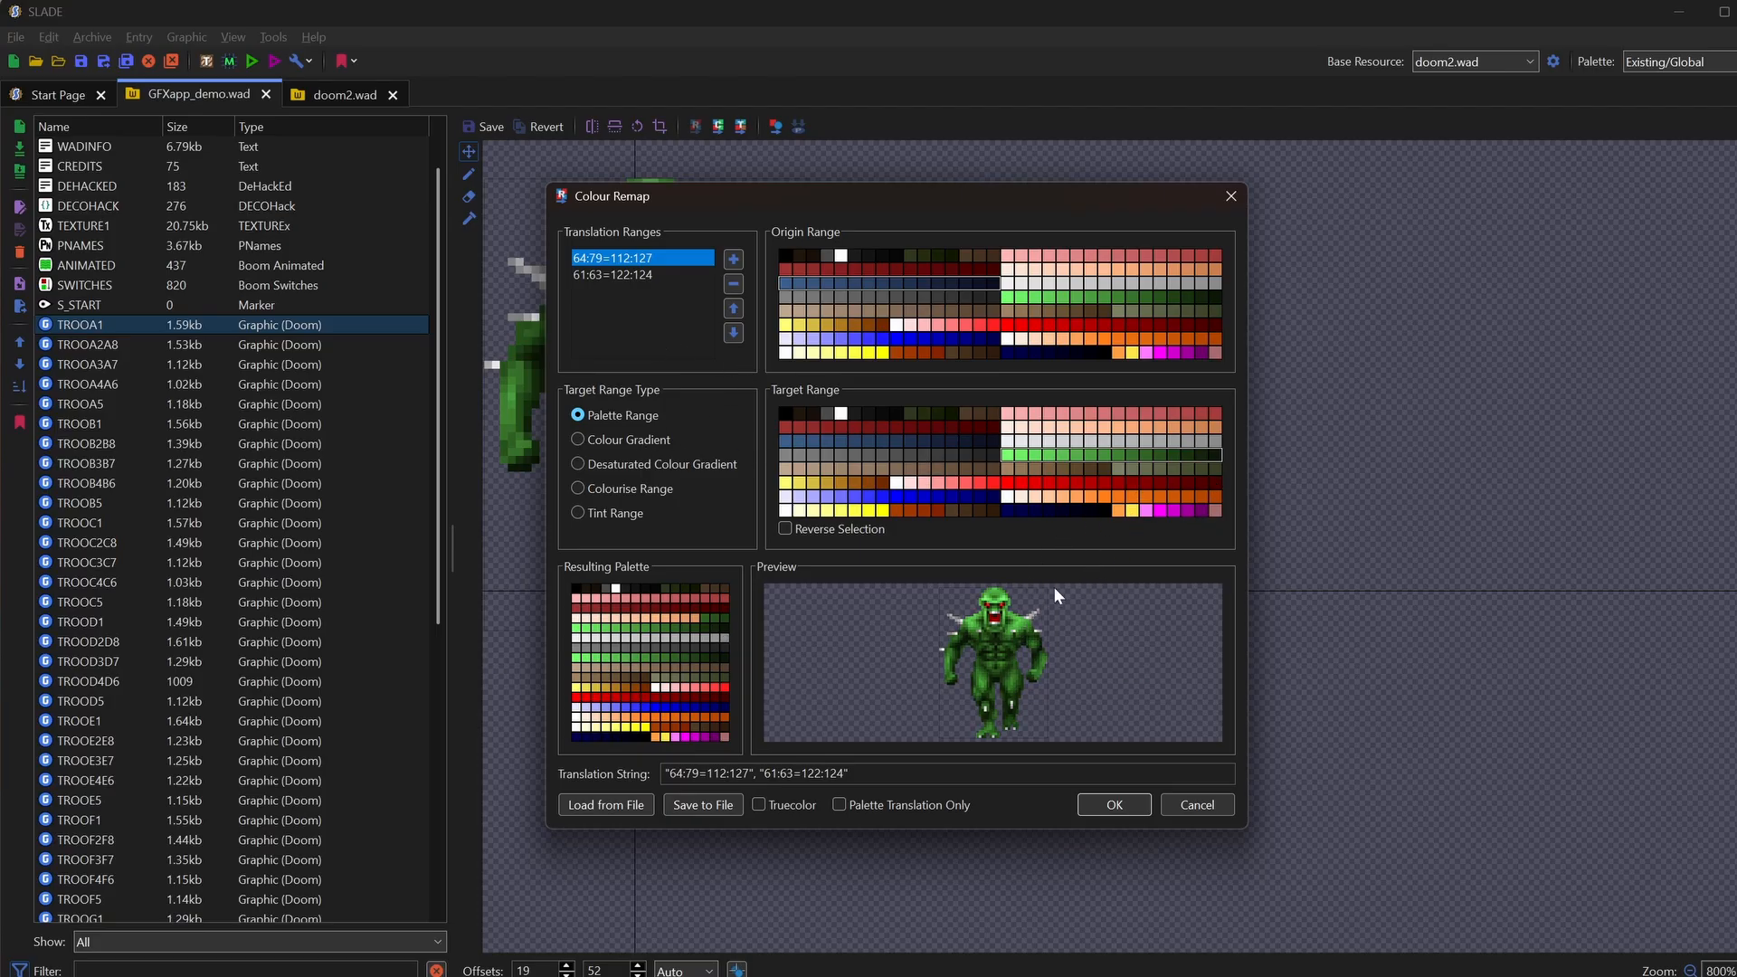
left_click(1232, 199)
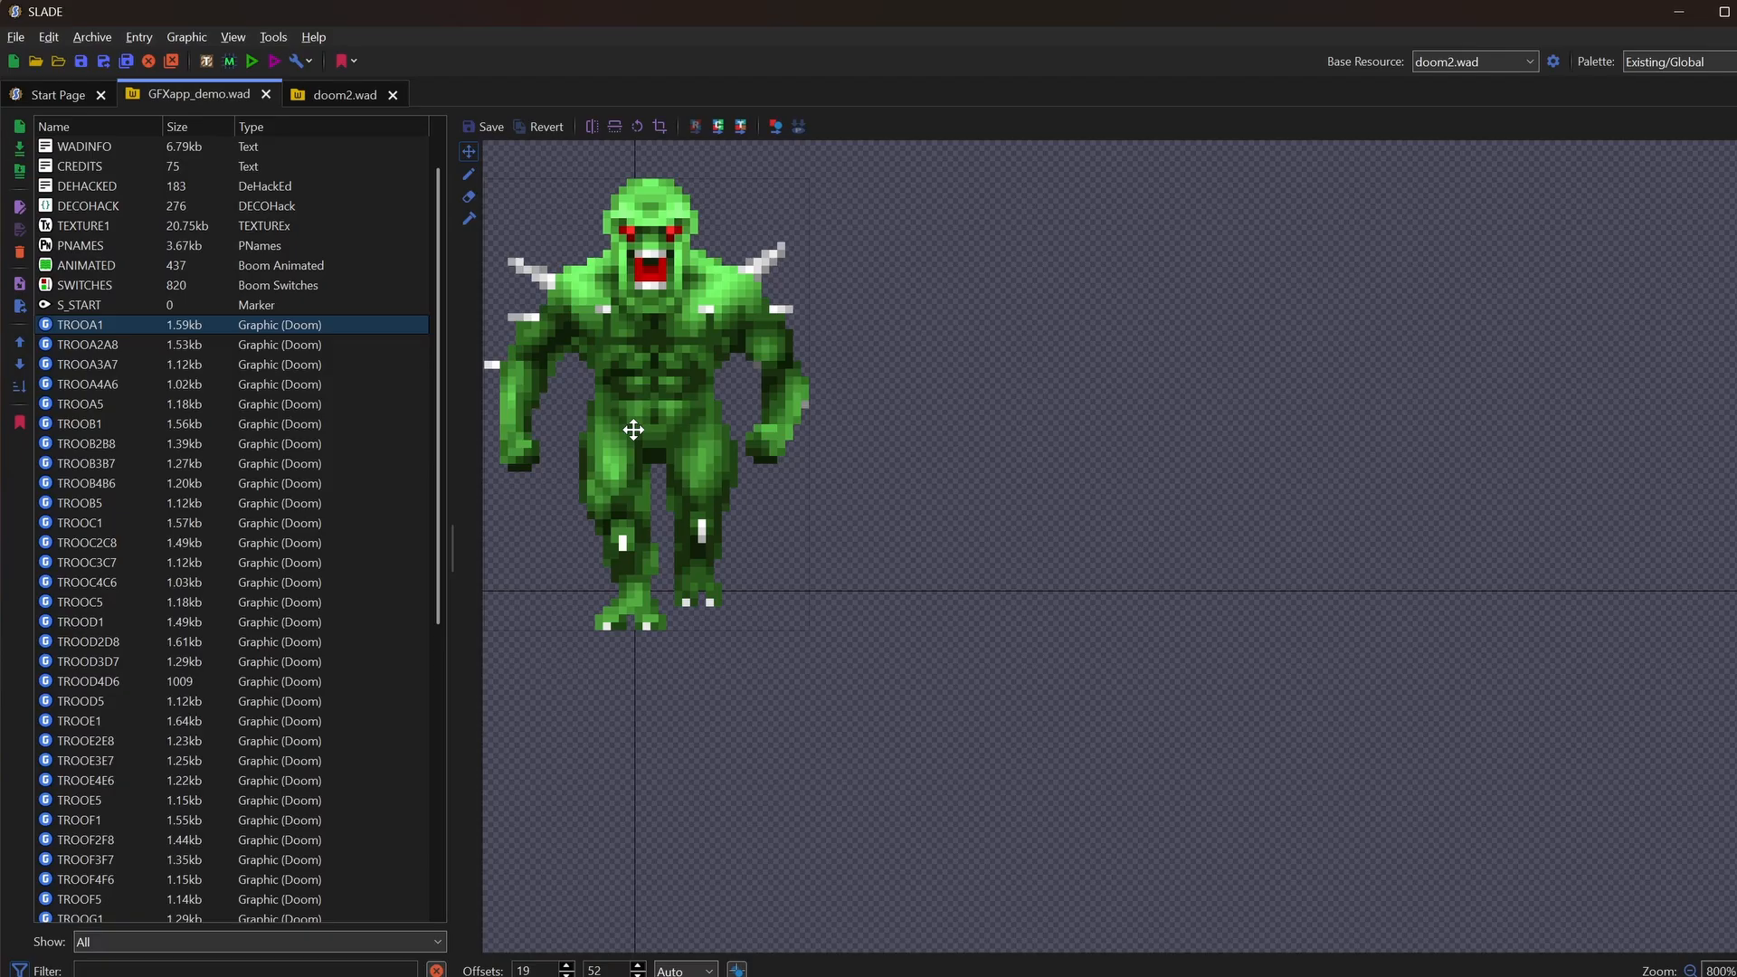
Step: Open Colour Remap for TROOU0, remove the 64:79=112:127 translation, and point the remaining one at magenta target colour 251
scroll(102, 814, "down", 8)
left_click(81, 879)
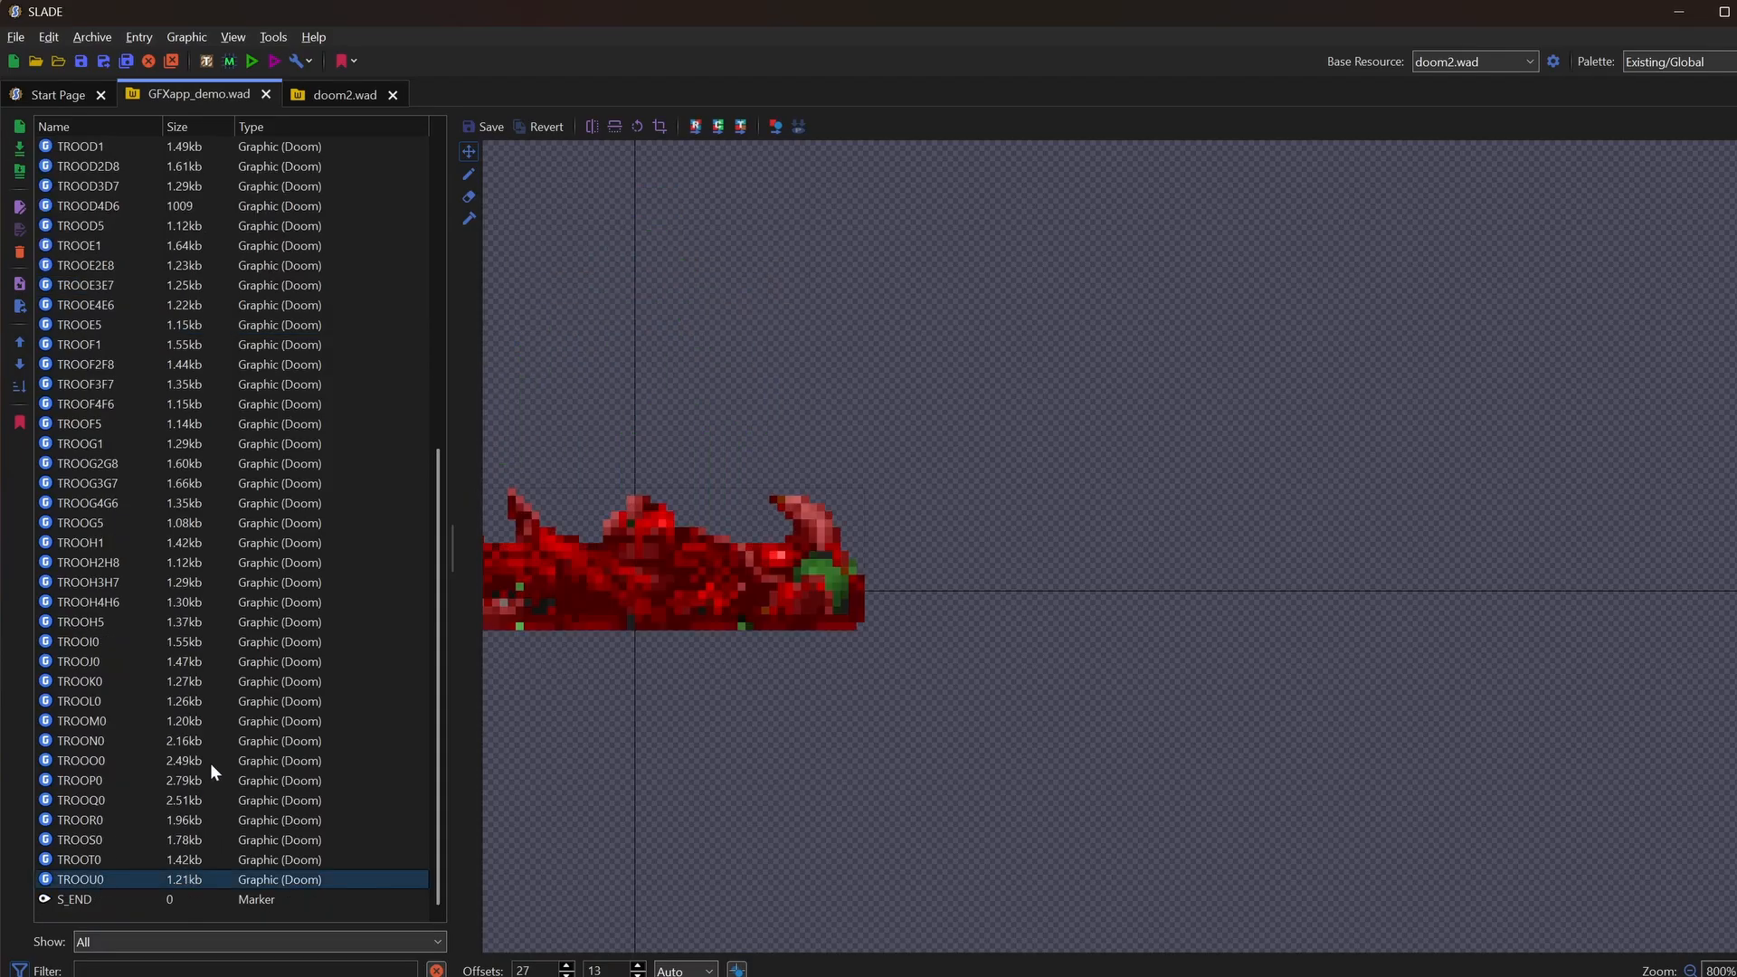
left_click(695, 126)
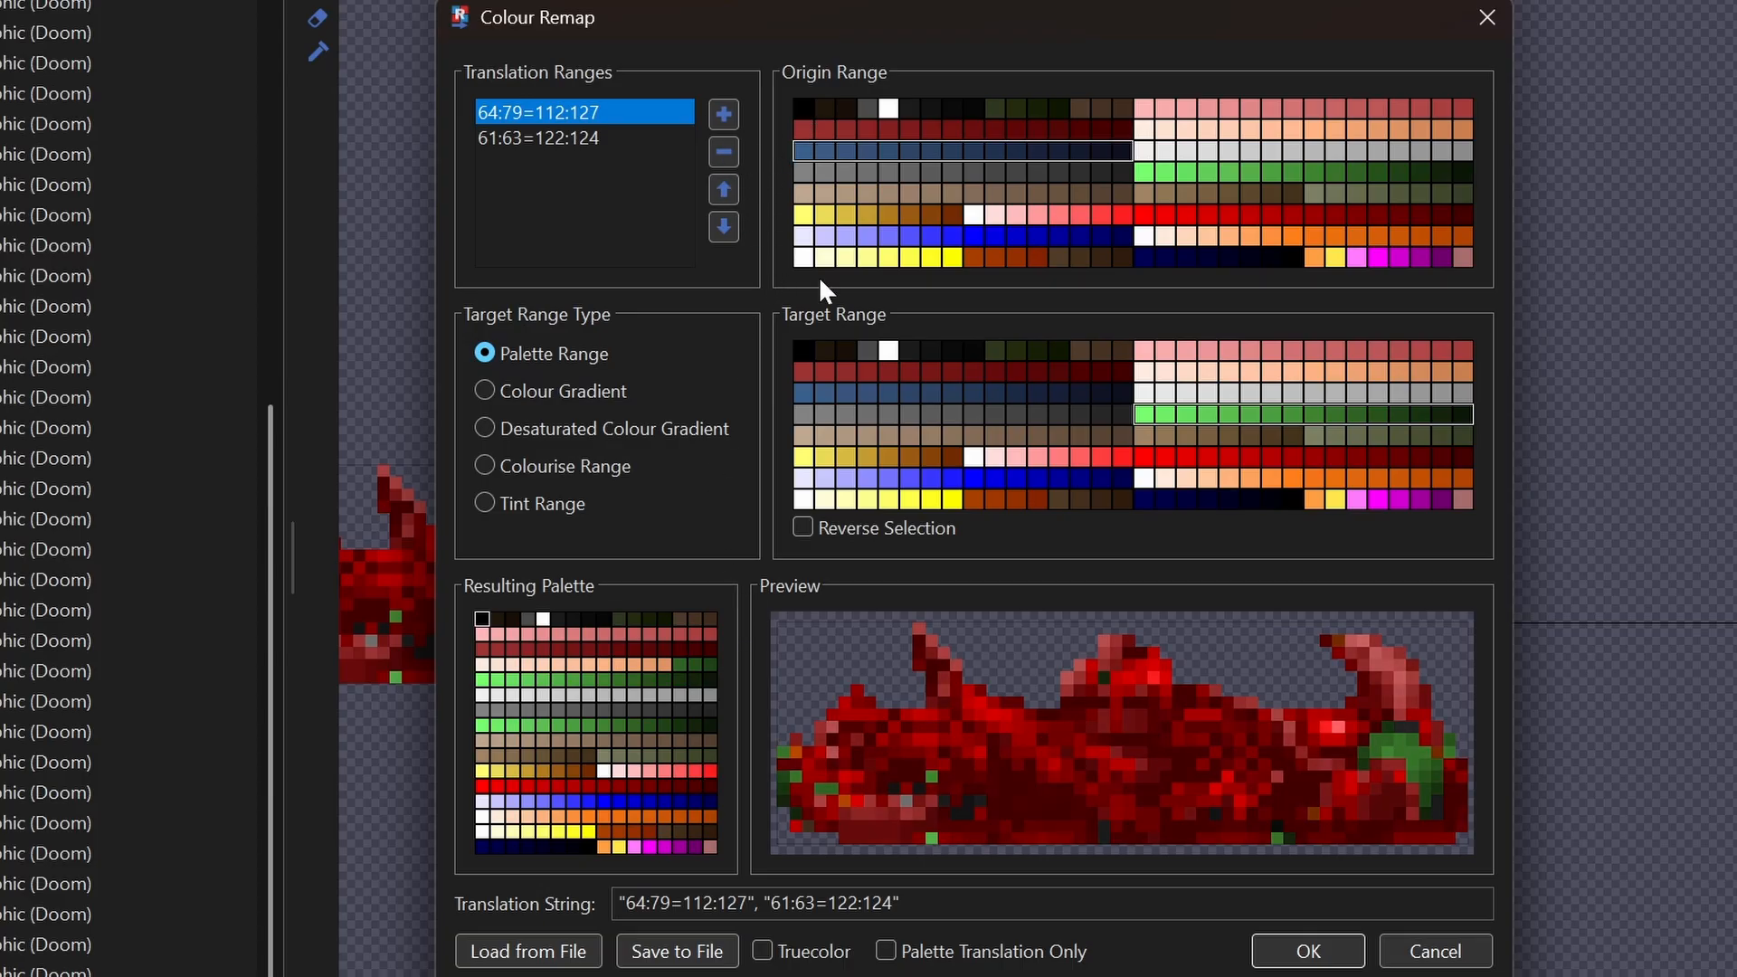
left_click(719, 154)
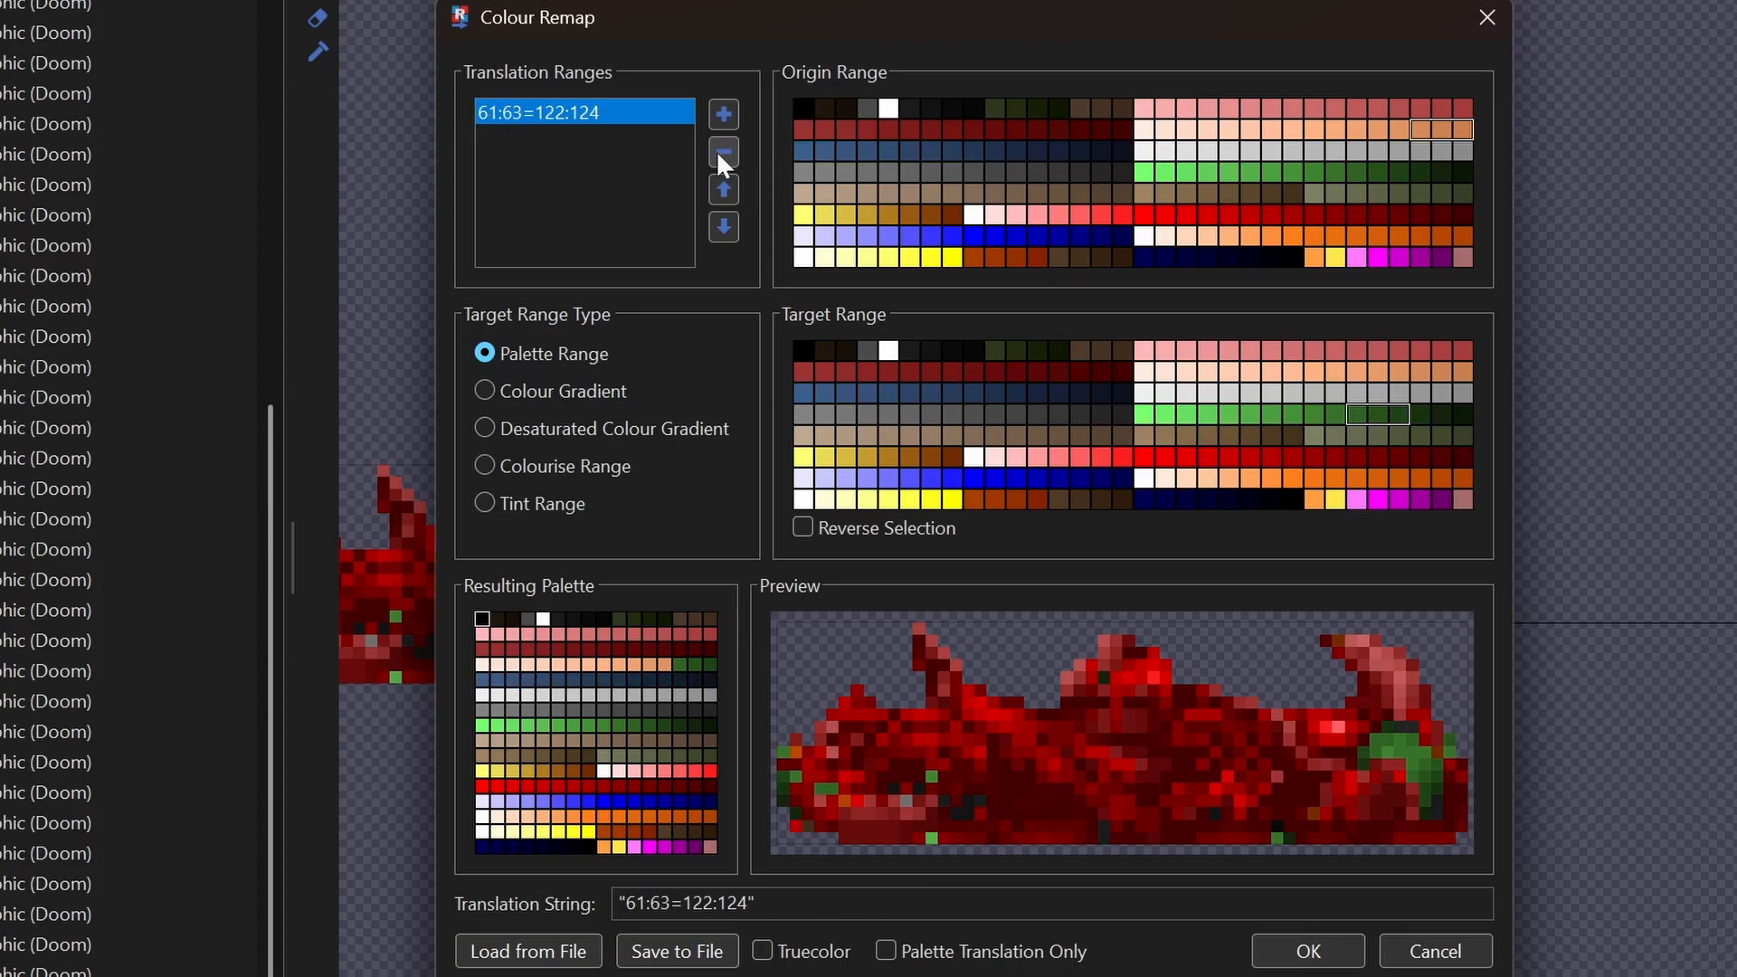
left_click(1358, 499)
left_click(1378, 500)
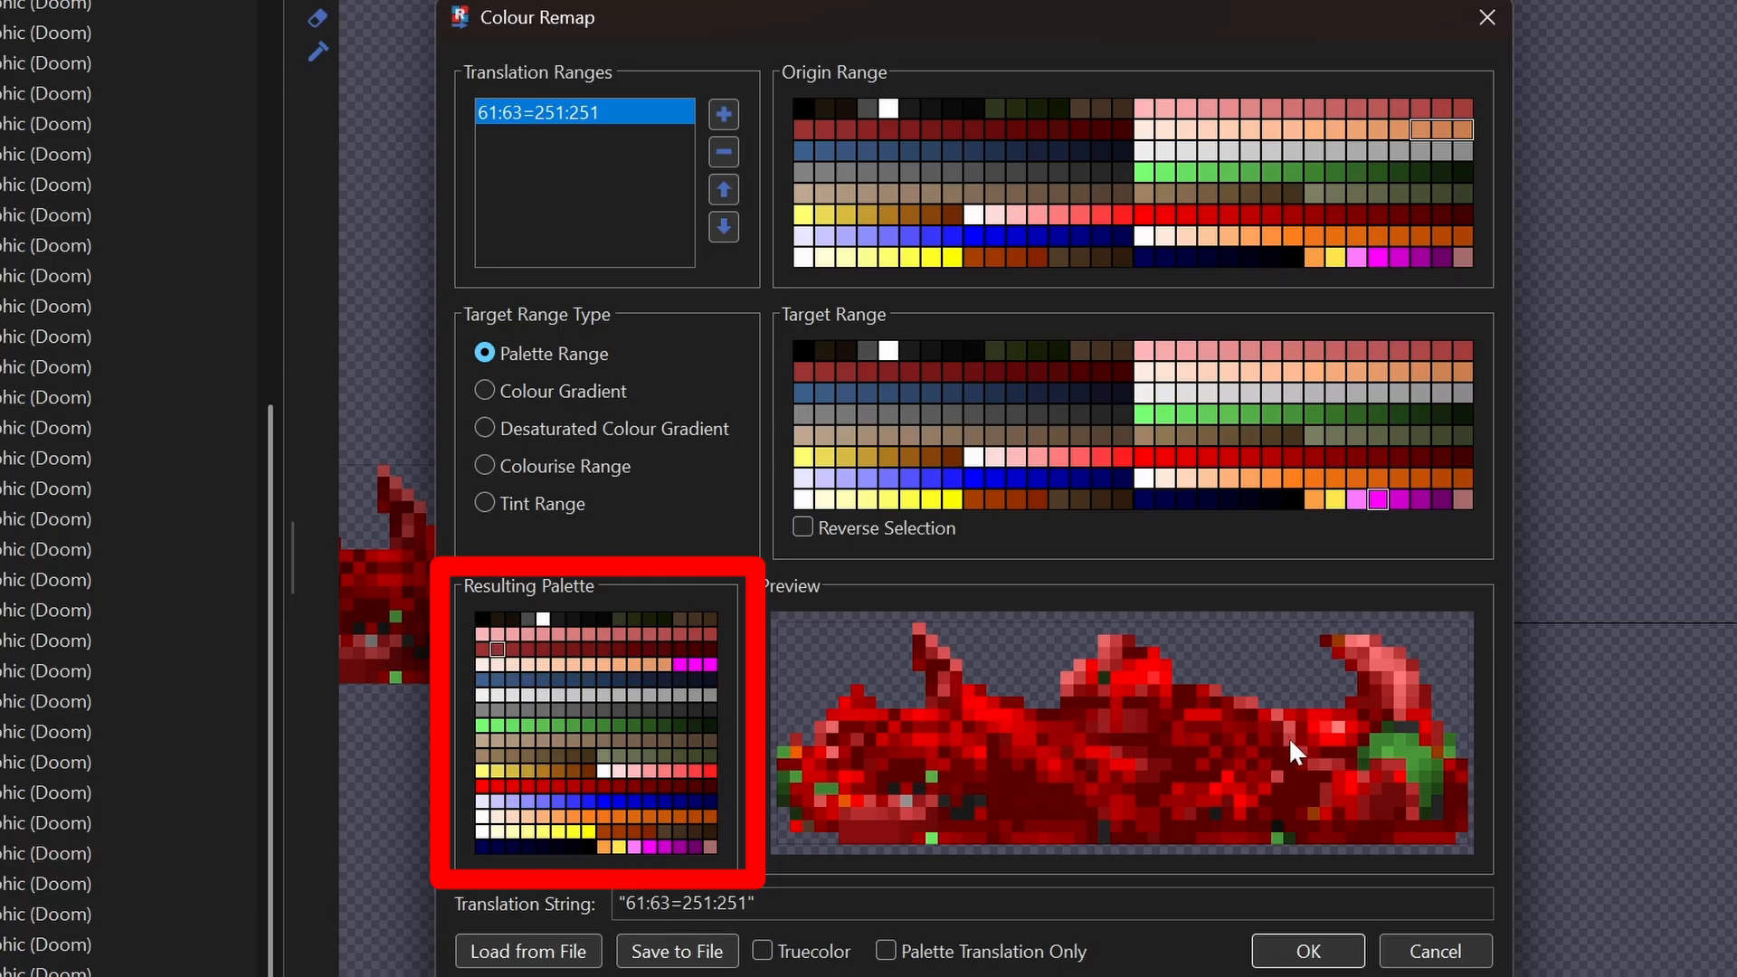
Step: Check which TROOU0 pixels use the origin range 16:47, black colour 0 and the bright-to-dark red range by highlighting them in magenta
left_click_drag(1146, 112, 1128, 150)
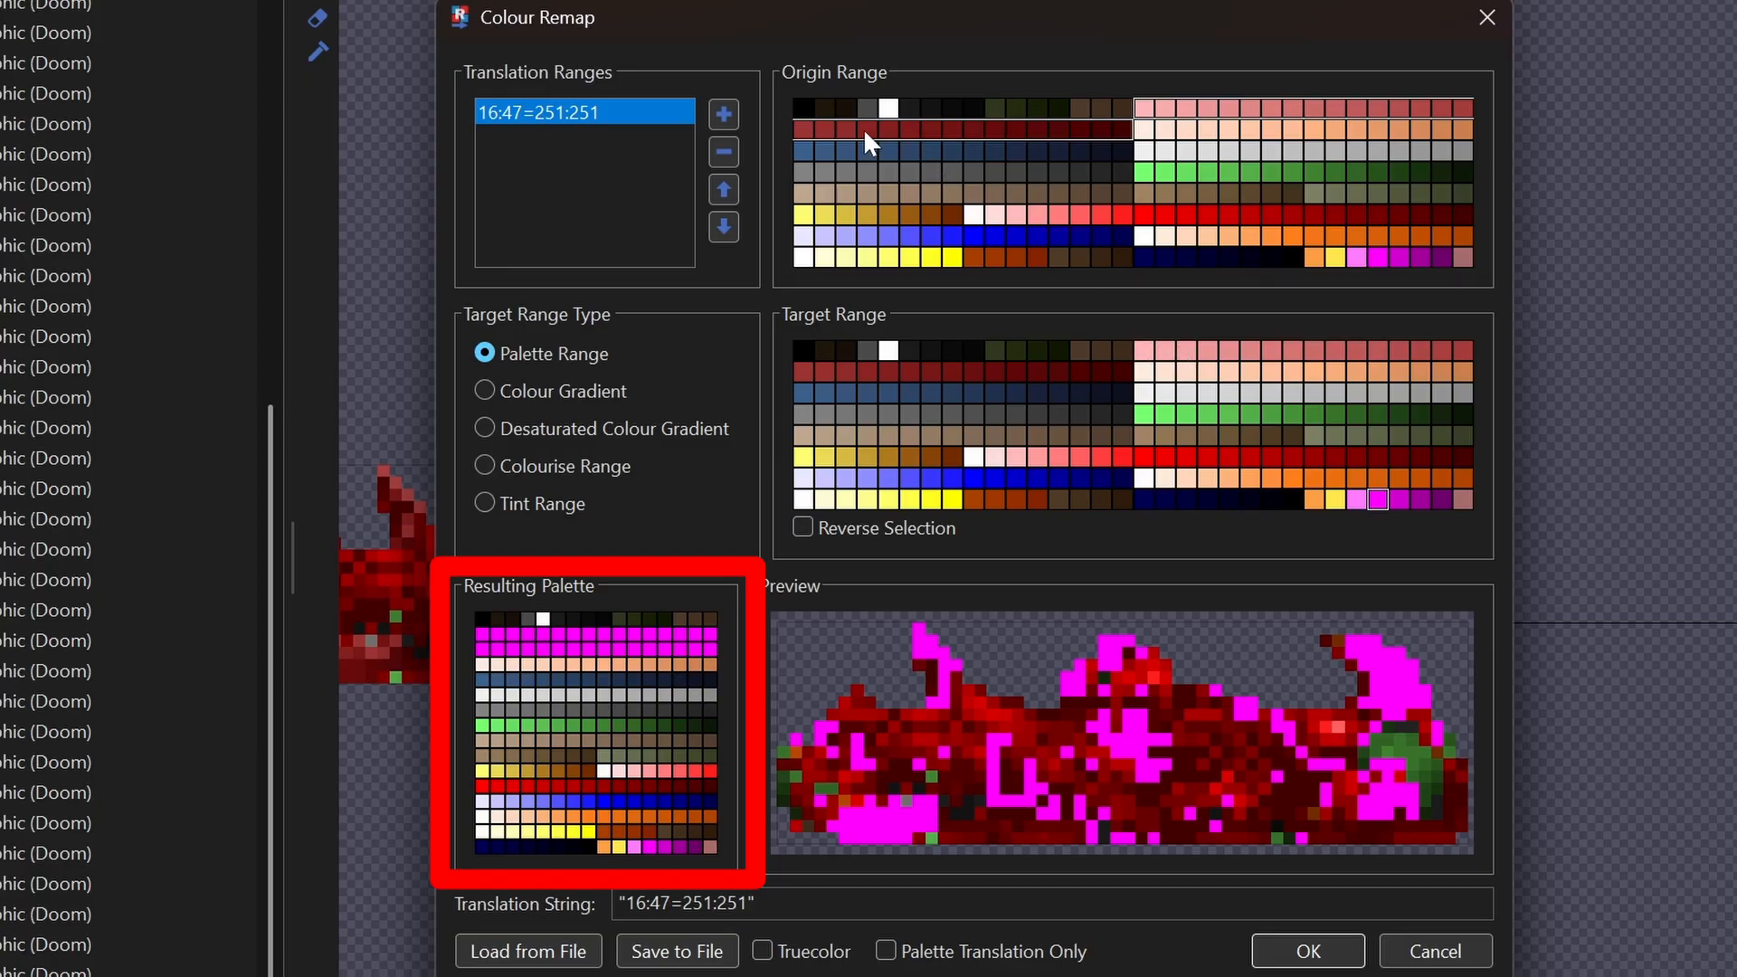
left_click(804, 107)
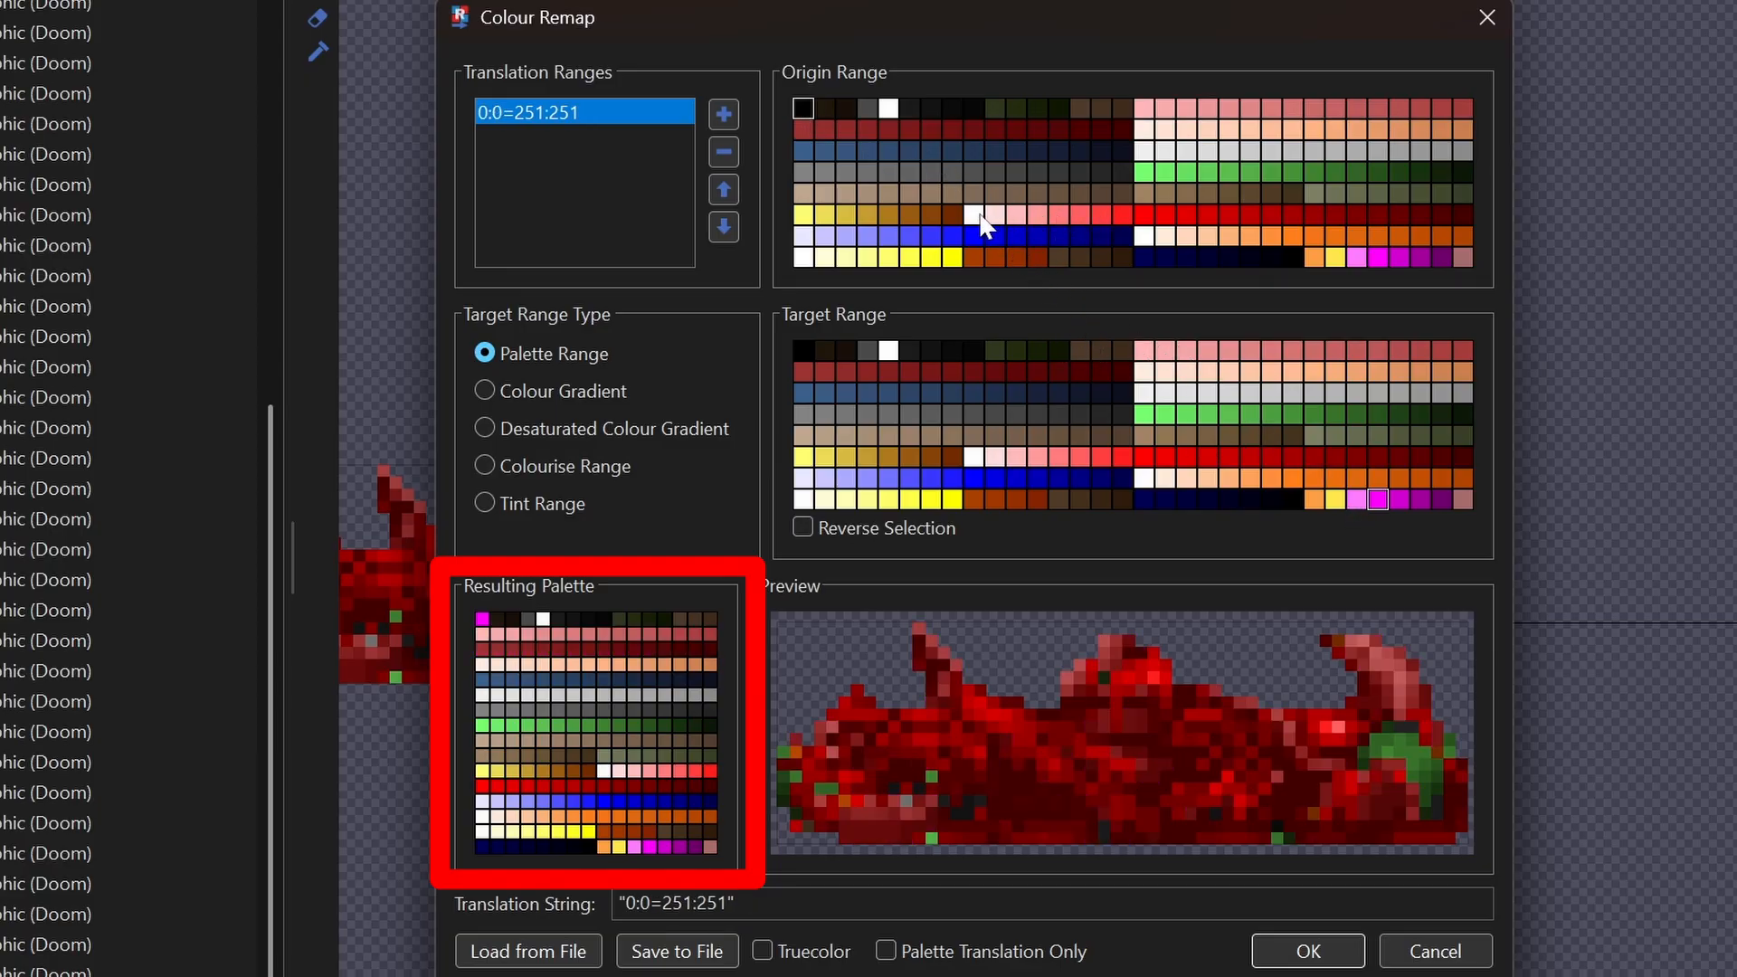
left_click_drag(976, 214, 1462, 216)
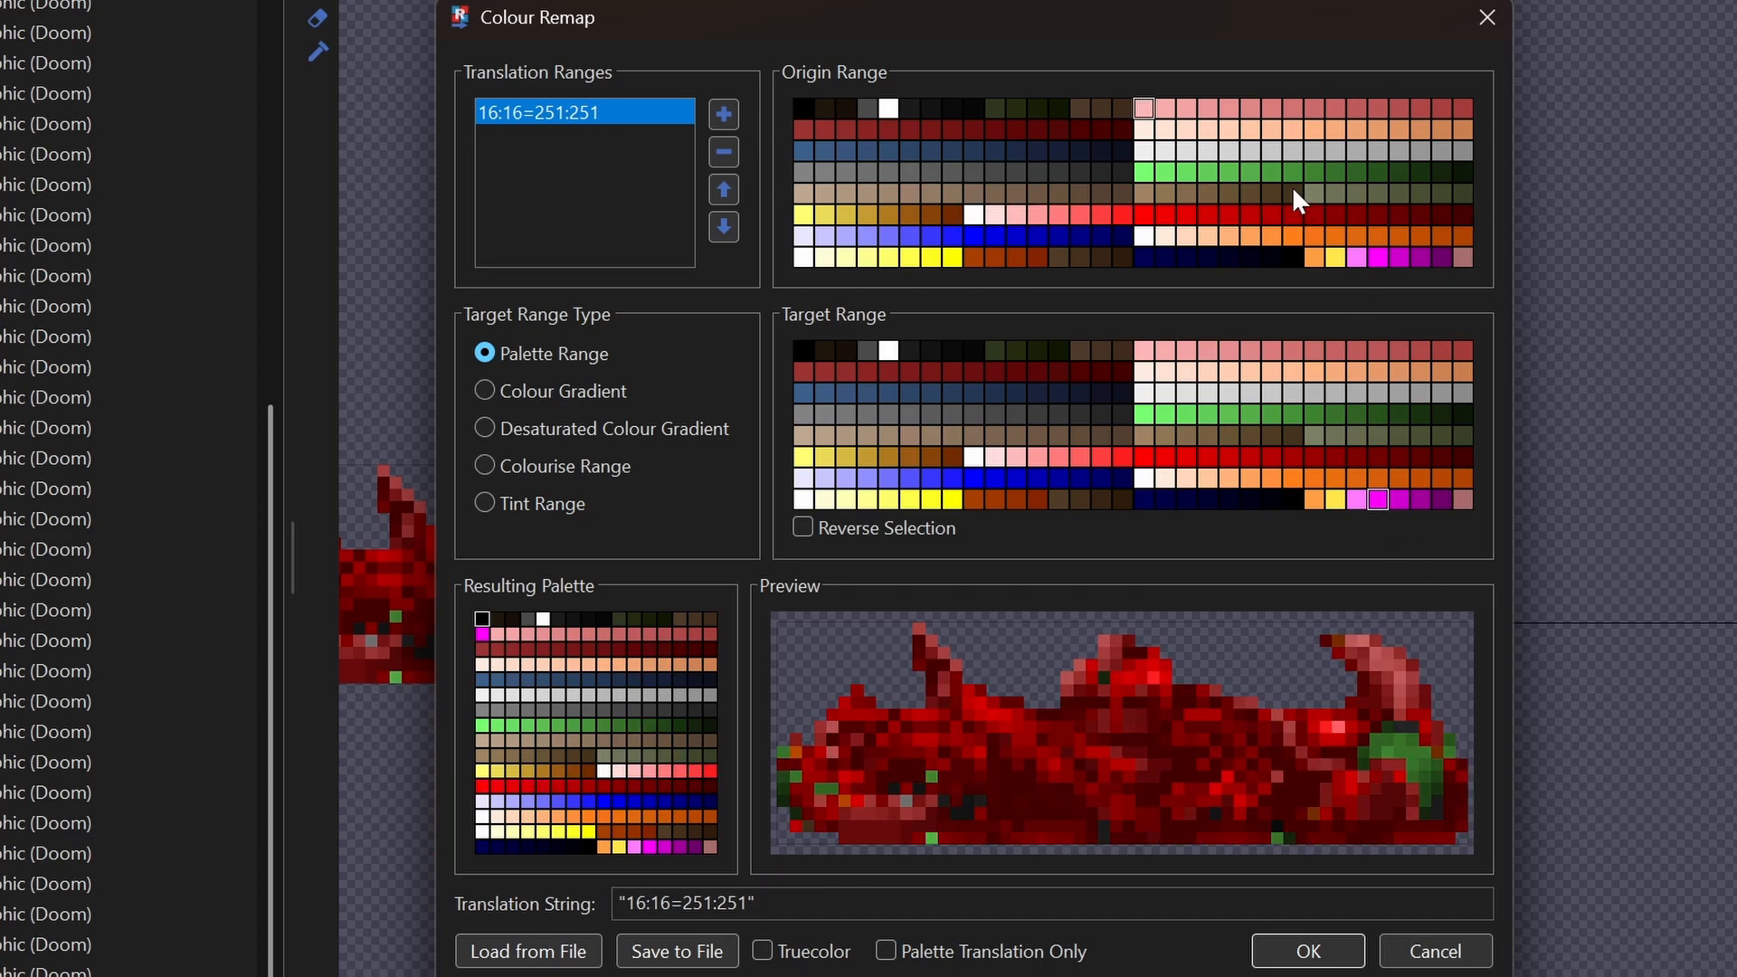
Step: Probe individual pink and dark red origin colours, including 23, 46 and 47, to find where the sprite's red range begins and ends
left_click(1166, 109)
left_click(1187, 110)
left_click(1208, 109)
left_click(1229, 108)
left_click(1271, 109)
left_click(1293, 108)
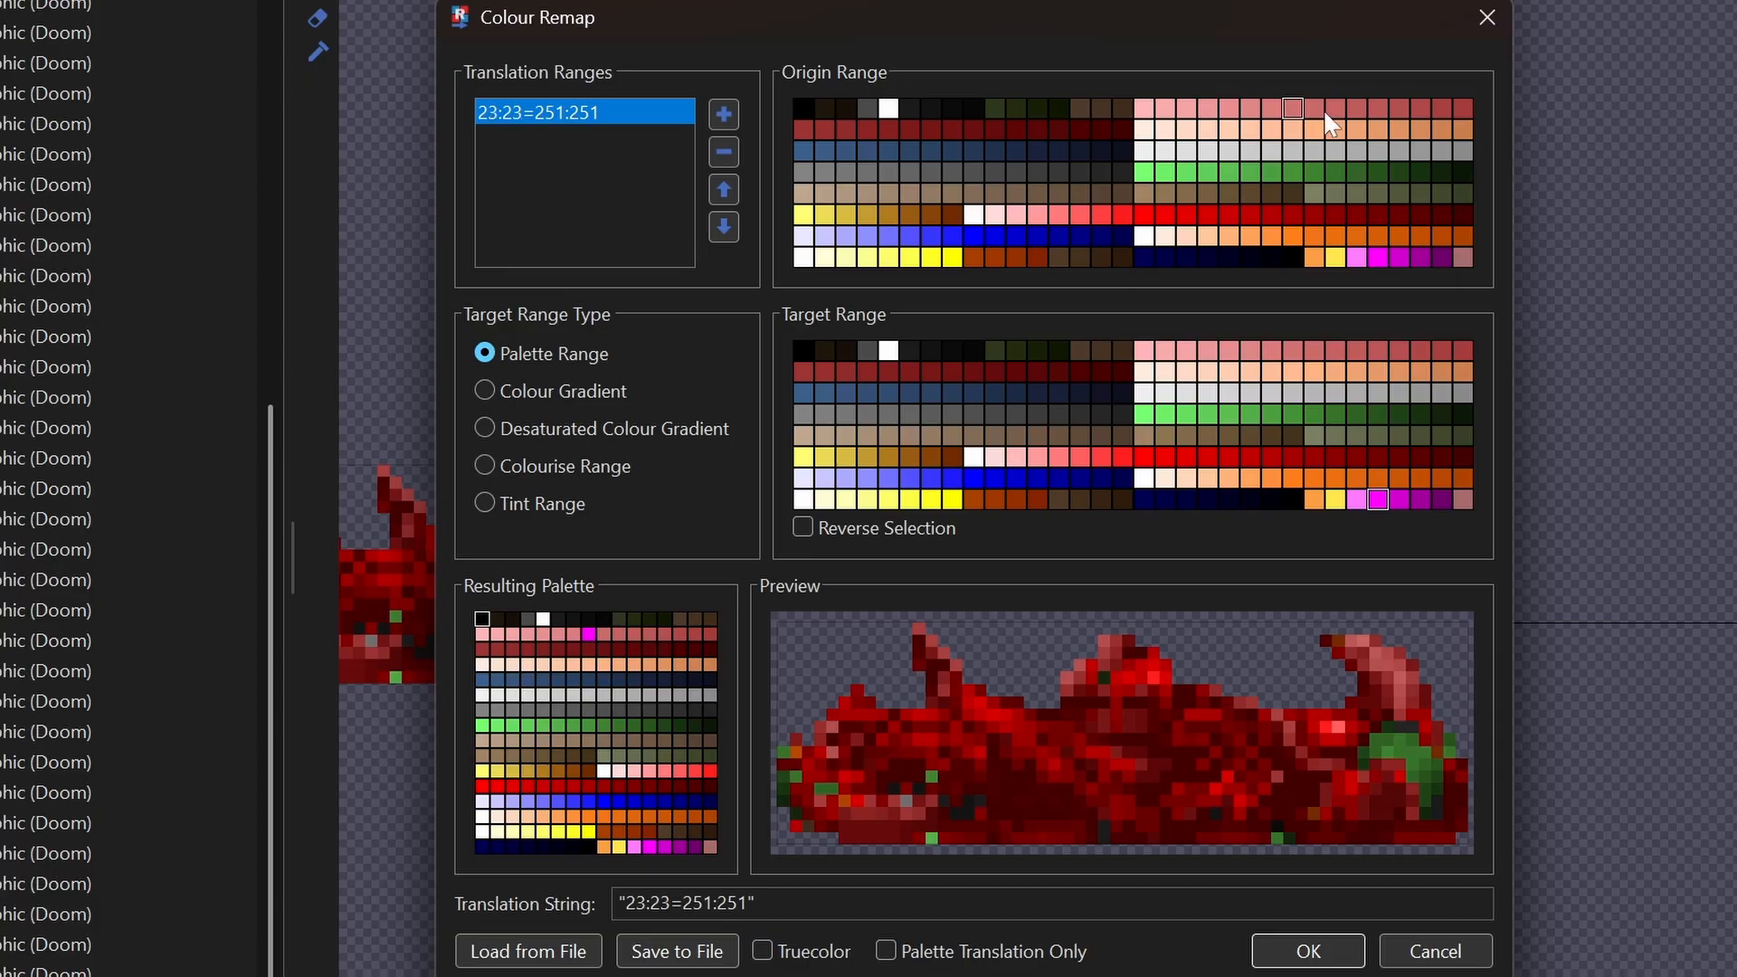
left_click(1315, 108)
left_click(1335, 108)
left_click(1357, 109)
left_click(1316, 108)
left_click(1335, 109)
left_click(1125, 135)
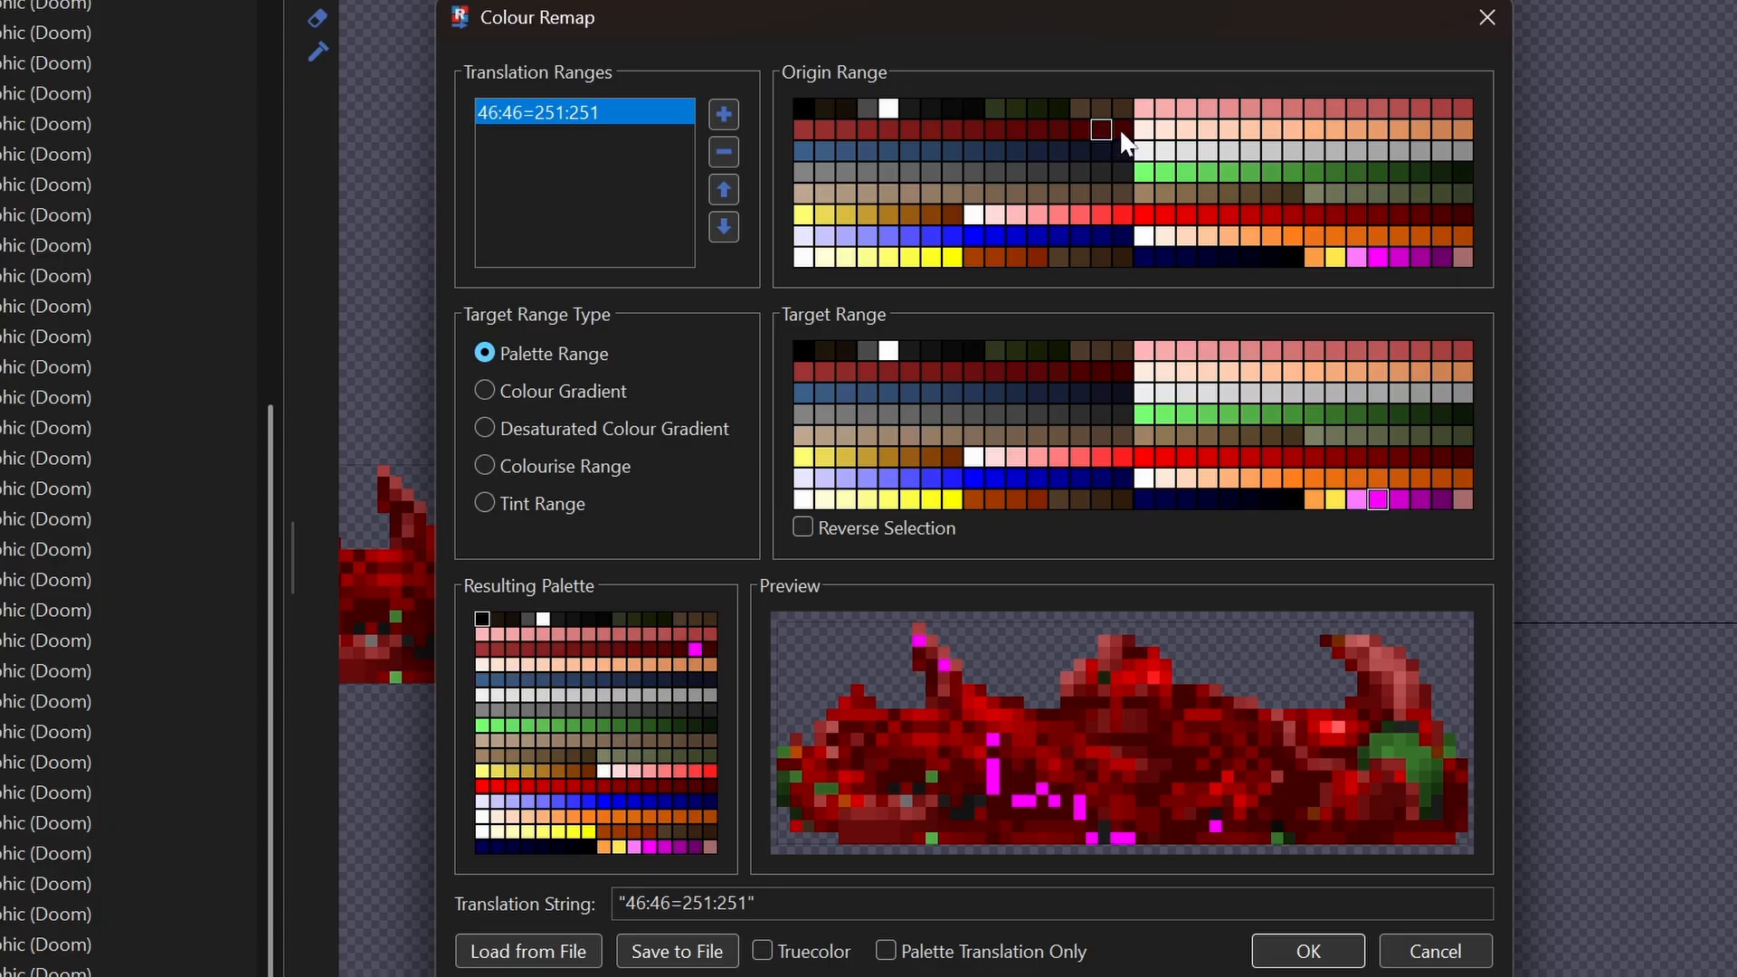
left_click(1123, 131)
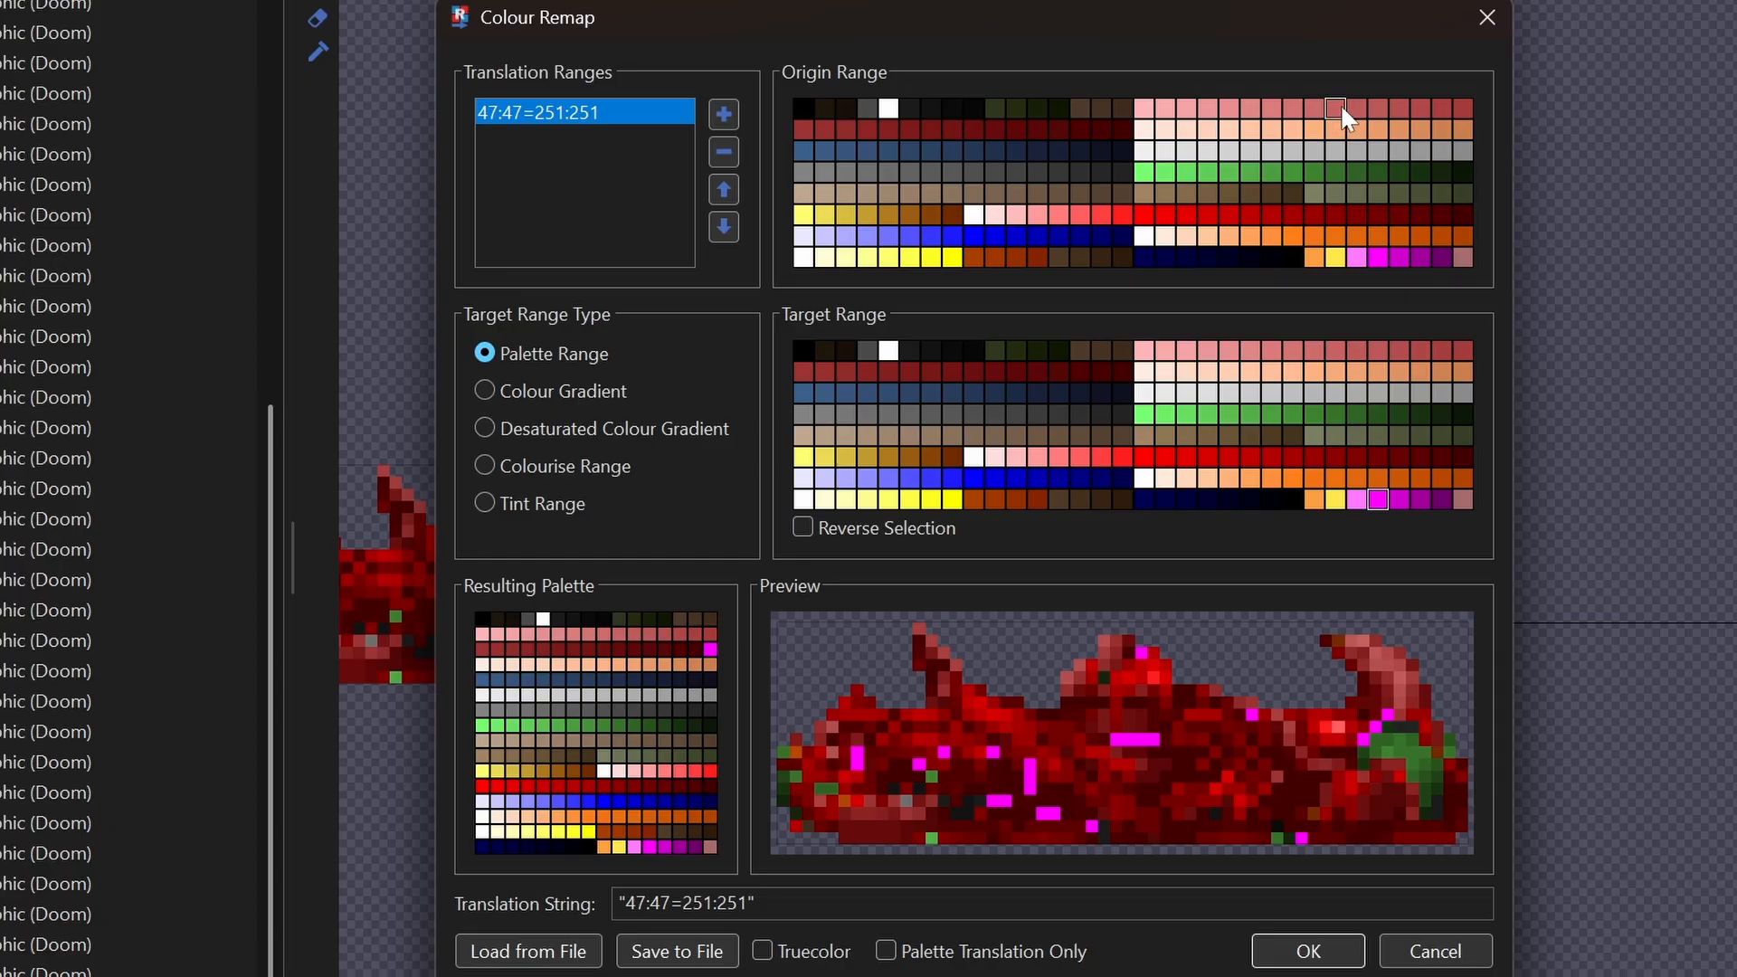
Step: Set the first translation to map origin range 25:47 to the blue target range 193:207
left_click_drag(1339, 103, 1124, 137)
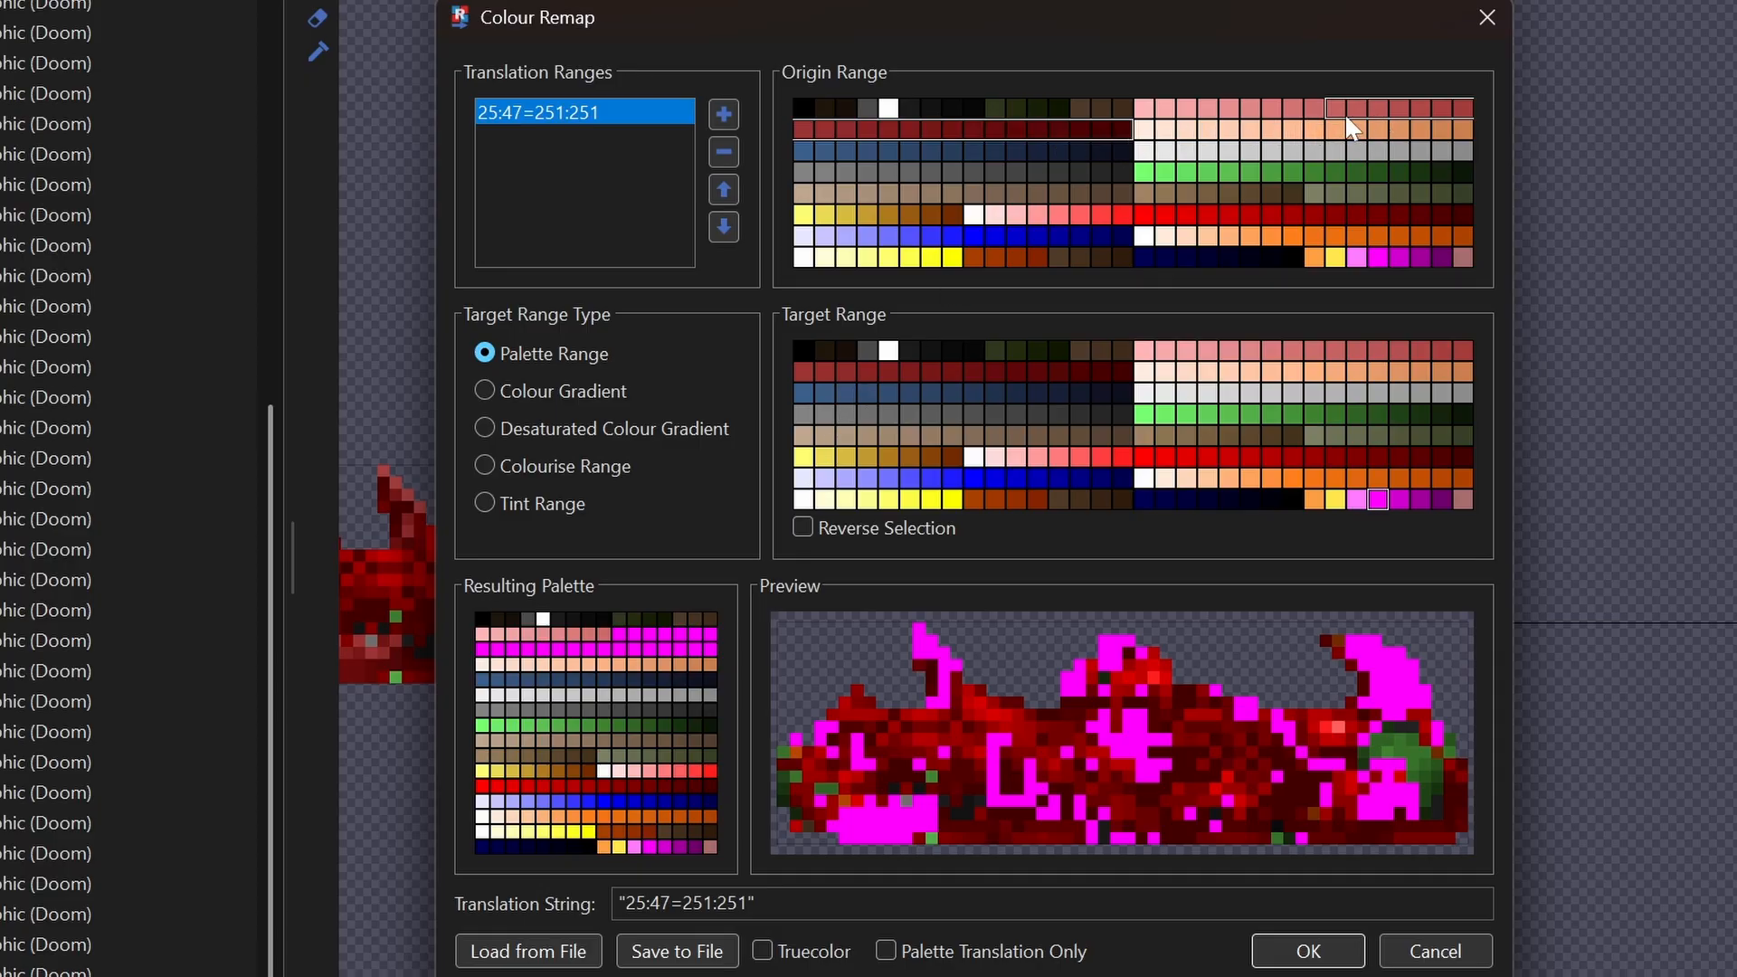
left_click_drag(805, 479, 1003, 469)
left_click_drag(1119, 470, 1120, 471)
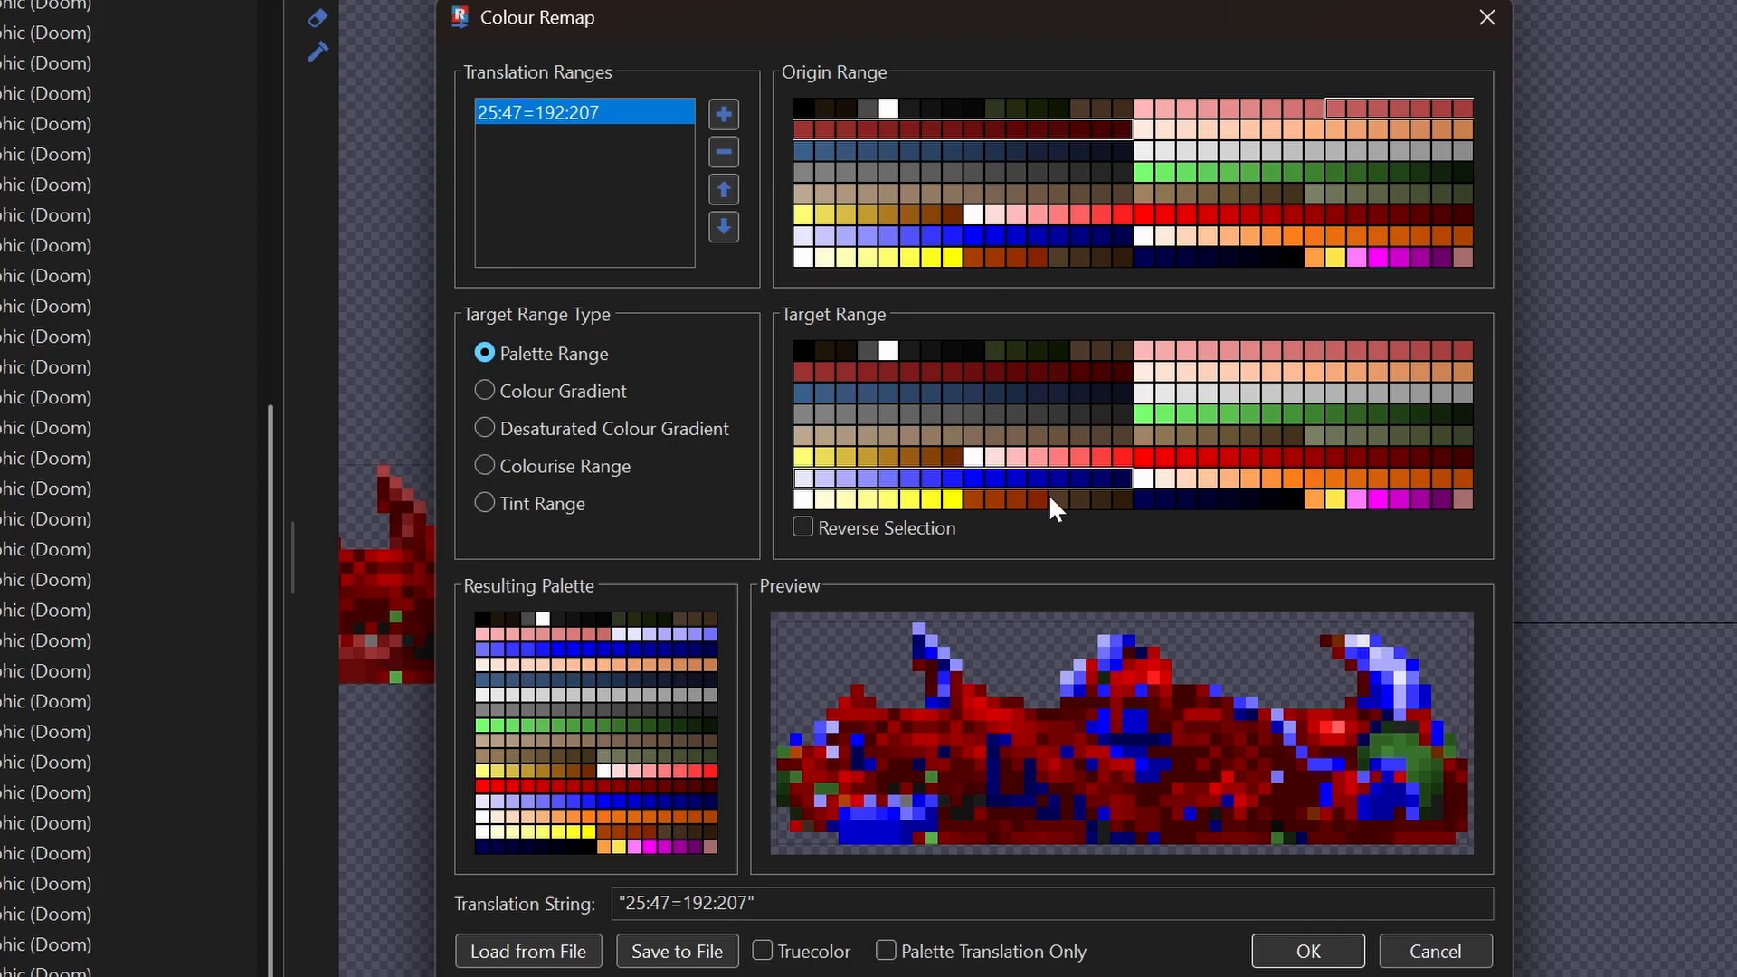
left_click_drag(826, 480, 1122, 471)
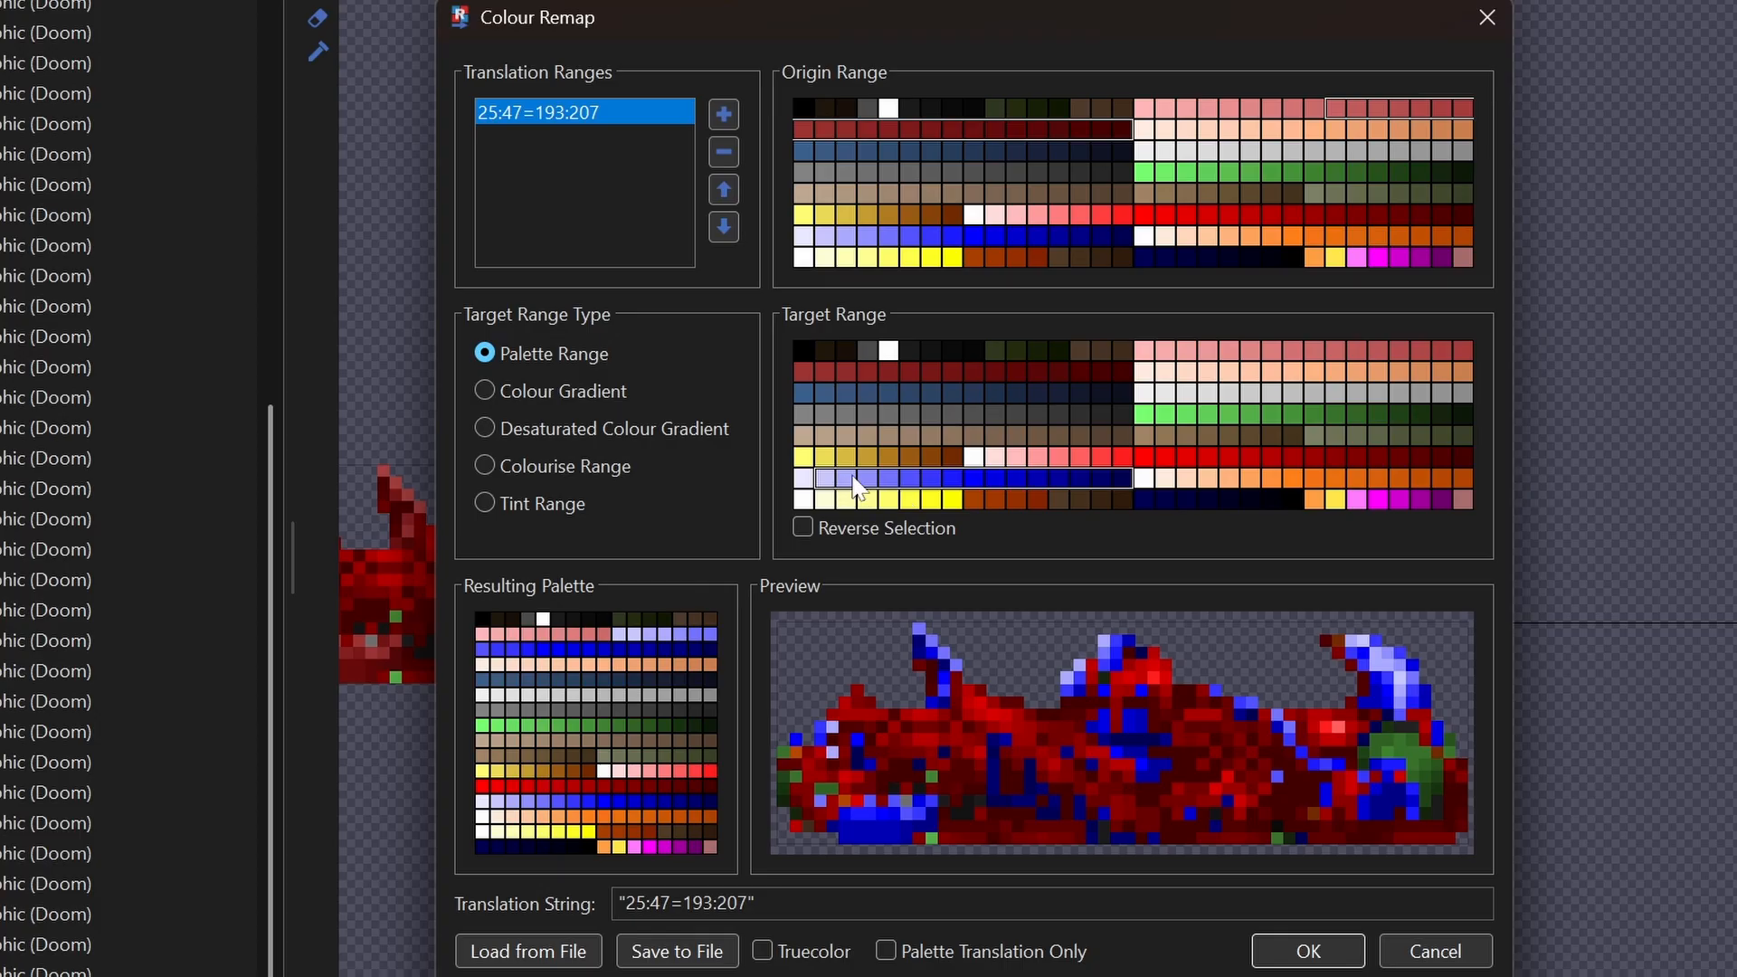
left_click_drag(842, 480, 1125, 481)
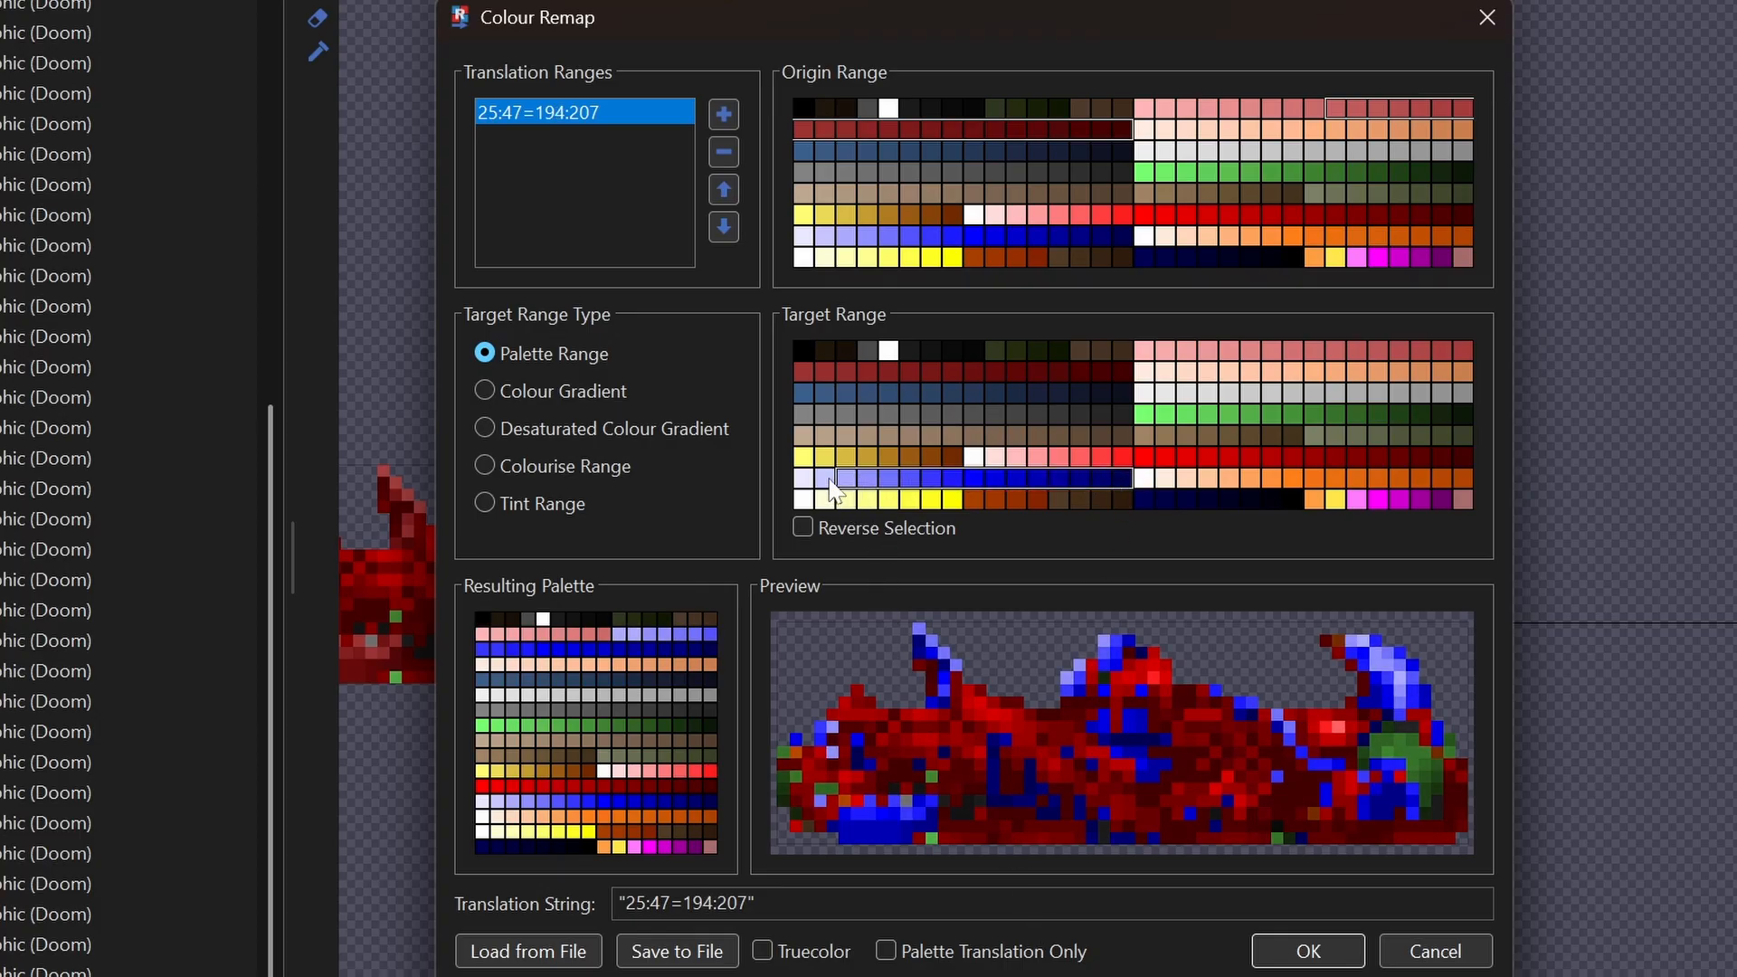
left_click_drag(825, 479, 1126, 485)
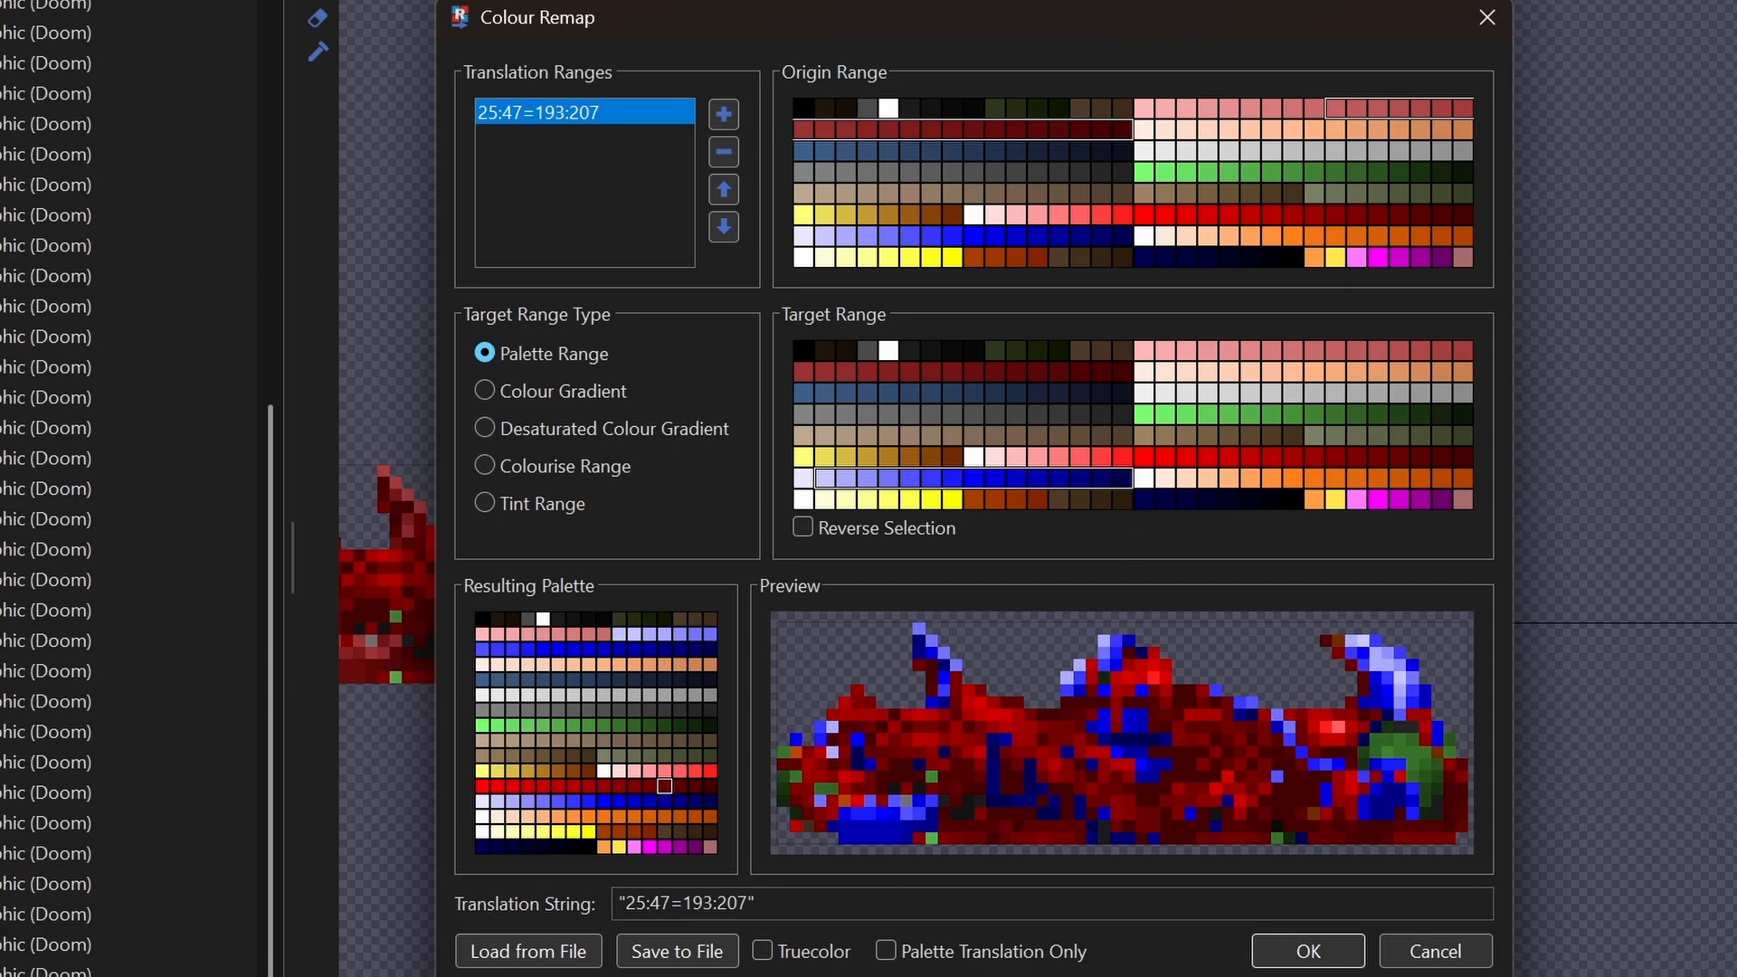
Step: Add a second translation range mapping dark red origin colour 191 to pink target colour 250
left_click(729, 113)
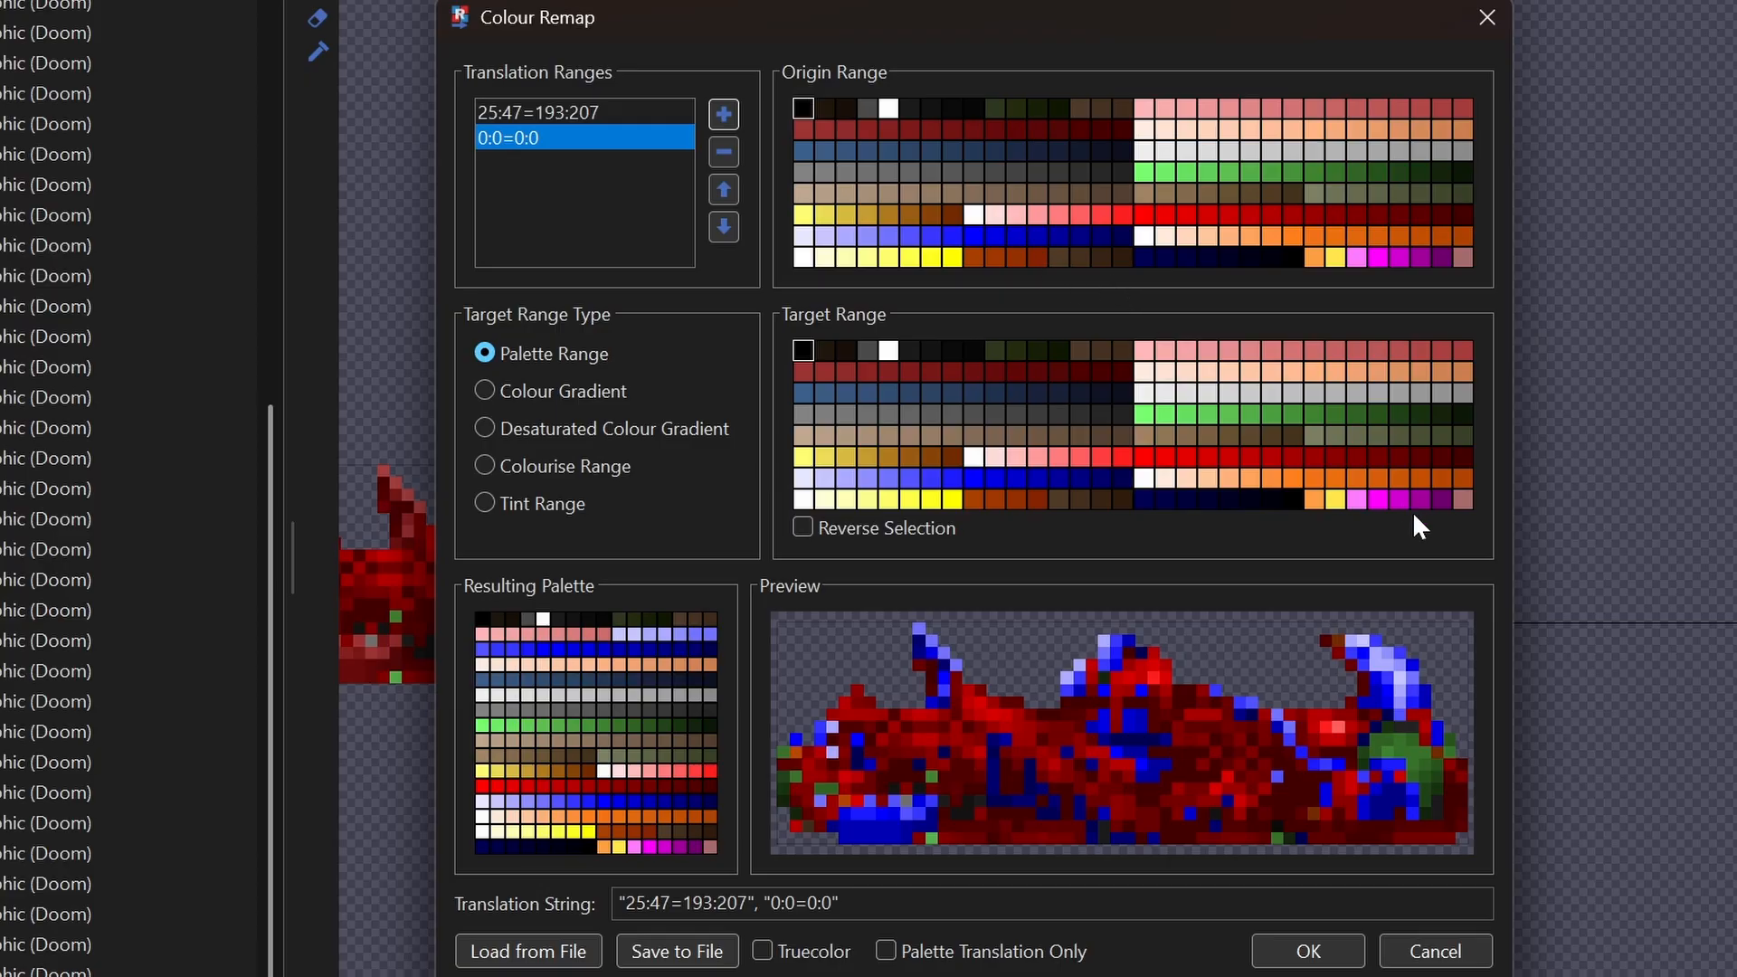
left_click(1360, 498)
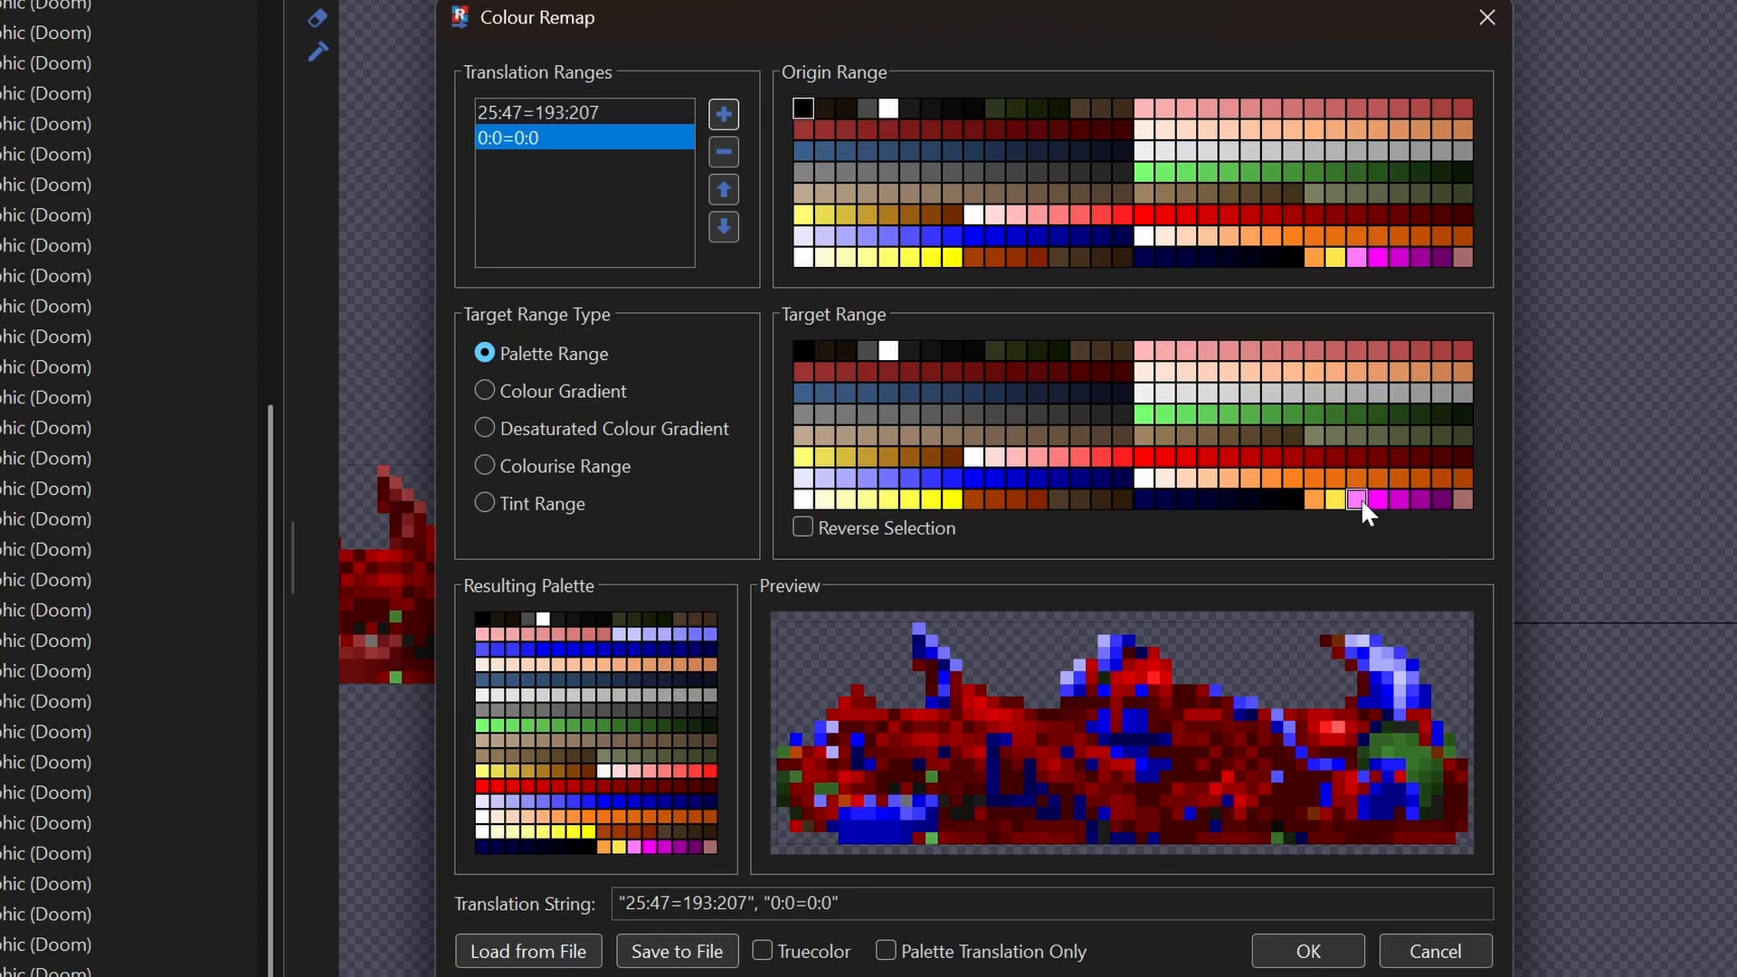
left_click(1462, 216)
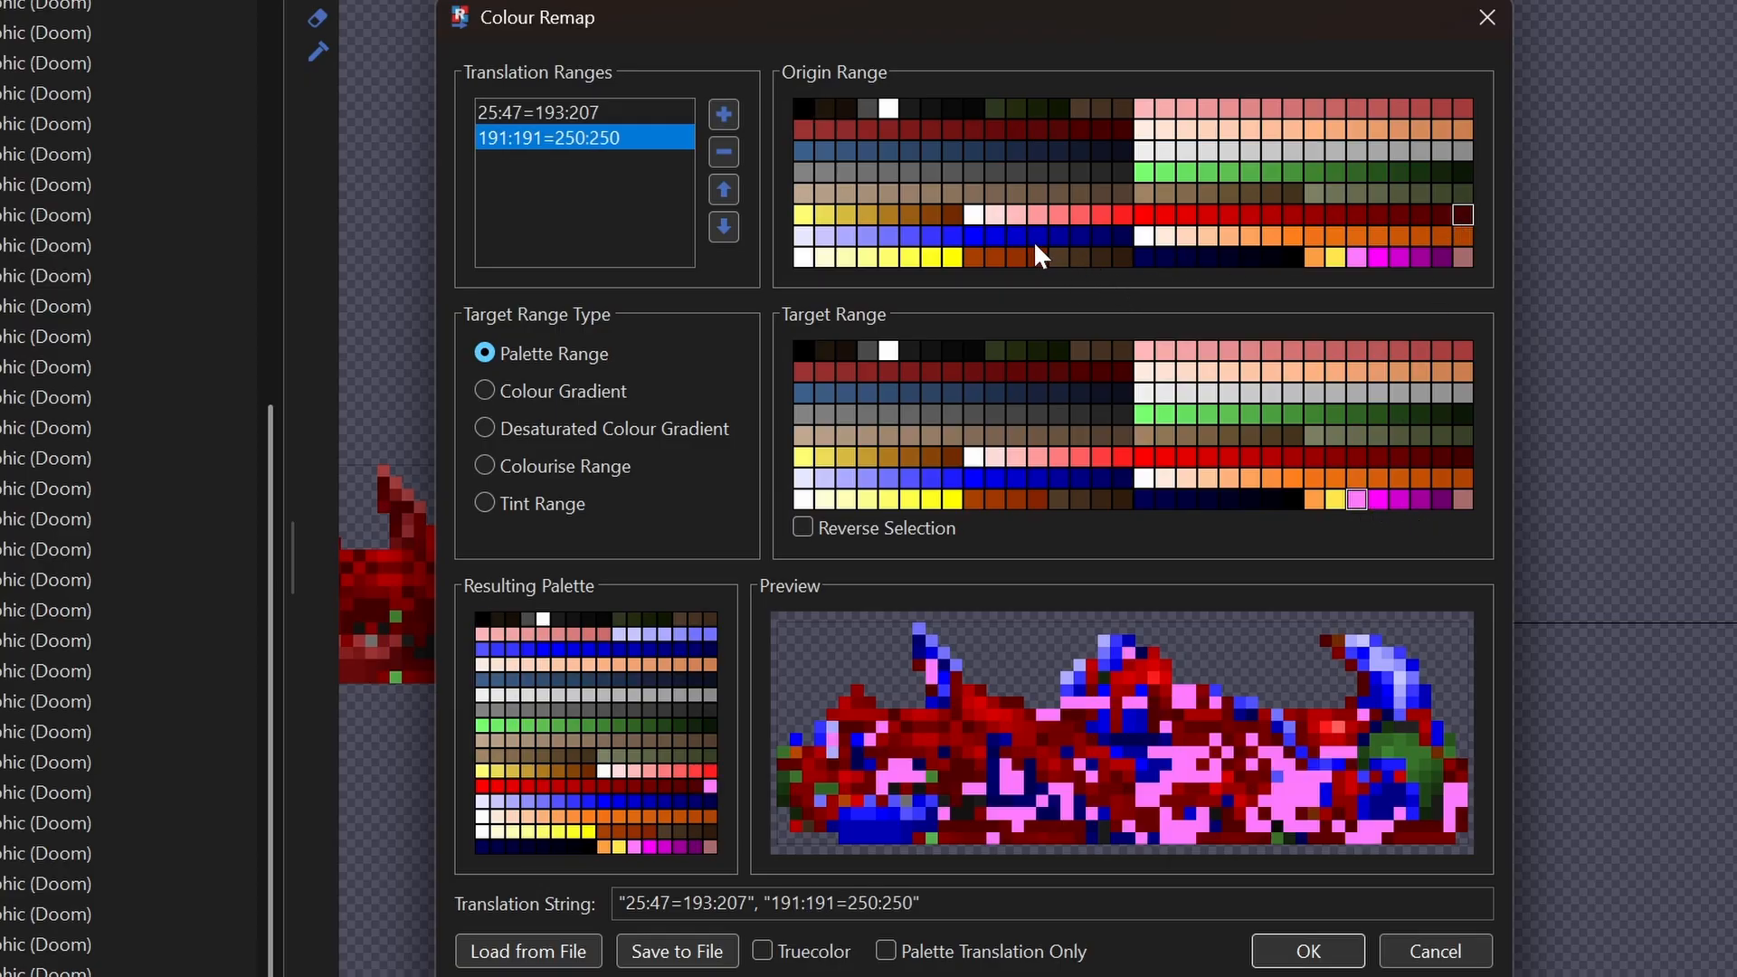
Step: Probe the light red origin colours from 168 to 175 in the second translation to see which pixels use them
left_click(974, 215)
left_click(995, 216)
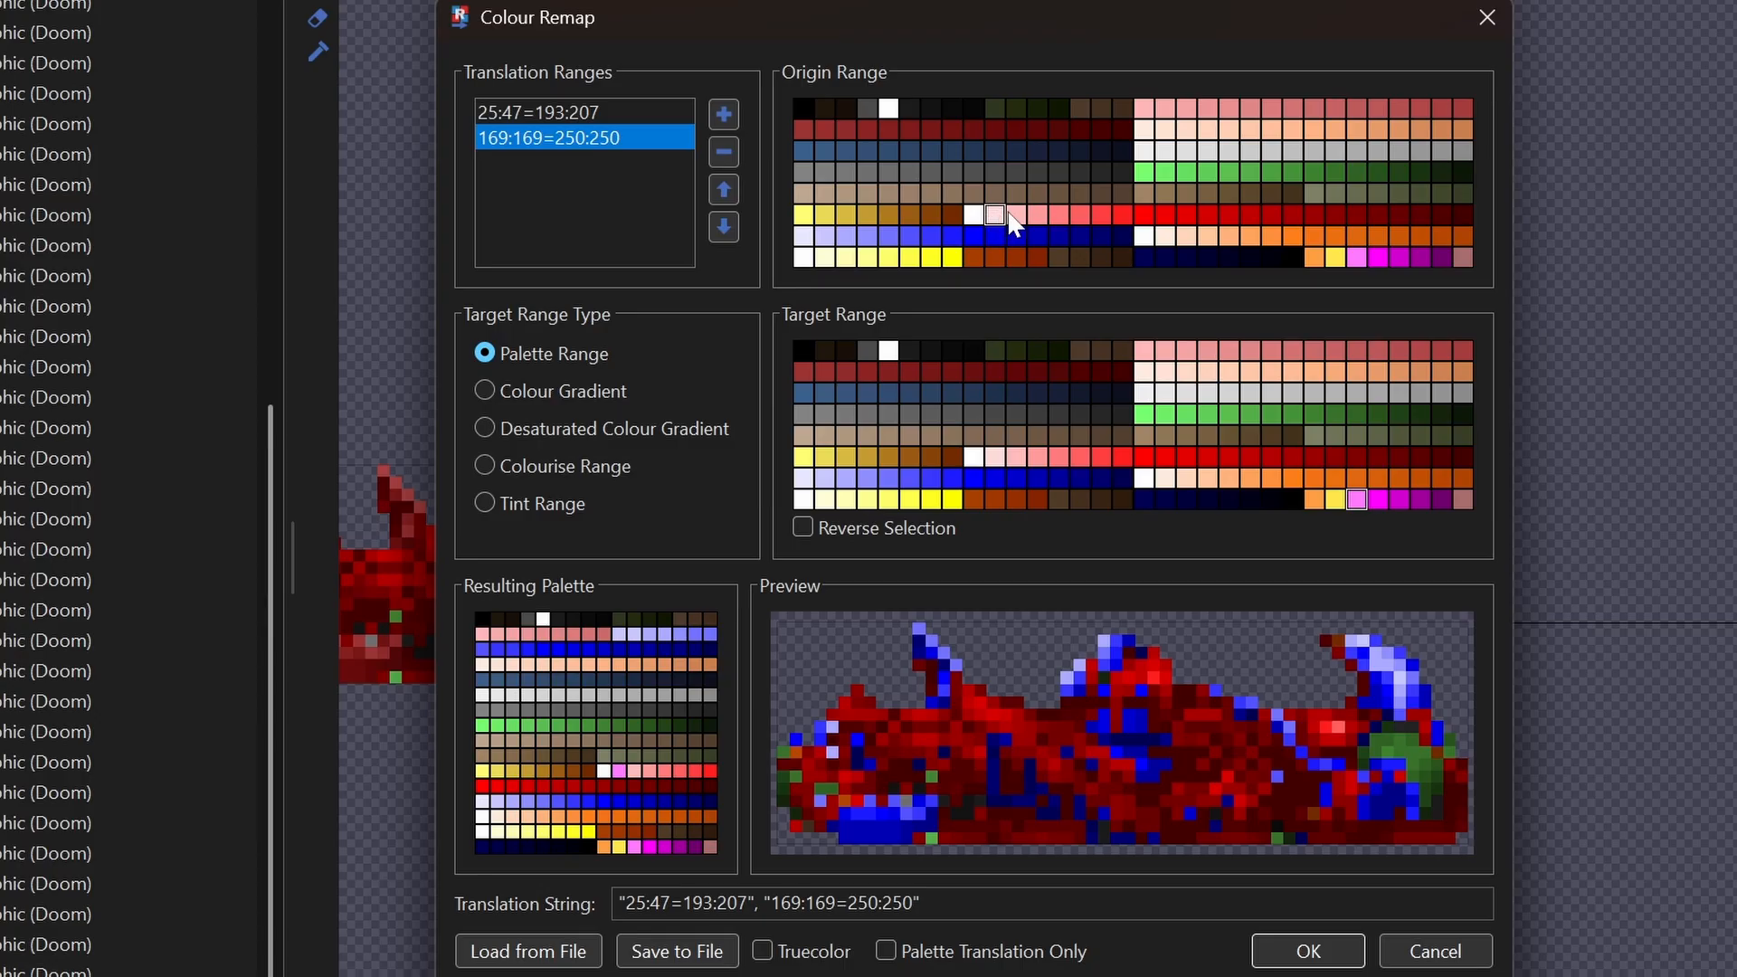
left_click(1019, 215)
left_click(1056, 213)
left_click(1083, 213)
left_click(1103, 216)
left_click(1124, 216)
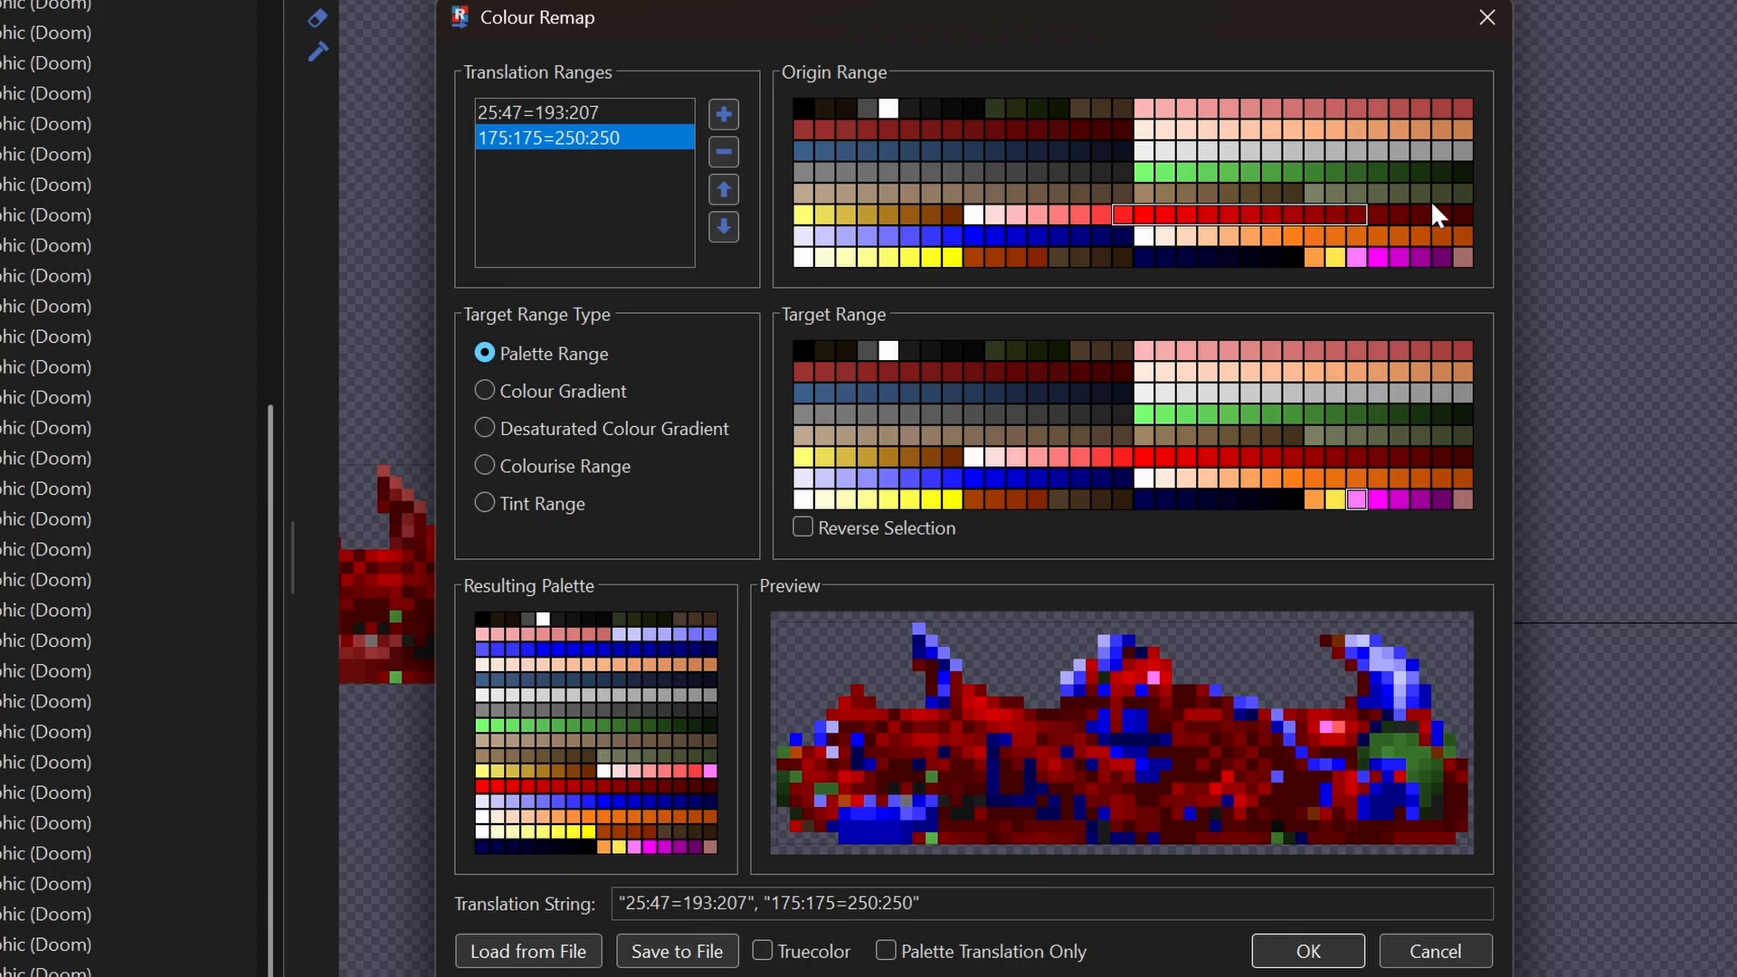
Step: Set the second translation's origin to the full red range 168:191
left_click_drag(1432, 207, 1467, 209)
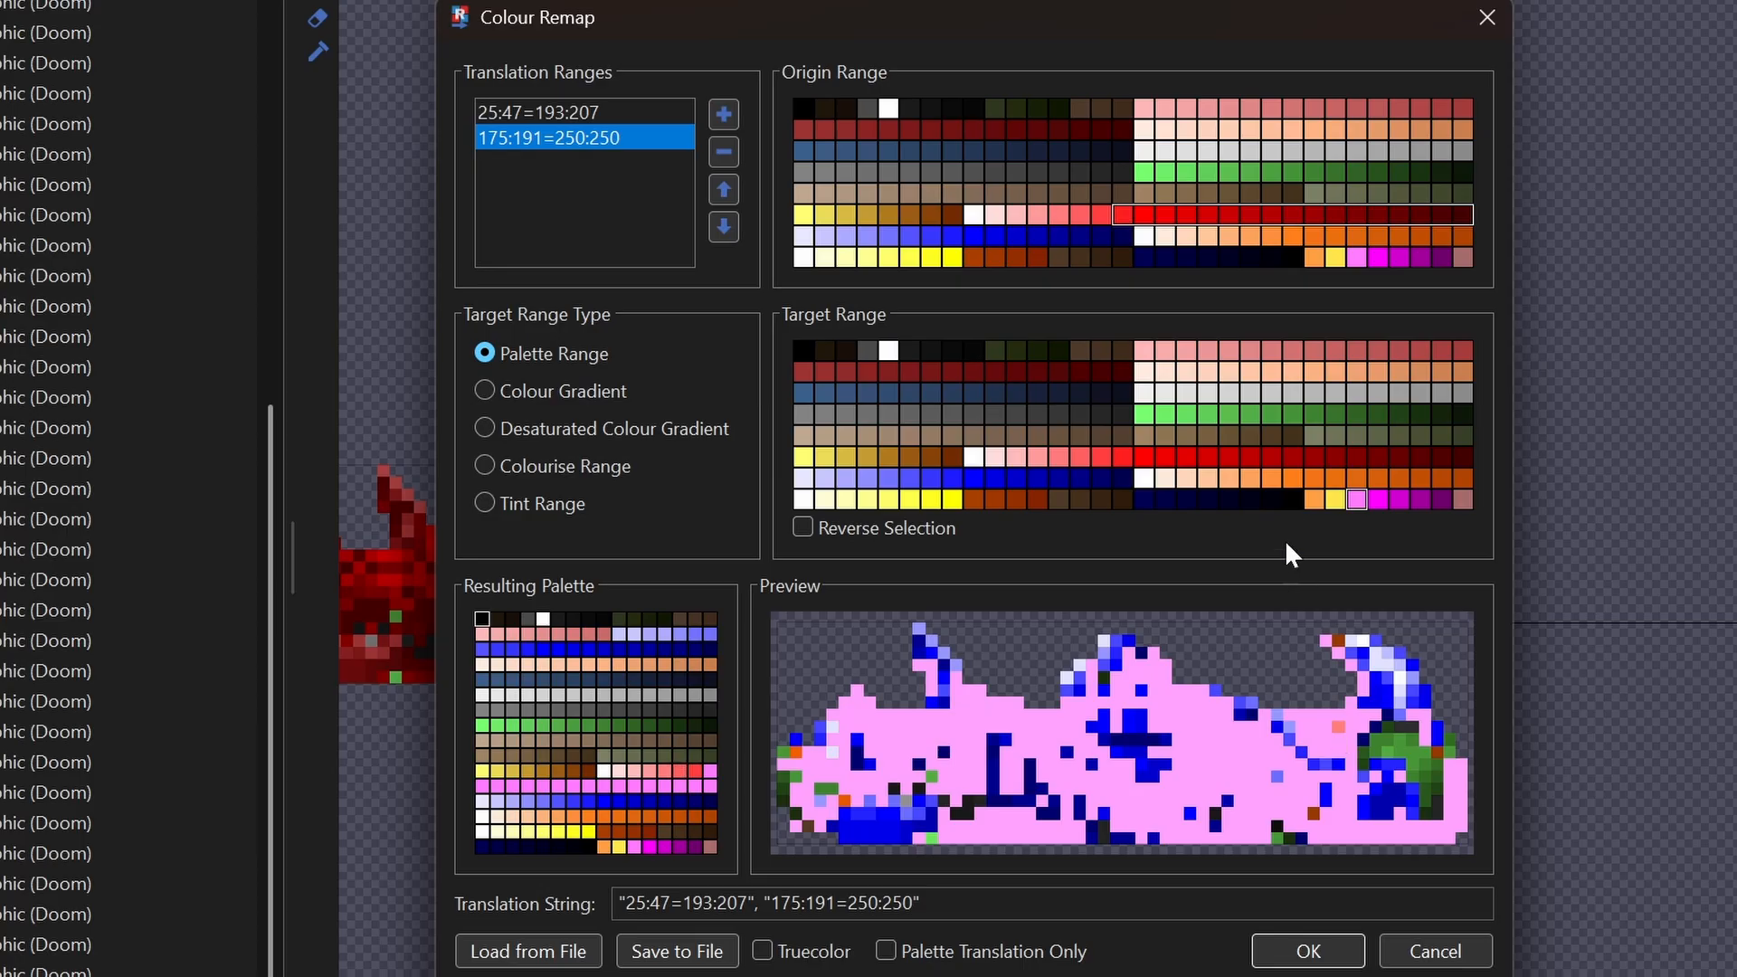
left_click(1059, 213)
left_click_drag(997, 217, 1468, 217)
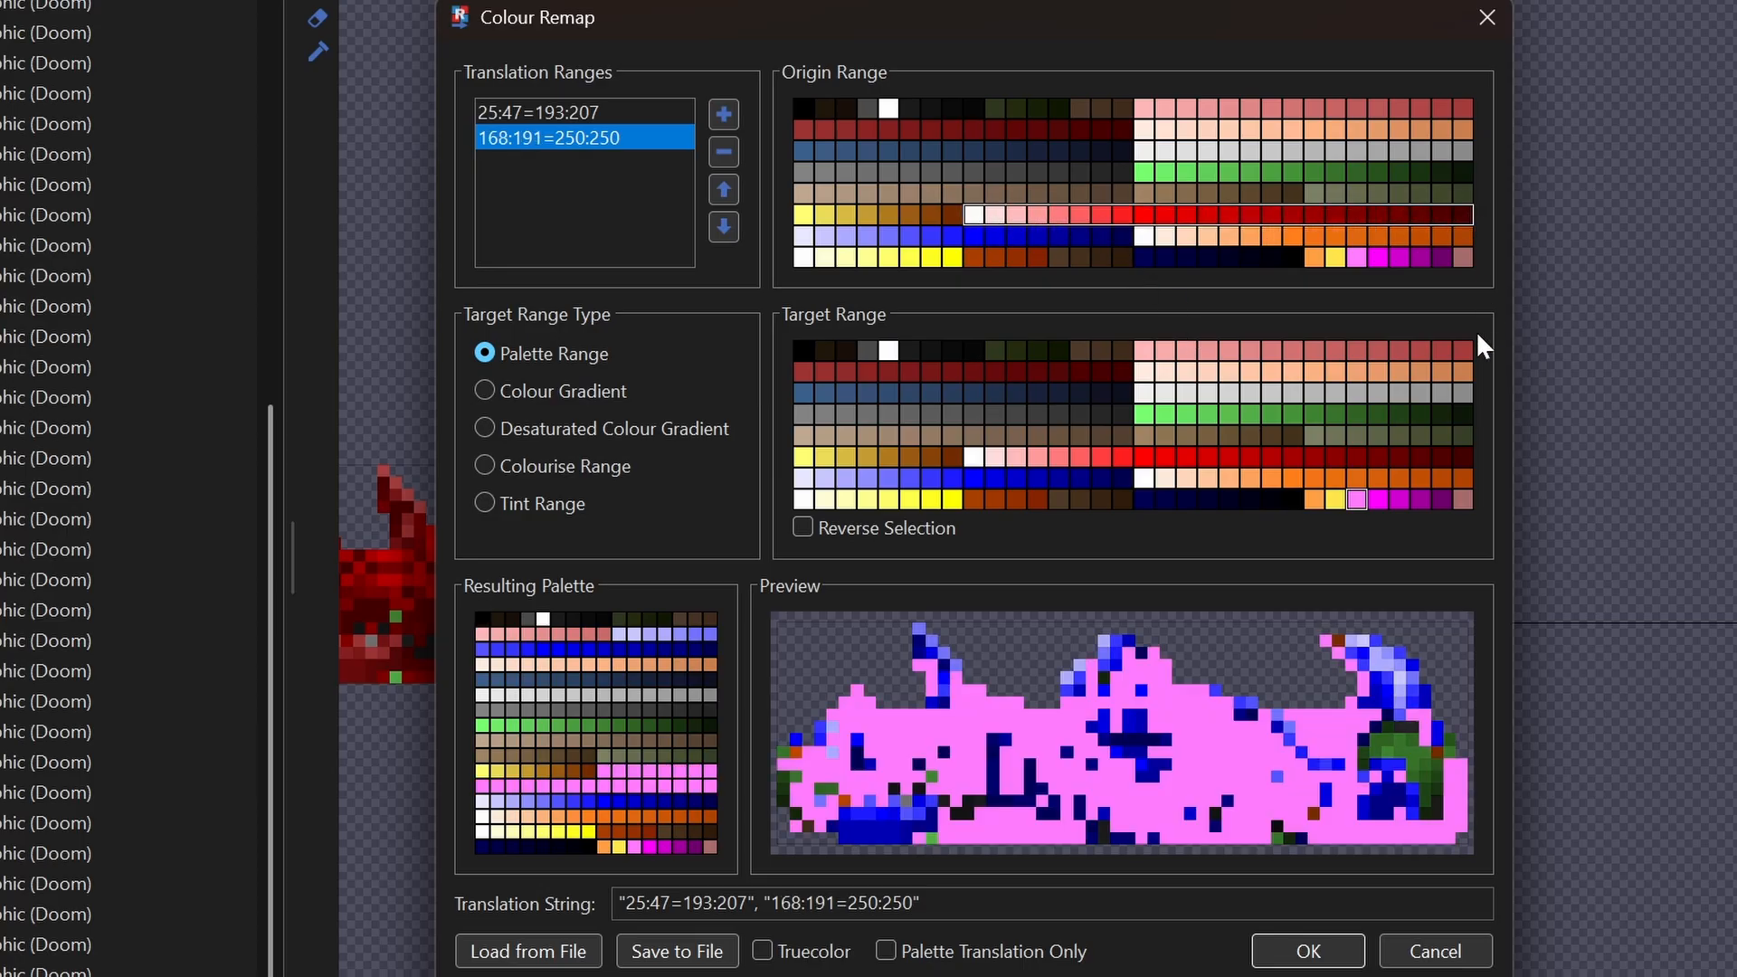
left_click_drag(803, 236, 976, 235)
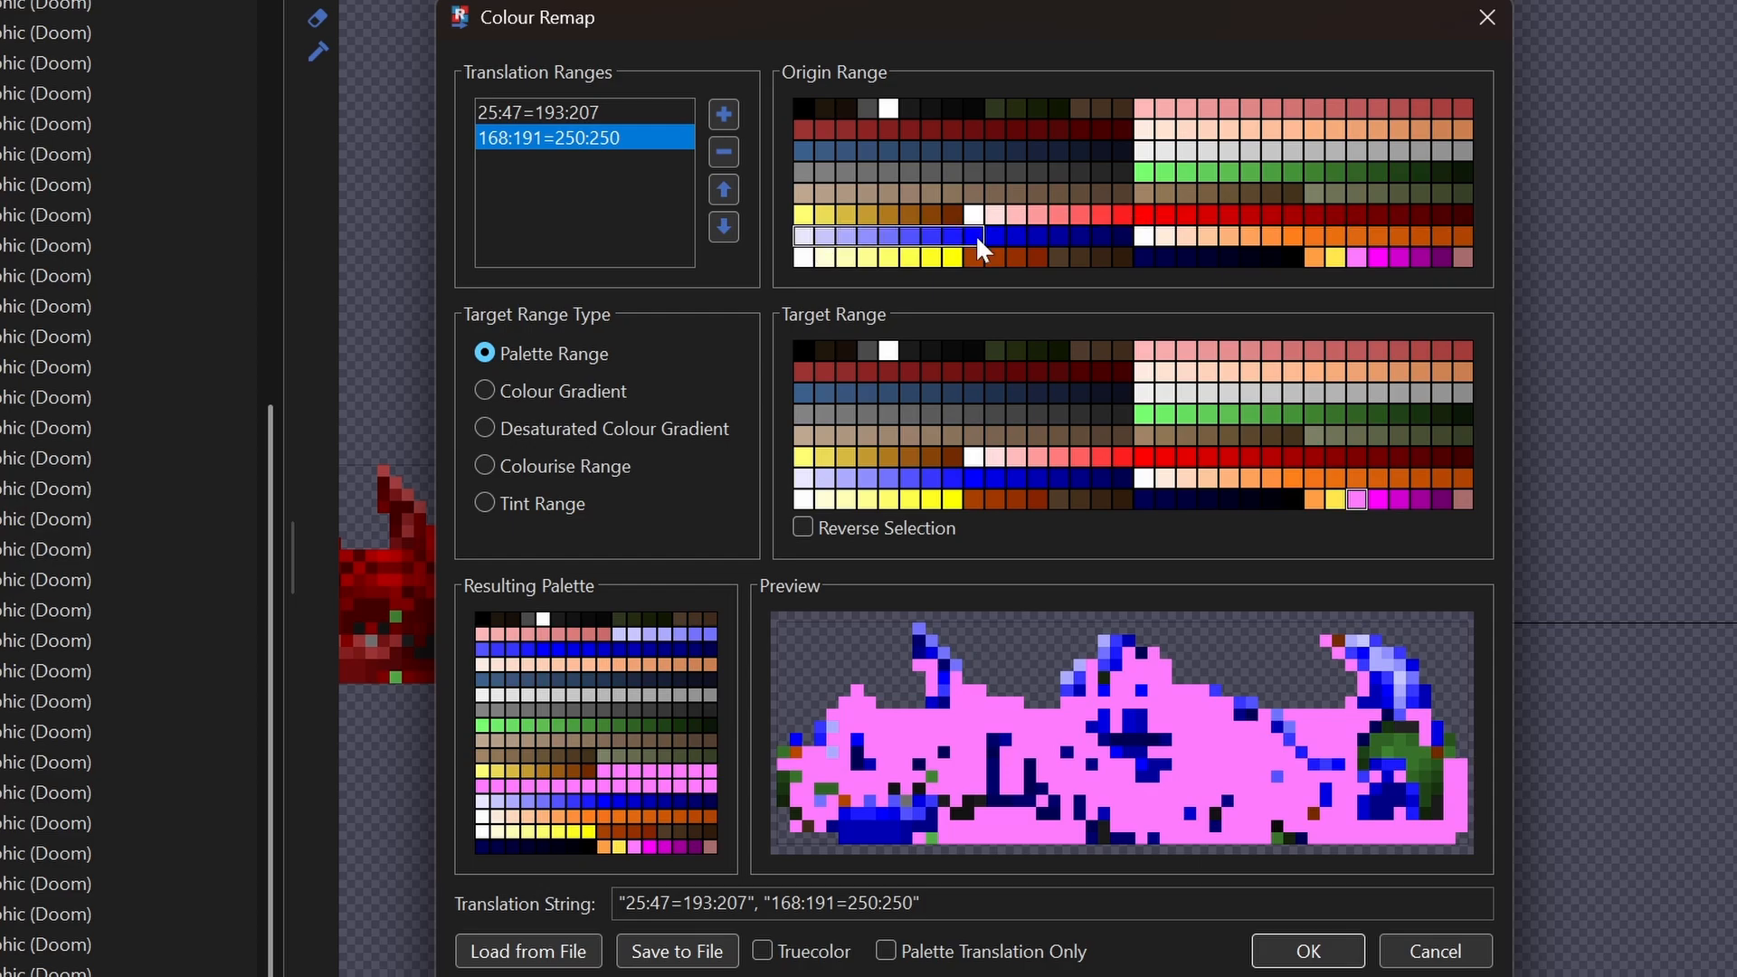
left_click_drag(1117, 236, 1117, 237)
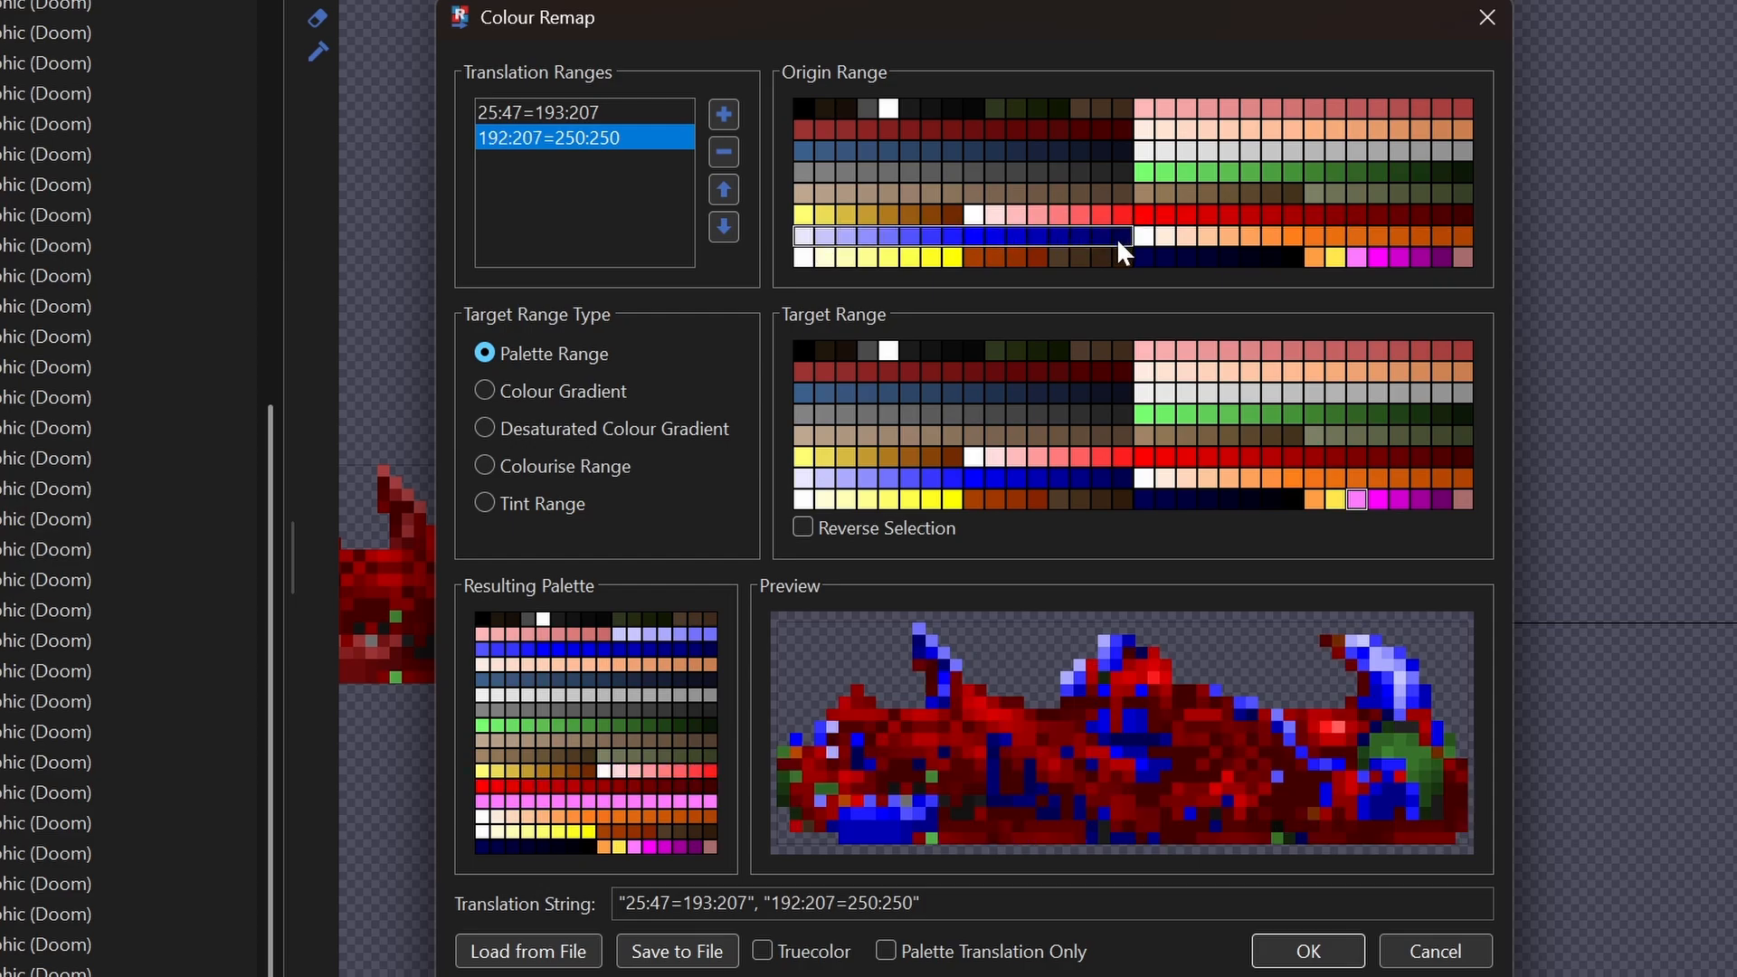
left_click_drag(976, 217, 1464, 217)
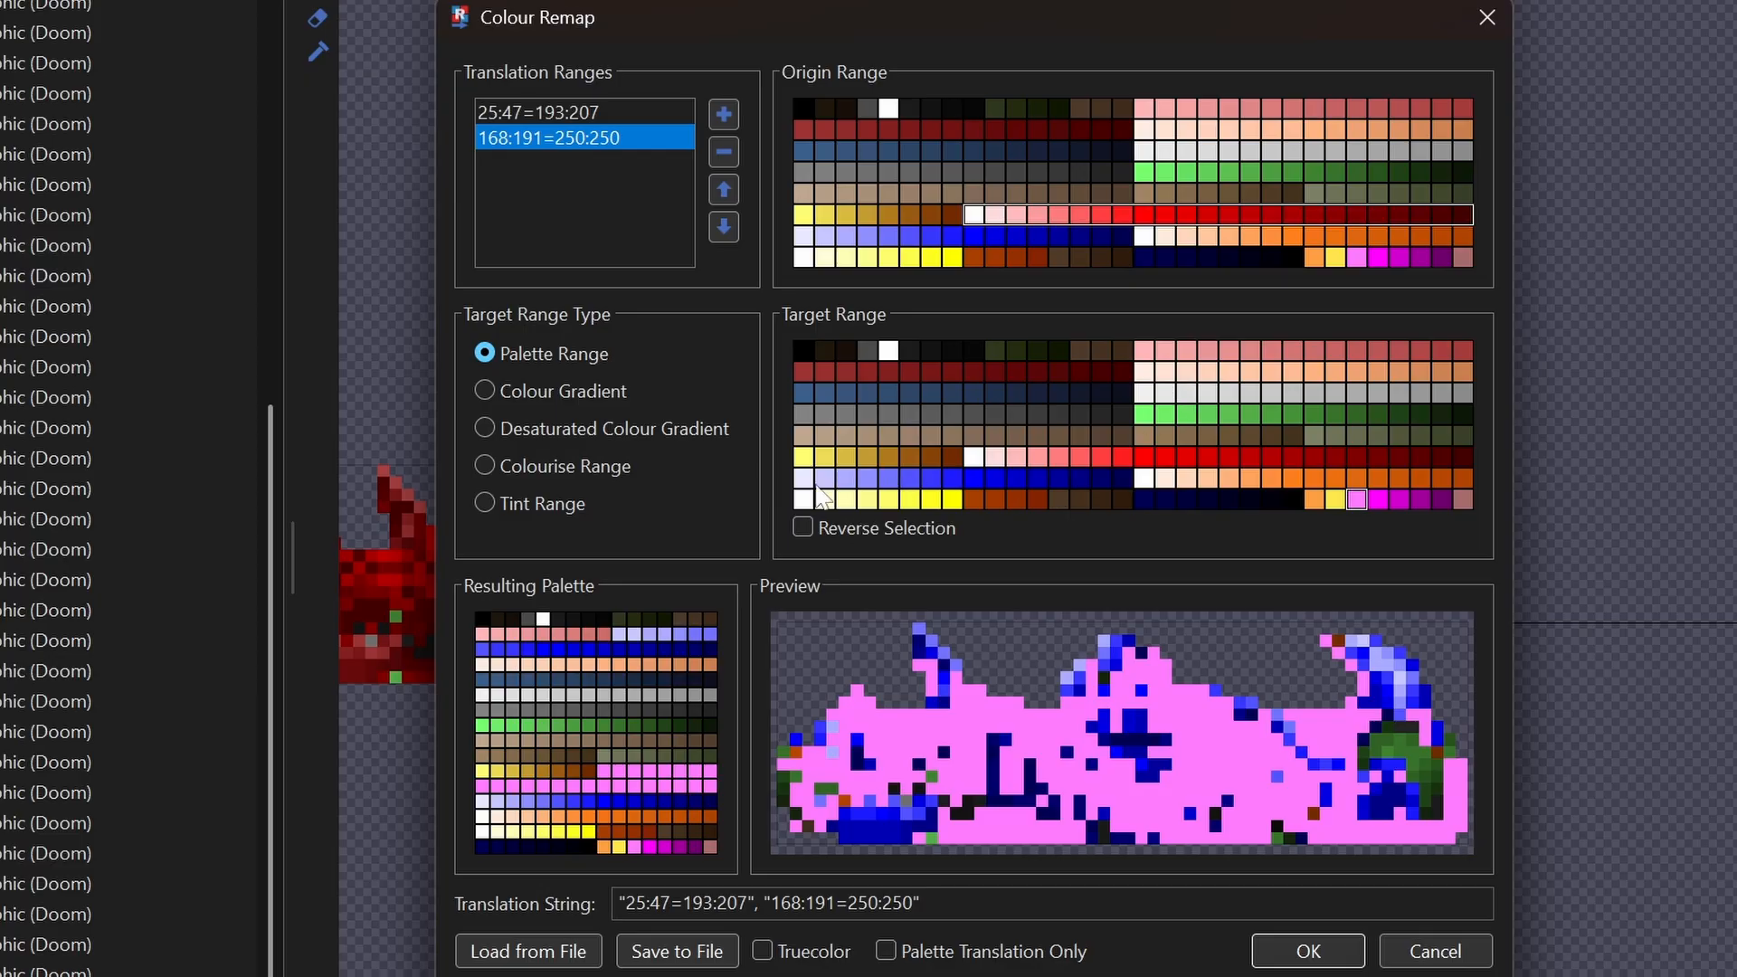
Step: Set the second translation's target to the blue range 194:207 and apply the colour remap to TROOU0
left_click_drag(803, 478, 993, 480)
left_click_drag(1121, 480, 1121, 481)
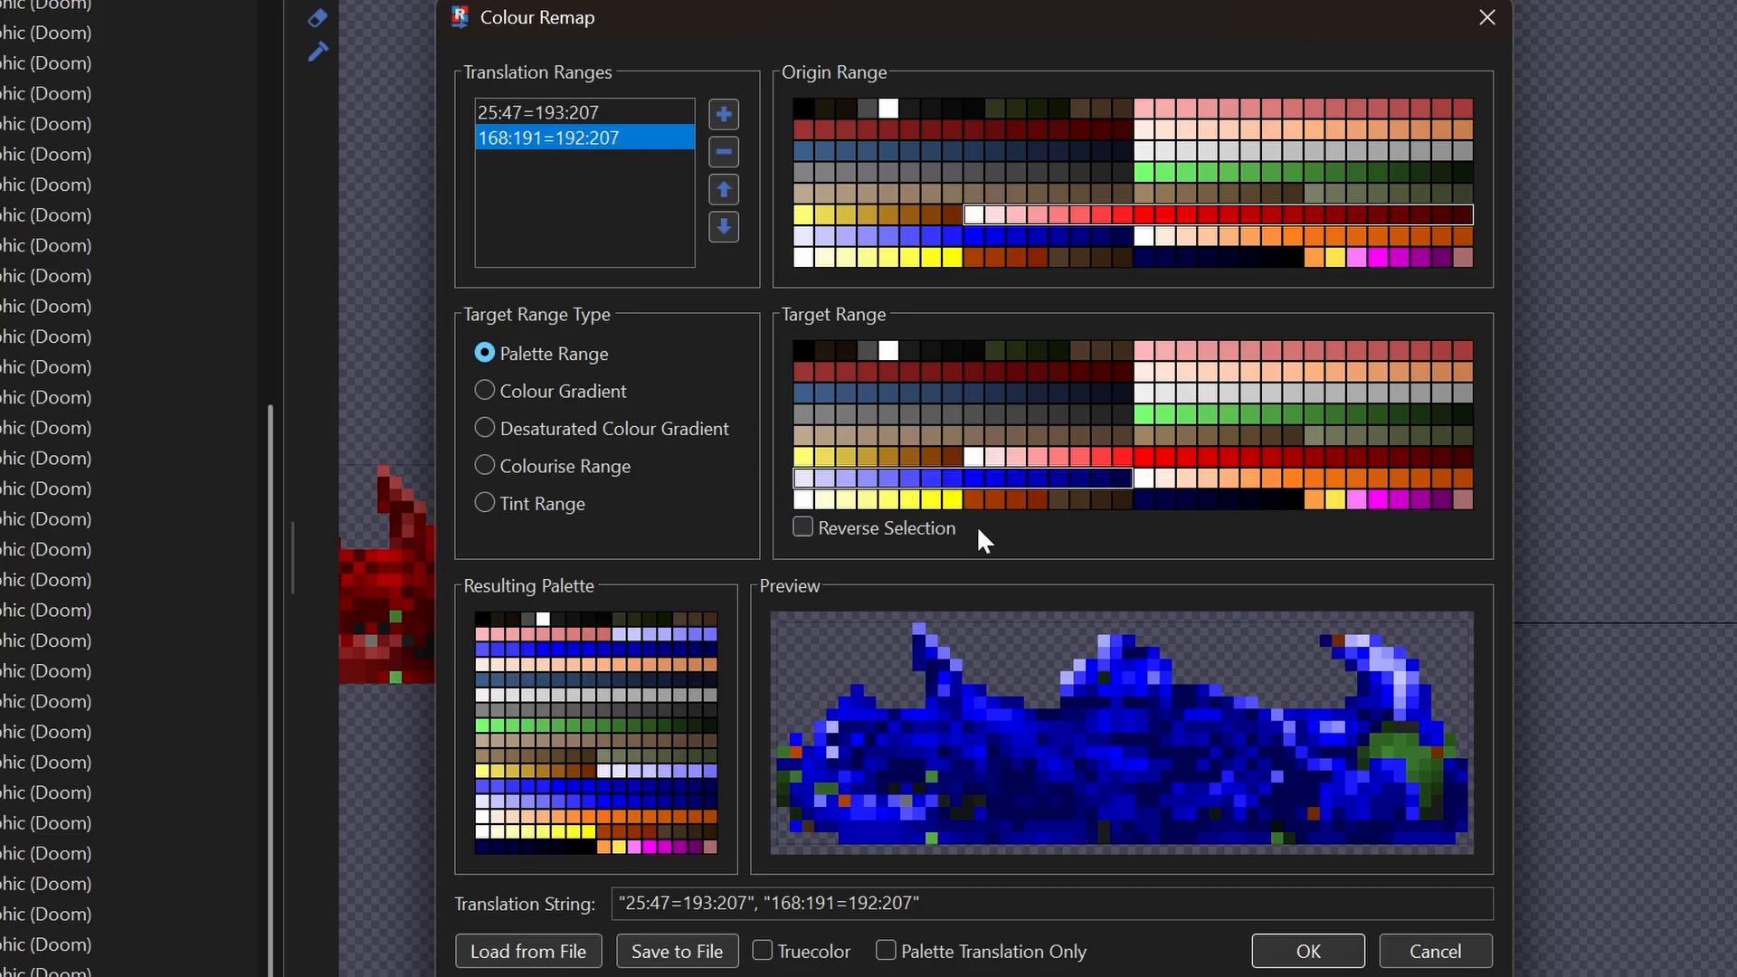
left_click_drag(864, 482, 1122, 482)
left_click_drag(890, 480, 974, 478)
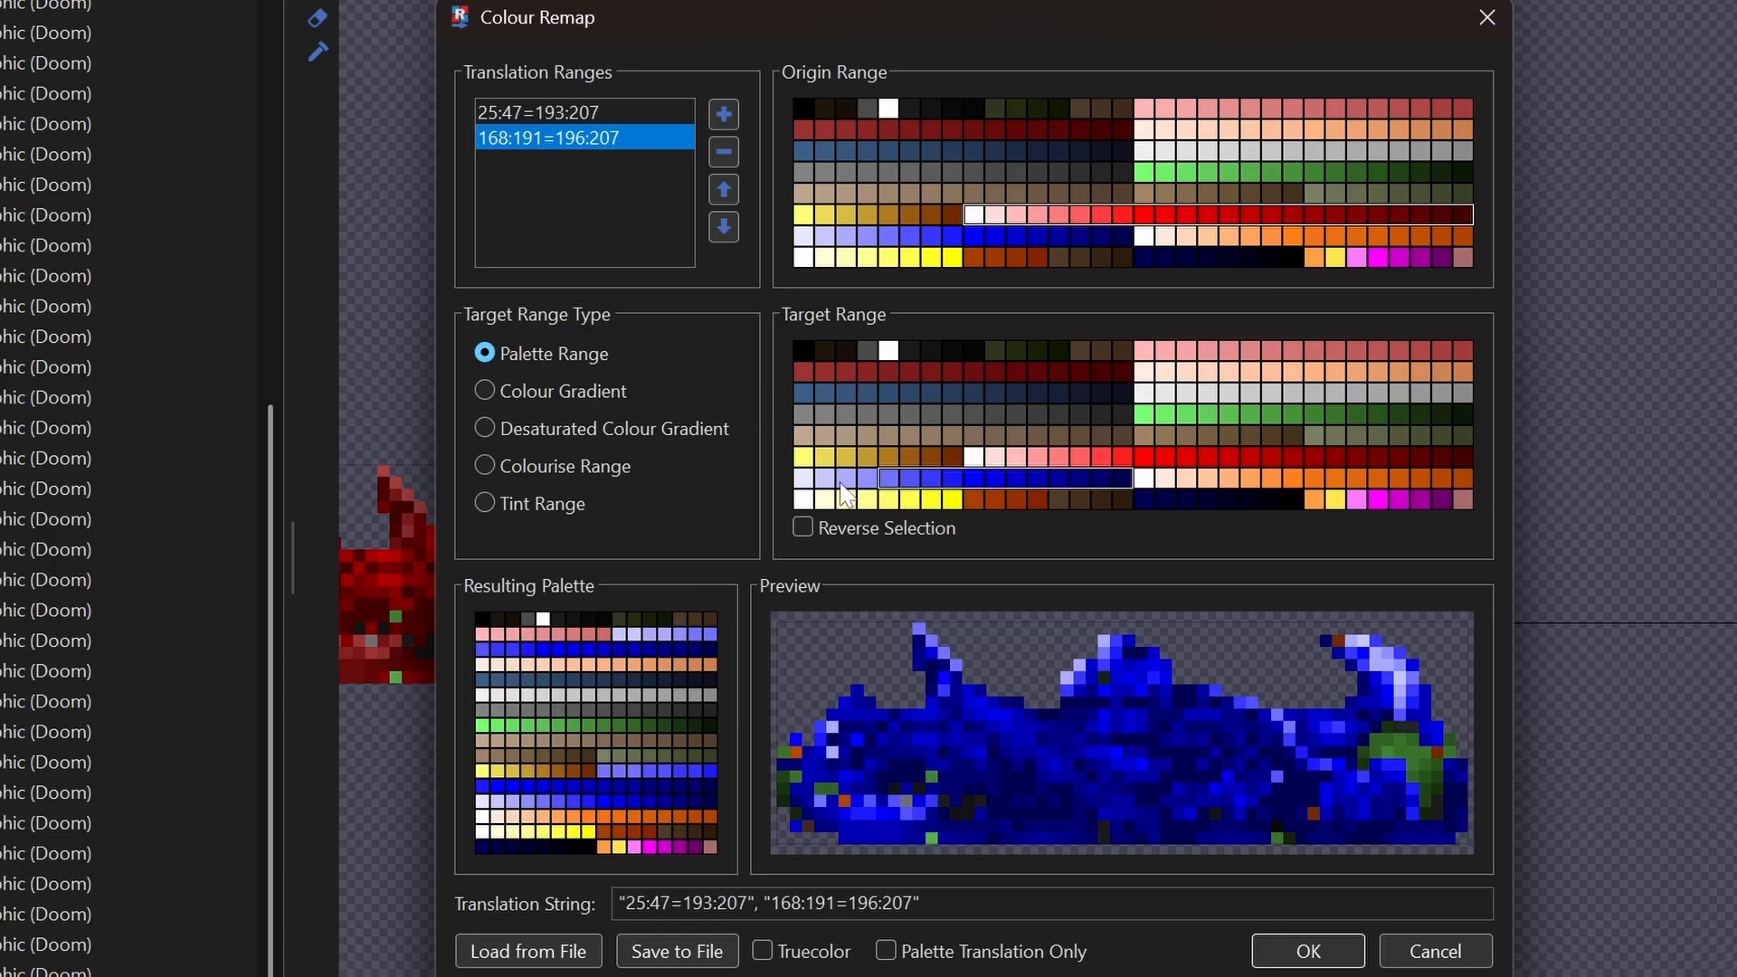
left_click_drag(846, 480, 1121, 480)
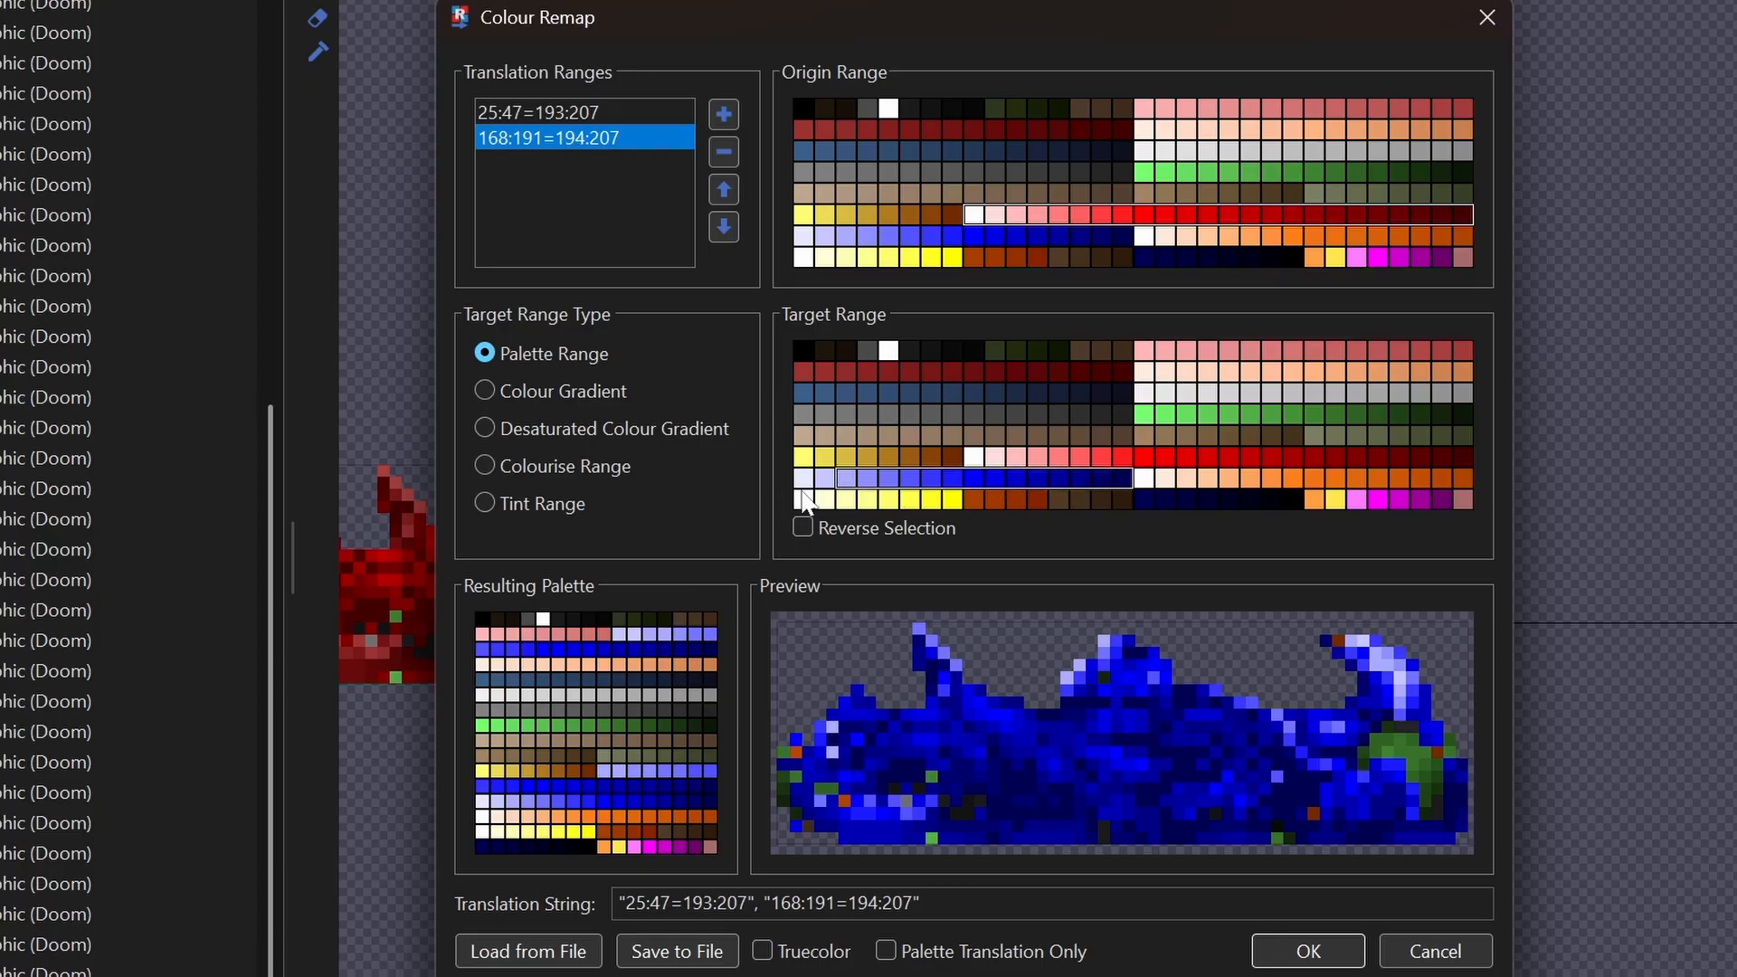
left_click(1322, 965)
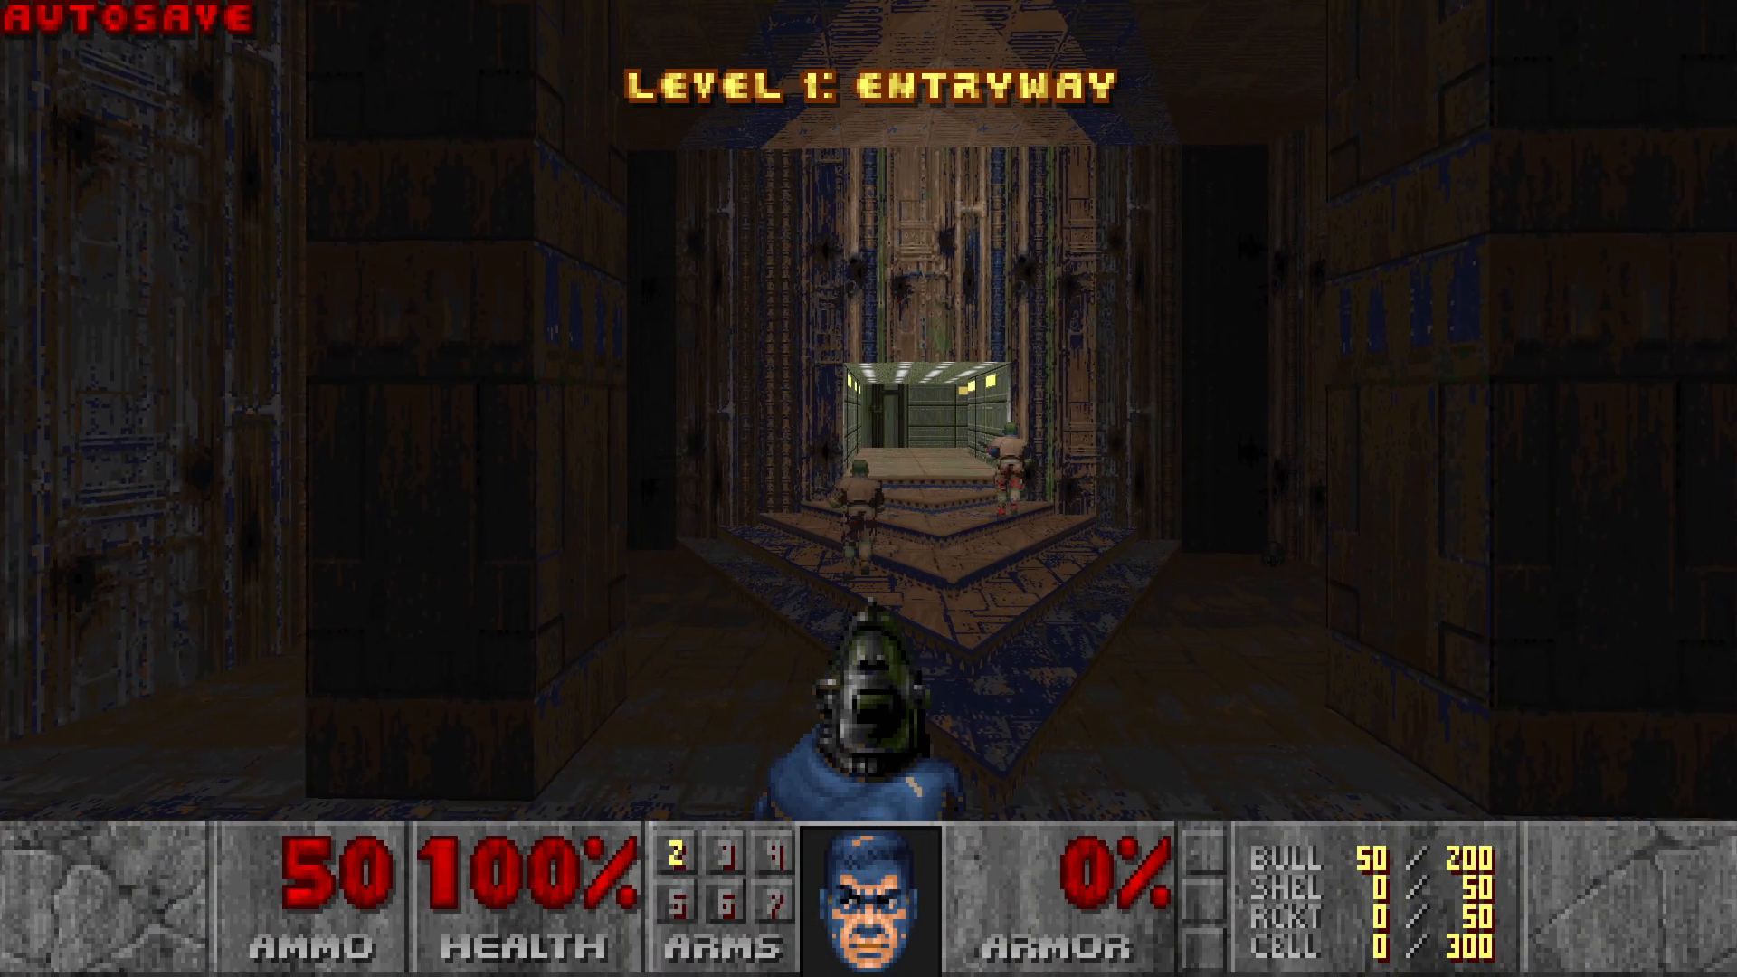
type("idclip")
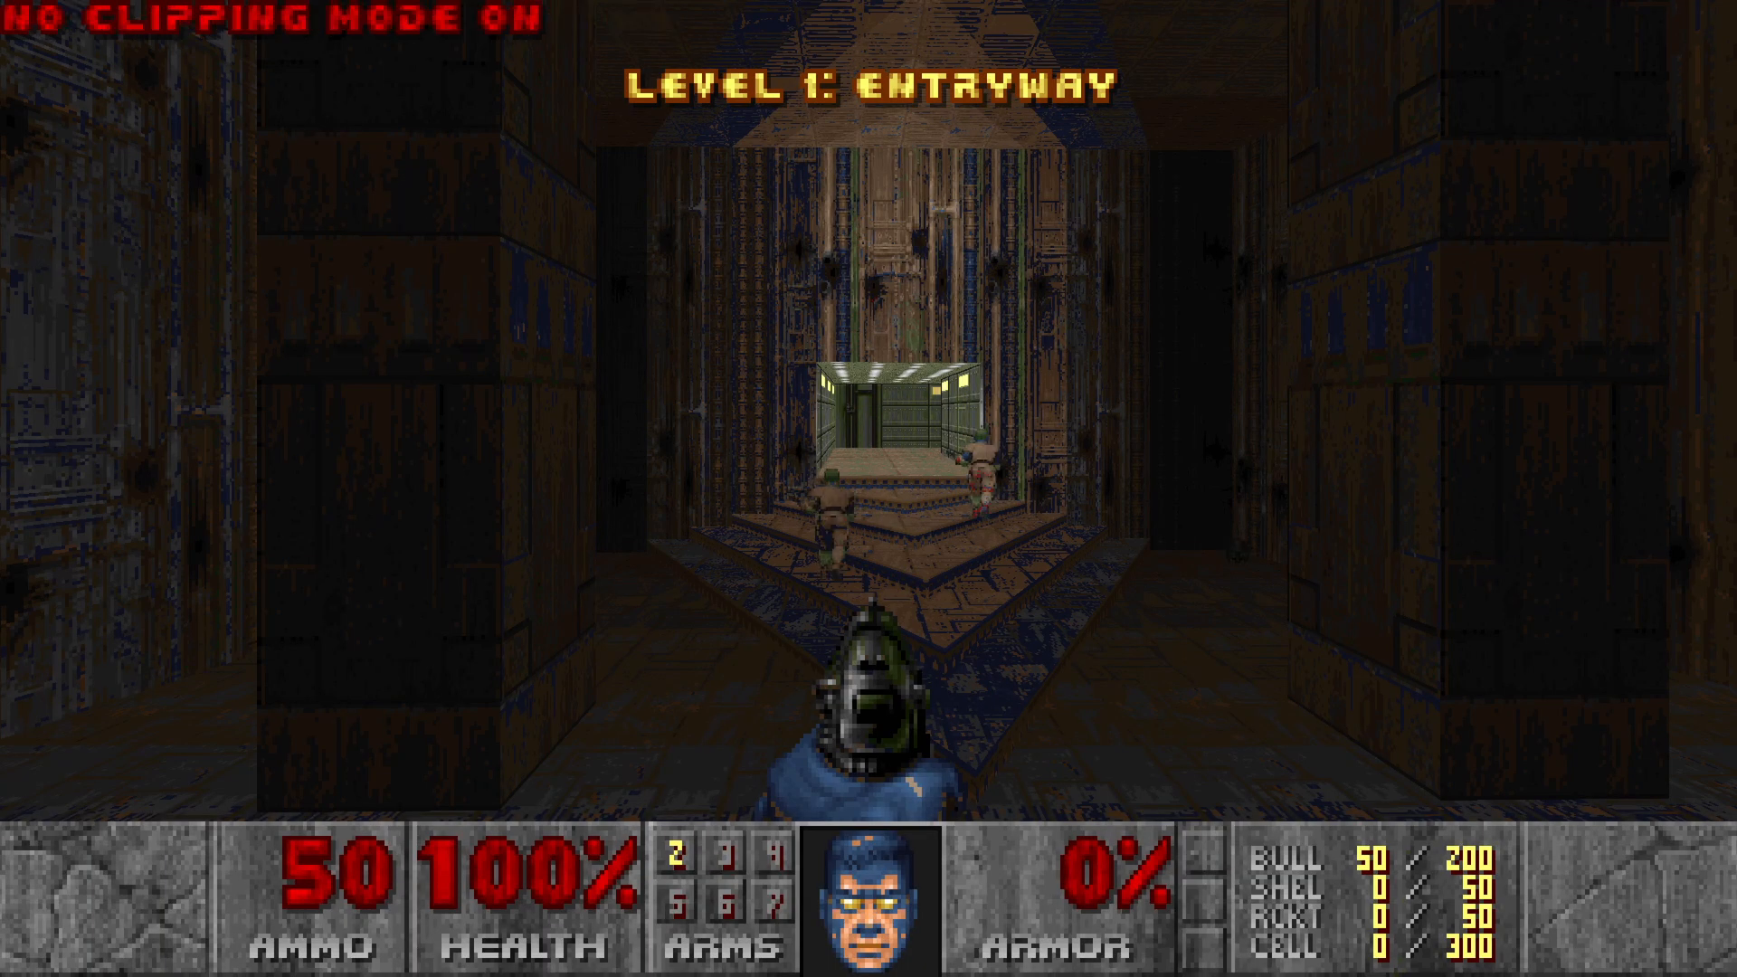
Step: Move out to the courtyard in no-clipping mode and enter the idfa cheat for all weapons and ammo
type("ww")
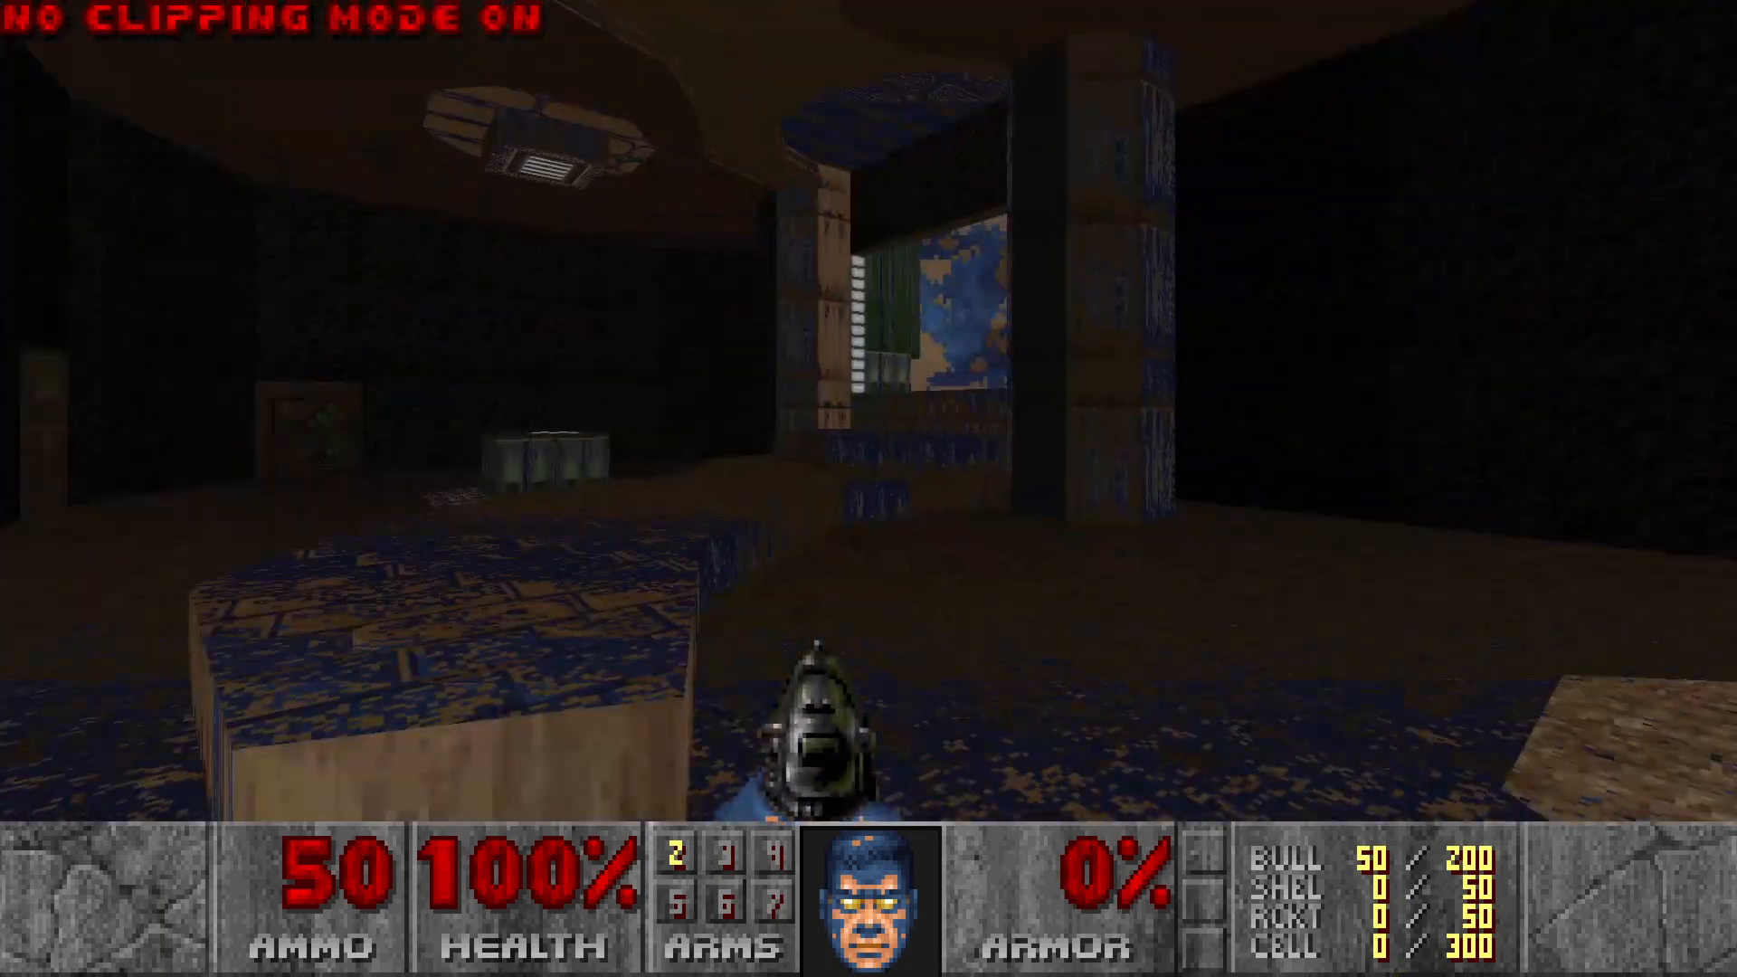
type("w")
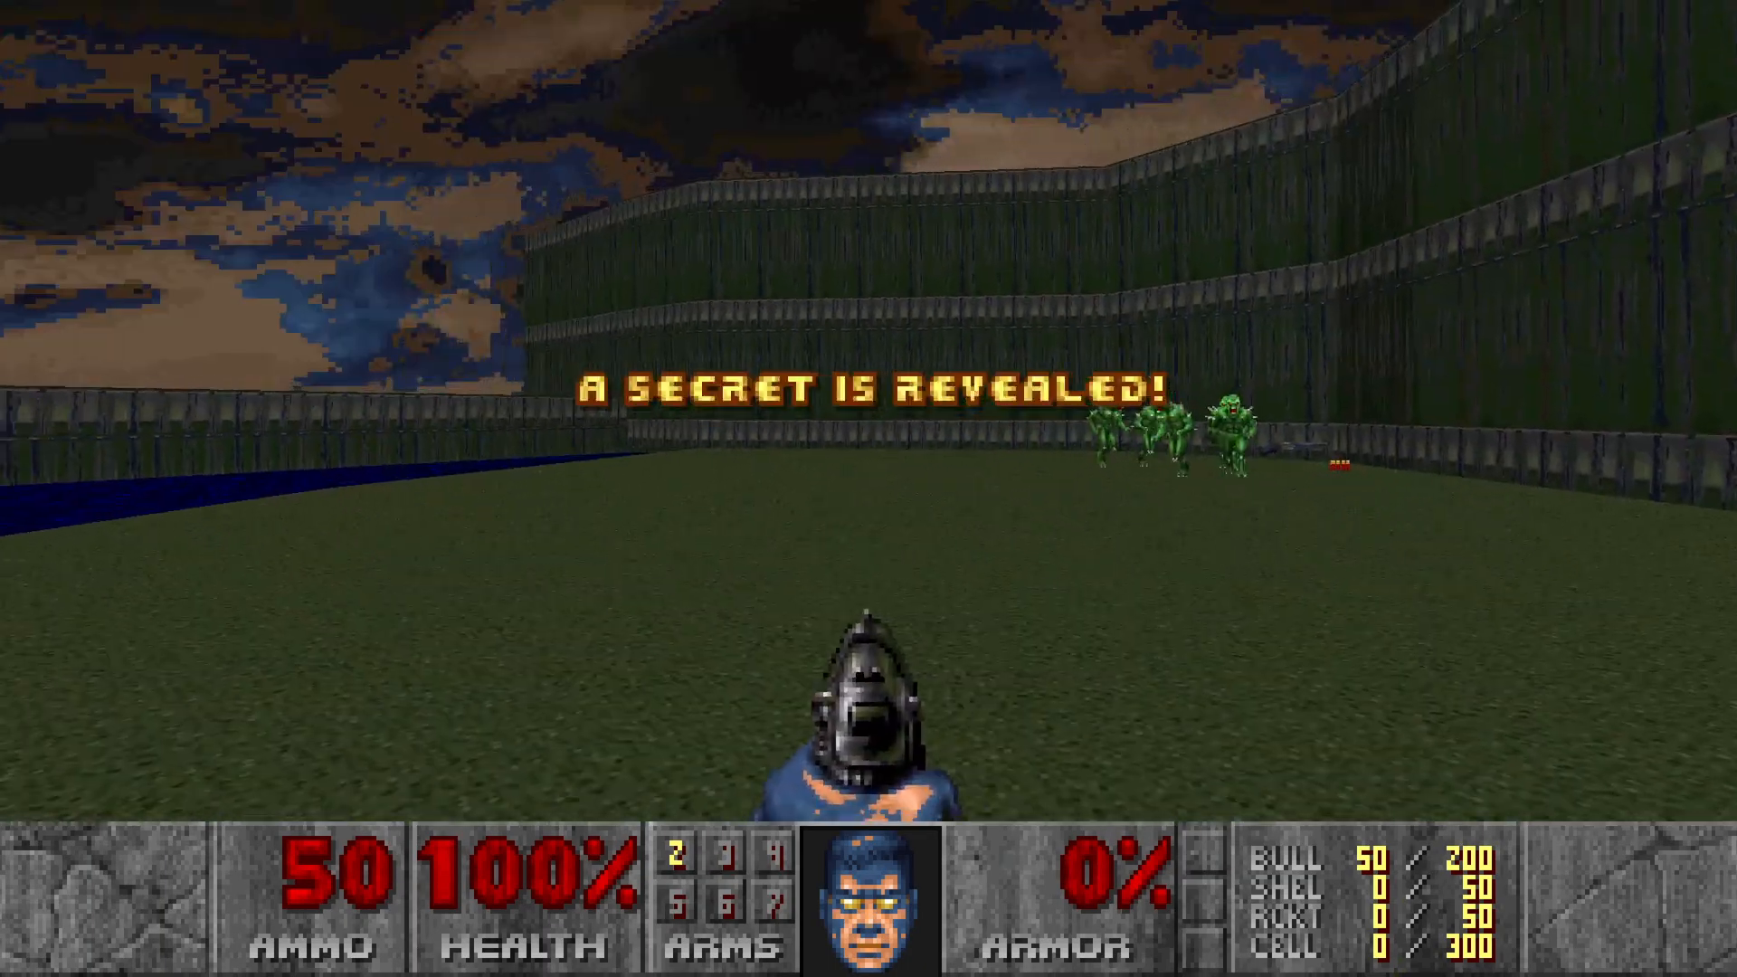
type("idfaa")
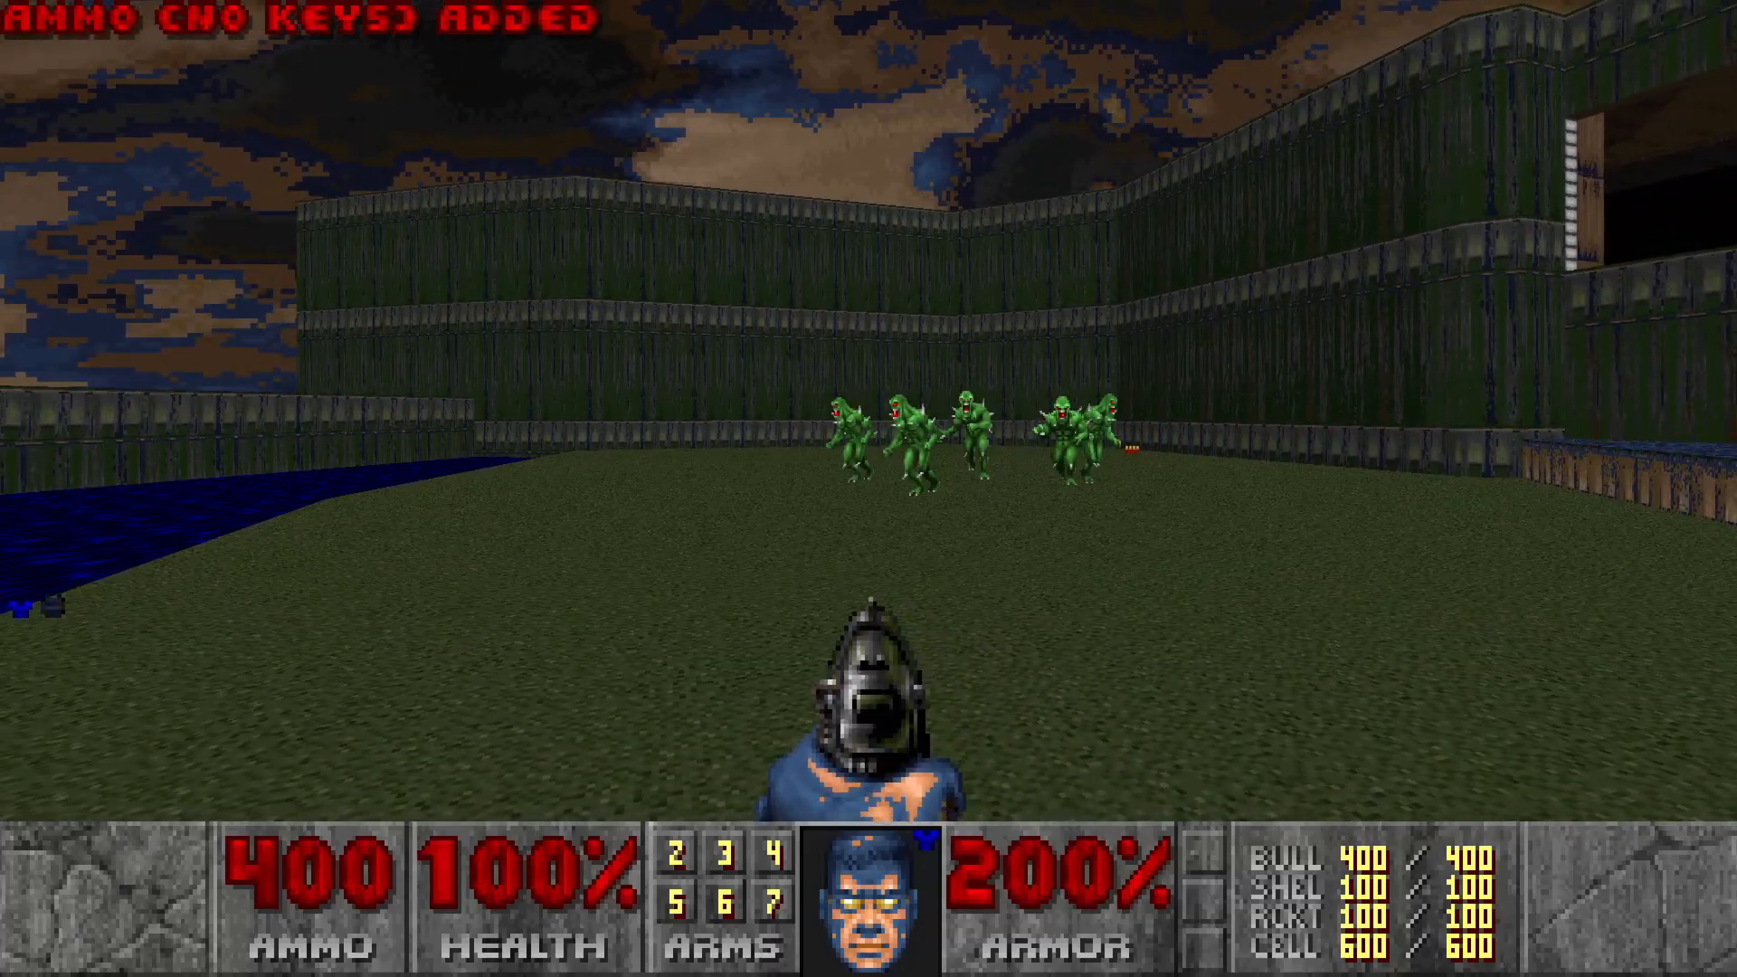
Step: Fire rockets at the green Imps in the courtyard to check the blue blood on their death frames
type("3d")
key("ctrl")
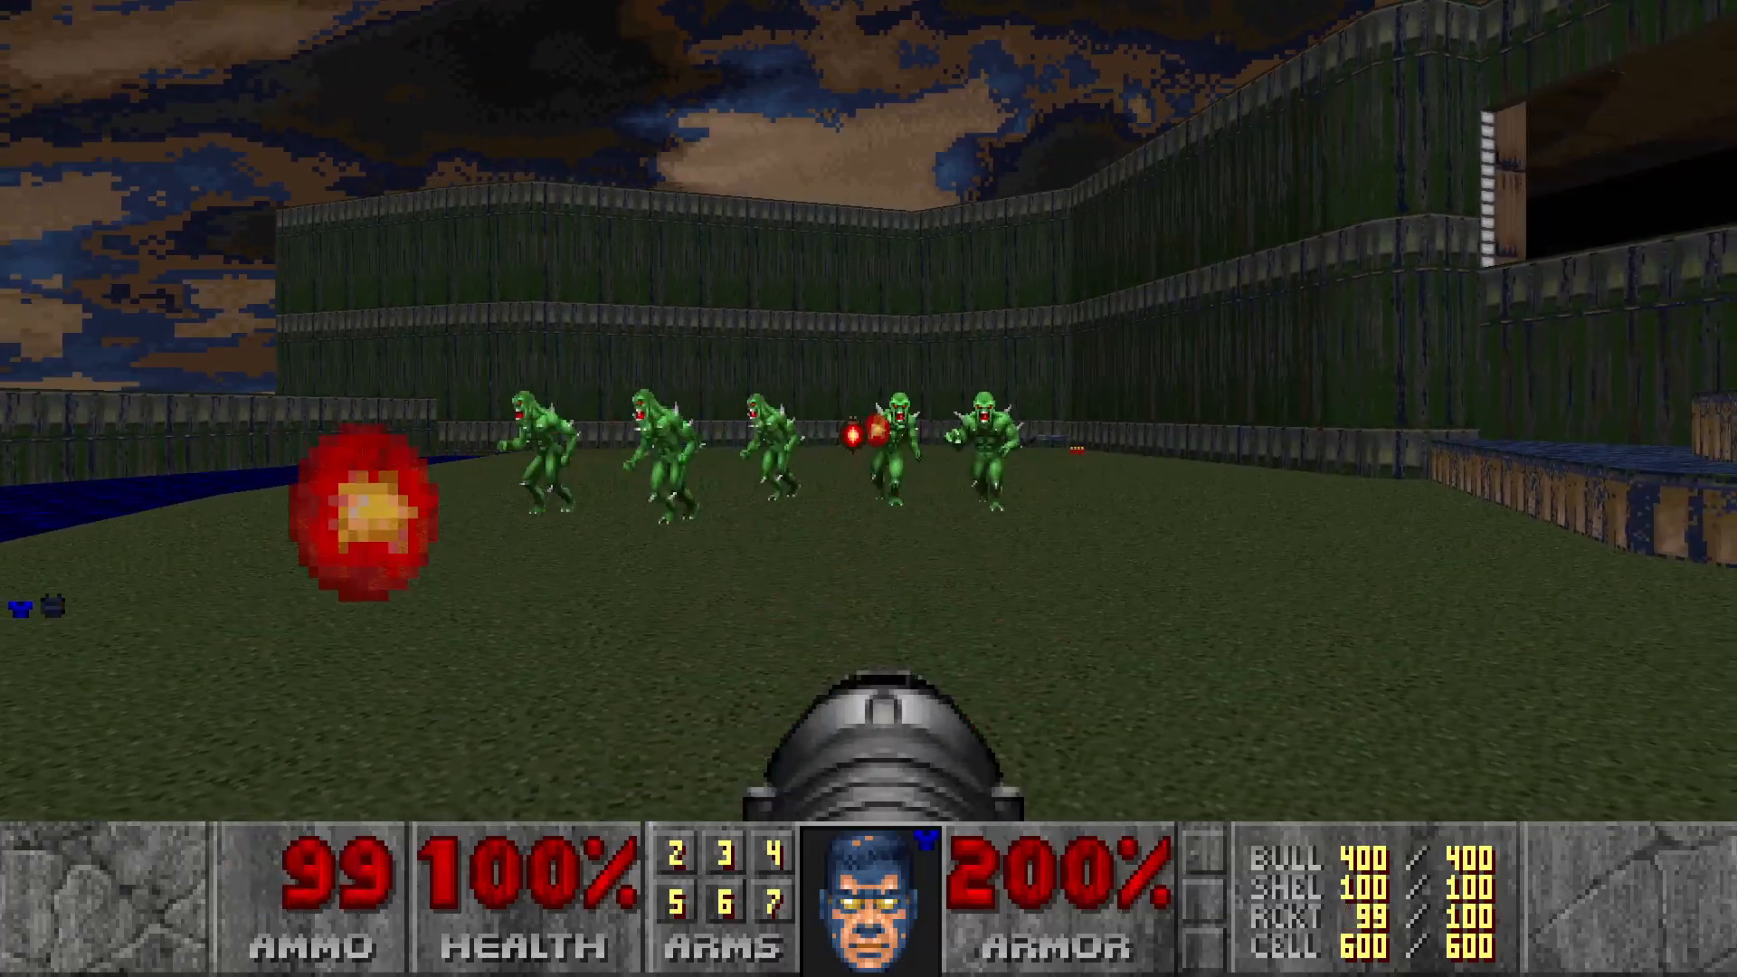
key("d")
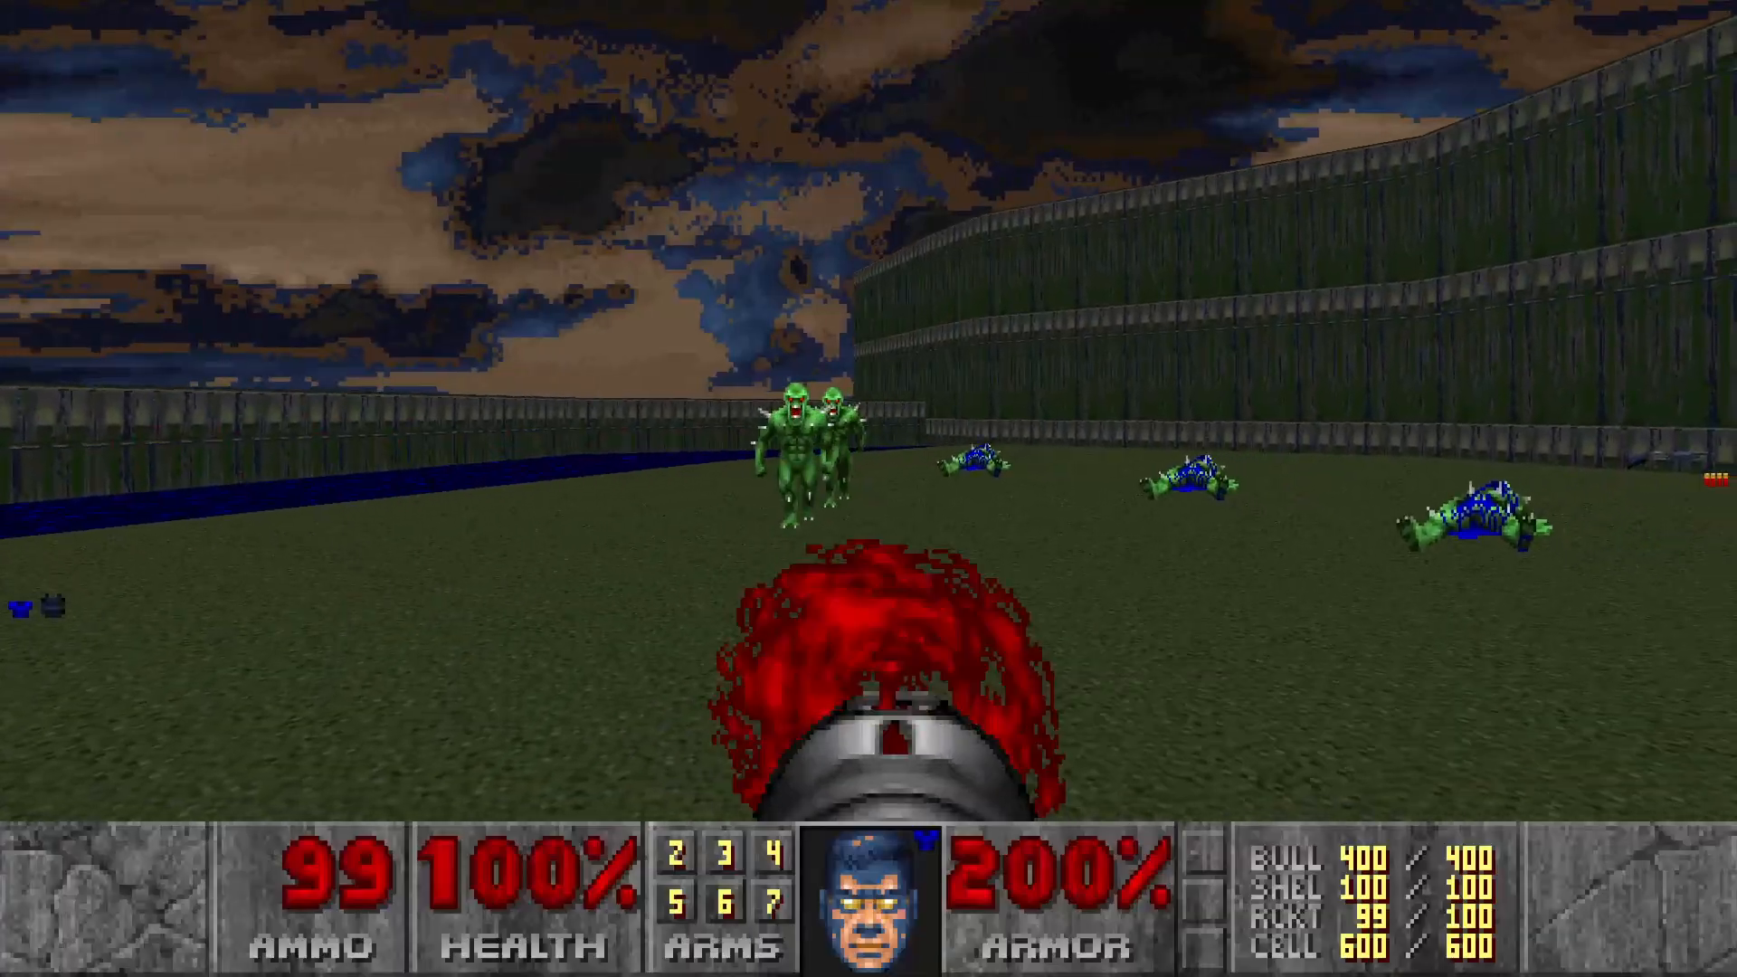
key("ctrl")
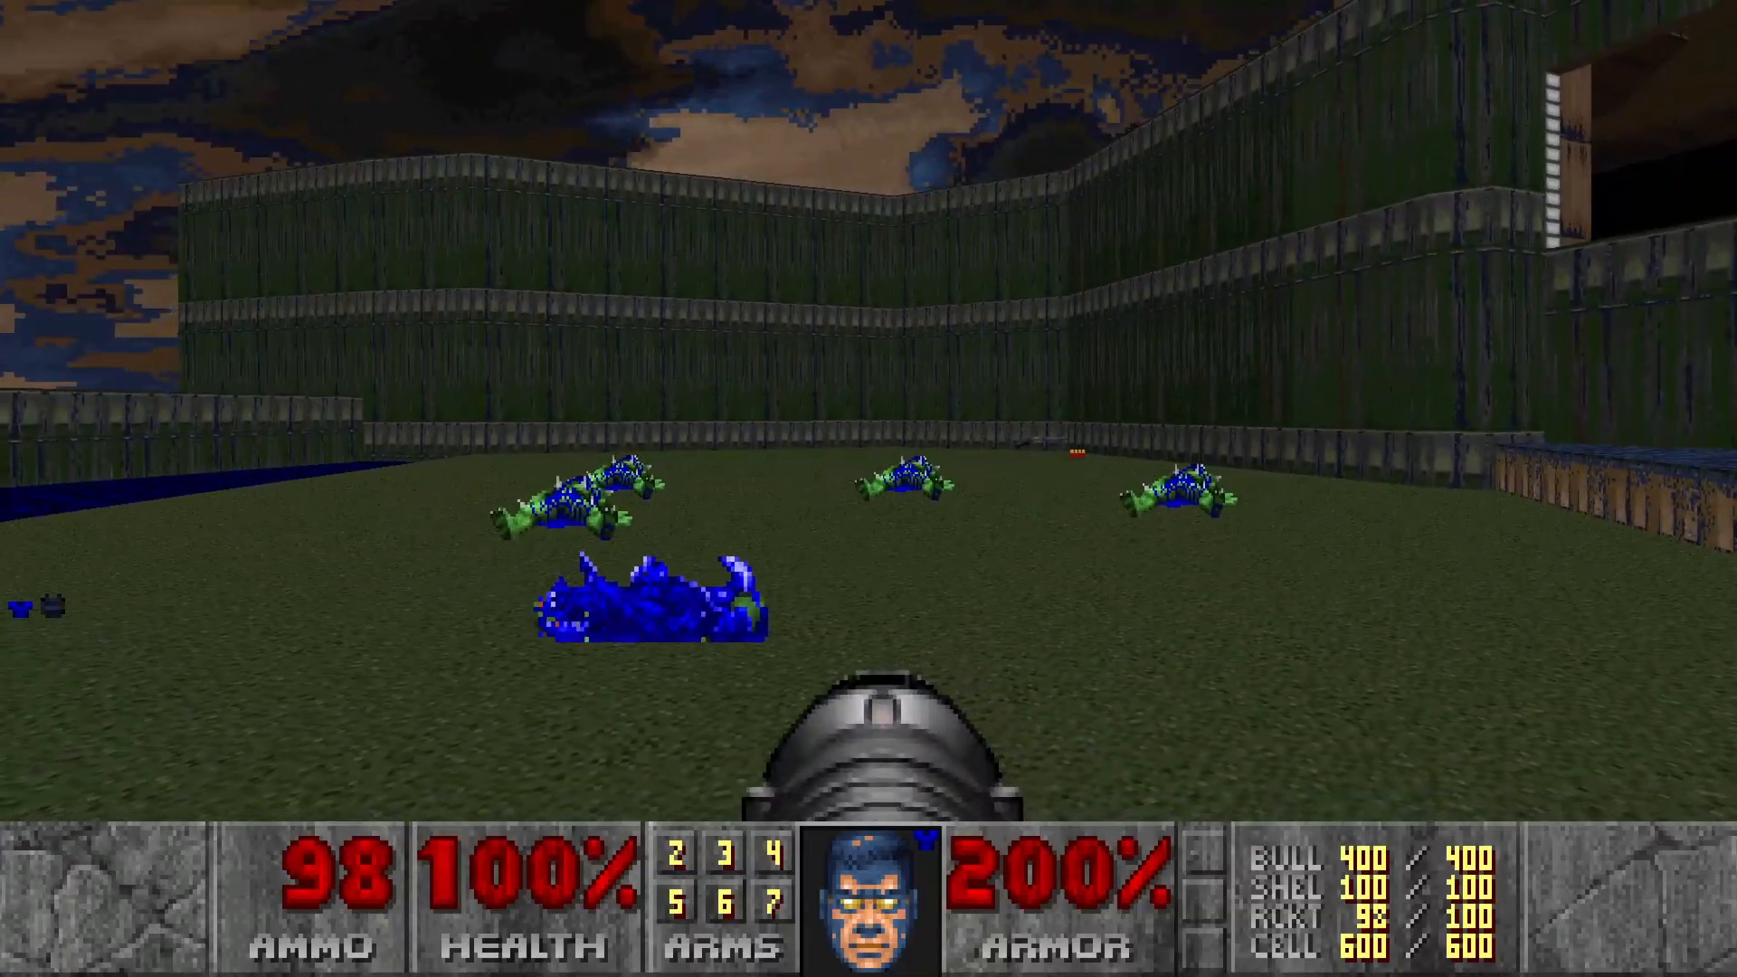
key("3")
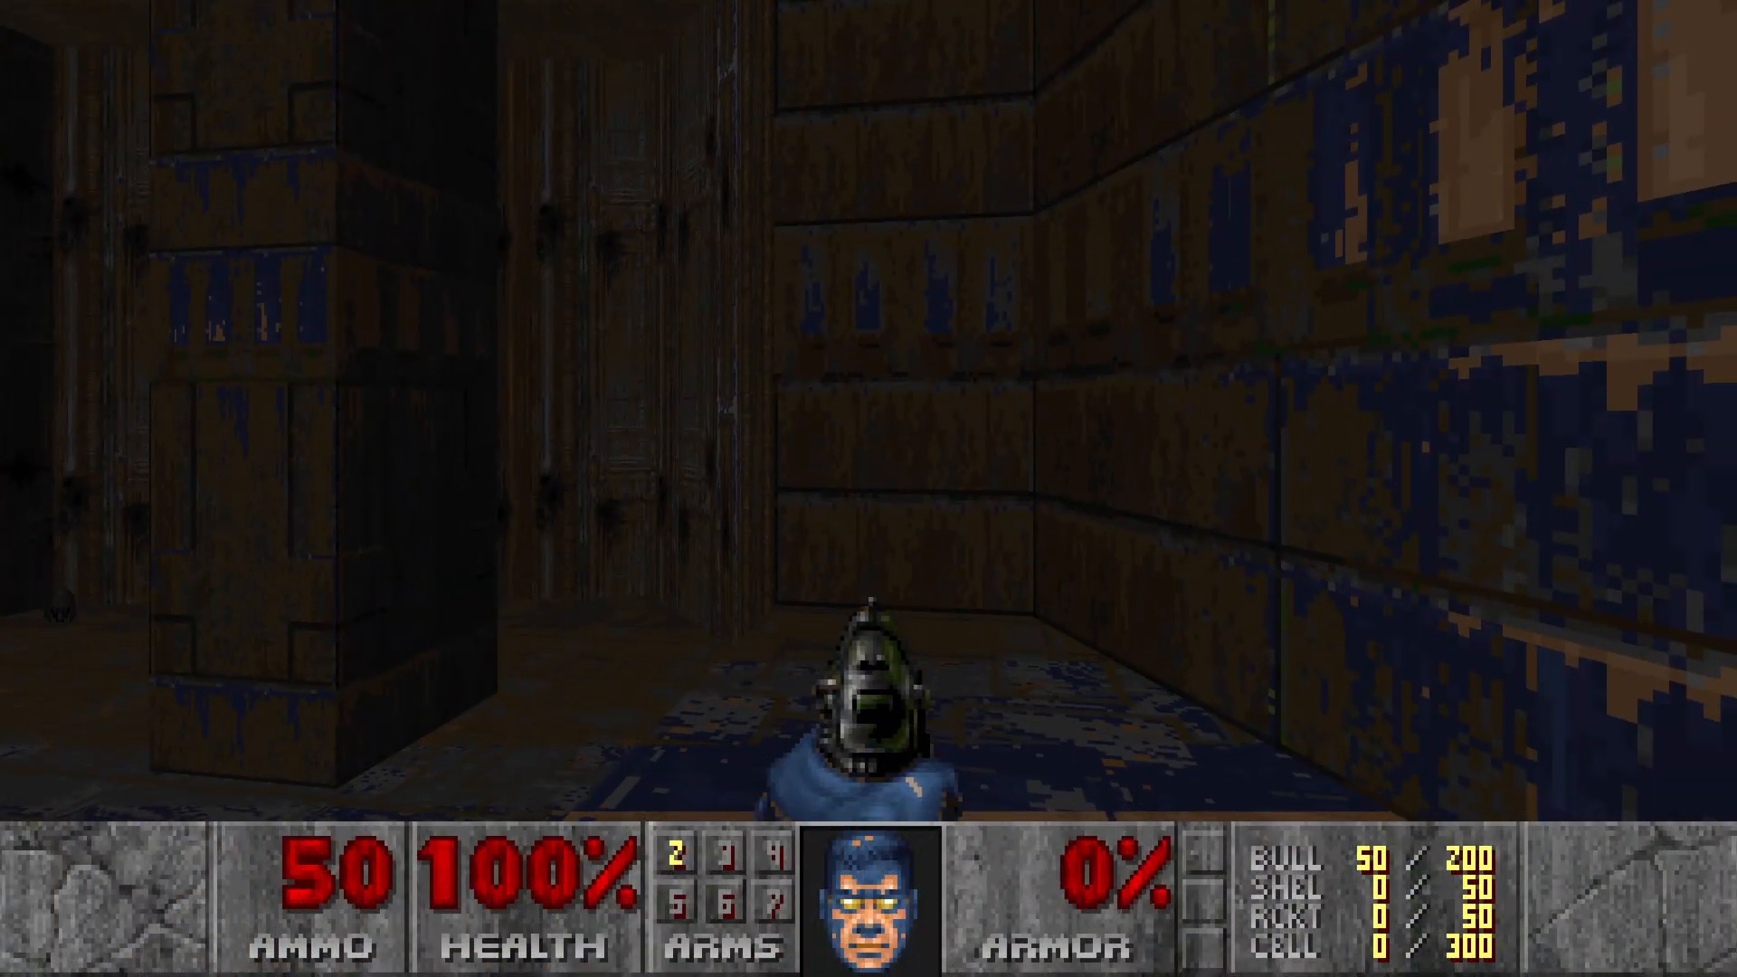
Step: In the restarted level, enter the idfa cheat again, return to the courtyard Imps and equip the chaingun
key("i")
key("d")
key("f")
key("a")
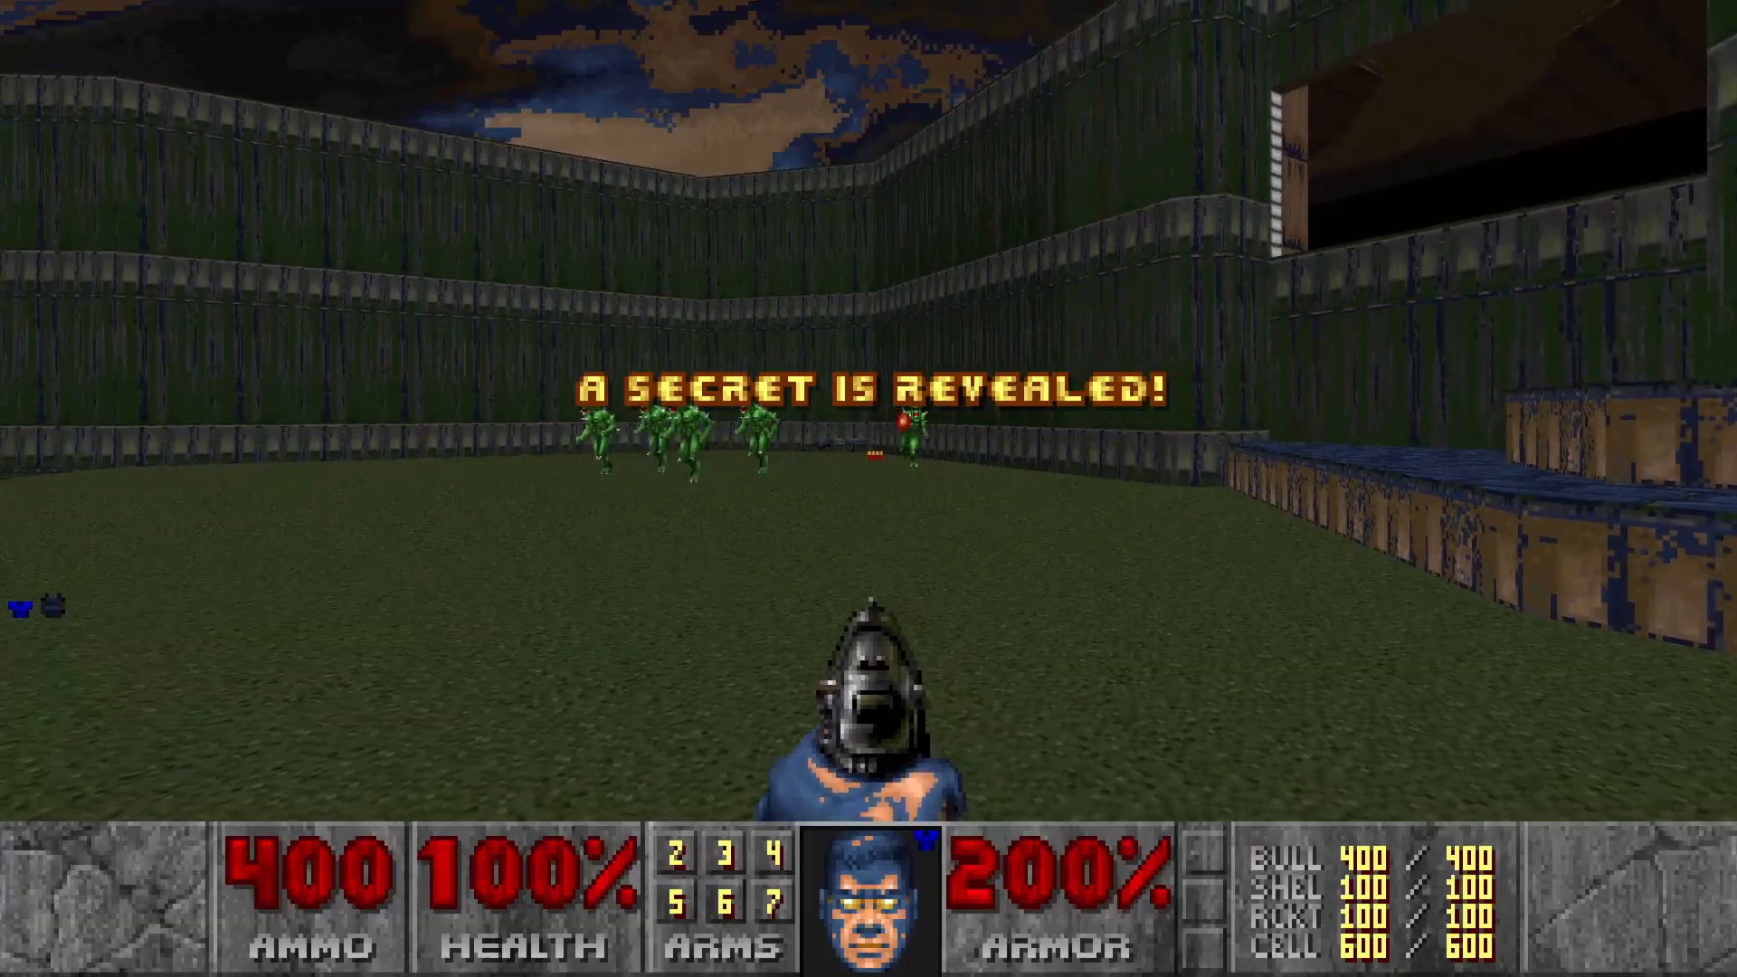
key("a")
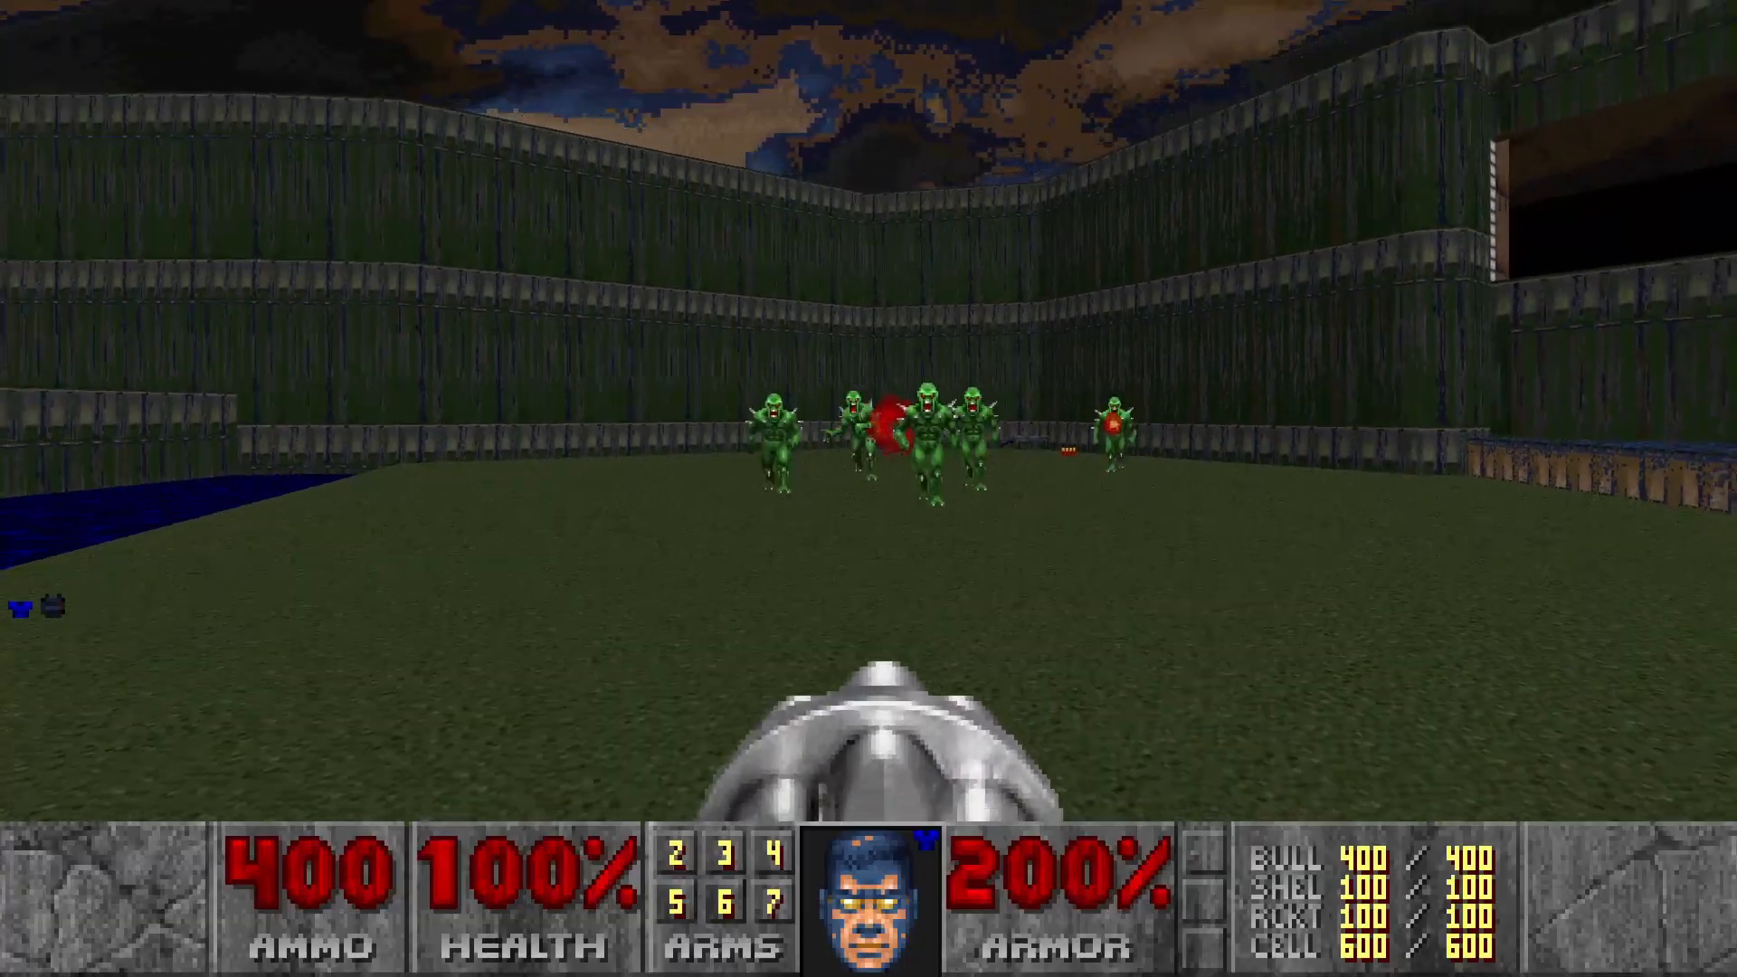
Step: Shoot the Imps with the chaingun to check their regular death frames, and exit the game
key("ctrl")
key("a")
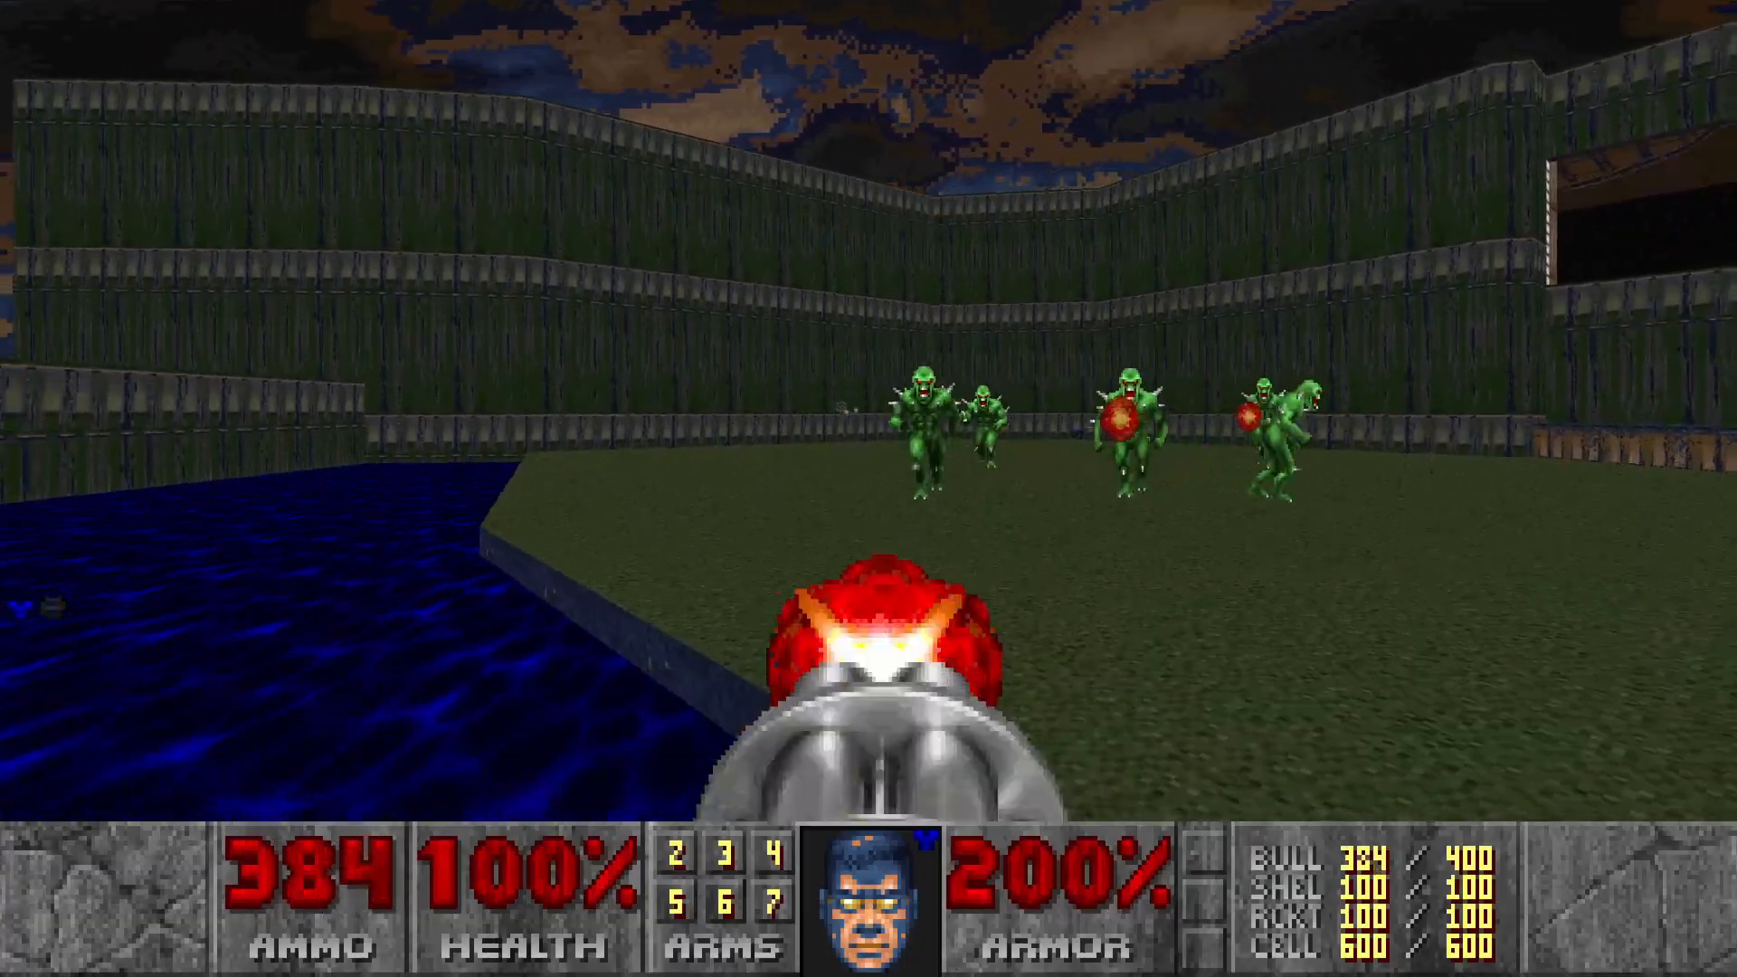
key("d")
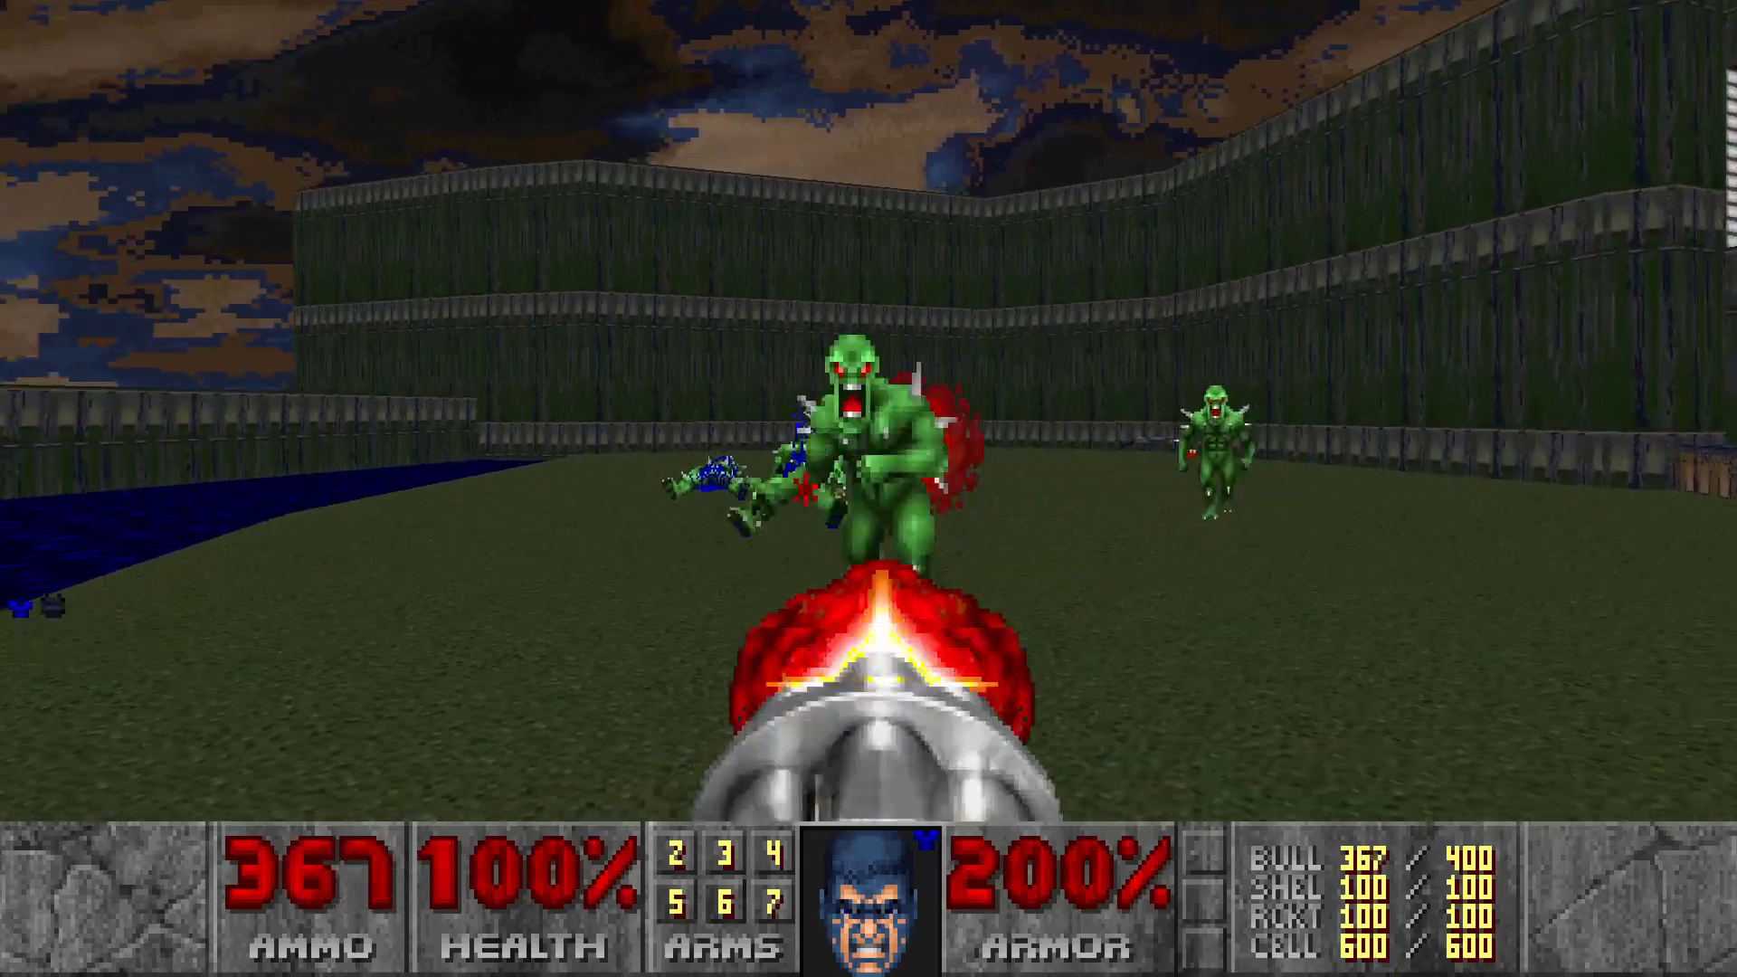
key("d")
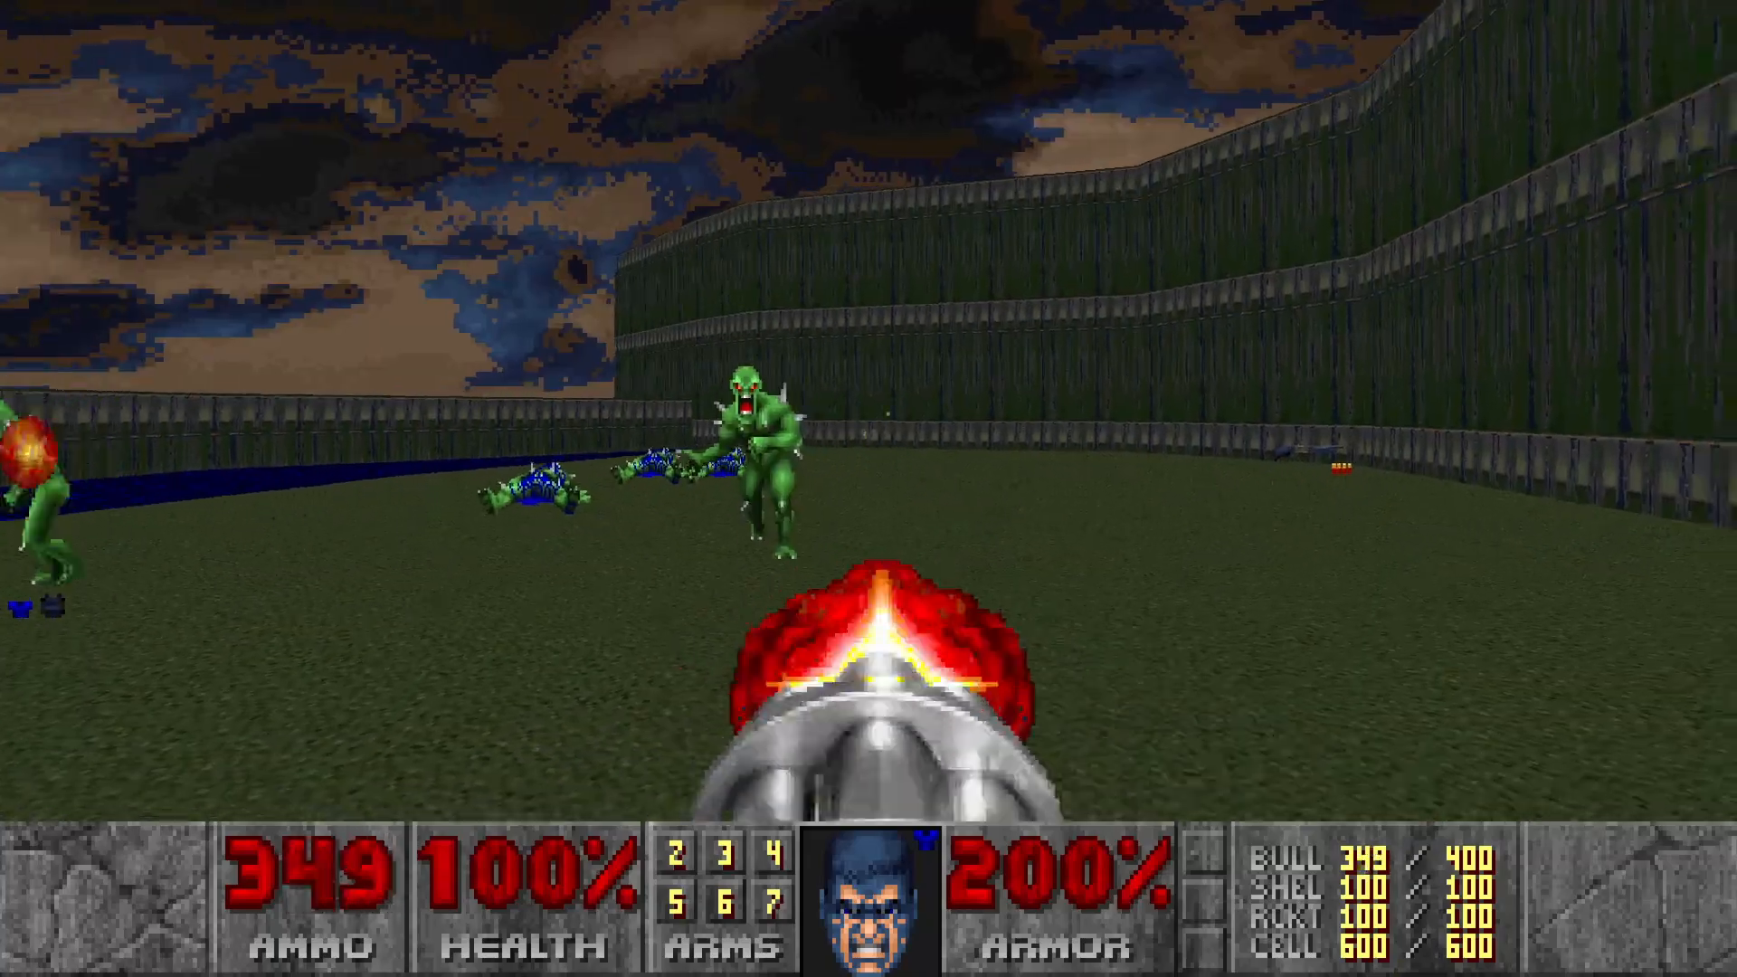
key("d")
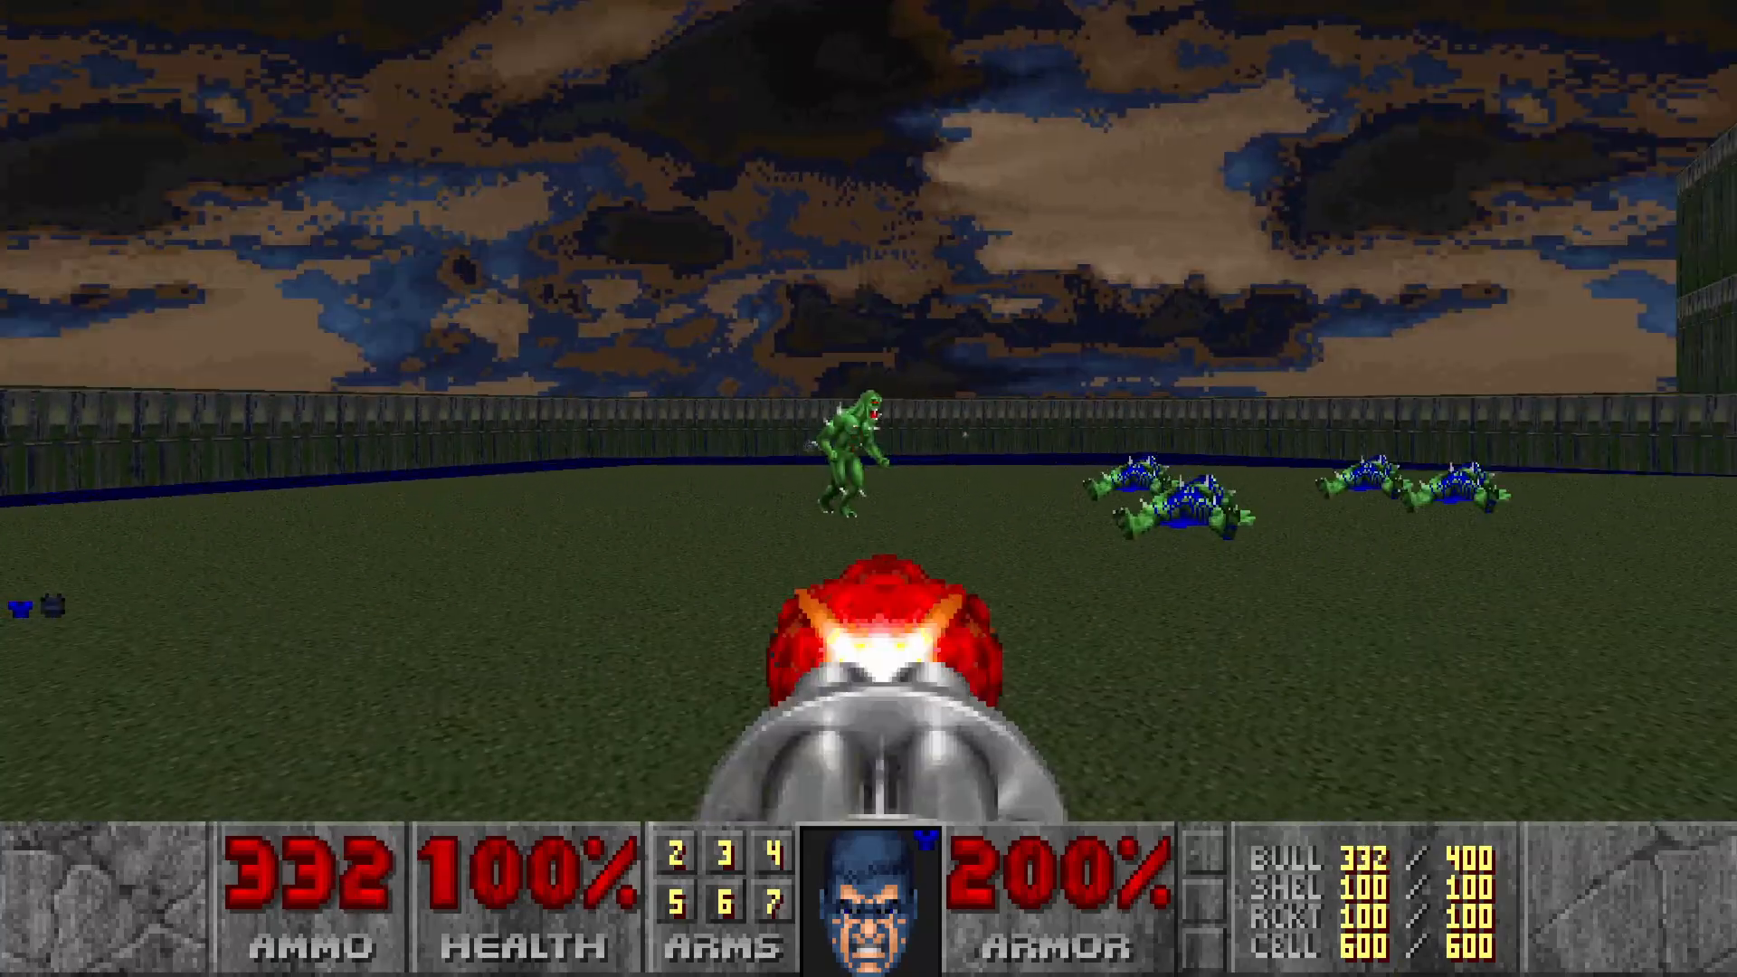
key("w")
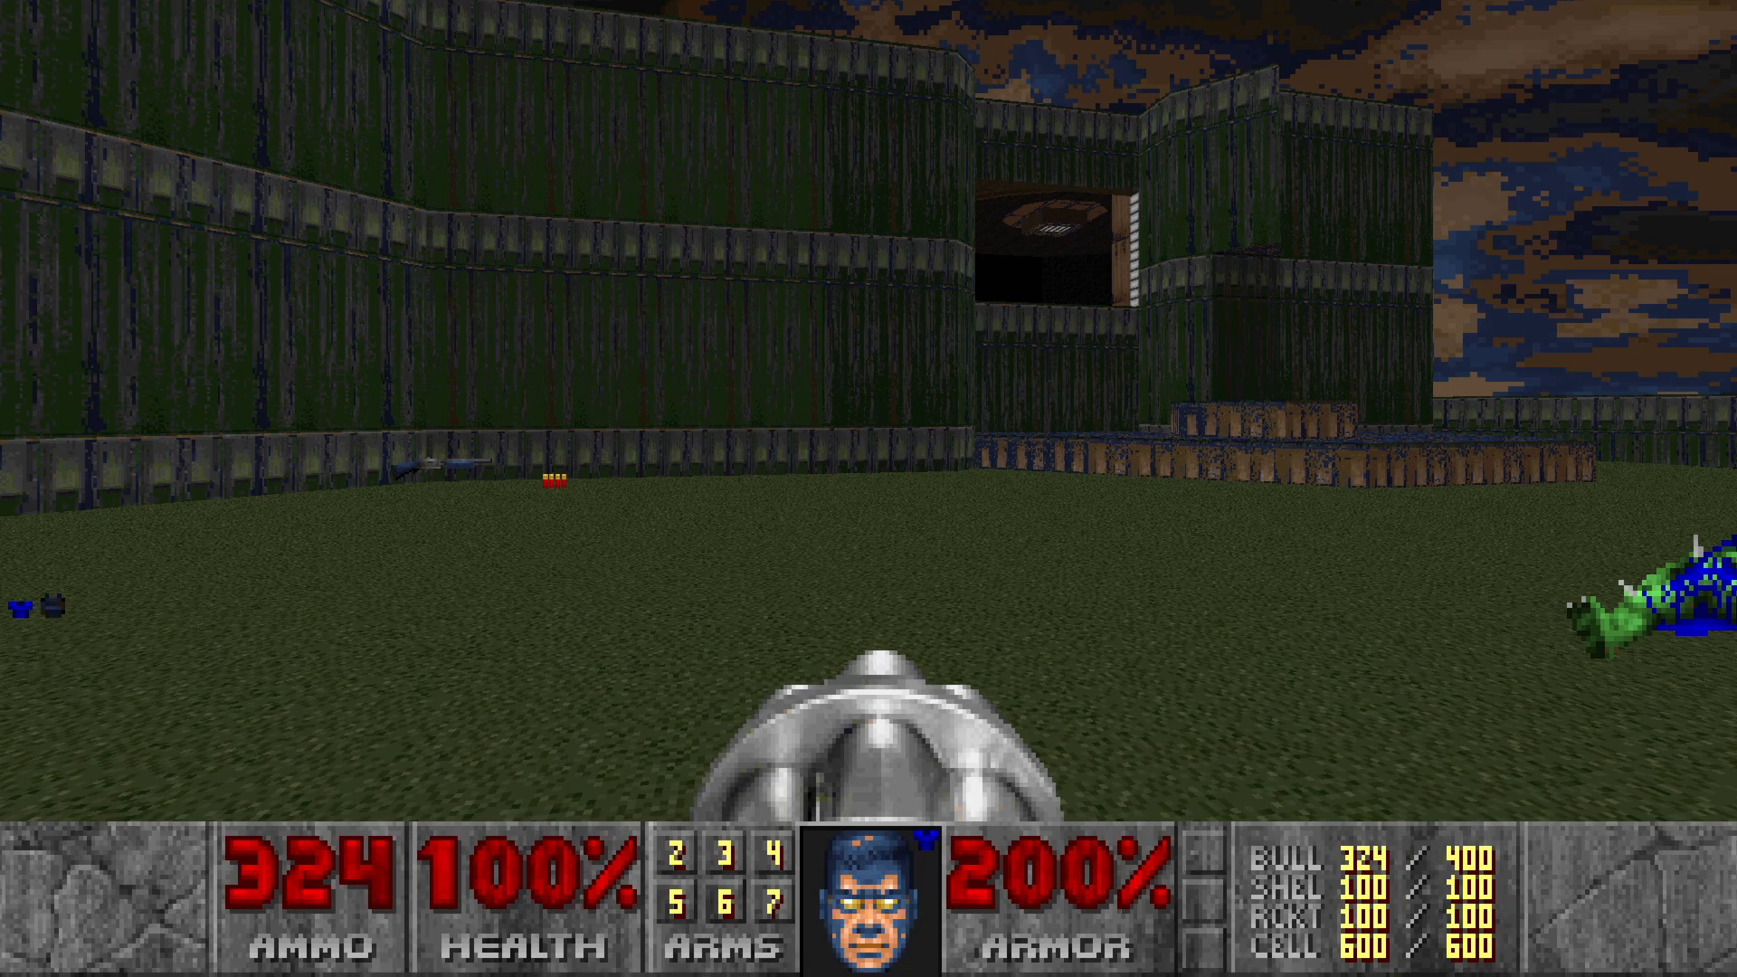
key("Escape")
key("Up")
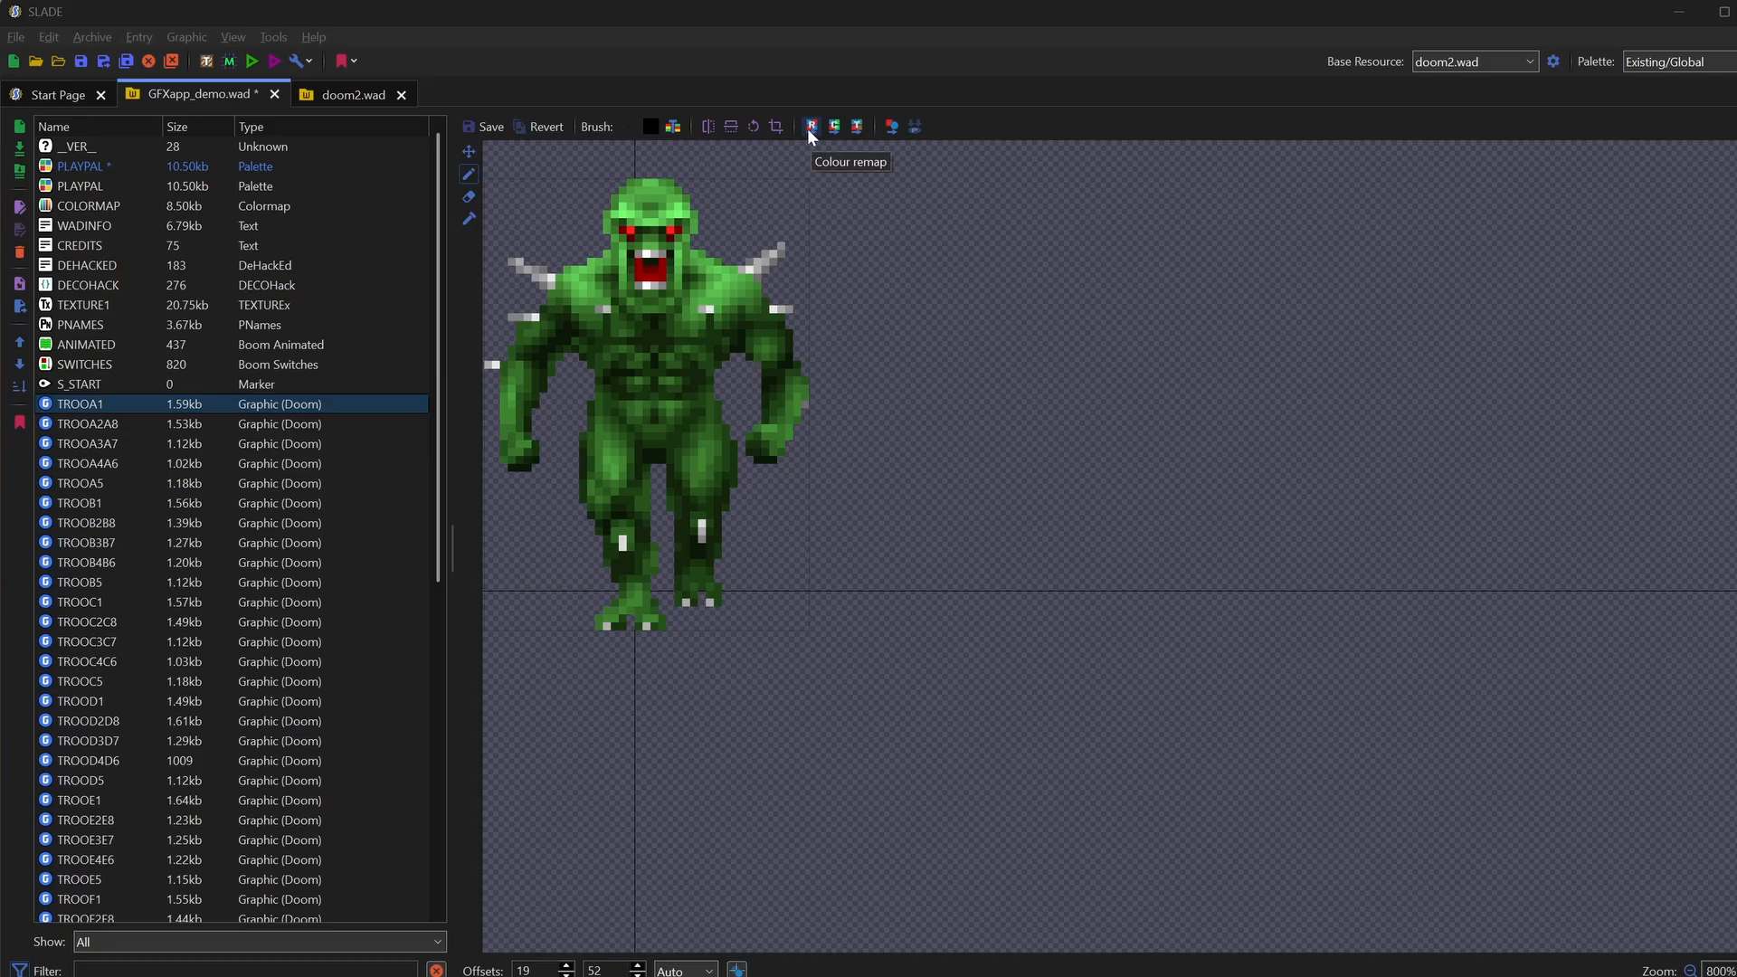
Step: Start a colour remap of TROOA1 with pink target 250 and test the origin range 16:47 in the preview
left_click(809, 129)
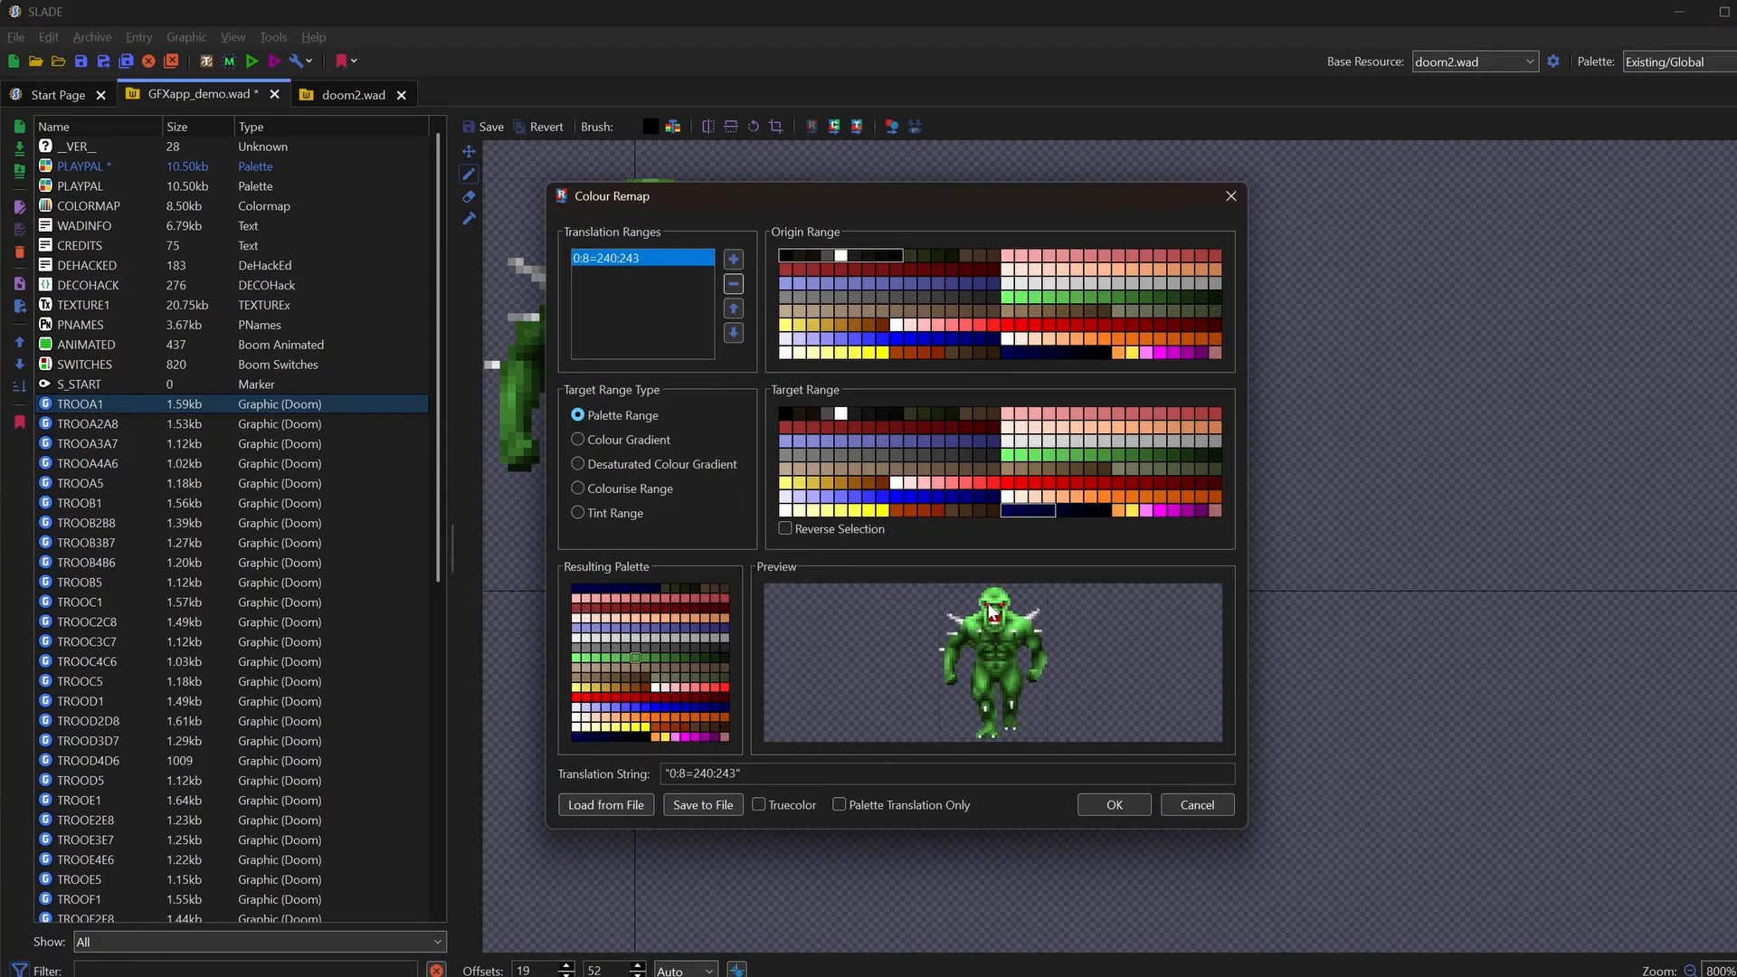
left_click(1148, 513)
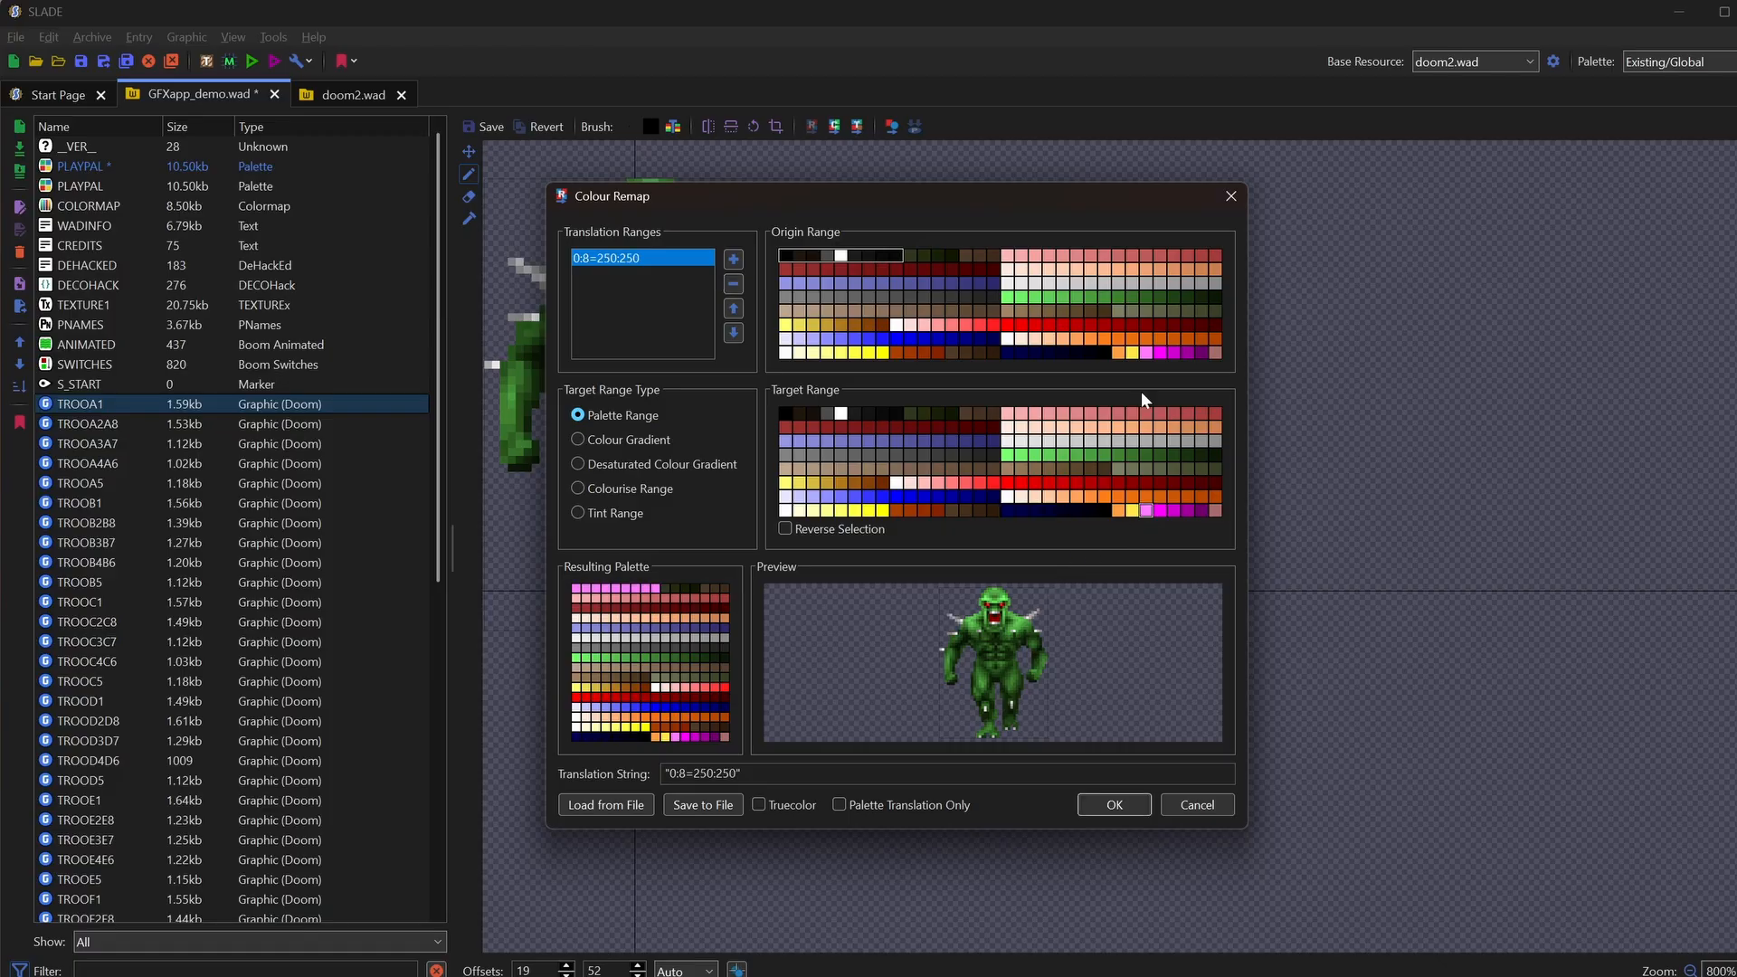
left_click_drag(1188, 256, 1218, 275)
left_click_drag(1009, 257, 1218, 257)
left_click_drag(786, 270, 997, 275)
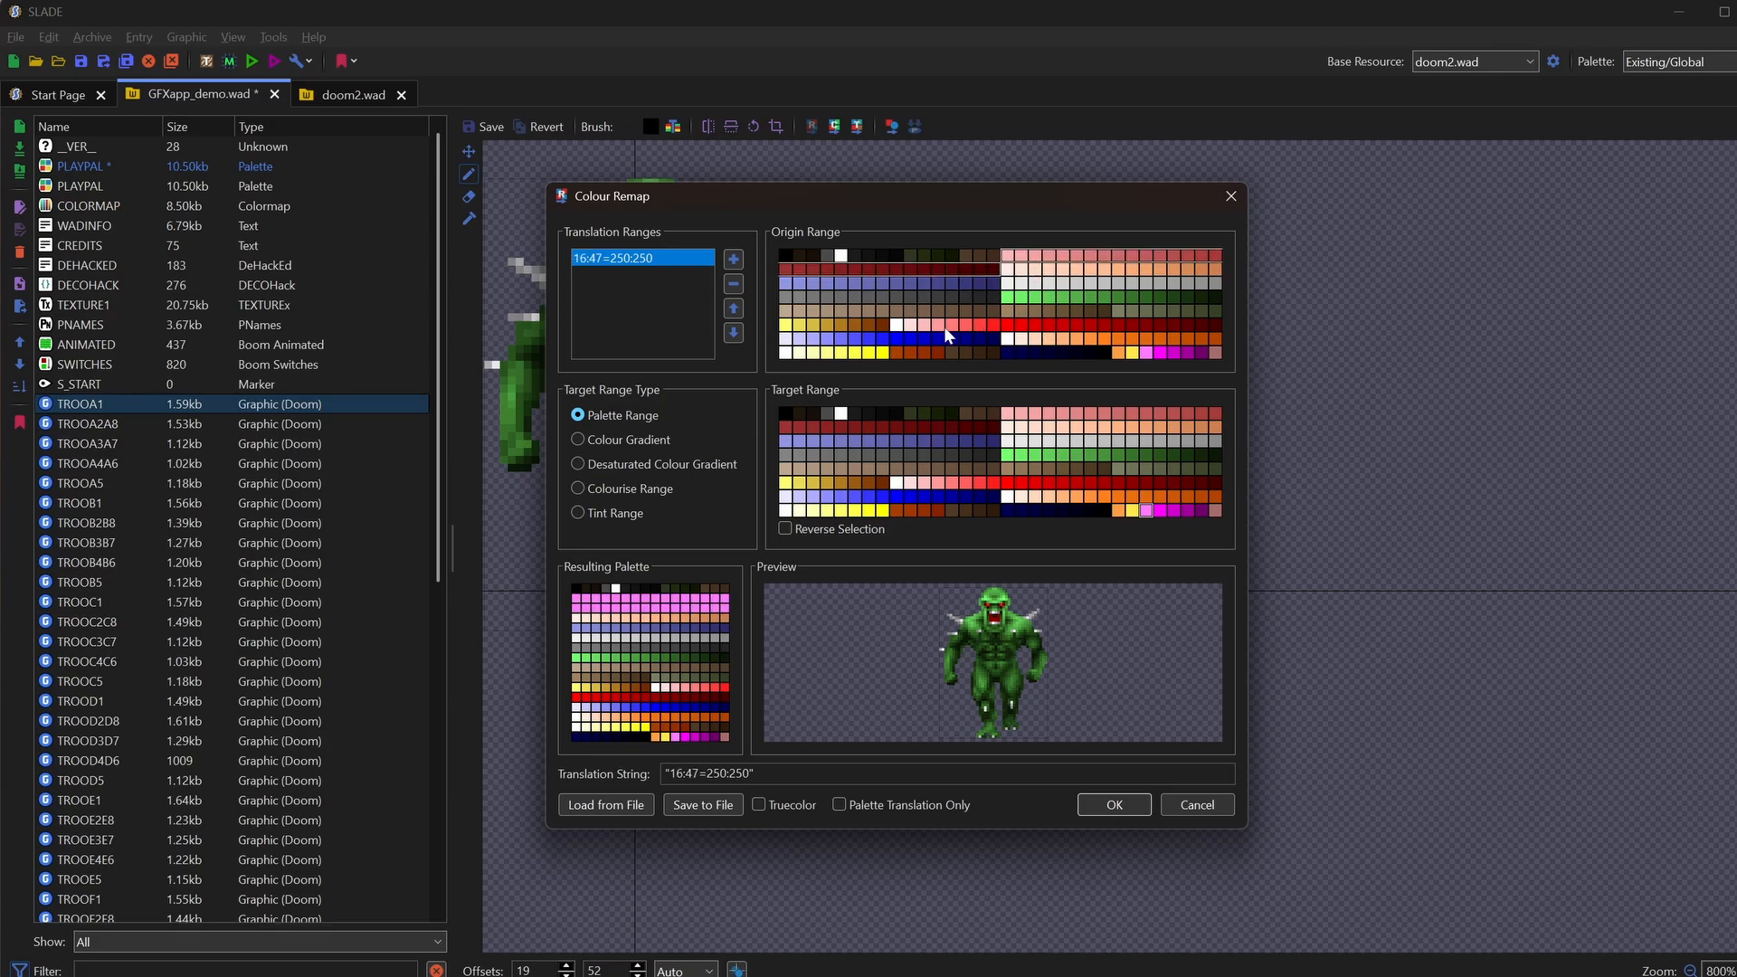
Step: Probe the red origin range 168:190 and its individual darker reds against the Imp's eyes
left_click_drag(897, 325, 1209, 324)
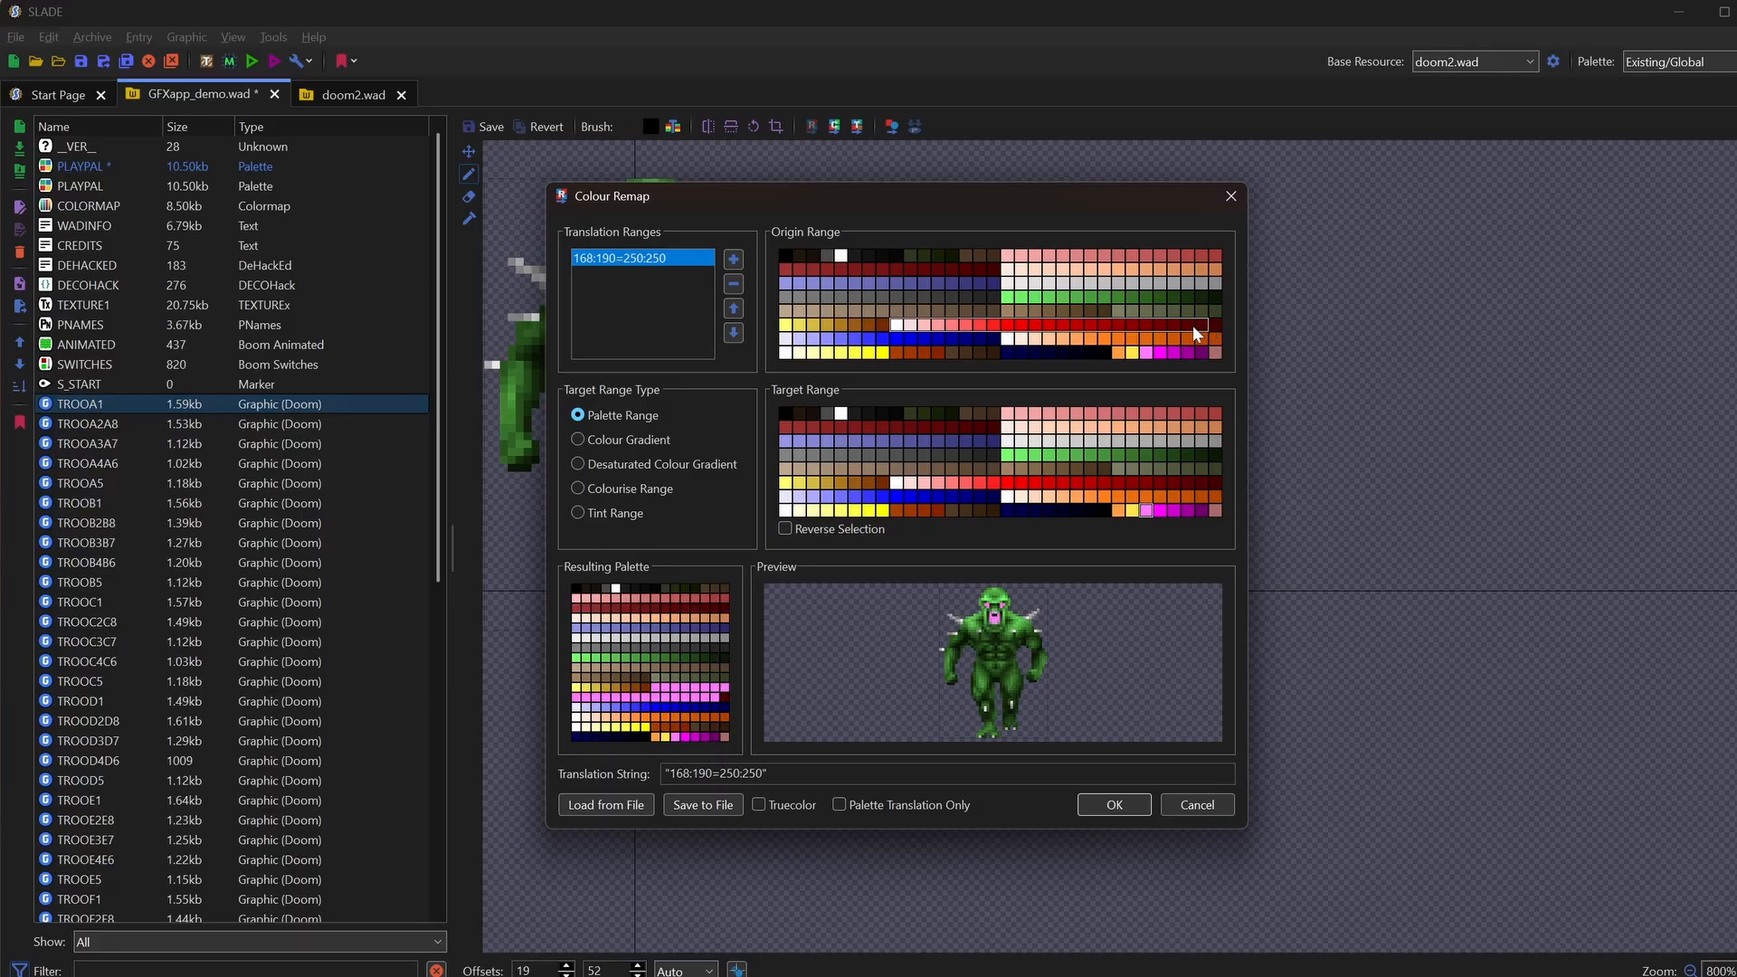
left_click(1191, 326)
left_click(1151, 326)
left_click(1112, 328)
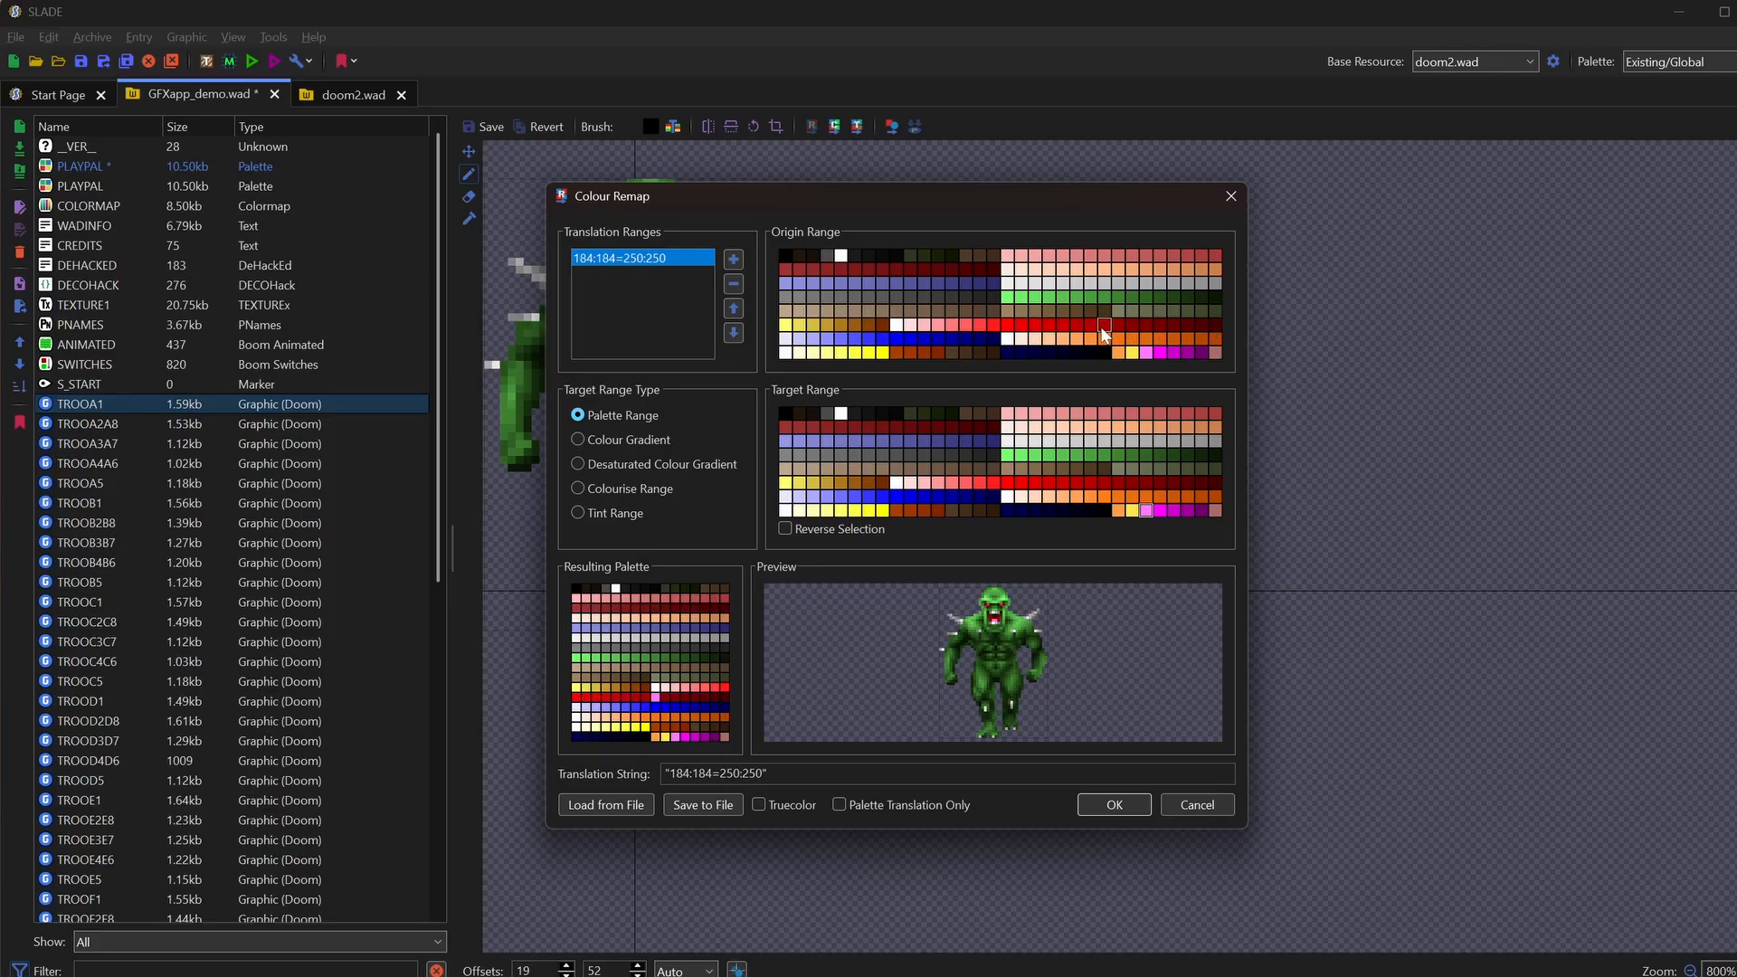
left_click(1077, 326)
left_click(1063, 326)
left_click(1036, 326)
left_click(1021, 326)
Step: Narrow the origin range down to the single bright red colour 175 used by the Imp's eyes
left_click_drag(897, 325, 1020, 328)
left_click(937, 325)
left_click(954, 325)
left_click(994, 325)
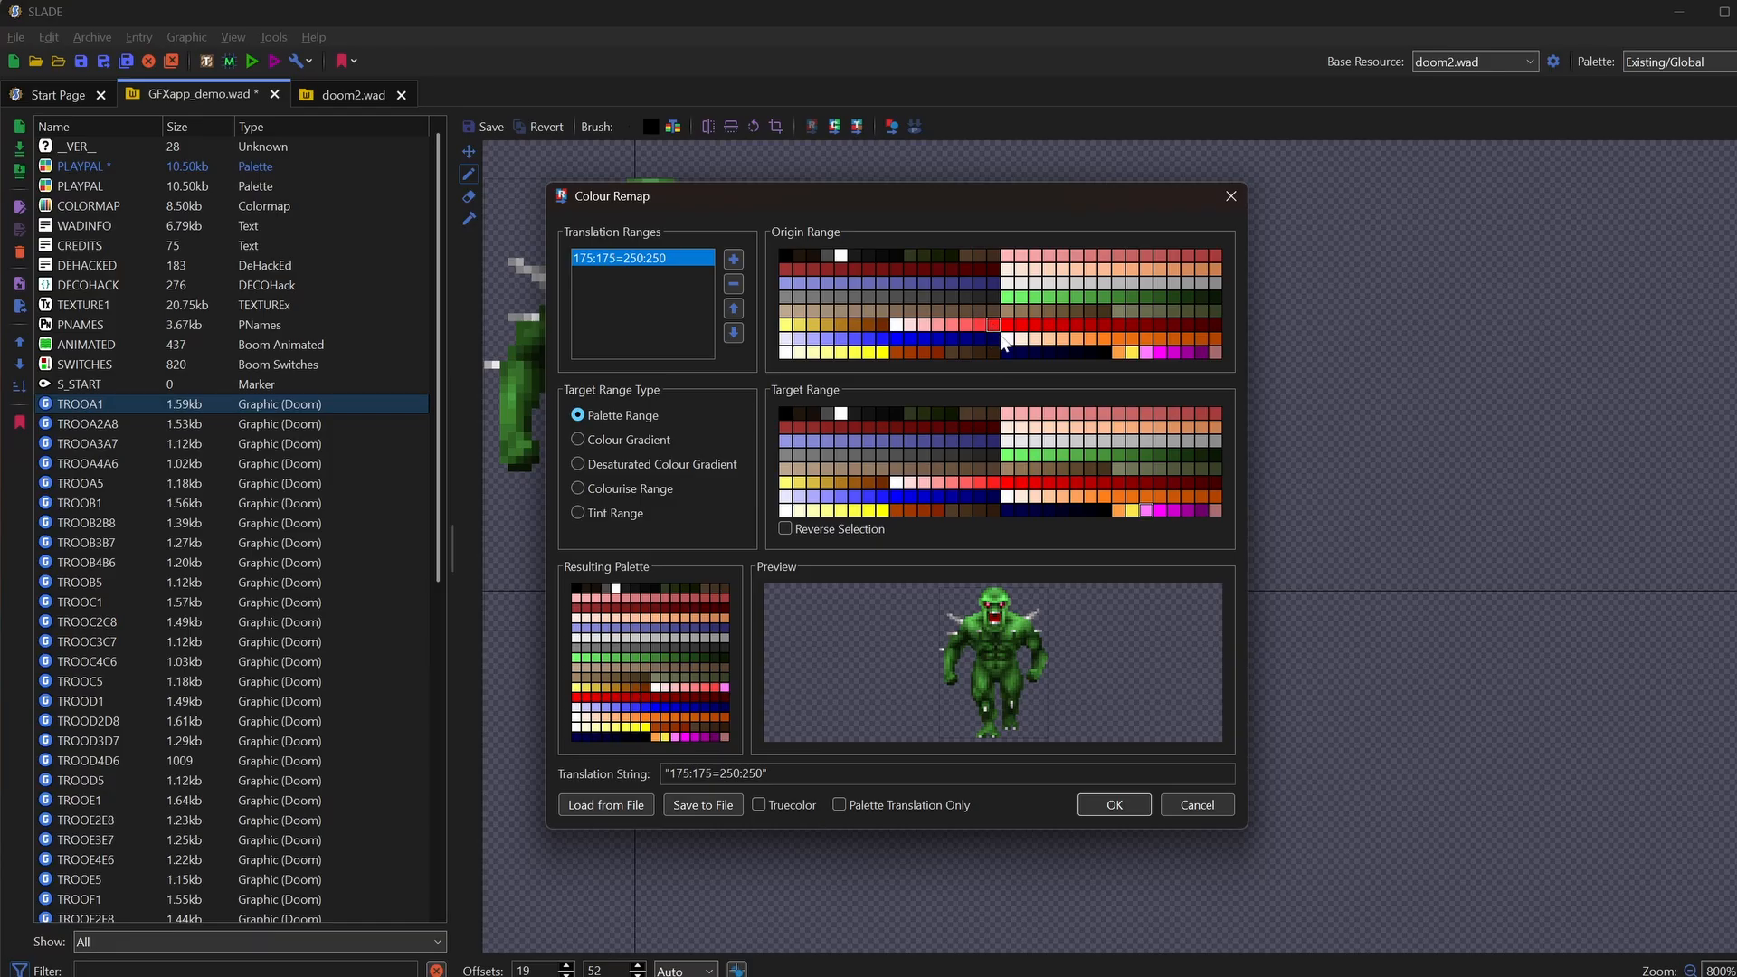
Step: Set the target to yellow colour 249, apply the remap to TROOA1 and save the entry's changes
left_click(1132, 510)
left_click(1114, 808)
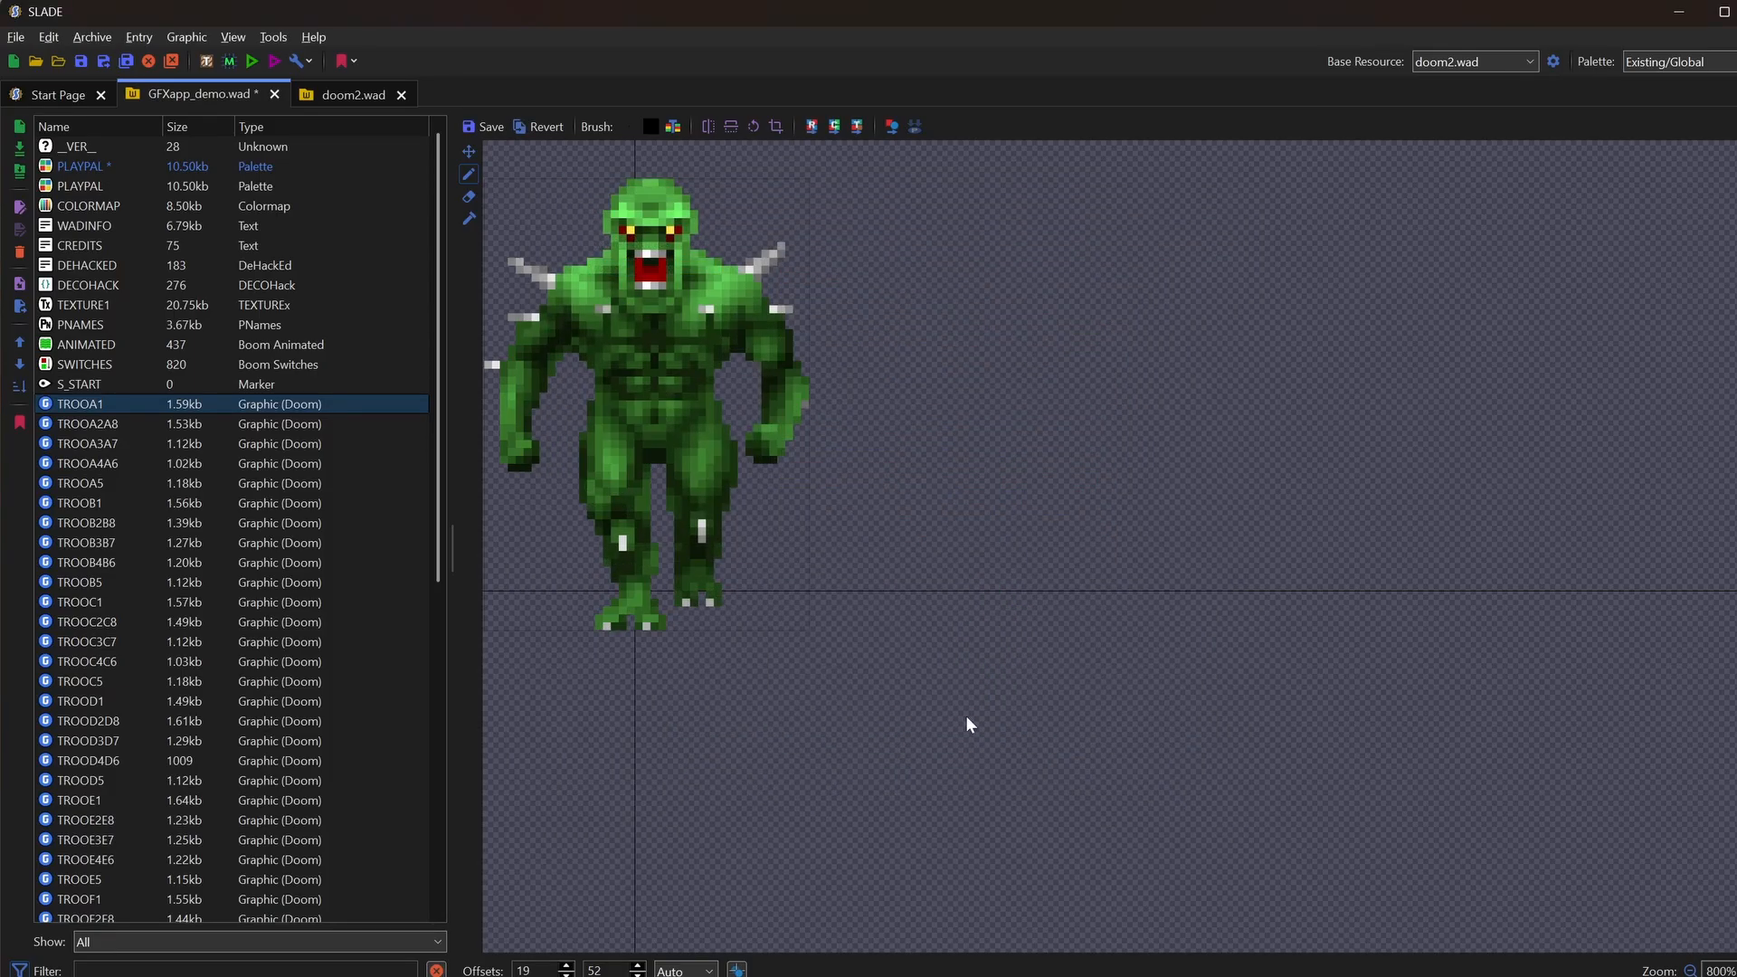
left_click(259, 450)
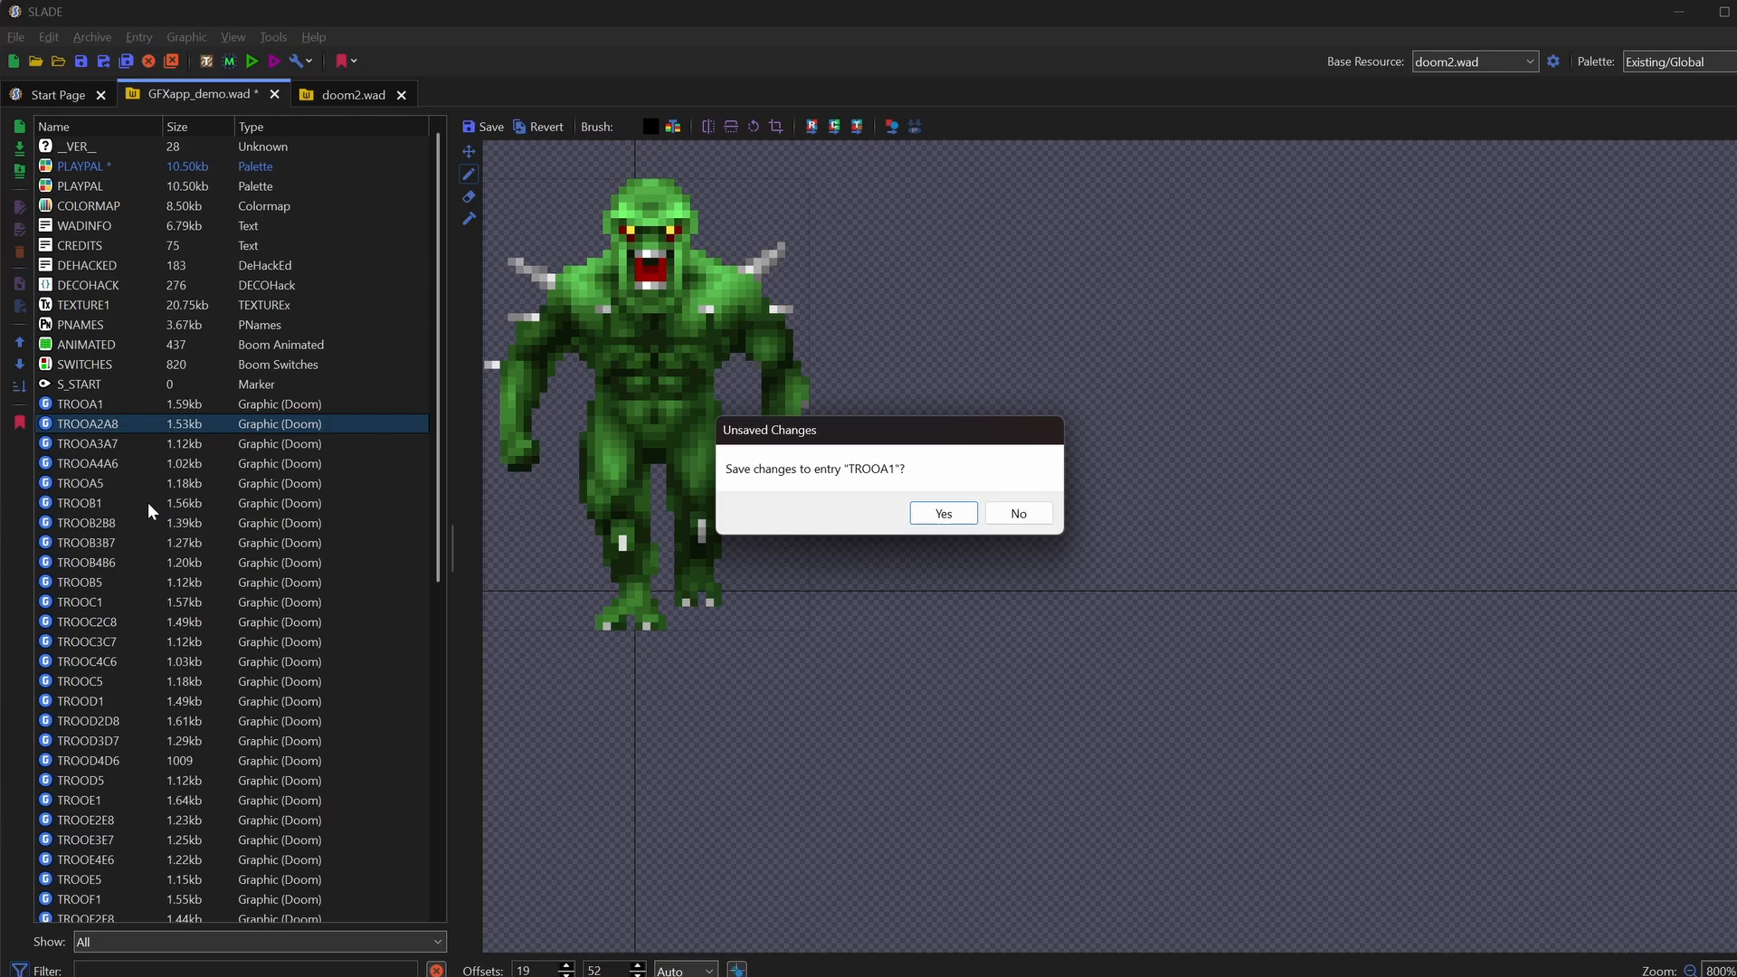
left_click(958, 514)
Step: Apply the 175-to-249 colour remap to all sprites from TROOA2A8 through TROOH5 and save the archive
scroll(365, 588, "down", 7)
scroll(366, 588, "down", 2)
left_click(82, 621, "shift")
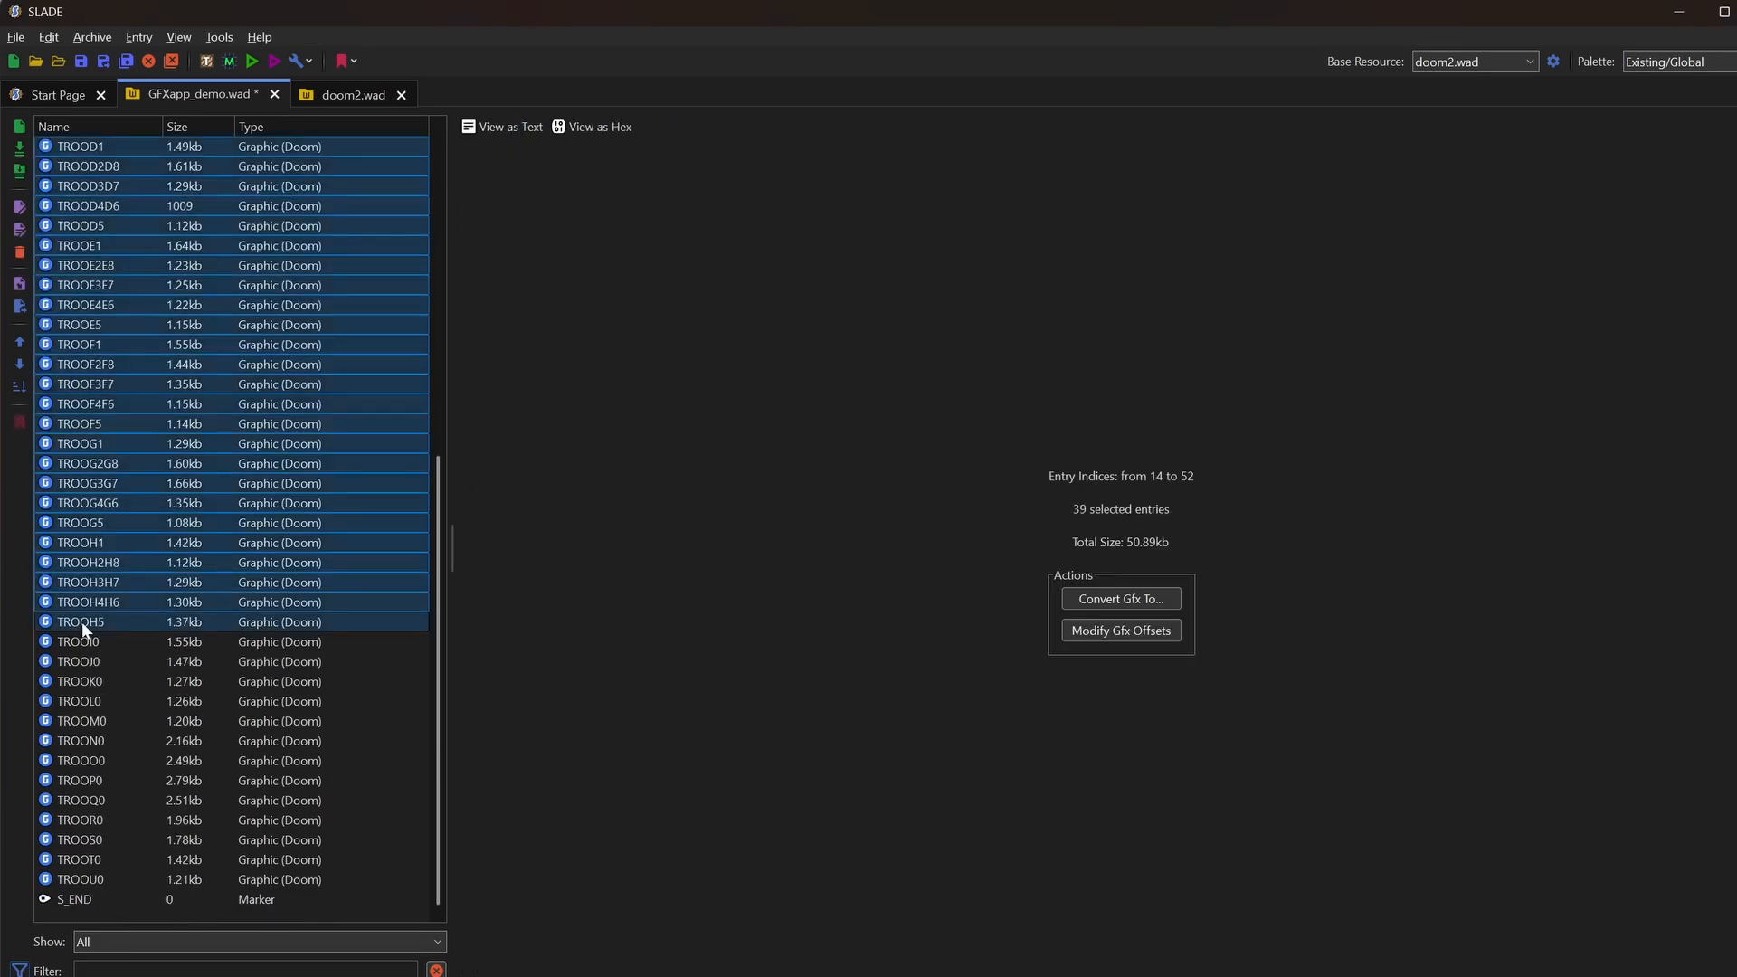
right_click(81, 622)
mouse_move(203, 958)
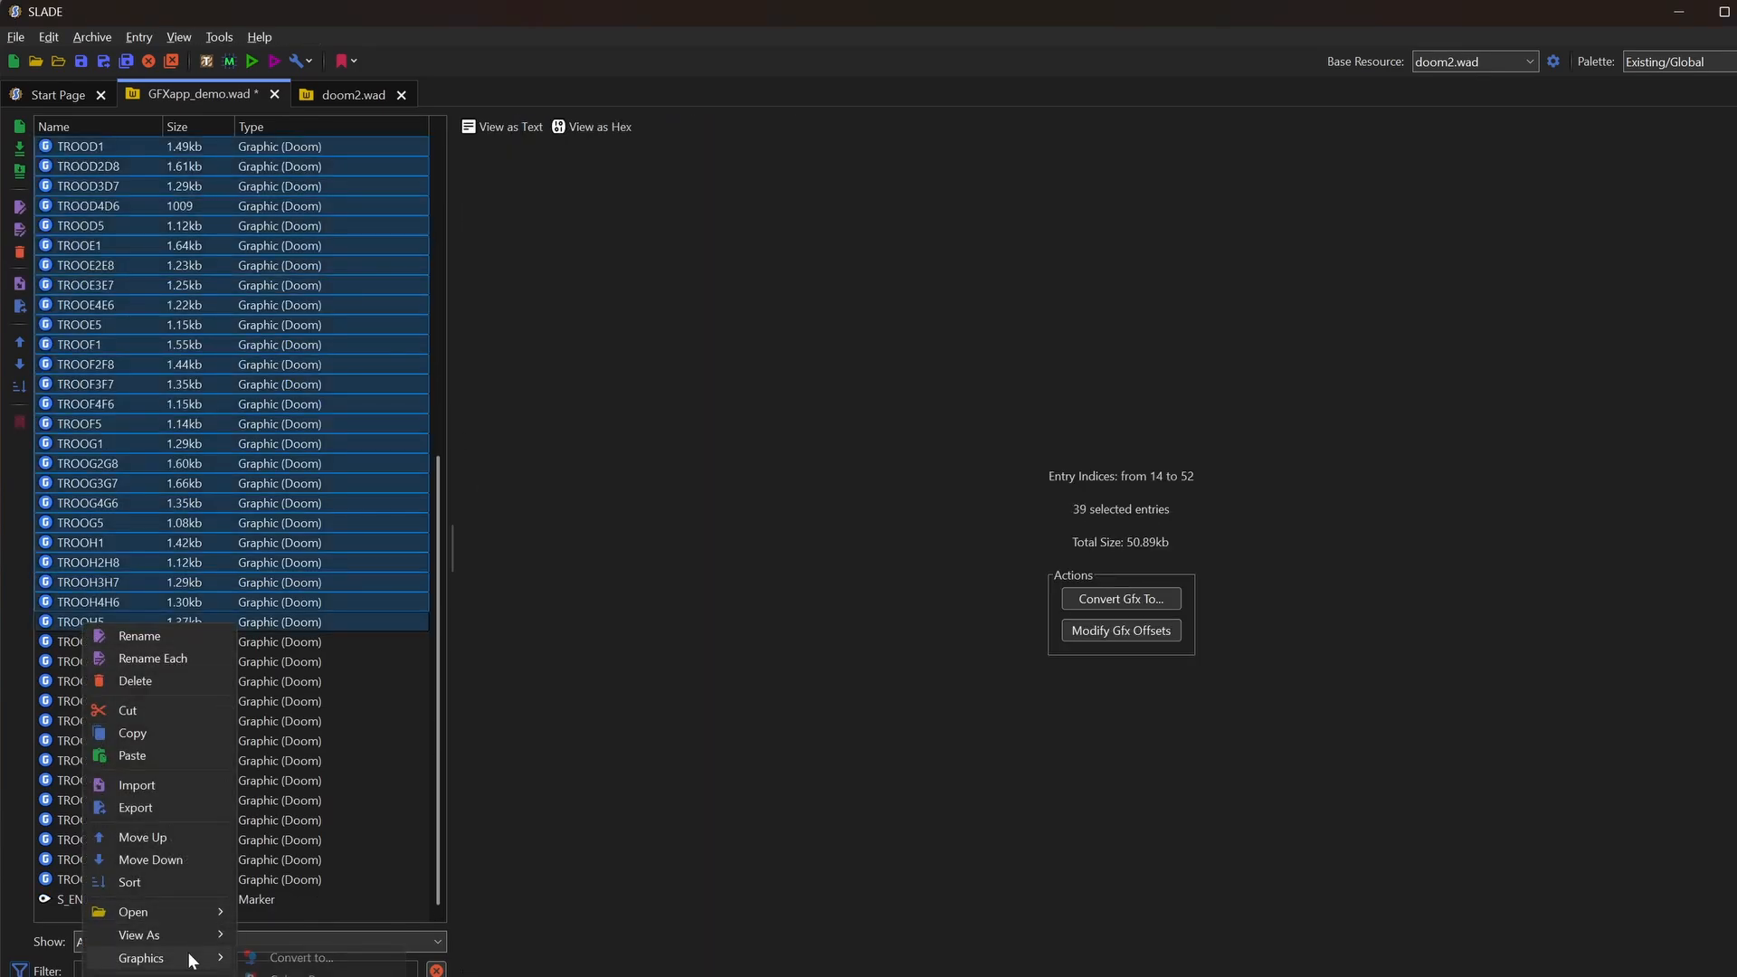
left_click(337, 965)
left_click(1113, 844)
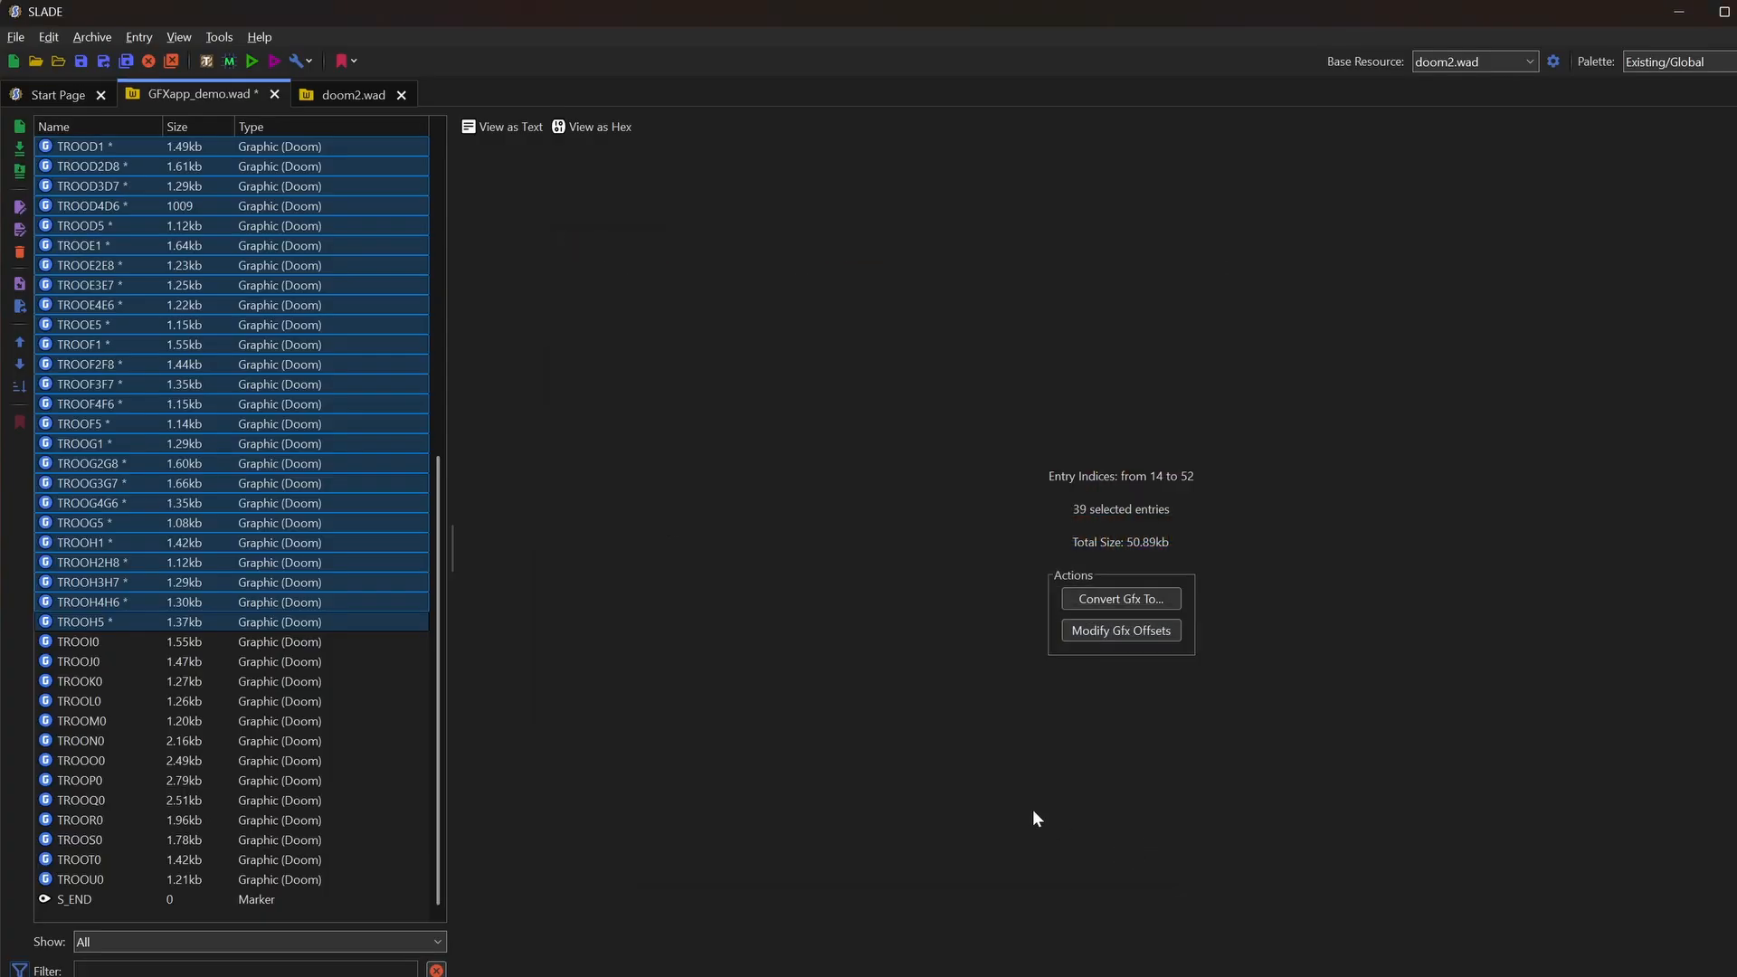
key("ctrl+s")
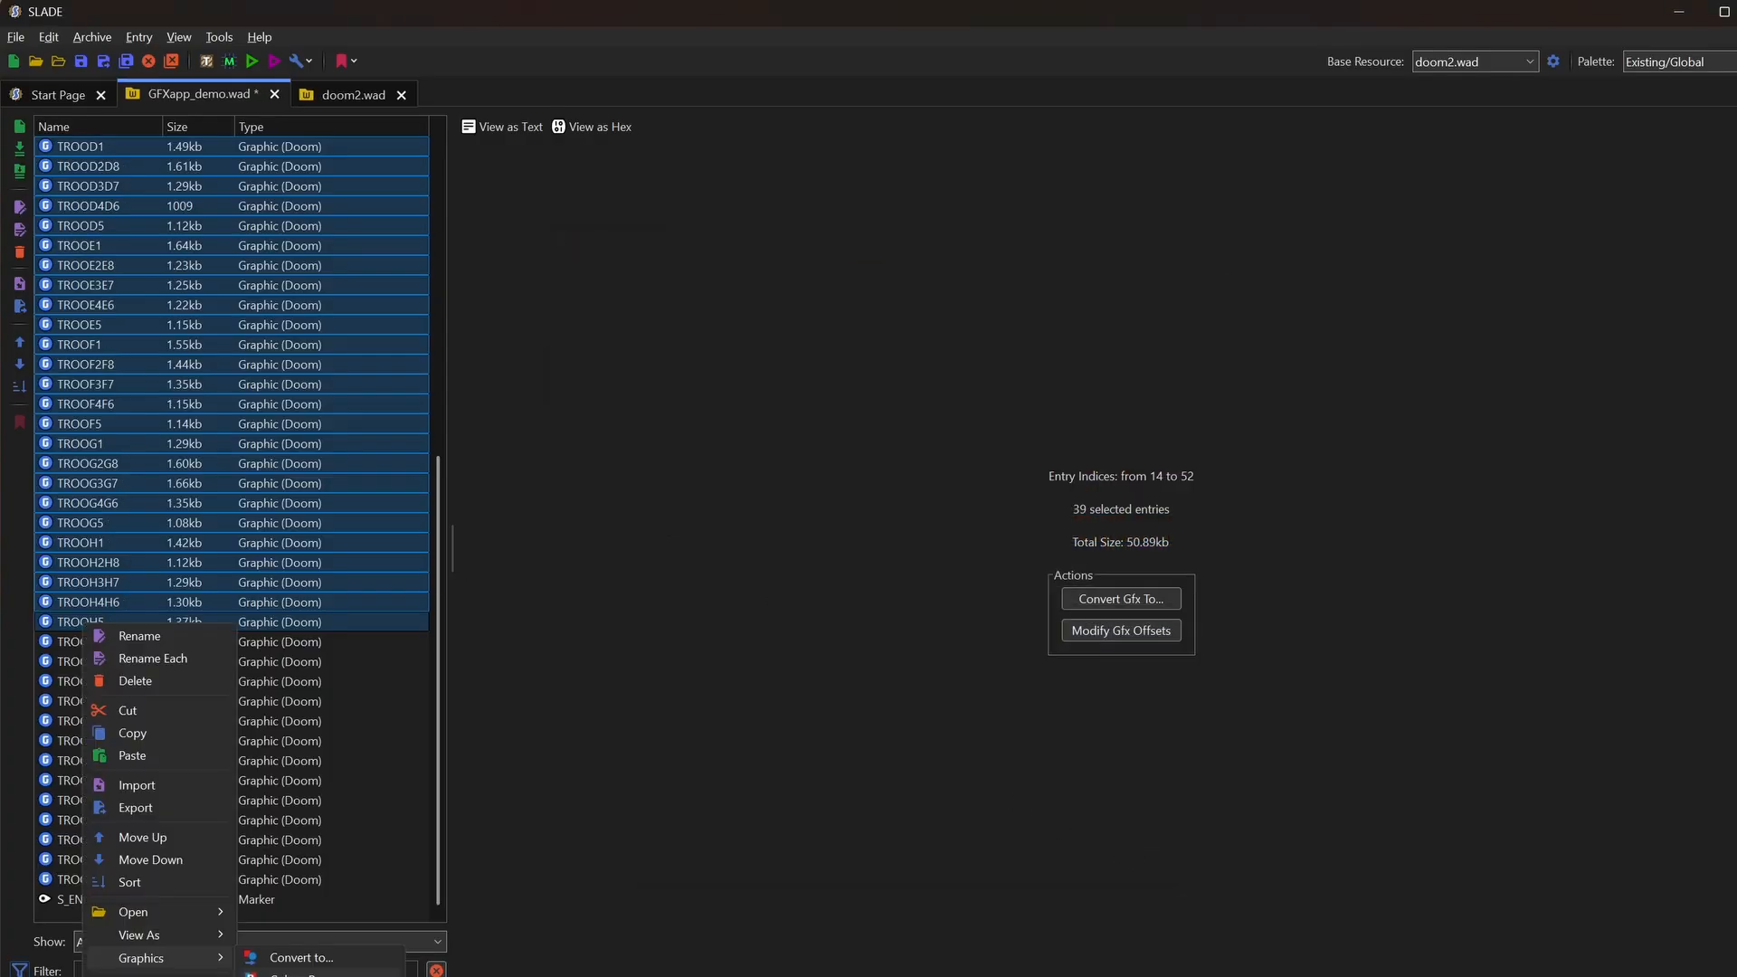
left_click(299, 974)
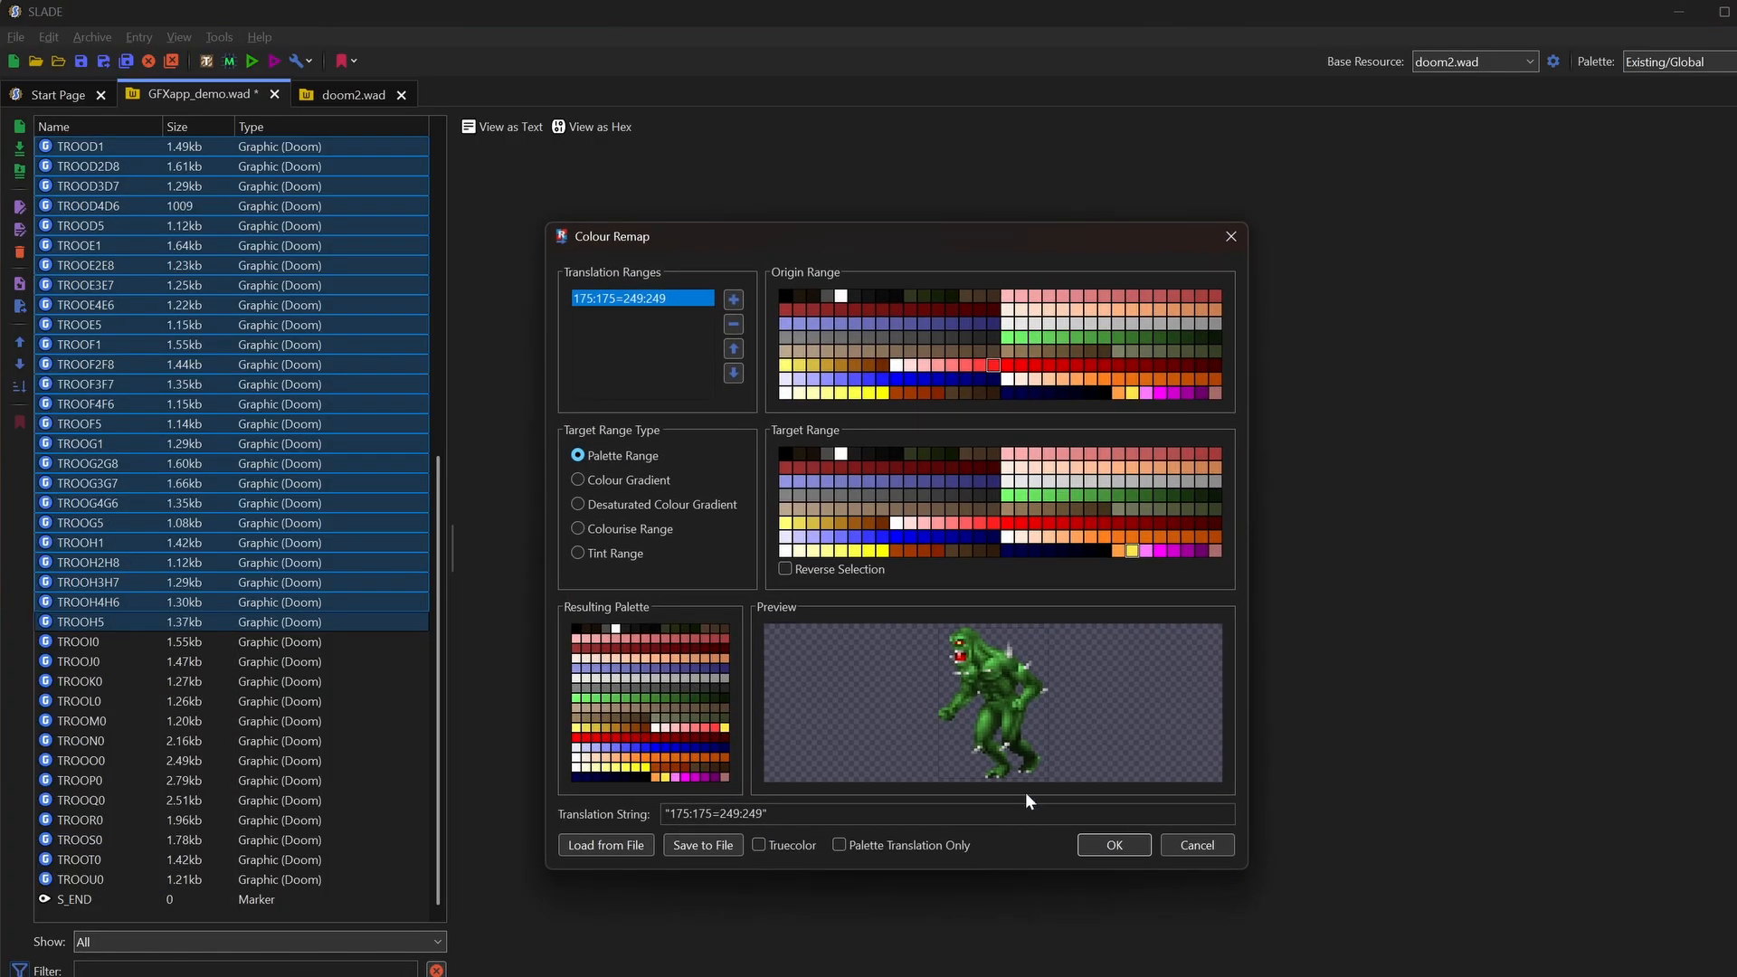
left_click(1122, 839)
key("ctrl+s")
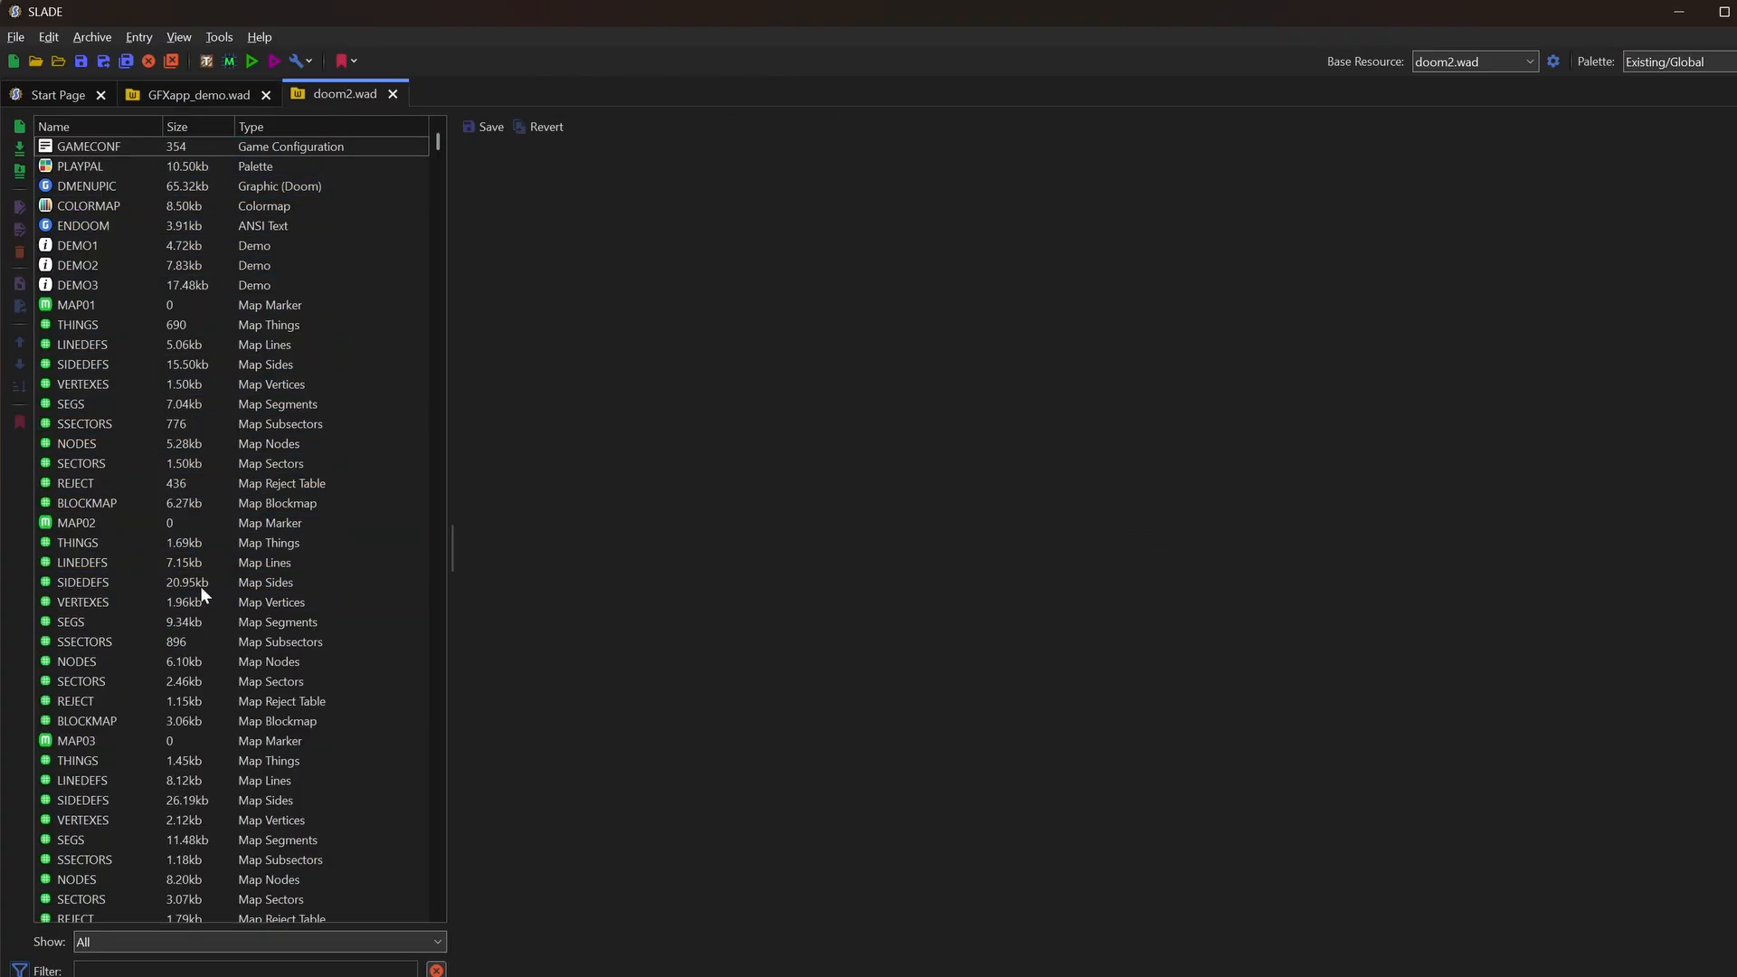
Step: Copy the sprite CPOSA1 from doom2.wad into GFXapp_demo.wad after TROOU0 and open the copy
left_click(150, 969)
type("cp")
left_click(90, 149)
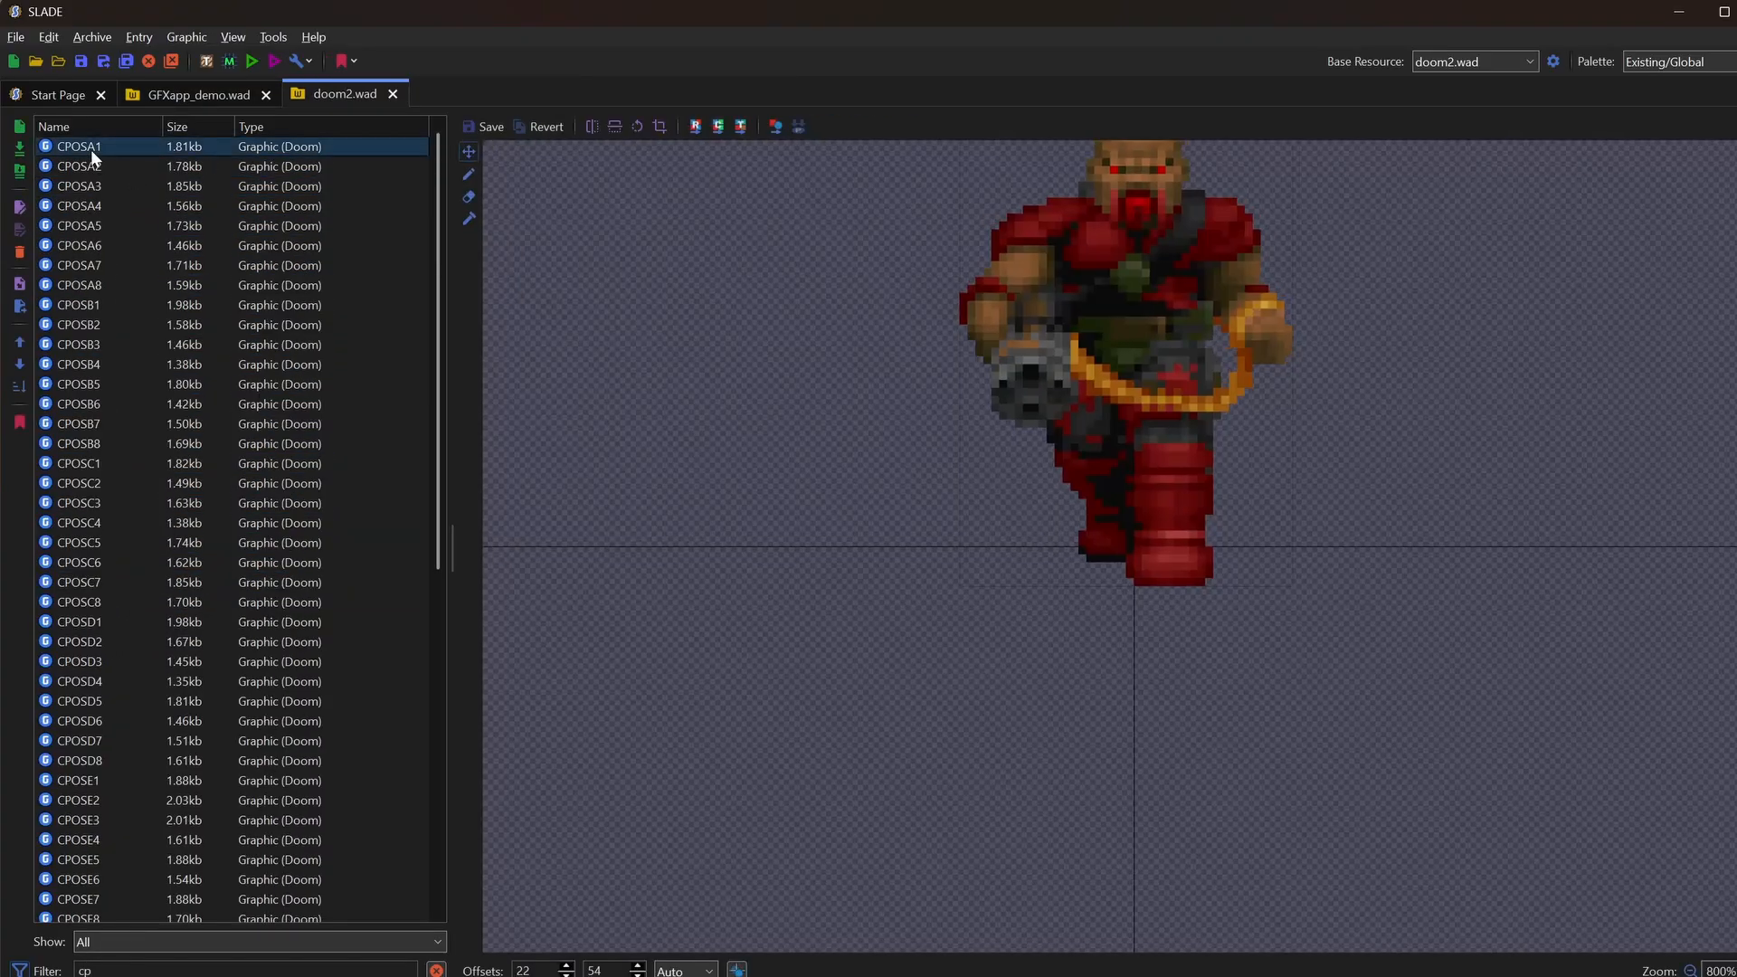
left_click(170, 94)
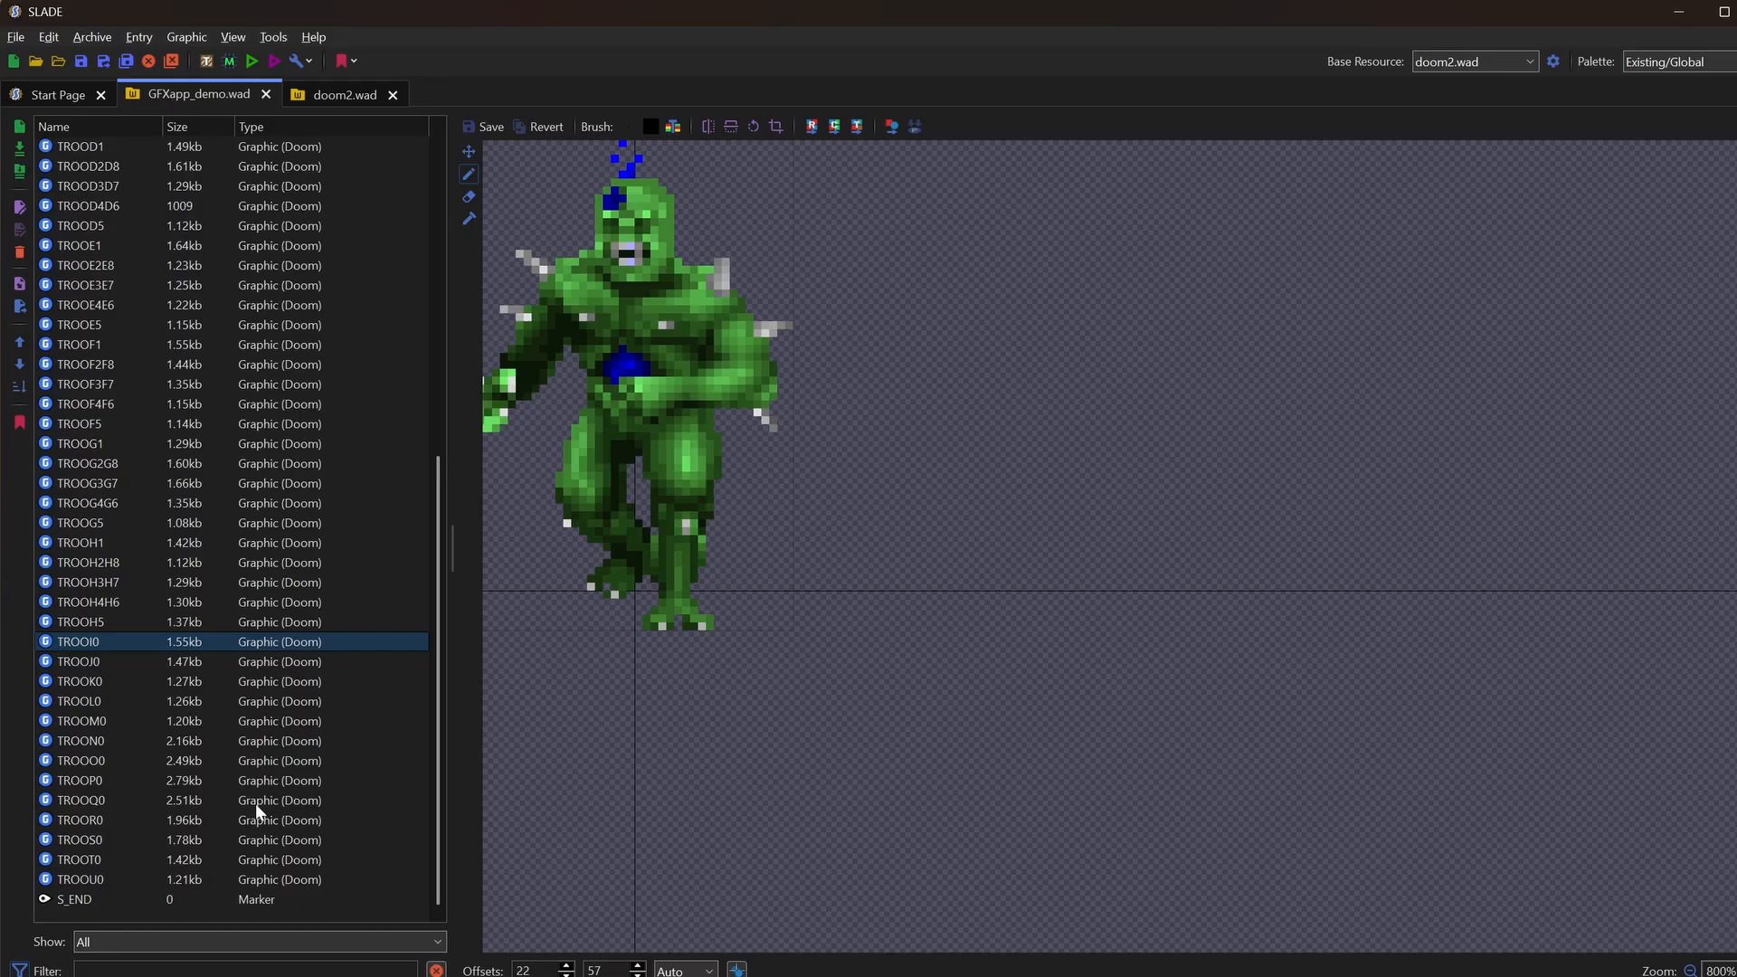
left_click(110, 884)
key("ctrl+v")
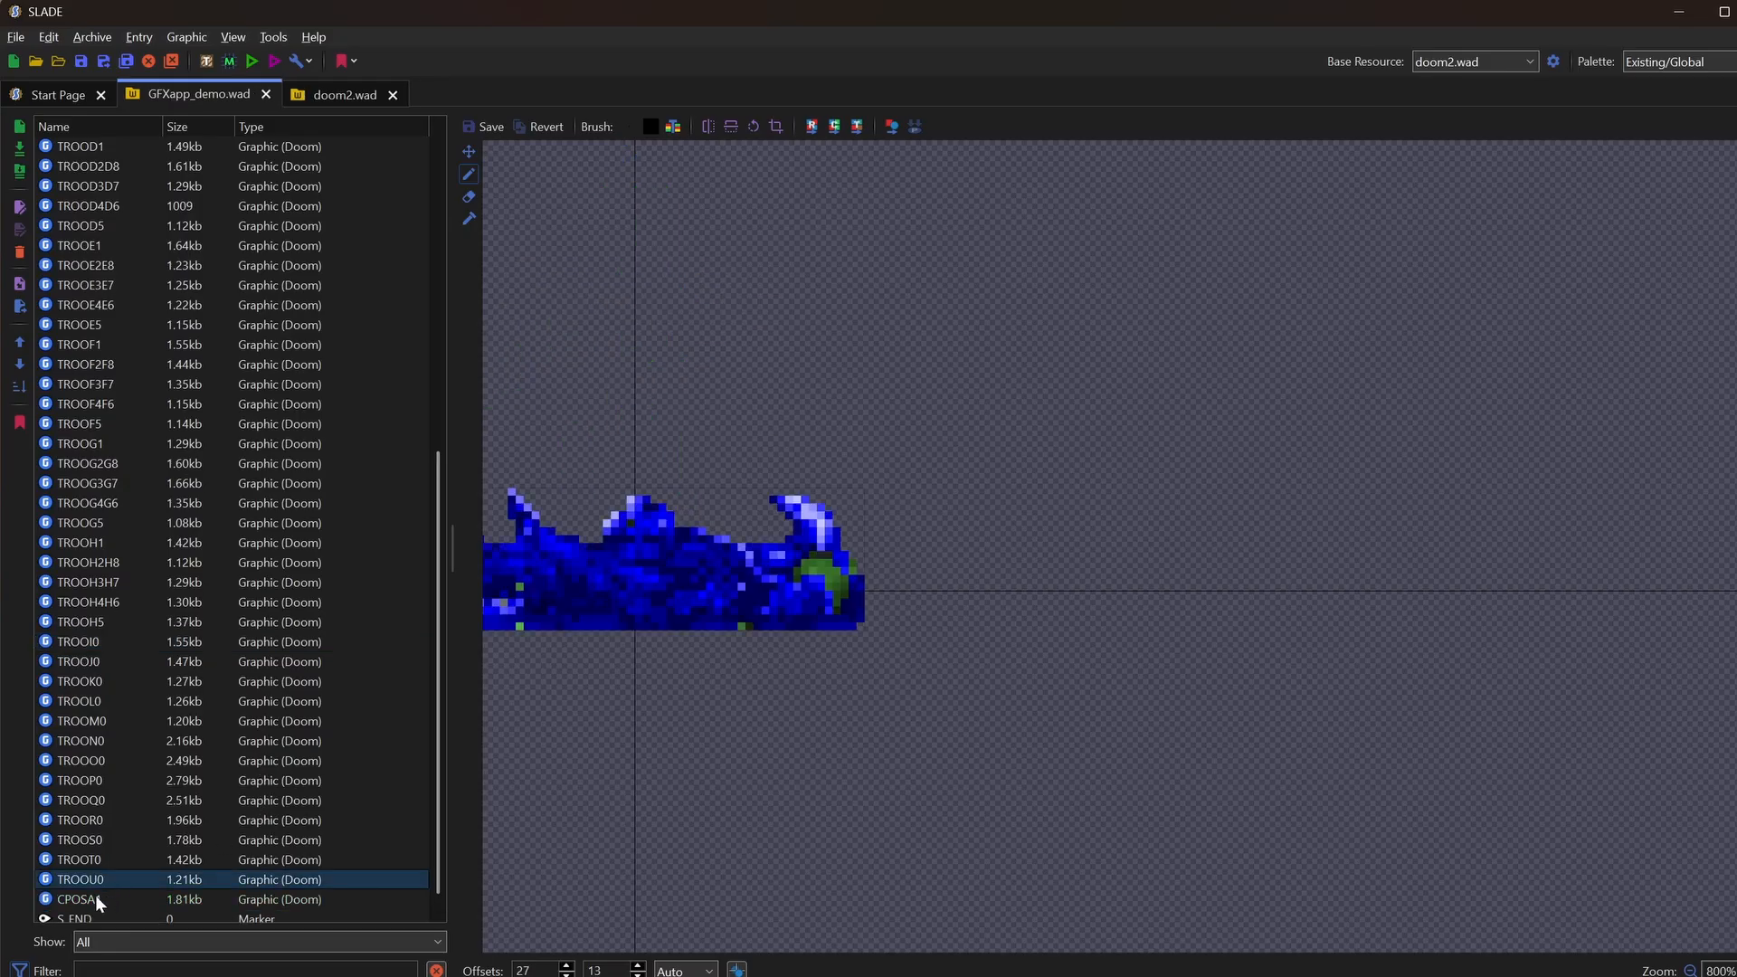
left_click(97, 898)
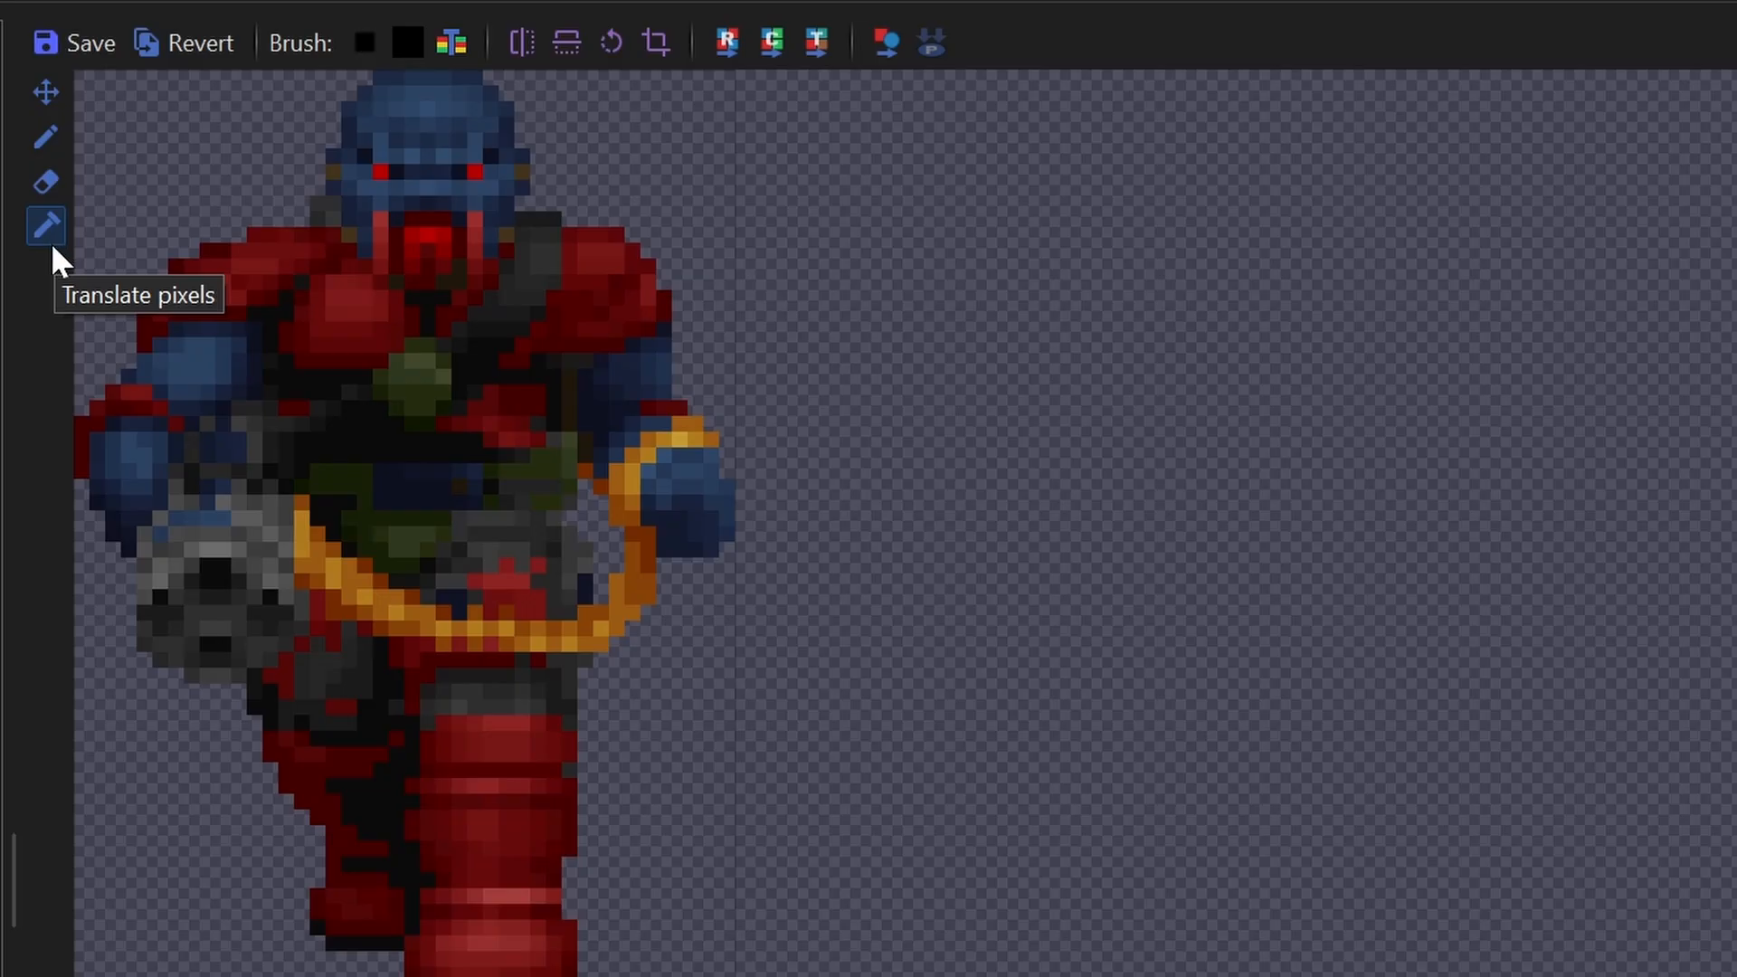
Step: Set the Translate pixels brush to remap the red range 16:47 to the dark grey palette range
left_click(450, 41)
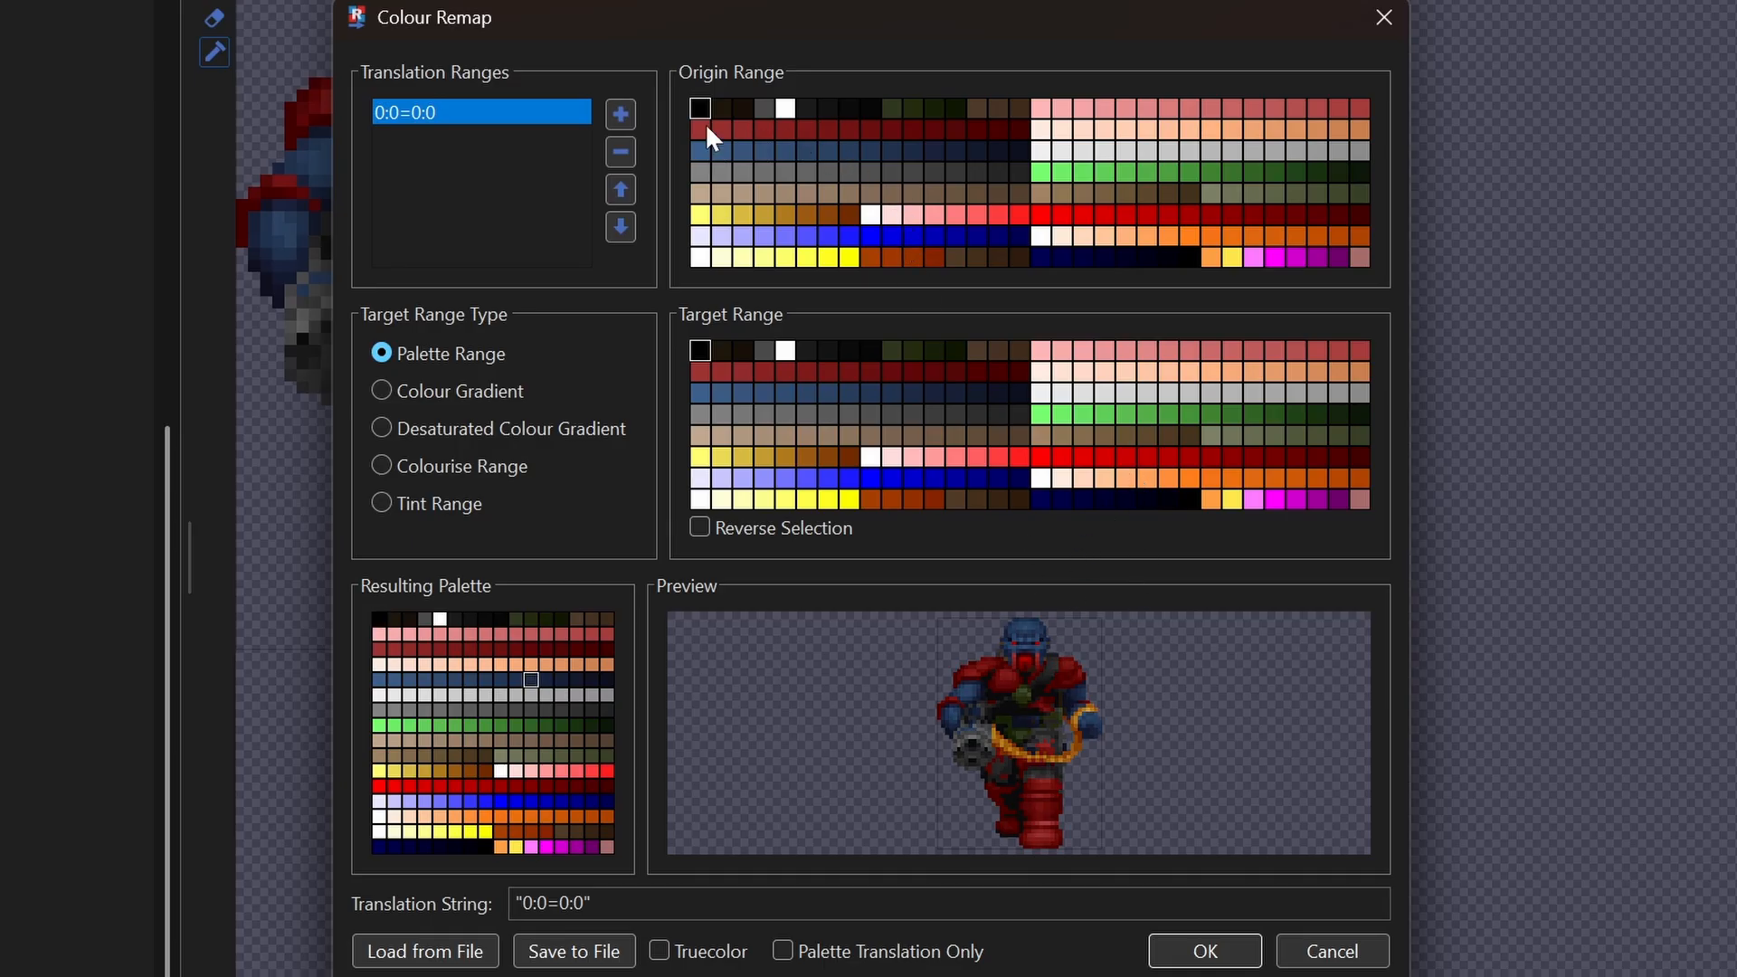
left_click_drag(707, 128, 723, 128)
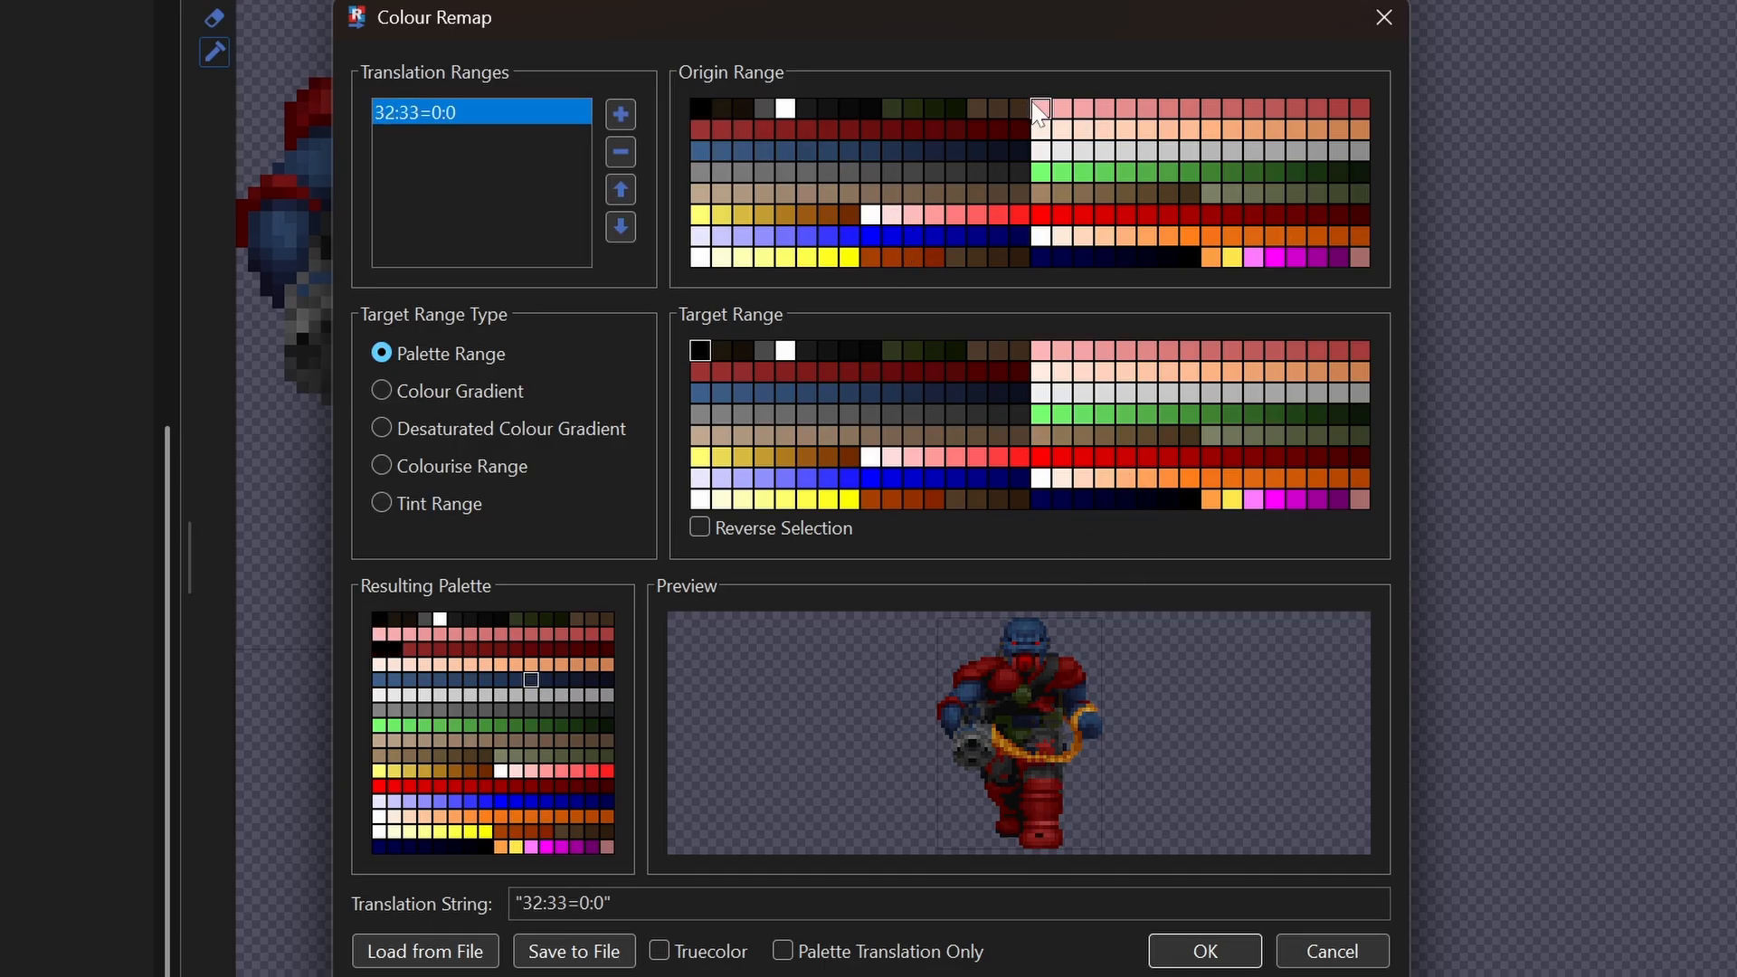
left_click_drag(1038, 109, 1016, 134)
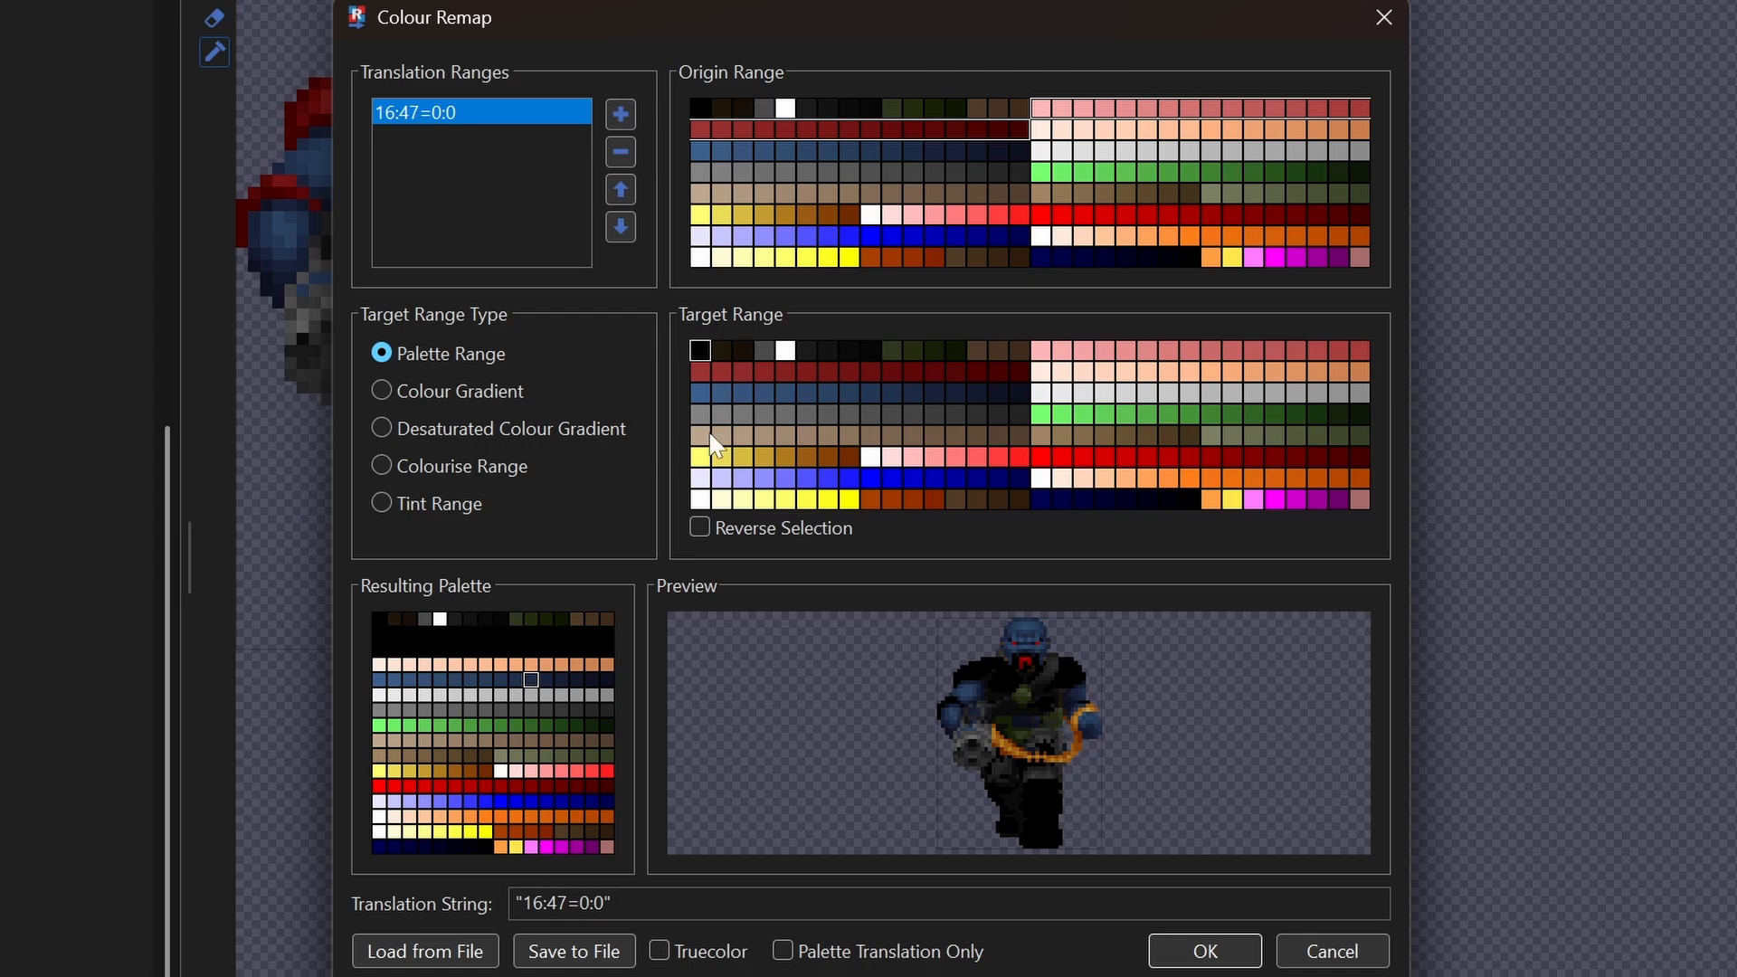
left_click_drag(706, 438, 1025, 443)
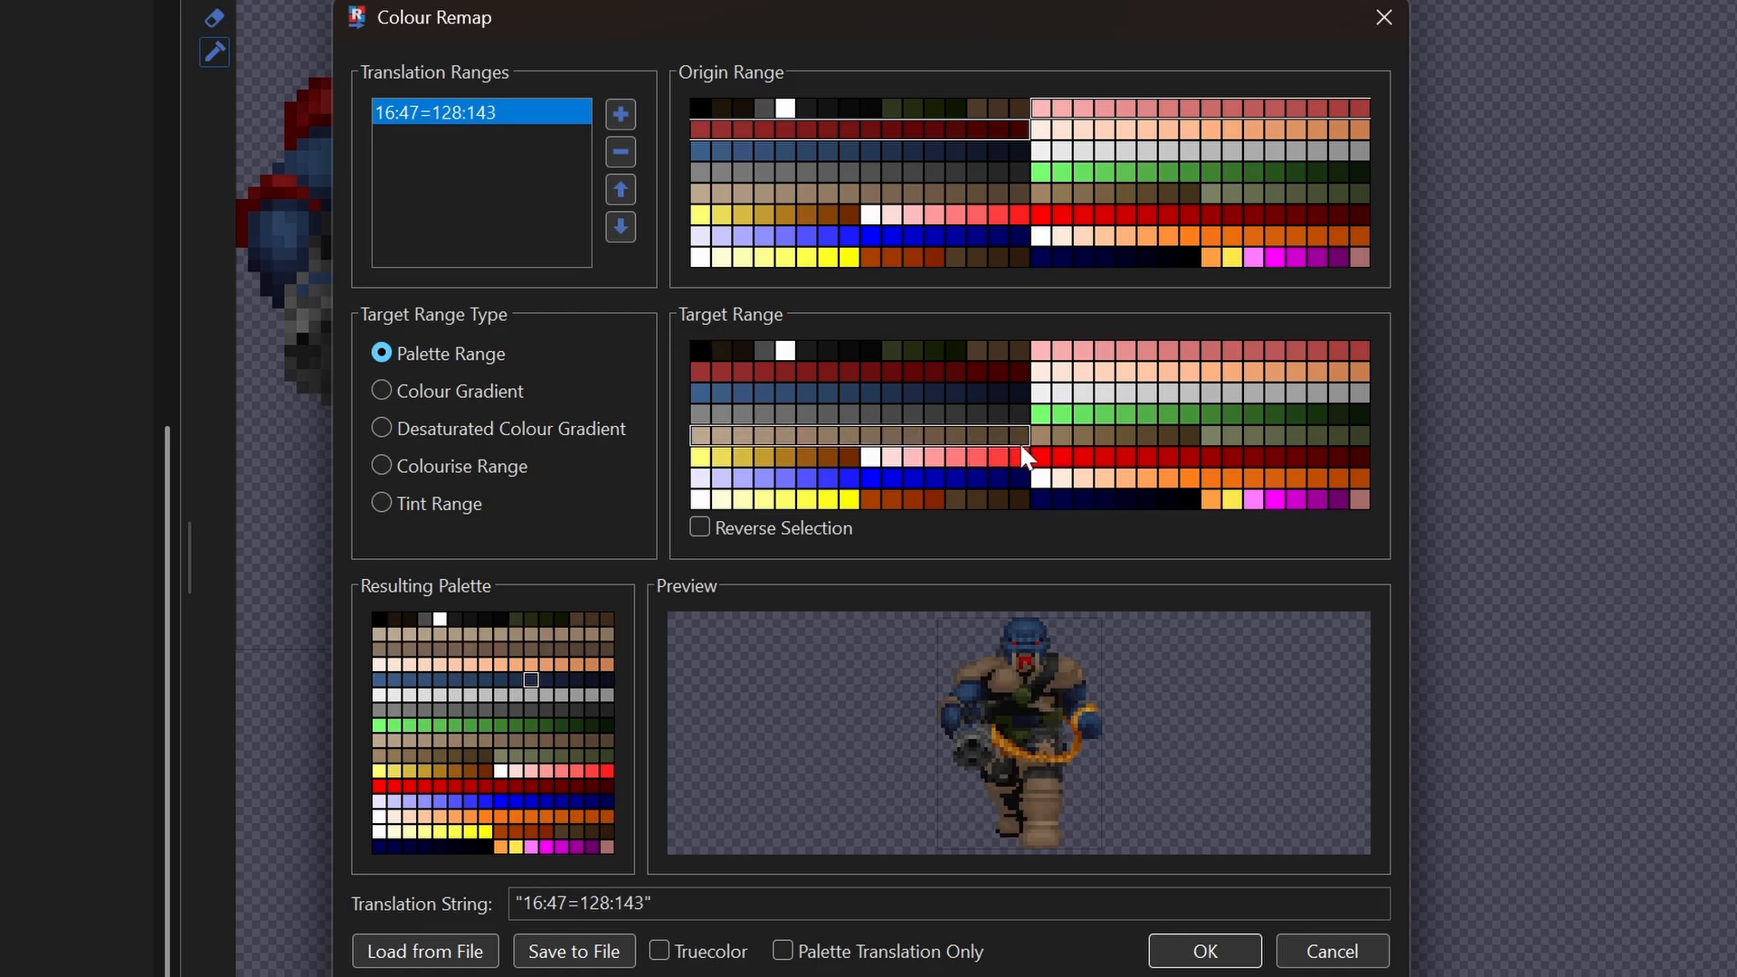
left_click_drag(699, 419, 1025, 421)
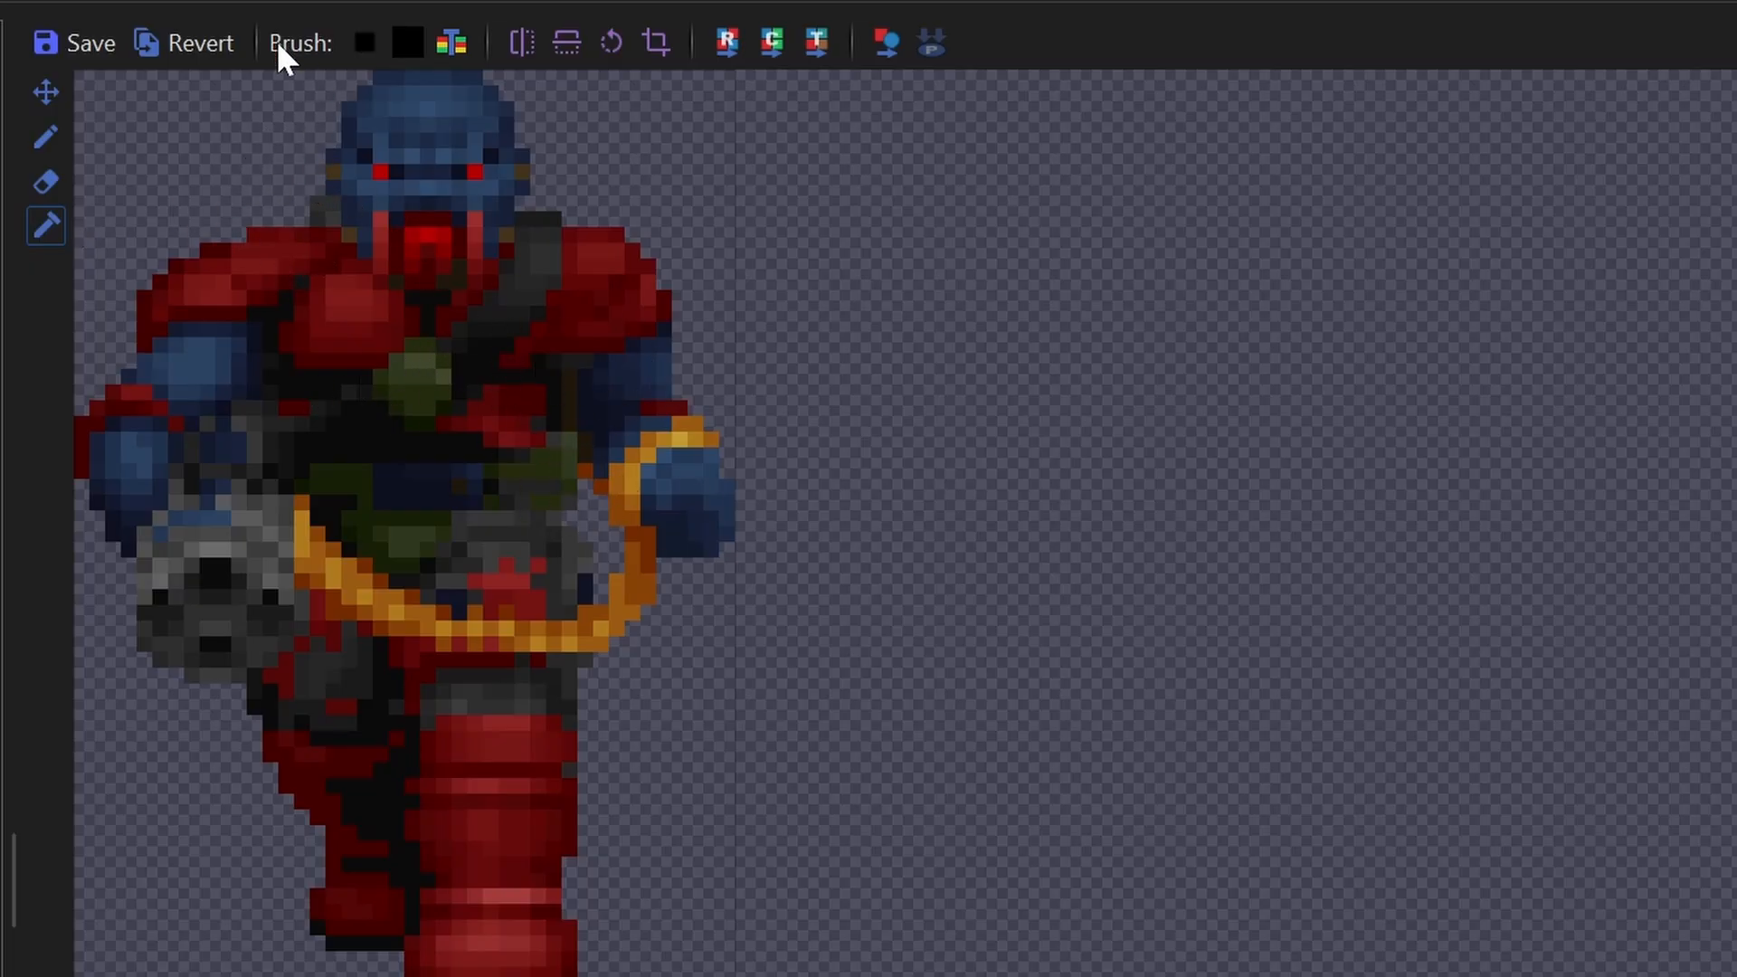
Step: Choose the Square 5x5 brush and paint over the red armour, arm bands and legs of CPOSA1, leaving the face untouched
left_click(364, 44)
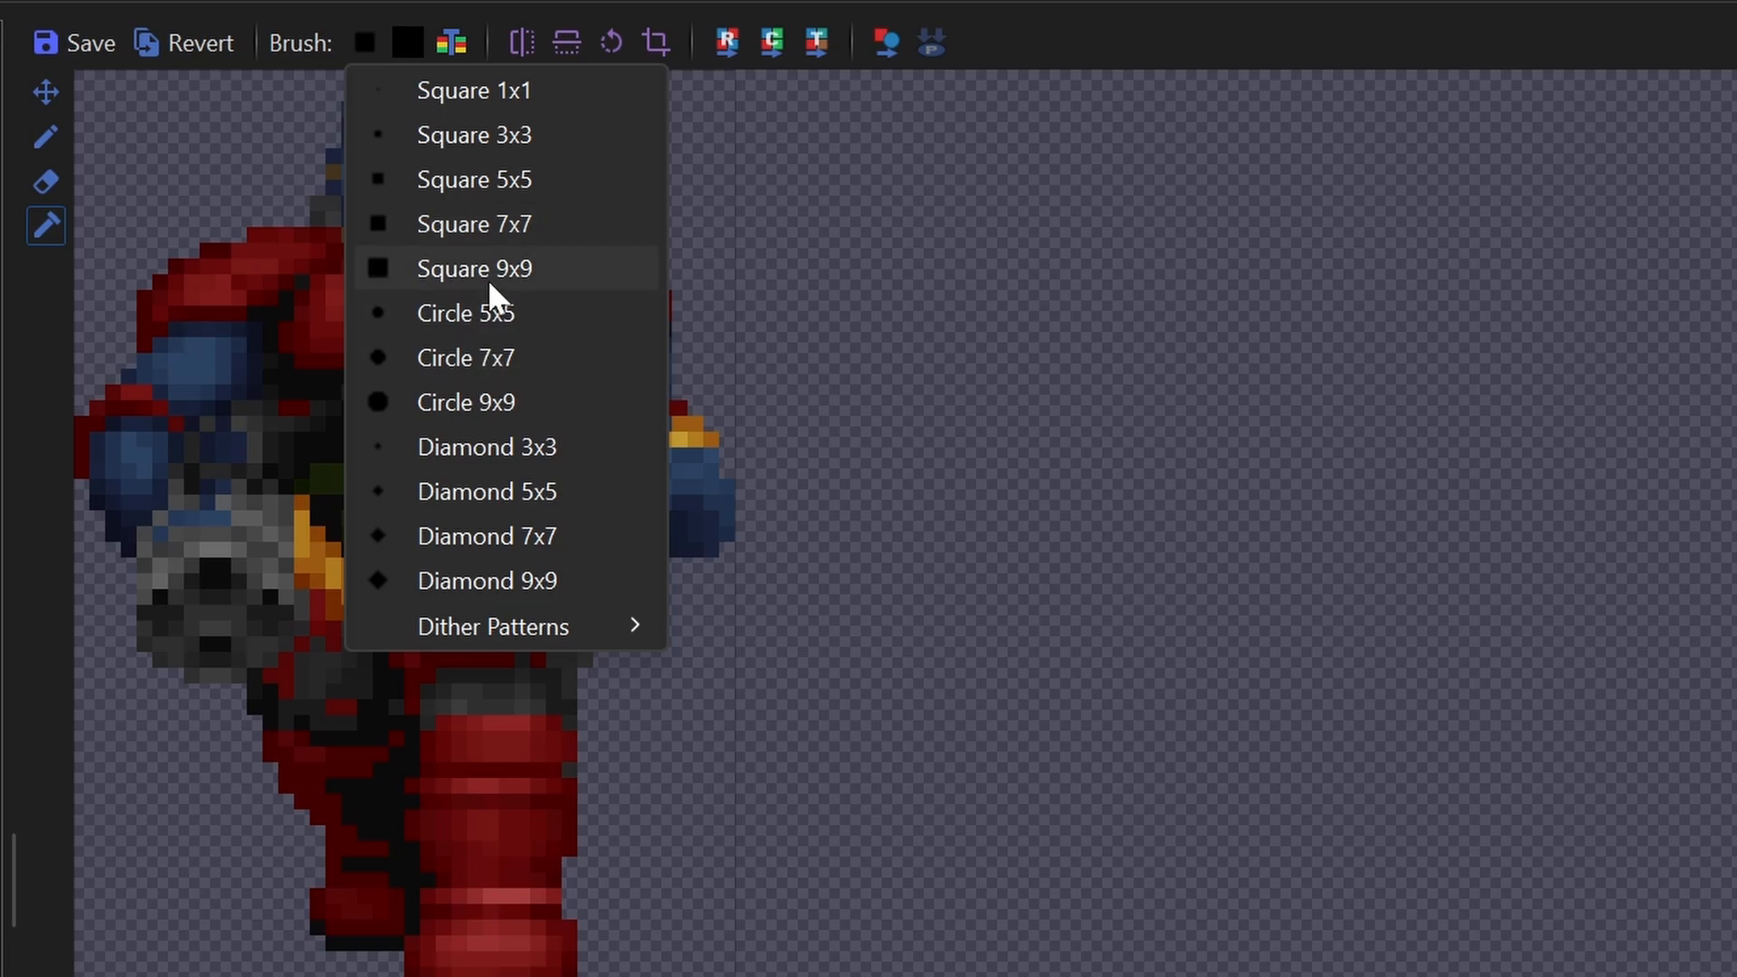
left_click(489, 183)
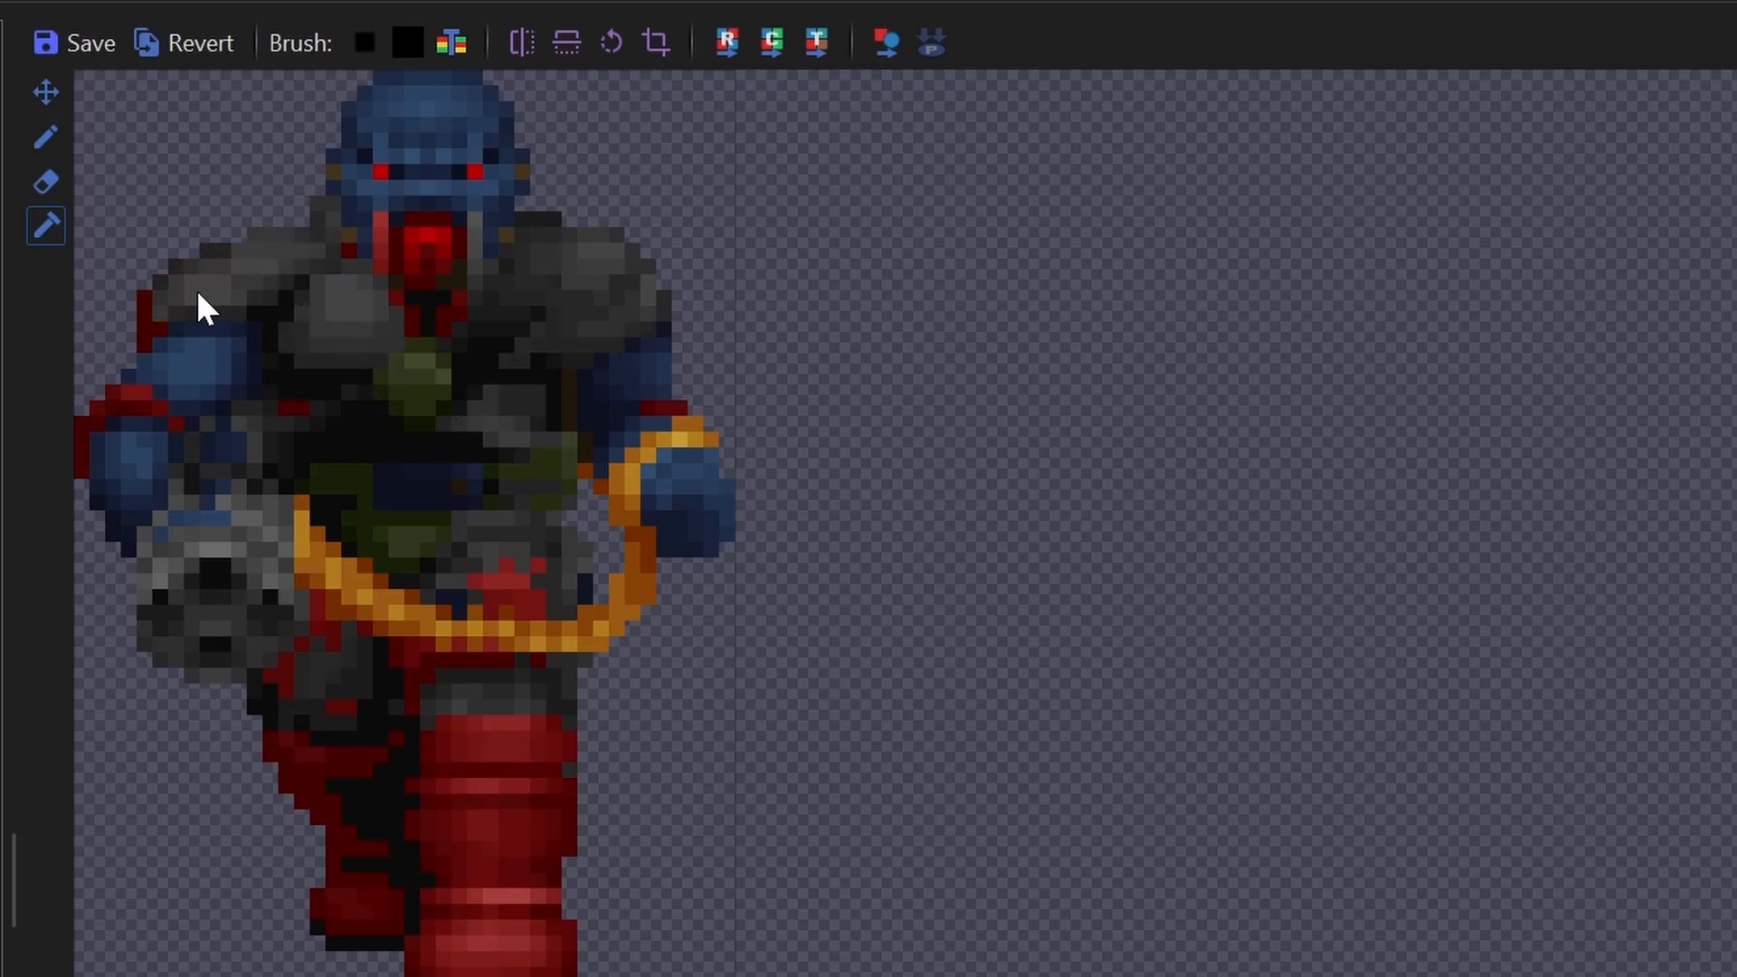
left_click(294, 408)
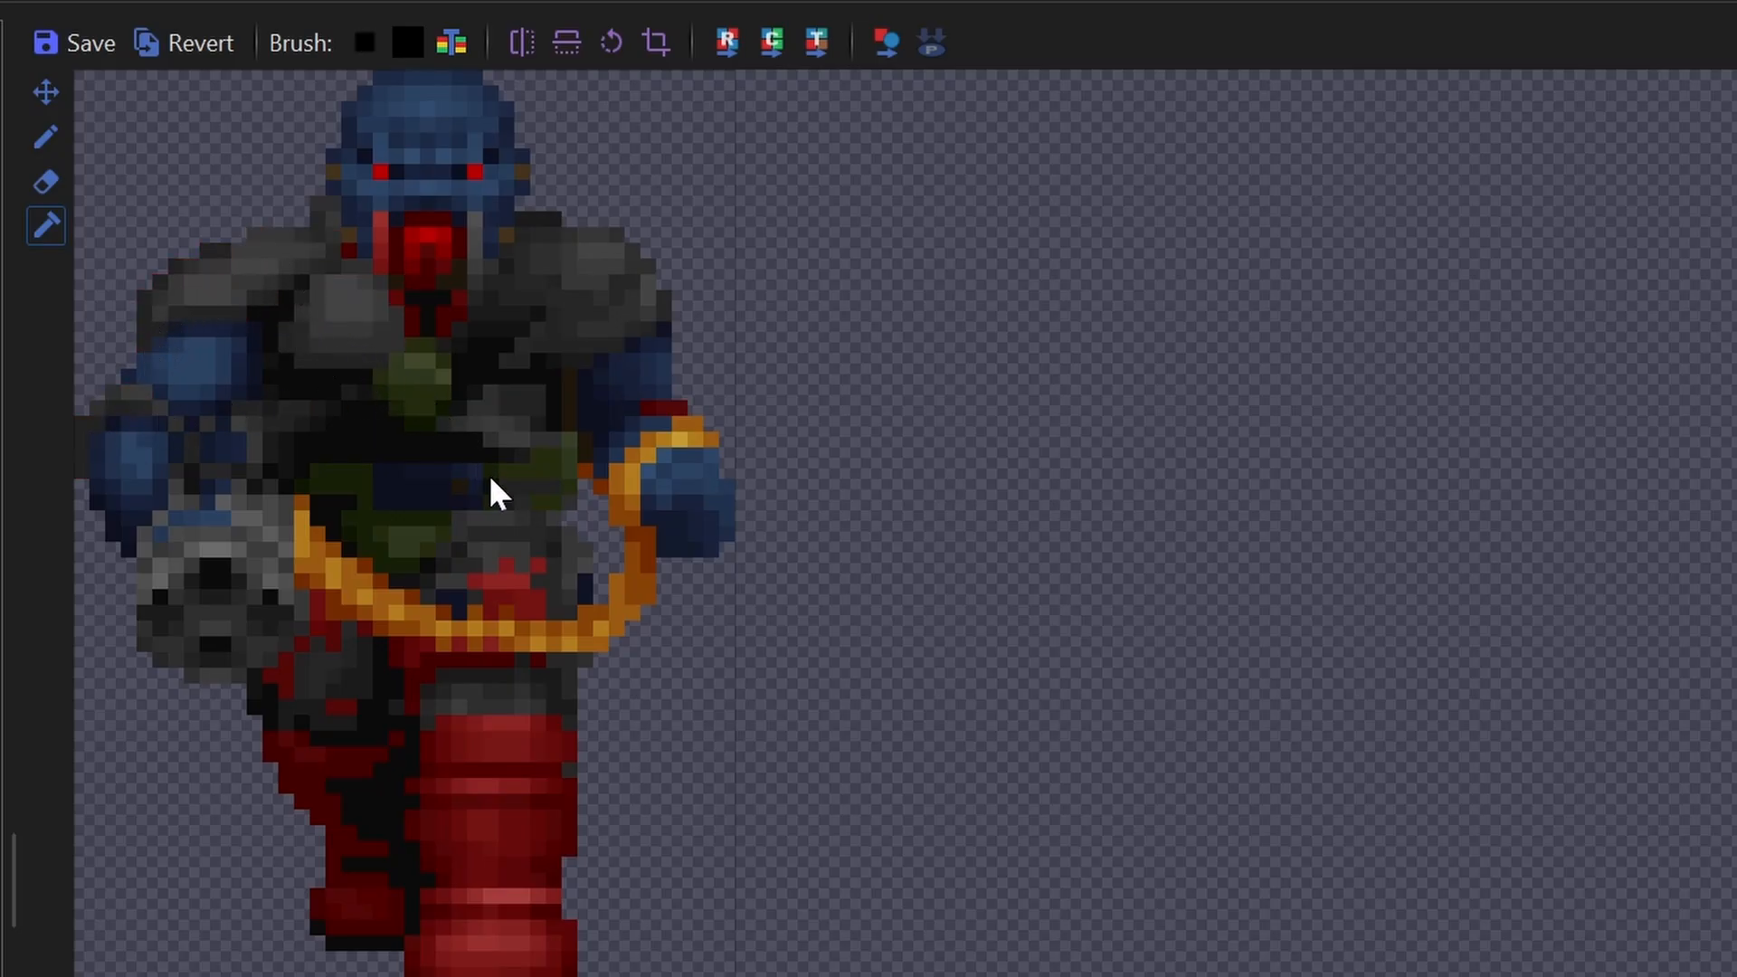
mouse_move(559, 735)
left_mouse_down()
mouse_move(435, 835)
mouse_move(524, 819)
mouse_move(456, 916)
mouse_move(443, 970)
mouse_move(358, 901)
left_mouse_up()
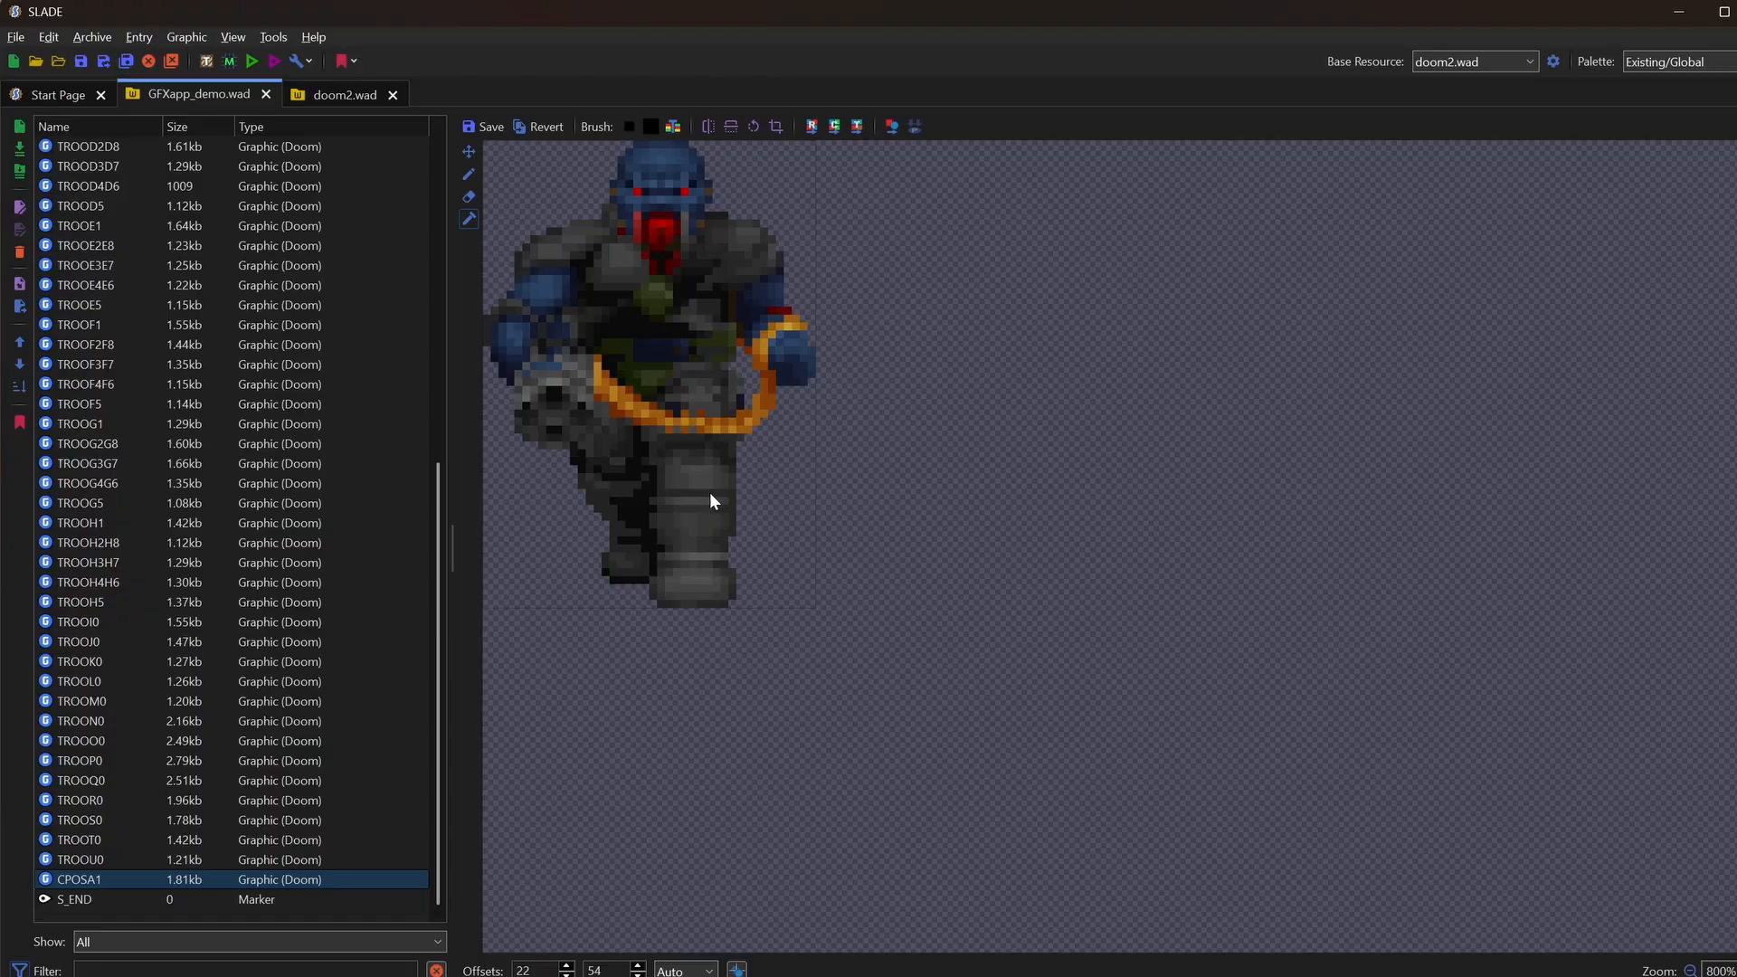
Step: Browse the Imp sprites from TROOH1 back to TROOA1, checking which frames have yellow eyes and which still have red ones
scroll(181, 633, "up", 1)
left_click(88, 540)
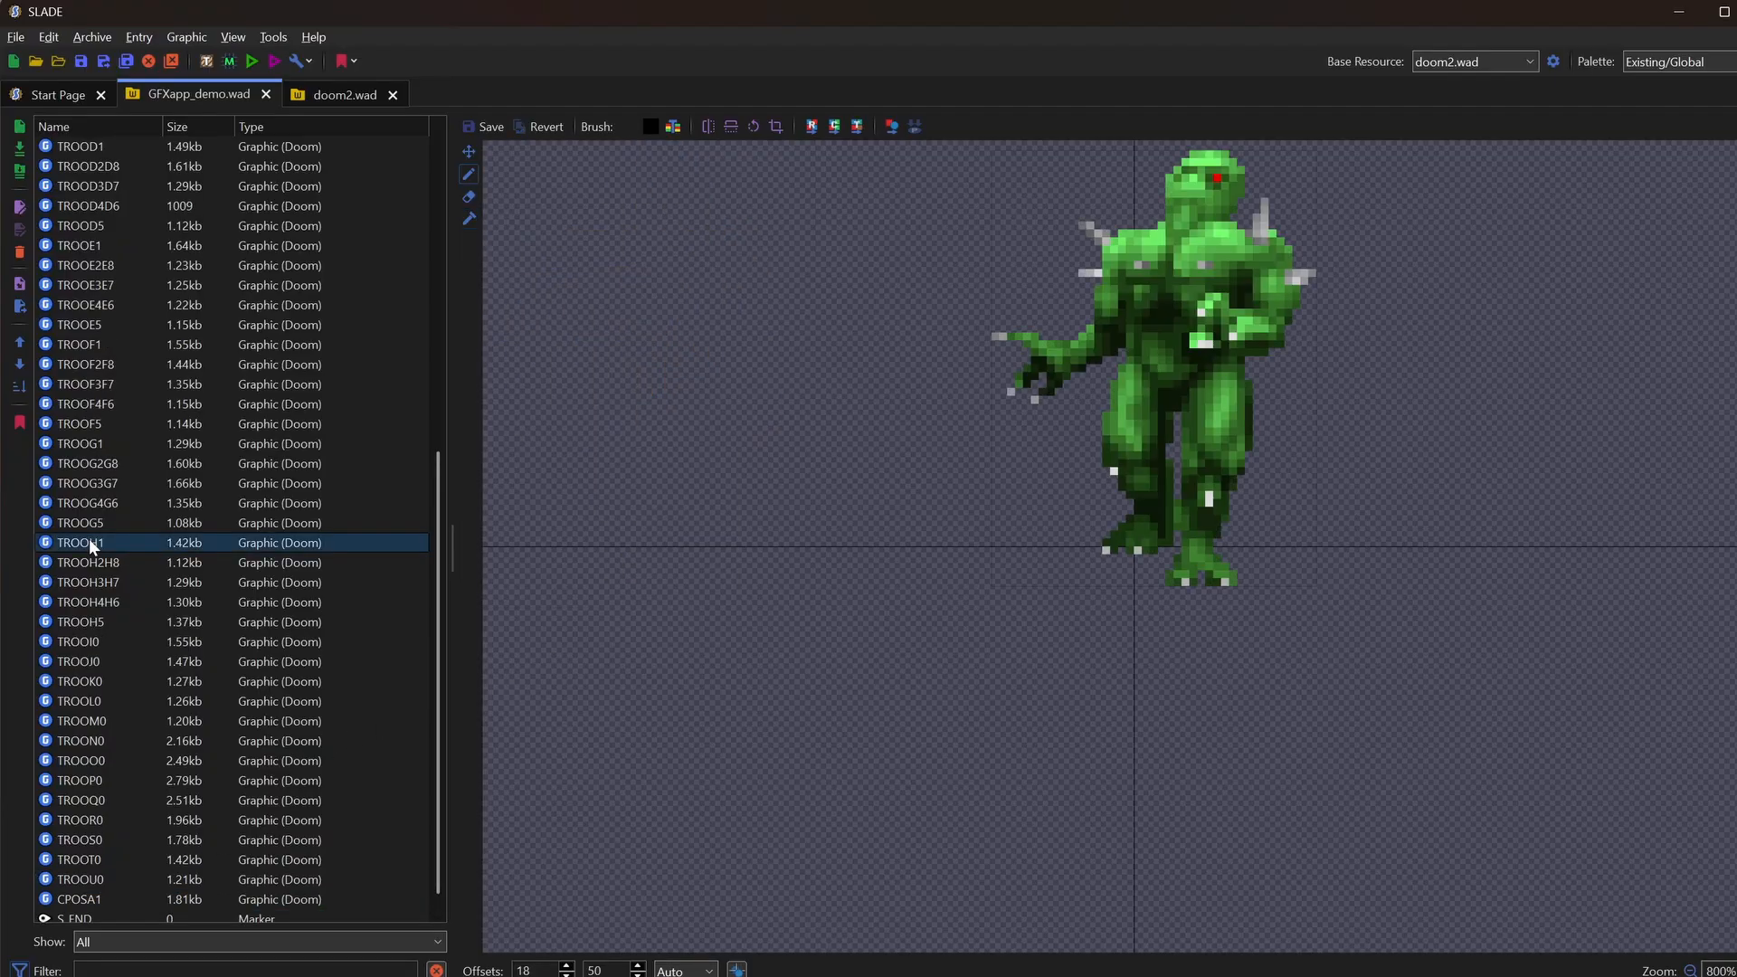
left_click(67, 462)
key("Up")
key("Up")
key("Up")
key("Up")
key("Up")
key("Up")
key("Up")
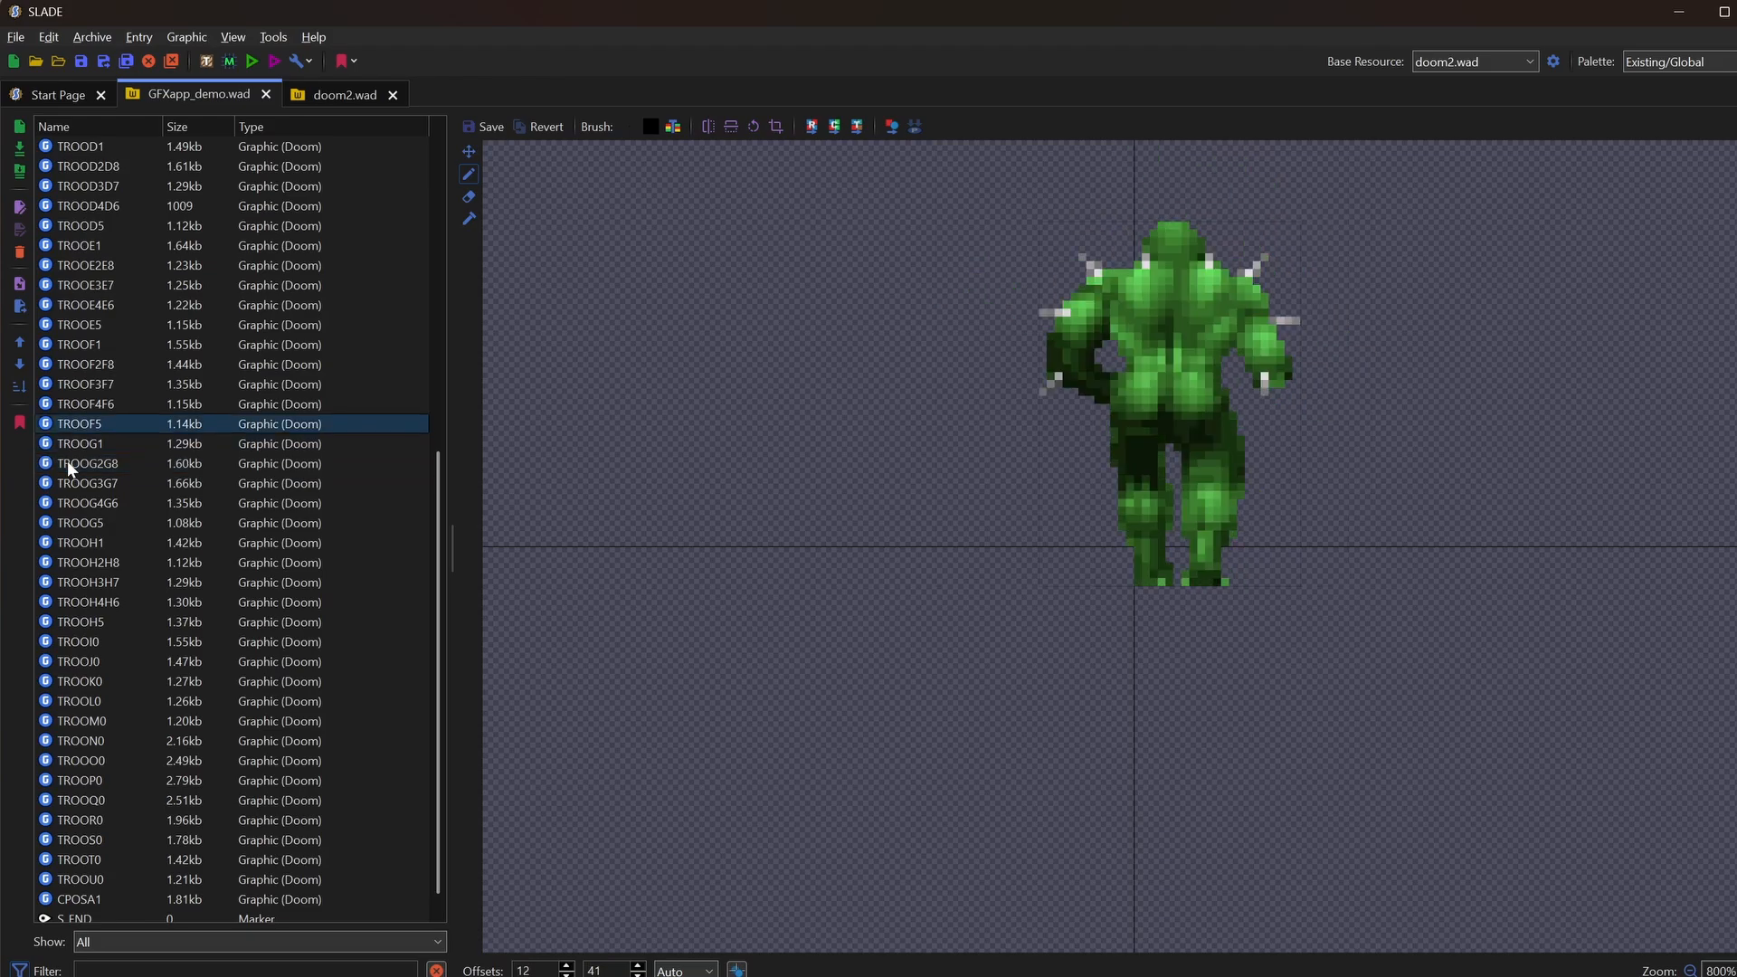
key("Down")
key("Down")
key("Down")
key("Down")
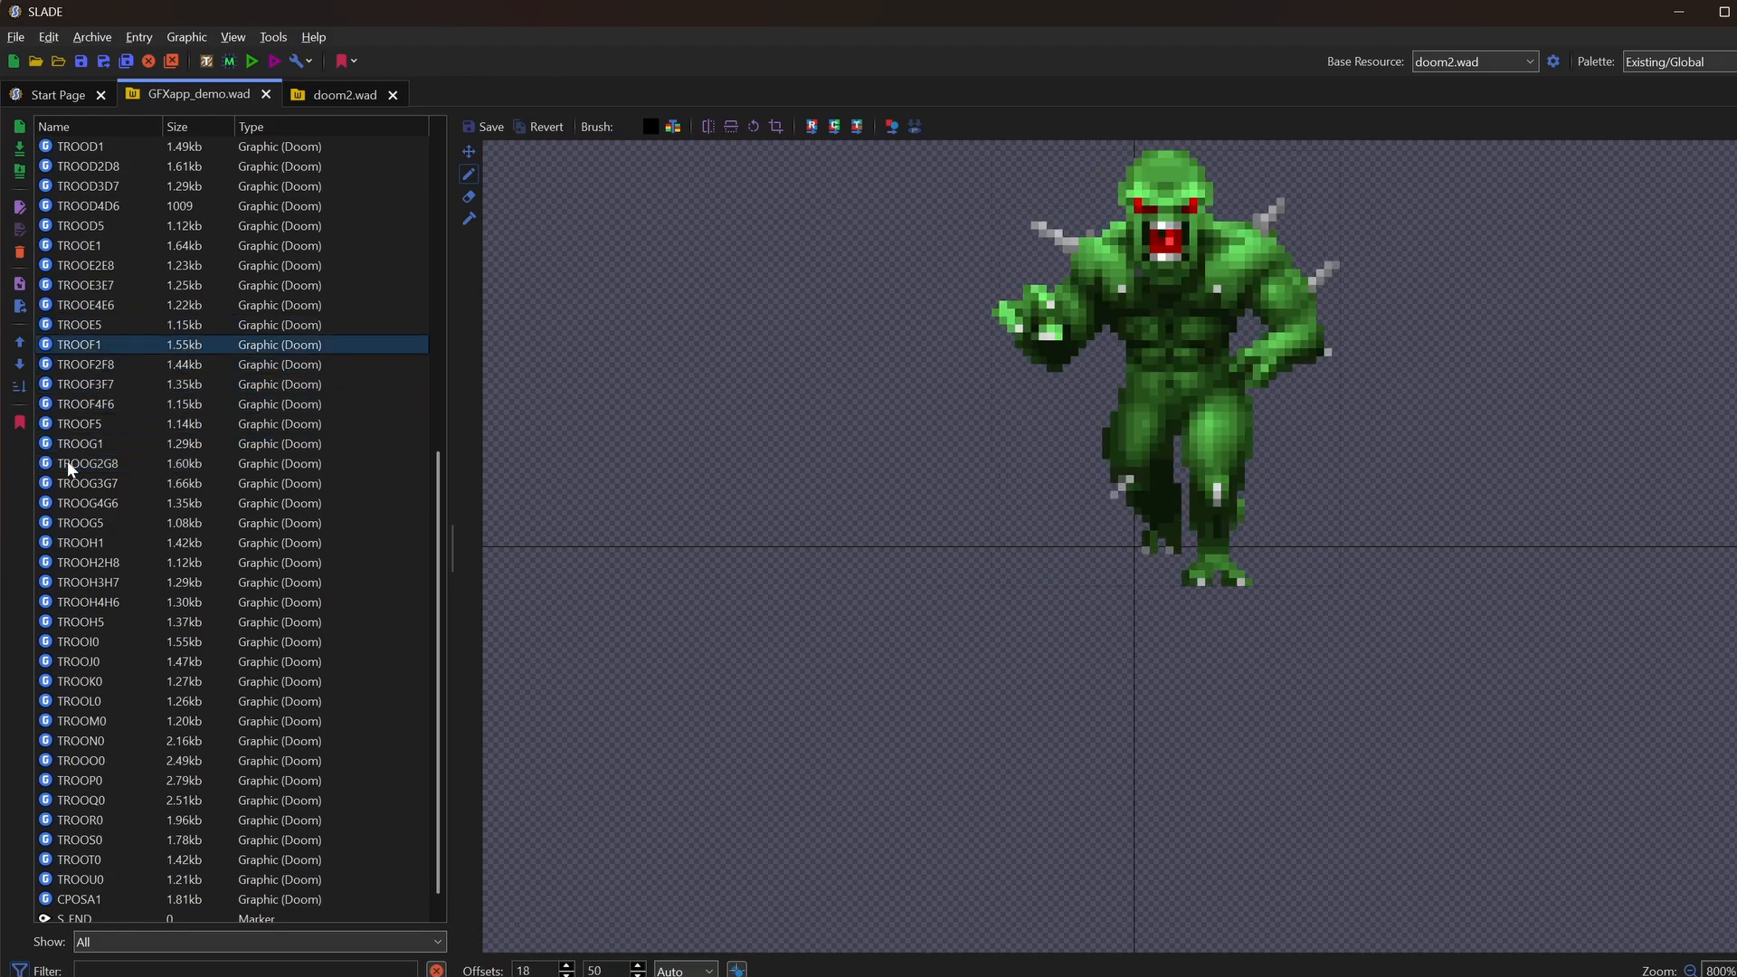
key("Up")
key("Up")
key("Up")
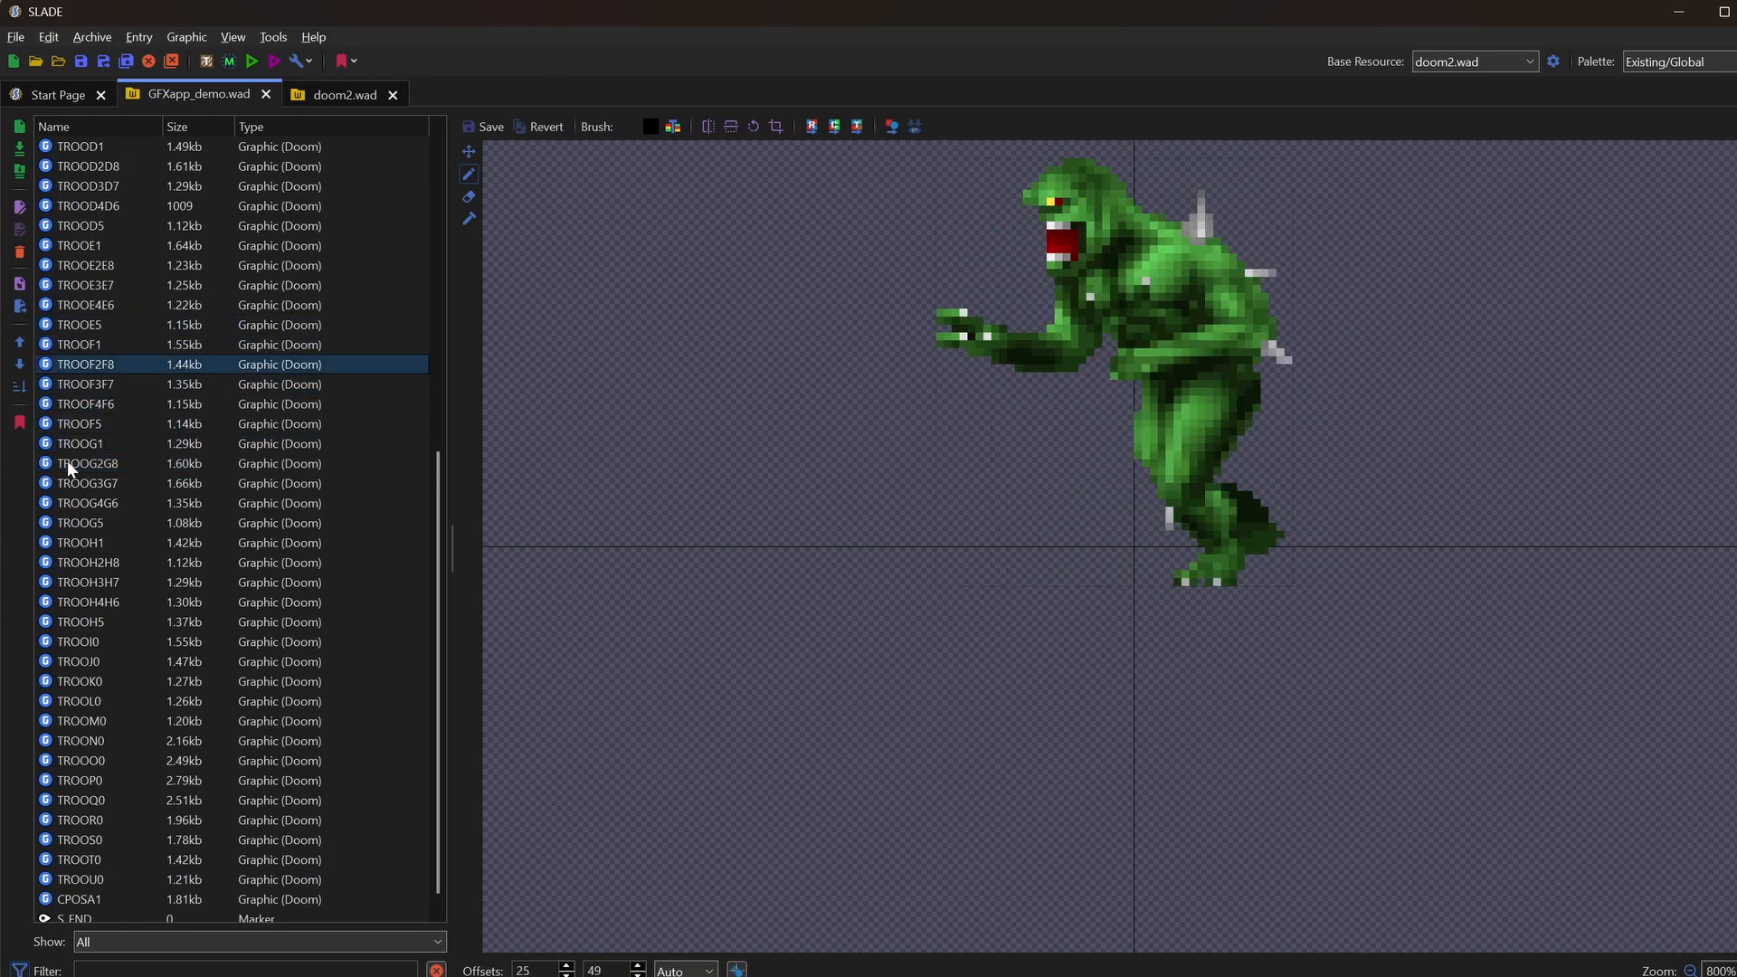
key("Up")
key("Up")
key("Up")
key("Up")
key("Up")
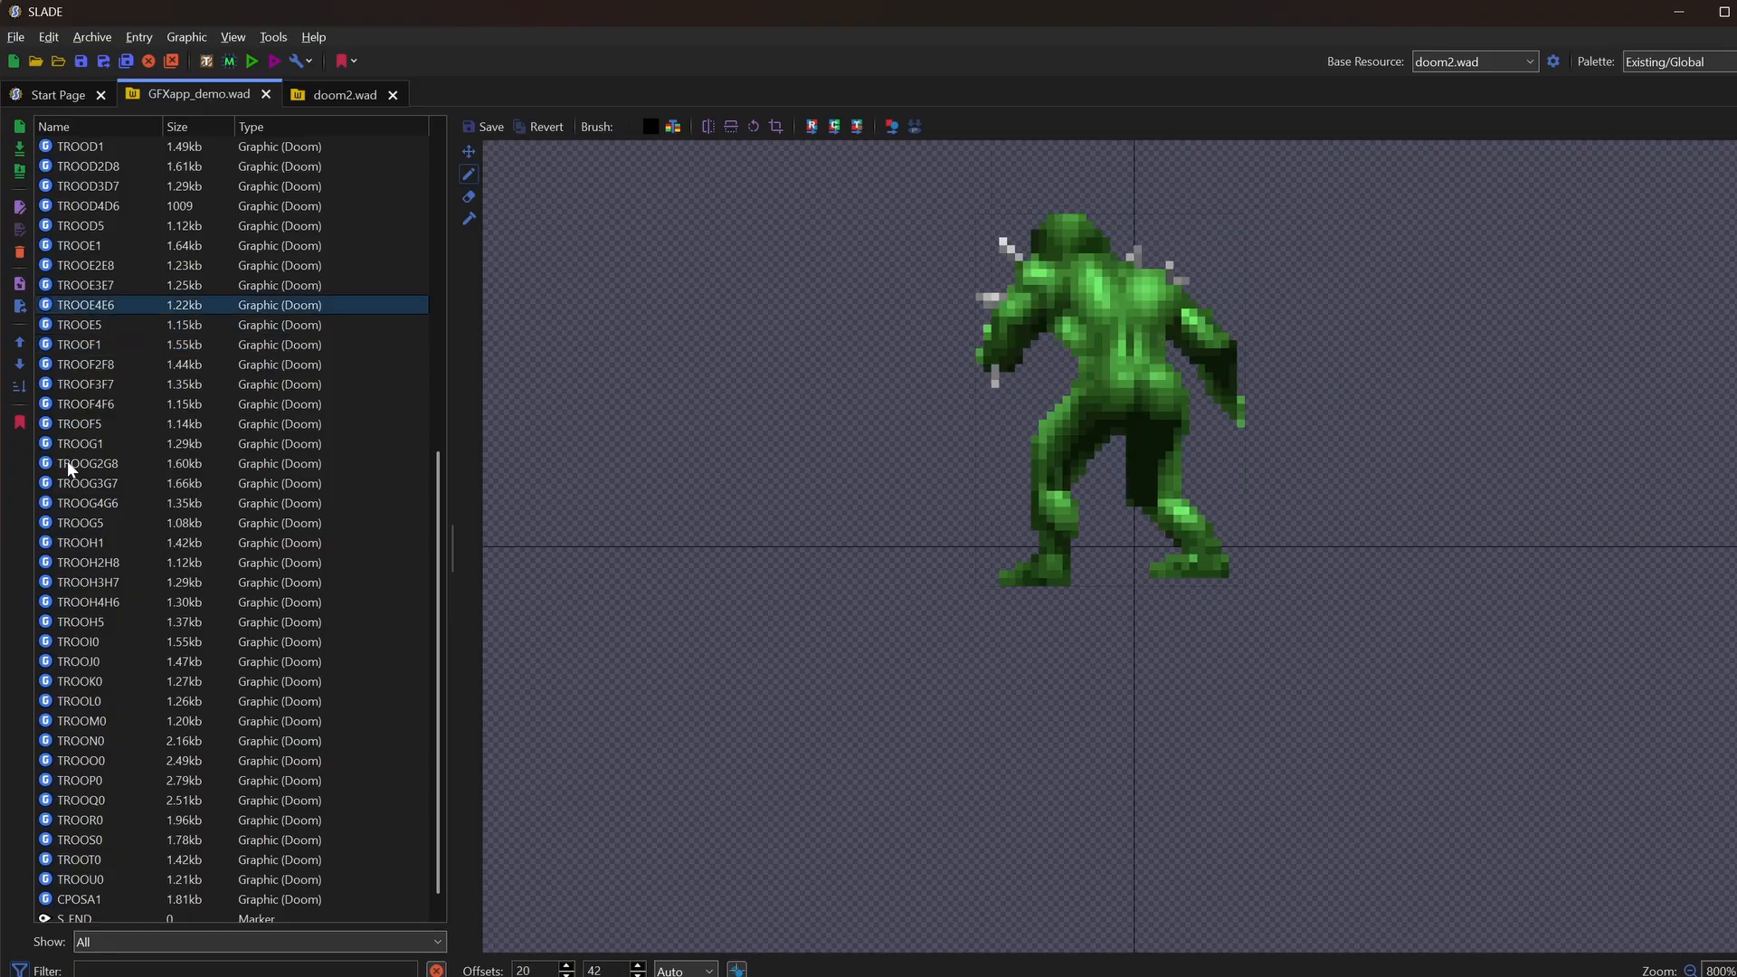
key("Up")
key("Up")
key("Up")
key("Up")
key("Up")
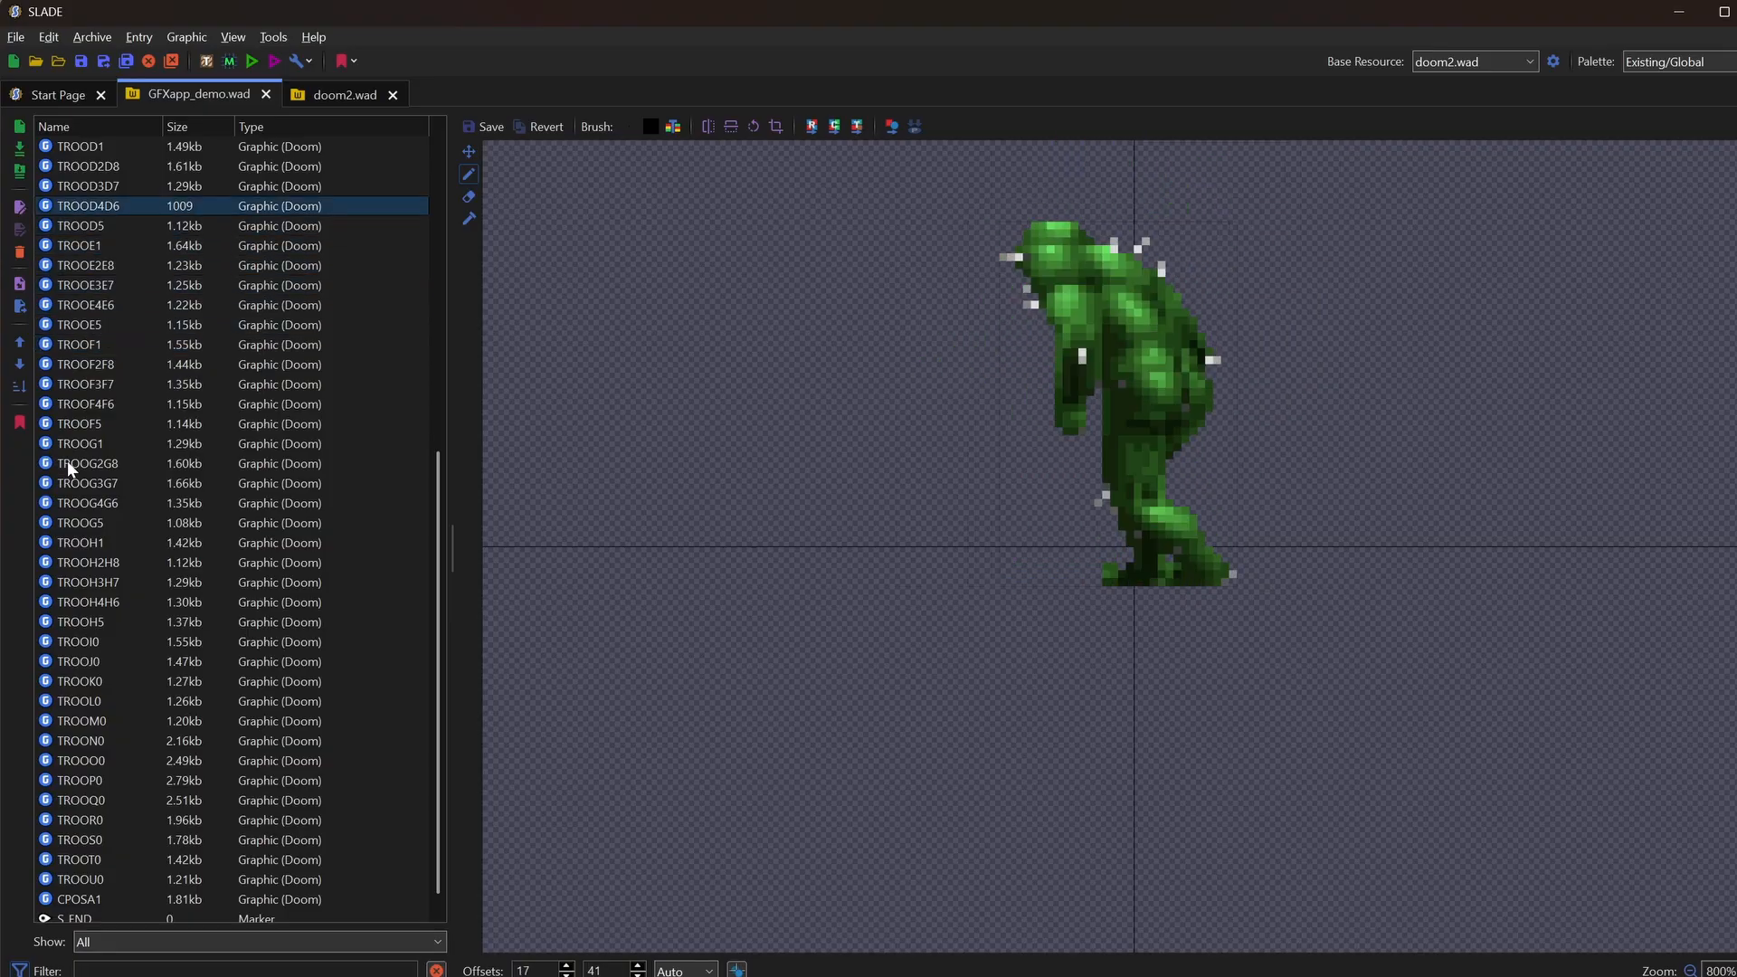
key("Up")
key("Up")
key("Up")
key("Up")
key("Up")
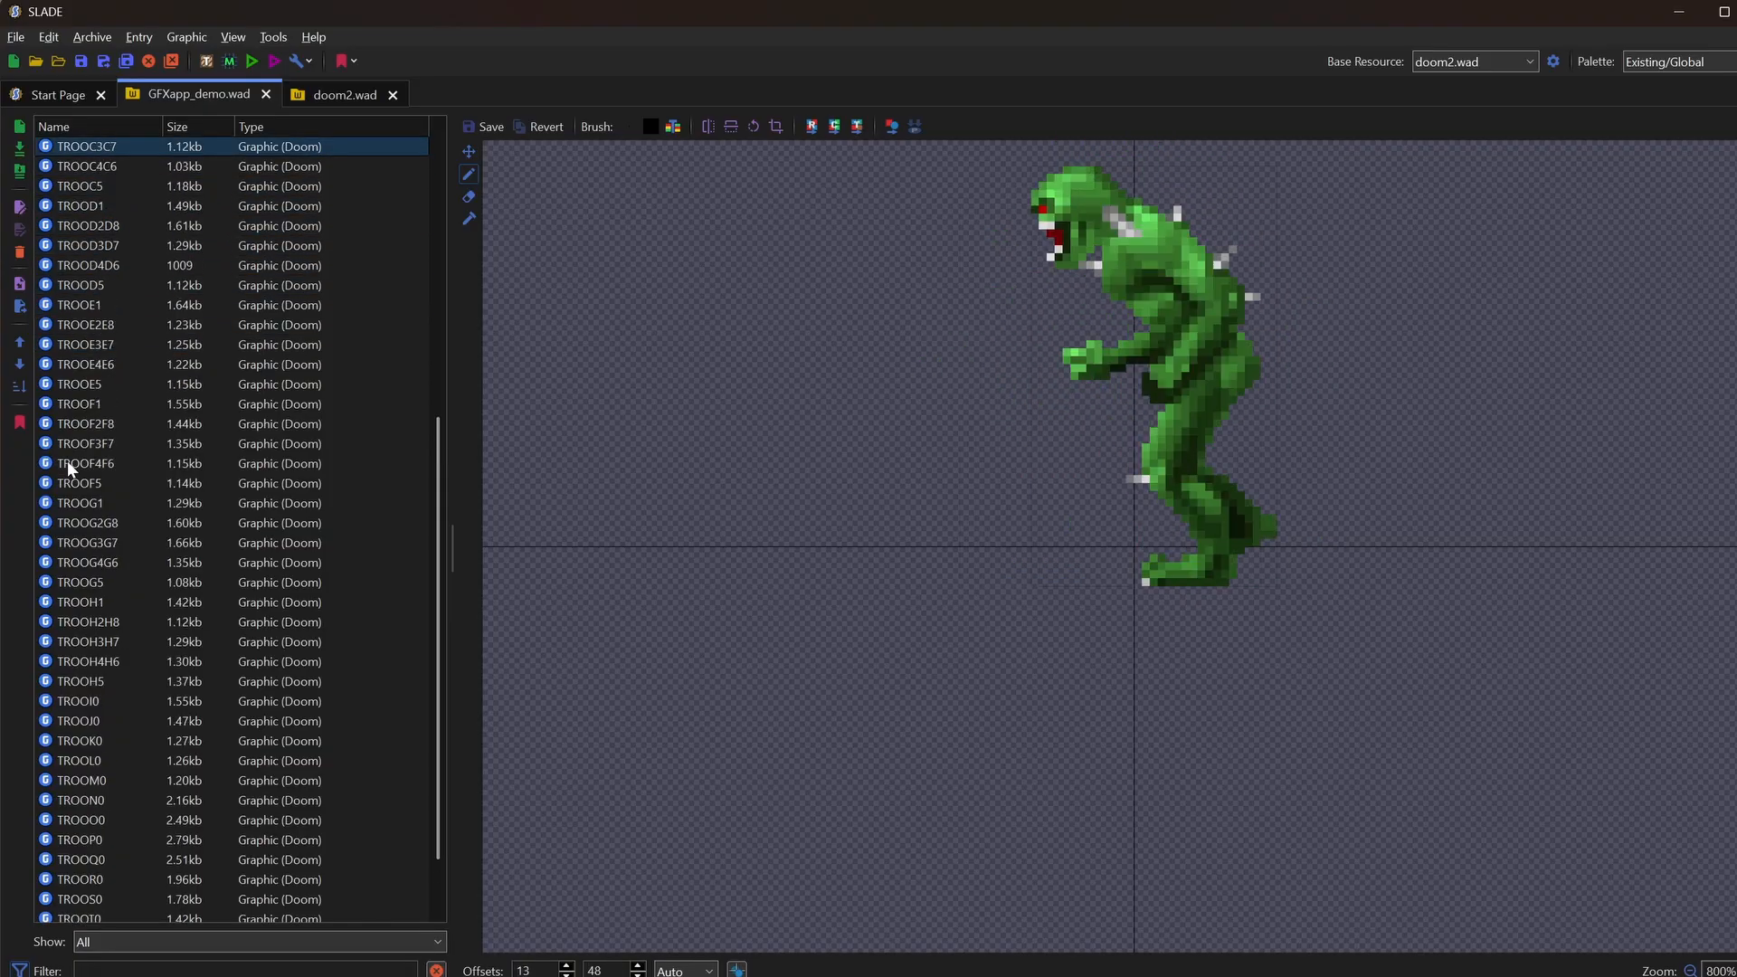
key("Down")
key("Down")
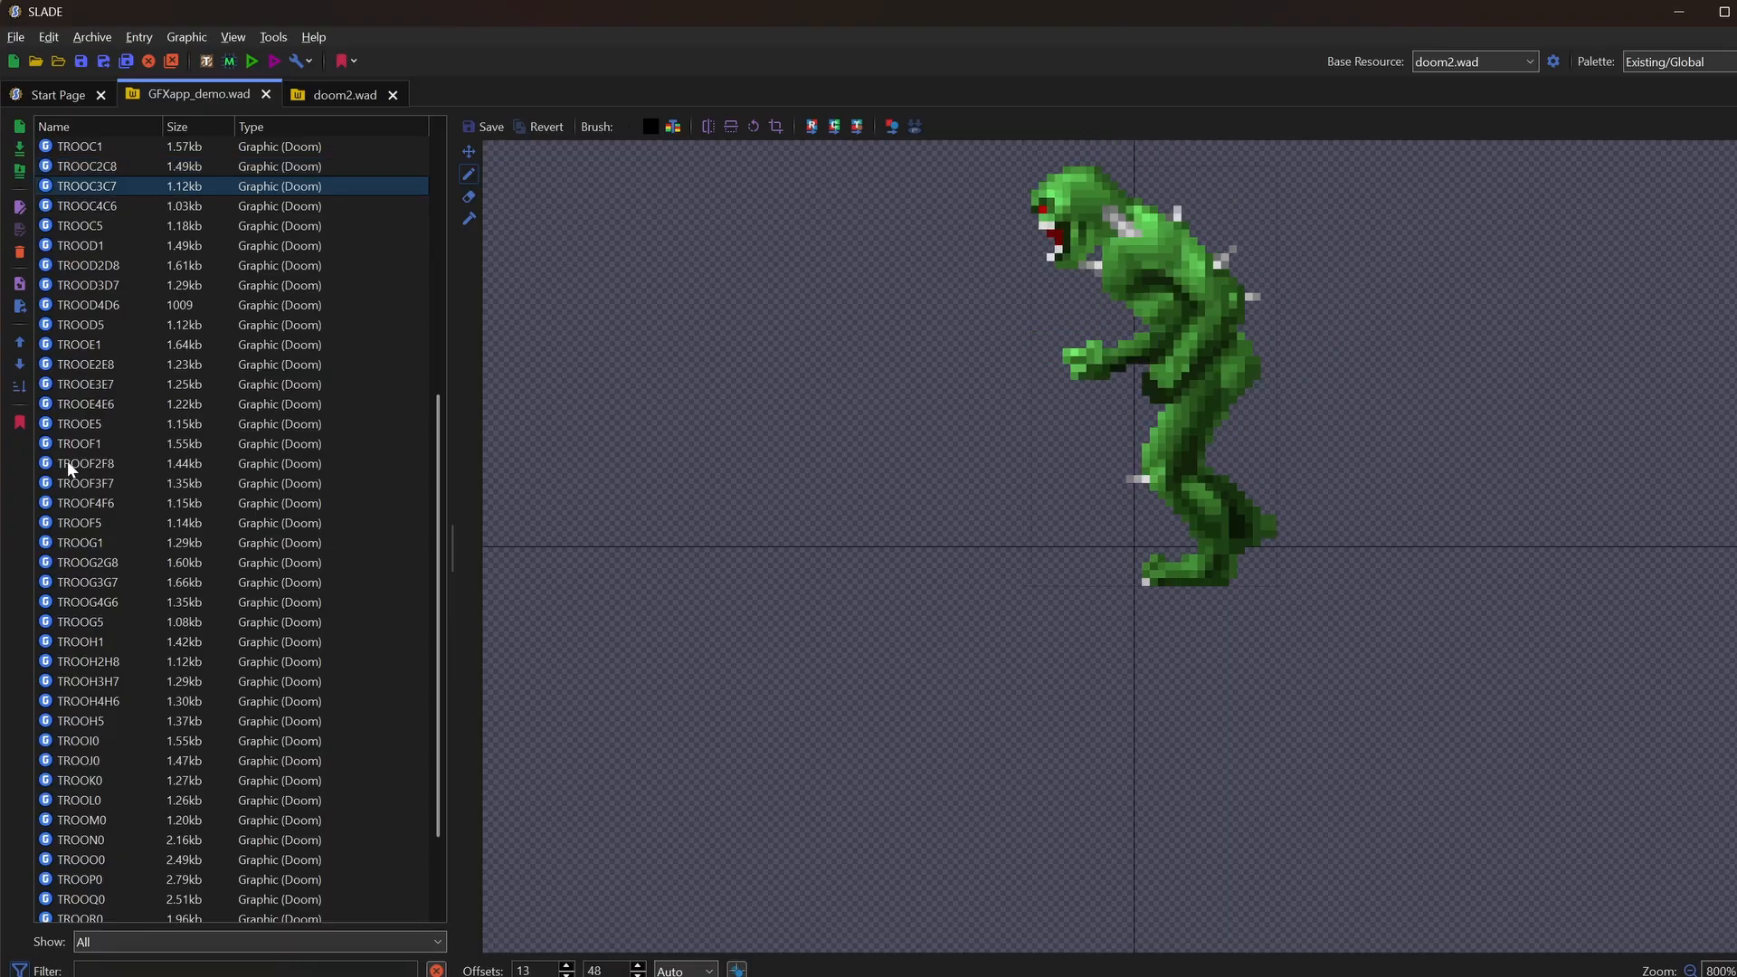
key("Up")
key("Up")
key("Up")
key("Up")
key("Up")
key("Up")
key("Up")
key("Up")
key("Up")
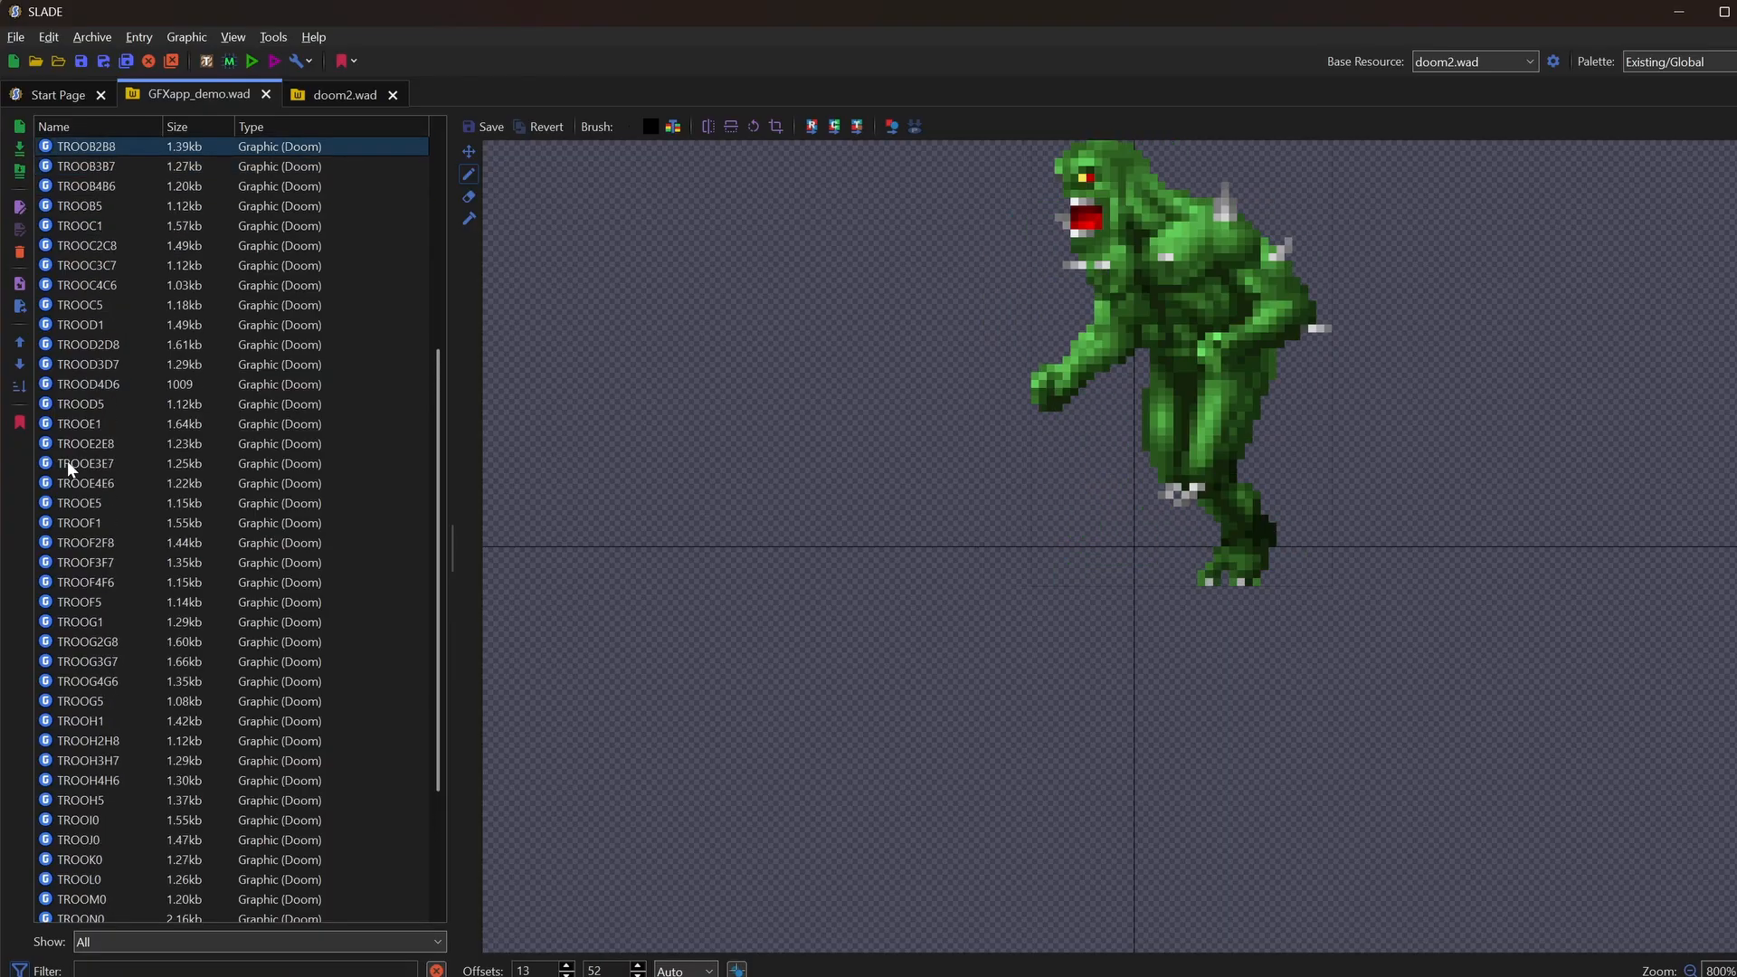
key("Up")
key("Up")
key("Up")
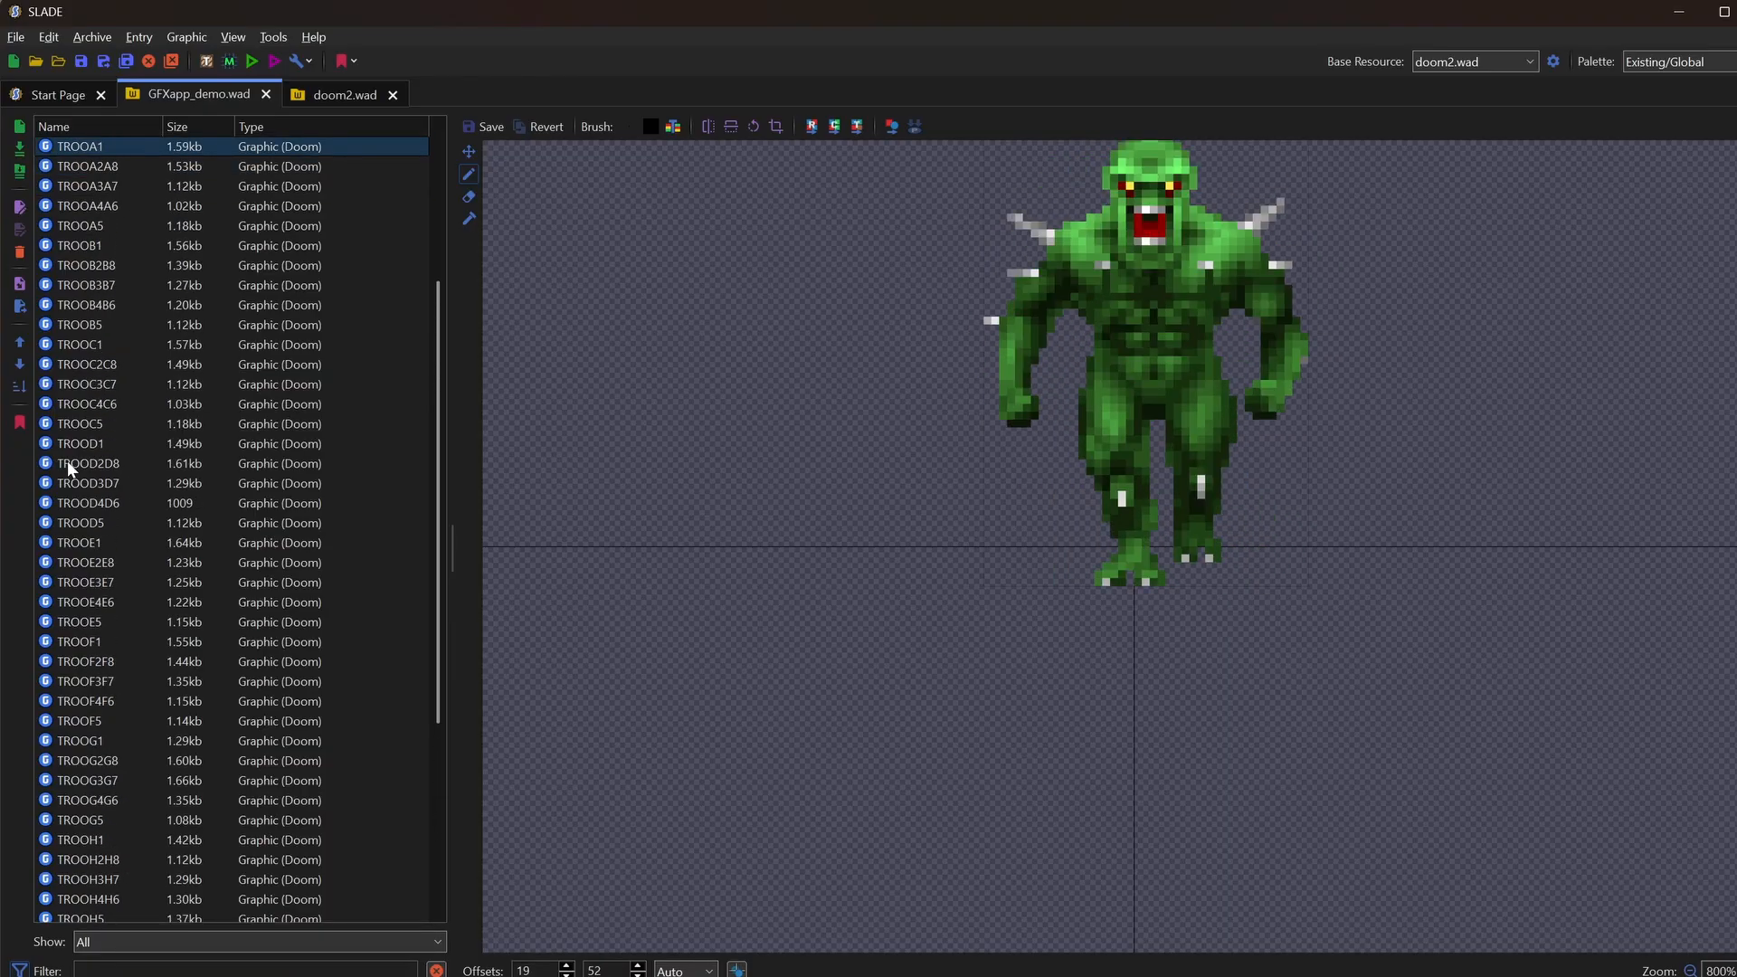
key("Down")
key("Down")
key("Down")
Step: Open TROOE1 and set its Translate pixels brush to remap the range 168:191 to yellow colour 249
left_click(73, 542)
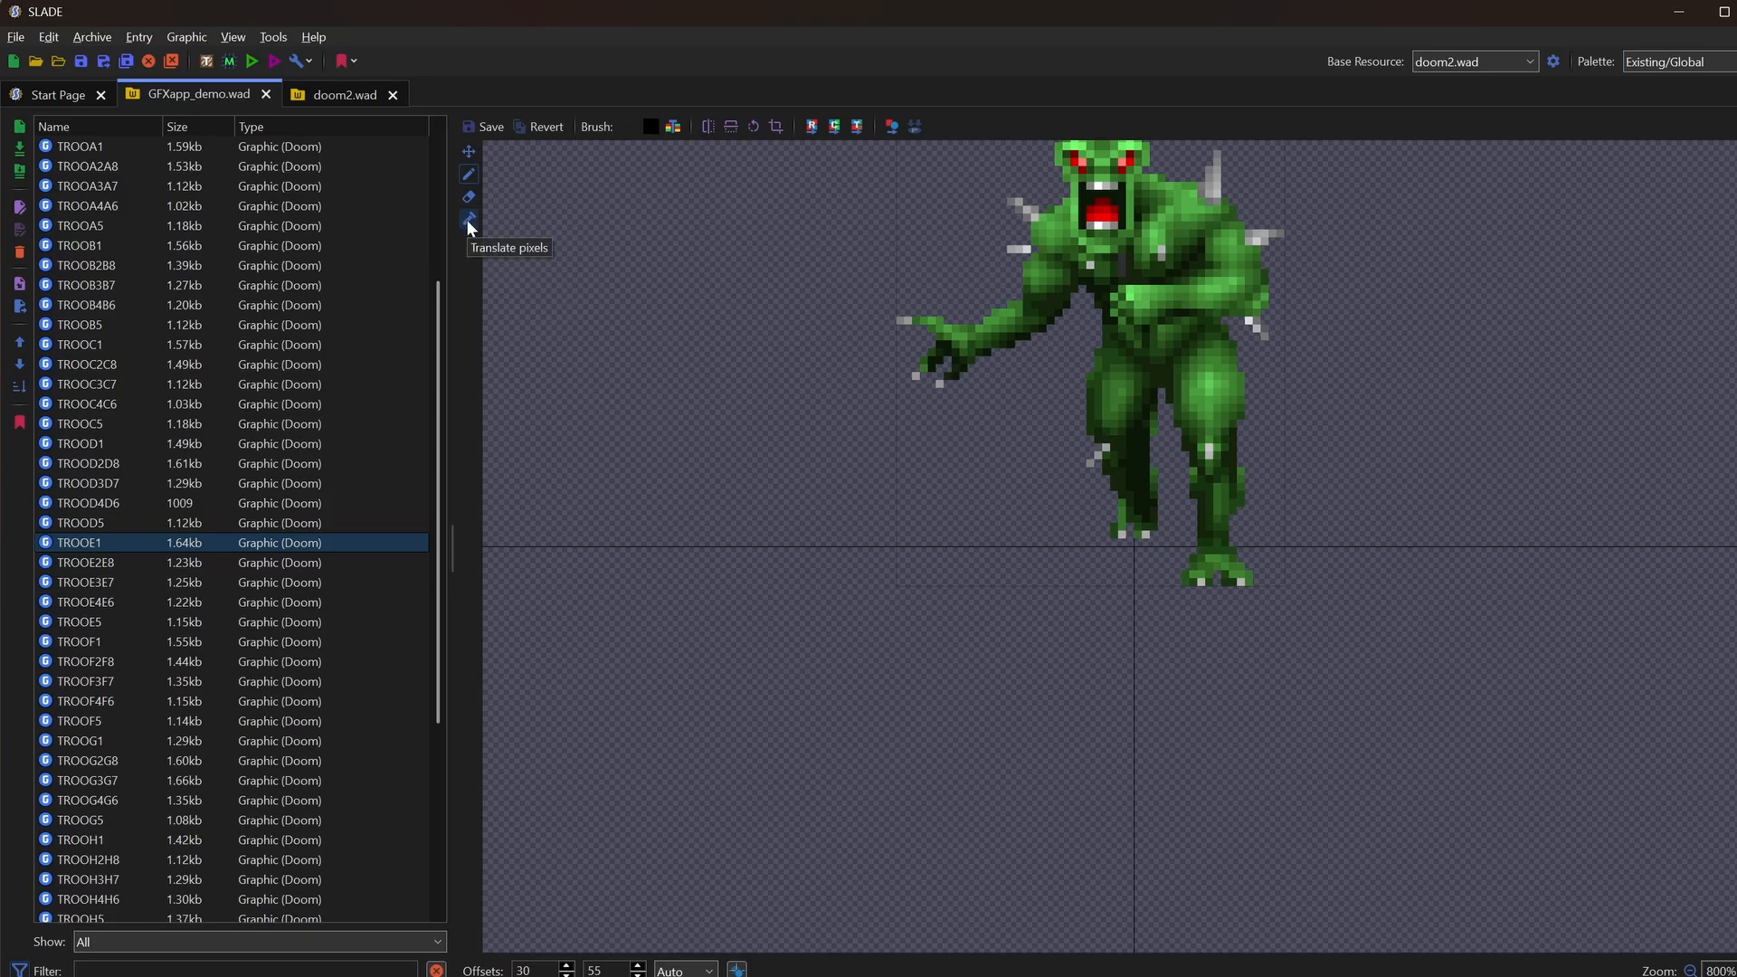
left_click(673, 128)
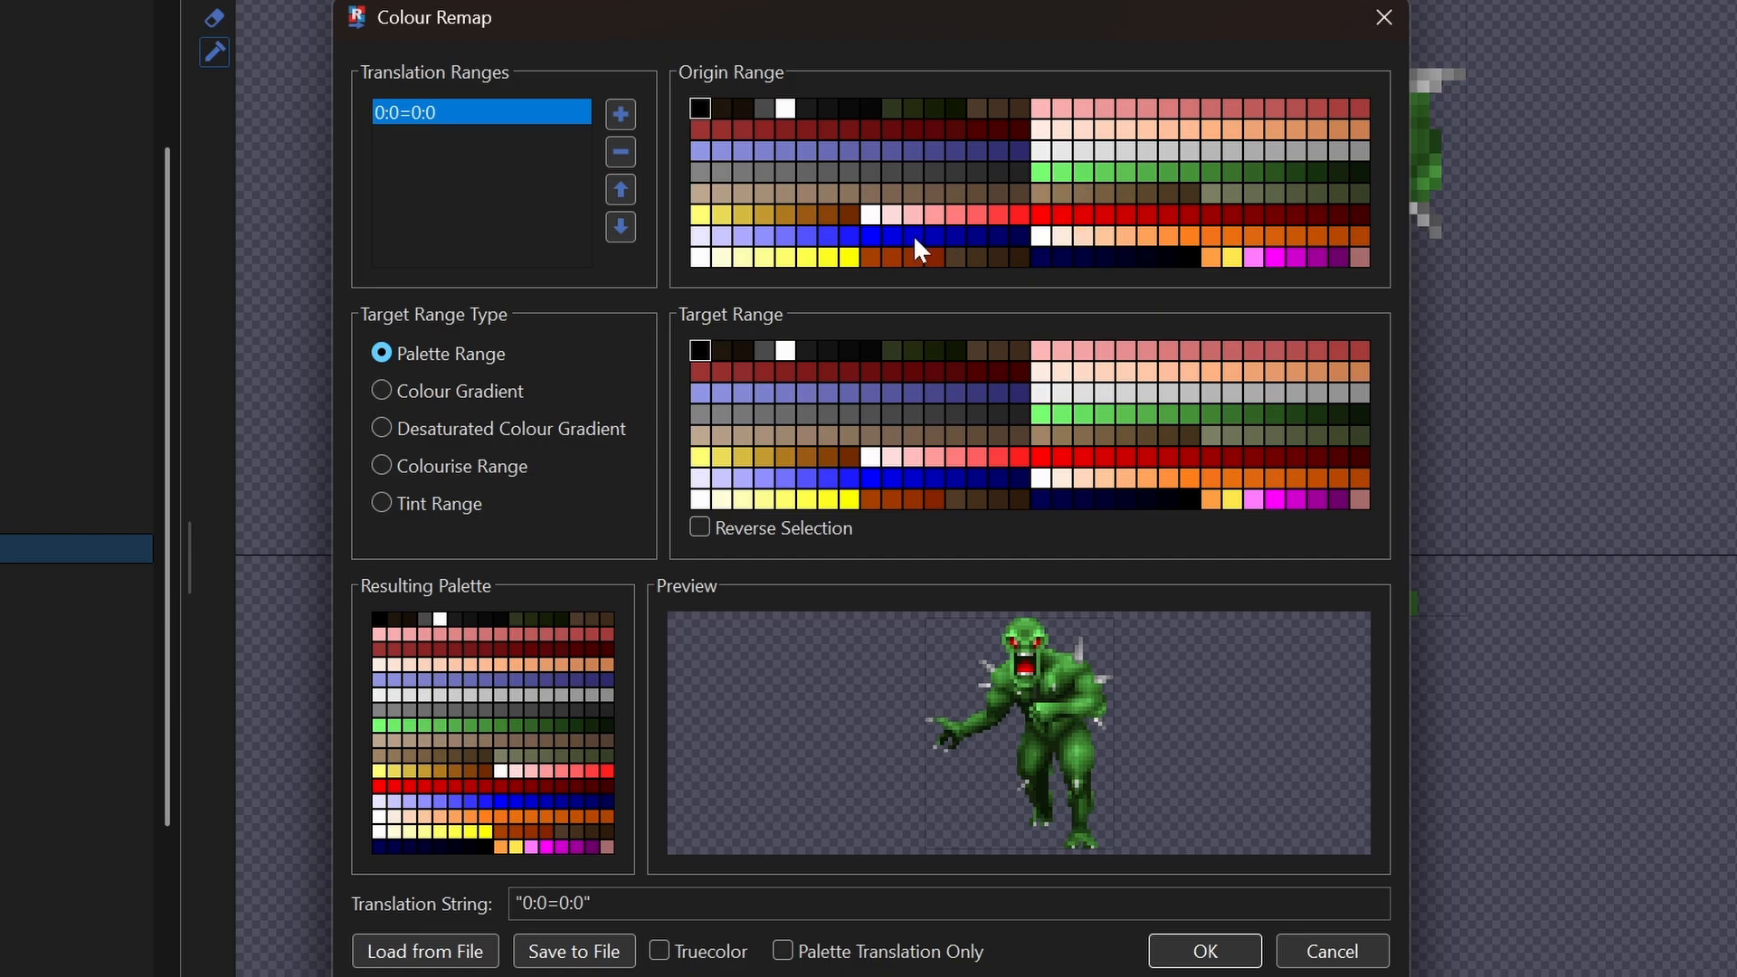
left_click_drag(869, 217, 1364, 226)
left_click(1233, 501)
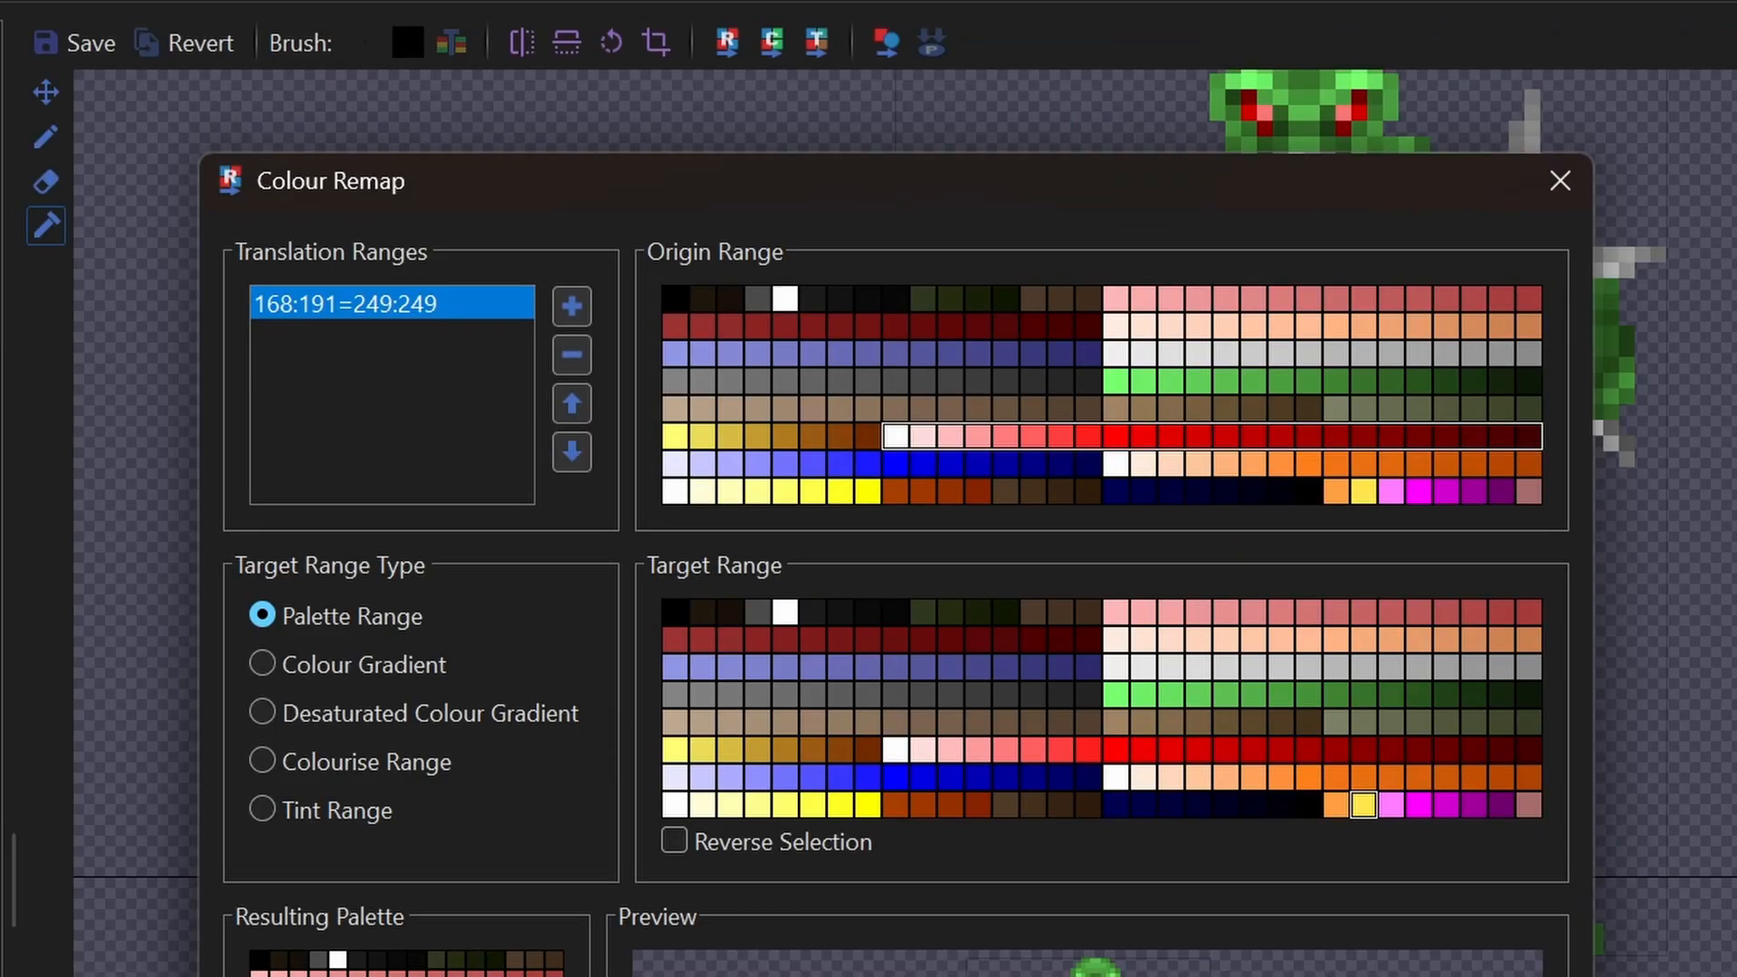
key("Escape")
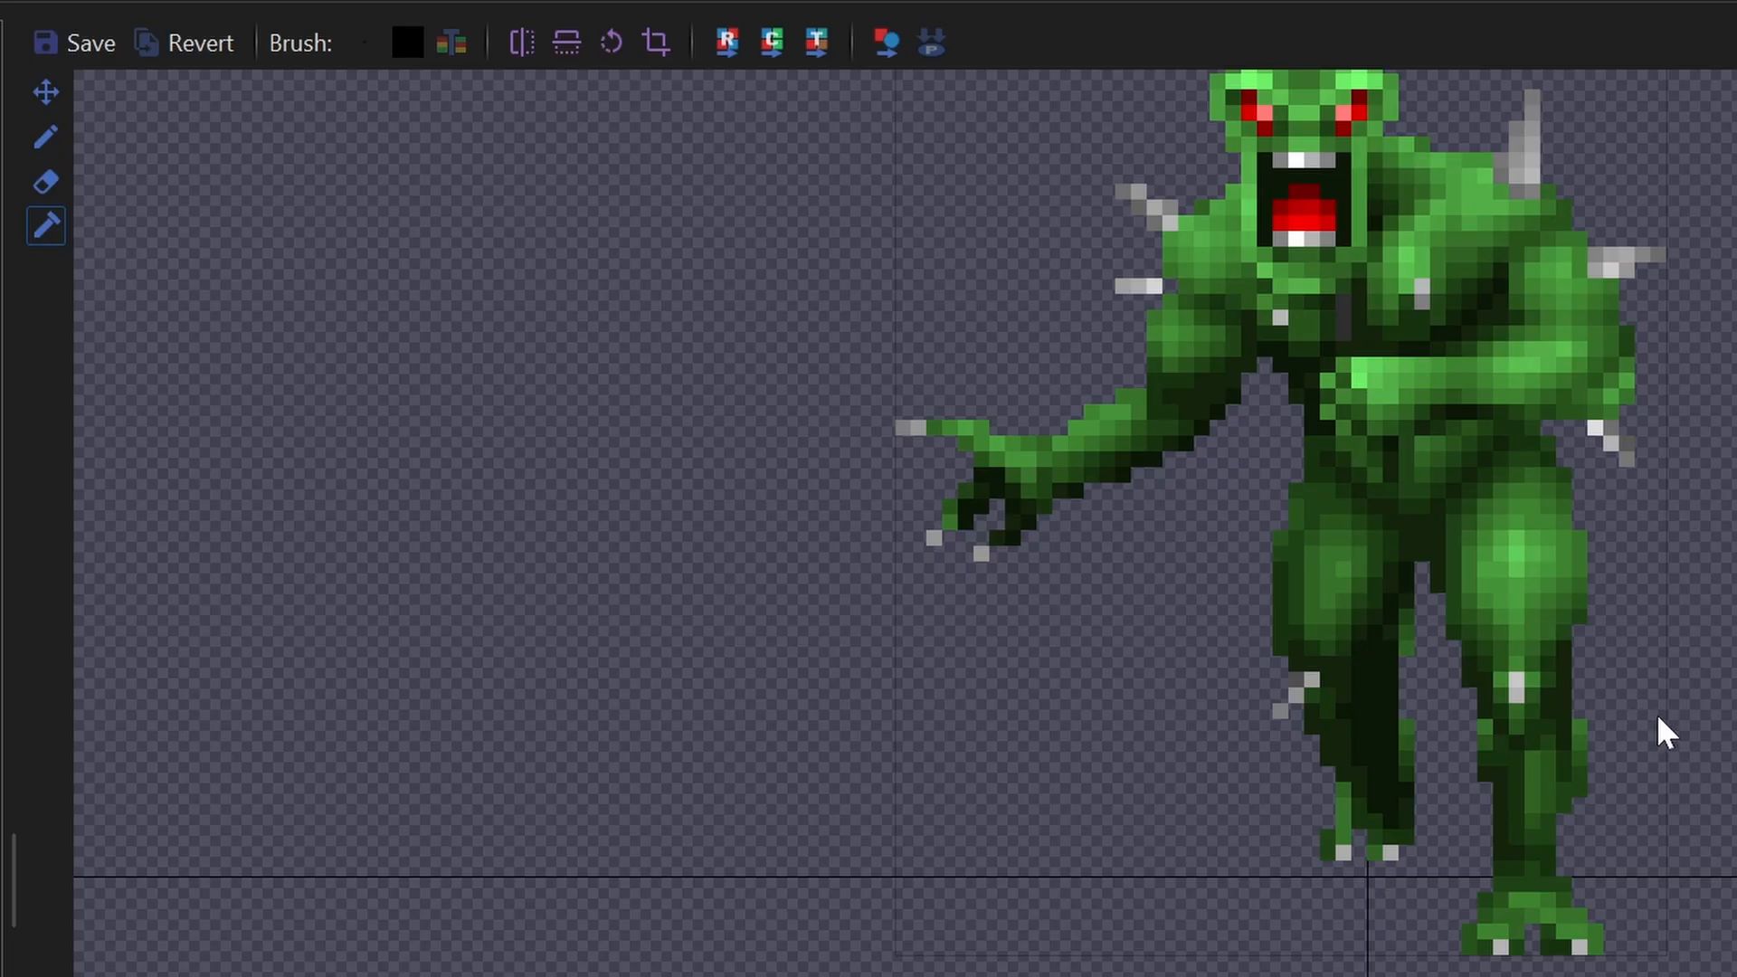
Step: Choose the Square 1x1 brush and paint the pink centre pixels of both TROOE1 eyes yellow
middle_click_drag(1734, 579, 1585, 845)
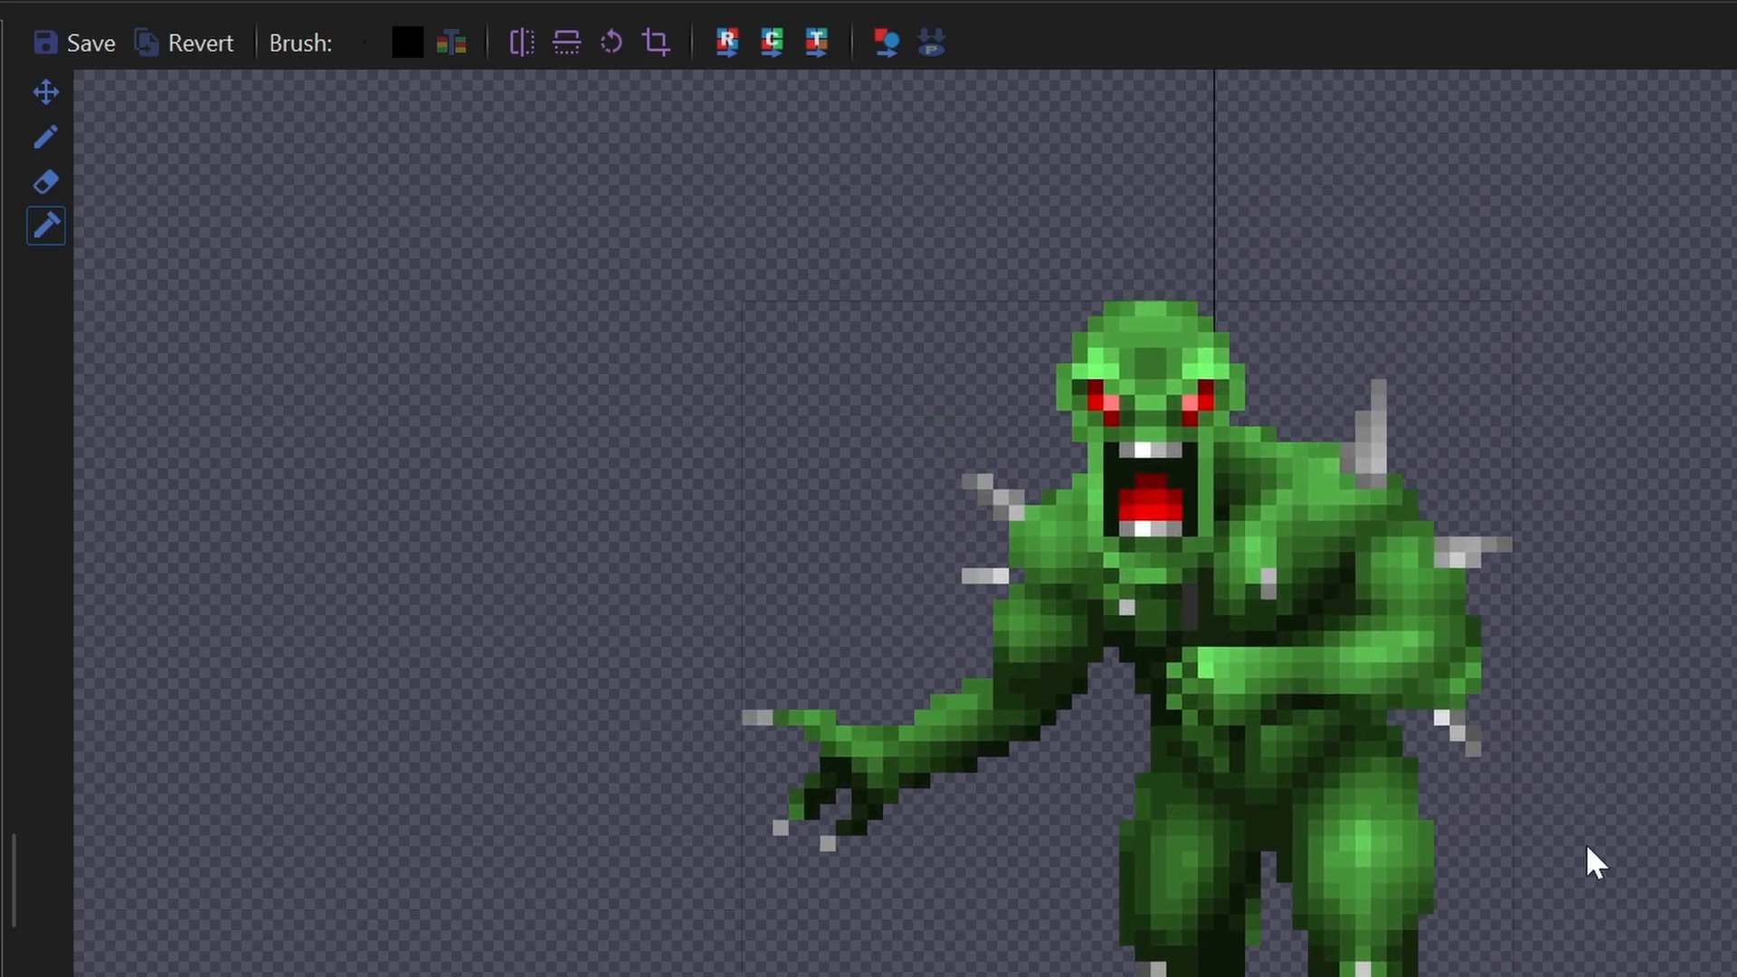
left_click(364, 42)
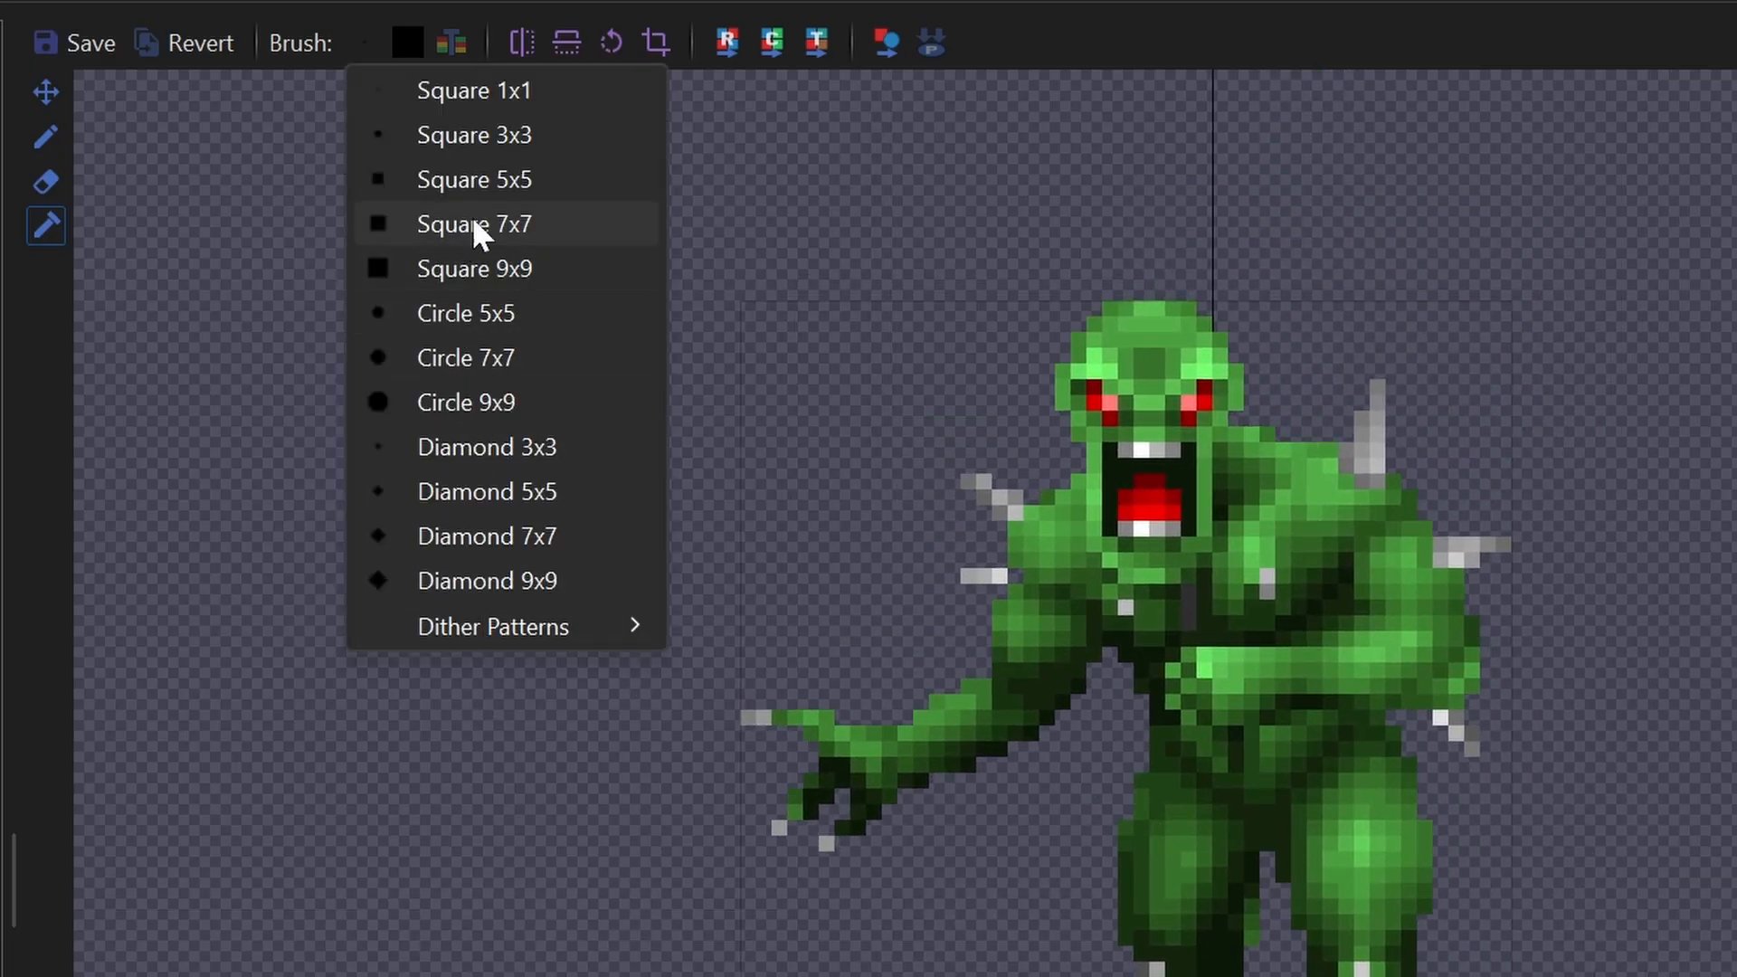
left_click(502, 100)
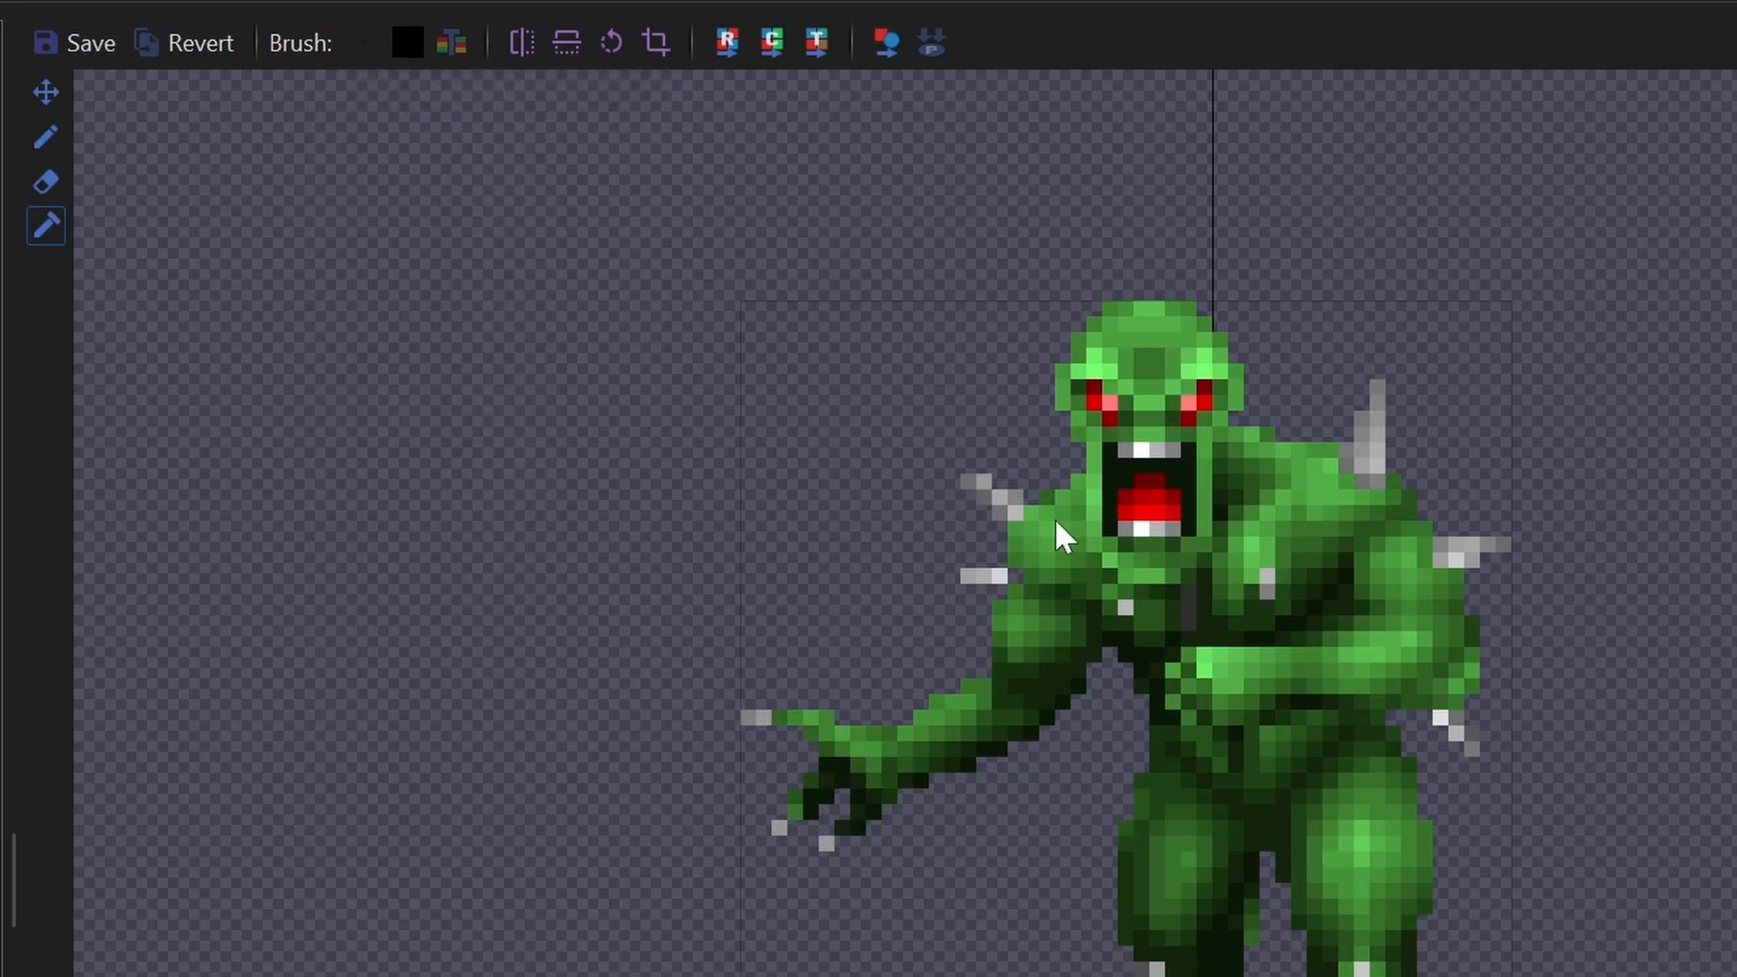
left_click(1111, 402)
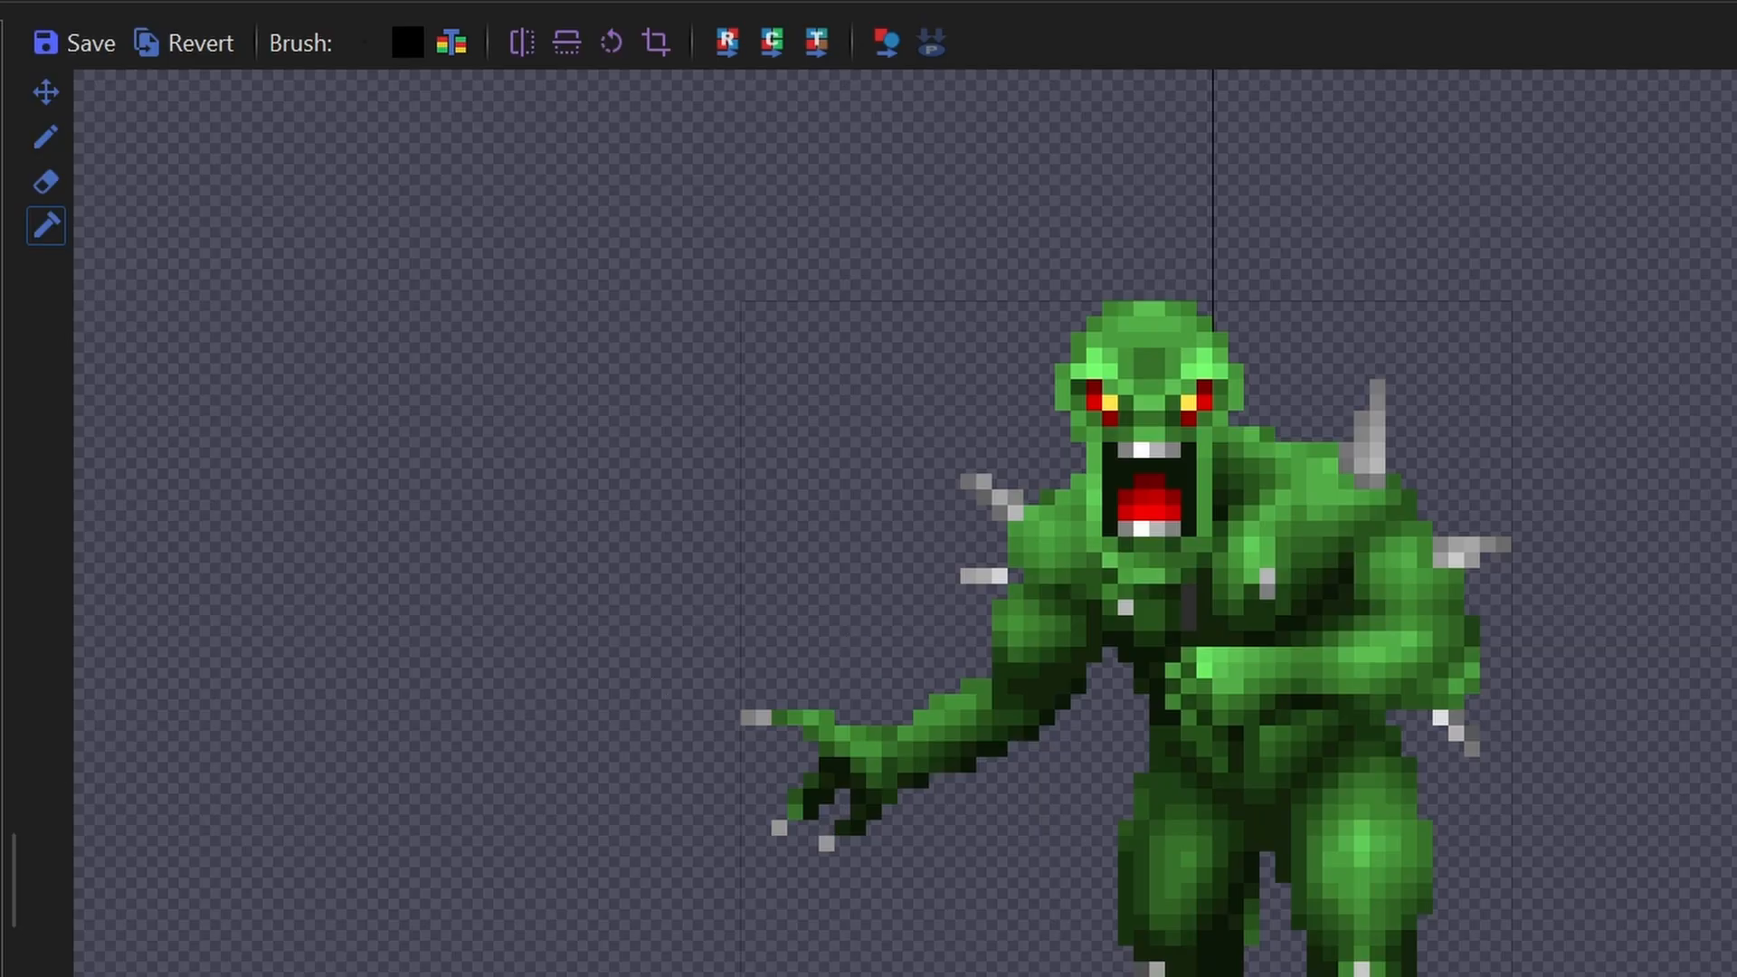
Step: Paint the eye pixels yellow on sprites TROOE2E8 and TROOF1 with the translate brush
left_click(92, 688)
left_click(1199, 622)
key("Down")
key("Down")
key("Down")
key("Down")
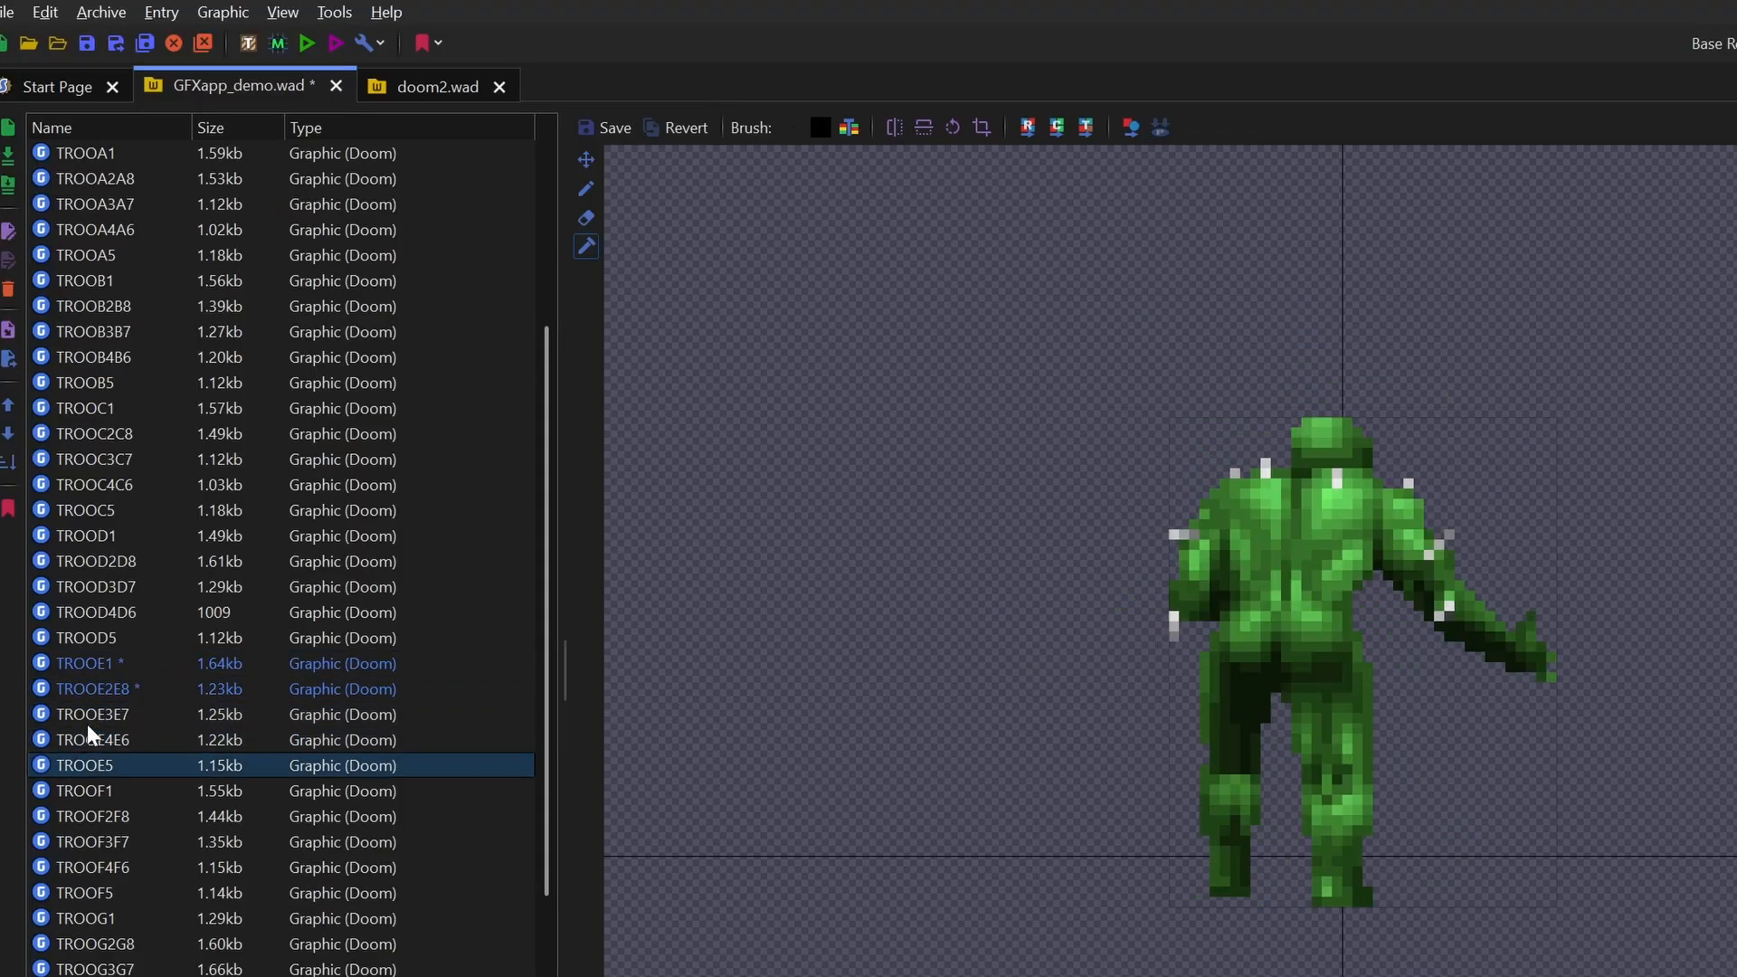
key("Down")
left_click(1192, 627)
key("Down")
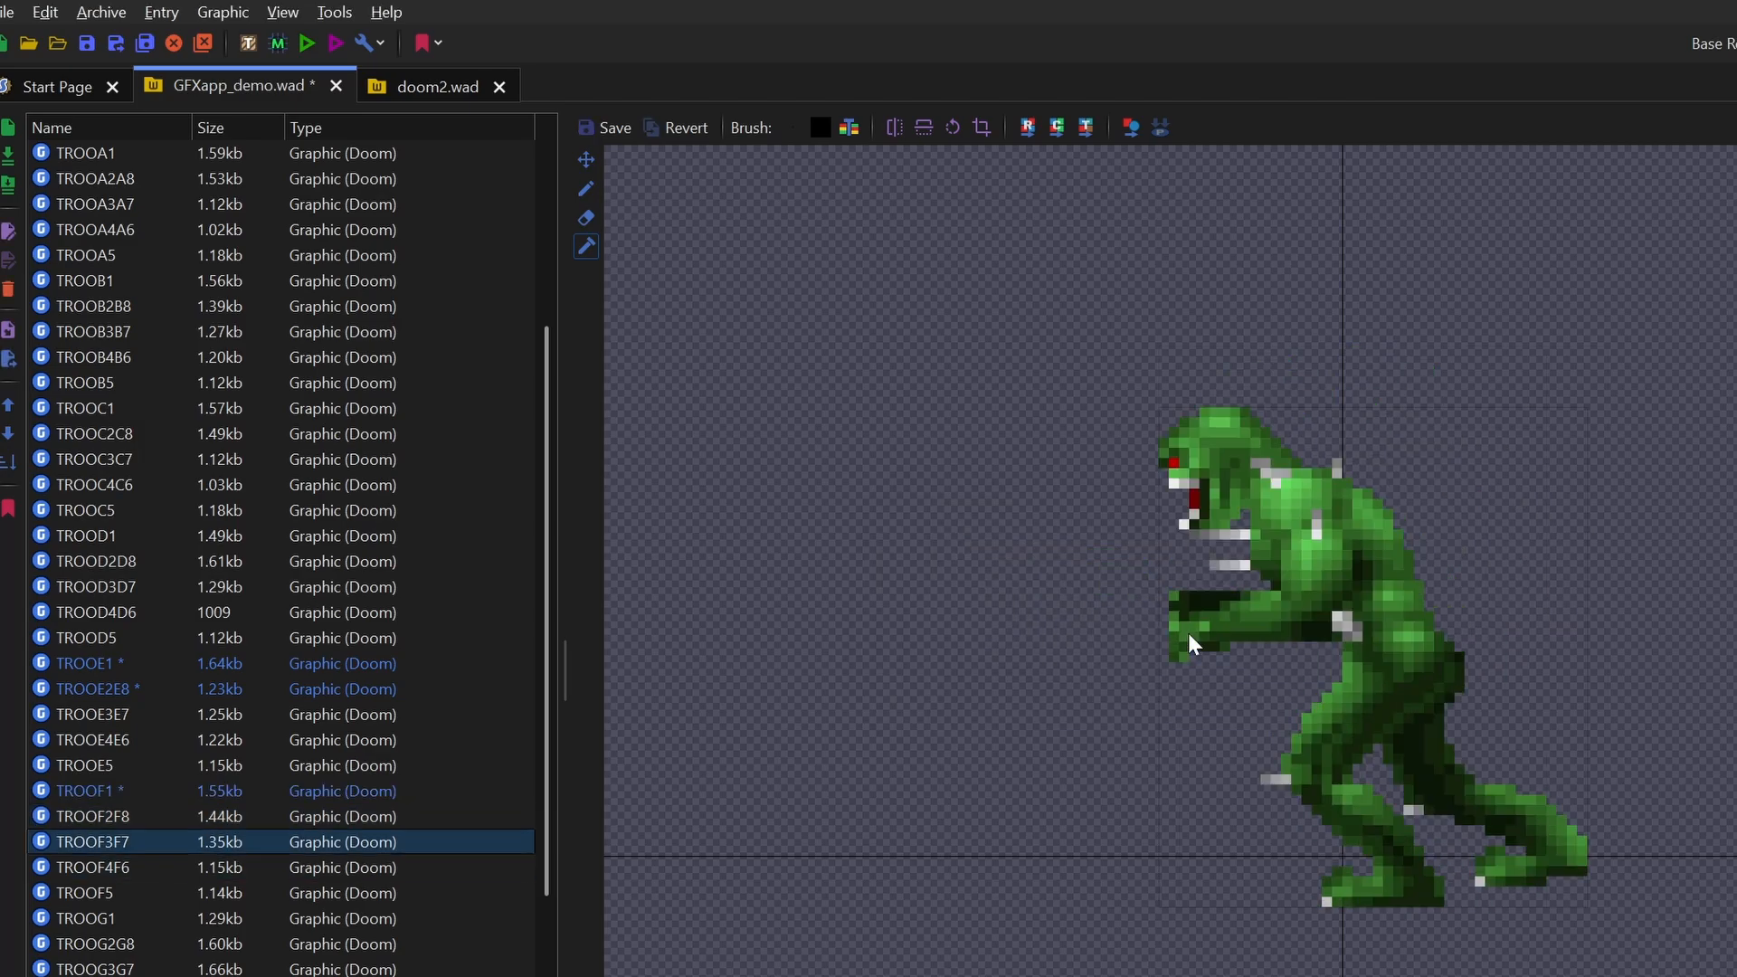
Step: Paint the eye pixel yellow on sprites TROOF3F7 and TROOG2G8 with the translate brush
key("Down")
left_click(1203, 626)
key("Down")
key("Down")
key("Down")
left_click(1337, 401)
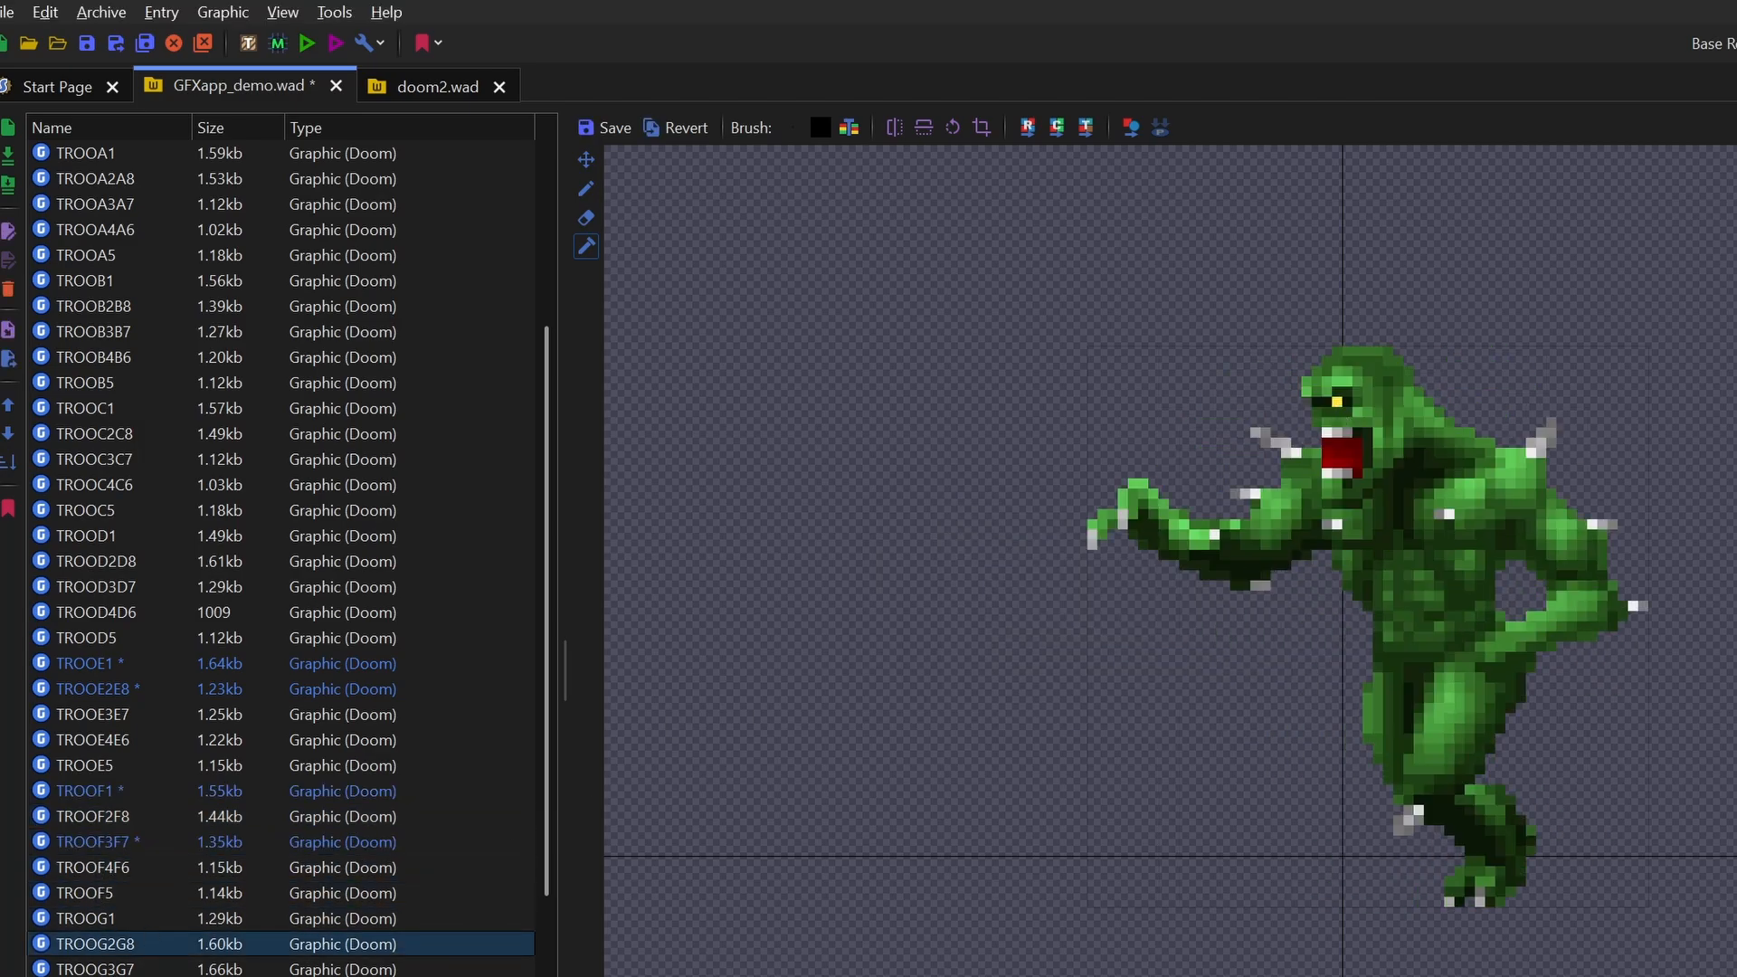
Step: Paint the red eye pixels yellow on the TROOH frames that show the Imp's face
key("Down")
left_click(1191, 631)
key("Down")
key("Down")
key("Down")
left_click(1448, 380)
key("Down")
left_click(1188, 632)
left_click(1516, 373)
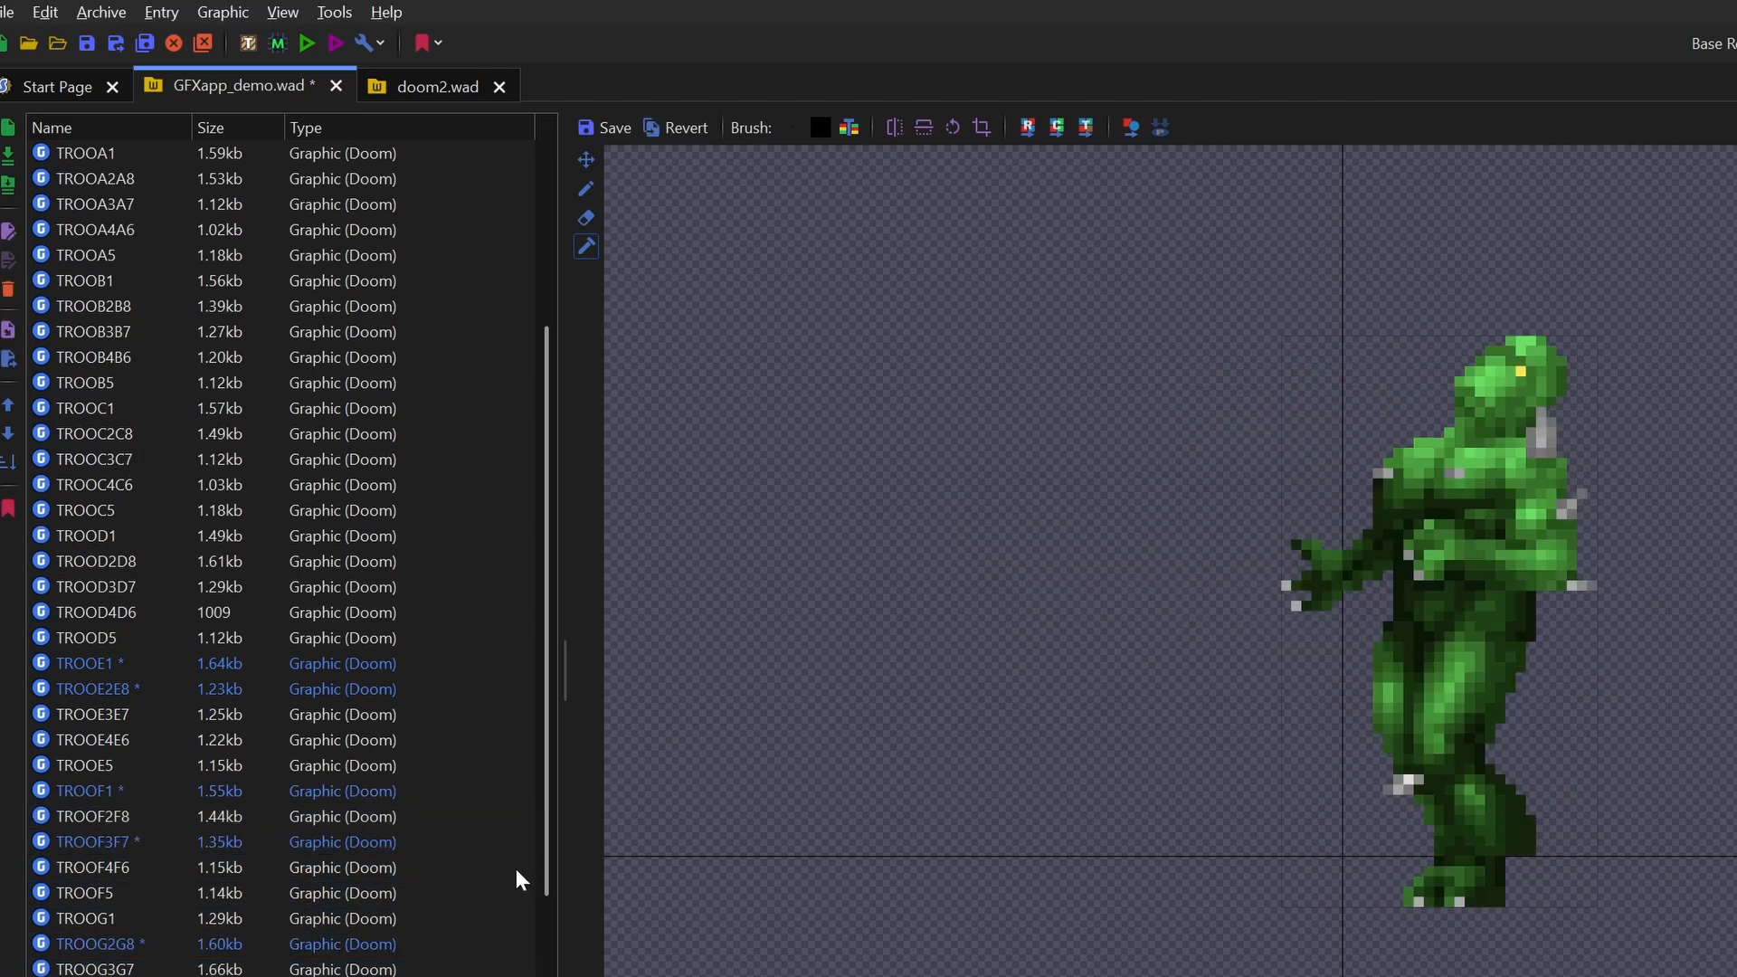
key("Down")
left_click(1191, 624)
left_click(1418, 351)
Step: Step back through the Imp frames from TROOH to TROOE1 and check the repainted eyes
key("Down")
key("Return")
key("Up")
key("Up")
key("Up")
key("Up")
key("Up")
key("Up")
key("Up")
key("Up")
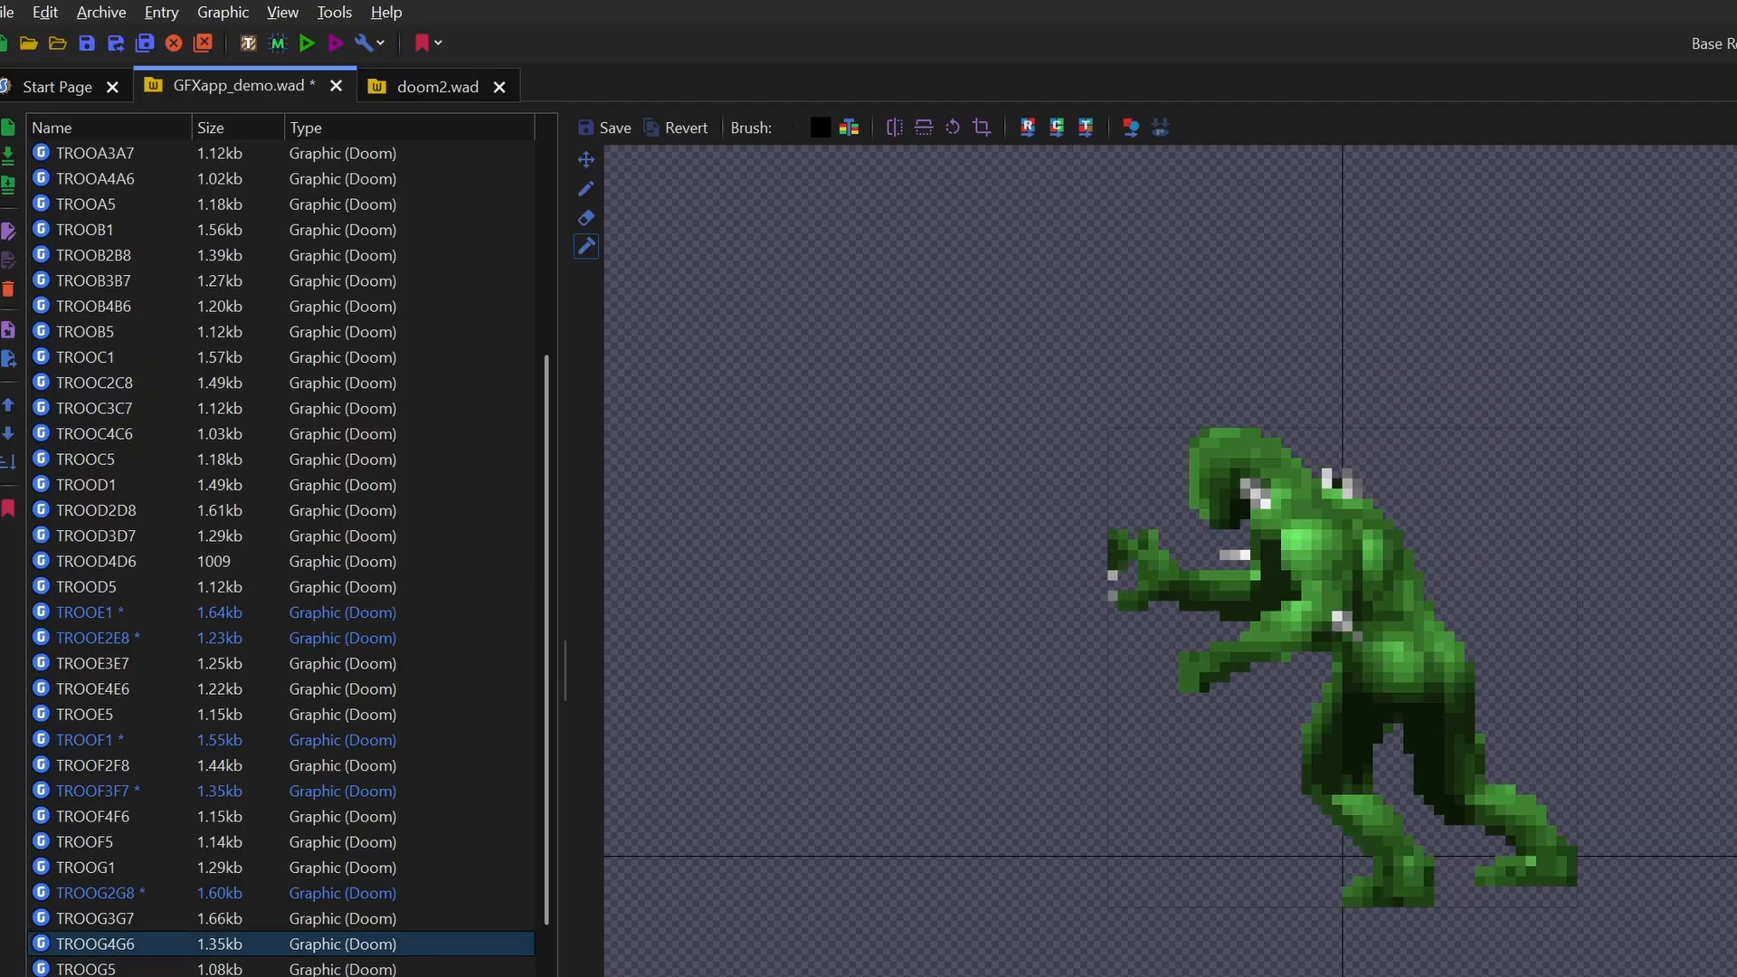
key("Up")
key("Up")
key("Up")
key("Up")
key("Up")
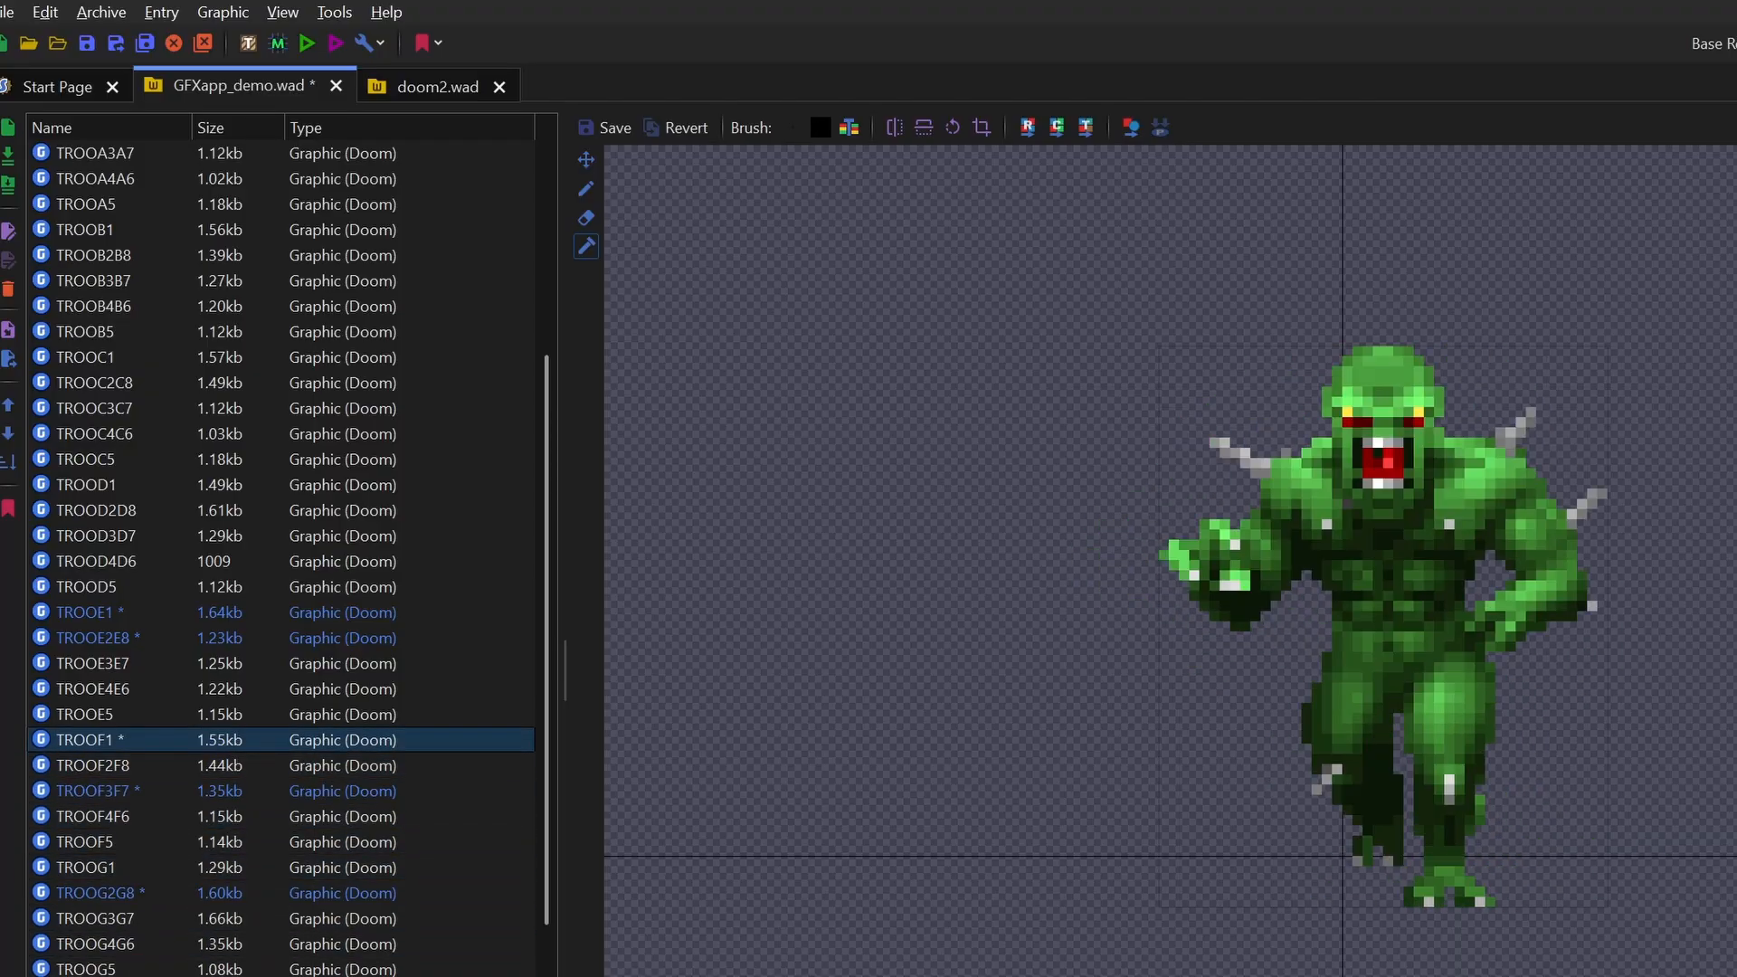
key("Up")
key("Up")
key("Up")
key("Up")
key("Up")
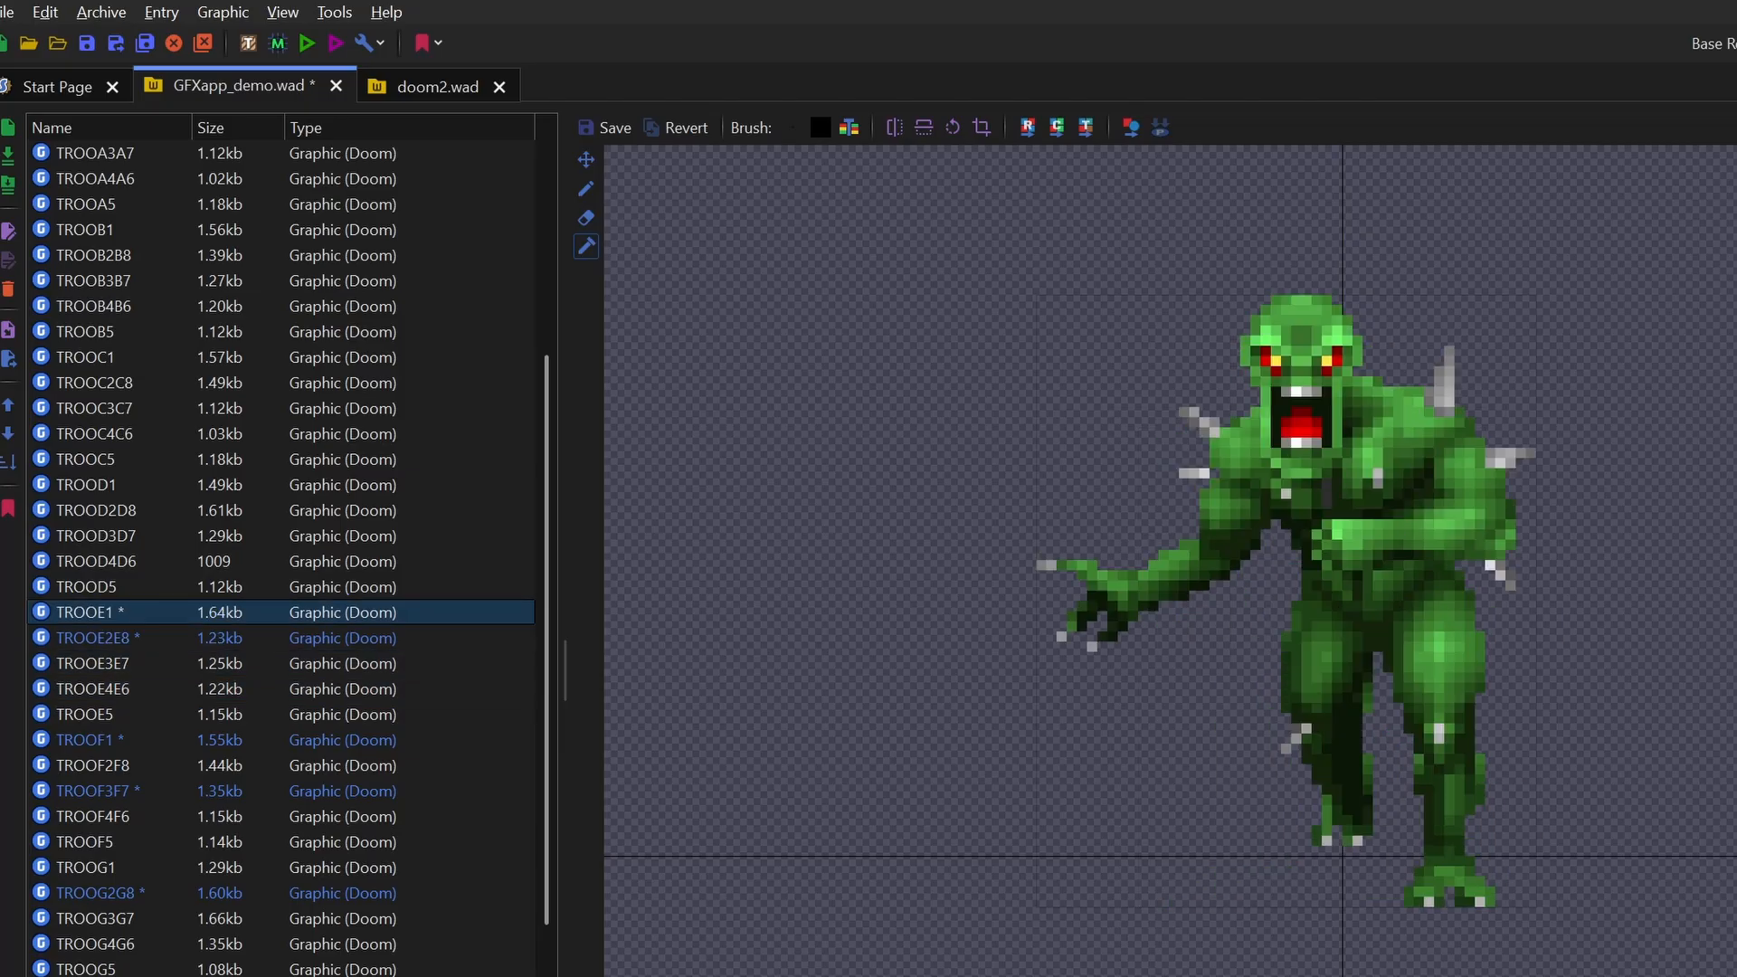
Step: Save the archive GFXapp_demo.wad with the repainted Imp sprites
scroll(280, 543, "down", 5)
key("ctrl+s")
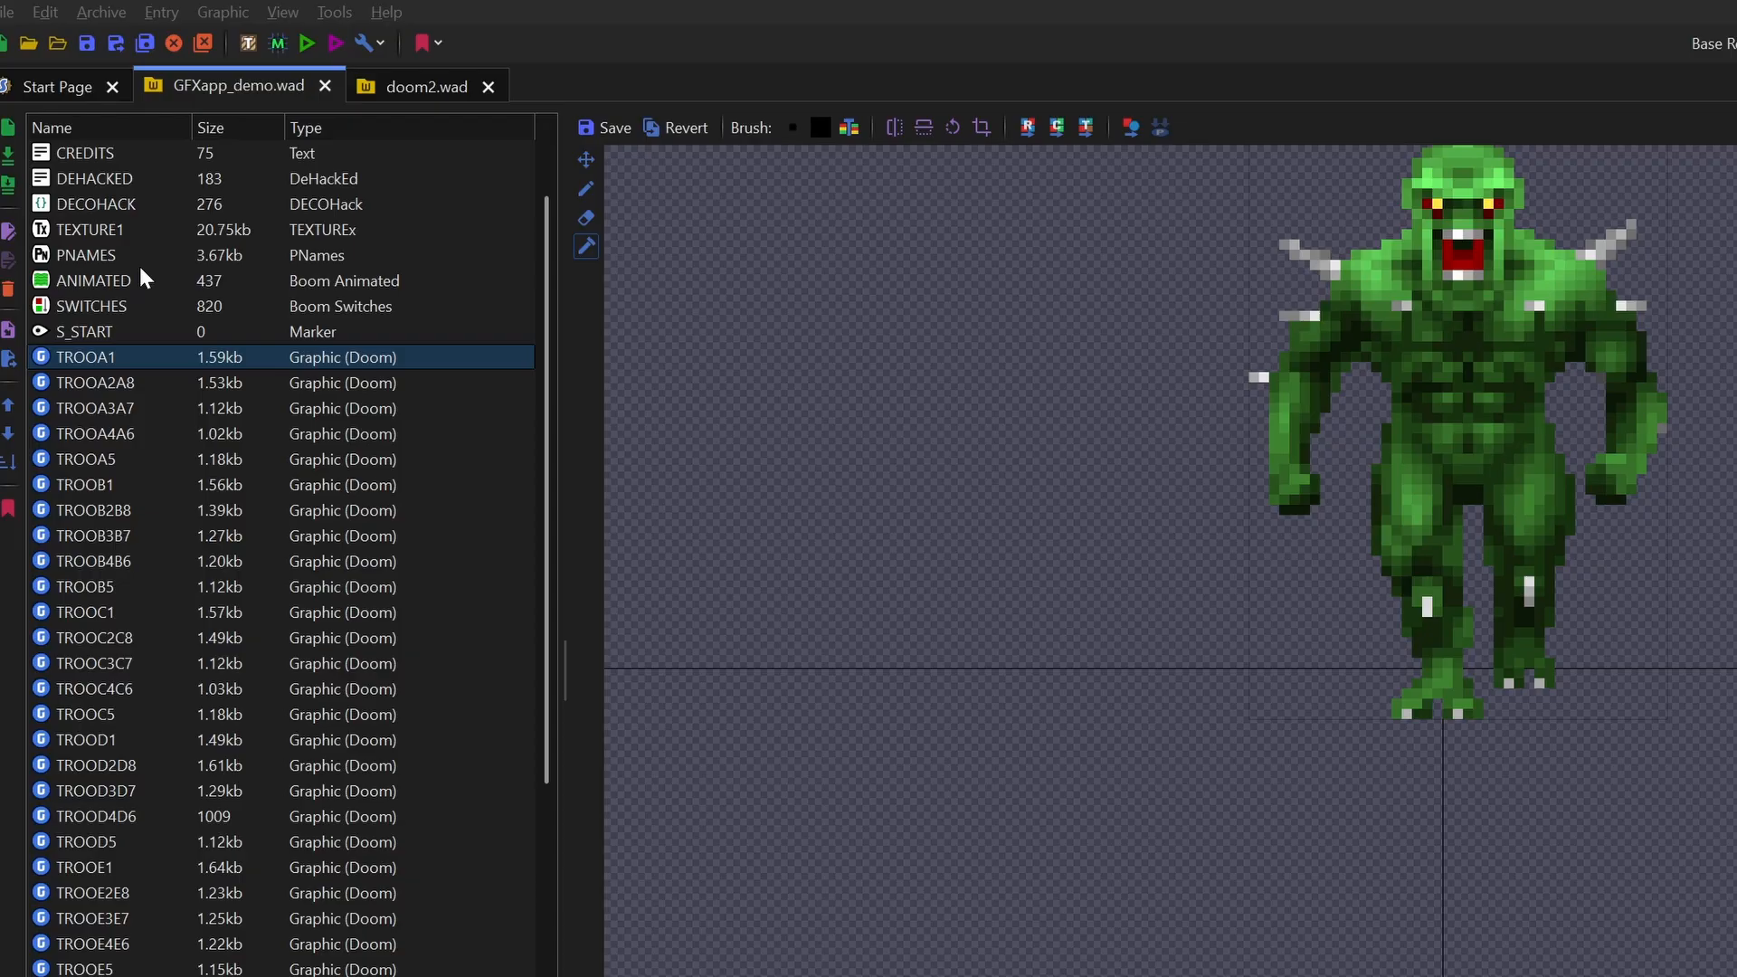
Step: Delete the PLAYPAL palette entry from GFXapp_demo.wad
scroll(137, 266, "up", 2)
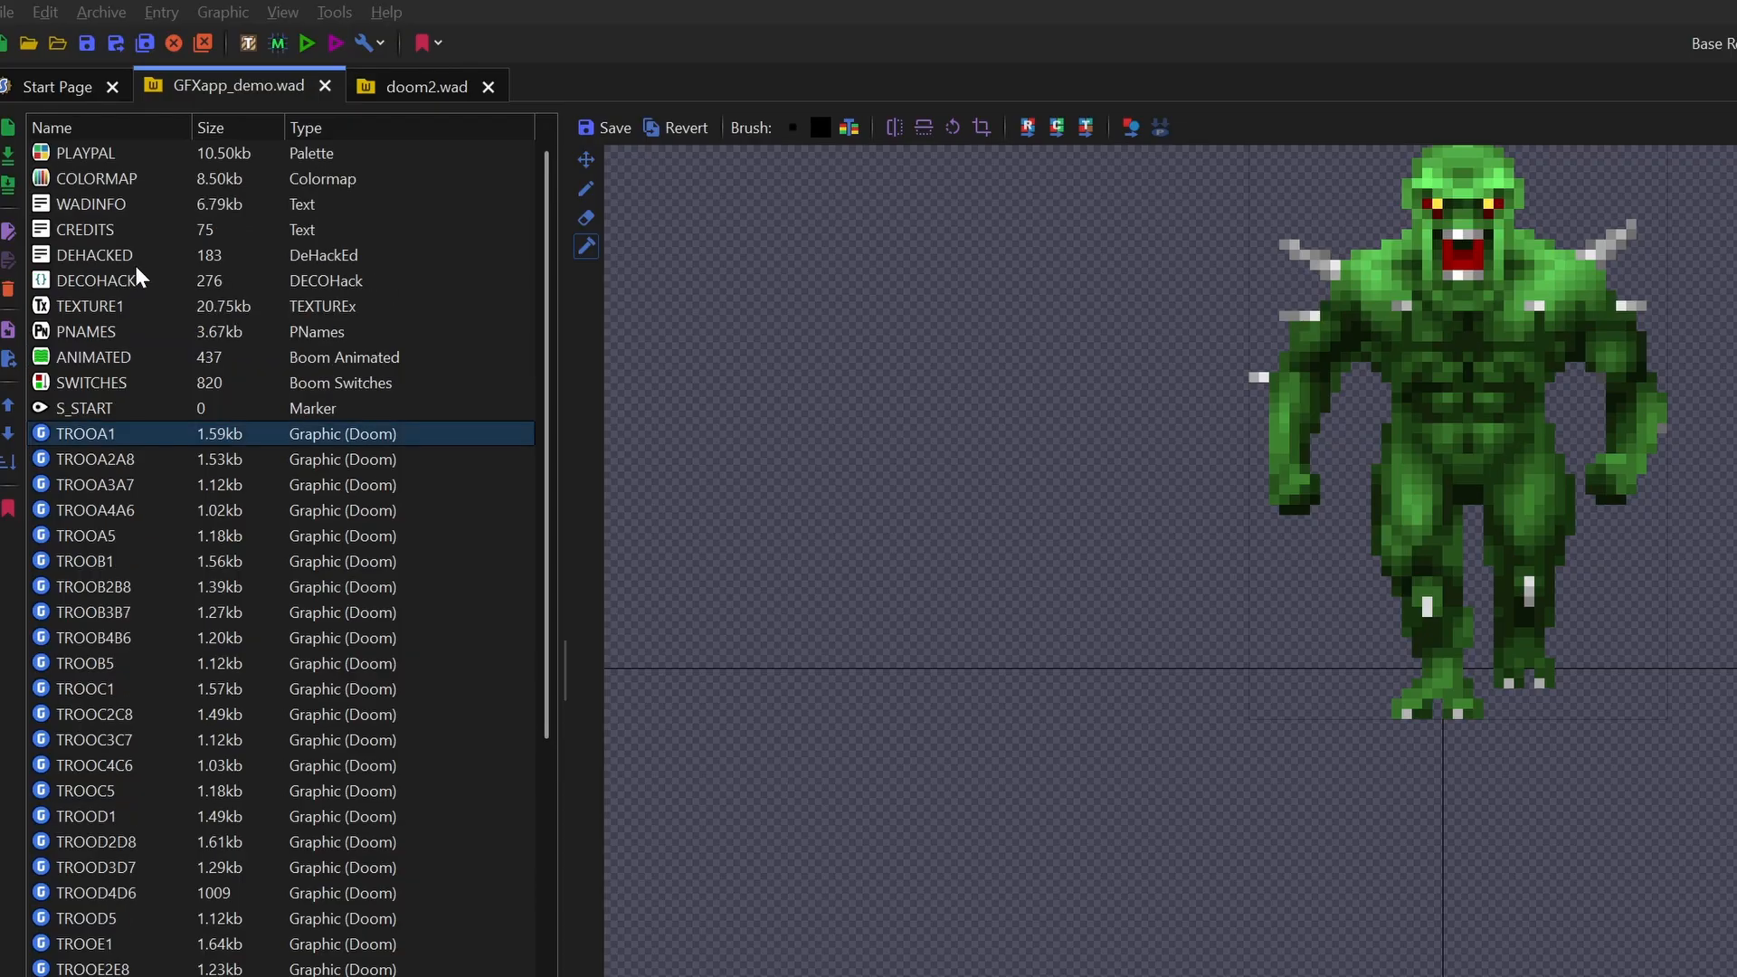
left_click(103, 179)
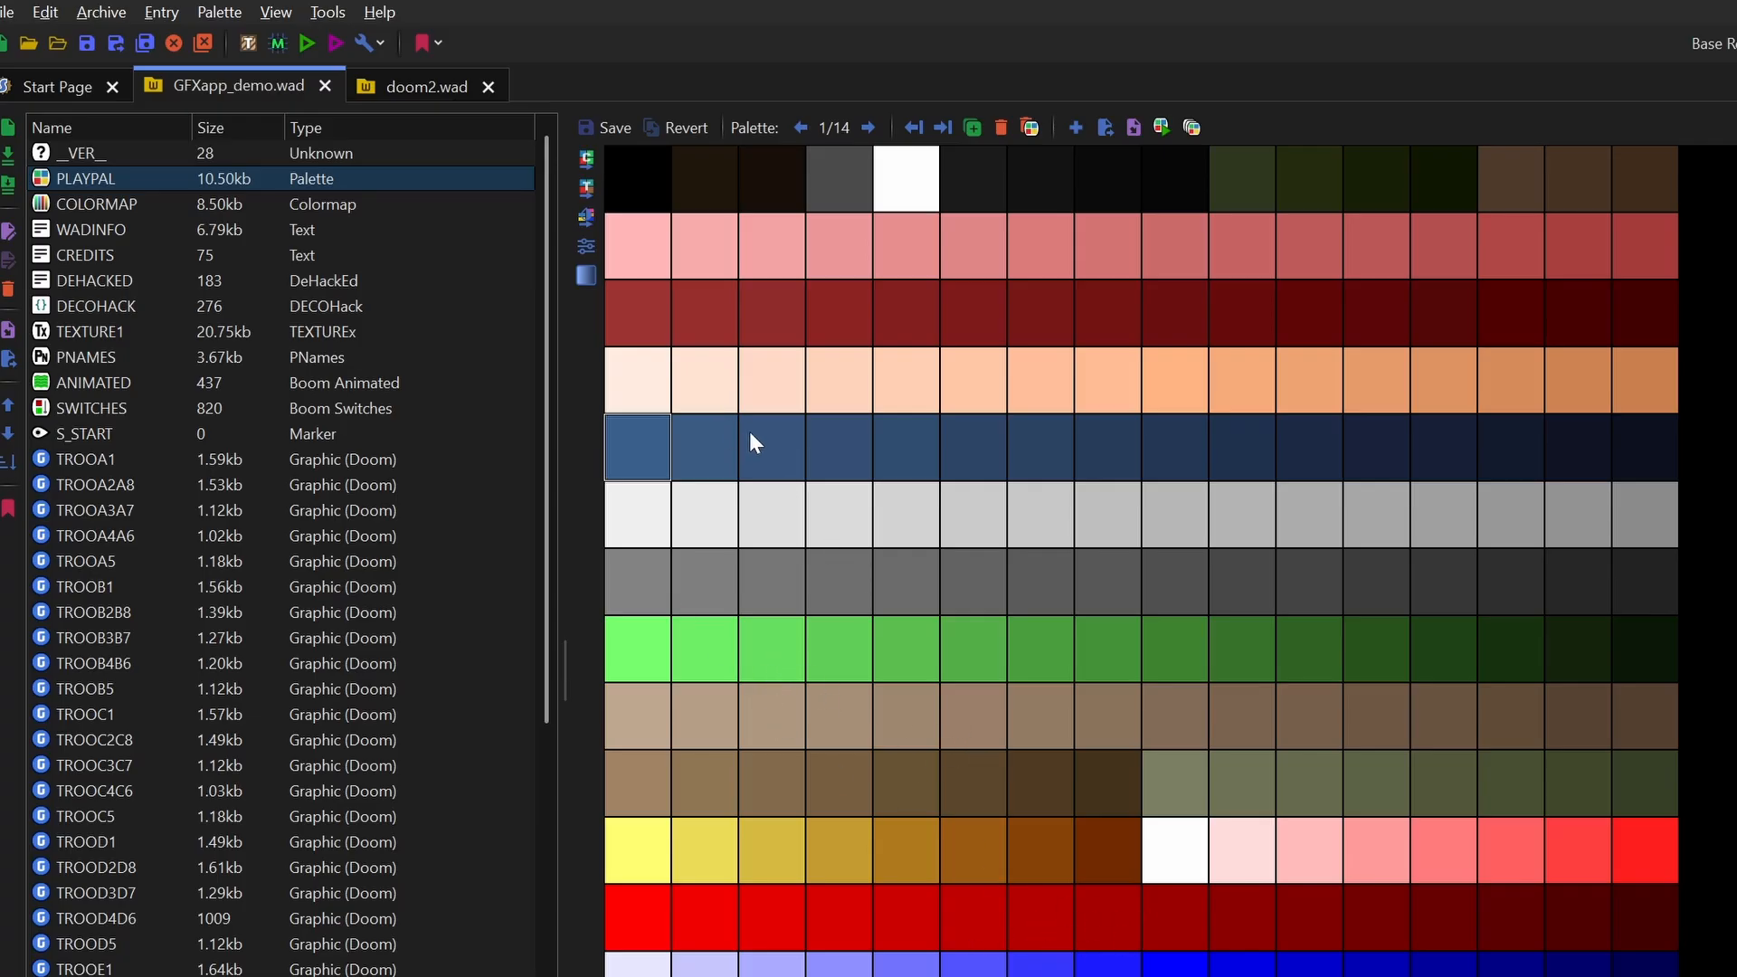
left_click(101, 210)
left_click(96, 187)
key("Delete")
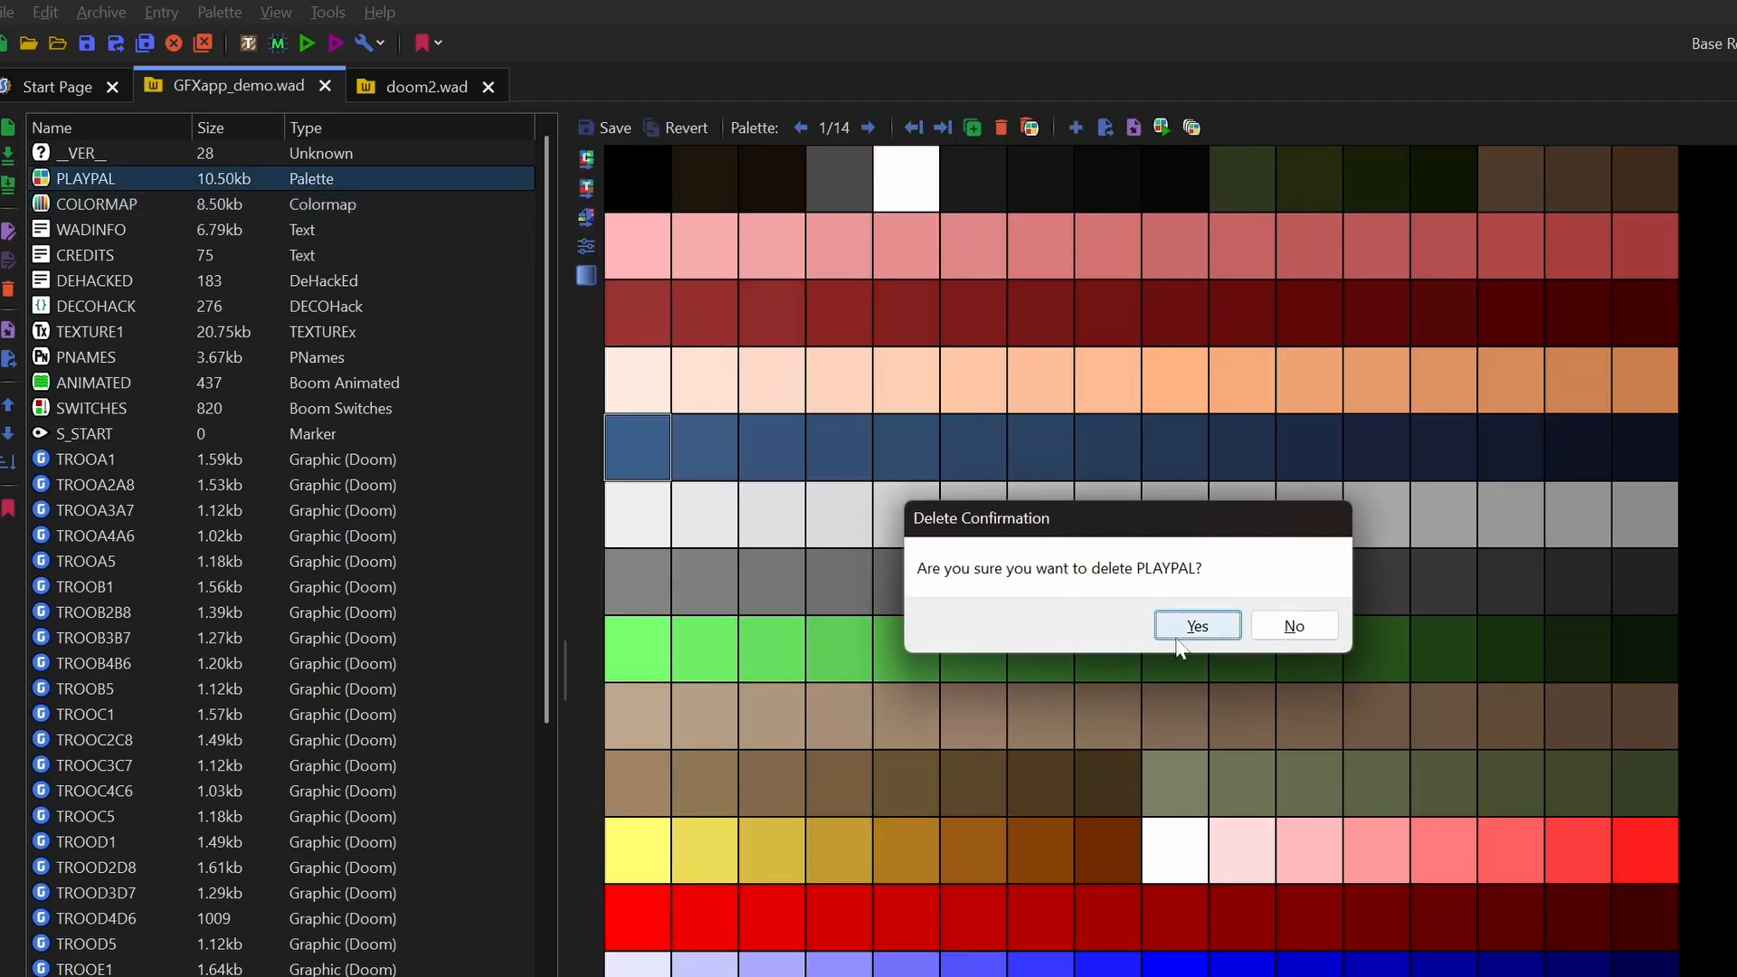
left_click(1183, 620)
Step: Delete the COLORMAP entry from GFXapp_demo.wad and save the archive
left_click(90, 178)
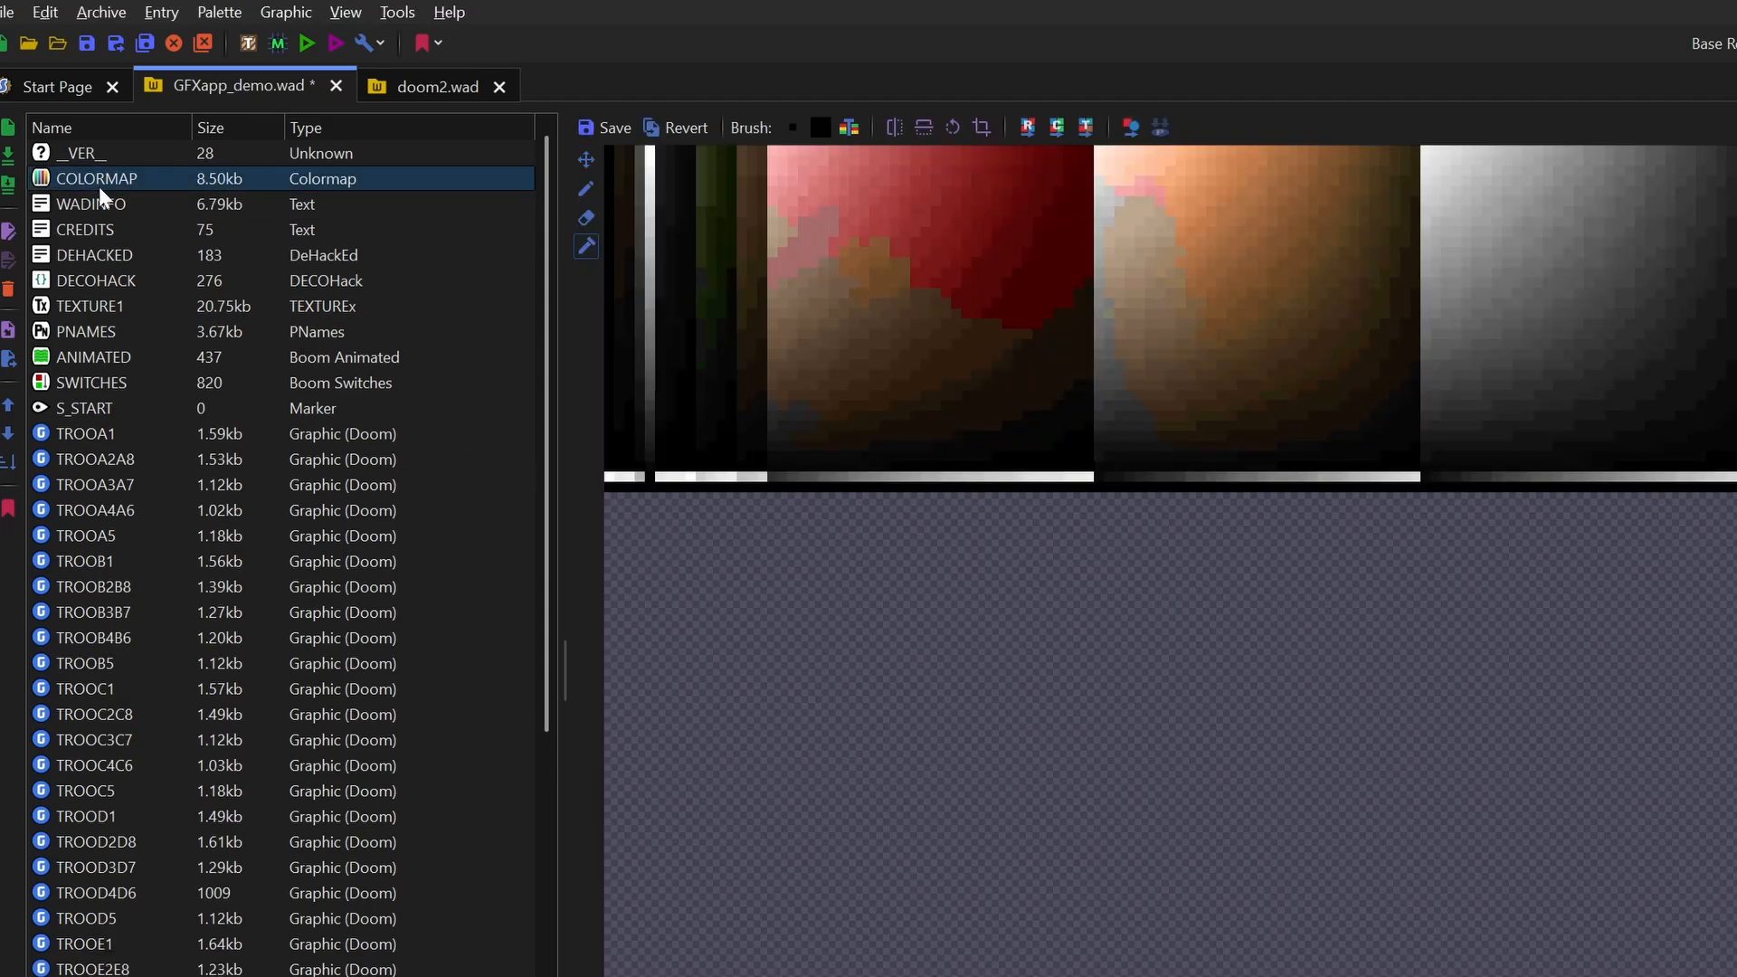
left_click(99, 207)
left_click(98, 177)
key("Delete")
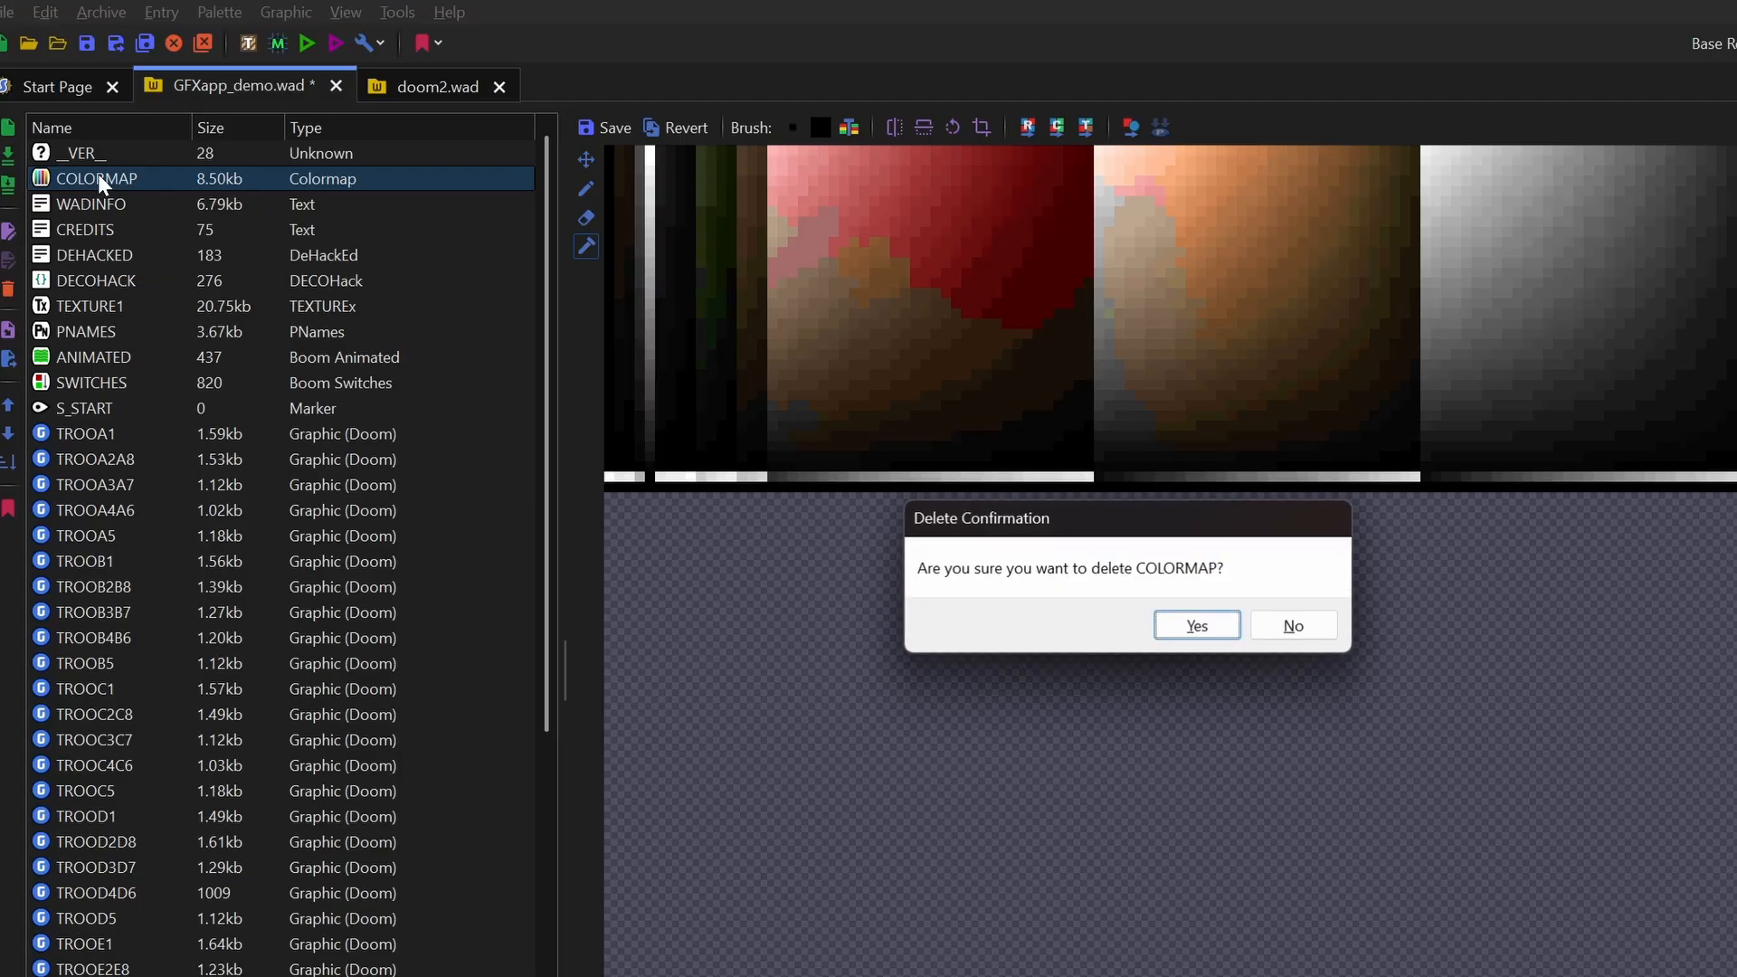
left_click(1198, 627)
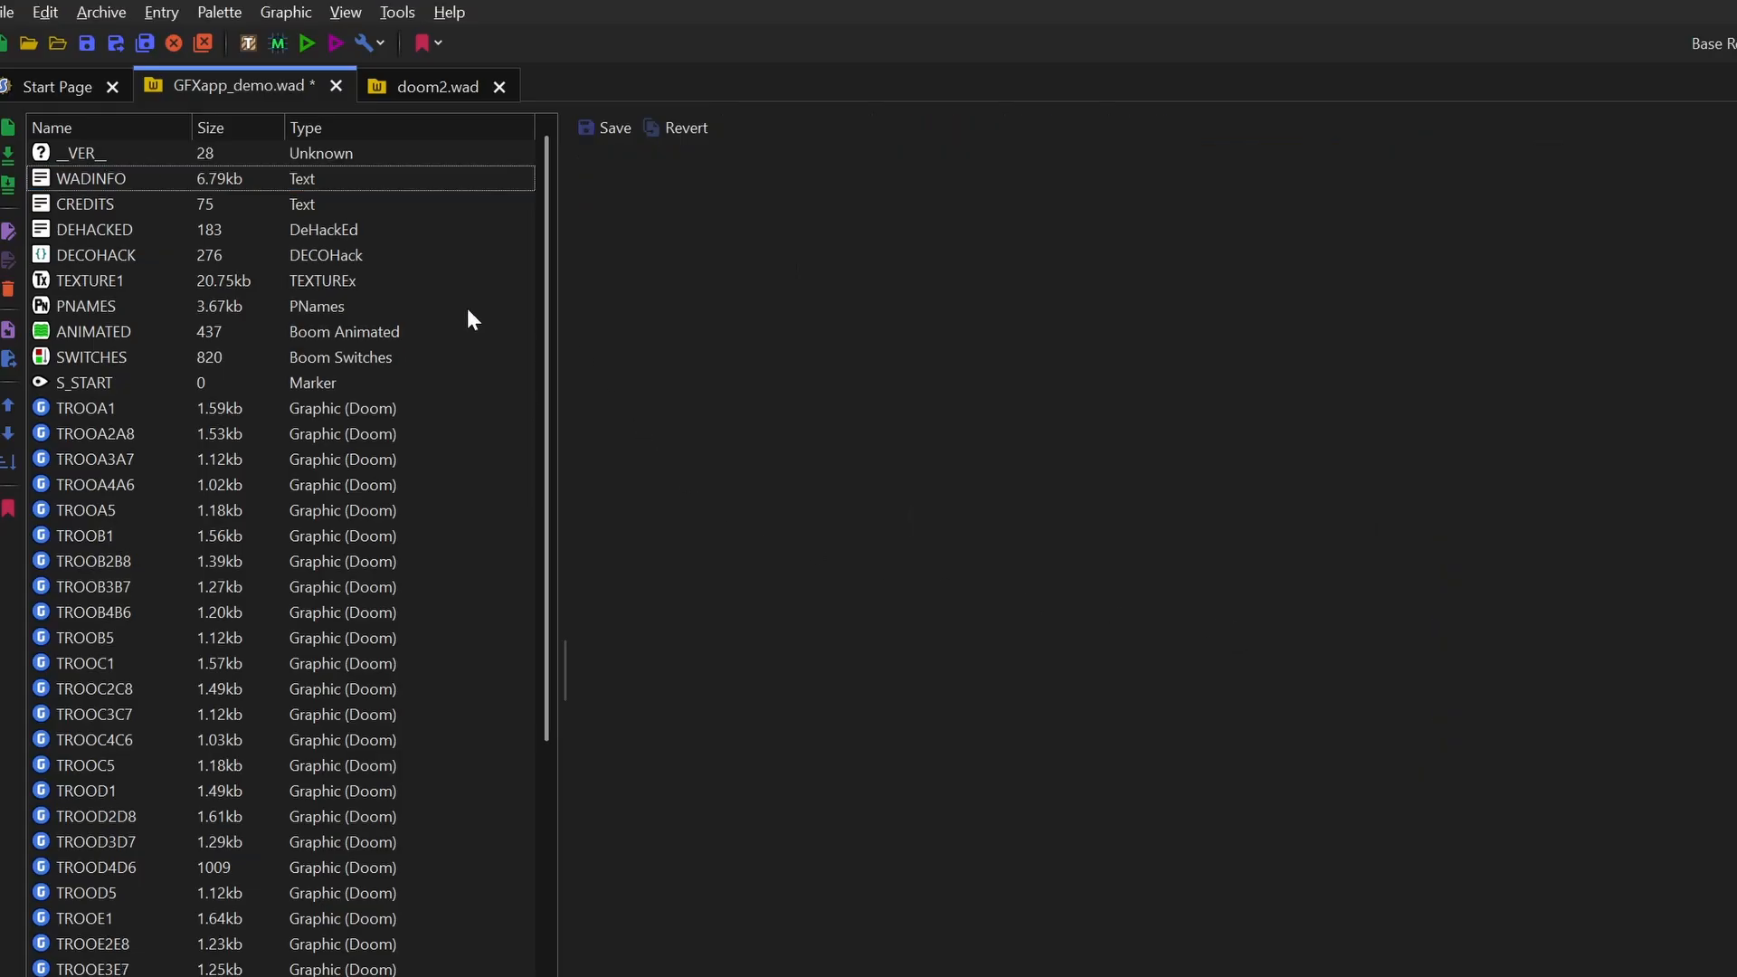
key("ctrl+s")
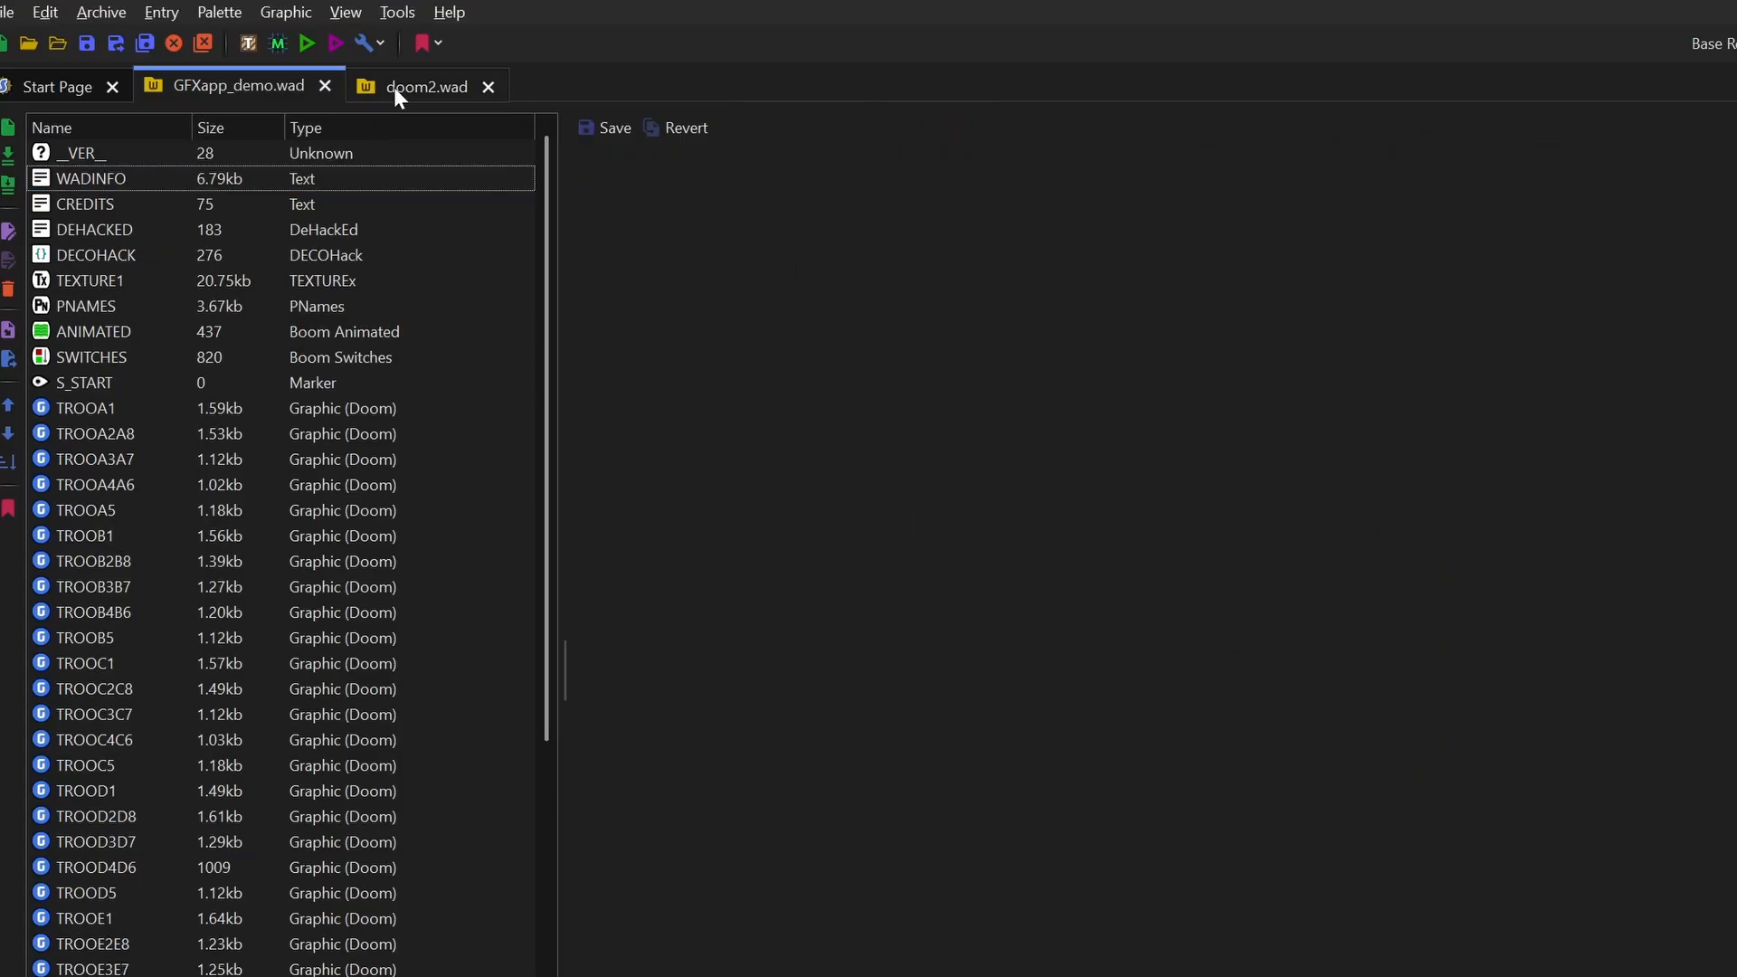
Step: Run the archive in Doom II and enter the cheats idclip, idfa and iddqd
left_click(334, 43)
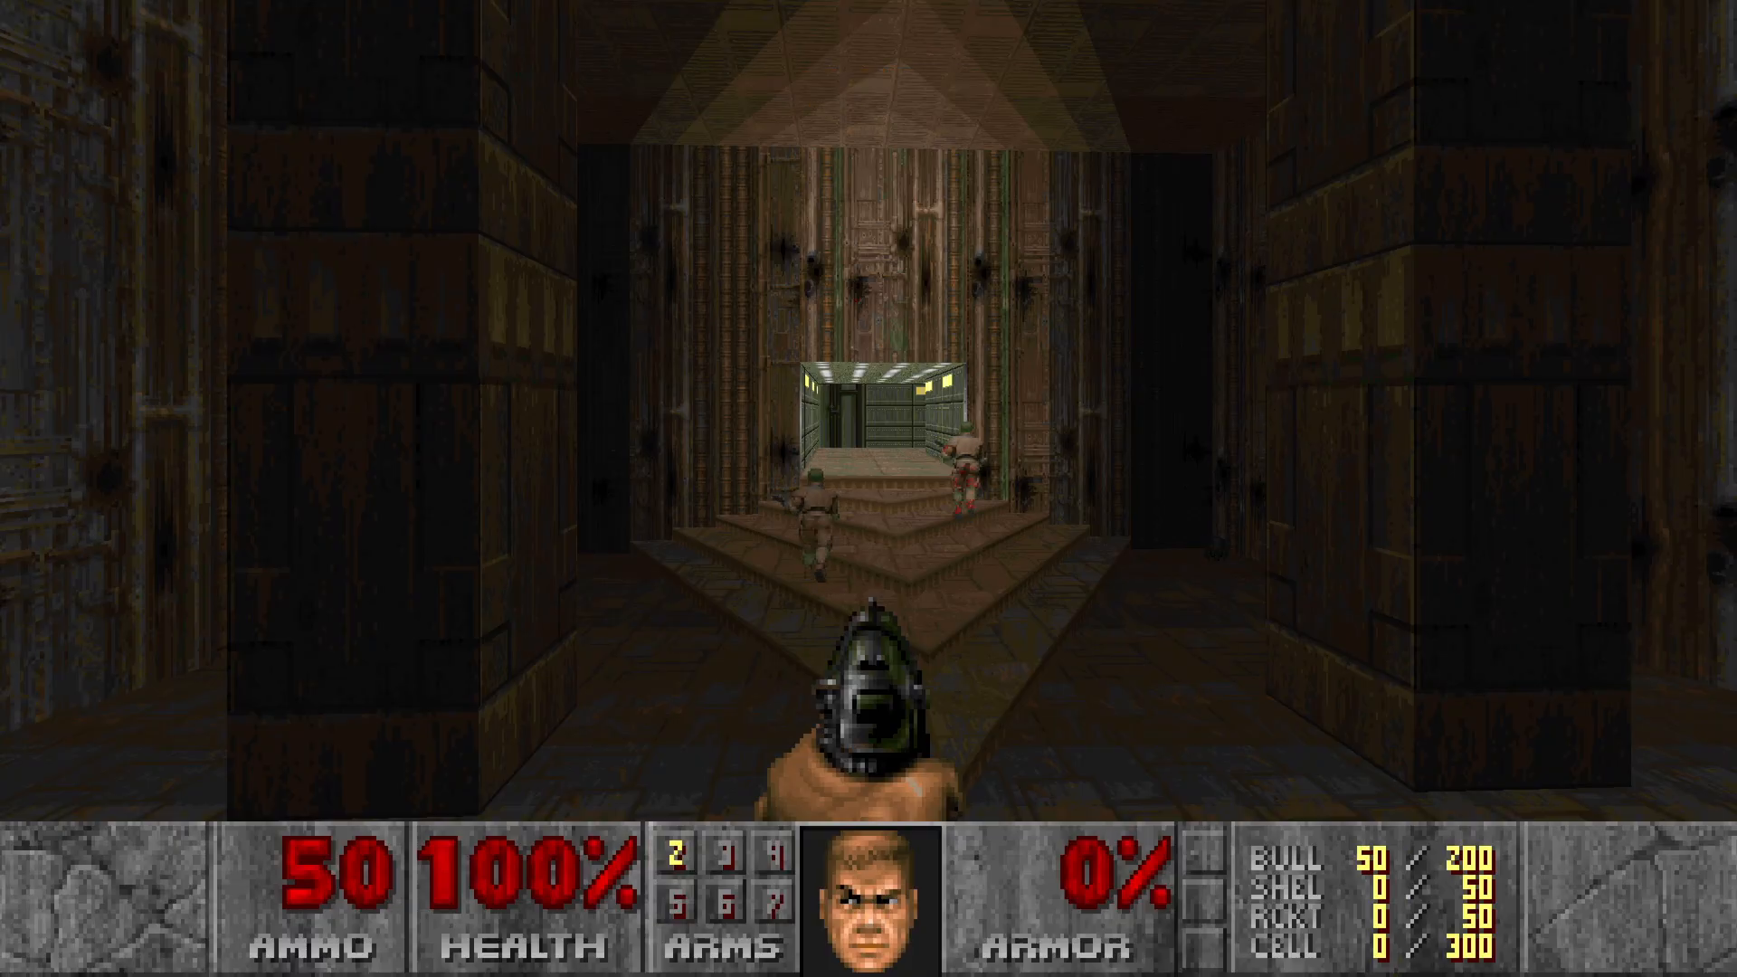
type("idclipidfa")
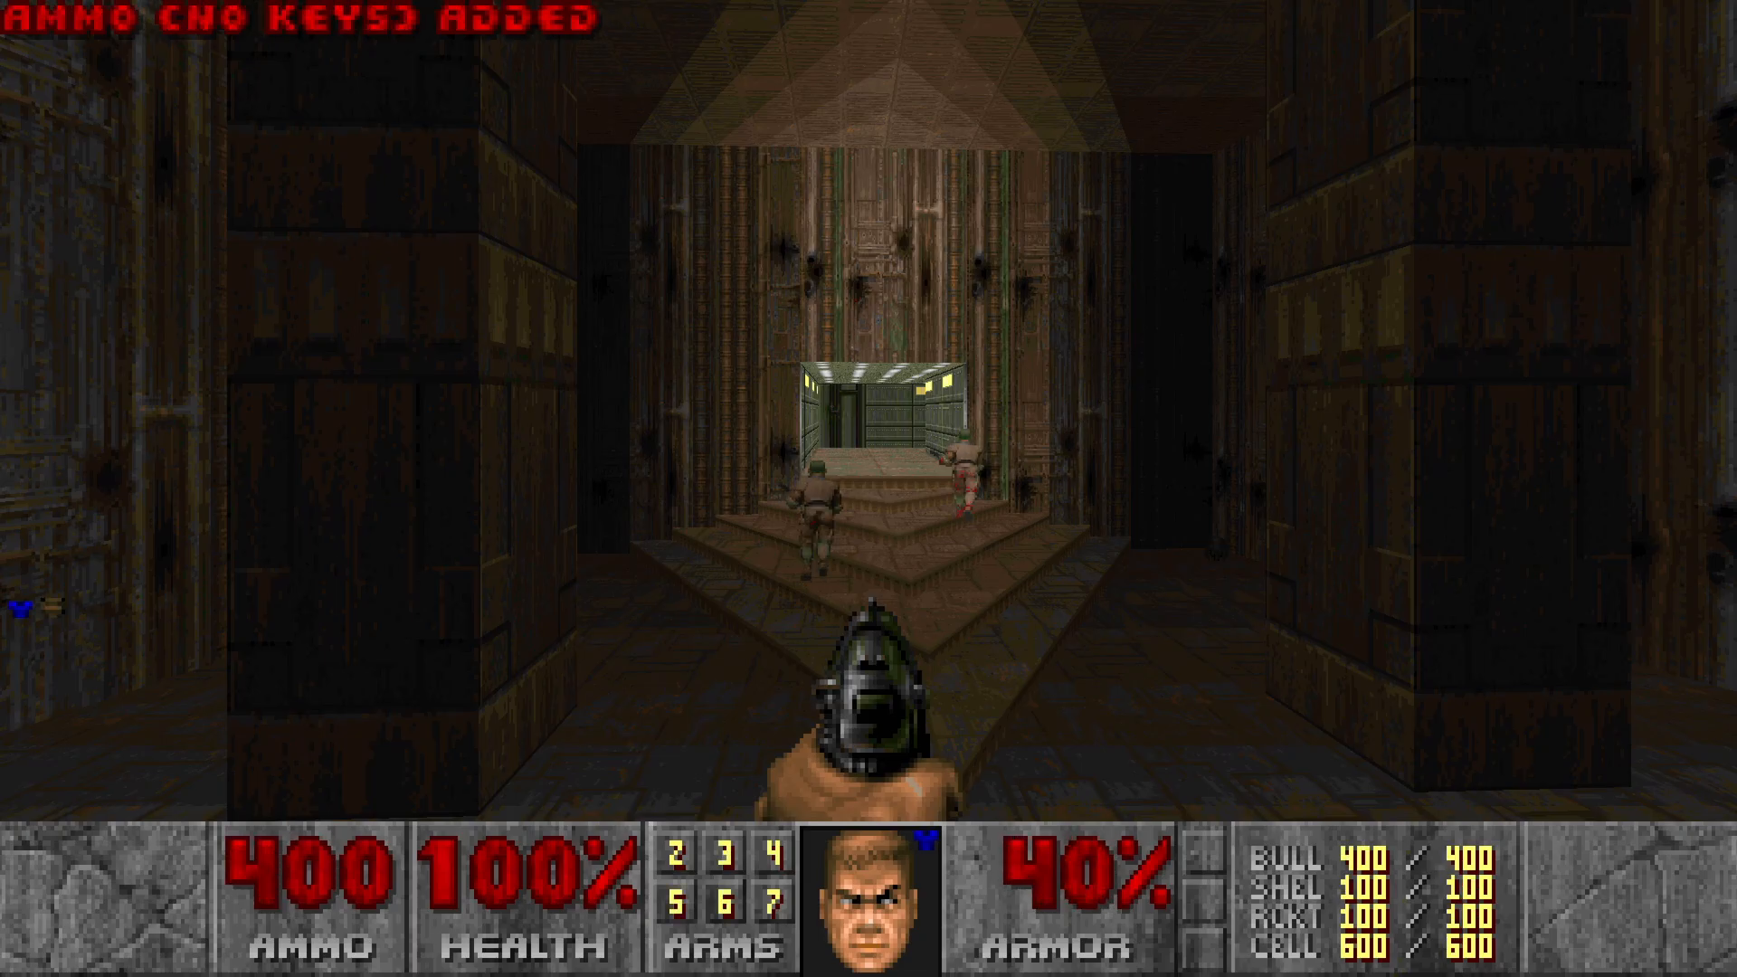
key("Up")
key("Up")
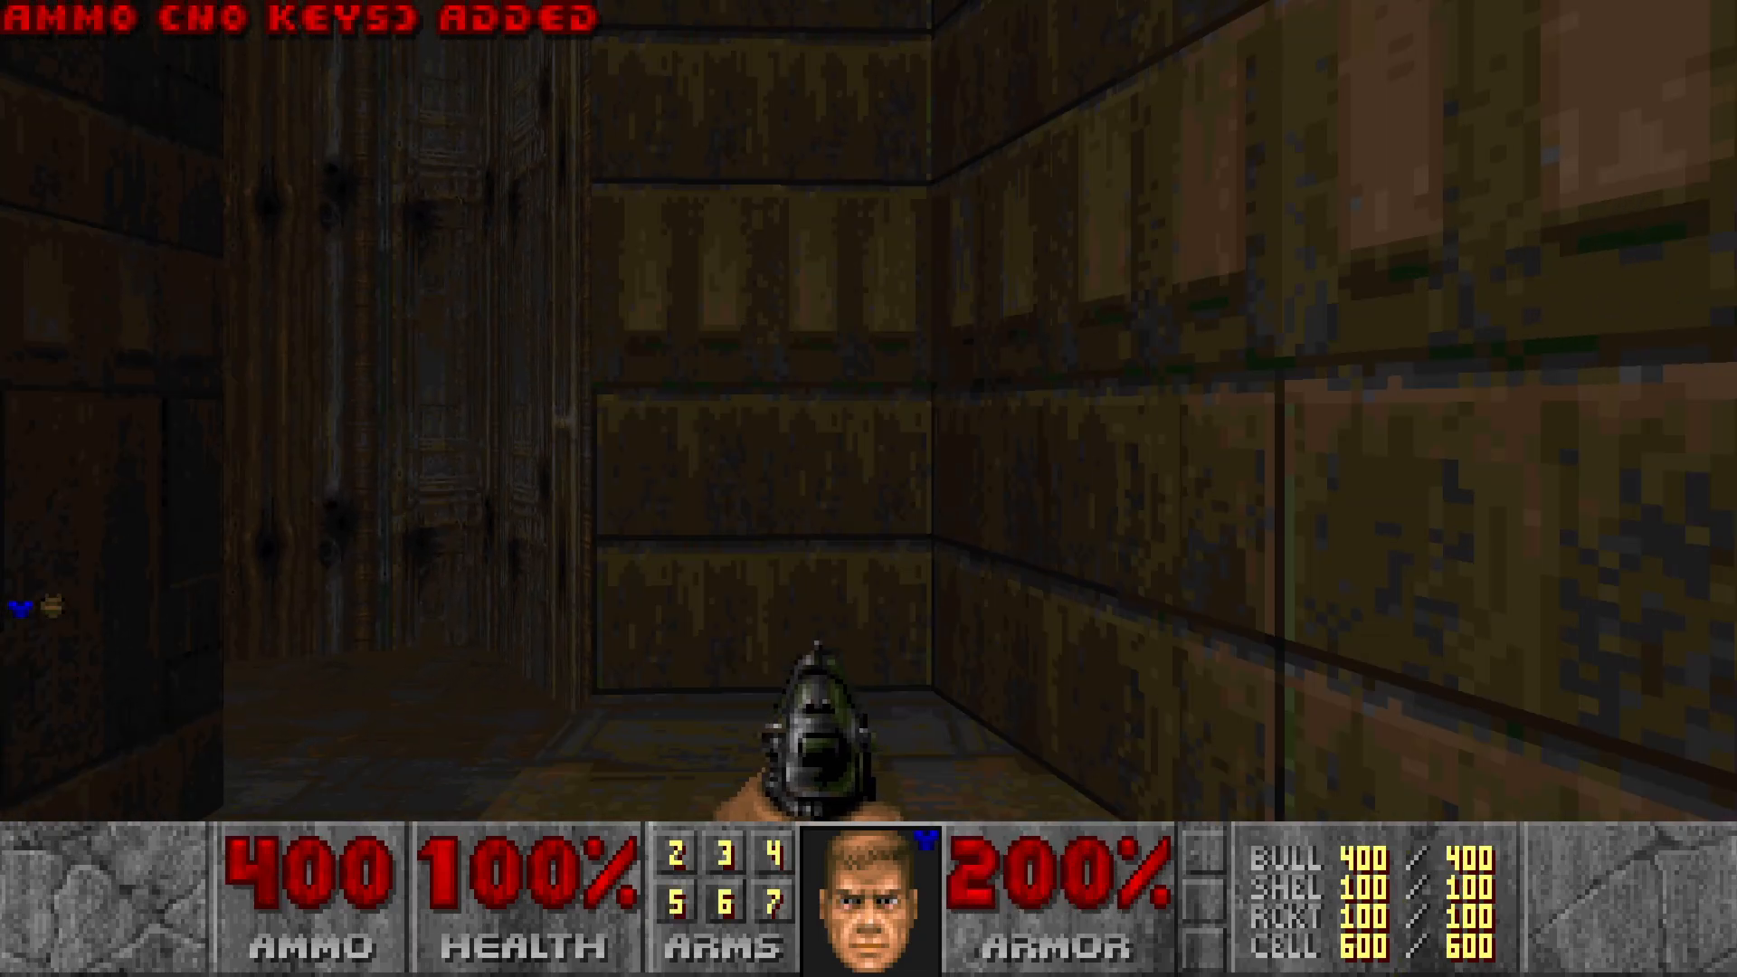
type("iddqd")
Step: Move to the outdoor area where the green Imps are and switch to the rocket launcher
key("Up")
key("w")
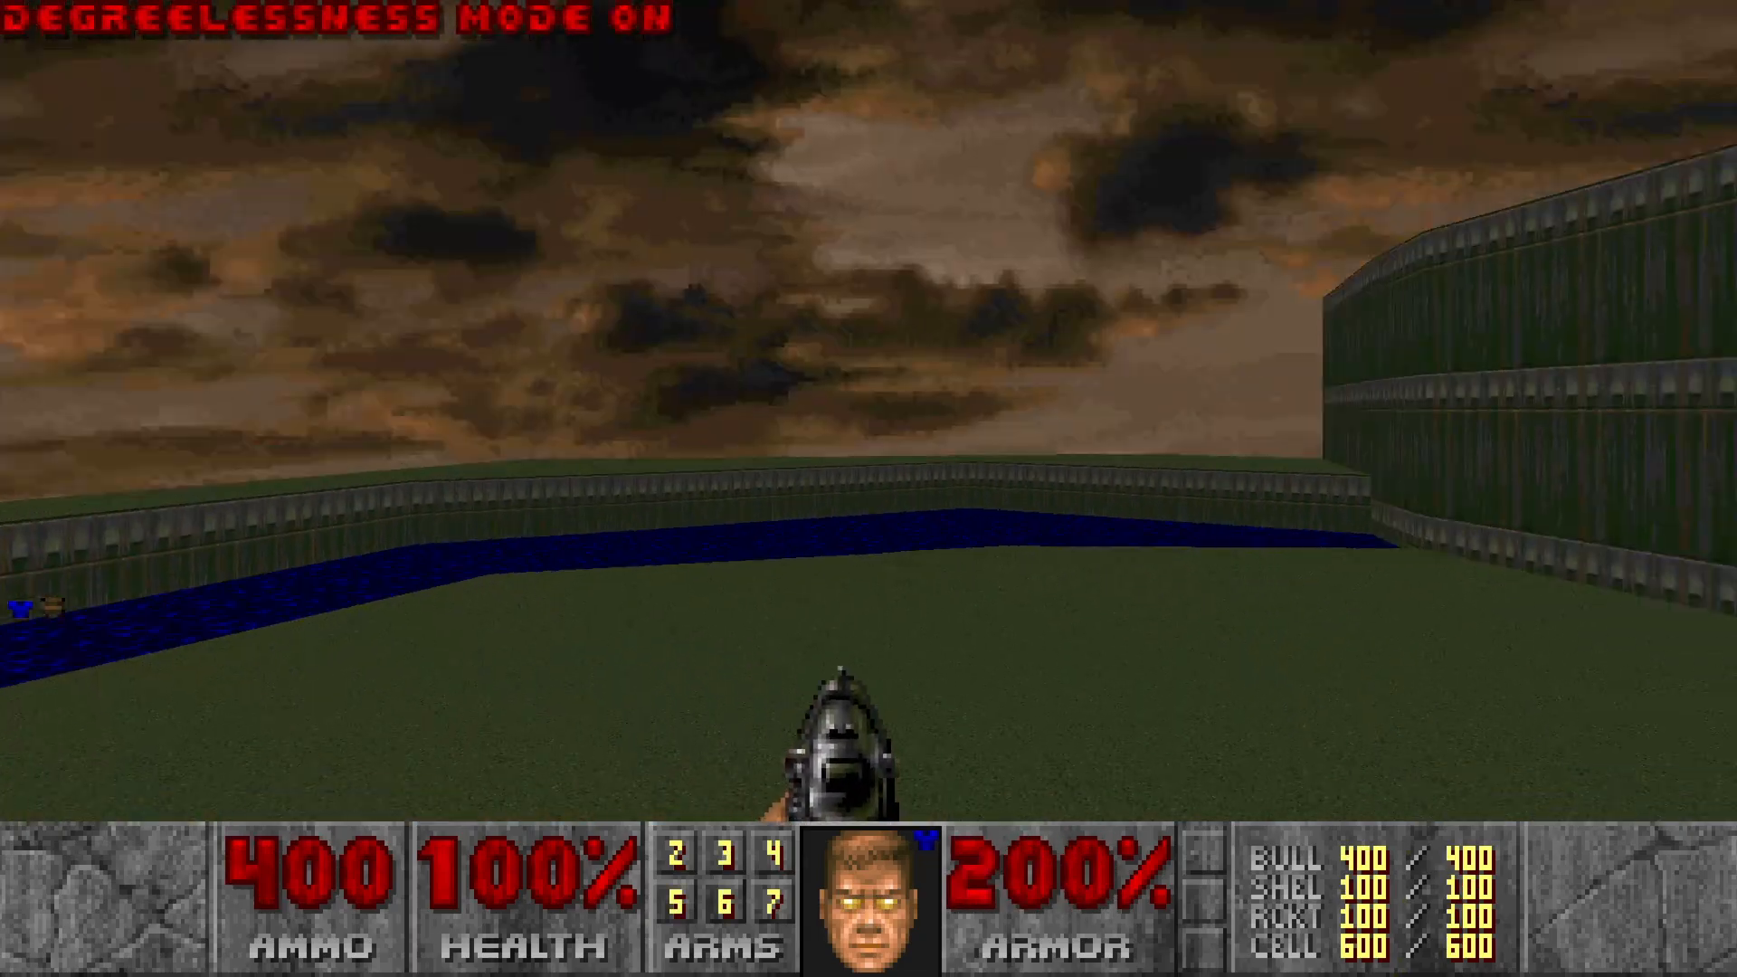
key("5")
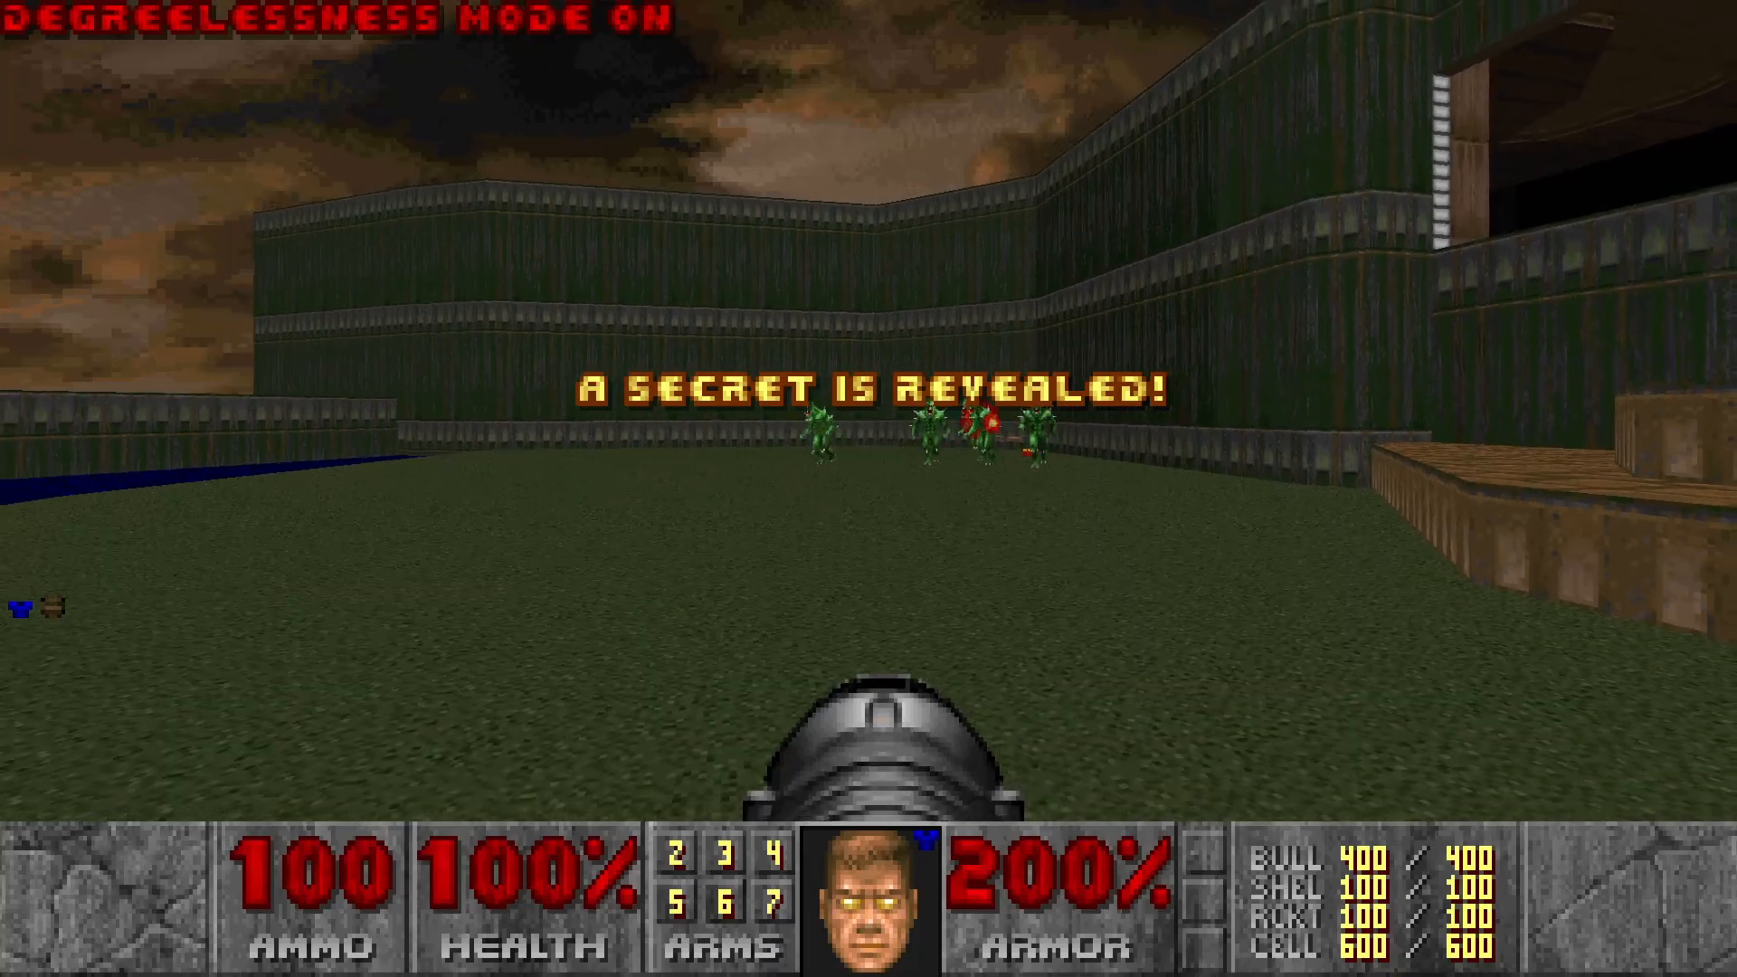
key("a")
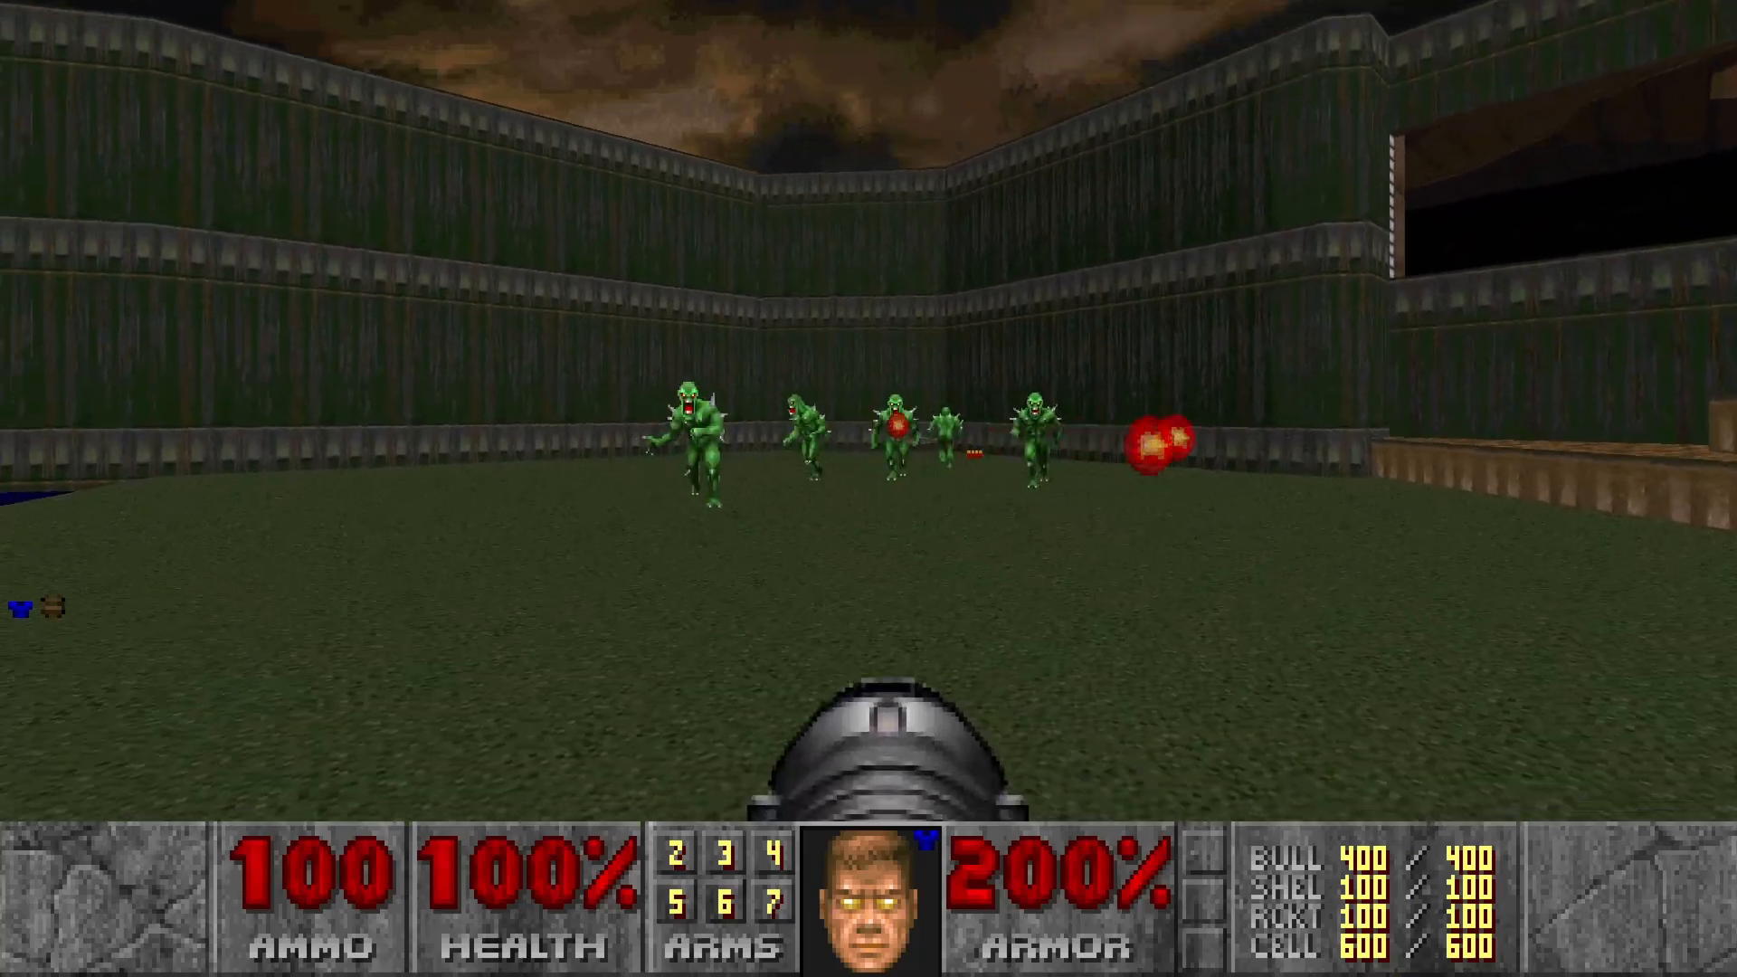
Step: Fire rockets at the Imps to examine their recoloured attack and death frames in game, and quit the game
key("ctrl")
key("s")
key("ctrl")
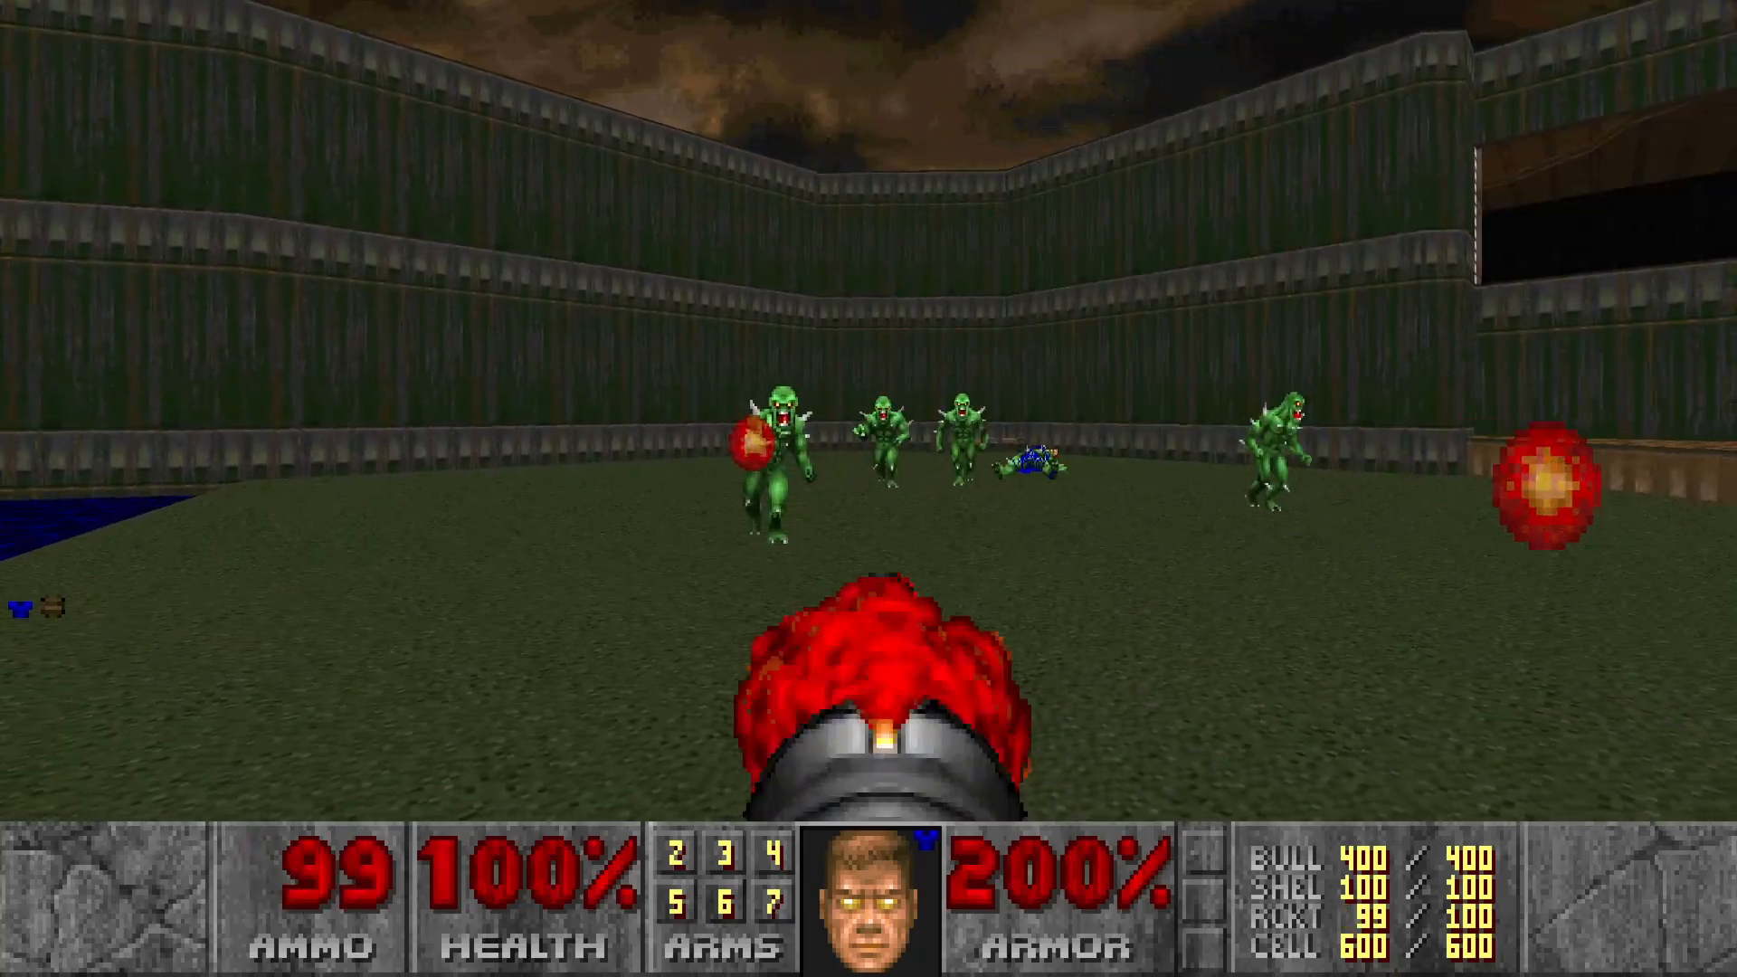
key("d")
key("ctrl")
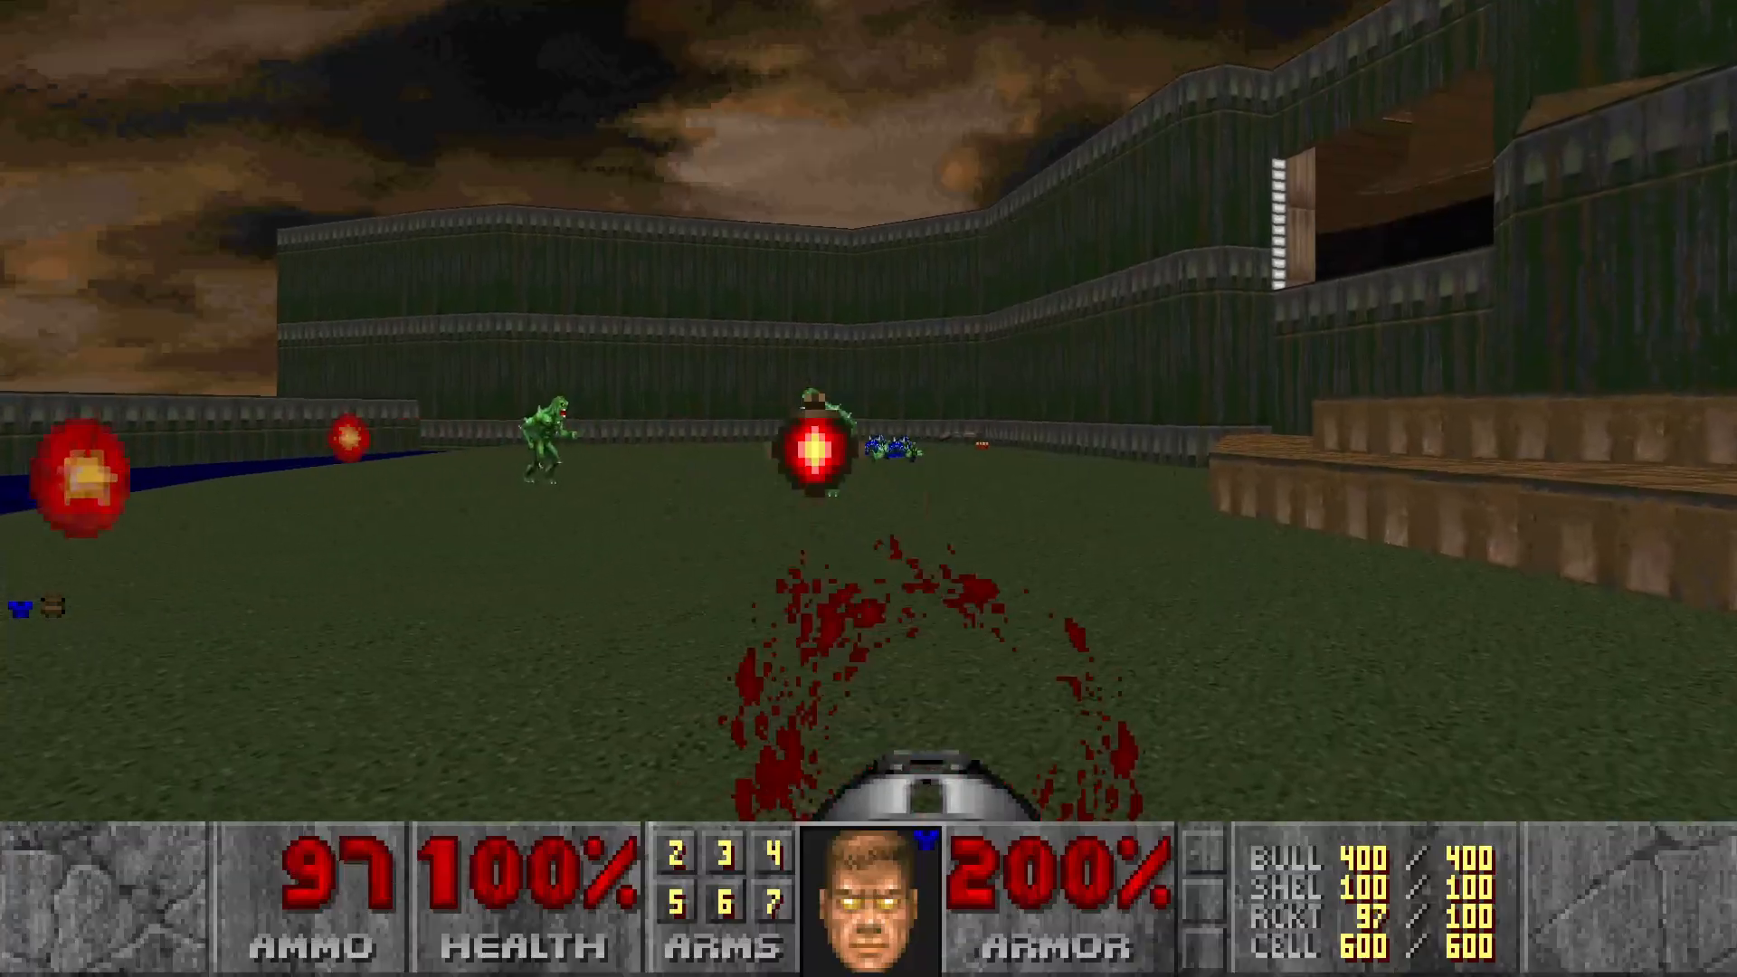
key("Left")
key("ctrl")
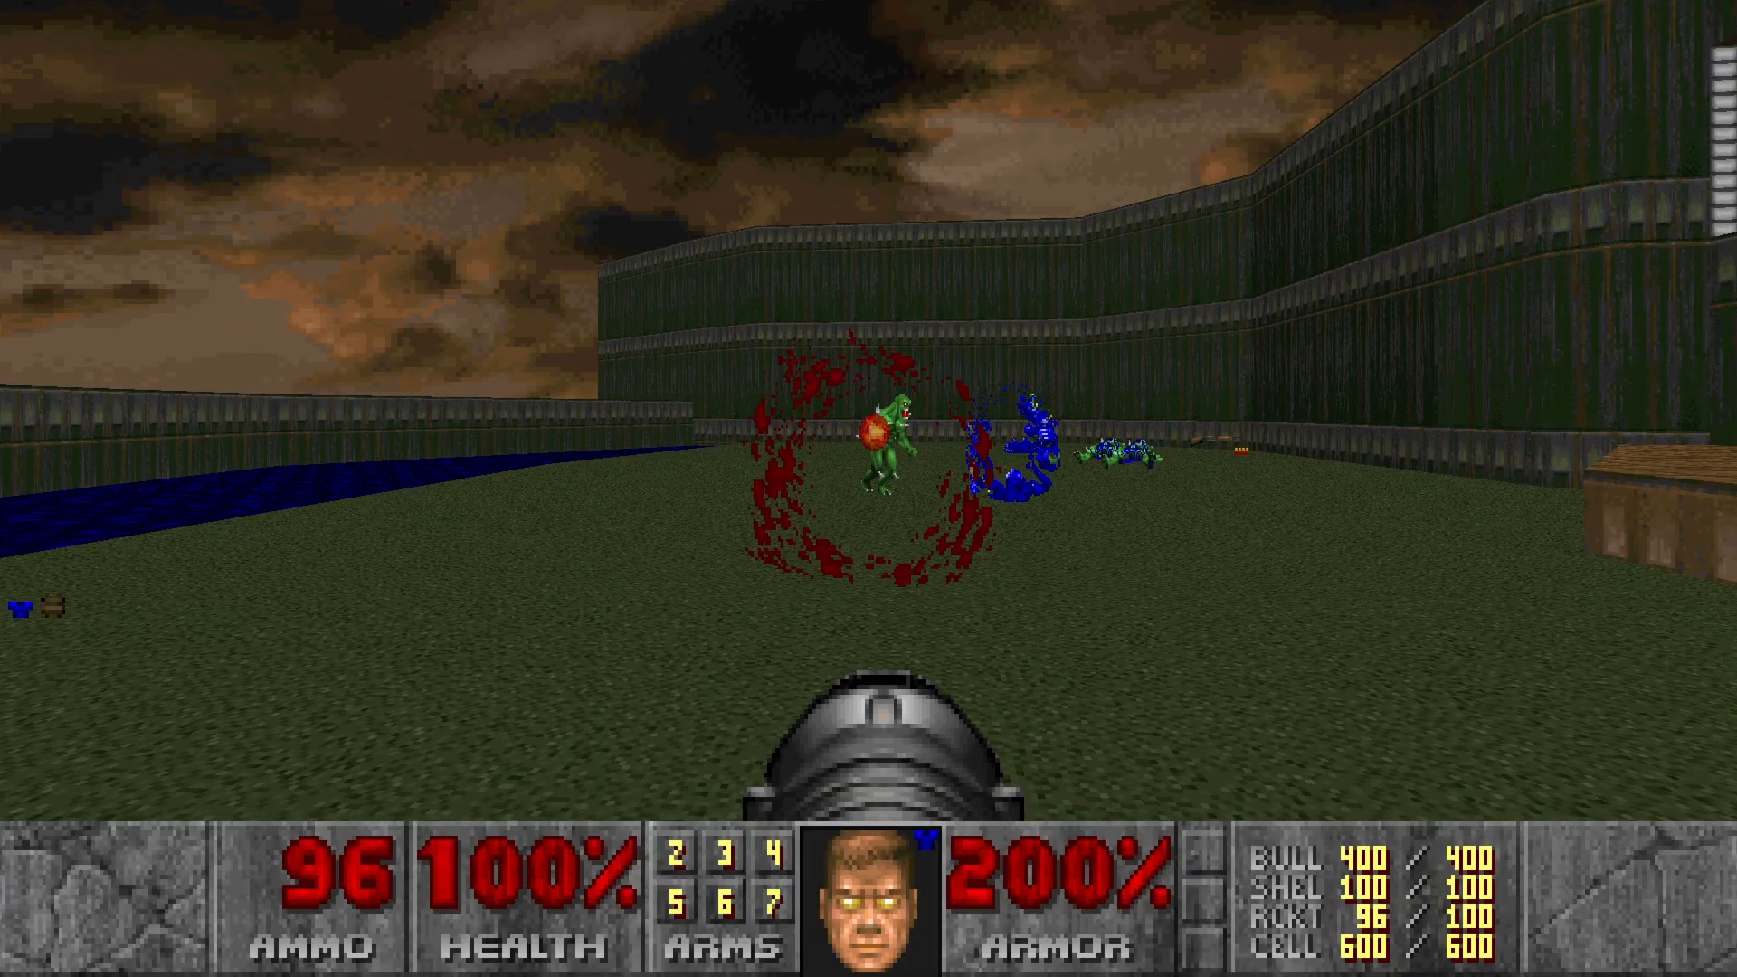
key("ctrl")
key("Right")
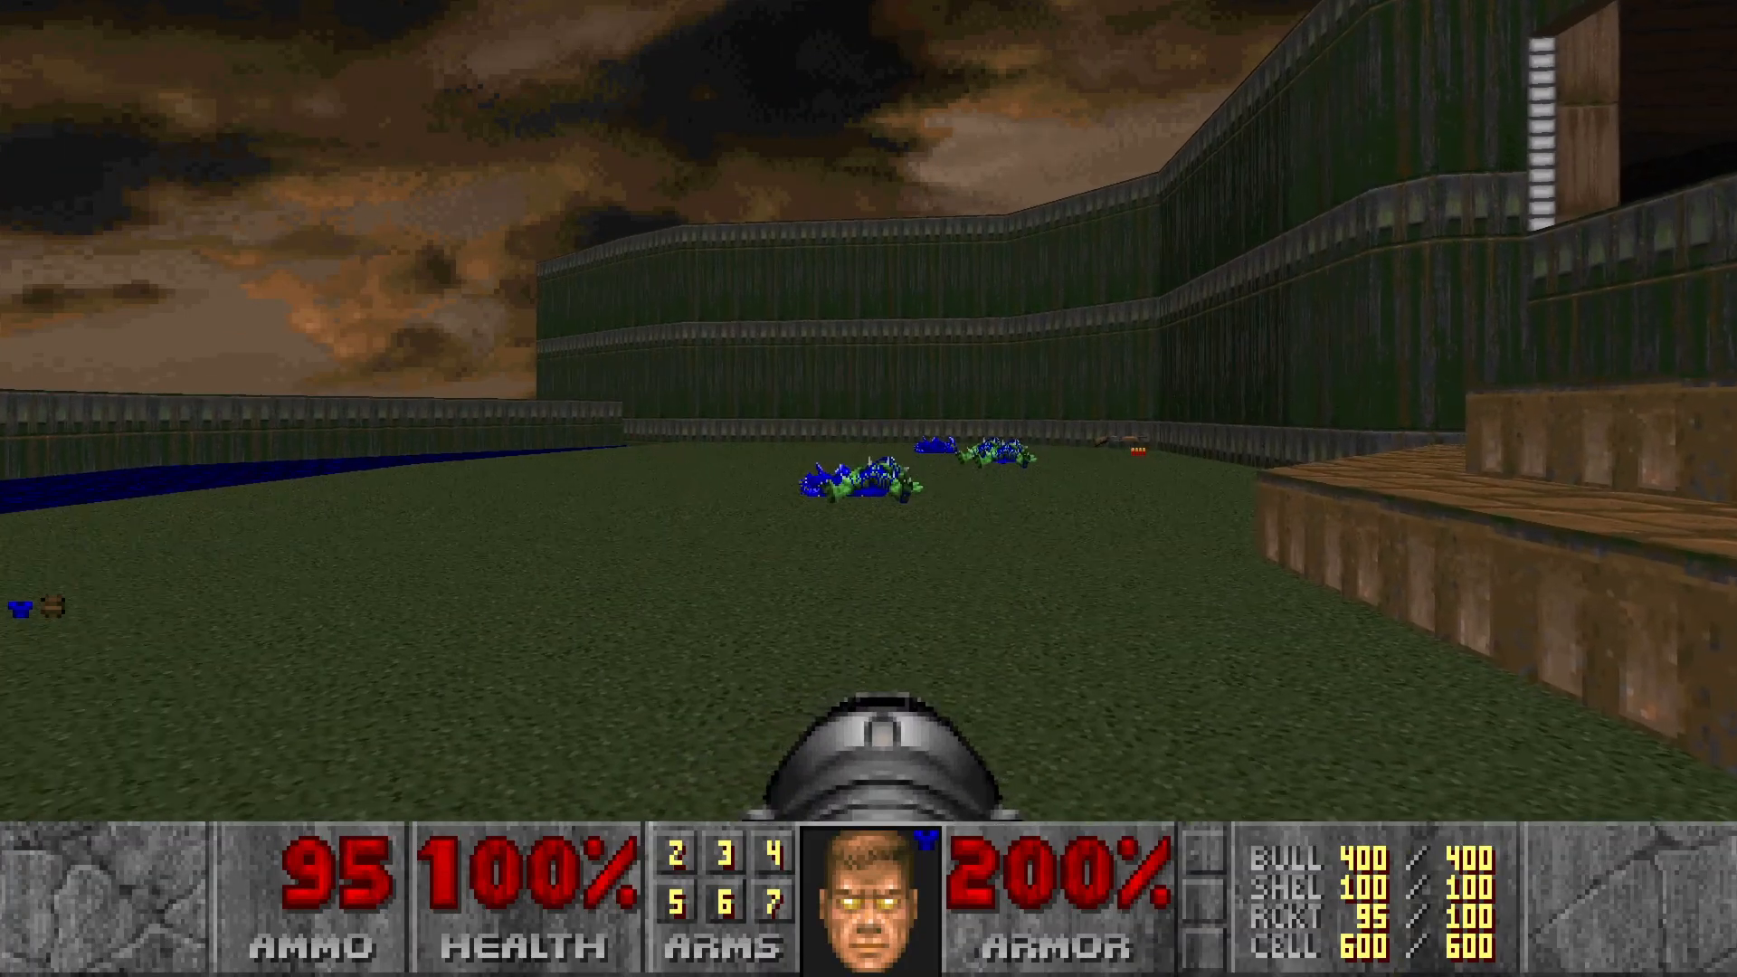
key("w")
key("Right")
key("Escape")
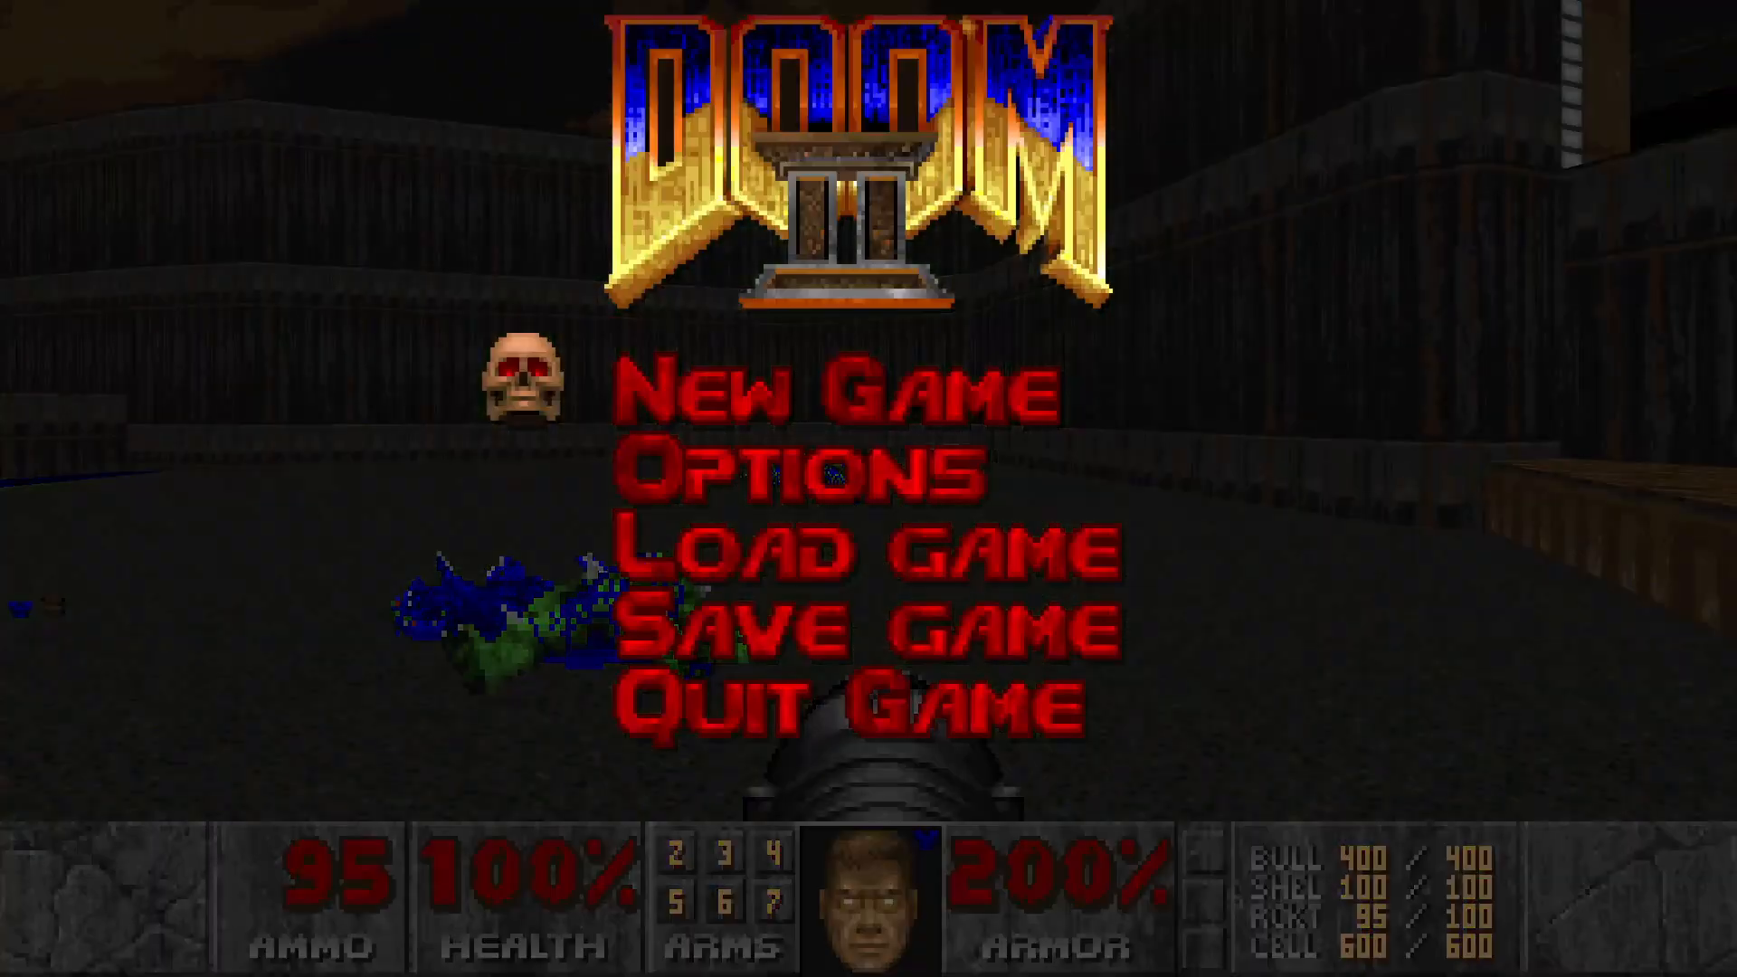
key("Up")
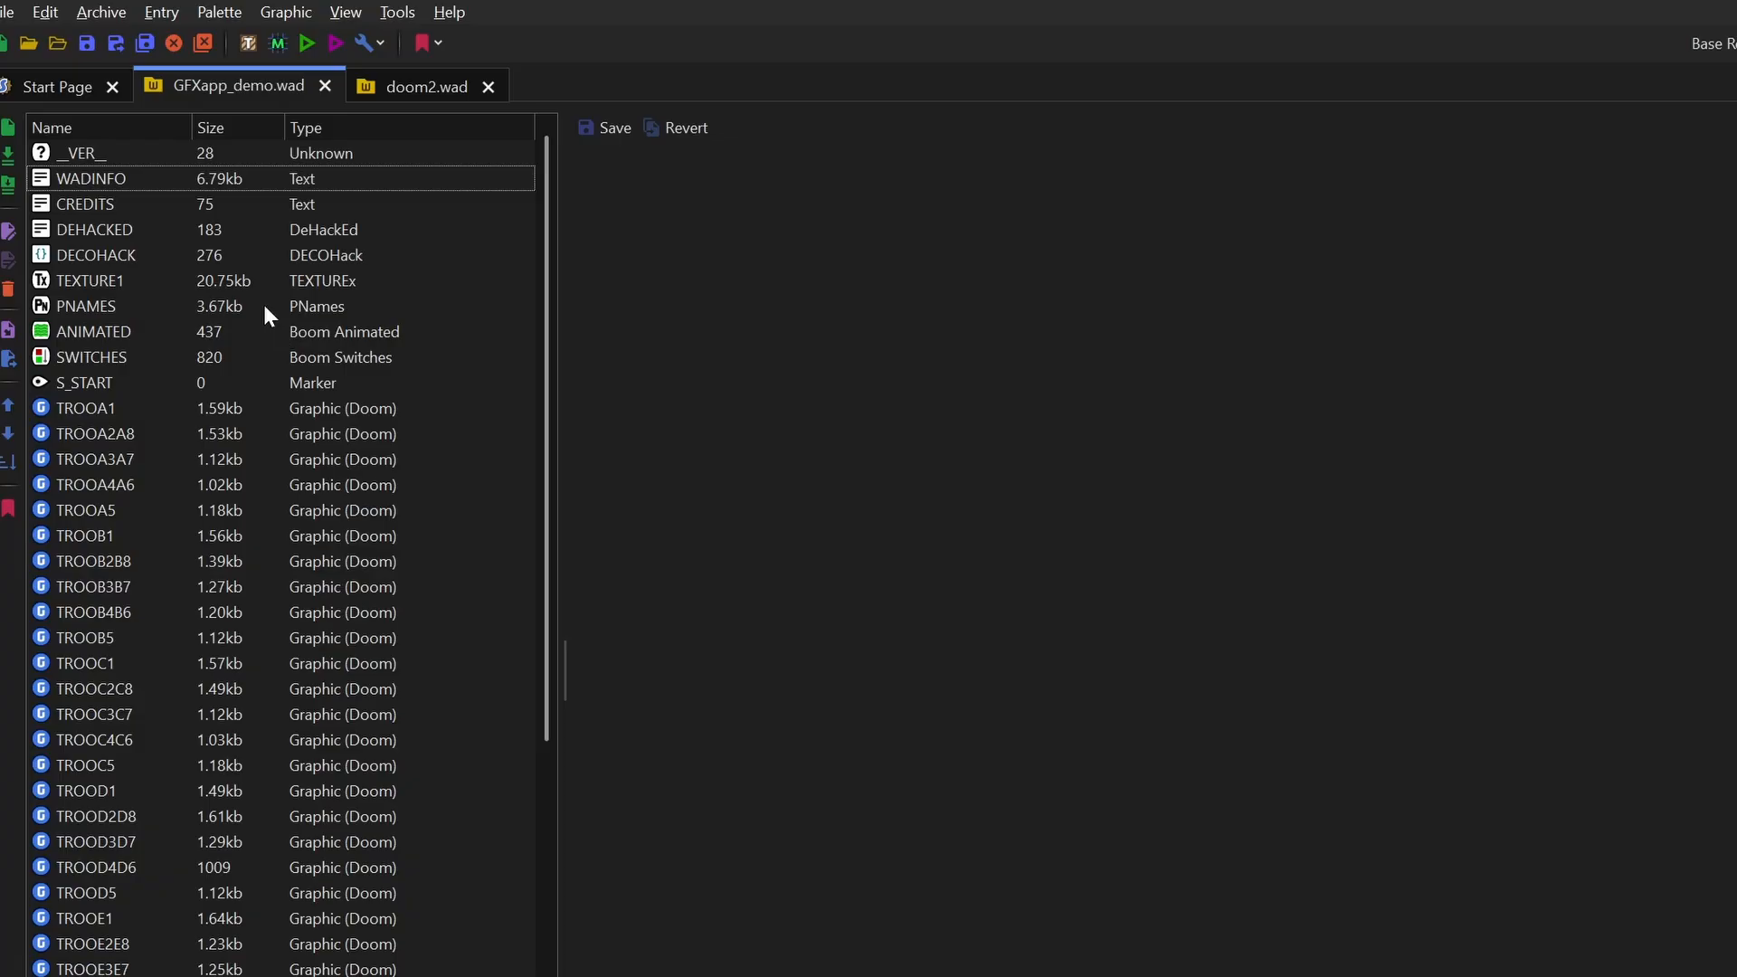
Step: Look through the Imp sprite entries in GFXapp_demo.wad and display sprite TROOA1
scroll(175, 311, "down", 8)
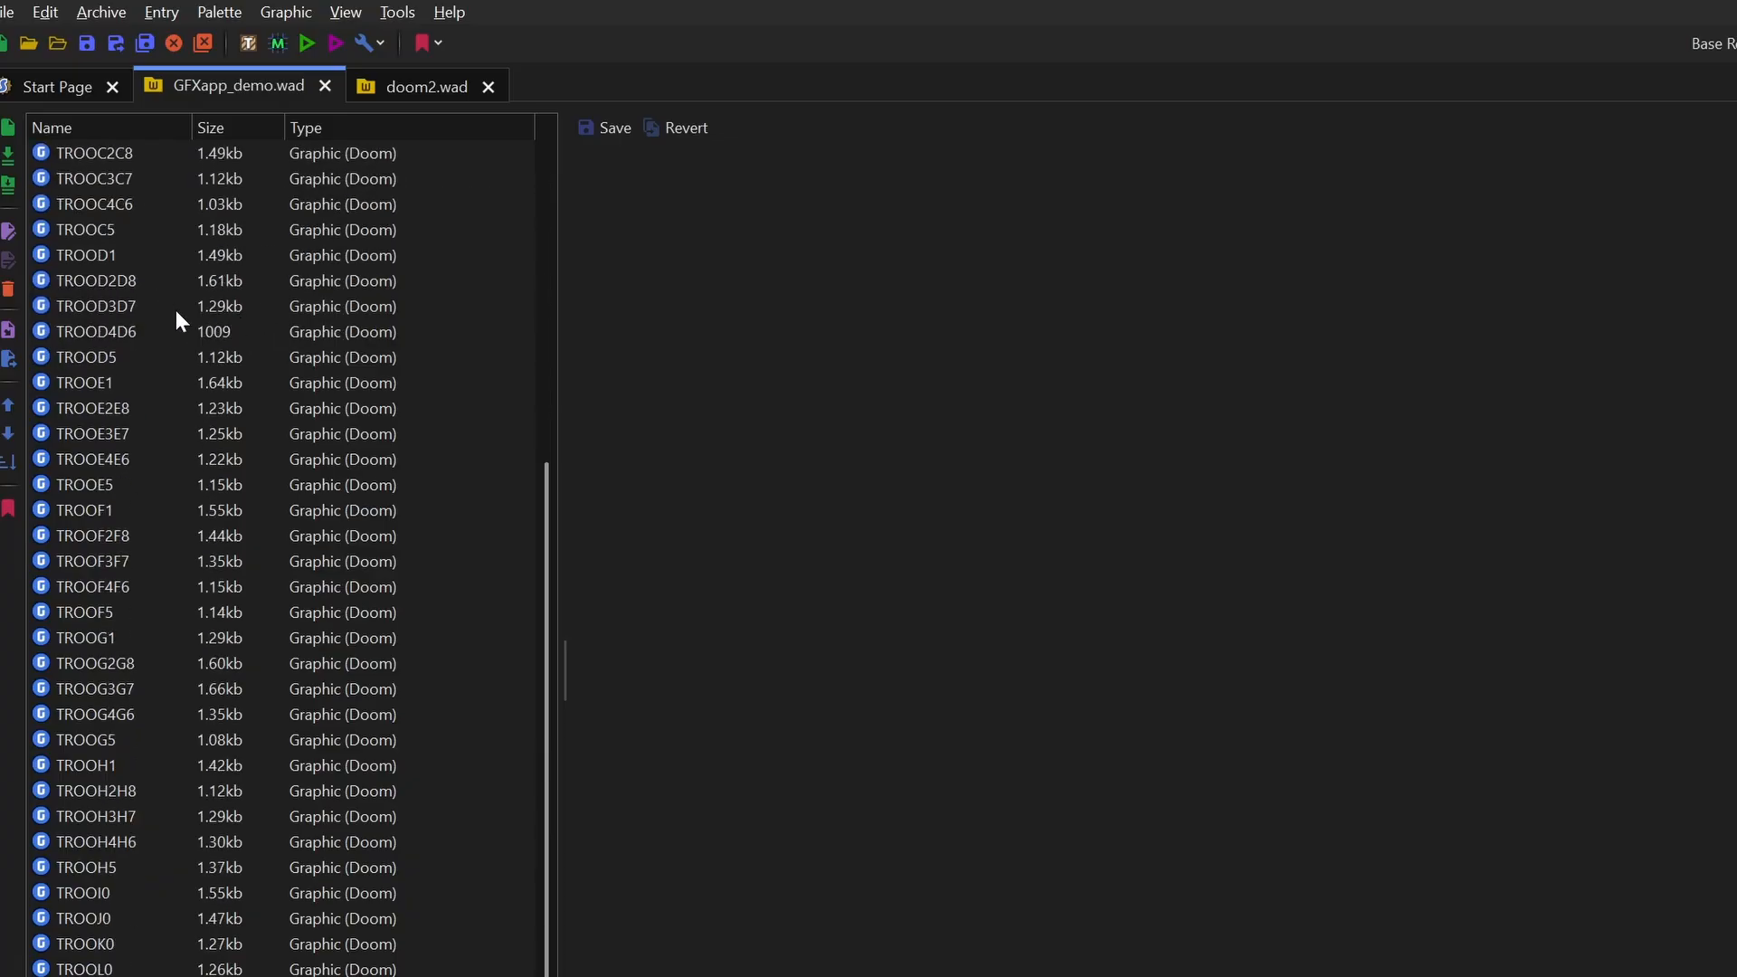
scroll(175, 311, "up", 8)
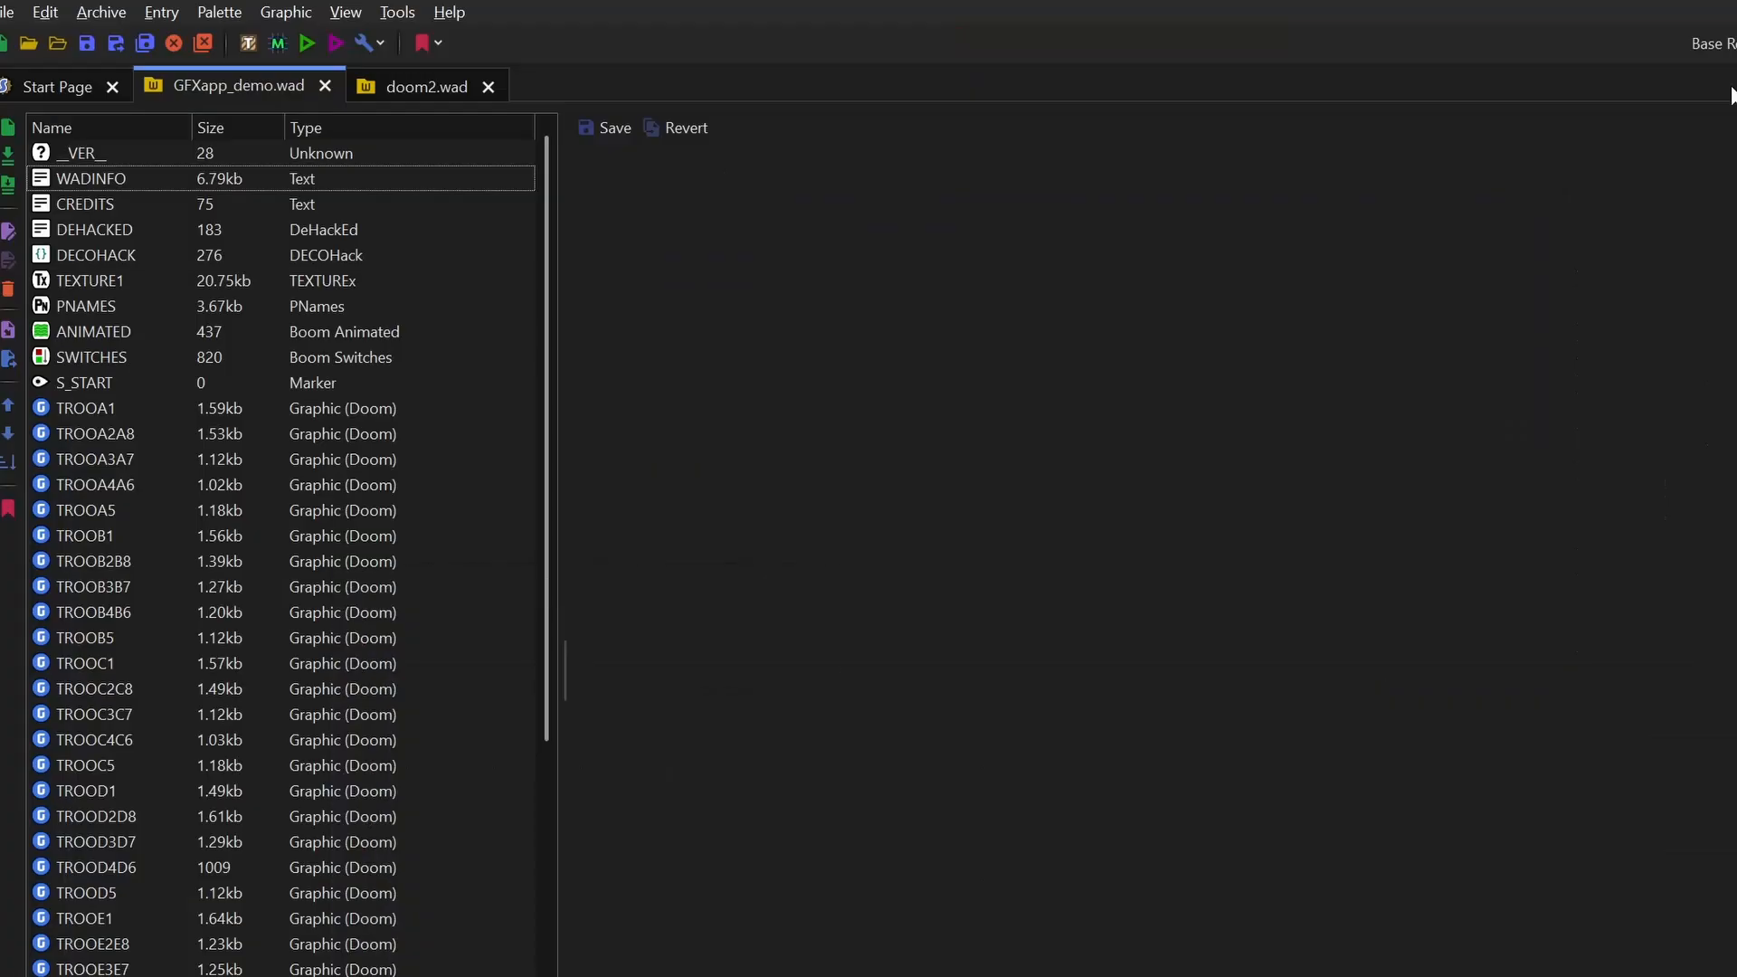
left_click(147, 409)
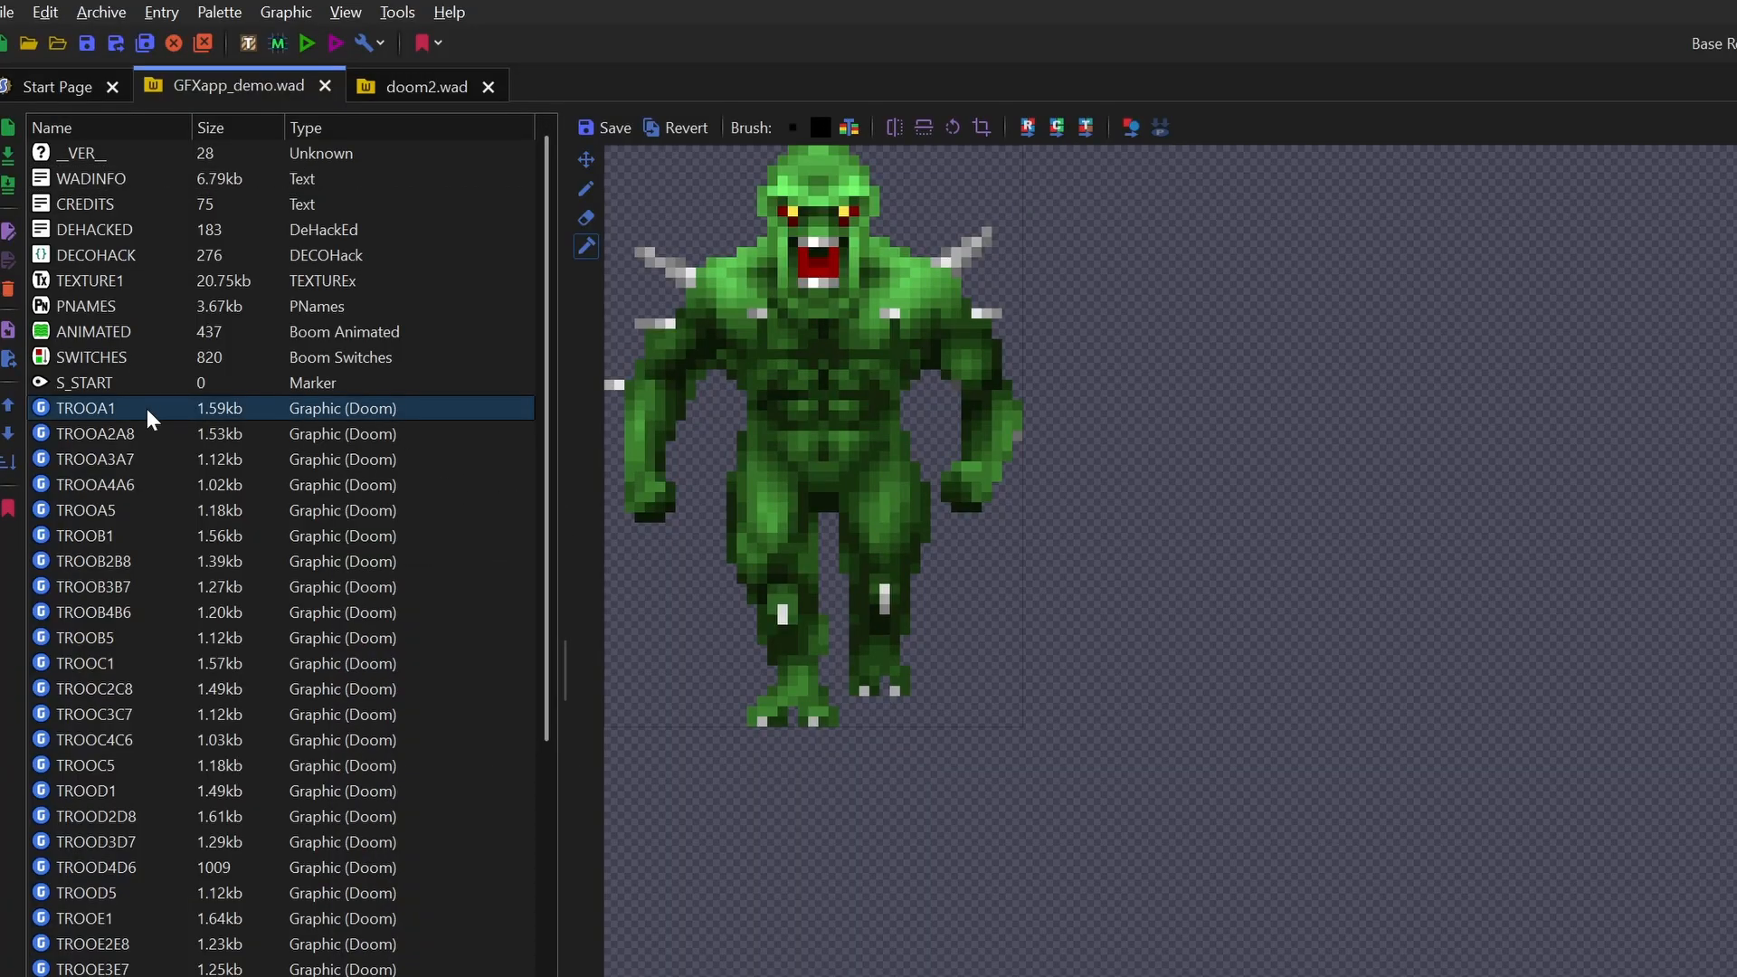